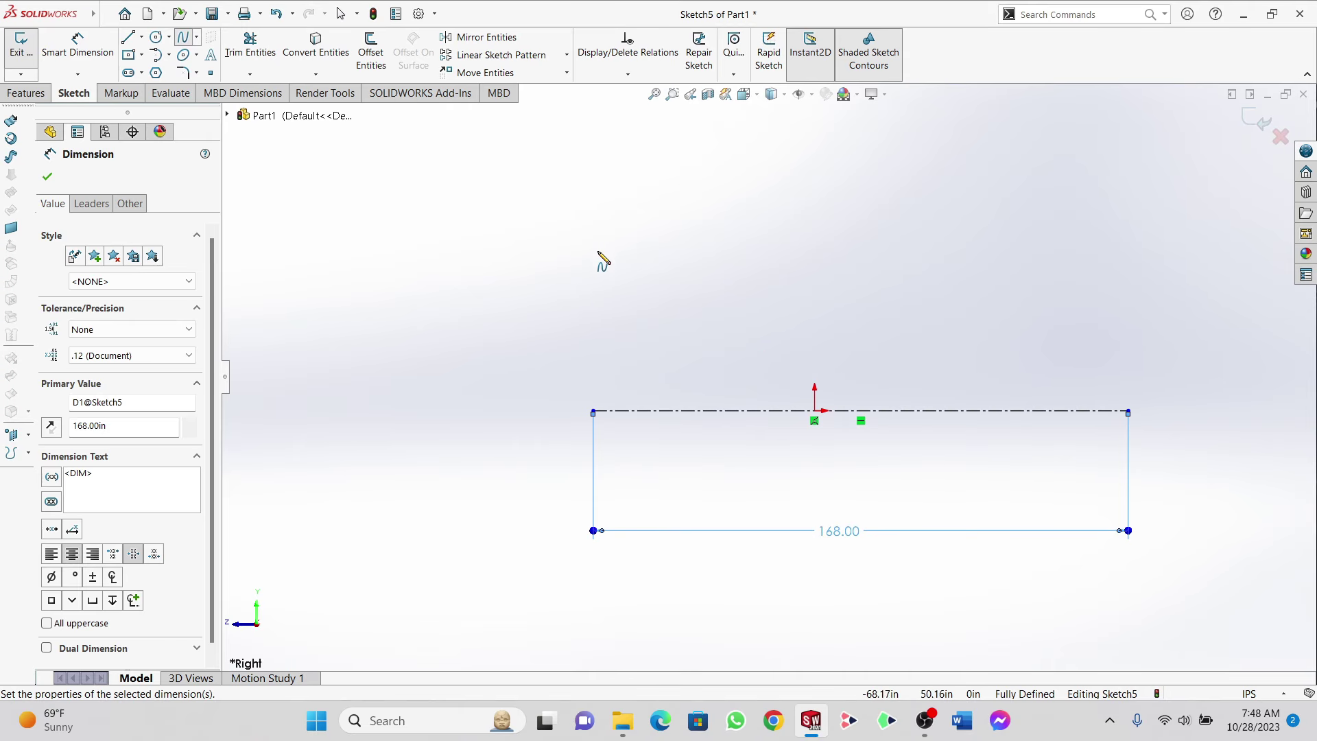
Step: Sketch a two-point spline above the centerline, starting about 71.5 in above its left end and ending about 40.9 in above its right end
click(594, 184)
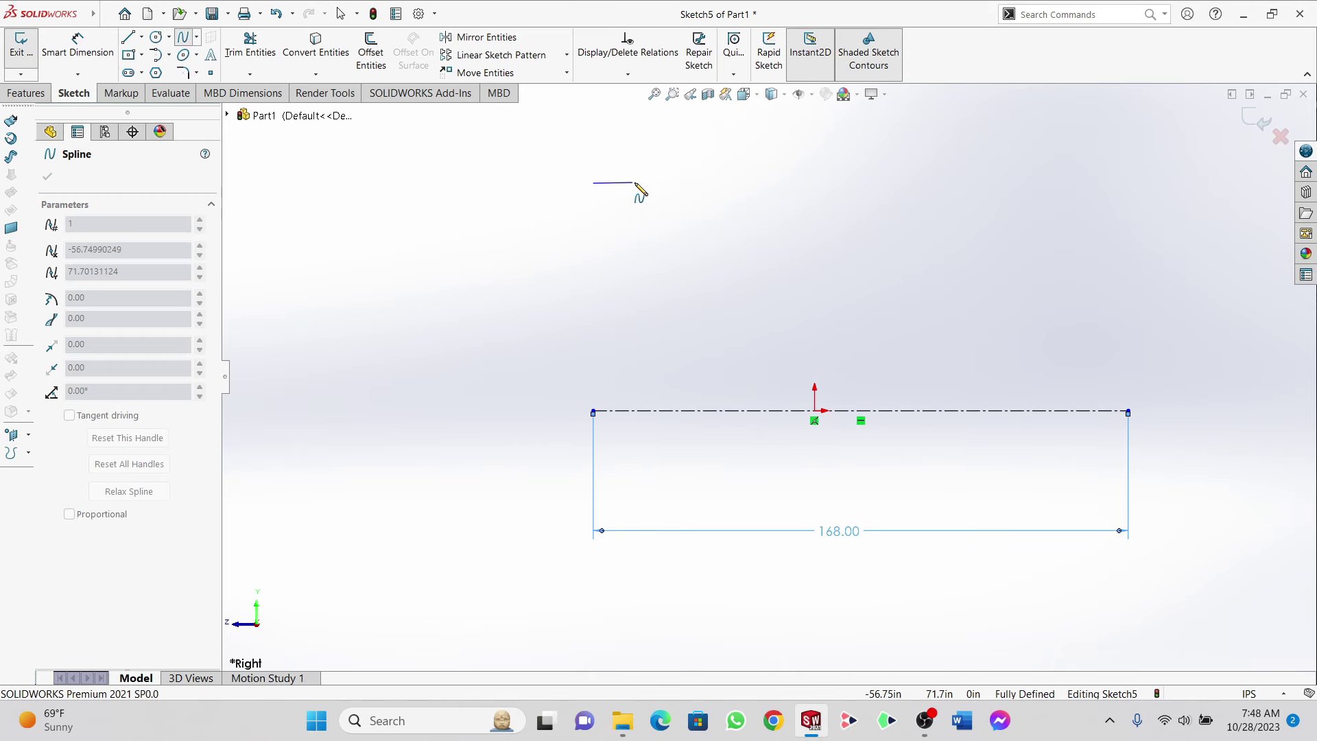
click(1129, 282)
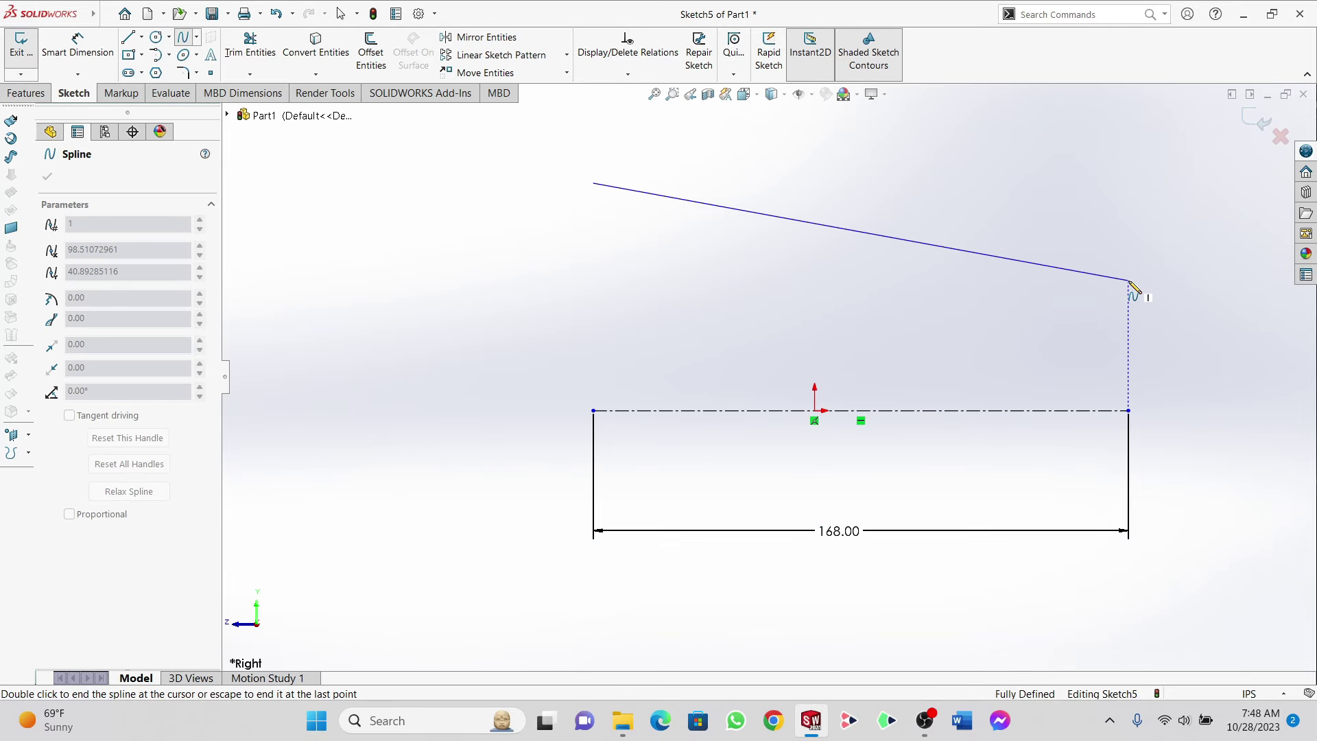
double_click(1129, 280)
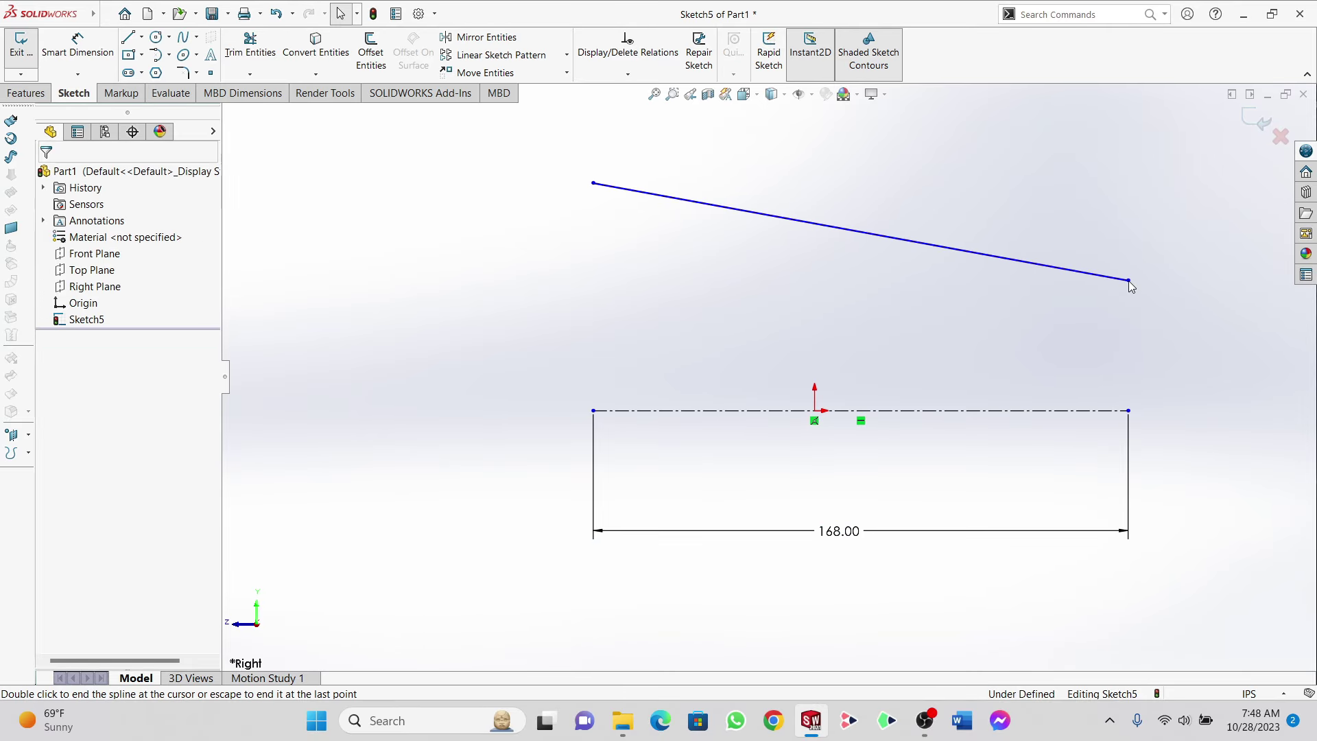
Step: Dimension the height of the spline's left endpoint above the centerline's left end as 53 in
click(78, 48)
click(595, 411)
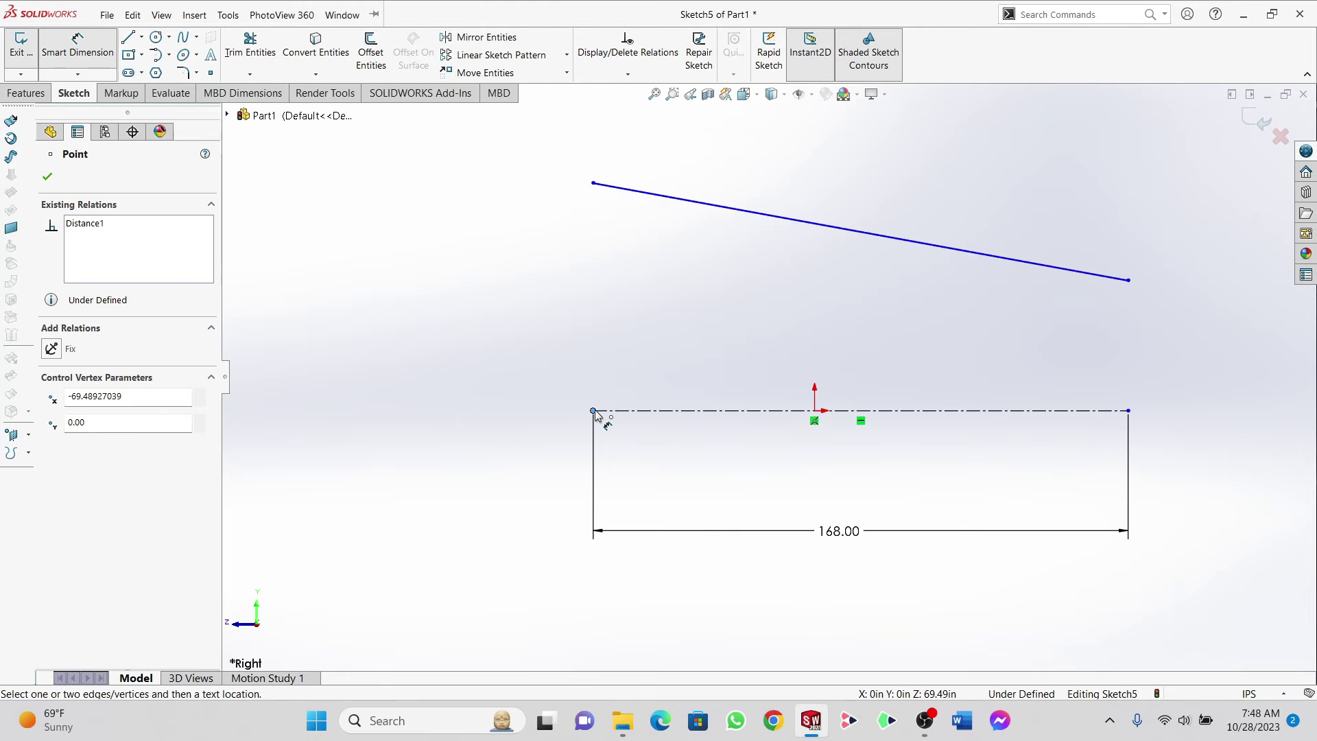
click(594, 184)
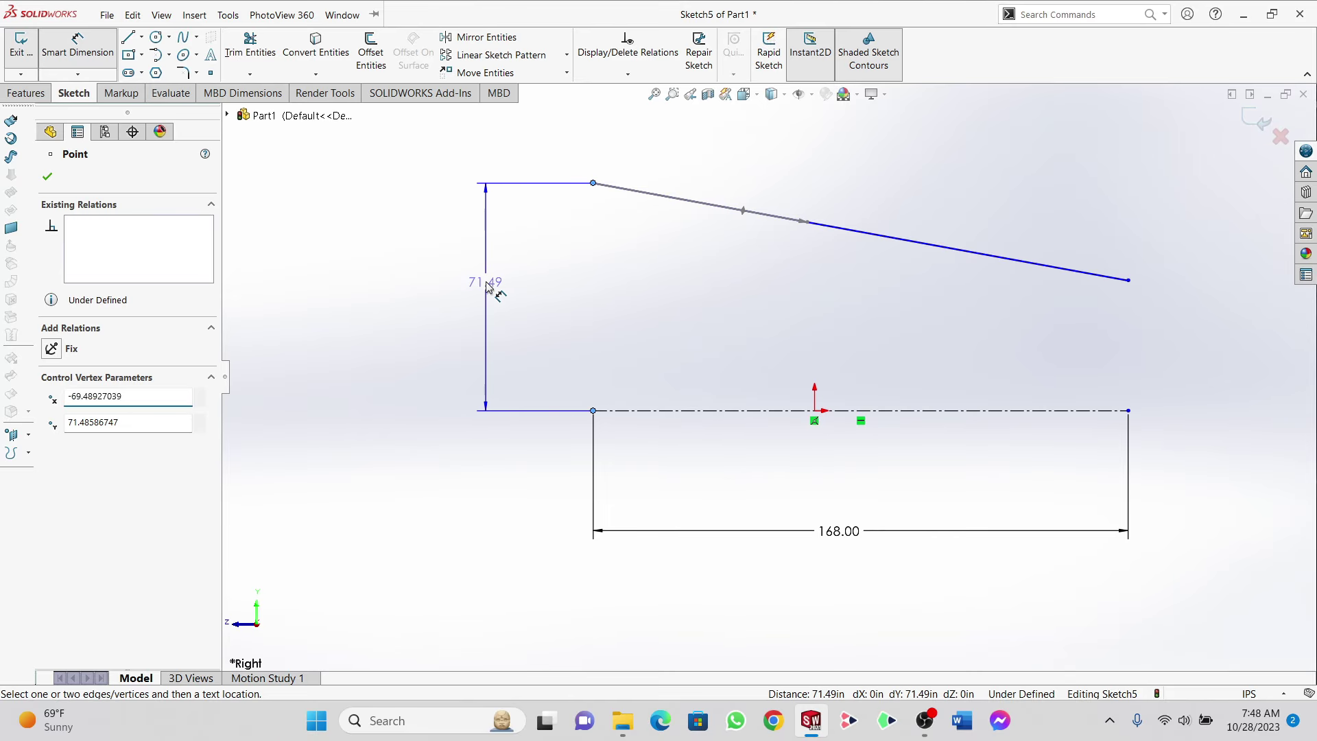
click(486, 285)
text(53)
key(Return)
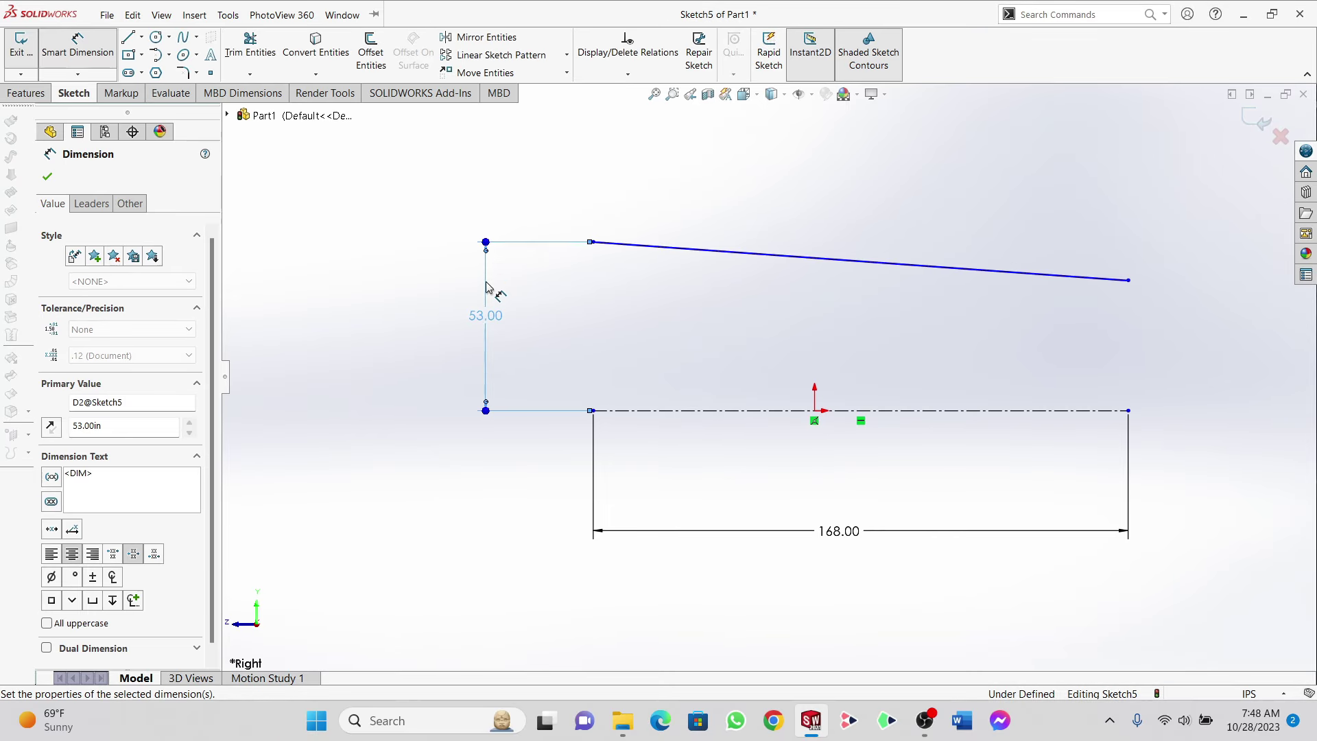
Step: Dimension the height of the spline's right endpoint above the centerline's right end as 31.3 in
click(1129, 412)
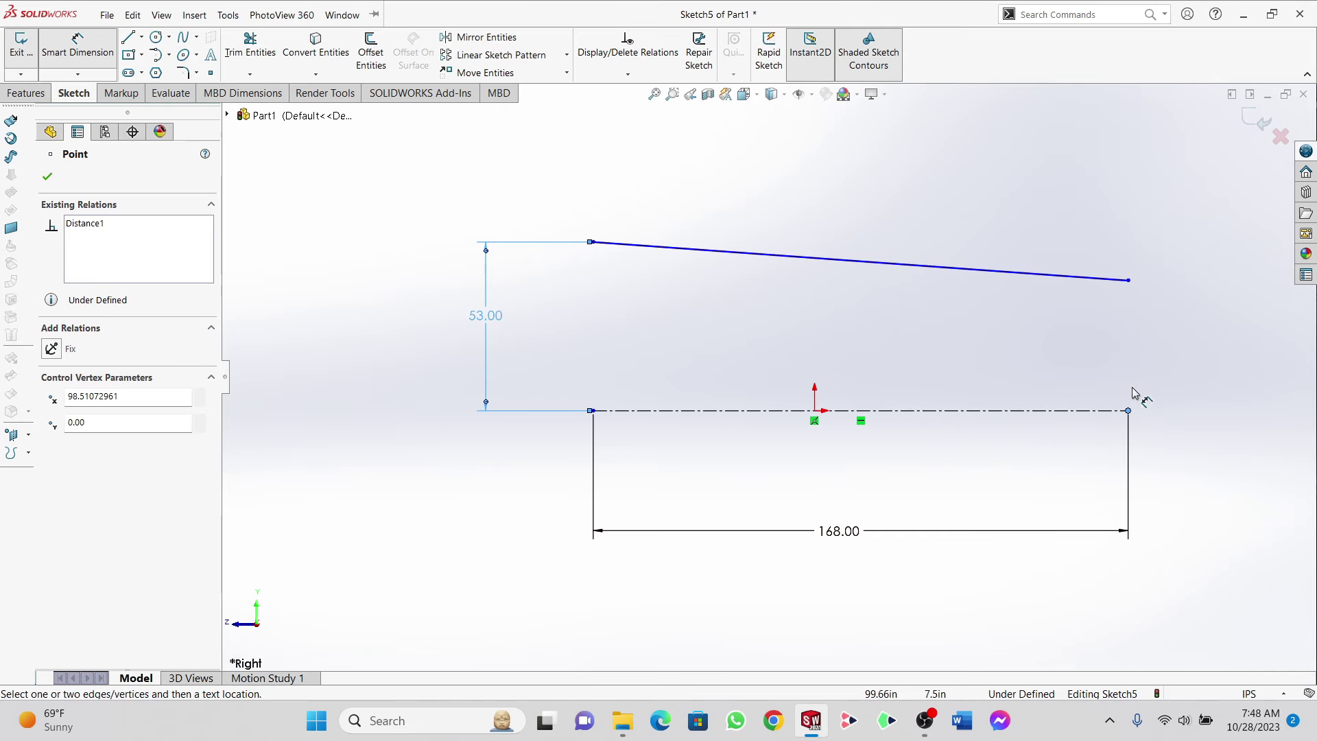
click(1129, 281)
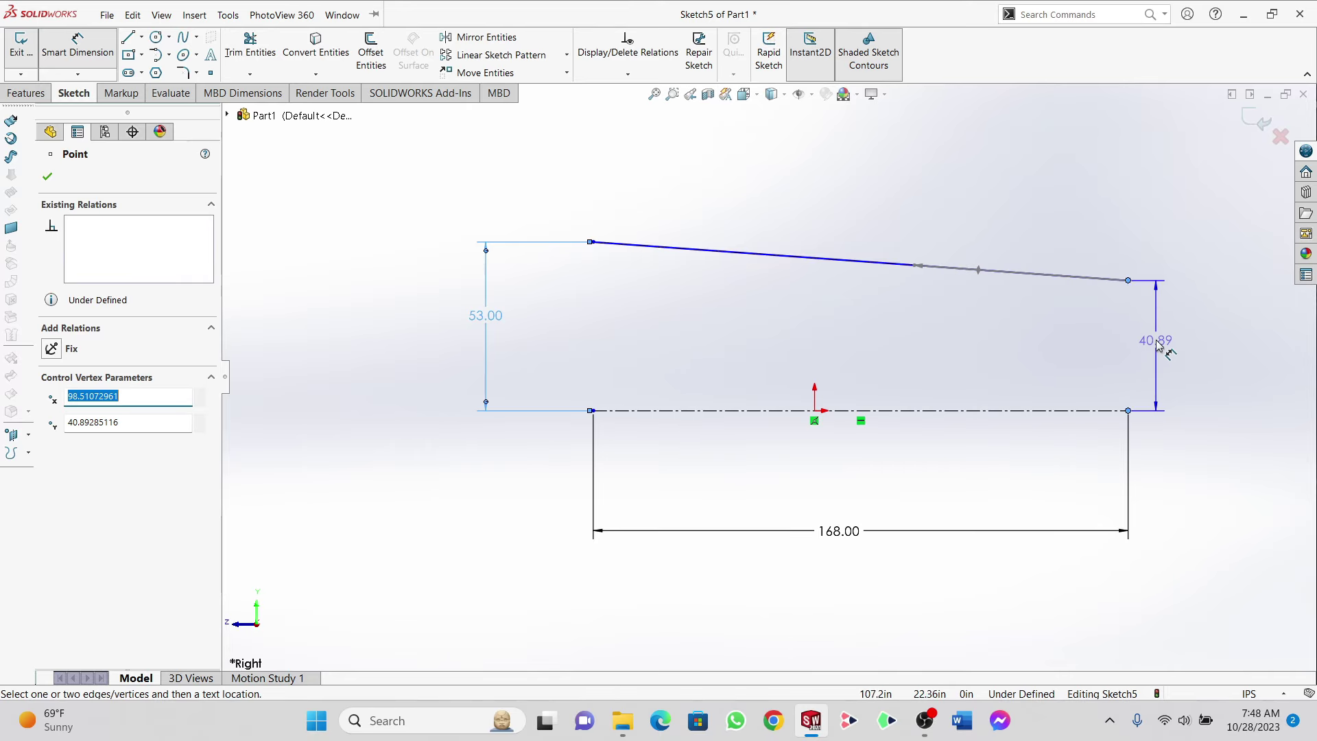
click(1157, 341)
text(31.3)
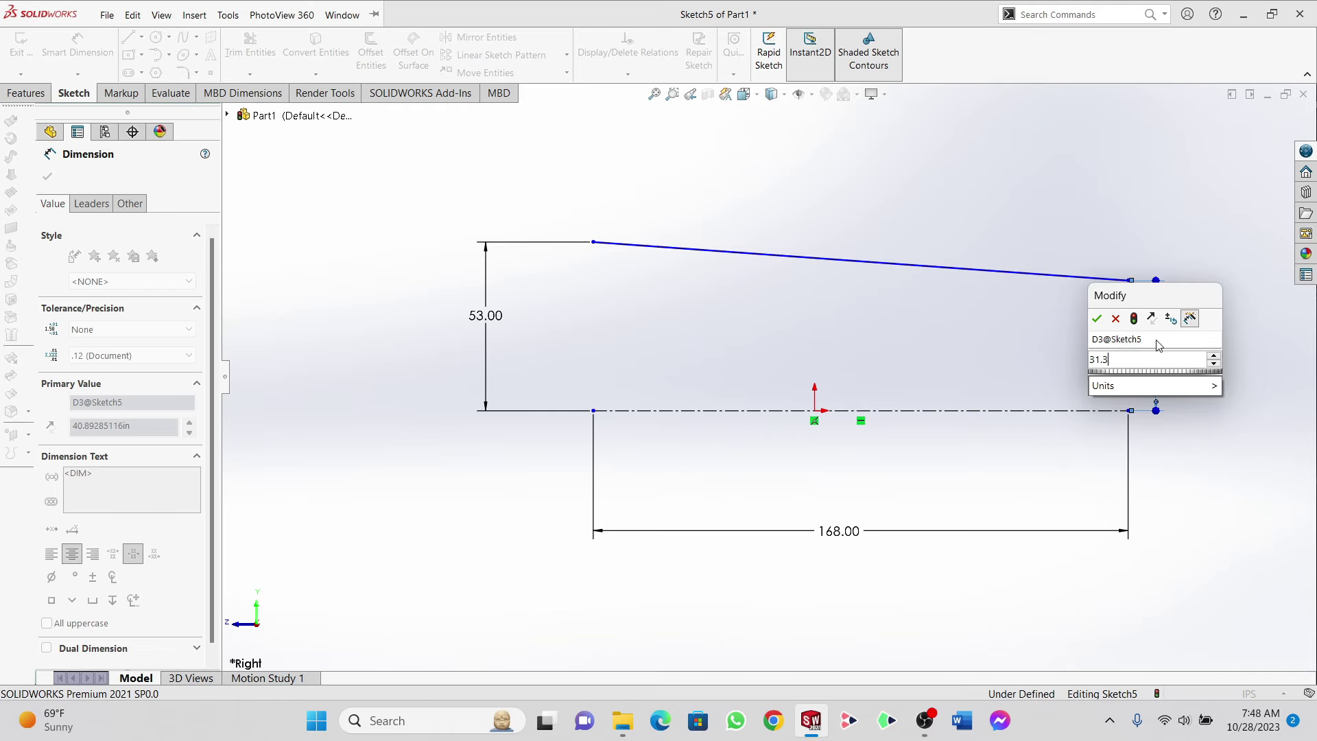
key(Return)
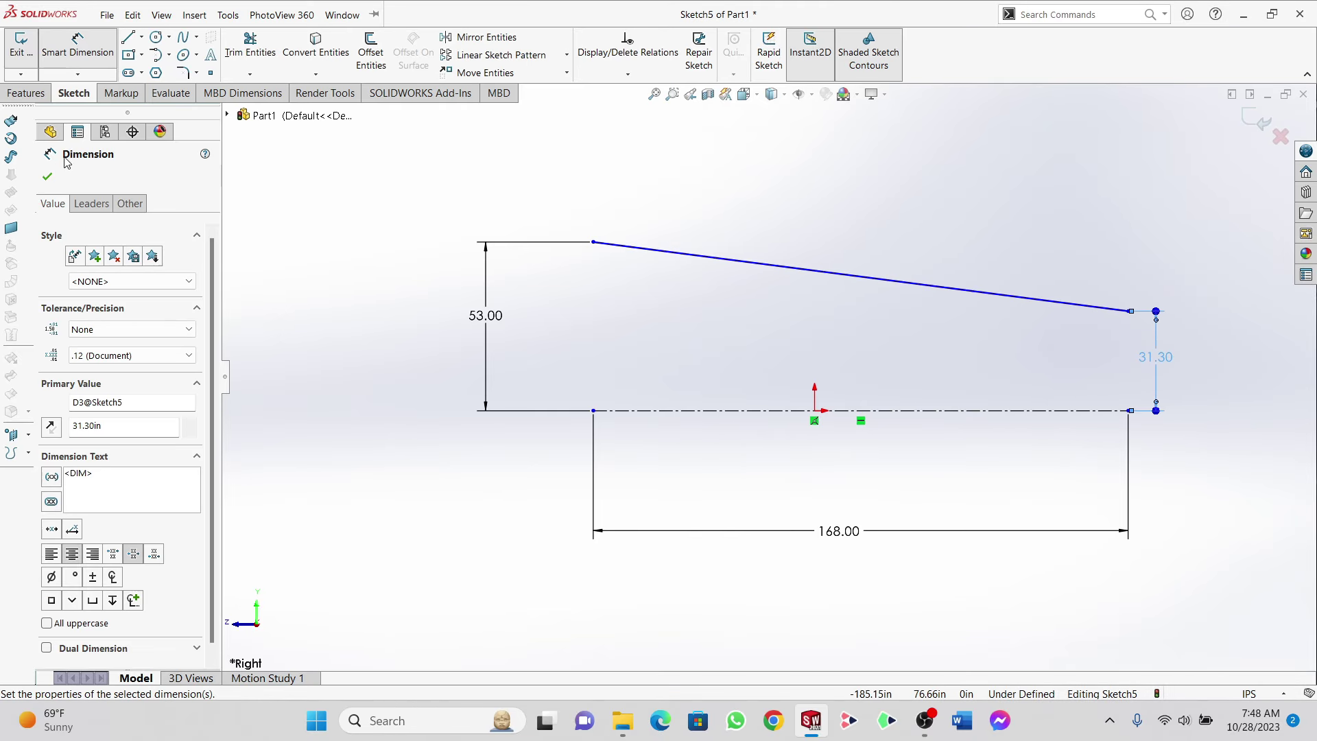
click(47, 177)
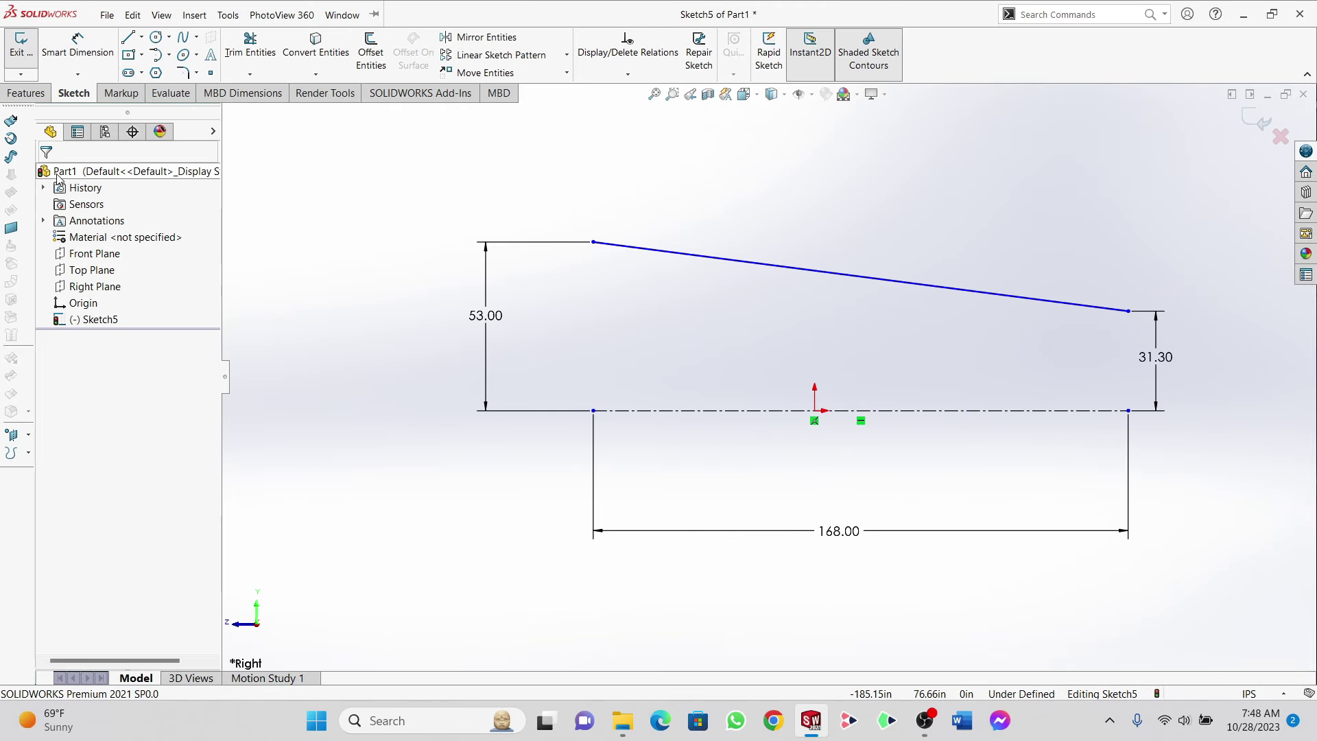
Step: Sketch a short spline about 6.3 in long straight down from the long spline's left endpoint
click(183, 37)
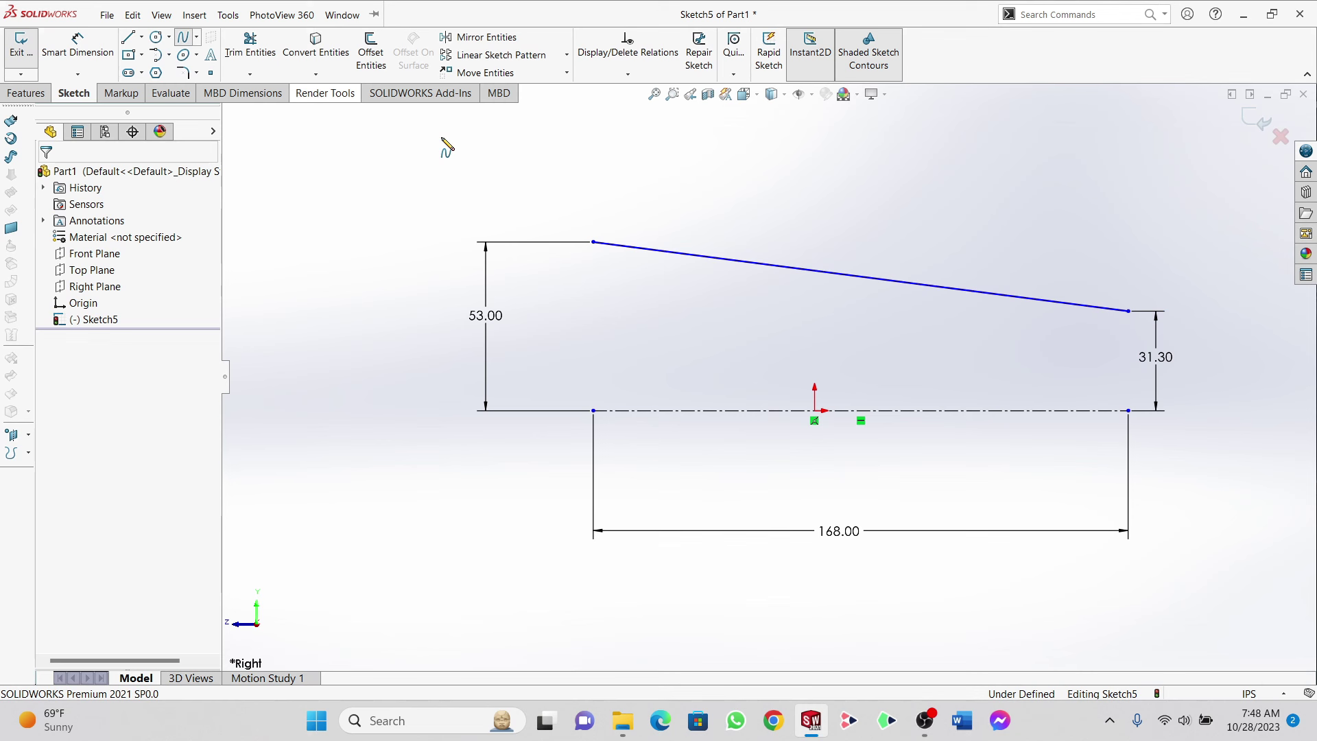
click(594, 243)
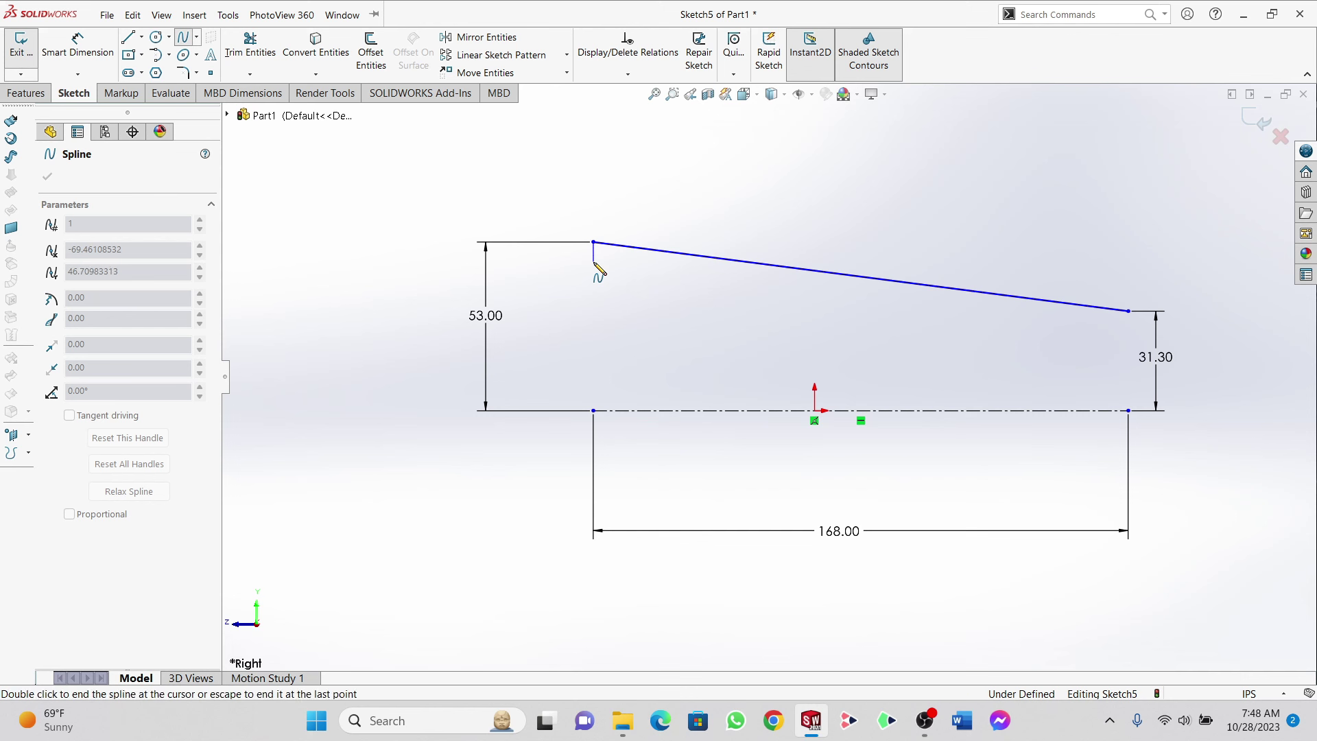
double_click(594, 265)
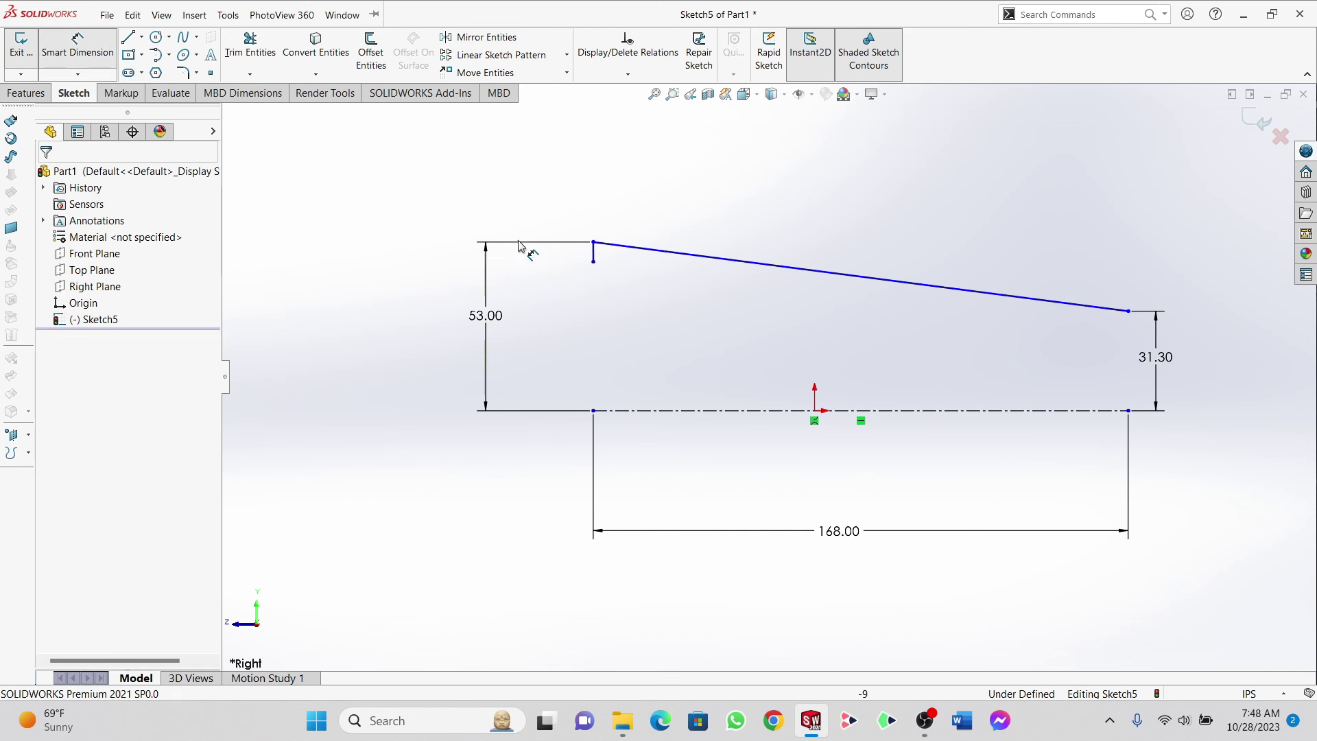
Step: Dimension the short vertical spline's length as 7 in
scroll(597, 250, down, 2)
click(702, 263)
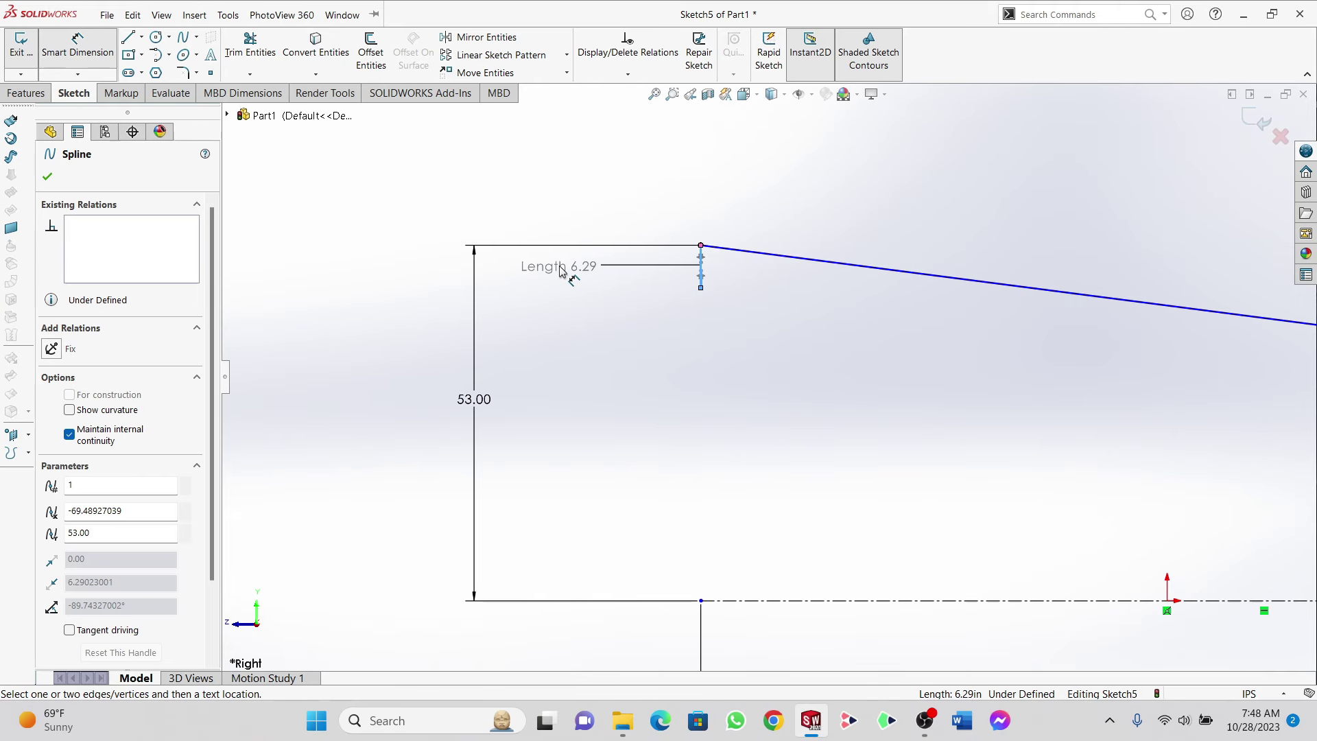
click(543, 268)
text(7)
key(Return)
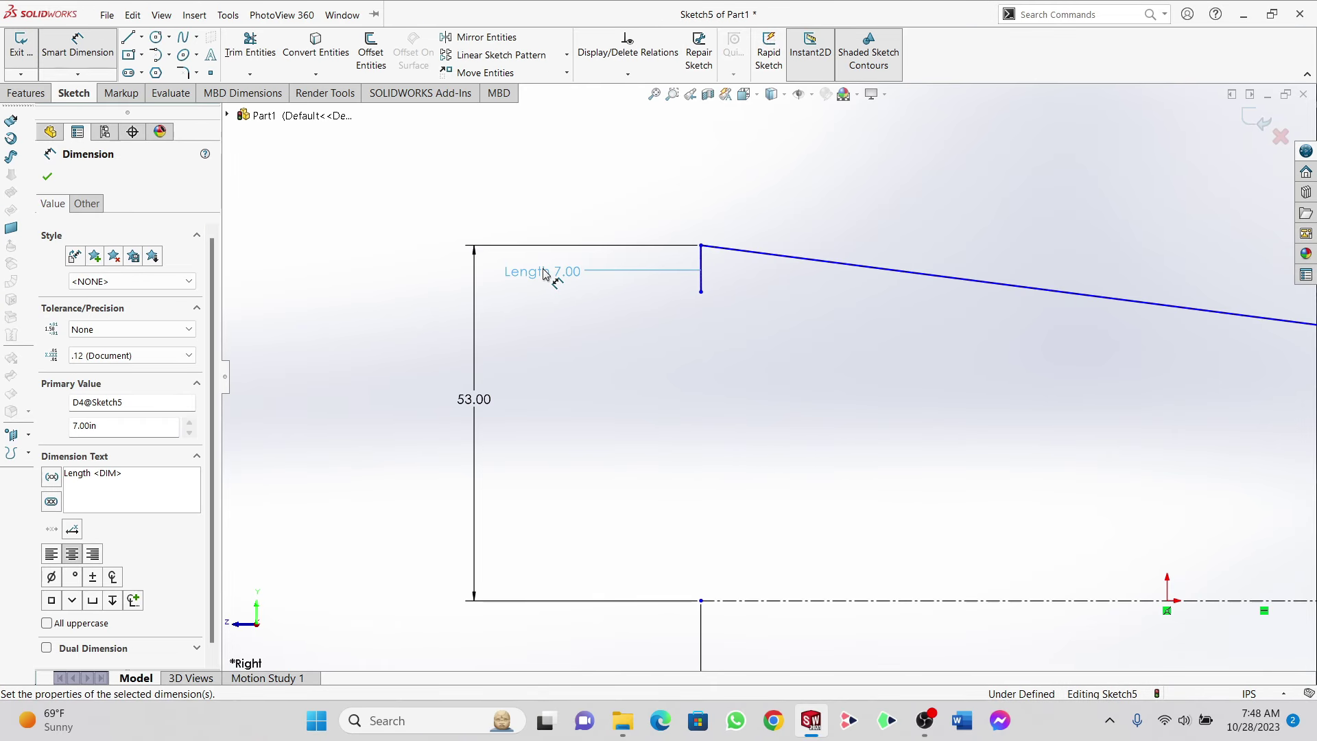
scroll(689, 280, down, 3)
click(108, 15)
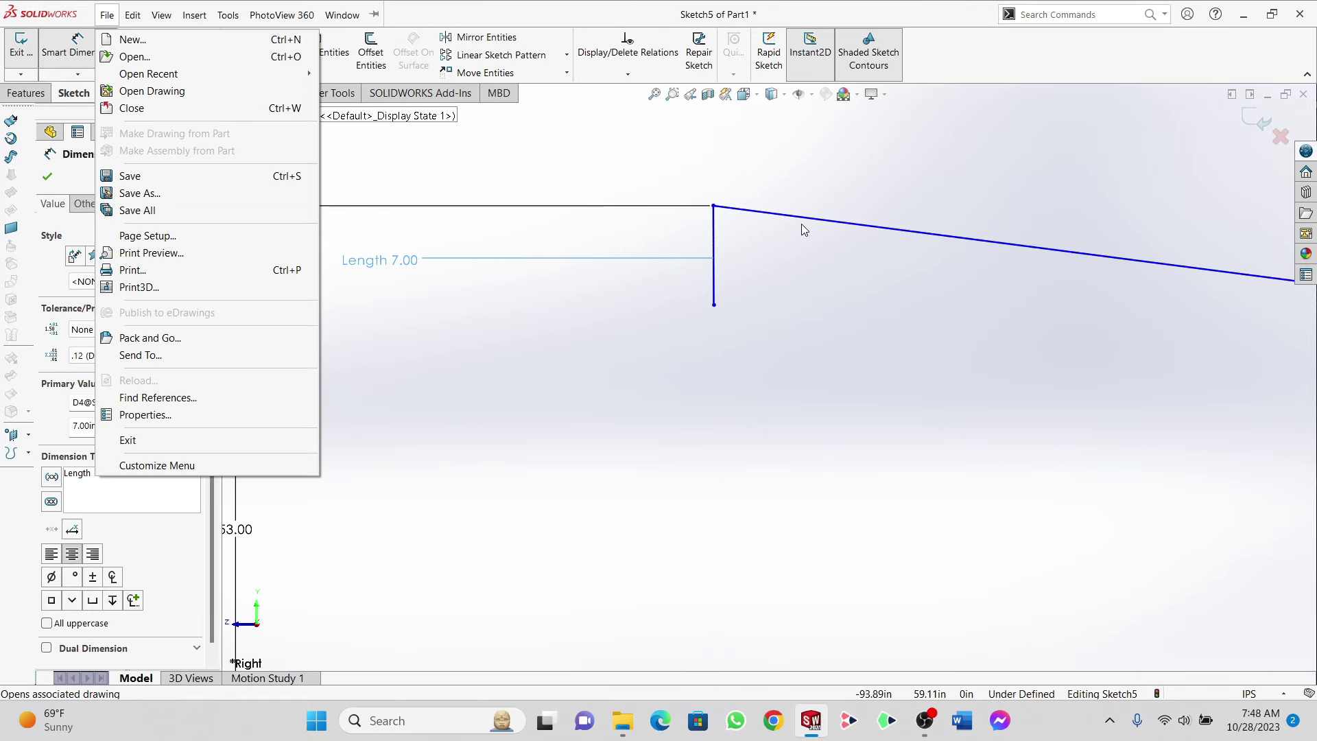
click(374, 153)
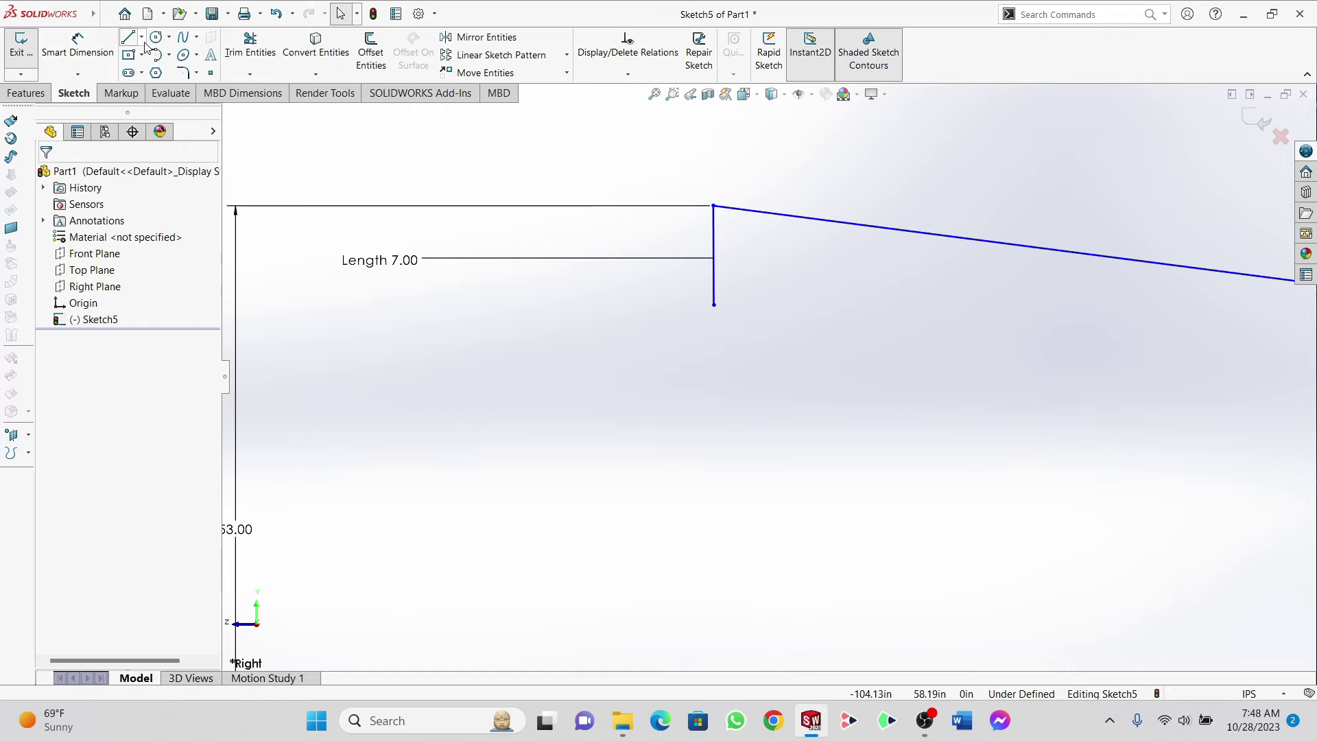
Step: From the short spline's lower end, sketch connected lines: horizontal about 6.4 in, slanted up to the right, and horizontal about 3.5 in
click(133, 42)
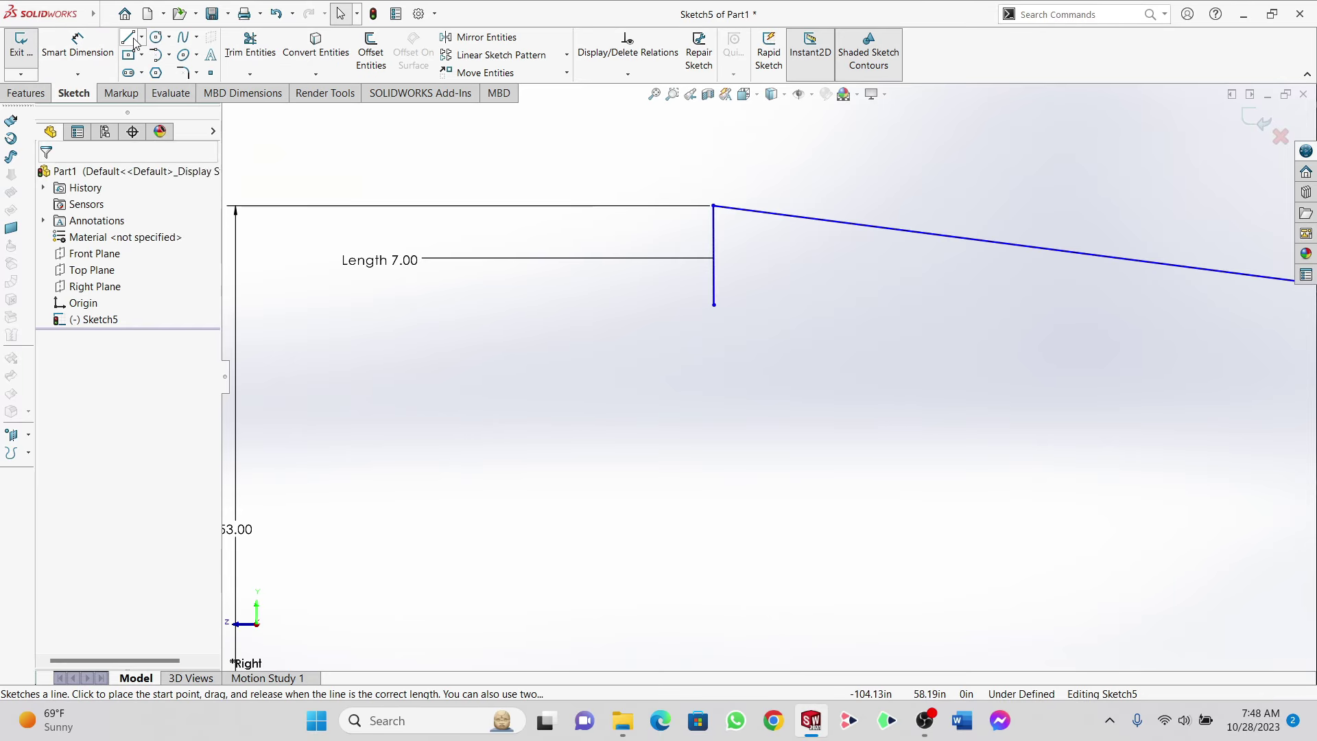
click(713, 305)
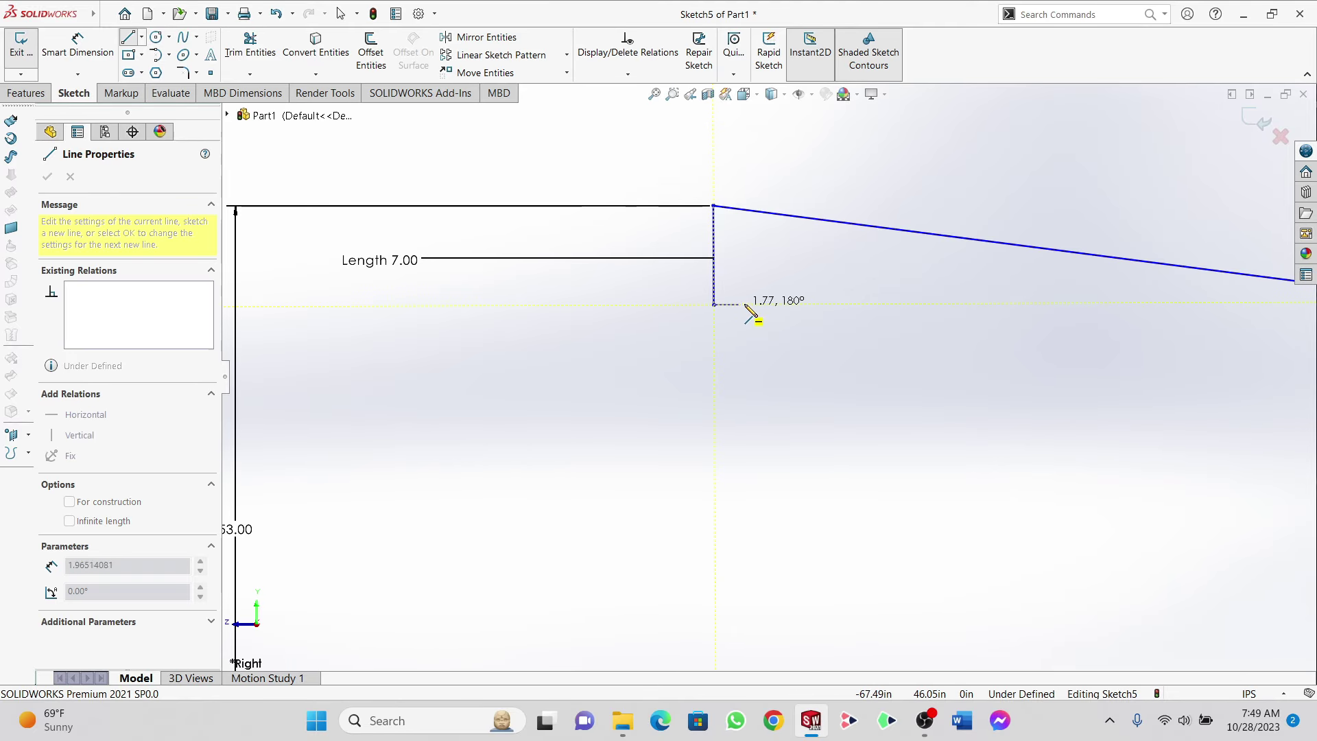
click(805, 306)
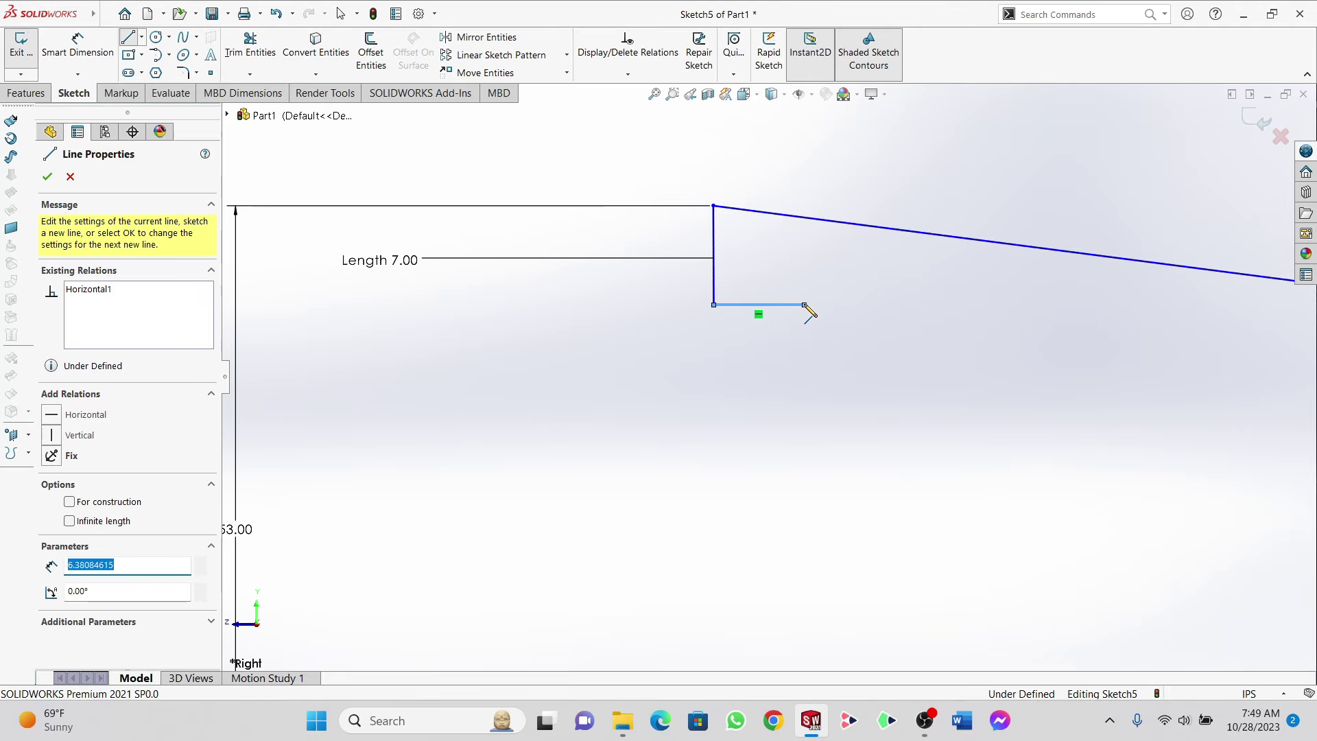
click(832, 254)
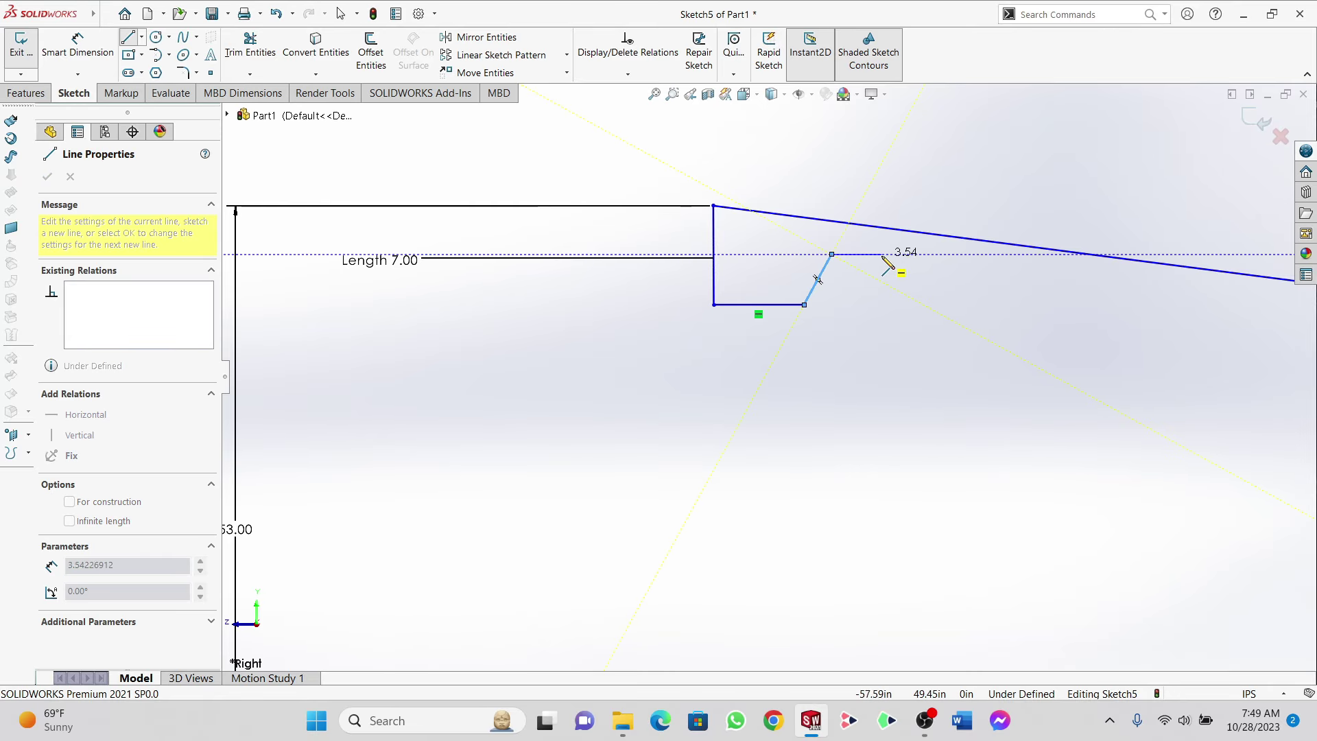
click(883, 256)
scroll(887, 264, up, 5)
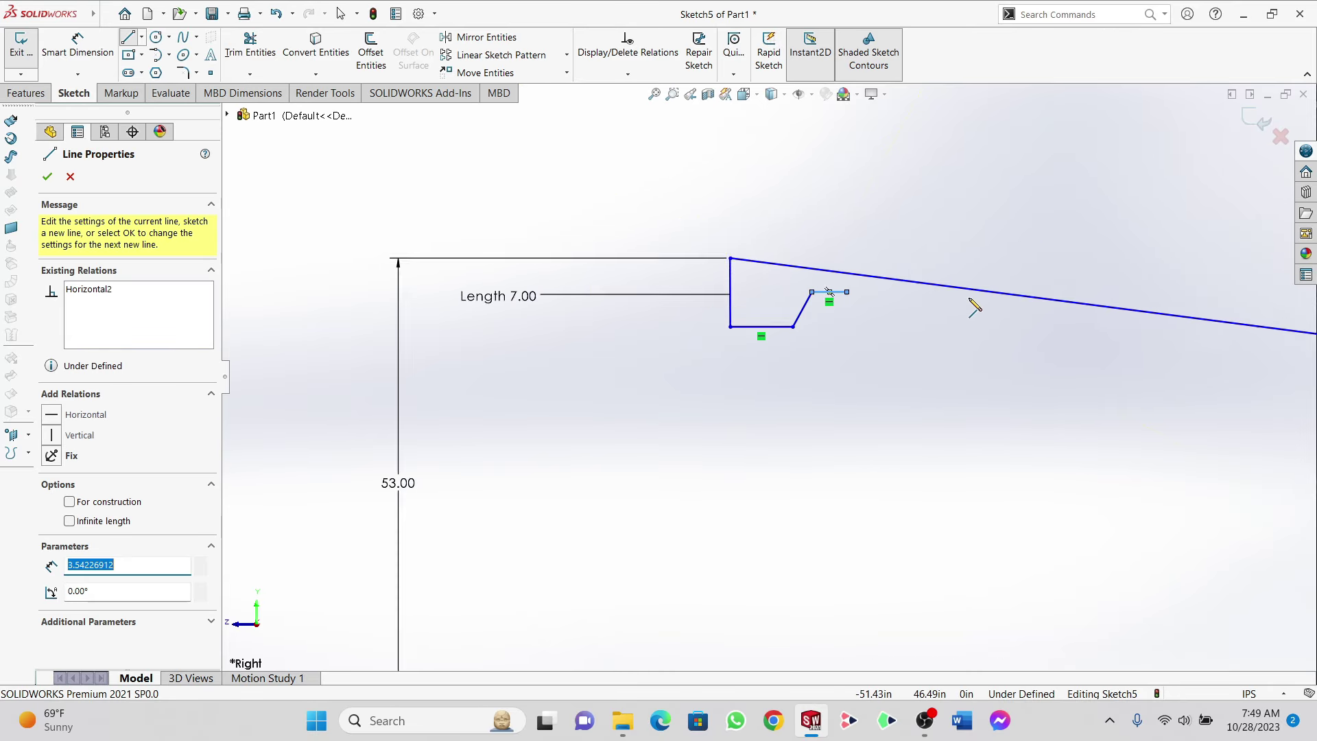
click(50, 177)
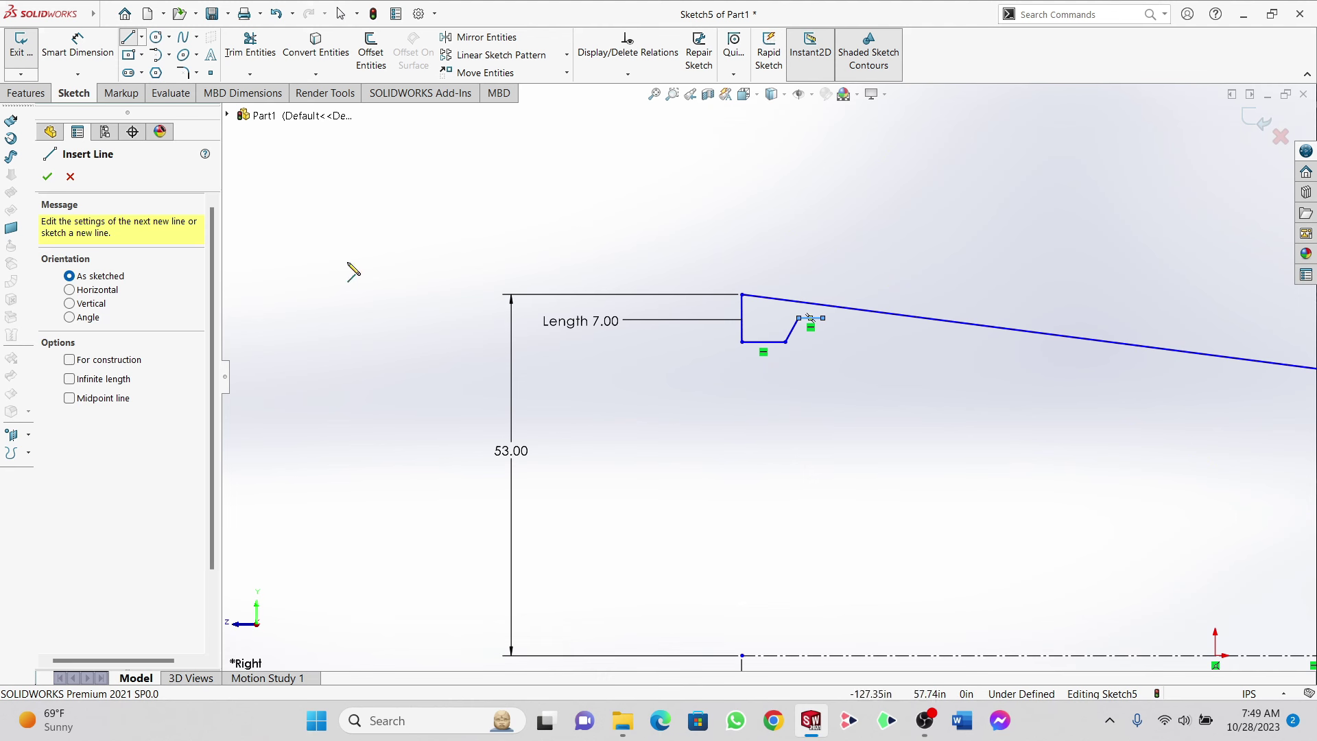
click(46, 180)
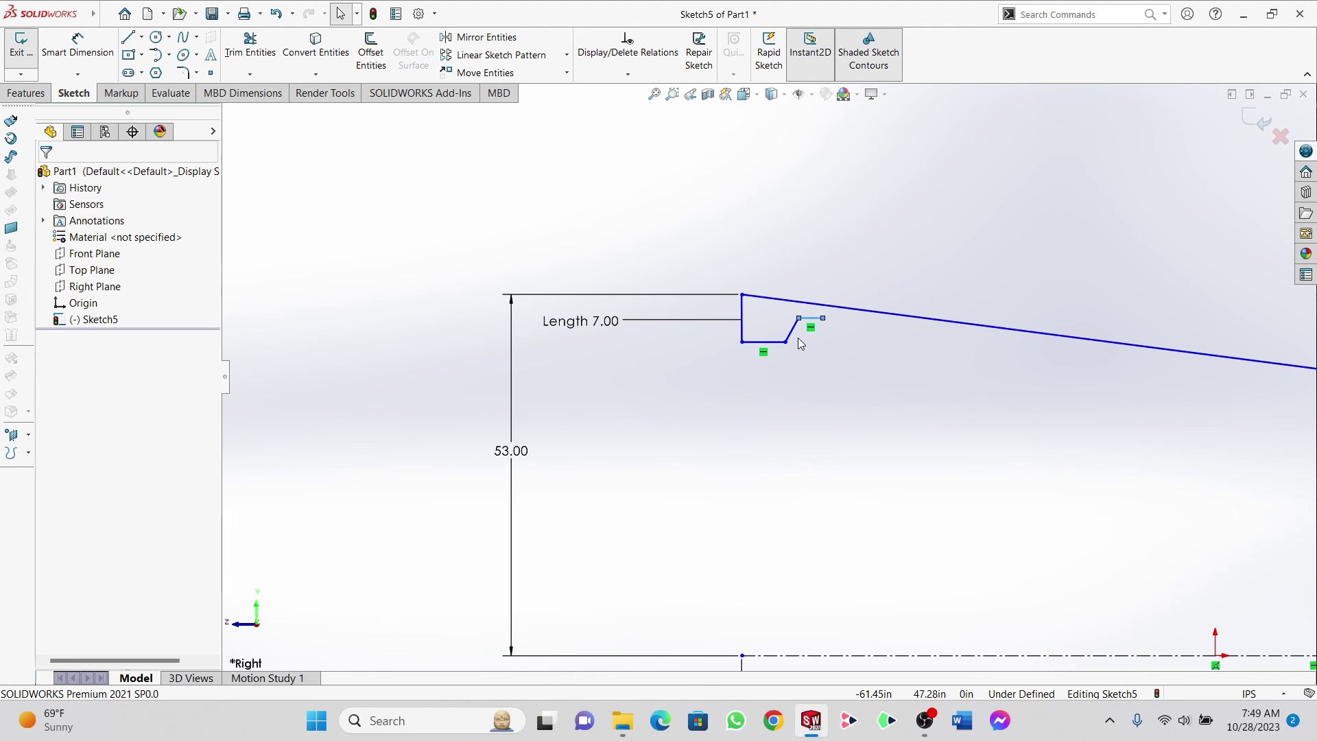
Step: Bow the long spline upward by adjusting its left tangent handle to an angle of about 7.7°
scroll(995, 384, up, 4)
scroll(901, 357, down, 1)
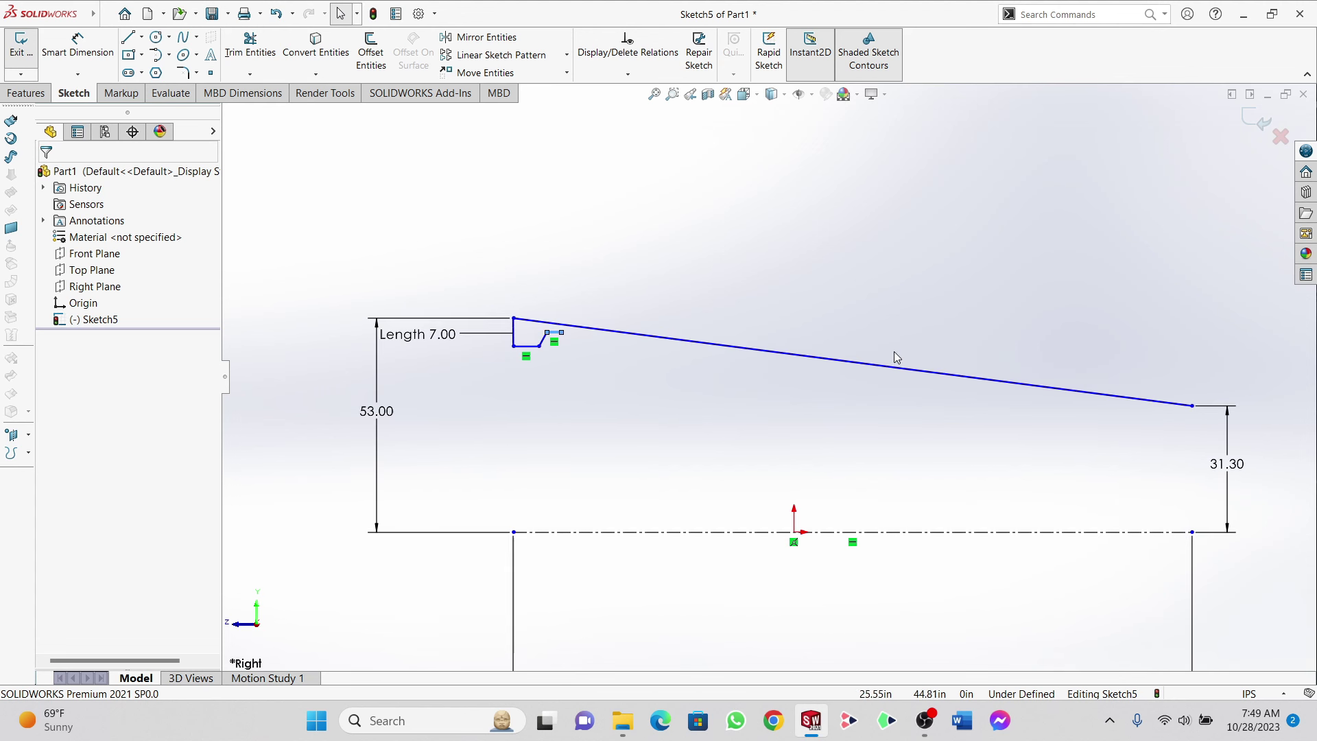
click(768, 352)
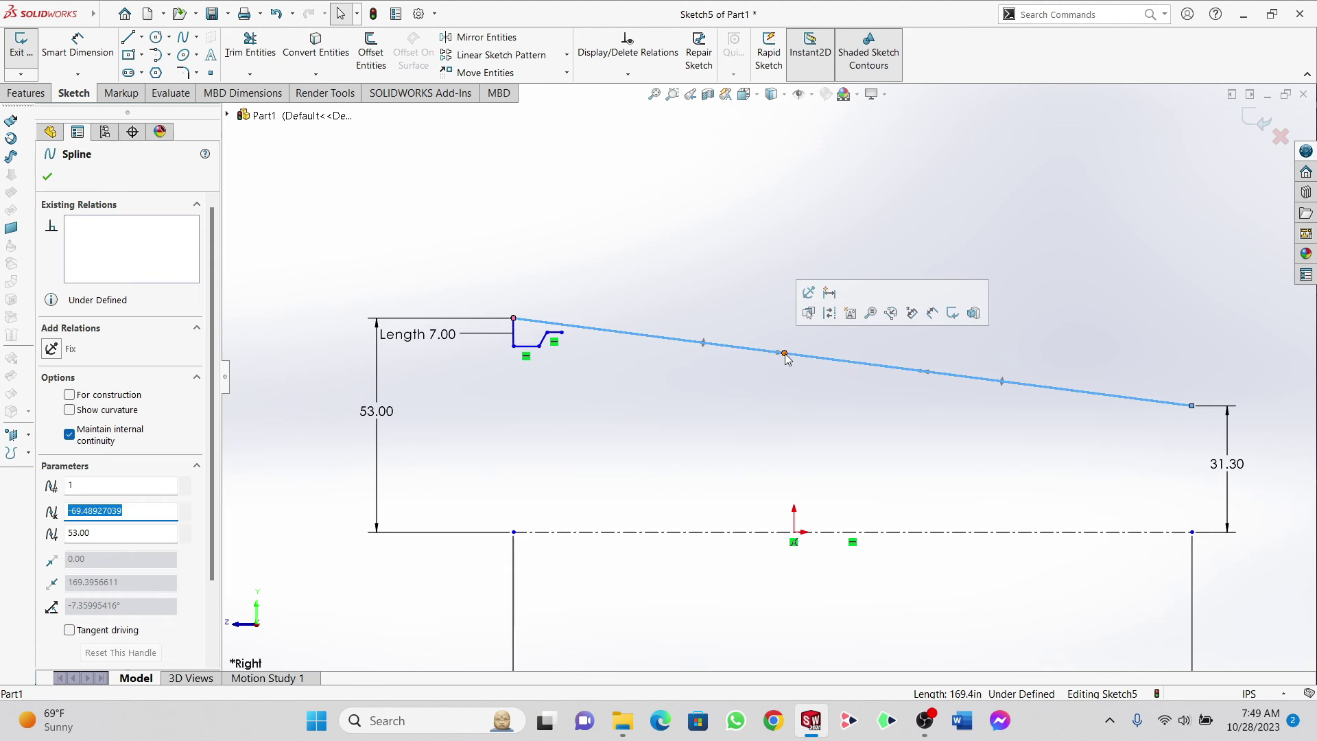
drag(780, 348, 706, 295)
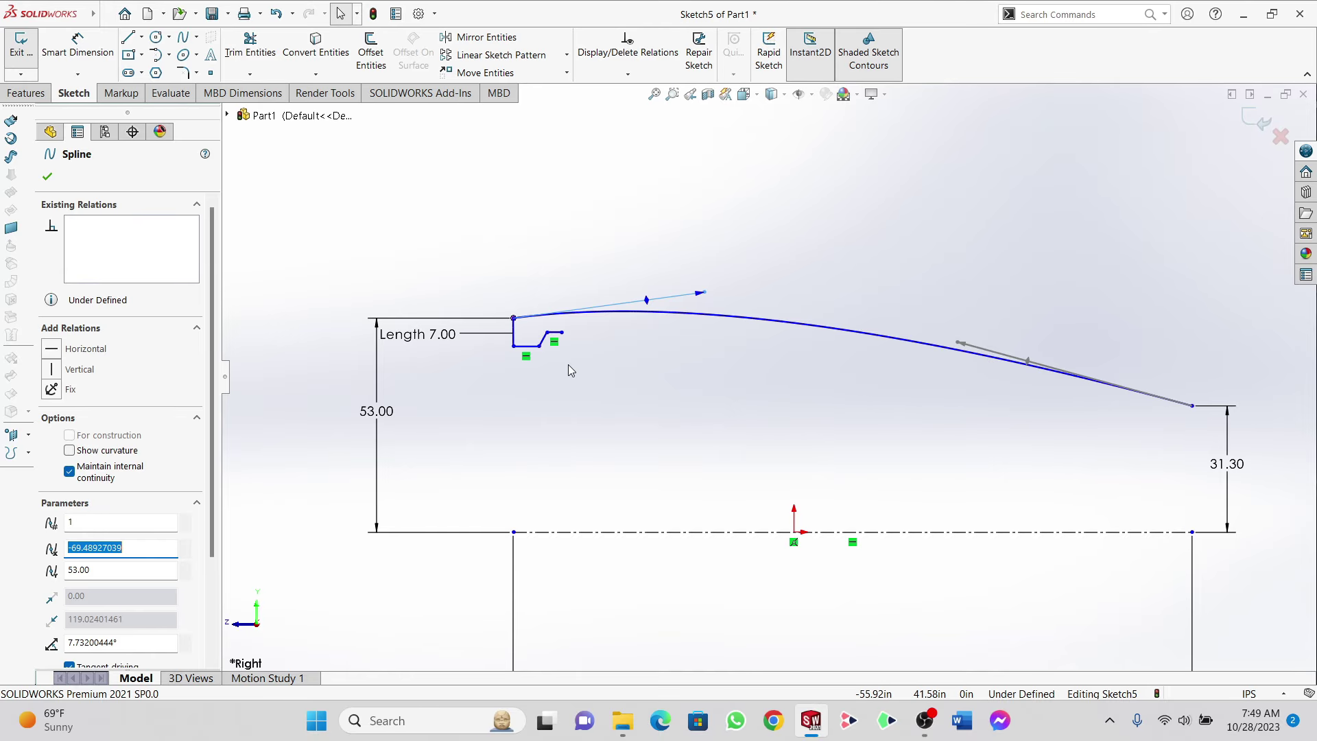
click(47, 178)
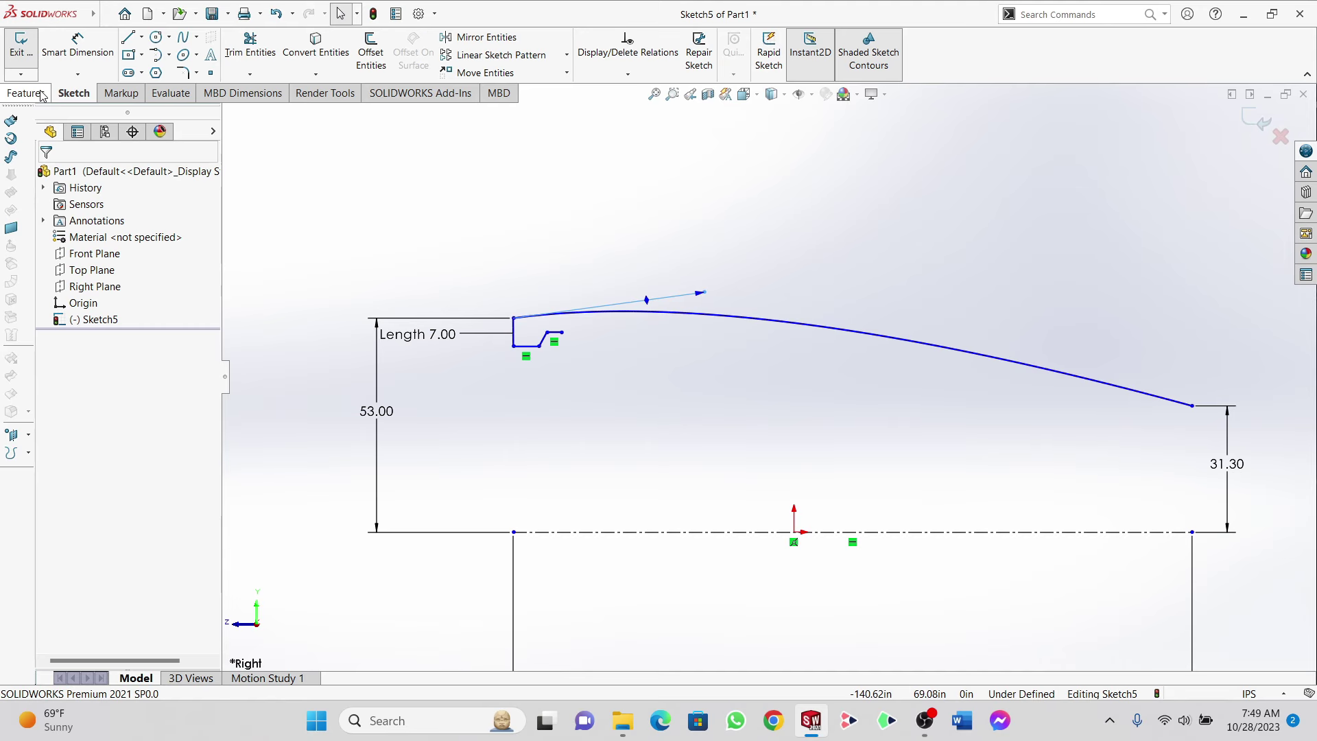
Step: Revolve the sketch profile as a surface 360° around the centerline
click(11, 138)
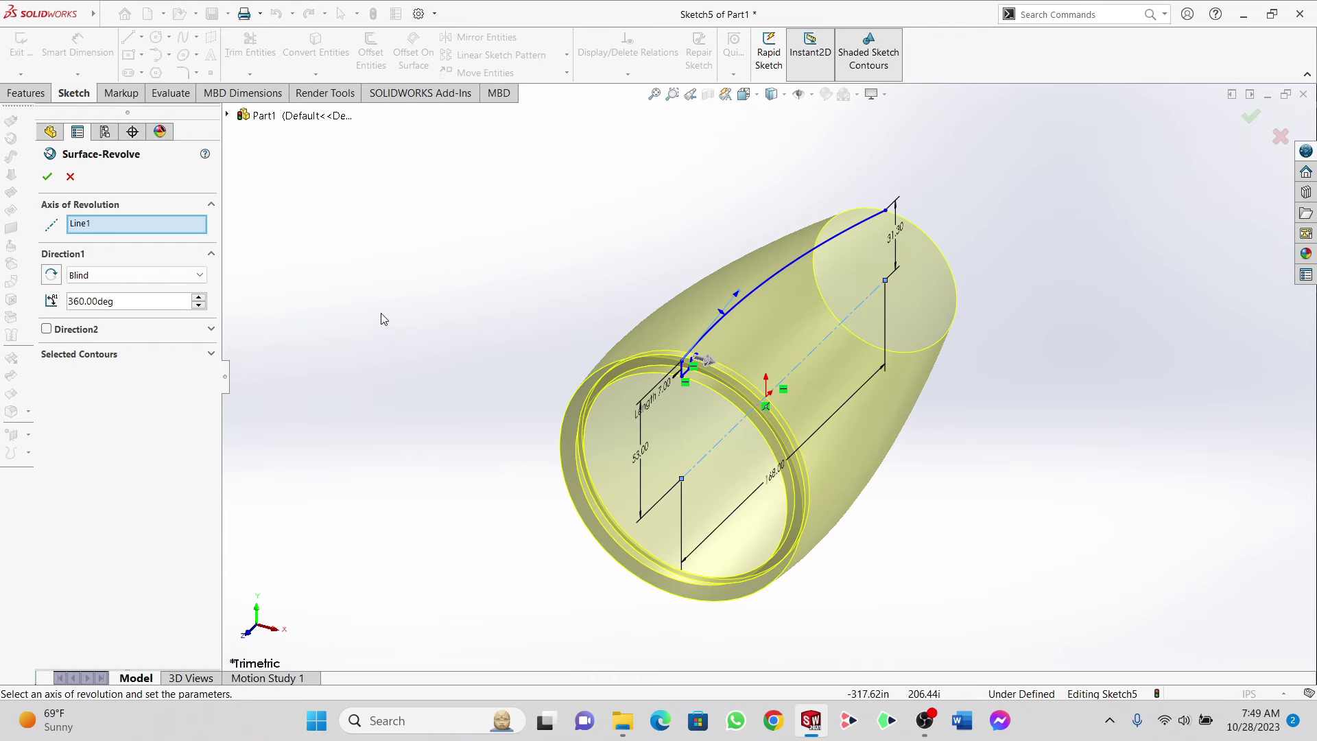
click(47, 178)
Step: Thicken the revolved surface by 1 in, applied to both sides
middle_drag(785, 311, 570, 238)
scroll(852, 367, down, 4)
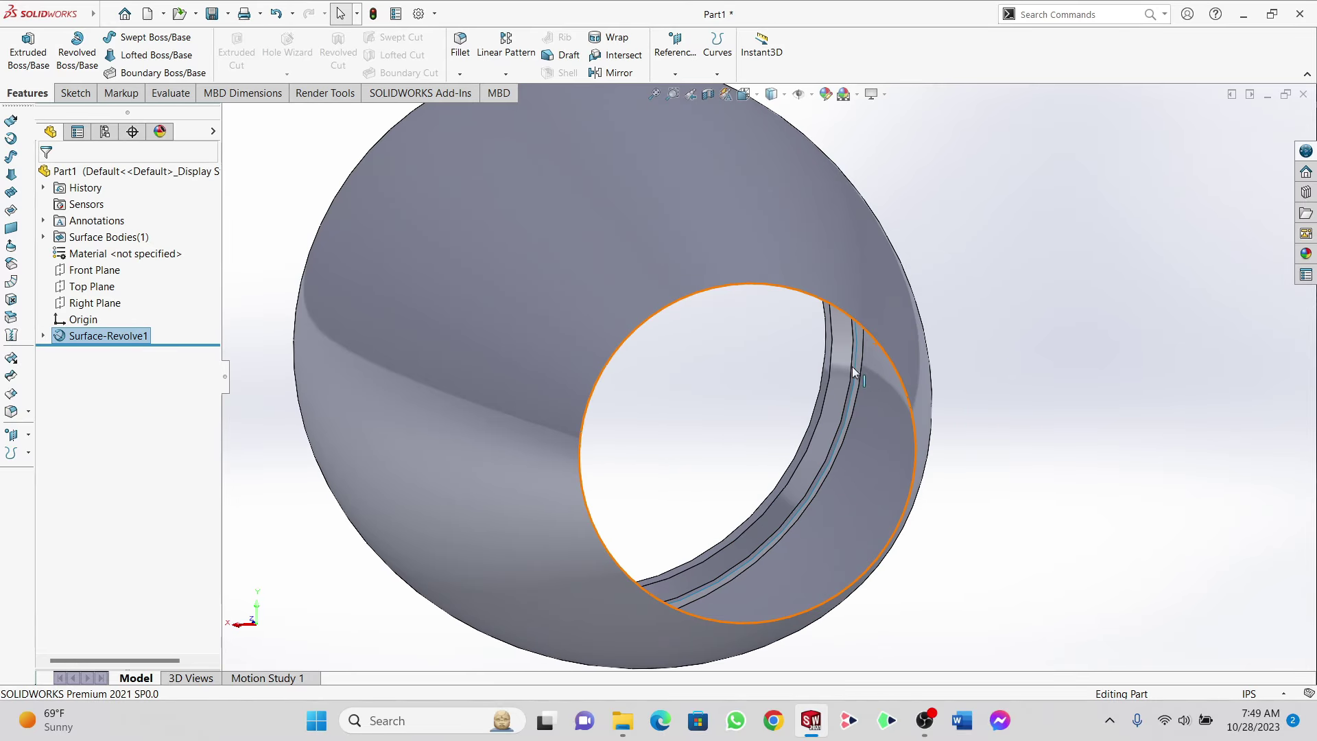
middle_drag(852, 367, 884, 323)
scroll(853, 353, down, 5)
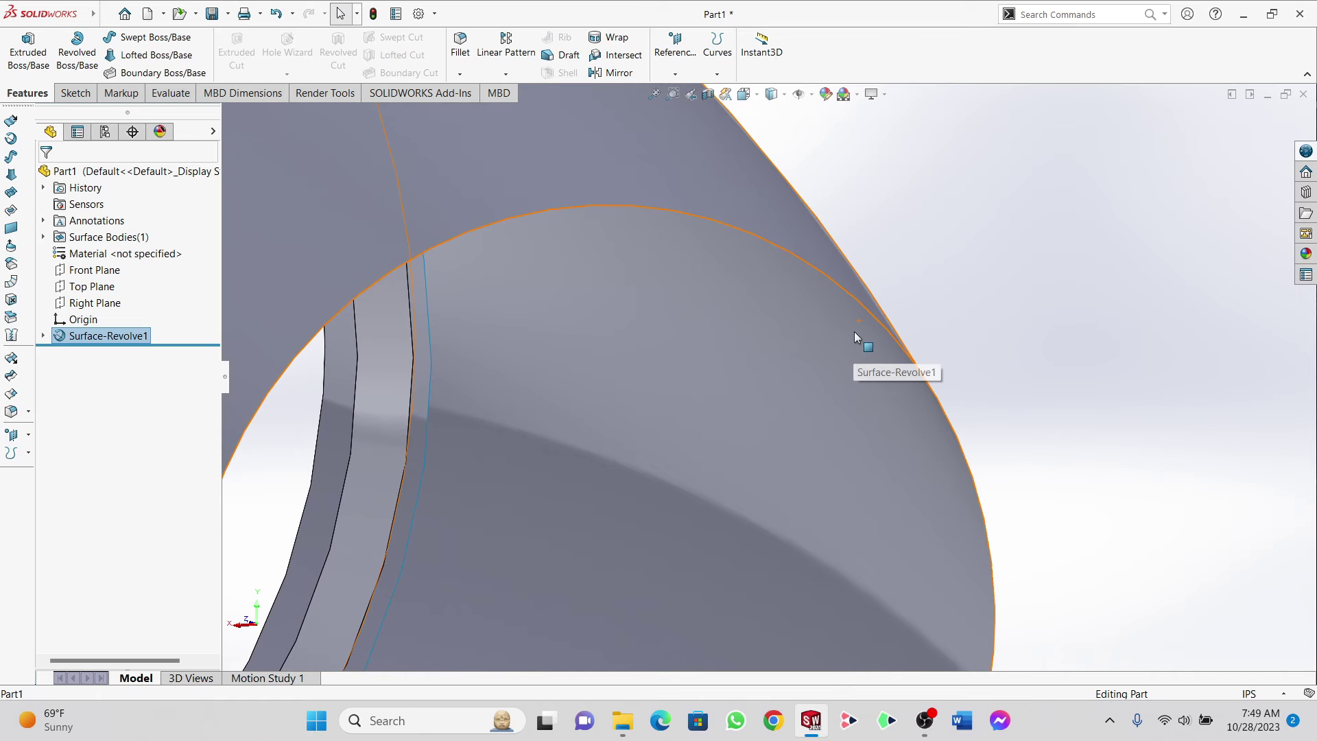
scroll(747, 225, up, 3)
scroll(1072, 185, up, 3)
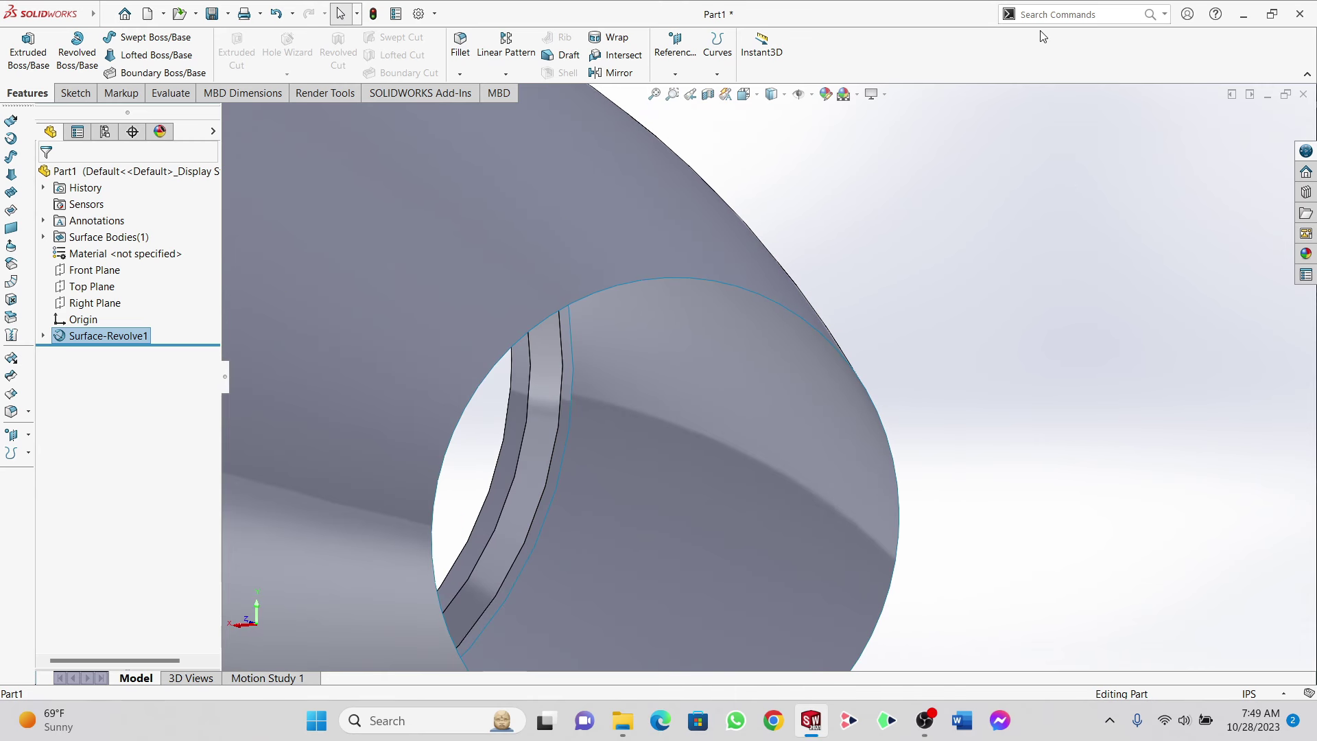
click(1044, 15)
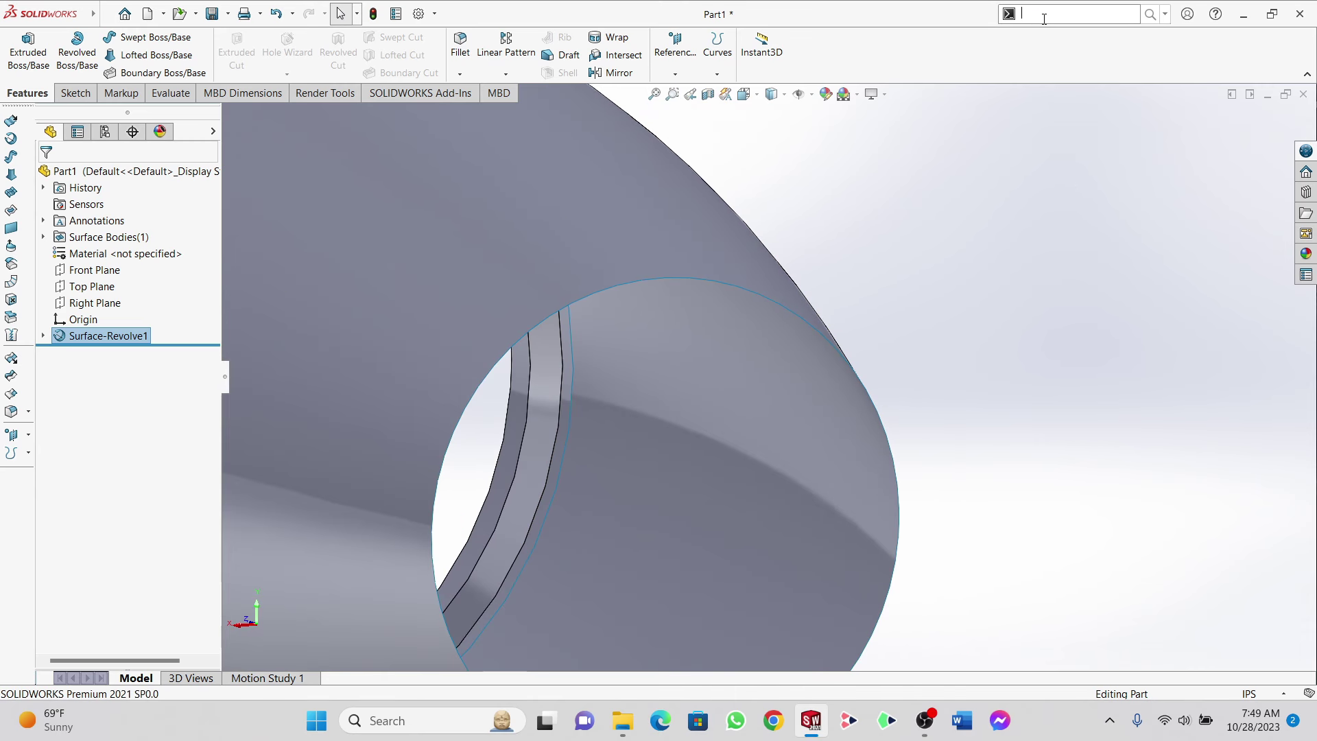
text(thicken)
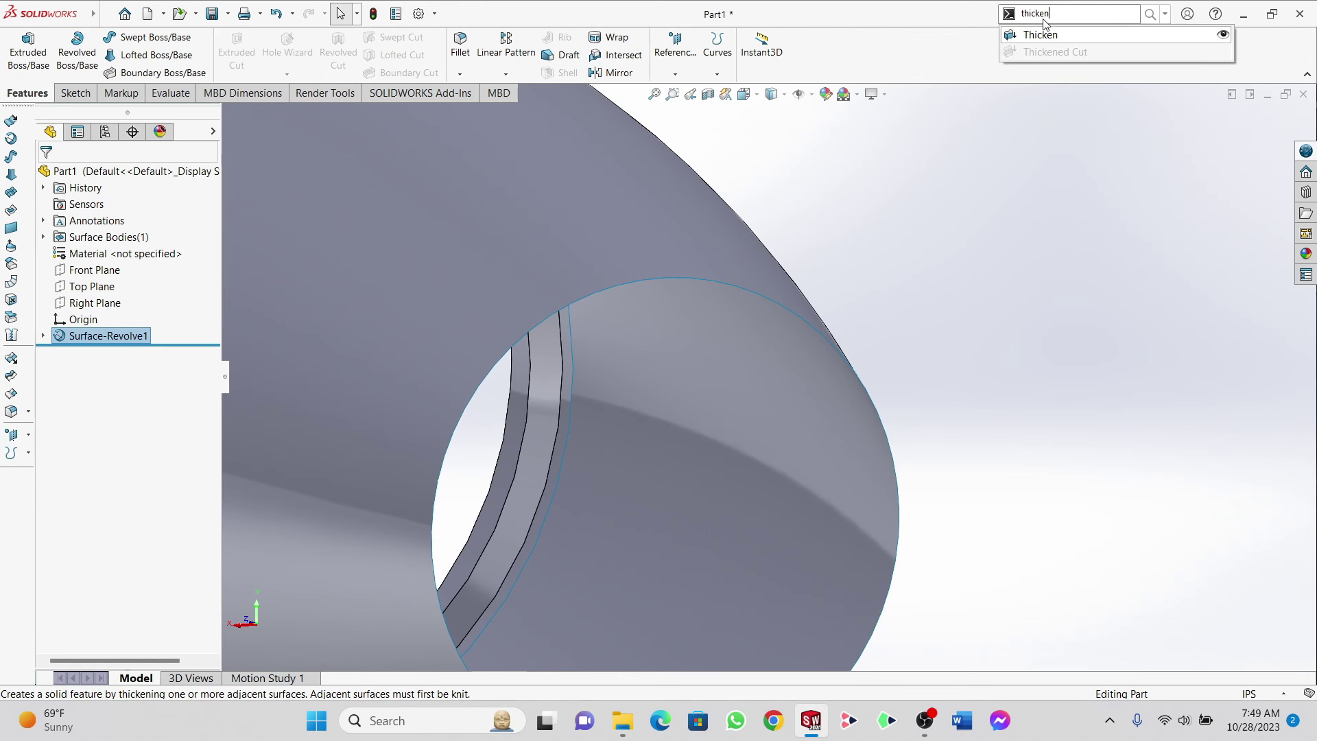
click(1022, 43)
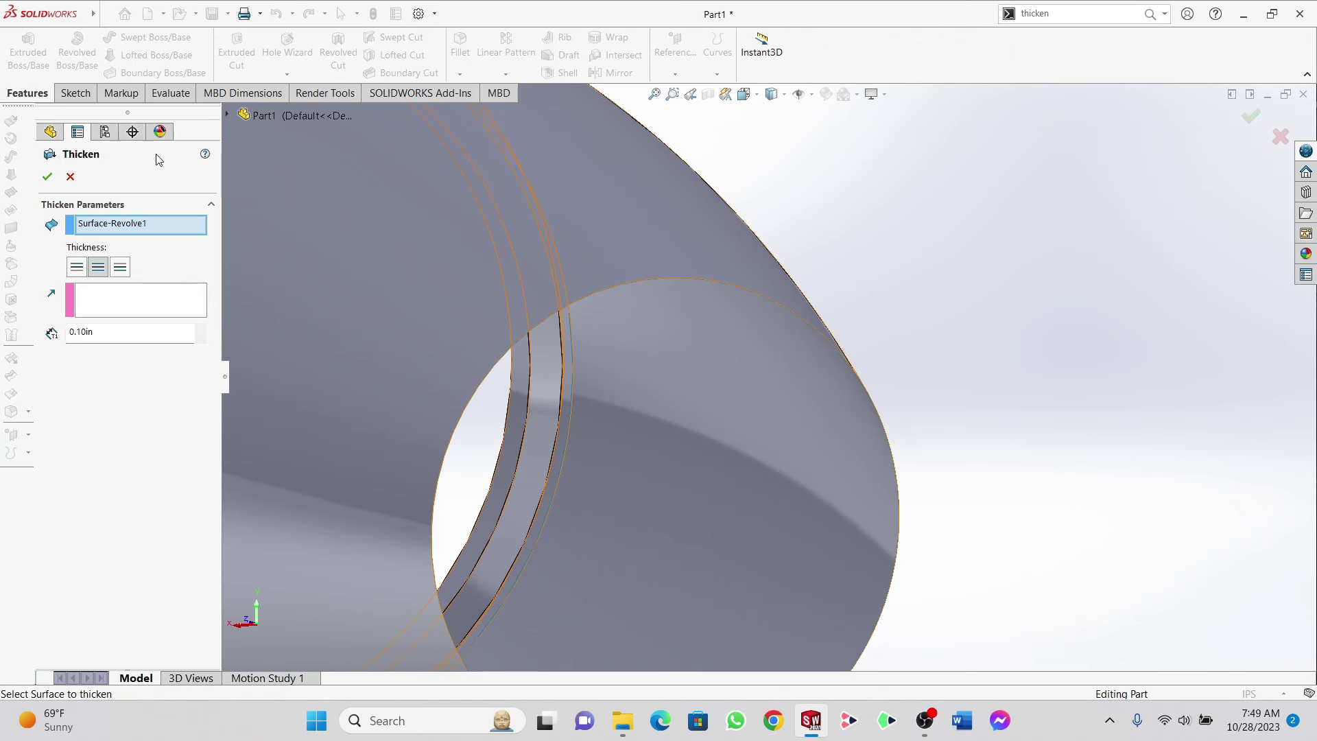
scroll(533, 244, up, 4)
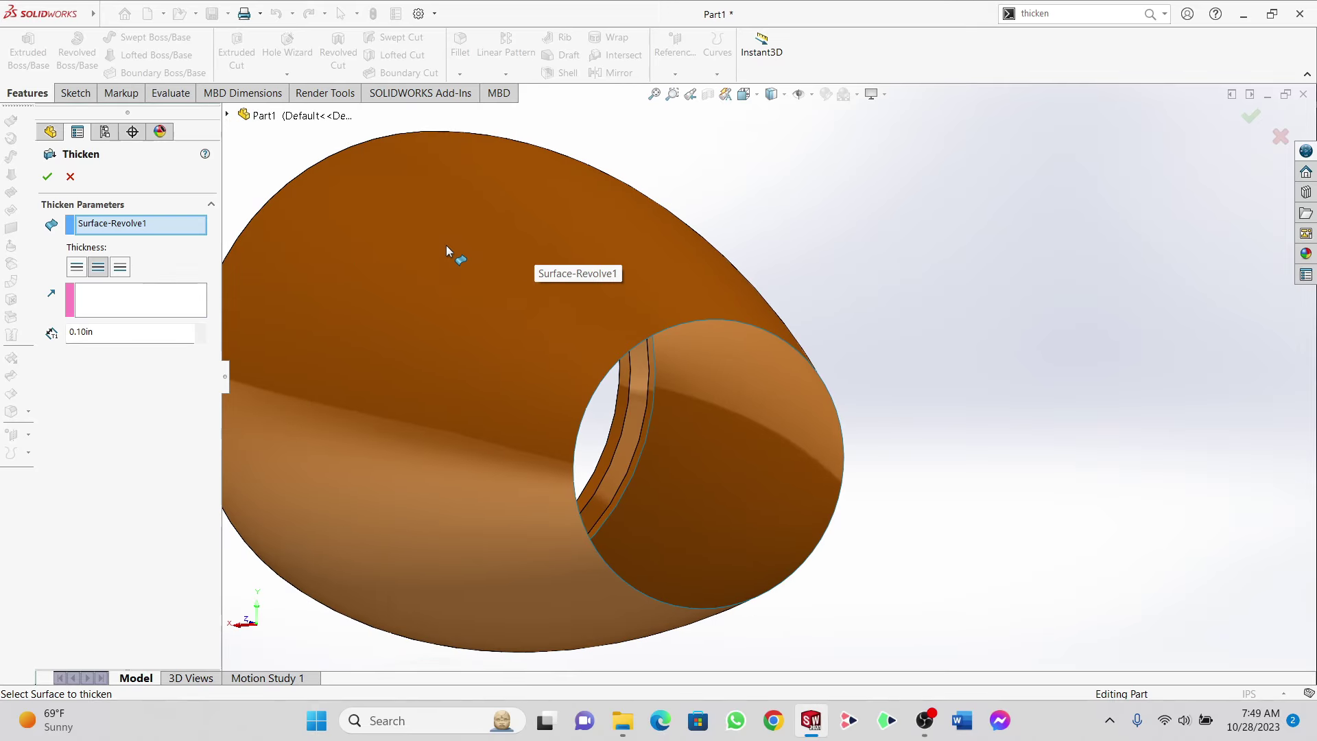
double_click(101, 337)
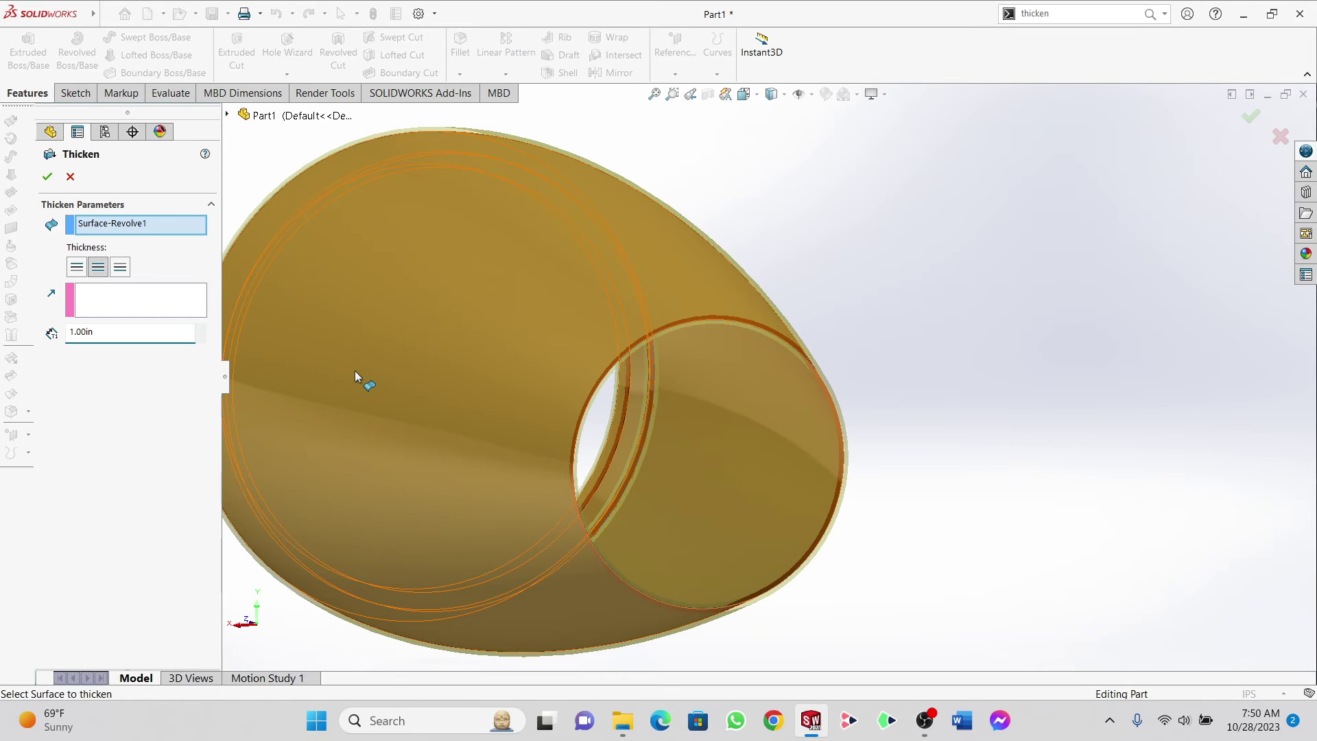
scroll(754, 323, down, 5)
click(47, 177)
Step: Apply a planar section view through the Right Plane to expose the shell's inner lip and wall
scroll(754, 343, up, 7)
middle_drag(1166, 367, 1312, 359)
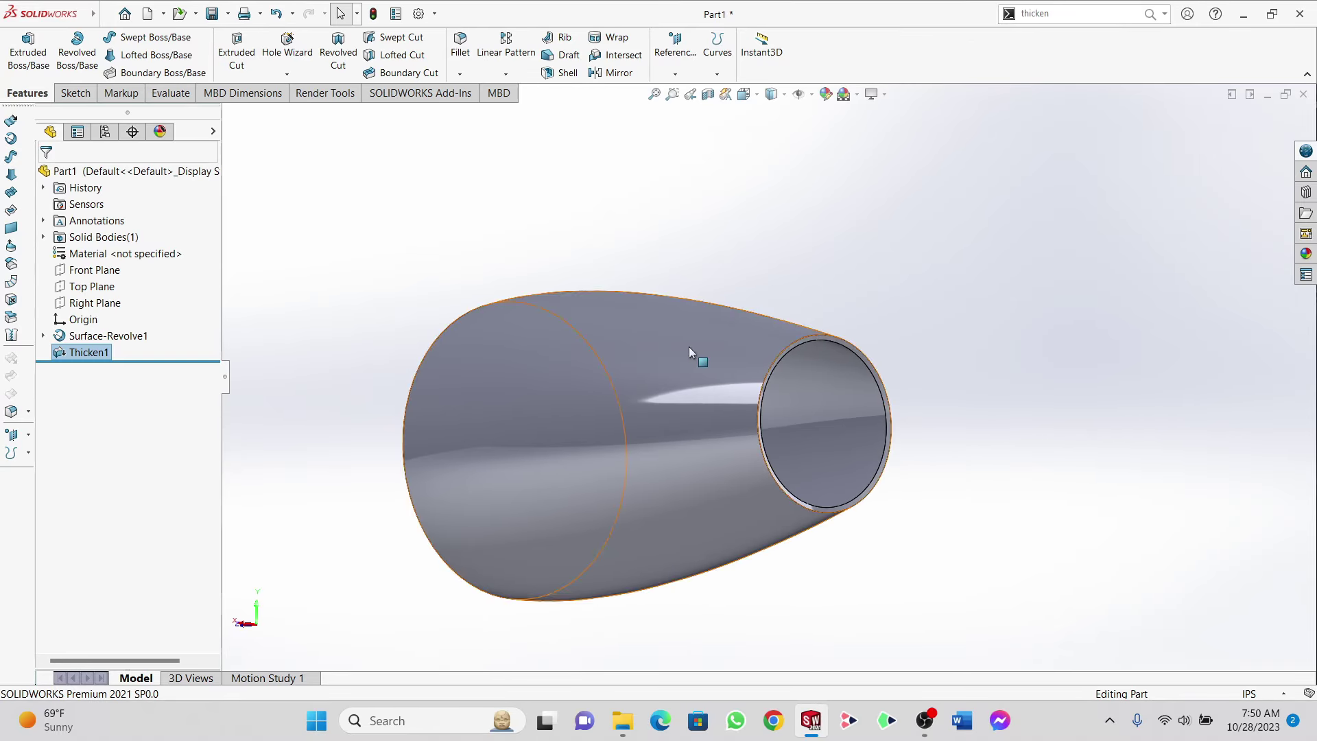
middle_drag(689, 348, 744, 344)
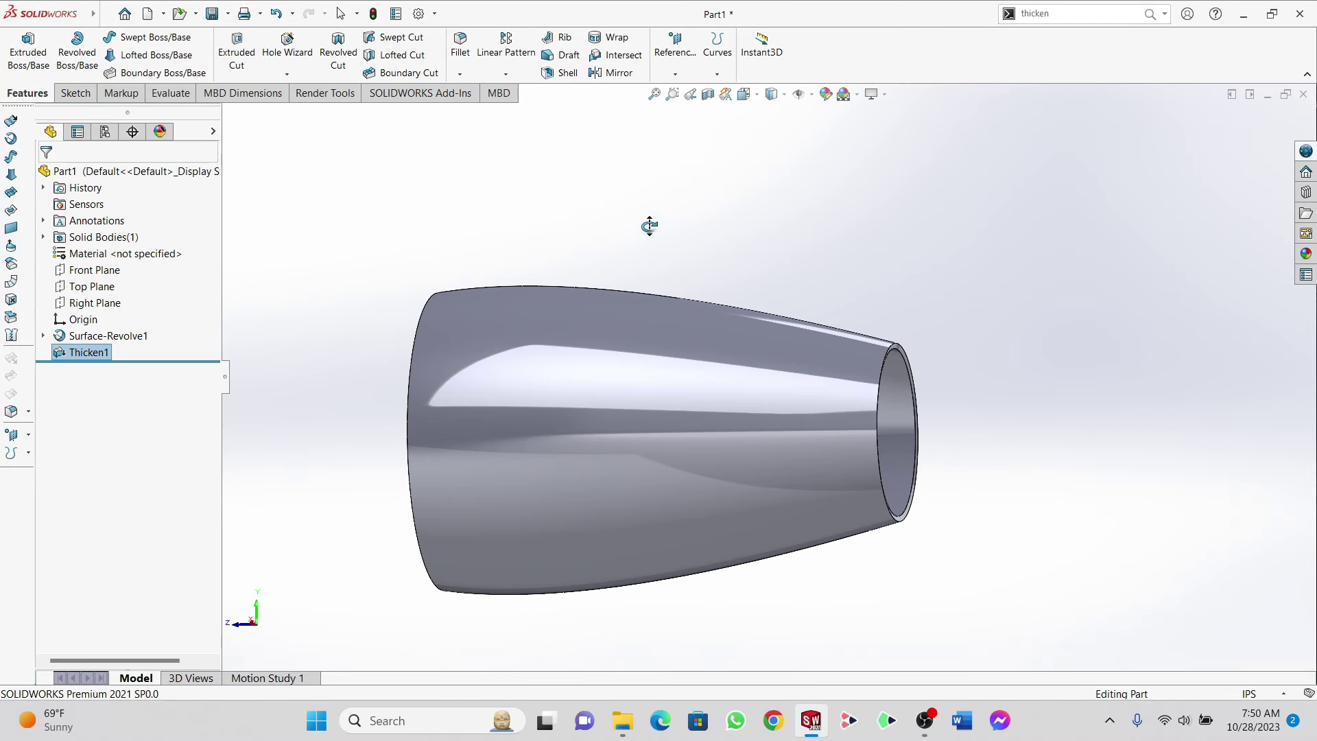
middle_drag(650, 226, 669, 320)
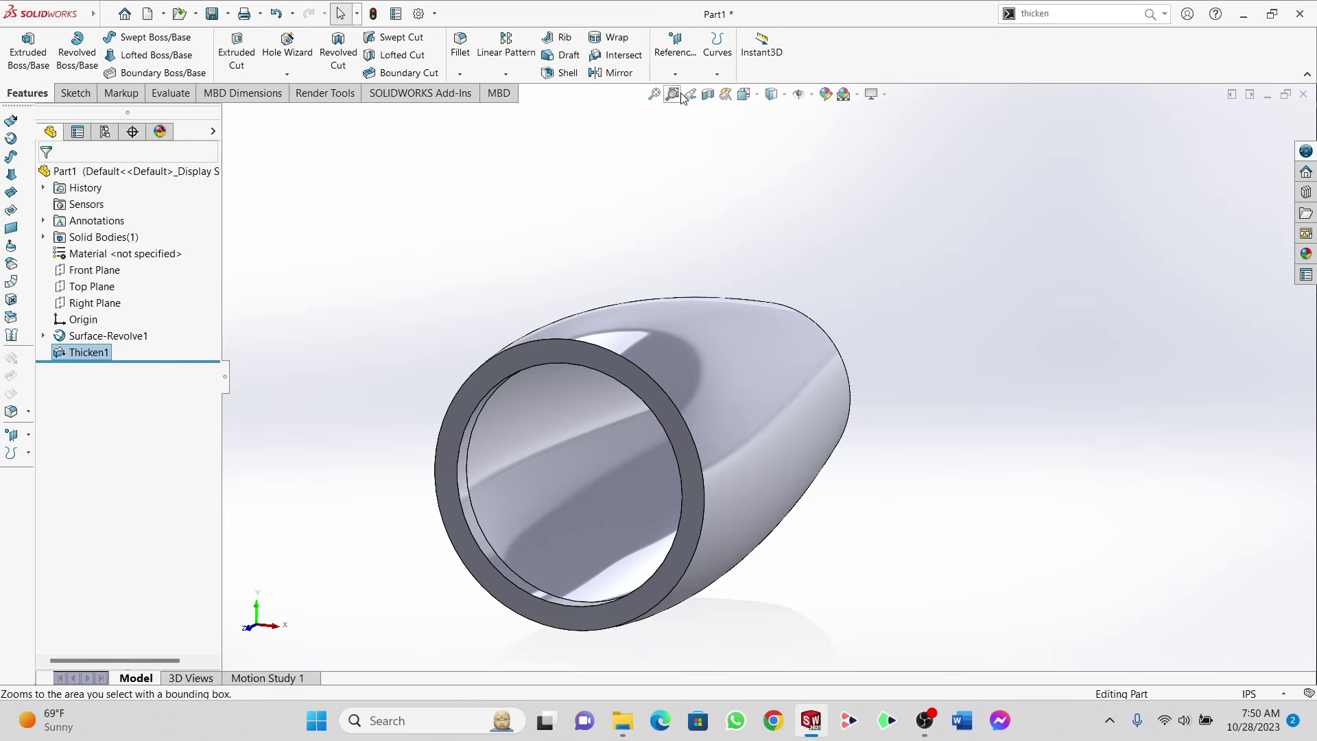
click(708, 95)
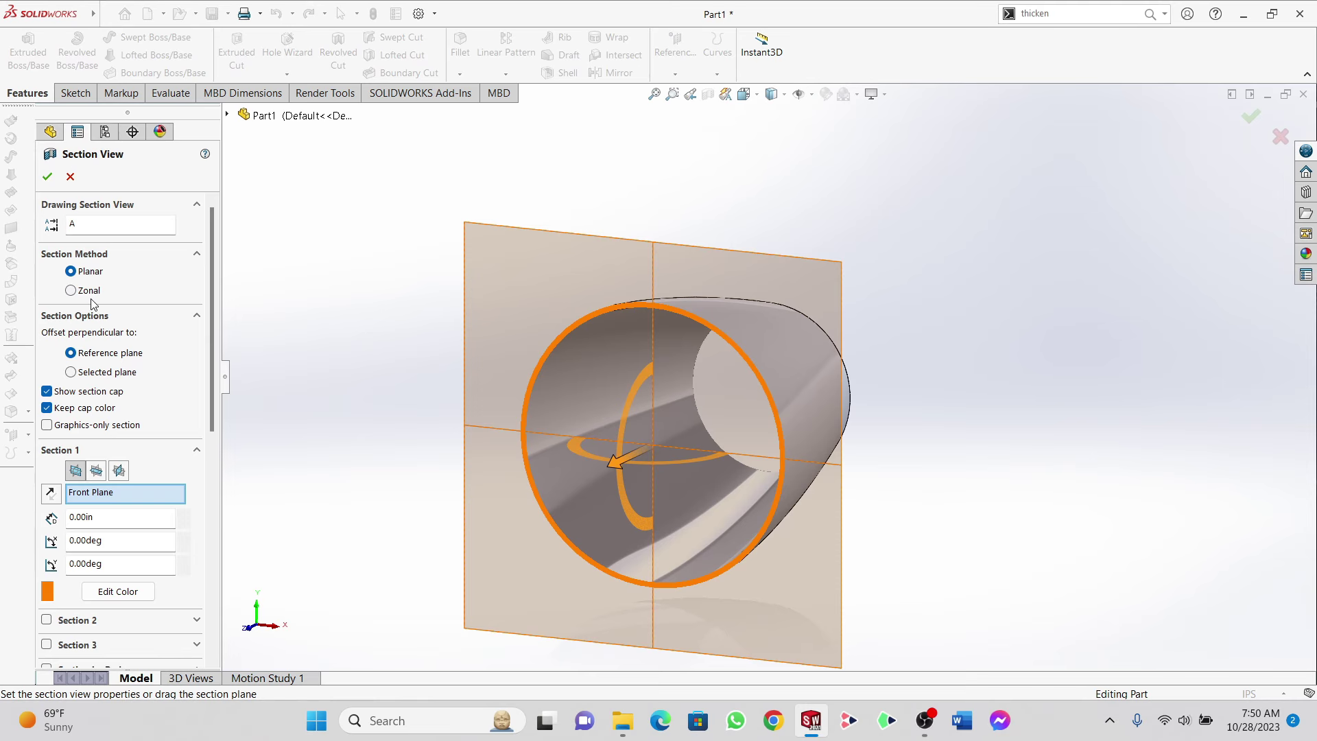
click(119, 470)
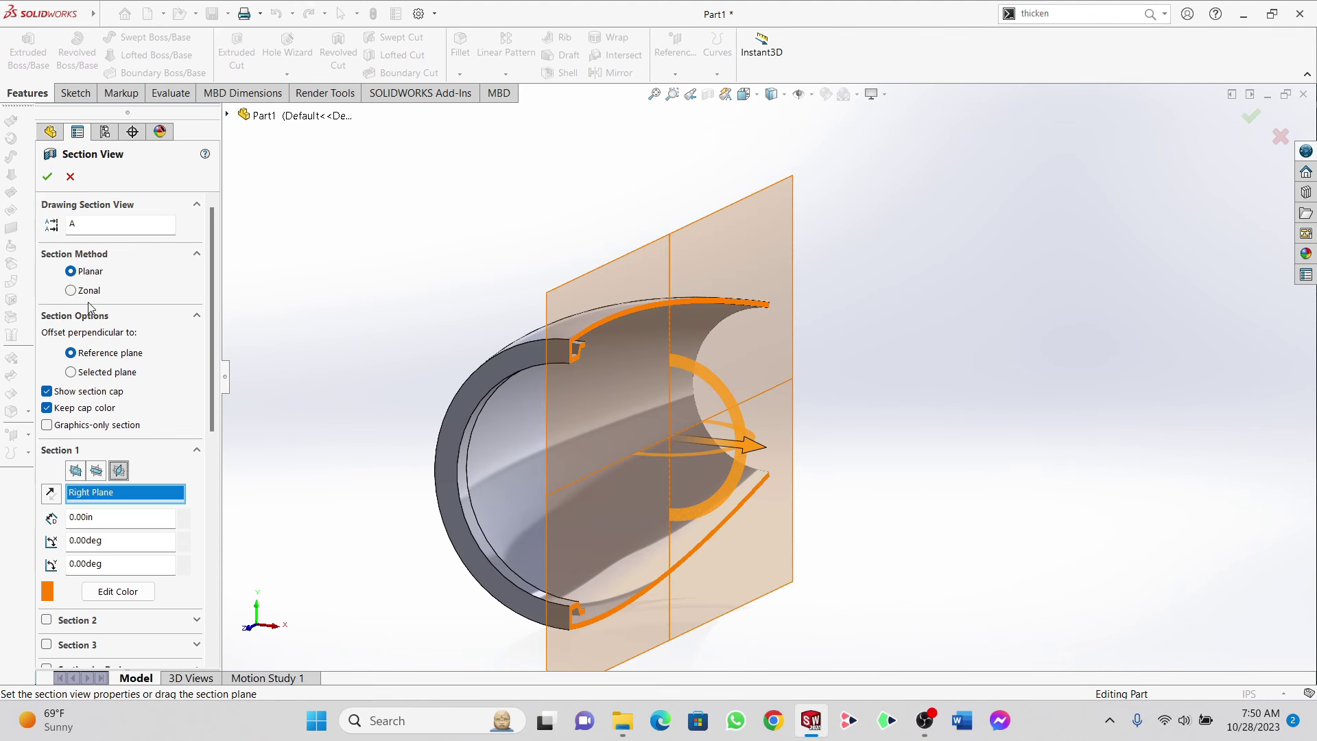
click(47, 180)
middle_drag(588, 352, 472, 347)
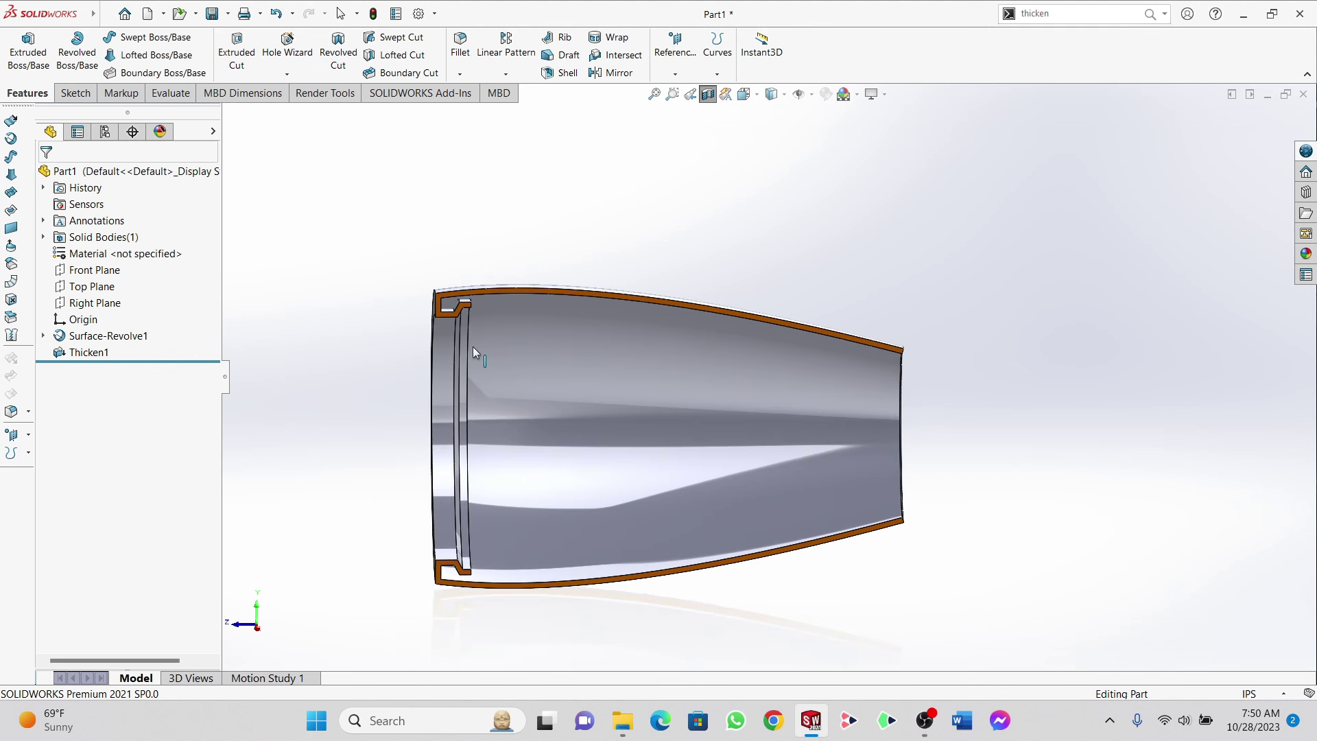
Step: Start a sketch on the Right Plane and draw a two-point spline rising about 17.8 in over 29.6 in from the axis level outside the wide opening
right_click(103, 303)
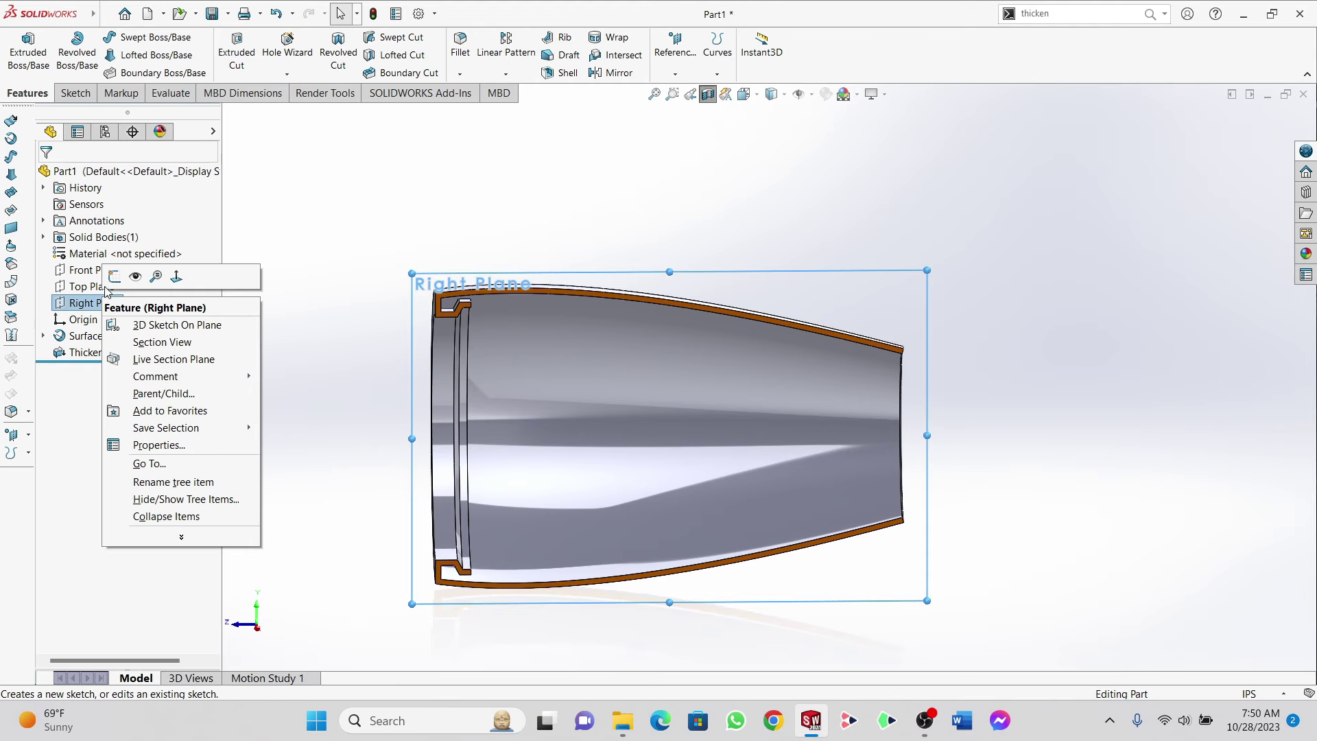
click(120, 273)
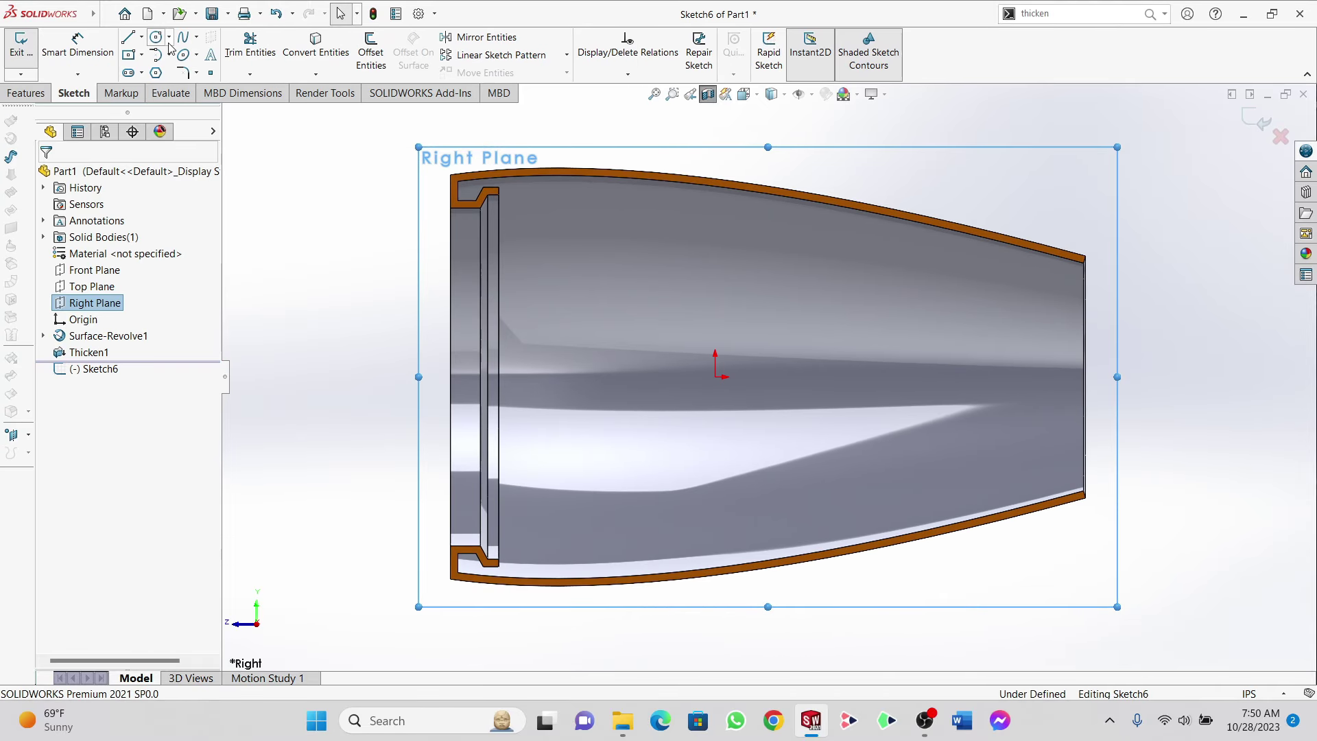
click(183, 38)
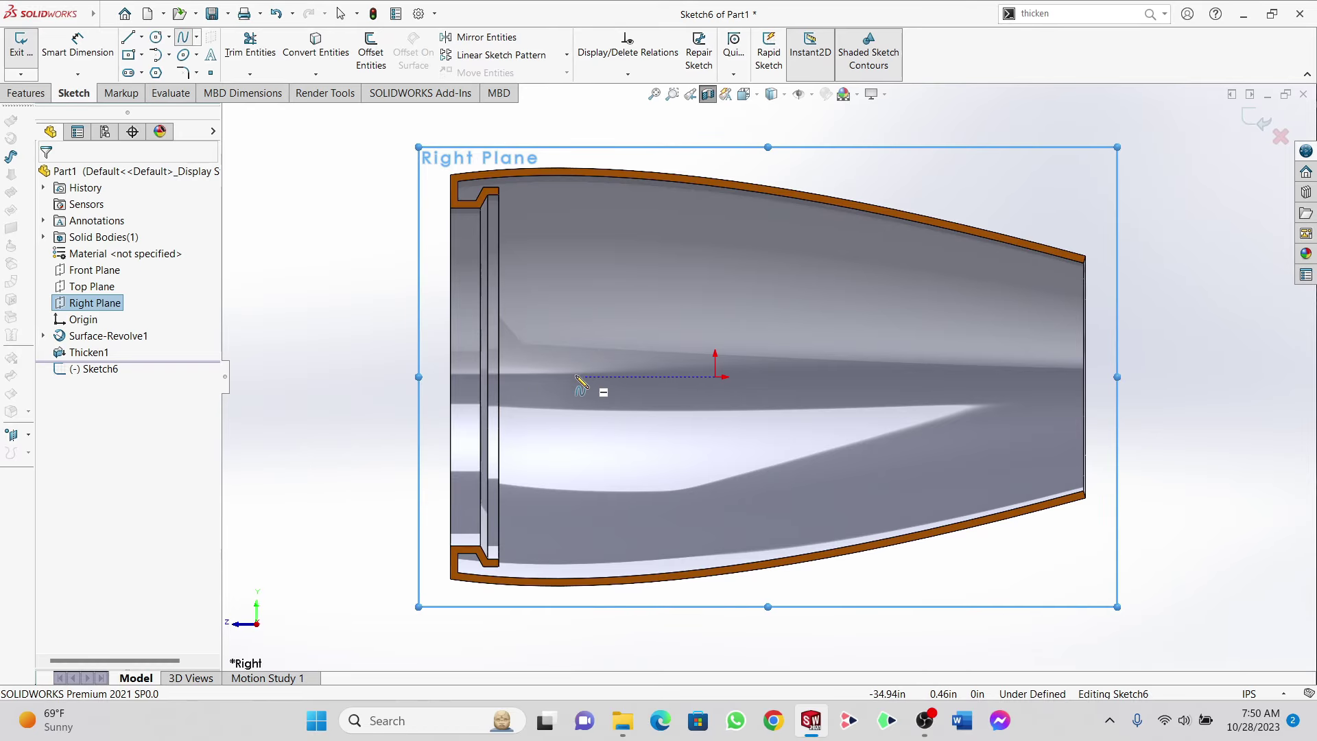
click(383, 376)
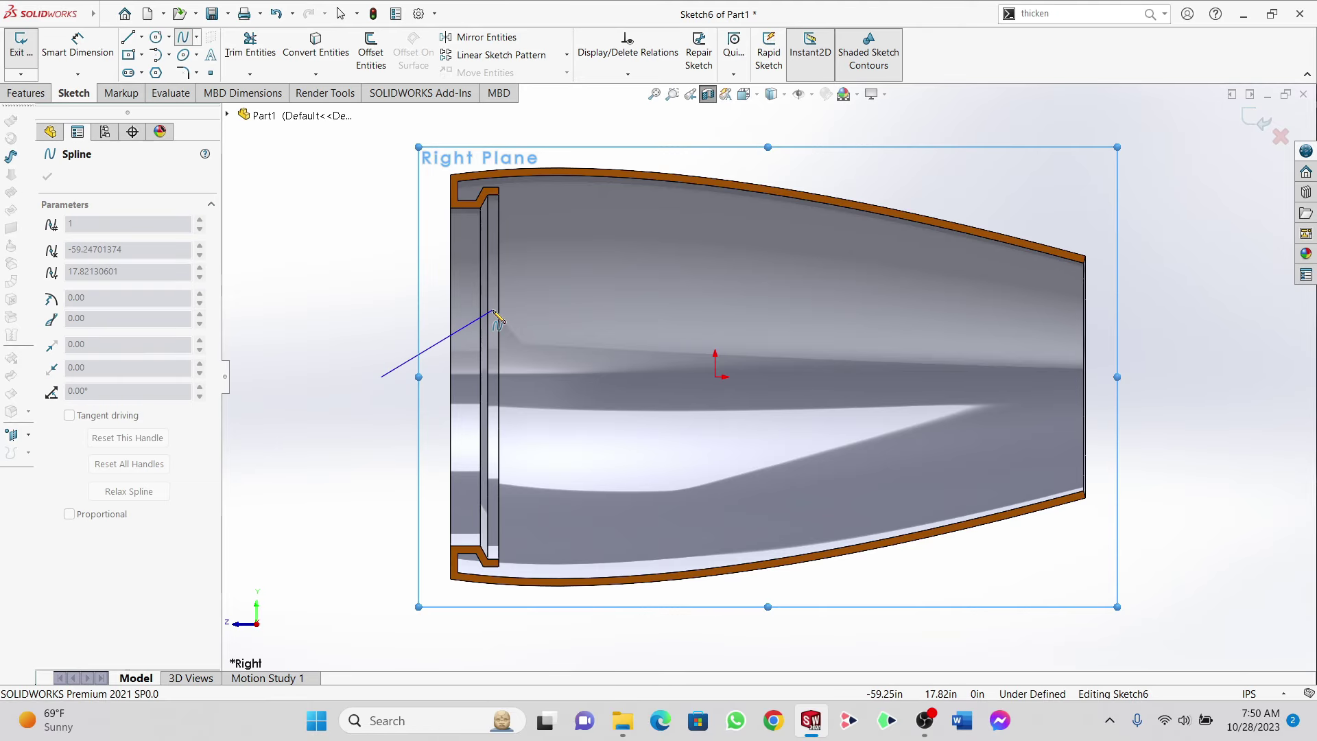
click(497, 317)
key(Escape)
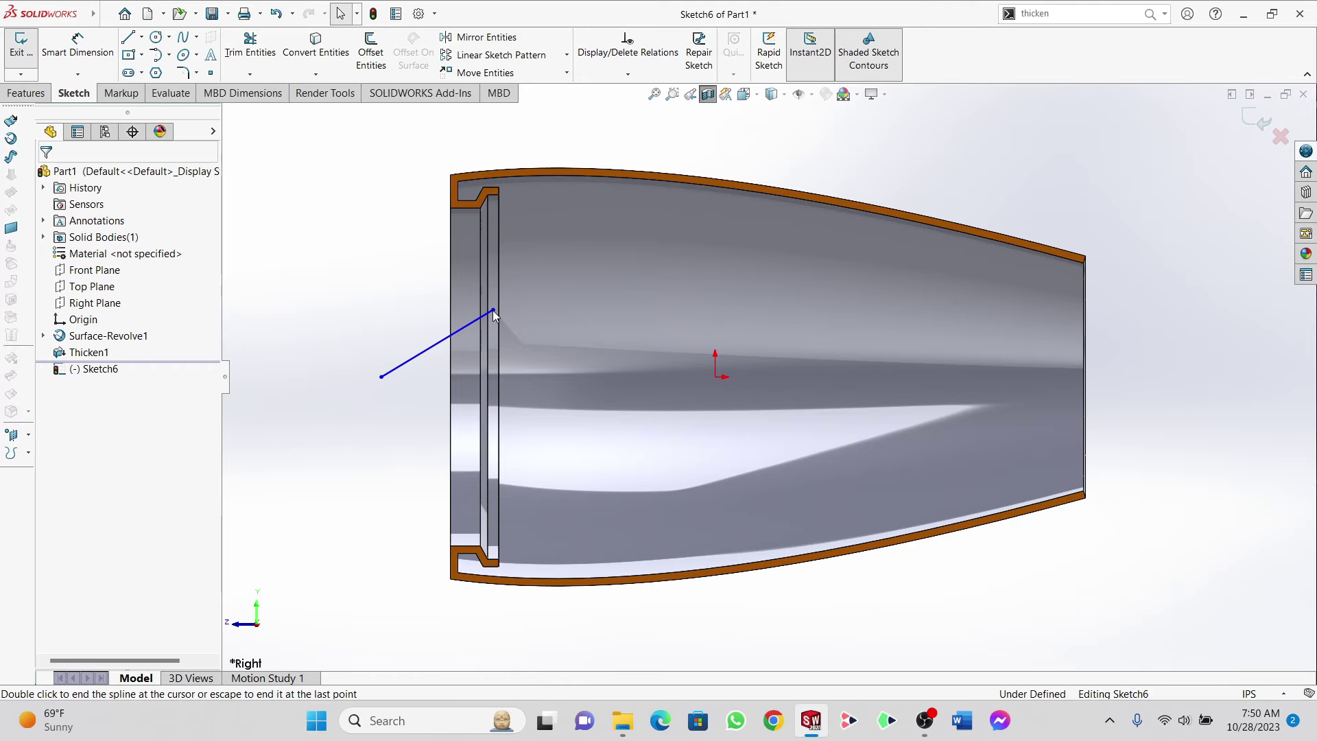
Step: Close the profile from the spline's upper end with a horizontal line about 22.3 in, a vertical about 17.8 in, and a base line about 51.9 in
click(128, 37)
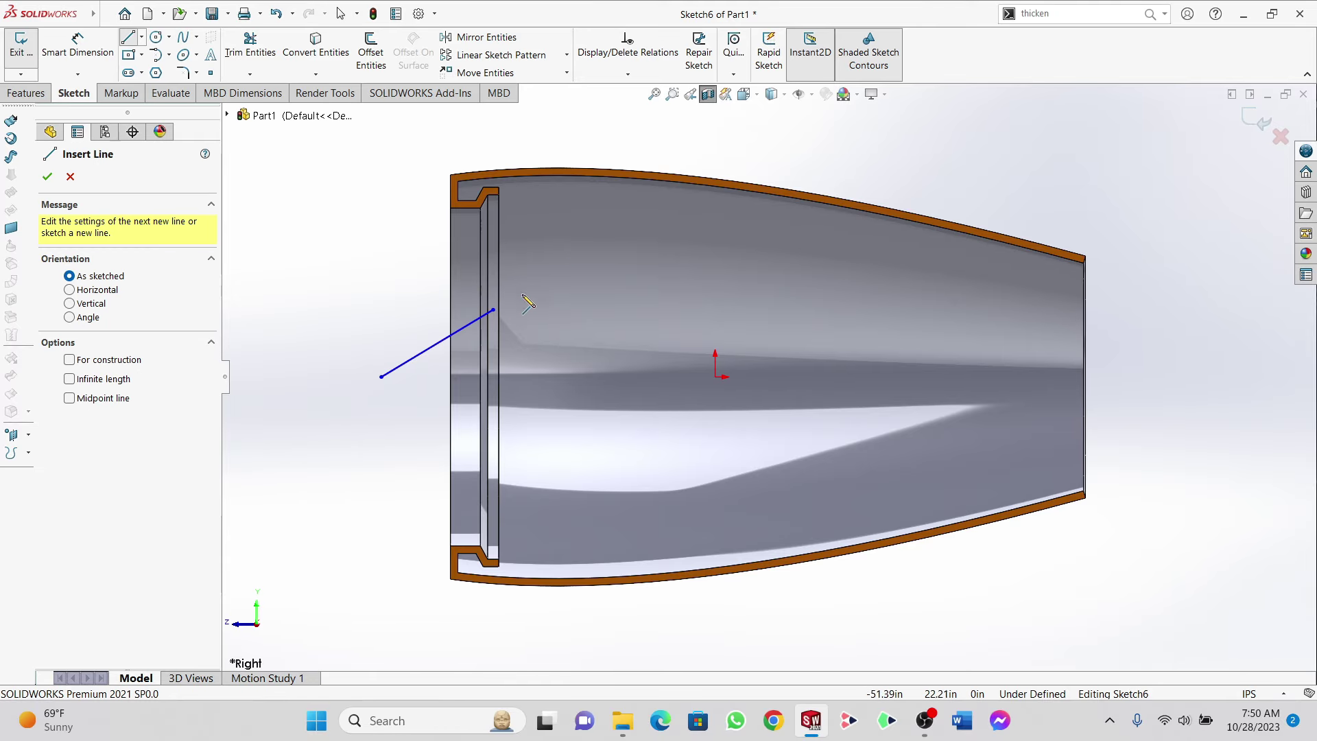
scroll(517, 301, down, 1)
click(501, 318)
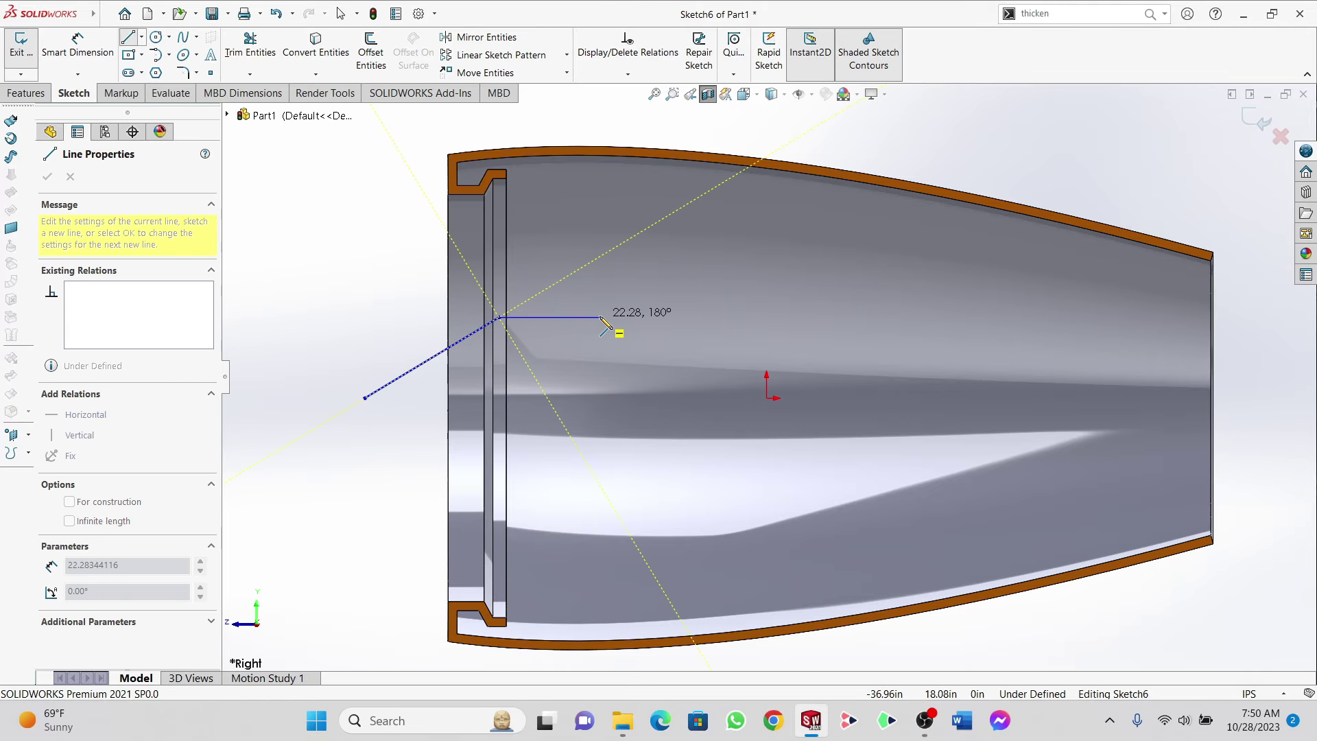
click(600, 317)
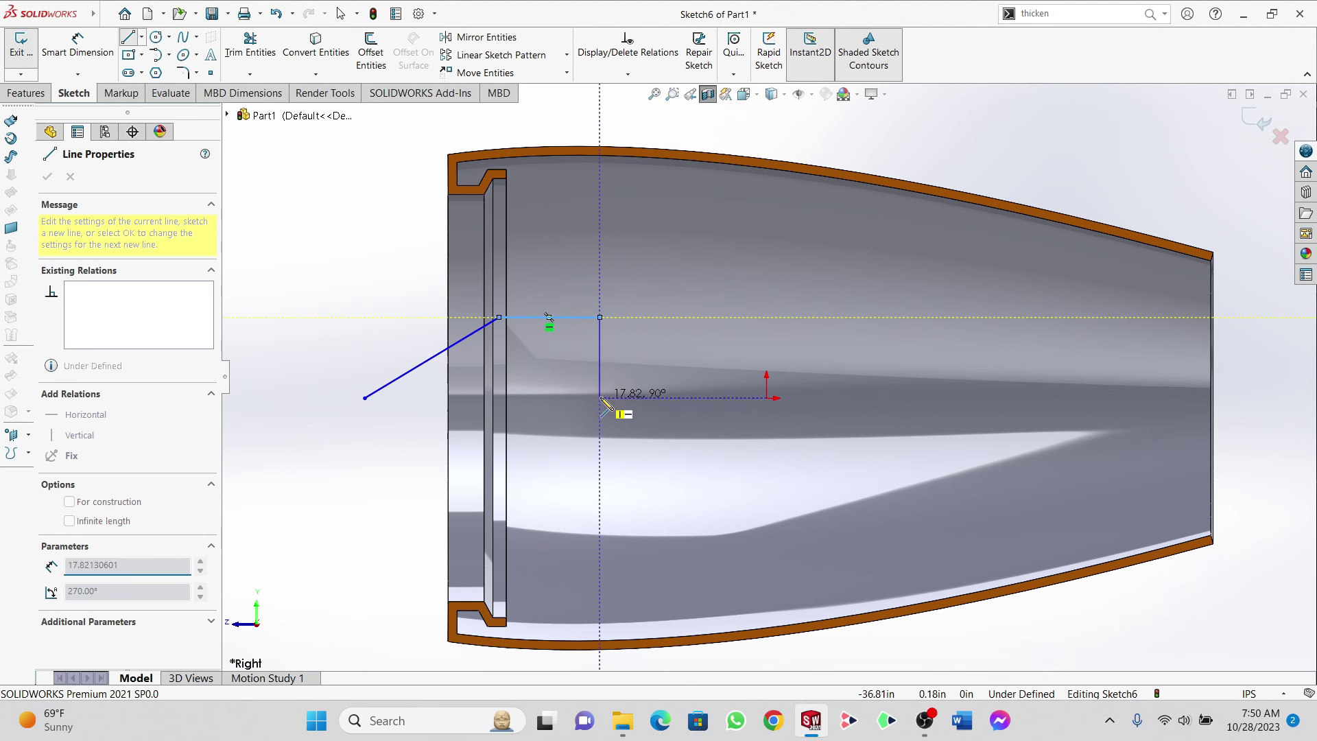
click(601, 398)
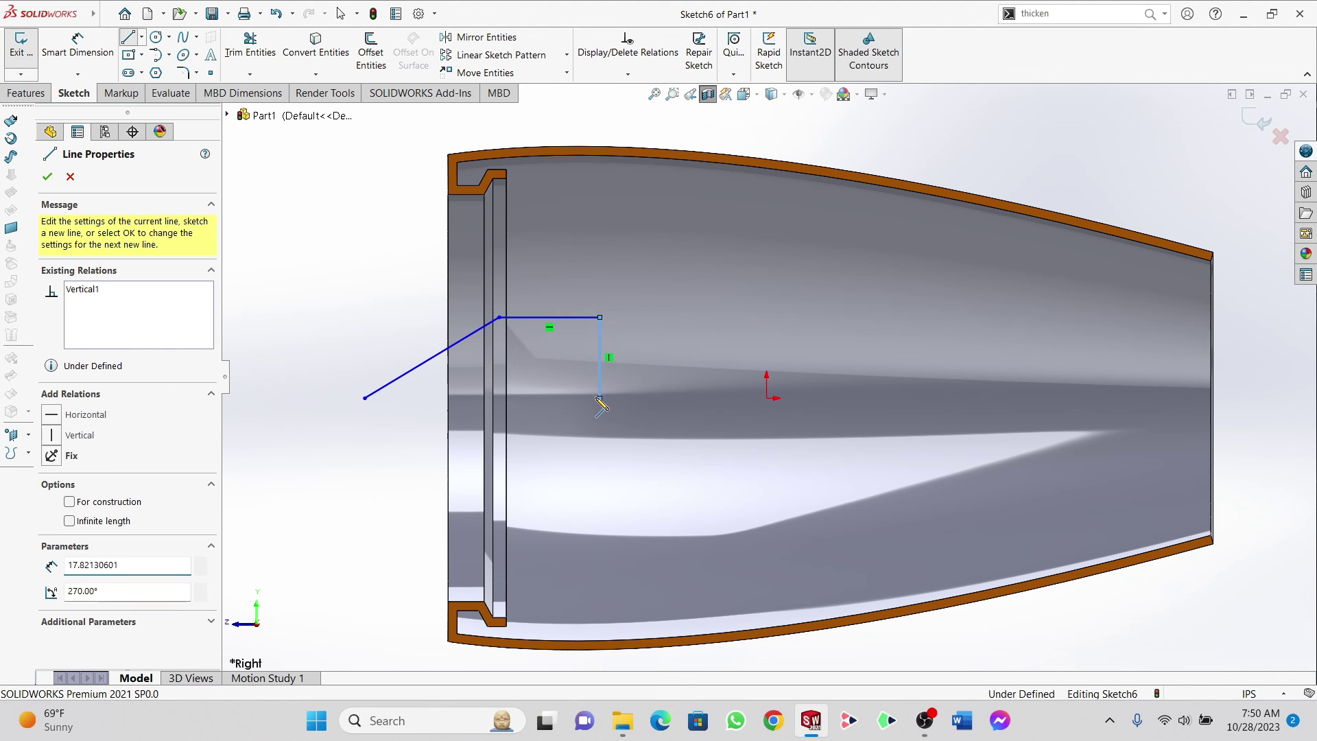
click(364, 398)
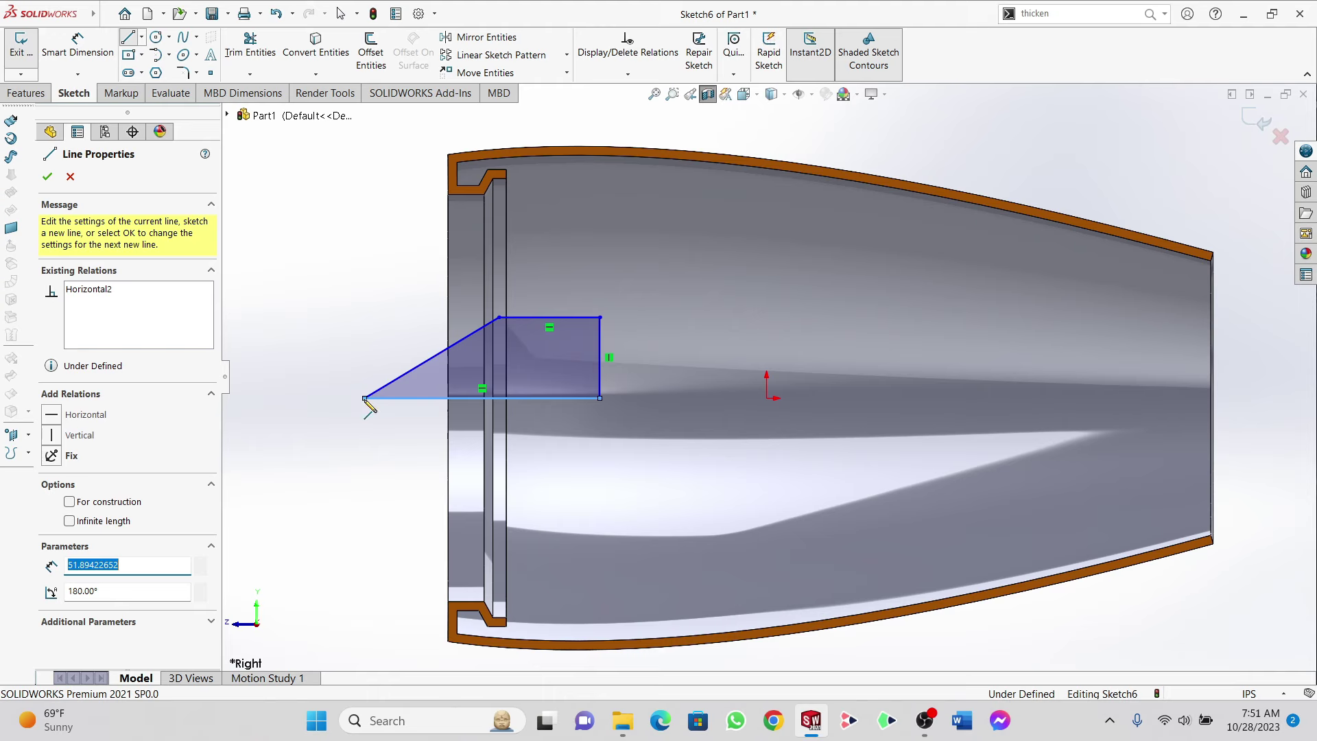
click(55, 179)
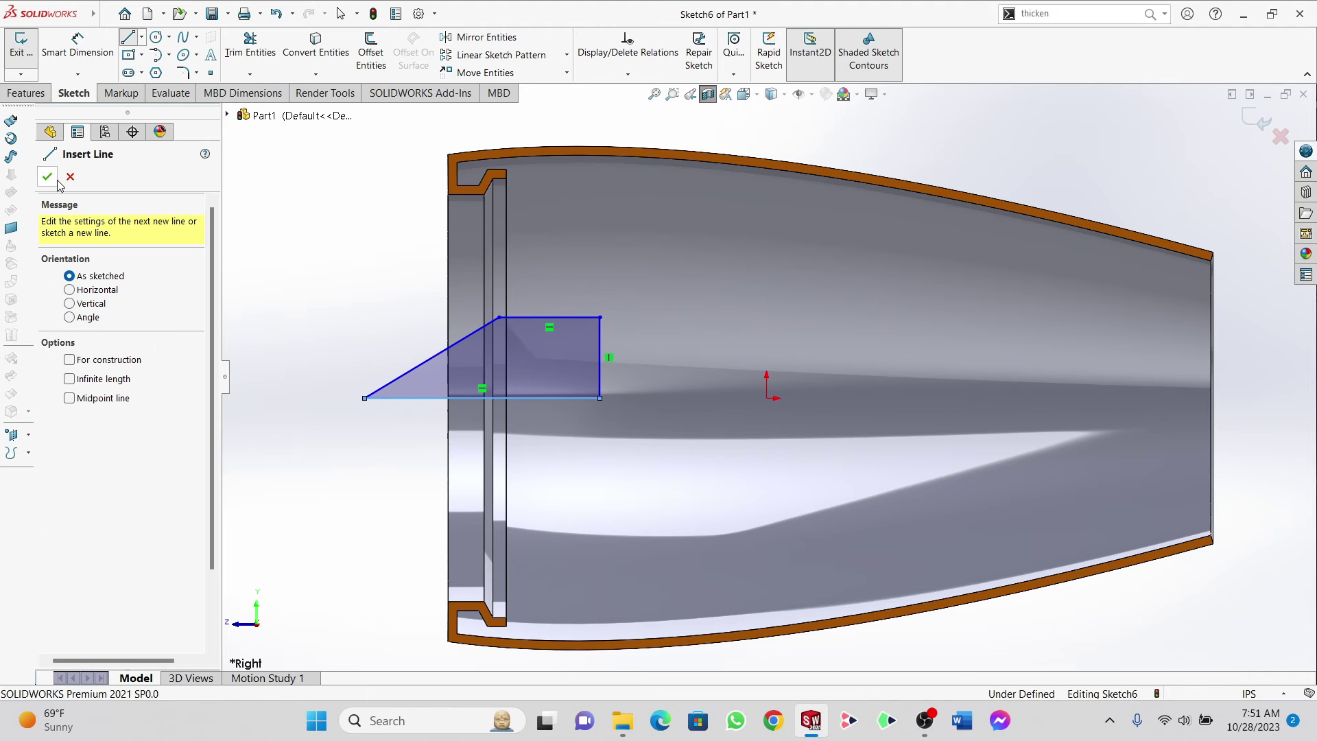
Step: Dimension the vertical distance between the spline's two endpoints as 18.33 in
click(77, 46)
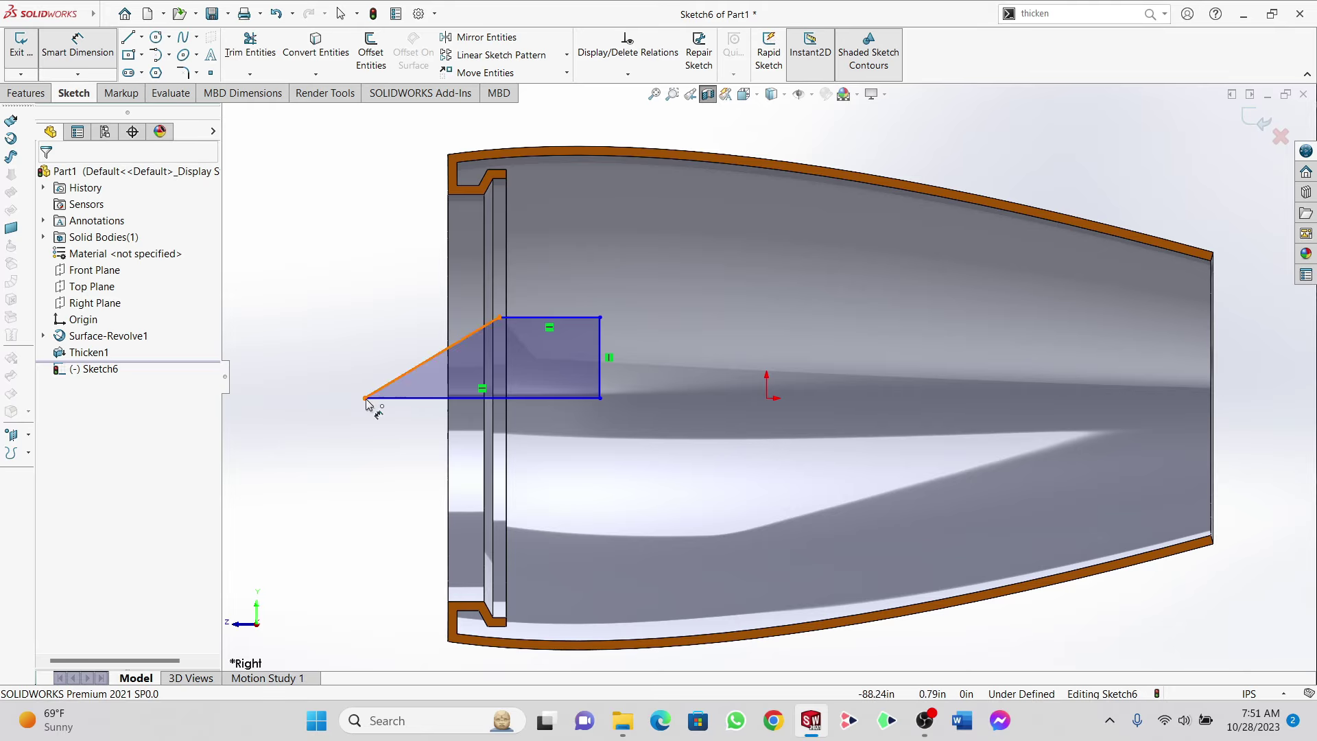
click(365, 398)
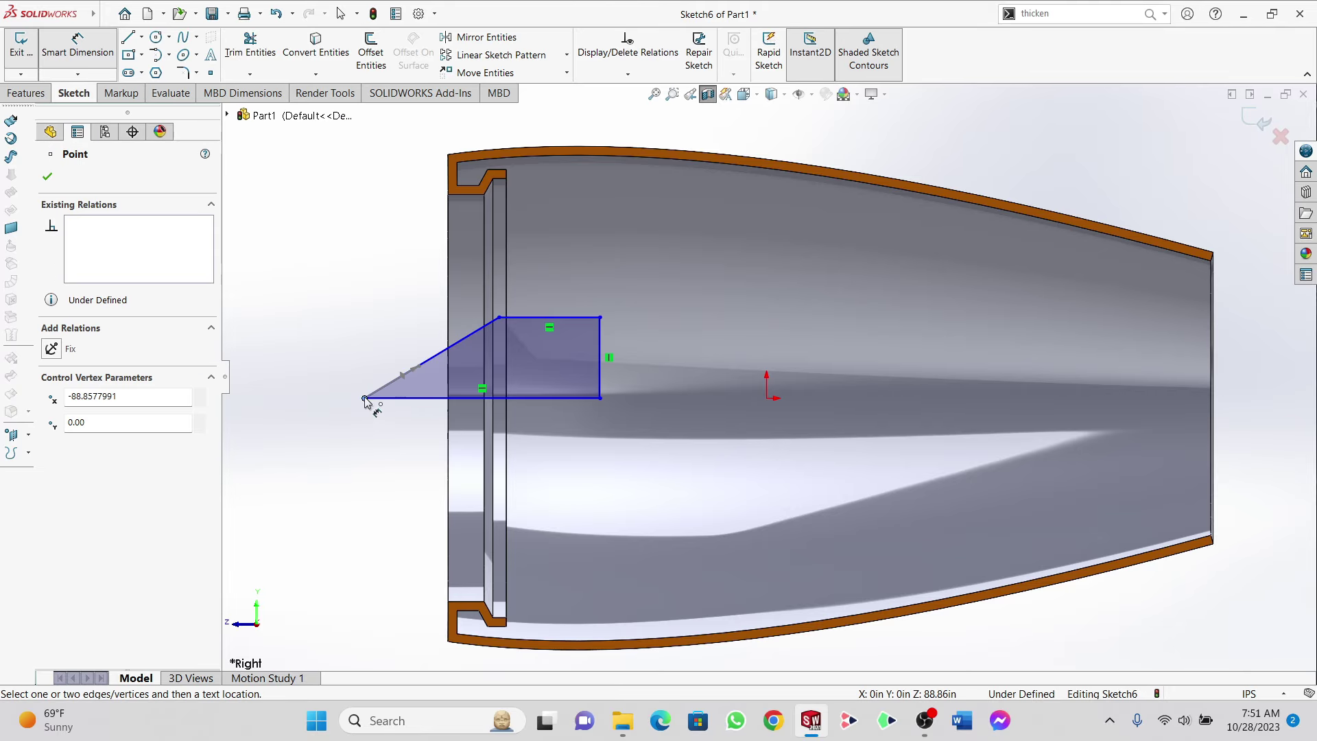
click(499, 319)
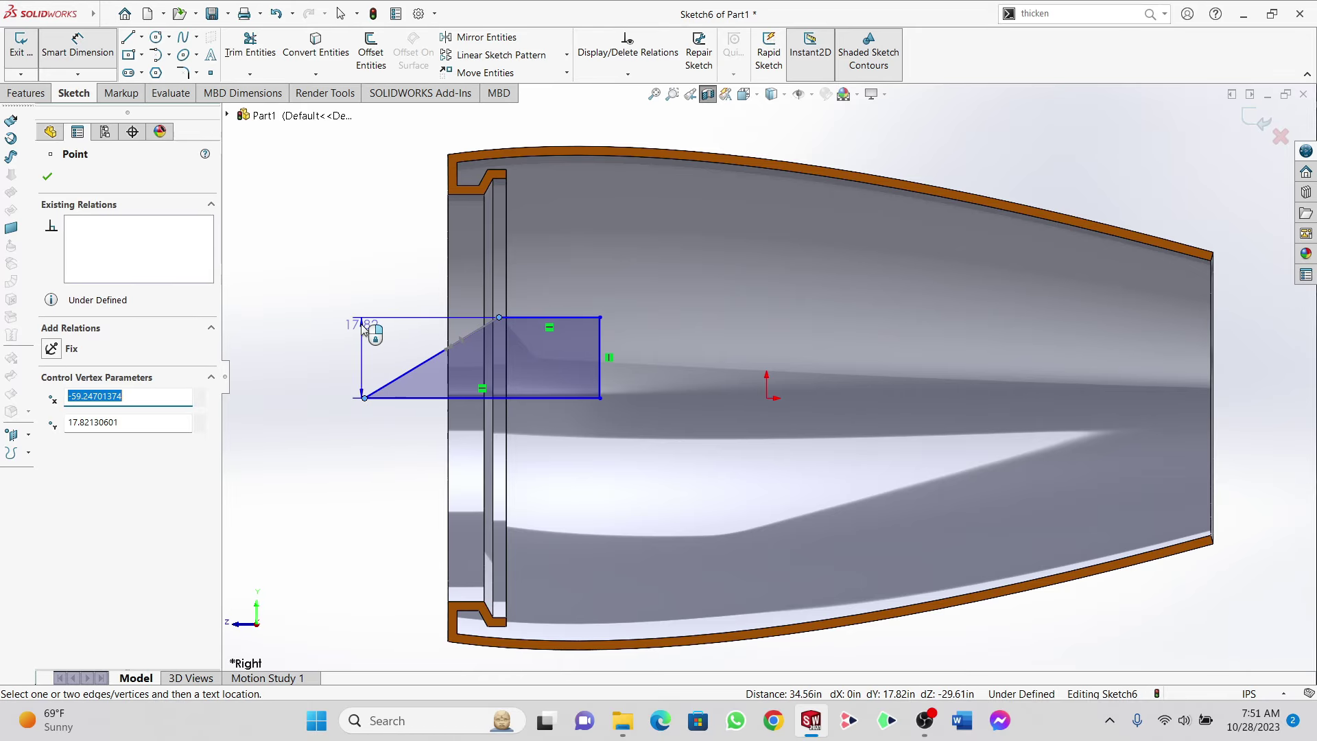
click(296, 354)
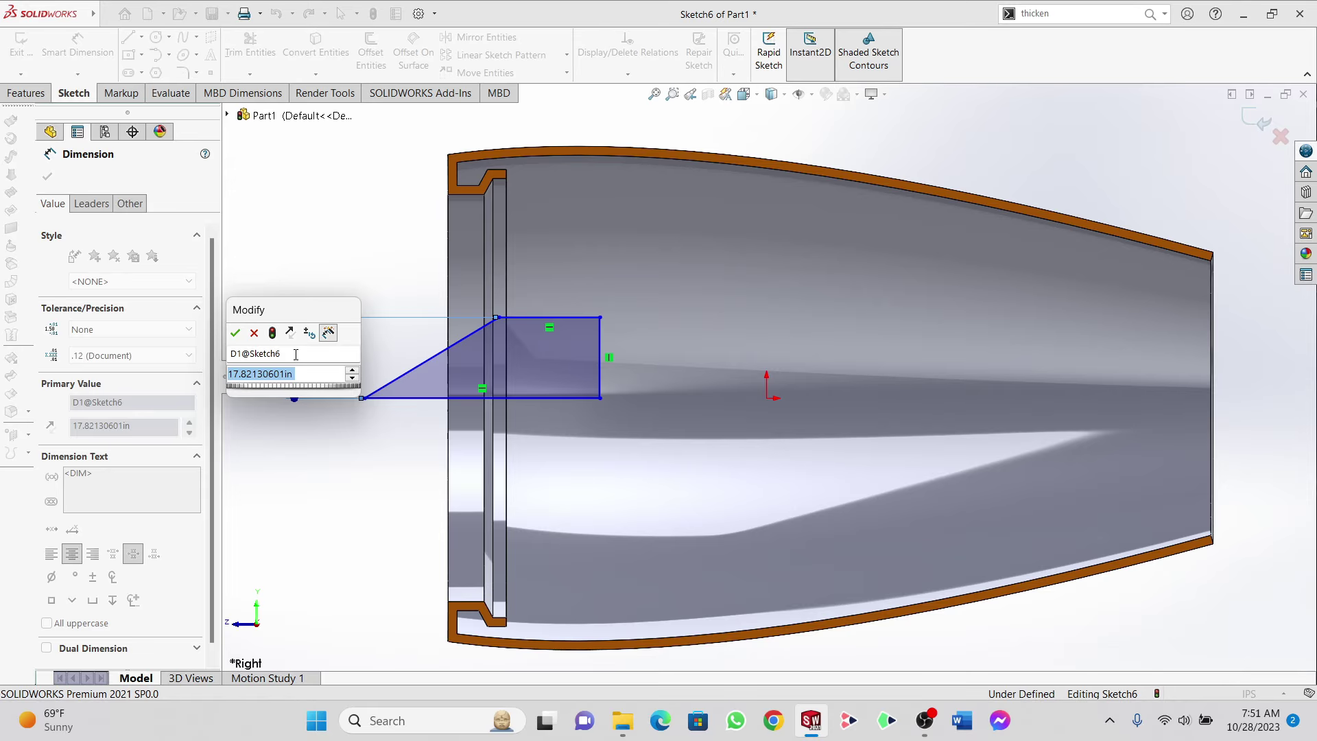
text(18.)
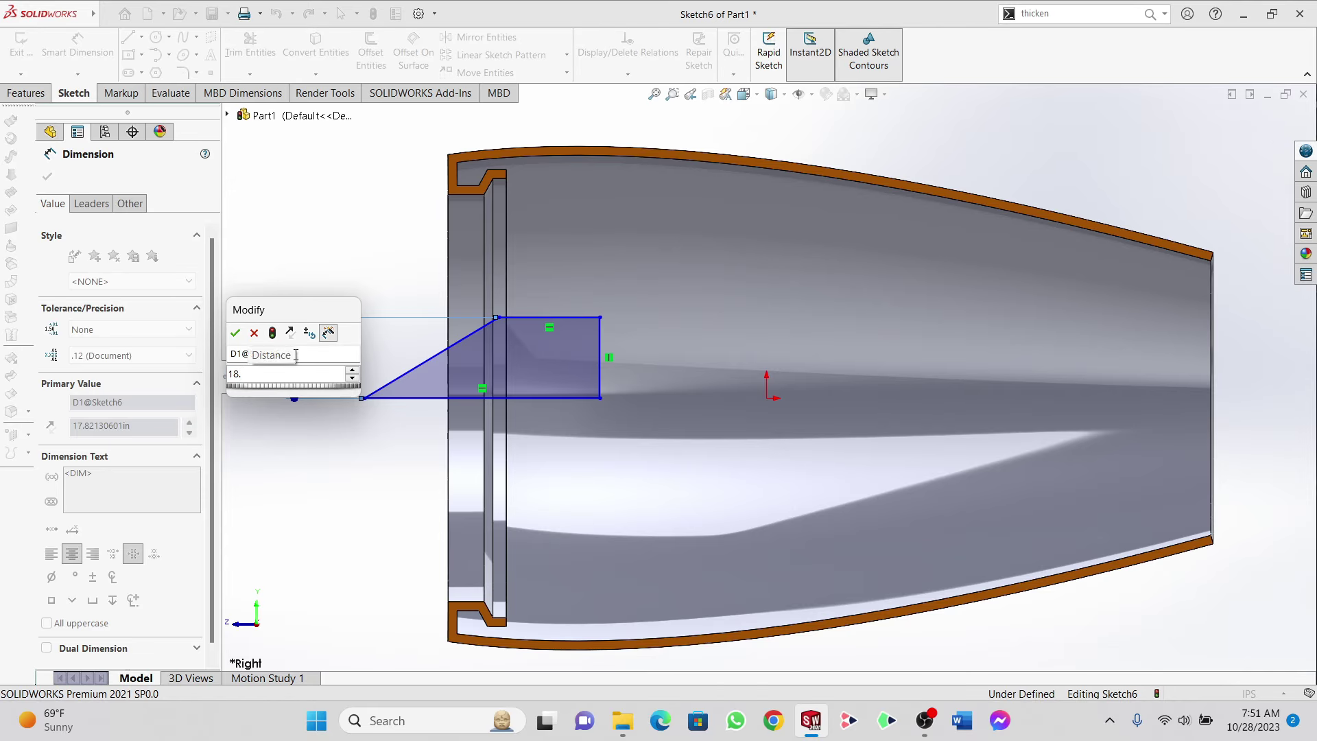
text(33)
key(Return)
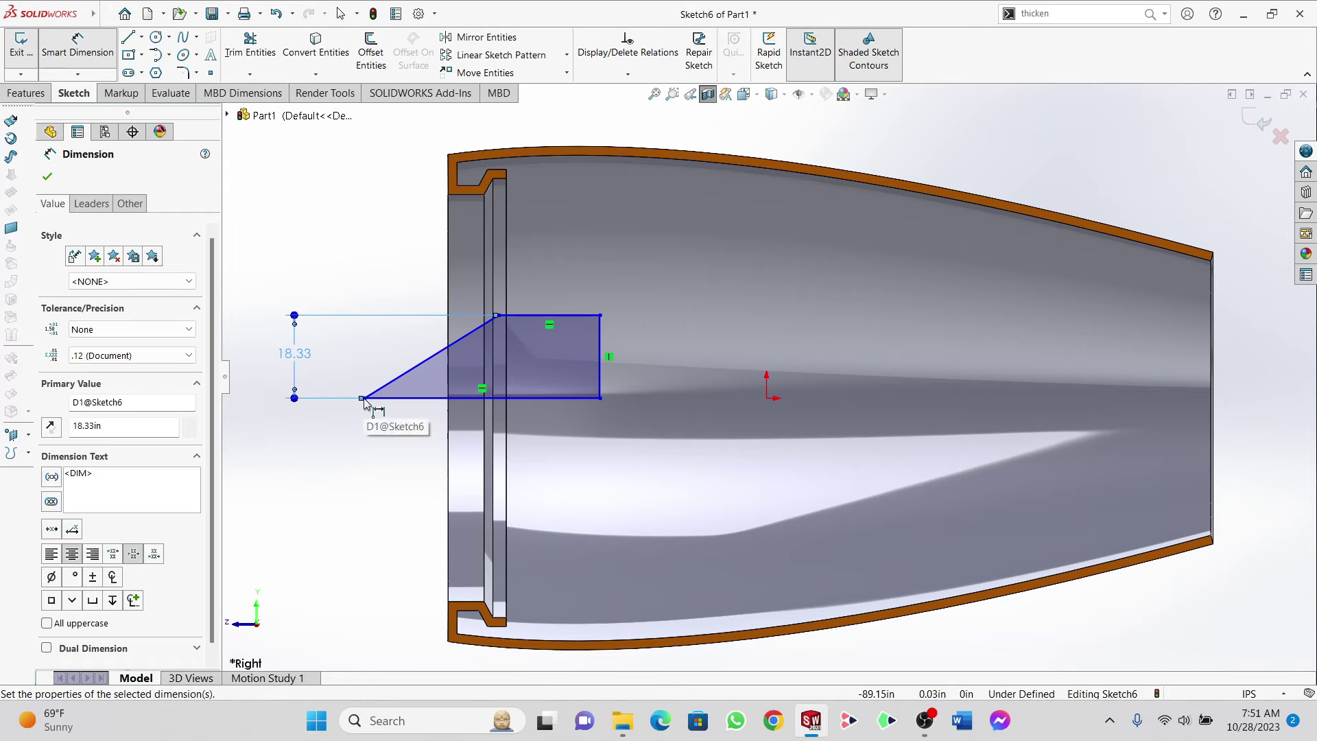
Step: Dimension the horizontal distance between the spline's two endpoints as 28 in
click(364, 399)
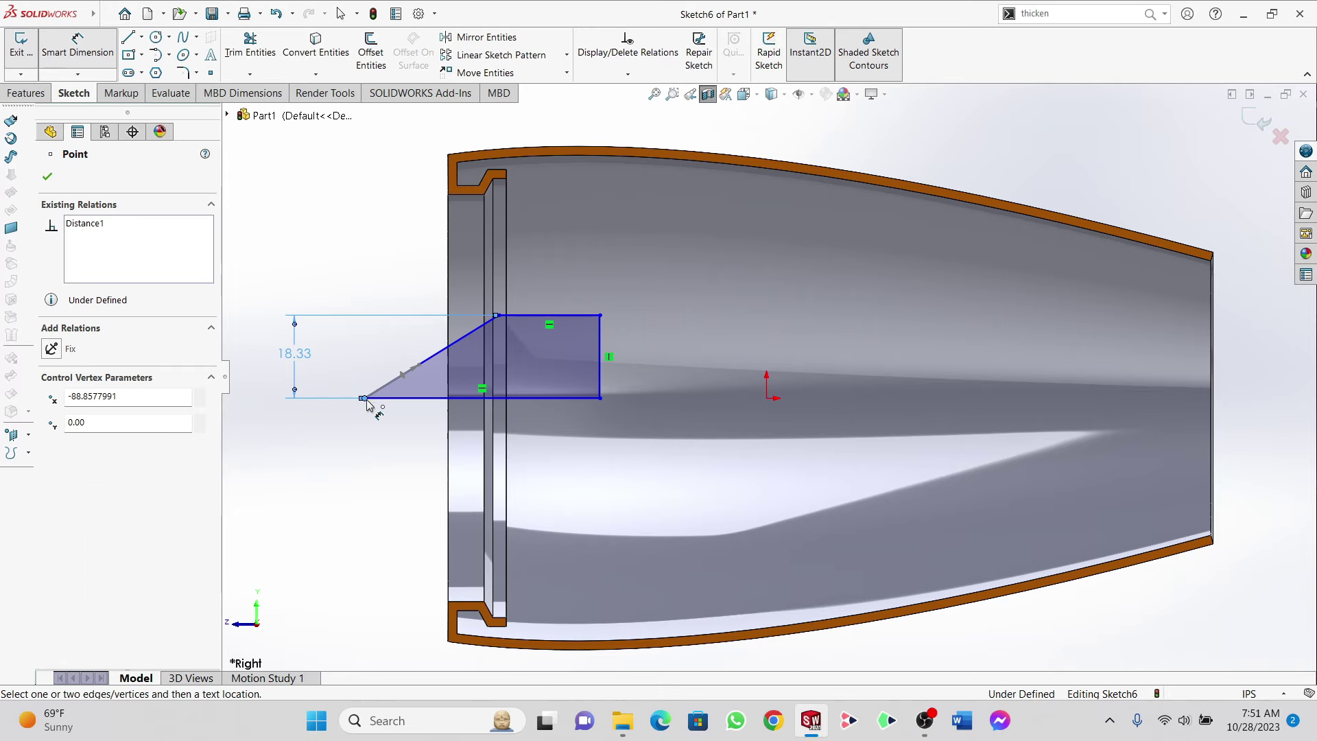
click(498, 315)
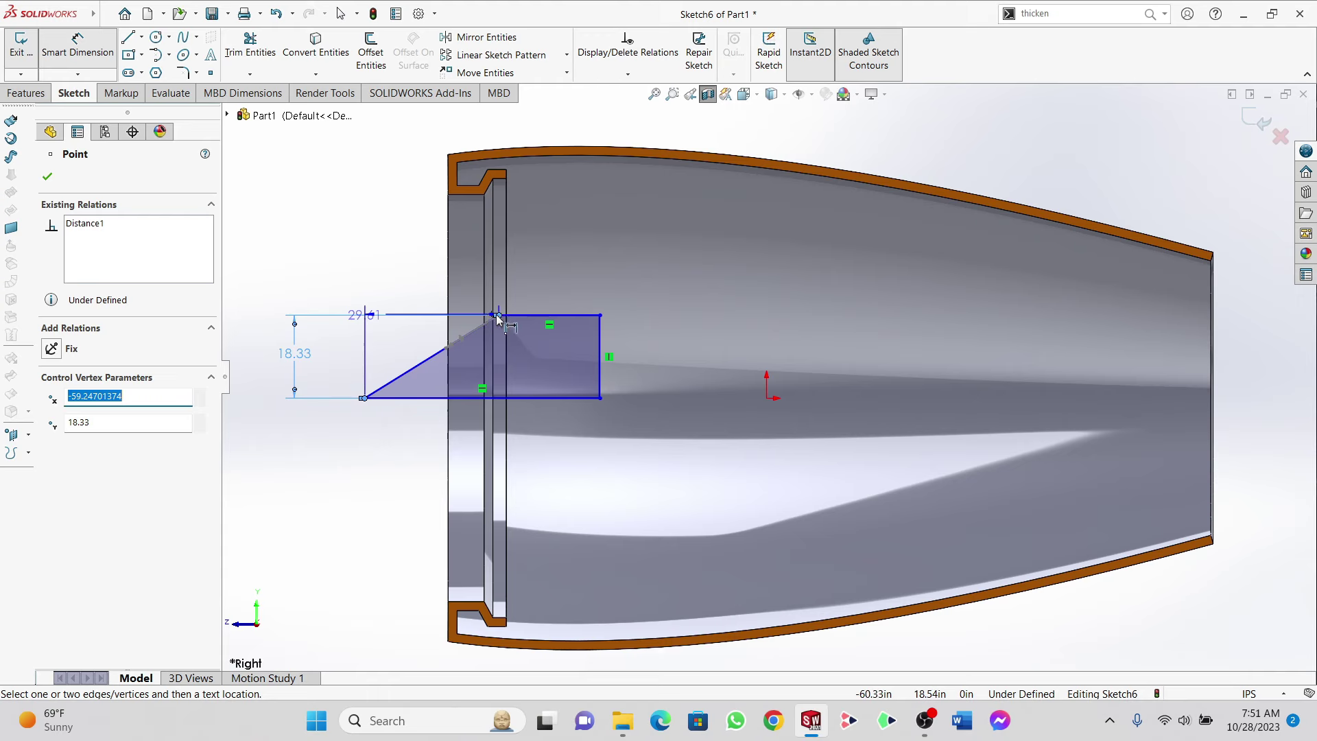
click(499, 315)
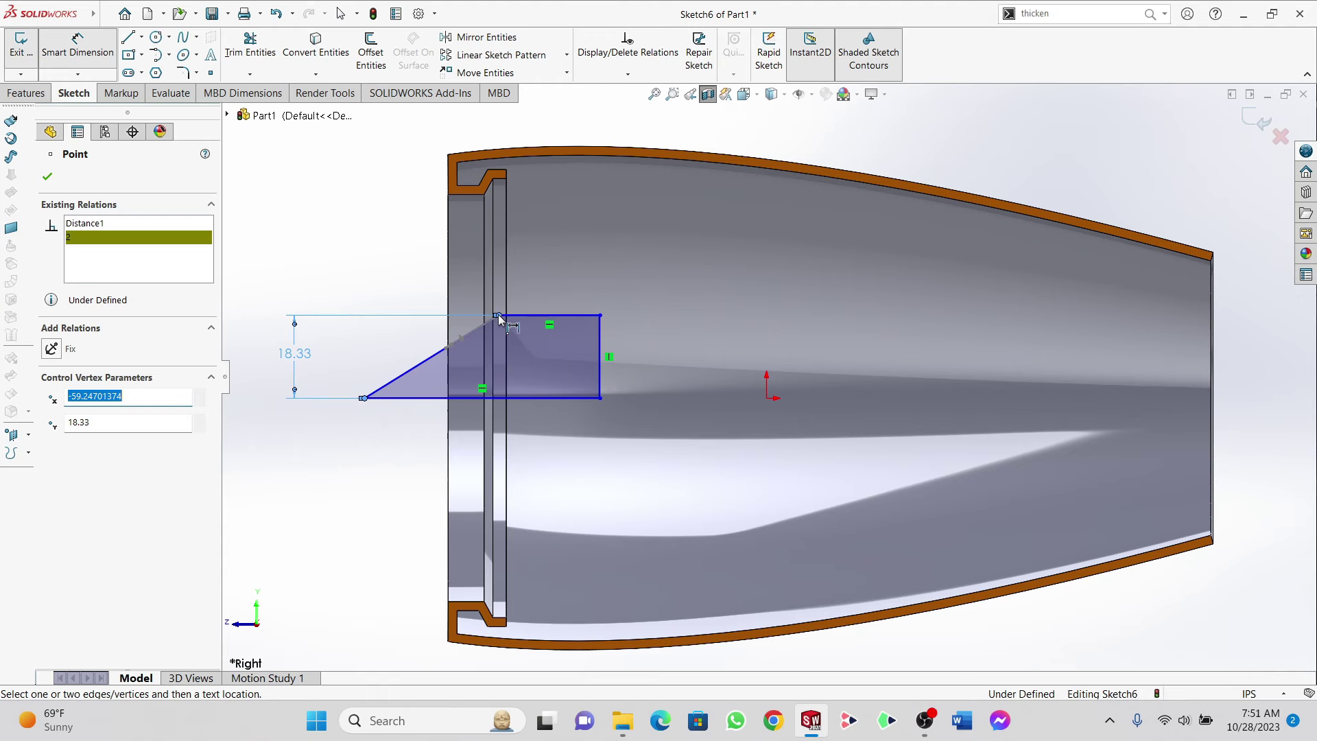
click(439, 290)
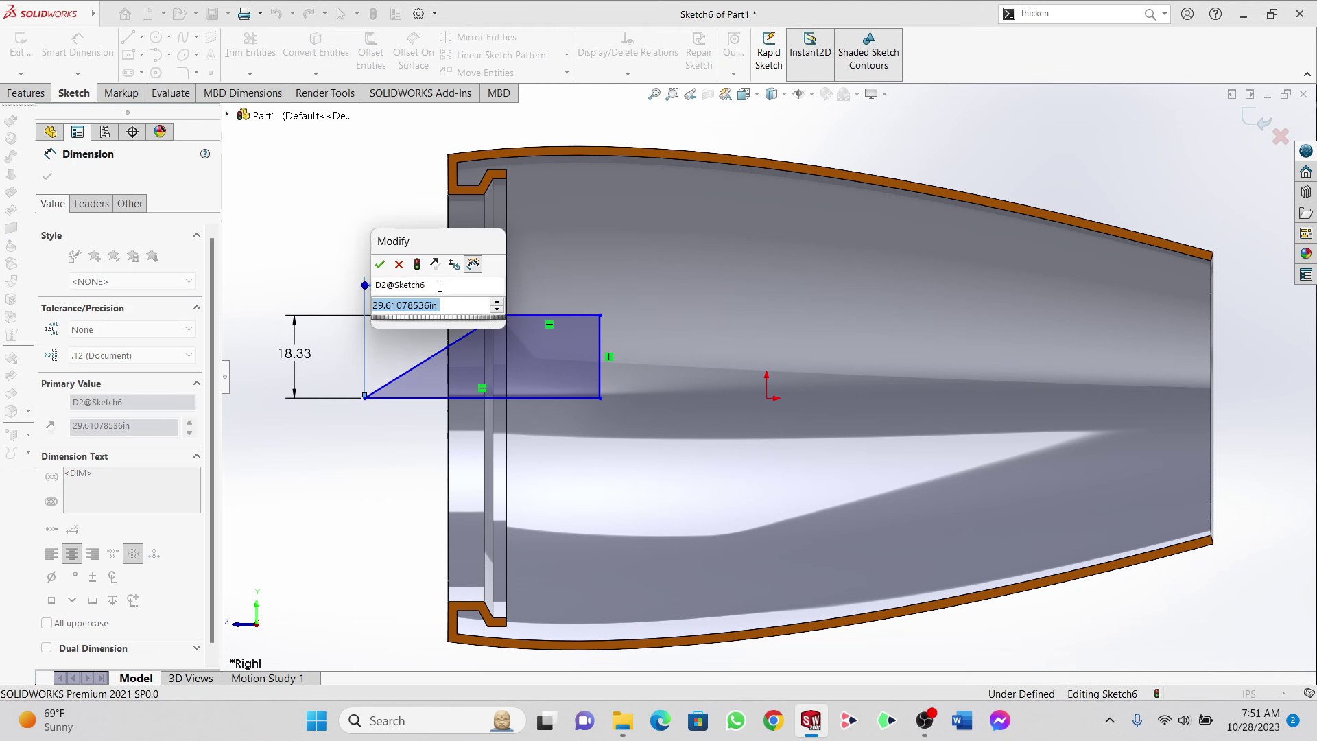
text(26.67)
key(Return)
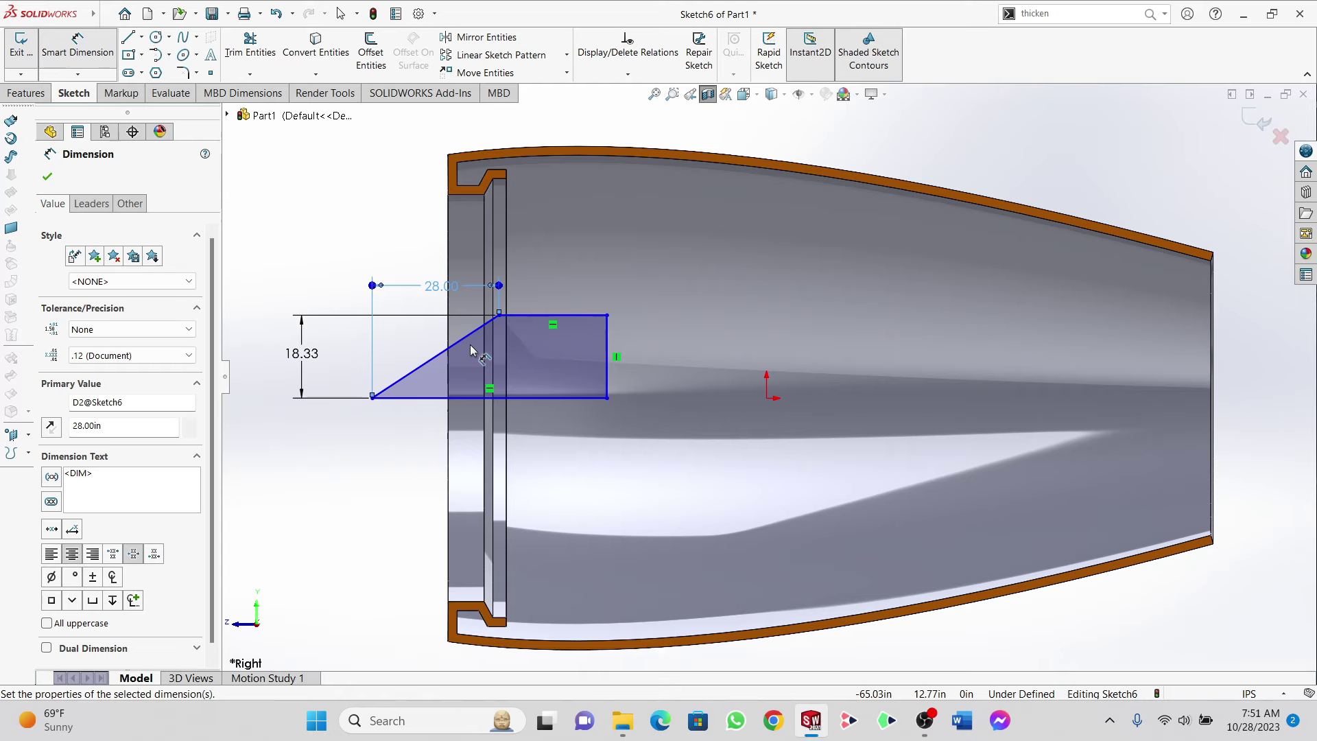
Step: Dimension the profile's full base length, from the pointed tip to the vertical line, as 48.11 in
click(372, 397)
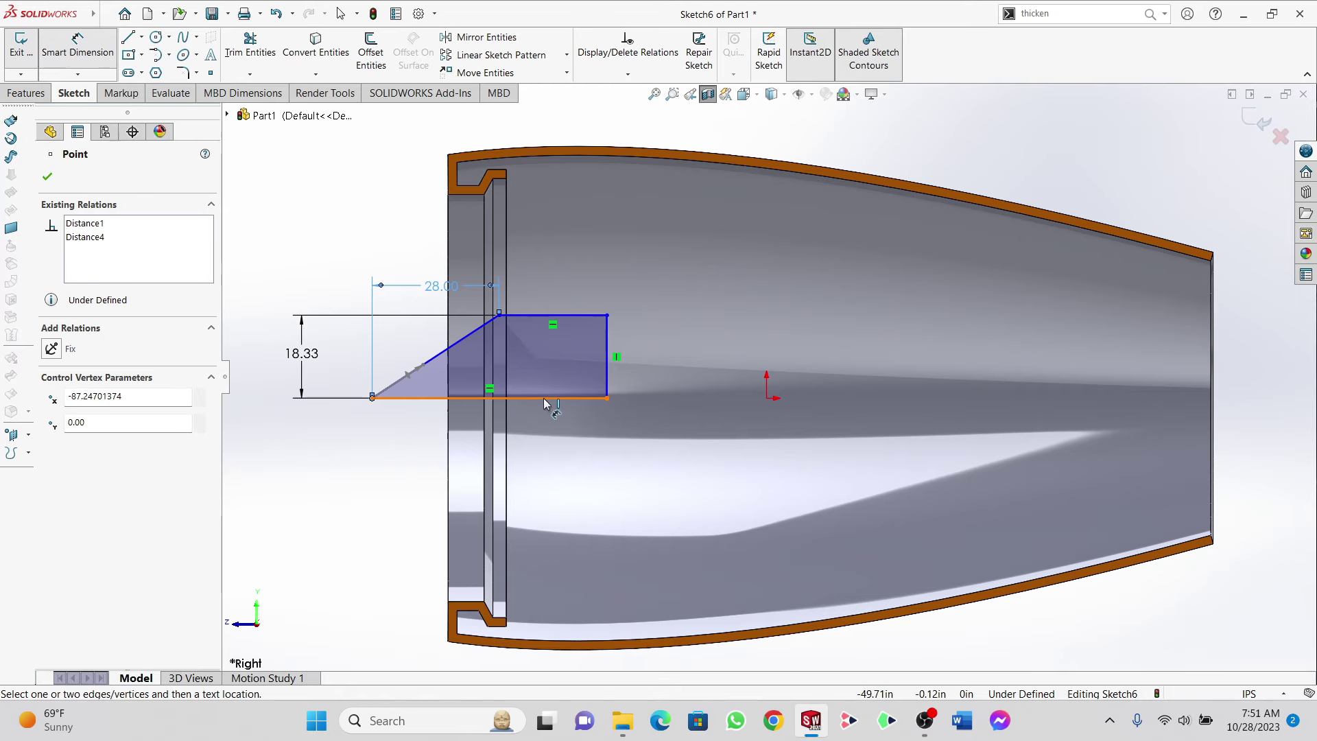
click(606, 398)
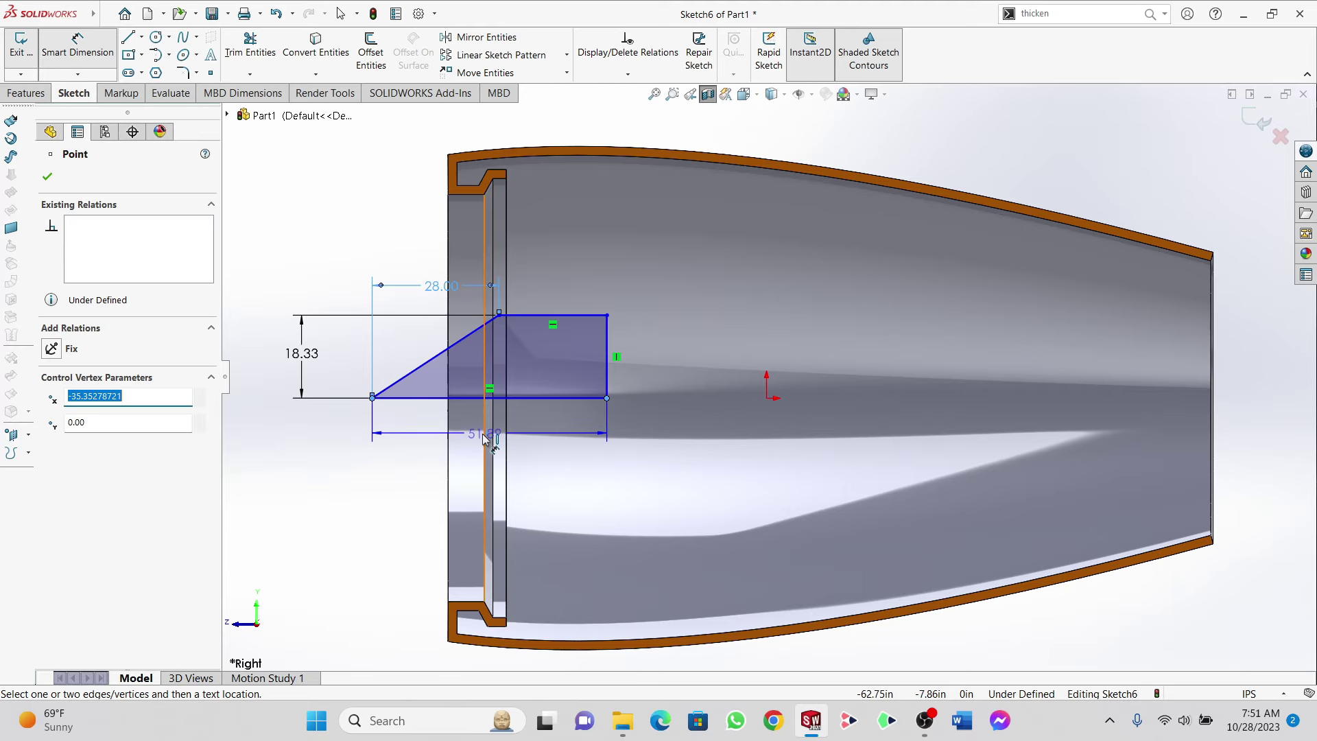
click(473, 435)
text(4)
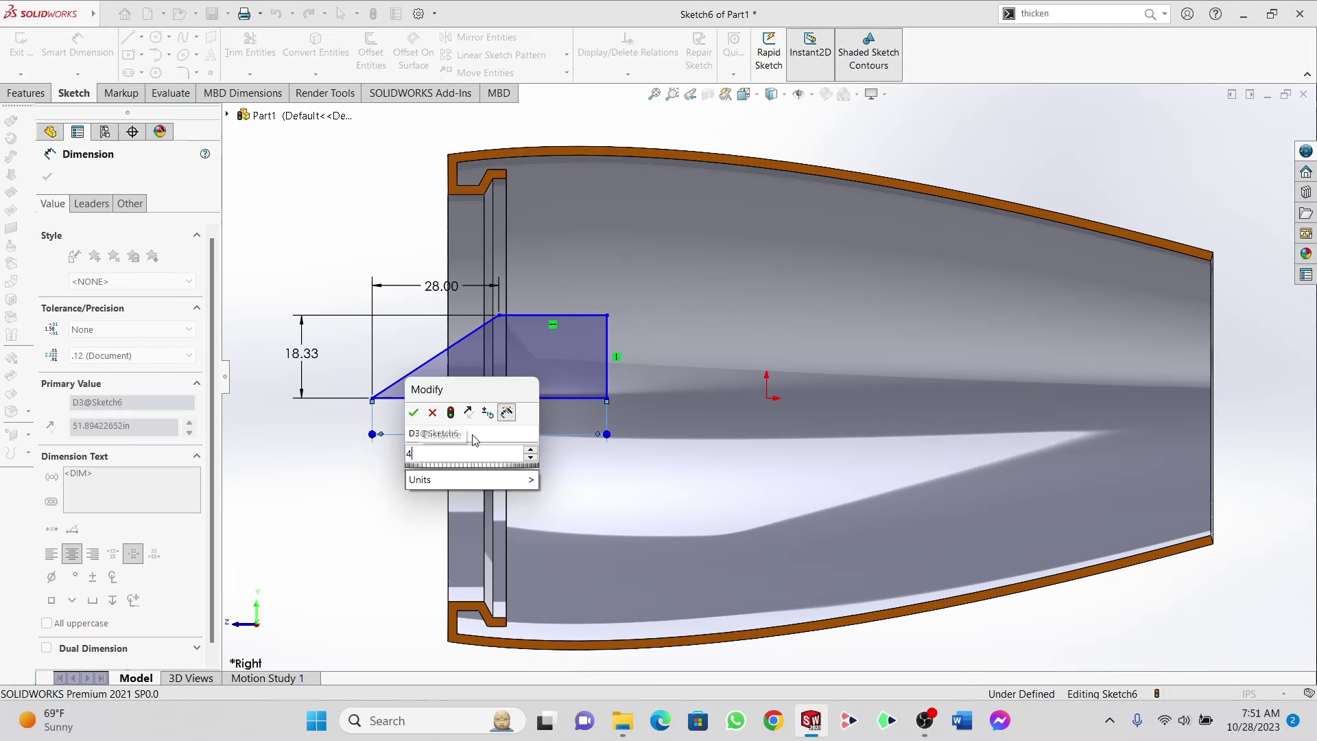
text(8.11)
key(Return)
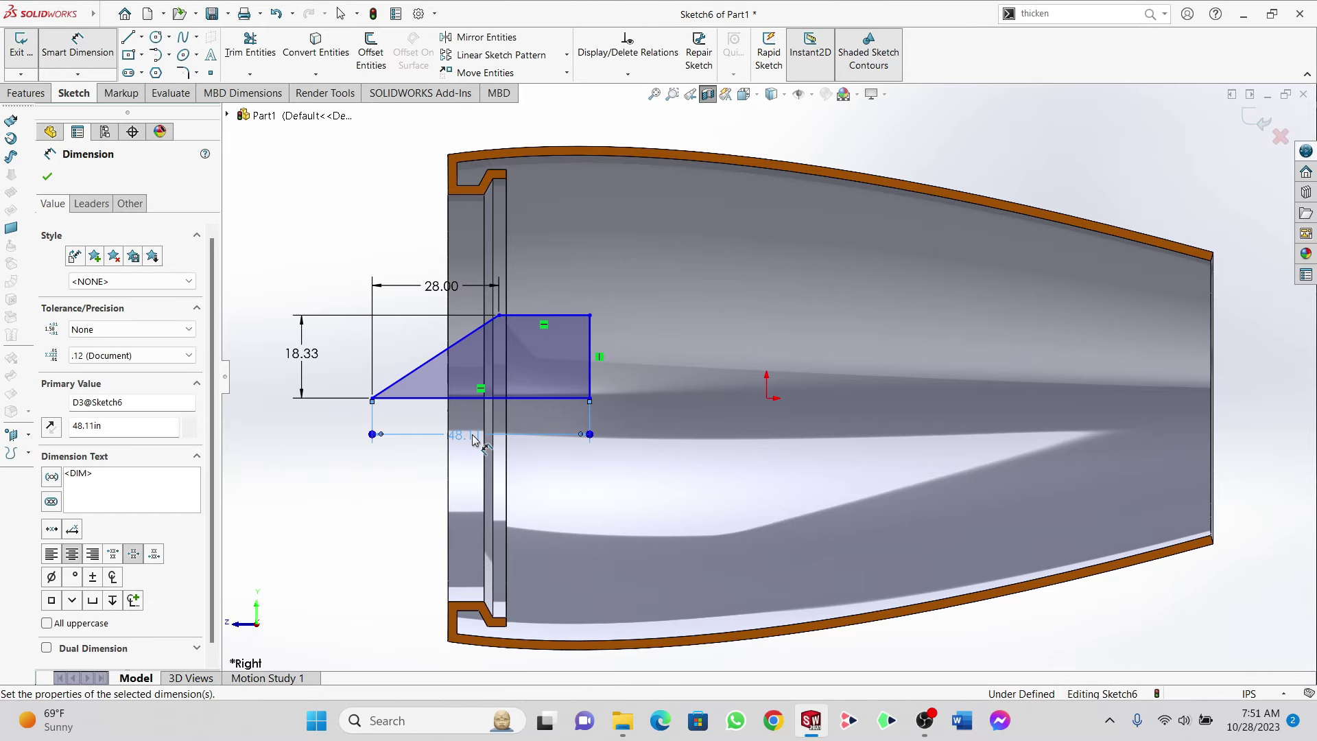
Step: Bow the spline outward into a convex nose curve, with its upper-end tangent handle at about 20.65°
scroll(364, 338, down, 3)
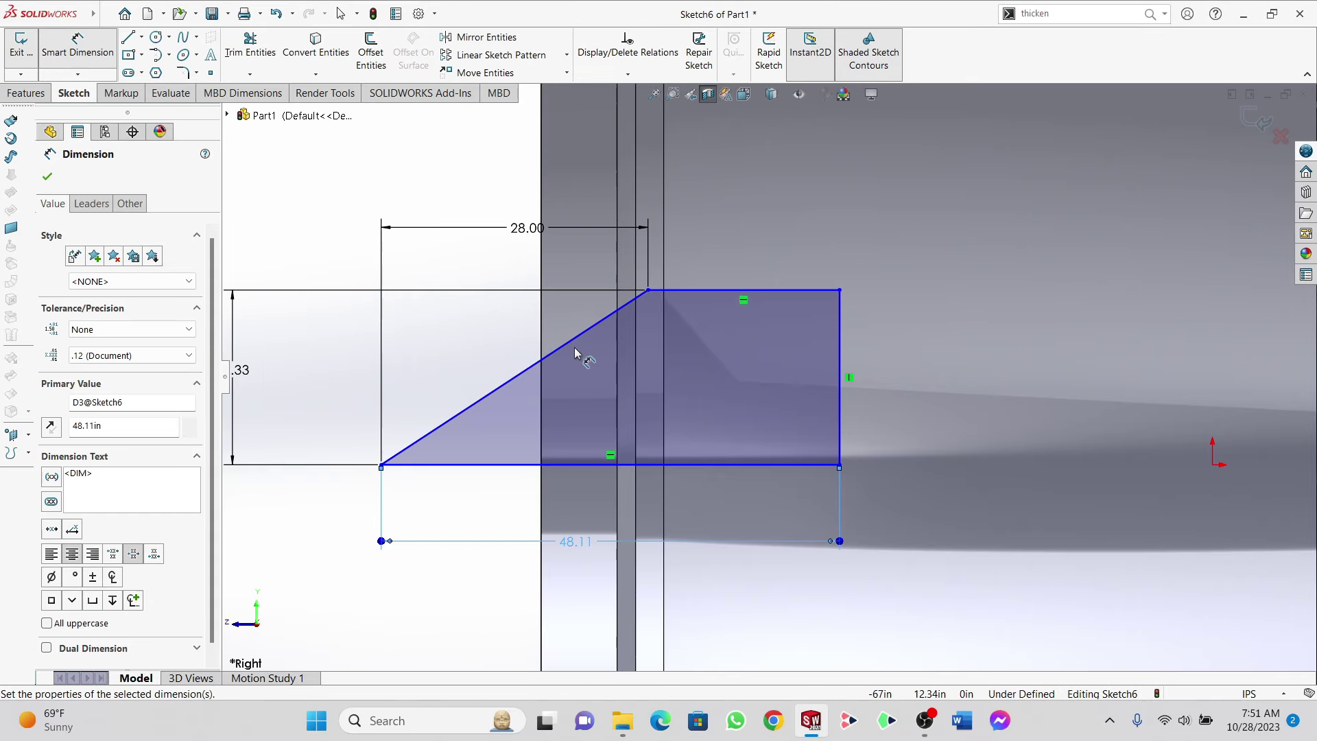
key(Escape)
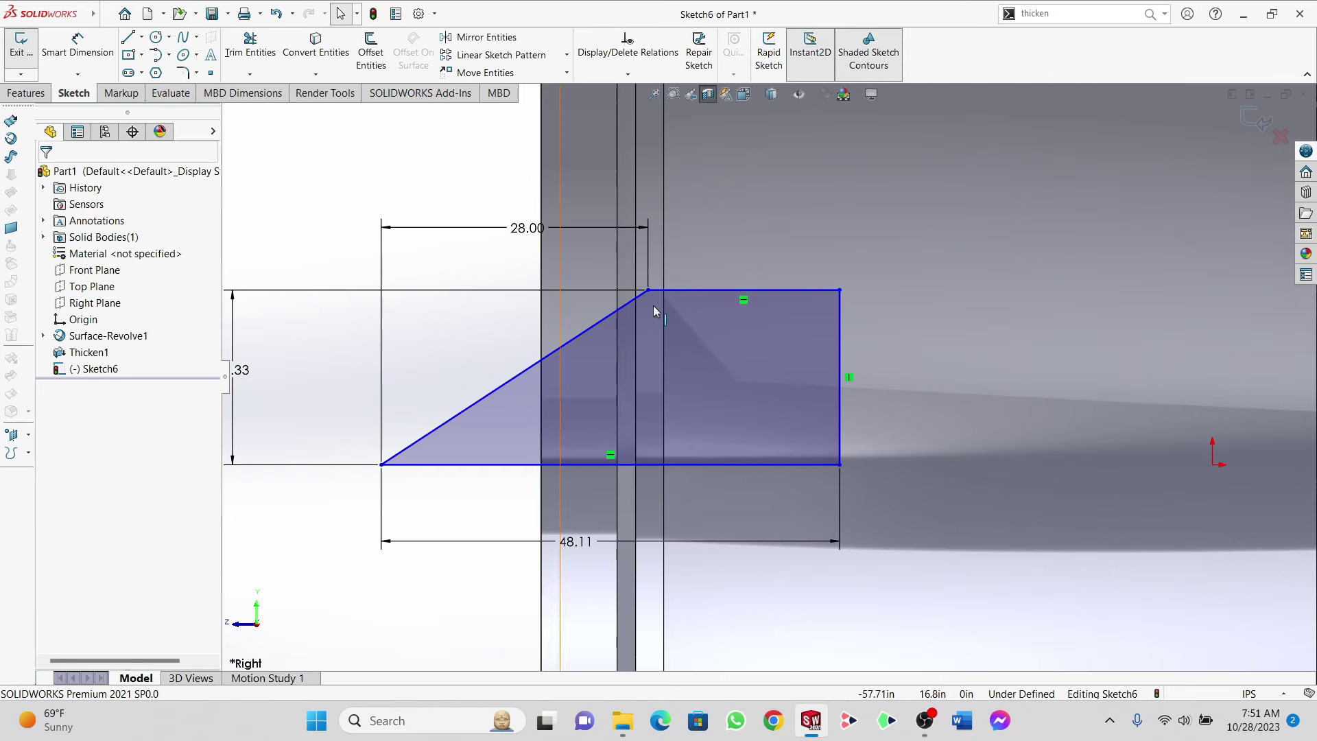
click(569, 341)
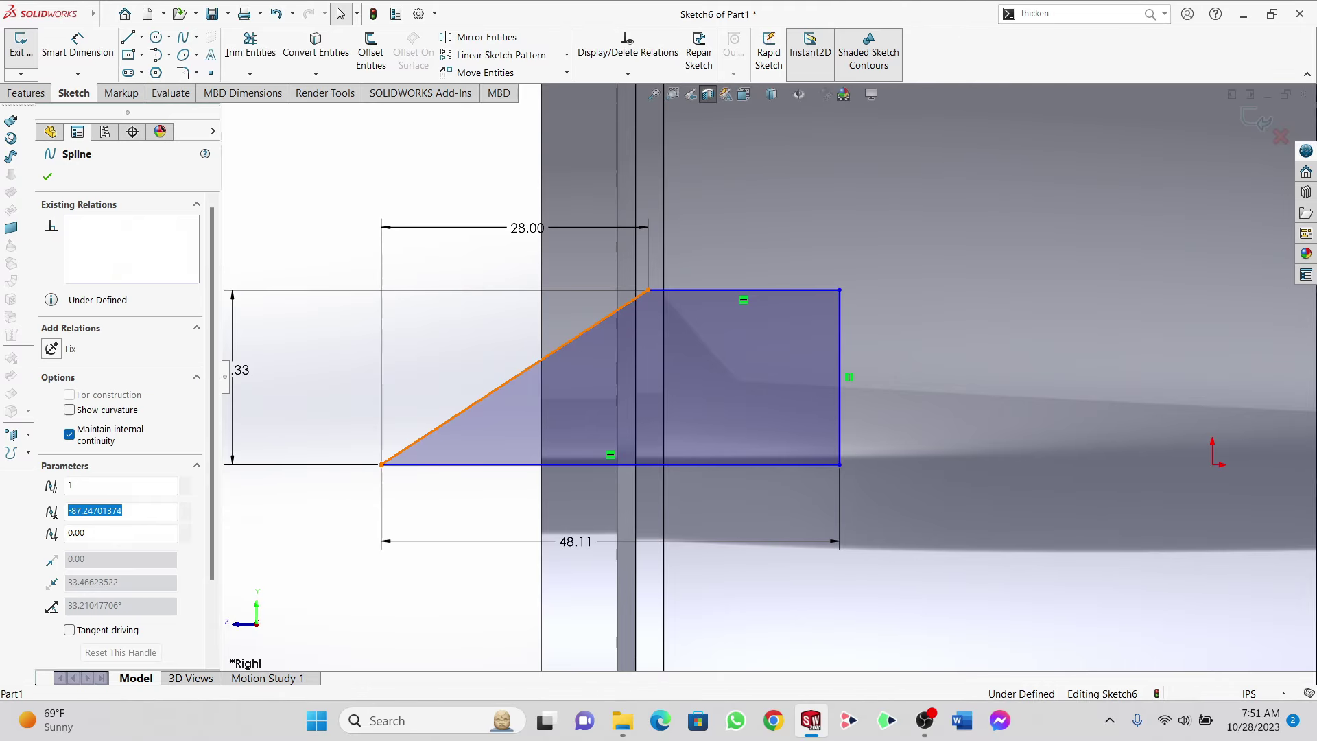
click(572, 339)
drag(575, 342, 566, 328)
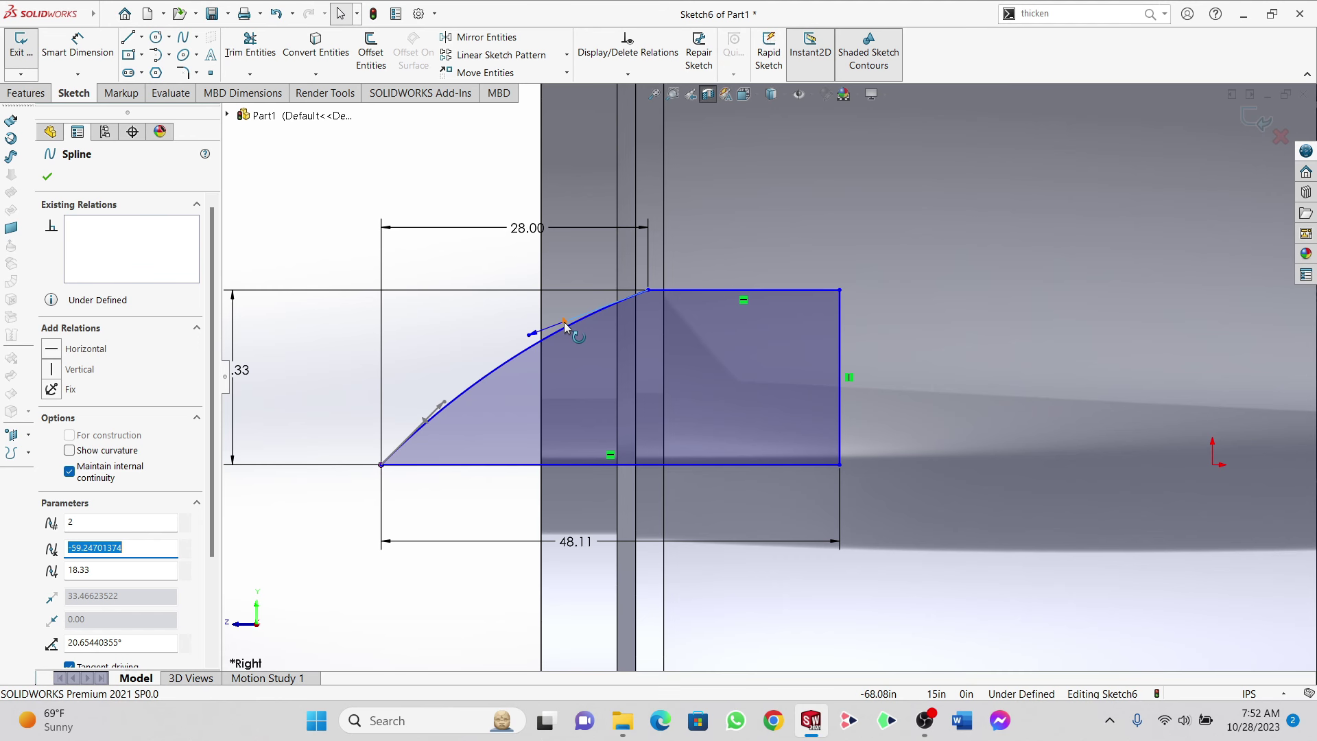
click(48, 177)
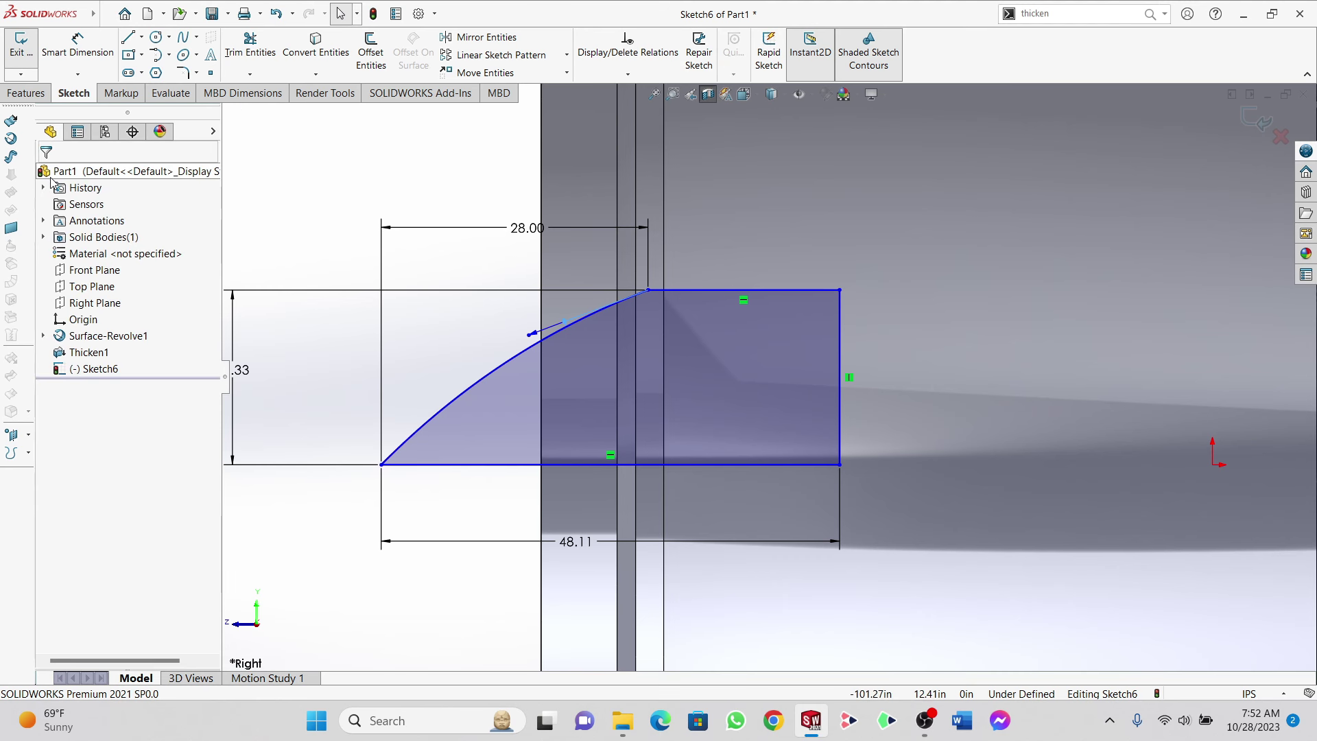
Step: Revolve the closed profile 360° about its base line as a solid boss with Merge result enabled
click(32, 98)
click(75, 60)
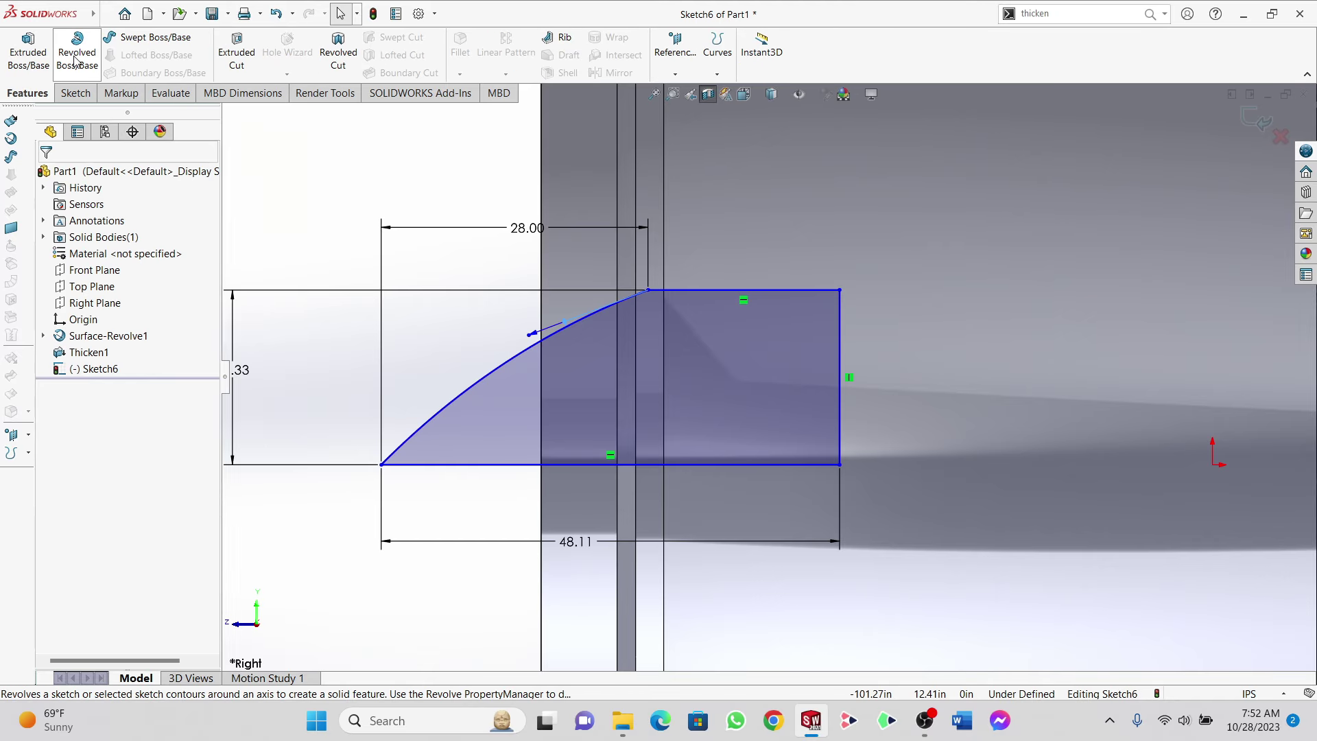
click(569, 465)
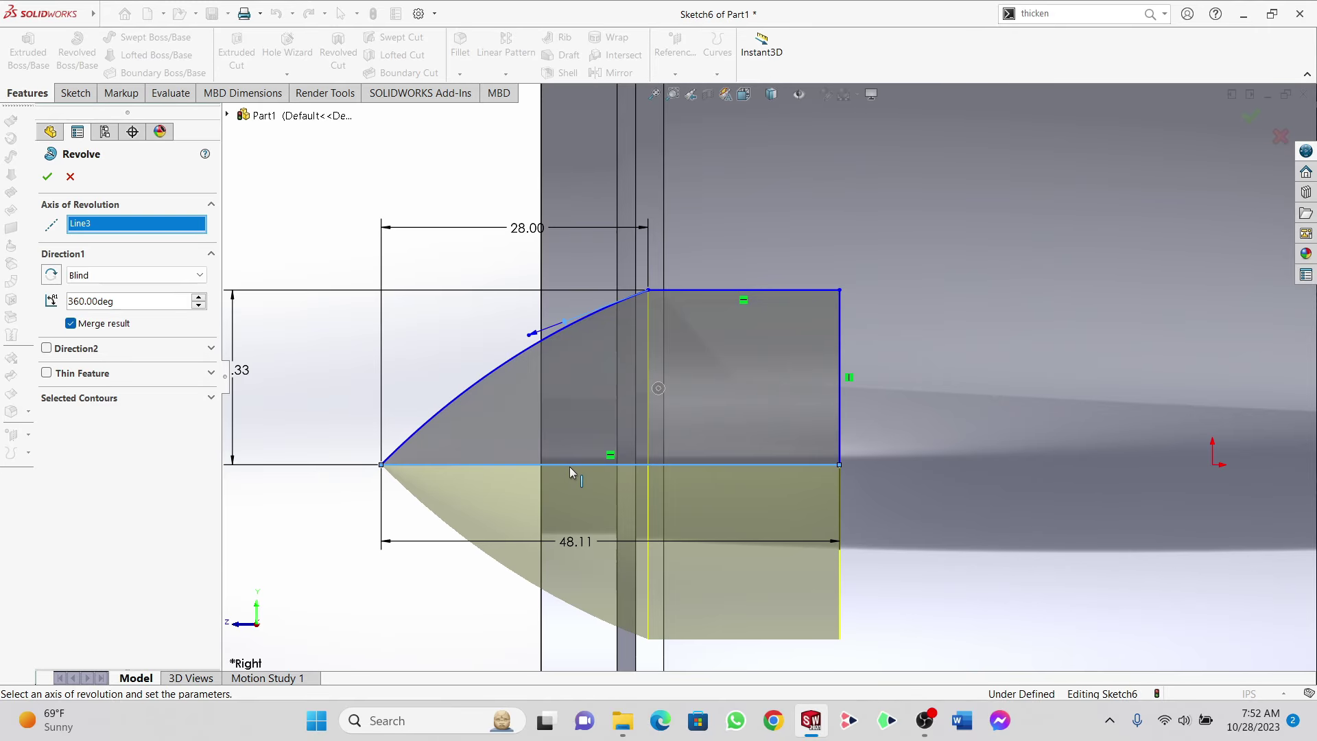
middle_drag(430, 329, 485, 332)
scroll(488, 333, up, 4)
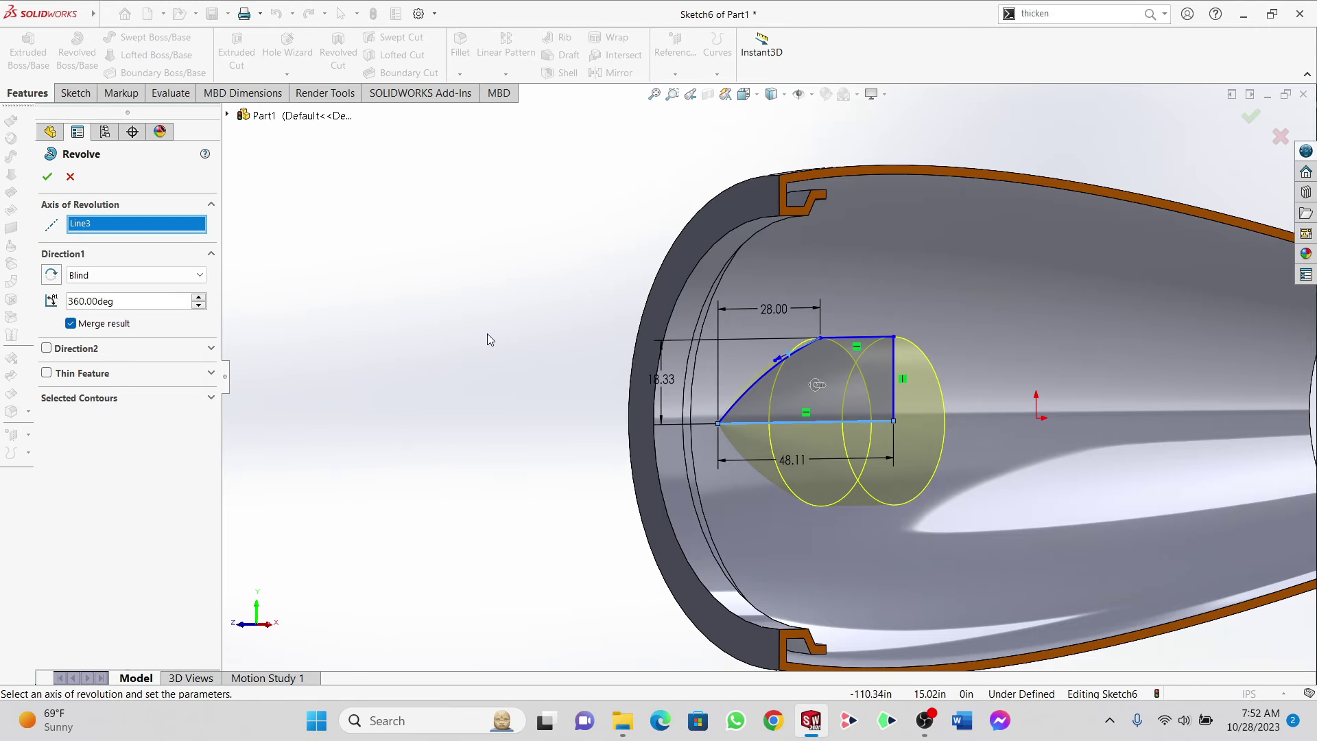
mouse_move(709, 364)
middle_down()
mouse_move(784, 369)
mouse_move(694, 371)
middle_up()
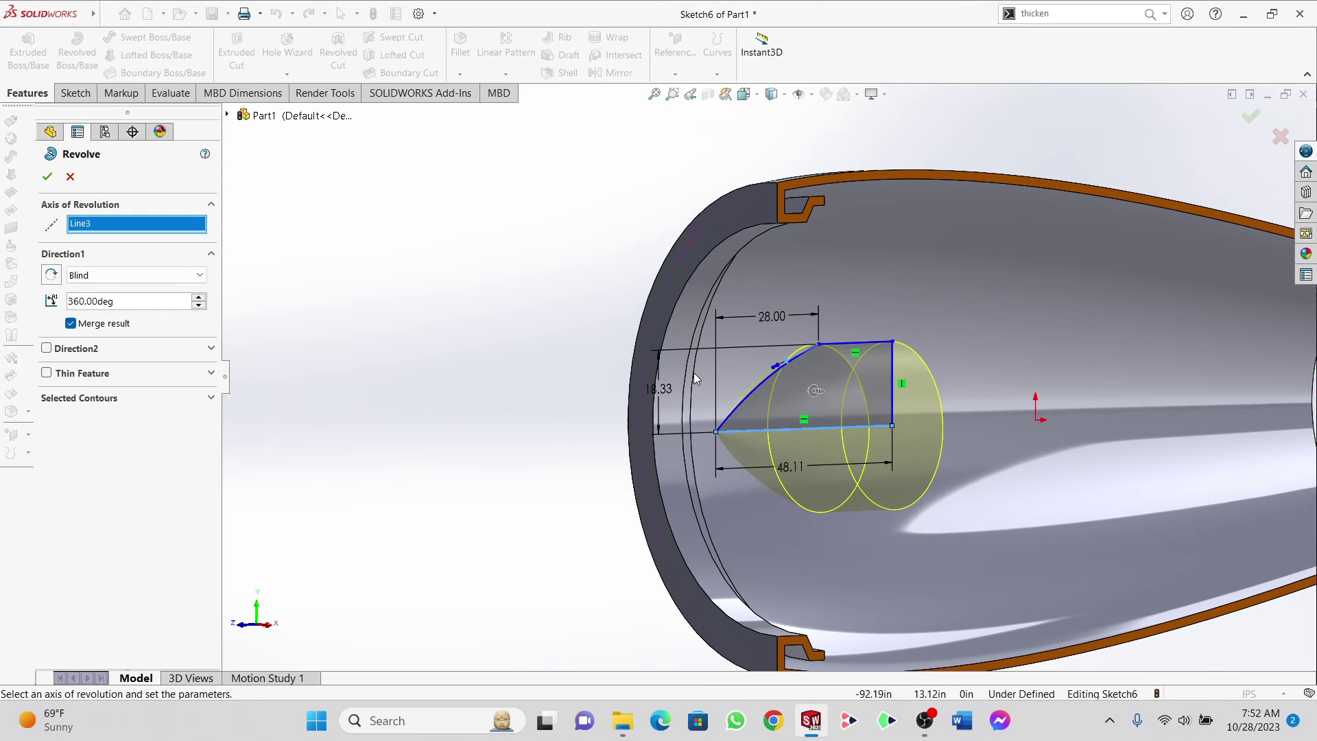
click(46, 178)
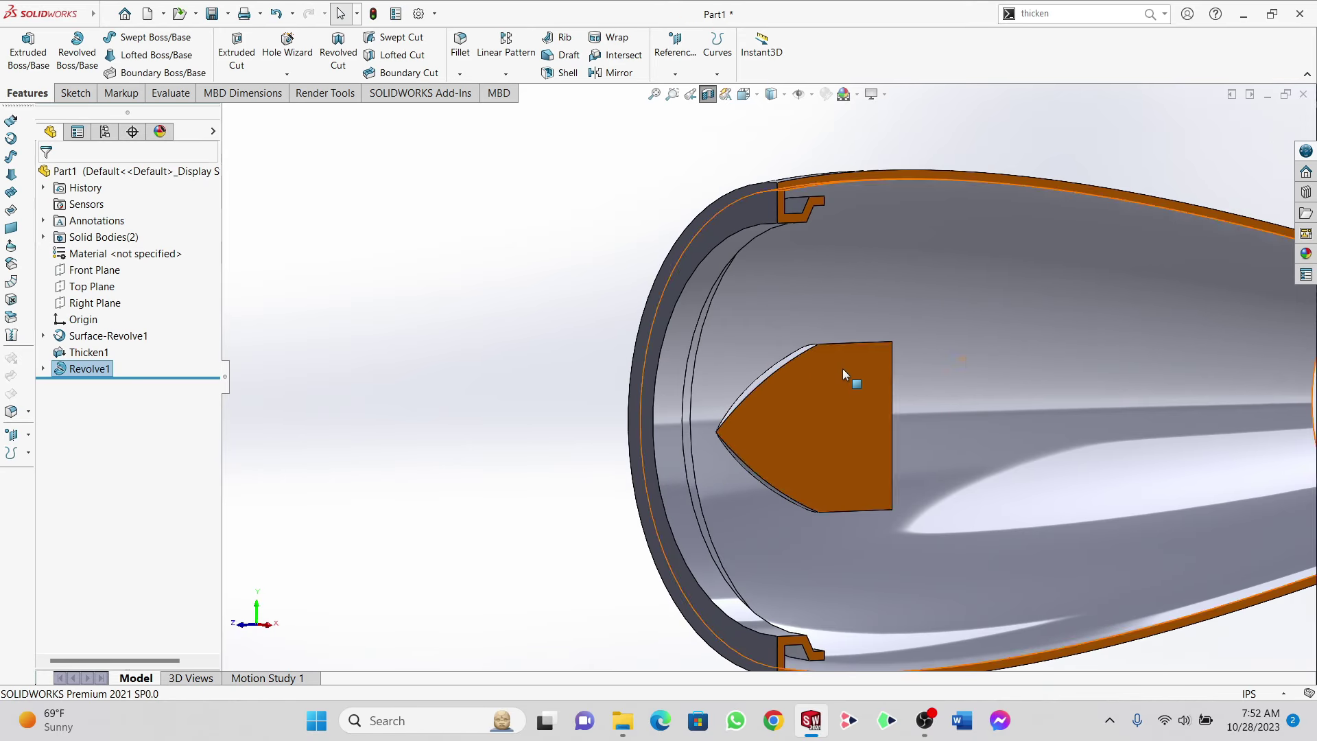
Step: Hide the outer thickened shell body and turn off the section view, leaving only the pointed central body displayed
middle_drag(842, 369, 811, 376)
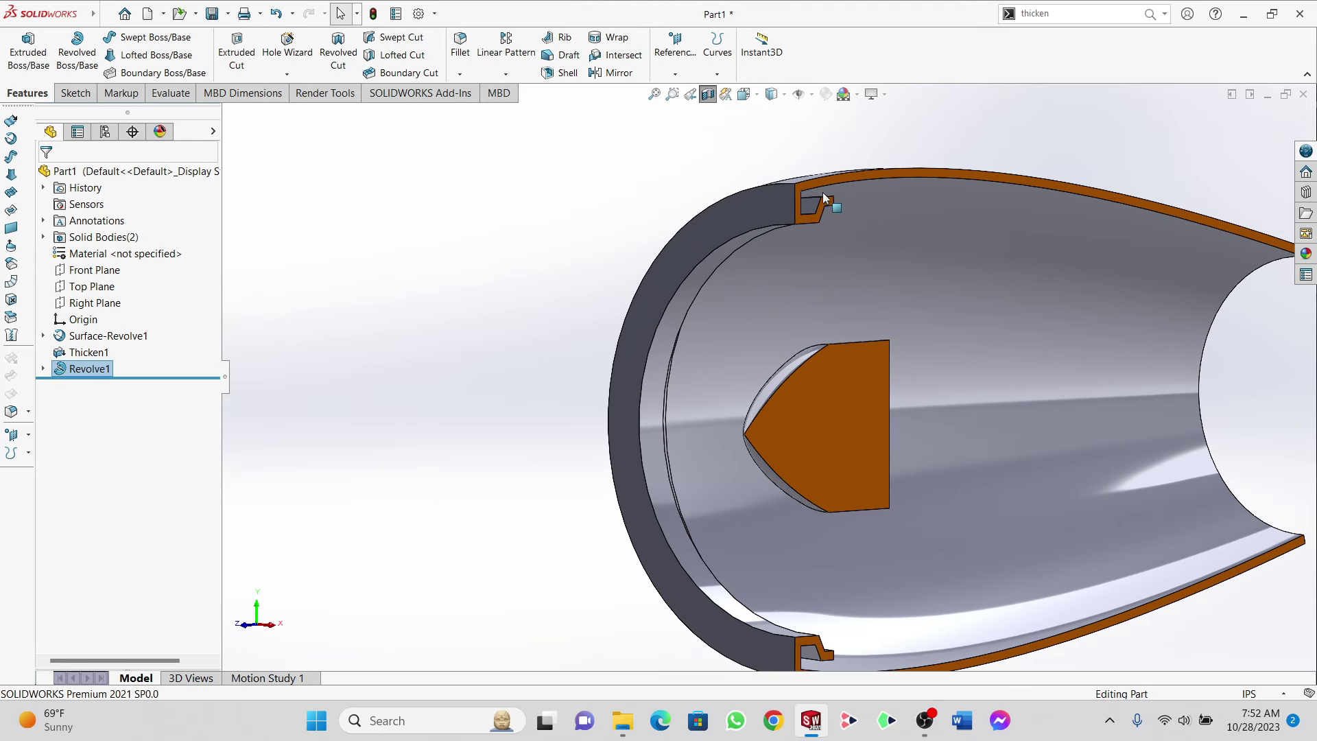
scroll(890, 358, down, 5)
scroll(858, 406, up, 3)
scroll(823, 440, up, 2)
middle_drag(813, 444, 764, 446)
scroll(759, 446, up, 3)
middle_drag(944, 332, 871, 439)
click(853, 259)
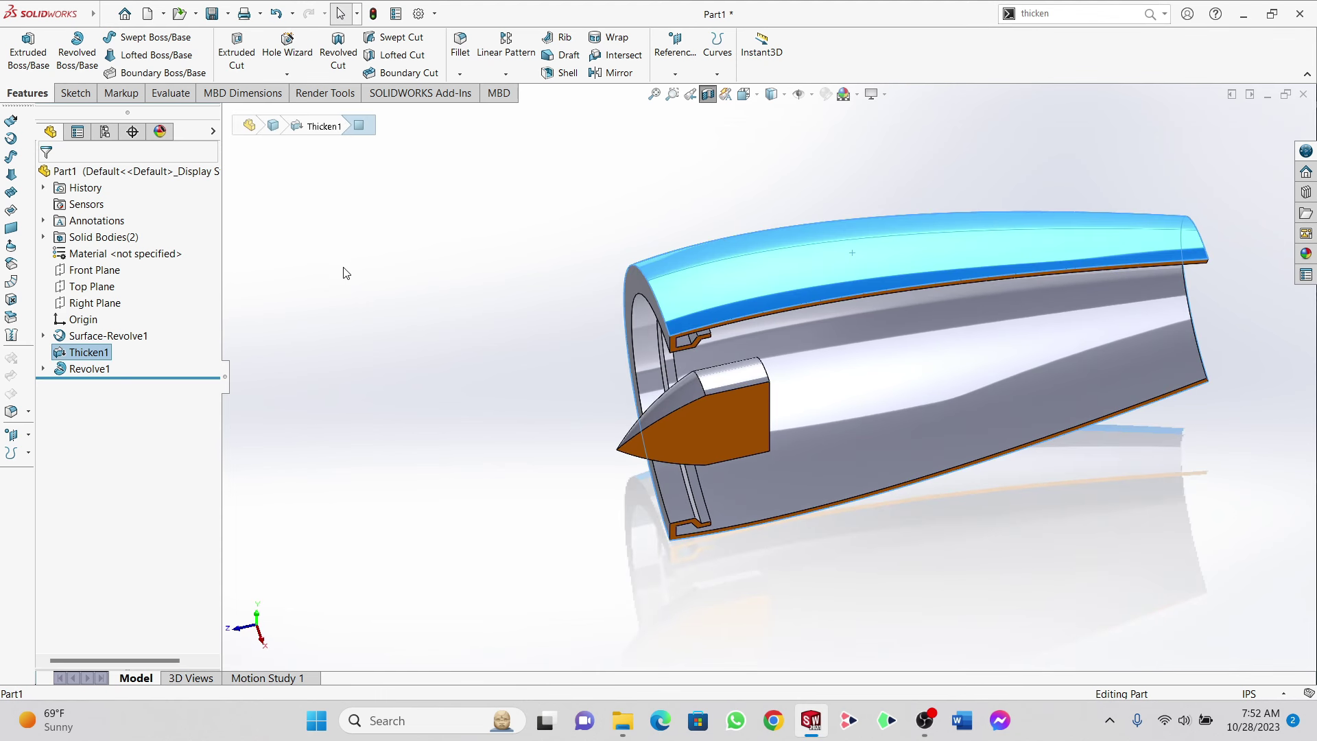
right_click(747, 261)
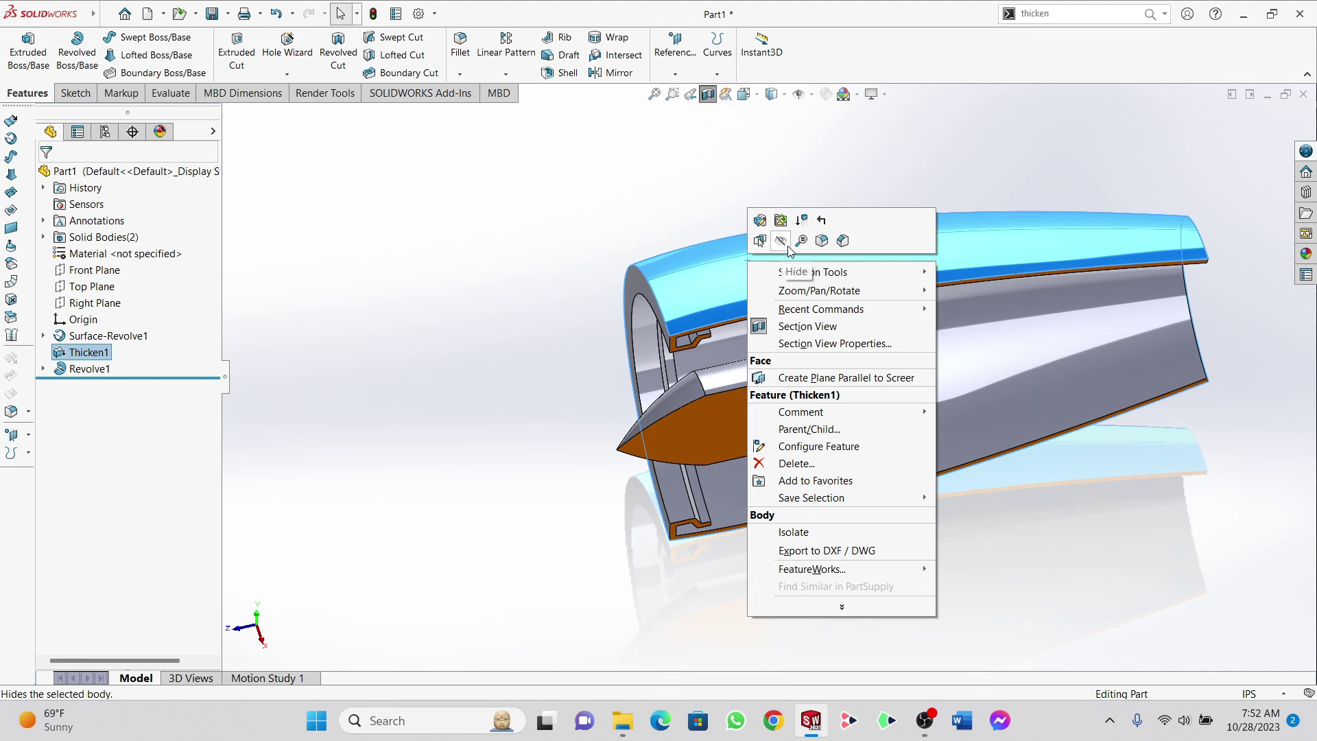
click(781, 241)
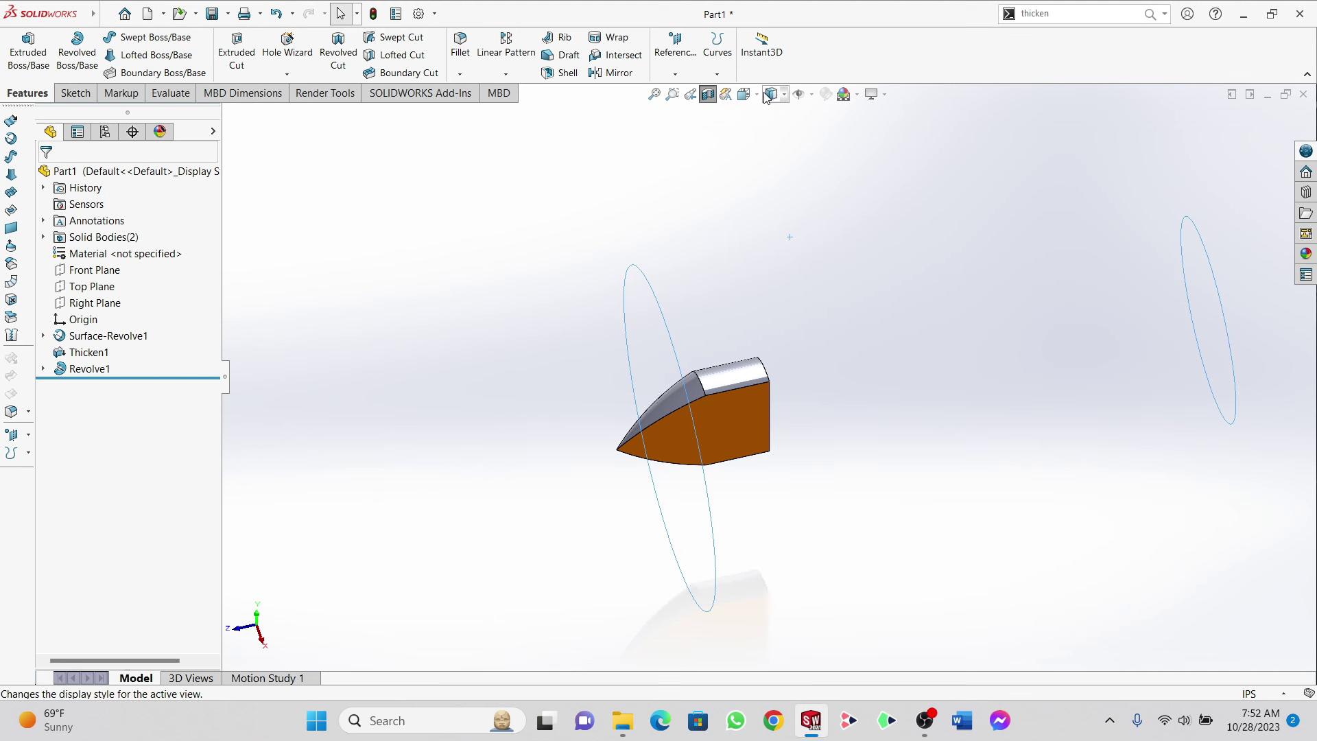
click(708, 95)
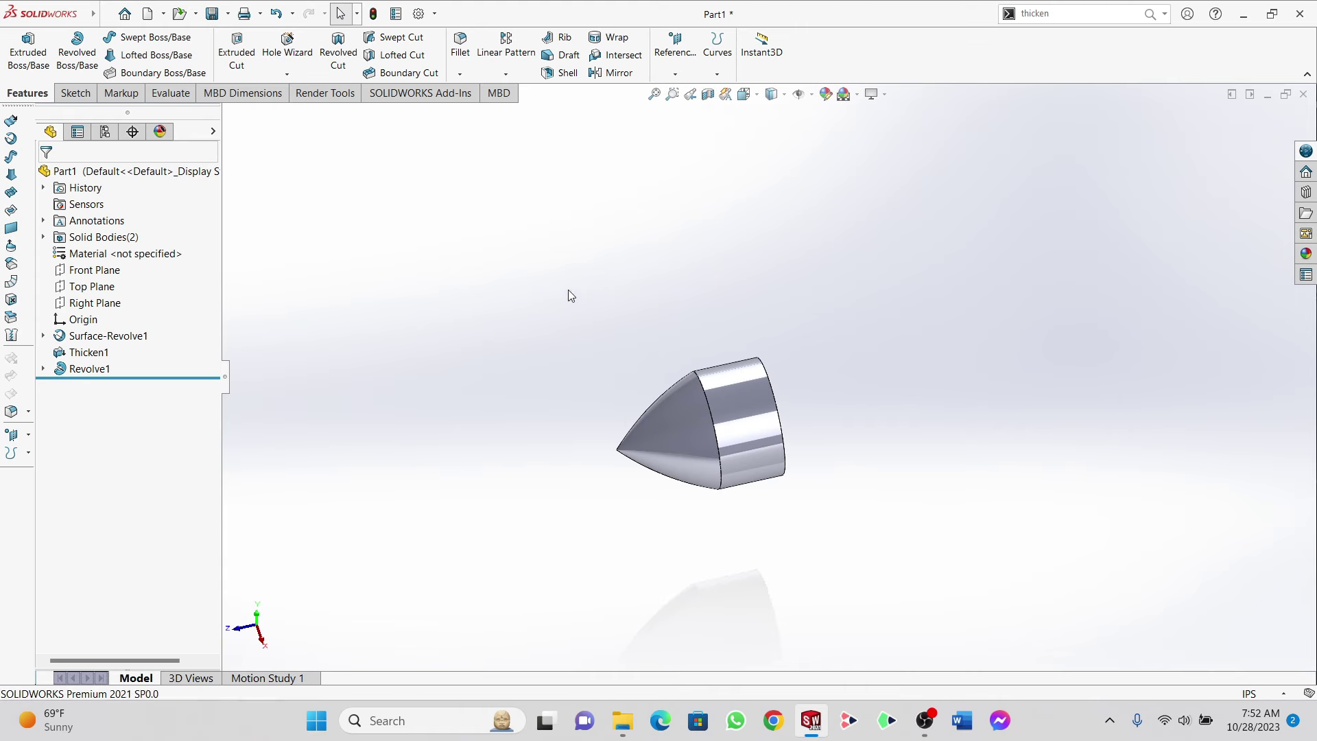
Step: Begin a reference plane from the Top Plane with an upward offset of 17.9 in
middle_drag(571, 294, 577, 206)
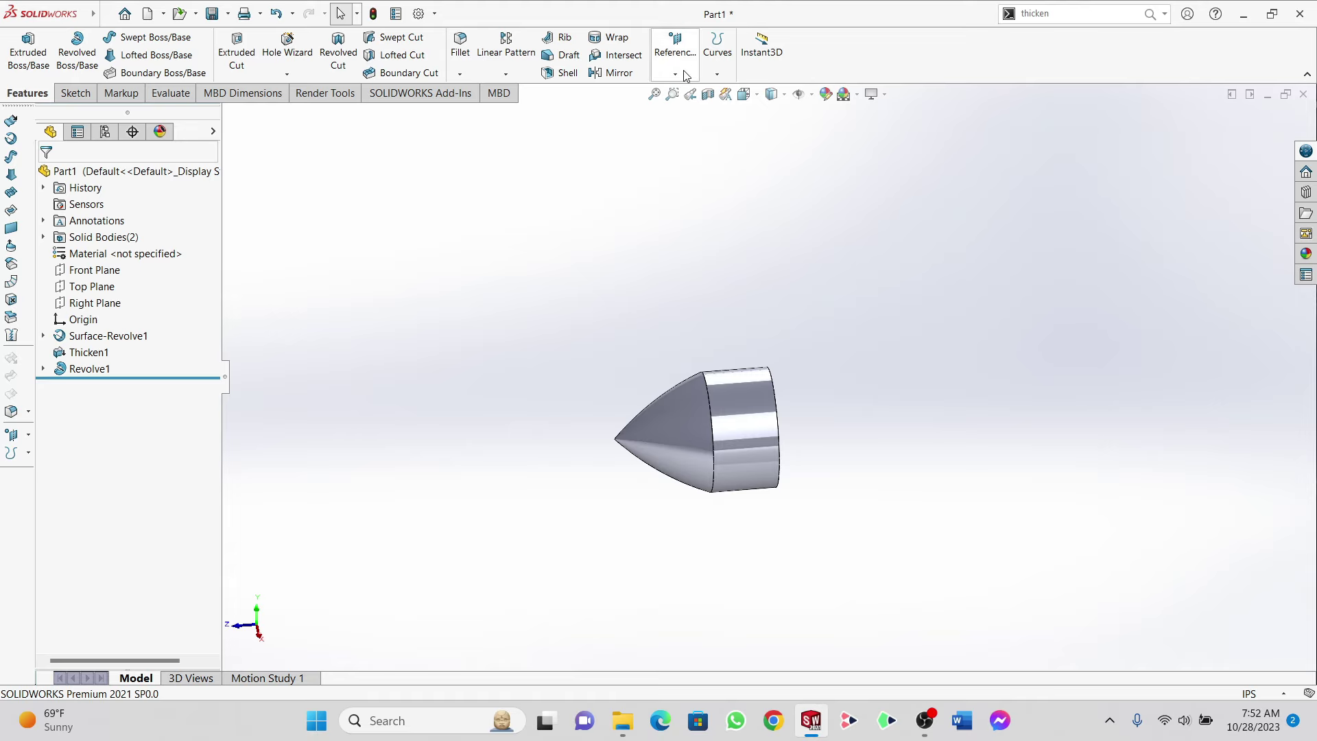
click(675, 49)
click(675, 93)
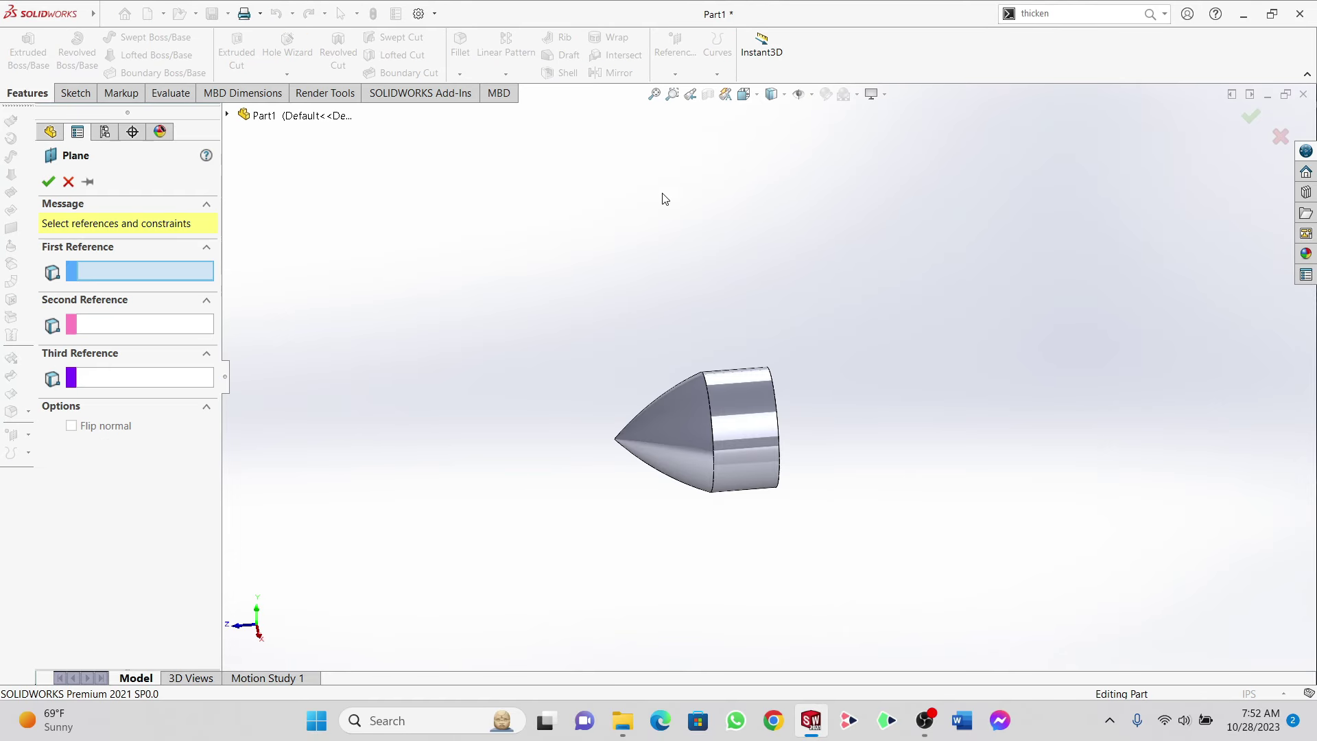
click(228, 115)
click(290, 231)
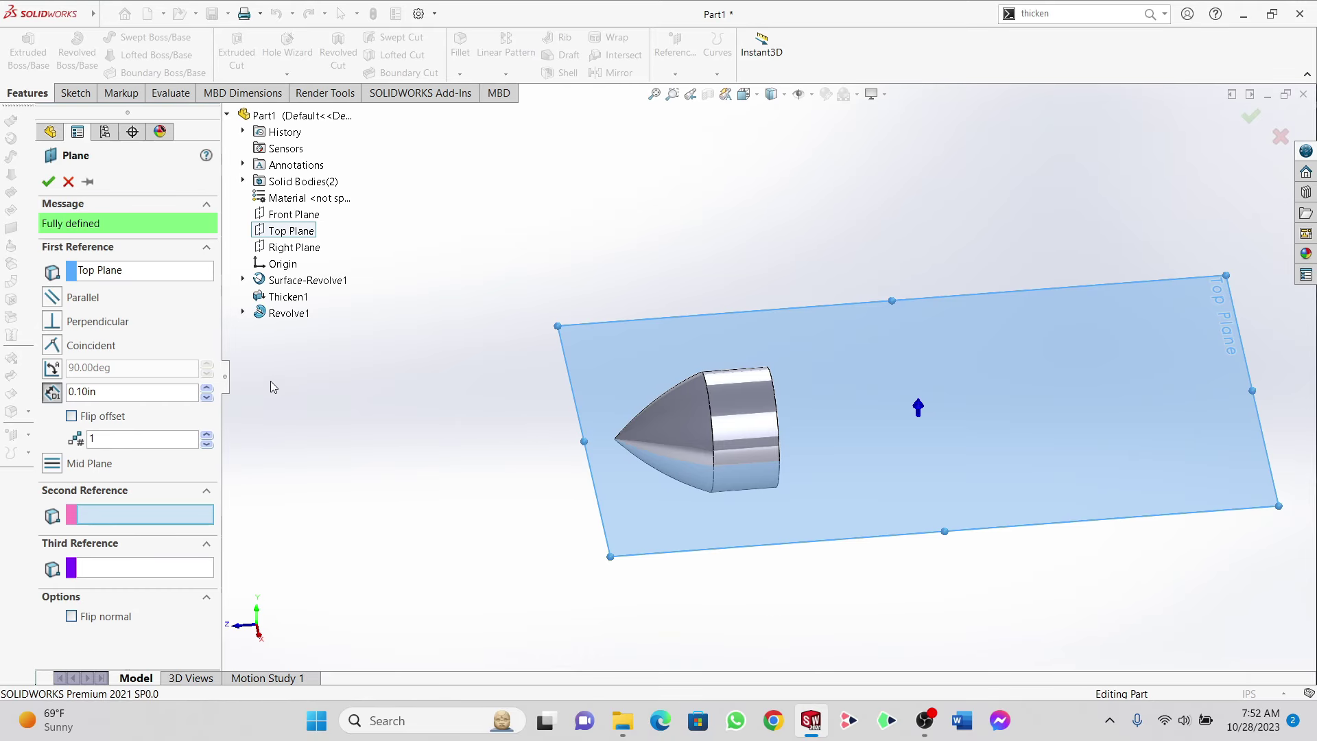
click(259, 644)
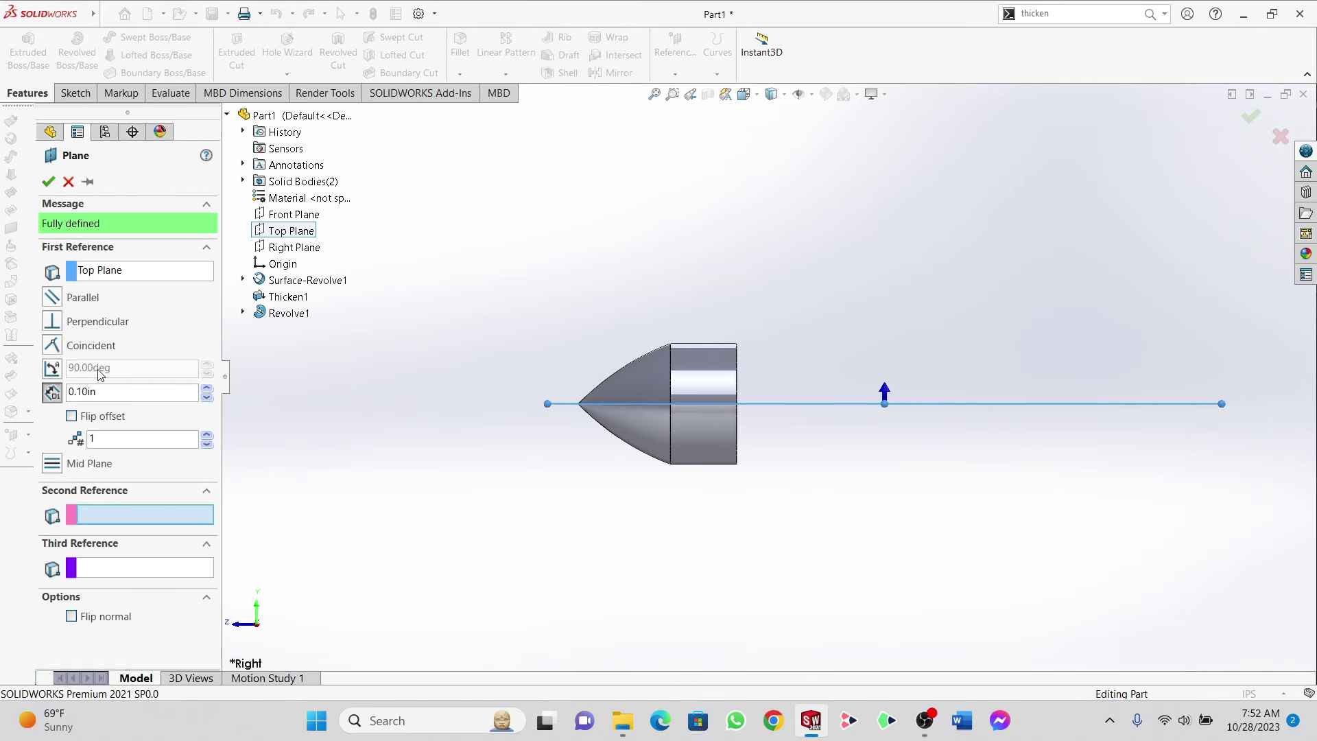
click(105, 392)
text(17.9)
key(Return)
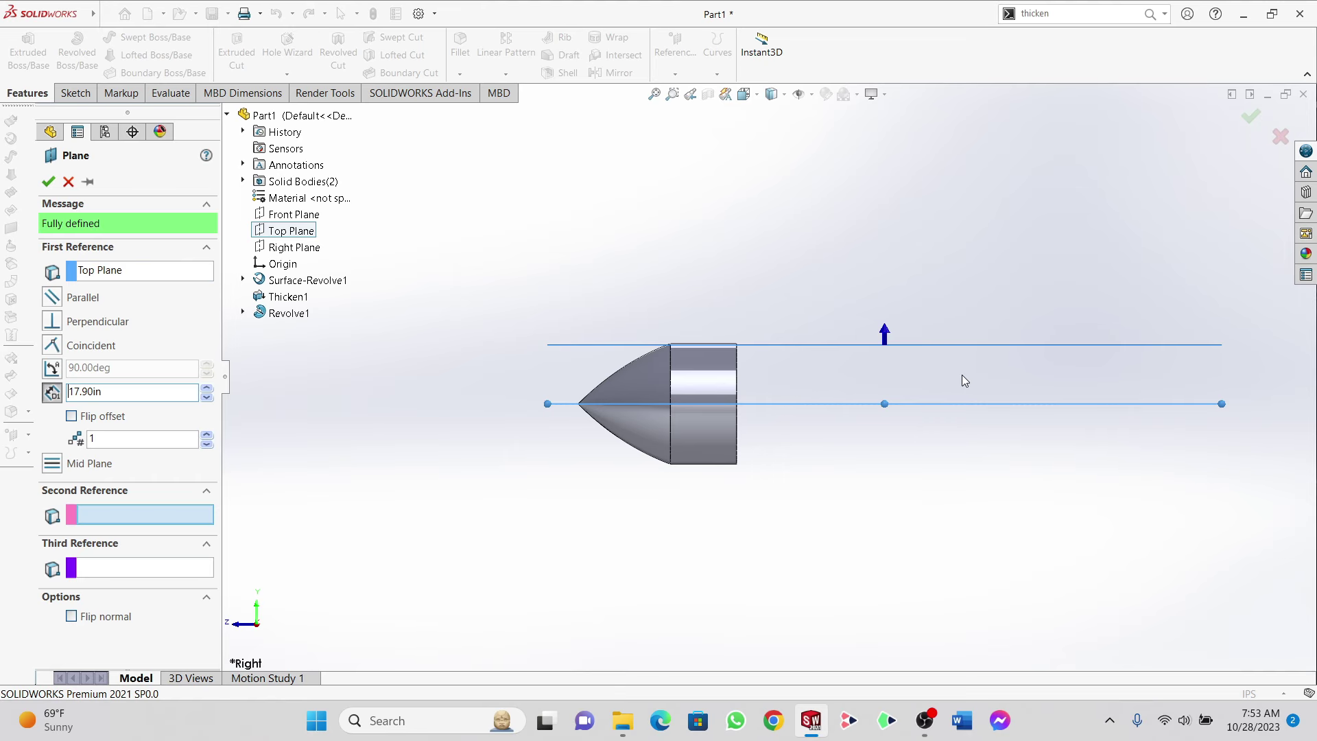
Step: Raise the new plane's offset to 18.2 in, close to the top of the cylindrical section, and create it
scroll(747, 347, down, 6)
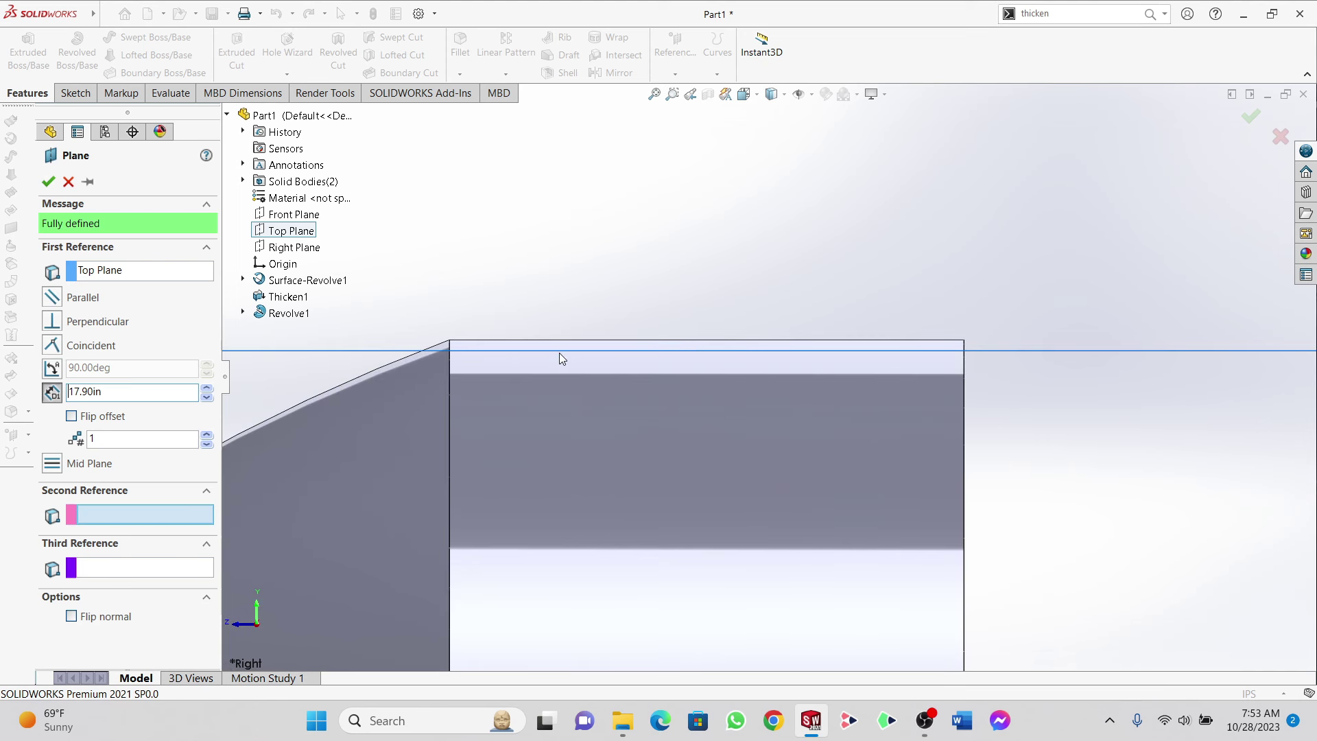
click(208, 386)
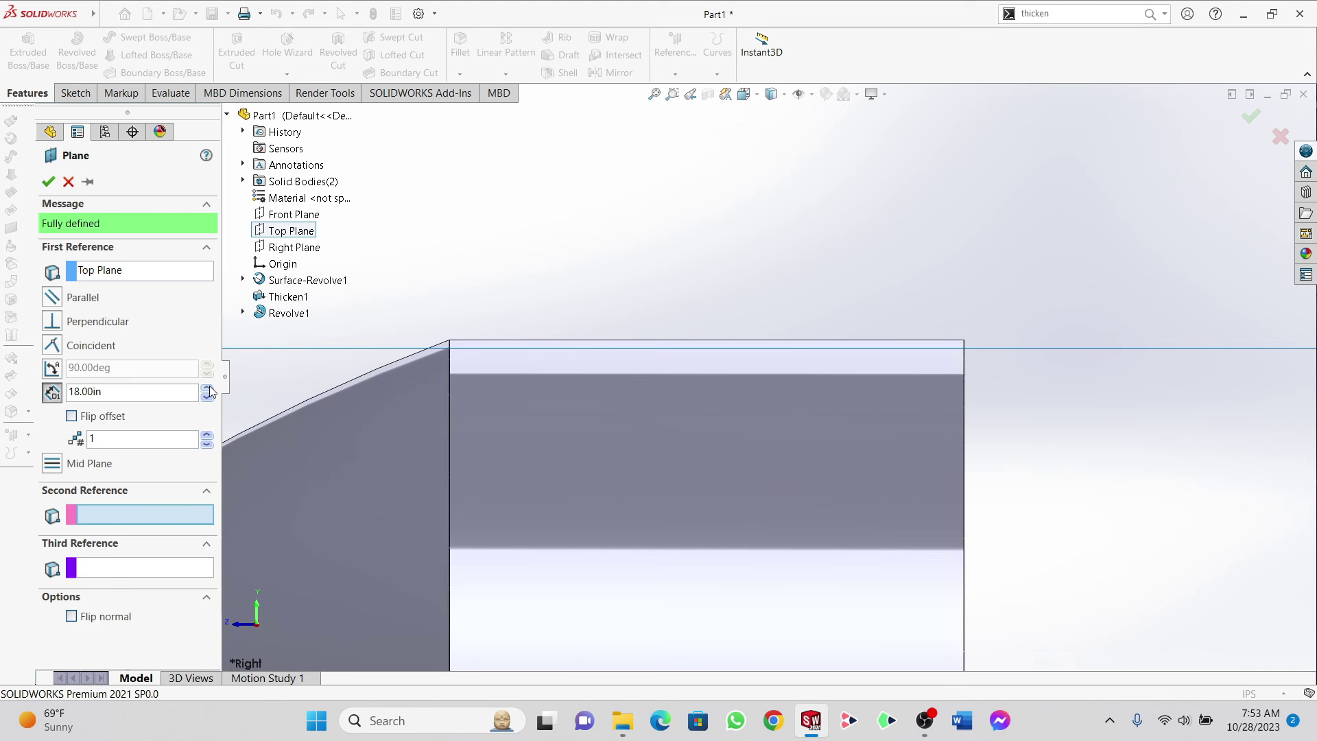
click(208, 387)
click(209, 386)
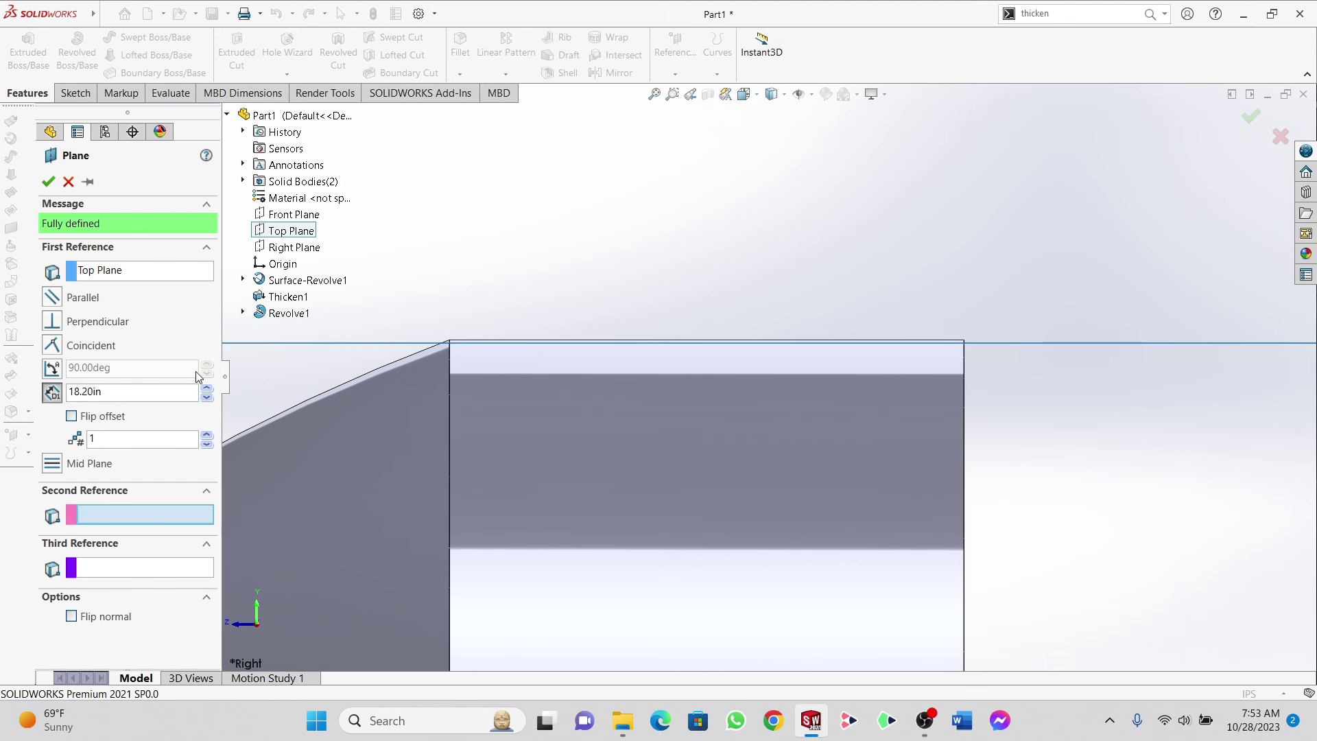
click(48, 182)
key(z)
key(z)
key(z)
key(z)
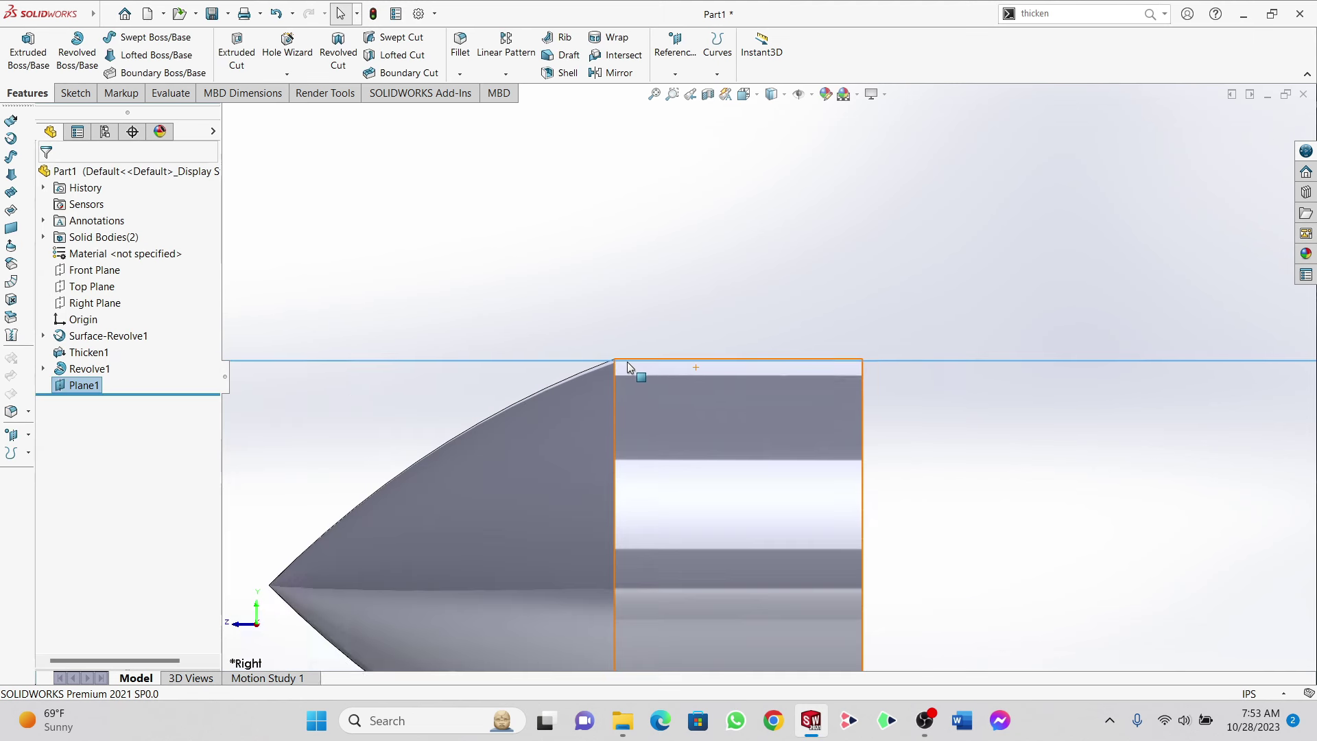
click(677, 74)
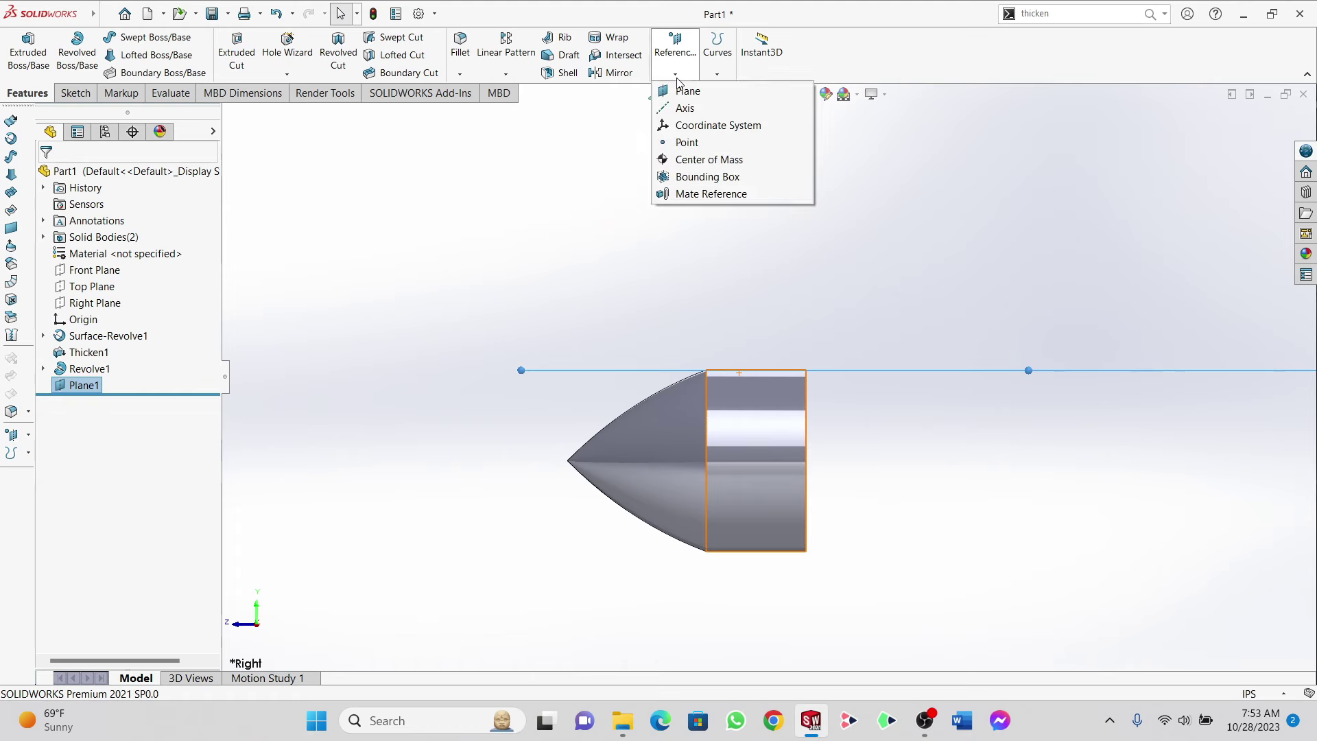
click(684, 94)
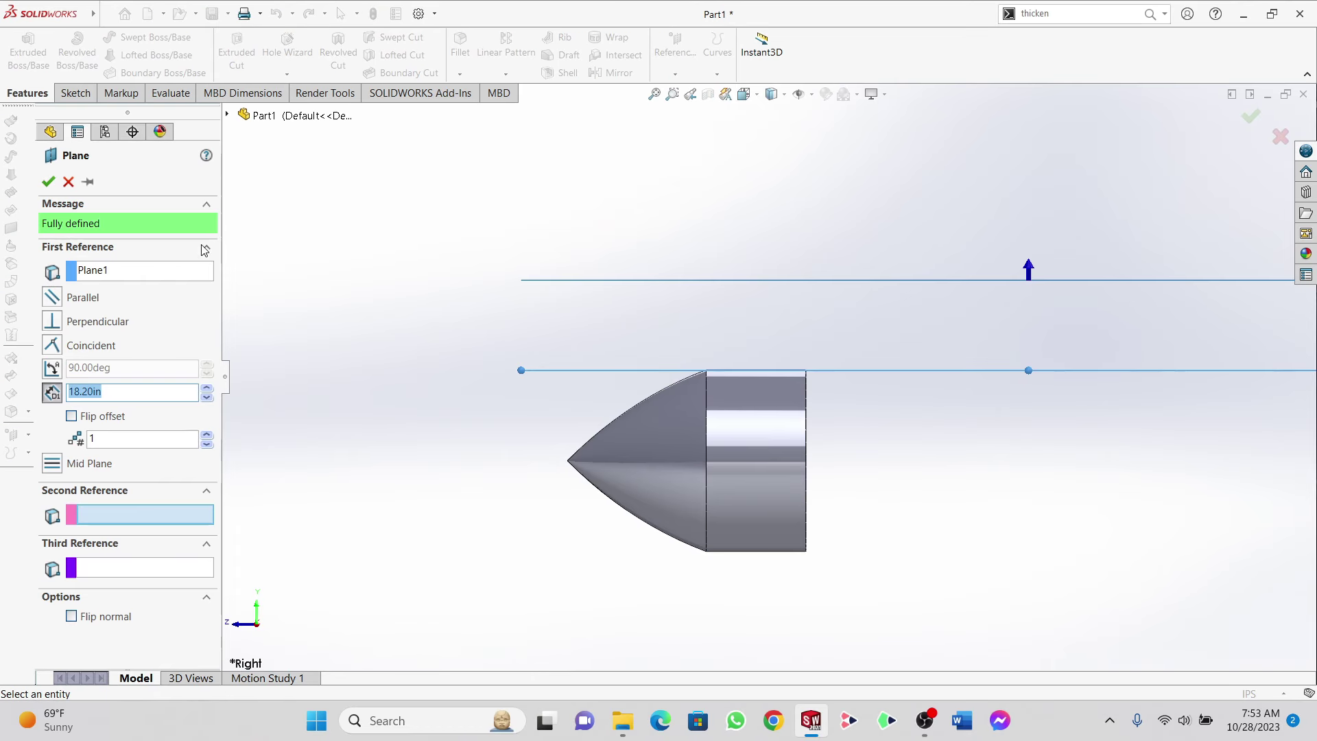
scroll(865, 254, up, 3)
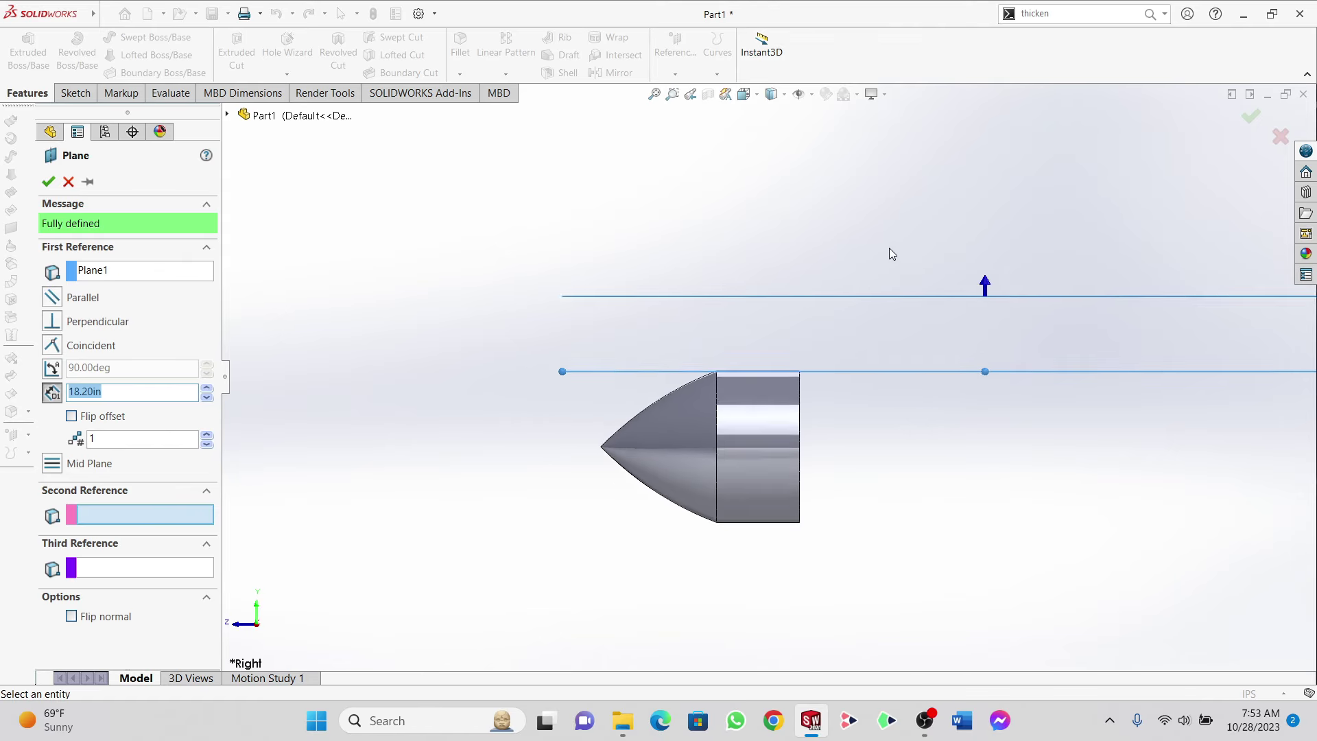
scroll(924, 297, down, 3)
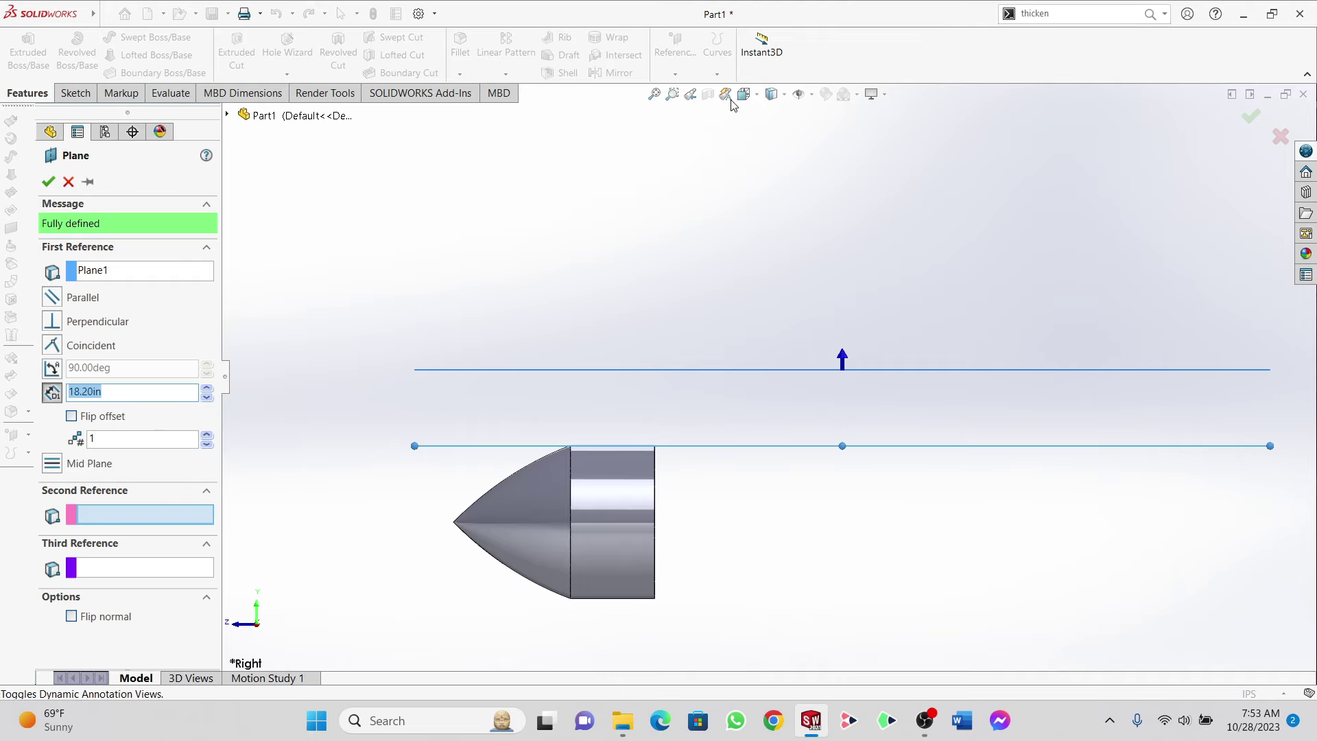
click(69, 182)
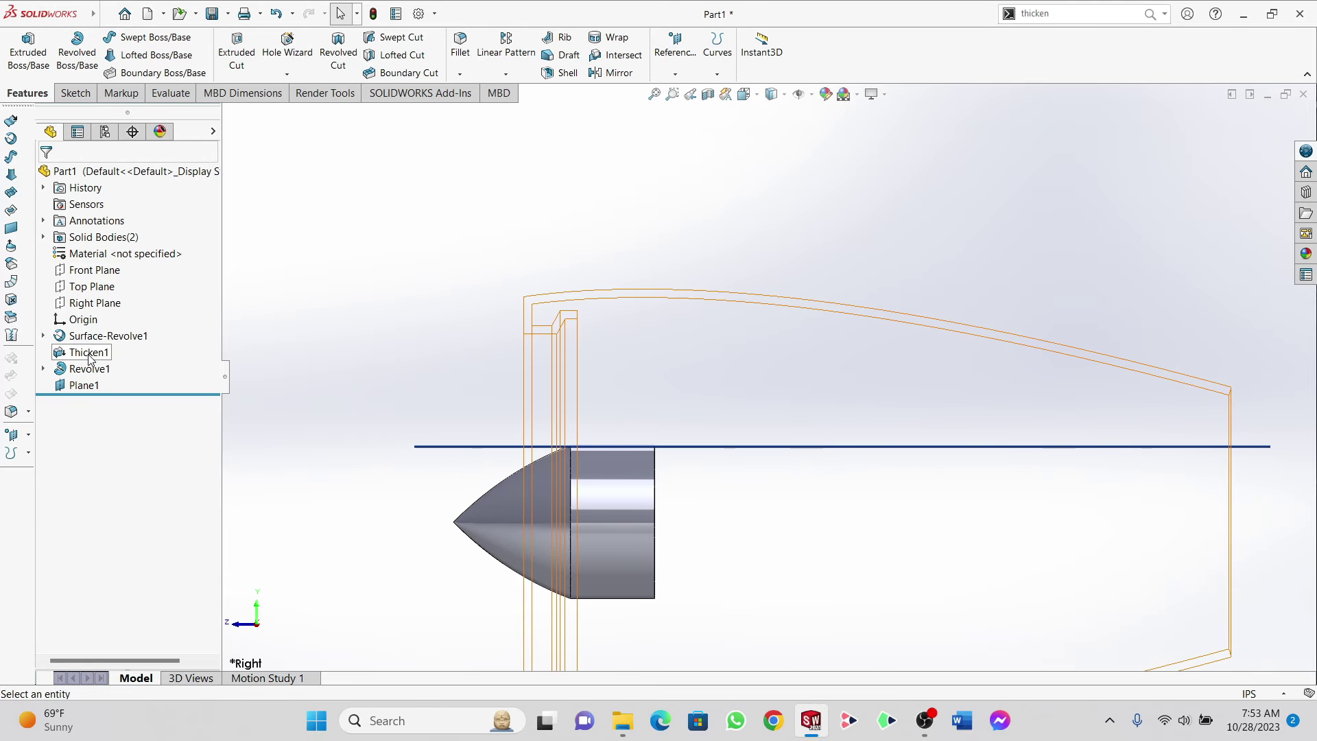
Step: Show the outer thickened shell body again and section the model along the Right Plane at 0 in offset
right_click(90, 358)
click(101, 340)
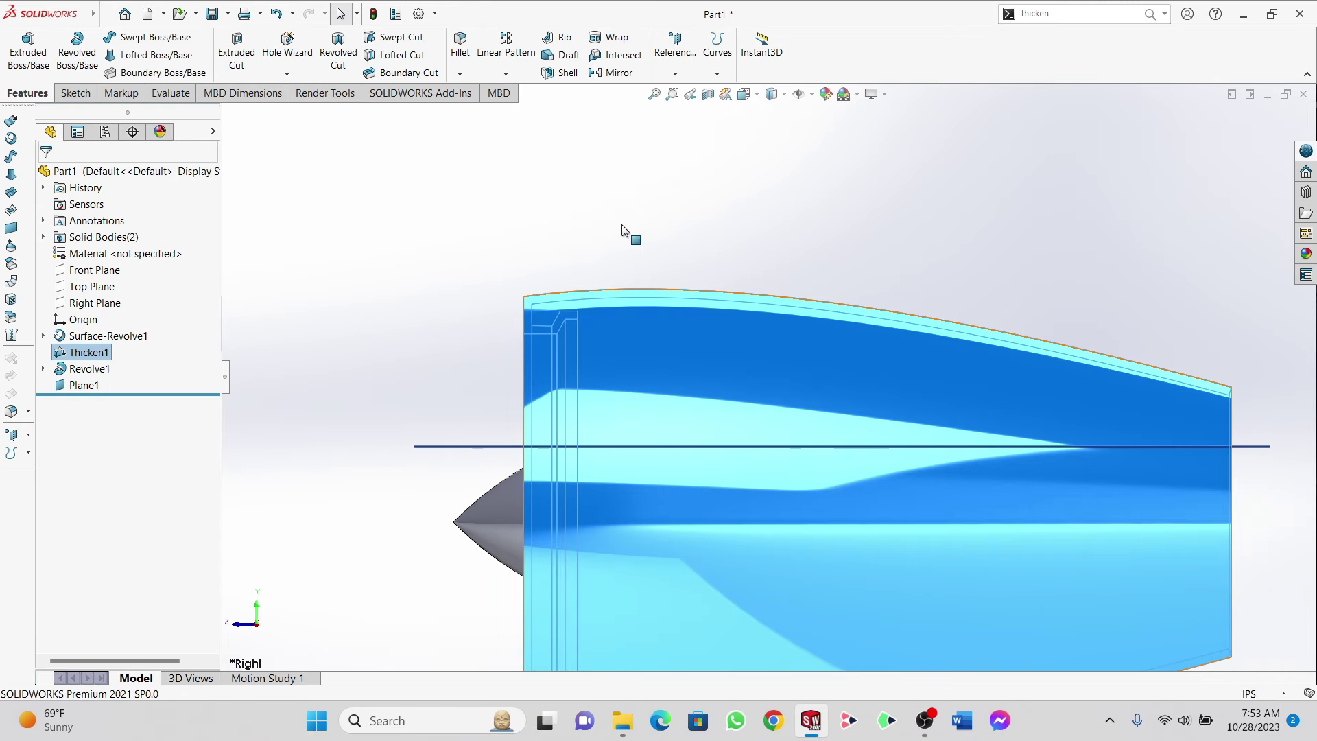
click(709, 96)
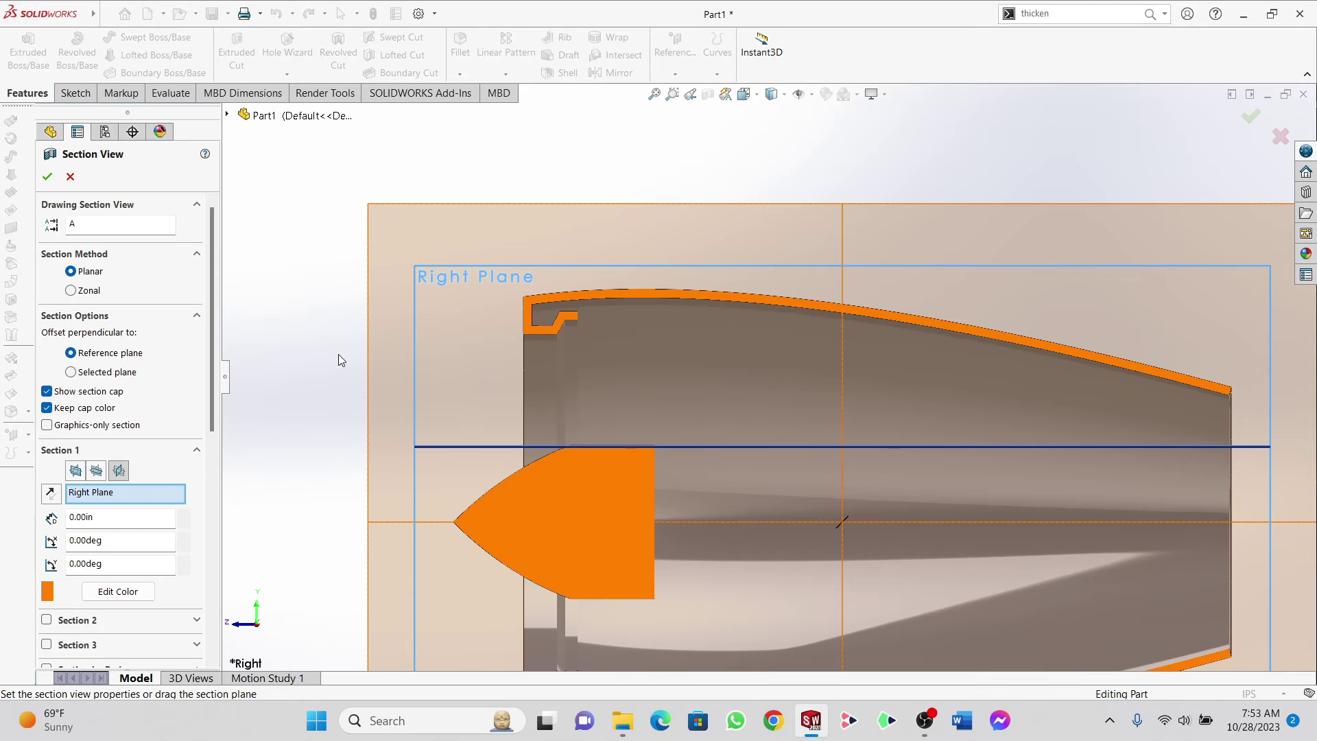
click(47, 176)
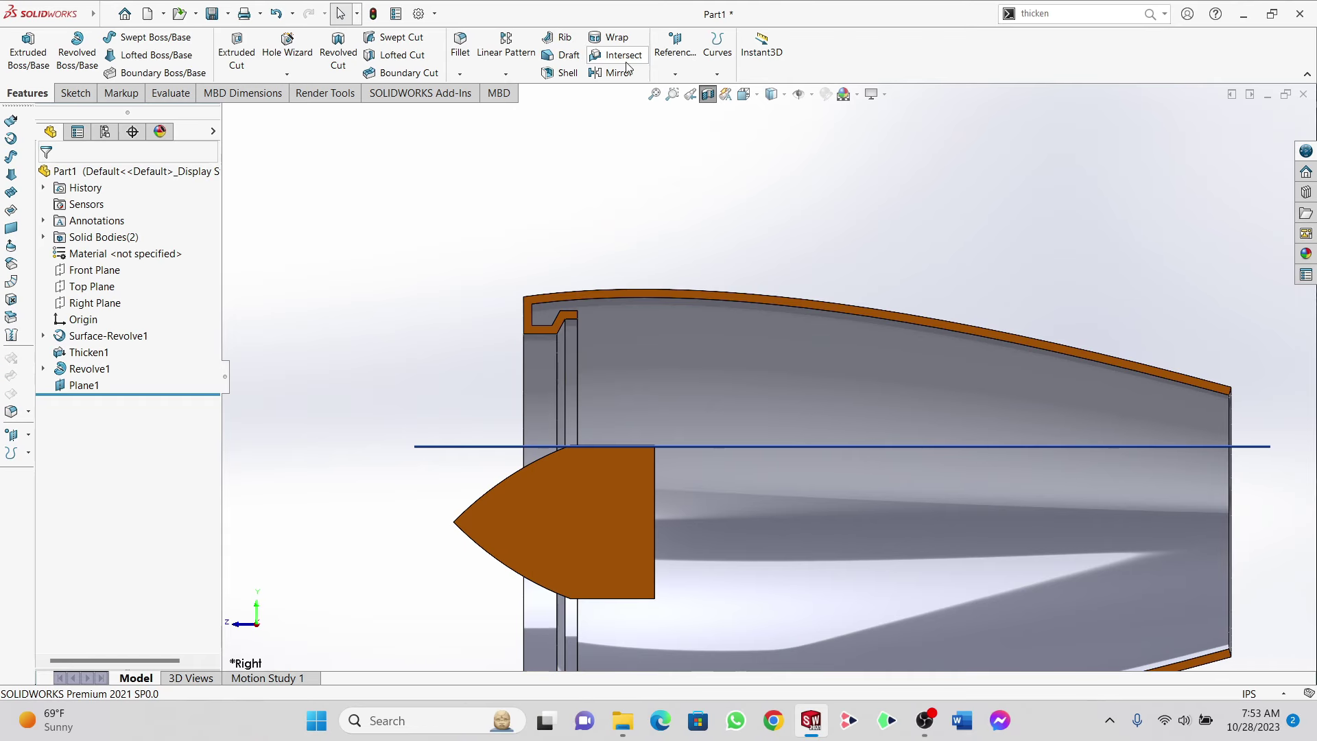
Step: Start a reference plane parallel to Plane1 and offset it 29.9 in upward toward the shell's inner lip
click(674, 75)
click(687, 91)
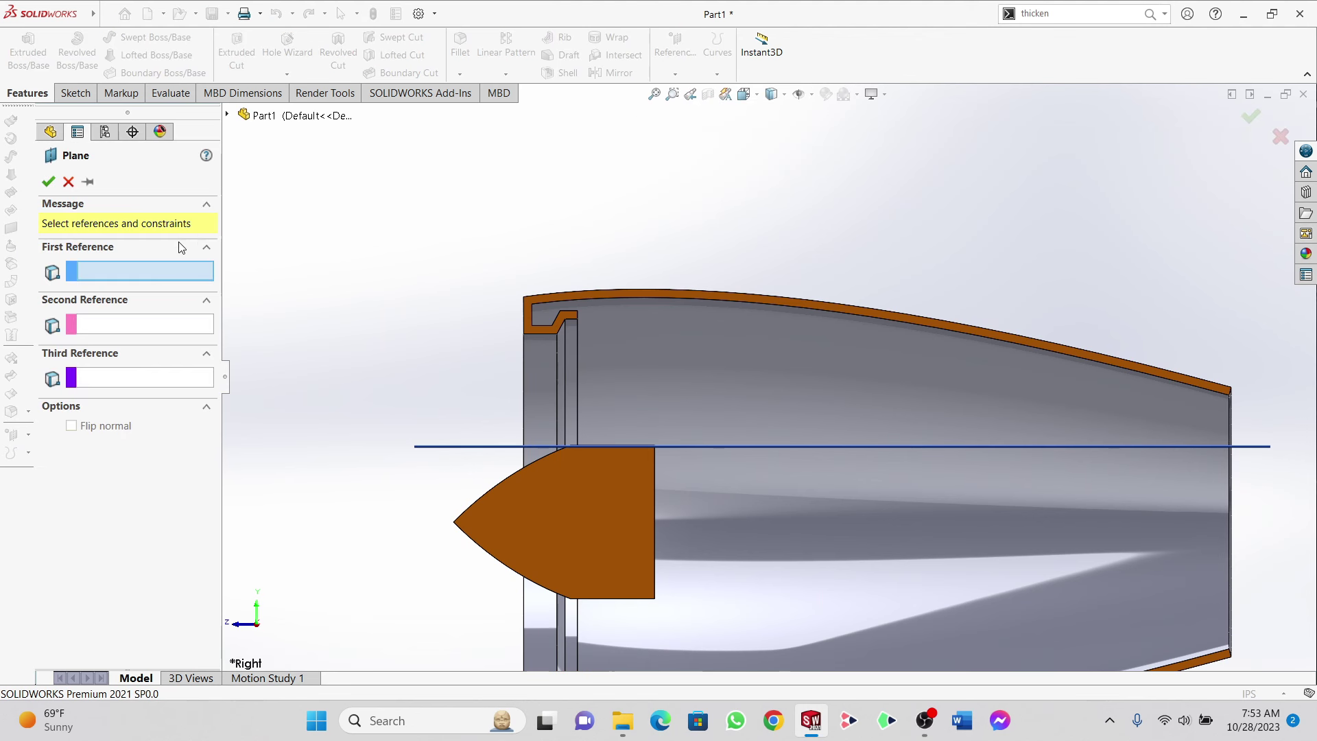
click(227, 115)
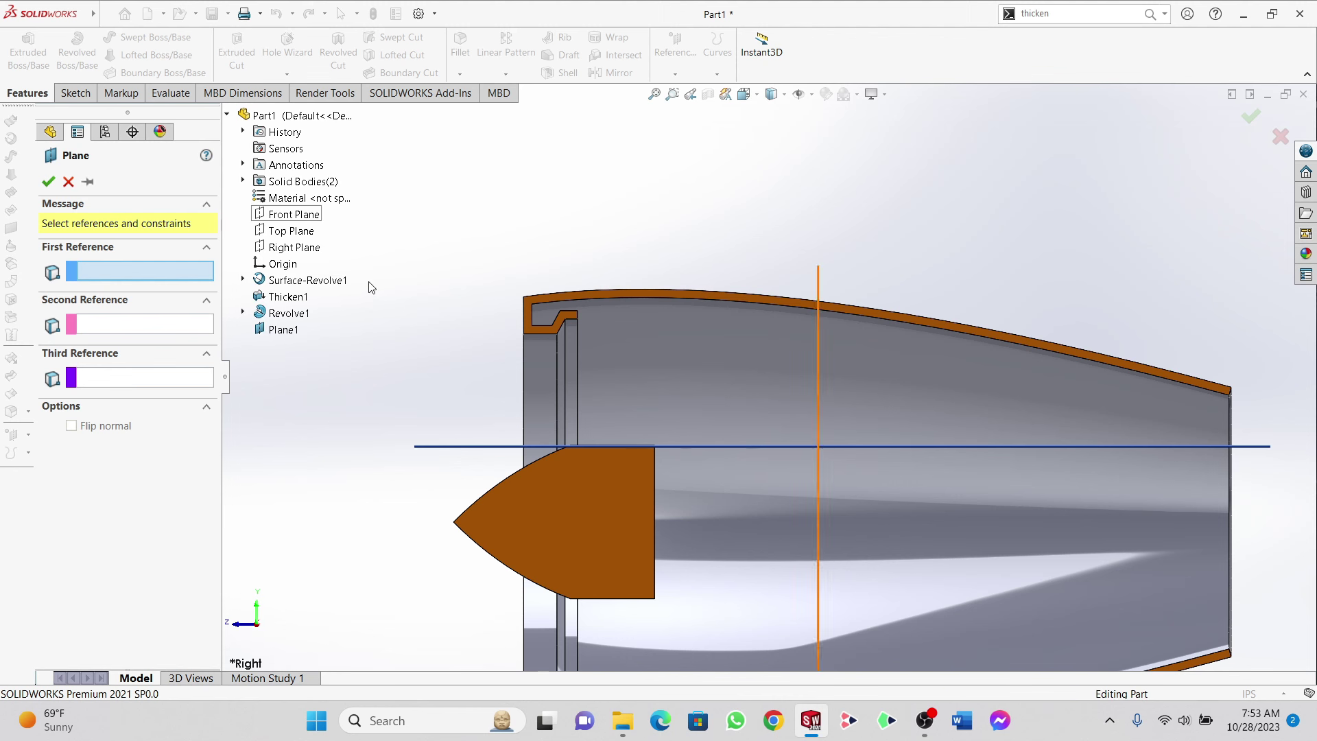
click(281, 330)
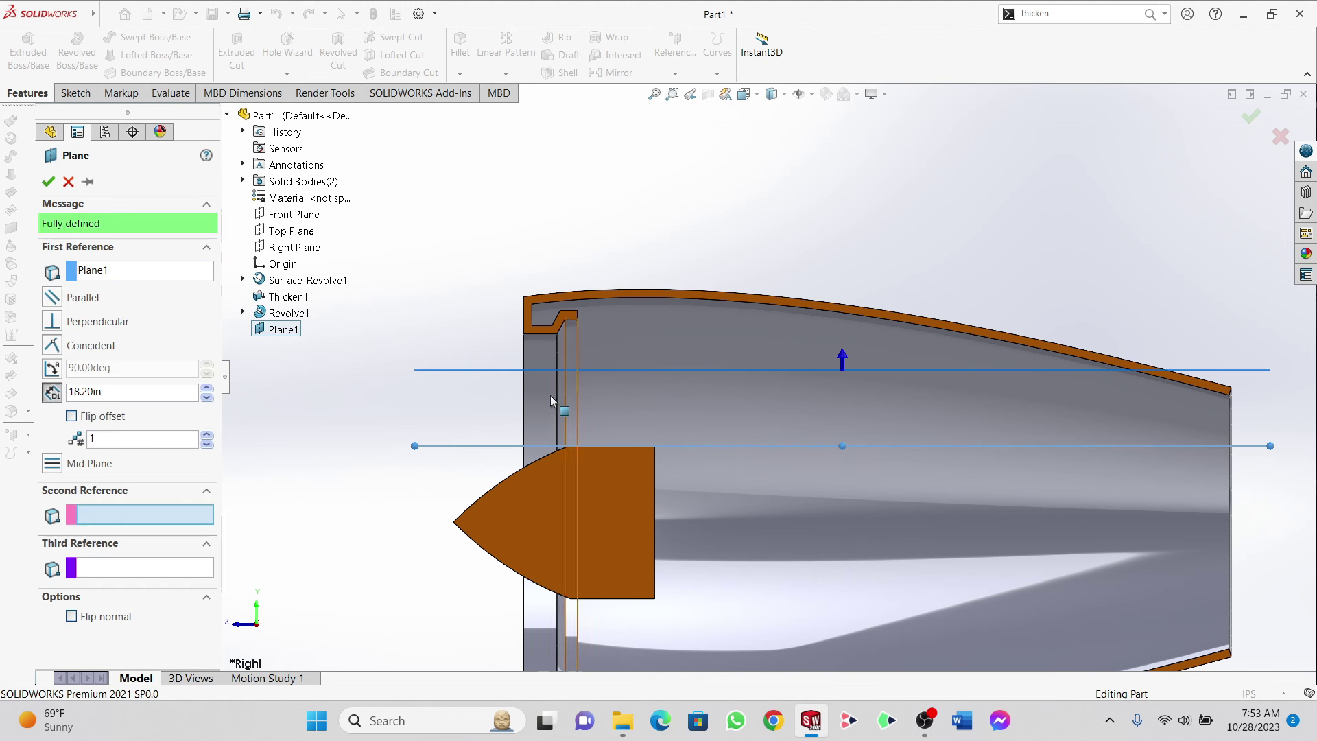
click(207, 389)
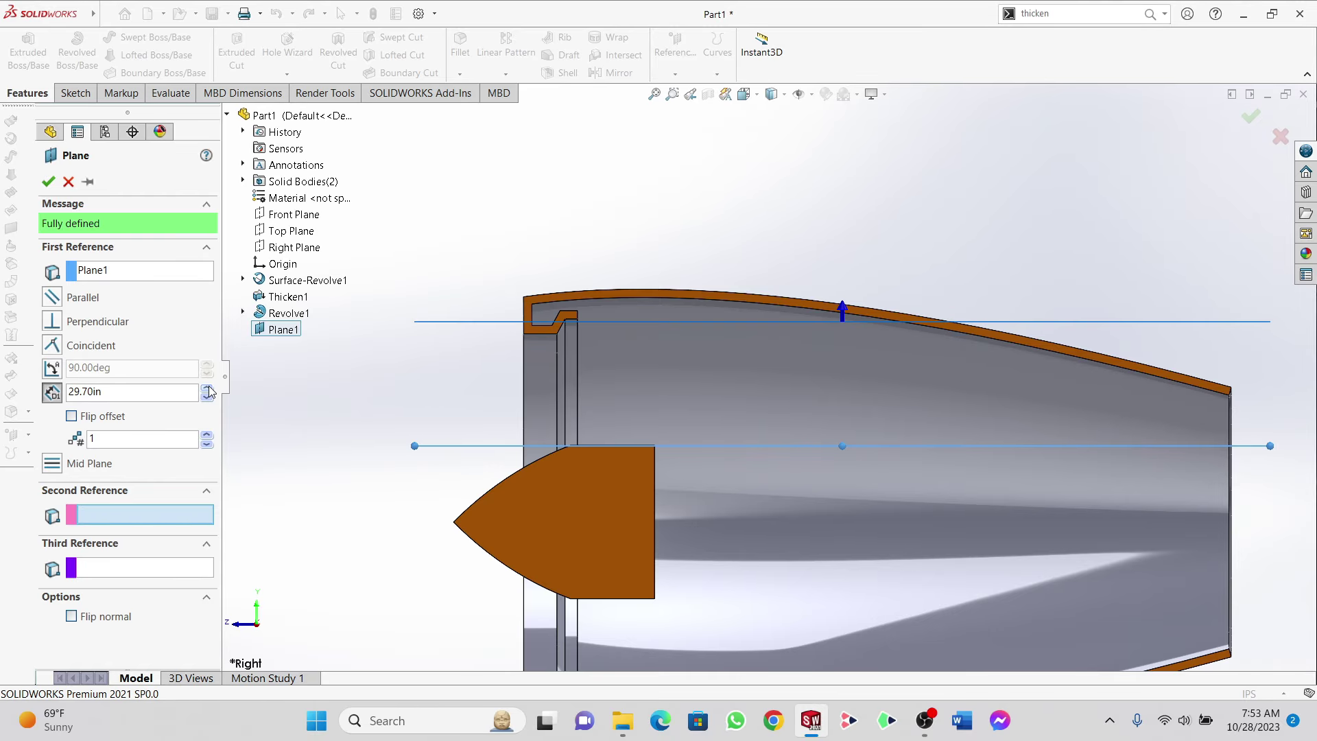
click(208, 389)
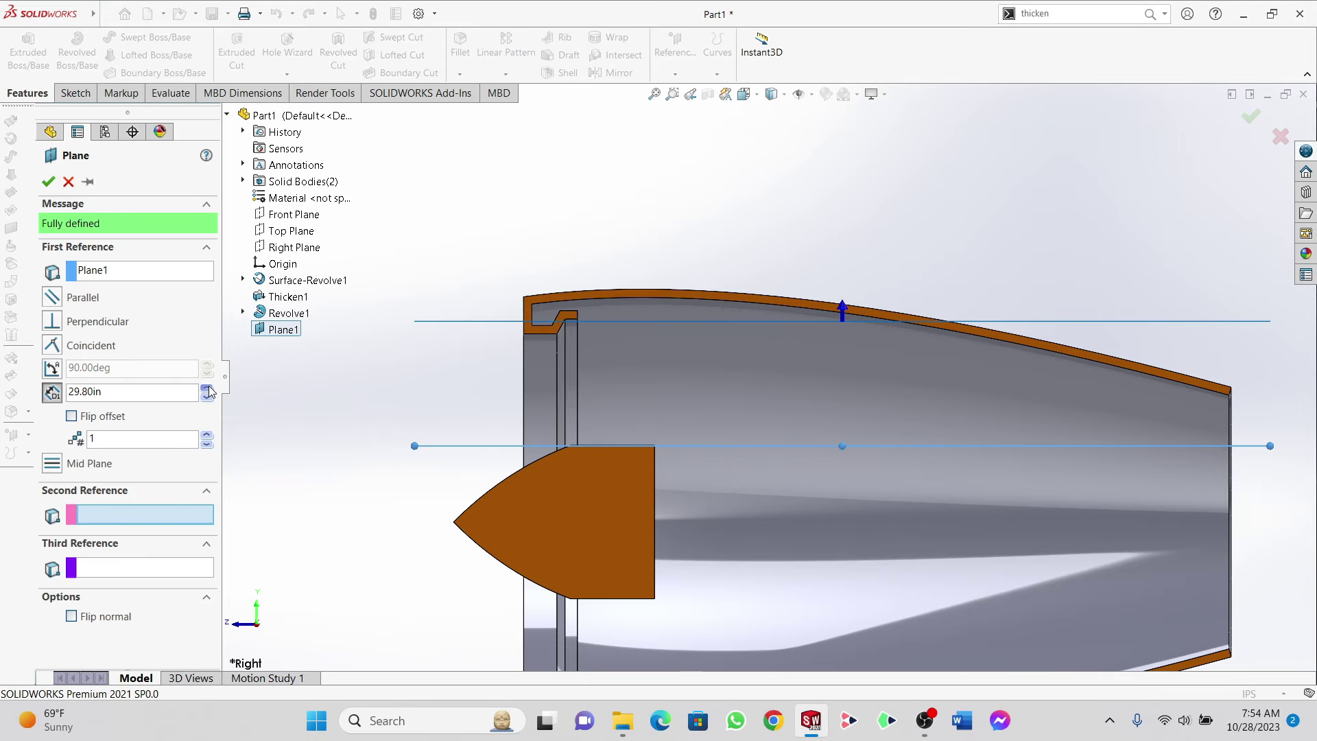
click(208, 389)
scroll(661, 339, down, 3)
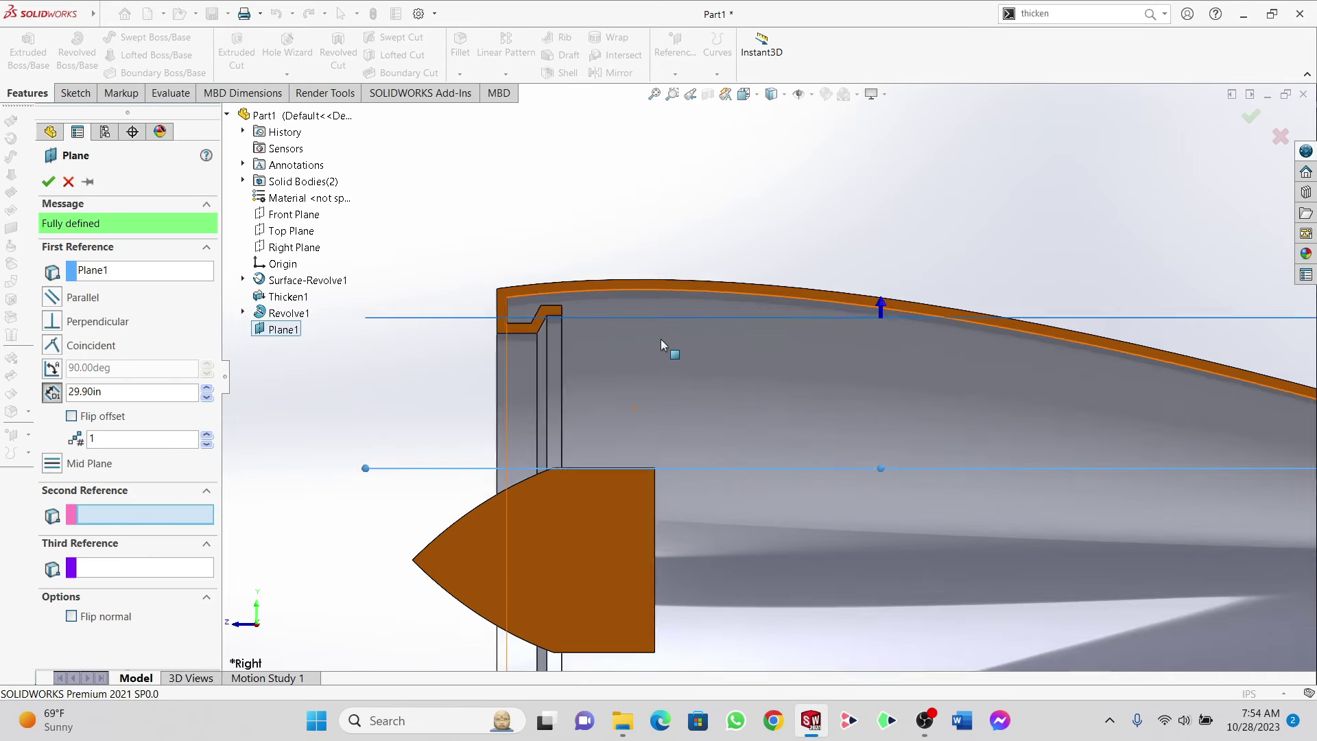
scroll(476, 312, down, 2)
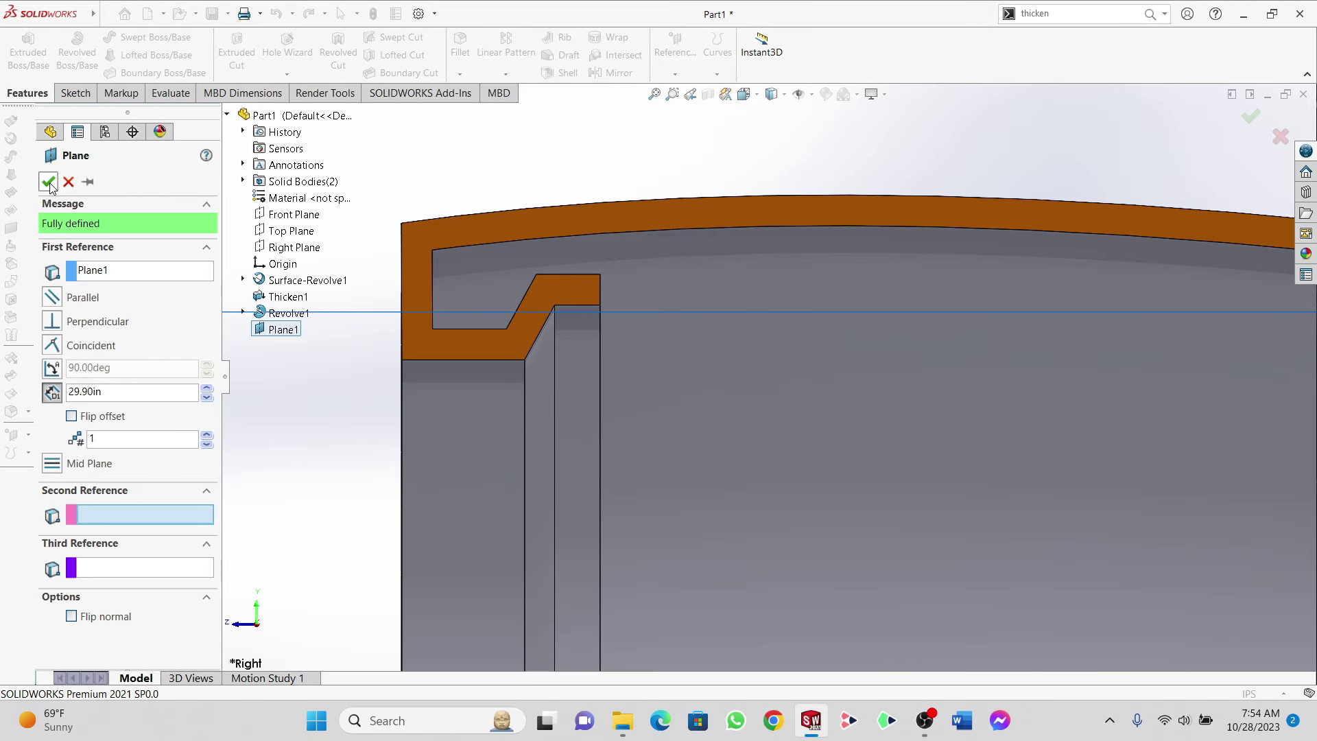
Step: Raise the new plane's offset from Plane1 to about 31.6 in, level with the inner lip's upper part, and create it
scroll(905, 509, up, 3)
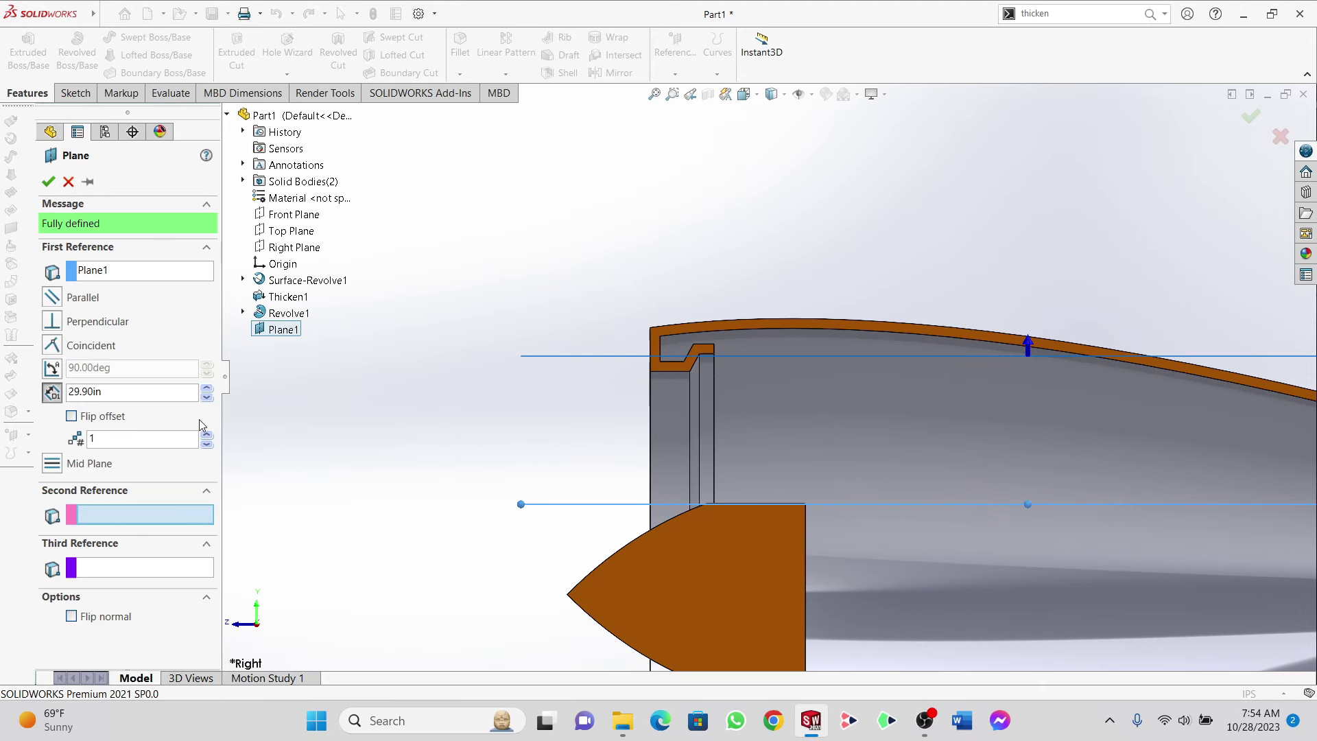
click(207, 388)
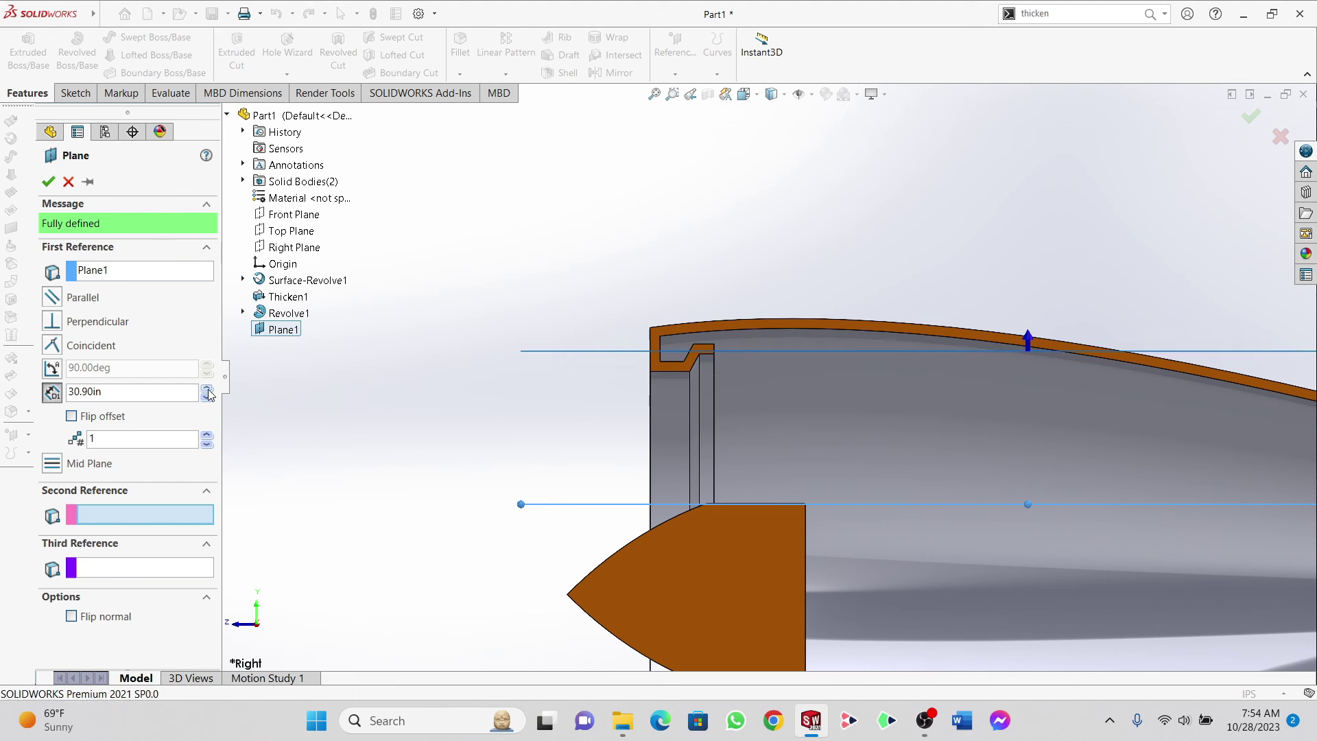
click(207, 388)
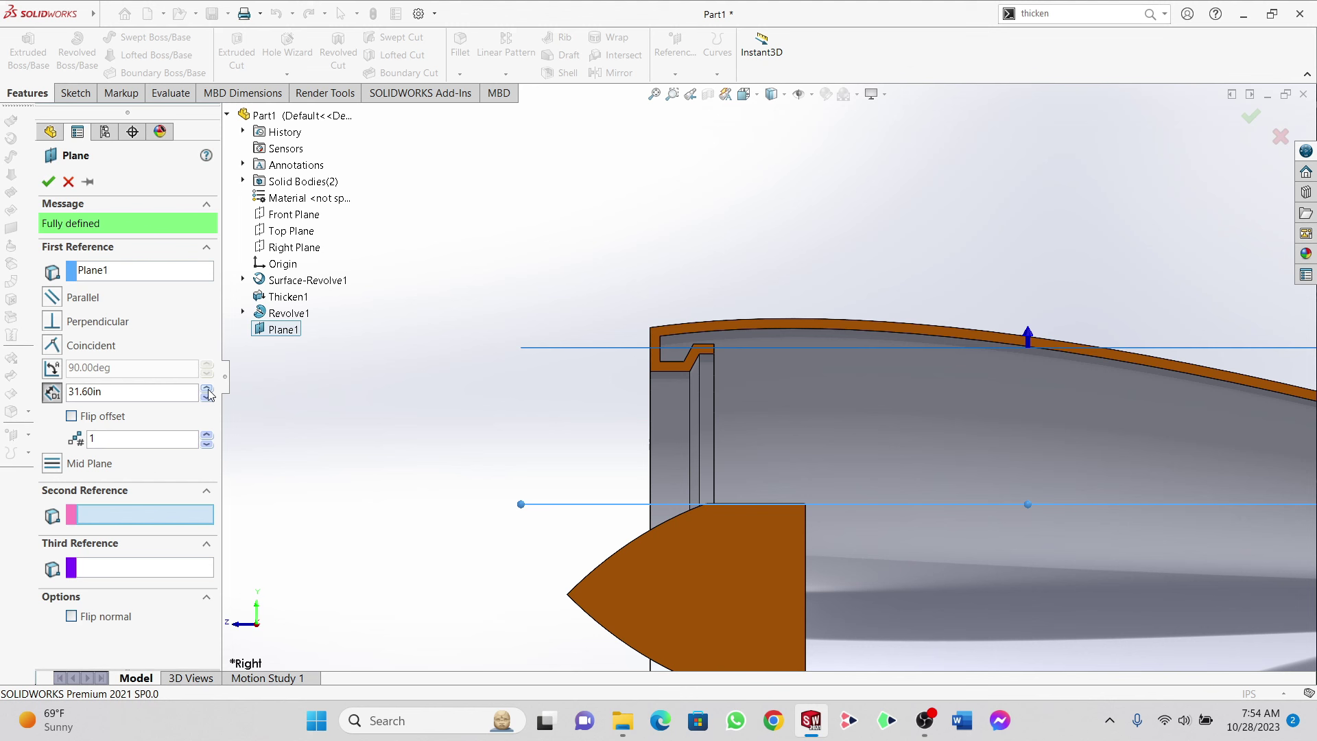
click(207, 398)
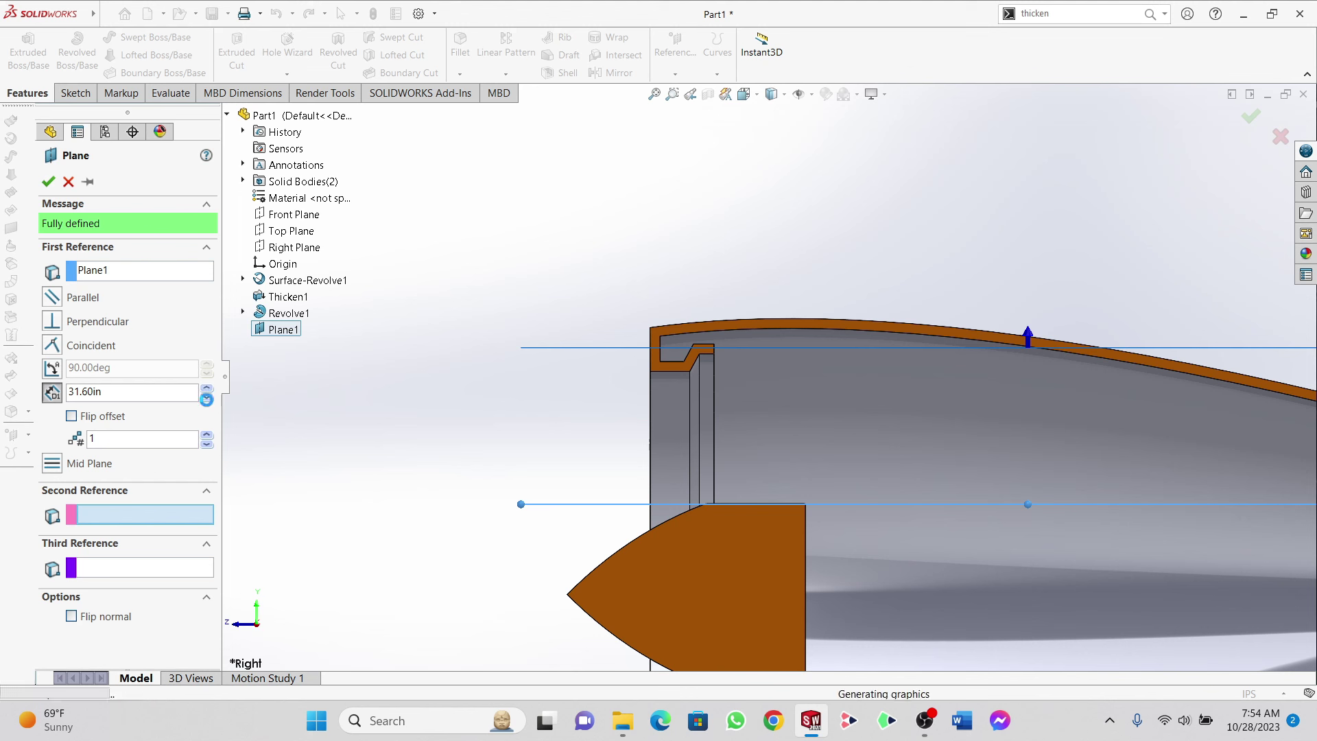
click(48, 181)
Step: In the right view, shorten the displayed extents of both offset planes so they span only the region around the lip and central body
scroll(823, 429, up, 5)
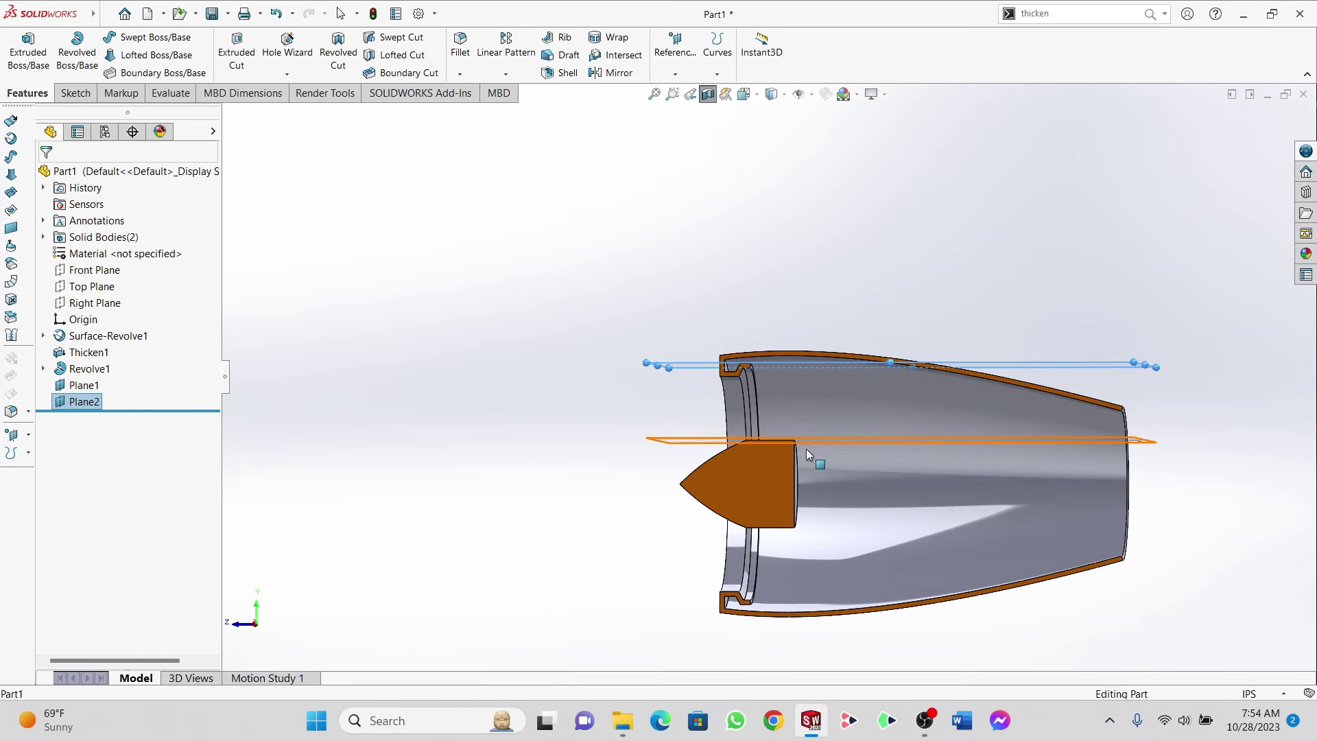
click(256, 626)
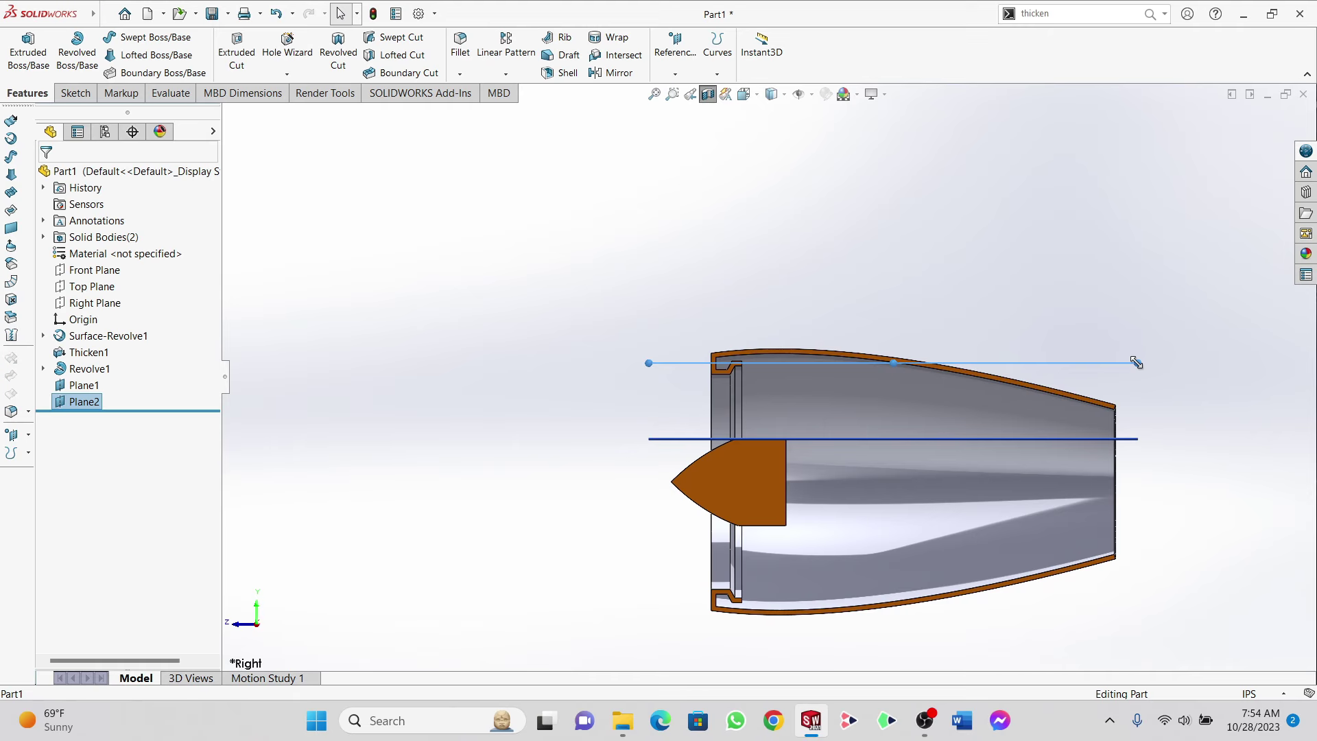
drag(1137, 363, 858, 363)
drag(650, 364, 675, 363)
click(649, 439)
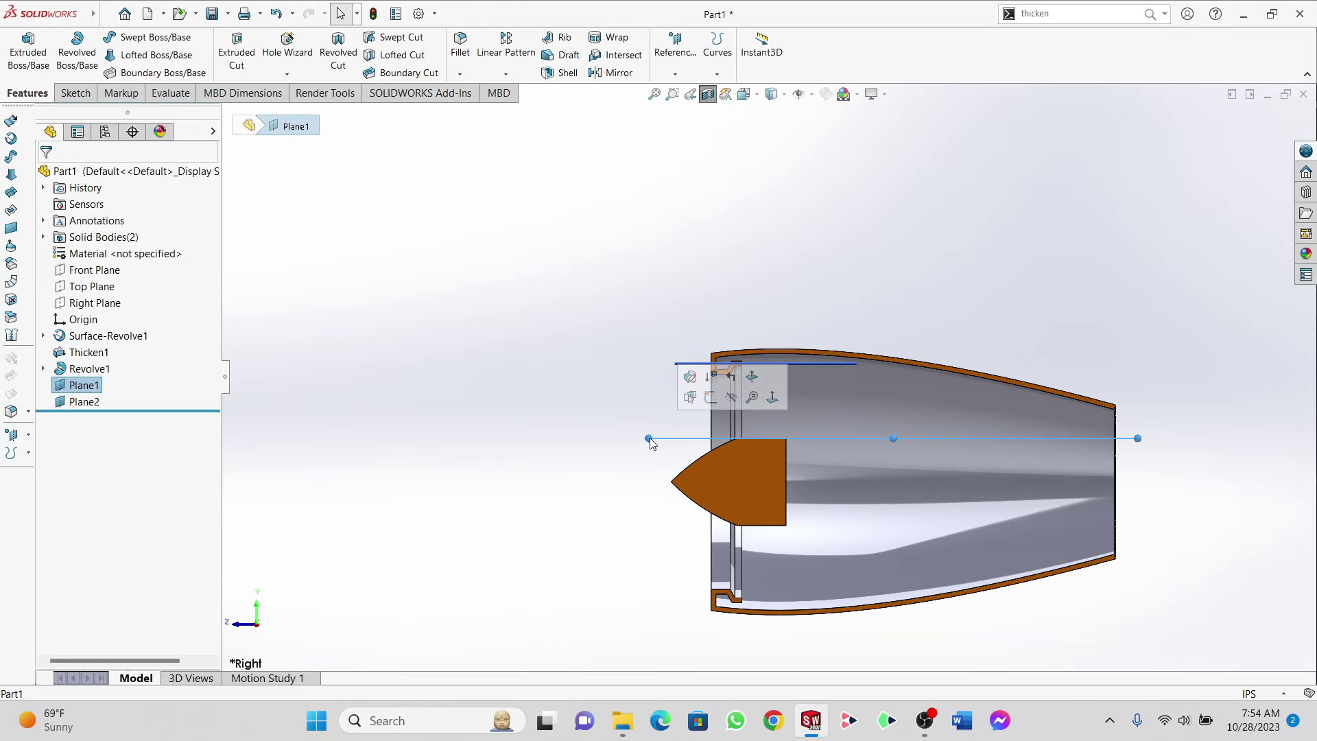
click(1138, 438)
drag(1138, 438, 689, 438)
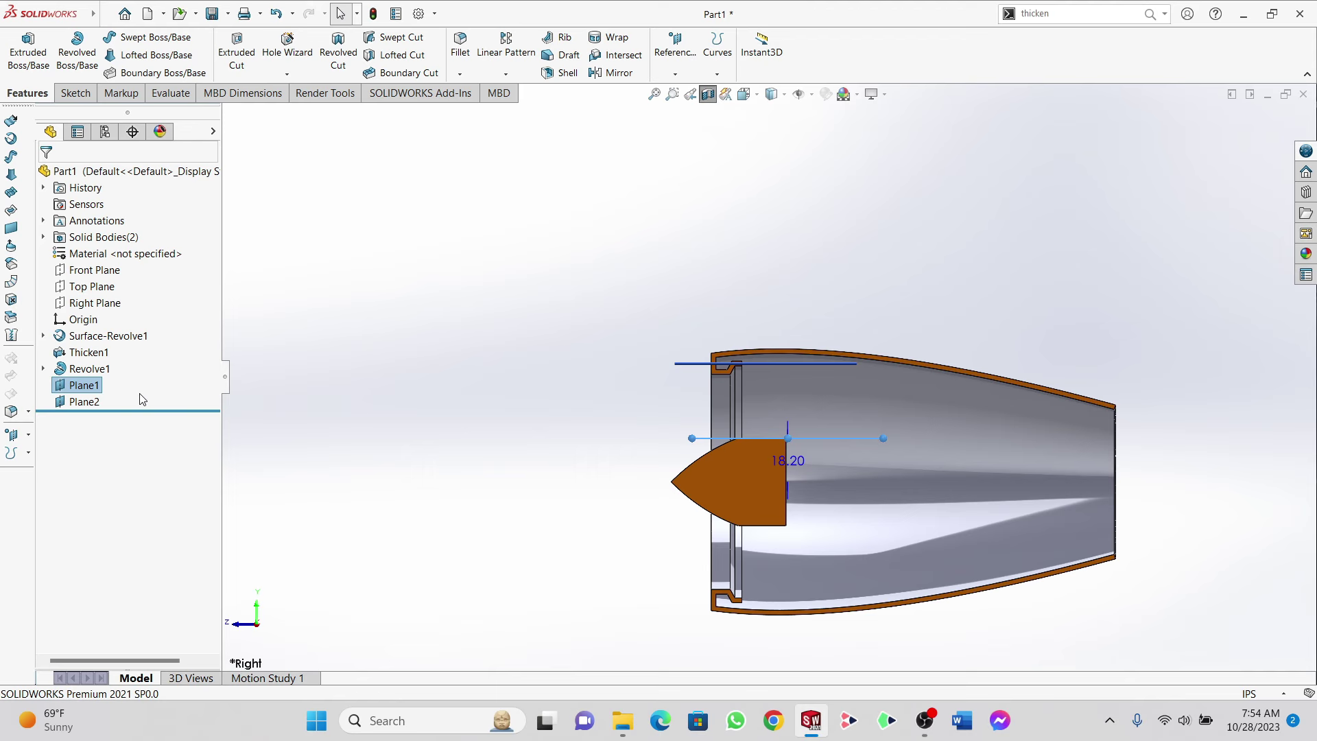
Step: Hide the upper offset plane, Plane2, and the outer thickened shell body
click(86, 402)
right_click(76, 401)
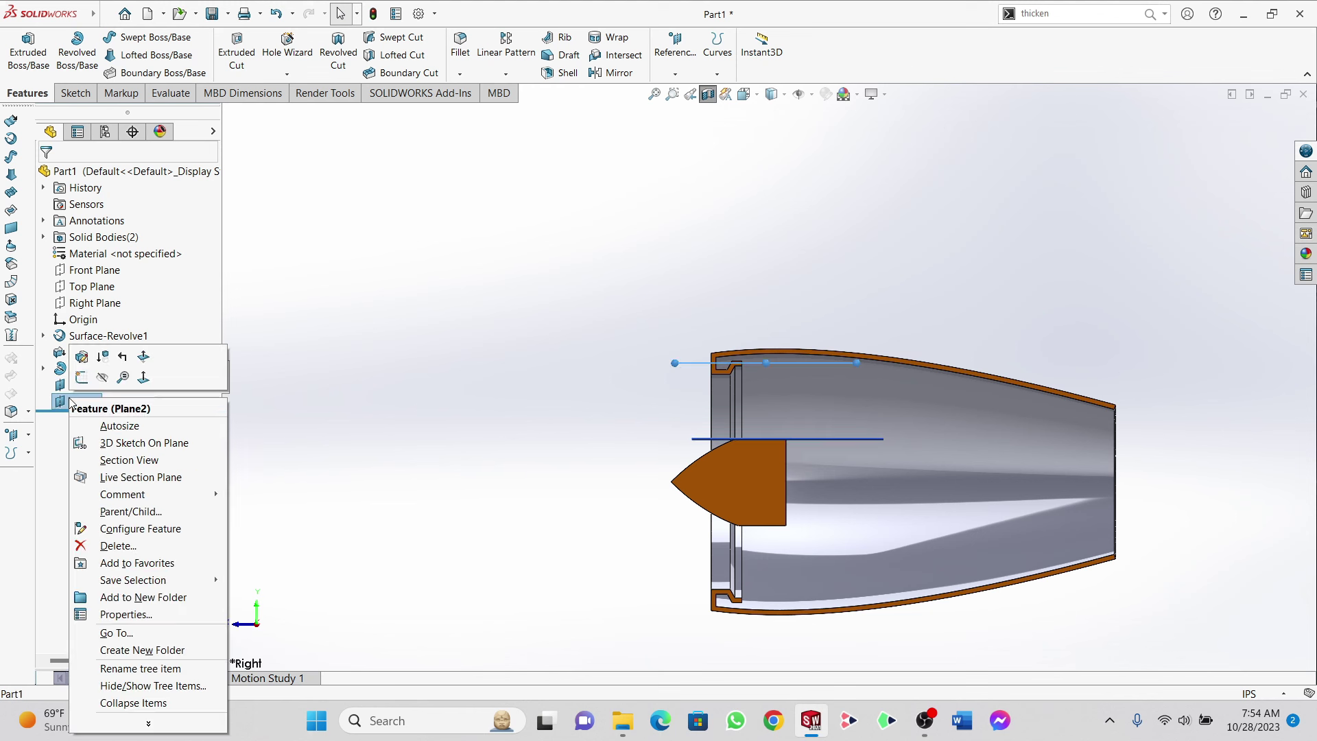
click(102, 379)
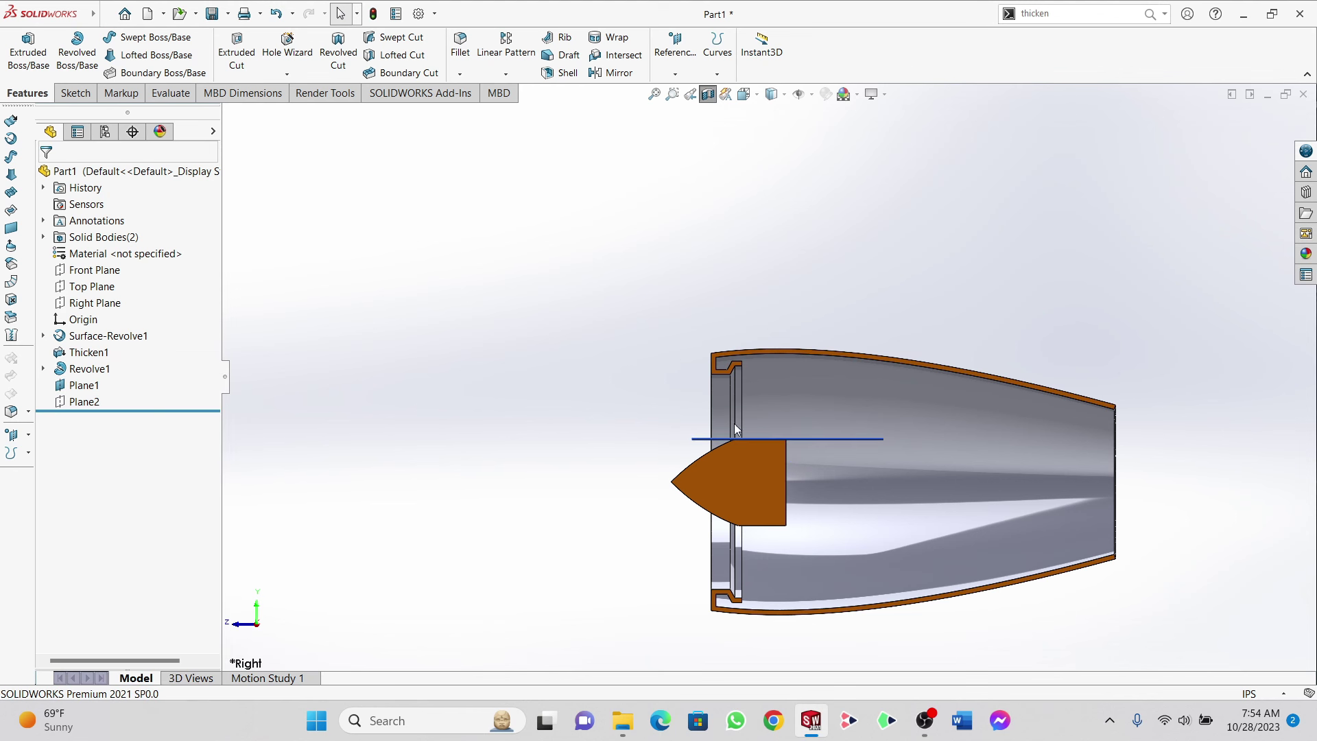
right_click(94, 353)
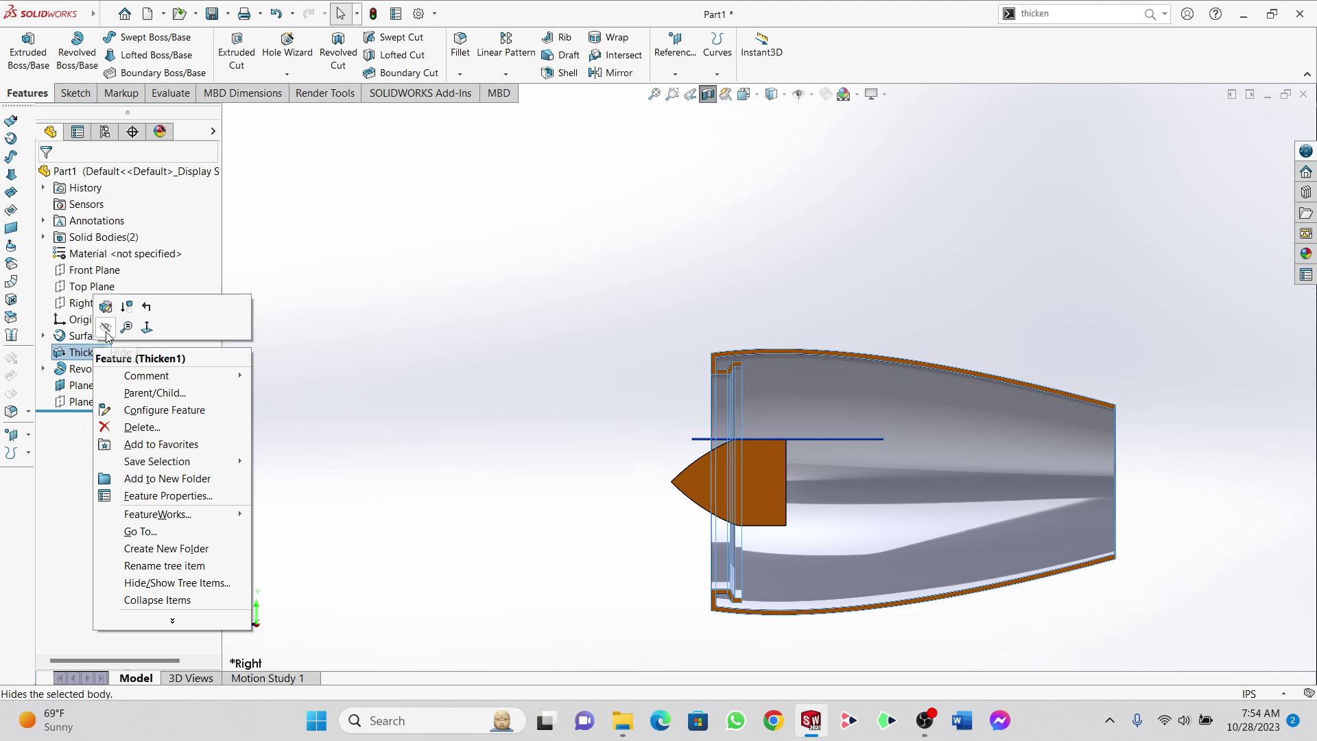
click(106, 334)
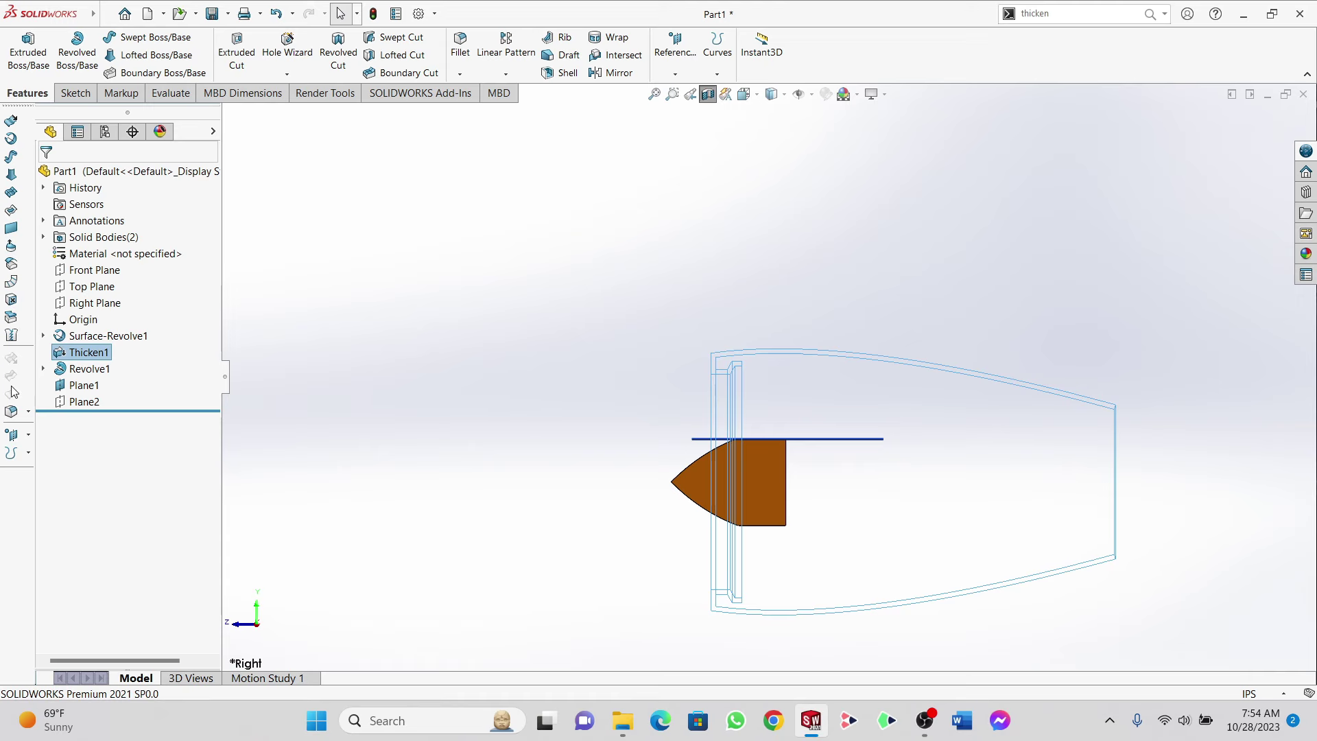
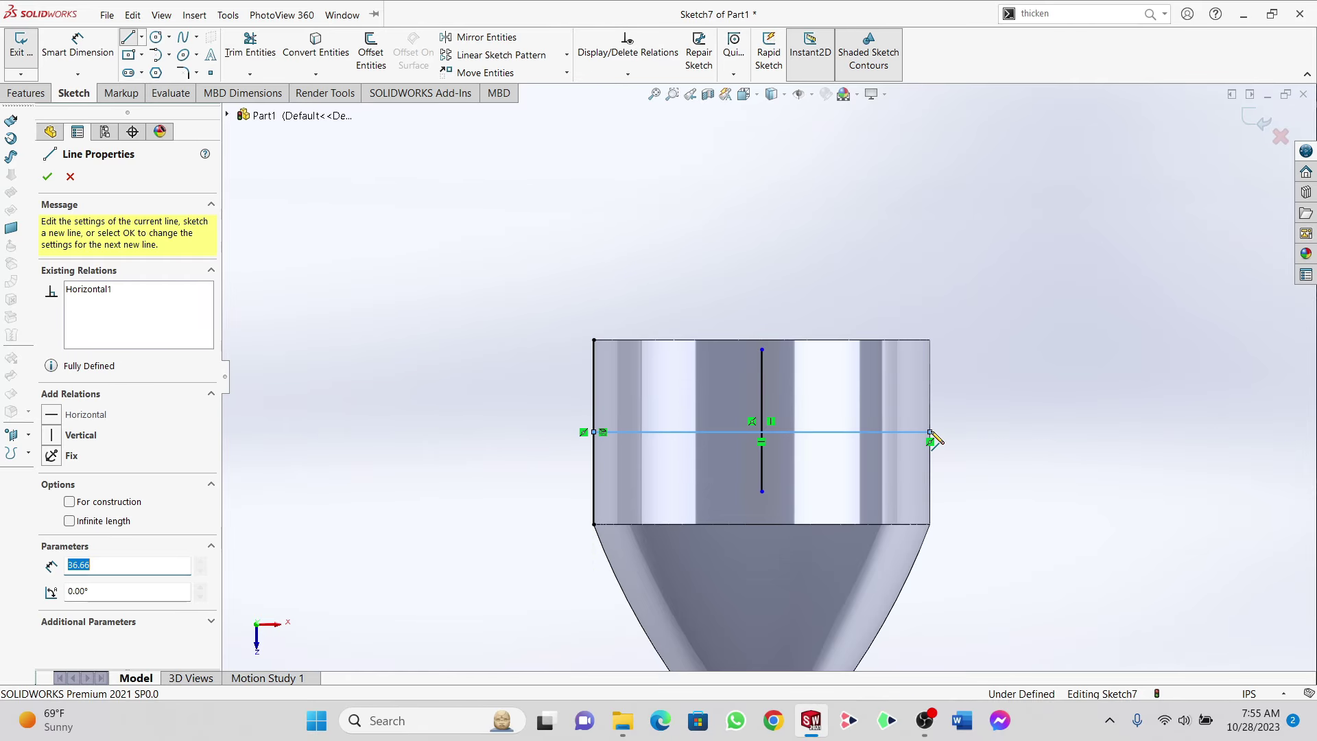
Step: Trim away the short vertical line crossing the horizontal sketch line on the cylindrical section, using Power trim
click(251, 45)
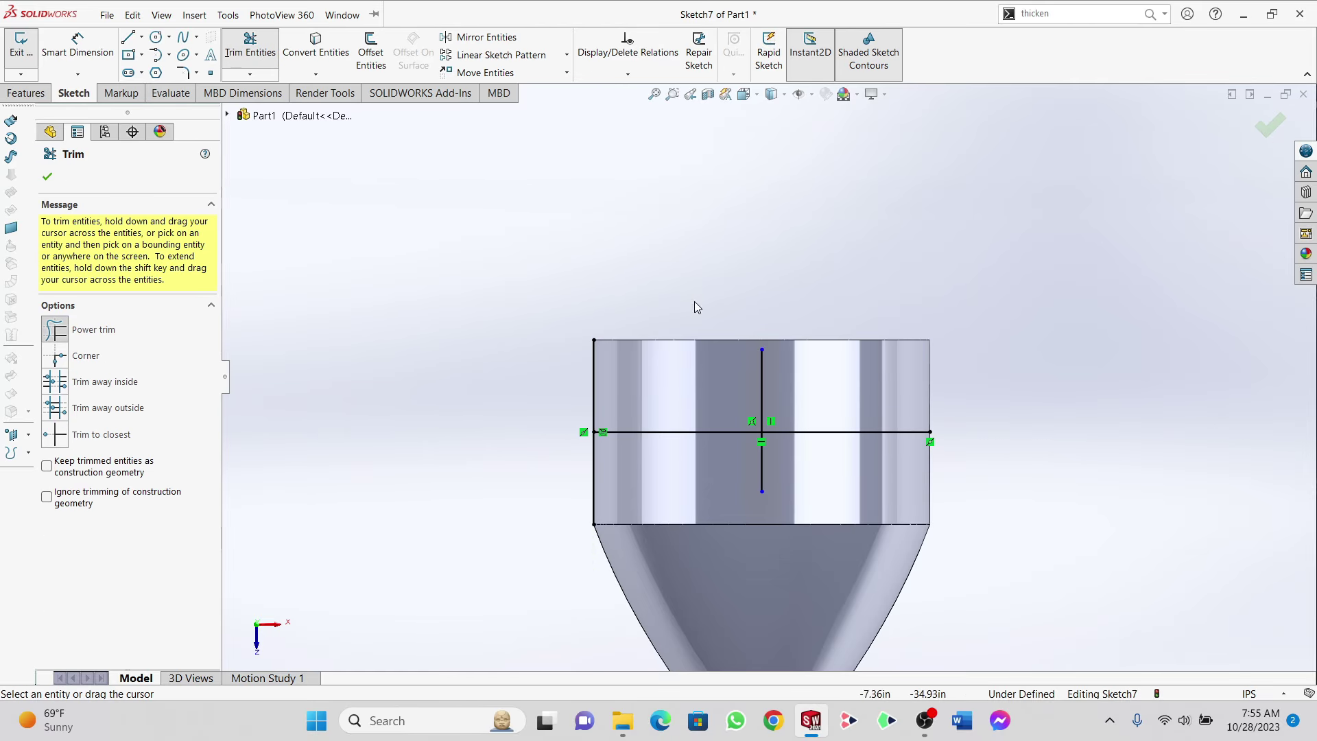
scroll(787, 397, down, 2)
scroll(782, 405, up, 2)
scroll(803, 385, down, 3)
drag(803, 382, 724, 384)
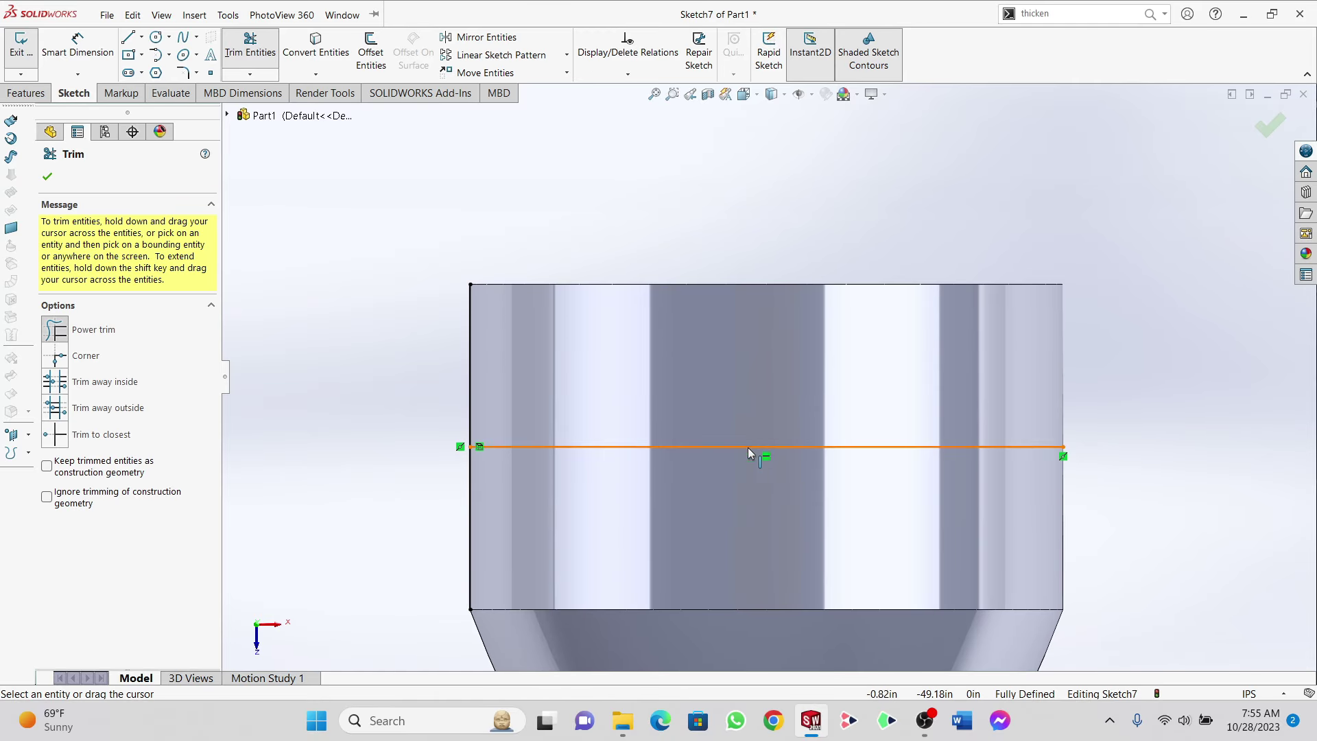
click(47, 178)
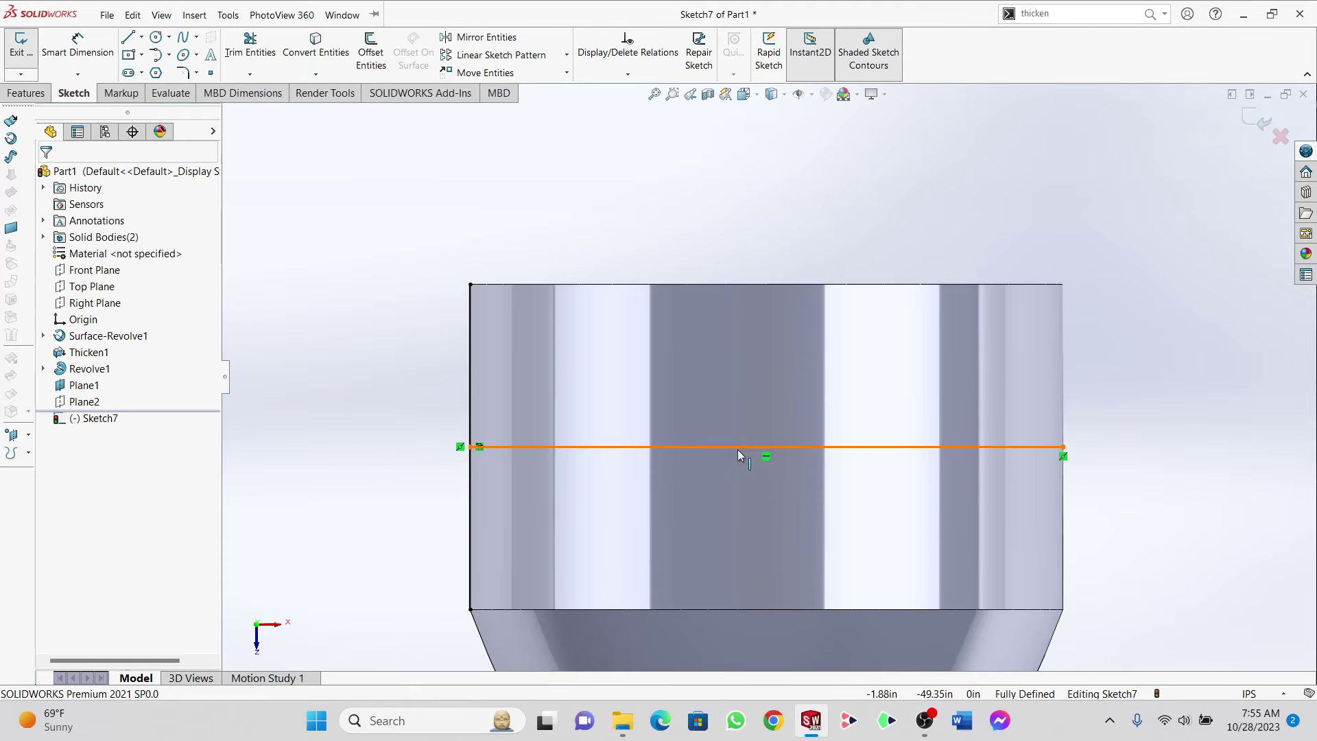
Step: Sketch a vertical line upward from the horizontal sketch line's midpoint and set its length to 5.345 in
click(766, 447)
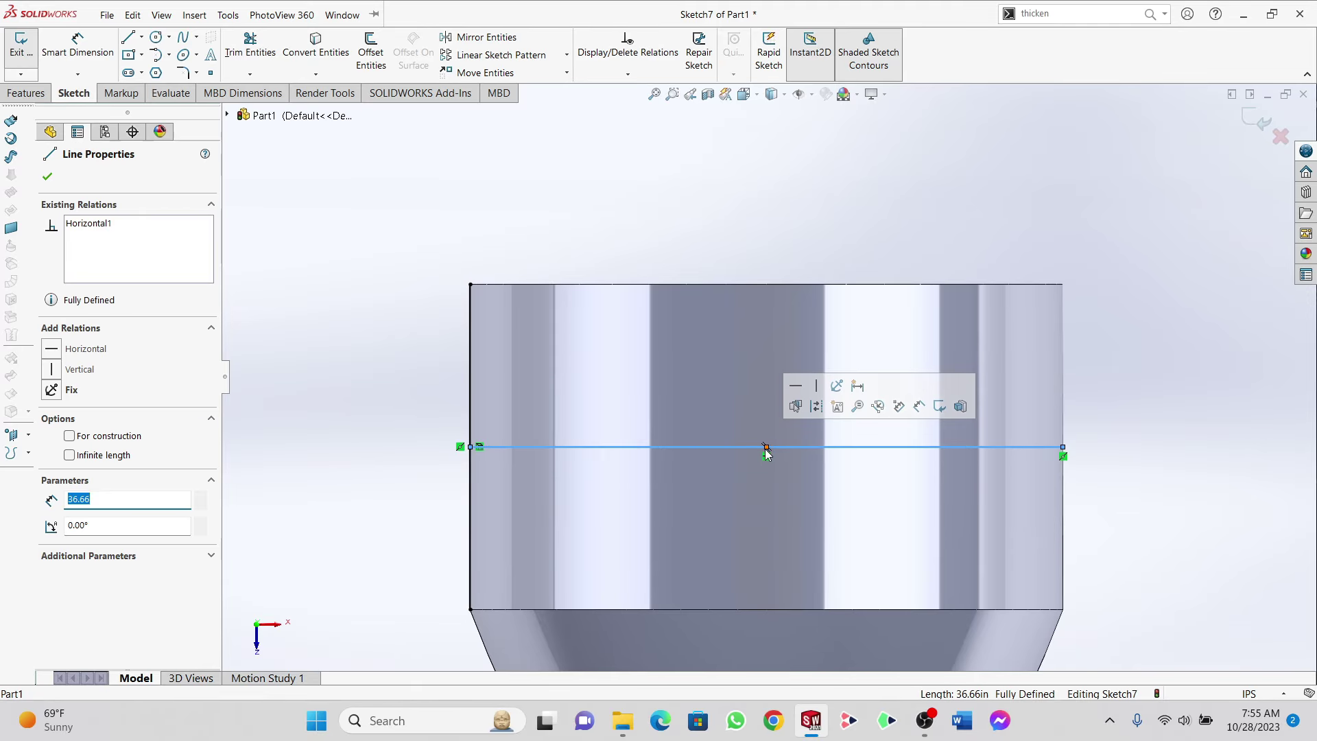
key(l)
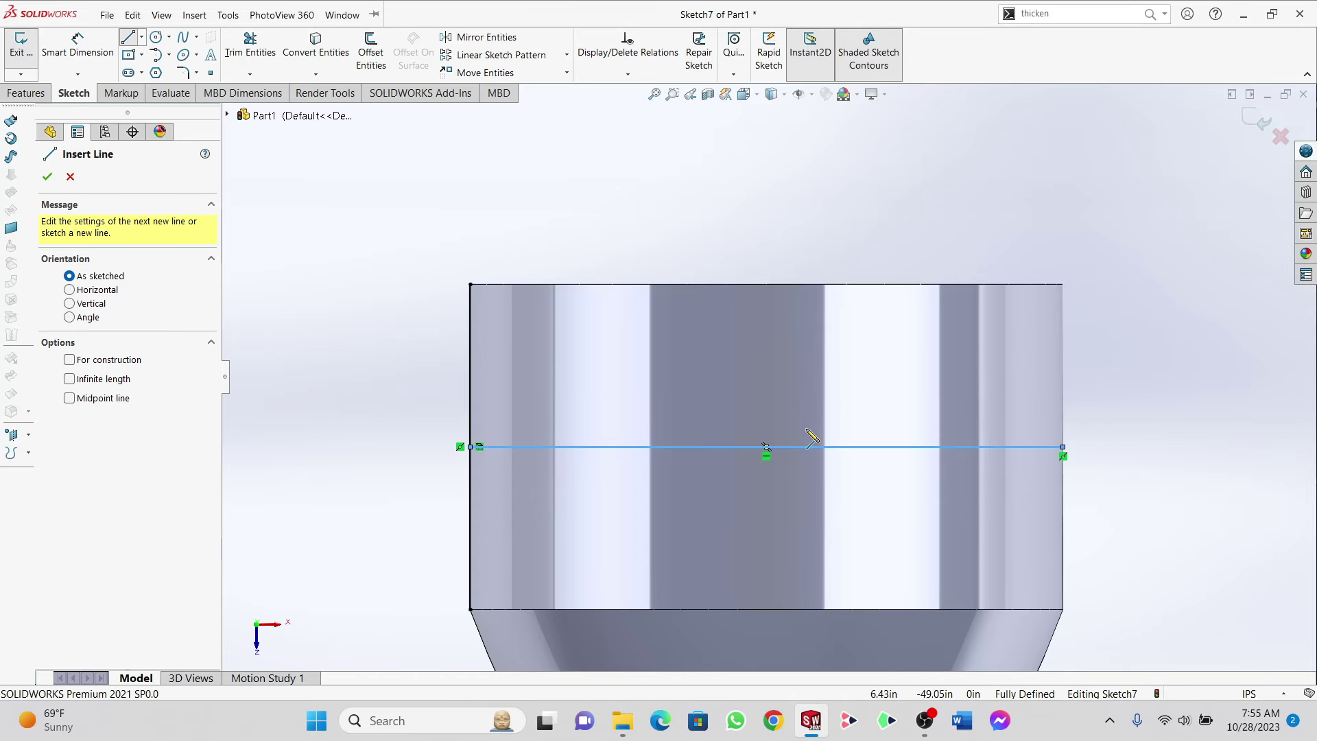
click(767, 448)
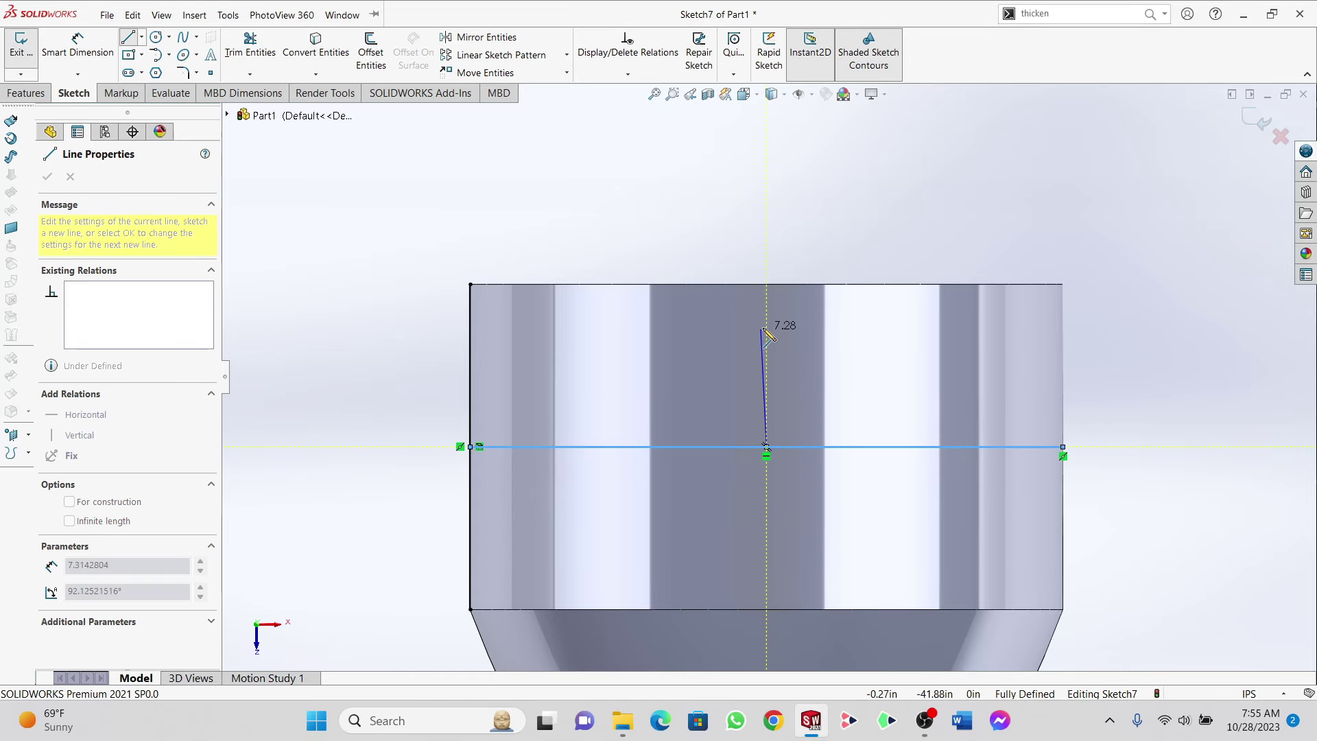
click(766, 345)
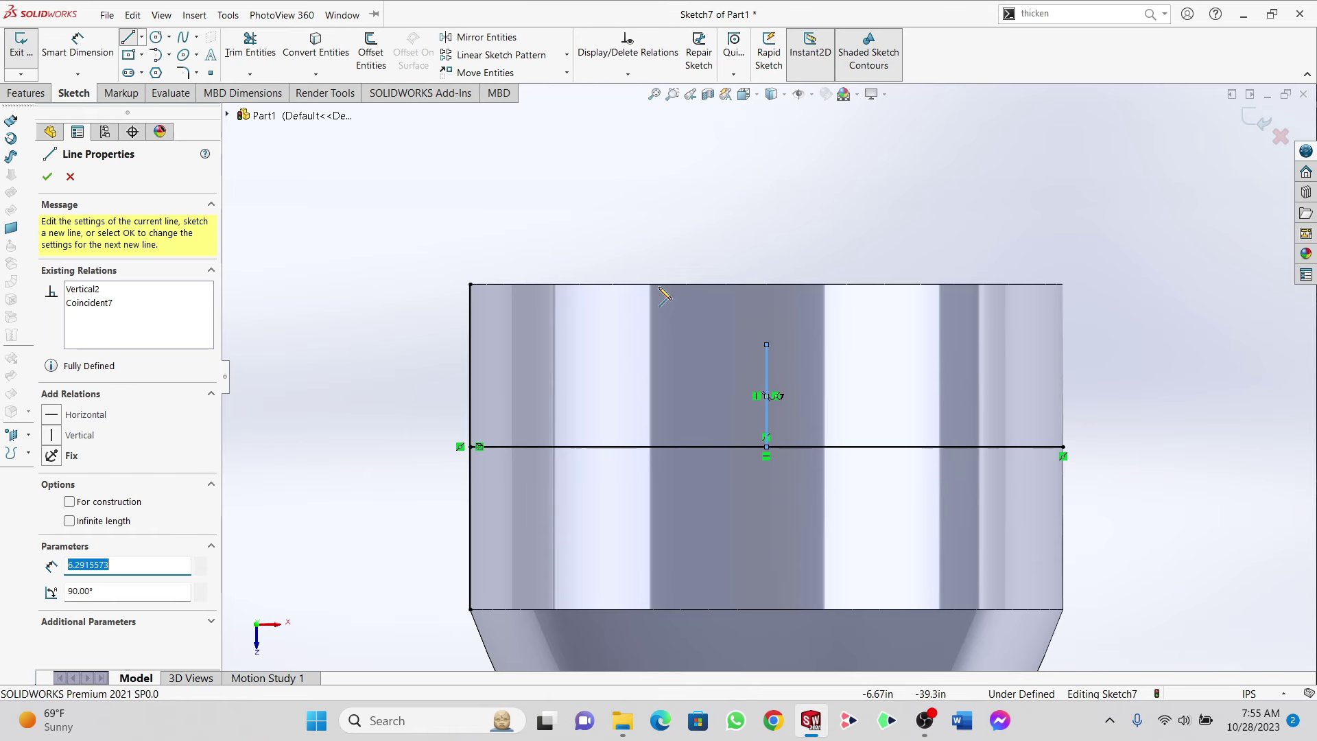
click(87, 57)
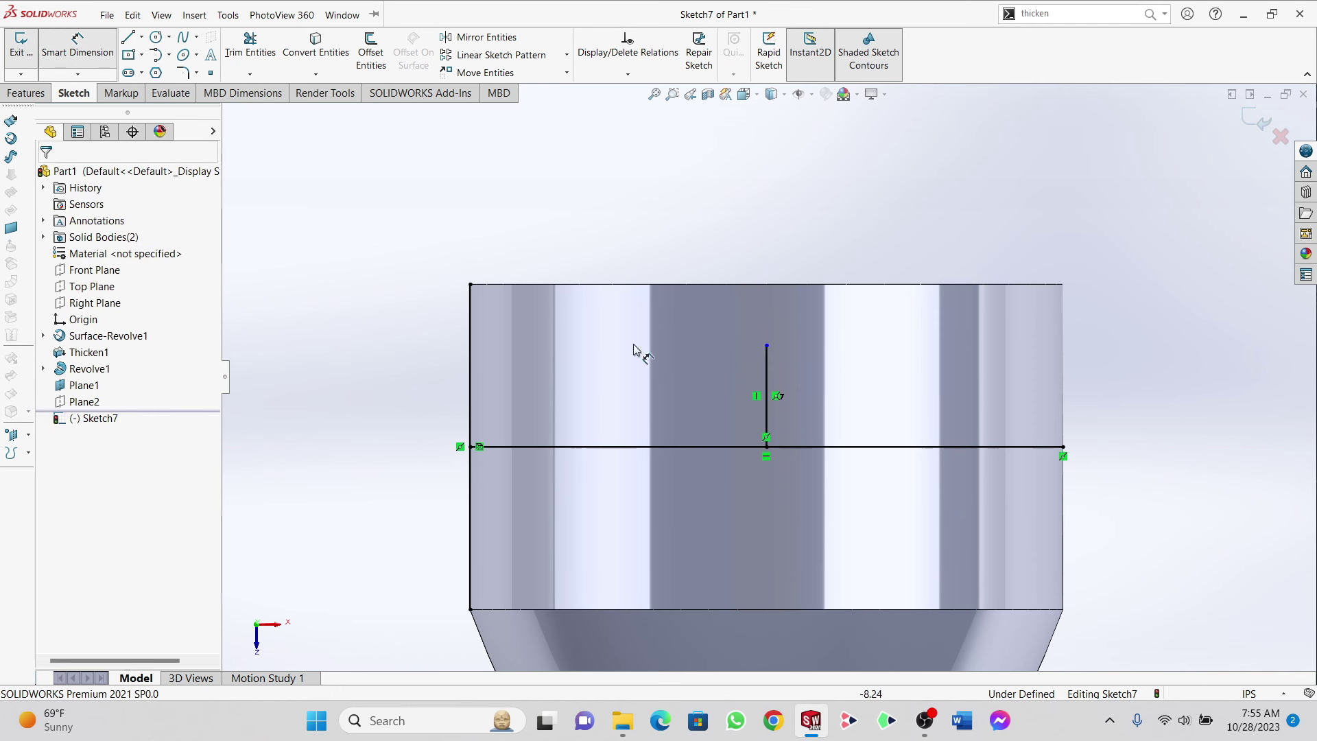
click(767, 379)
click(961, 396)
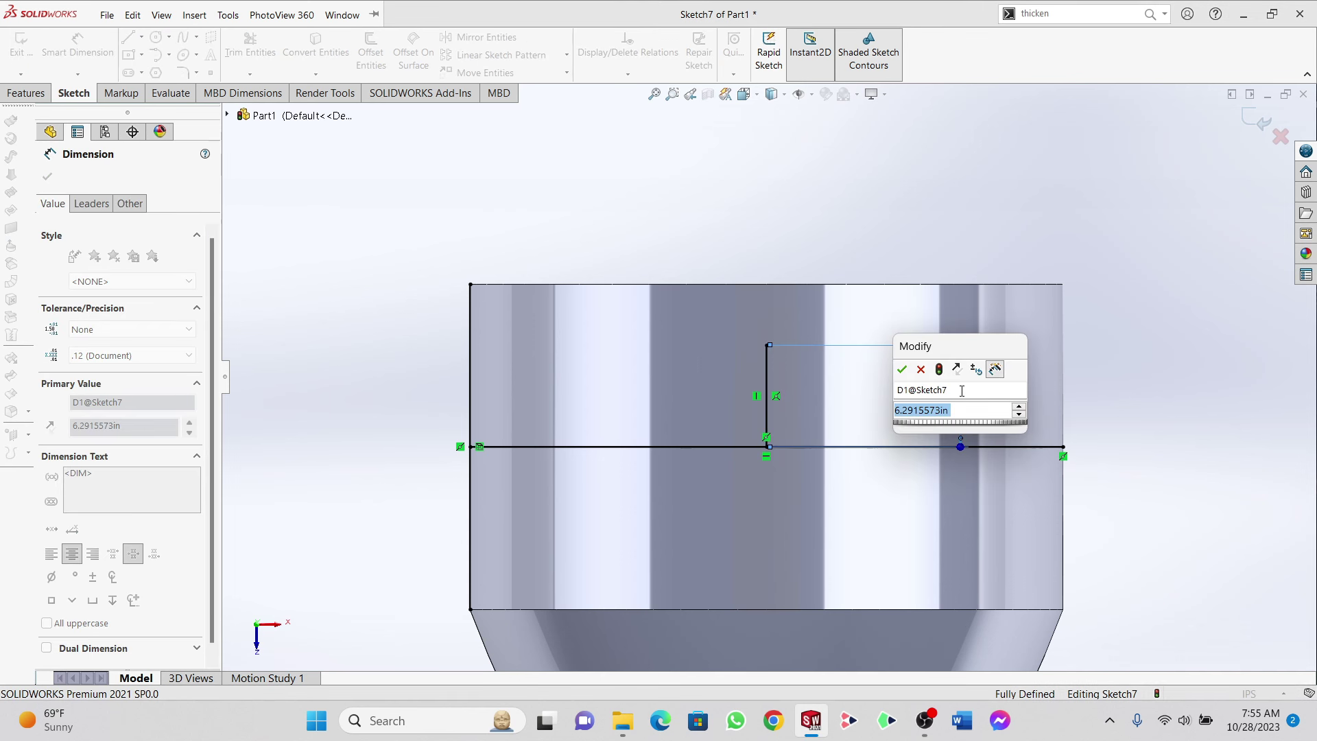
text(5.345)
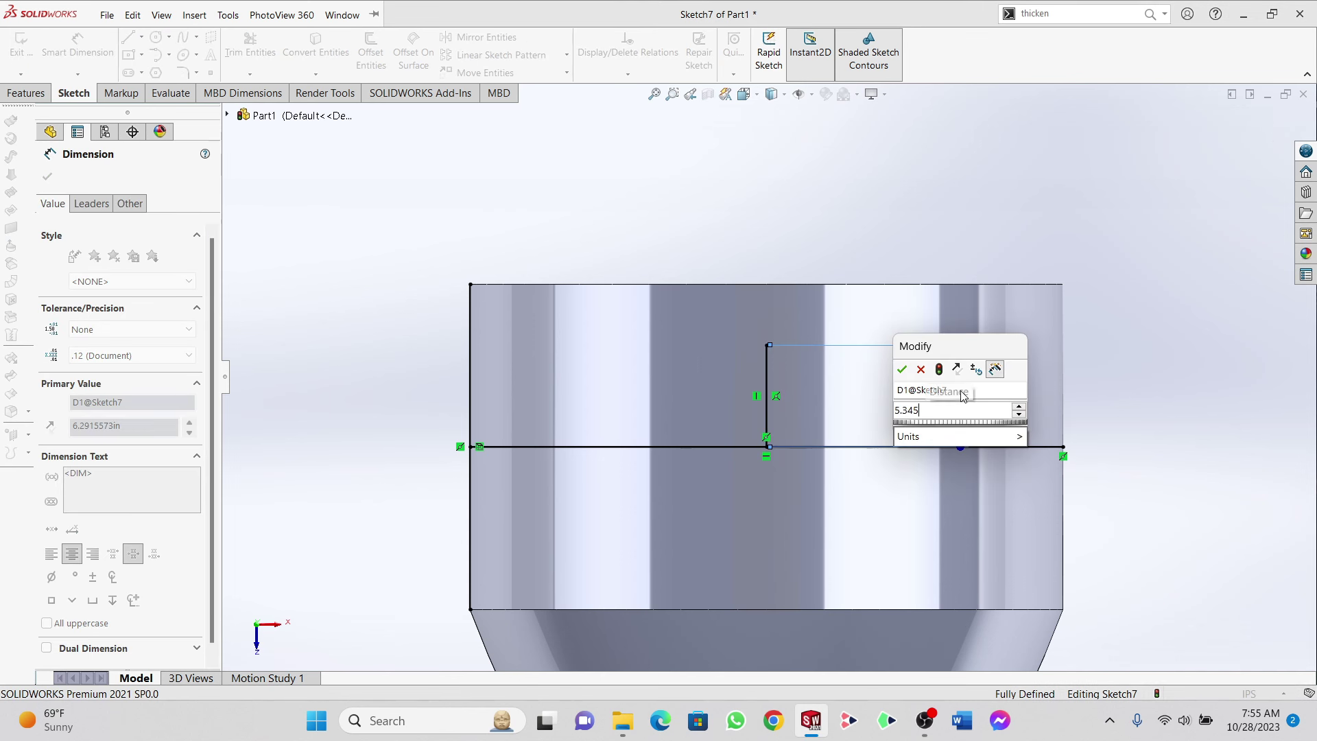
key(Return)
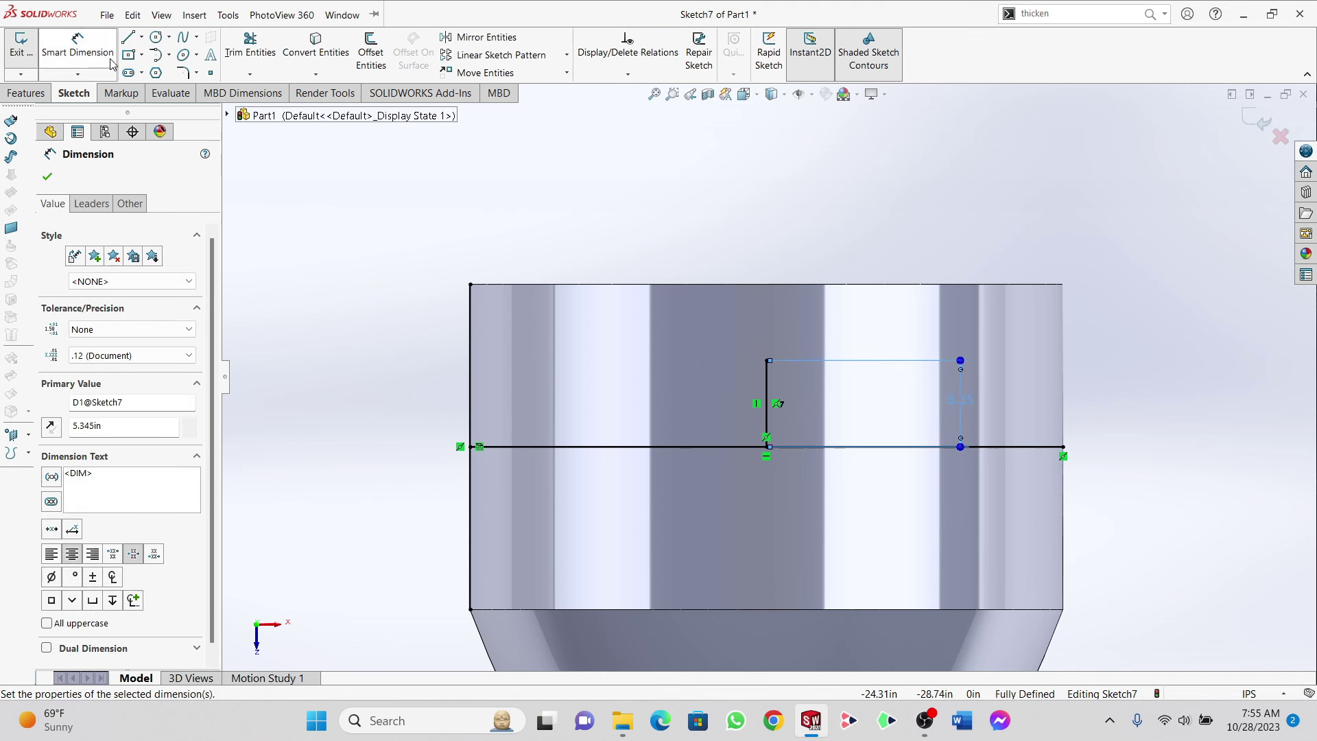
Step: Sketch a vertical line downward from the same midpoint and dimension the two vertical lines' outer endpoints 10.69 in apart
key(l)
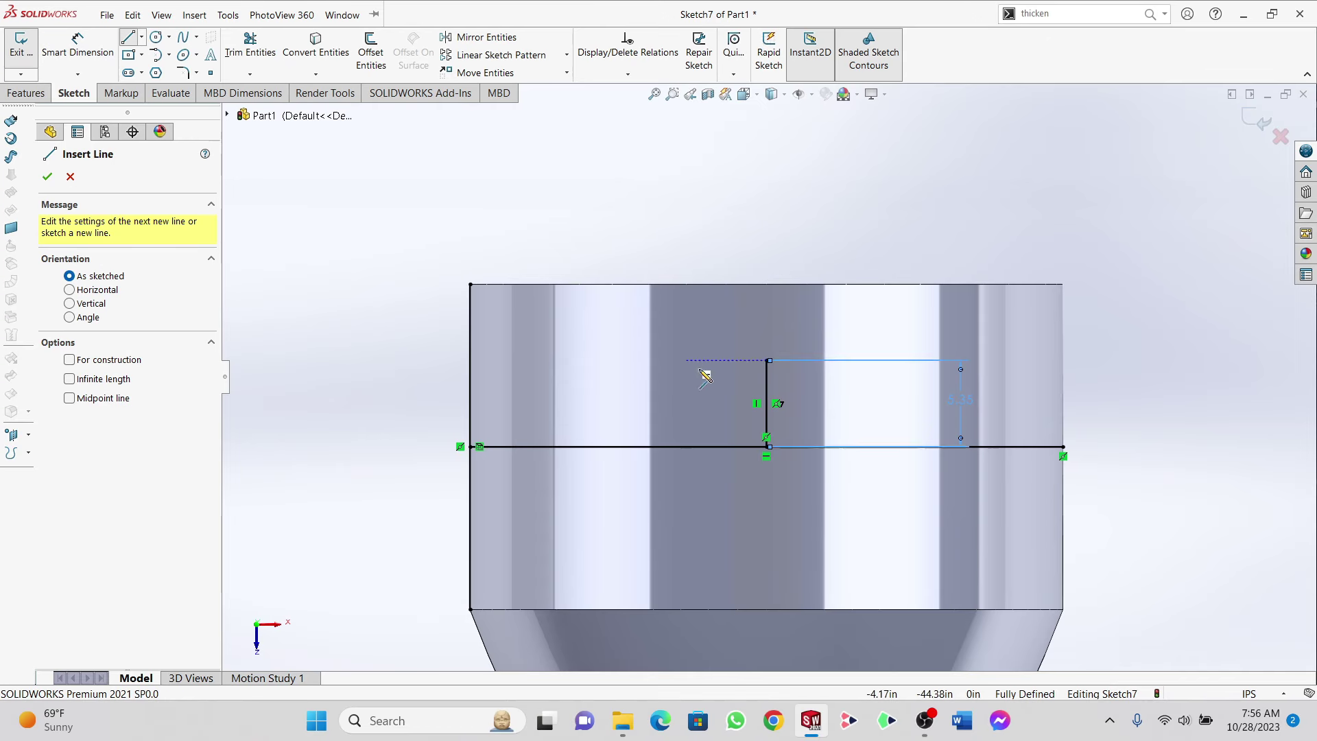
click(767, 447)
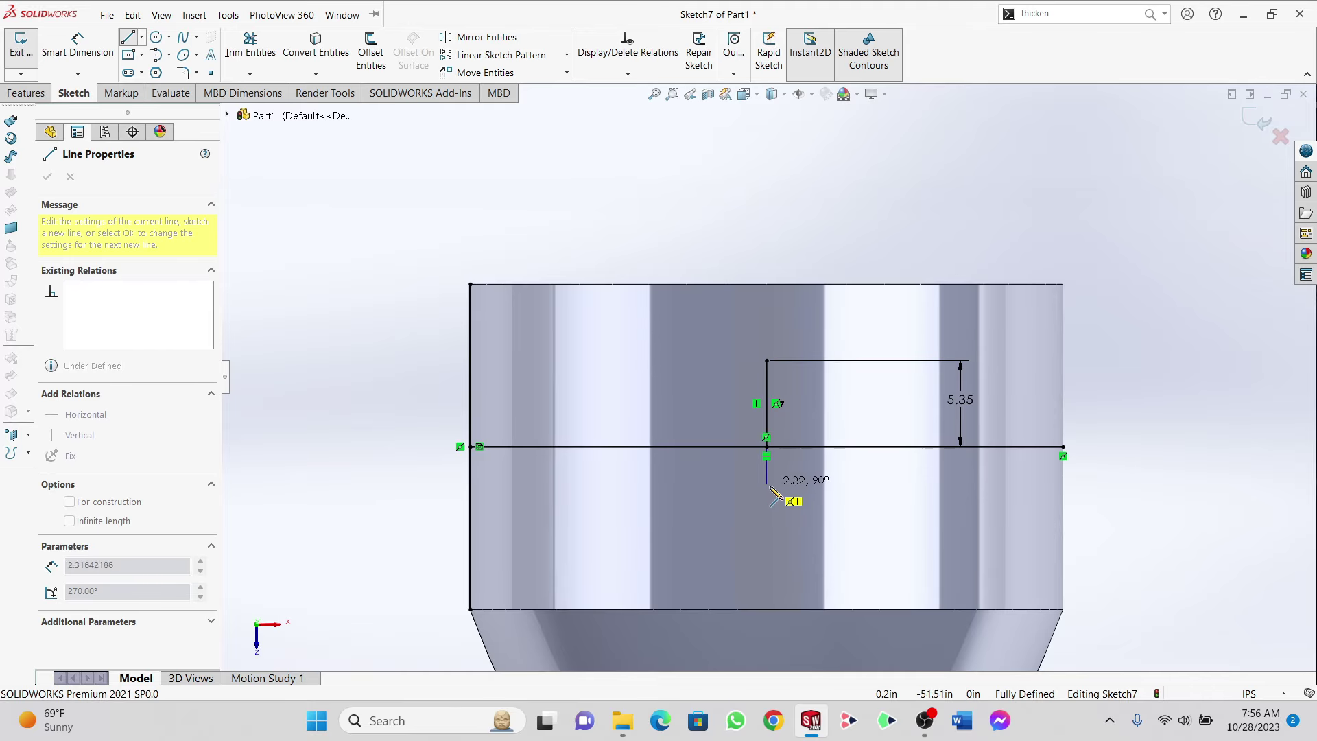
click(767, 531)
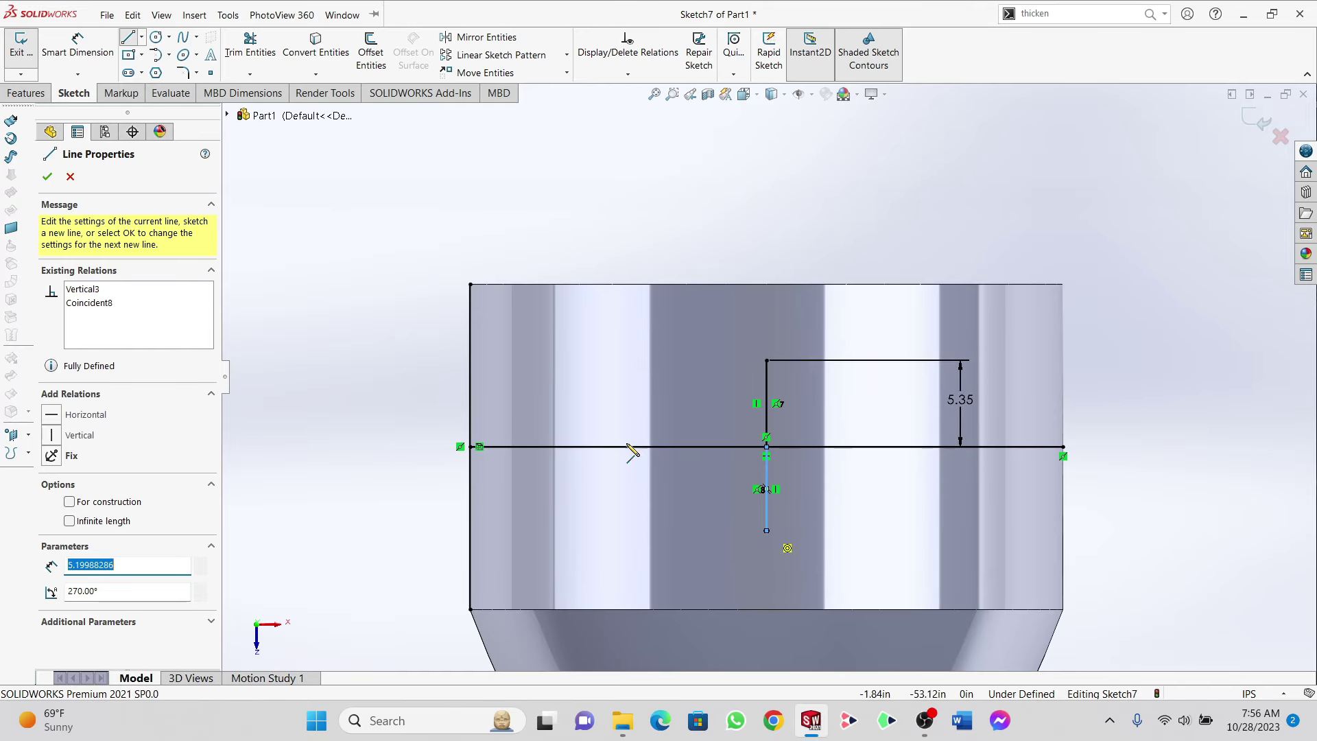
click(85, 33)
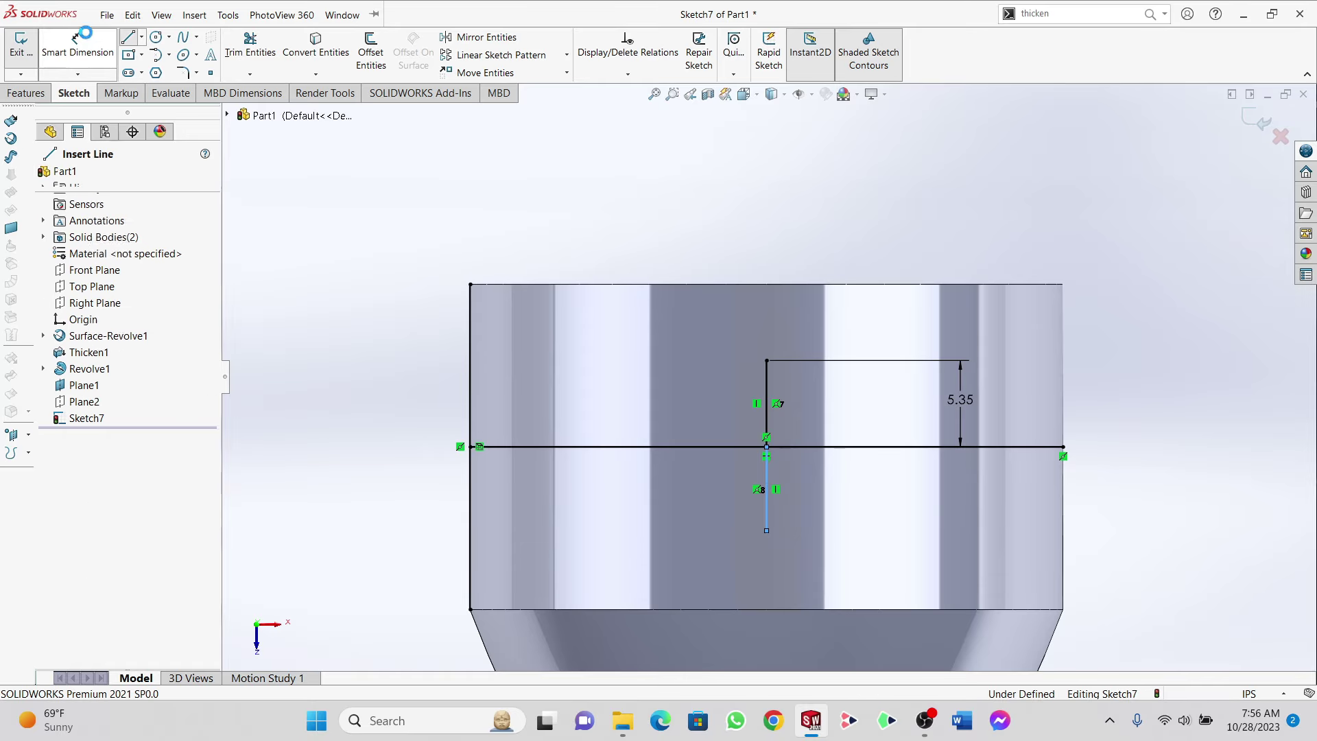
click(767, 362)
click(767, 531)
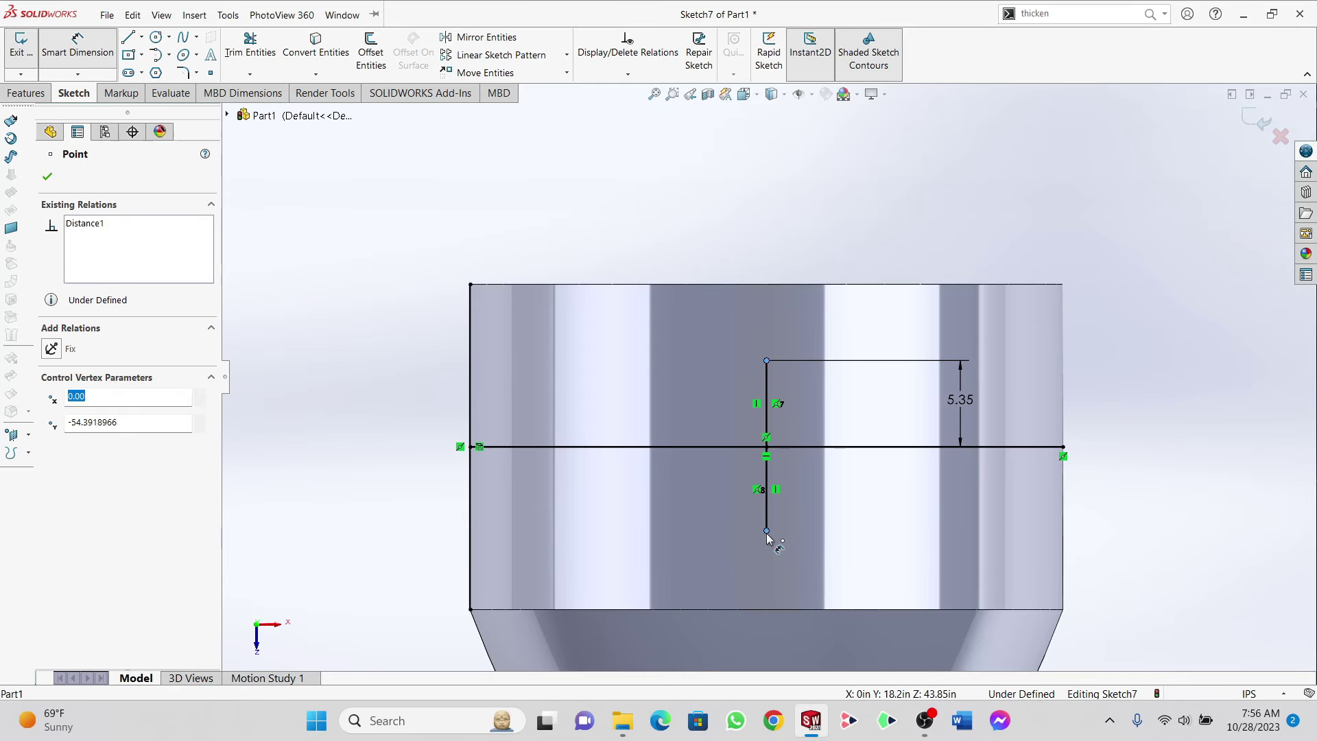
click(1002, 432)
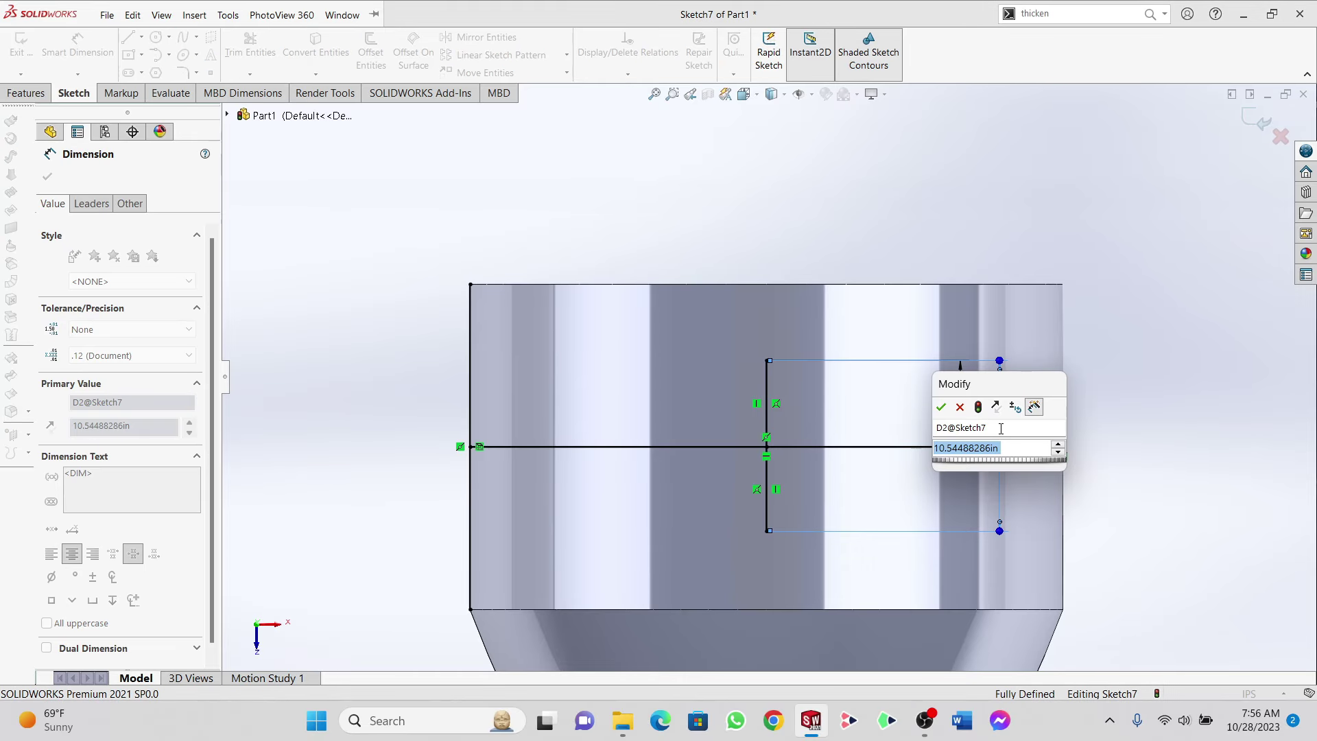
text(10.69)
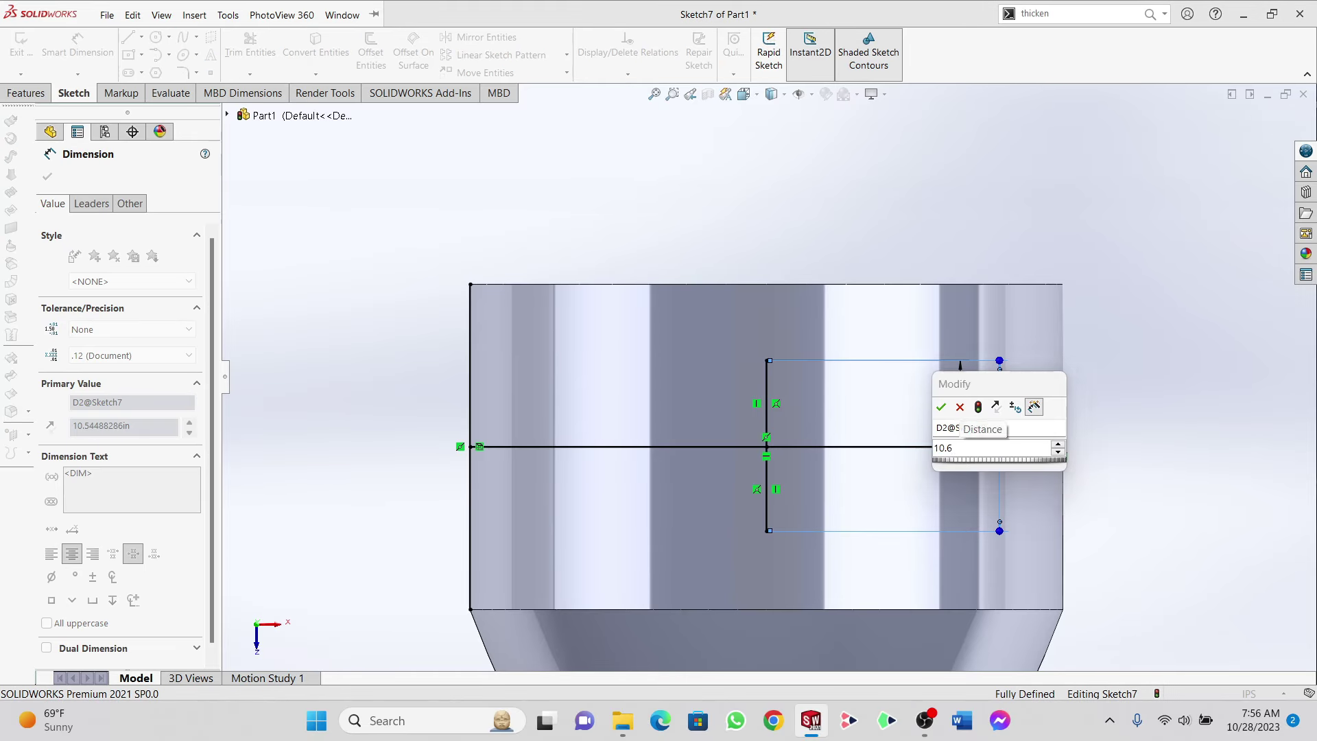
key(Return)
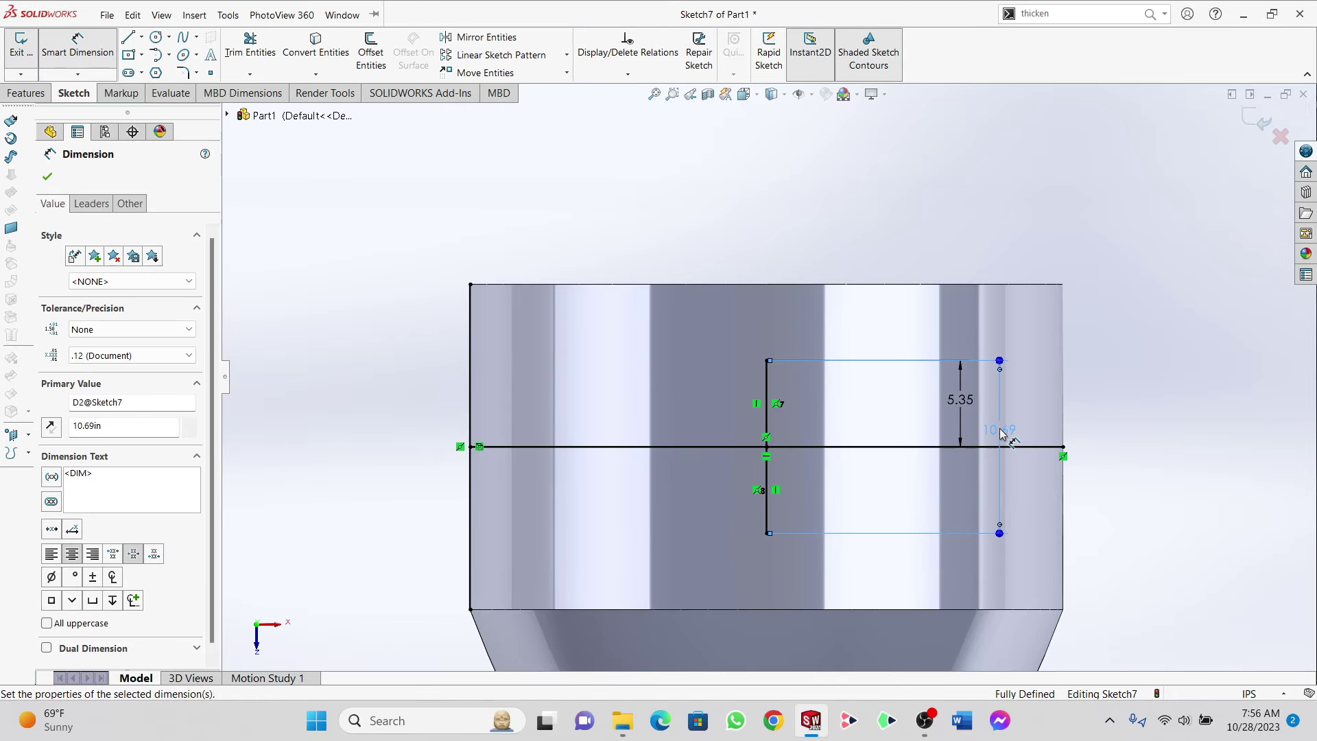
Step: Trim away both halves of the horizontal sketch line with Power trim, leaving the vertical lines
click(250, 48)
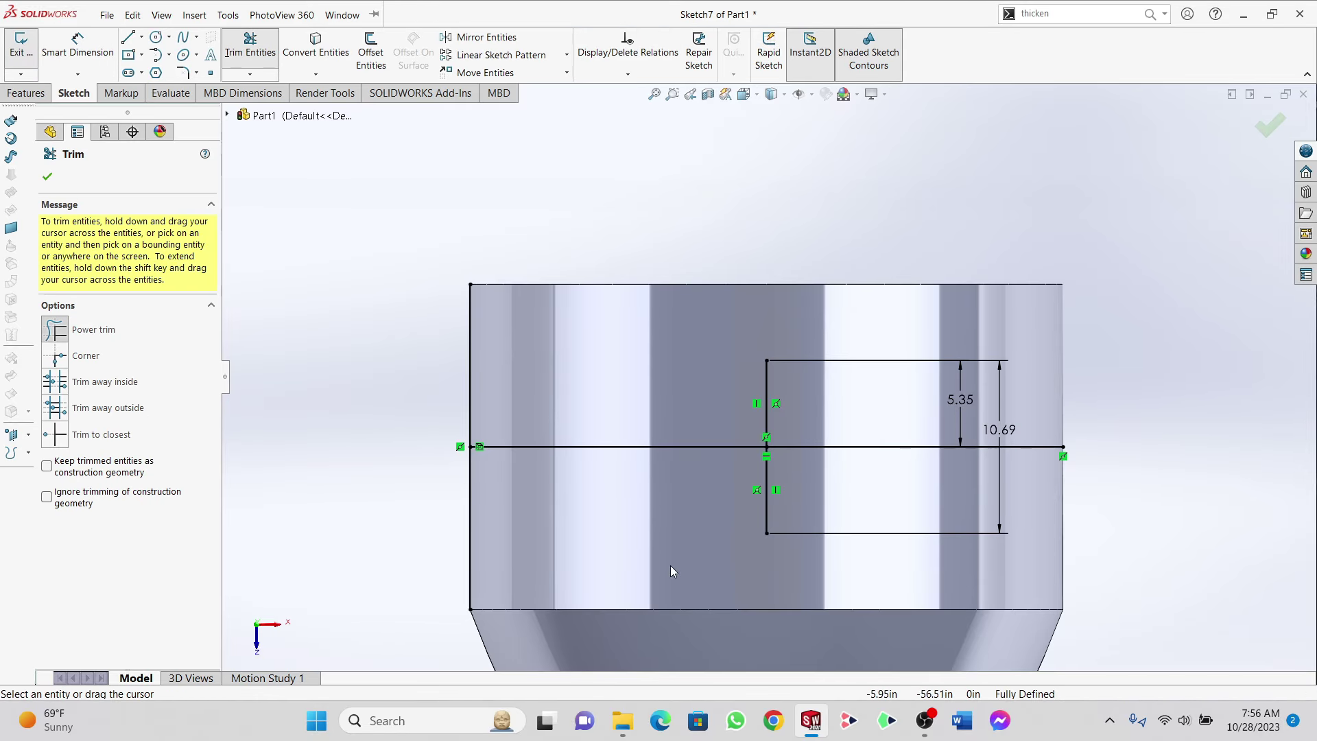
mouse_move(673, 571)
mouse_down()
mouse_move(635, 453)
mouse_move(655, 410)
mouse_move(568, 409)
mouse_up()
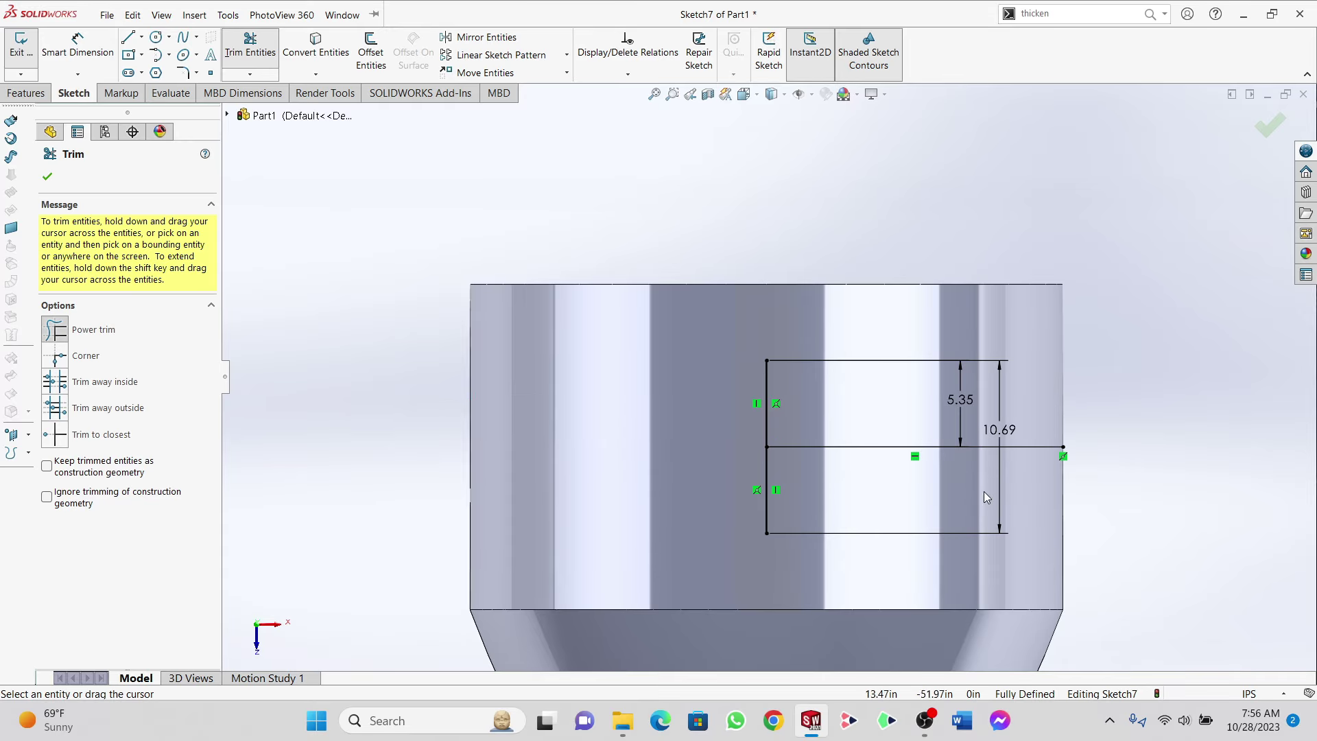
drag(961, 487, 731, 421)
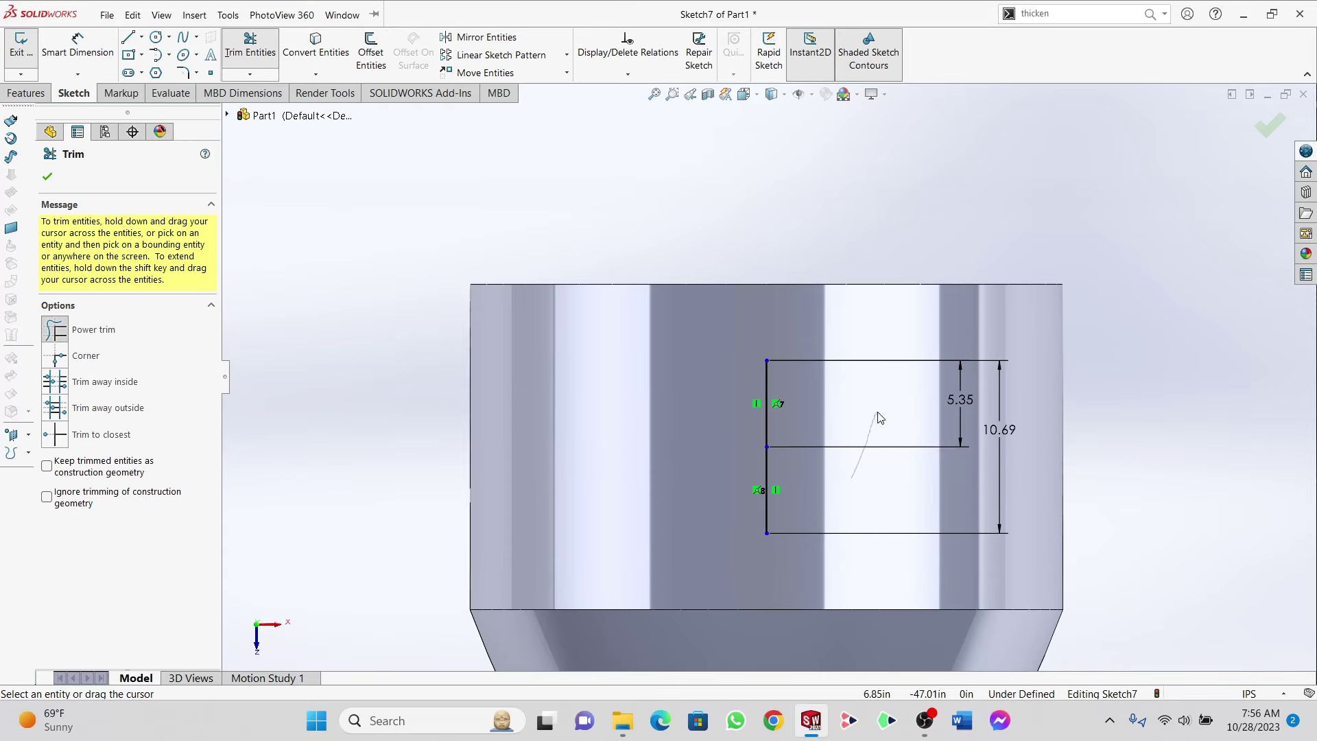
Step: Sketch angled lines extending left from the upper vertical endpoint, about 5.3 in at 135°, and from the lower endpoint, about 5.57 in
click(128, 37)
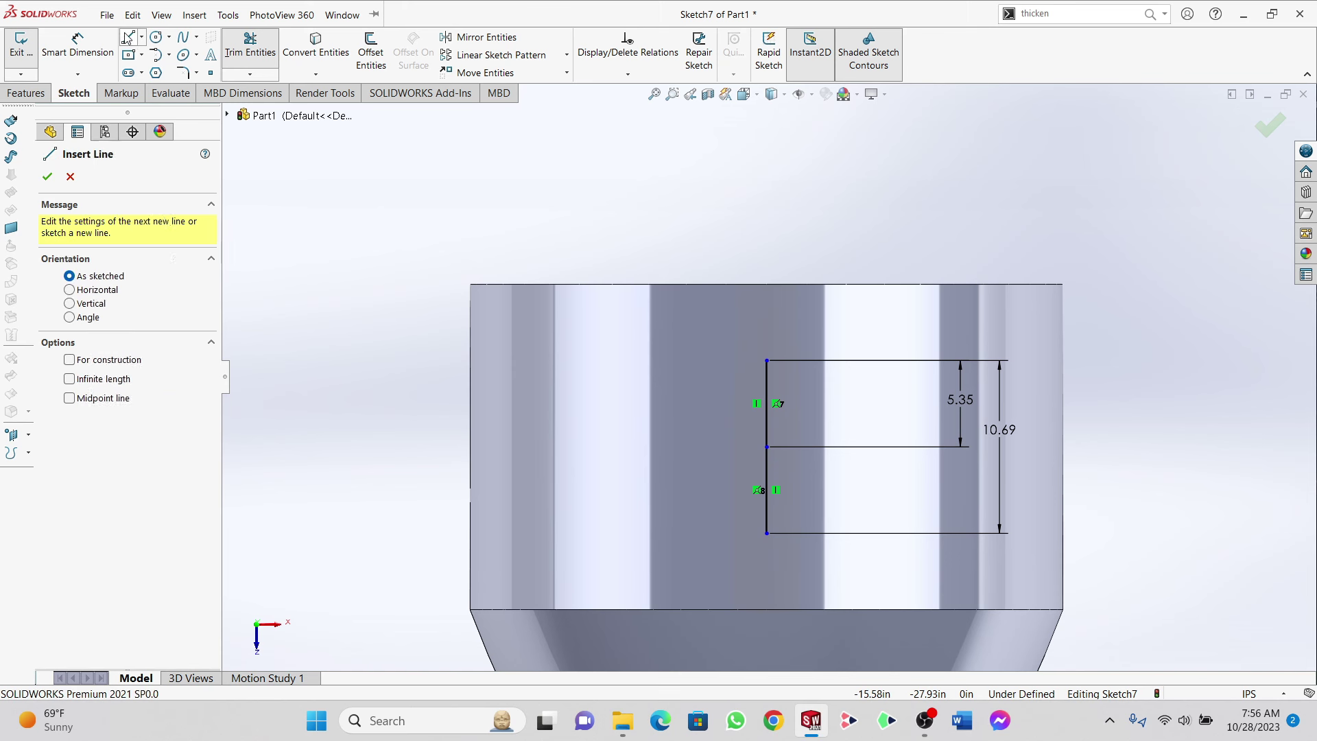
scroll(782, 367, down, 2)
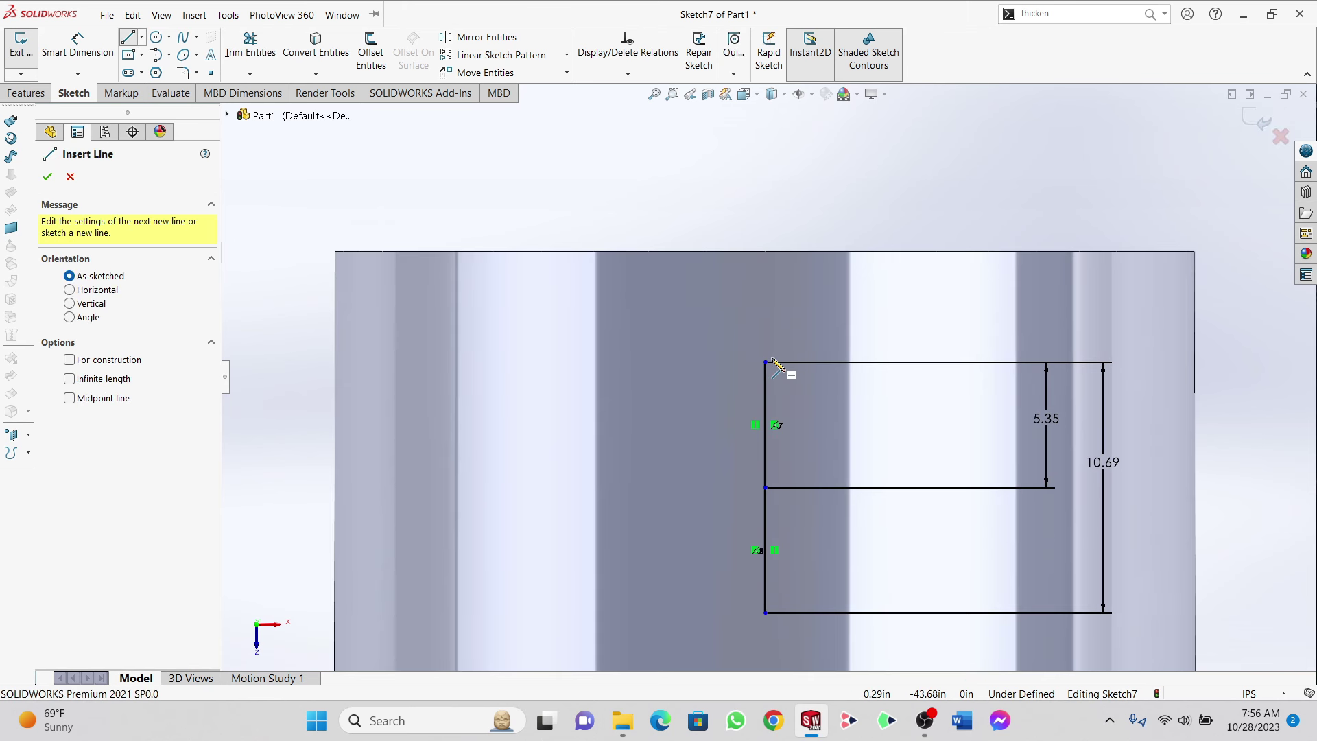
scroll(778, 499, up, 2)
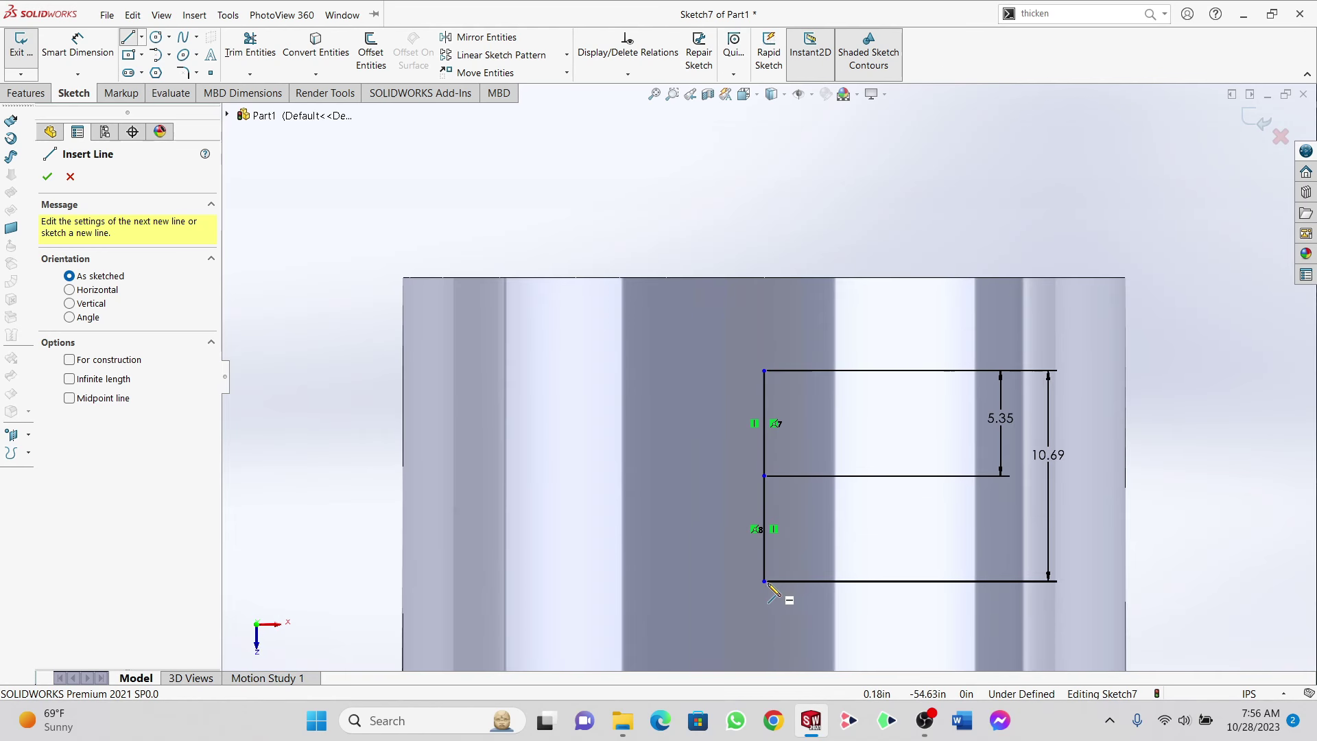
scroll(758, 364, down, 2)
scroll(799, 405, up, 3)
scroll(799, 411, down, 2)
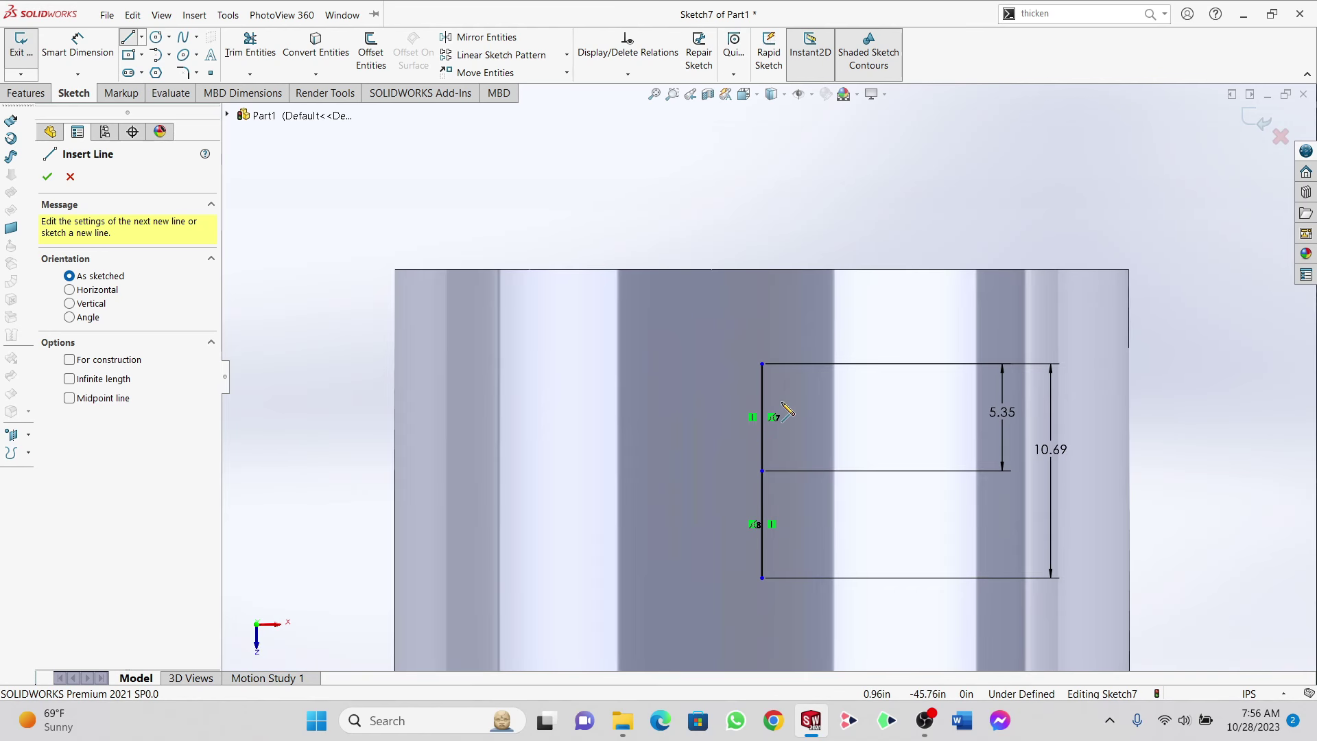
drag(761, 364, 686, 288)
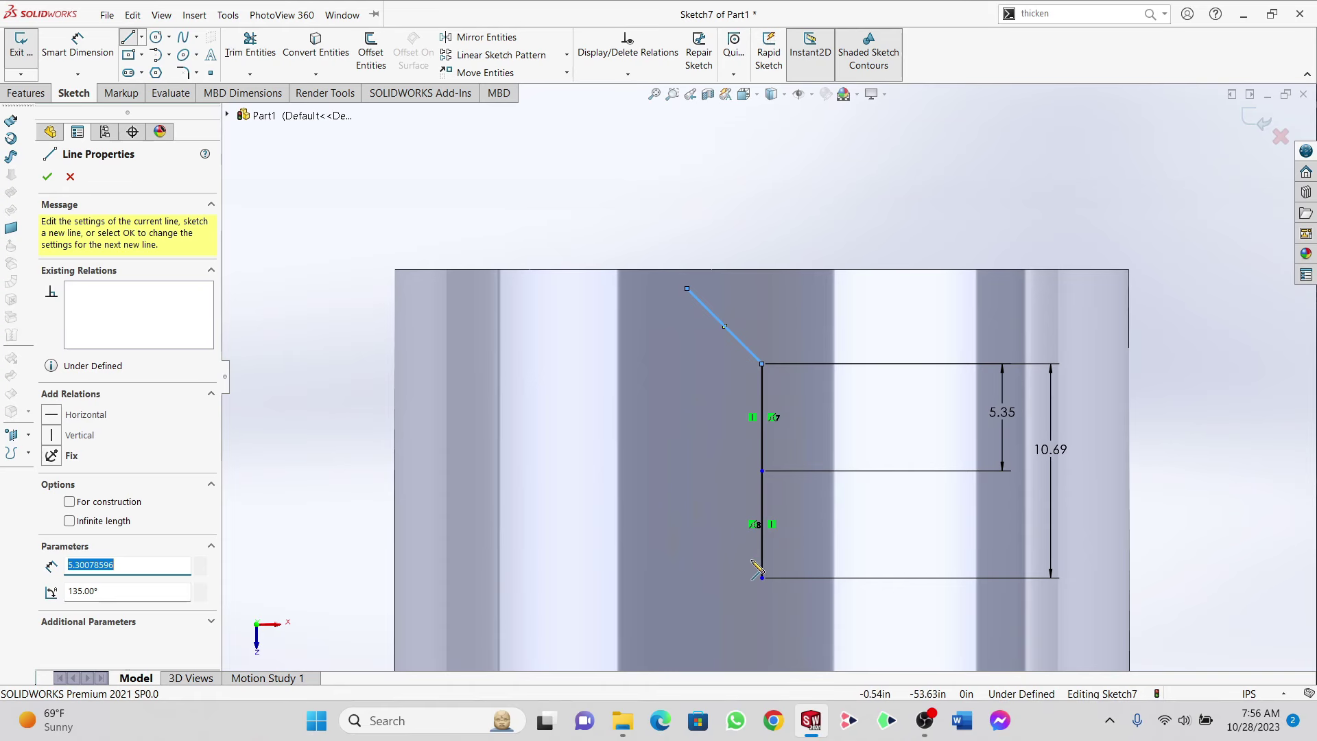
mouse_move(762, 578)
mouse_down()
mouse_move(700, 617)
mouse_move(660, 623)
mouse_up()
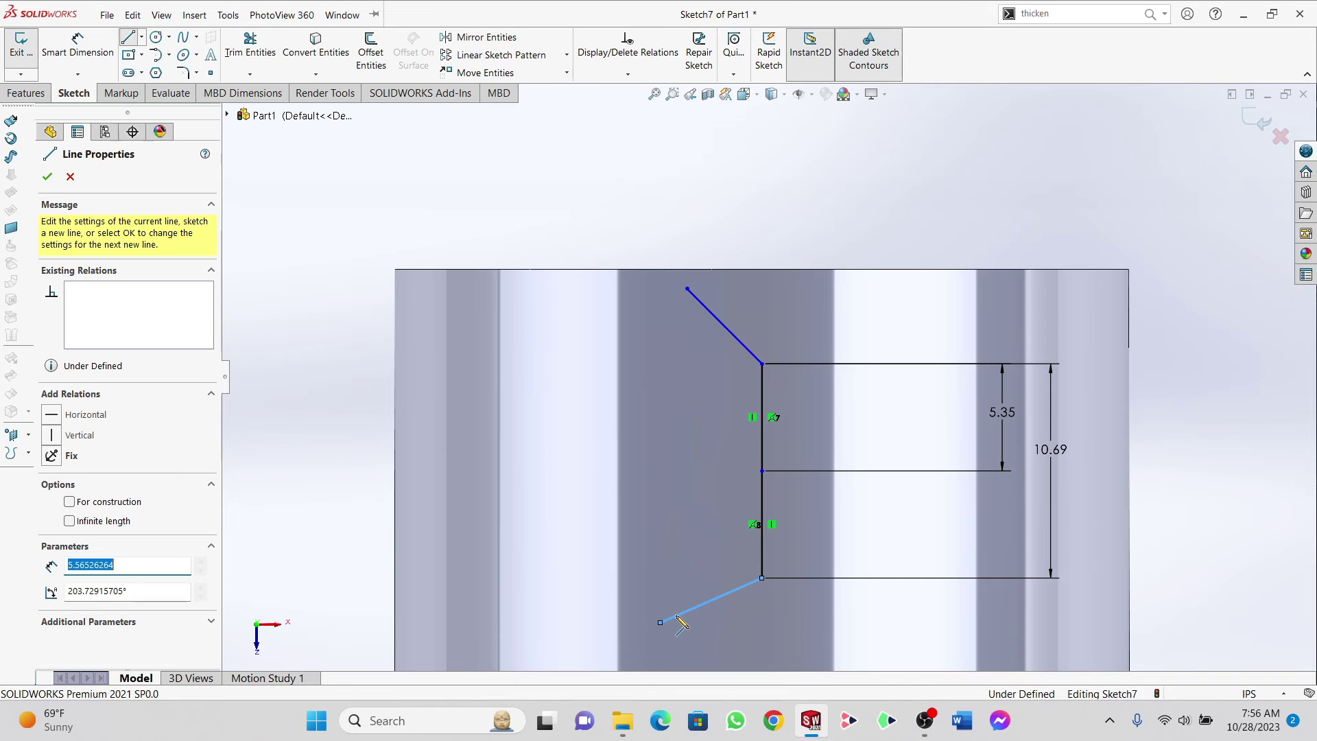
click(48, 177)
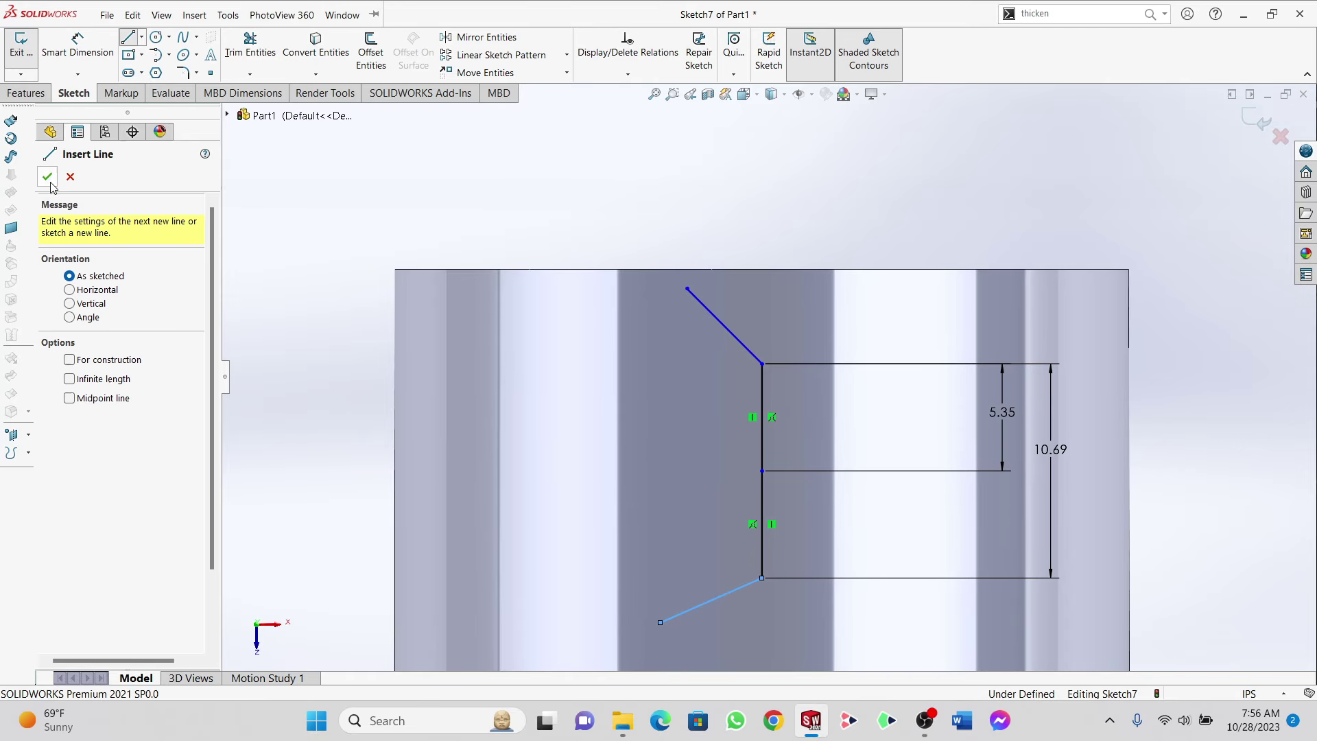
Step: Trim away both vertical line segments between the two angled lines using Power trim
click(251, 48)
drag(713, 413, 846, 414)
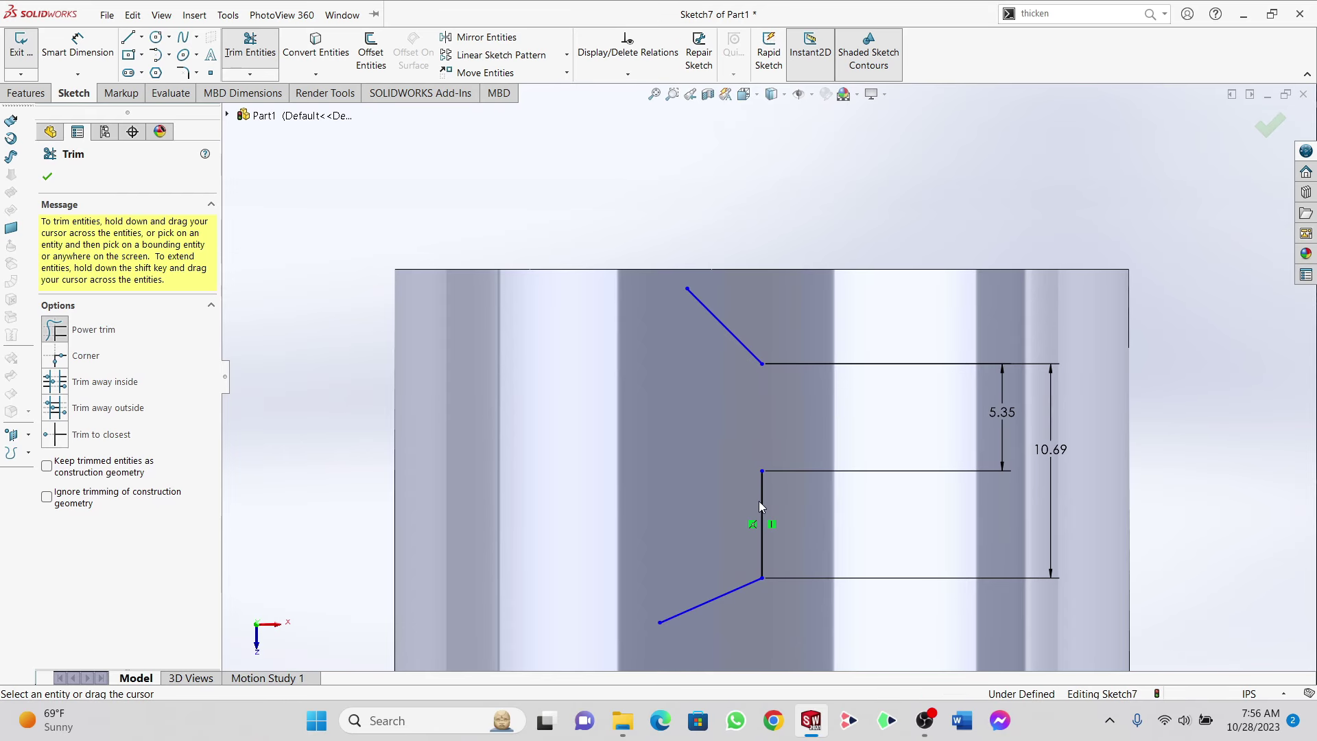
drag(758, 502, 843, 512)
Step: Sketch a spline joining the right endpoints of the two angled lines and bow it outward to the right
scroll(706, 469, up, 3)
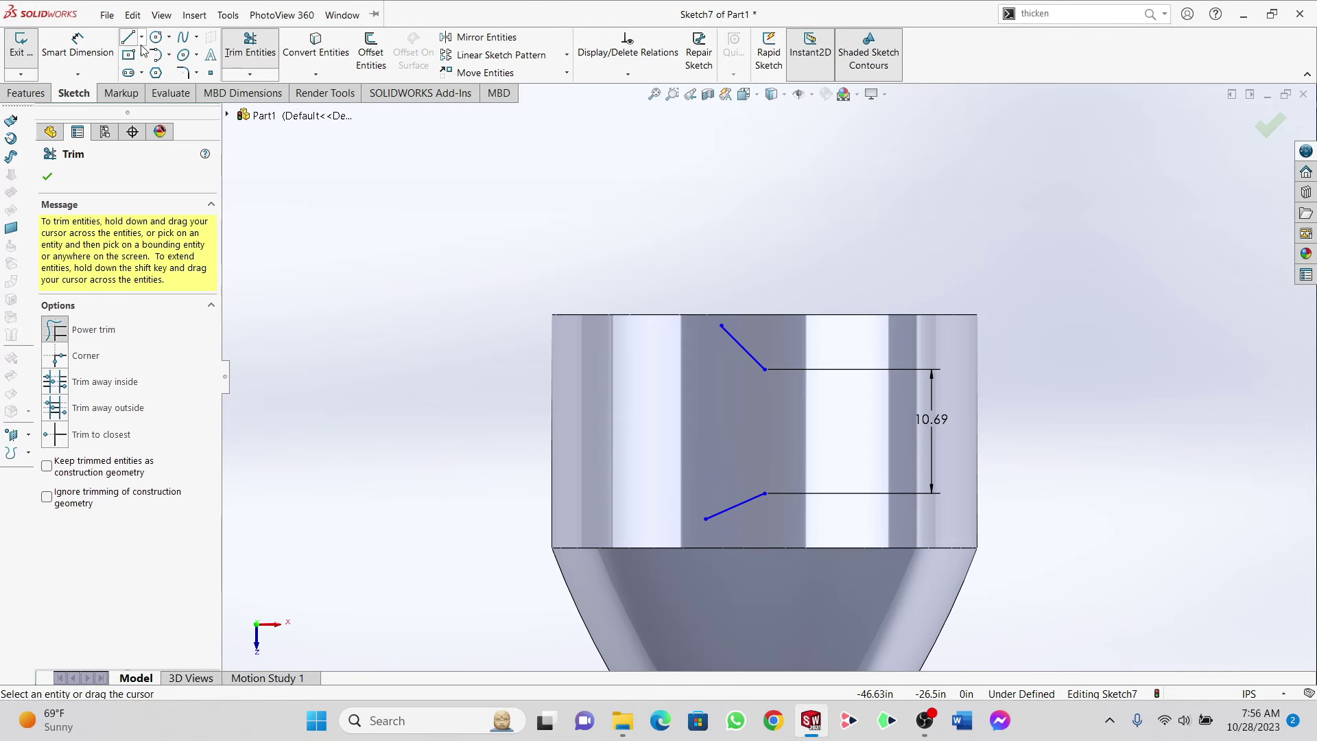
click(183, 40)
scroll(817, 315, down, 4)
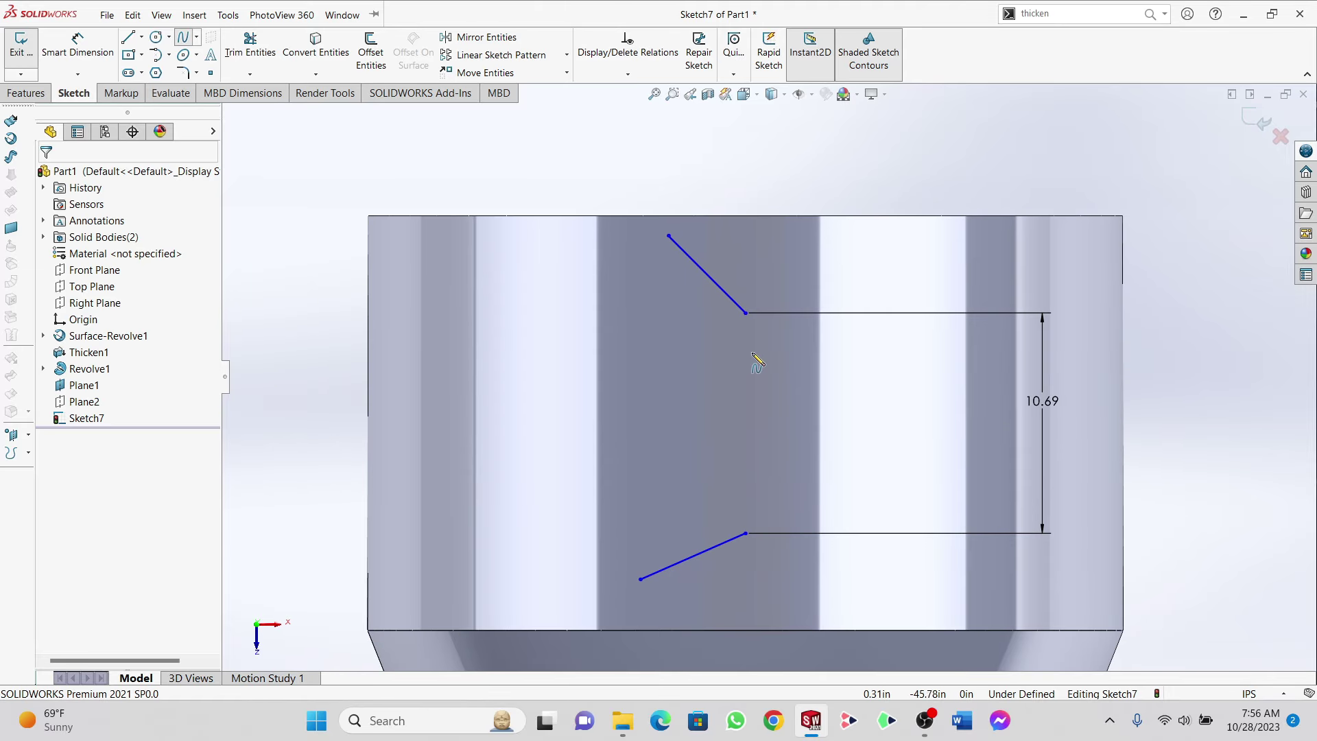
click(746, 314)
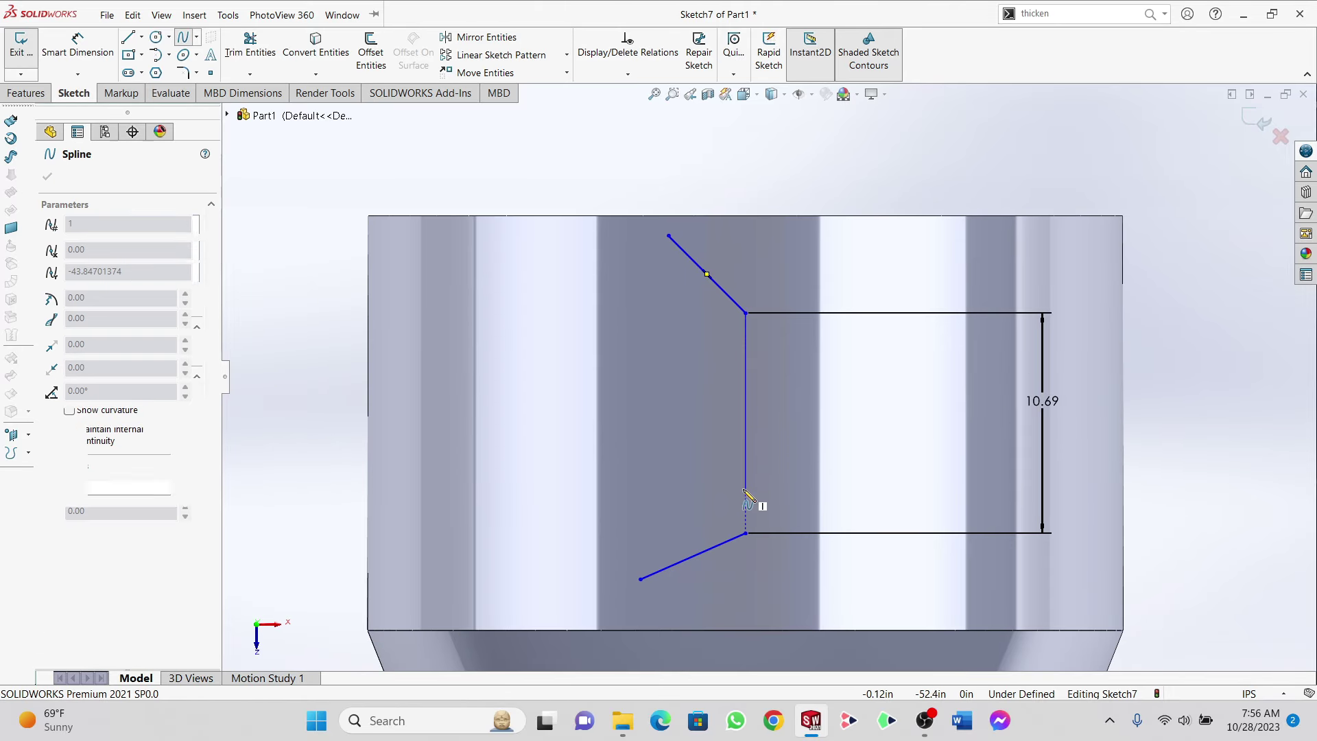
click(747, 534)
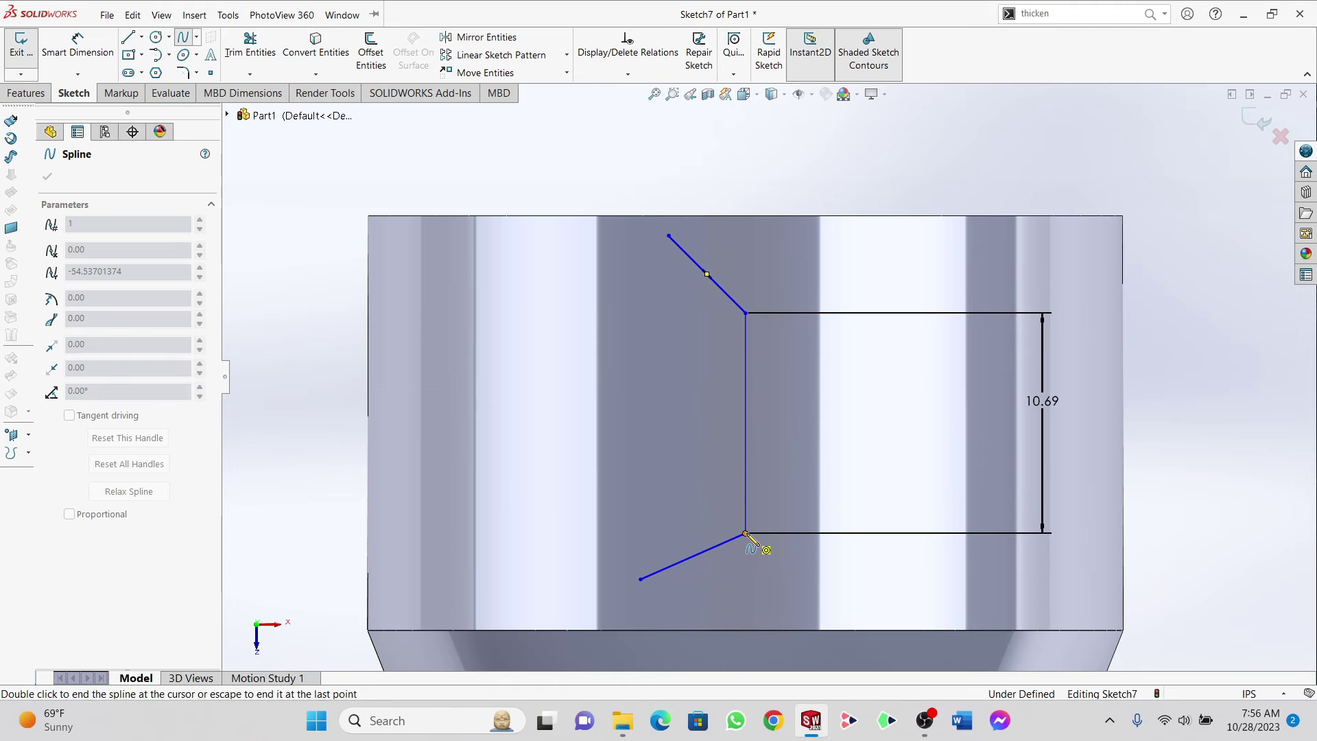
double_click(747, 535)
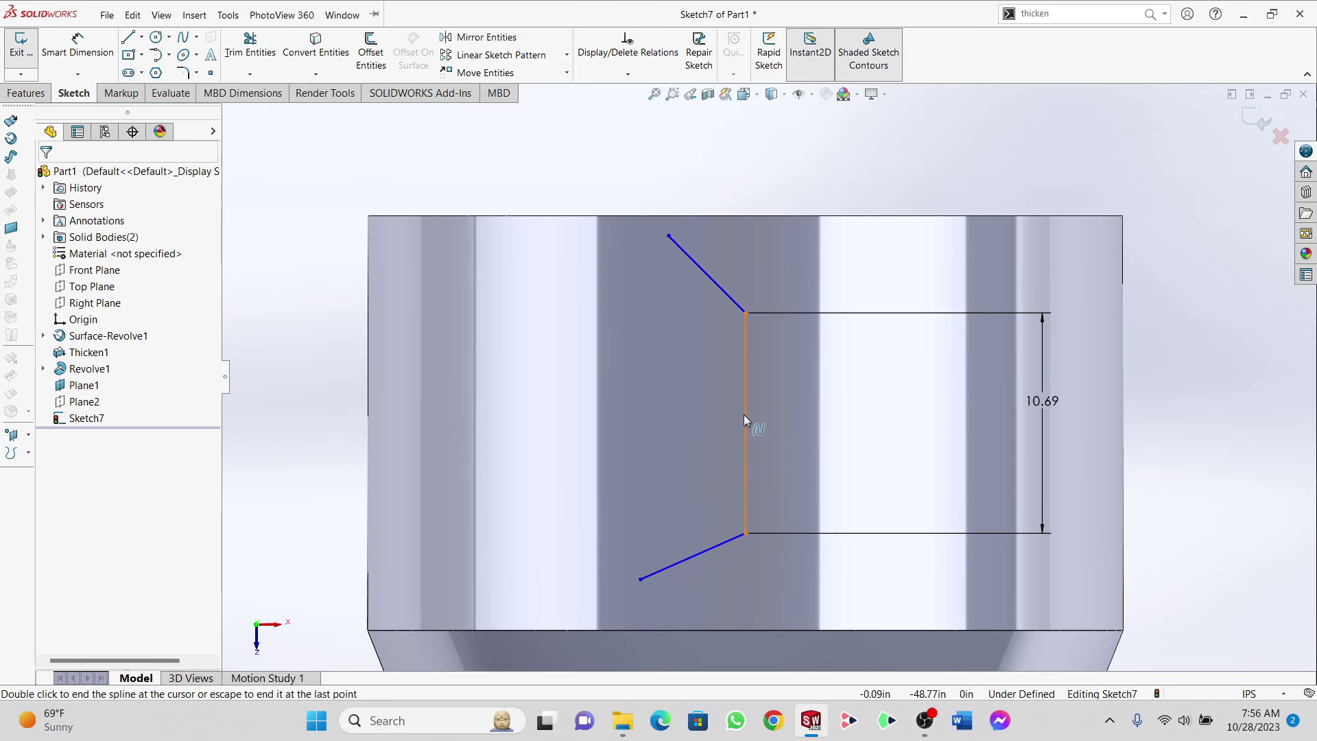
click(744, 415)
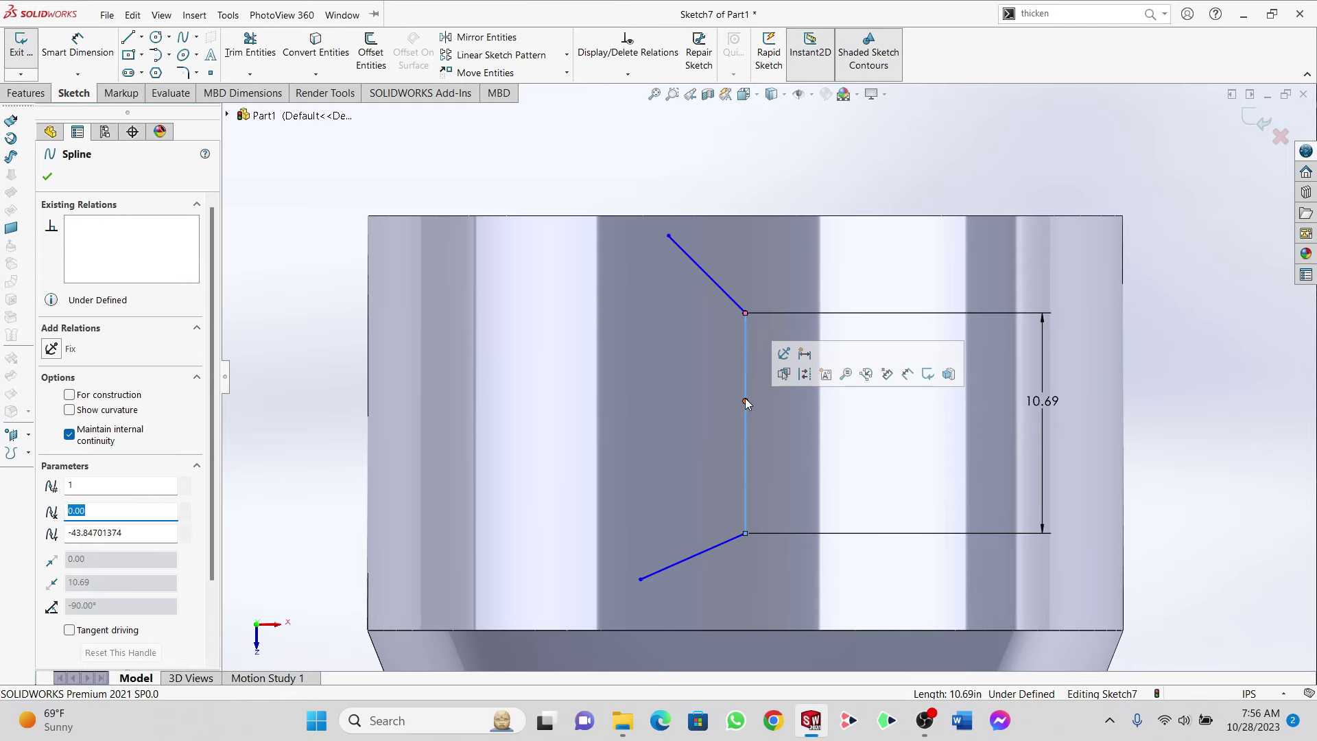
drag(747, 400, 788, 405)
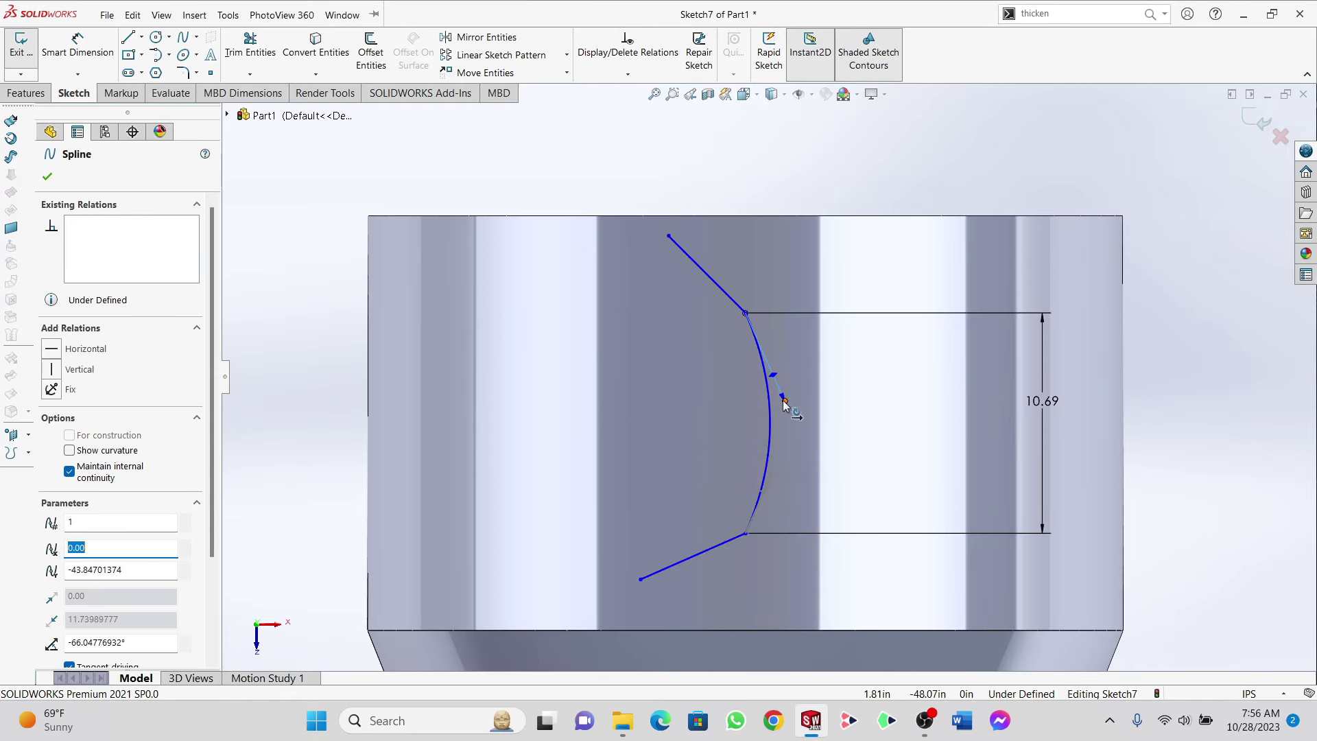
Step: Sketch a second spline between the first spline's endpoints and bow it farther right, with its start tangent at about -51.6°
click(183, 37)
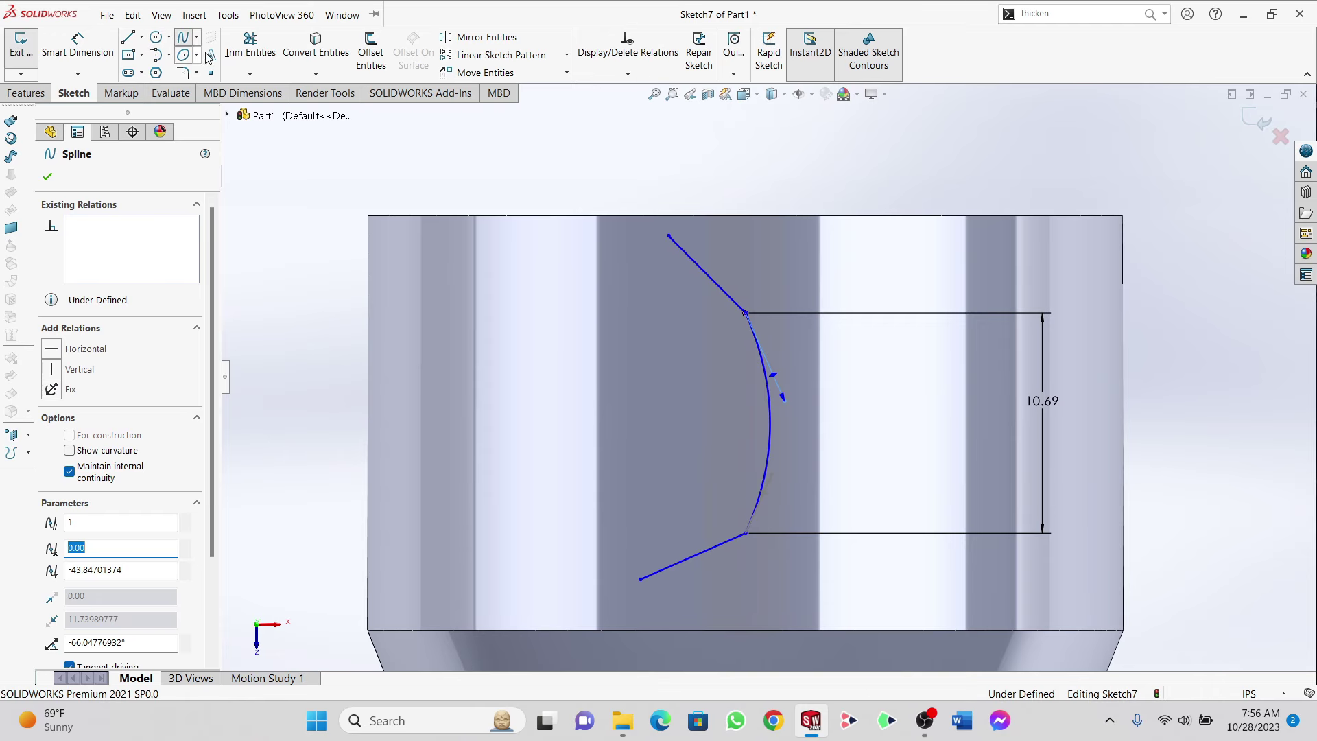
click(746, 313)
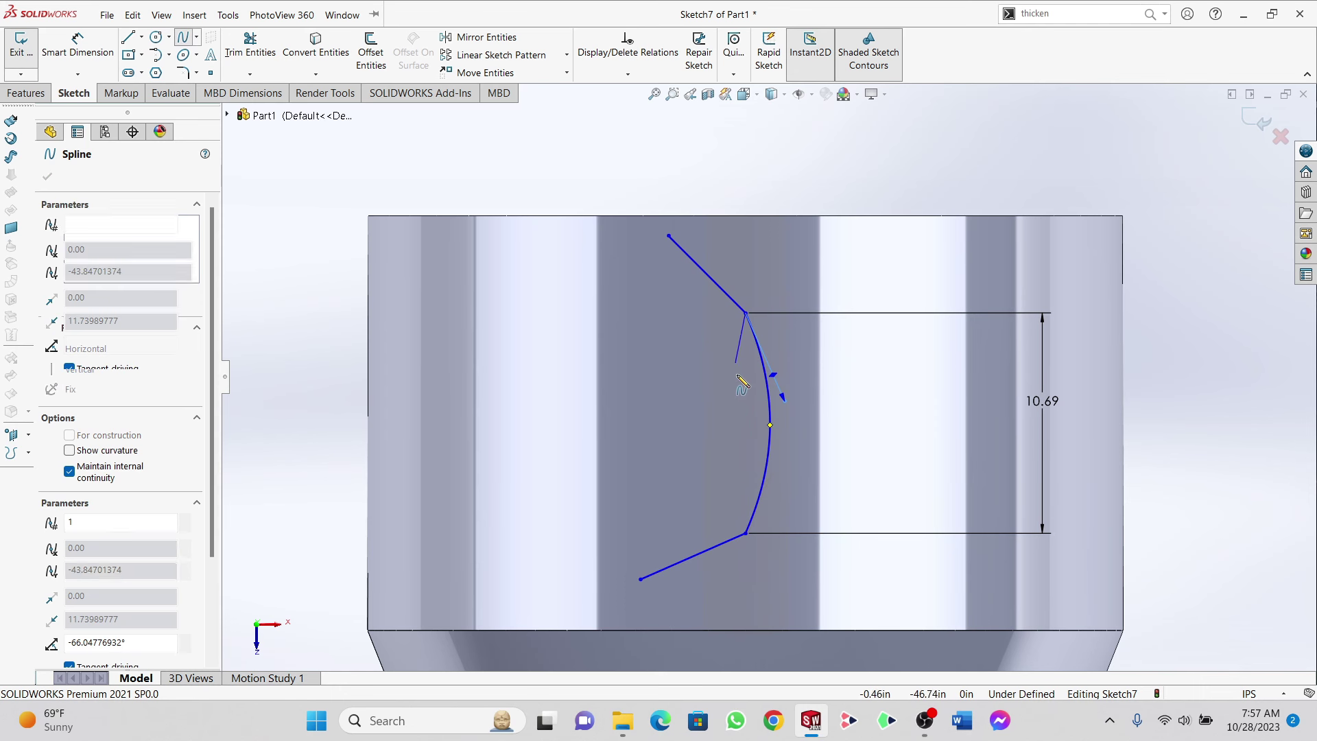
click(748, 535)
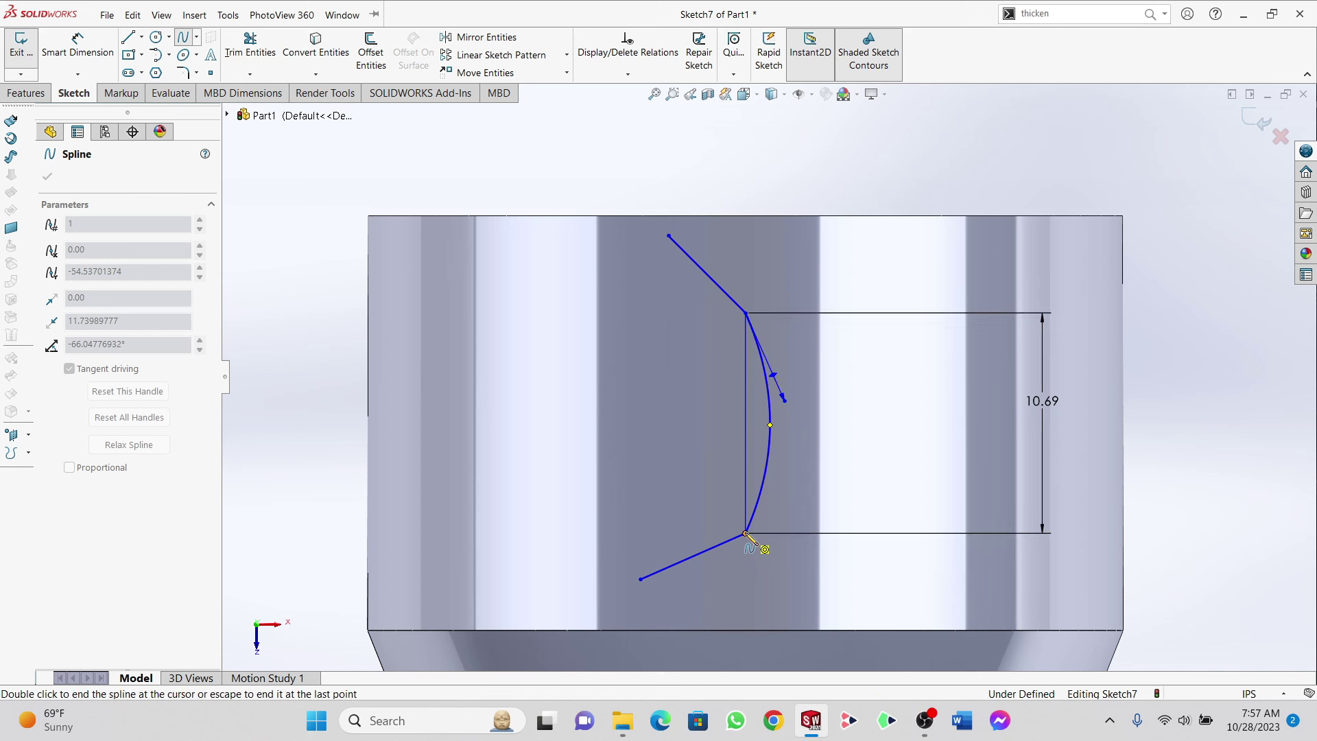
key(Escape)
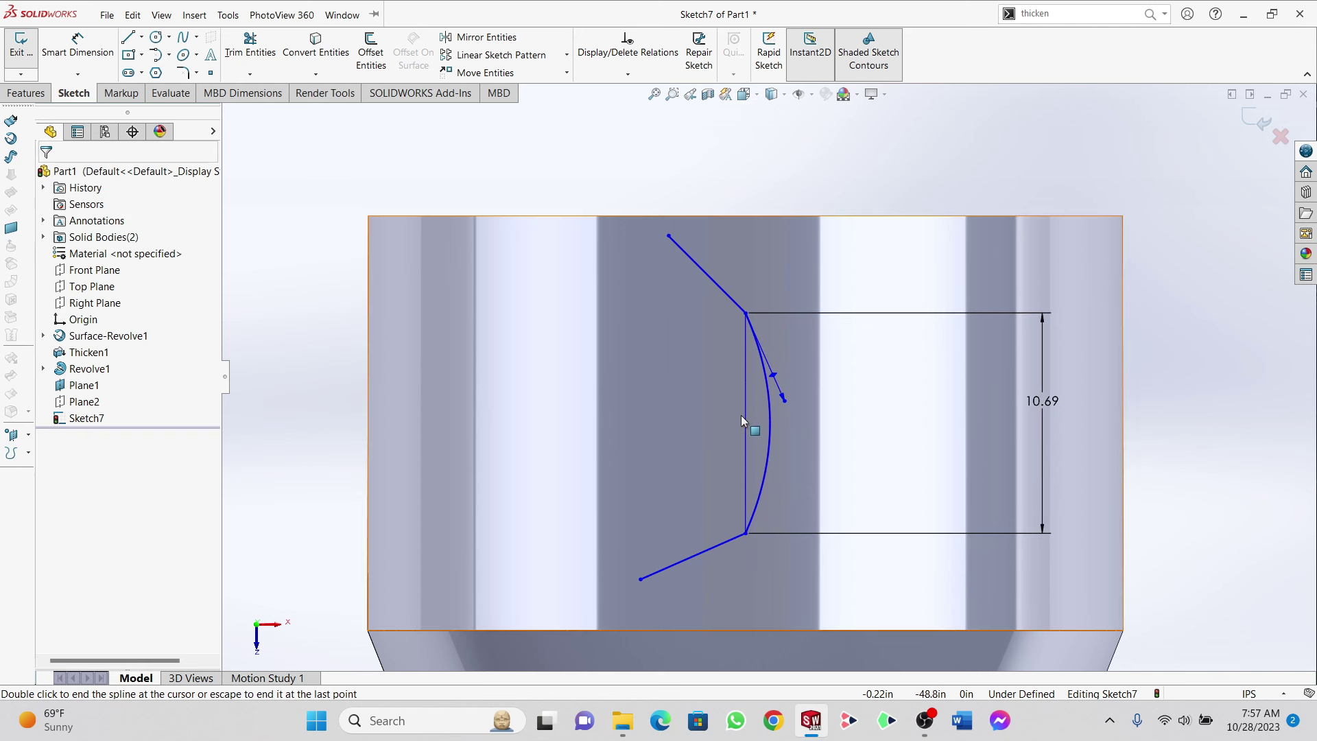
click(747, 414)
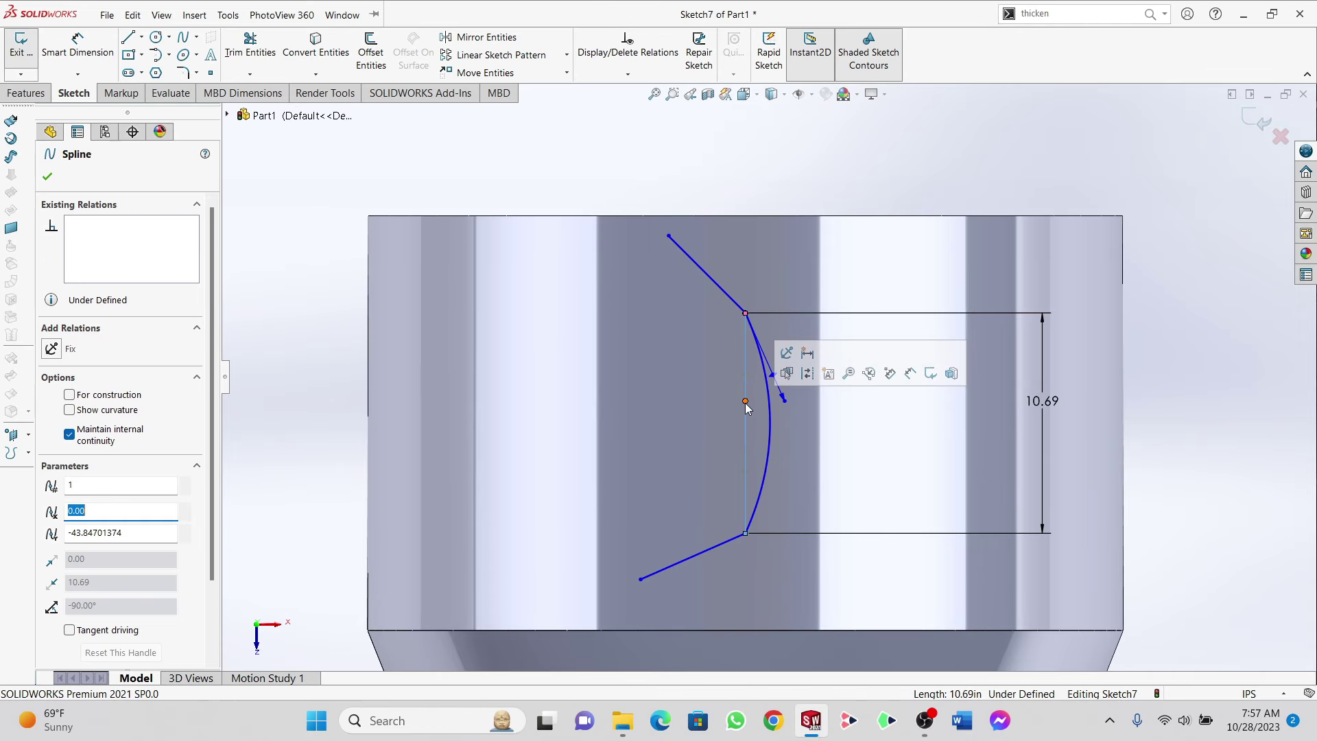
drag(745, 397, 815, 406)
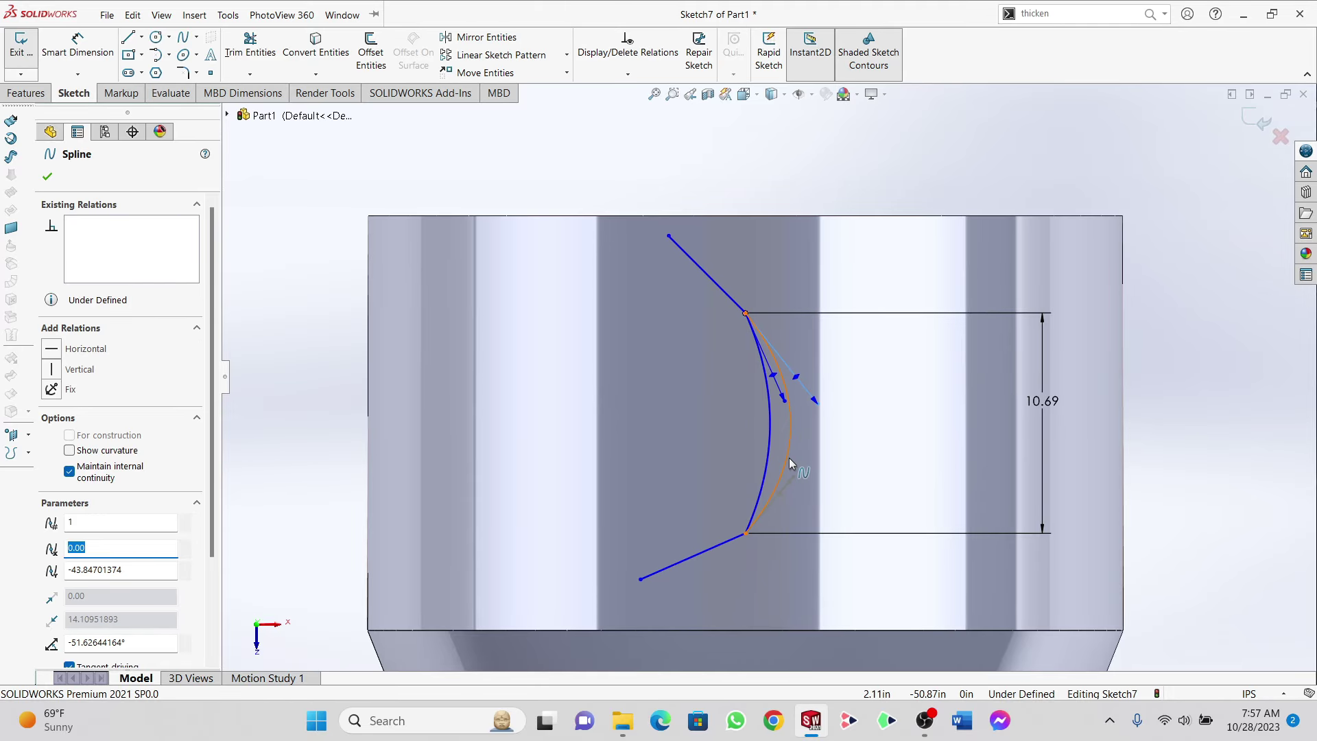
scroll(793, 459, down, 2)
scroll(782, 371, down, 2)
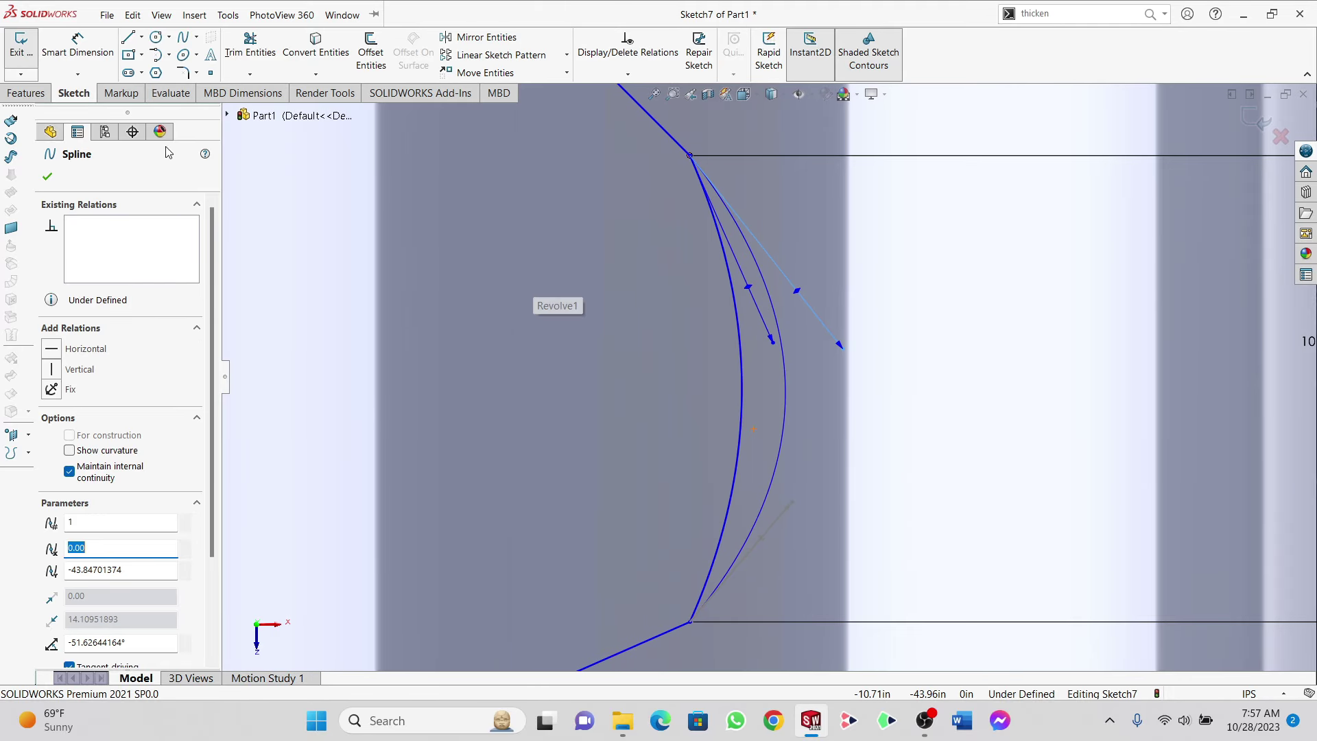
click(48, 177)
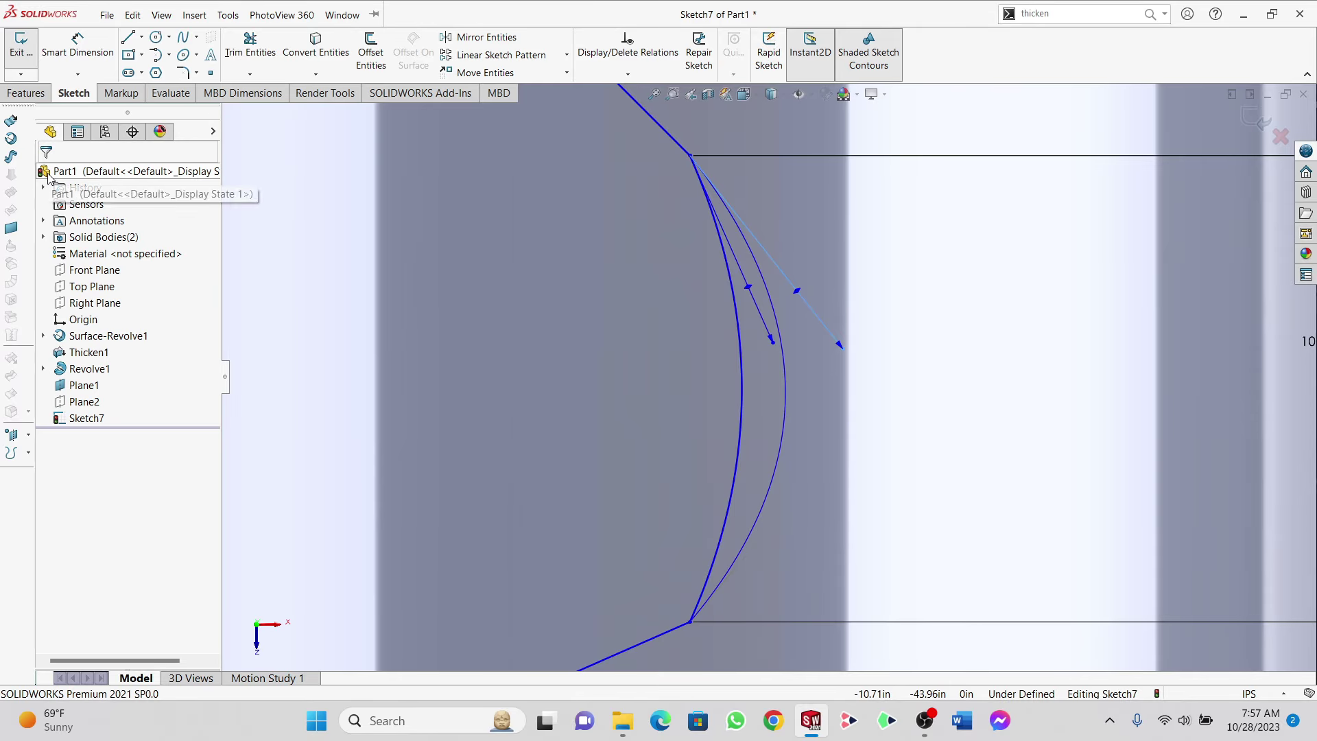
Step: Trim away both angled lines using Power trim, leaving the closed crescent formed by the two splines
click(241, 54)
scroll(641, 225, up, 4)
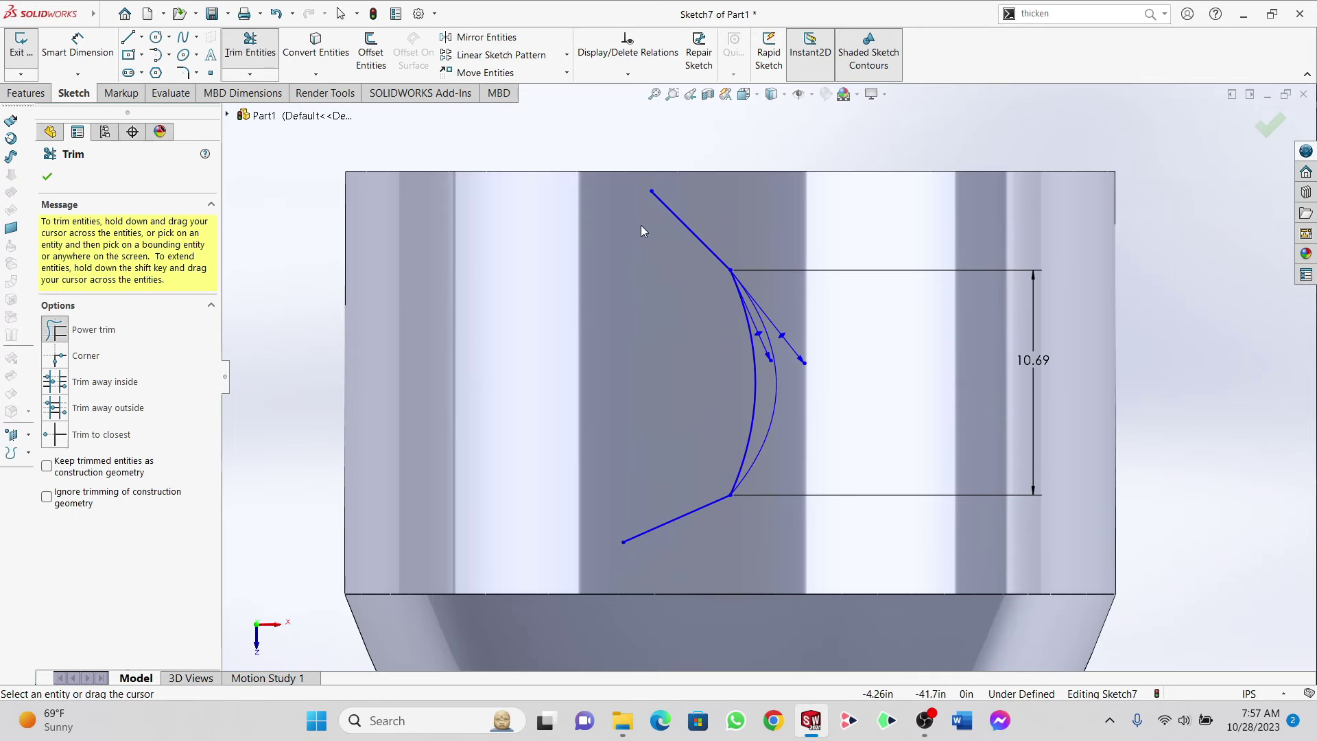
drag(680, 421, 731, 571)
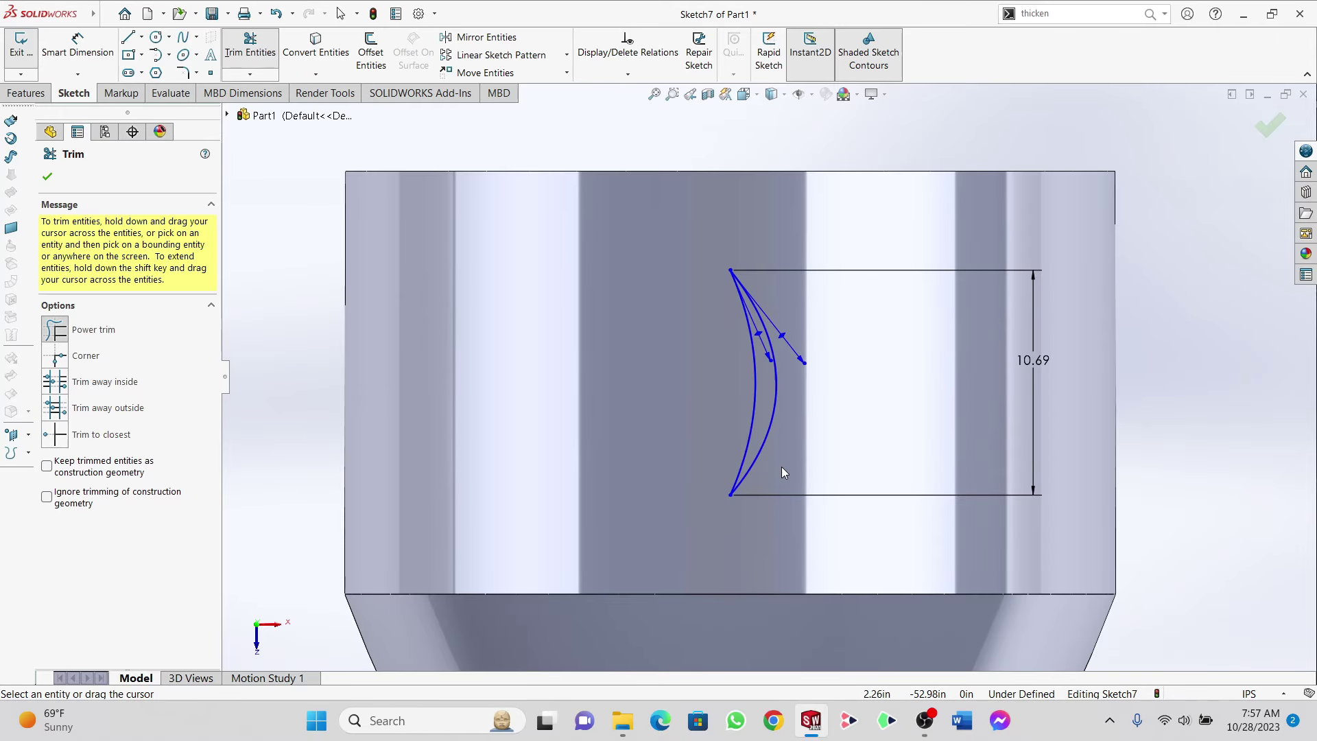
scroll(772, 411, up, 2)
click(46, 176)
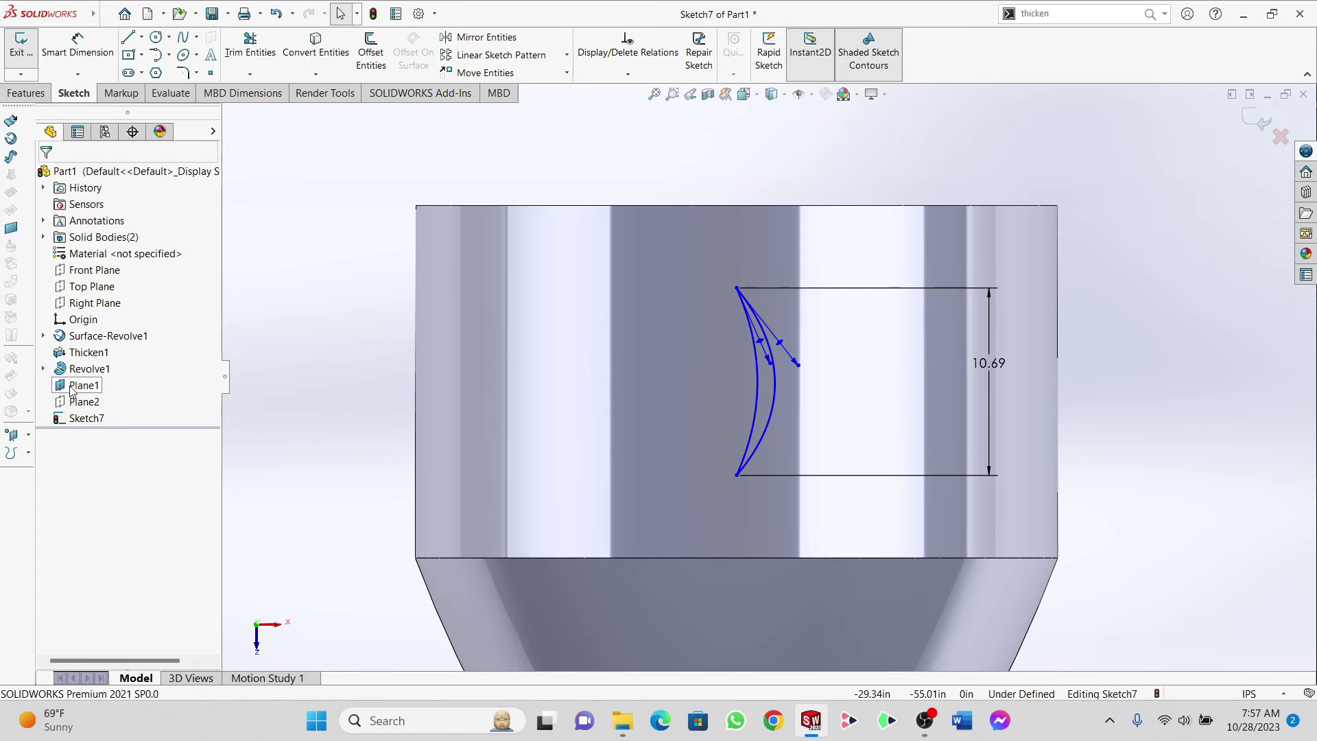
Step: Hide Plane1, show Plane2, and exit the crescent sketch
right_click(85, 401)
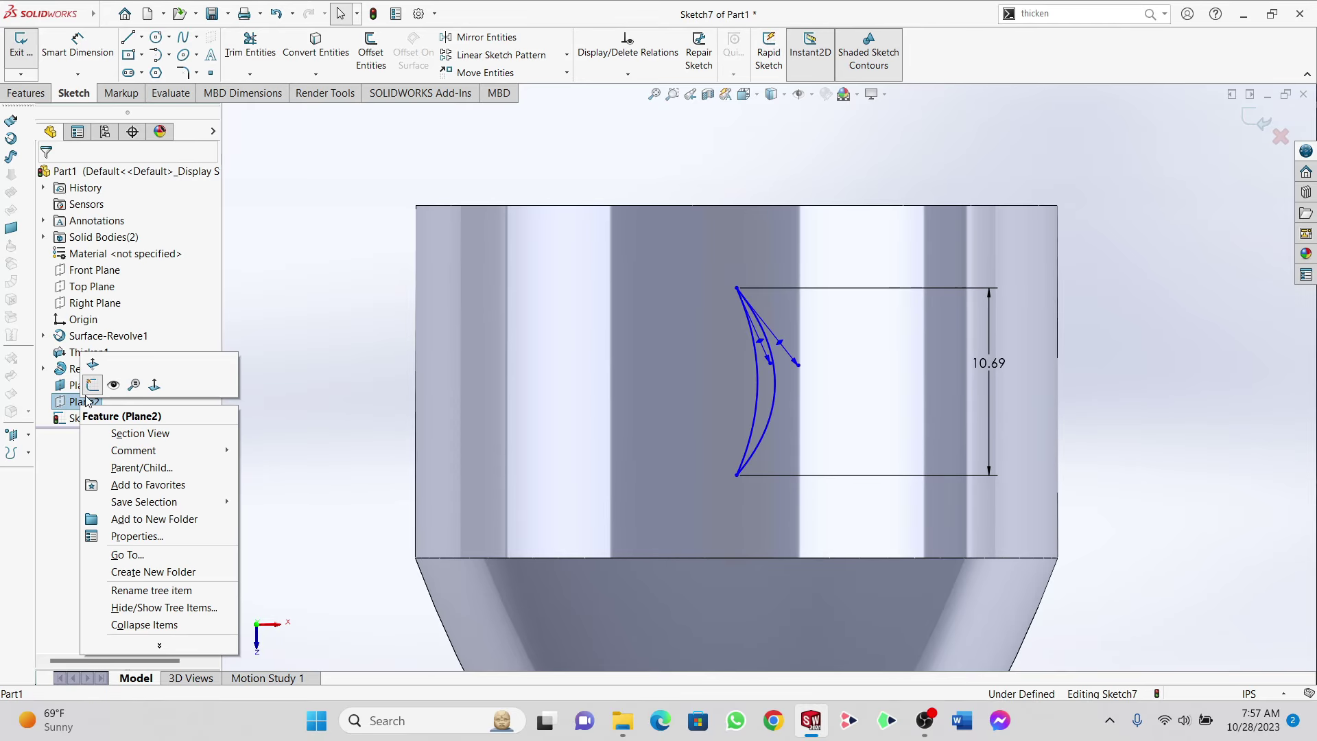
click(83, 385)
right_click(82, 385)
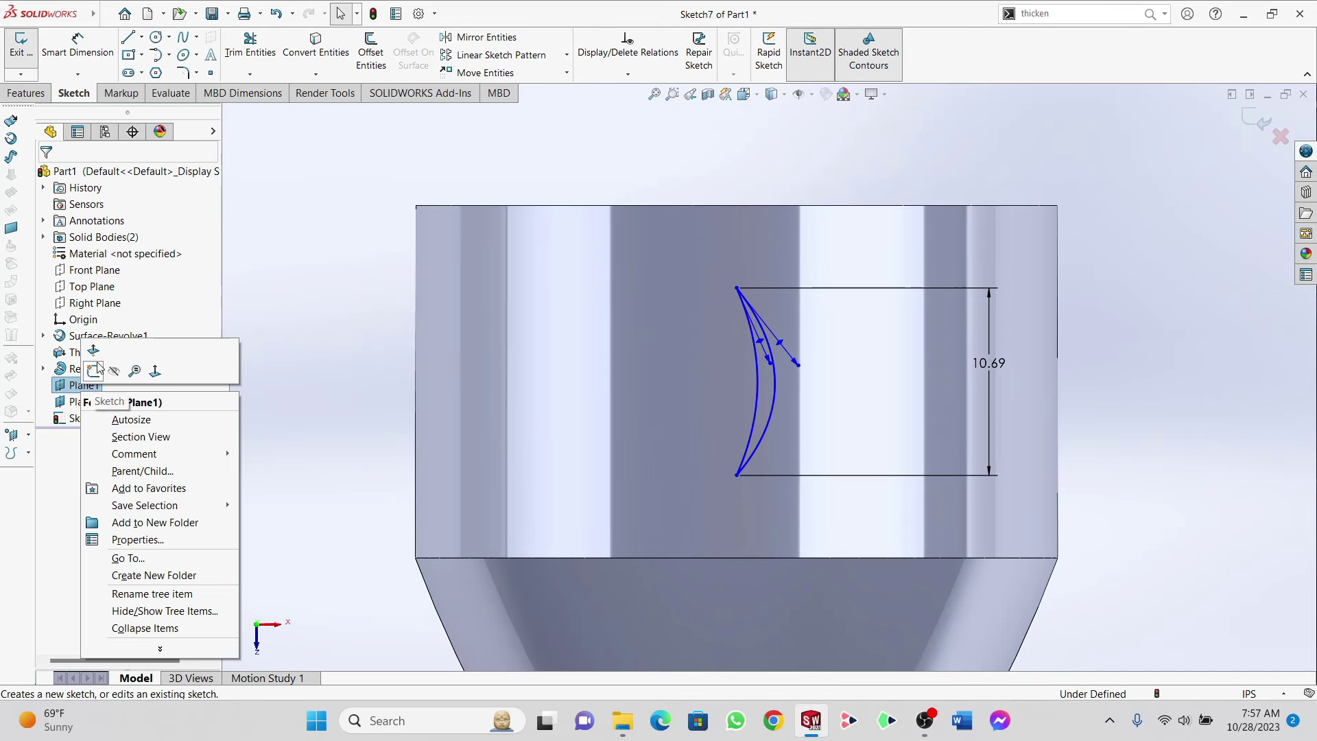
click(114, 371)
right_click(78, 400)
click(90, 380)
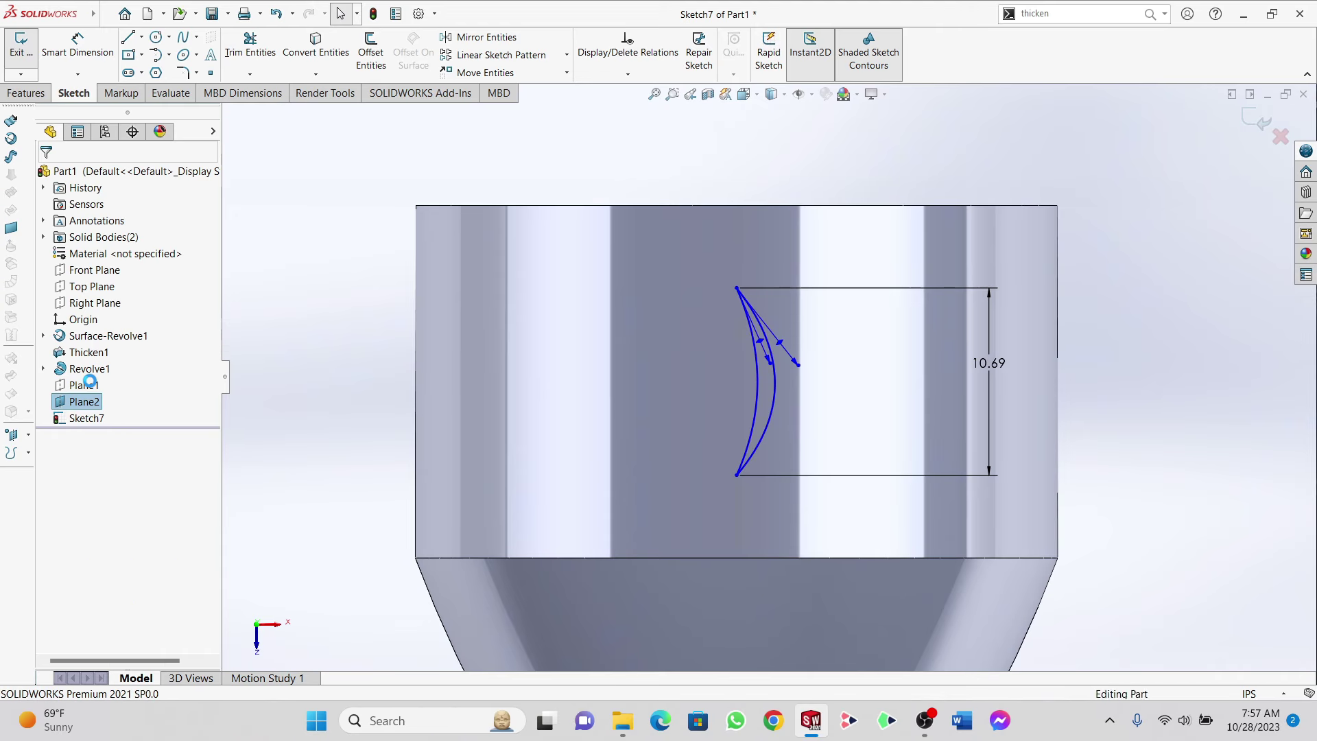
Step: On Plane2, sketch a horizontal line about 10.47 in long near the crescent's lower tip and an angled line about 11.18 in from its left end
right_click(81, 401)
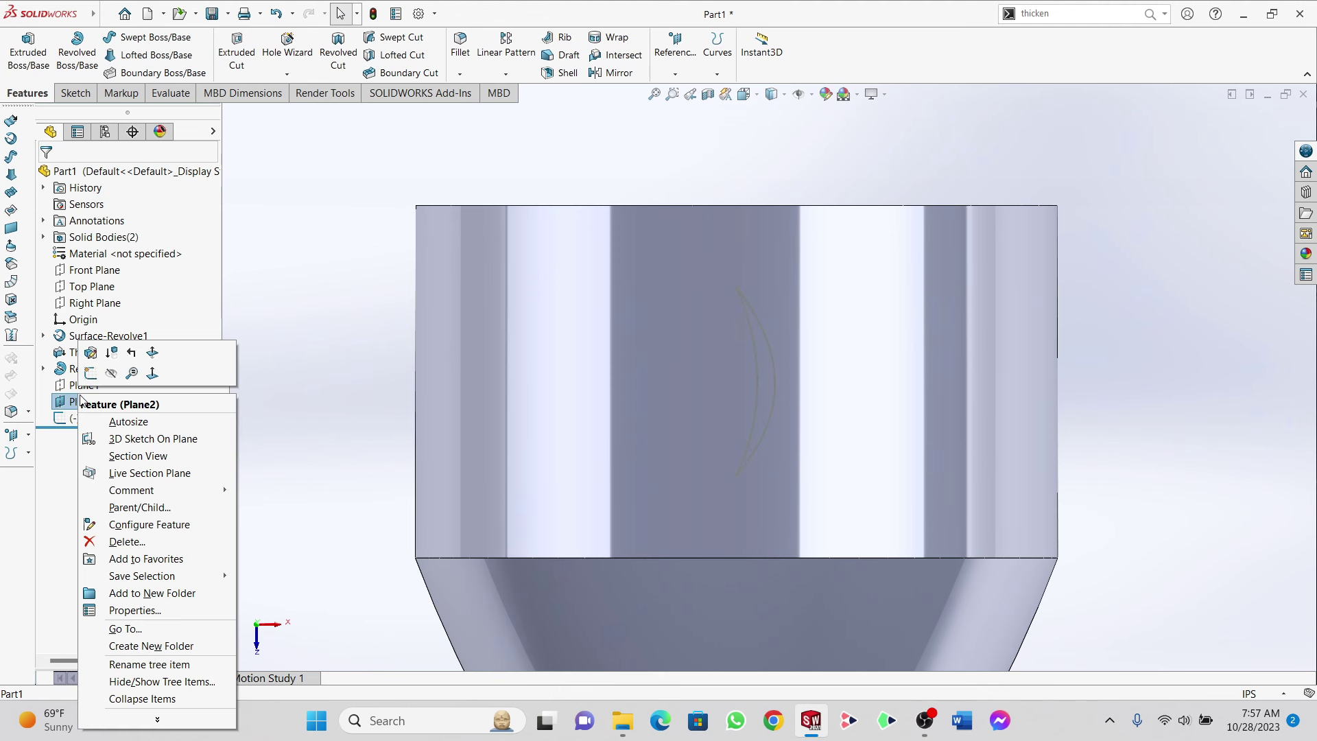
click(92, 372)
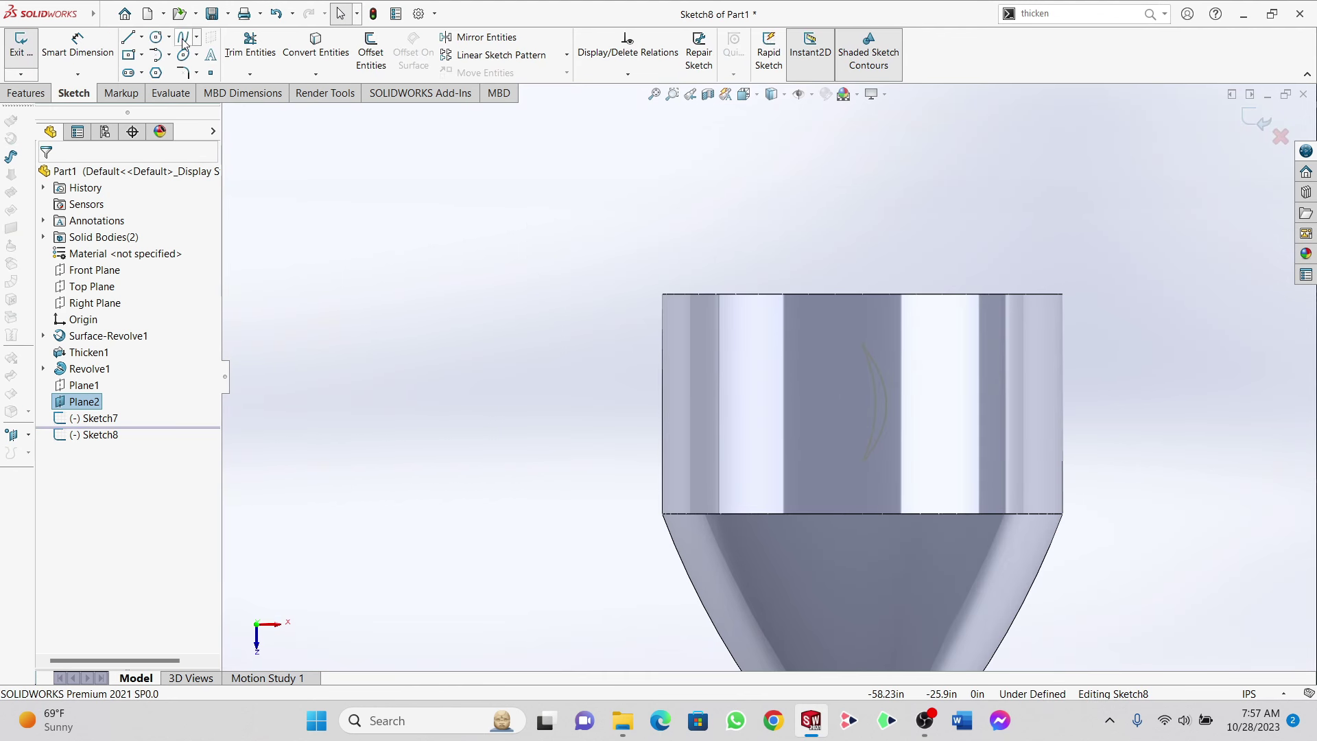
click(127, 37)
scroll(866, 446, down, 3)
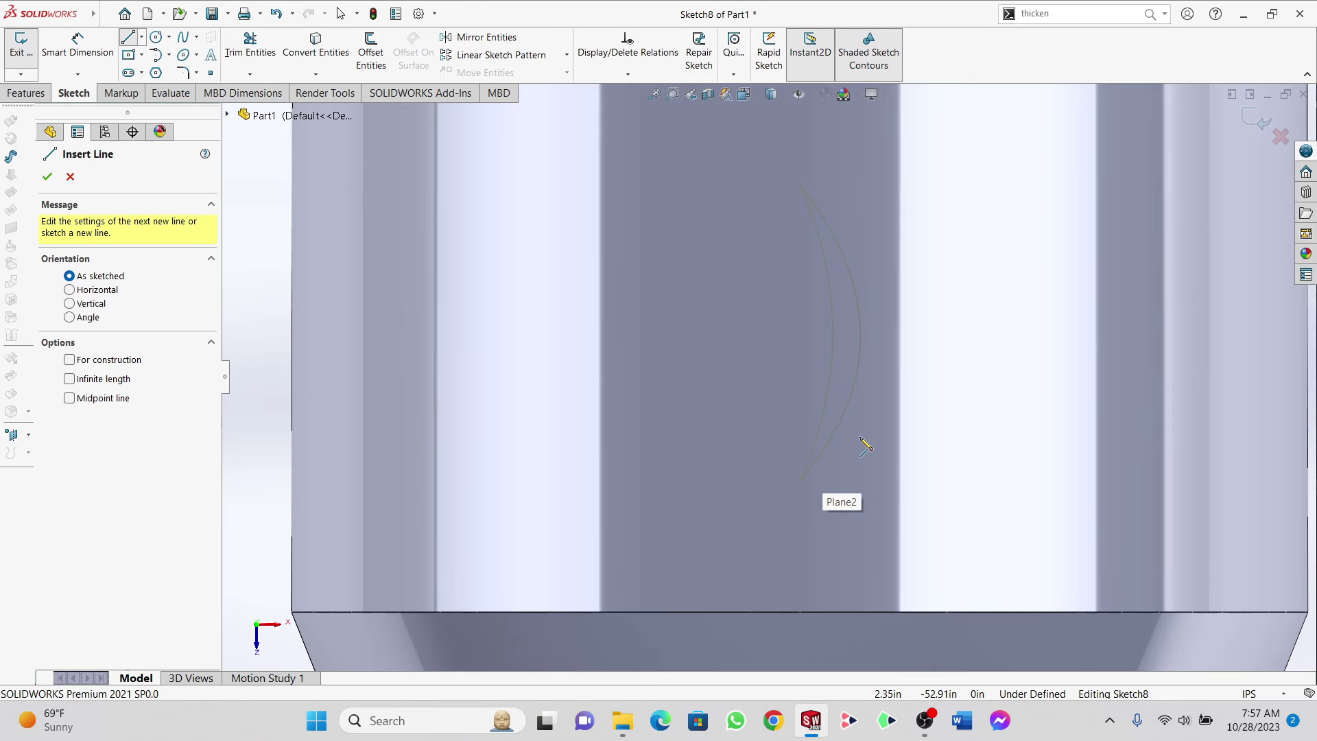
click(800, 449)
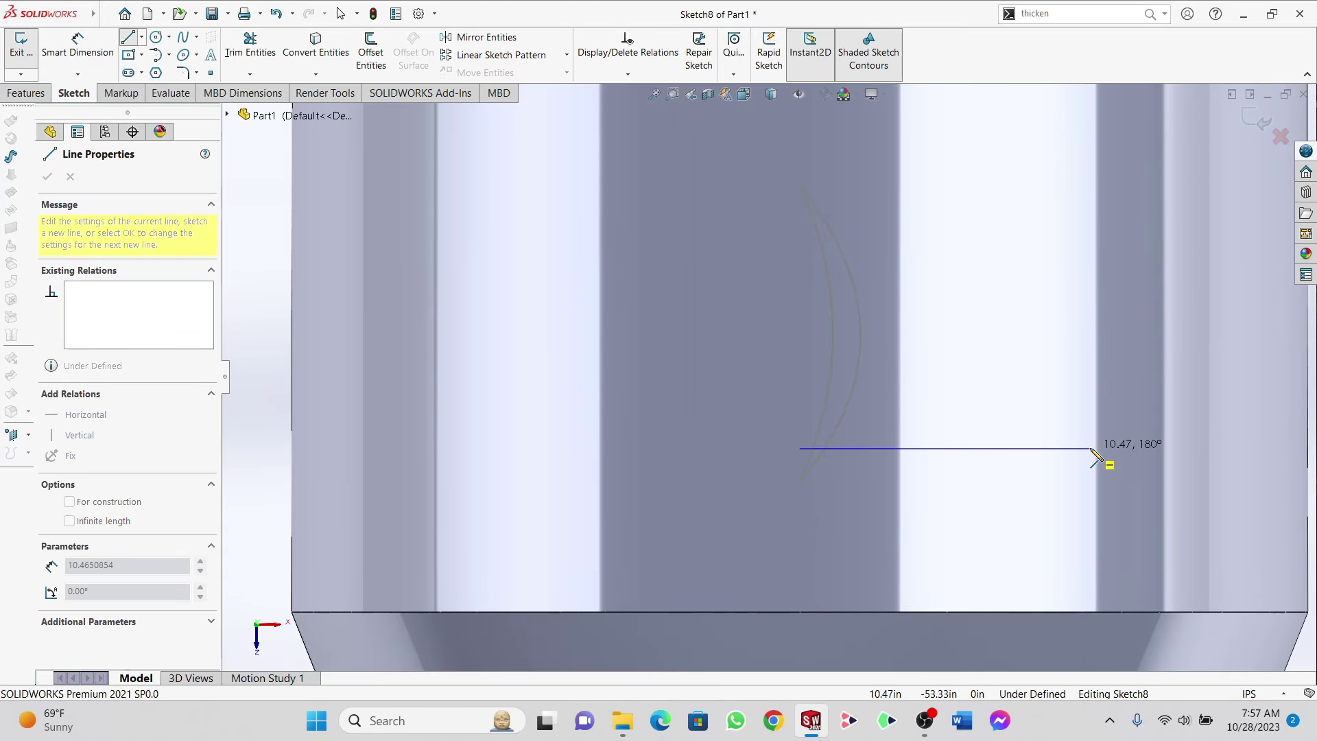
click(1092, 450)
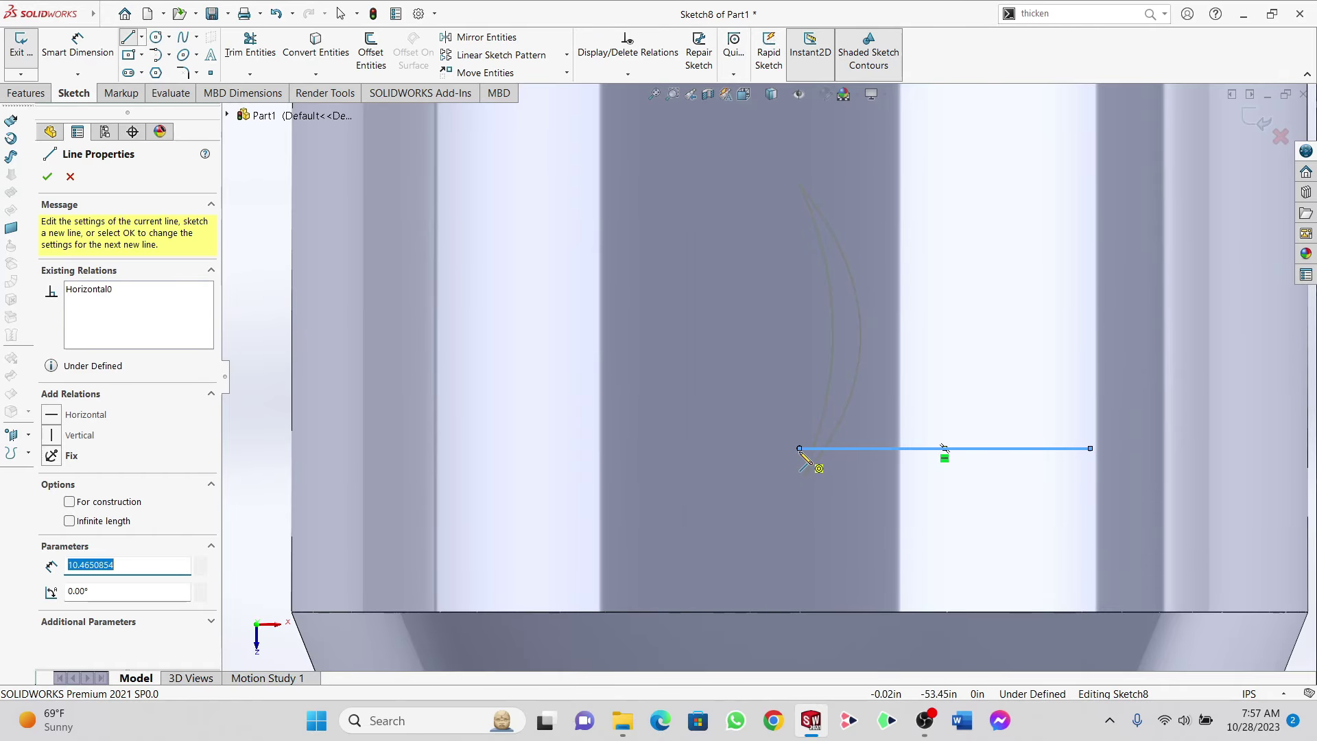
click(801, 449)
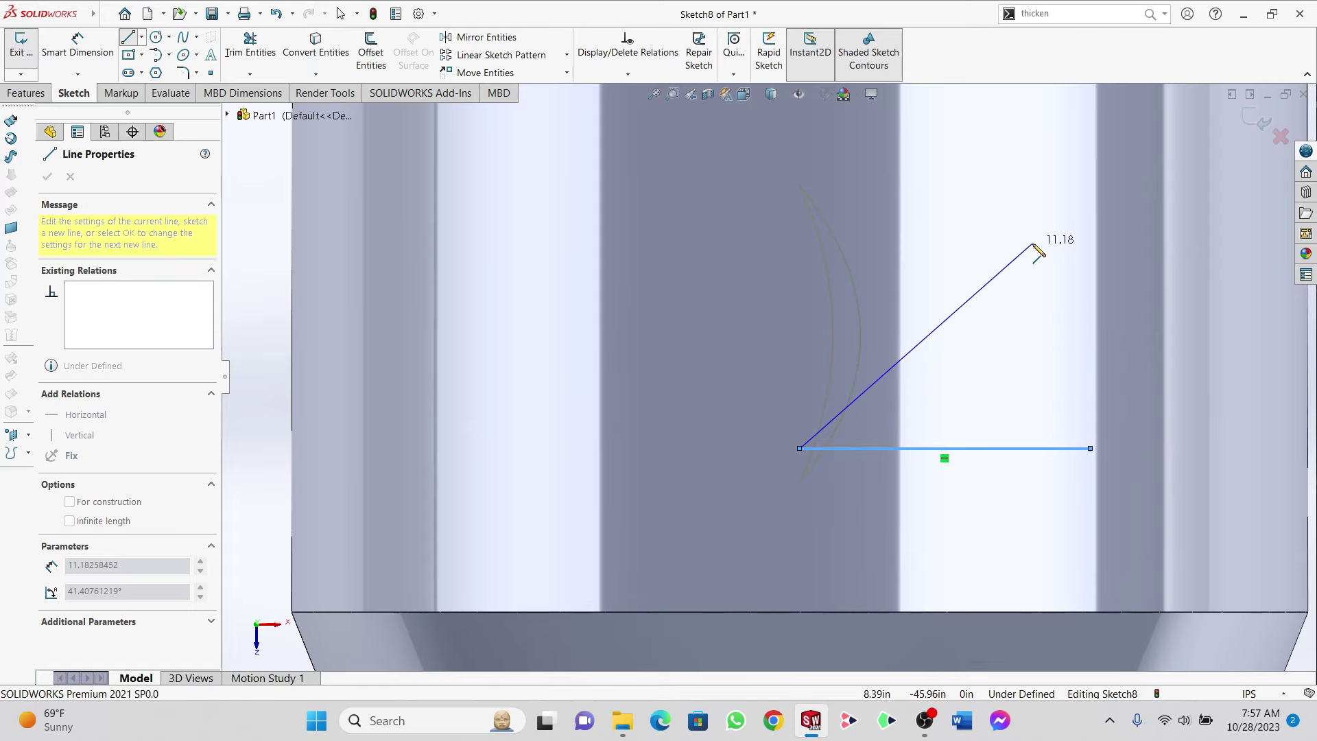
double_click(1033, 244)
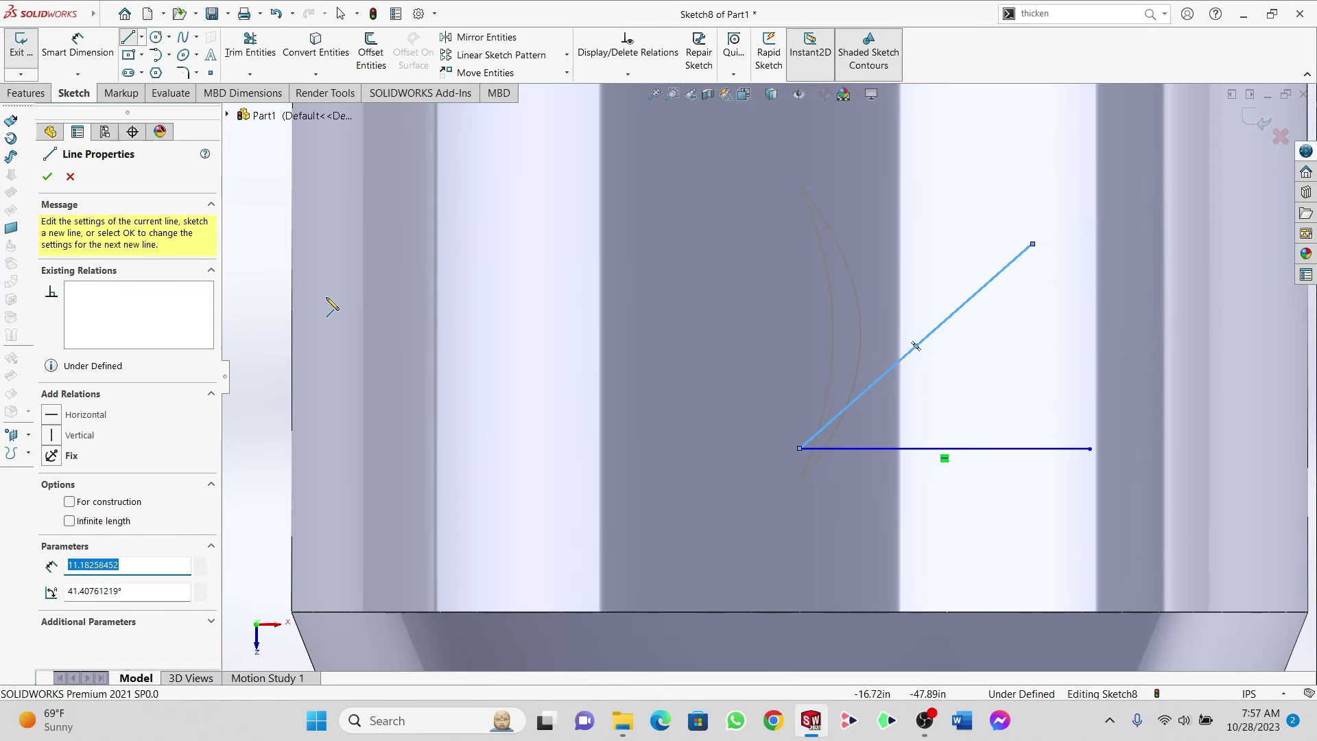
click(46, 179)
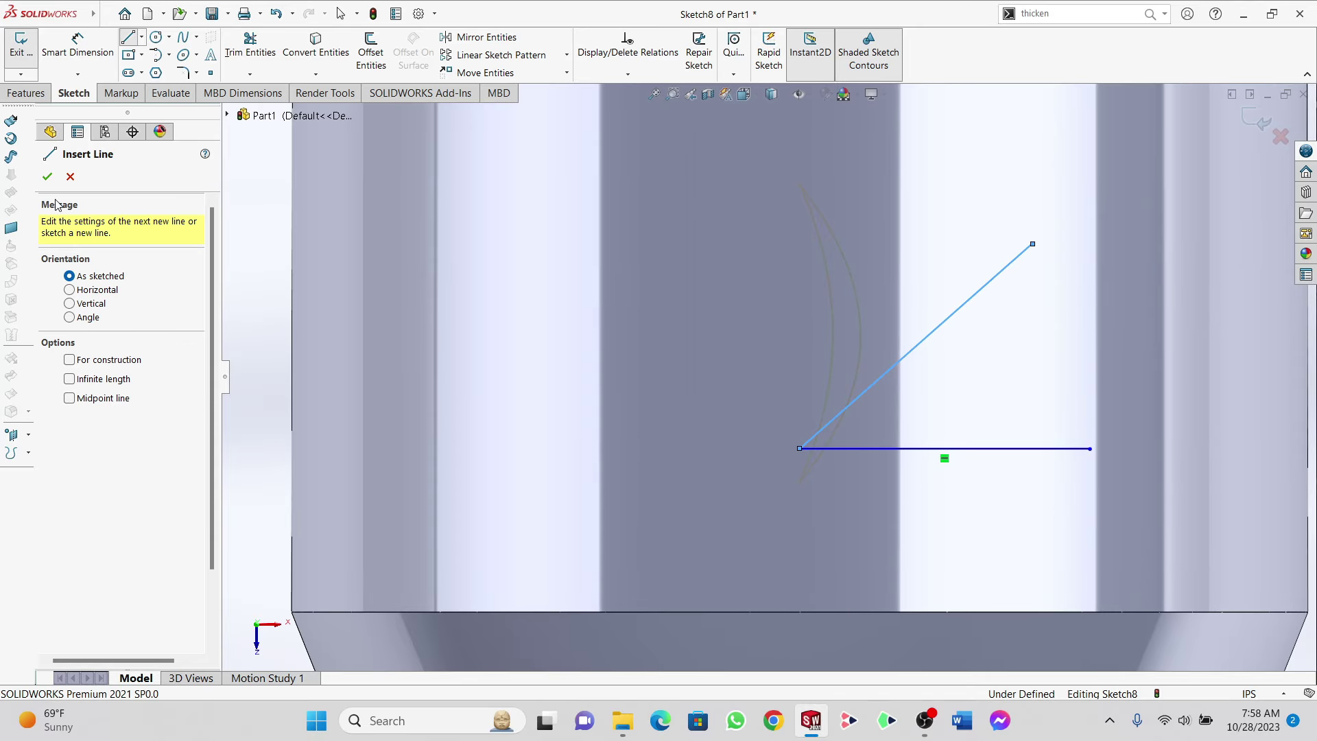
click(46, 176)
Step: Dimension the angle between the horizontal and angled lines as 30°
click(78, 46)
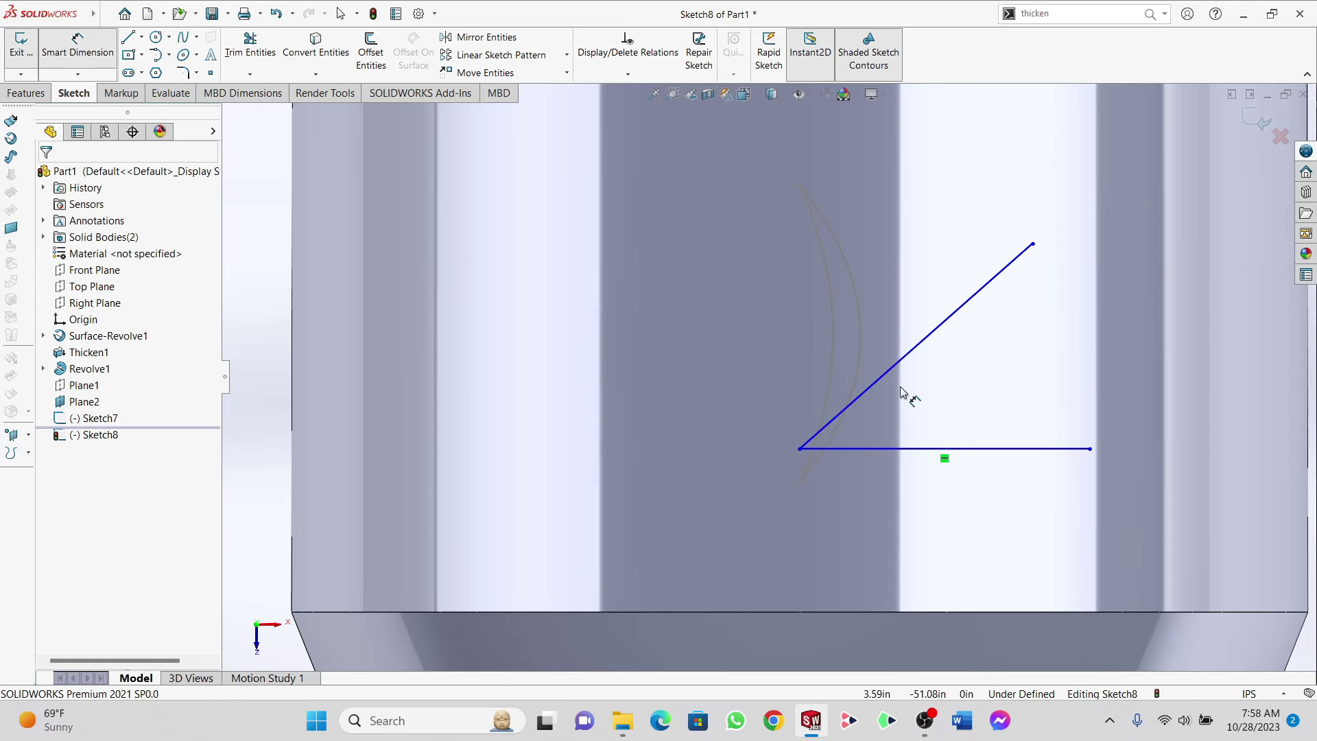
click(924, 450)
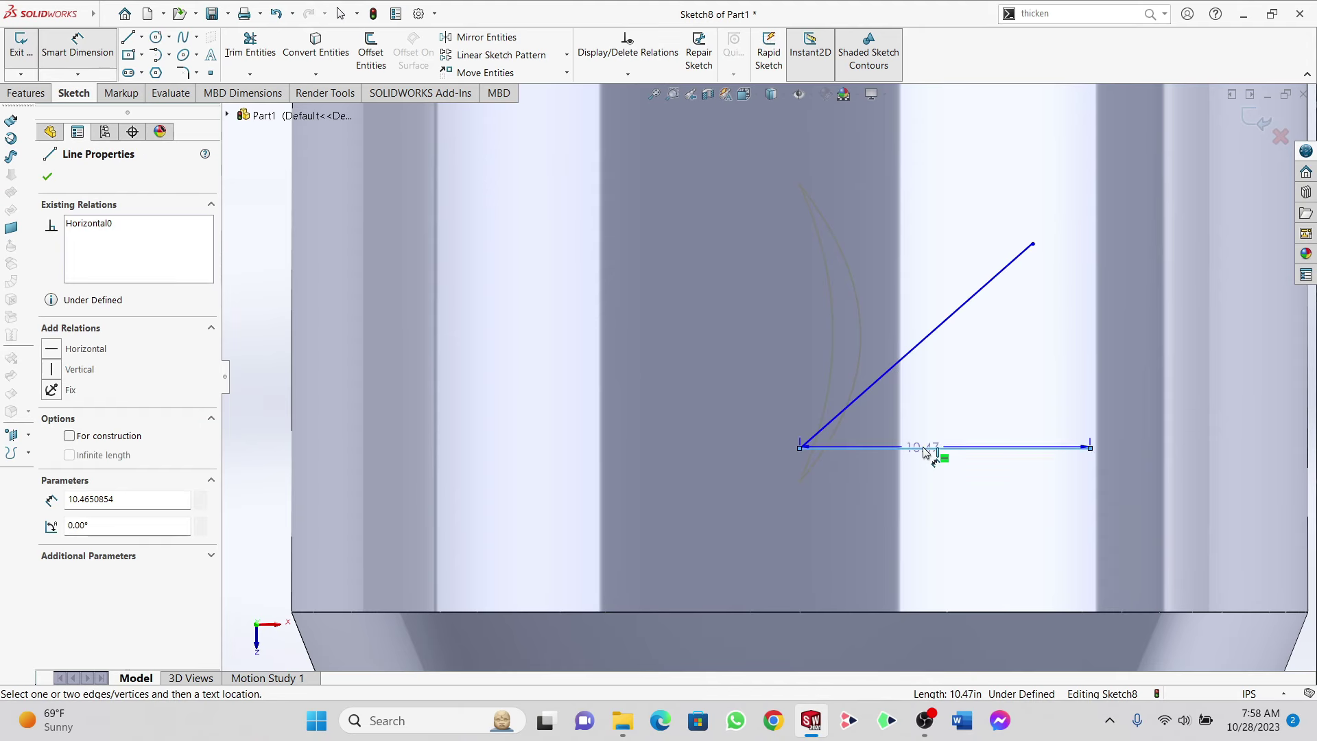
click(909, 357)
click(983, 392)
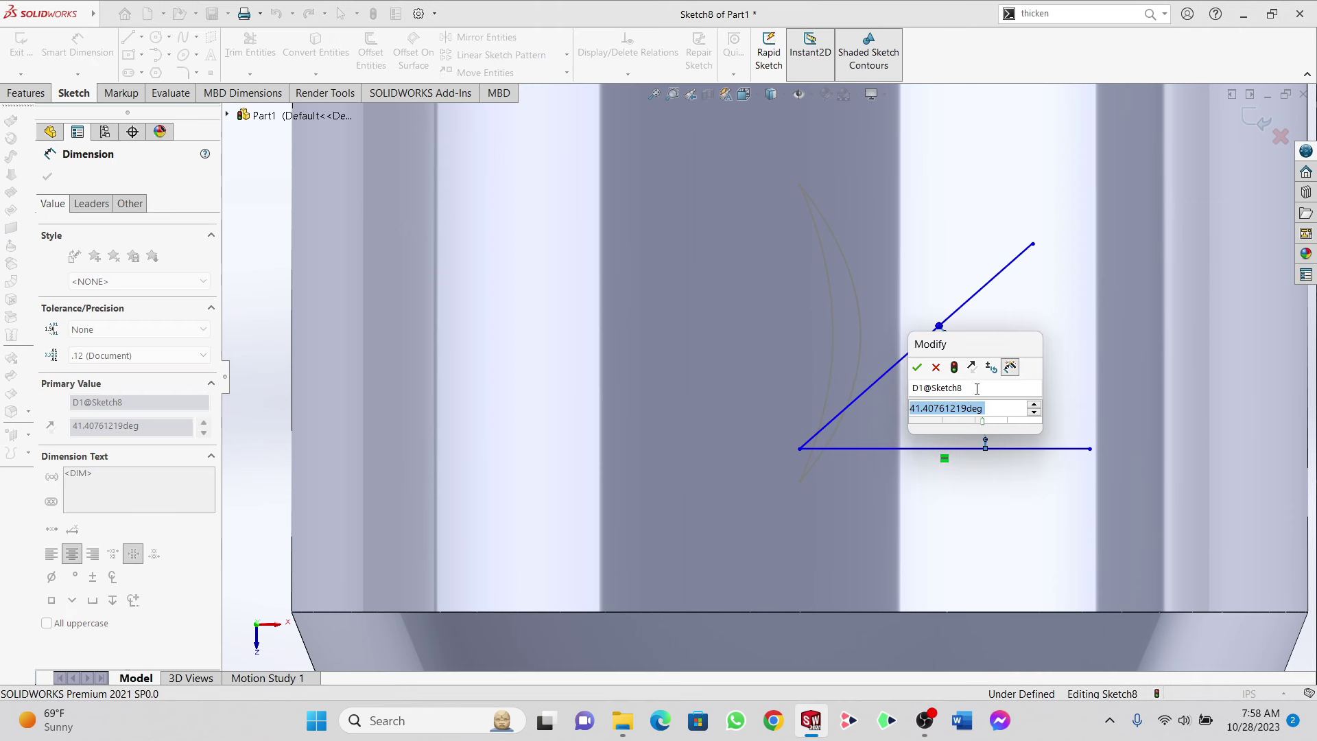
text(30)
key(Return)
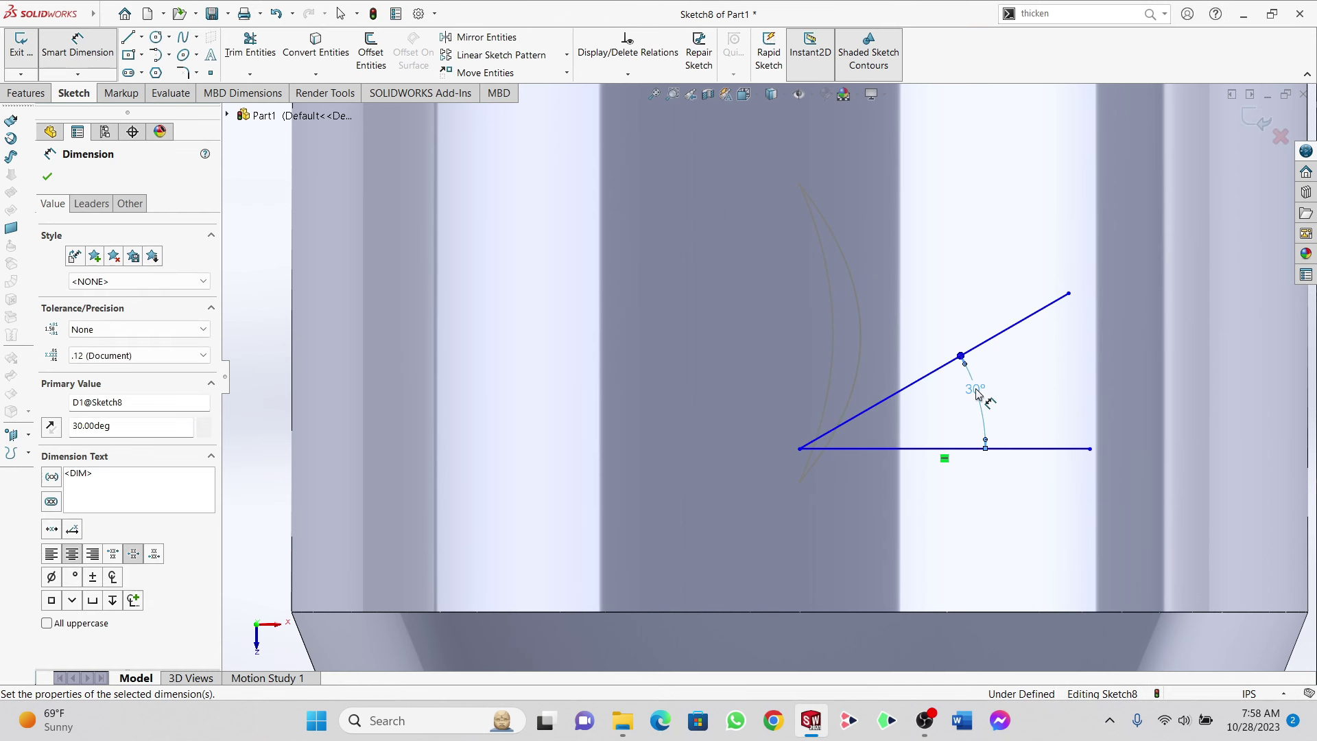
Step: Dimension the angled line's length as 14.5 in
click(923, 382)
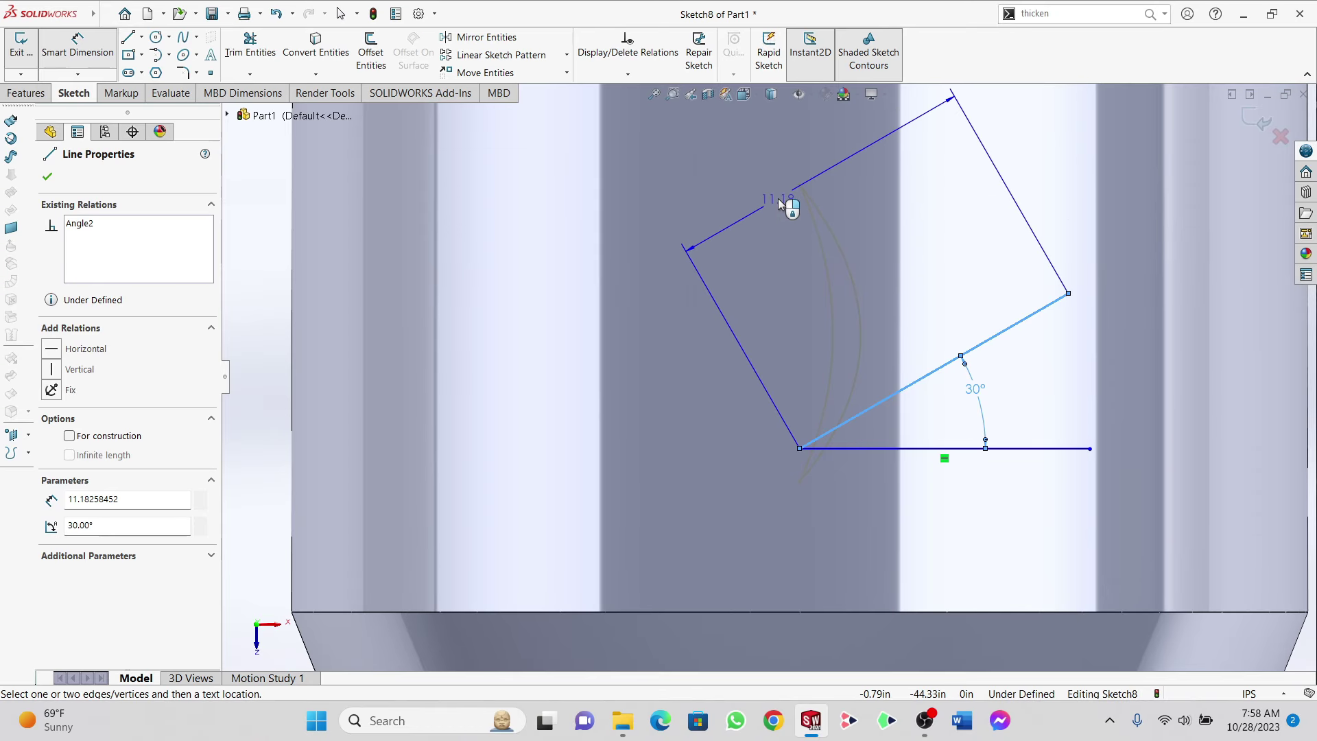
click(778, 199)
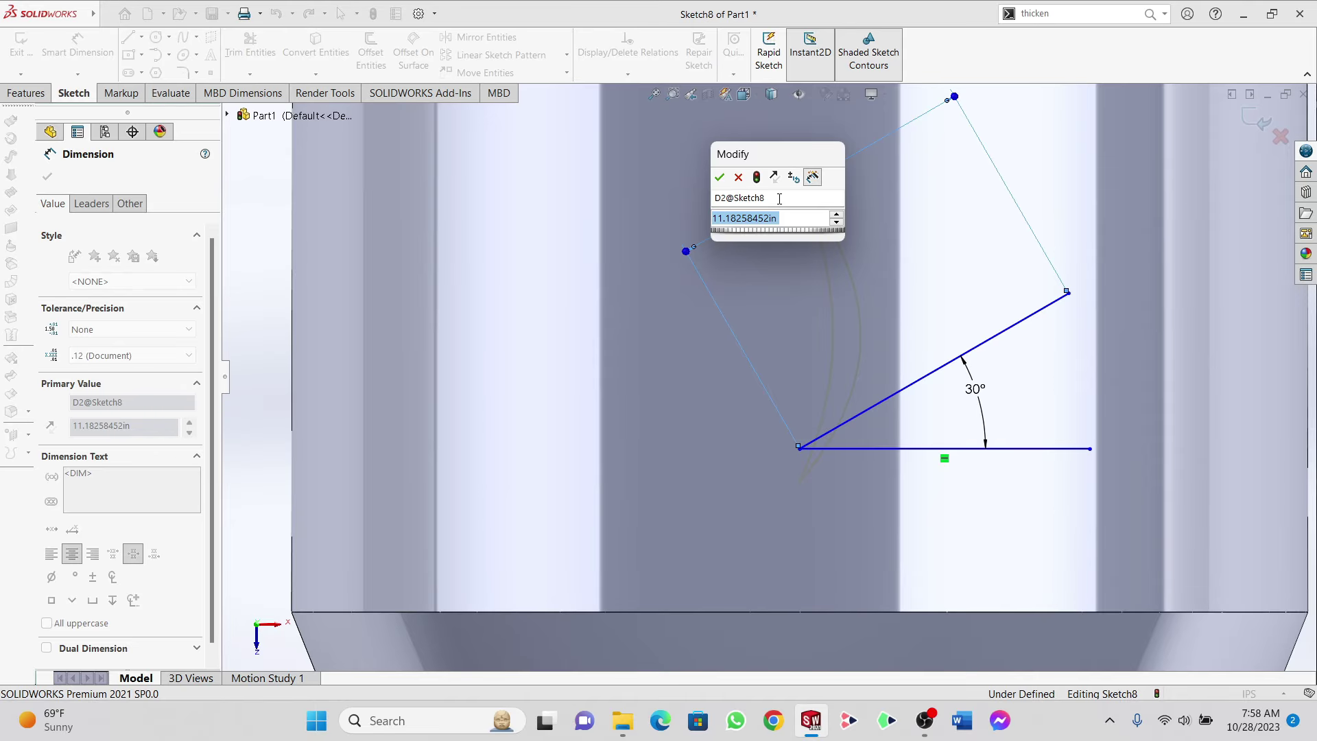
text(14.5)
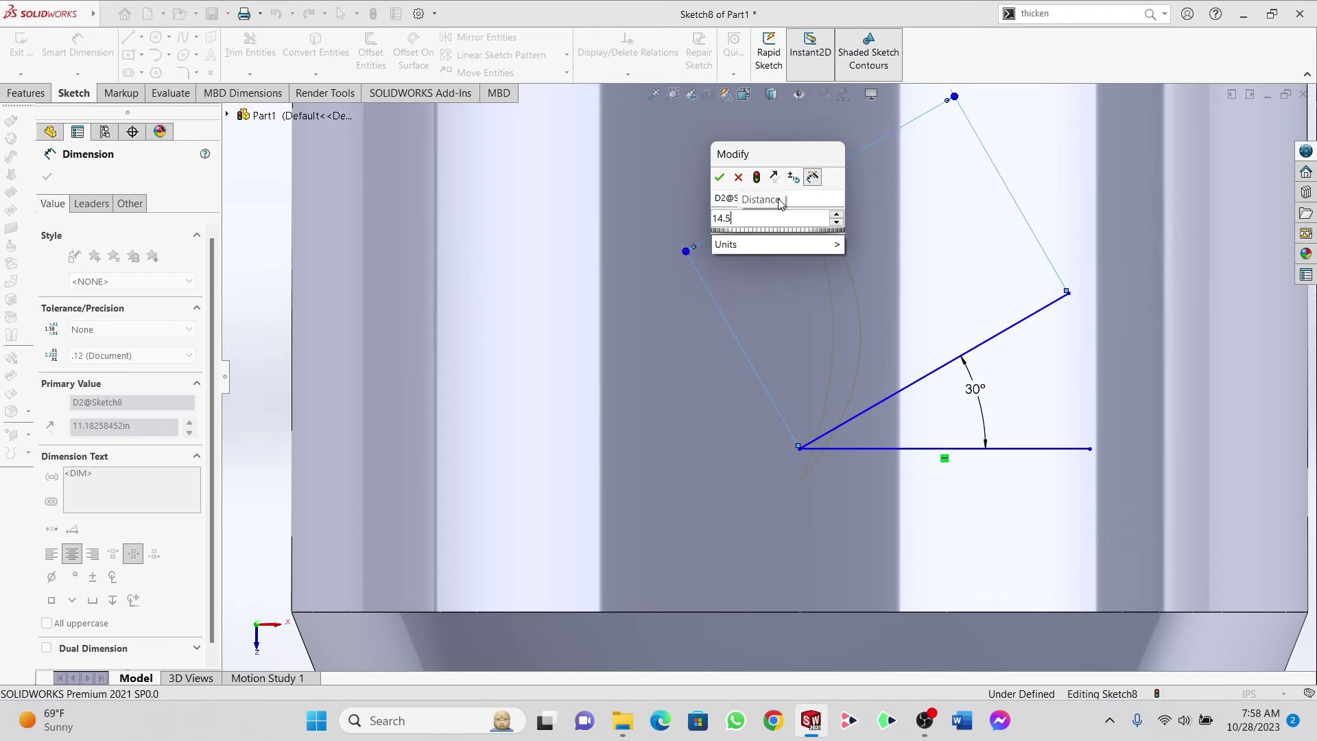
key(Return)
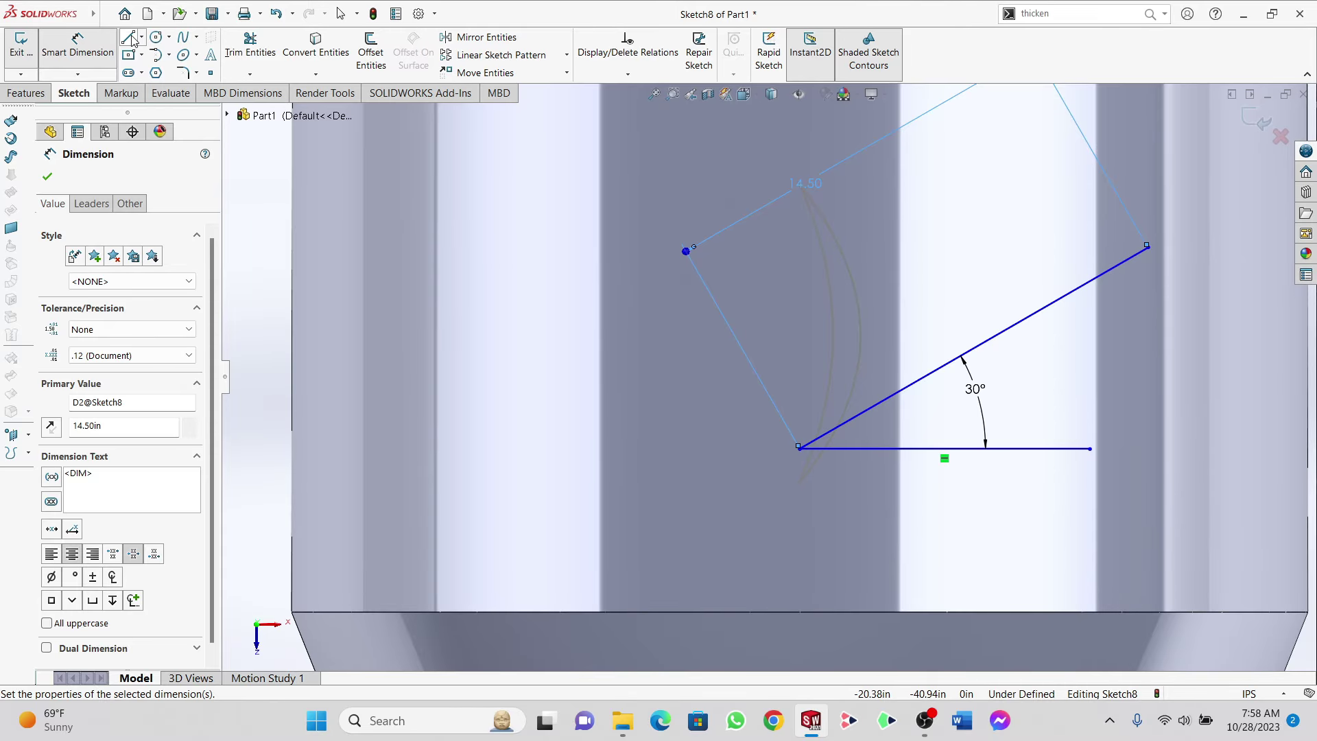
Step: Sketch a line about 4.47 in at 76.5° from the angled line's upper end and one about 8.29 in at 163° from its lower end
click(132, 39)
scroll(1015, 410, down, 2)
scroll(932, 405, up, 2)
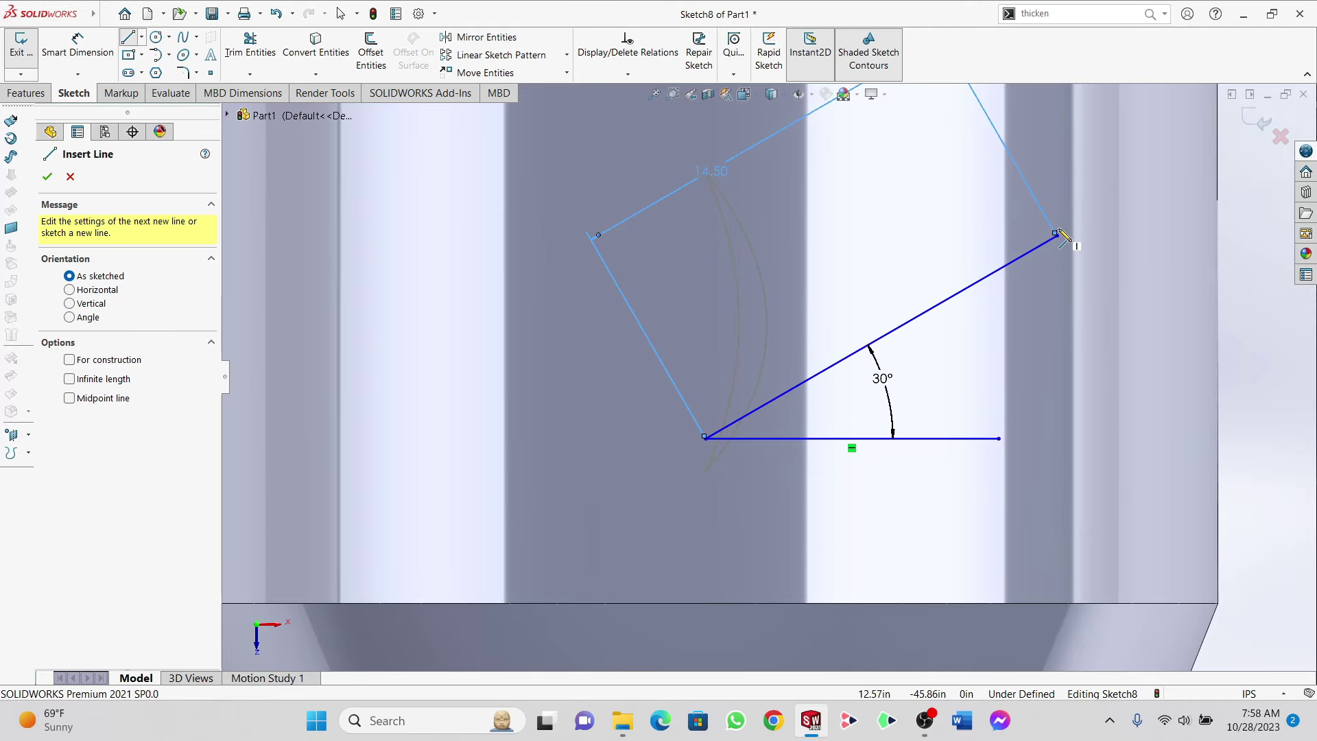
drag(1057, 235, 1086, 114)
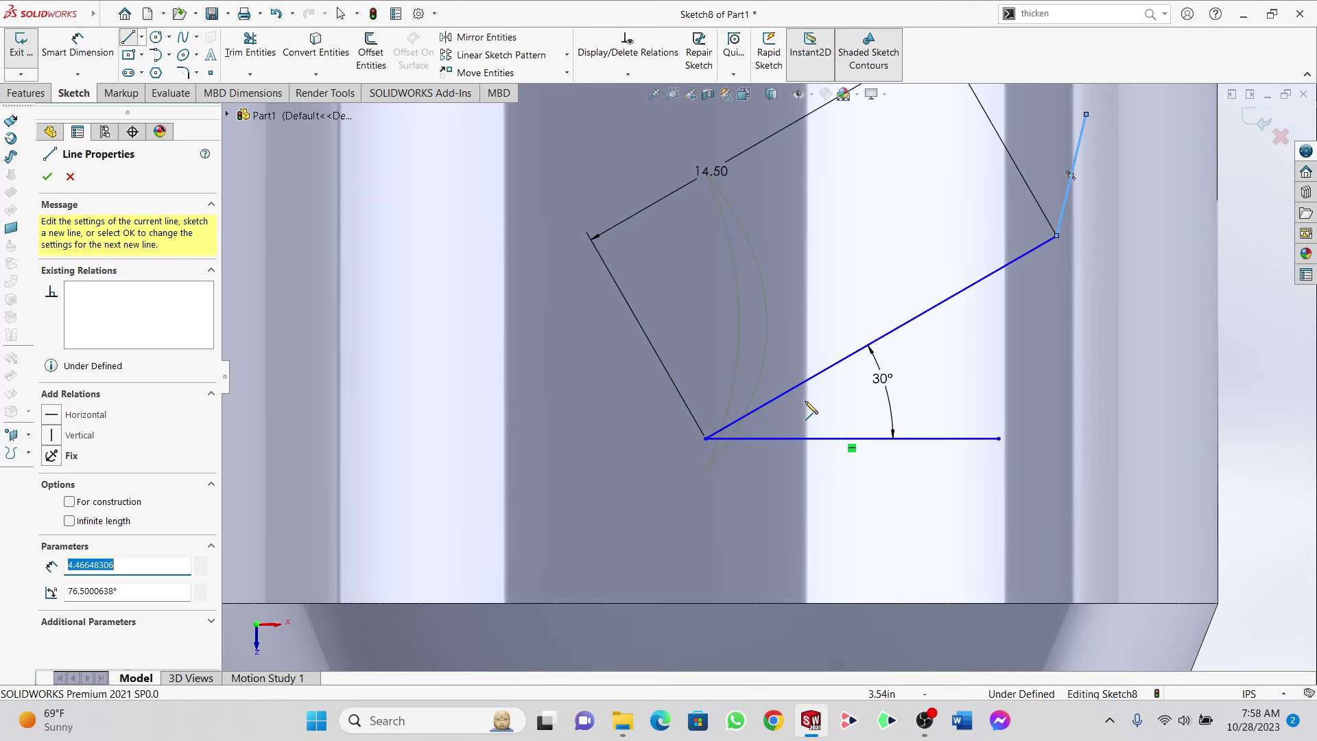
click(706, 439)
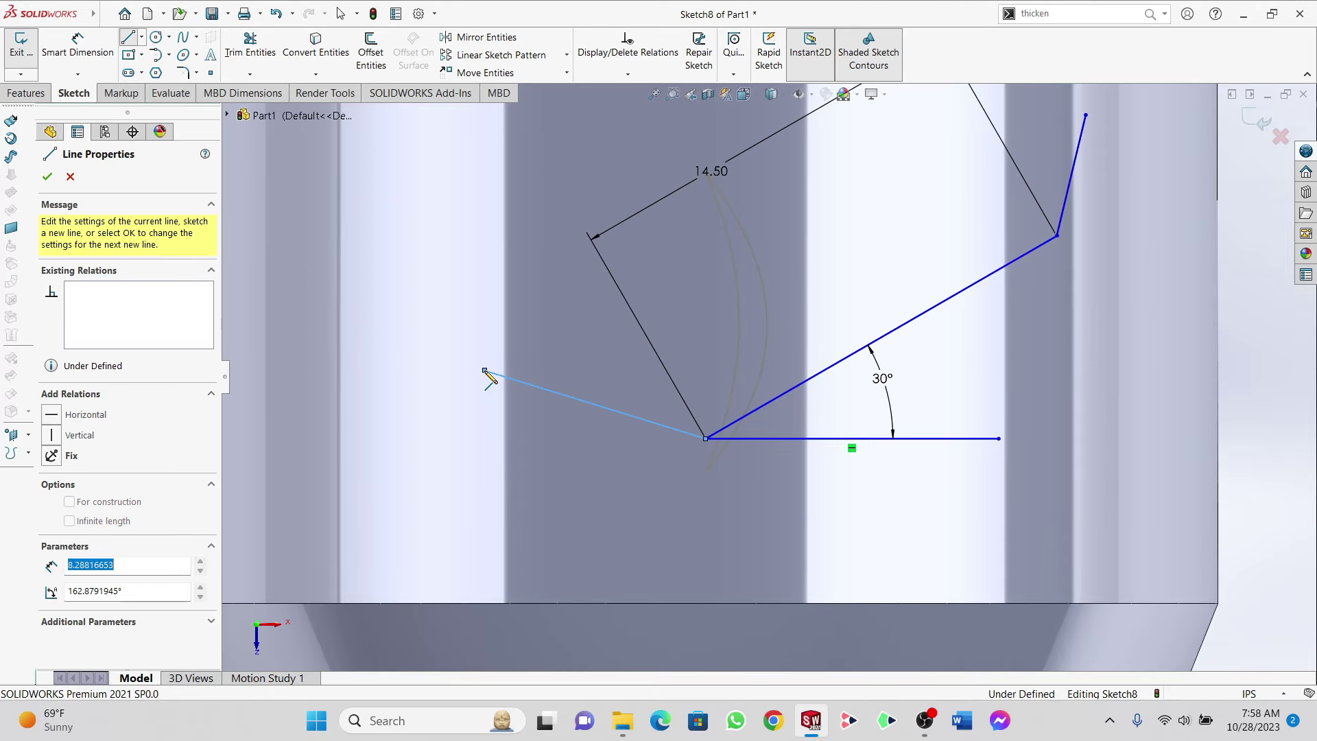
click(47, 176)
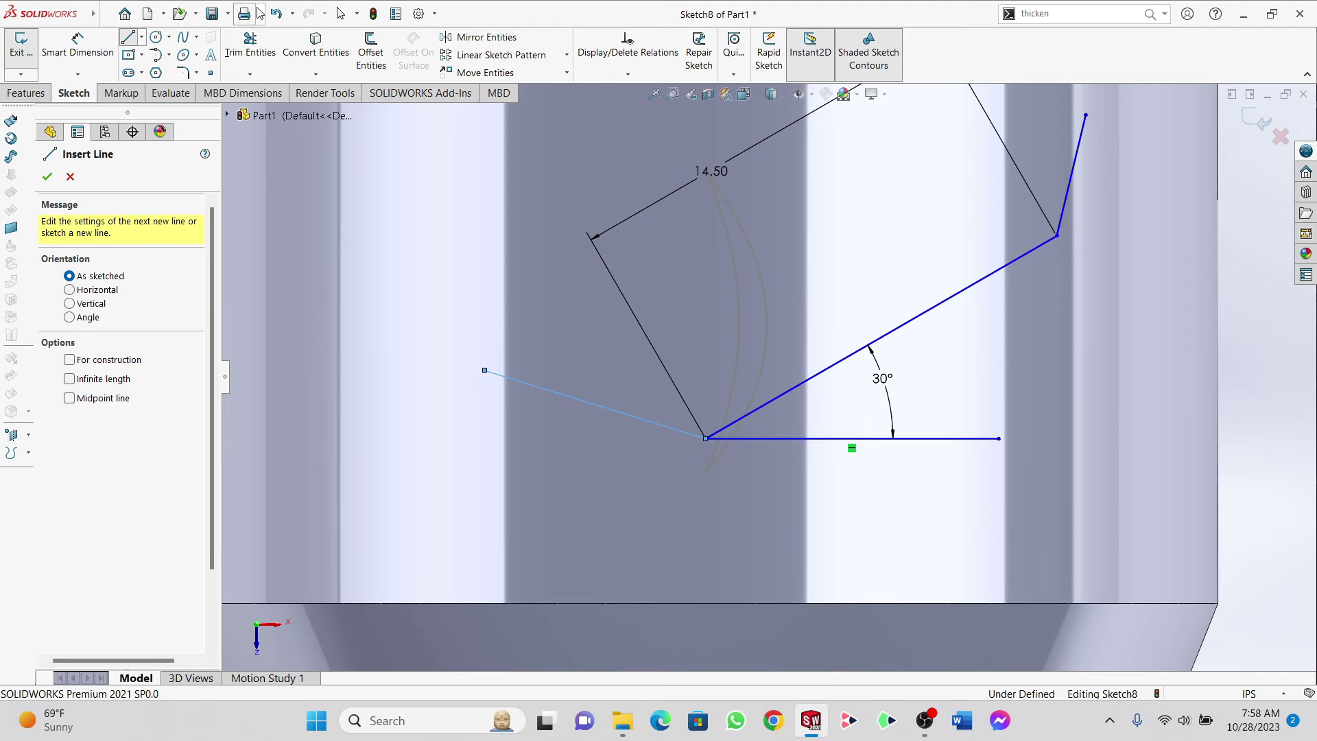
Step: Trim away the horizontal line and the 30° line using Power trim, leaving the two outer lines
click(250, 47)
drag(885, 428, 808, 294)
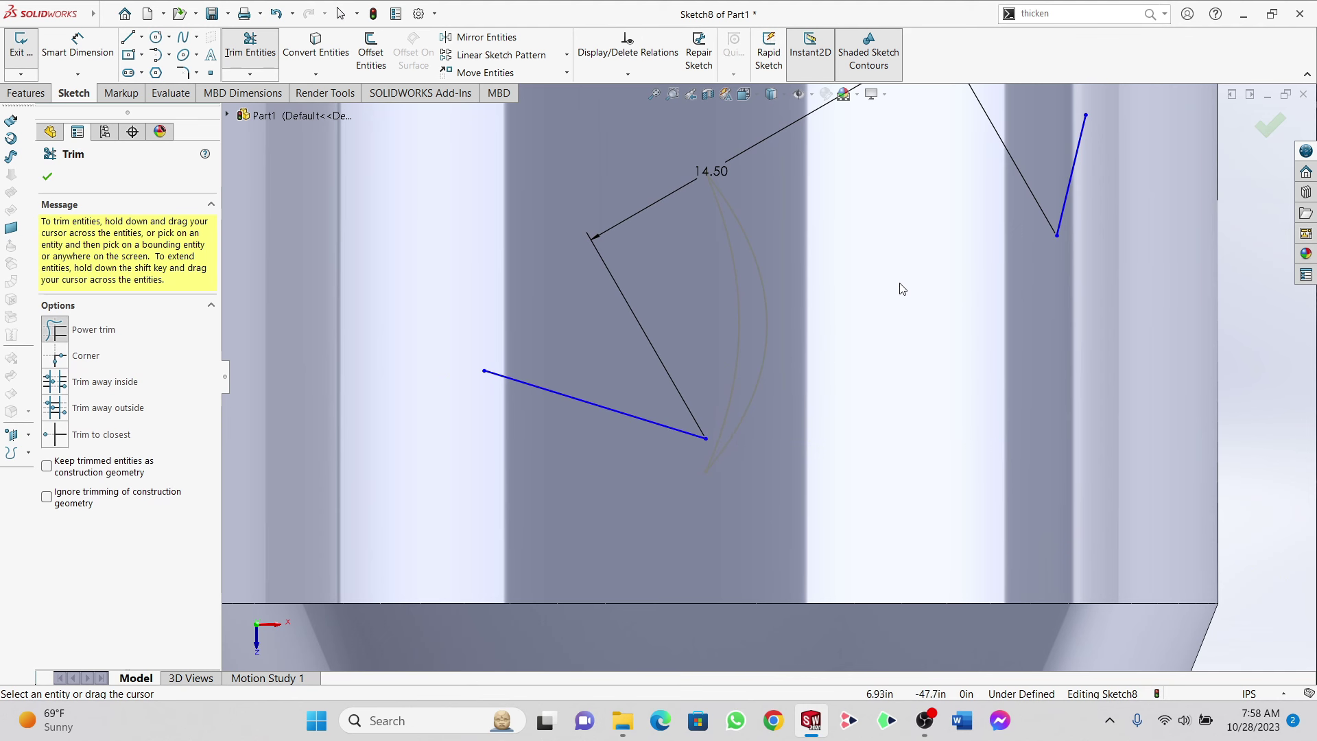
Step: Sketch a two-point spline joining the near ends of the two outer lines, bowing it away from the dimension with its handle at about 17.9°
click(183, 37)
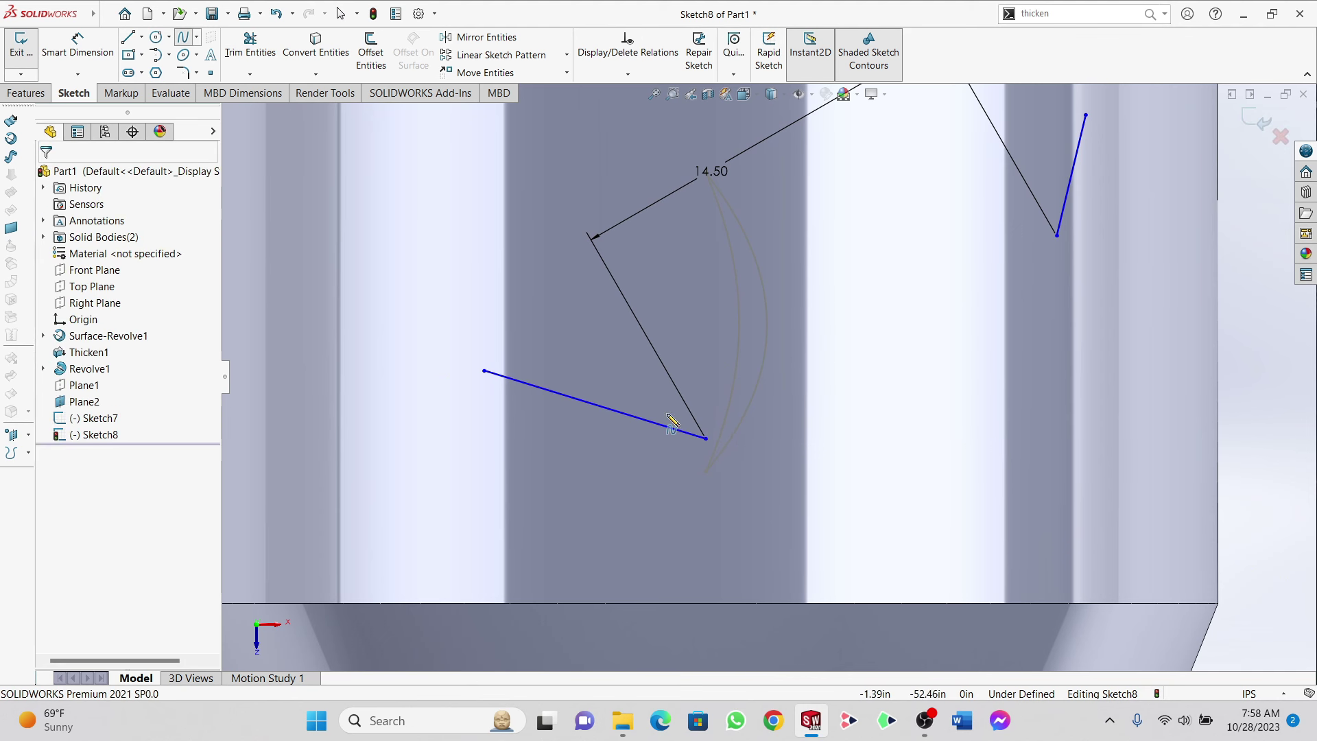
click(706, 439)
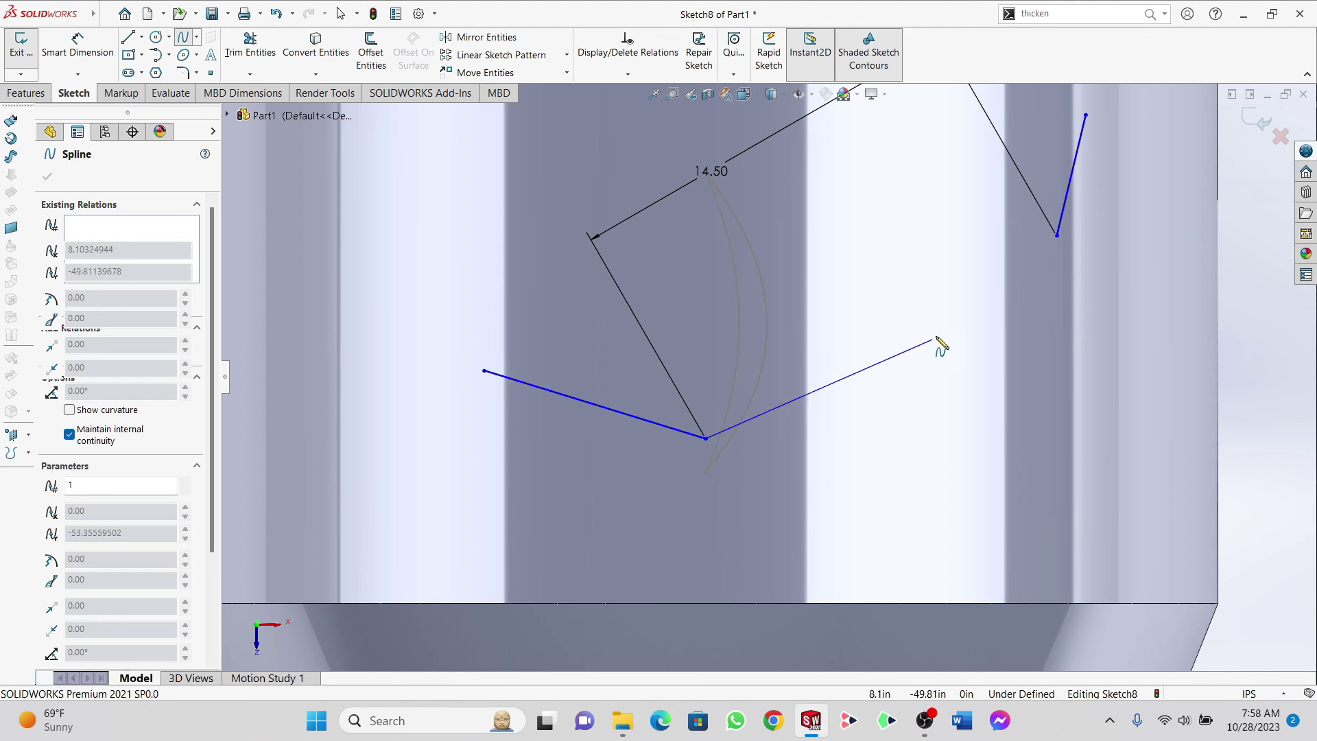
click(1056, 236)
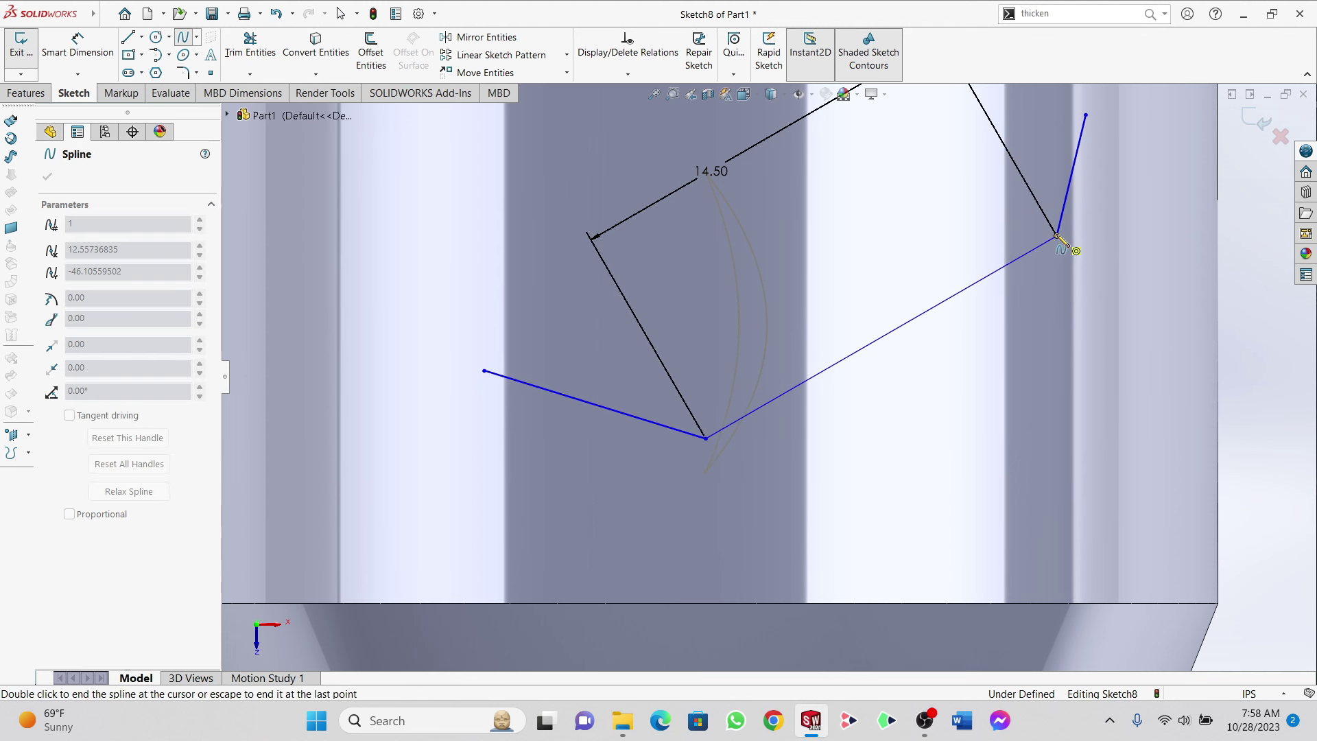
key(Escape)
click(892, 349)
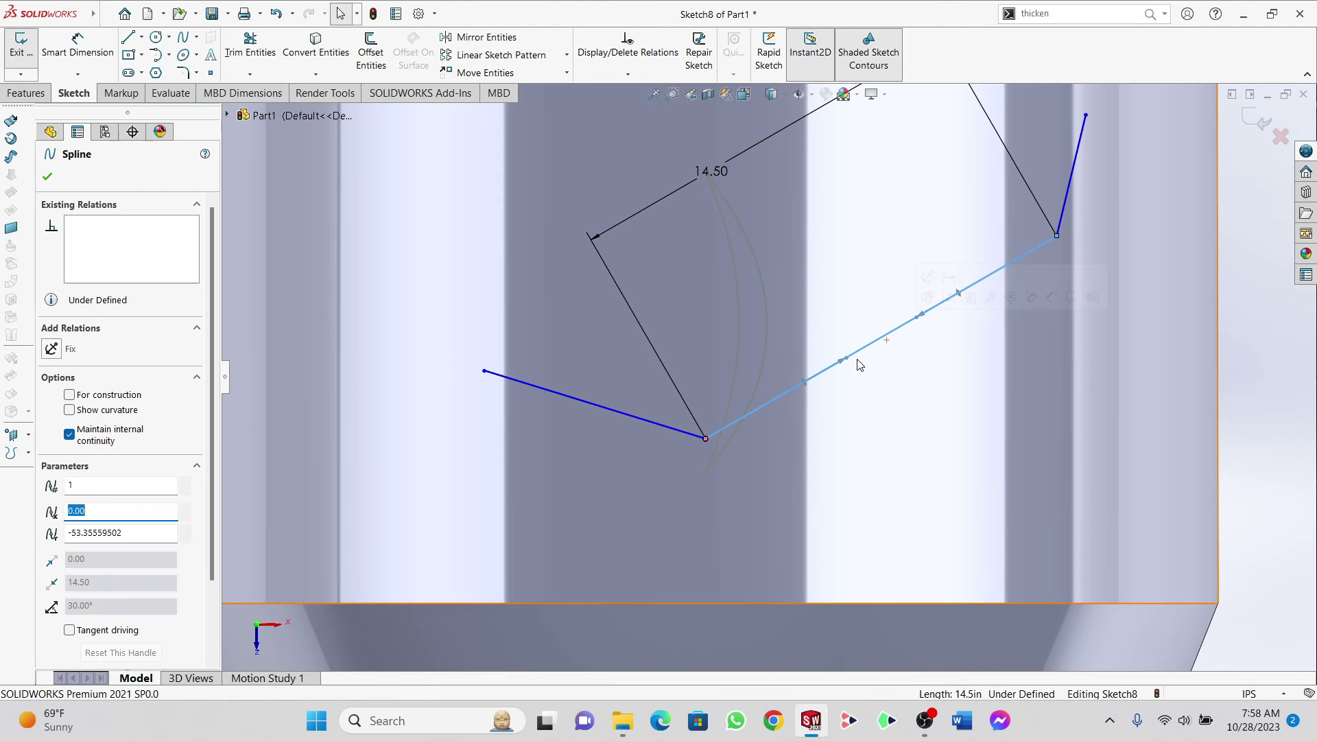
drag(847, 359, 885, 382)
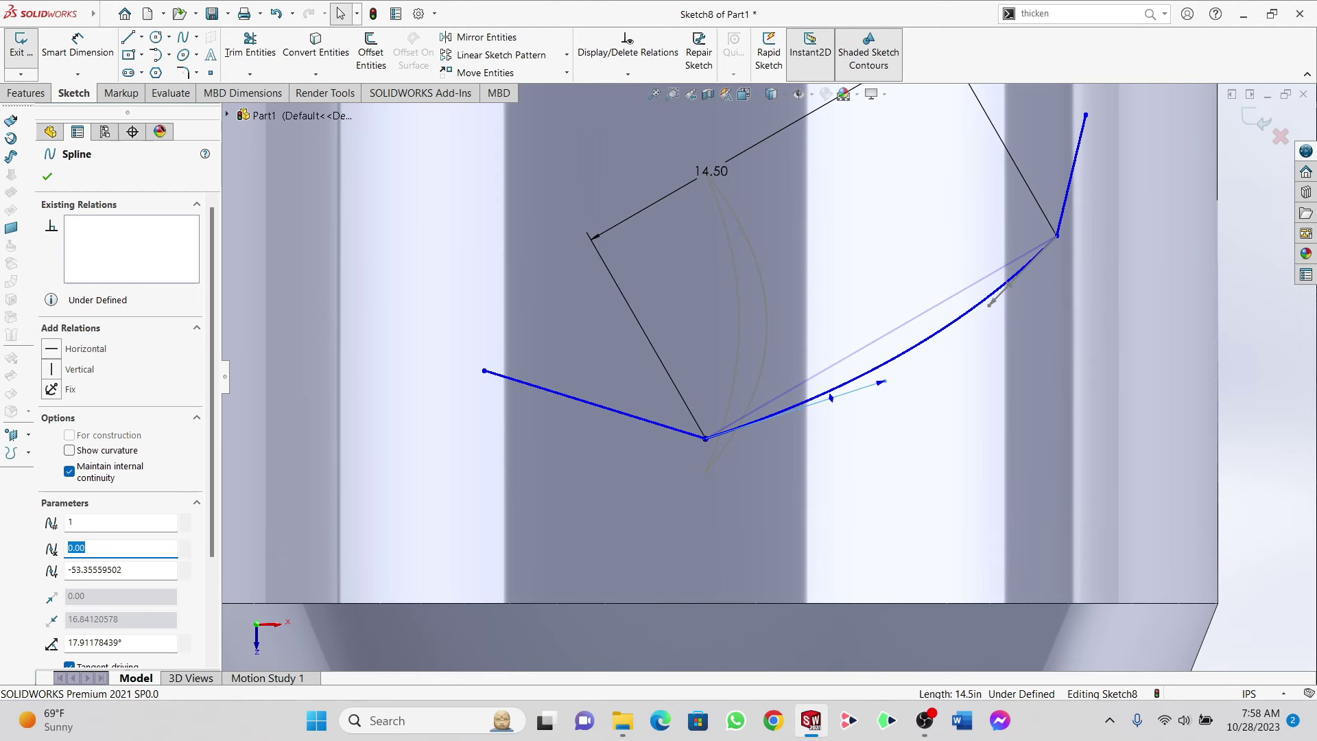
Step: Add a second spline between the same endpoints, bowed further outward with its handle at about 11.1°, to form a crescent
click(183, 40)
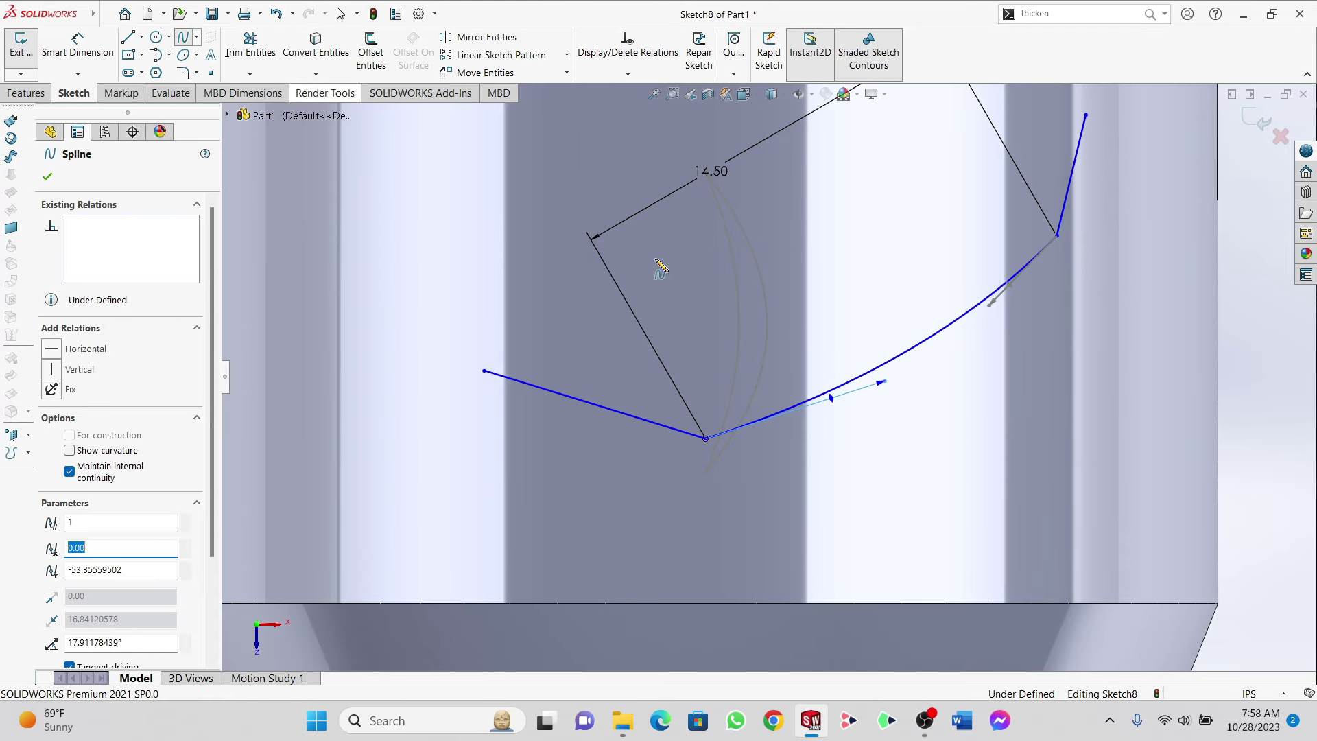
click(707, 440)
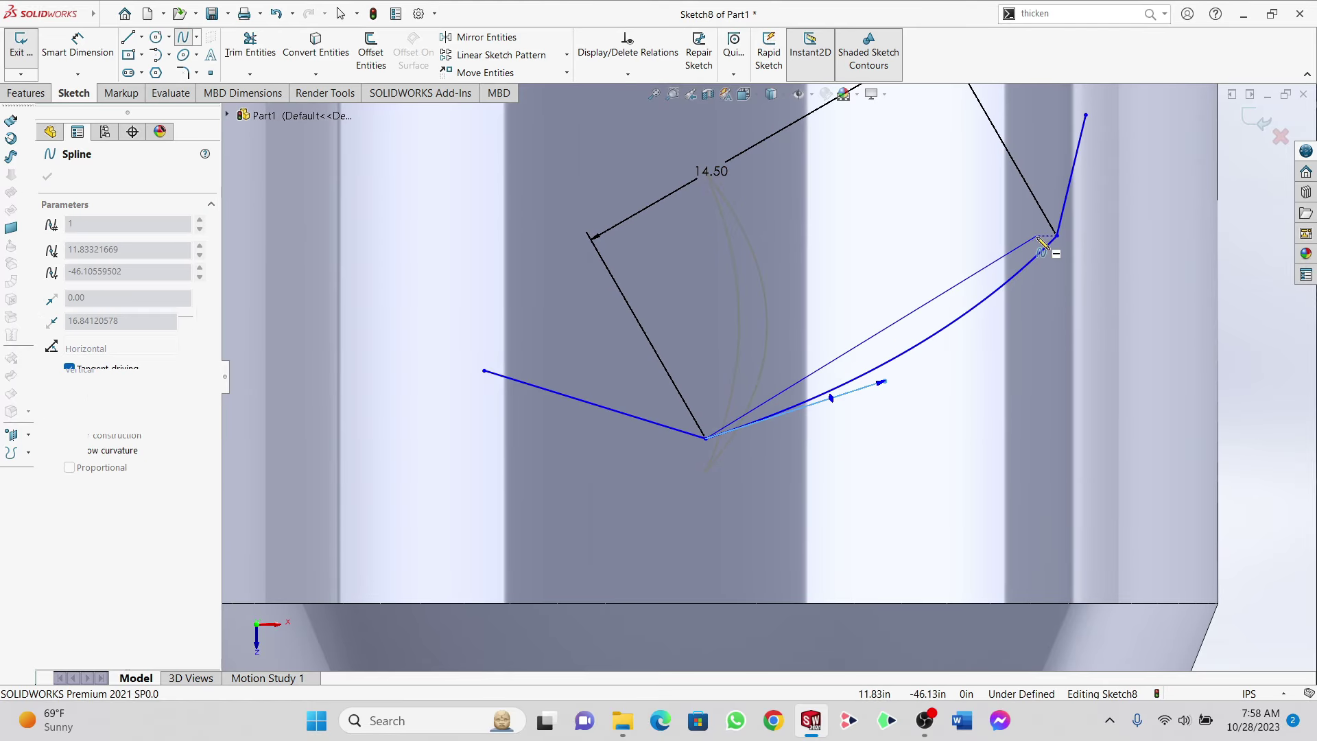
click(1060, 244)
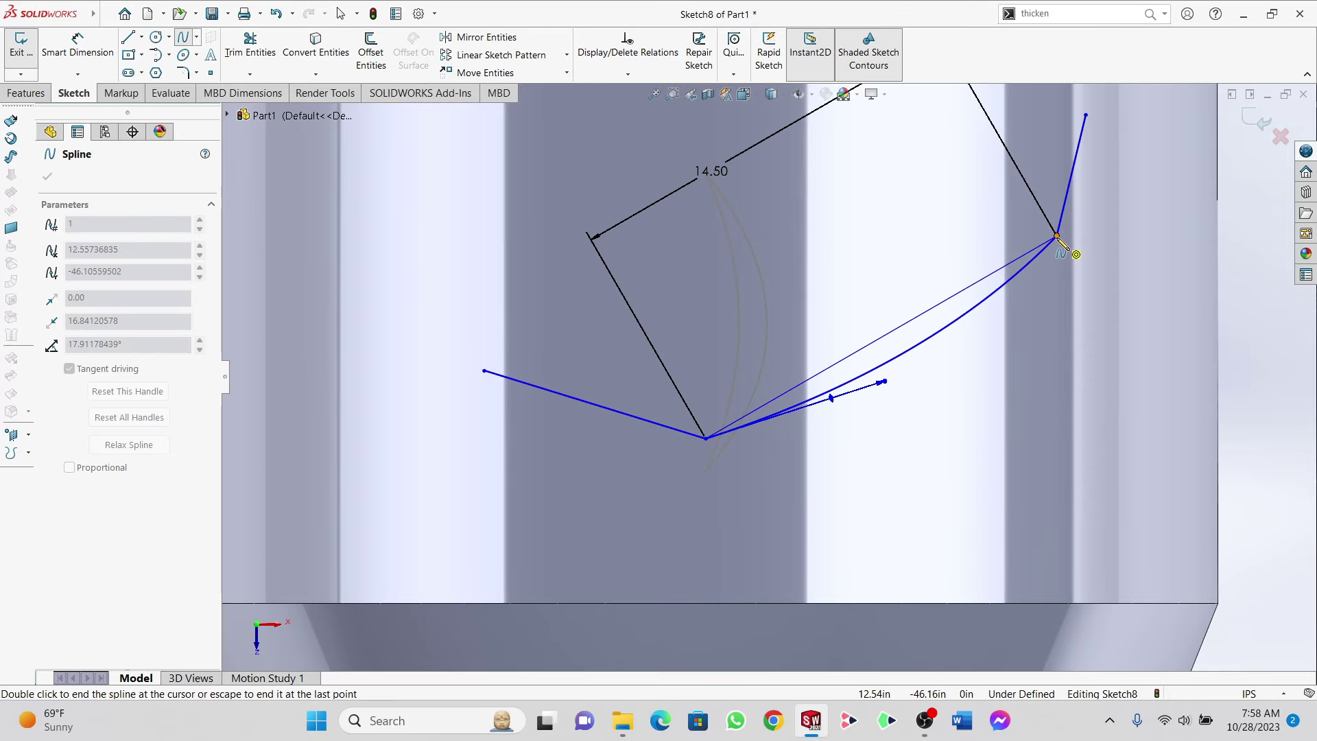
double_click(884, 339)
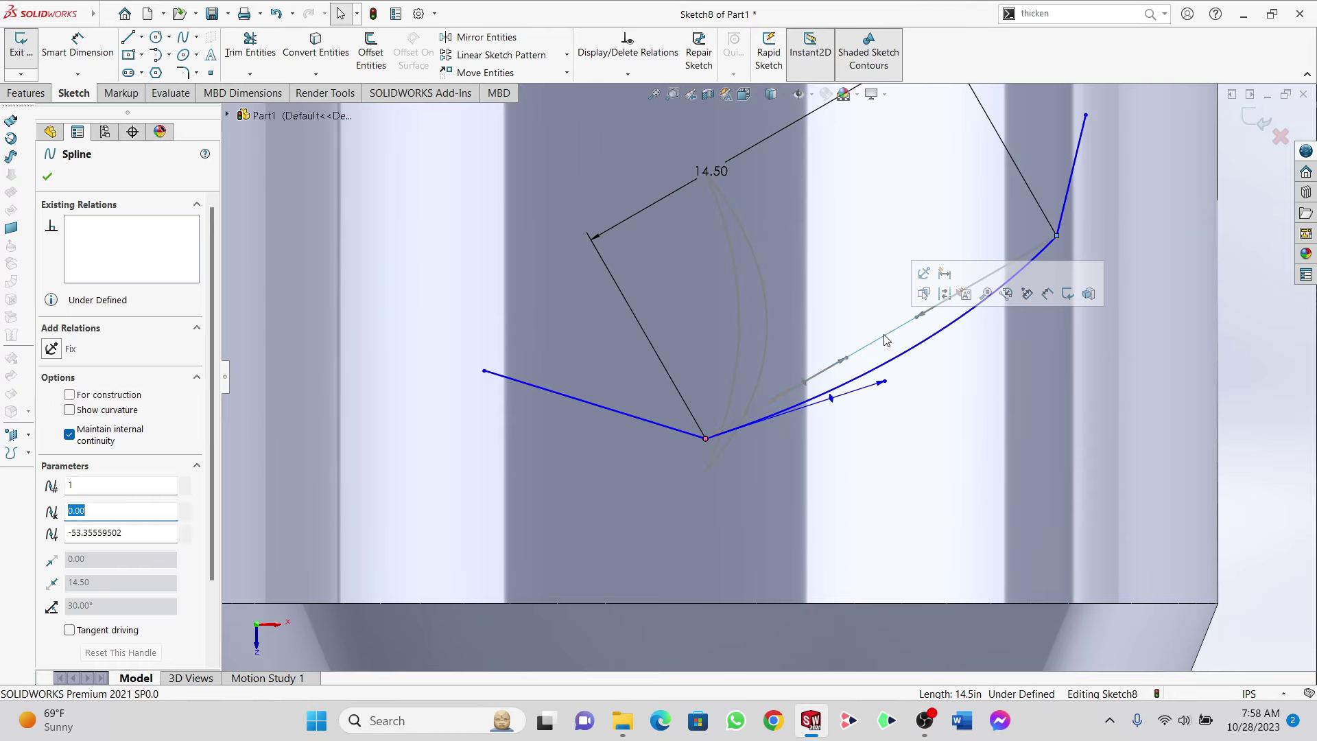
drag(848, 361, 933, 402)
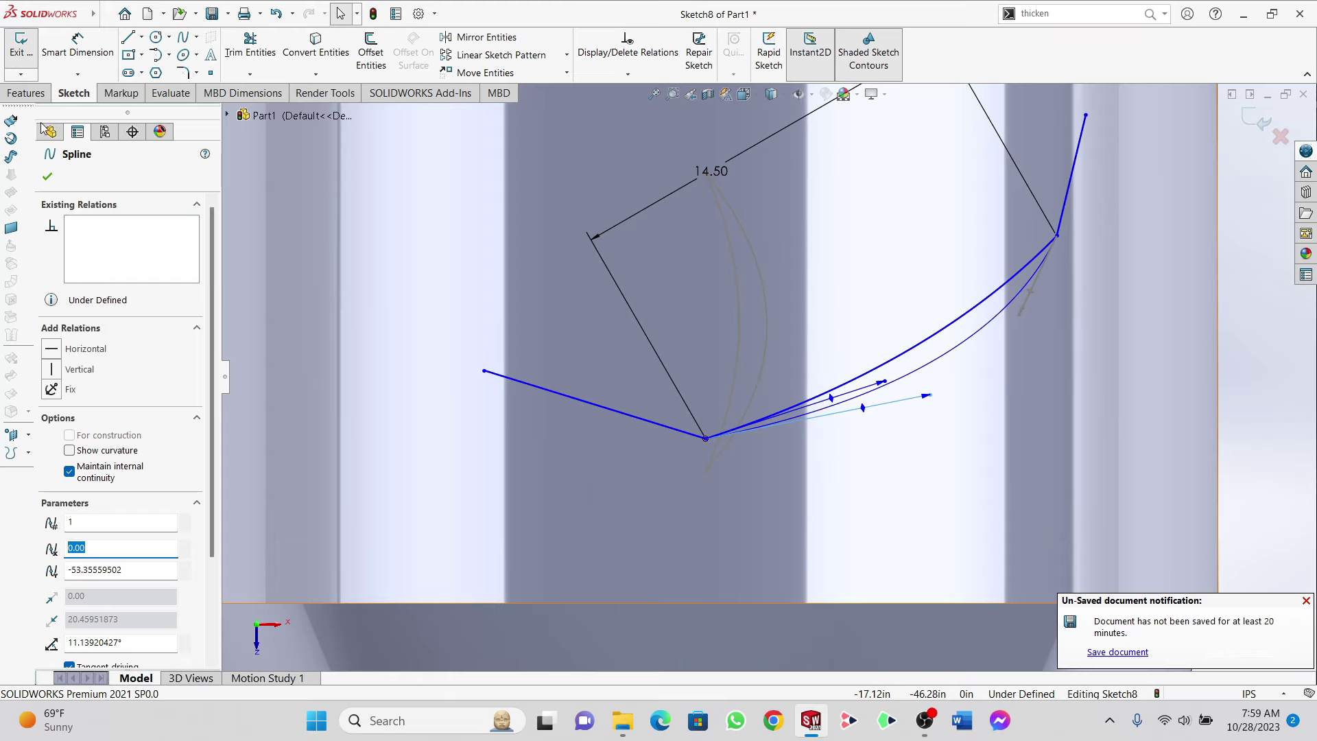
click(48, 176)
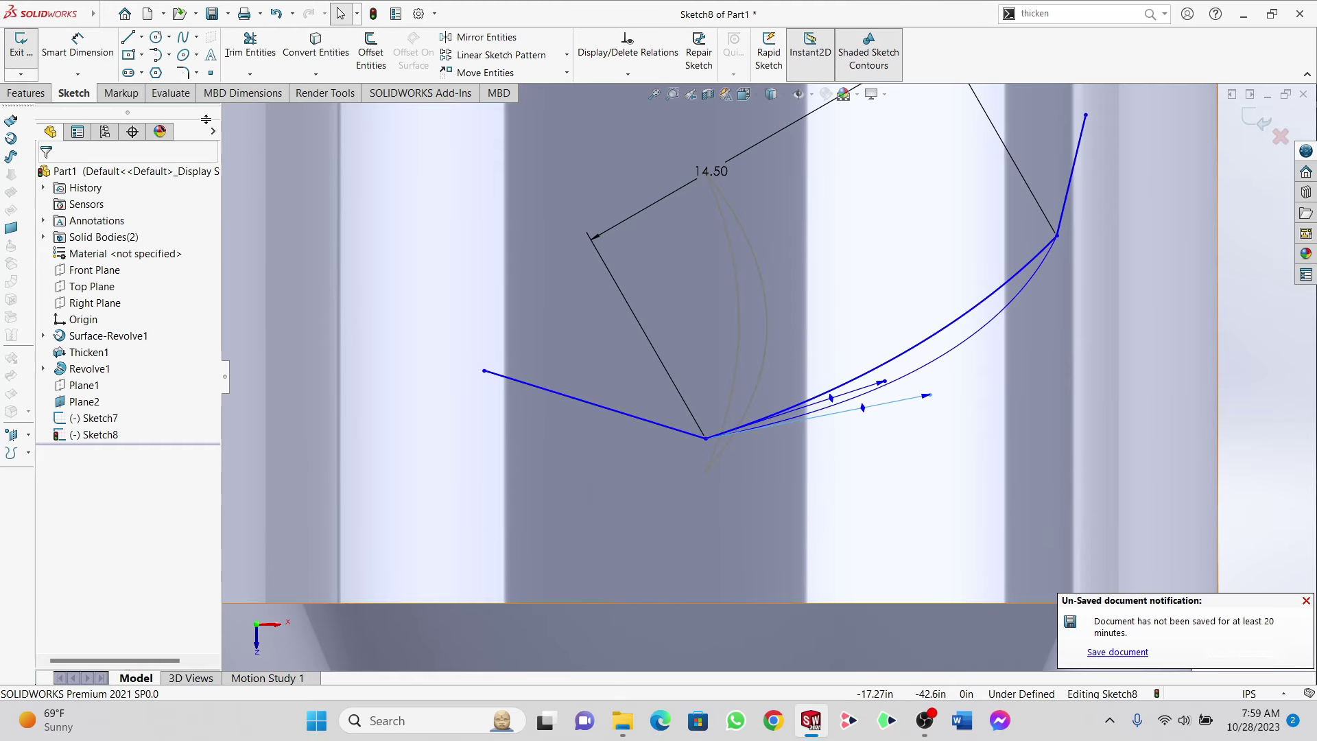
Step: Trim away the two straight outer lines so only the crescent's splines are left, and exit the sketch
click(250, 48)
mouse_move(653, 314)
mouse_down()
mouse_move(583, 445)
mouse_move(1030, 163)
mouse_move(1169, 176)
mouse_up()
click(18, 47)
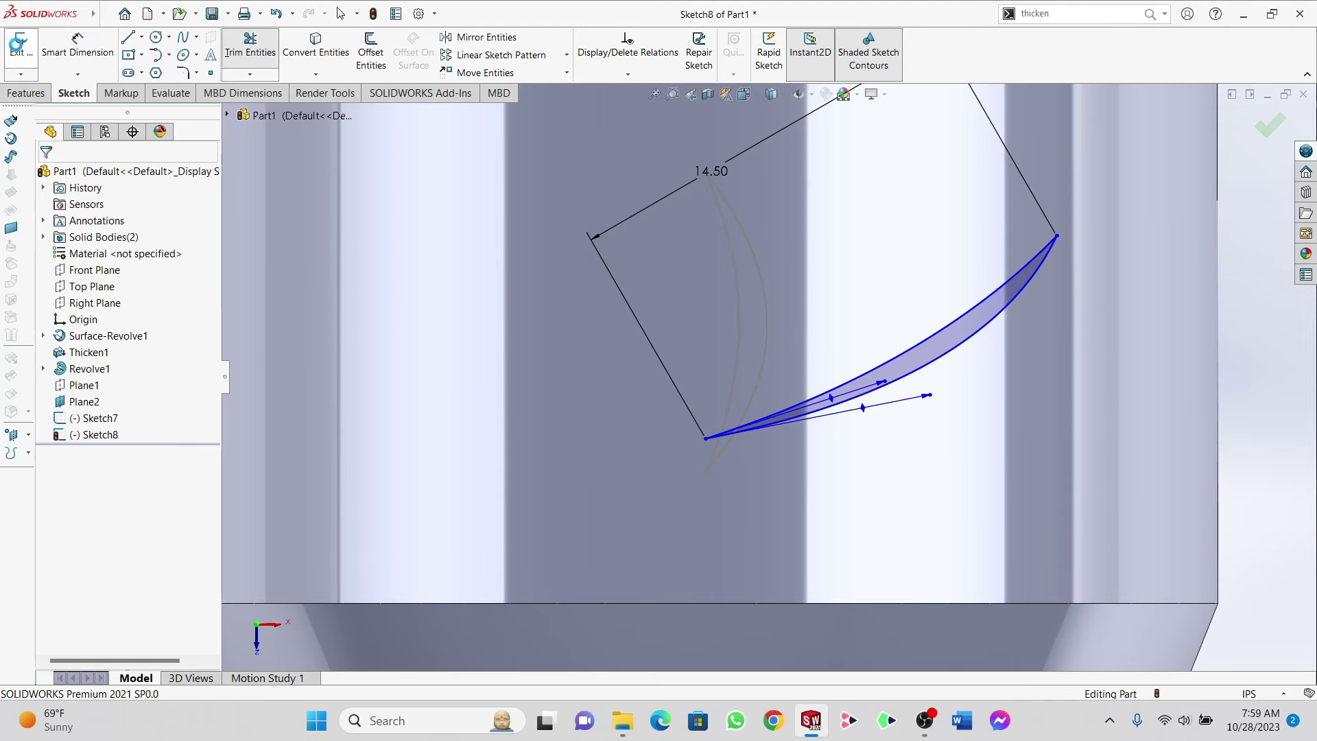
Step: In a new 3D sketch, draw a spline from the upper crescent's front end down to the front end of the crescent on the central body
click(60, 94)
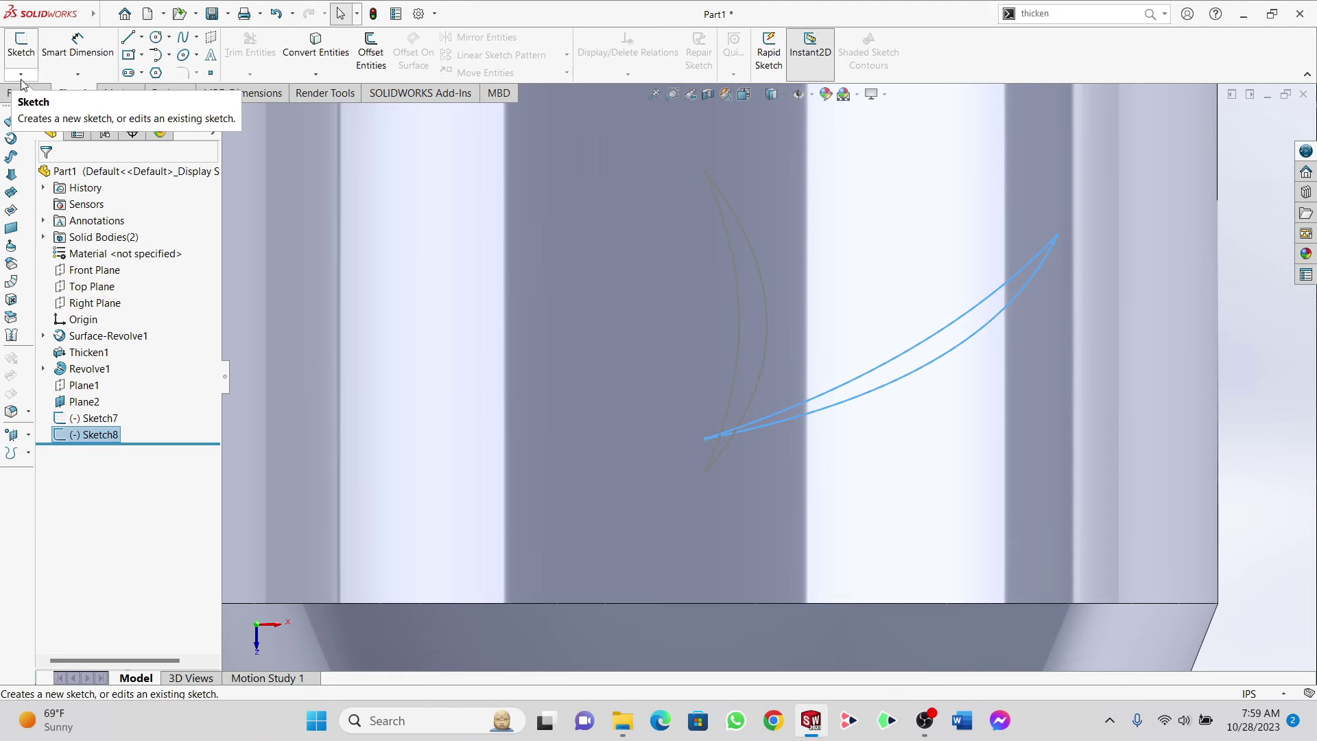
click(21, 73)
click(40, 103)
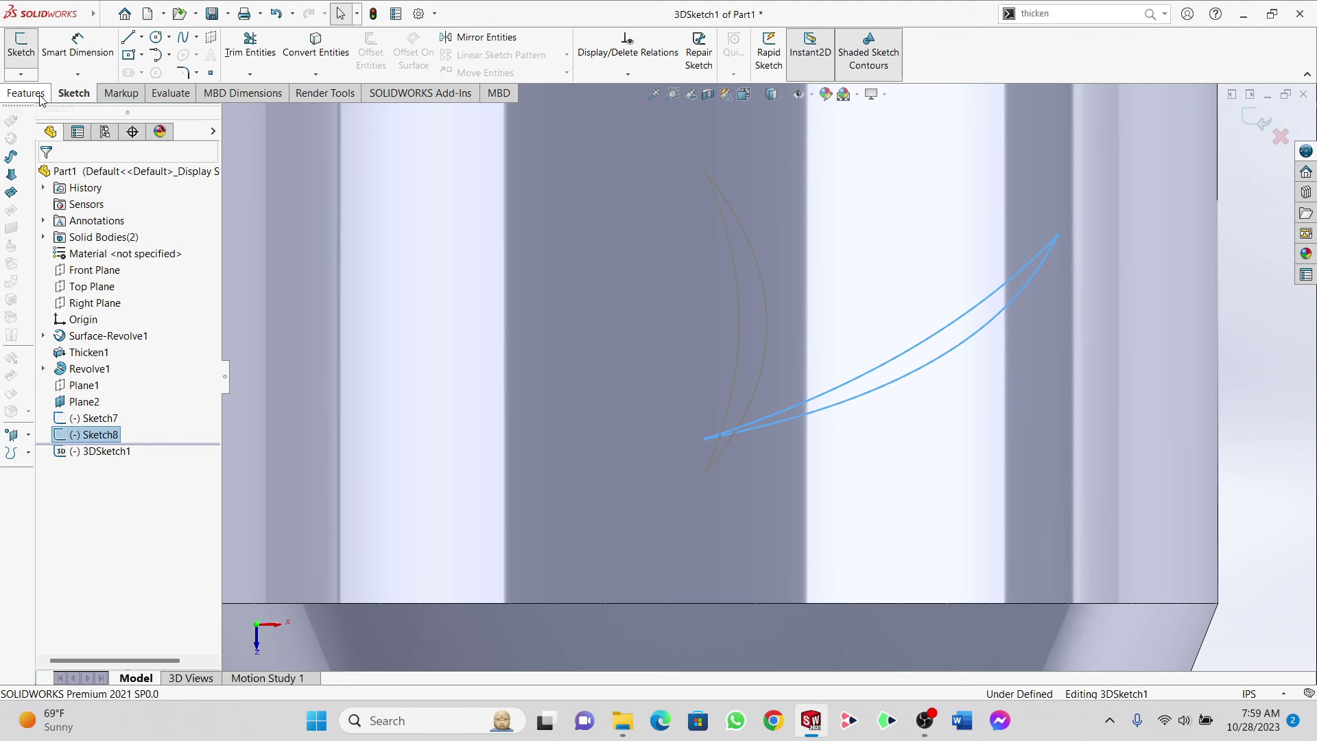
click(182, 41)
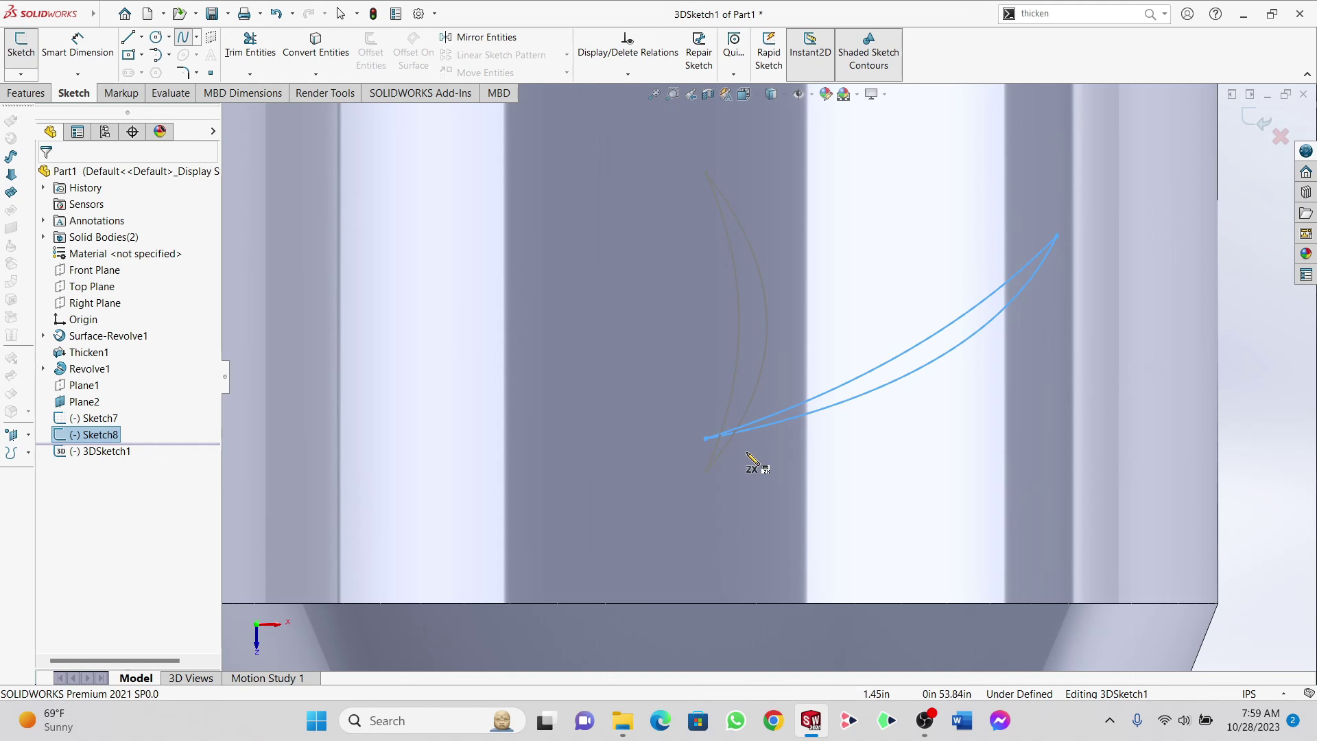
click(261, 653)
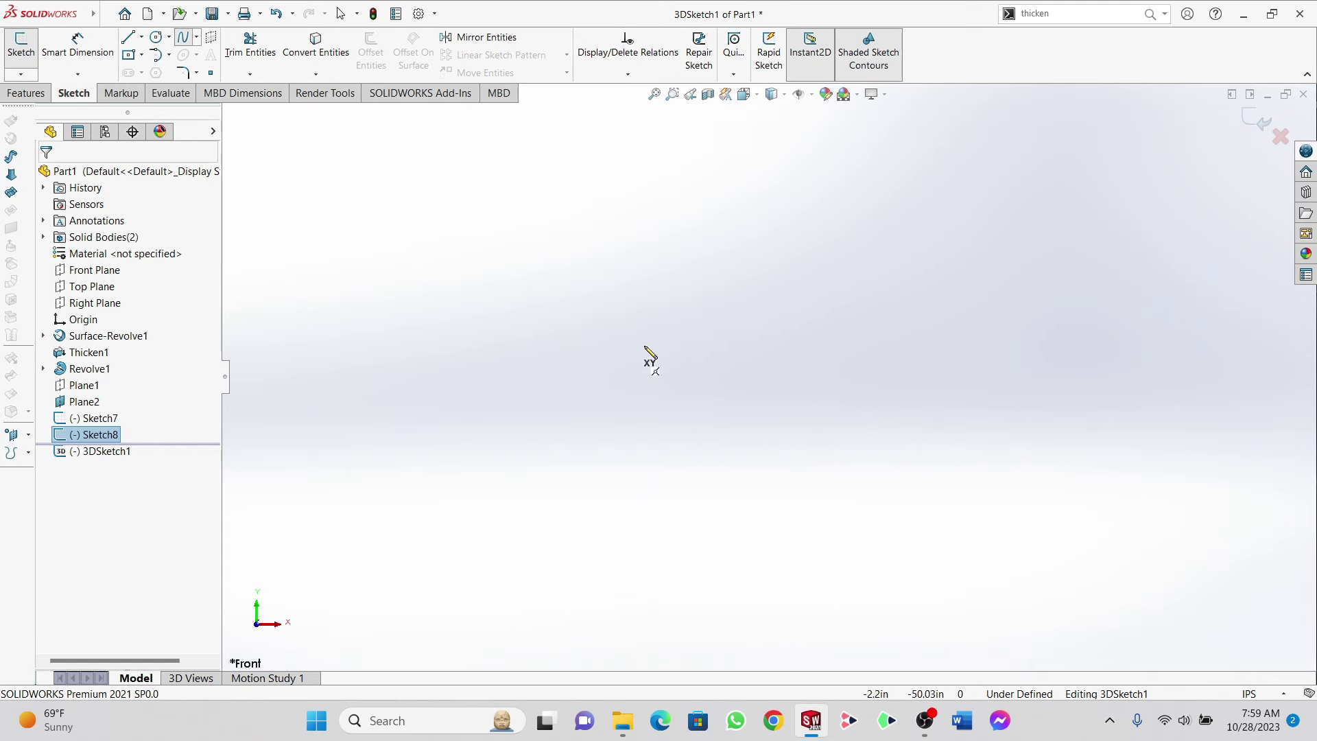
scroll(758, 171, up, 5)
scroll(772, 141, down, 4)
scroll(765, 181, up, 4)
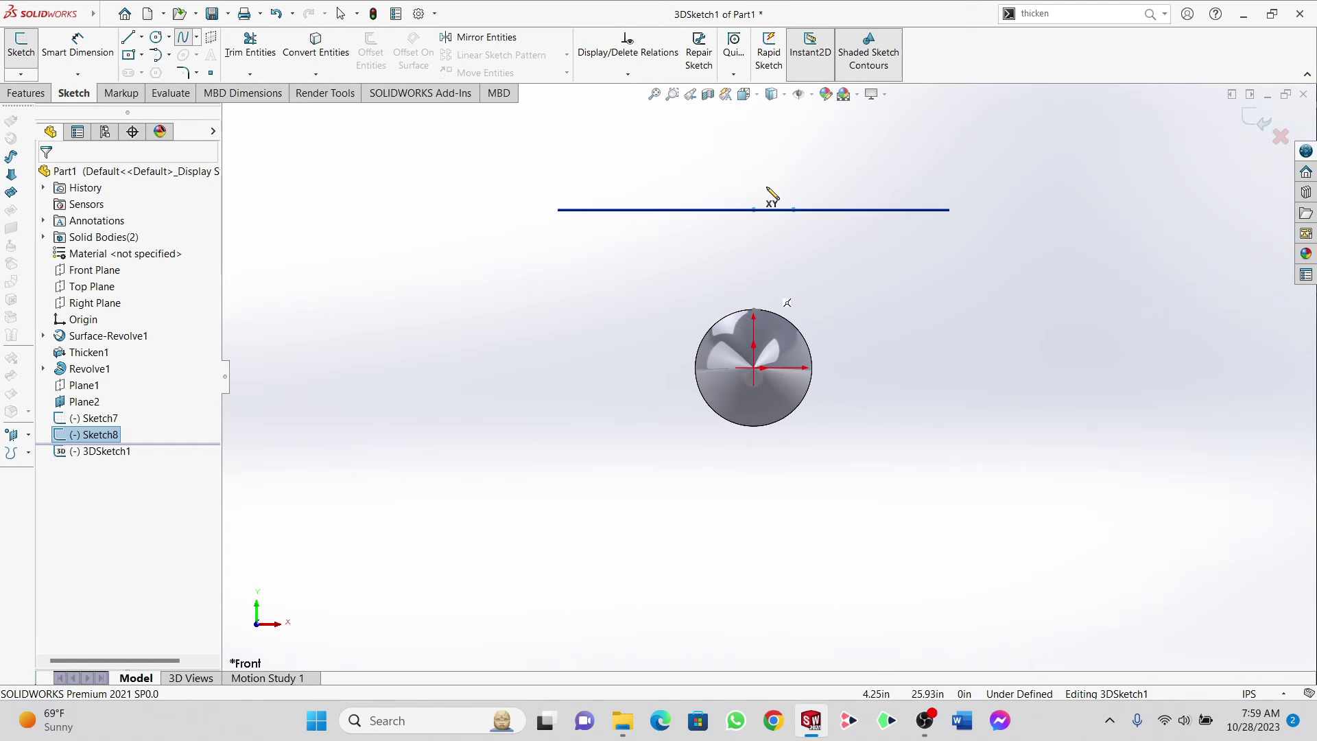
scroll(768, 191, down, 3)
mouse_move(816, 309)
middle_down()
mouse_move(785, 271)
mouse_move(732, 289)
mouse_move(743, 306)
mouse_move(754, 266)
mouse_move(794, 286)
mouse_move(788, 415)
middle_up()
scroll(768, 288, down, 3)
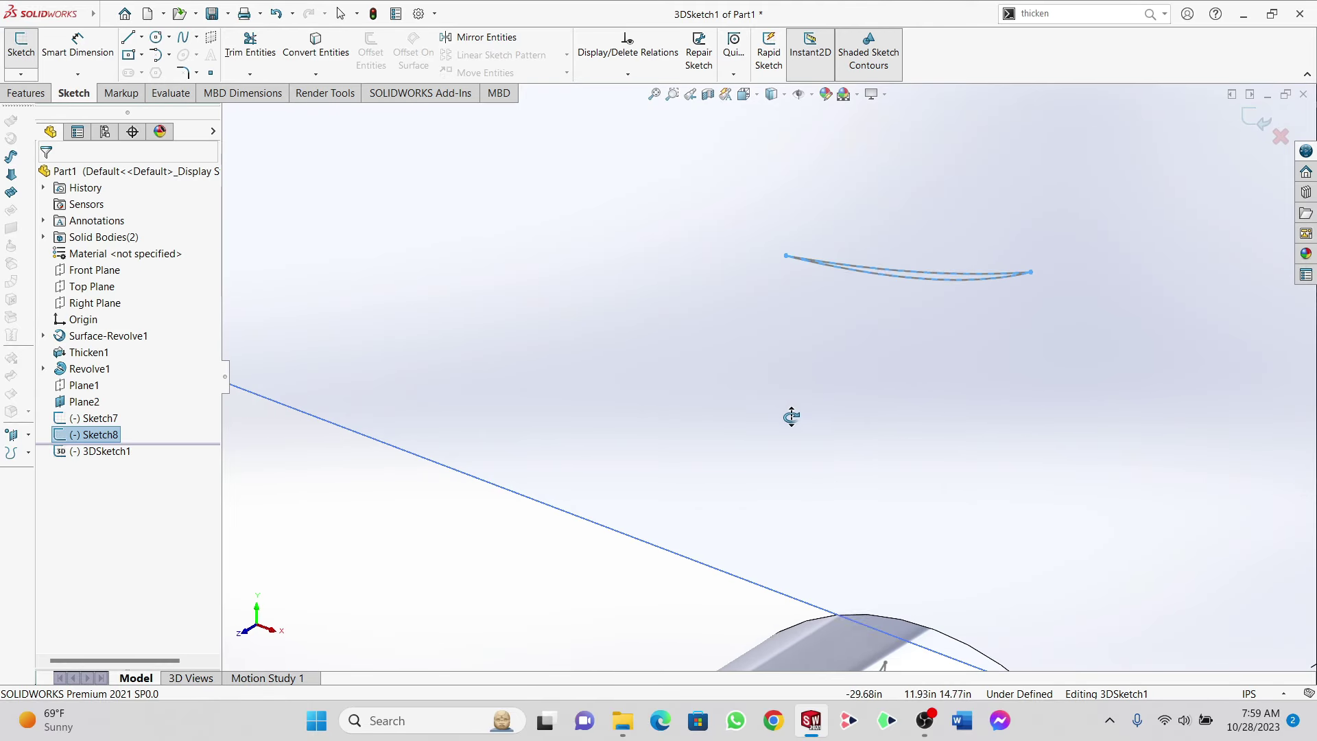
click(787, 255)
scroll(816, 487, up, 4)
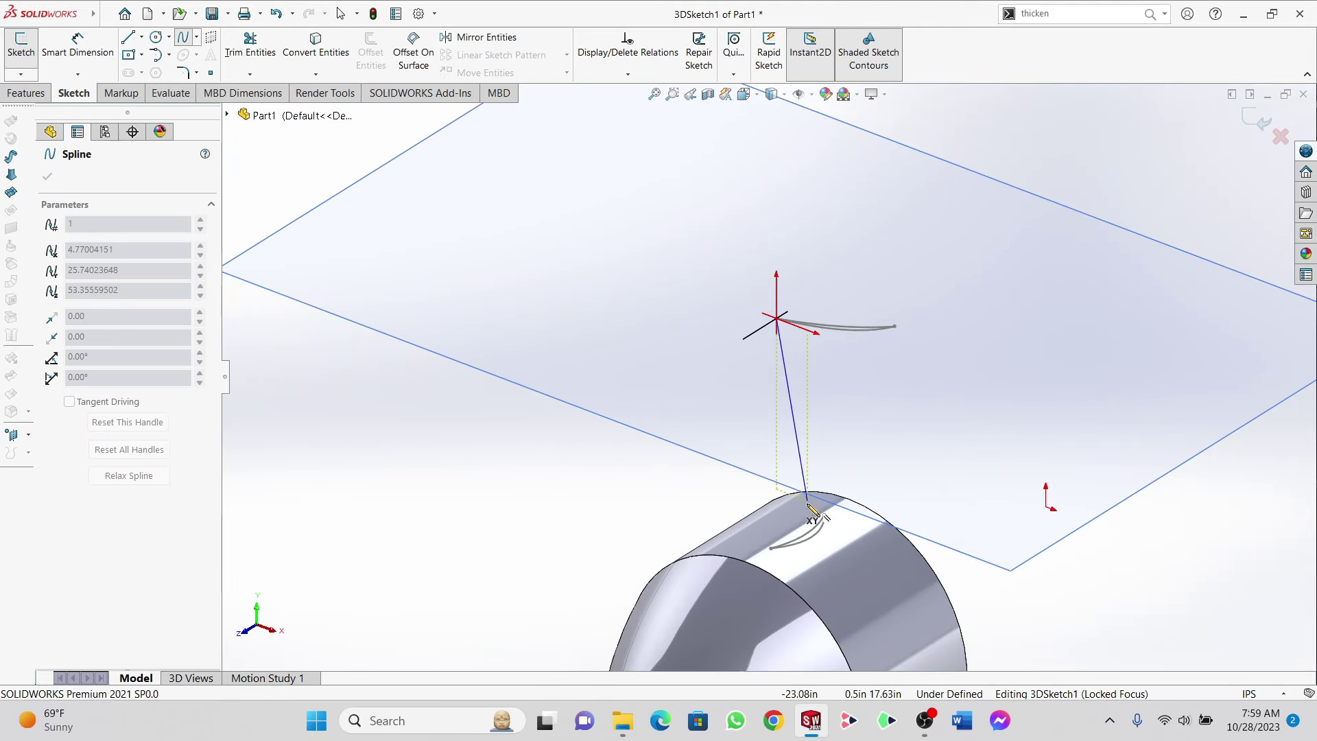
scroll(807, 495, down, 5)
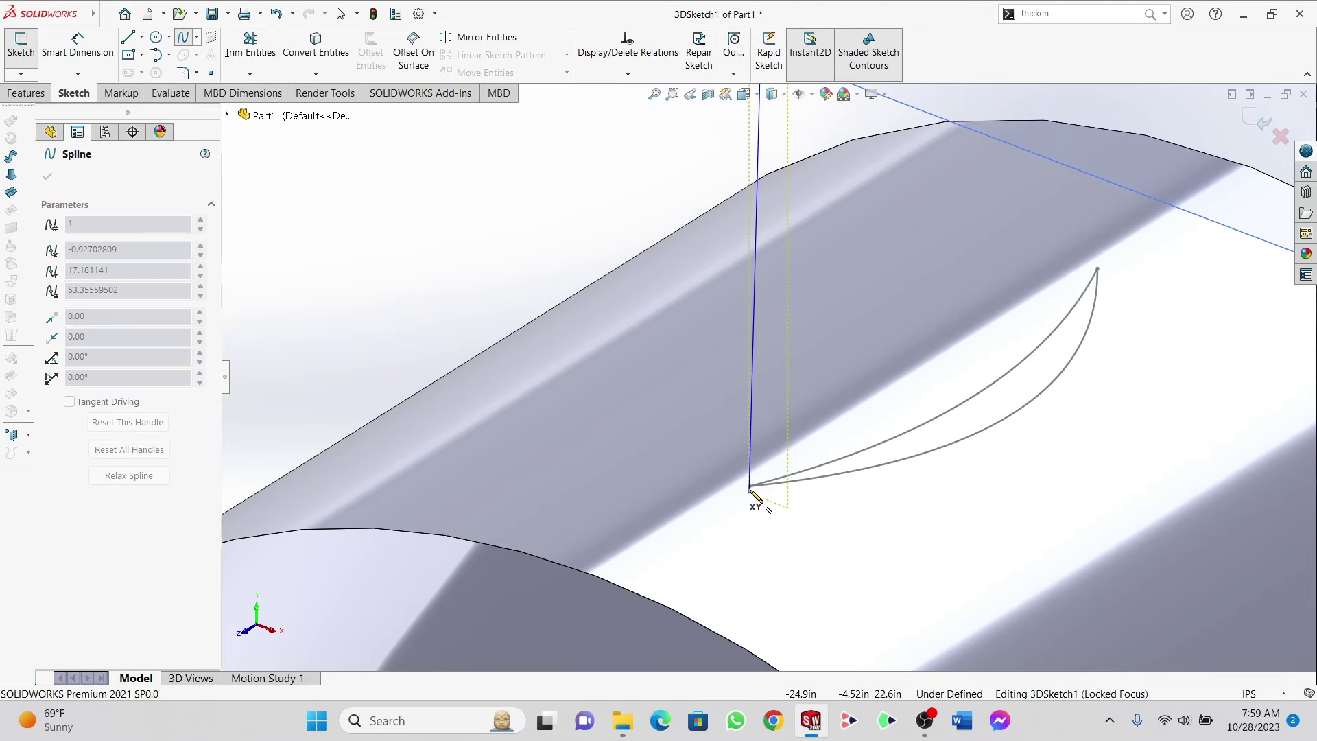
click(751, 488)
Step: Draw a second 3D spline joining the other ends of the upper and lower crescents, and exit the 3D sketch
scroll(780, 329, up, 5)
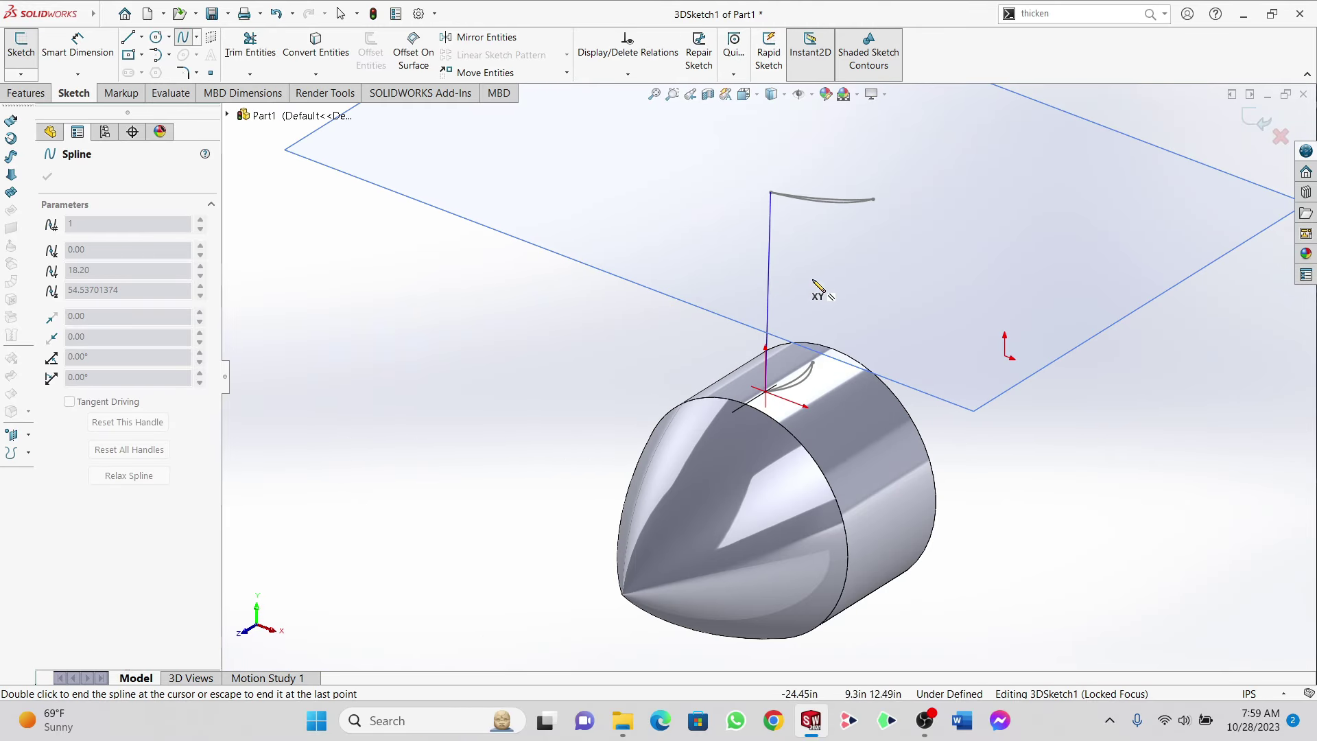
scroll(850, 223, down, 4)
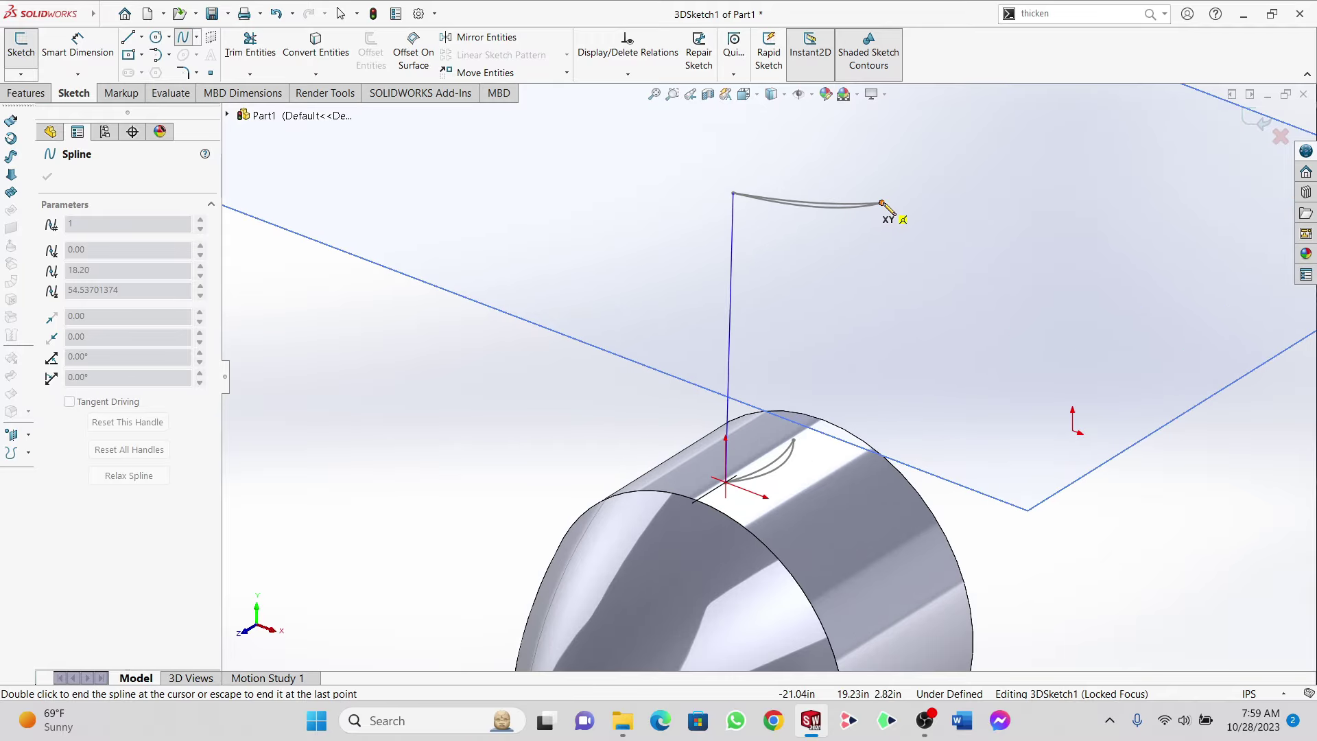
click(881, 204)
scroll(738, 374, down, 4)
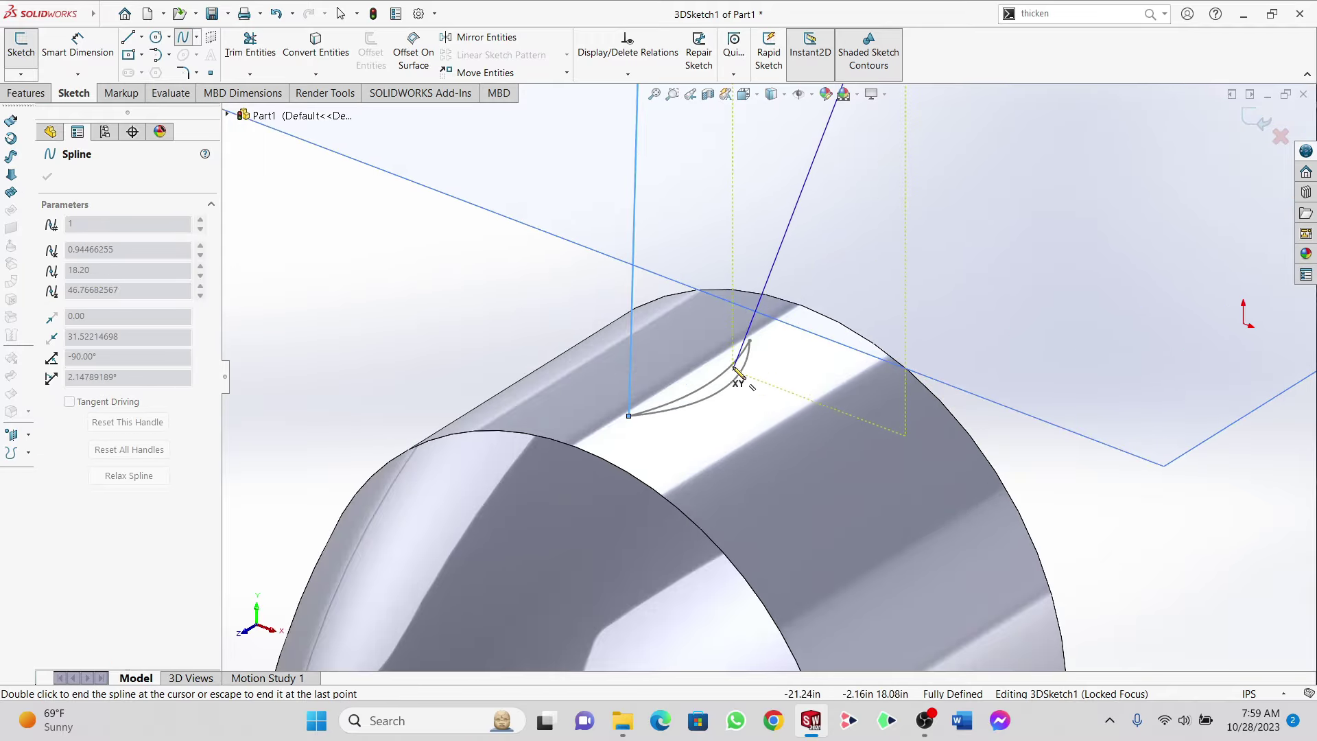
scroll(737, 373, down, 4)
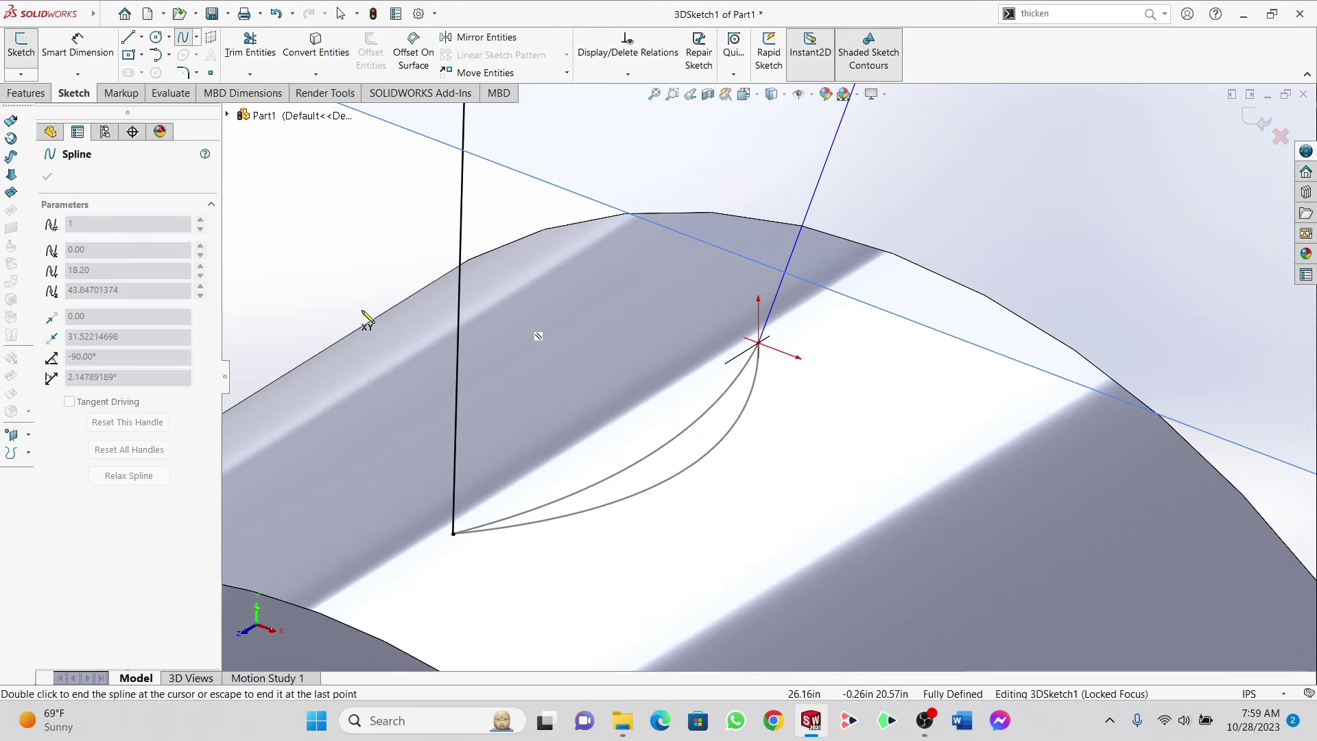
click(32, 74)
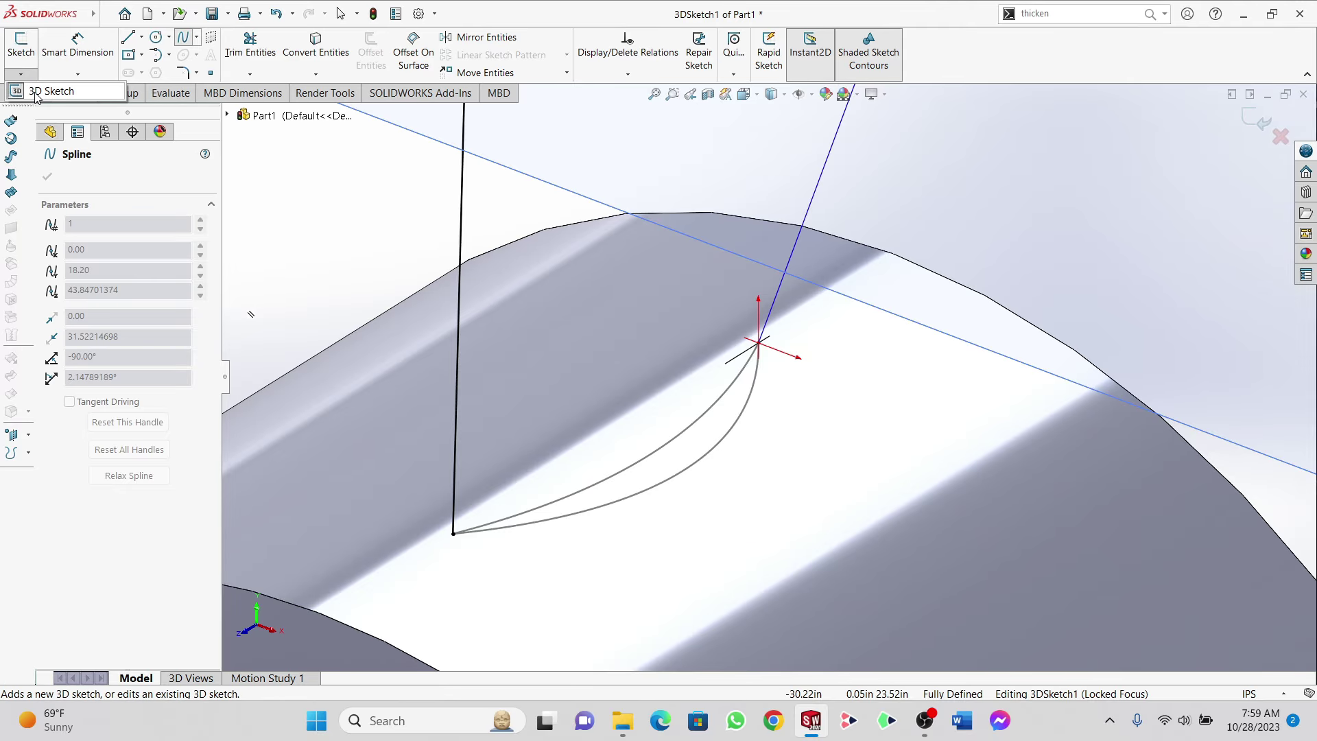
click(35, 94)
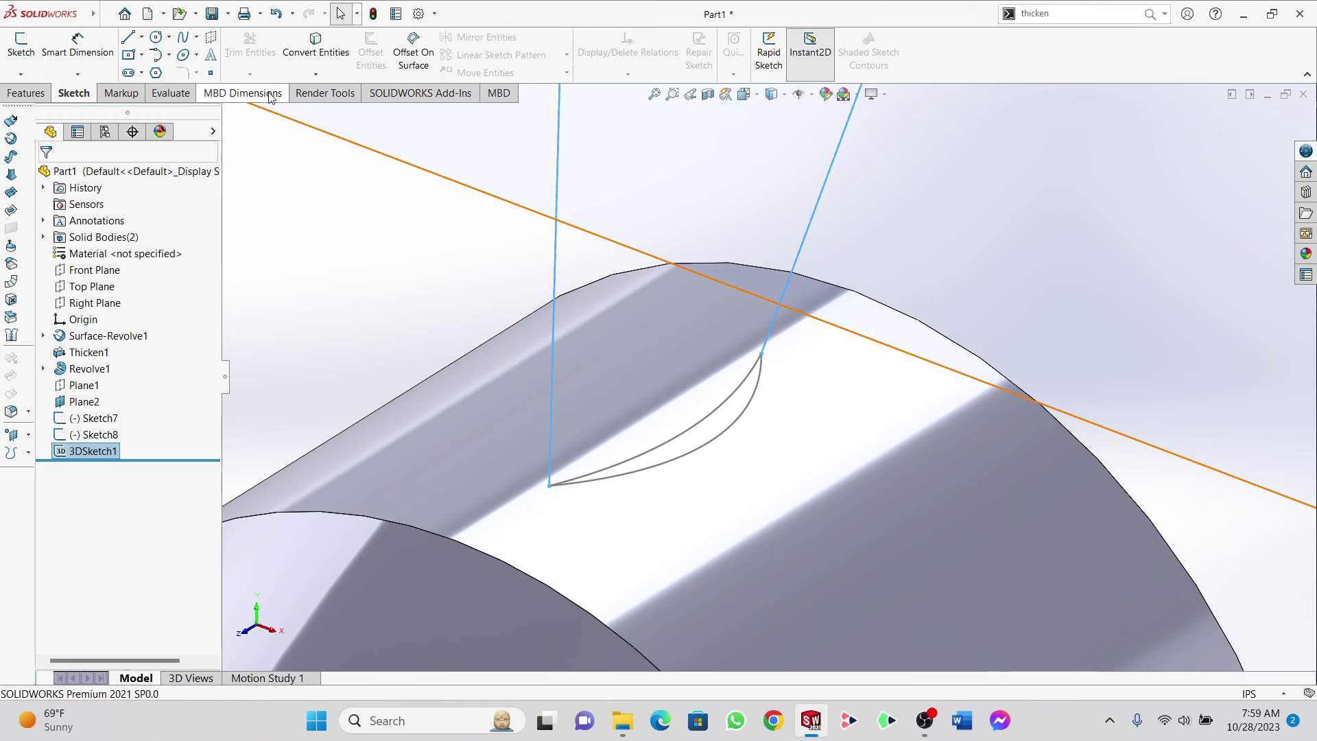
click(39, 97)
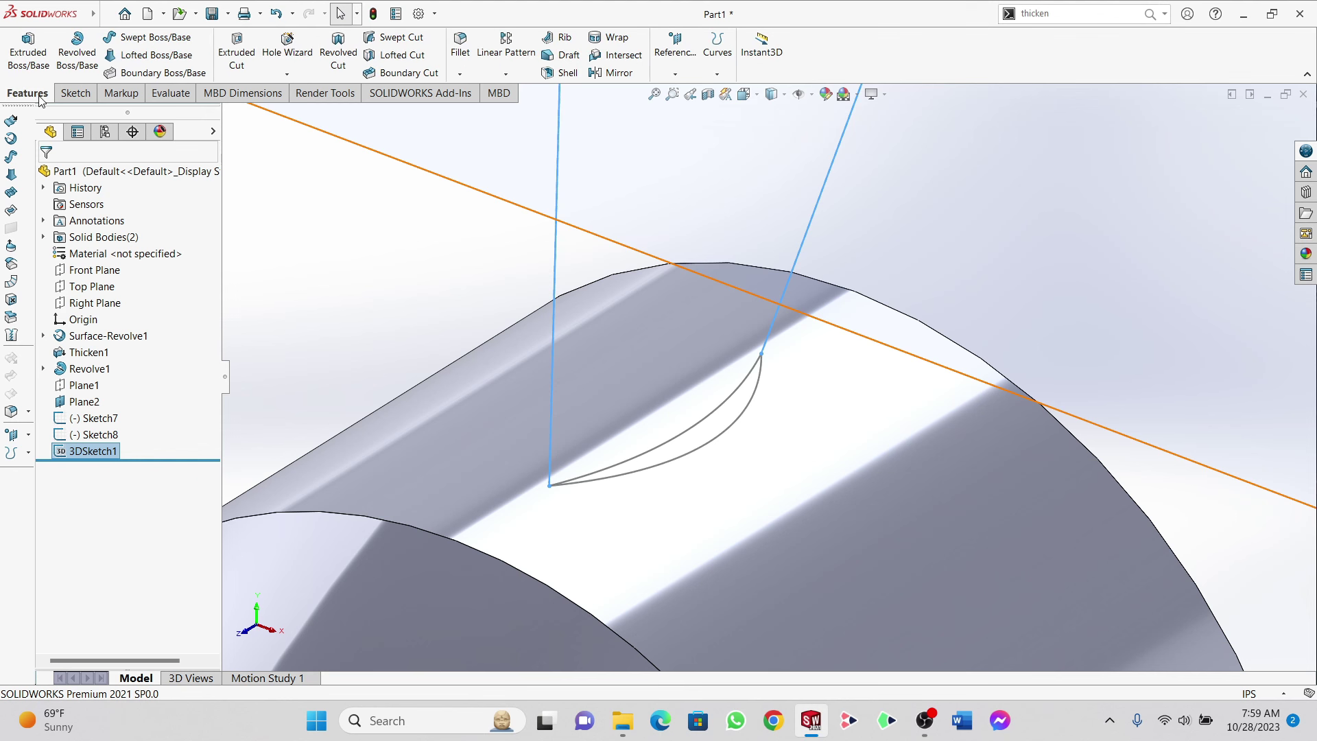
click(156, 55)
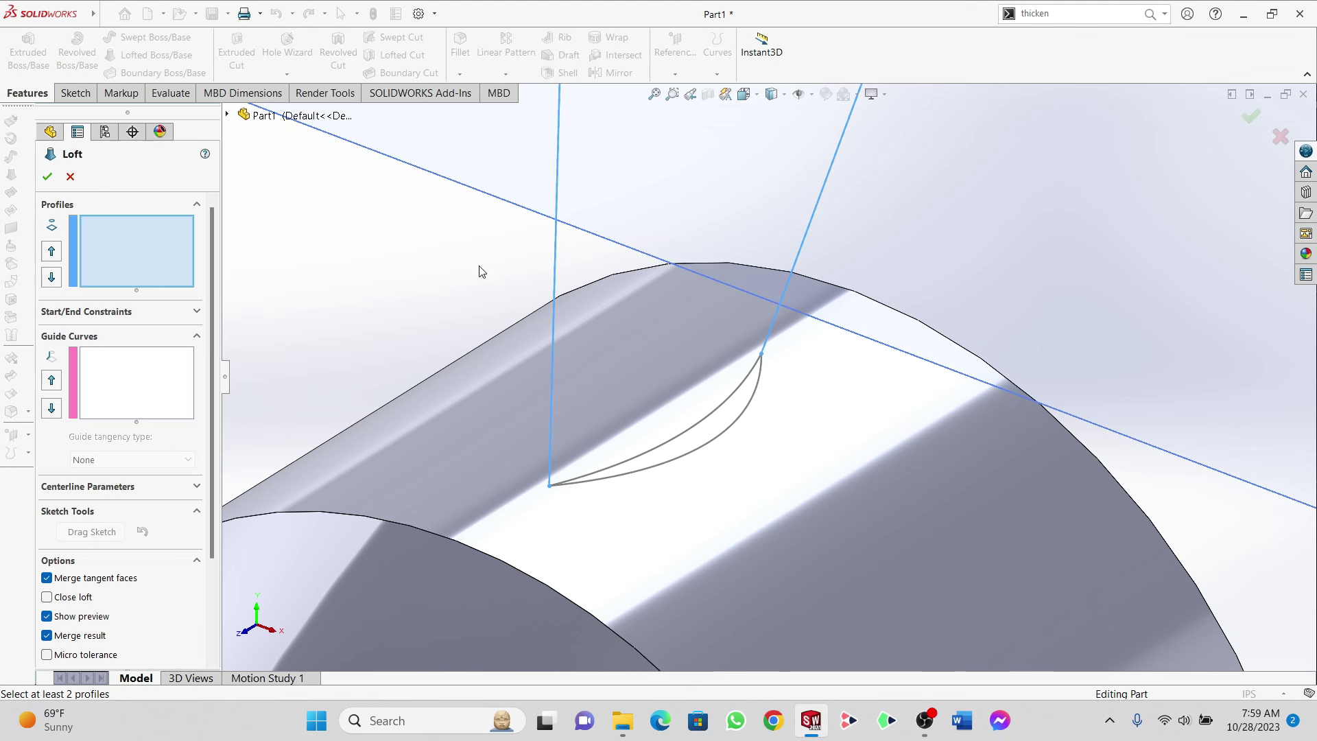
scroll(698, 246, up, 5)
scroll(785, 199, up, 2)
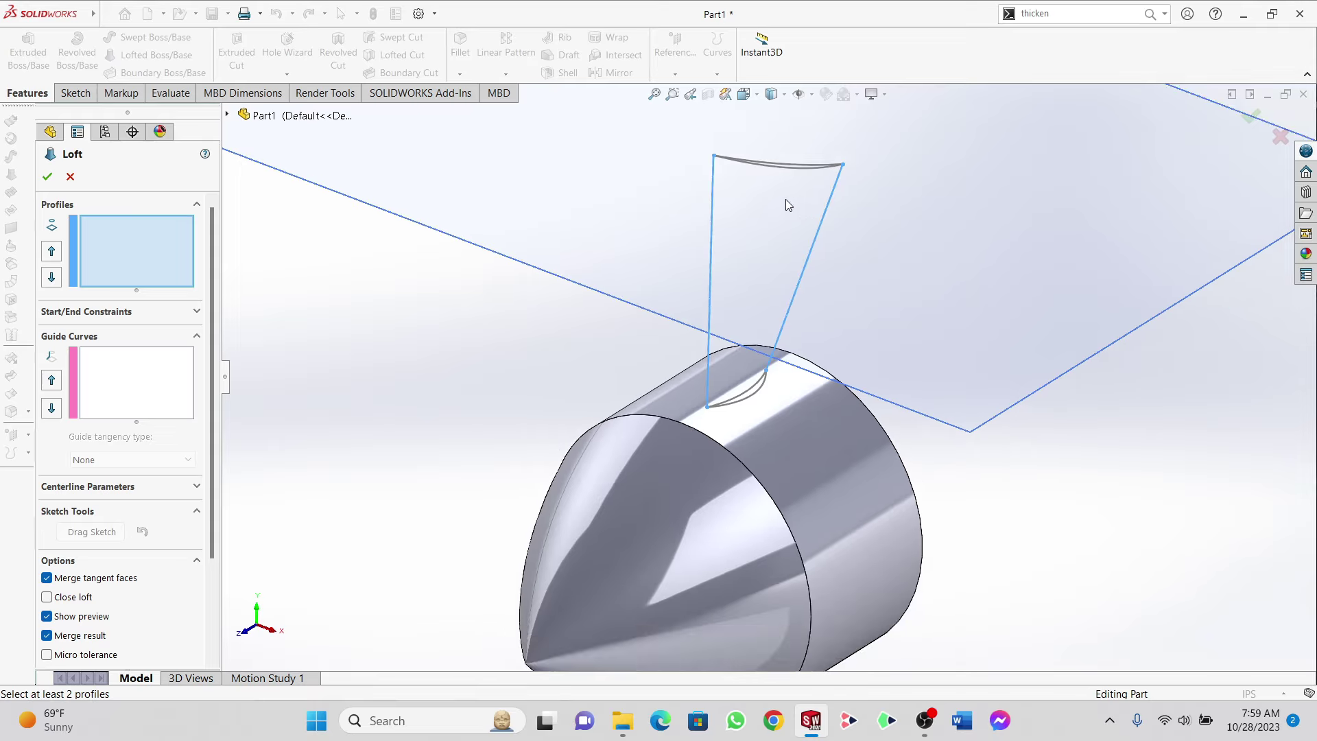
scroll(785, 199, down, 4)
scroll(698, 593, up, 3)
scroll(697, 591, down, 3)
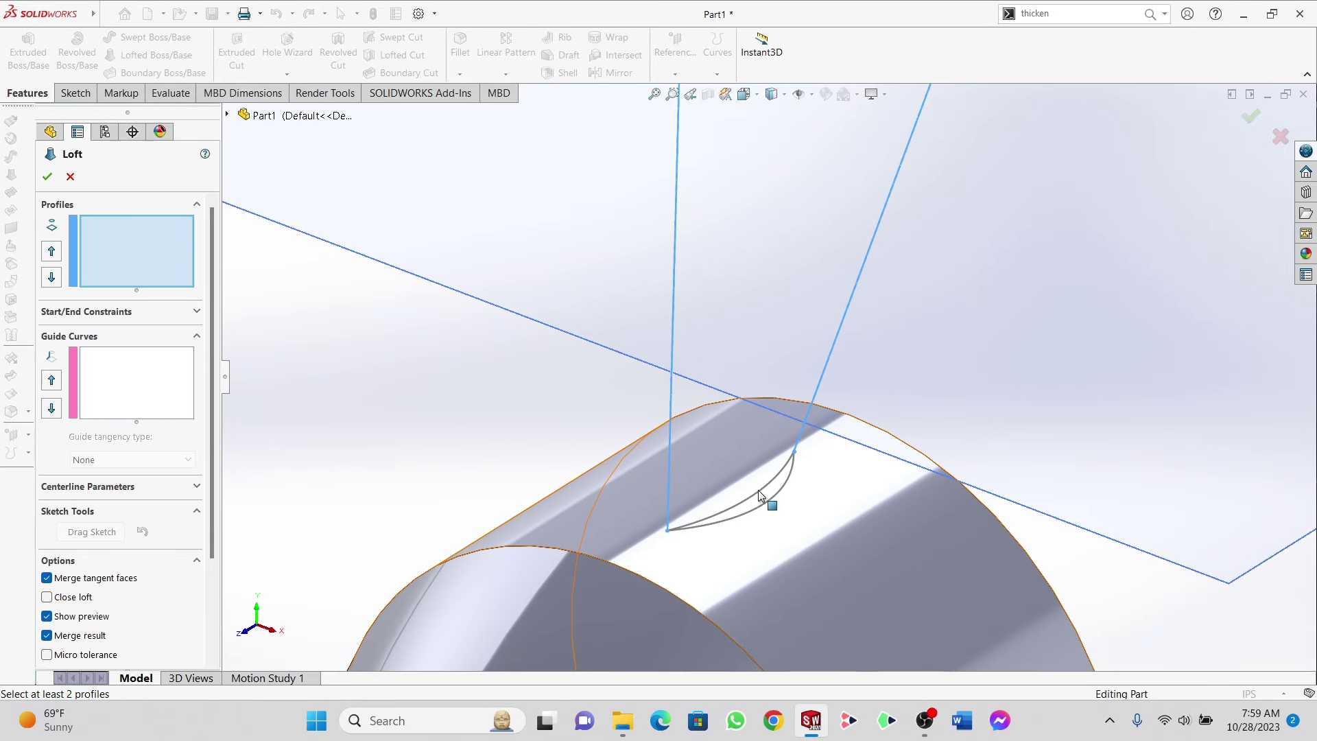
click(747, 505)
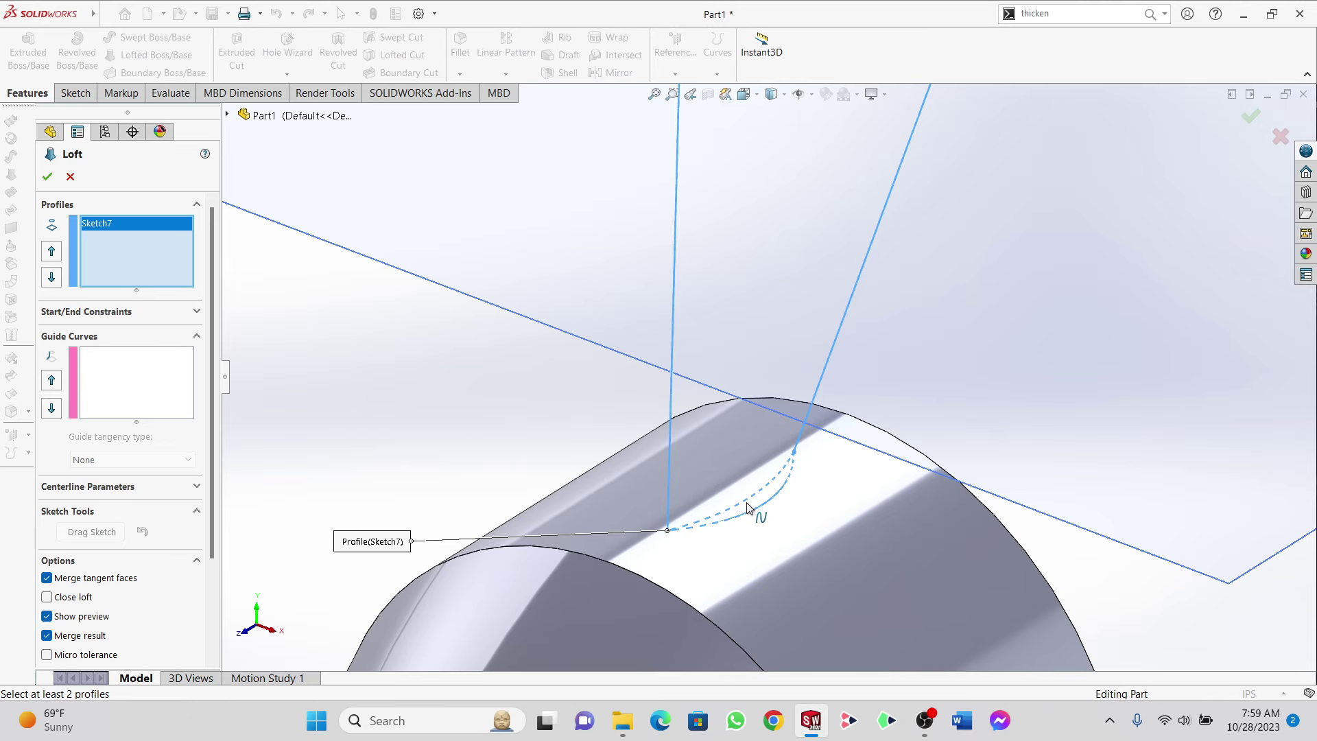
click(755, 516)
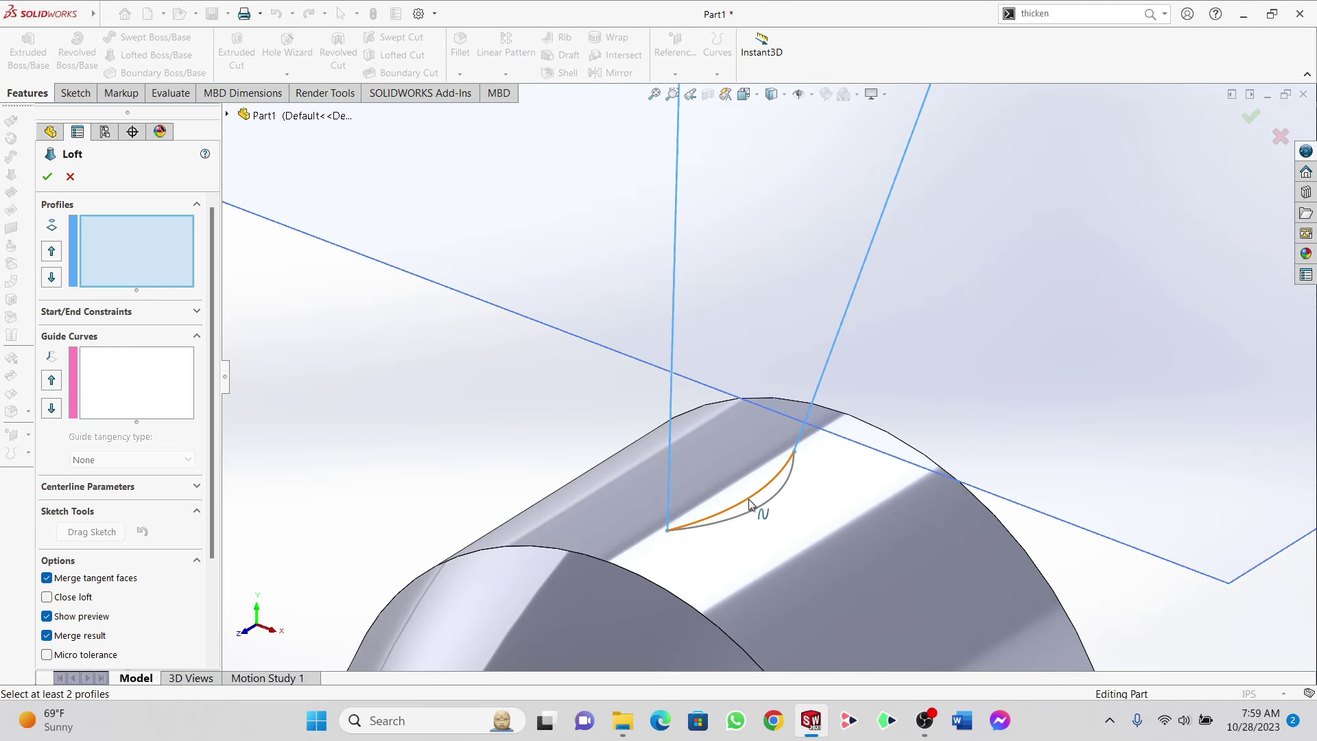
click(750, 504)
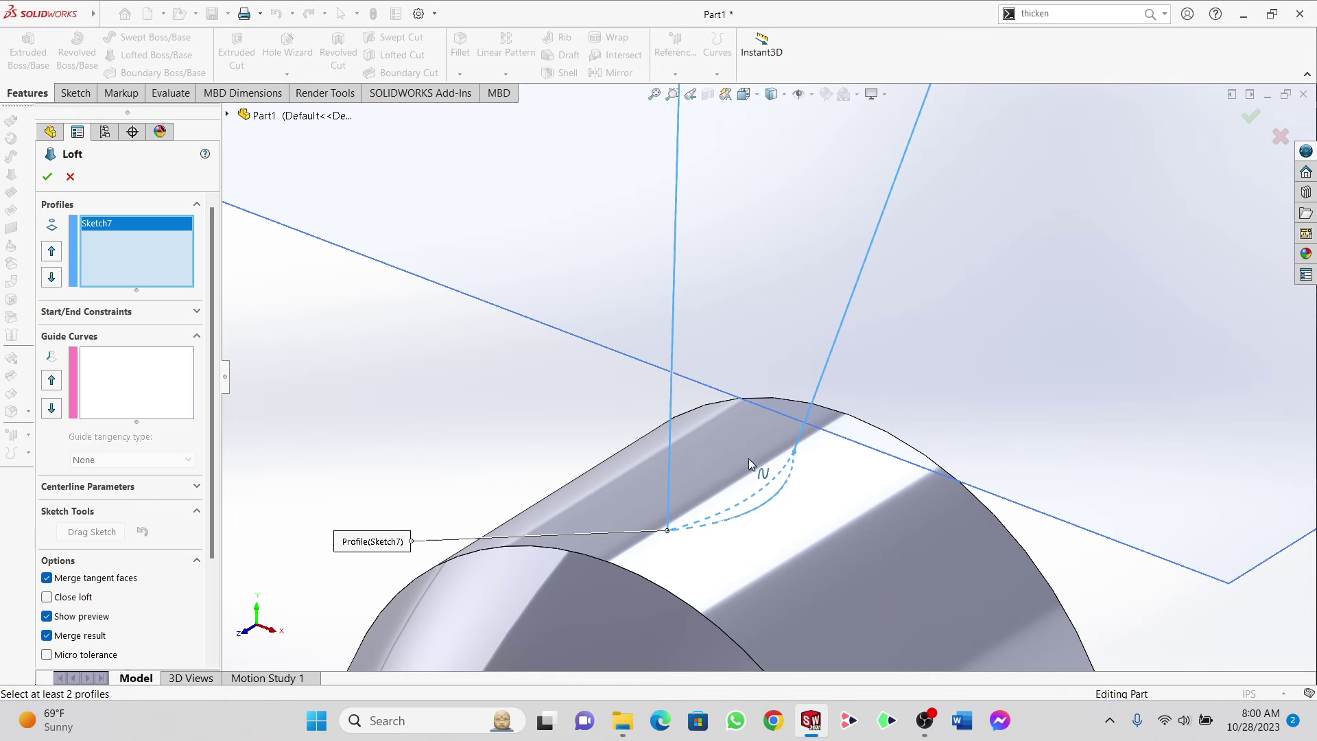
scroll(780, 309, up, 3)
scroll(793, 254, down, 3)
click(804, 228)
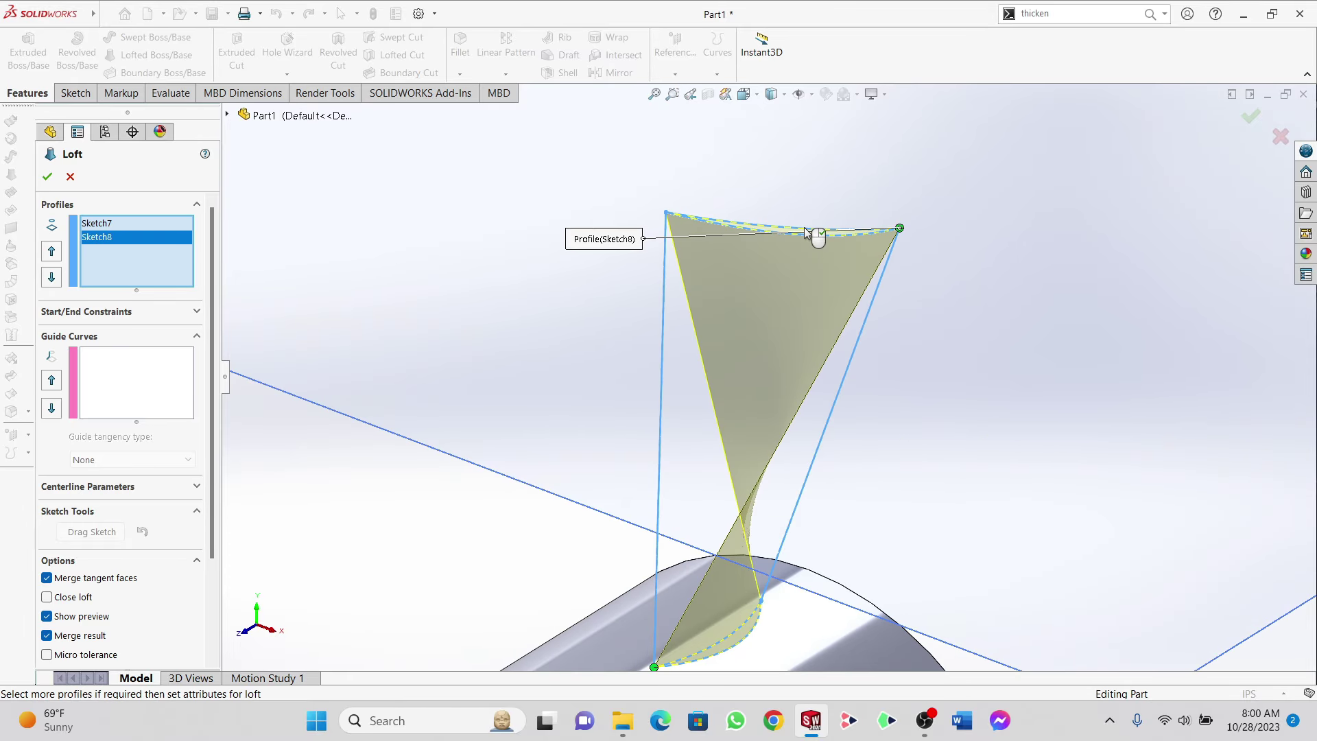
click(141, 388)
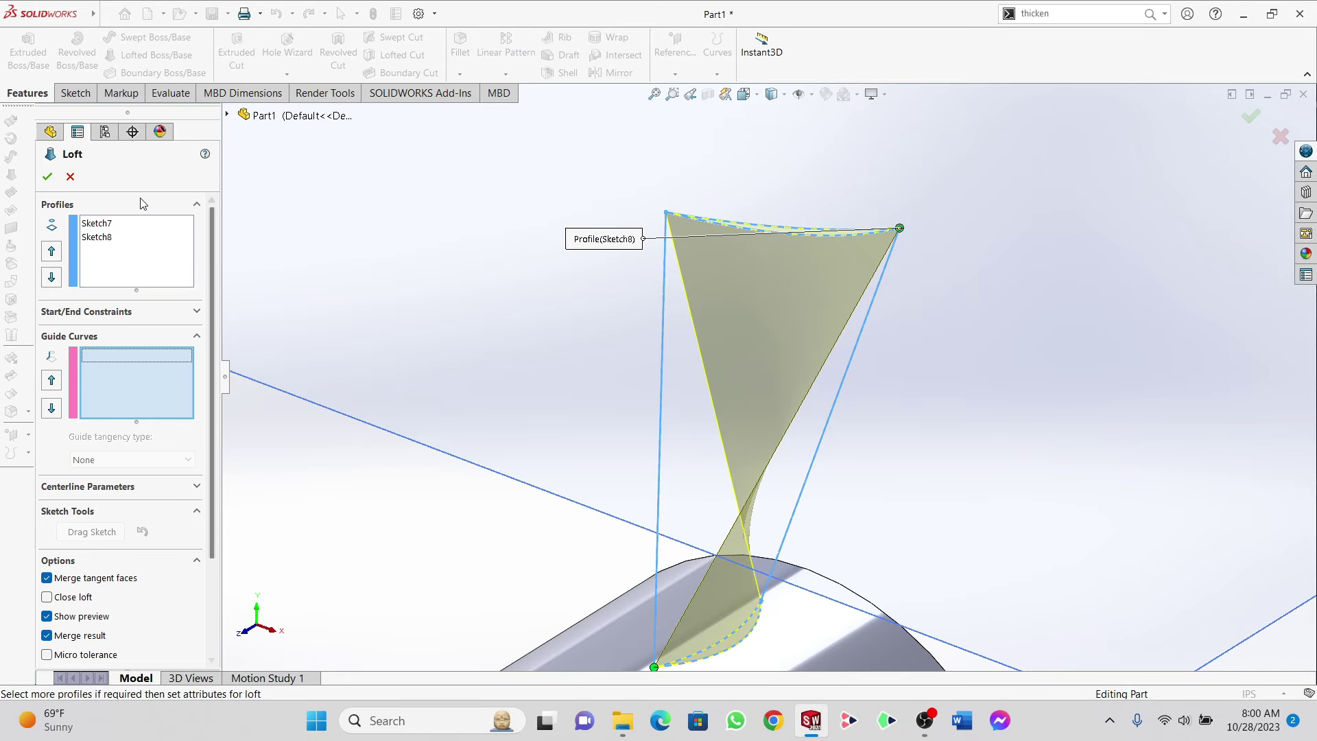
click(69, 175)
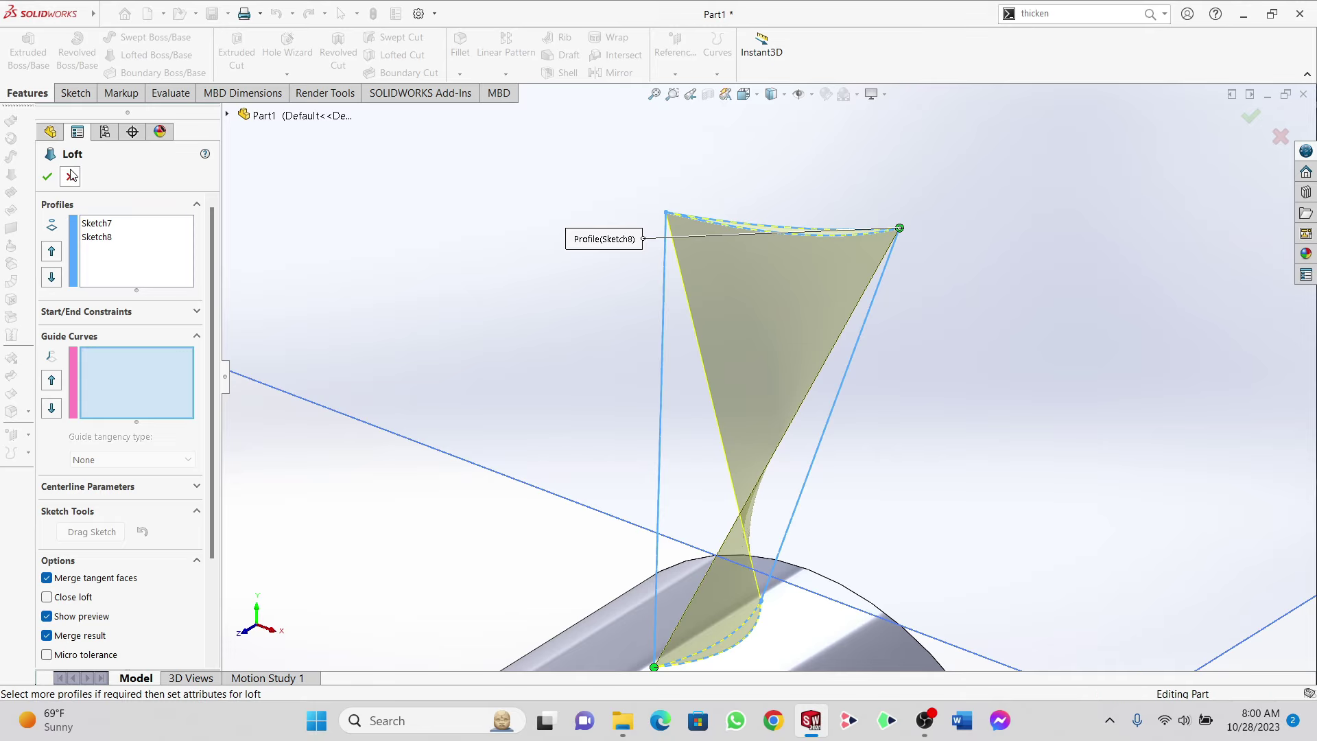
Step: Reopen the 3D sketch and bow the vertical guide spline away from the slanted one, keeping its lower end nearly upright
right_click(89, 452)
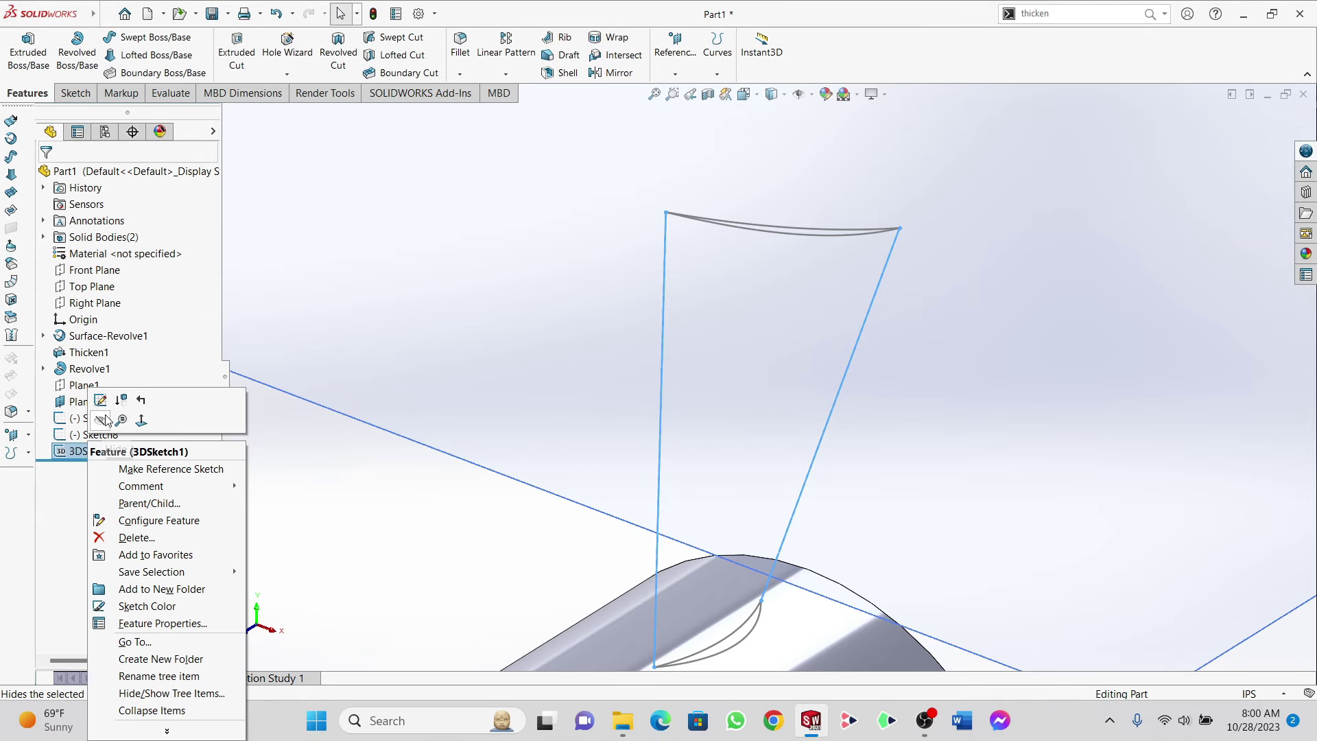
click(106, 396)
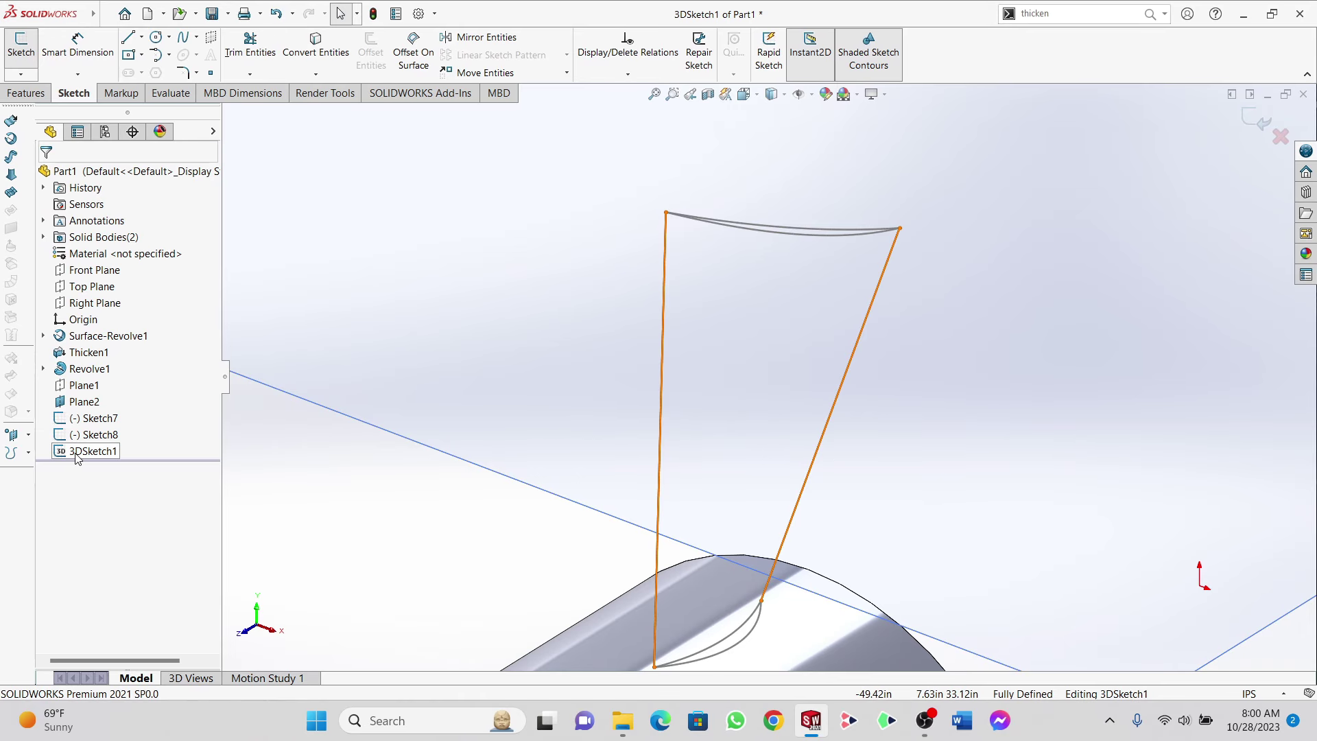
click(20, 74)
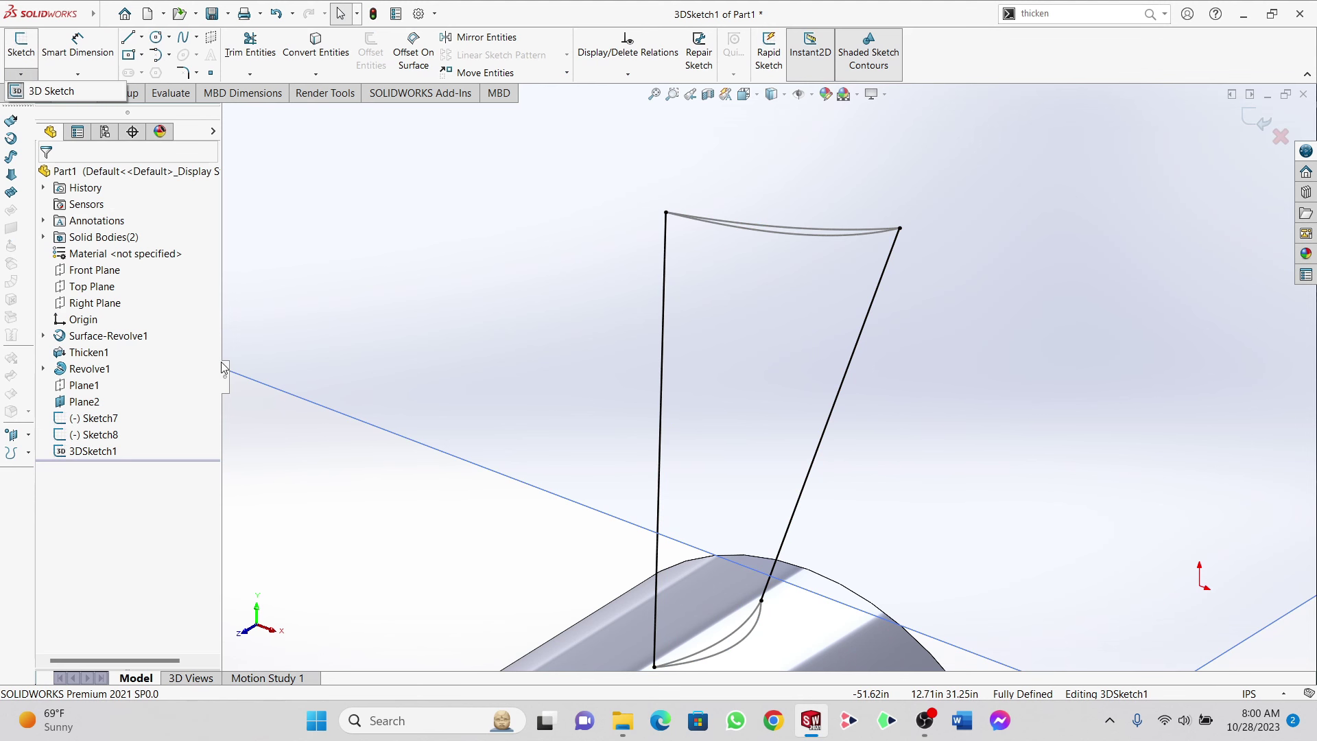
click(242, 635)
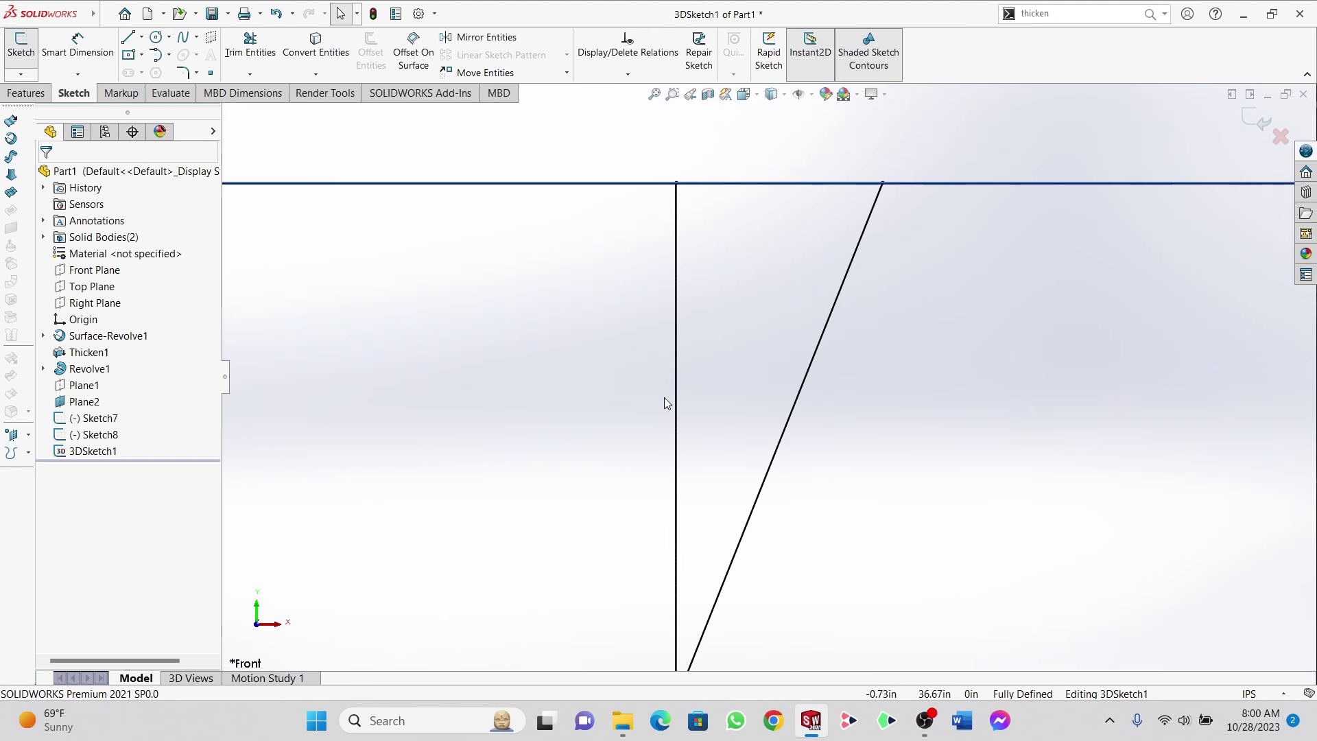
click(676, 395)
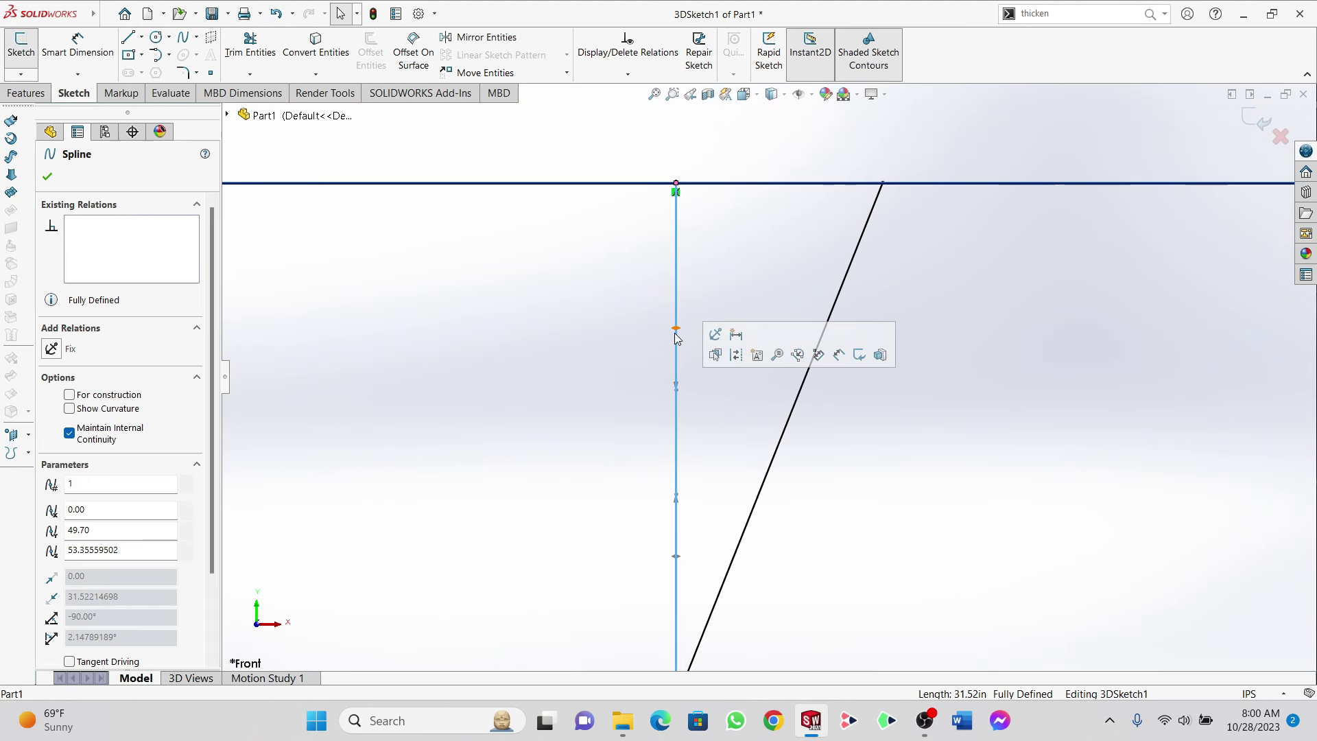
drag(676, 328, 664, 328)
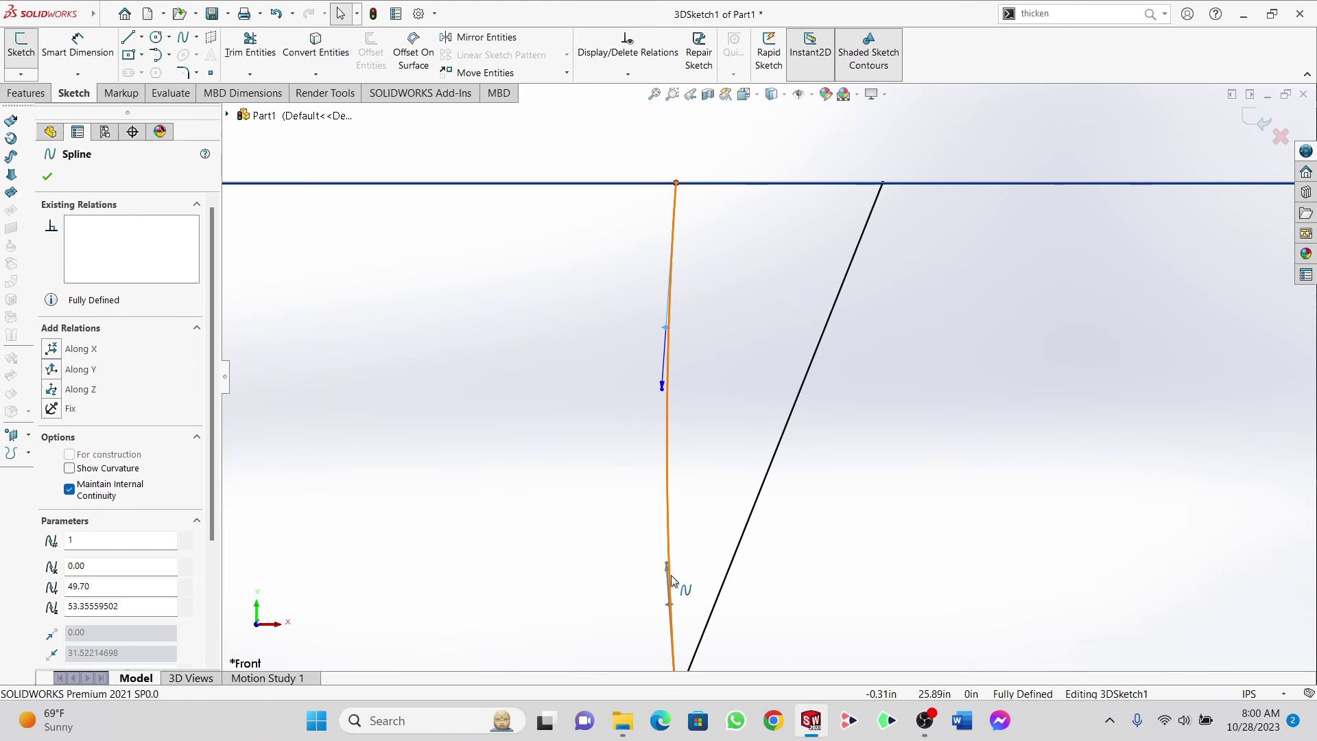
drag(667, 566, 678, 568)
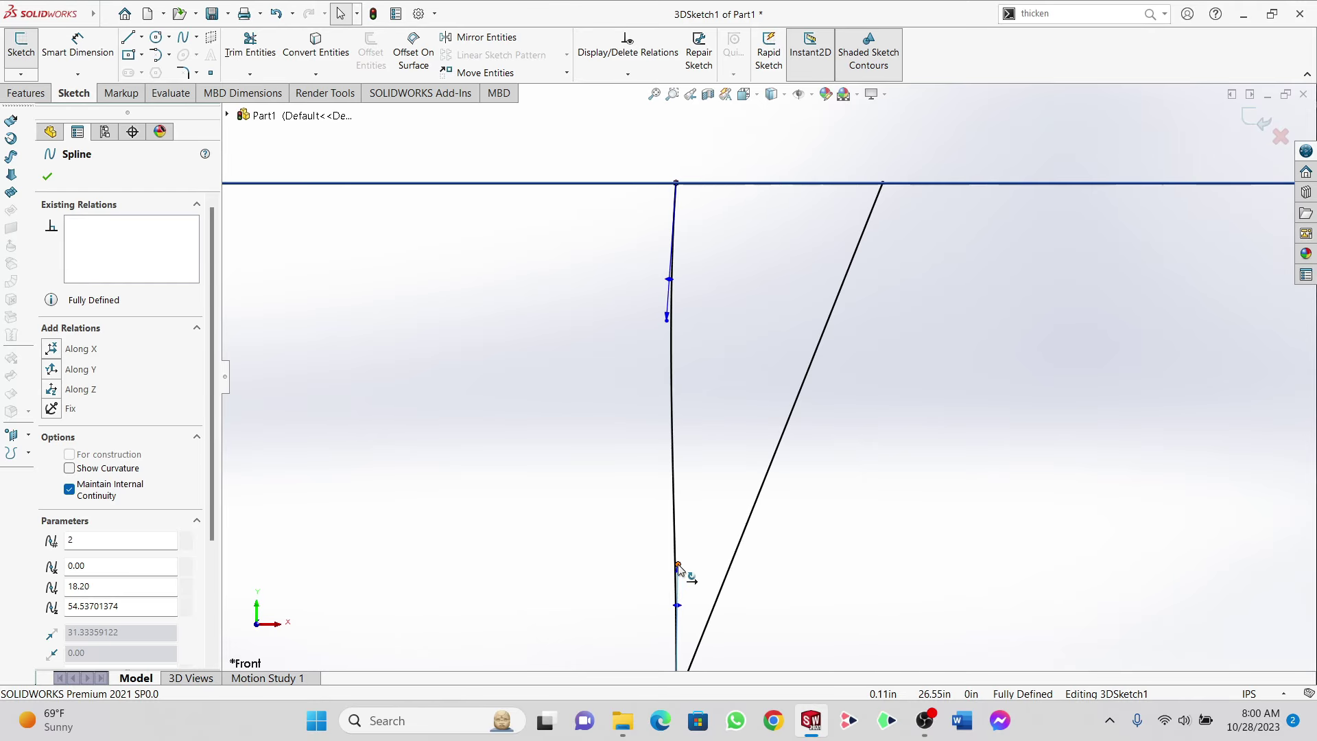
Step: Increase the outward bow at the vertical guide spline's upper end, and exit the 3D sketch
drag(669, 322, 658, 328)
scroll(693, 423, up, 3)
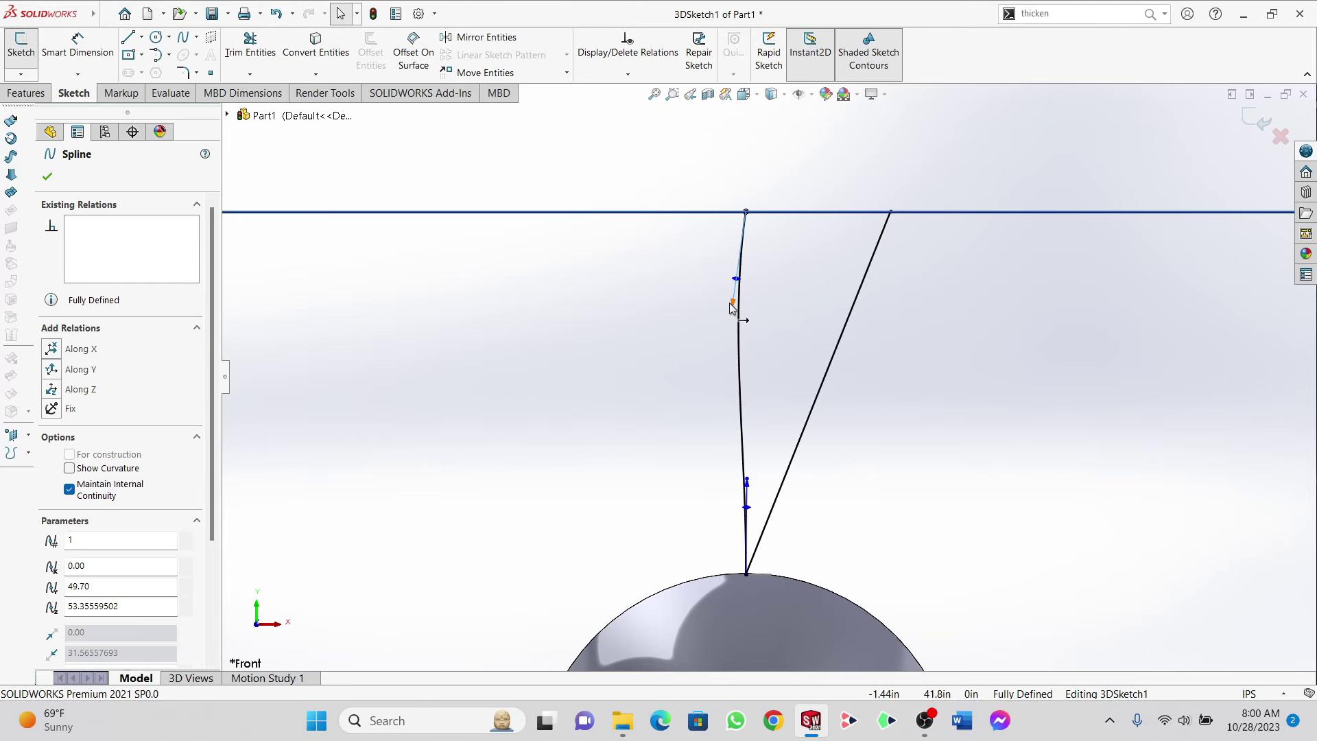
drag(730, 304, 729, 306)
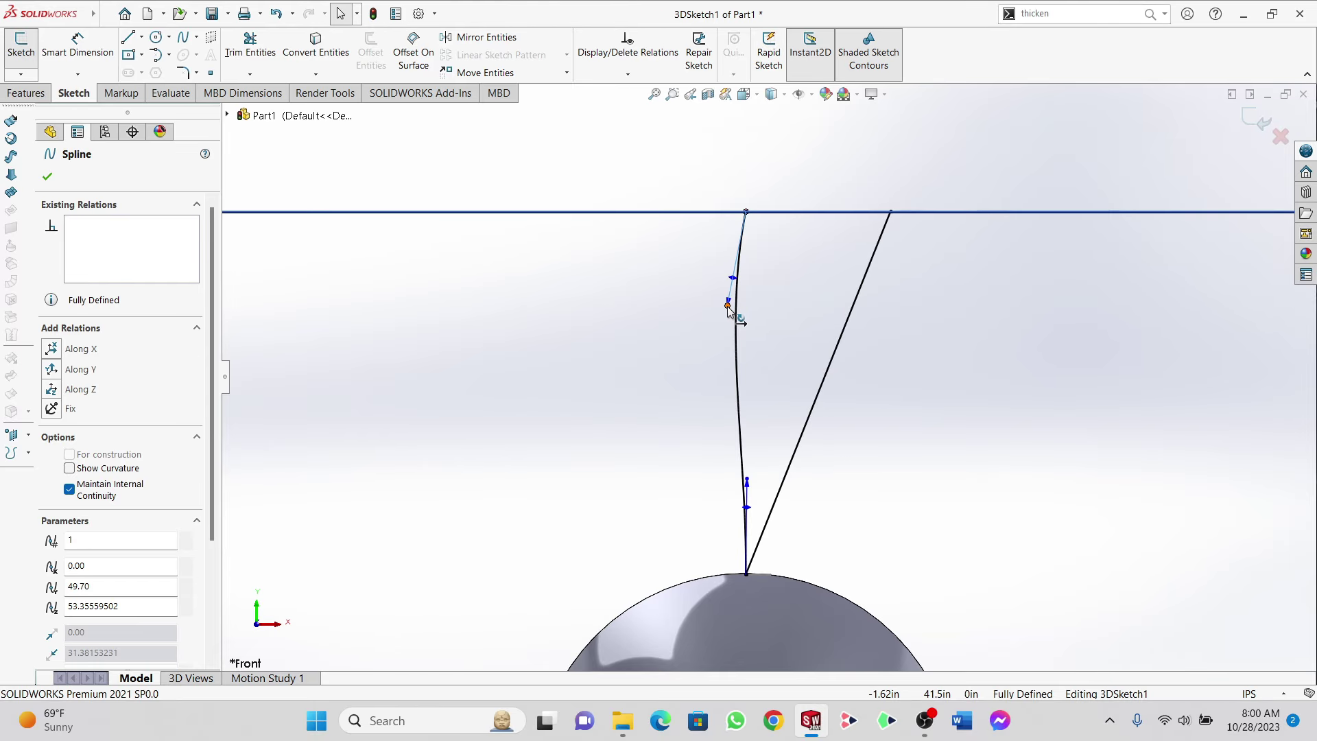
click(47, 178)
click(23, 75)
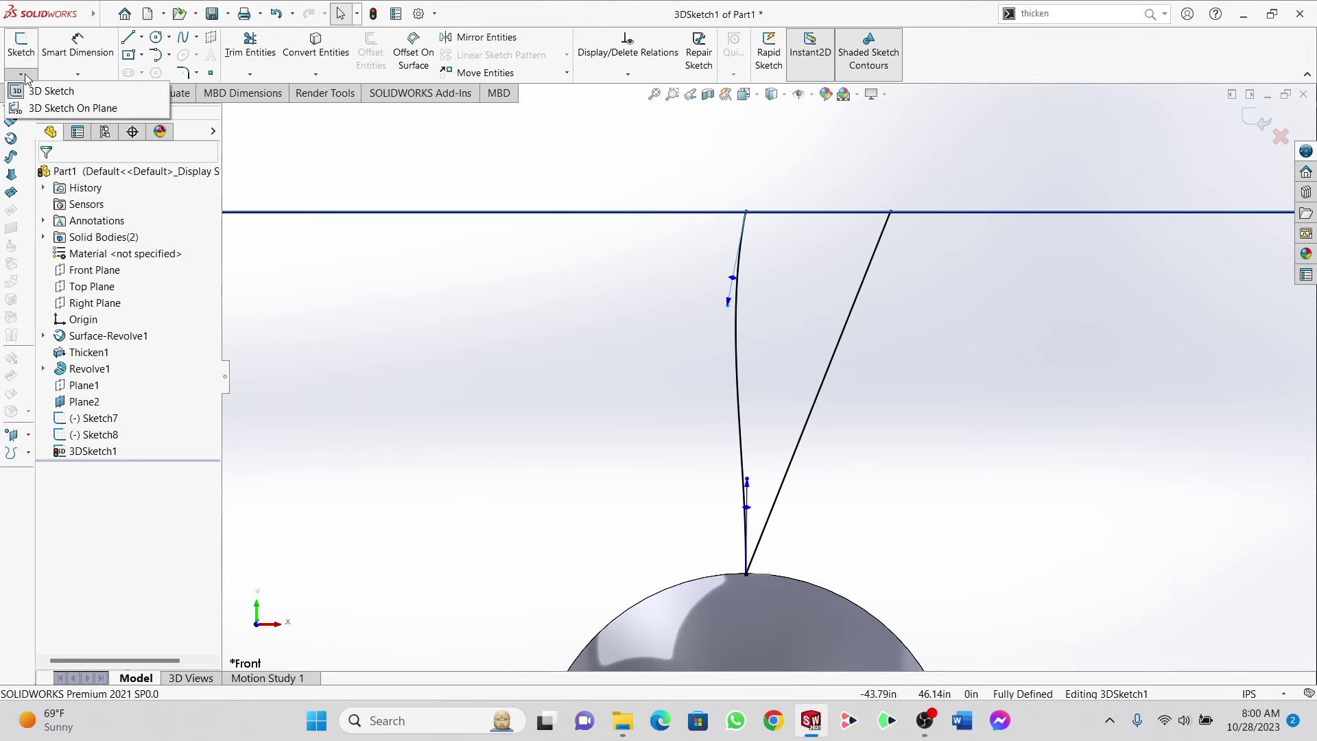
click(41, 91)
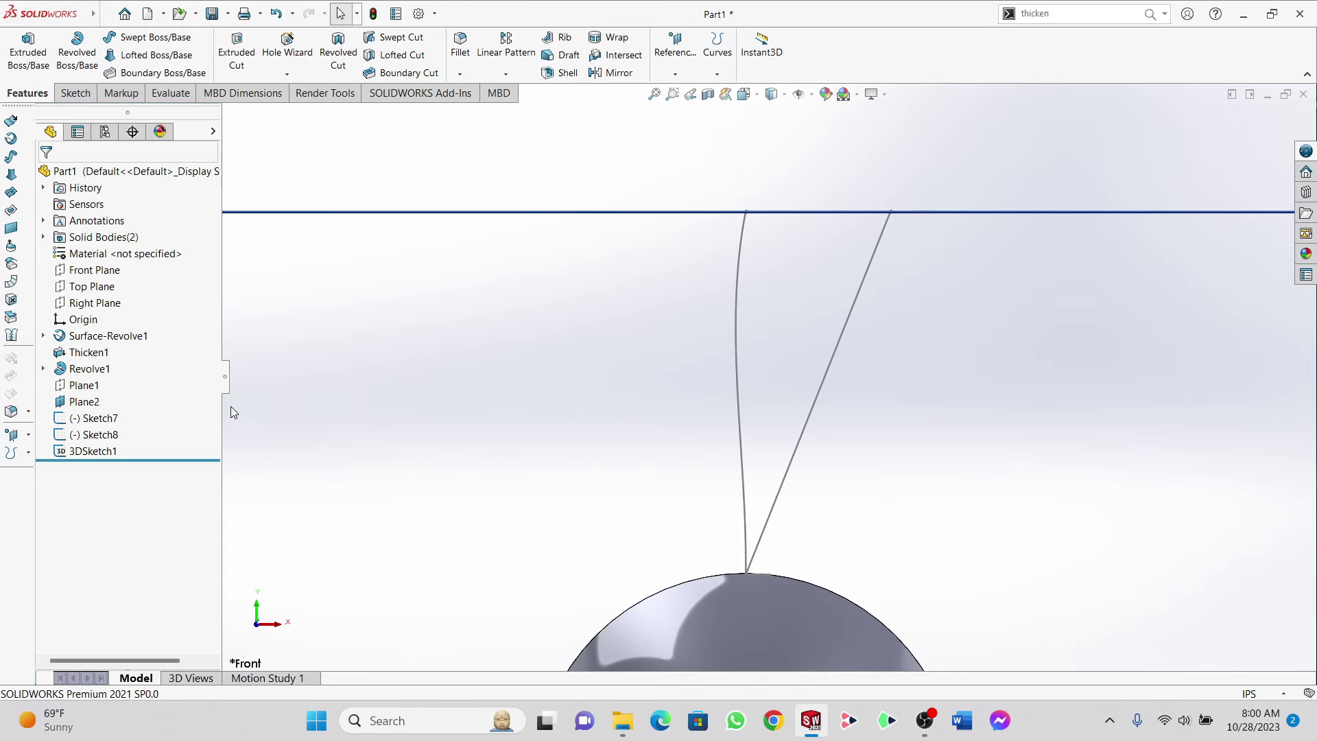
Step: Start a boss loft with the crescent on the central body and the upper crescent as its profiles
scroll(698, 392, up, 2)
scroll(618, 336, down, 3)
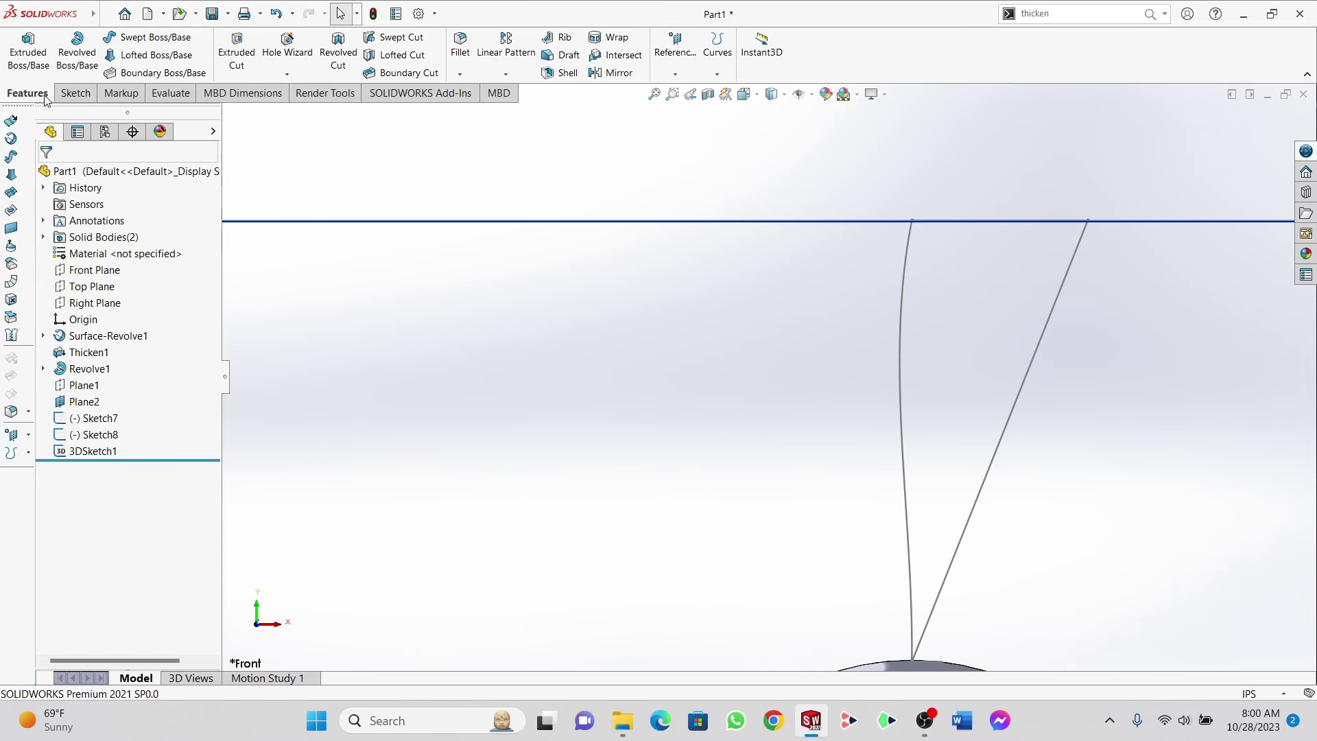
click(72, 93)
click(28, 93)
click(157, 55)
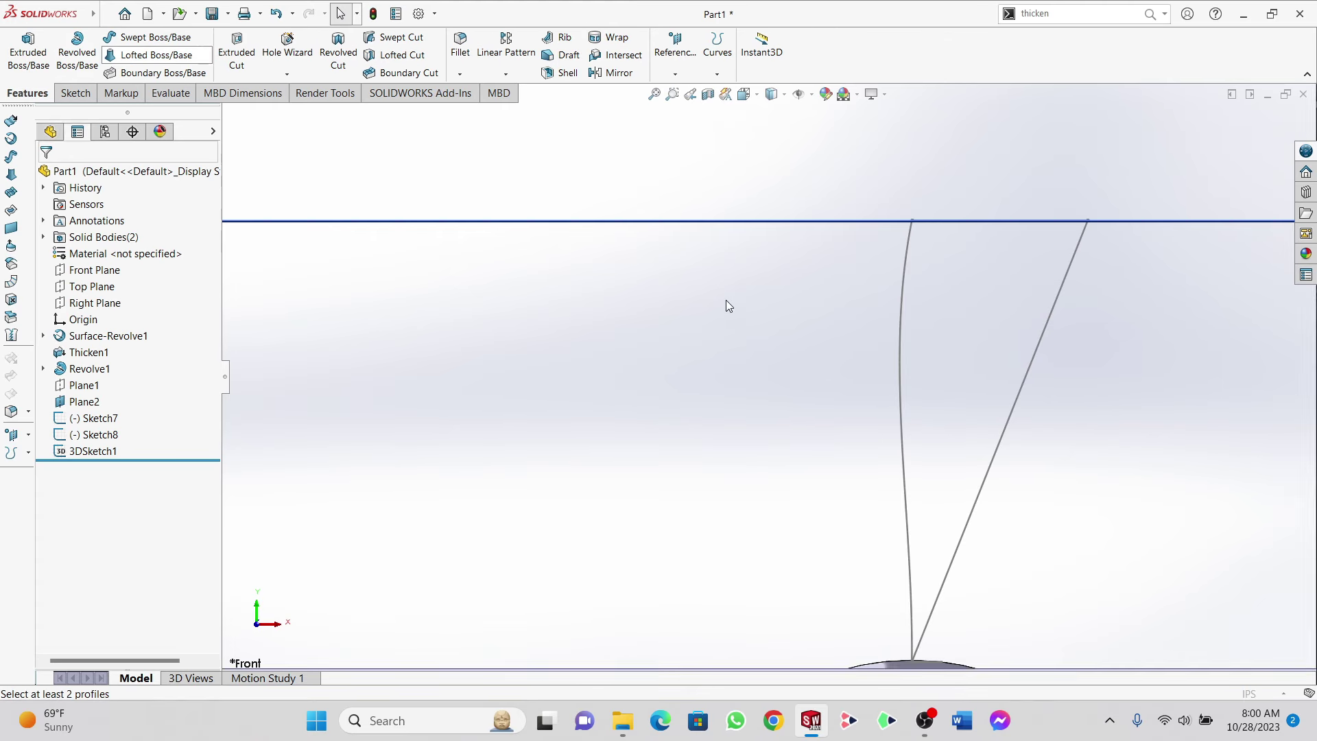
scroll(1006, 324, up, 4)
middle_drag(982, 349, 920, 462)
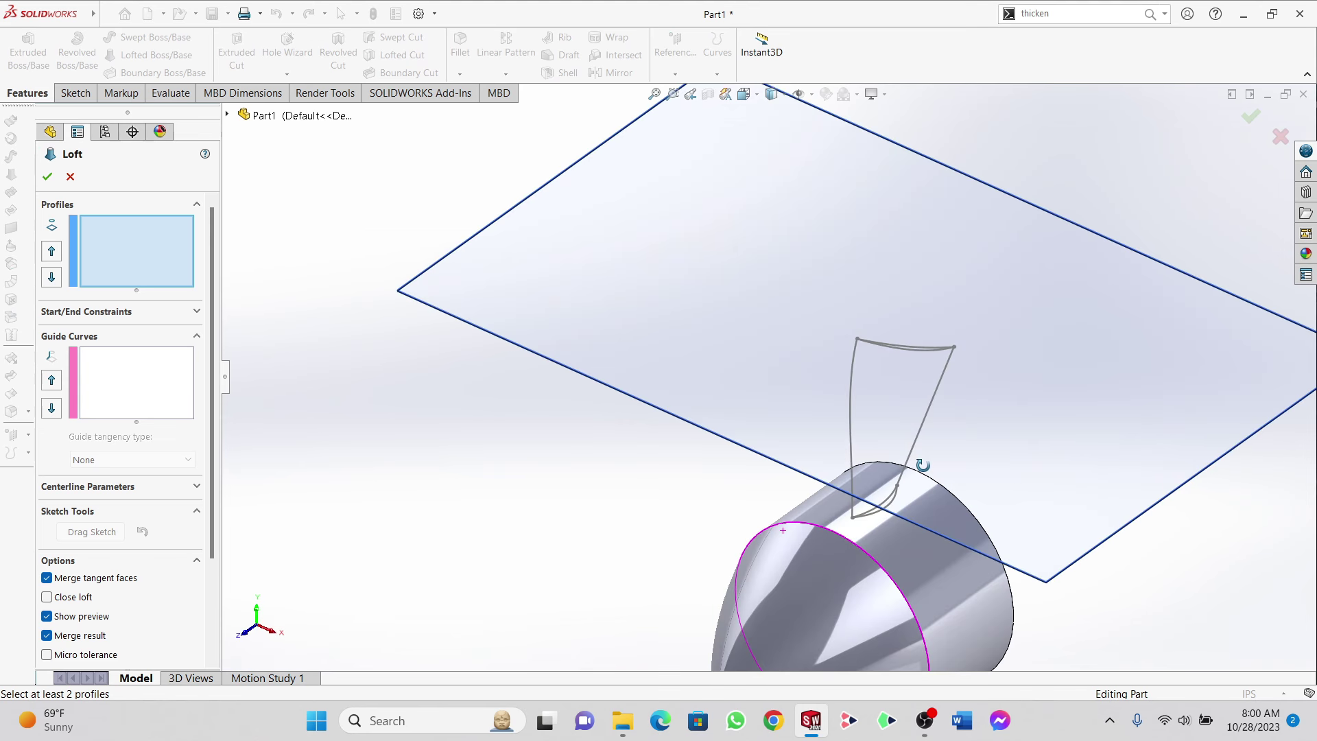
scroll(887, 496, down, 5)
click(815, 478)
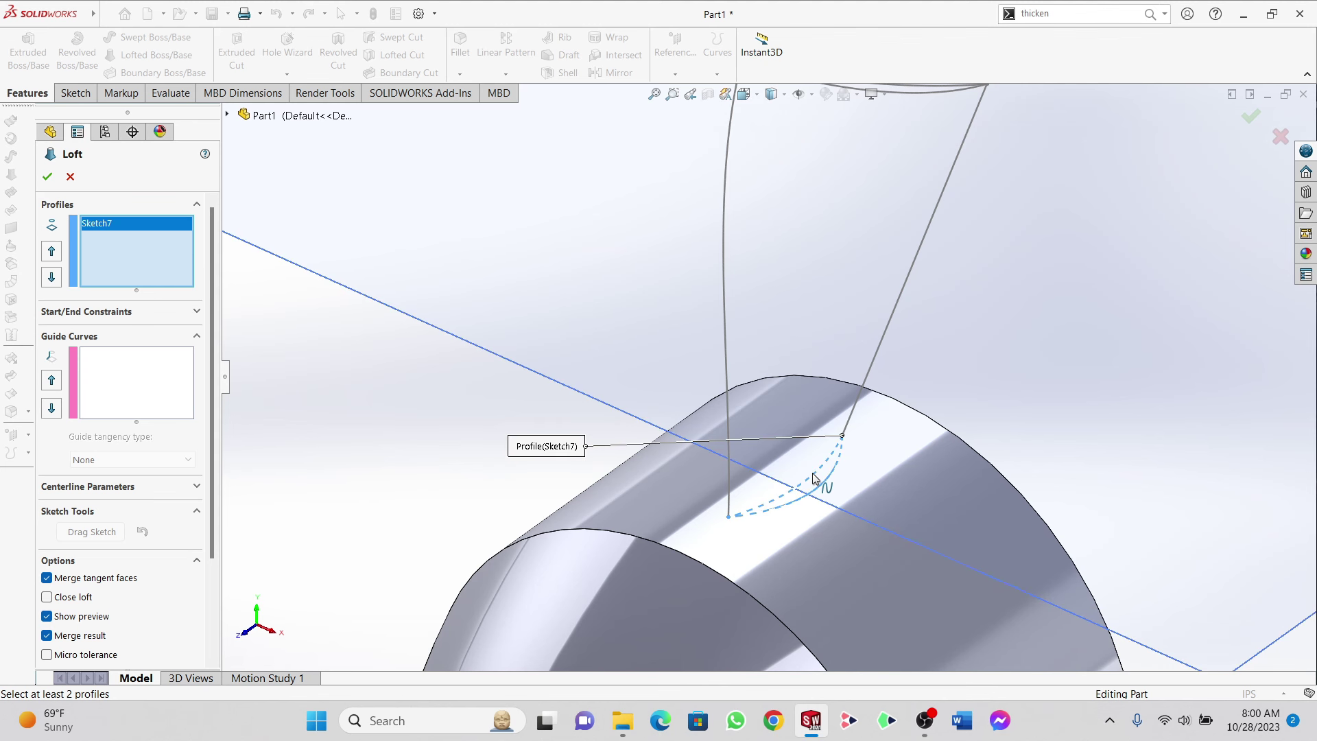
scroll(788, 273, up, 2)
click(805, 235)
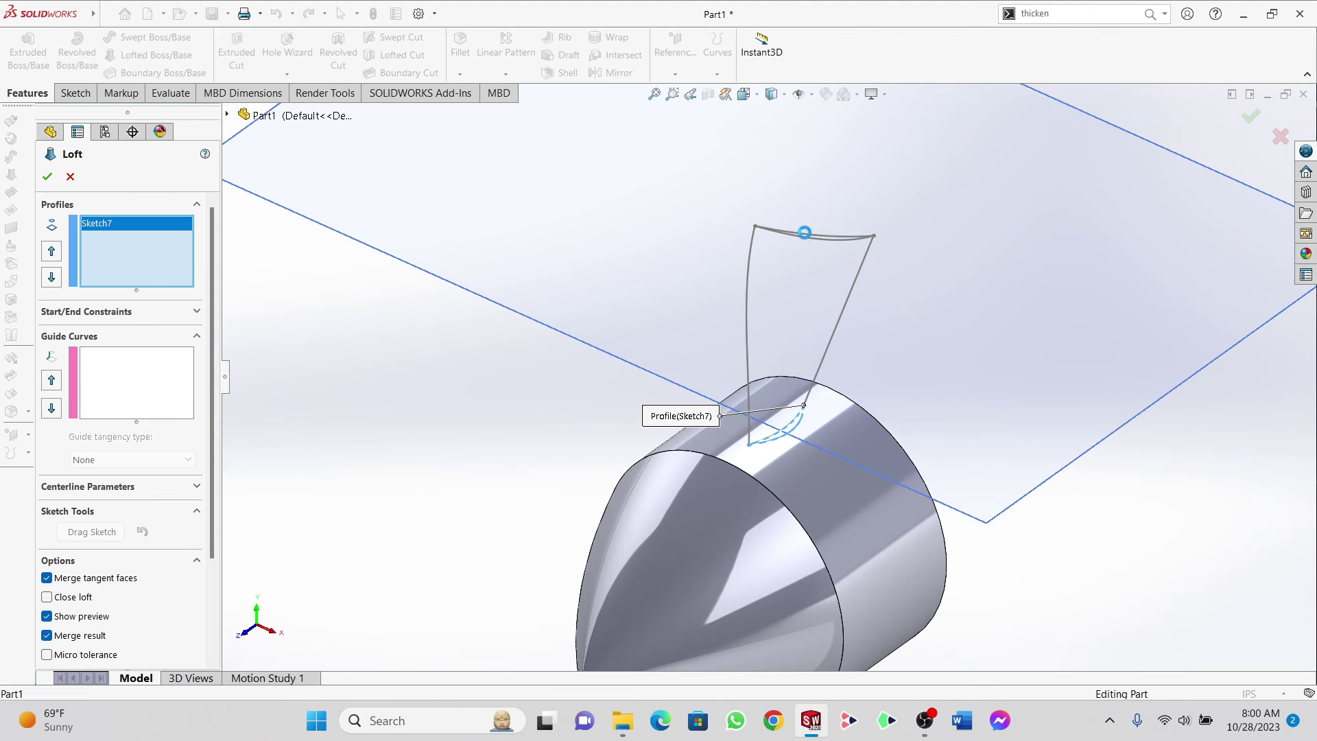
Step: Add the bowed spline and the slanted spline as separate guide curves and create the blade loft
click(186, 377)
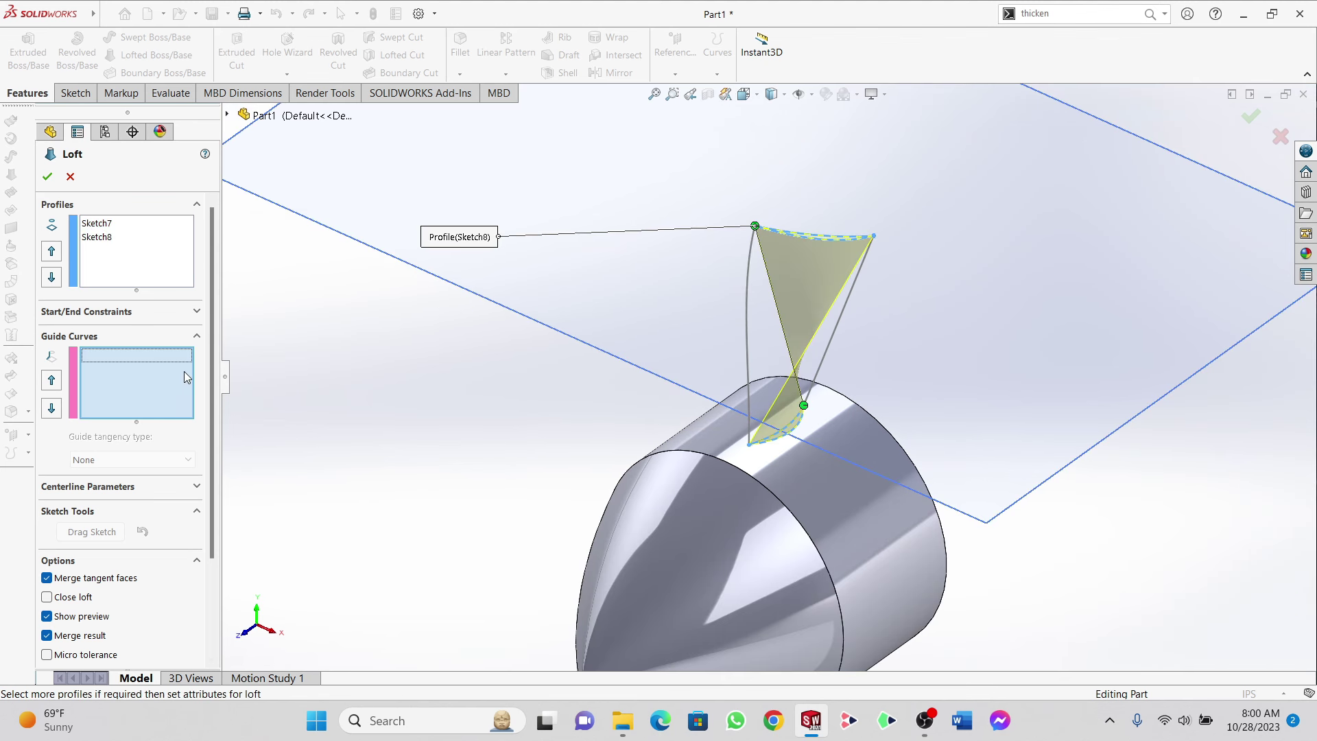
click(748, 323)
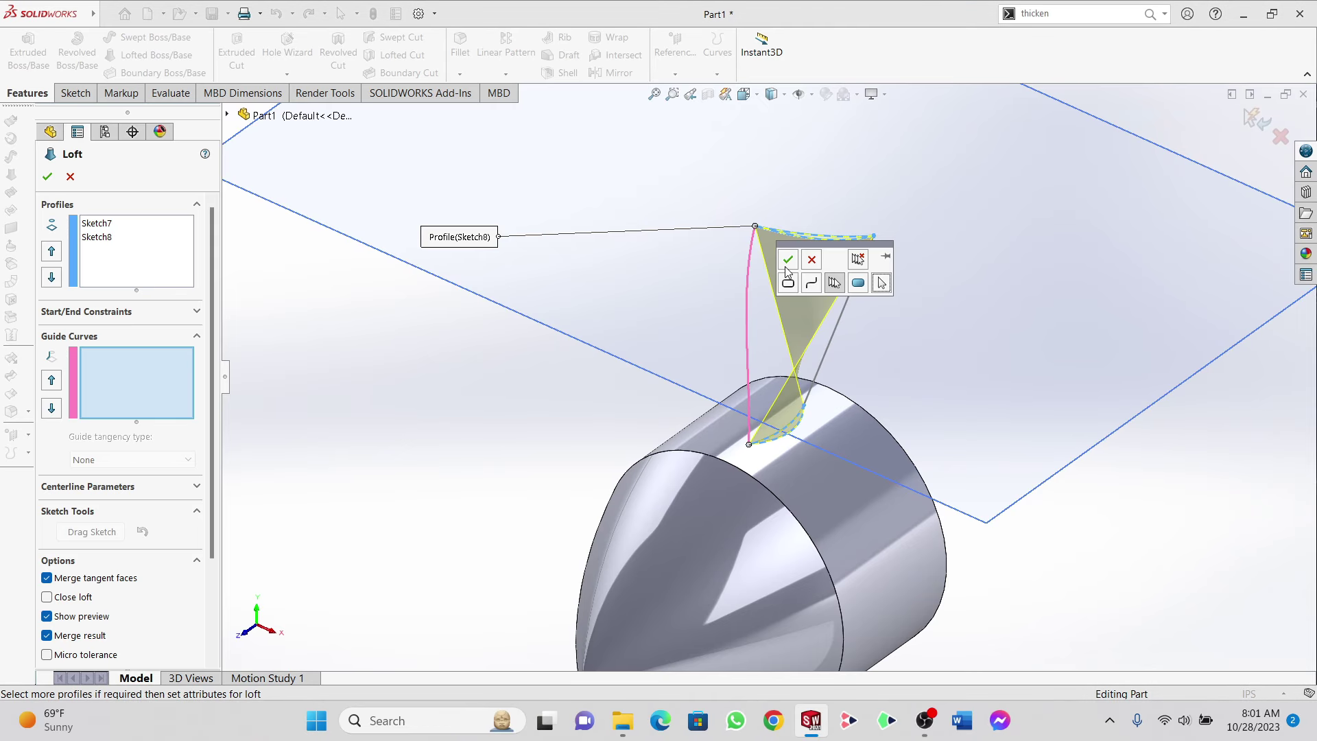
click(852, 295)
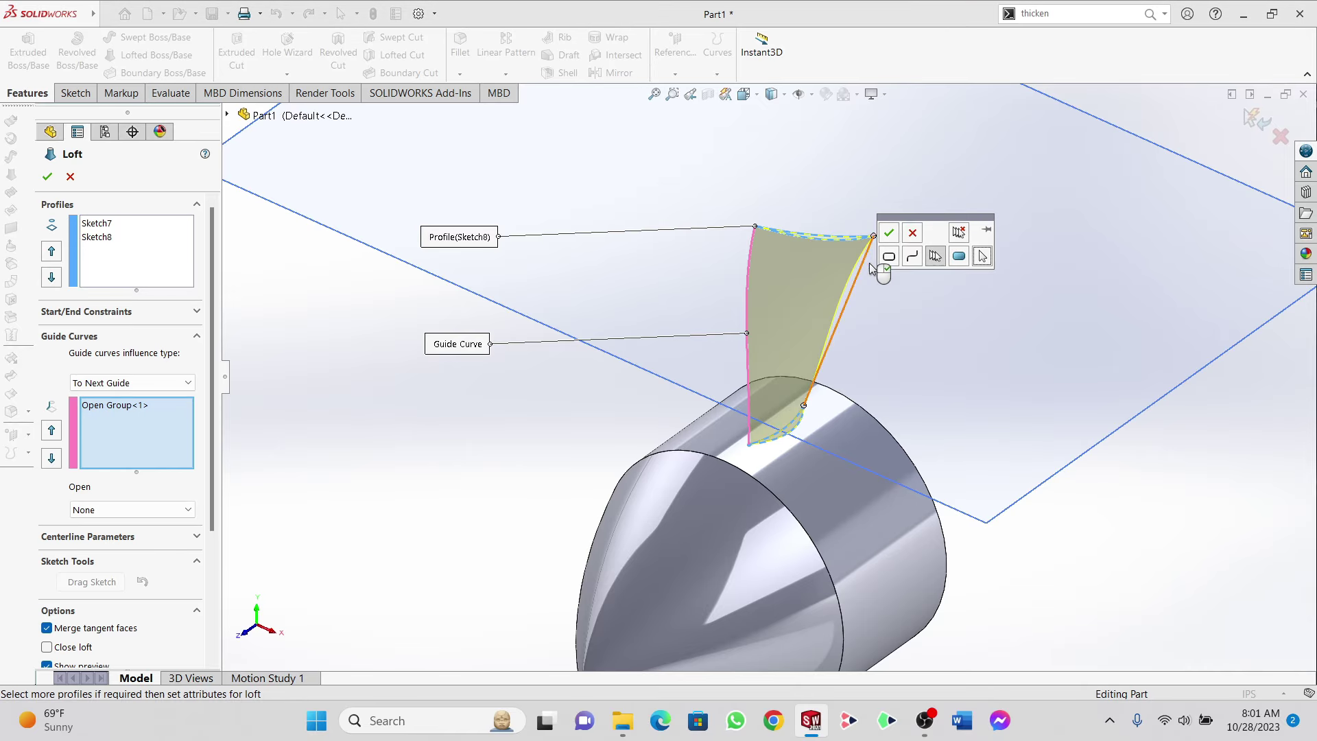
click(890, 235)
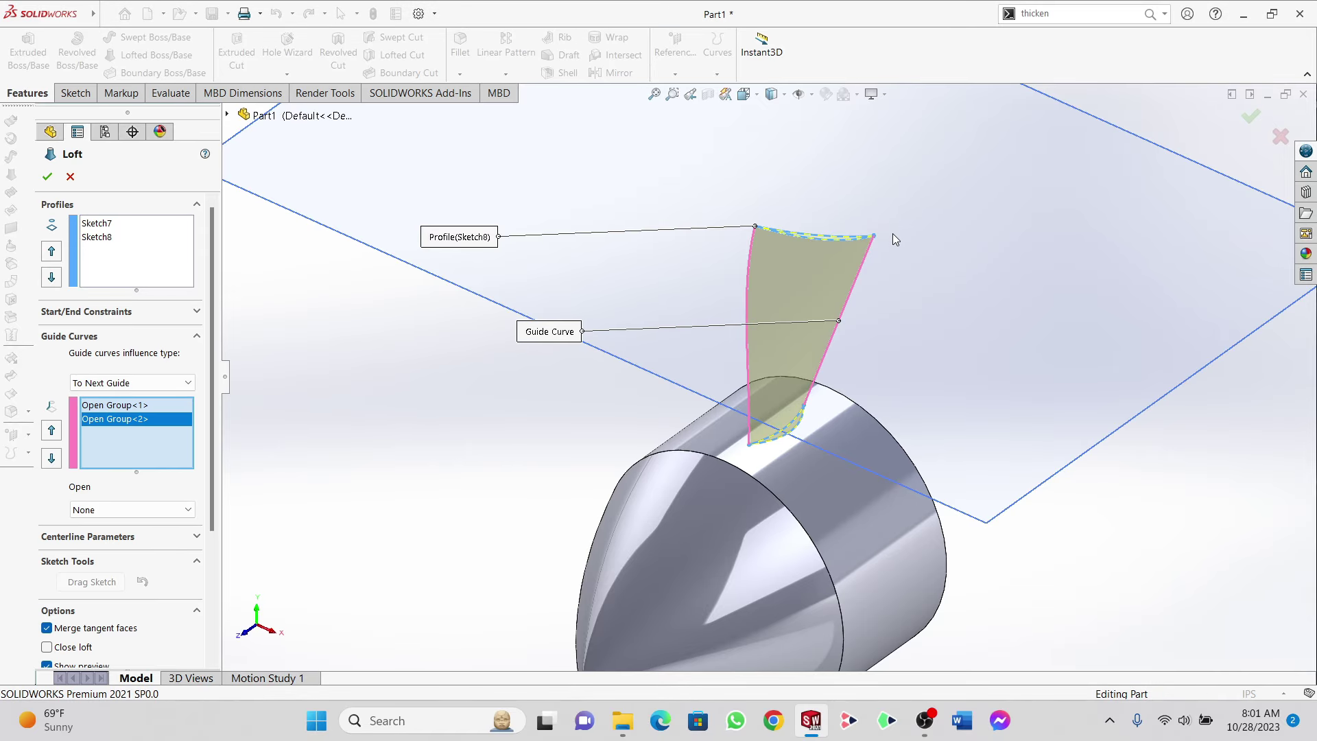
click(46, 182)
Step: Examine the lofted blade and its fit on the central body from several angles
scroll(771, 402, up, 3)
middle_drag(775, 405, 831, 395)
scroll(824, 404, up, 5)
scroll(825, 405, down, 3)
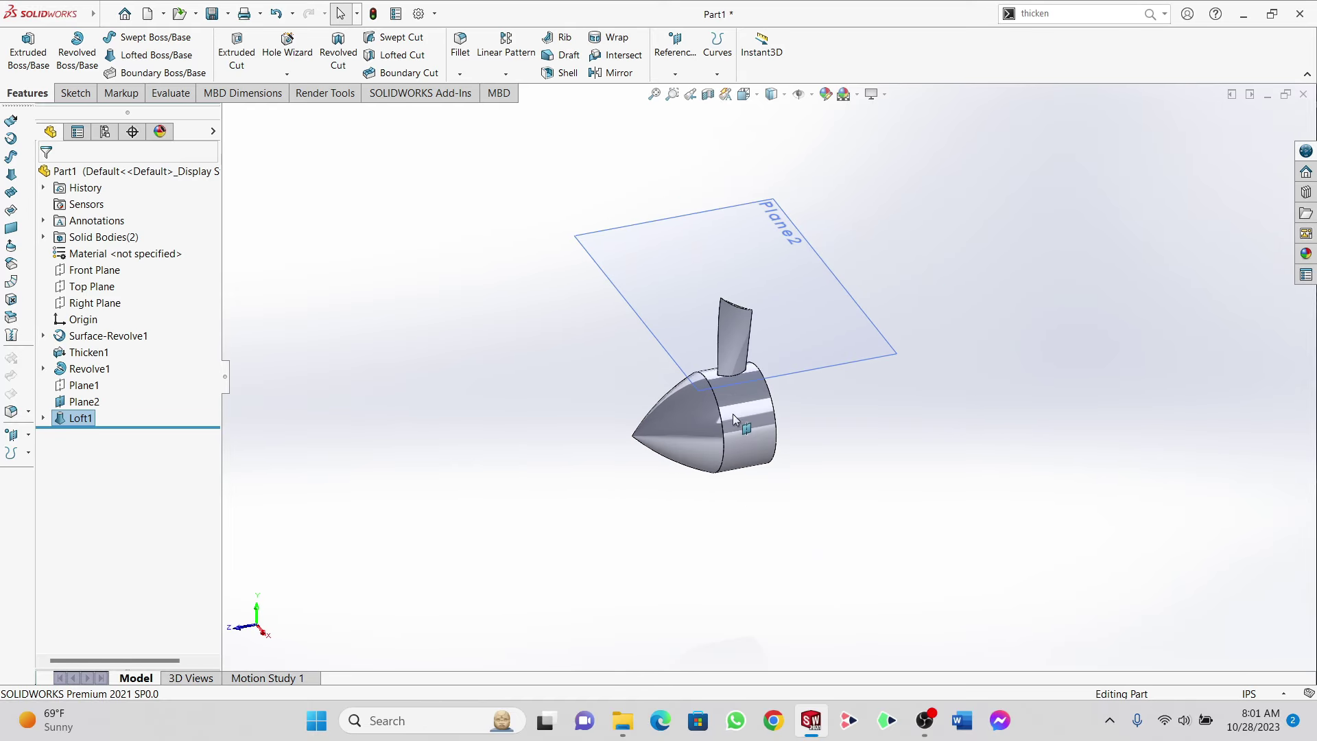
scroll(733, 414, down, 6)
middle_drag(736, 373, 605, 288)
scroll(784, 352, up, 5)
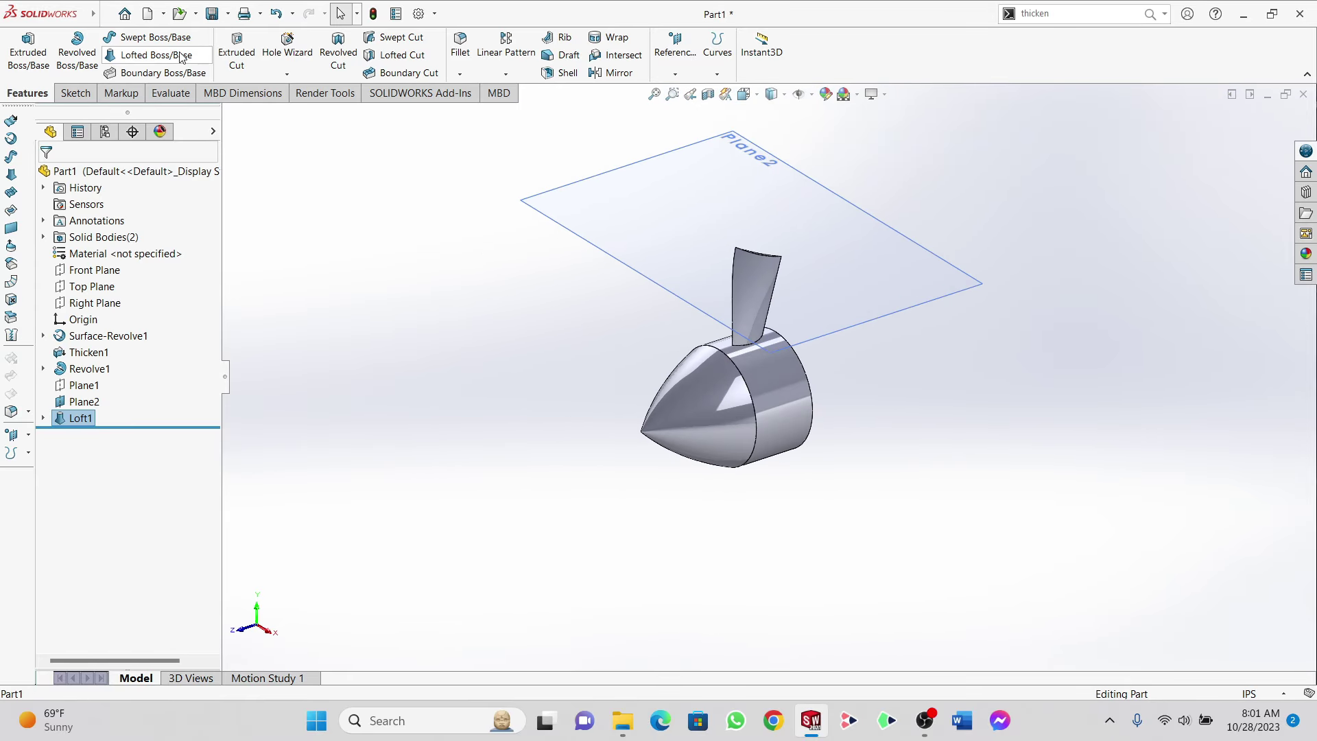
Step: Circularly pattern the lofted blade around the central body's cylindrical face with 38 equally spaced instances over 360 degrees
click(525, 75)
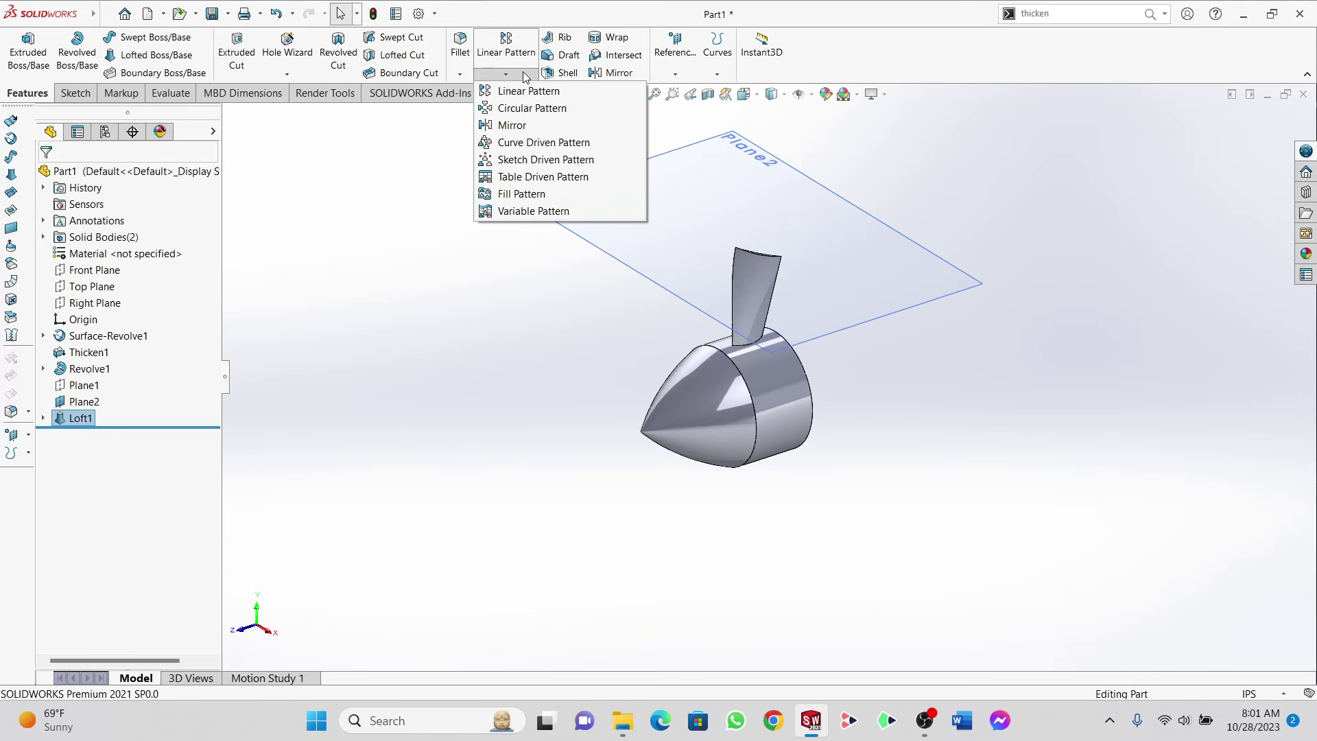
click(529, 109)
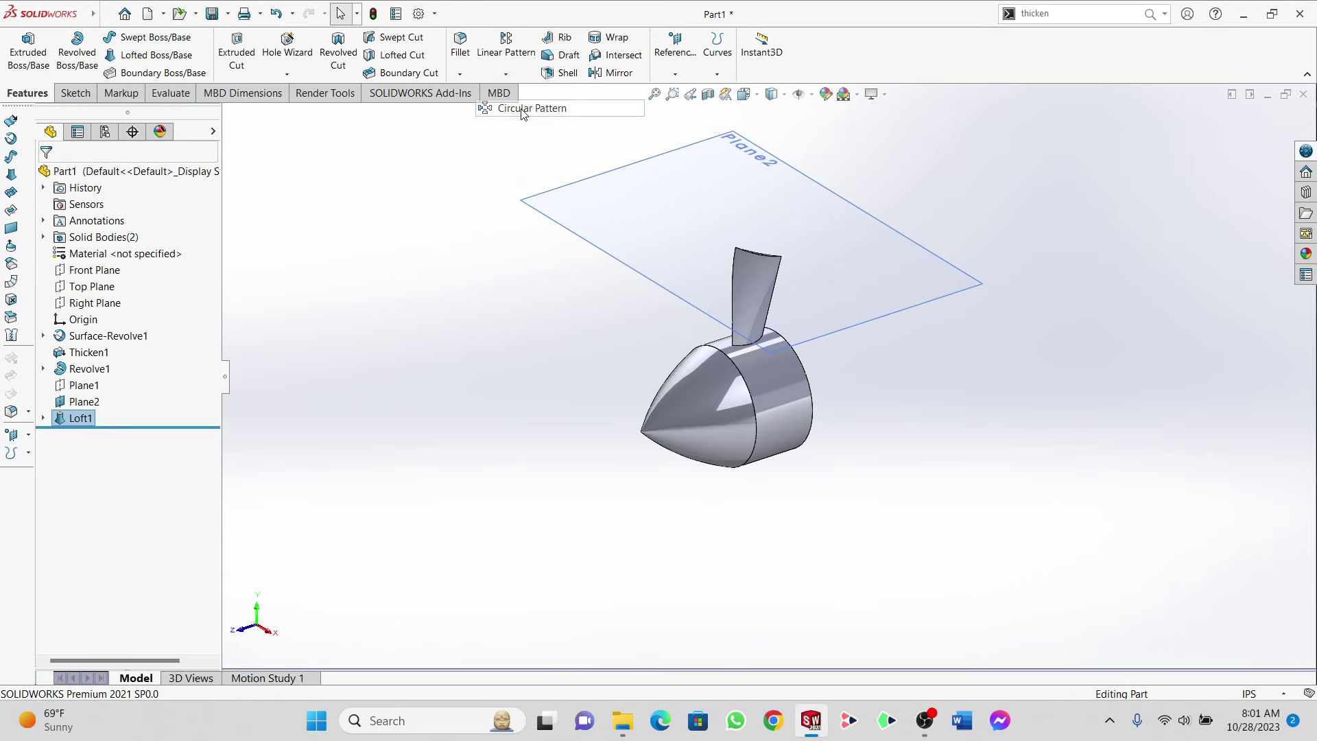
scroll(767, 379, down, 2)
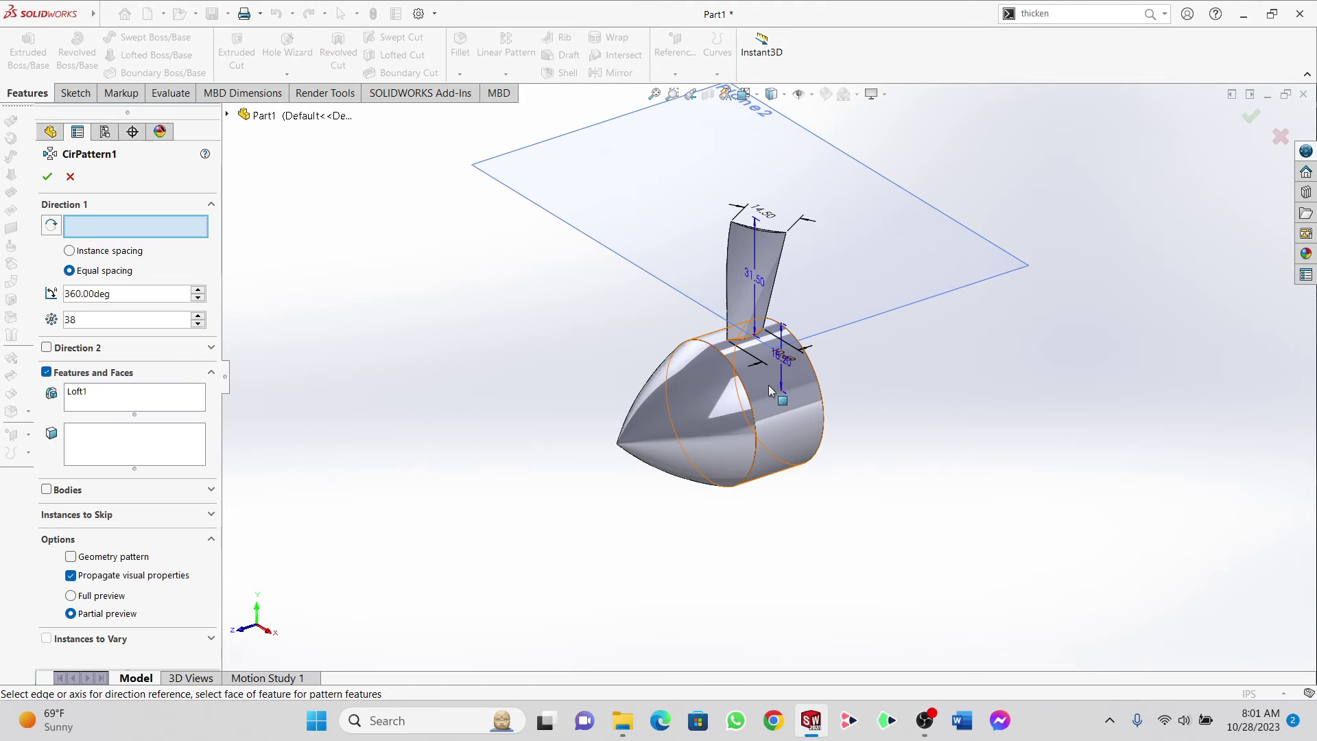
click(773, 392)
middle_drag(700, 378, 693, 286)
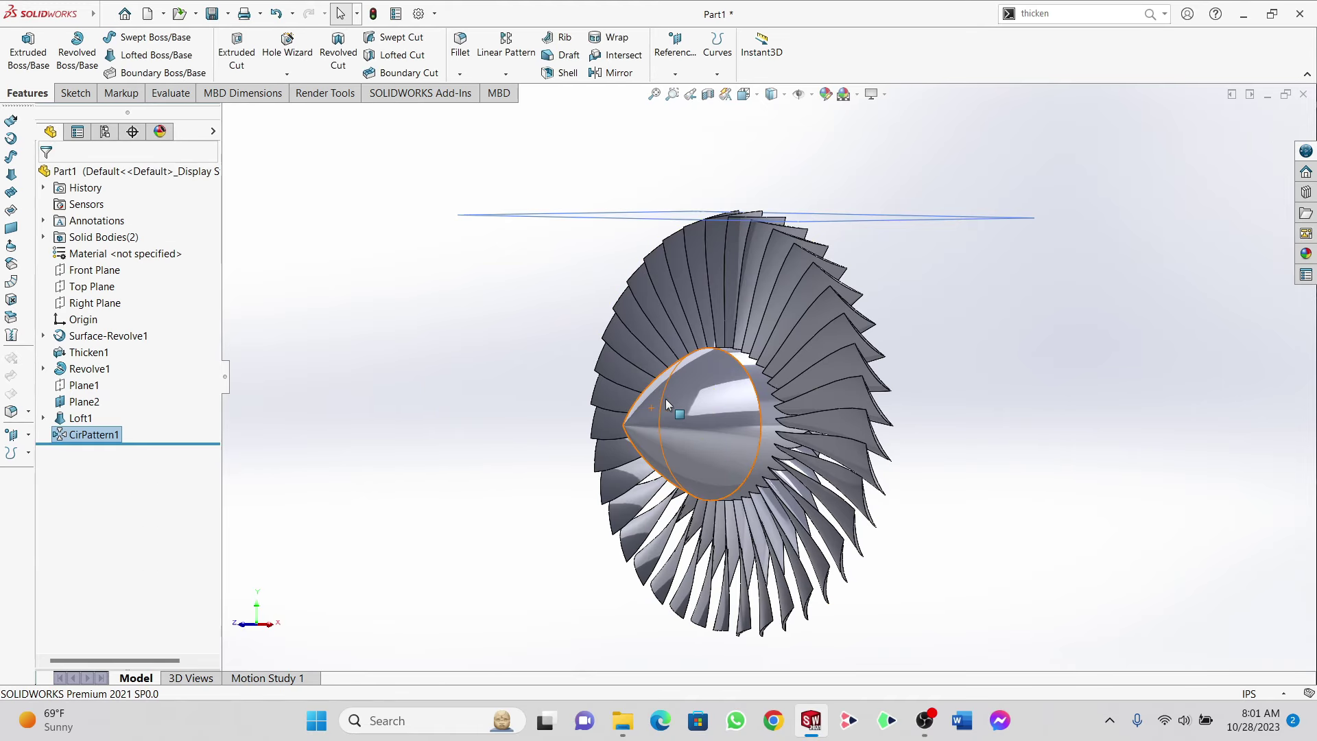
middle_drag(666, 398, 602, 408)
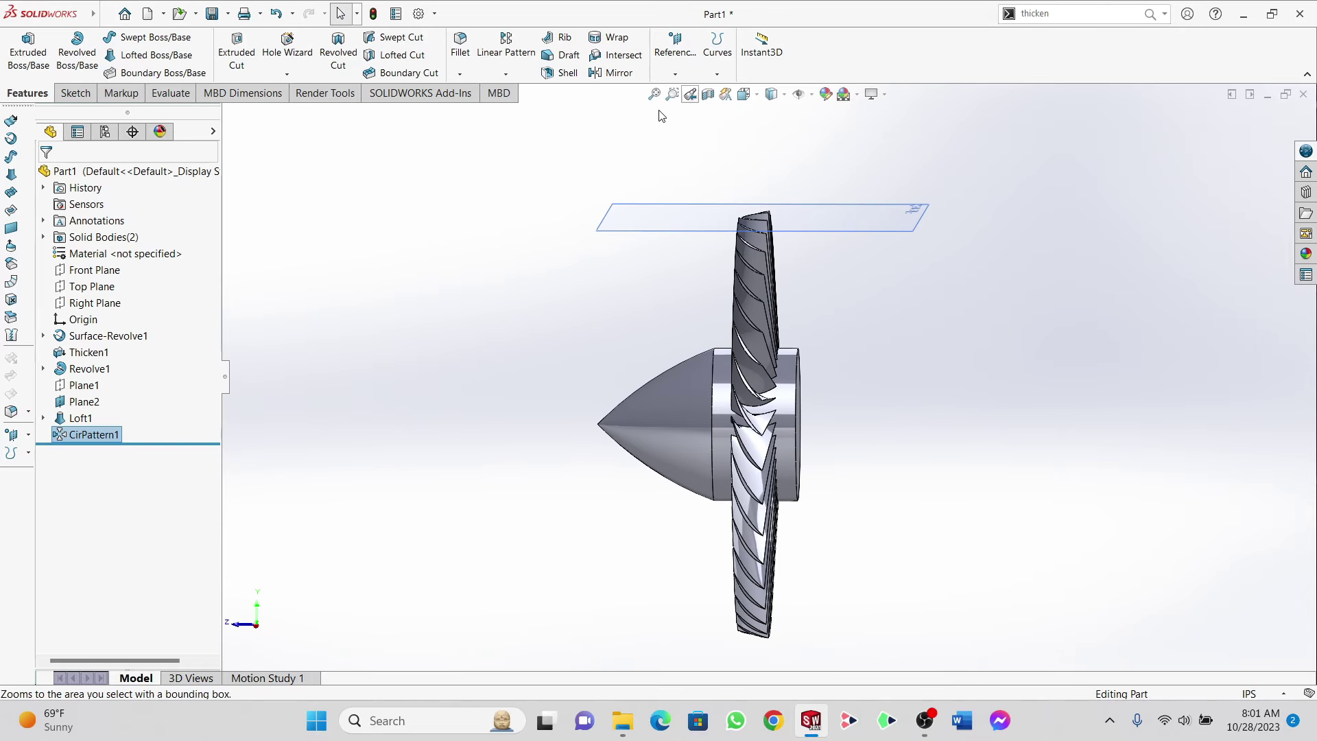
Step: Show the hidden thickened outer shell and apply a planar section view through the Right Plane
right_click(99, 355)
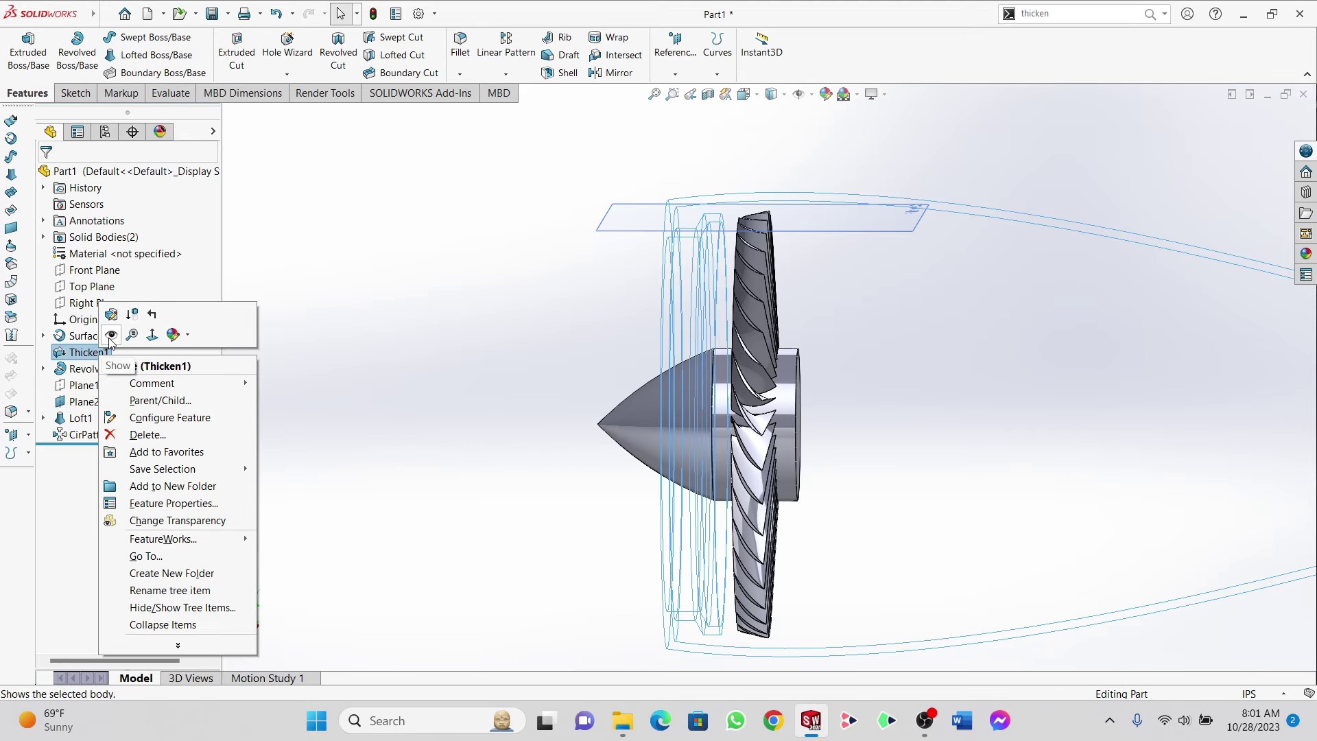
click(110, 335)
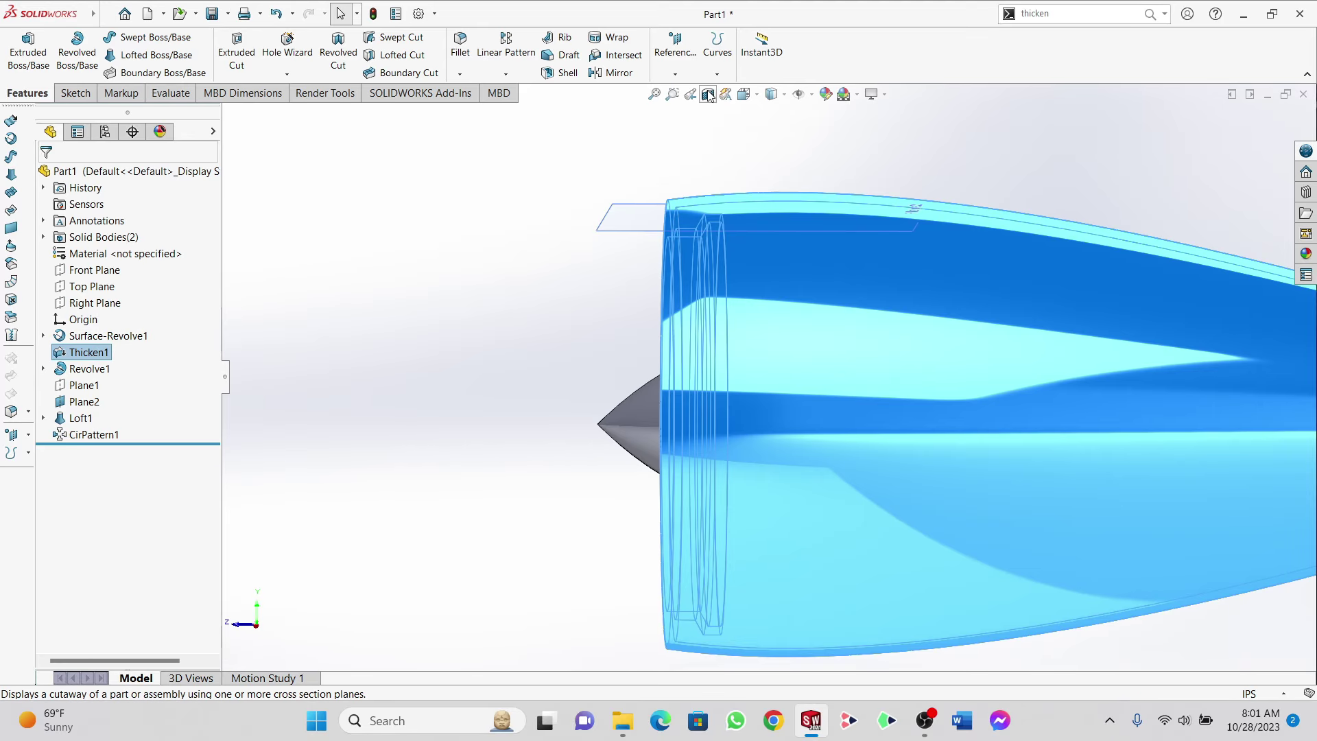
click(709, 95)
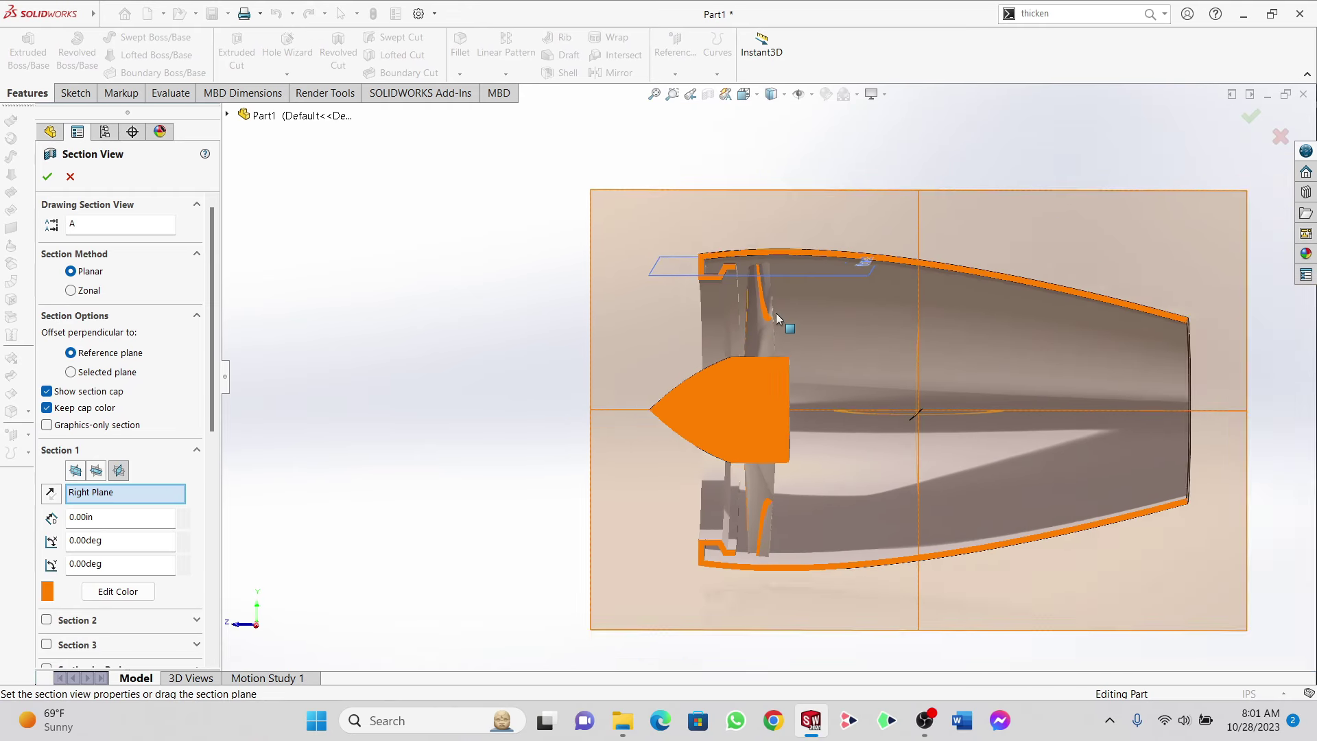
scroll(776, 312, down, 2)
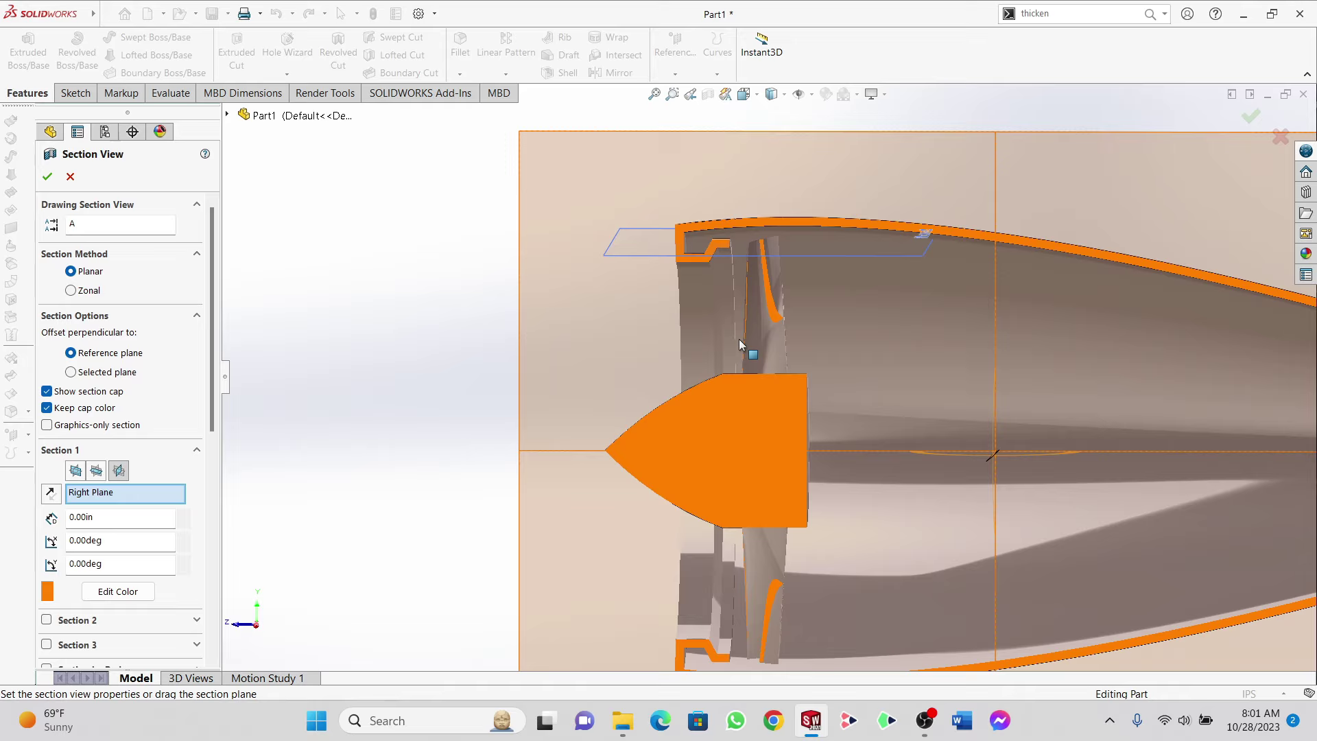
click(46, 176)
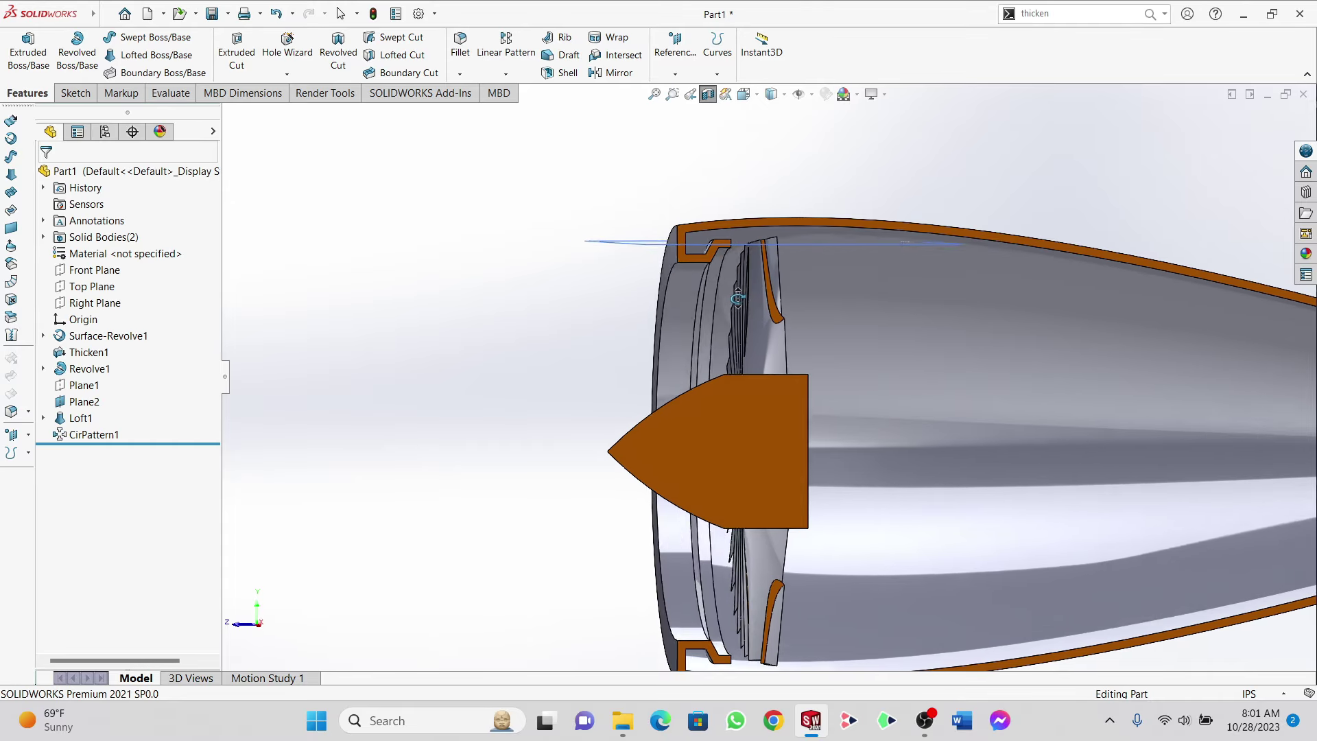
Step: Examine the sectioned model for how the patterned blades sit between the central body and the outer shell
middle_drag(738, 299, 844, 362)
scroll(844, 362, up, 2)
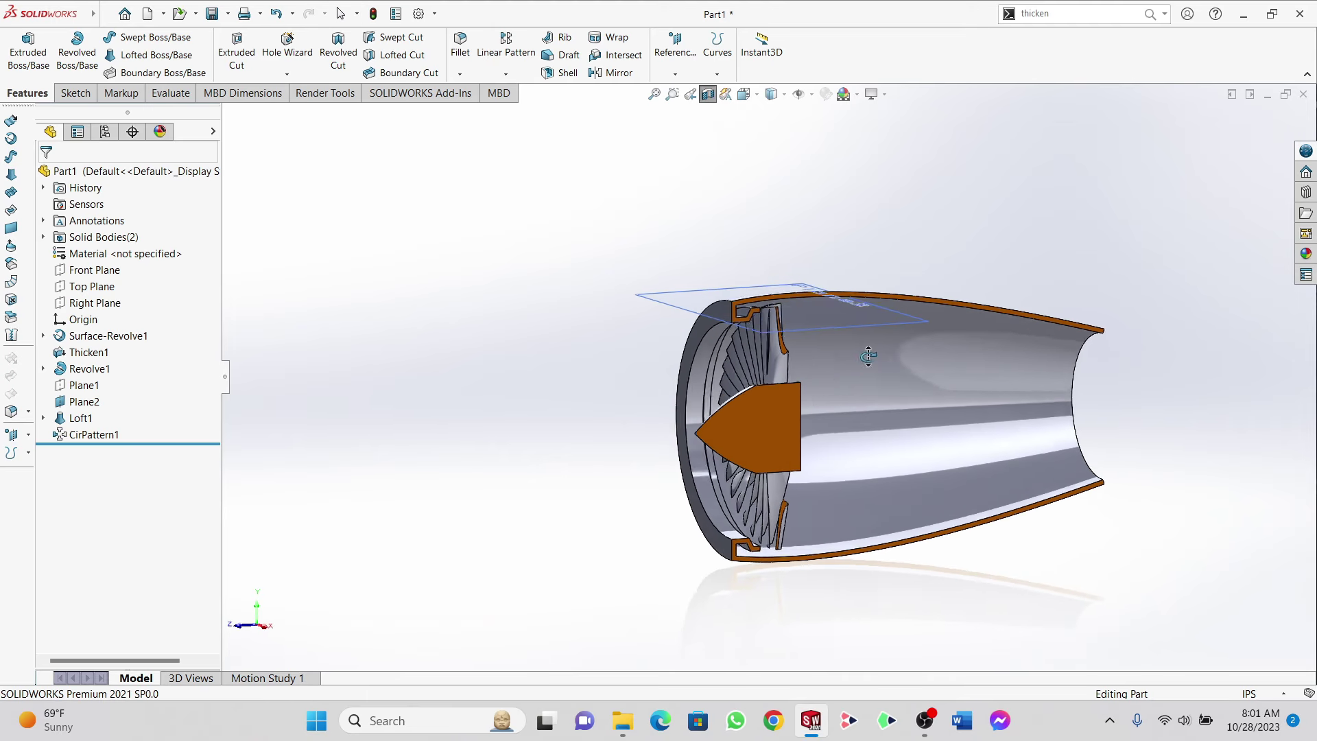
scroll(841, 364, down, 5)
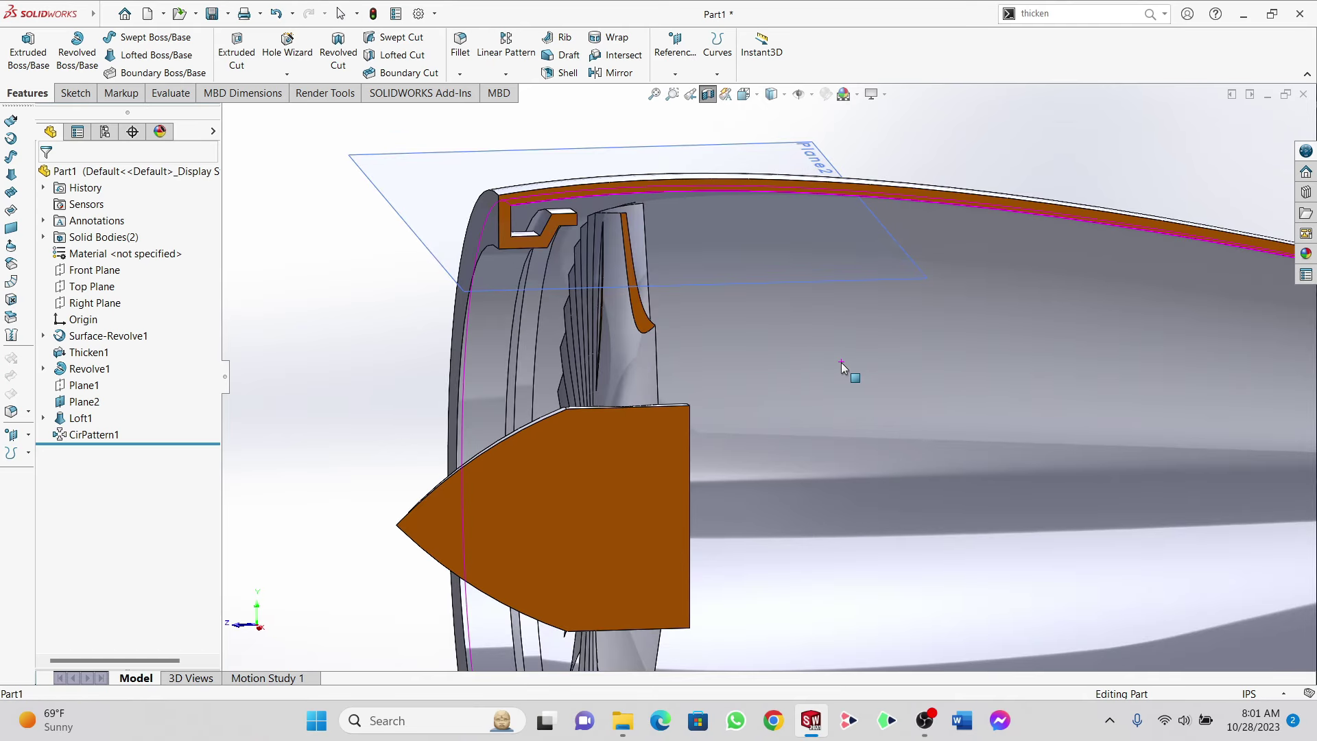
scroll(841, 363, up, 6)
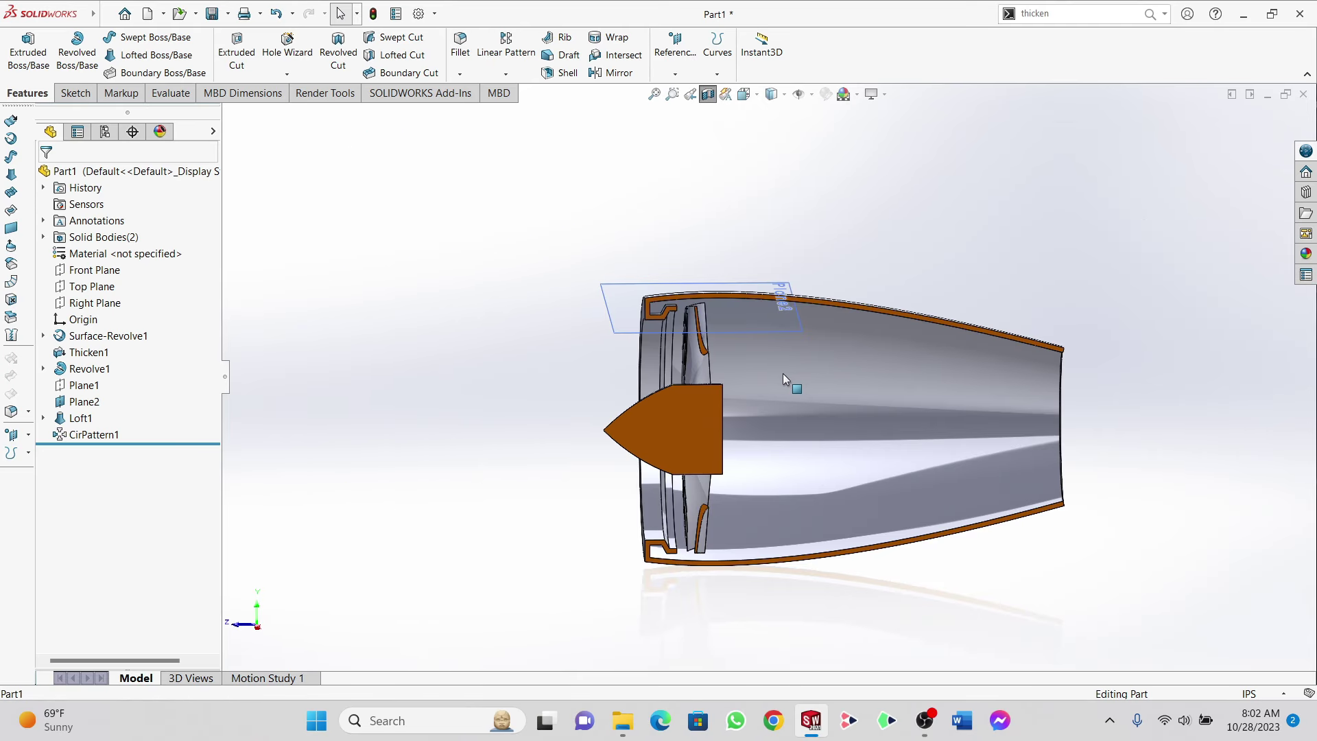
middle_drag(783, 375, 730, 489)
scroll(731, 489, down, 5)
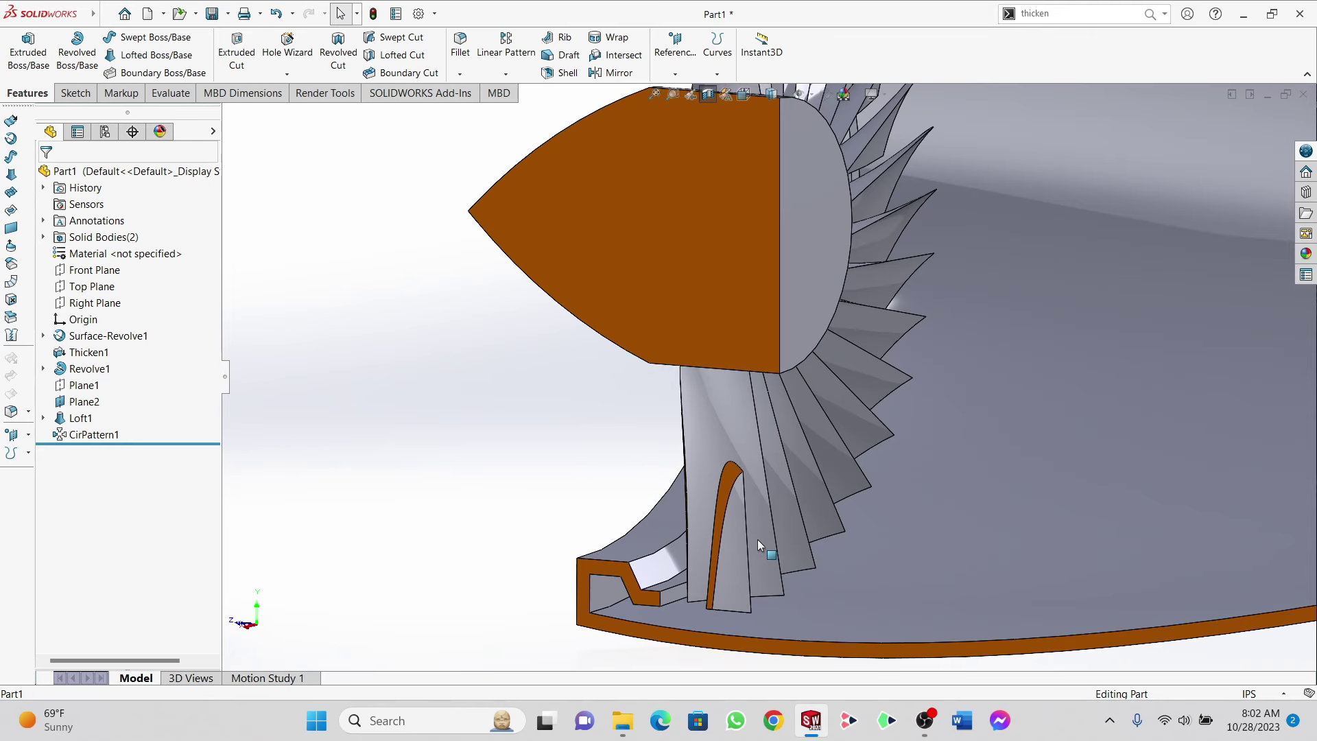
middle_drag(758, 539, 235, 389)
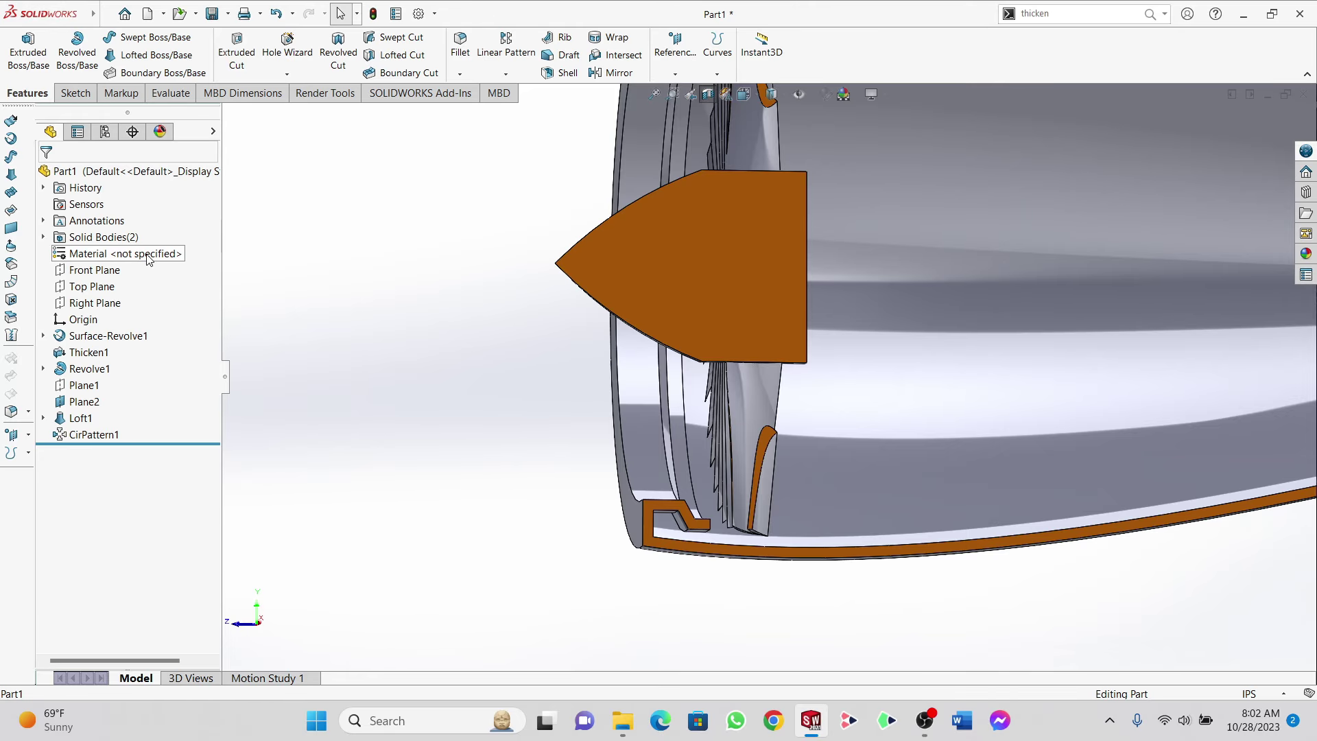
middle_drag(969, 261, 870, 289)
scroll(870, 288, up, 3)
scroll(691, 306, down, 4)
scroll(838, 304, down, 1)
scroll(800, 317, up, 1)
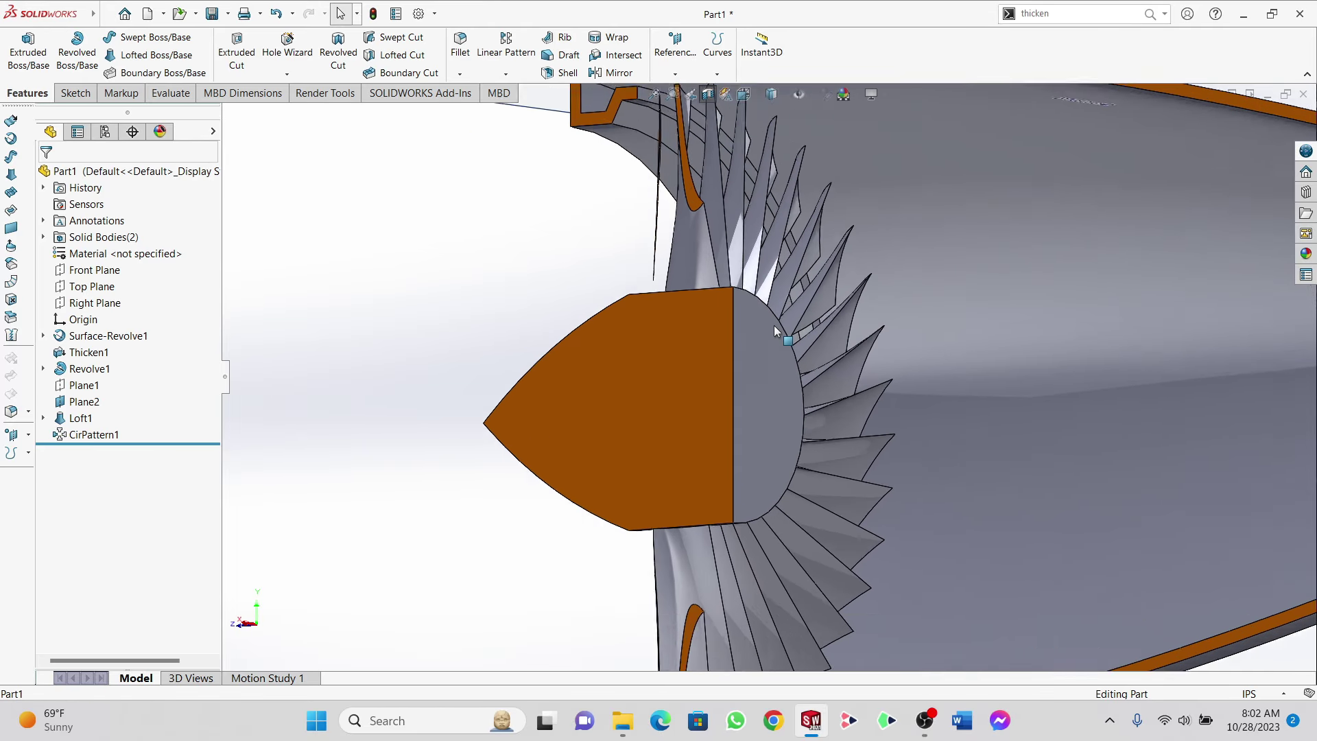
scroll(774, 325, down, 1)
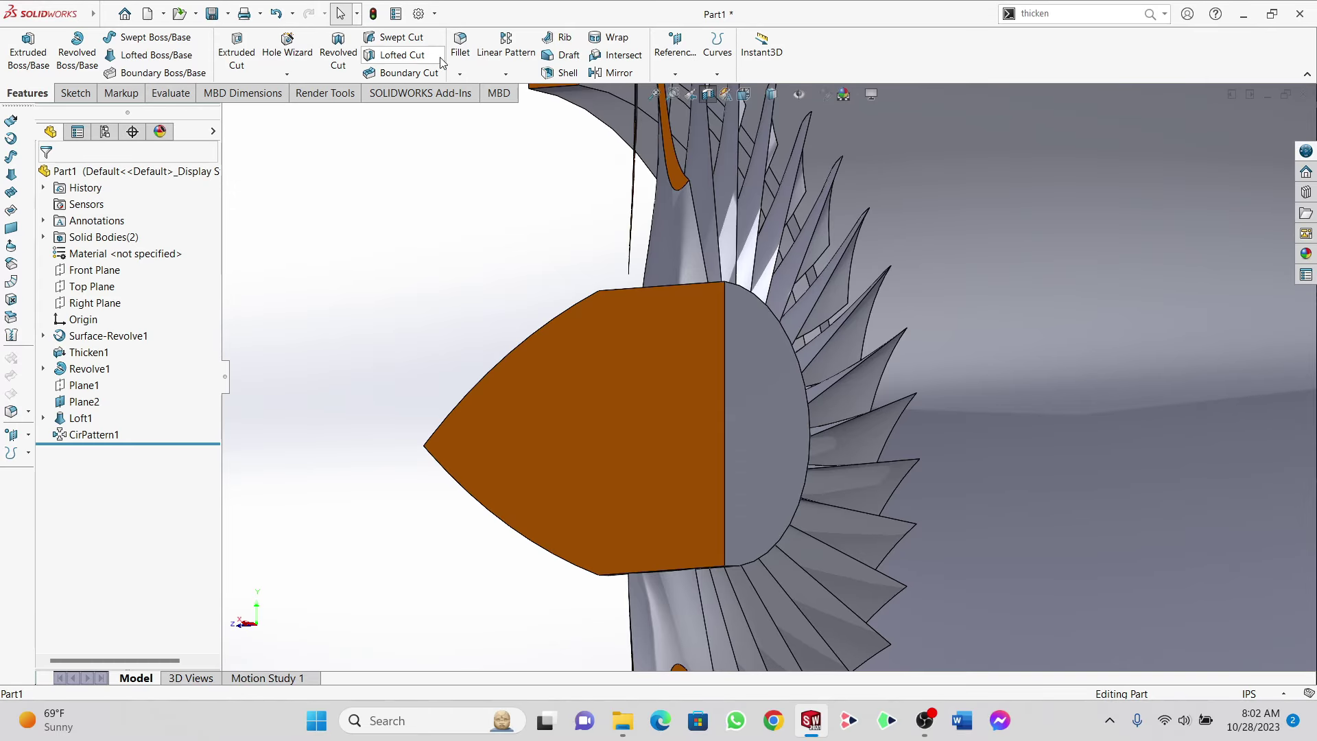
scroll(736, 241, up, 3)
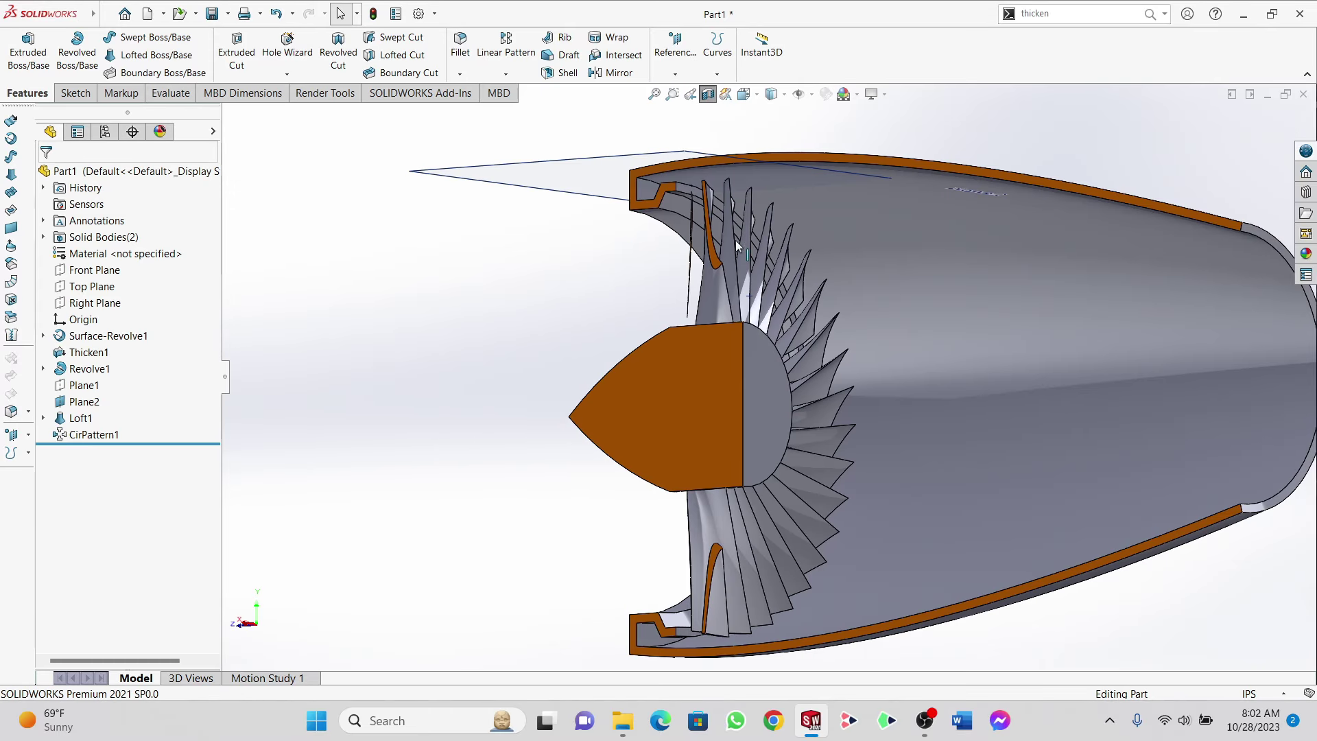
Step: Hide the thickened outer shell and turn off the section view
right_click(97, 354)
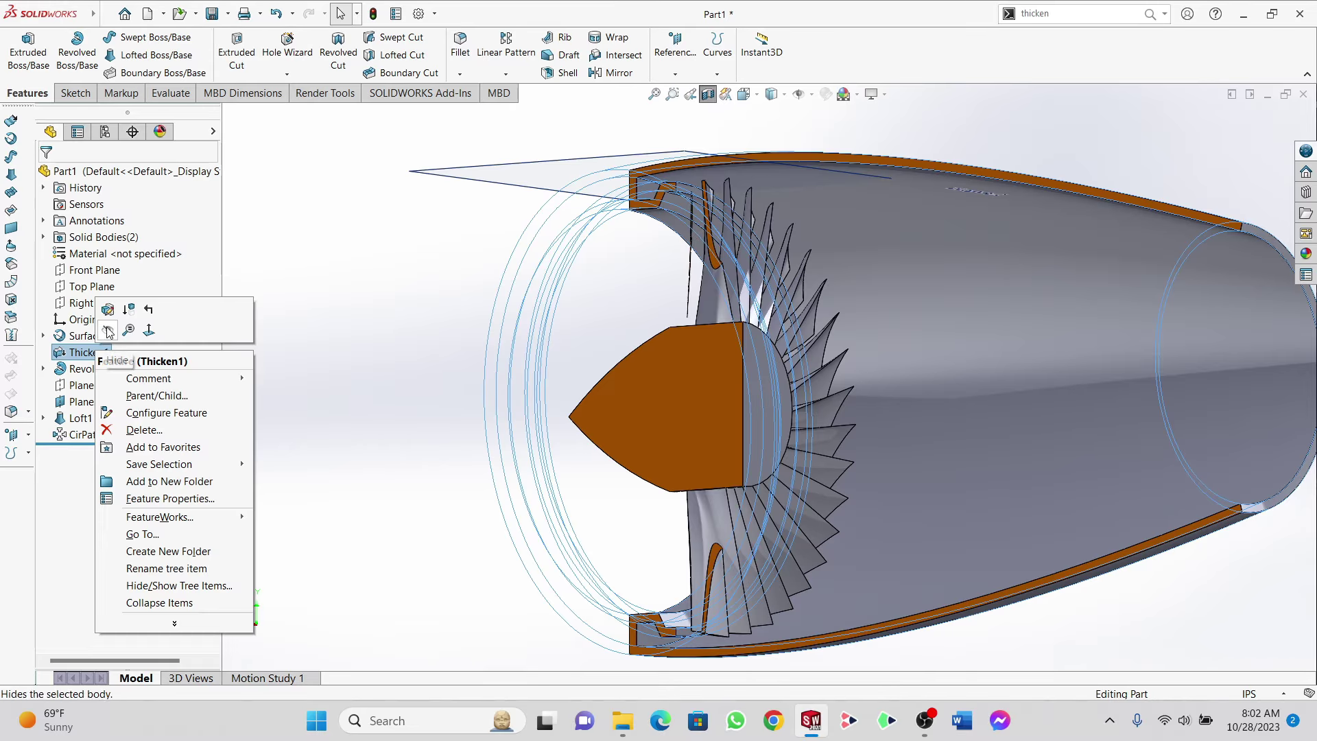
click(120, 309)
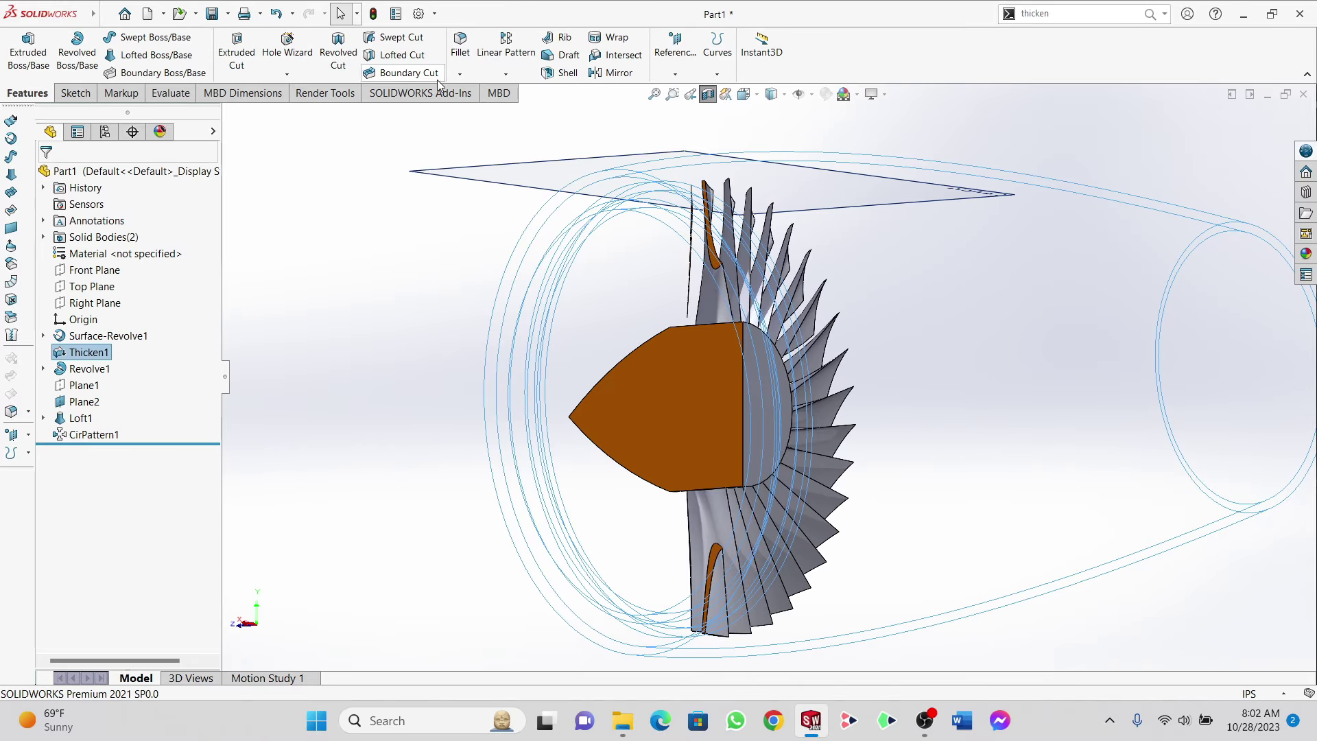
click(708, 101)
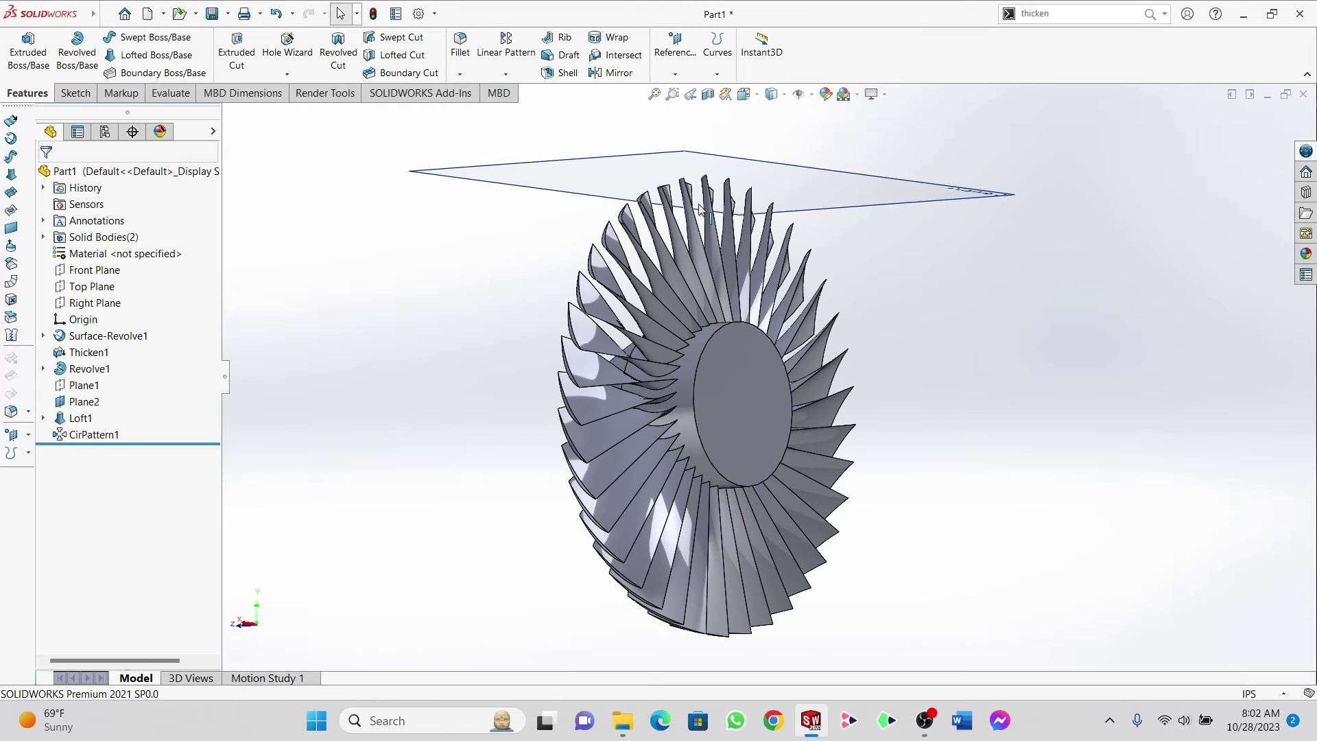
Step: Start a sketch on the central body's flat rear face and draw an origin-centred circle about 5.21 in in radius
middle_drag(664, 346, 617, 405)
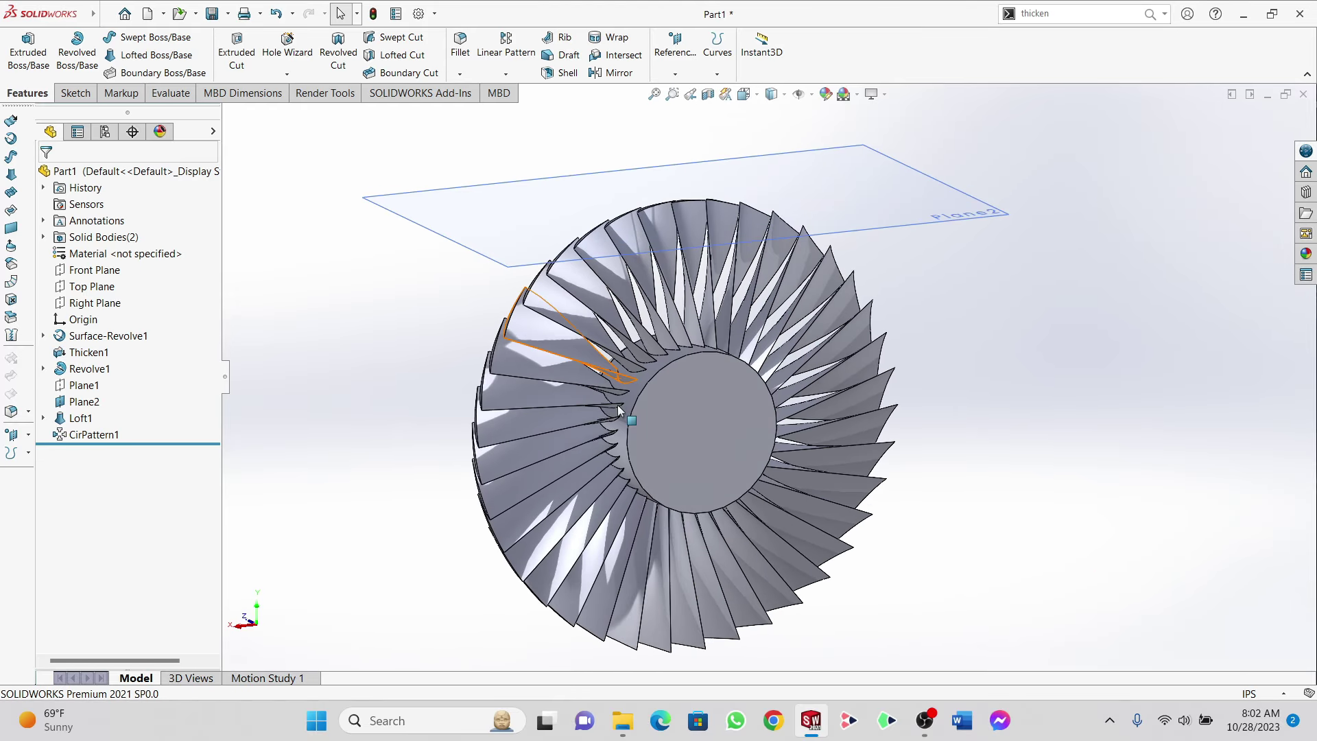
scroll(708, 427, down, 3)
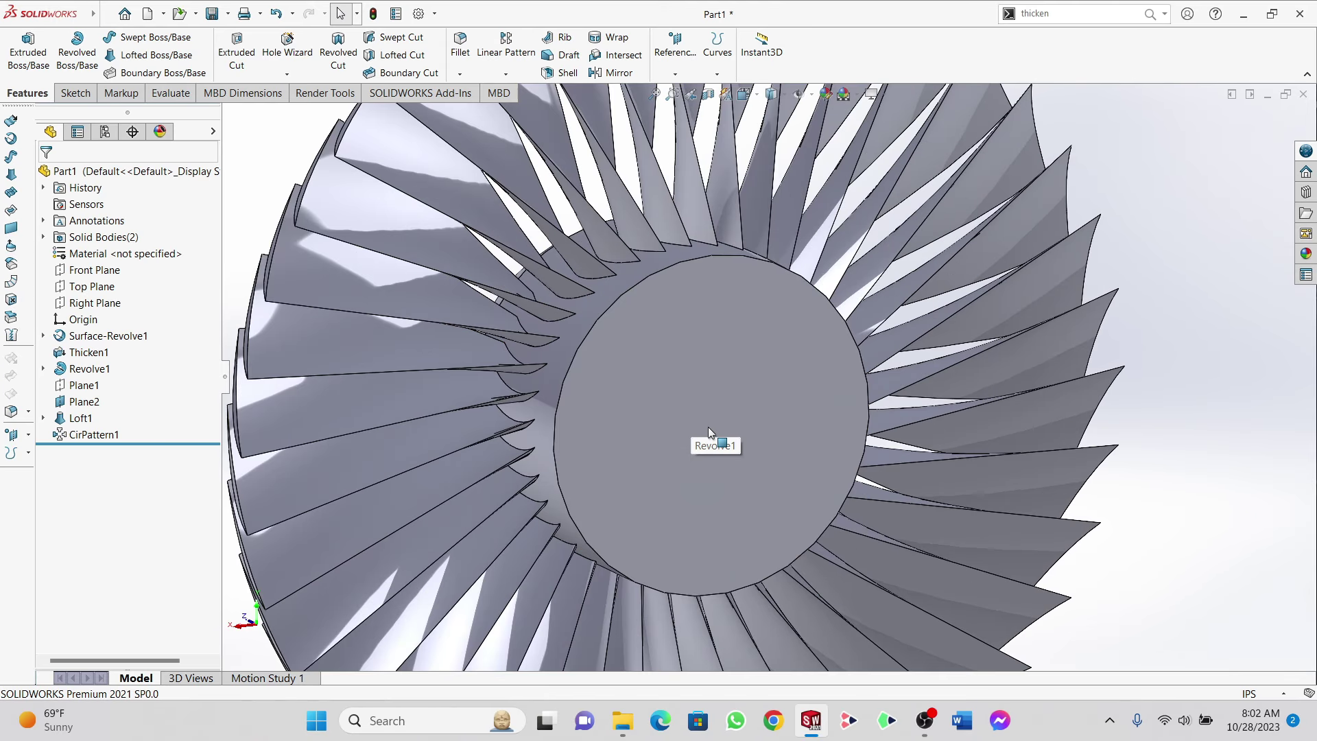
scroll(708, 427, up, 4)
scroll(710, 406, down, 1)
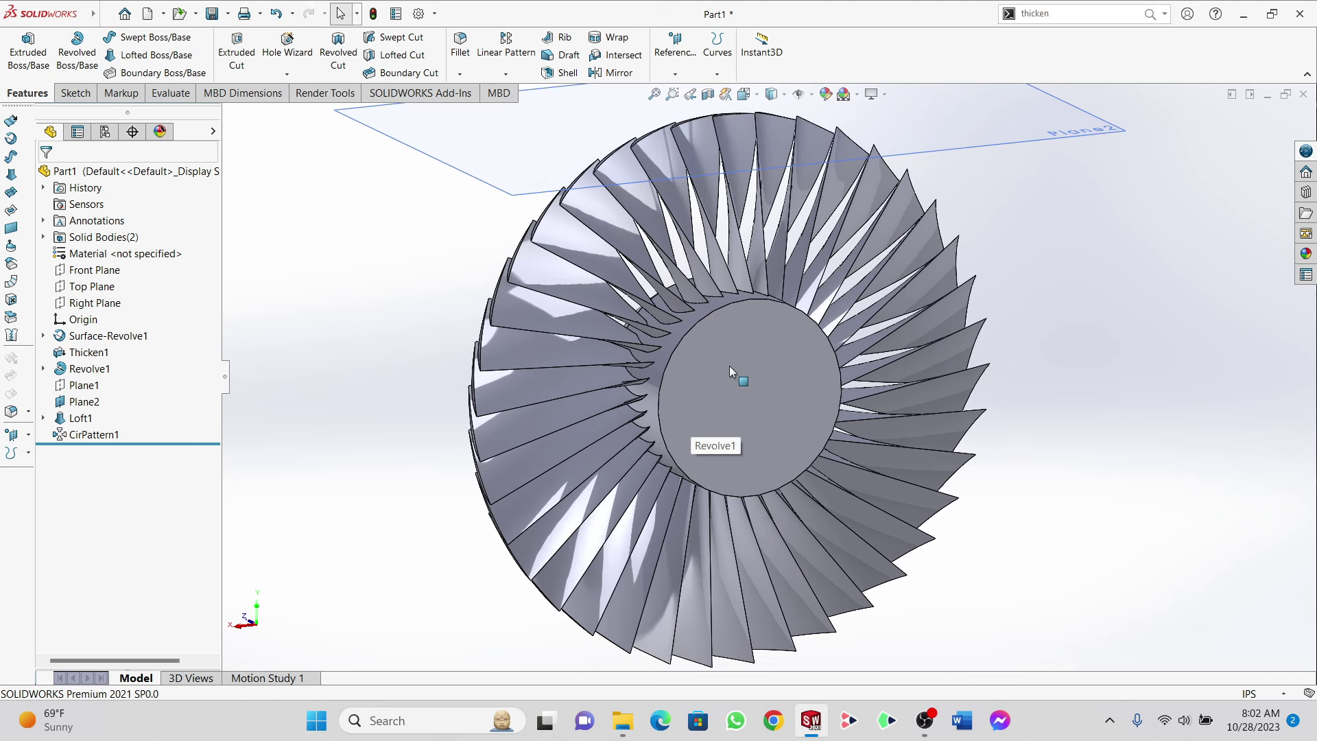
click(756, 359)
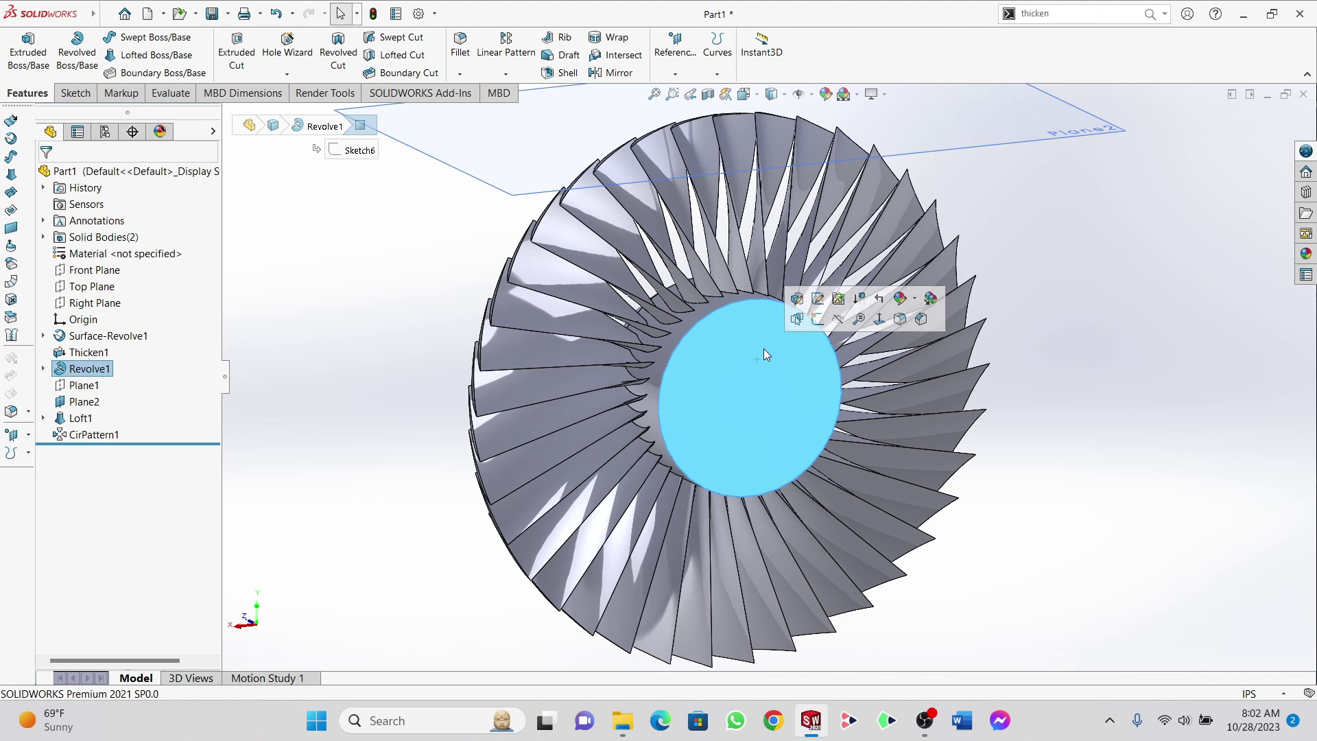
click(816, 315)
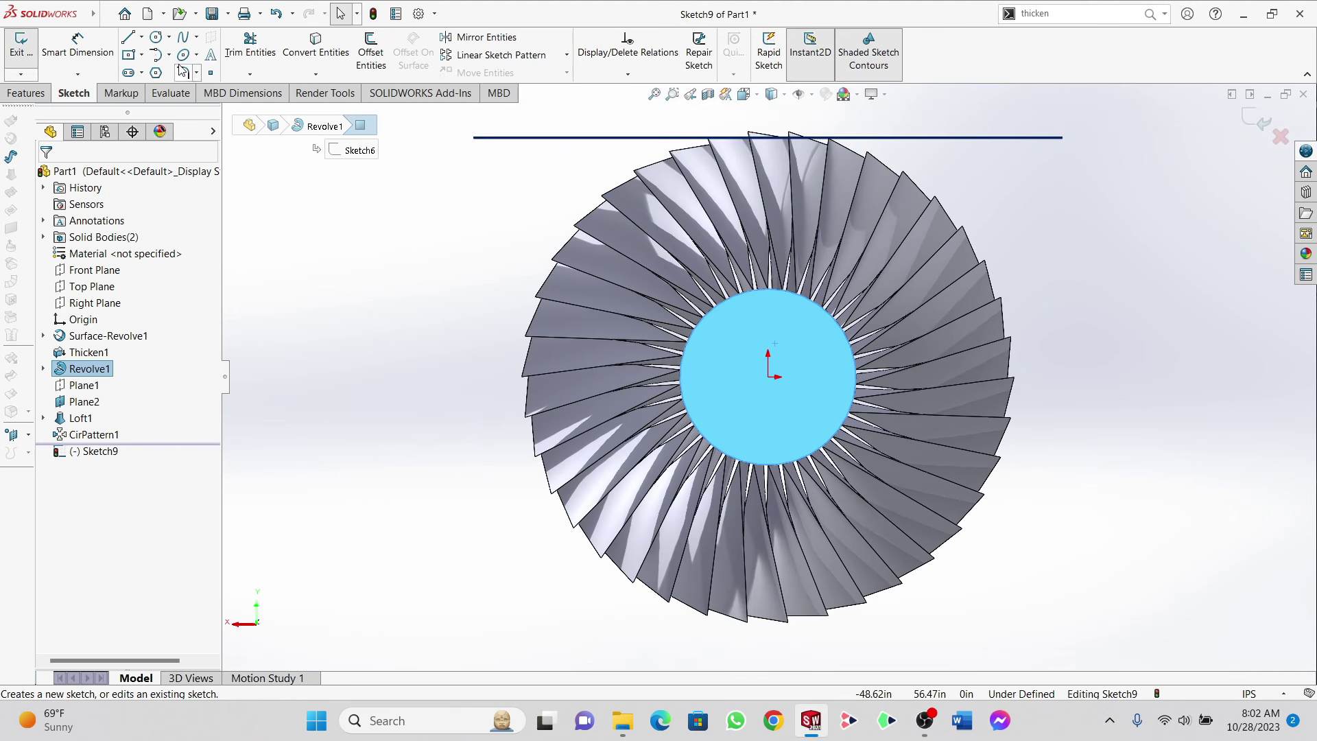
click(156, 37)
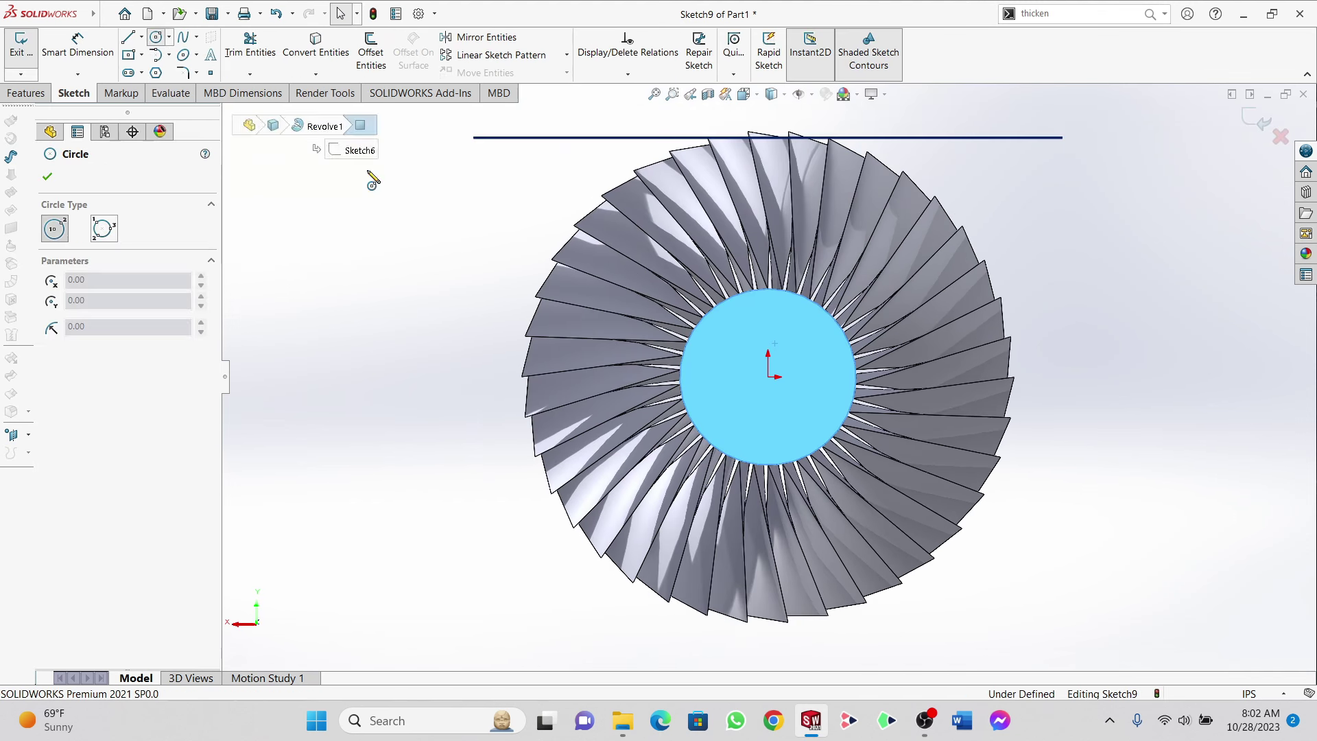
scroll(728, 322, down, 3)
click(800, 416)
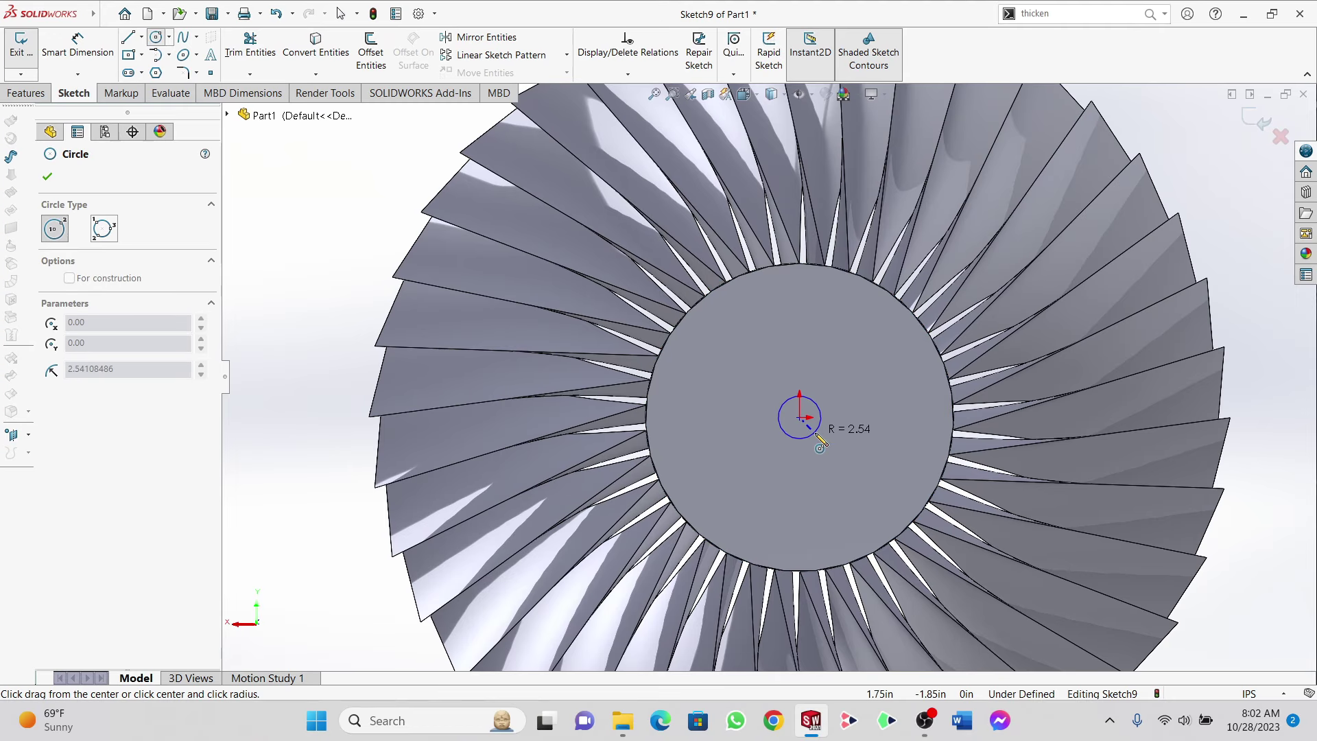
click(834, 447)
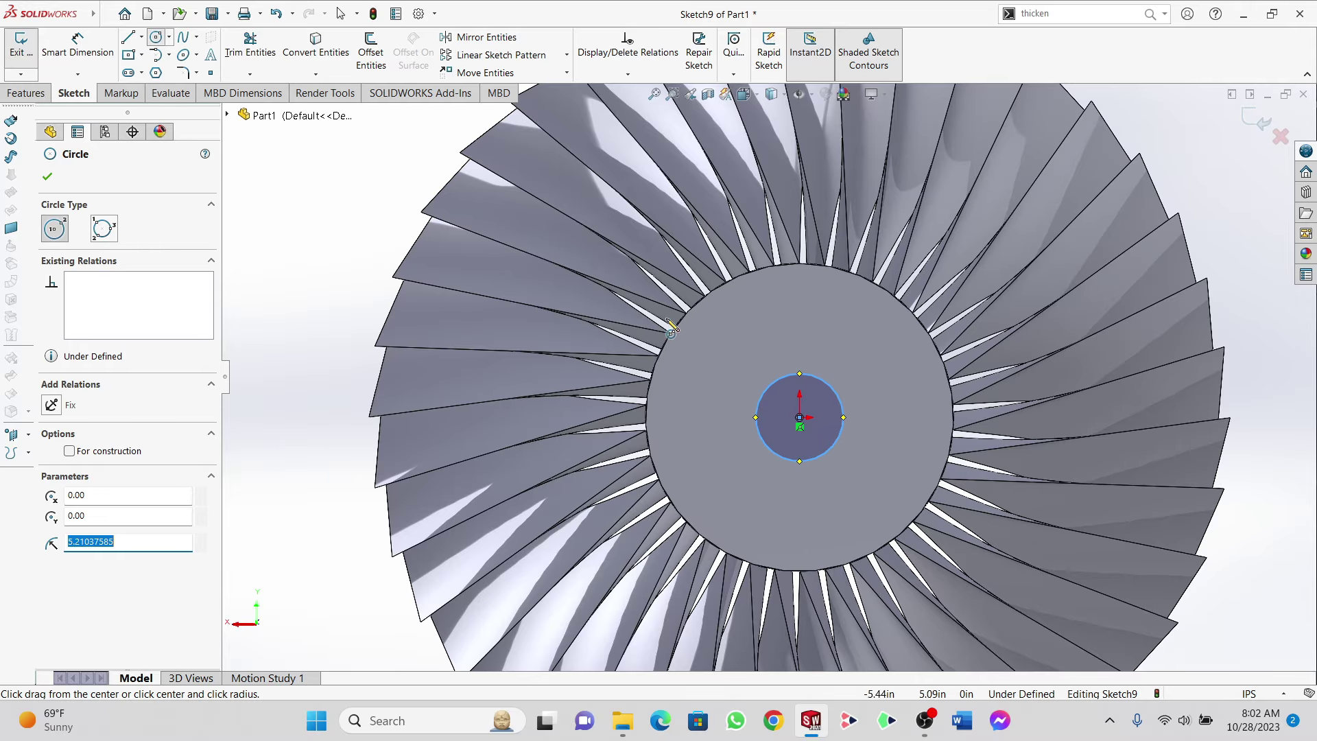
Step: Dimension the circle's diameter to 11.59 in
click(99, 52)
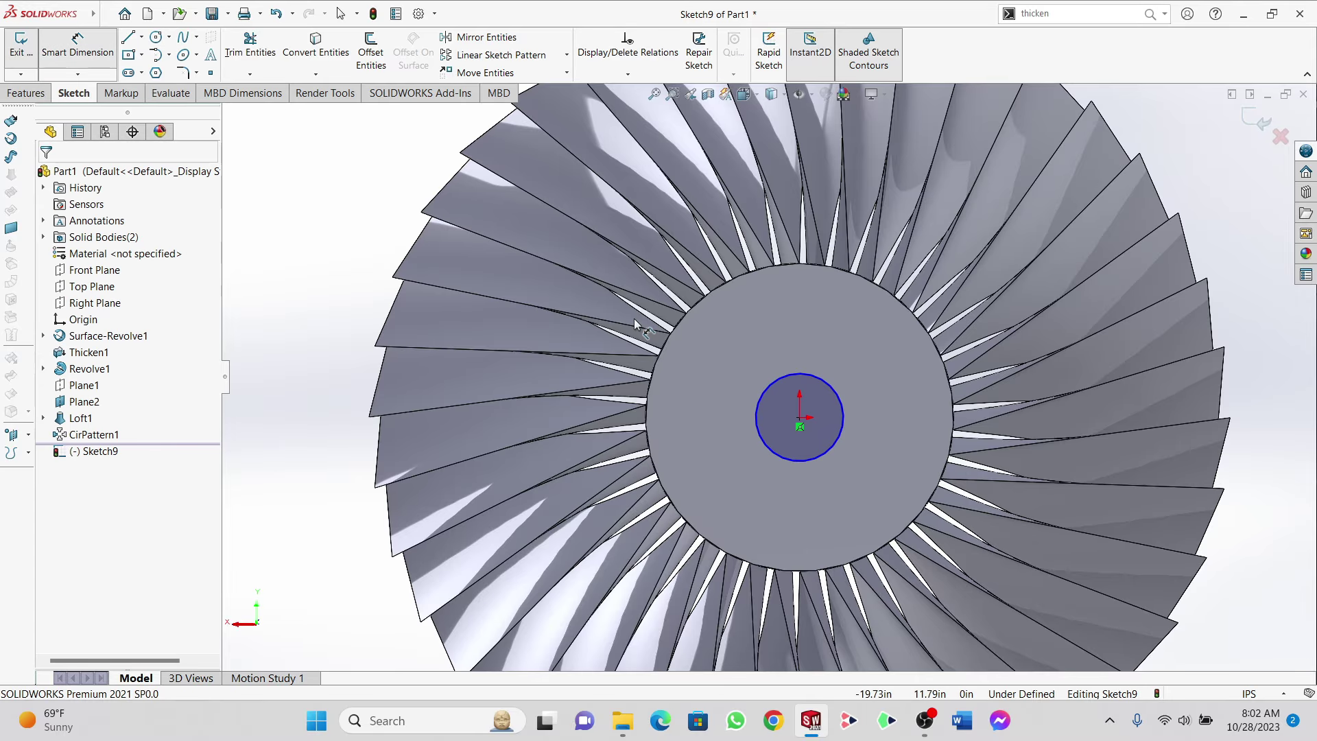
click(758, 410)
click(297, 284)
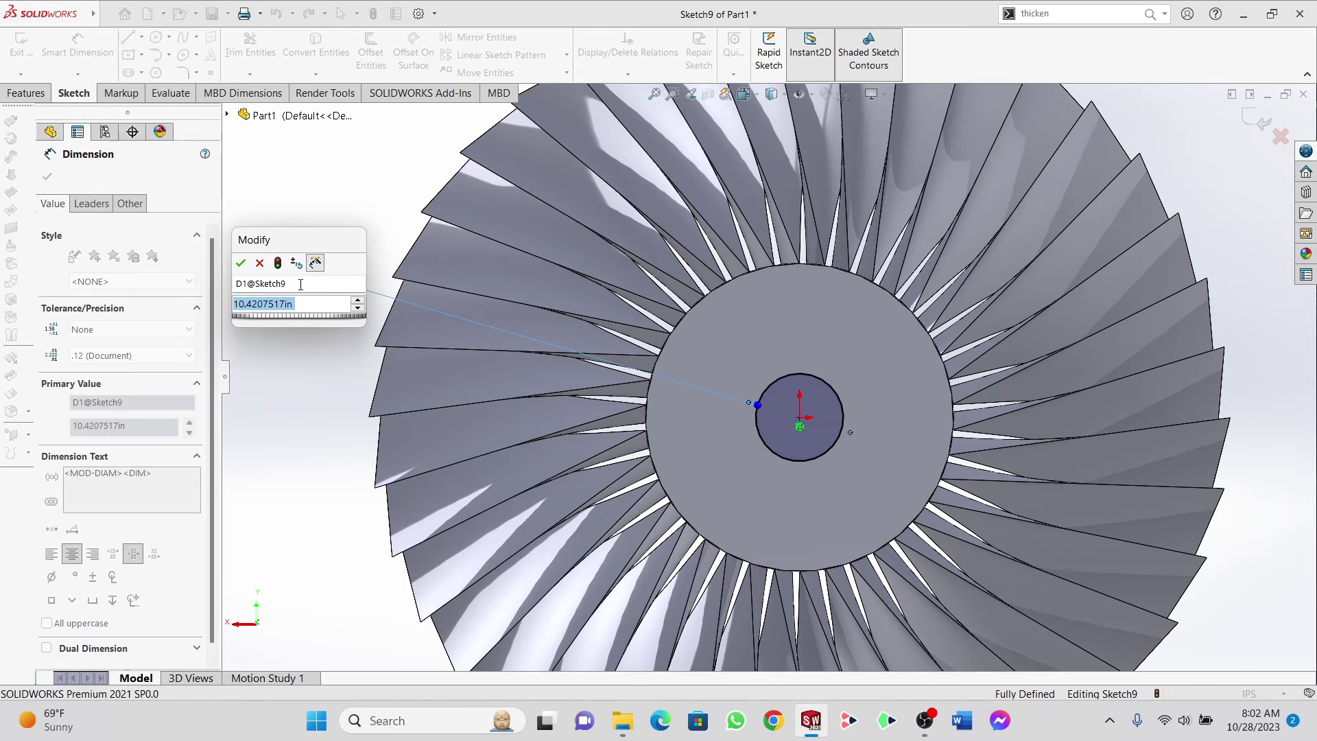
text(11.59)
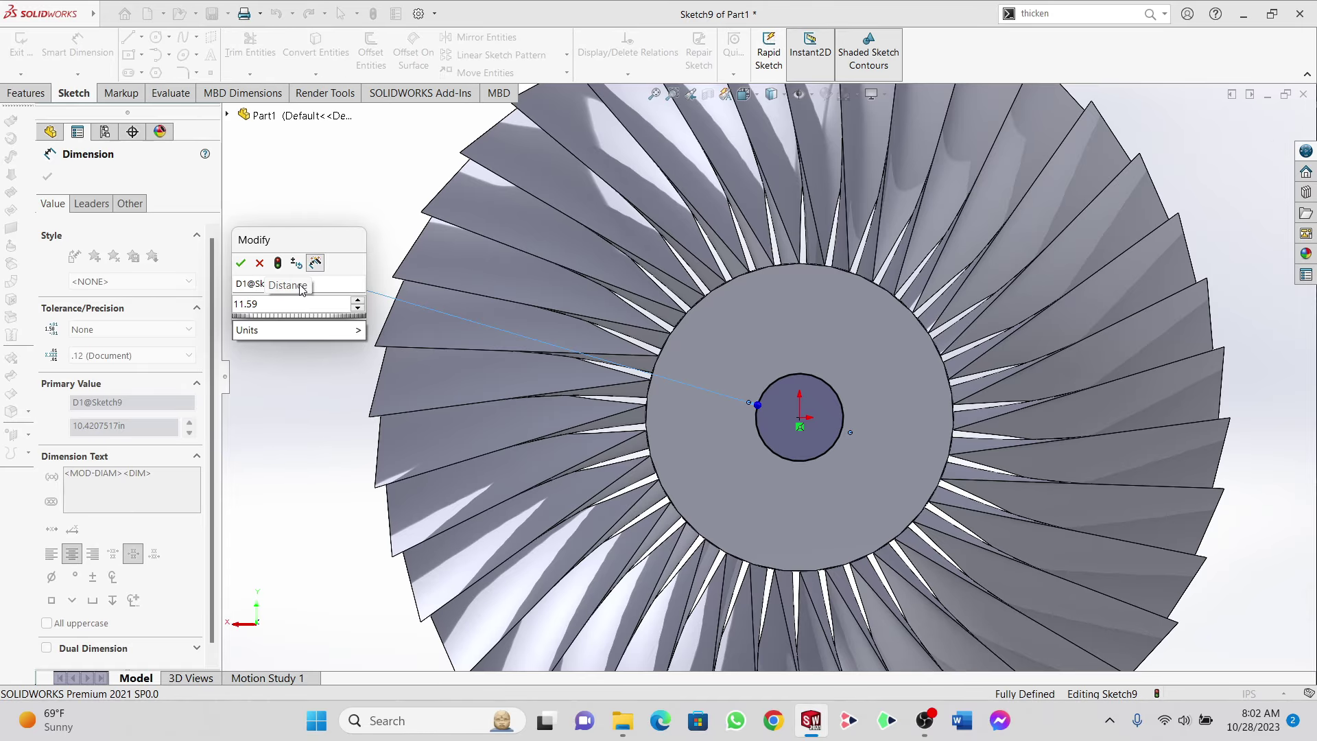
key(Return)
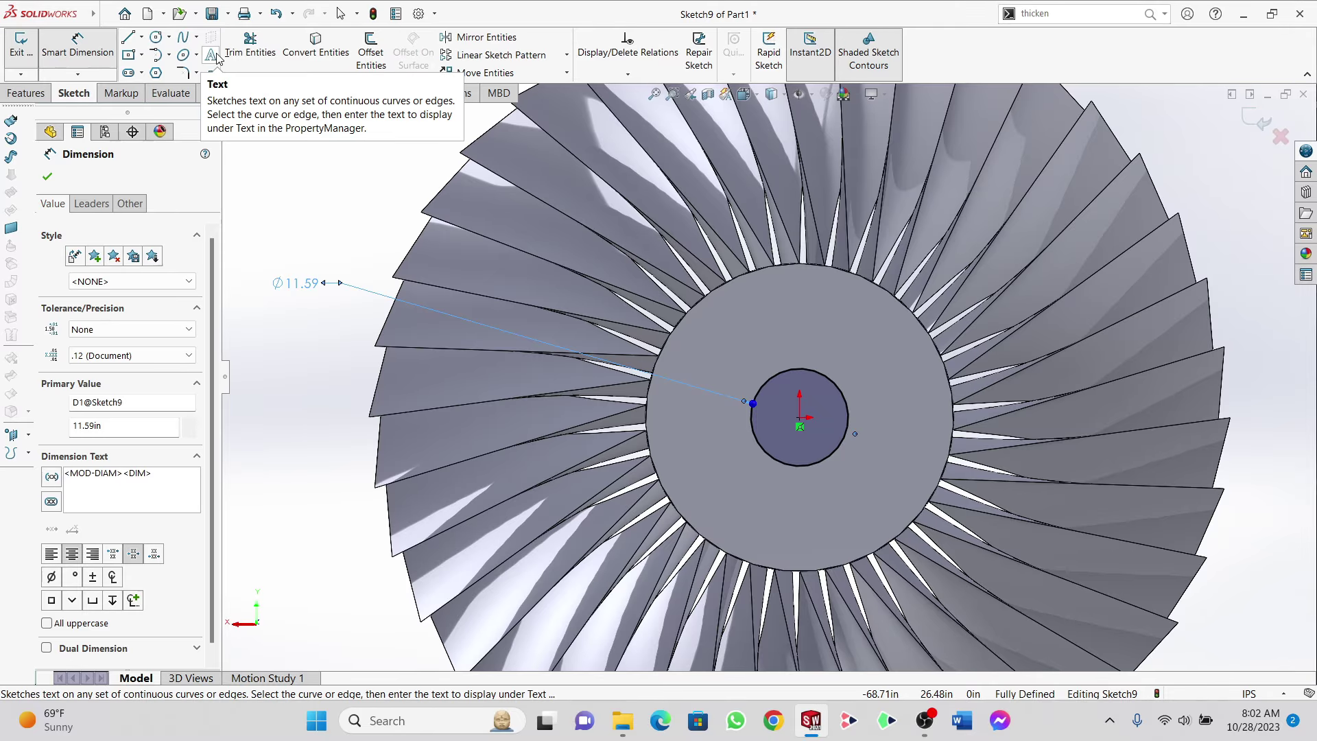
Step: Extrude-cut the 11.59 in circle blind into the central body to a depth of 11.01 in
click(25, 93)
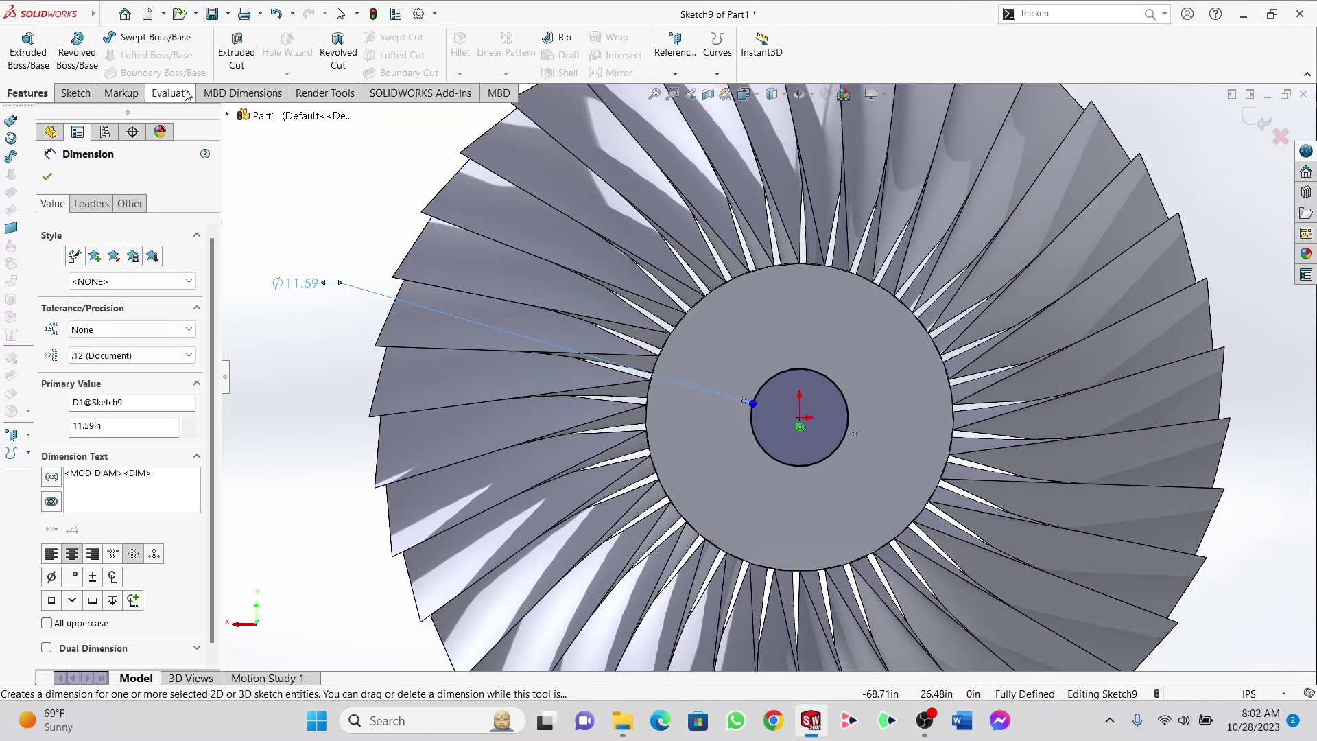
click(233, 52)
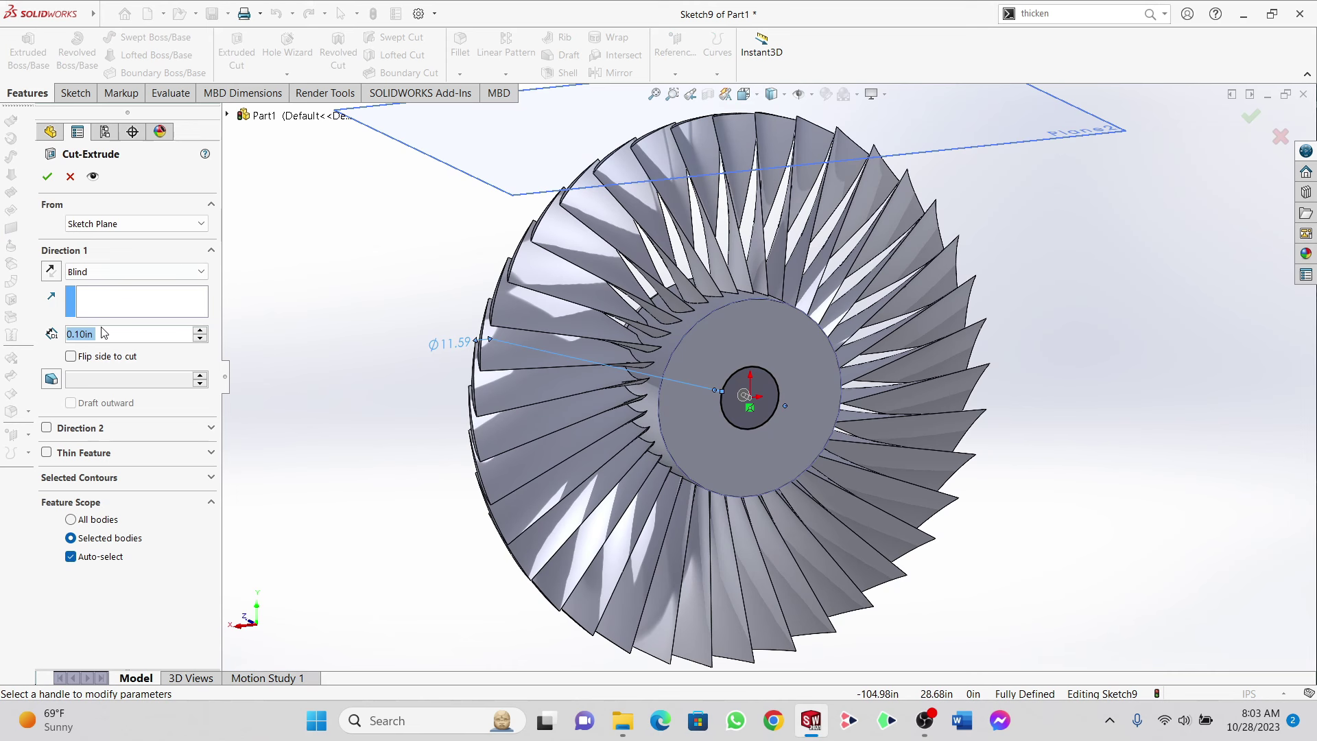
text(11.01)
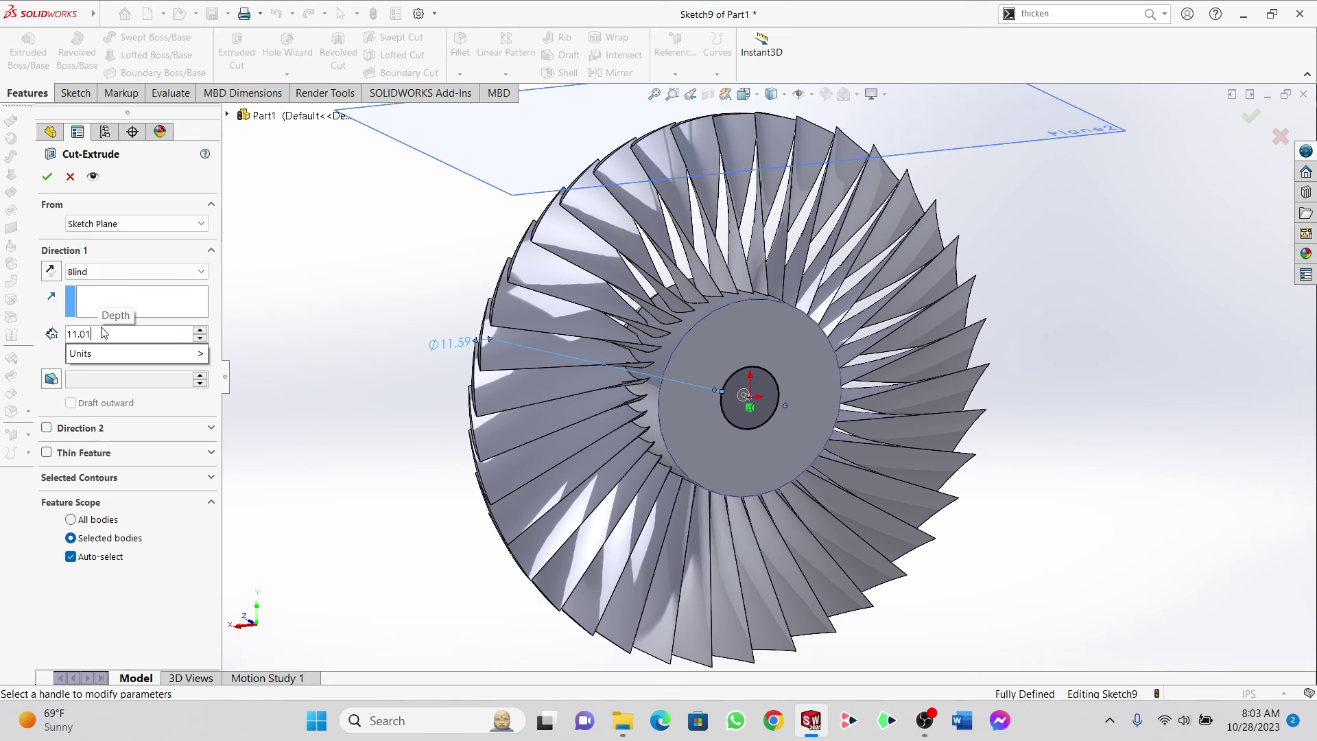
click(47, 176)
mouse_move(728, 387)
middle_down()
mouse_move(676, 384)
mouse_move(687, 335)
mouse_move(669, 317)
mouse_move(667, 353)
middle_up()
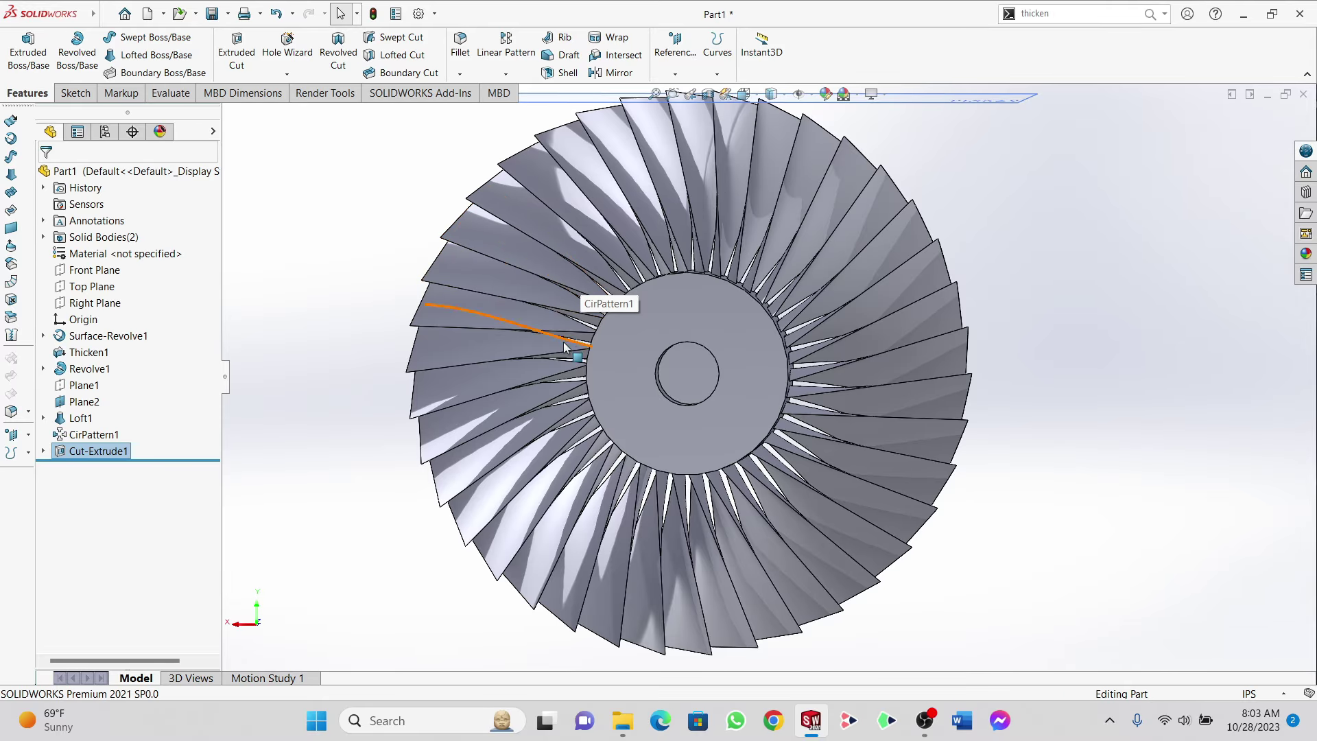
Step: Reopen the circular cut's sketch and try Convert Entities on its circle
scroll(676, 368, down, 5)
click(787, 284)
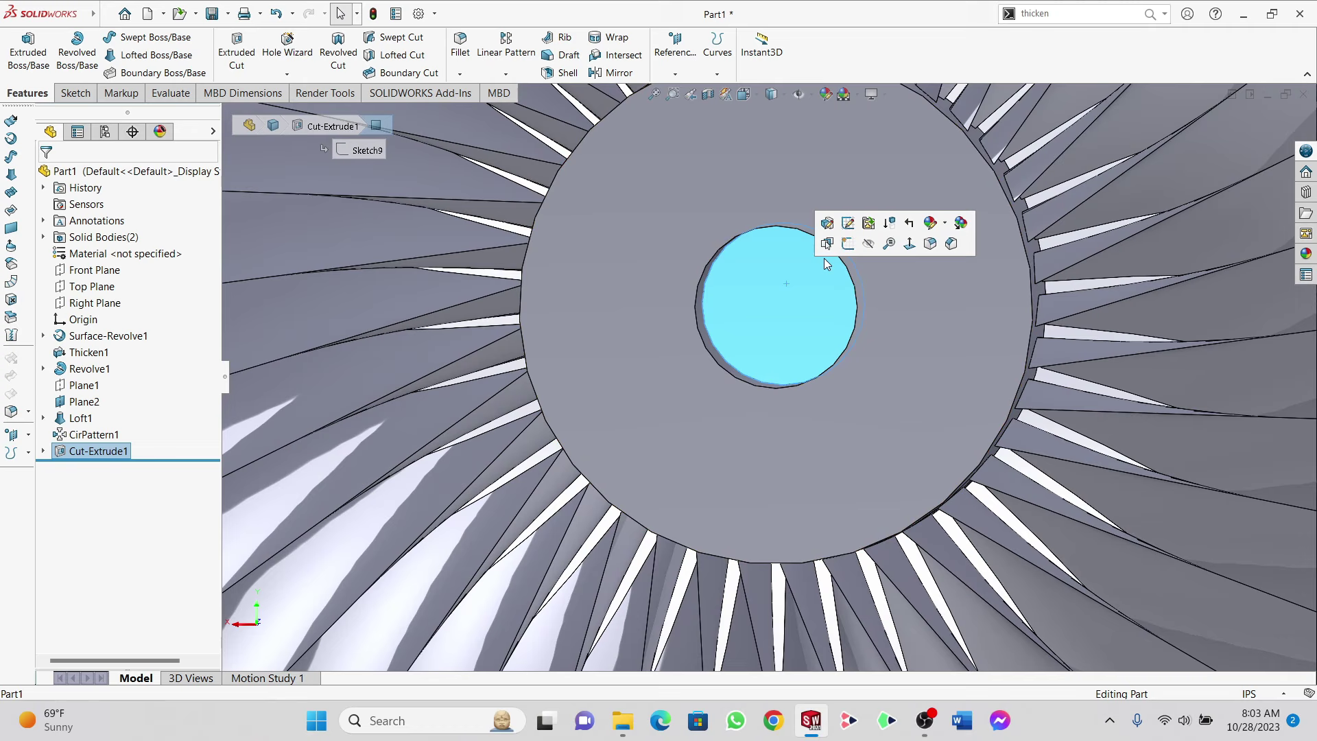
click(843, 225)
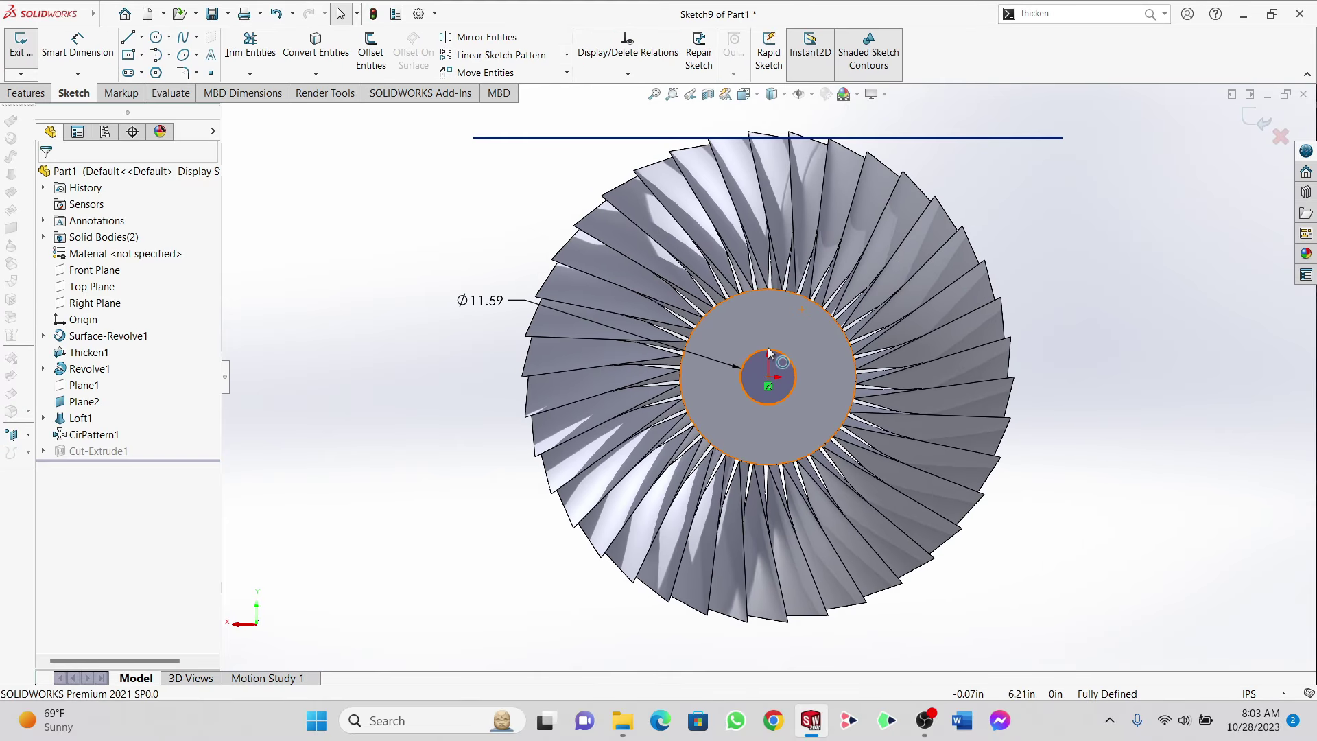
scroll(768, 351, down, 6)
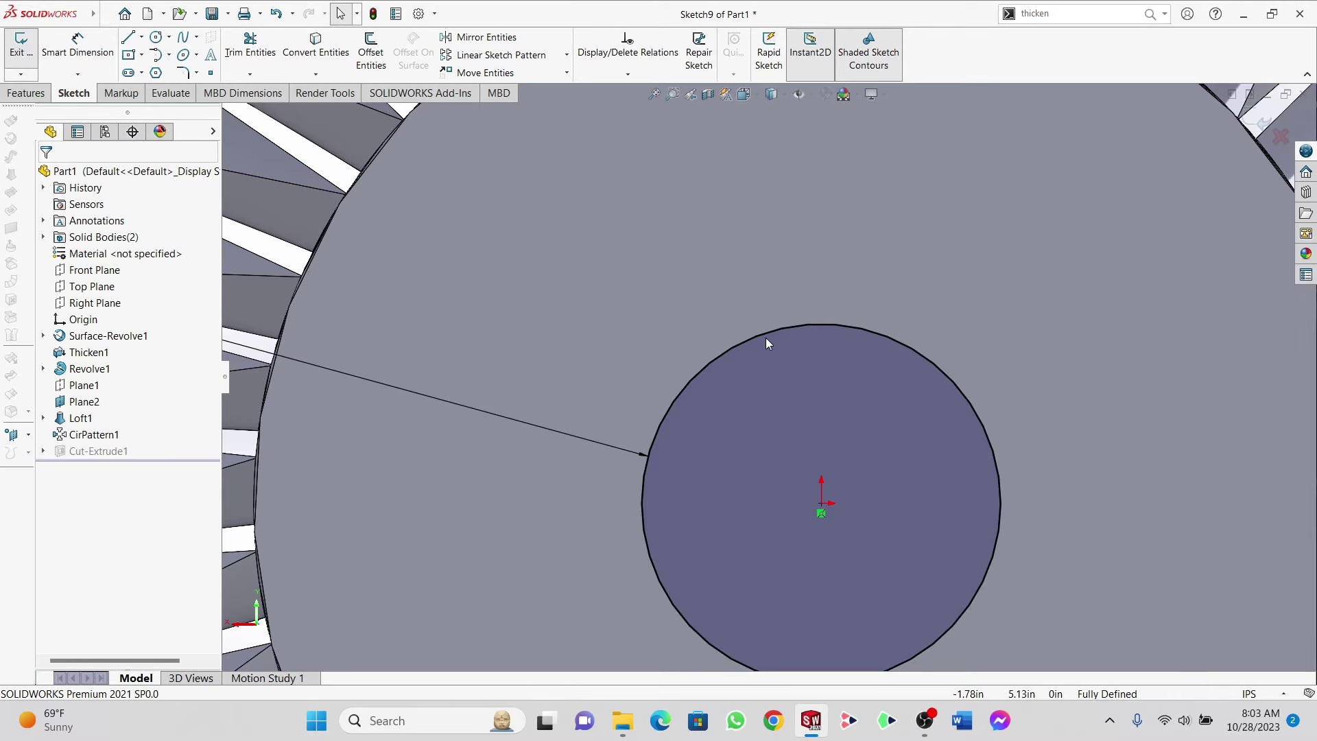
click(767, 333)
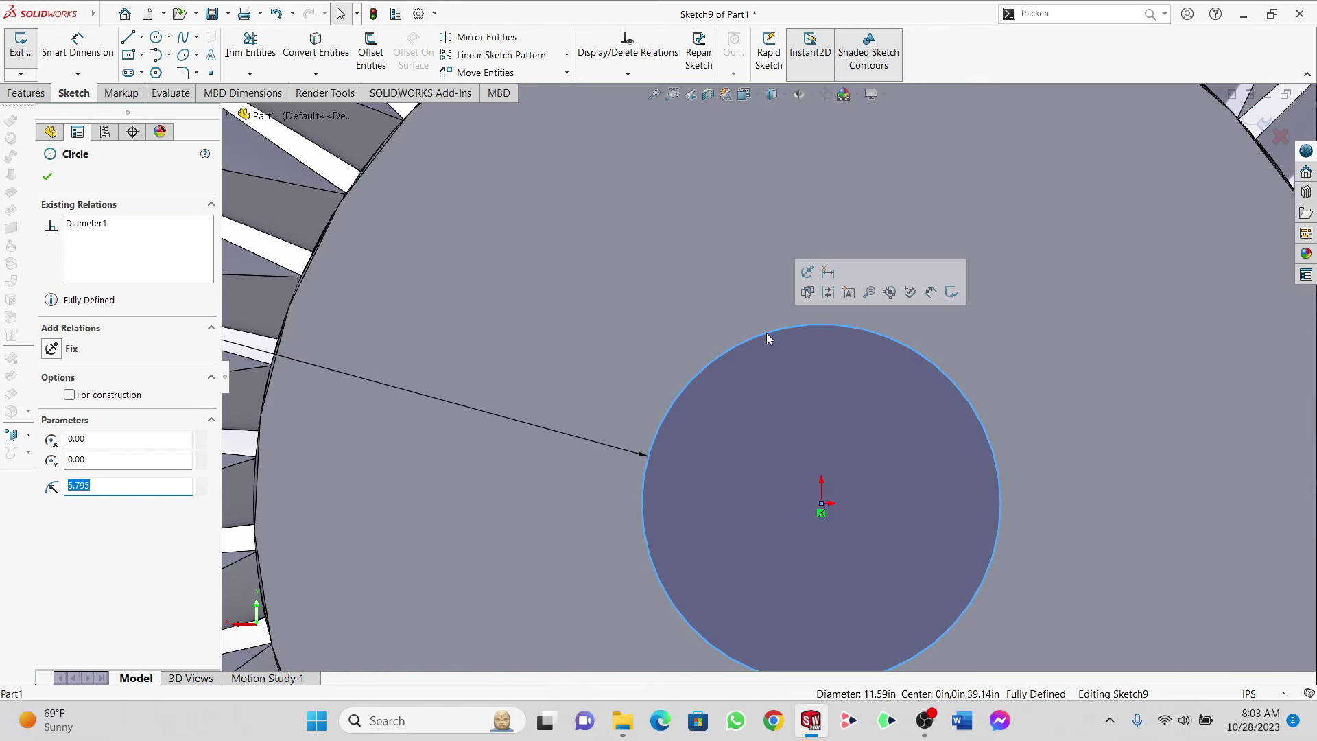
click(300, 56)
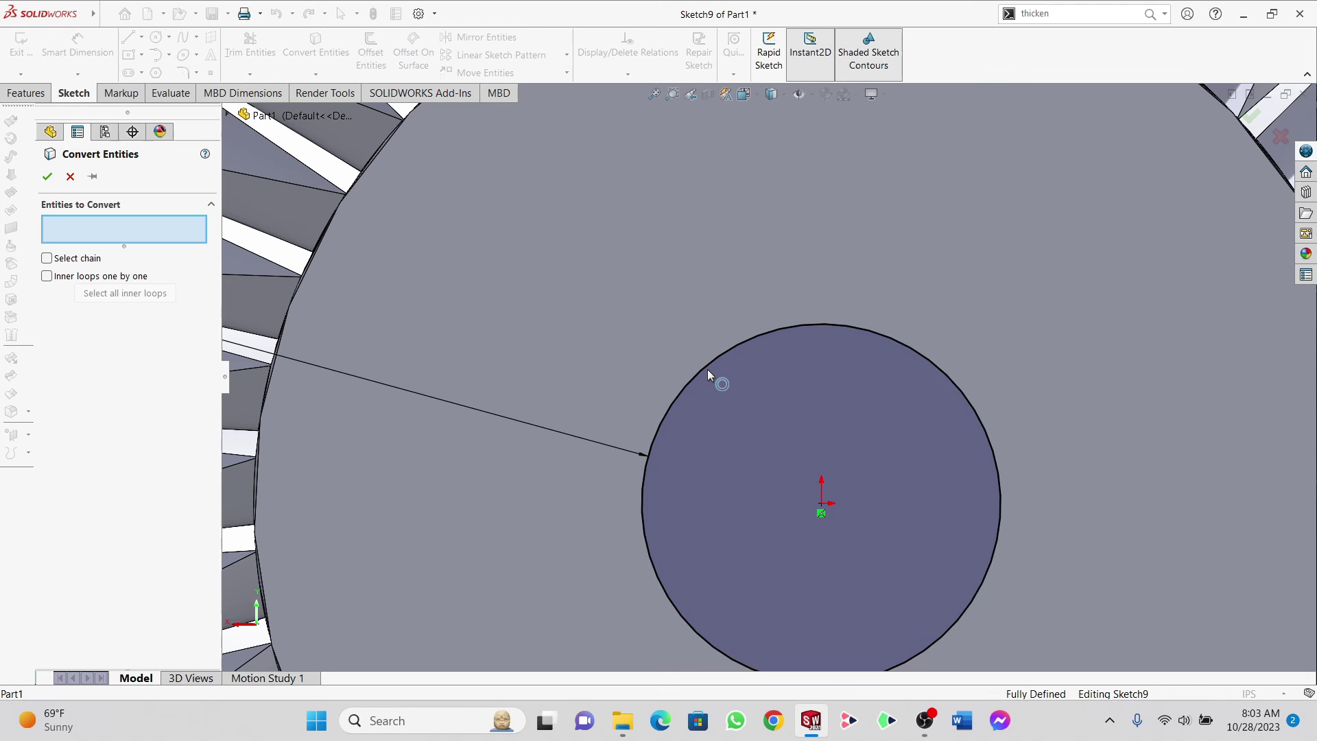
click(46, 176)
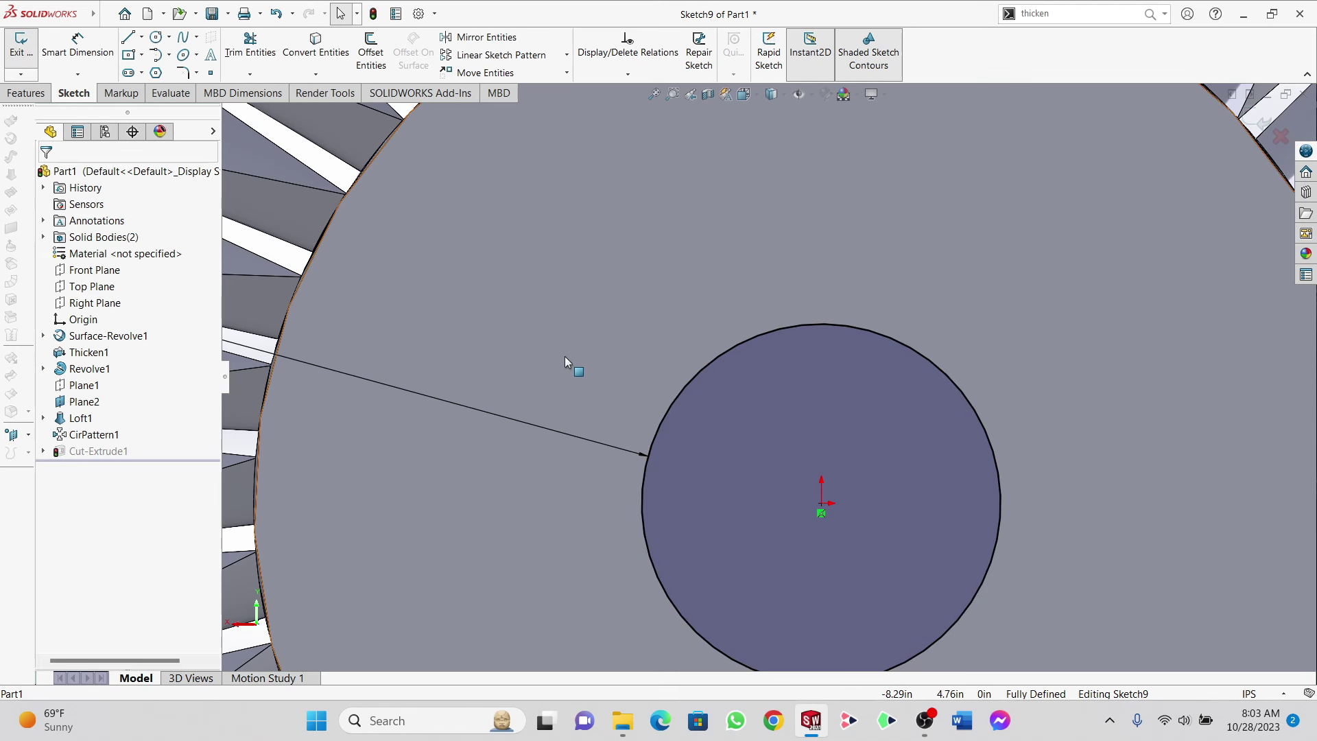
Step: Offset the cut sketch's circle 0.20 in inward using the reversed direction
click(370, 51)
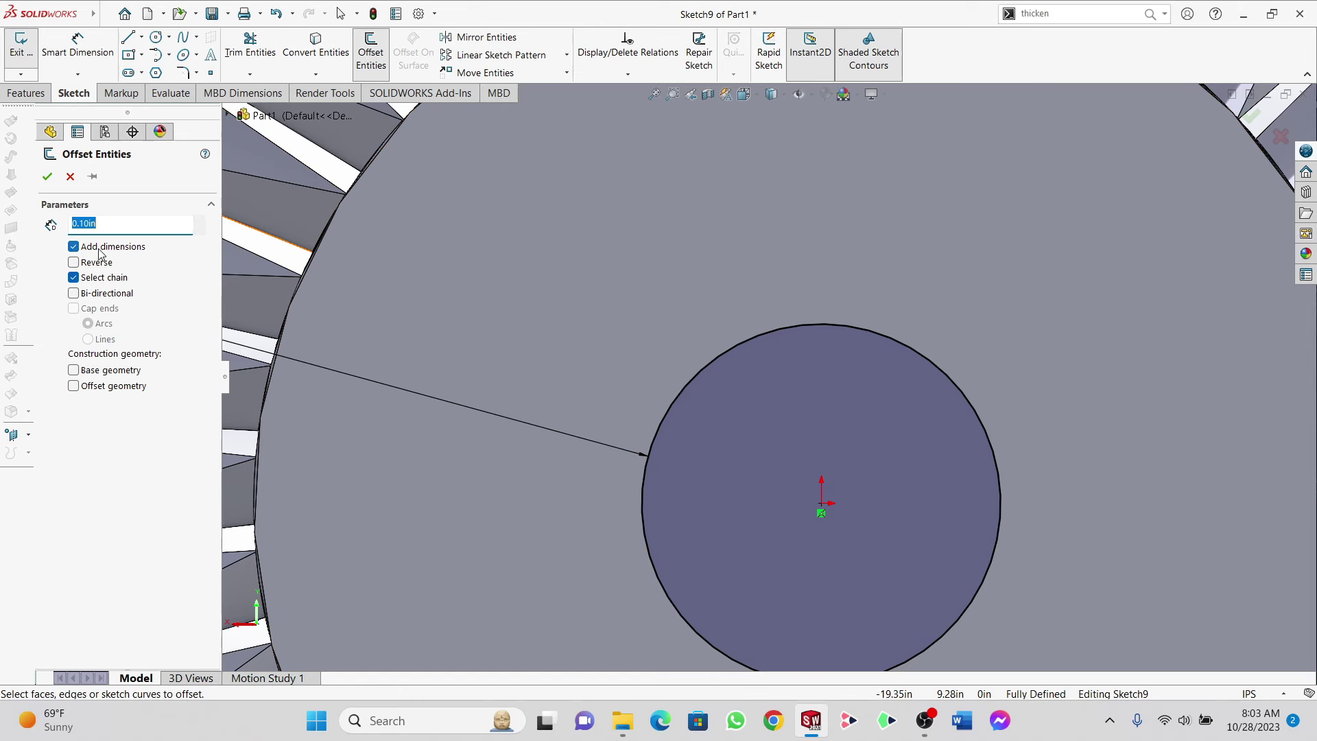
click(87, 265)
text(0.2)
click(747, 342)
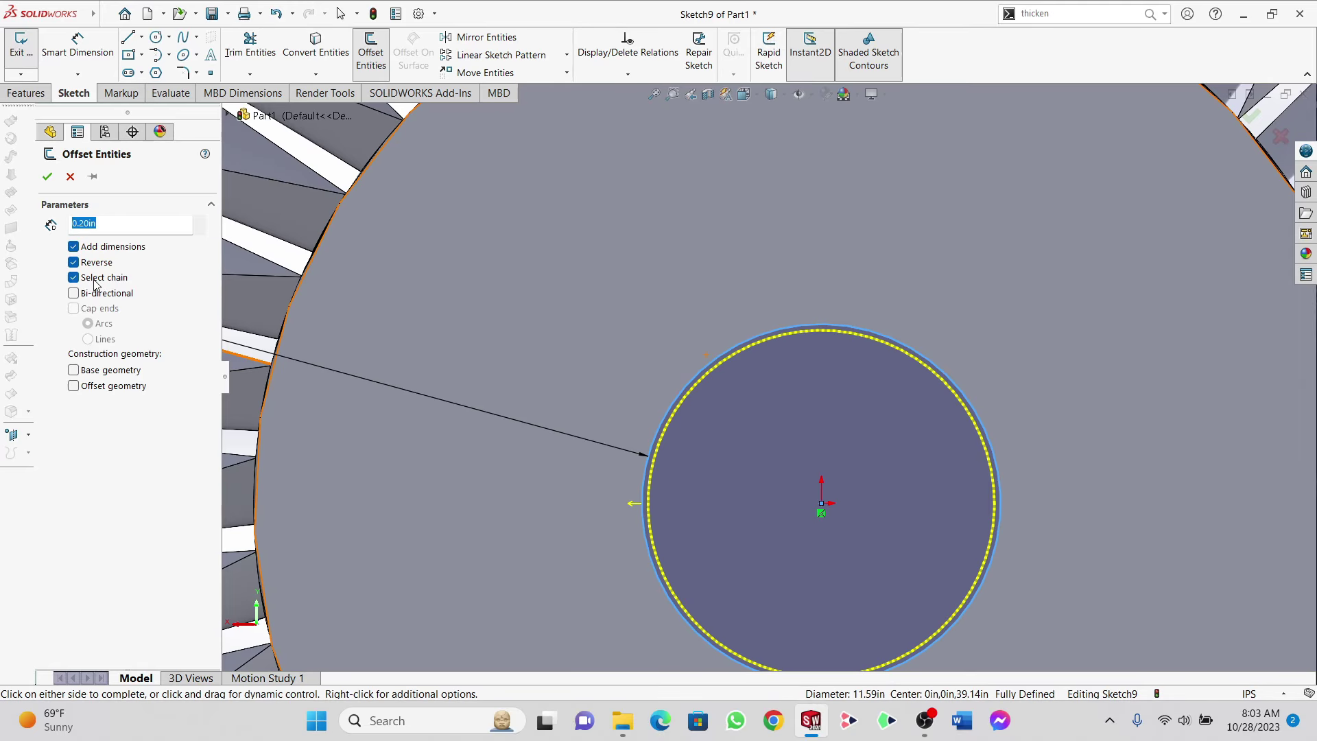
click(48, 178)
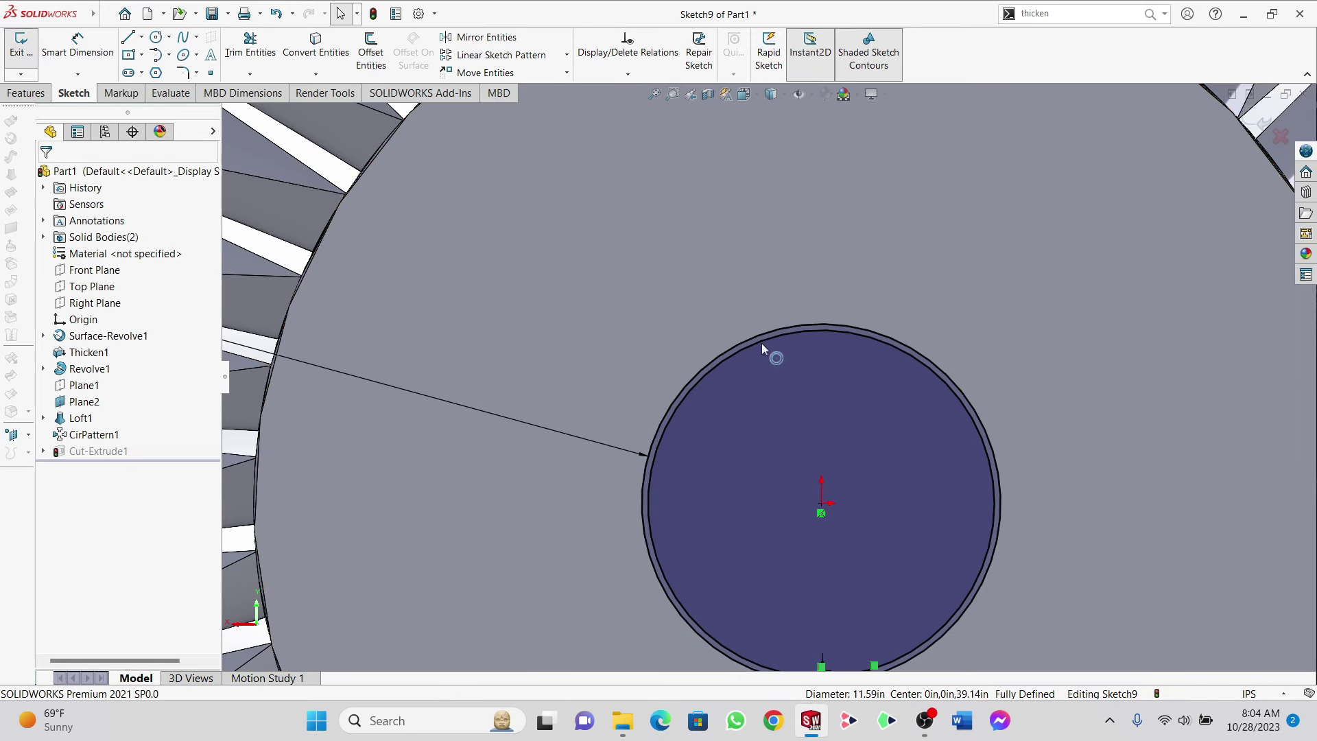
Step: Delete the original outer circle from the cut's sketch despite its associated dimension
click(780, 328)
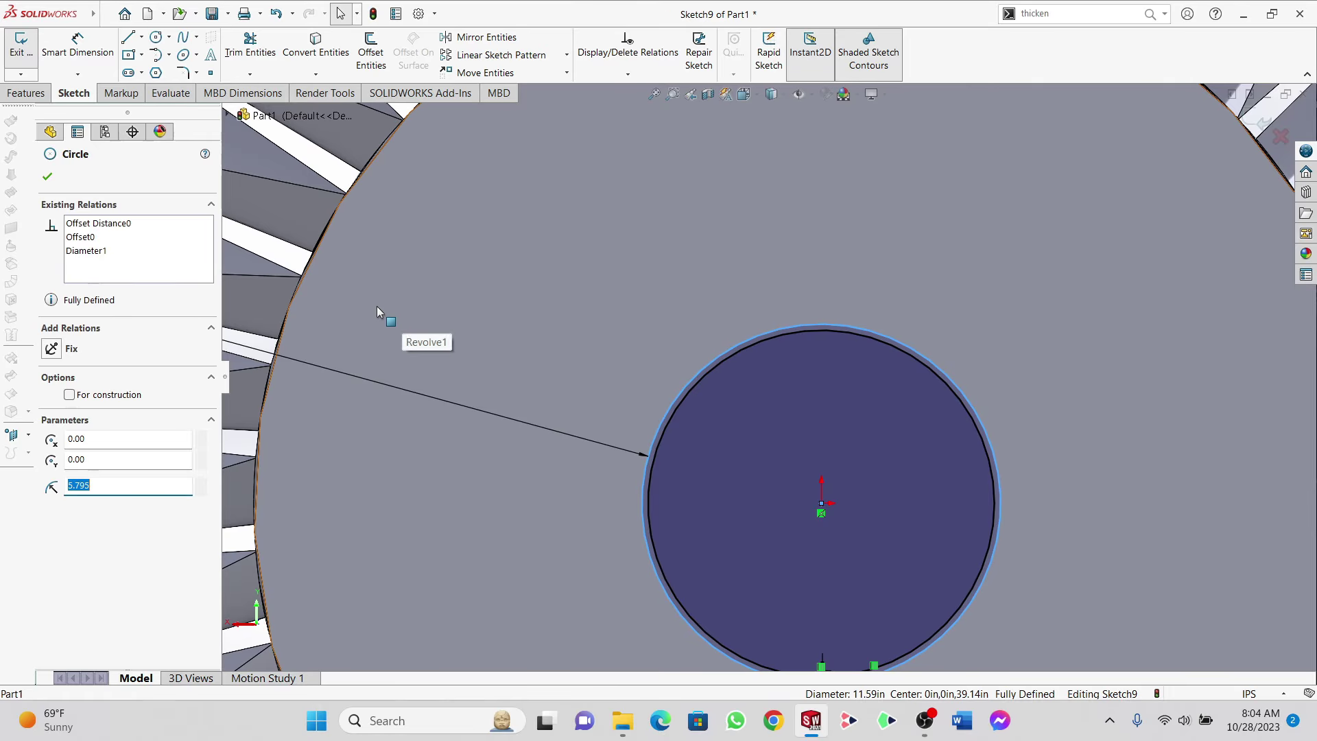
key(Delete)
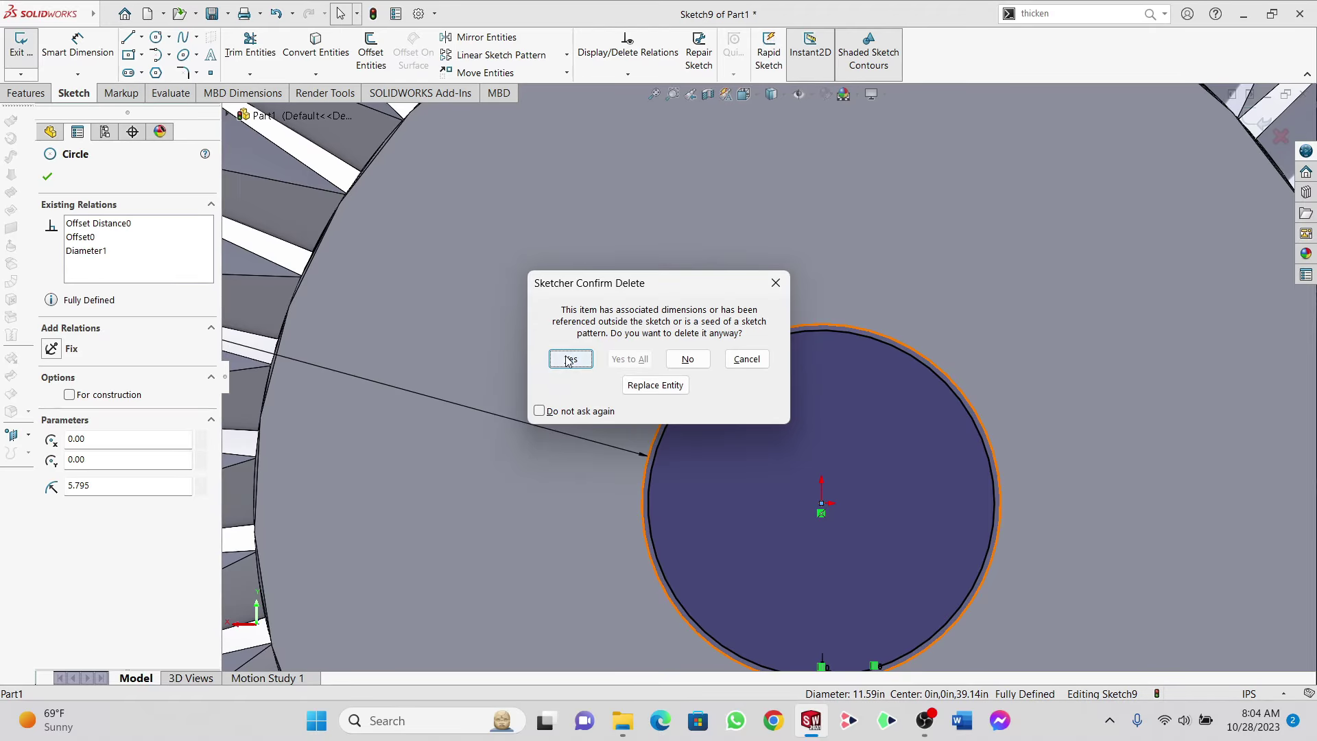
click(778, 284)
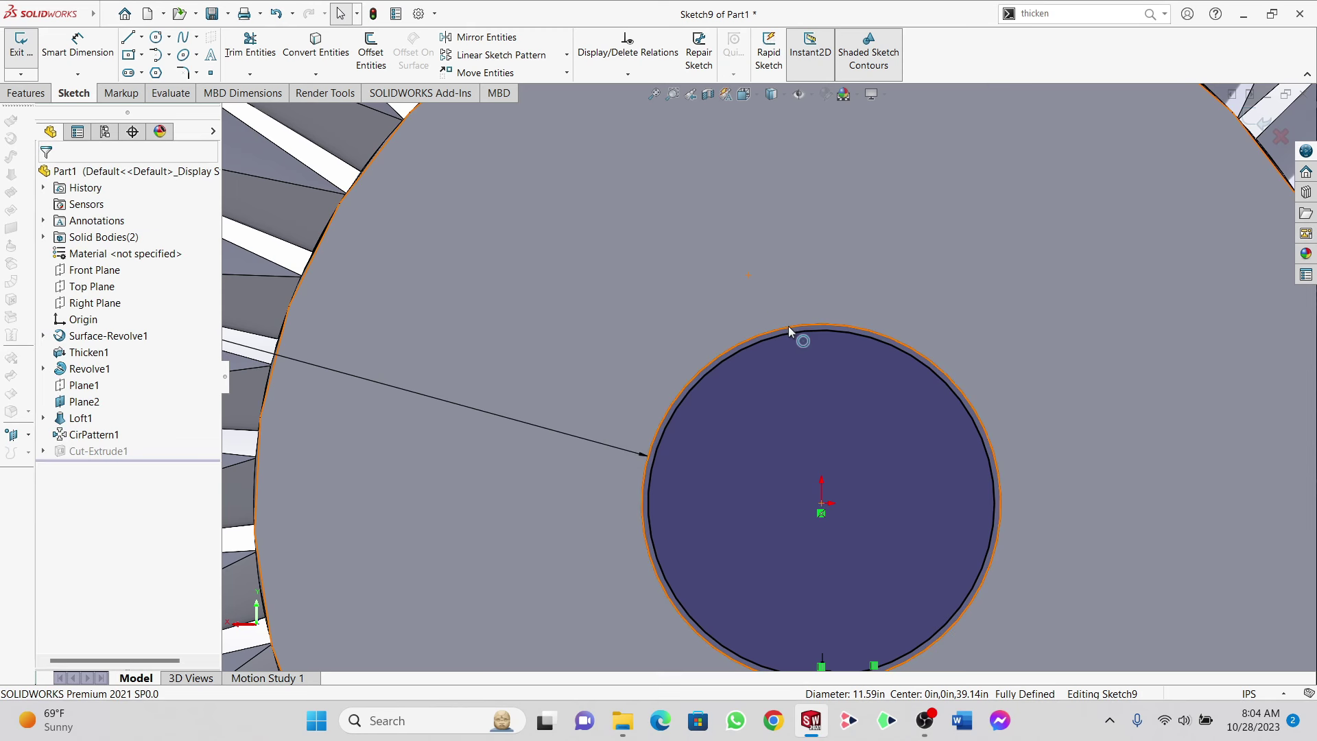
scroll(785, 330, down, 4)
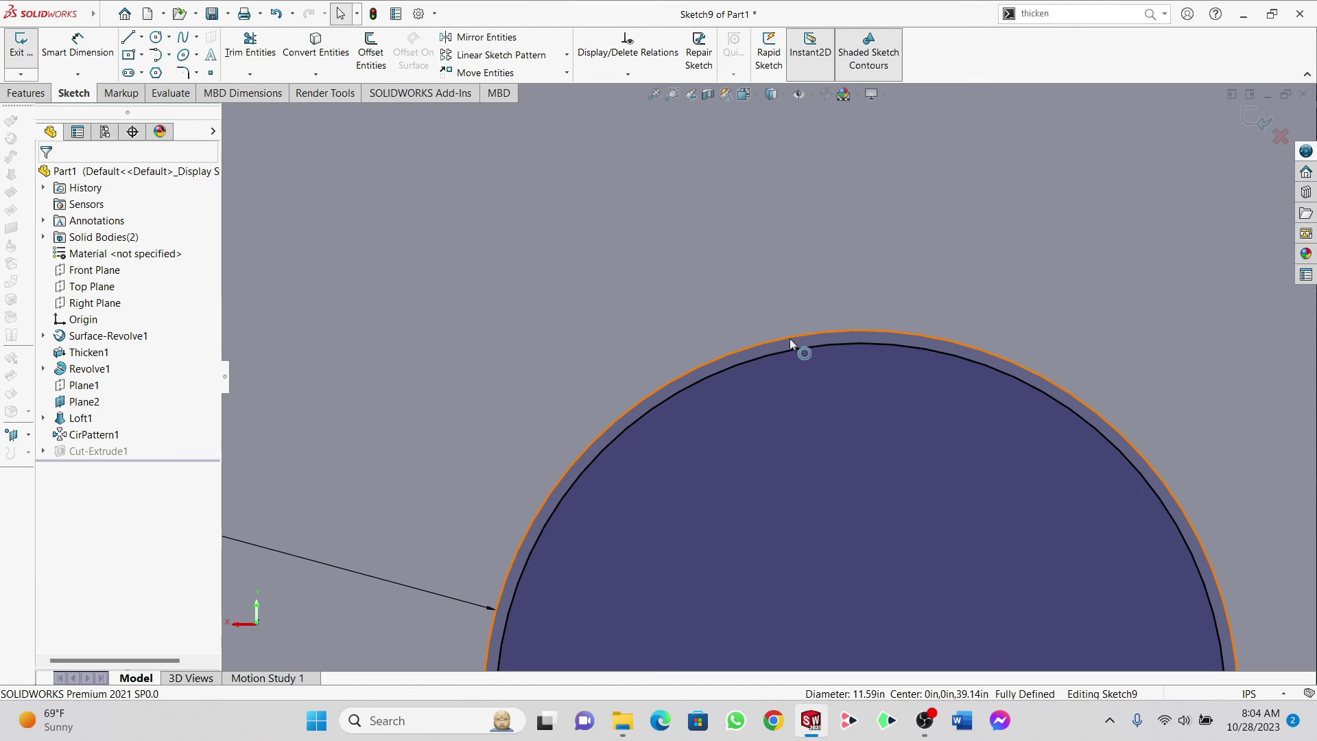
click(789, 338)
key(Delete)
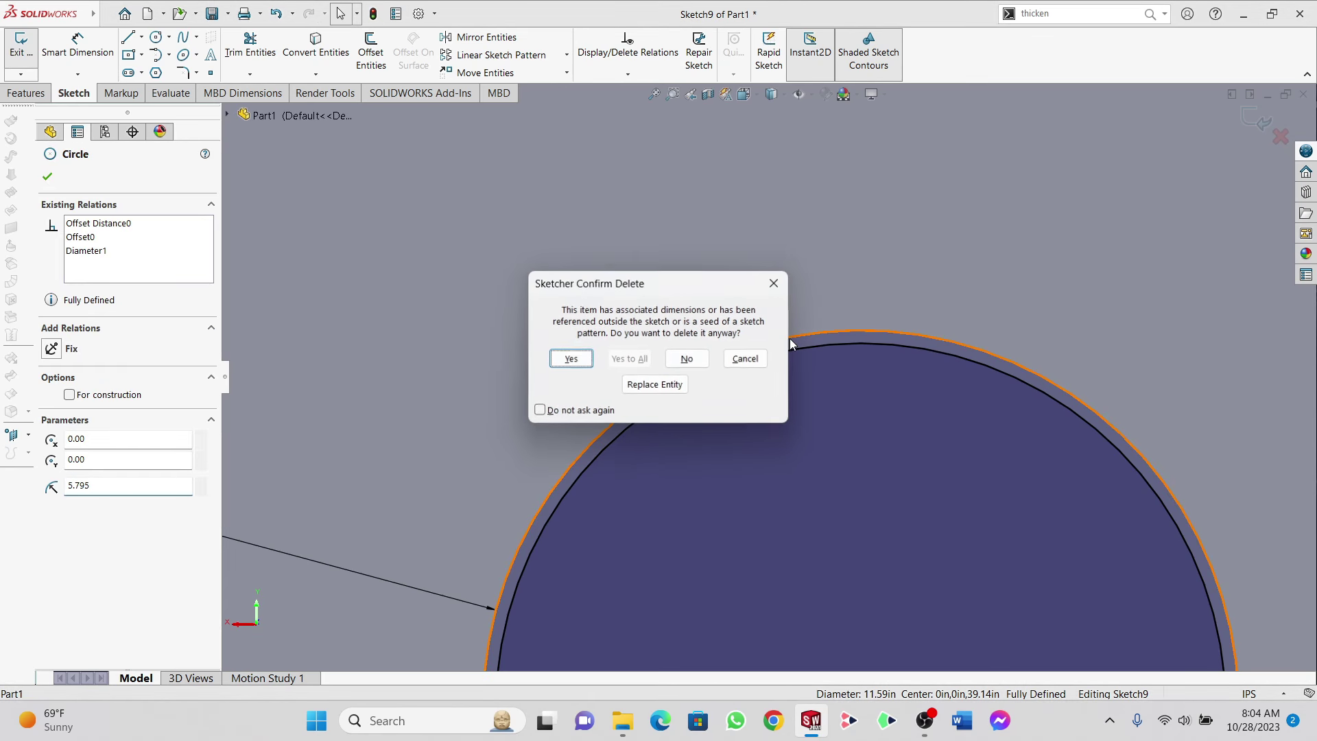
click(571, 359)
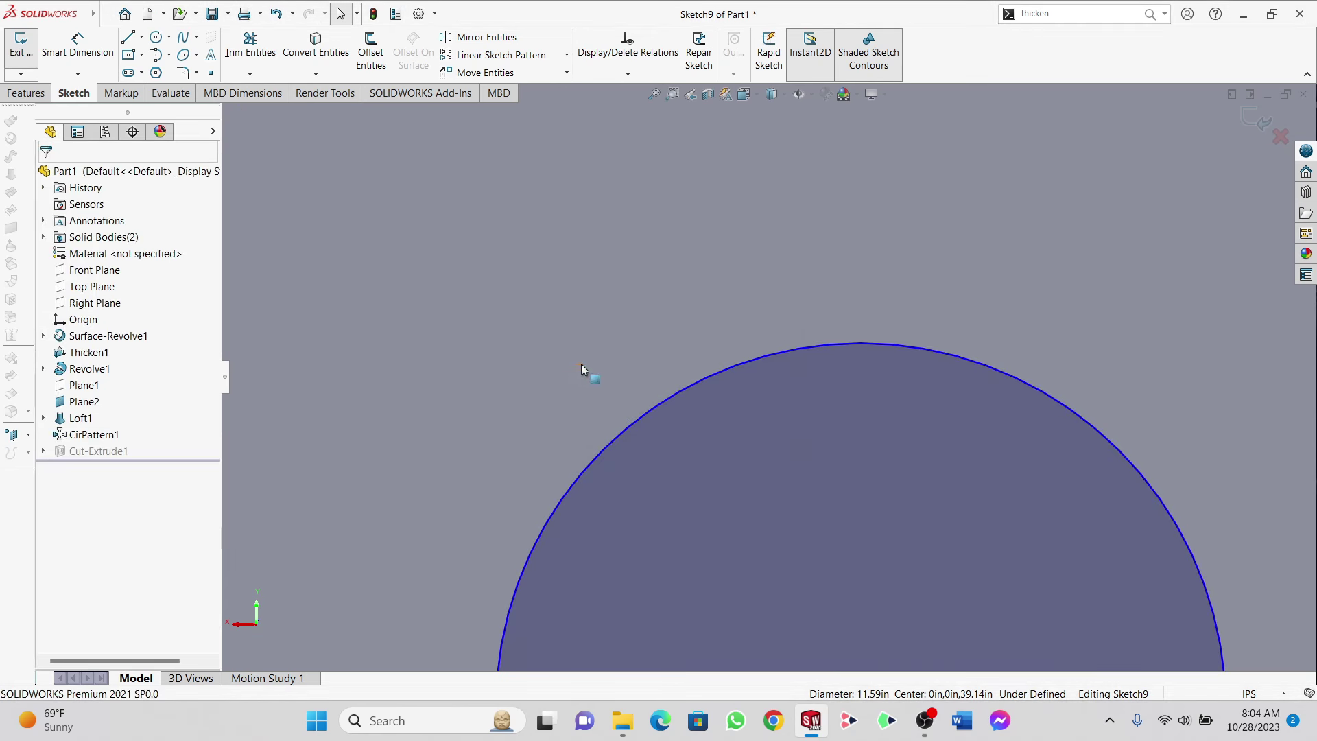
Step: Undo the circle deletion and the inward offset, and leave the cut's sketch
scroll(735, 418, up, 5)
mouse_move(770, 471)
middle_down()
mouse_move(853, 450)
mouse_move(772, 462)
middle_up()
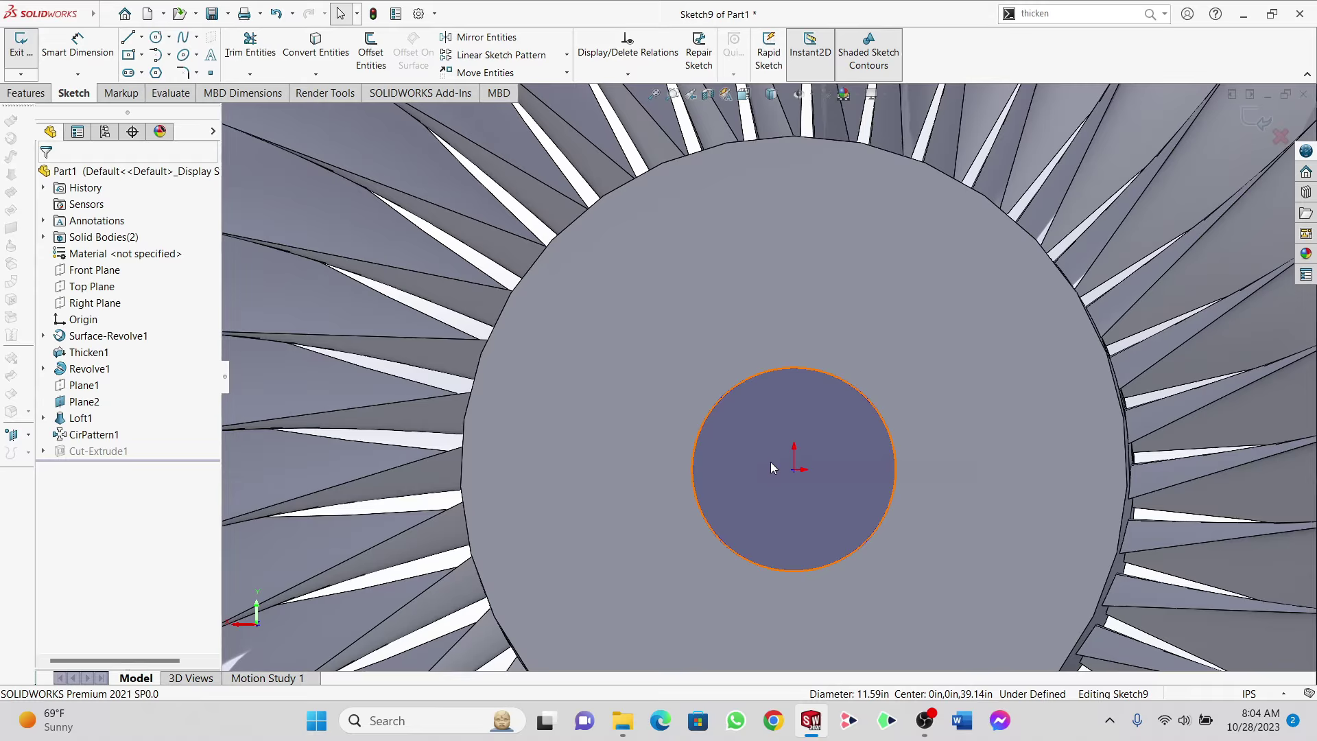
click(771, 462)
middle_drag(771, 388, 754, 458)
key(ctrl+z)
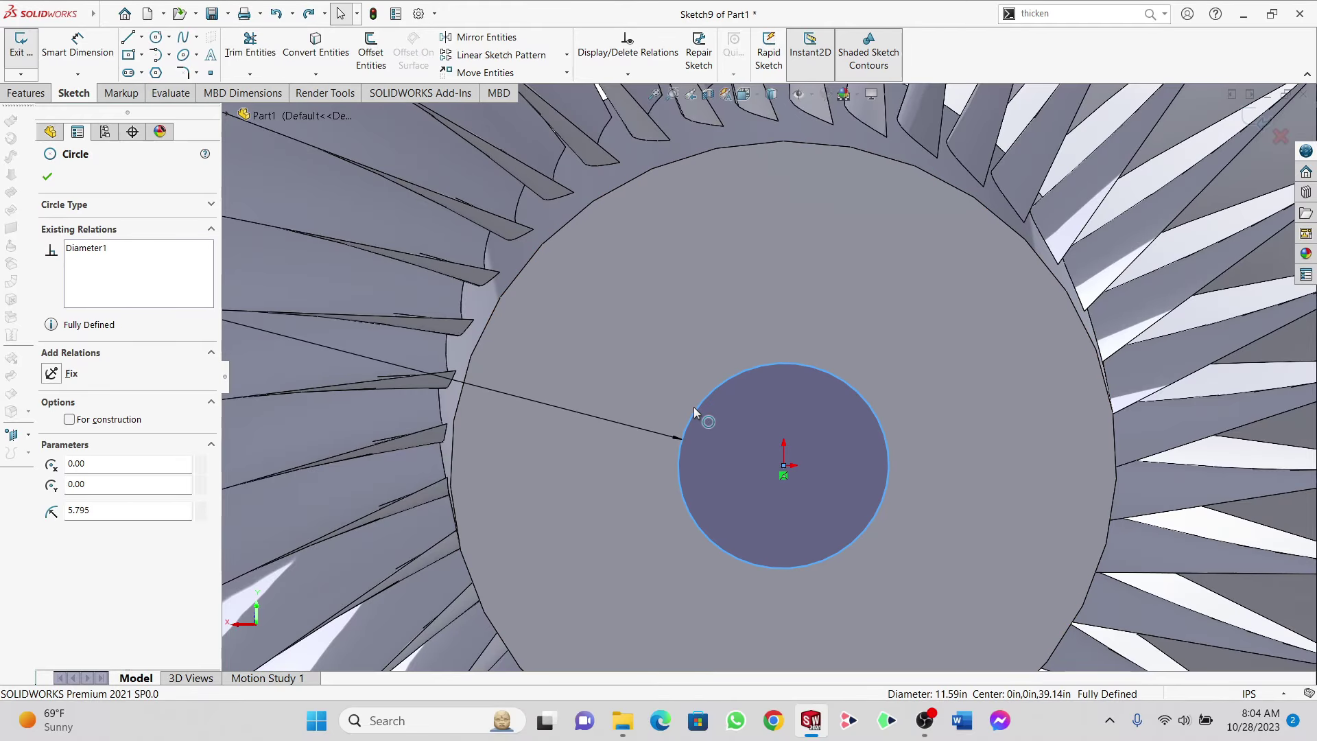
key(ctrl+z)
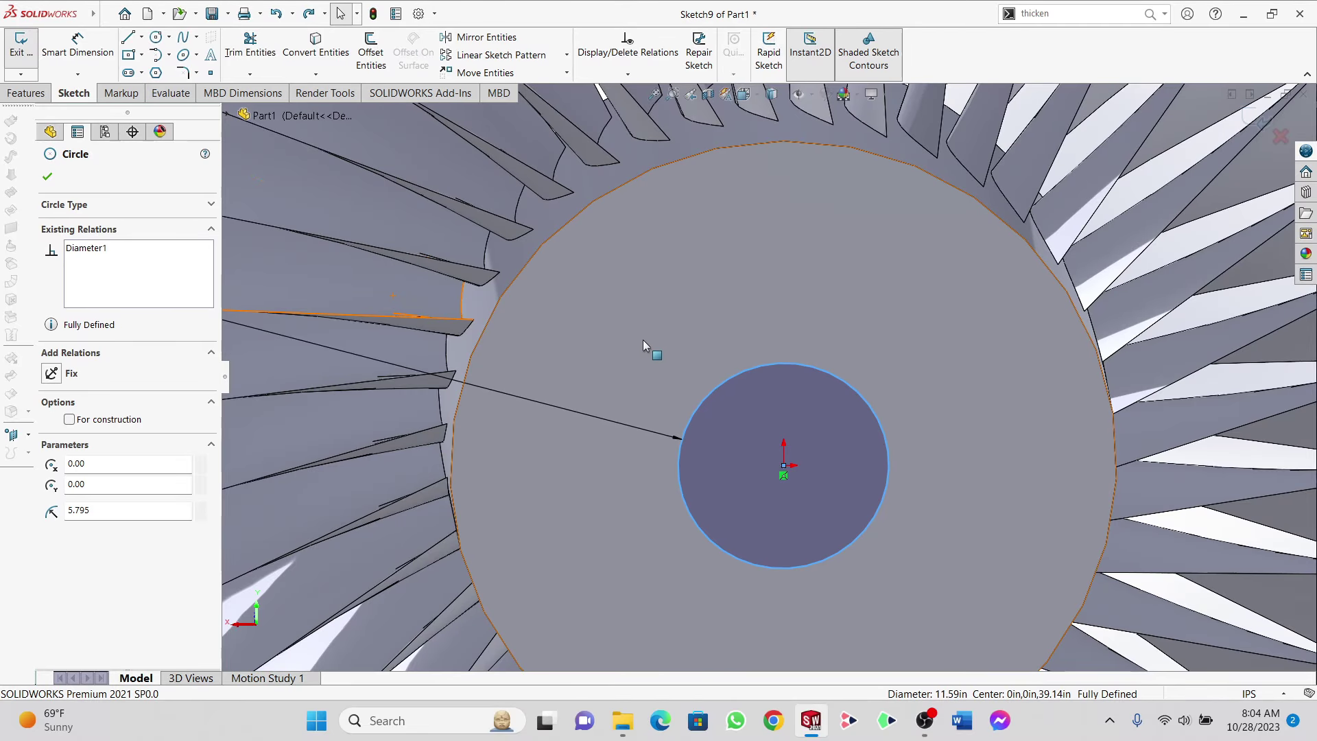
key(ctrl+z)
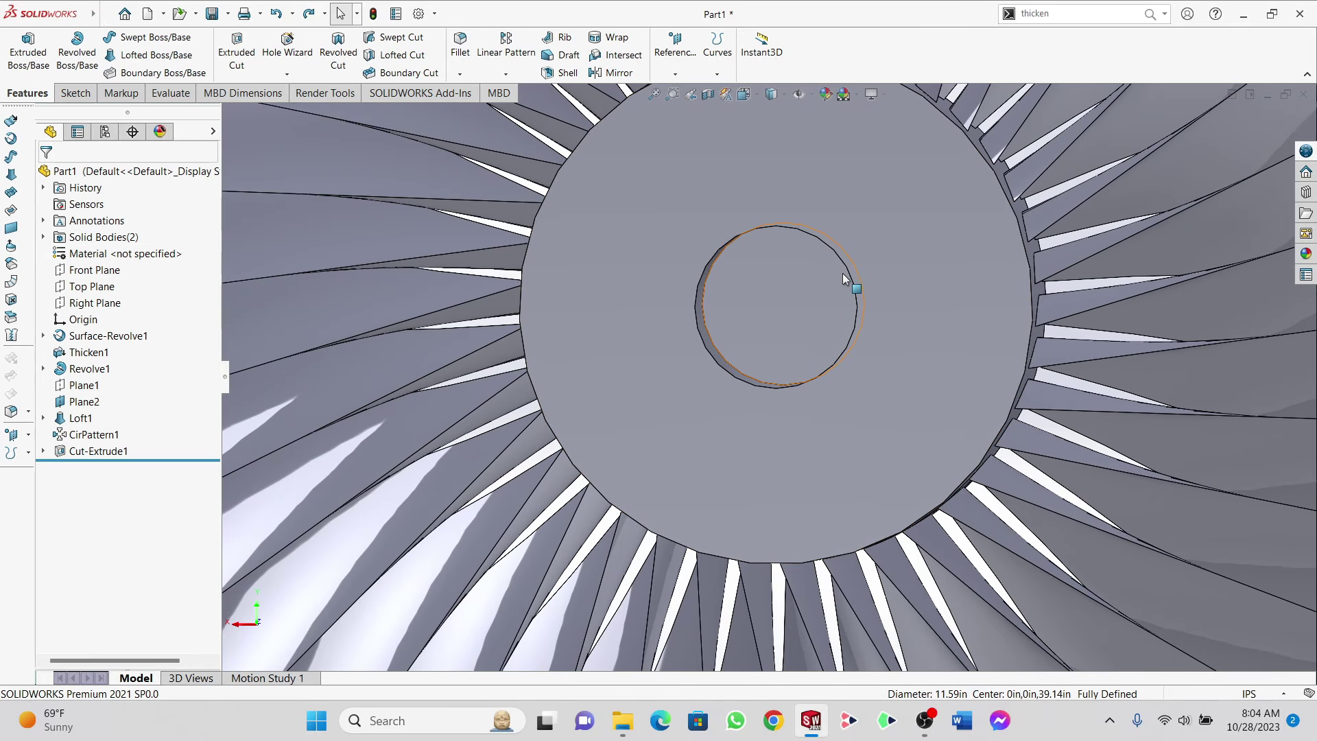
Step: Start a sketch on the floor of the circular recess and convert its circular edge into sketch geometry
scroll(842, 273, down, 3)
middle_drag(670, 310, 693, 299)
click(744, 278)
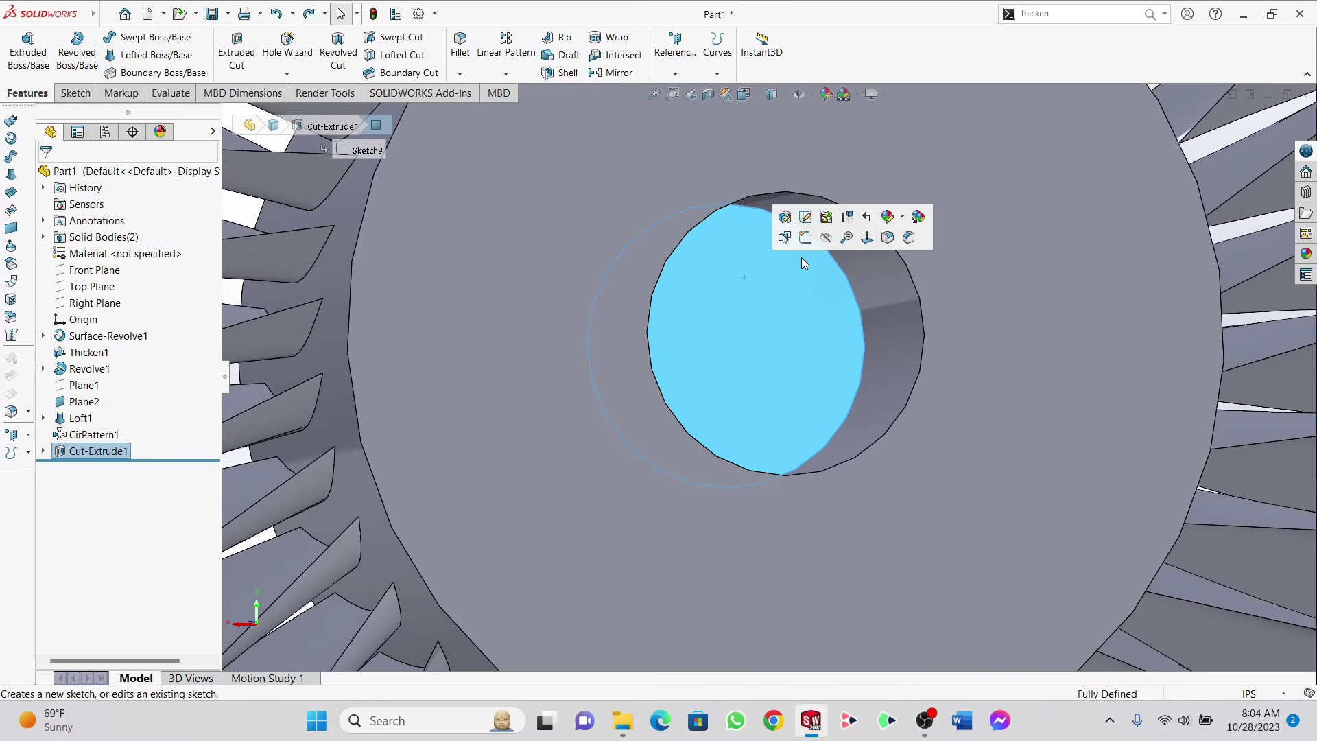
click(806, 238)
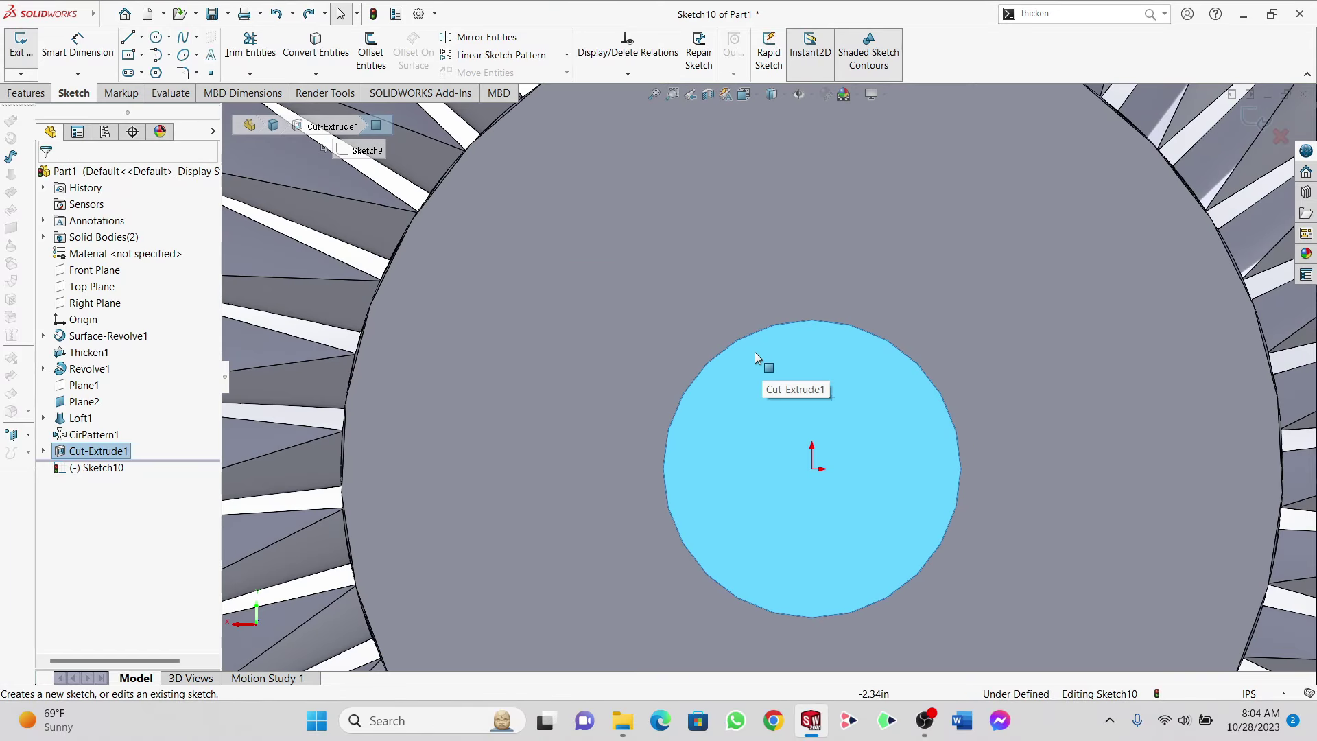
middle_drag(755, 352, 759, 340)
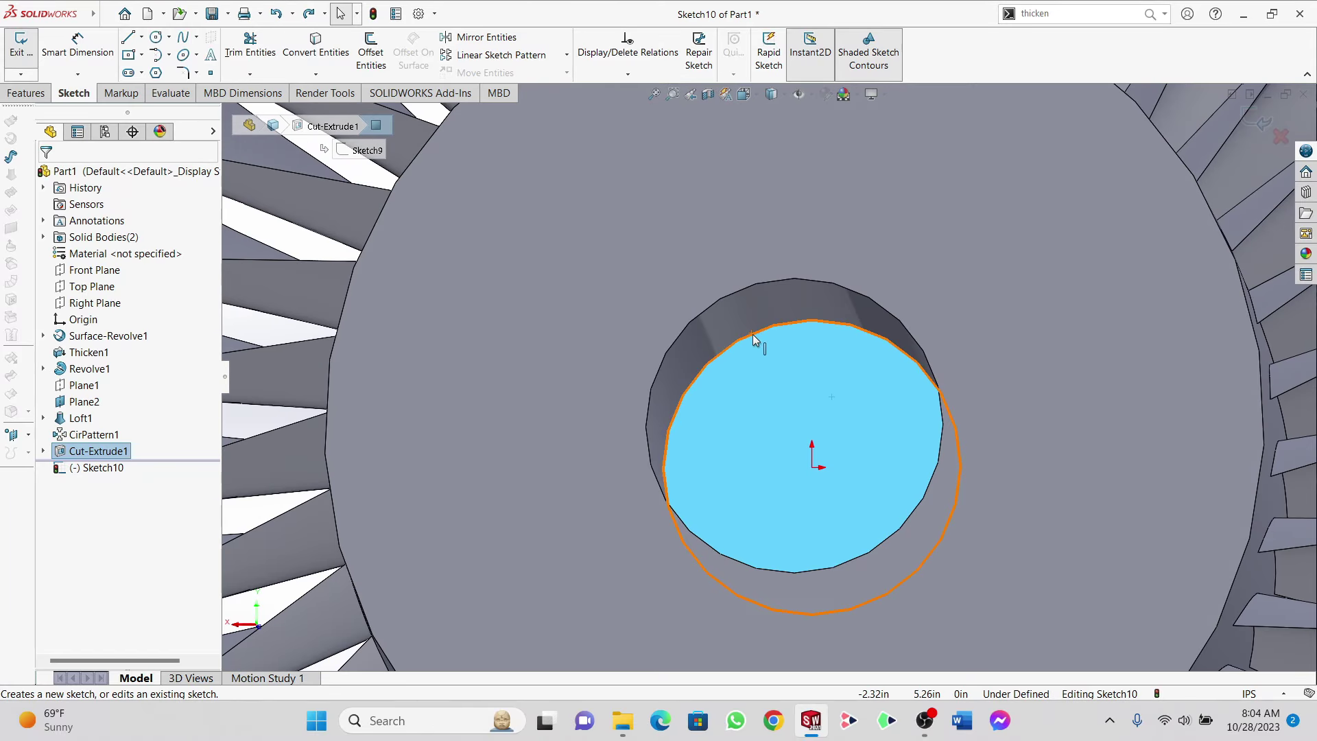
click(754, 339)
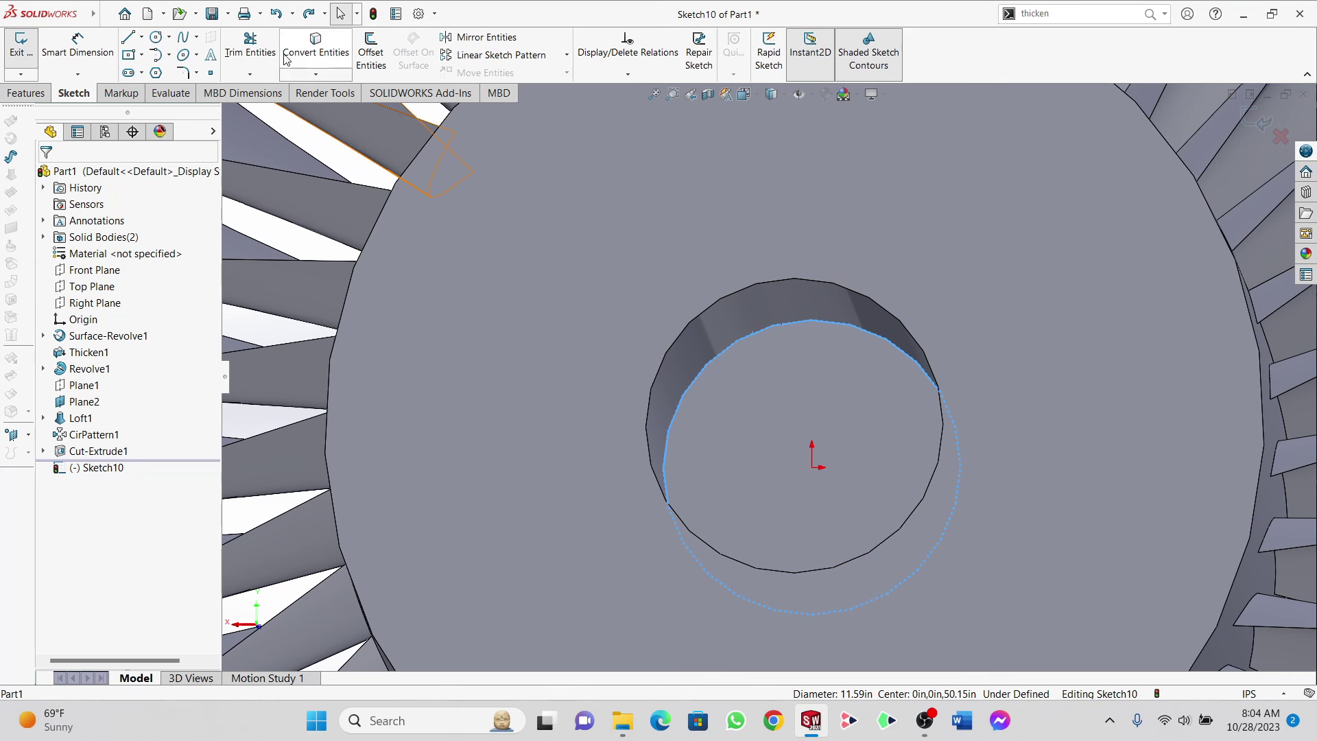
click(318, 55)
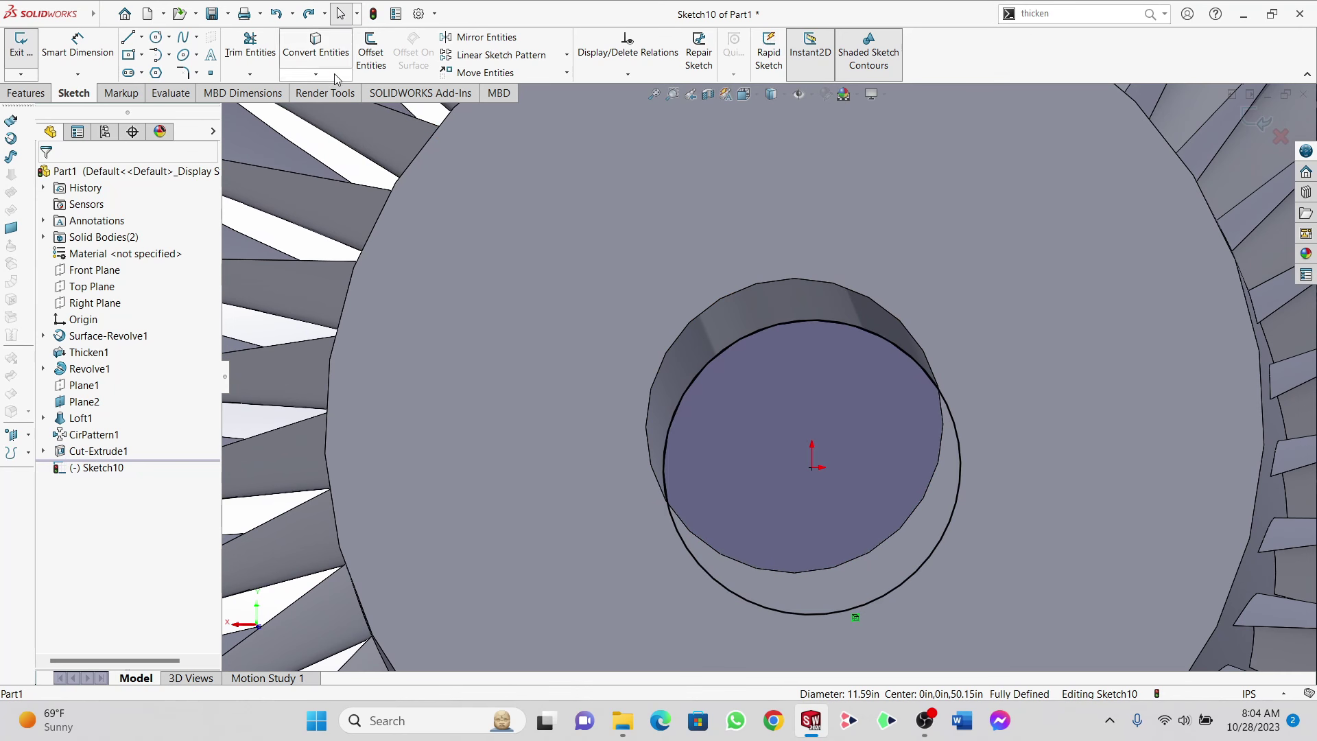
Step: Offset the converted circle 0.20 in inward using the reversed direction
click(371, 51)
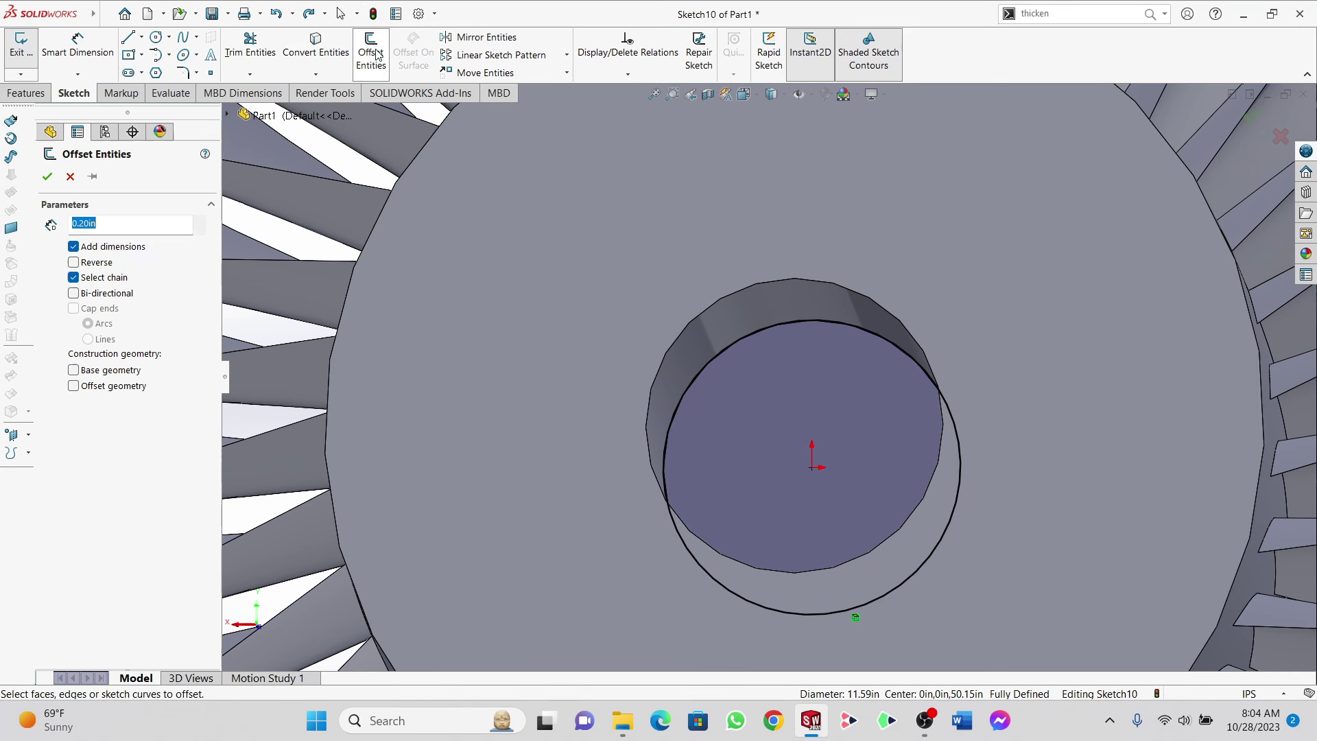
click(97, 263)
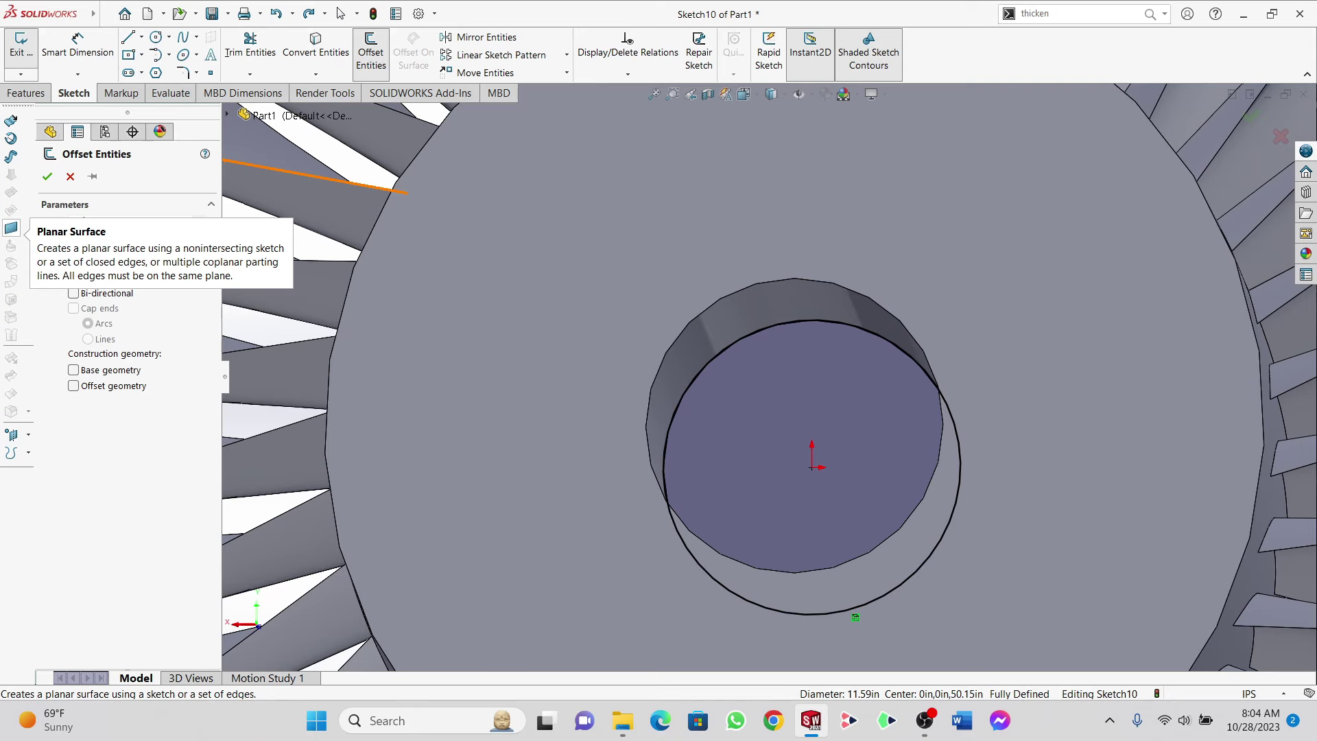
click(708, 363)
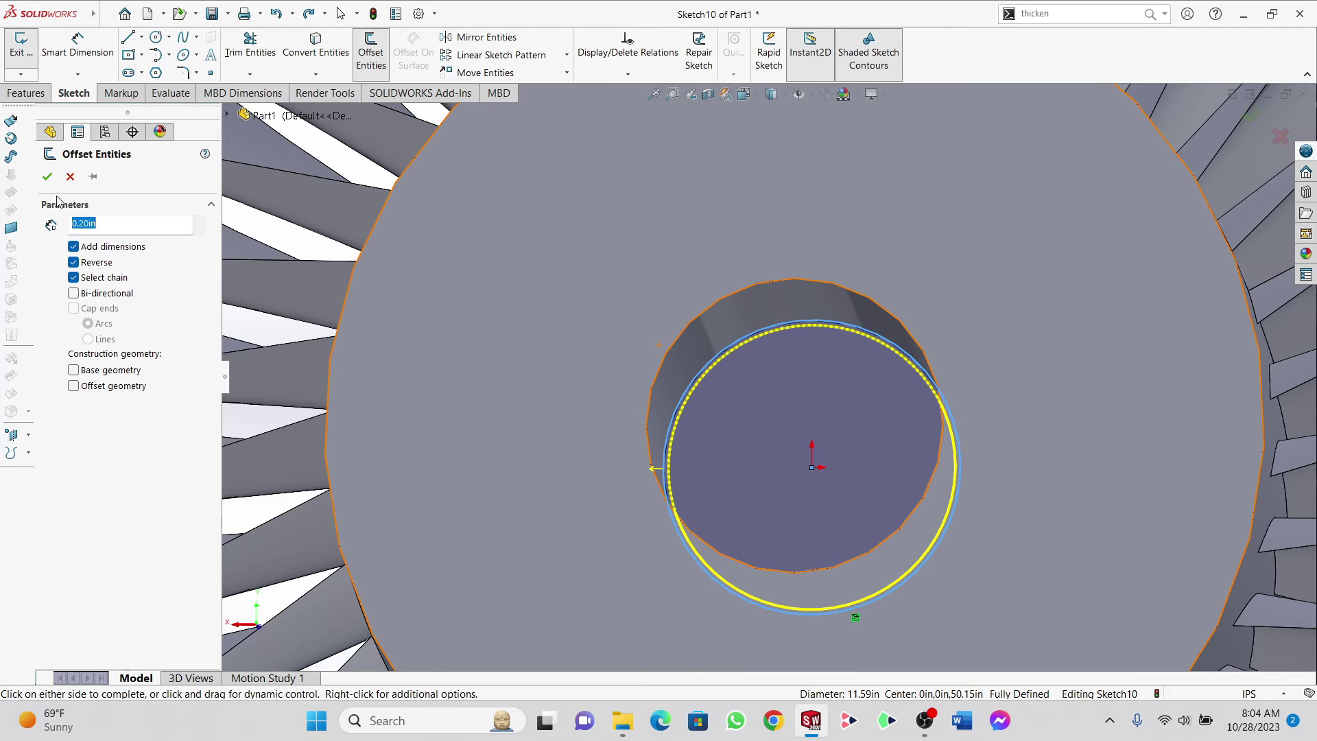
click(47, 176)
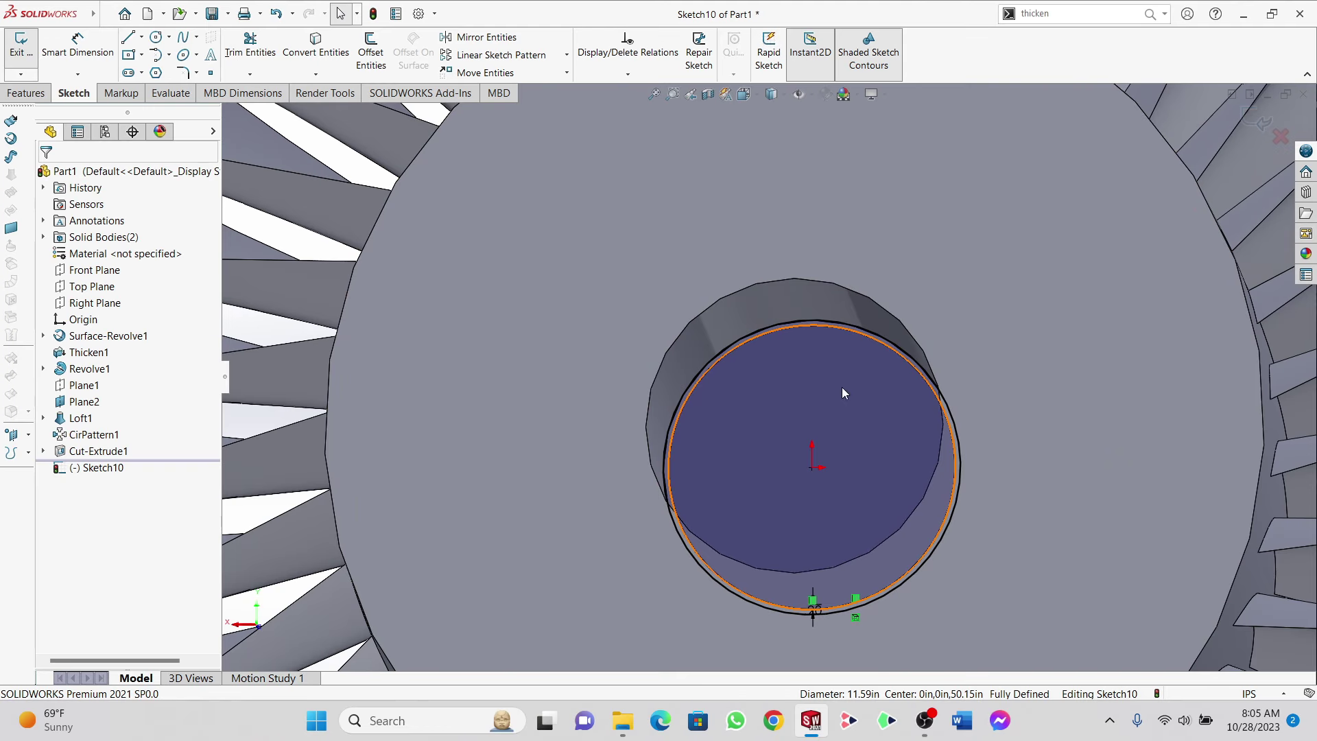
Step: Delete the converted outer circle, keeping only the inner offset circle in the sketch
click(726, 350)
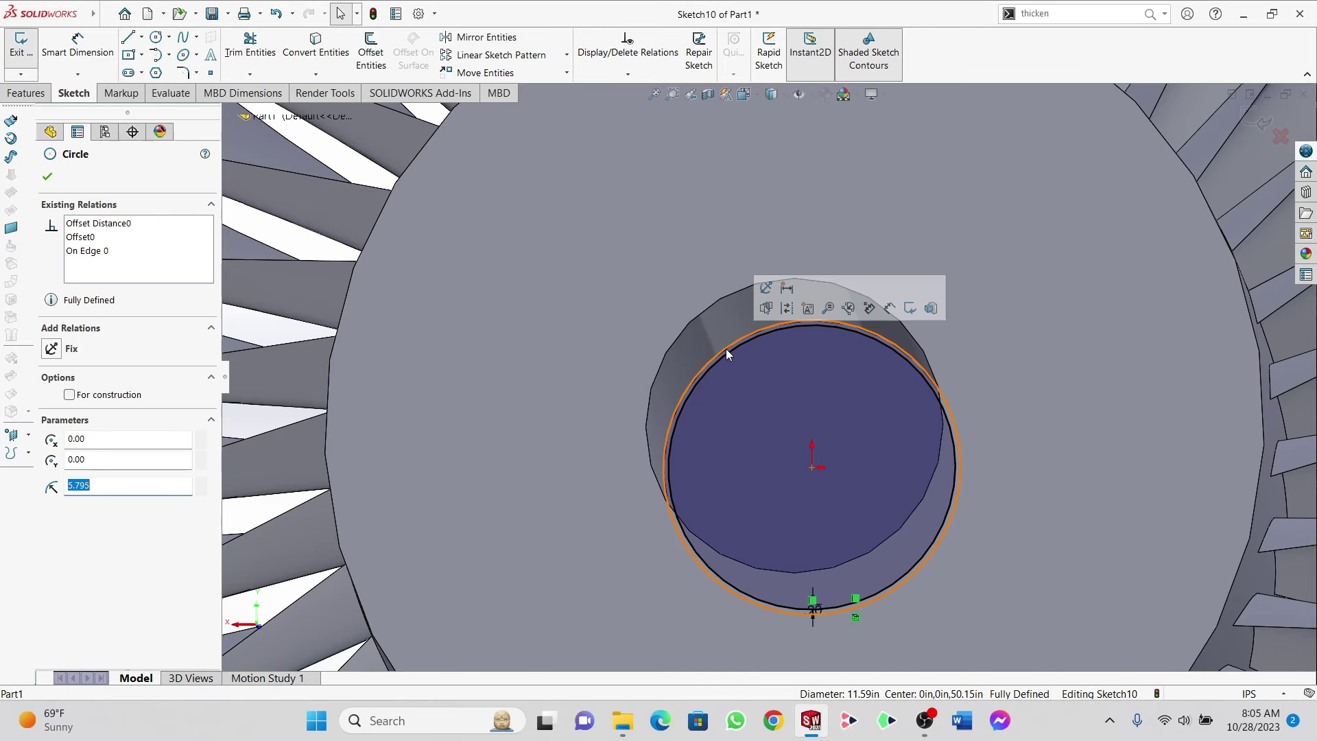
key(Escape)
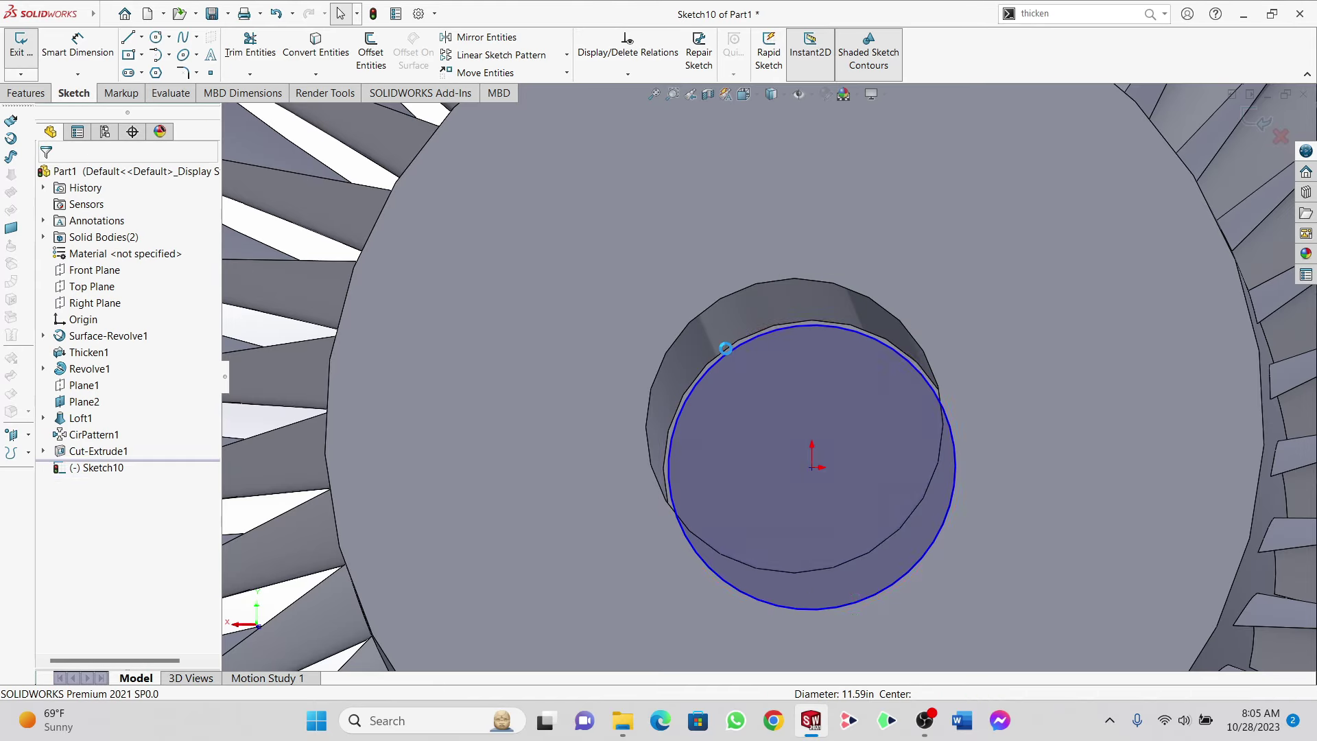
middle_drag(731, 362, 748, 377)
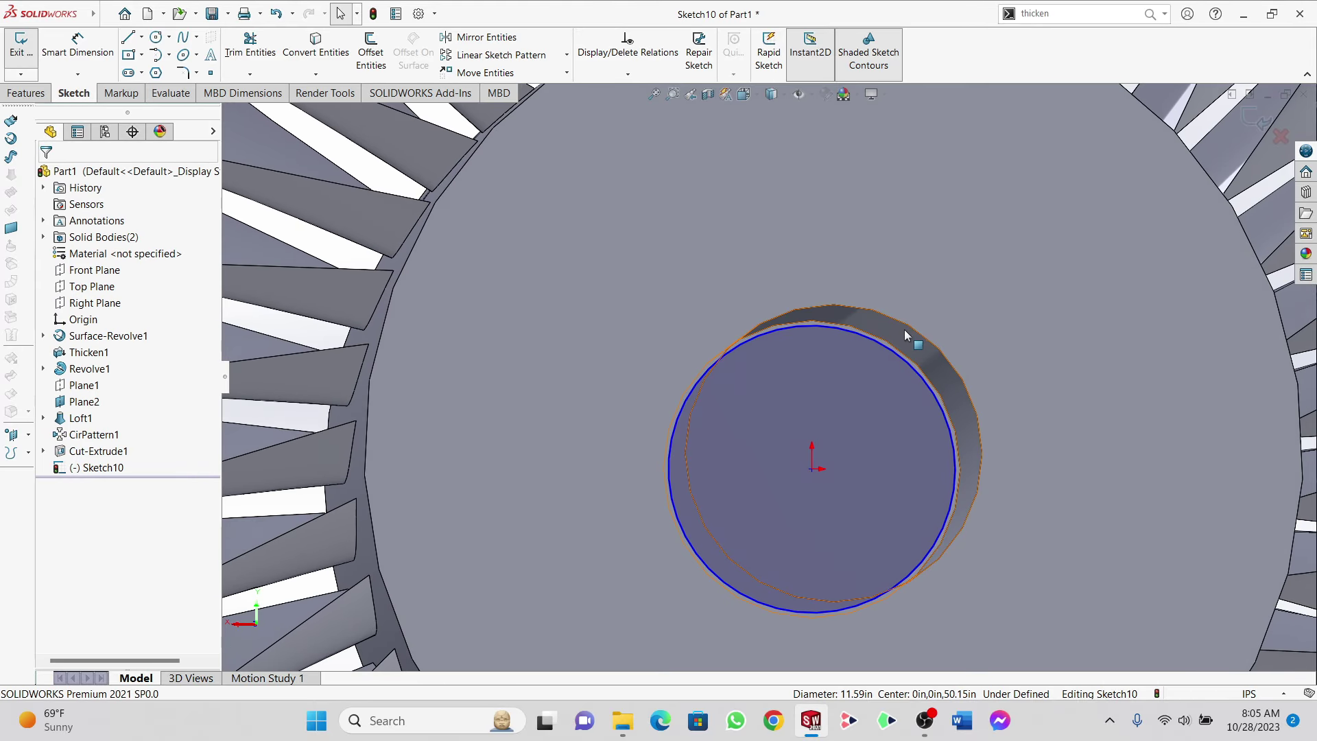
Step: Extrude the inner circle as a shaft to a blind depth of 110 in, with Merge result turned off to keep it a separate body
scroll(856, 361, down, 3)
scroll(846, 360, up, 5)
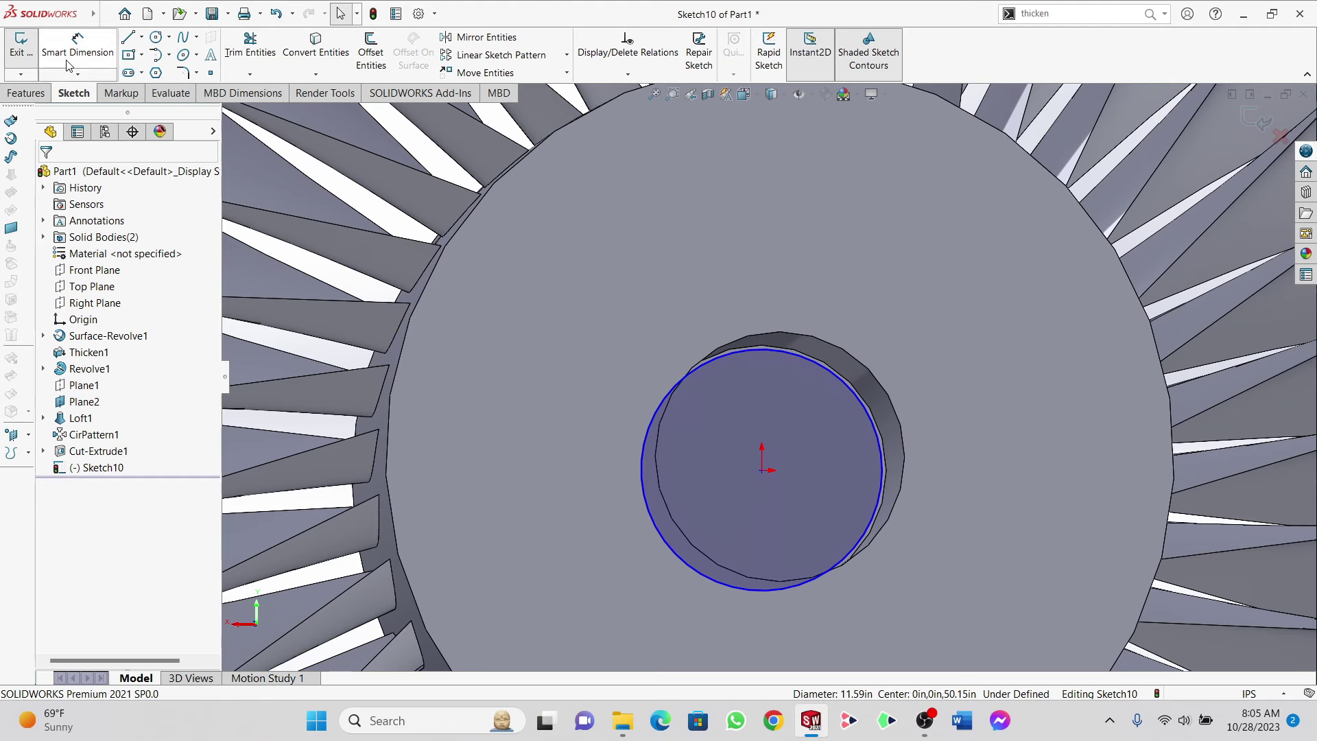
click(37, 93)
click(28, 51)
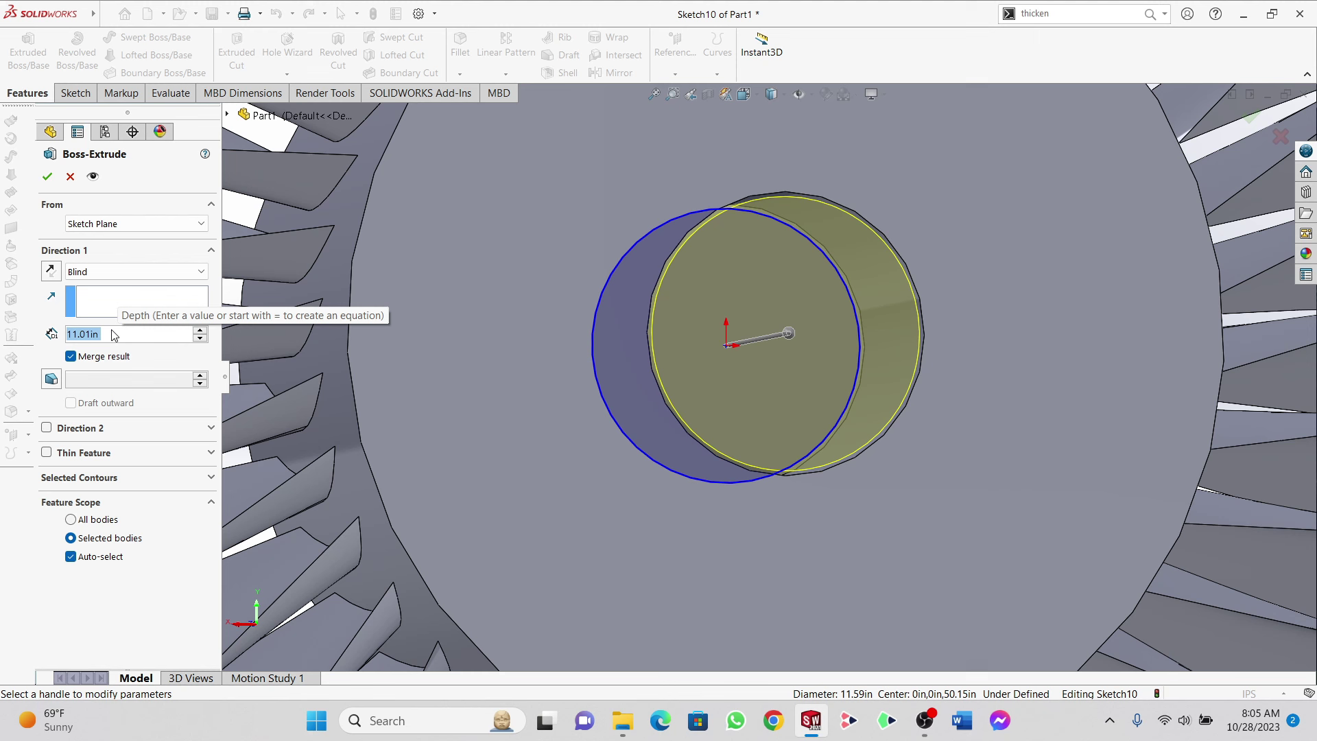
text(110)
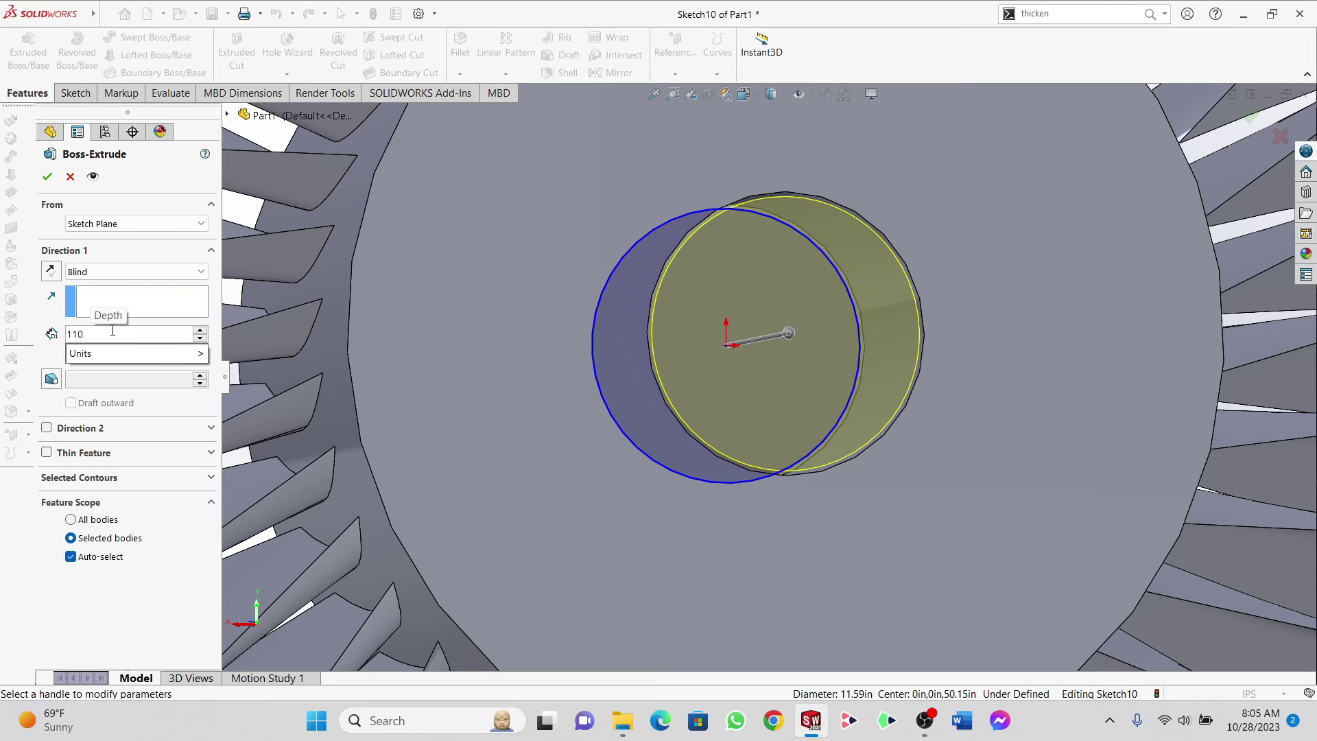
key(Return)
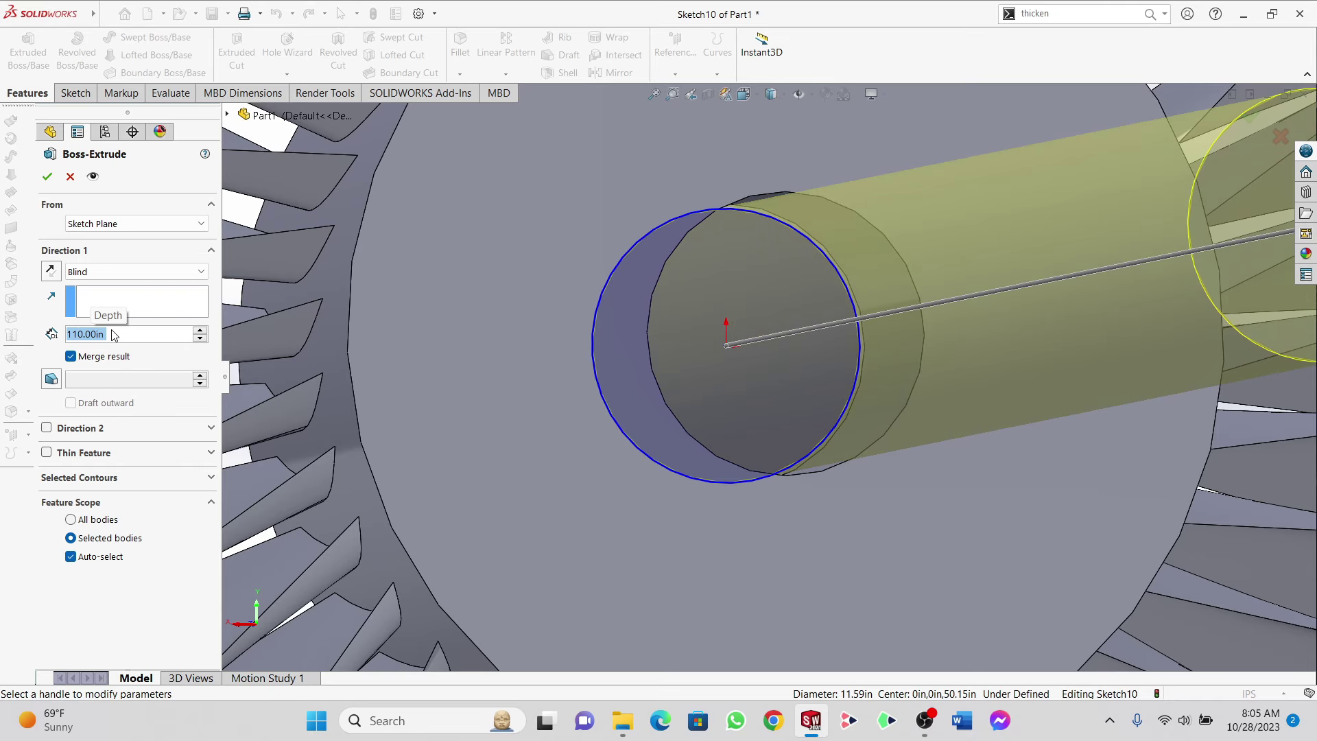
click(103, 358)
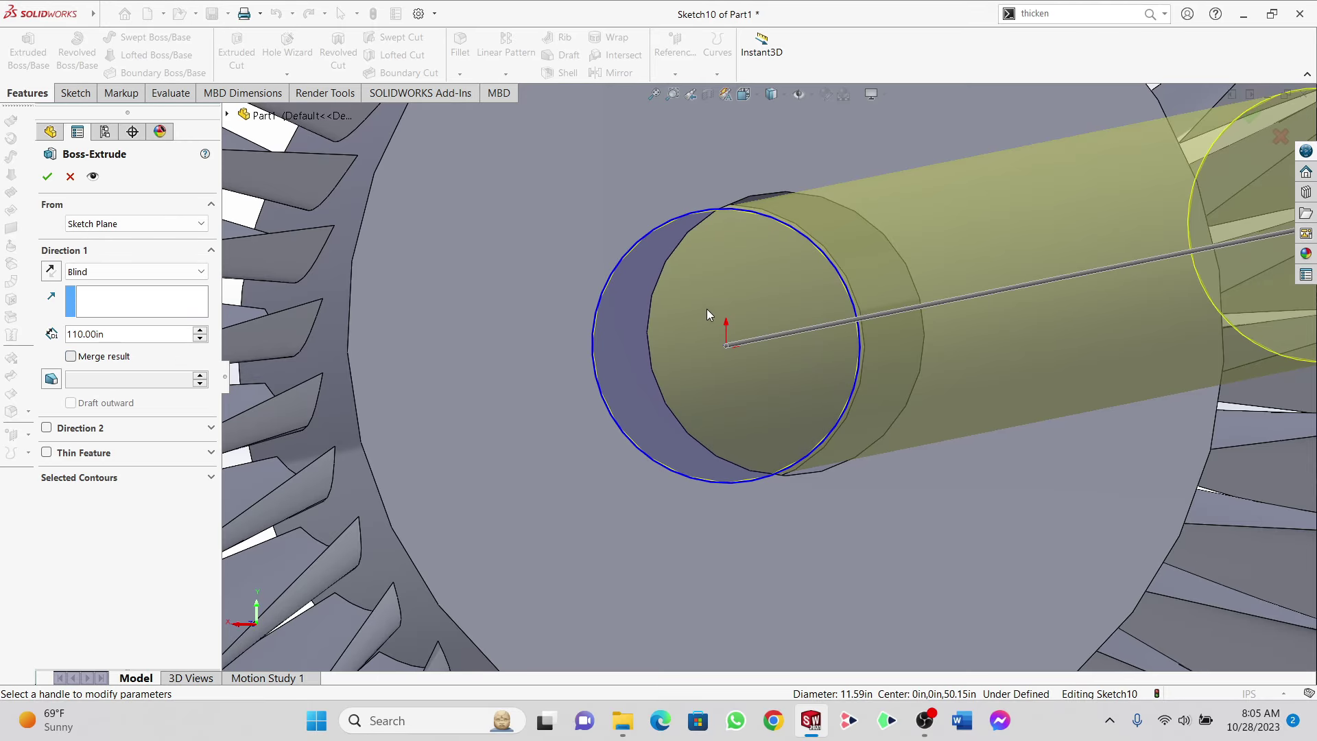
scroll(785, 310, up, 6)
middle_drag(854, 307, 957, 313)
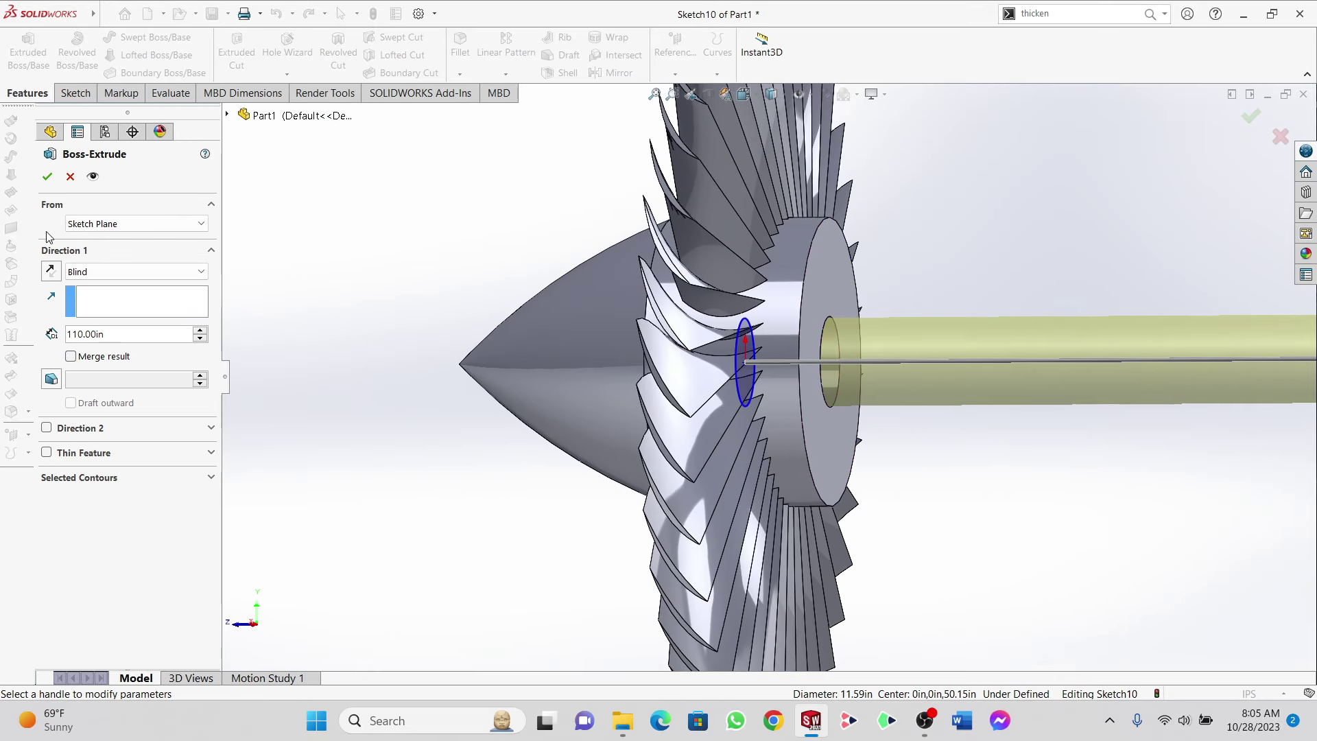
click(47, 177)
middle_drag(988, 325, 1033, 346)
scroll(1128, 369, up, 5)
click(1036, 355)
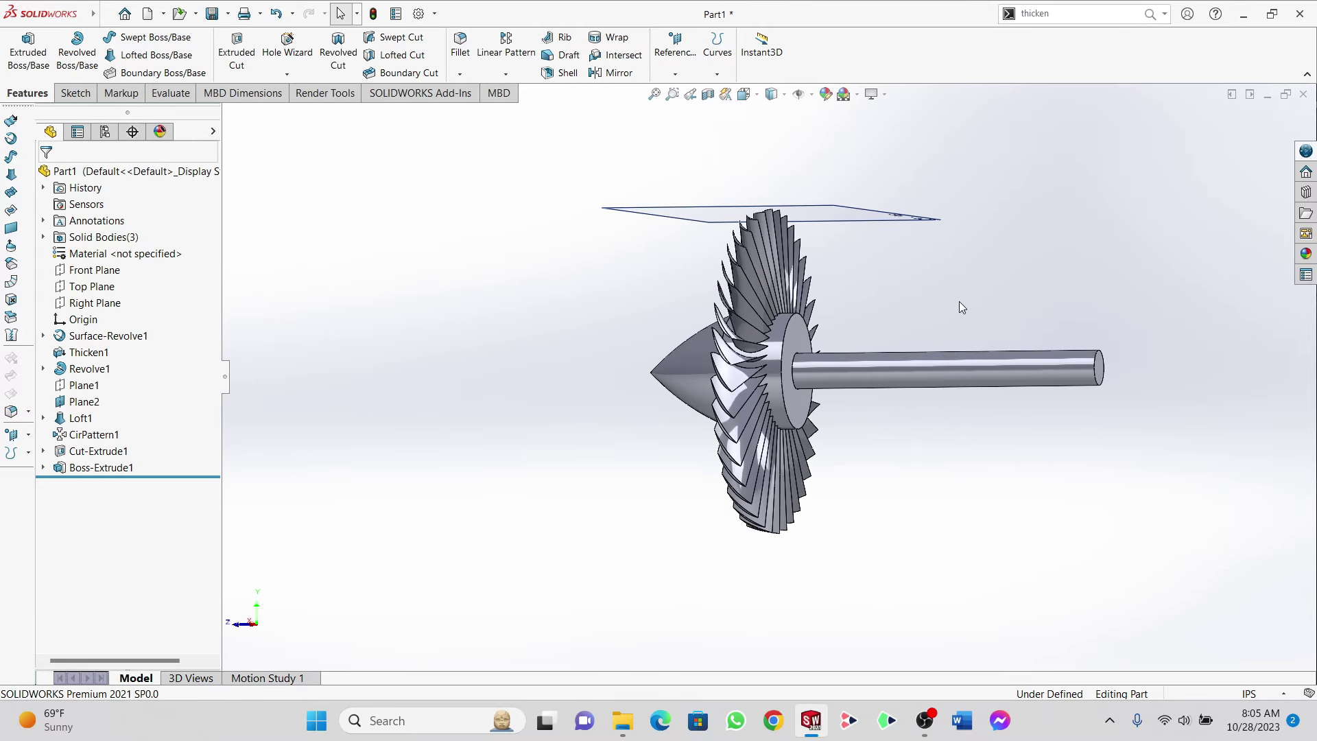
middle_drag(961, 307, 973, 303)
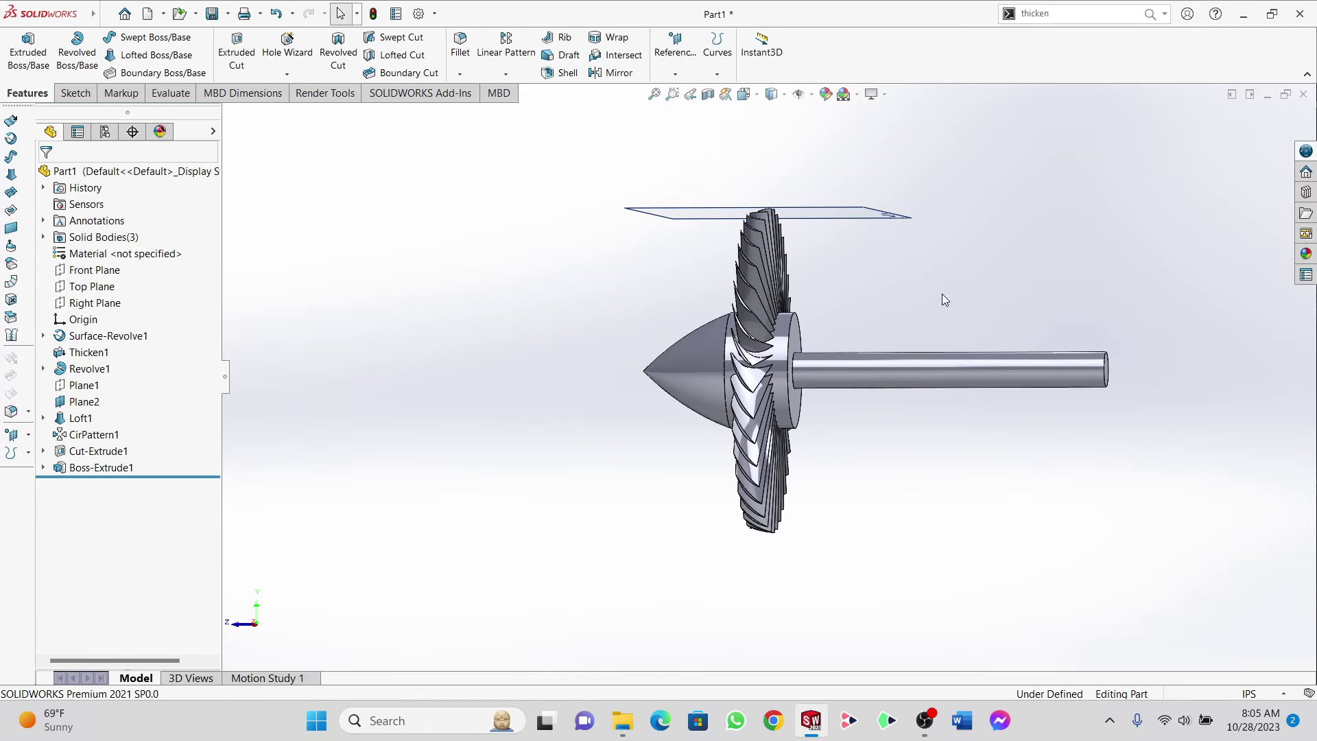
Step: Create a reference plane offset 100 in from the Right Plane, with the offset direction flipped
click(665, 60)
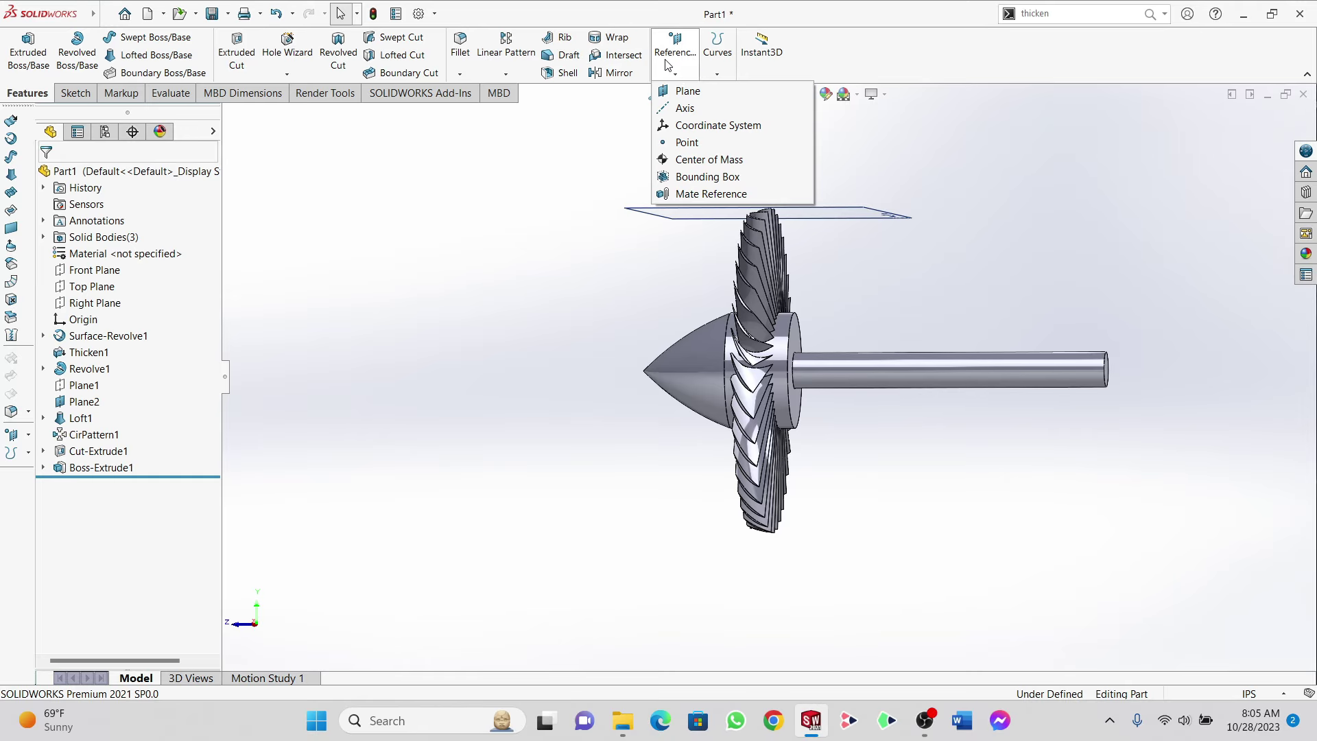
click(680, 91)
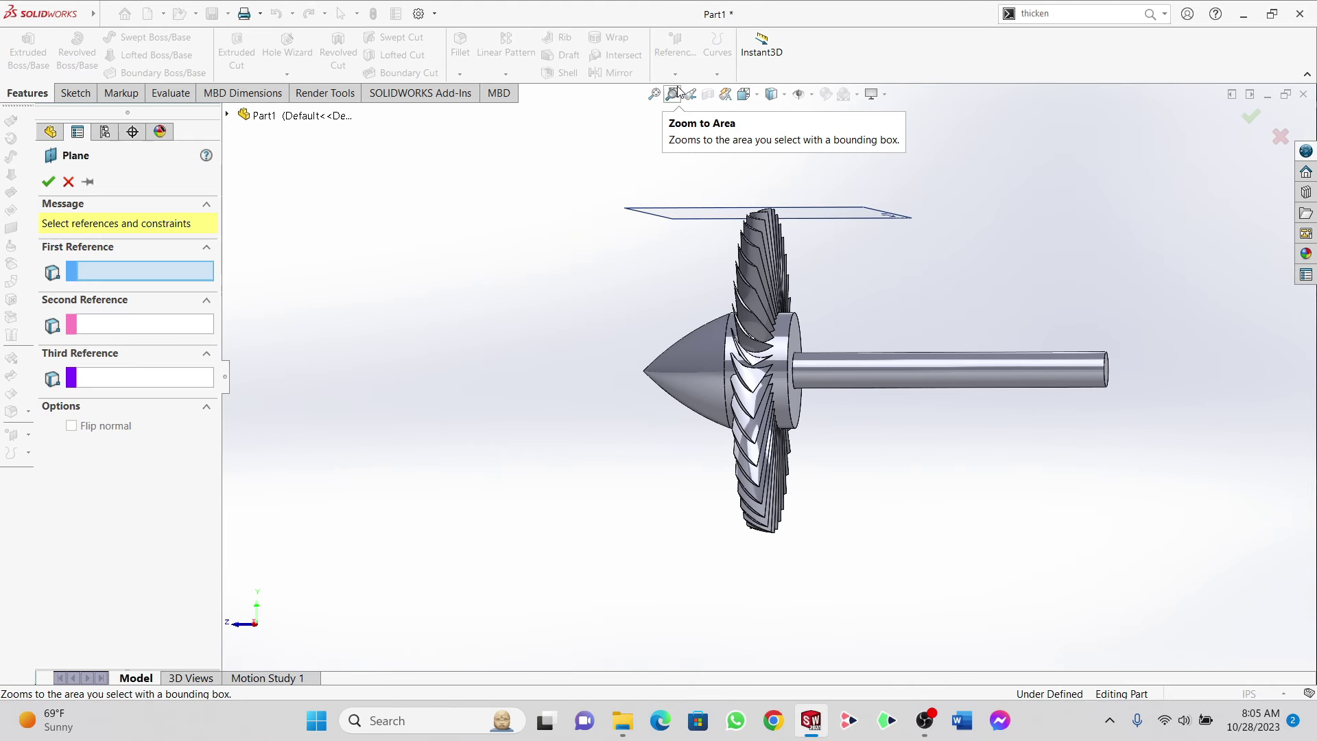
click(229, 115)
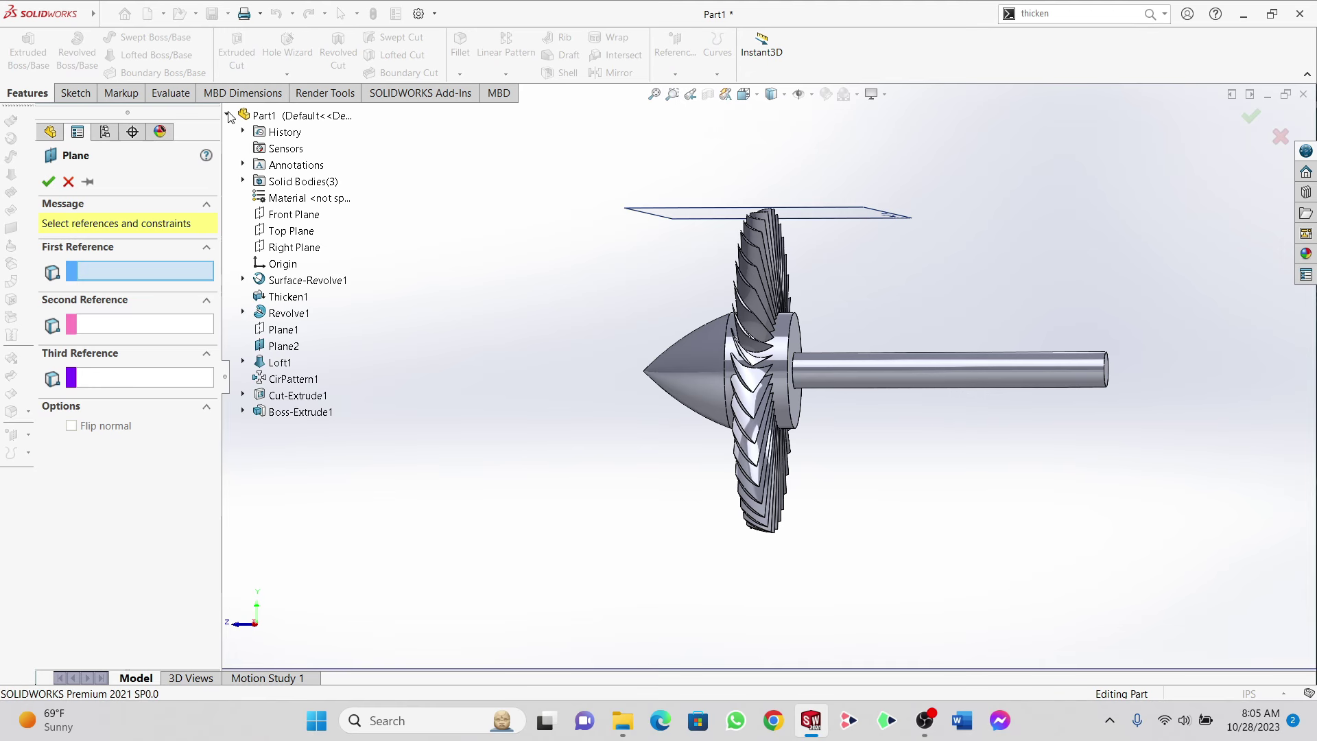
click(294, 246)
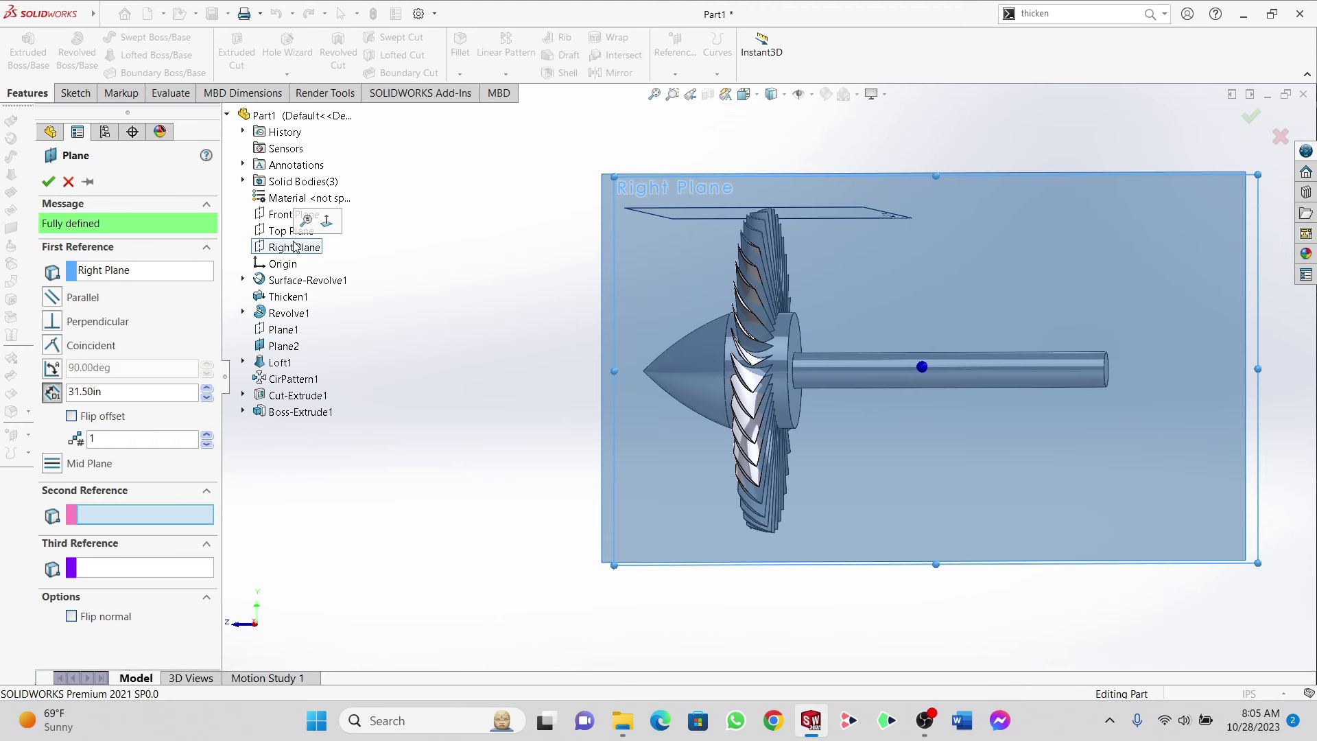
middle_drag(898, 230, 759, 238)
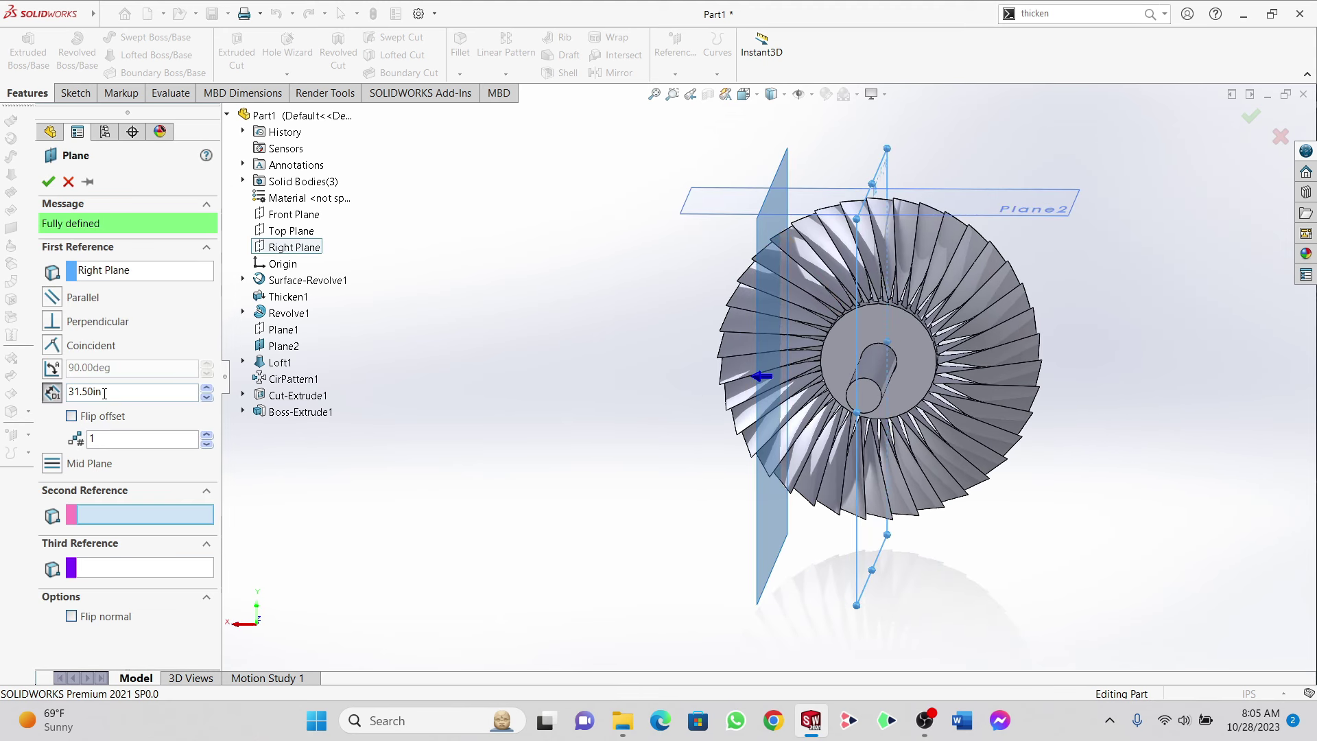
click(80, 416)
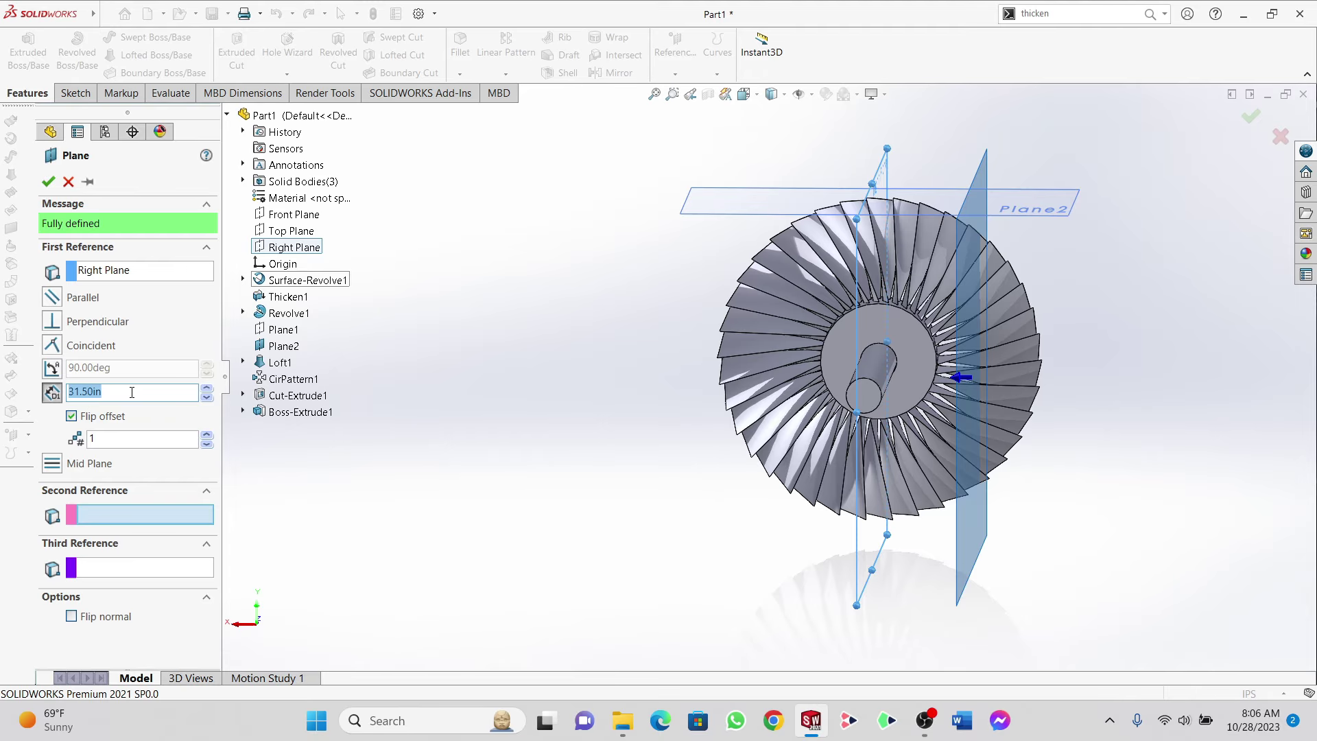
text(1)
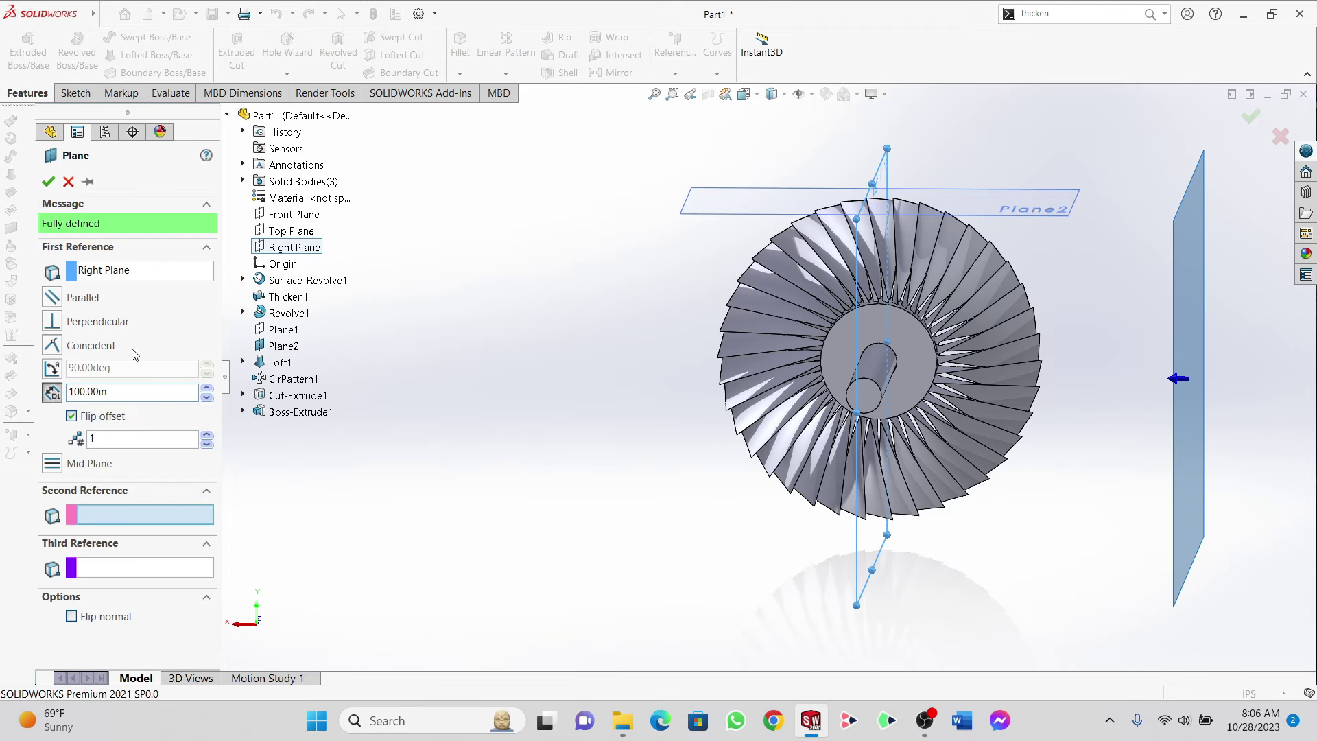
click(48, 181)
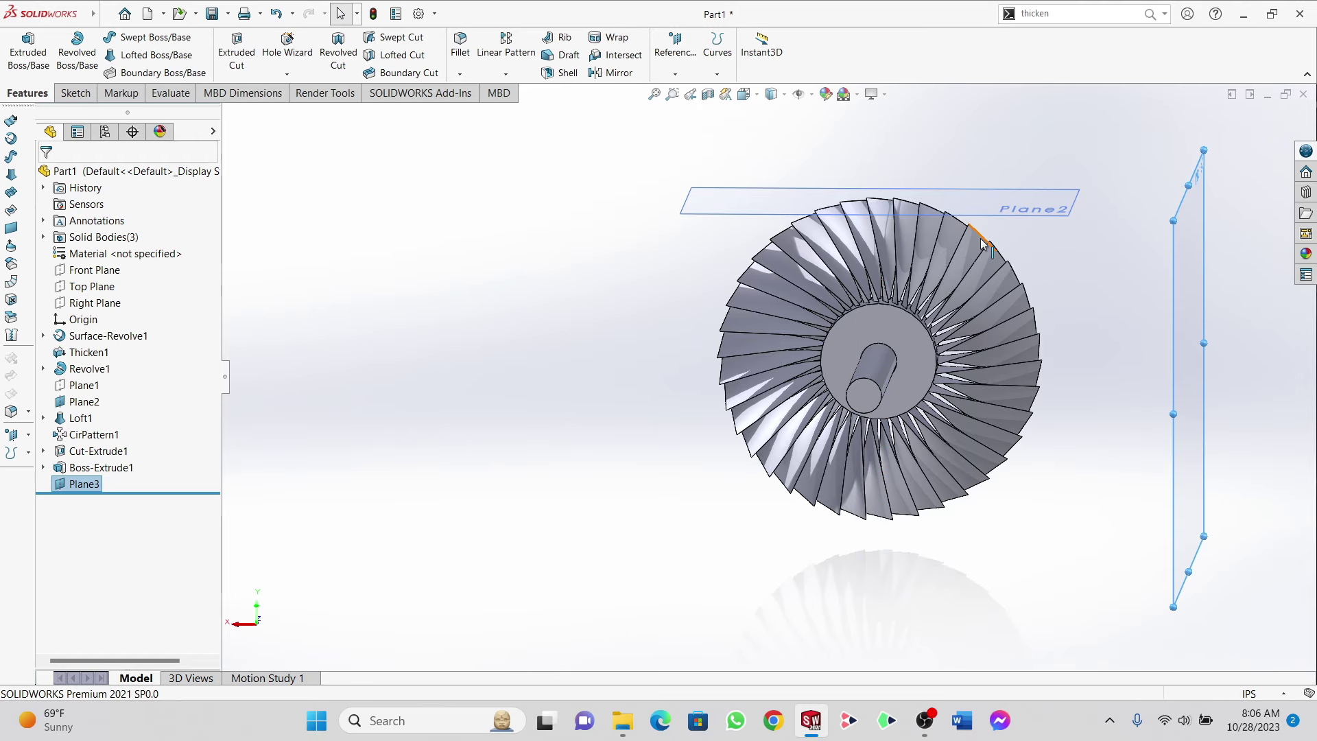
Step: Start a new sketch on the 100 in offset plane and orient the view normal to it
middle_drag(980, 277, 922, 230)
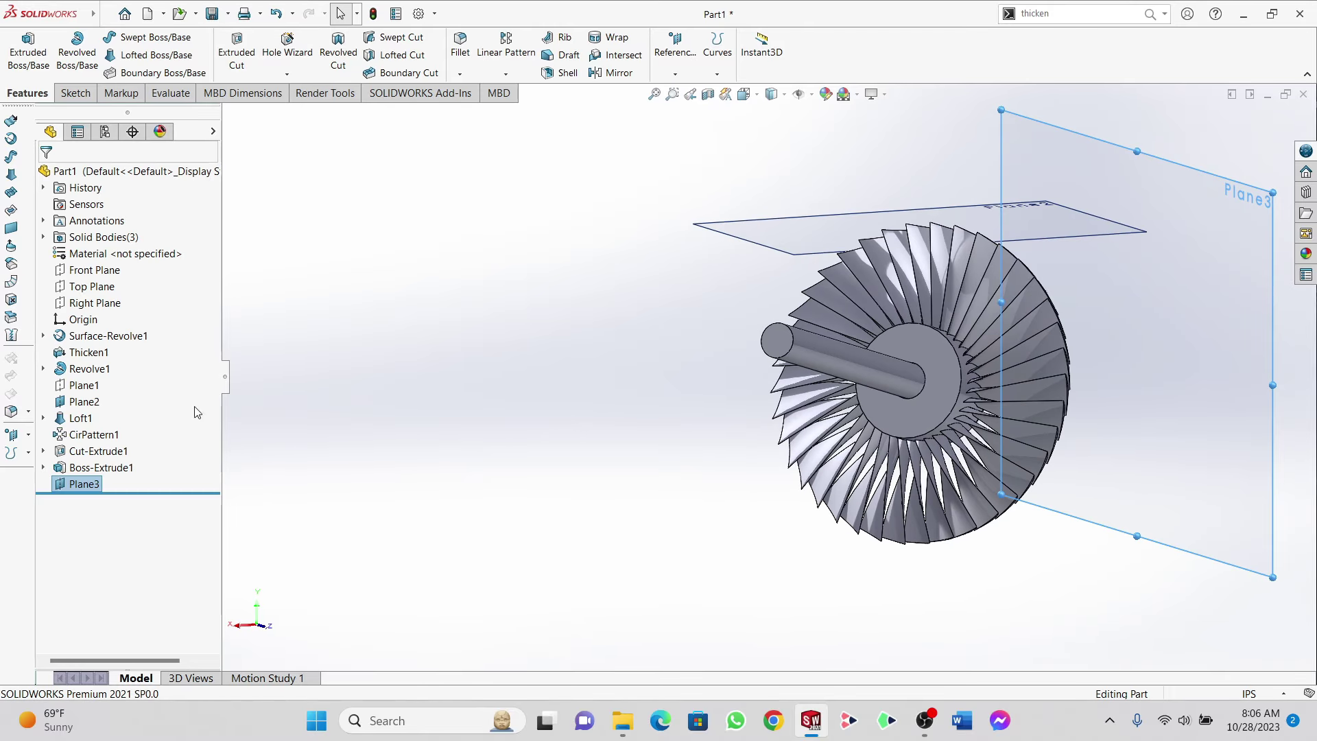
right_click(72, 486)
click(88, 381)
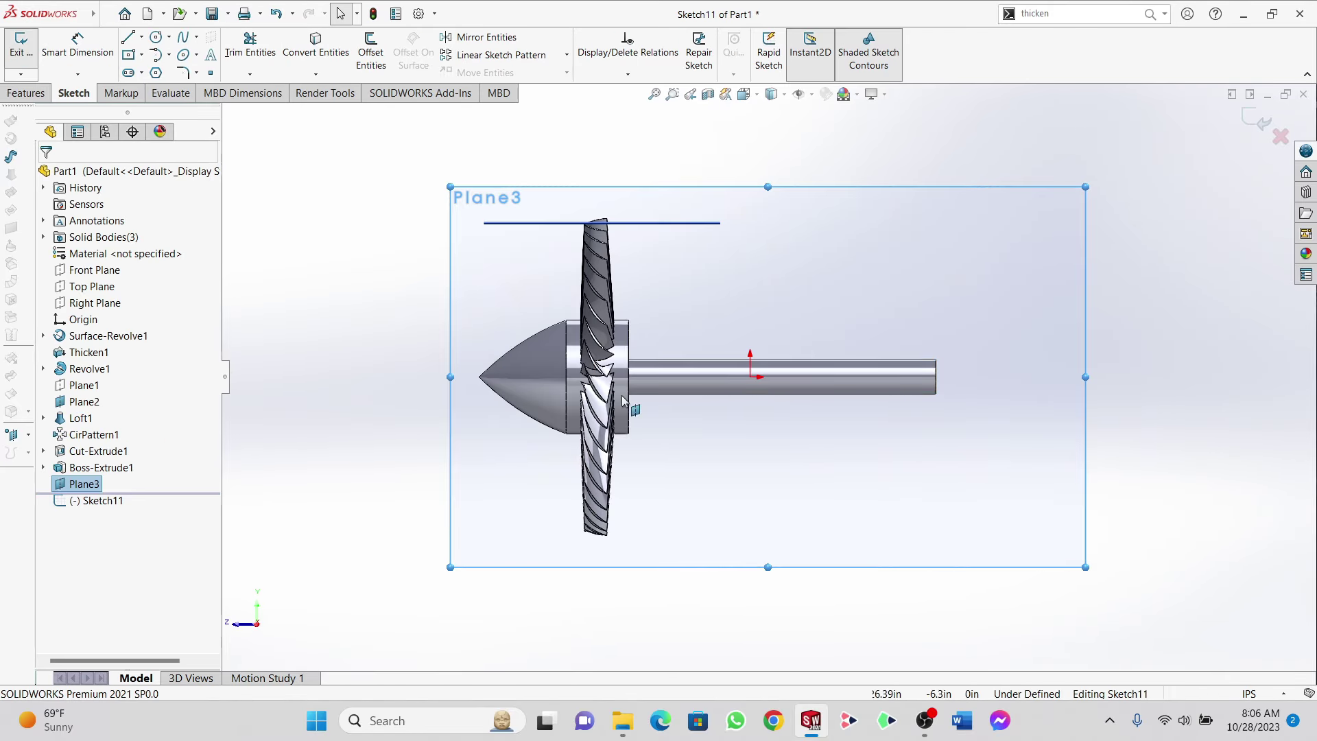
right_click(81, 504)
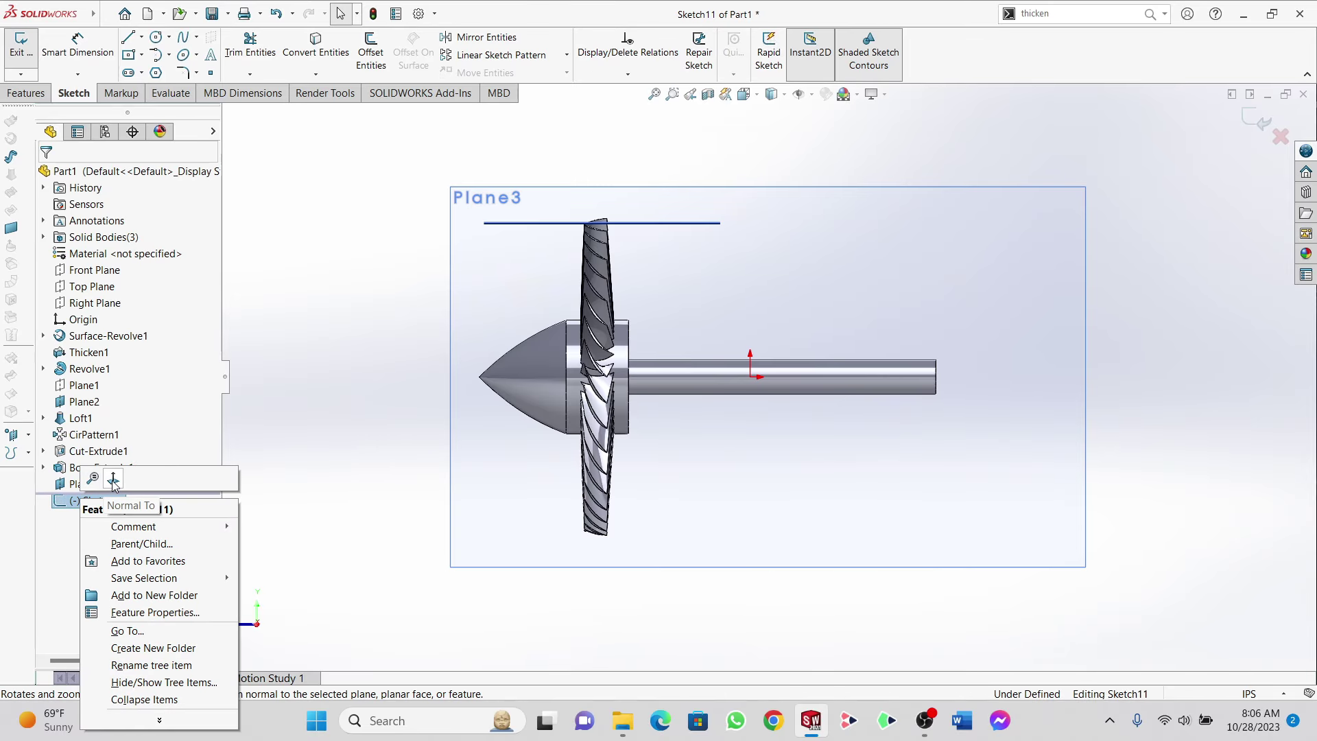
click(113, 480)
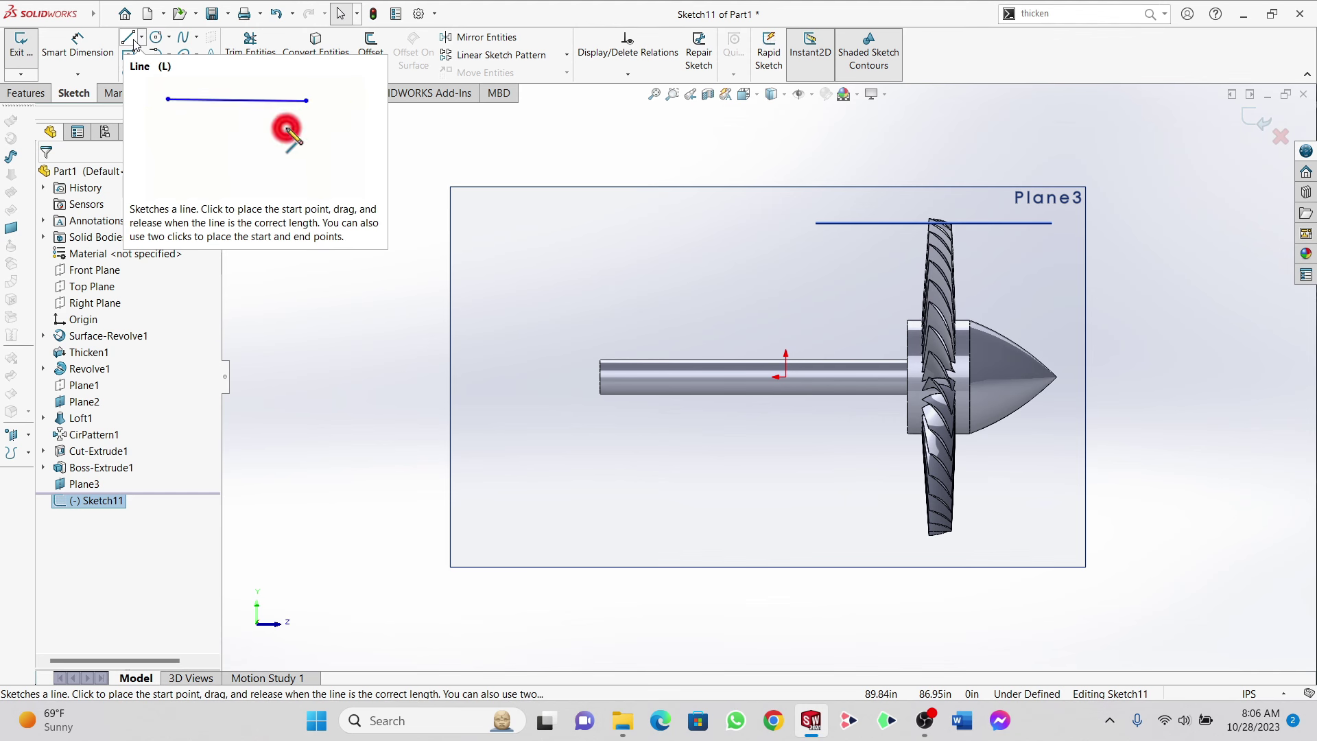
Step: Sketch a horizontal line in line with the origin, on the shaft near the hub, and set its length to 4 in
scroll(882, 345, down, 5)
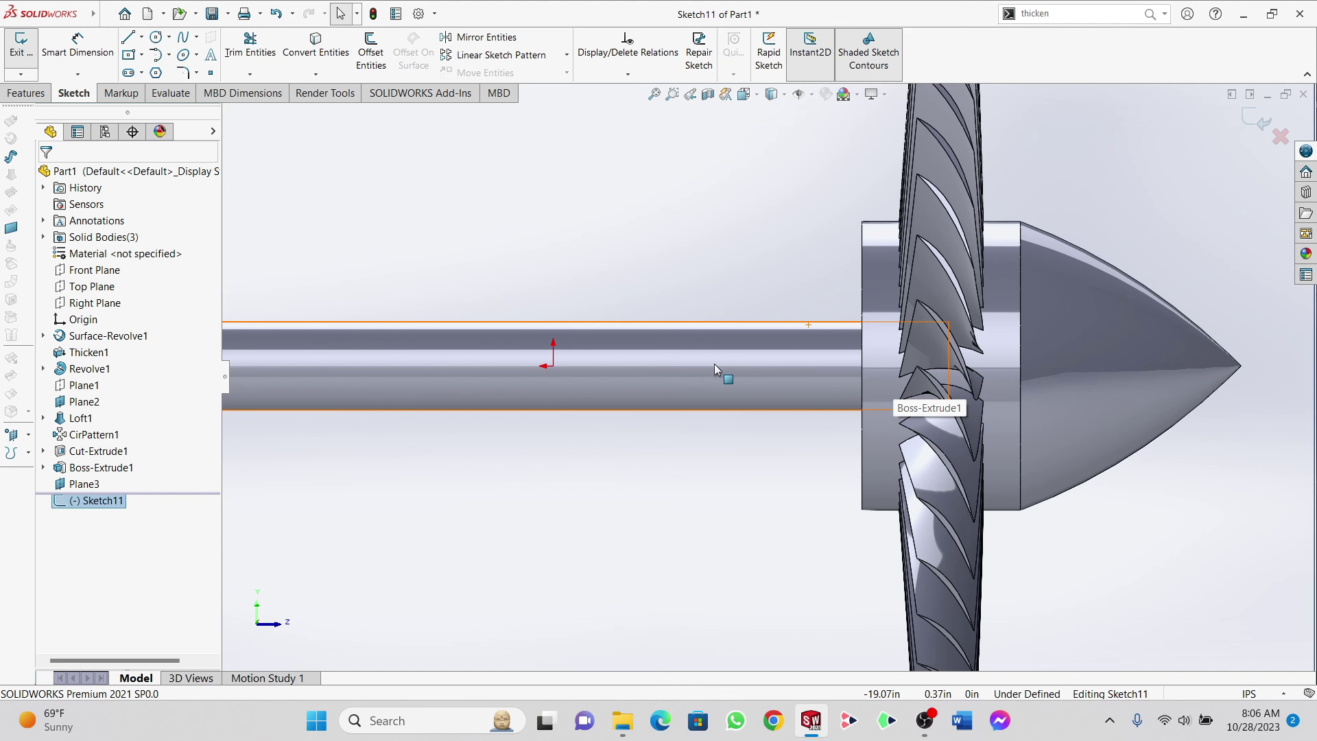
click(128, 38)
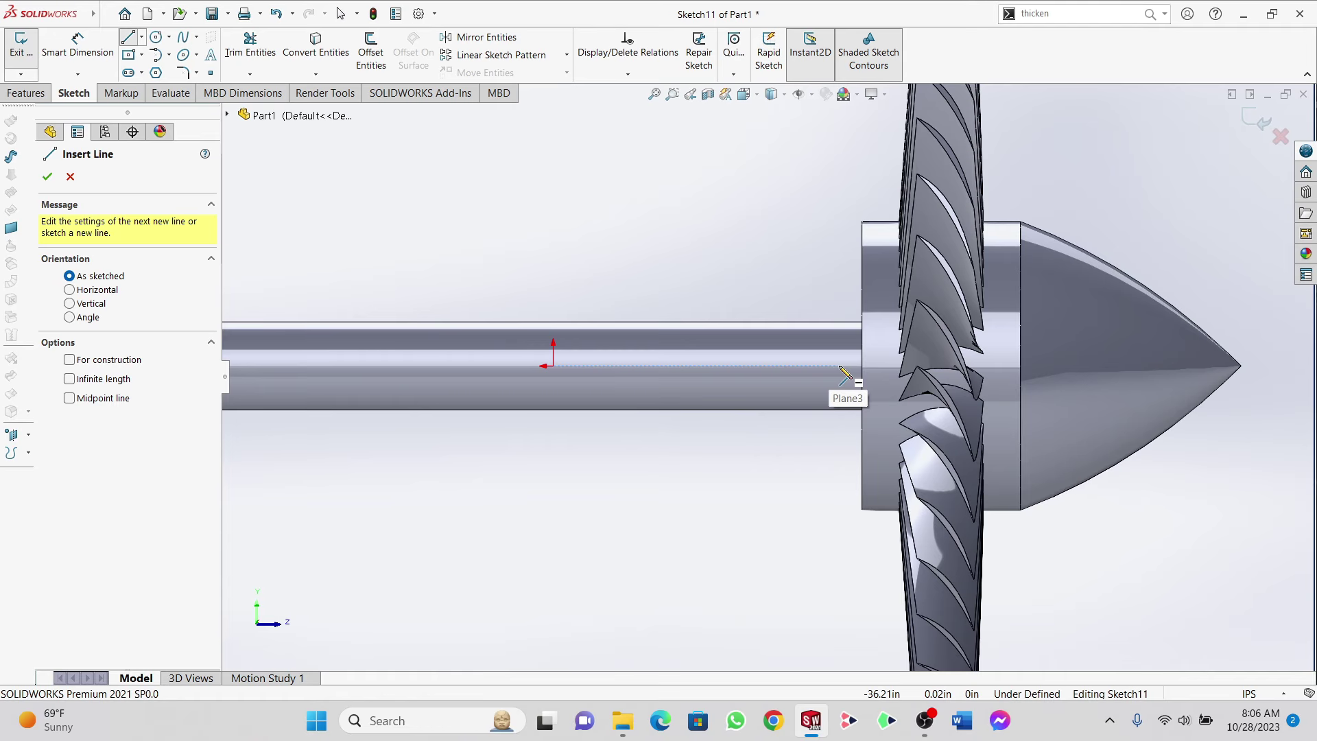
scroll(845, 374, down, 2)
scroll(845, 374, down, 2)
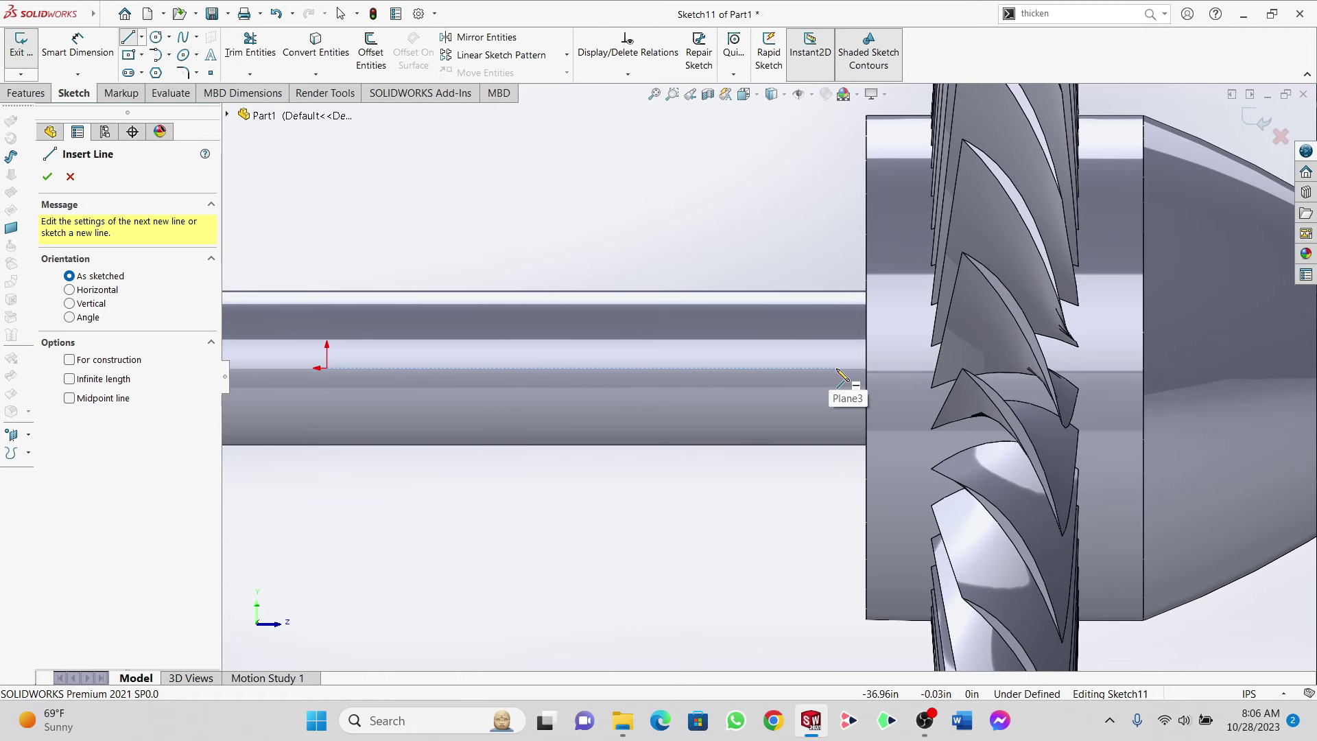
click(845, 374)
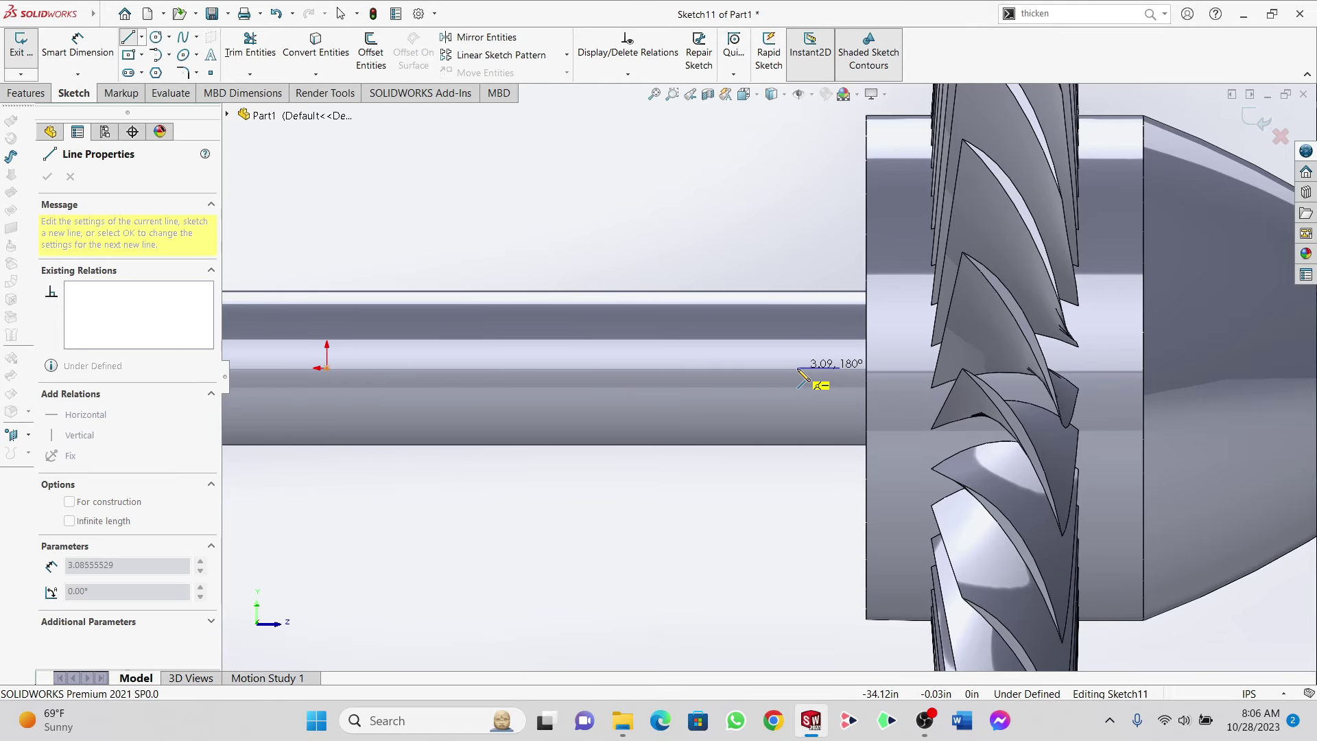
double_click(799, 369)
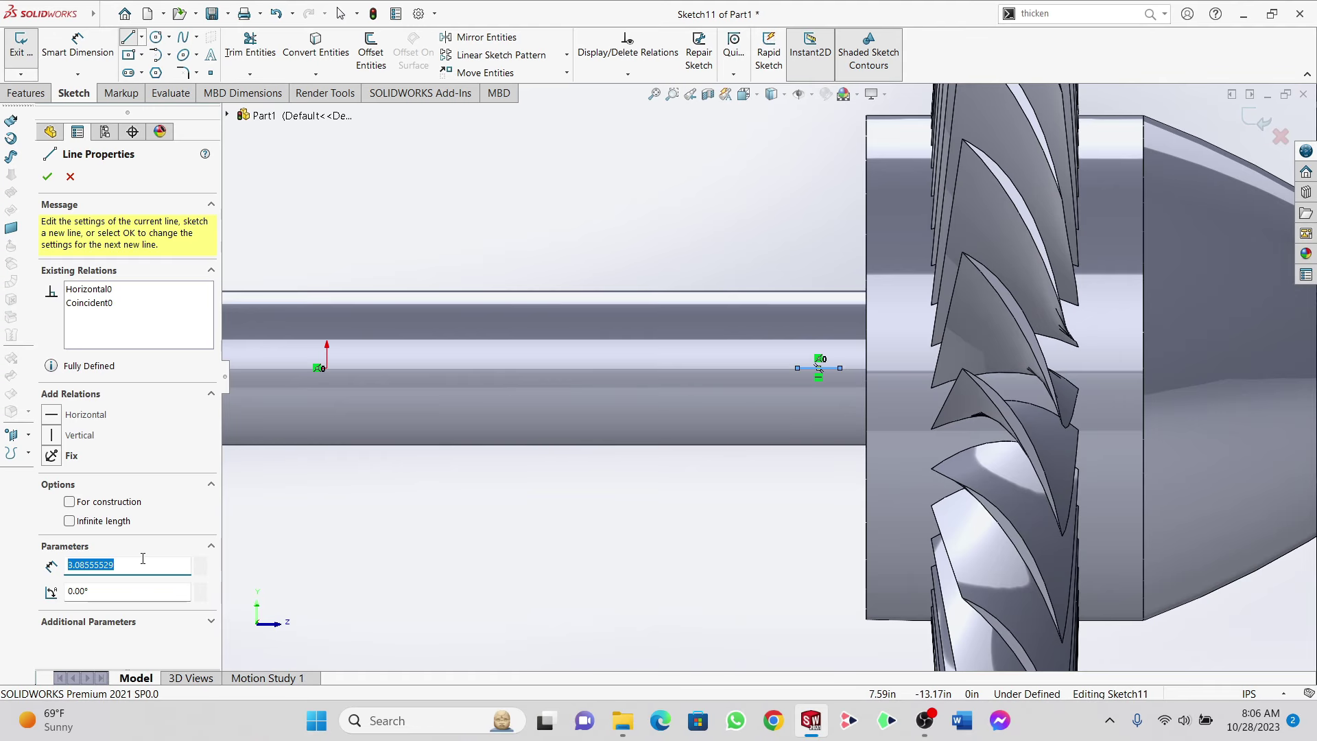
text(4)
key(Return)
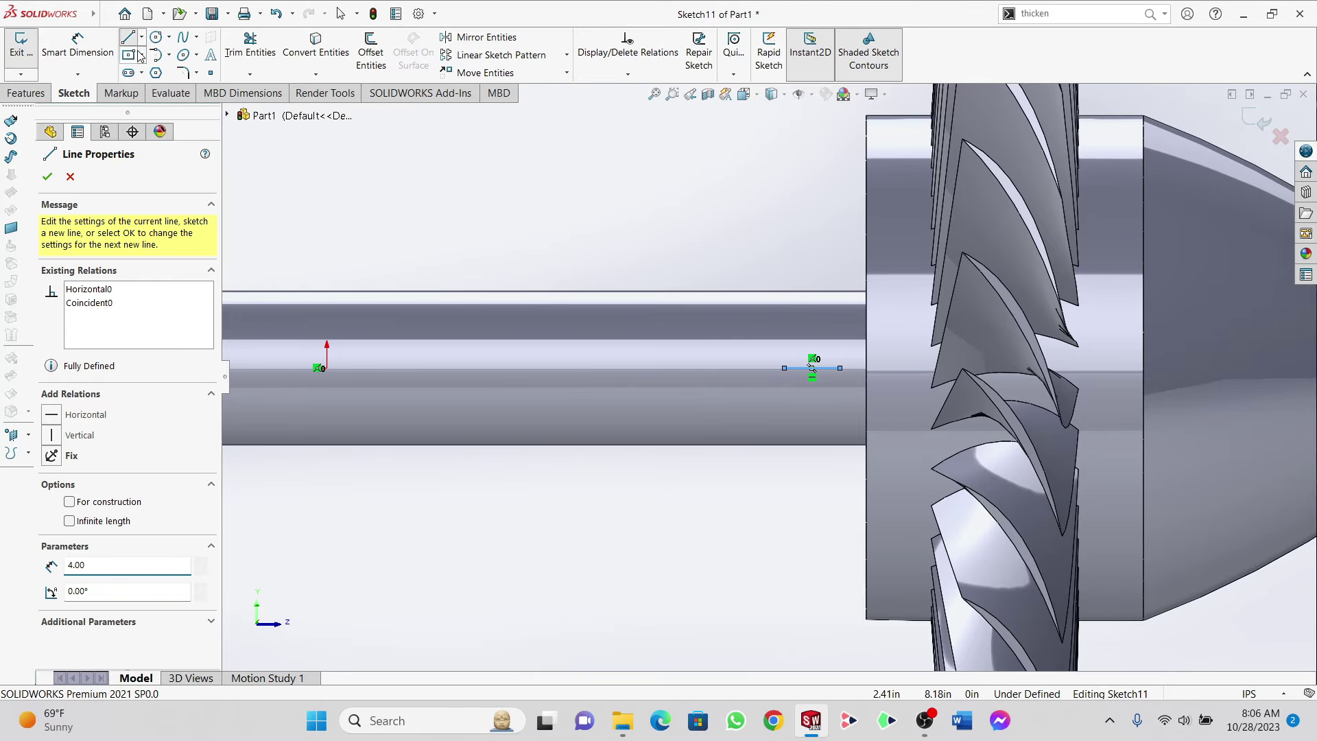
Step: Sketch outward-slanting guide lines about 1.6 in and 1.9 in long up from the horizontal line's ends, and trim away the horizontal line
scroll(805, 364, down, 3)
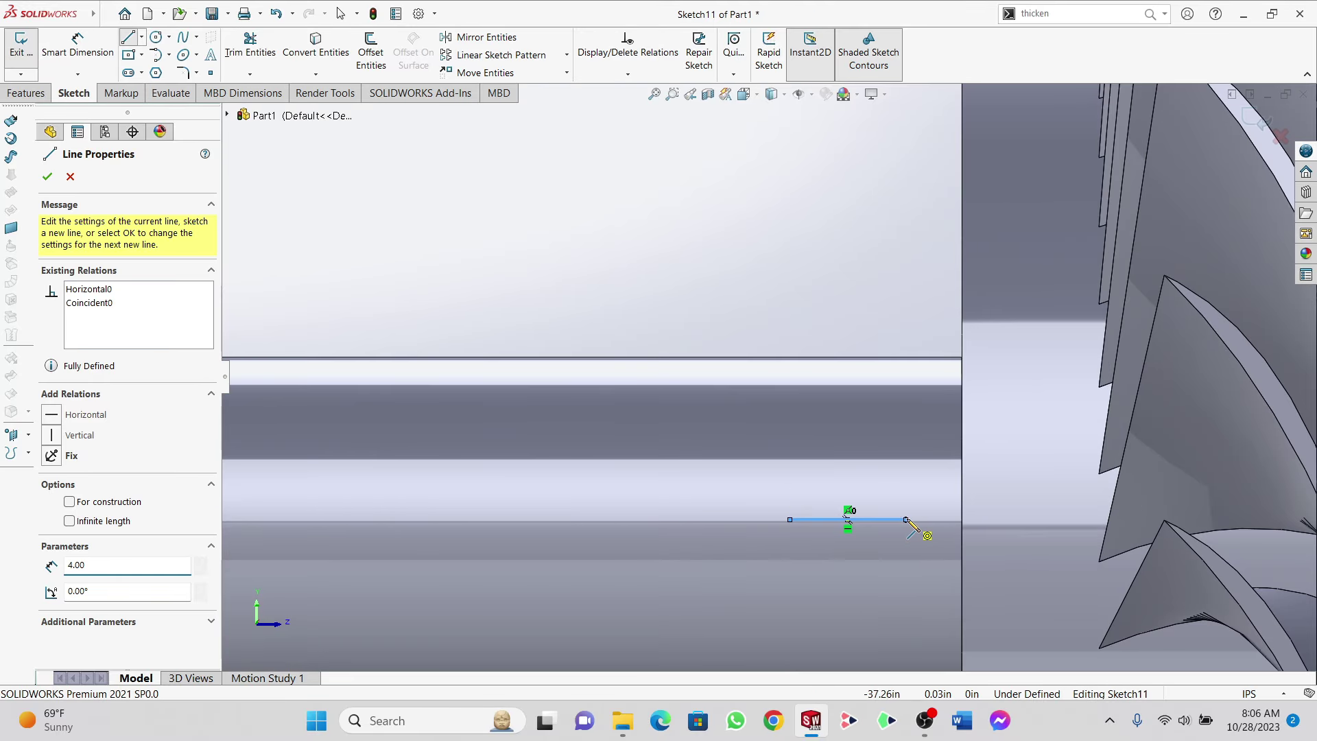
drag(906, 521, 932, 479)
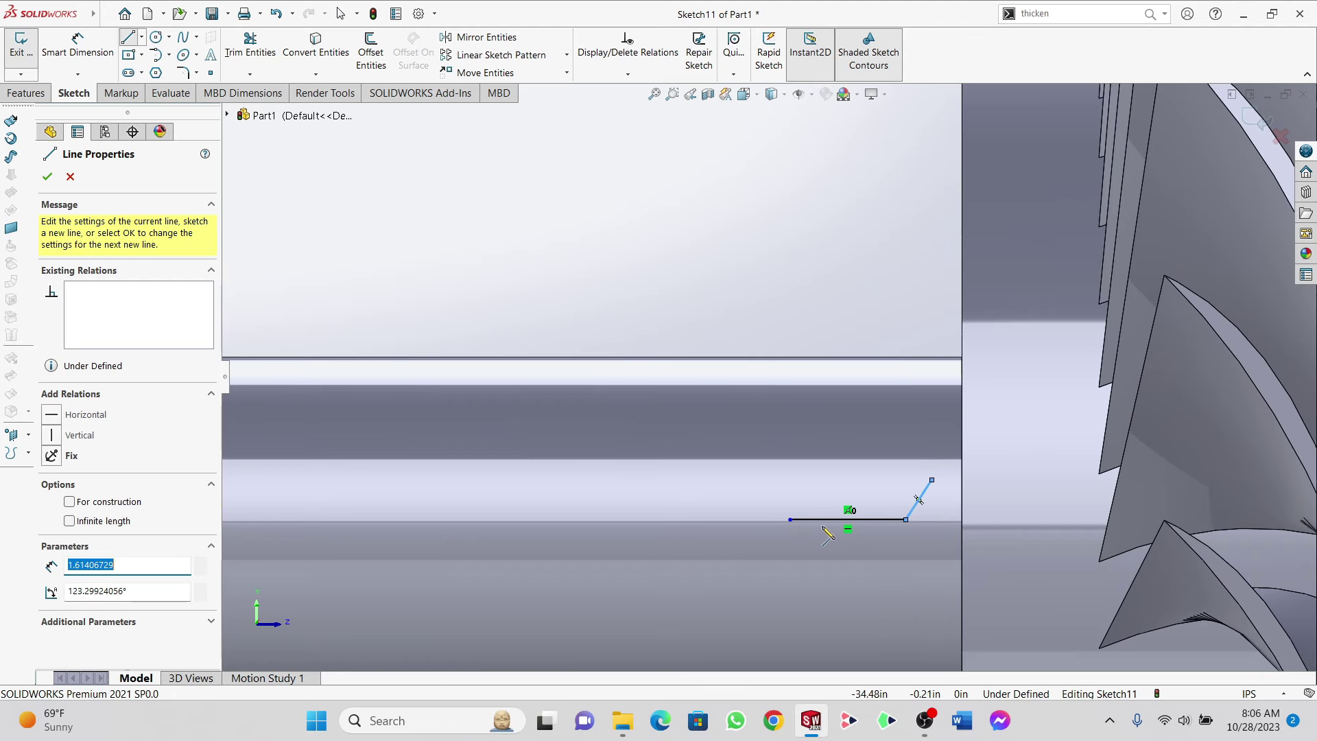
drag(791, 520, 766, 470)
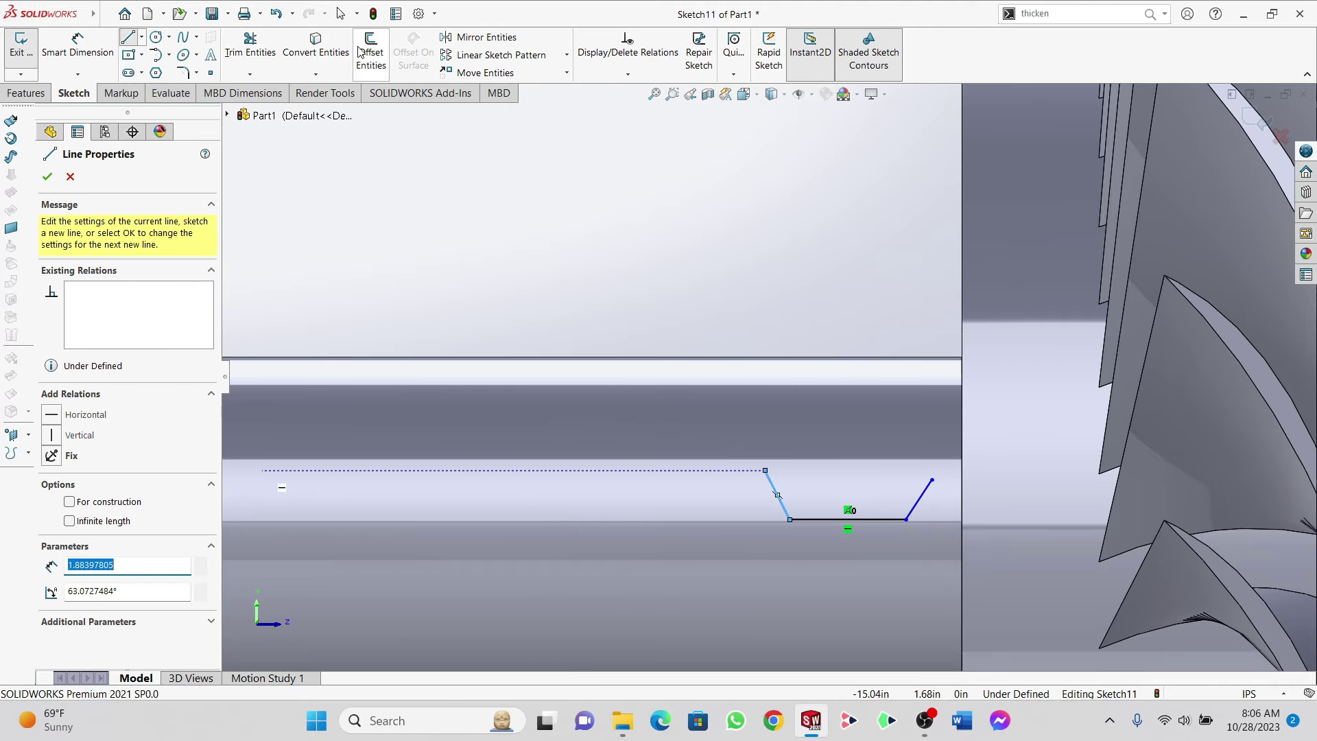
click(250, 45)
click(830, 518)
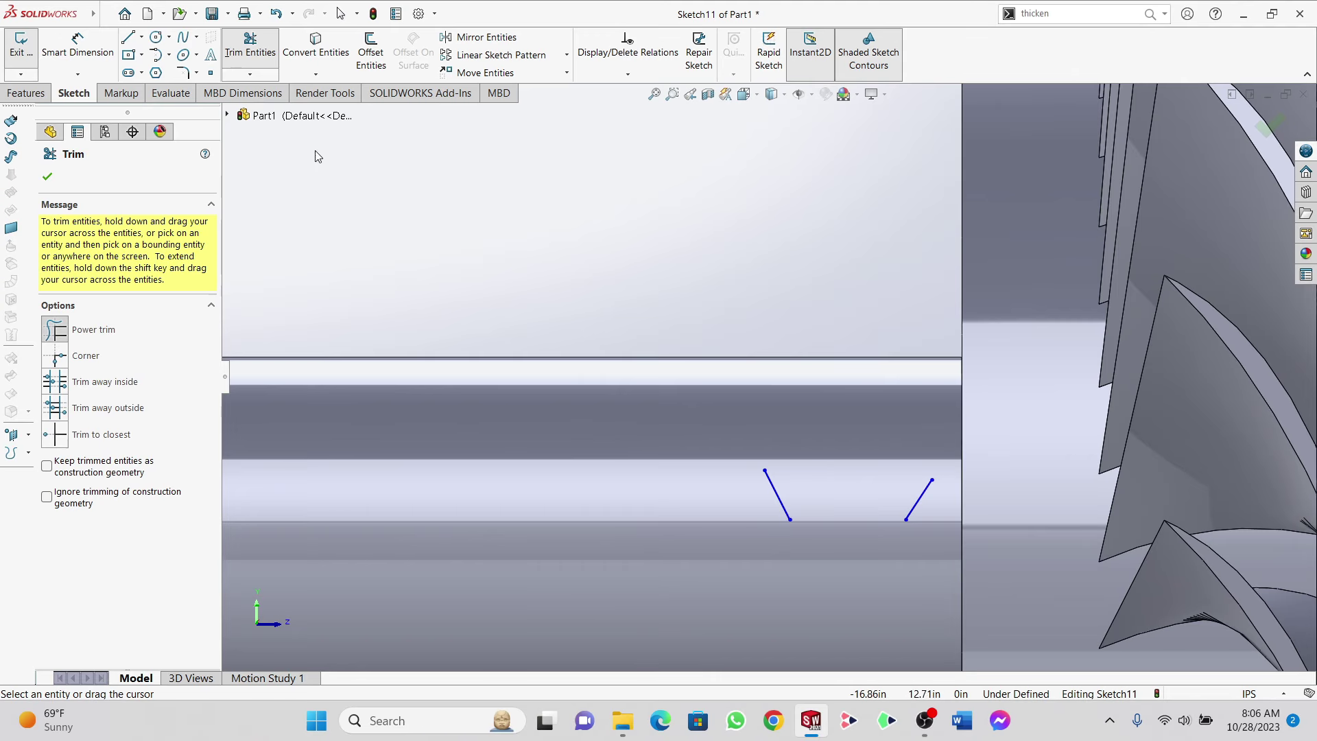
Step: Draw a two-point spline between the lower ends of the slanted lines and bow it slightly upward towards the hub end
click(182, 36)
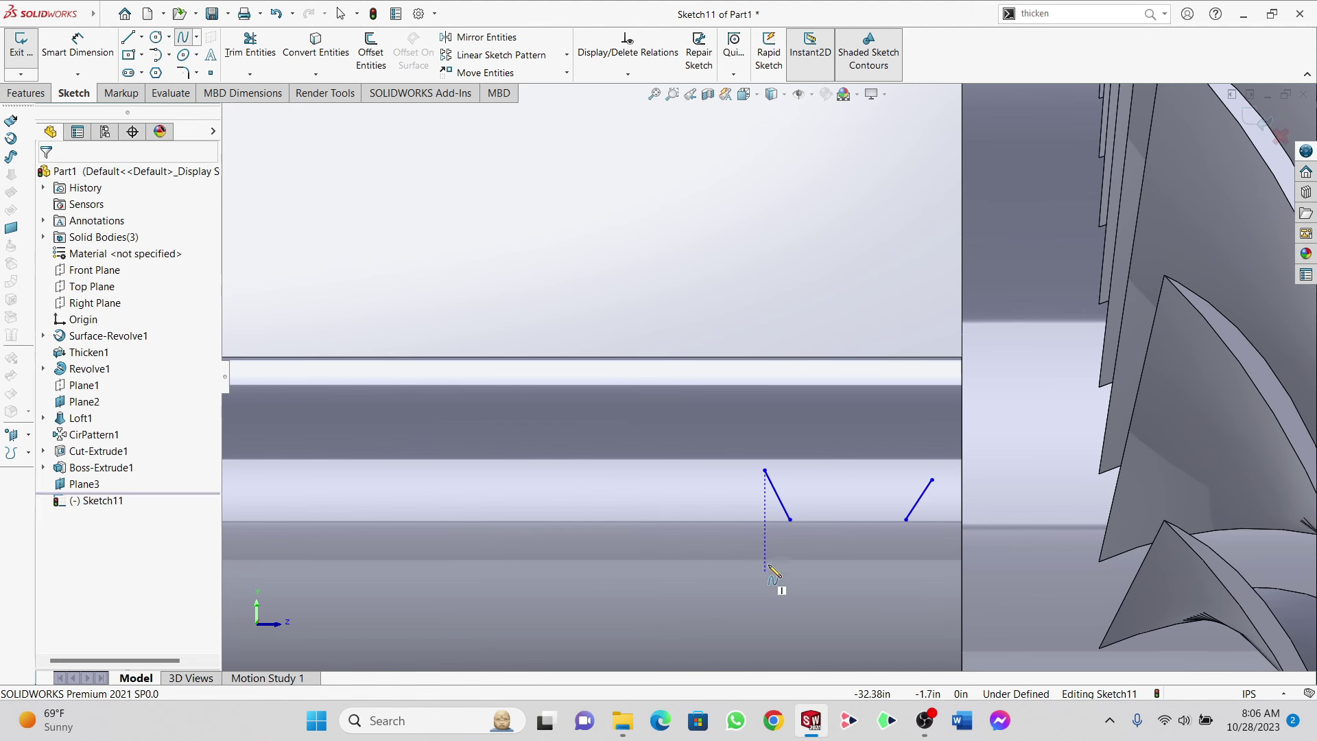
click(790, 519)
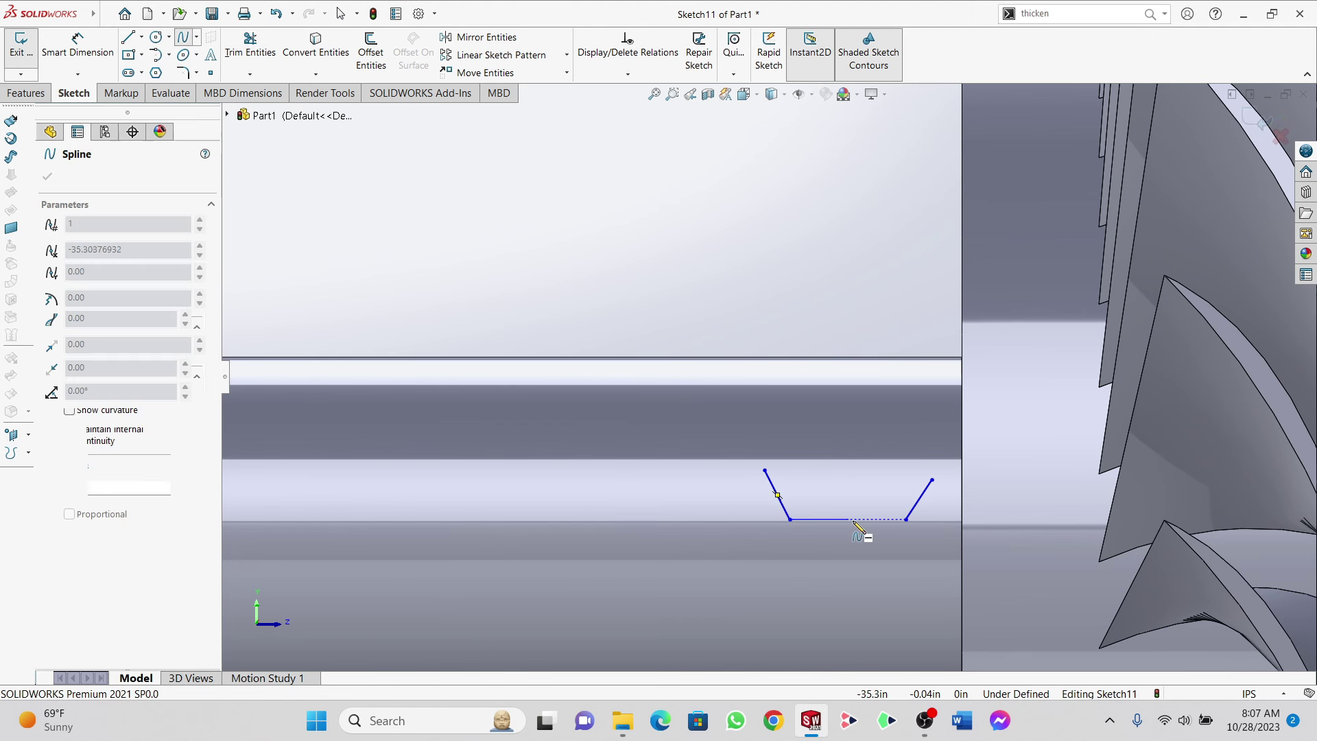
double_click(906, 520)
click(850, 521)
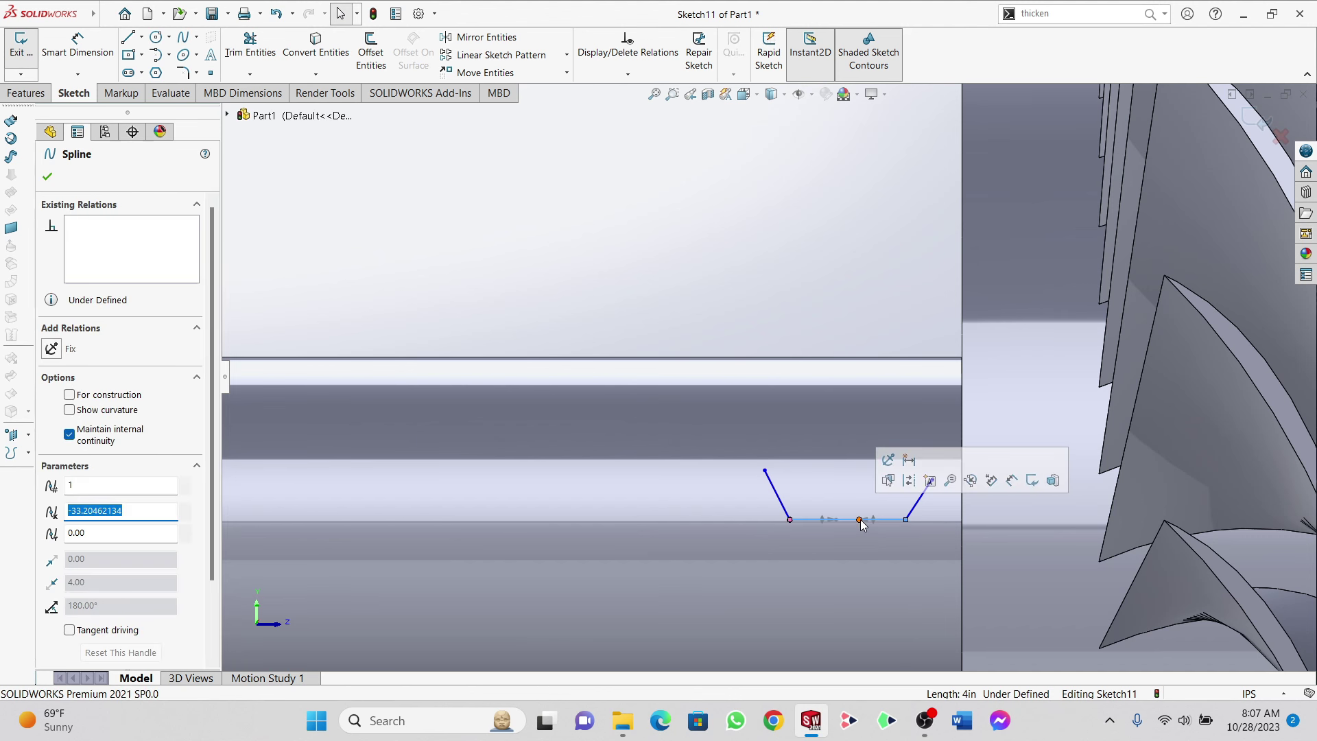
drag(860, 520, 904, 514)
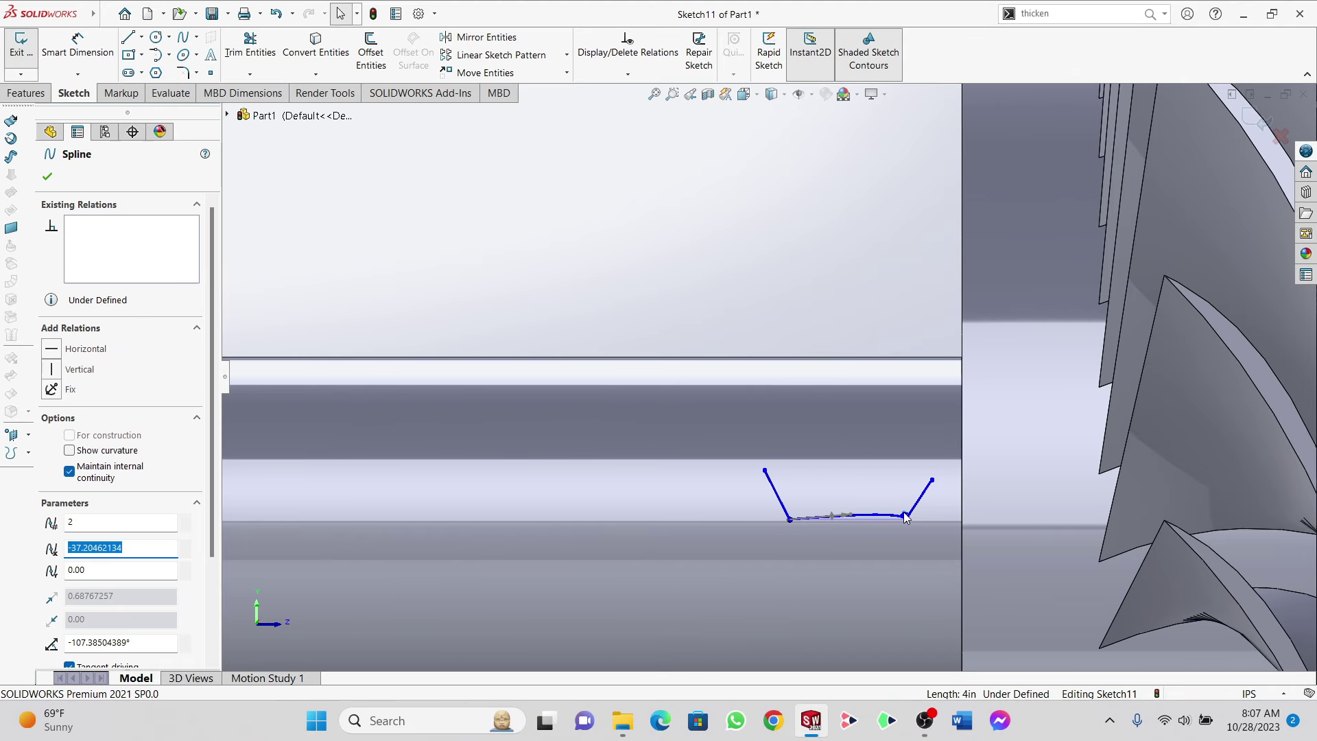
Step: Close the airfoil with a second spline between the same endpoints, bowed slightly downward, and trim away both slanted guide lines
click(186, 37)
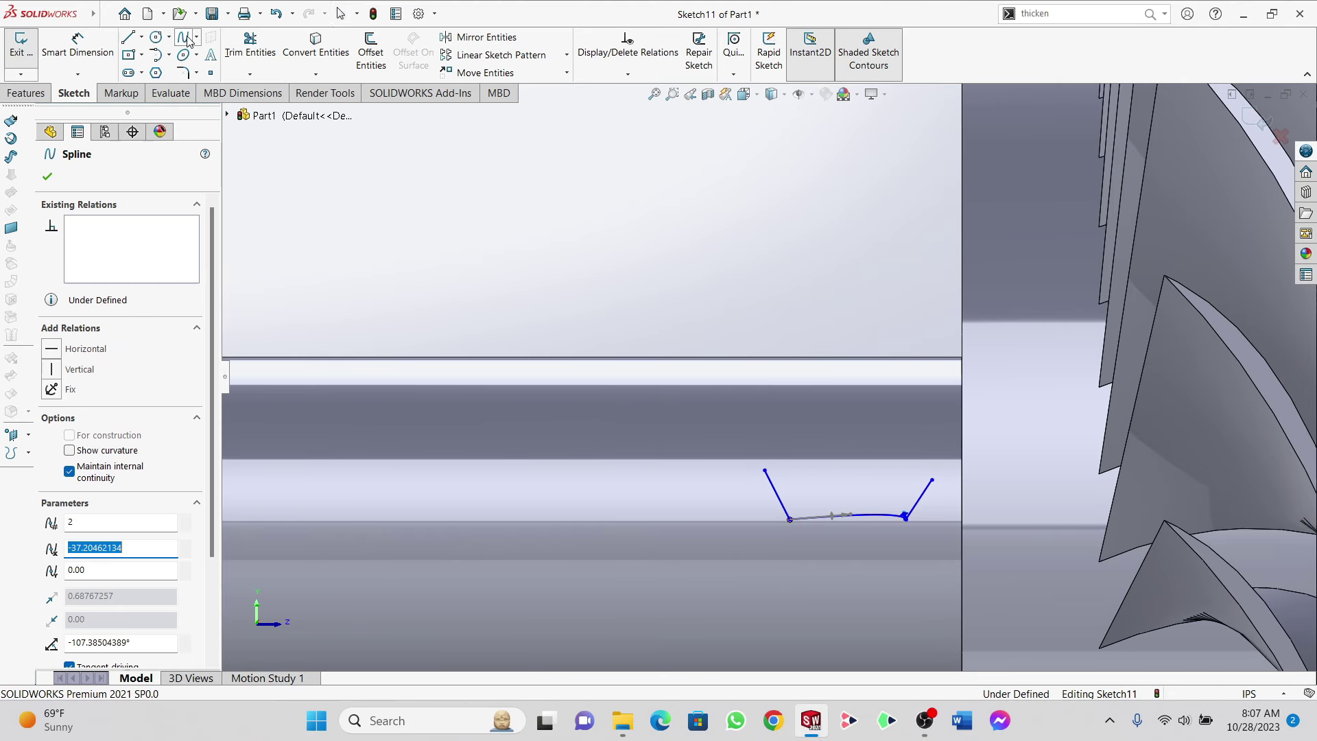
scroll(759, 433, down, 4)
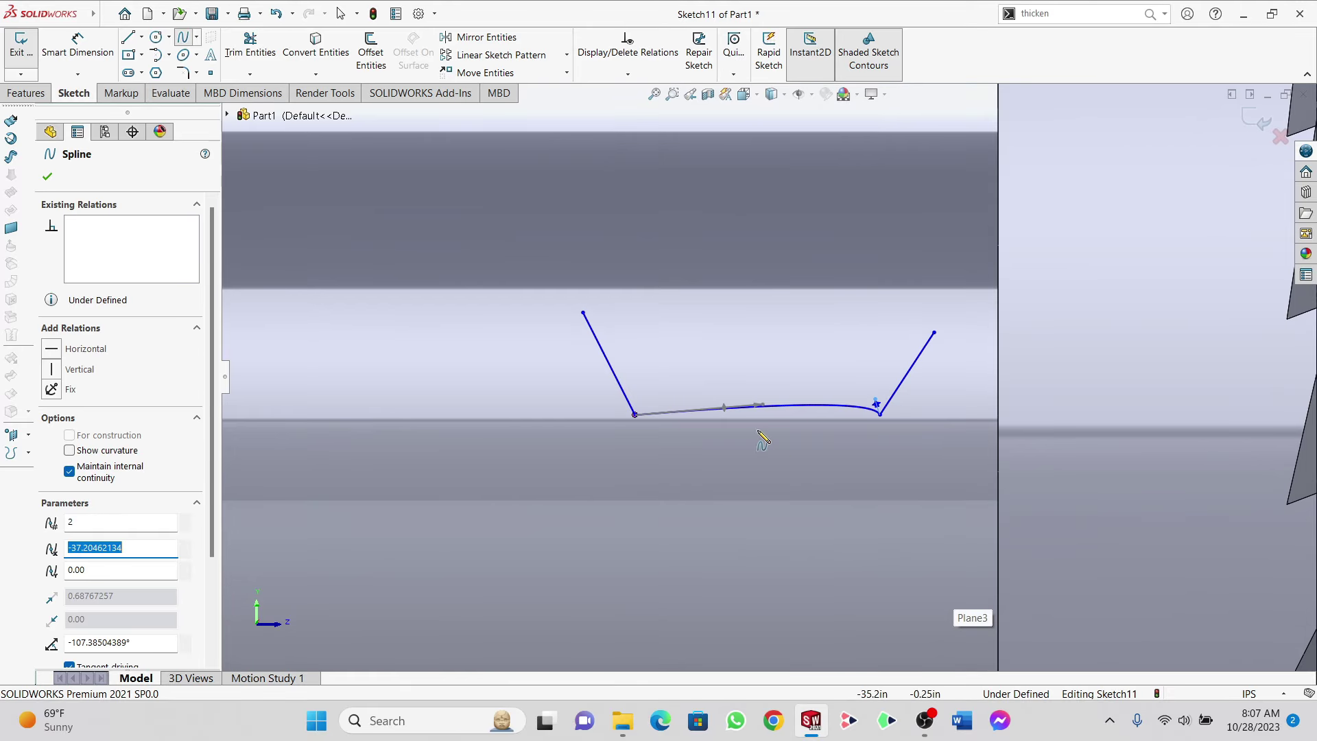
click(635, 415)
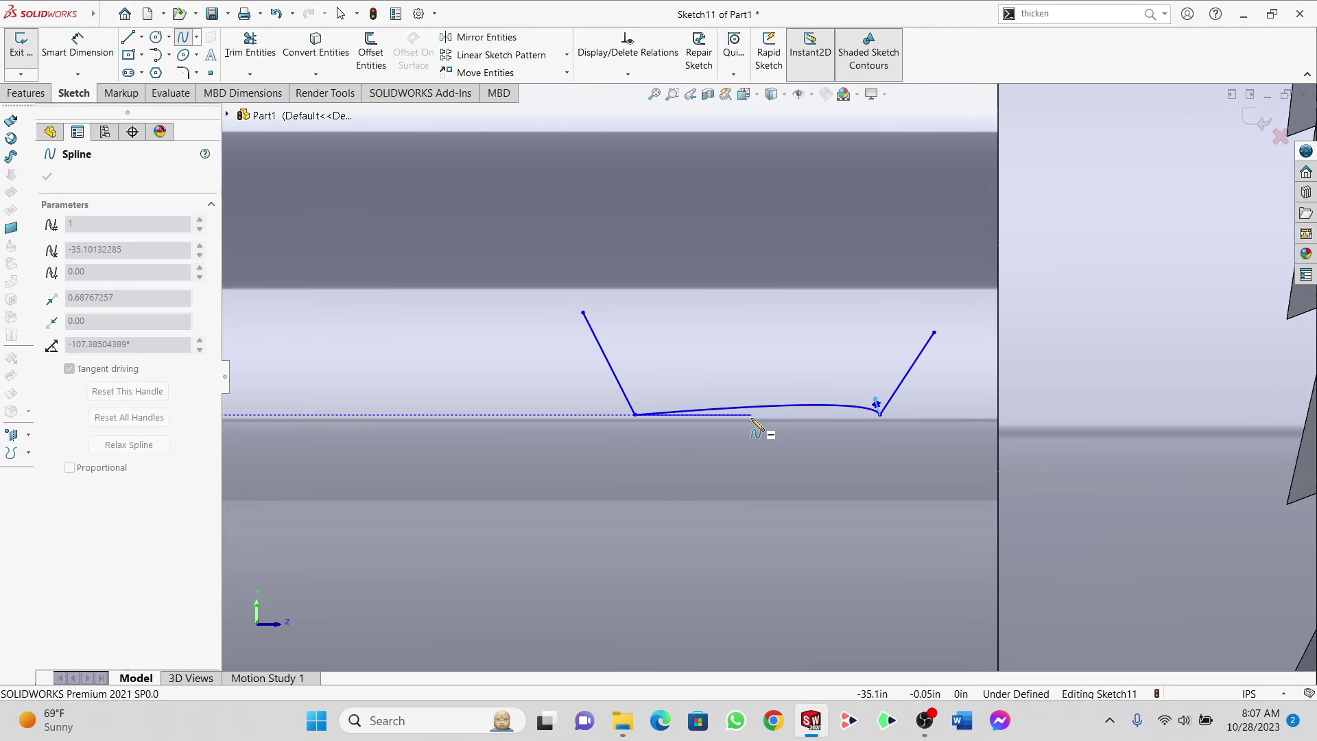
double_click(881, 414)
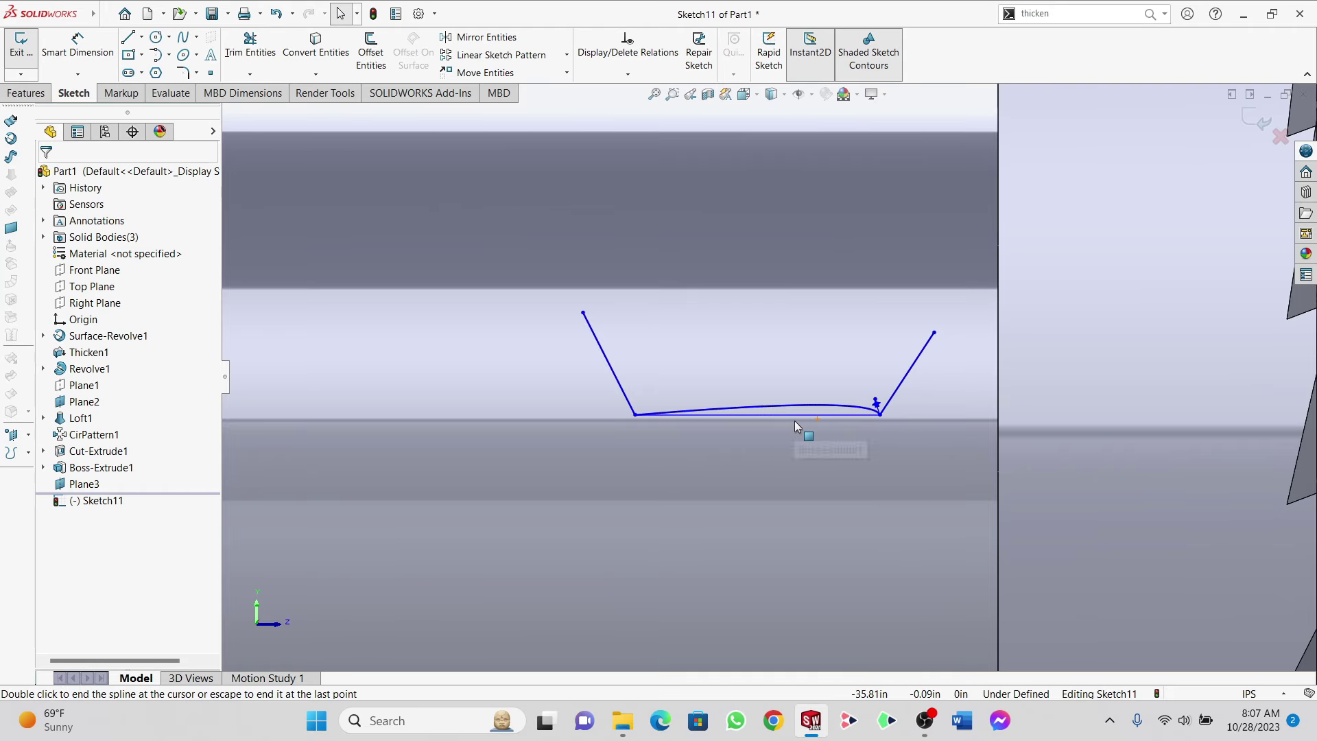
click(794, 416)
drag(783, 415, 880, 428)
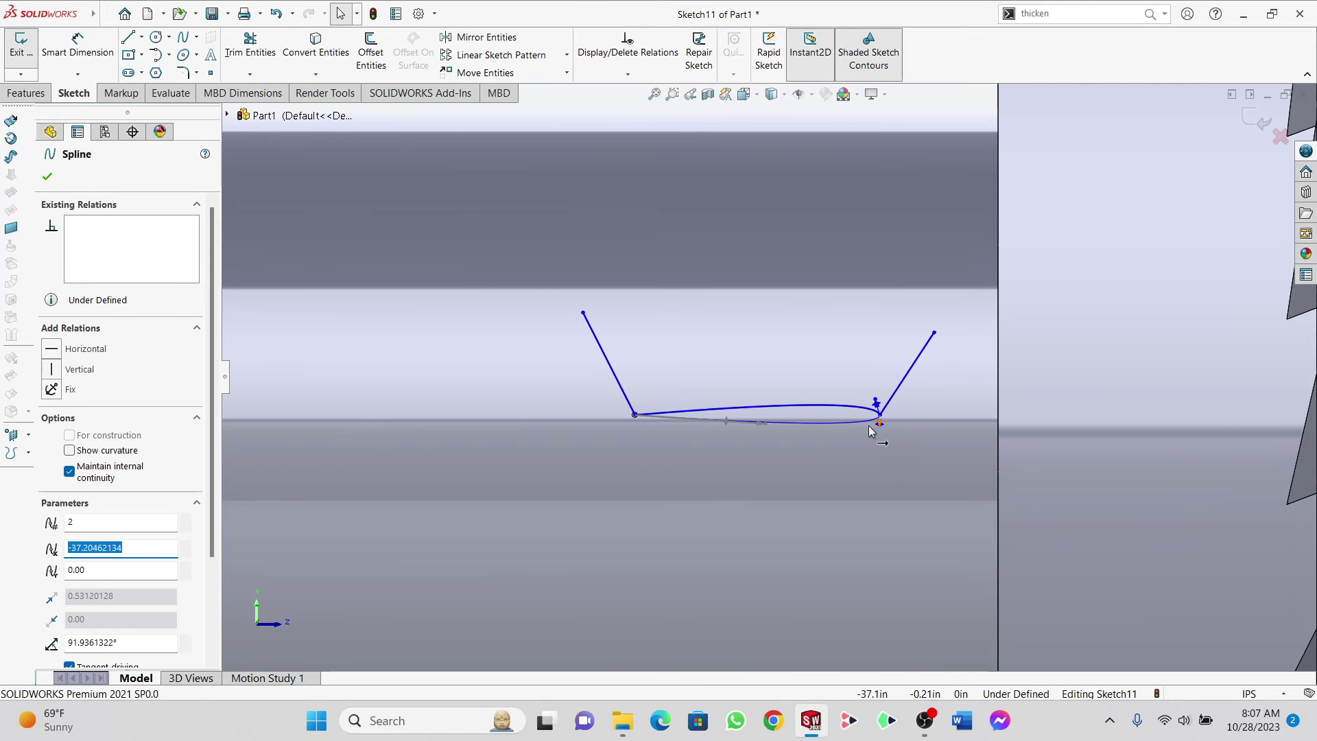
click(250, 46)
mouse_move(638, 302)
mouse_down()
mouse_move(905, 325)
mouse_move(995, 415)
mouse_up()
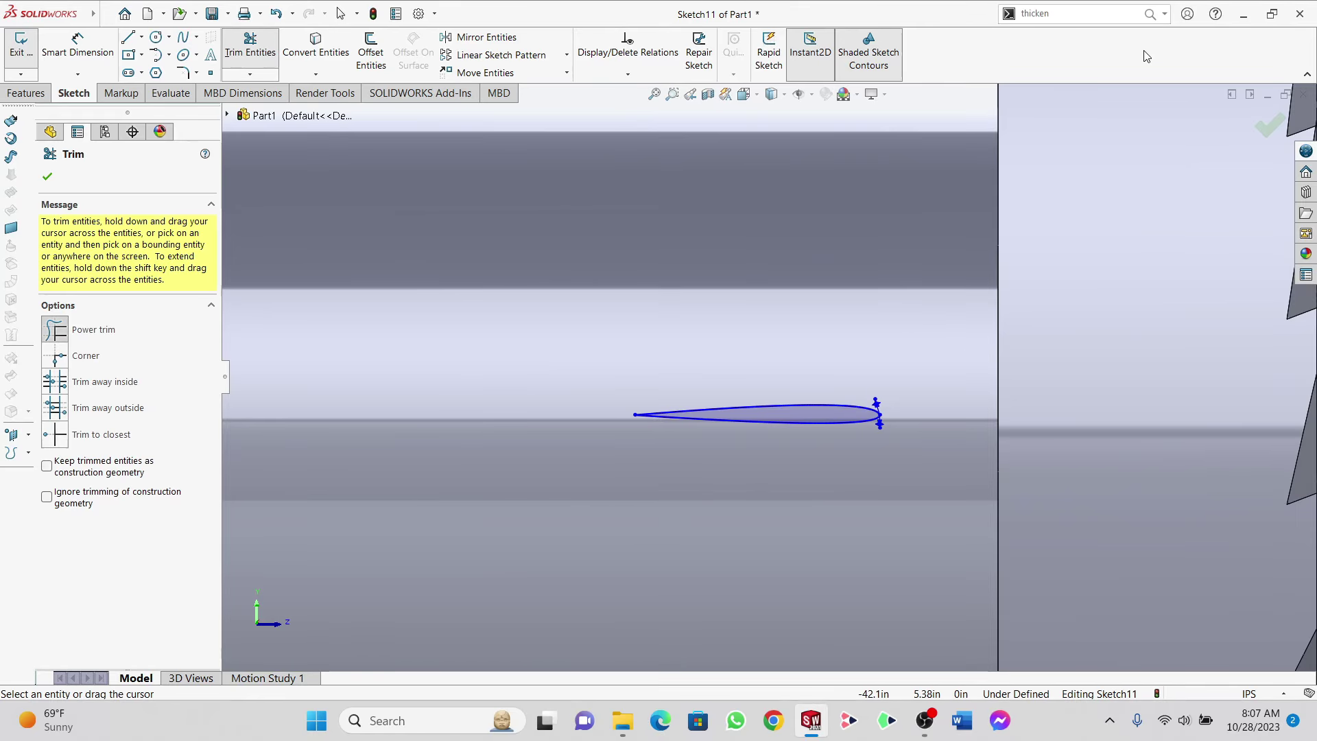
Step: Rotate both airfoil splines by -5 degrees about the profile's pointed end
click(1079, 19)
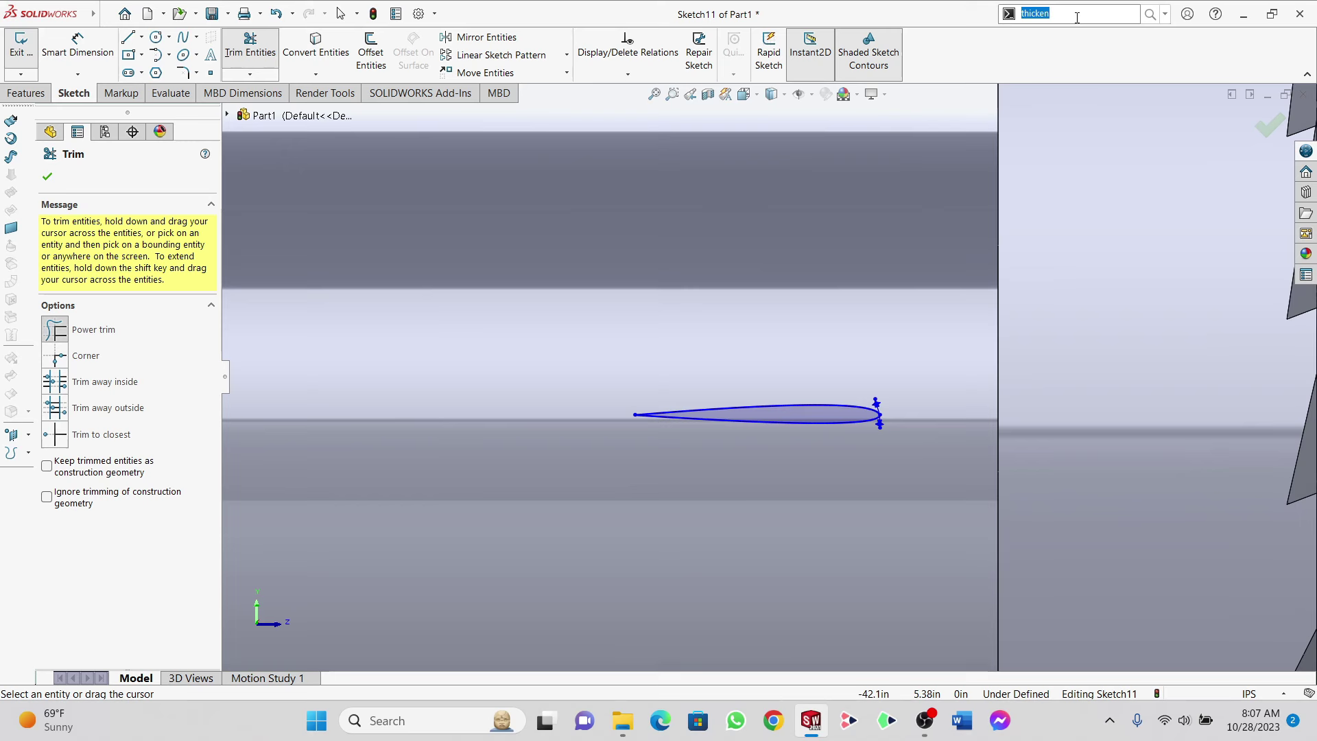
text(rotate)
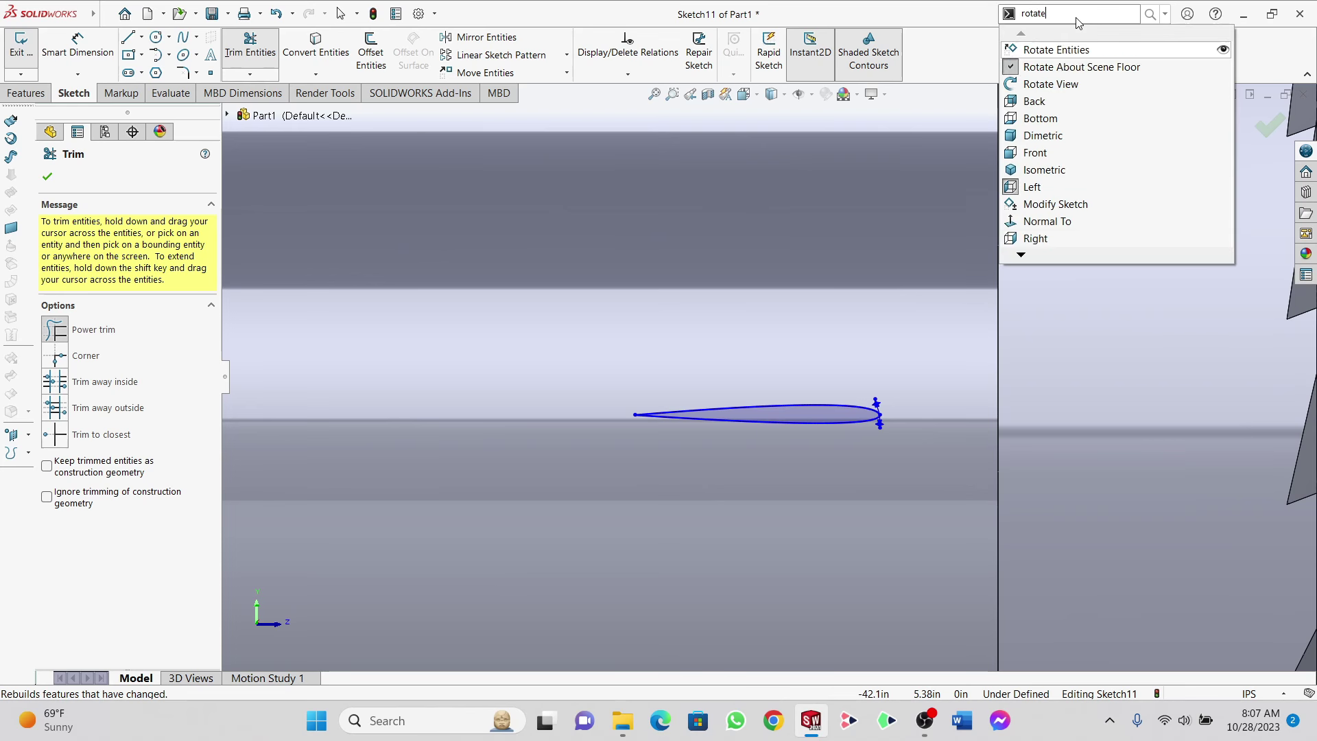
click(1018, 51)
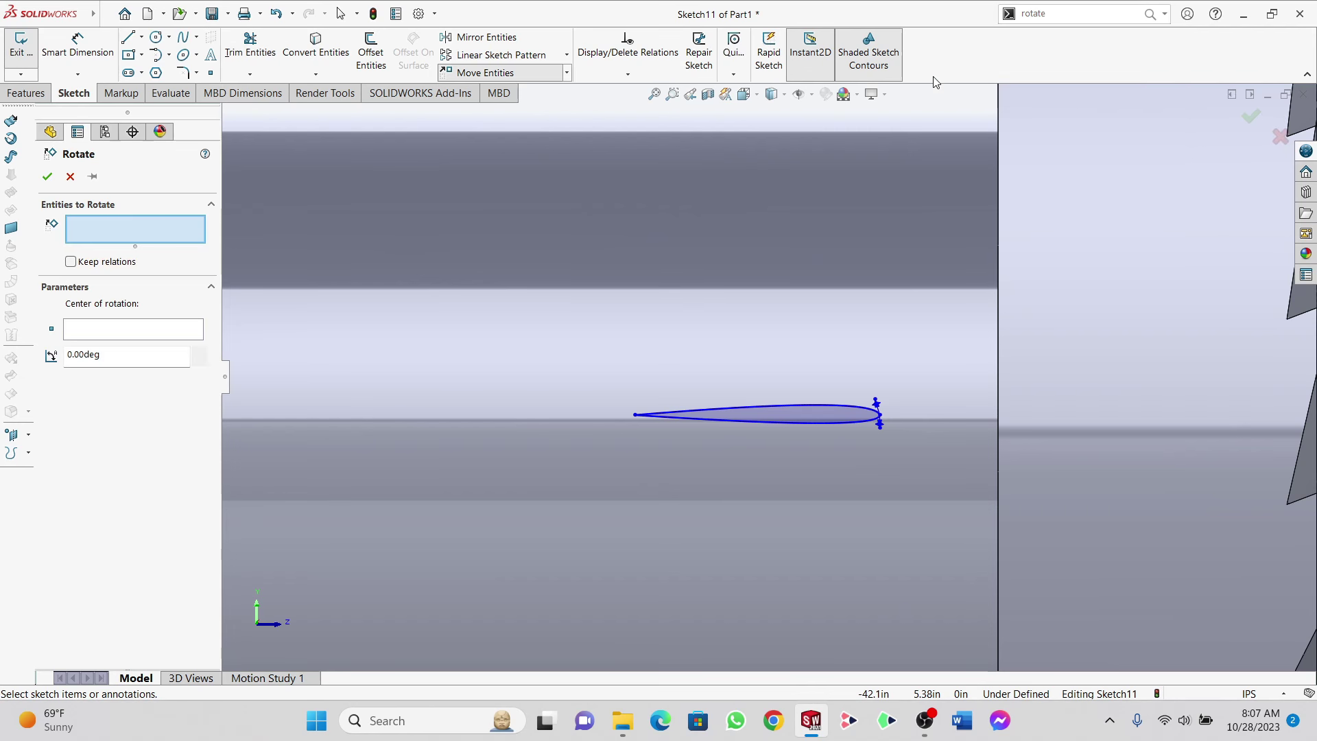
click(754, 423)
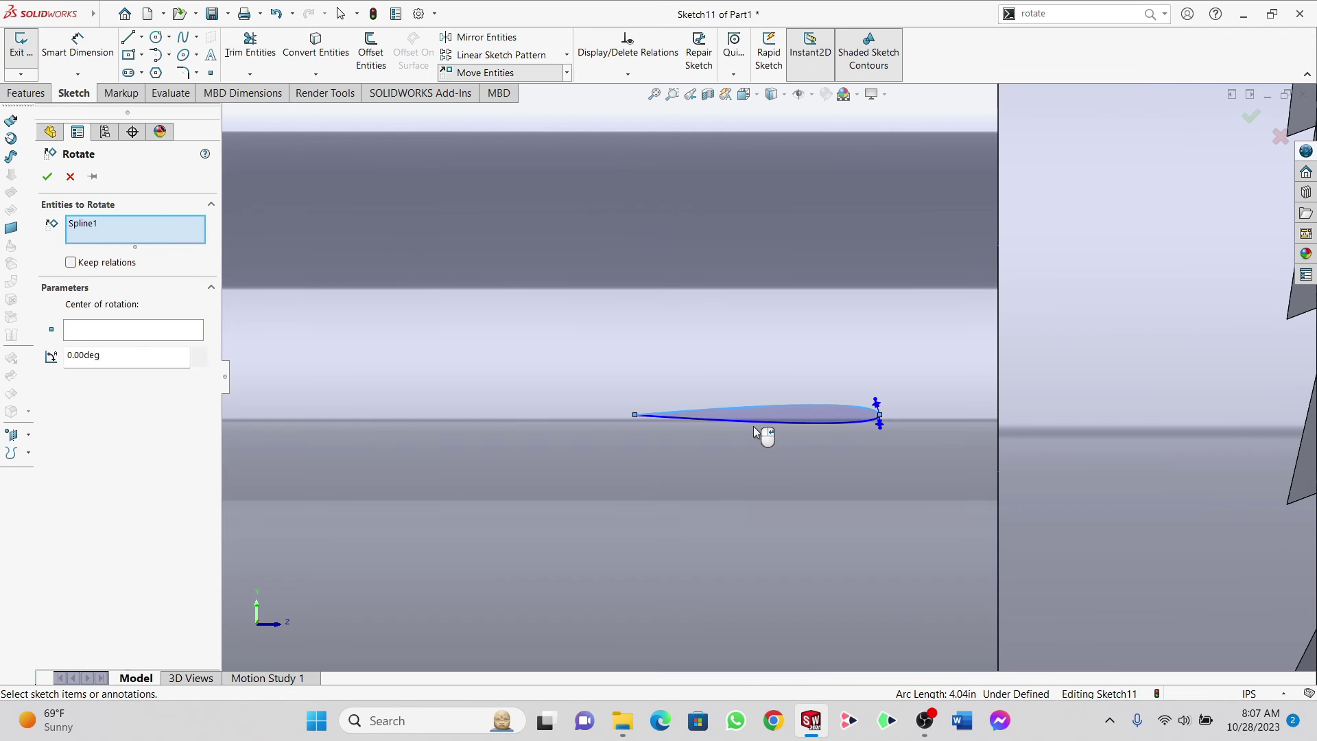
click(754, 426)
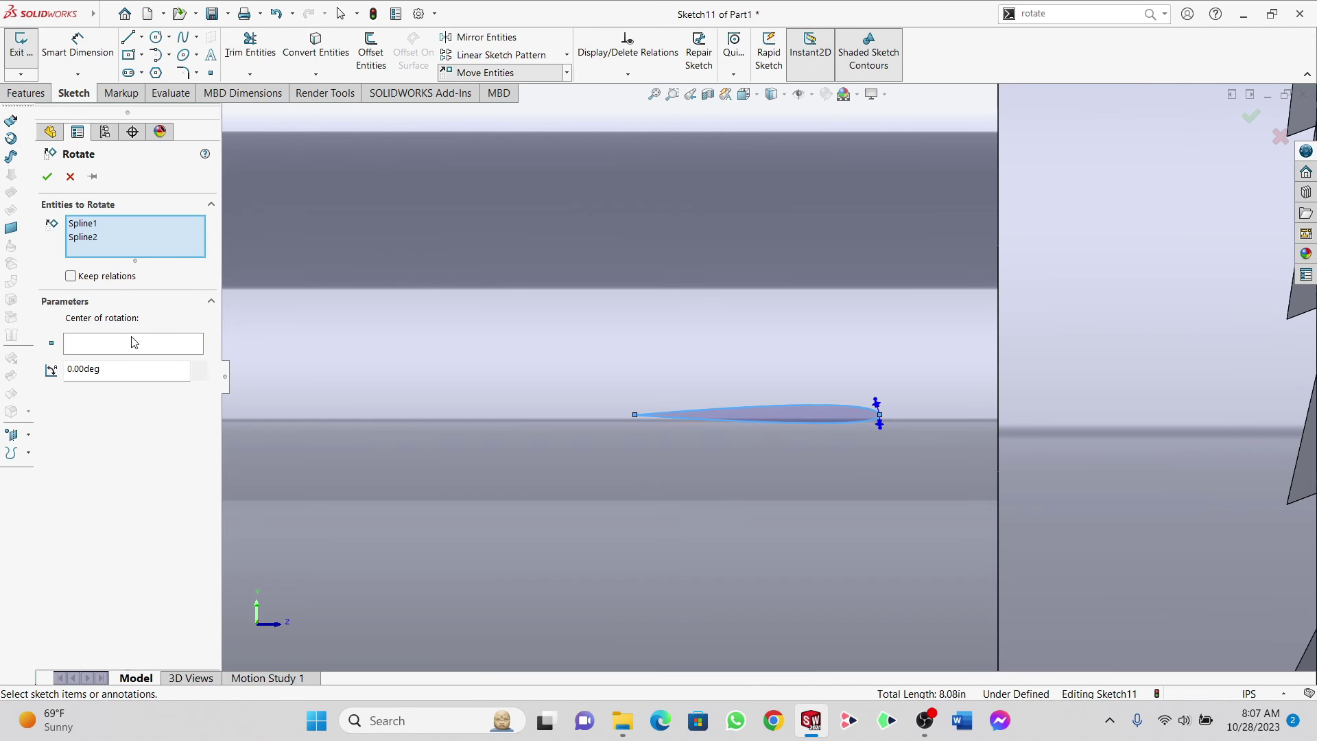
click(134, 343)
click(636, 415)
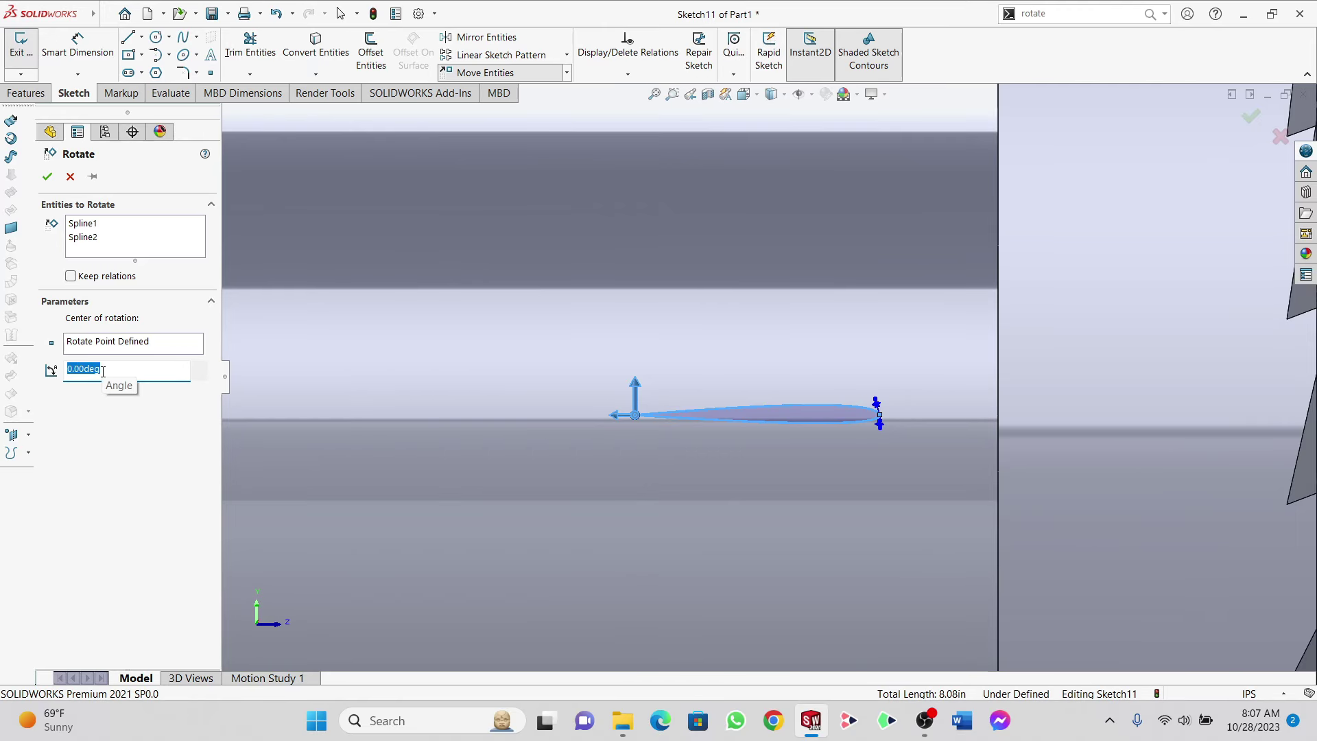
text(-5)
key(Return)
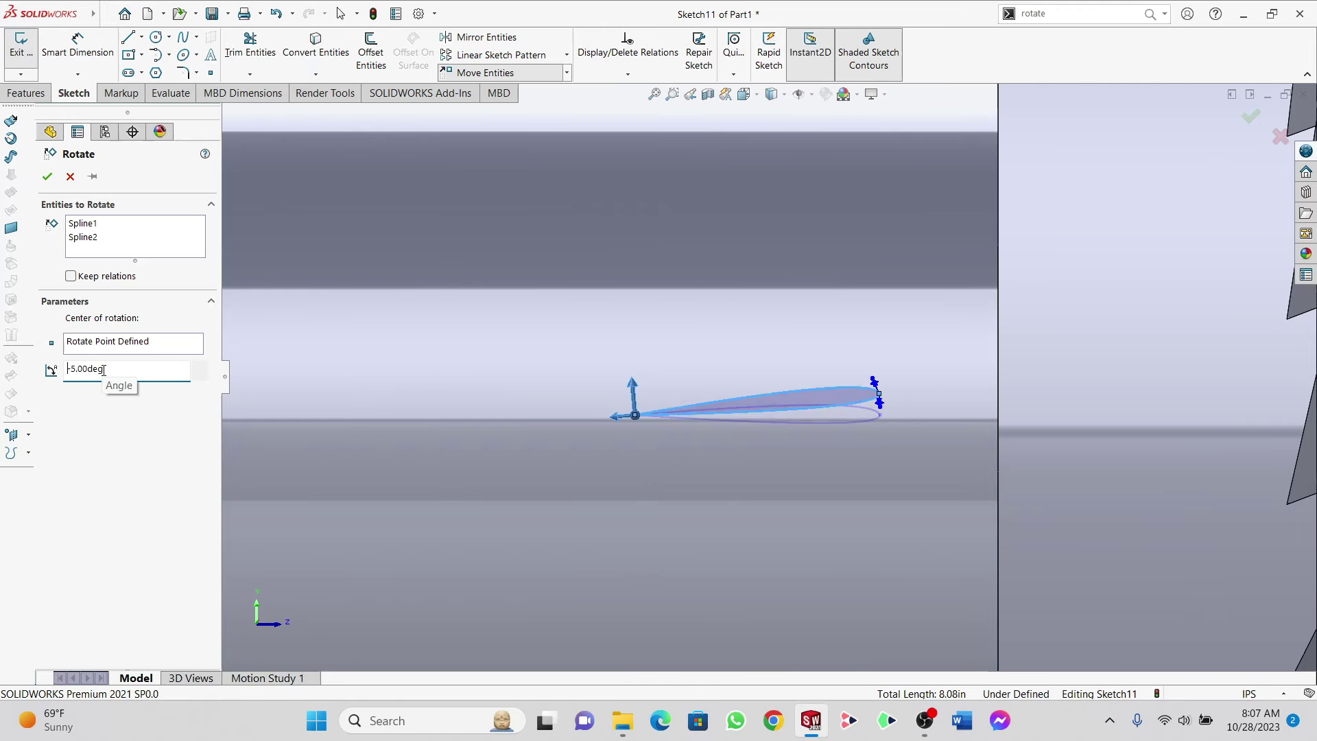
click(47, 176)
Step: Start a boss extrusion of the airfoil profile that begins at a 55 in offset from its sketch plane
scroll(755, 379, up, 3)
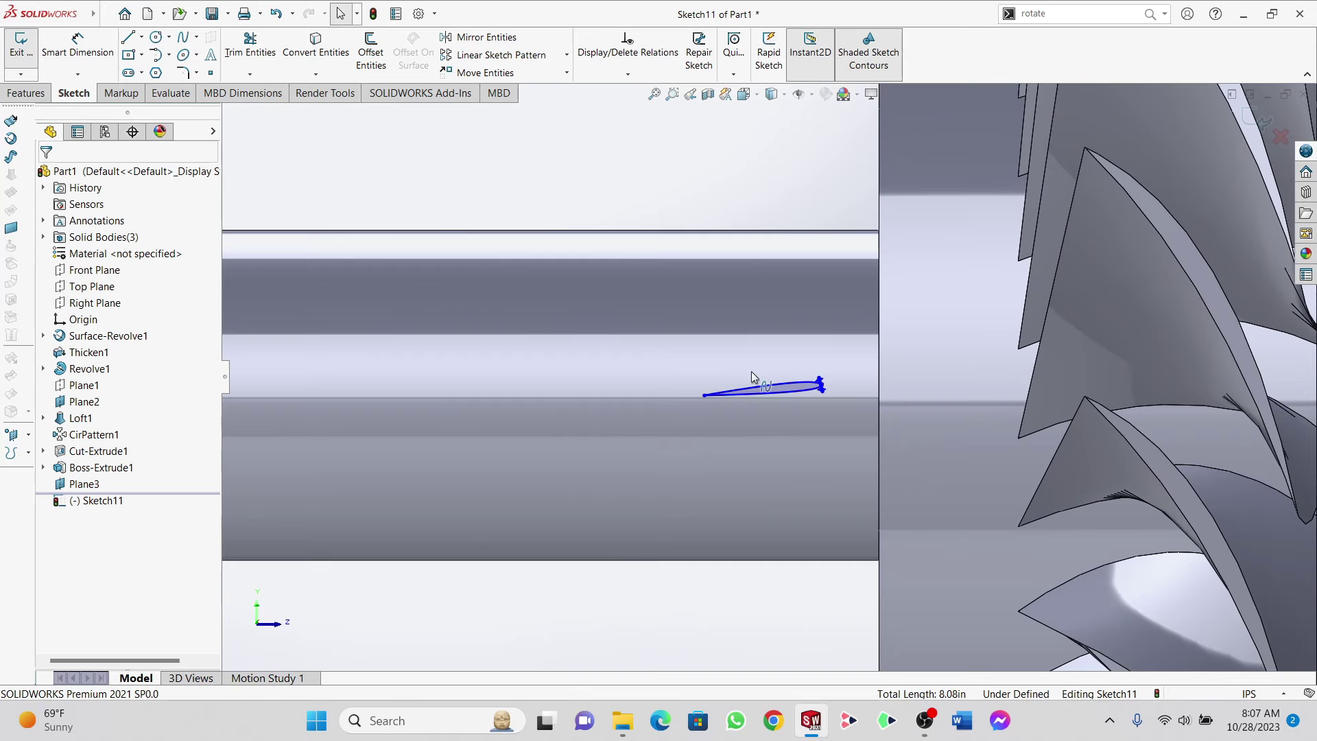
middle_drag(752, 372, 777, 372)
scroll(776, 372, up, 5)
scroll(1172, 336, down, 4)
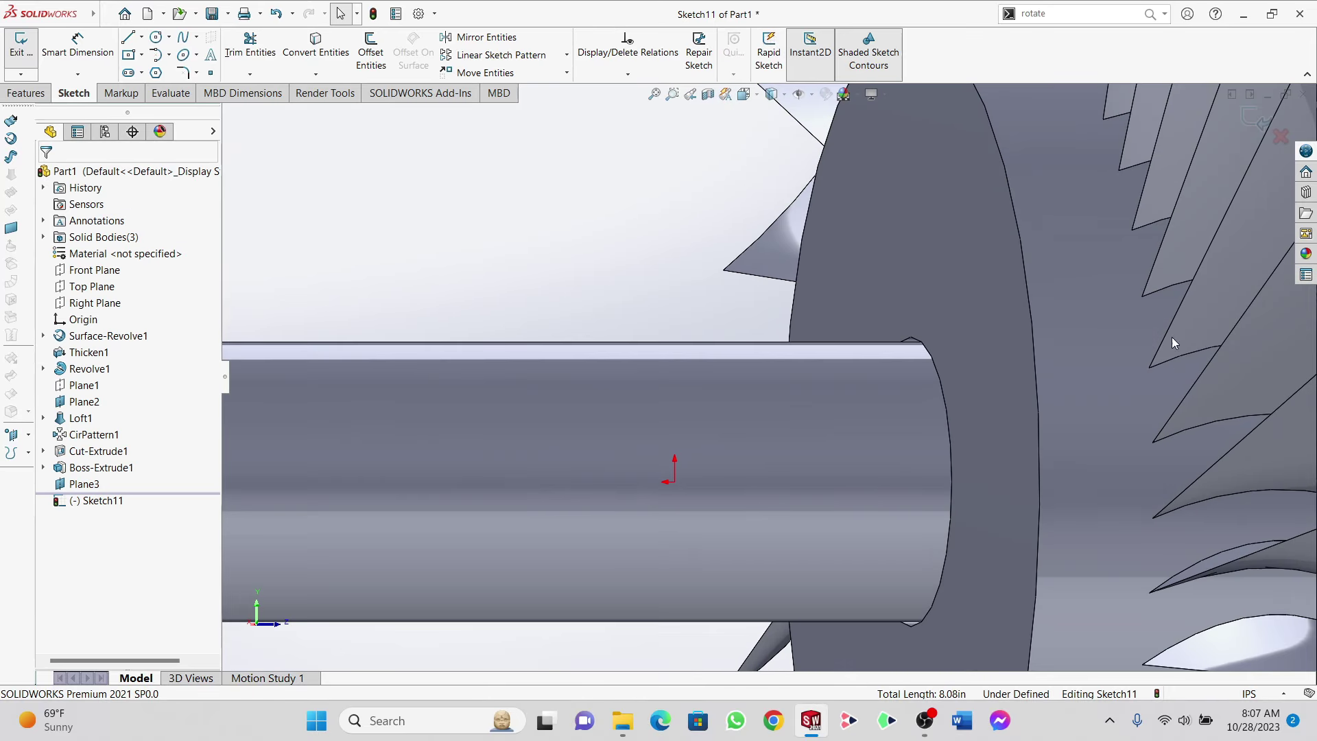
scroll(1172, 337, up, 4)
scroll(1038, 376, down, 2)
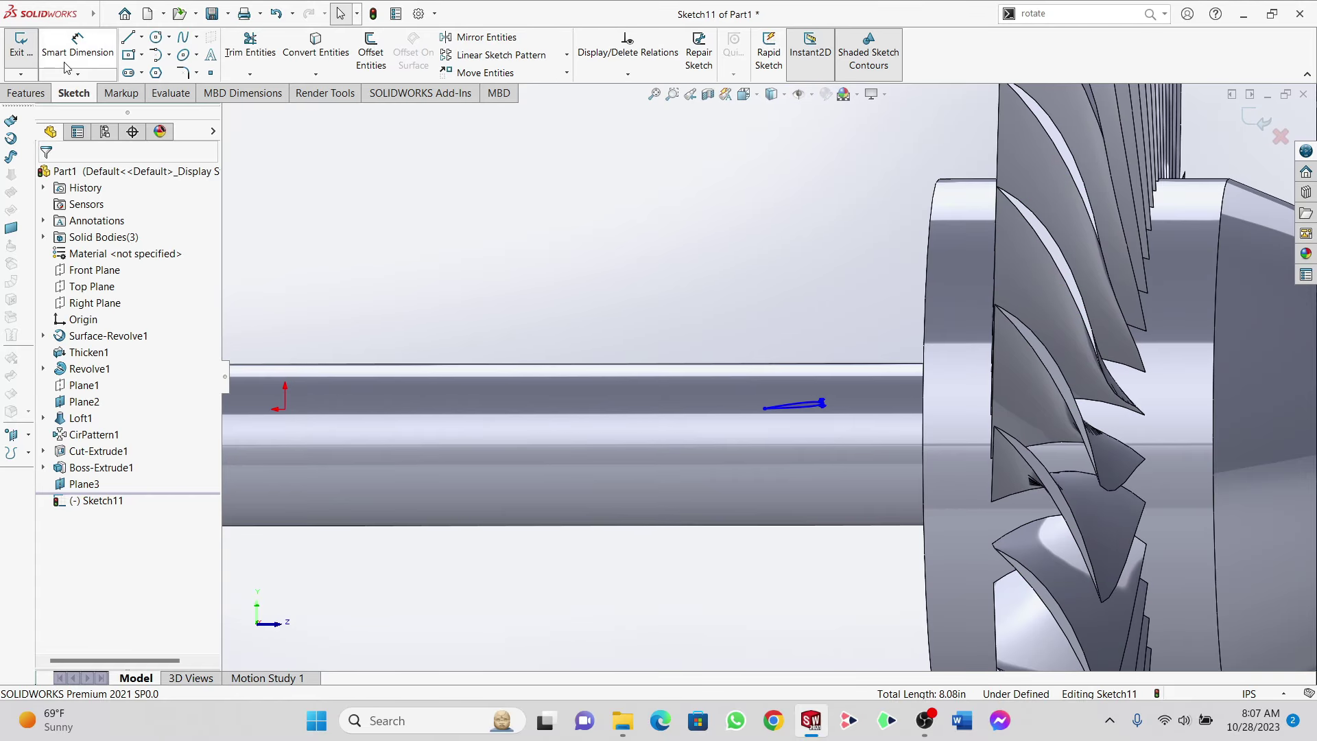
click(43, 94)
click(27, 51)
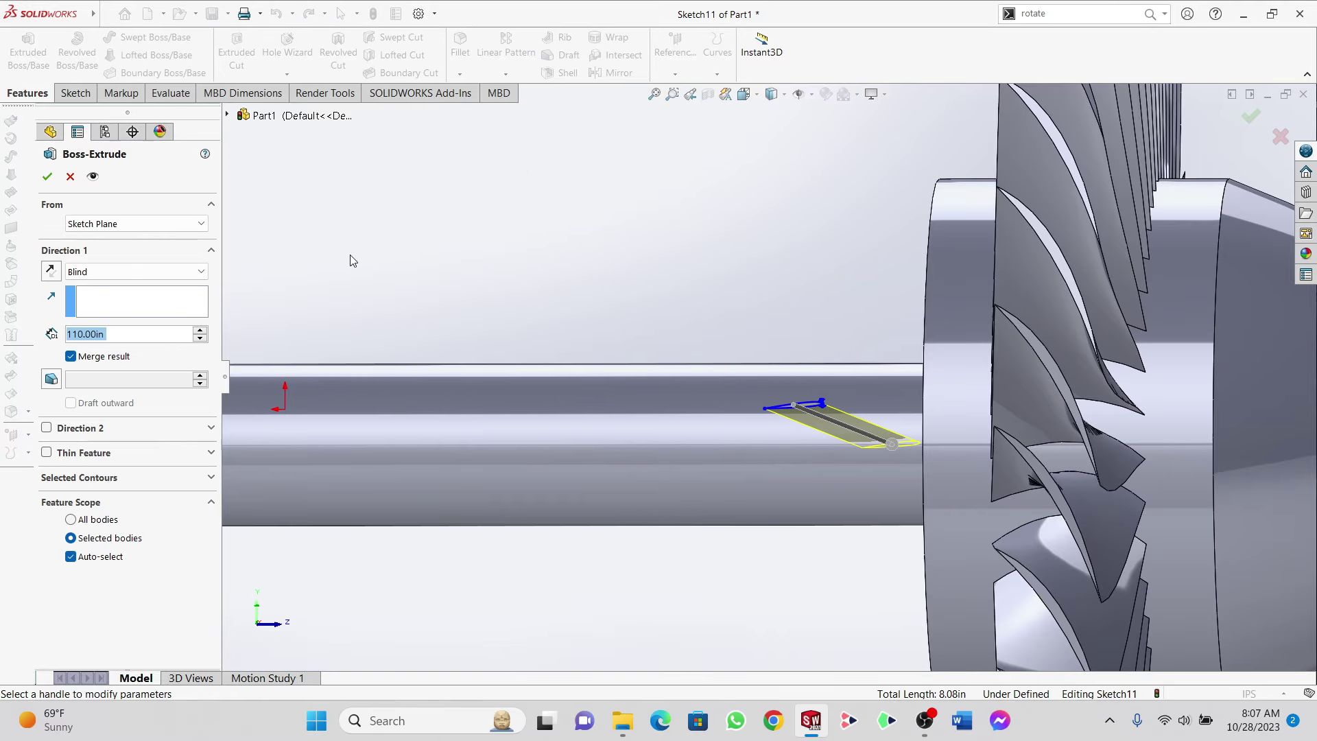
scroll(765, 378, up, 3)
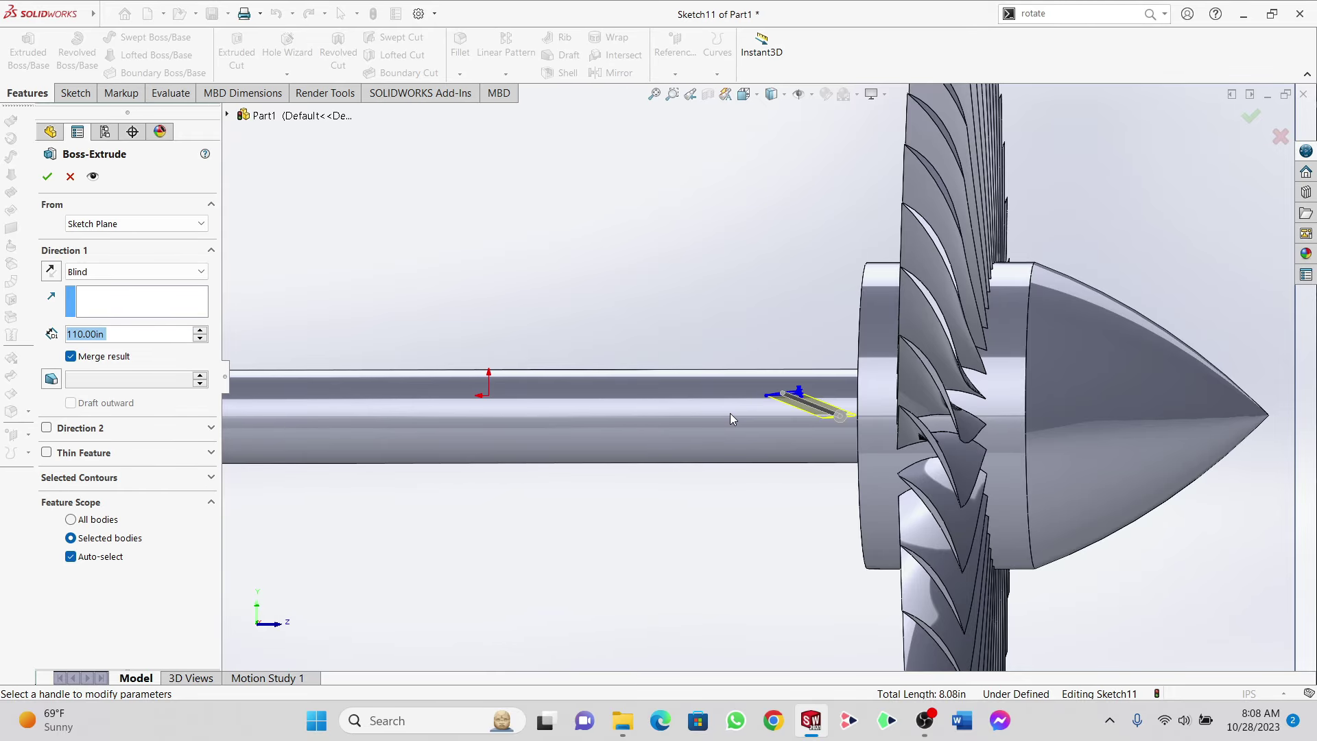
scroll(730, 413, up, 1)
mouse_move(712, 418)
middle_down()
mouse_move(746, 424)
mouse_move(772, 450)
mouse_move(836, 543)
mouse_move(824, 553)
middle_up()
scroll(755, 430, up, 3)
scroll(830, 418, down, 3)
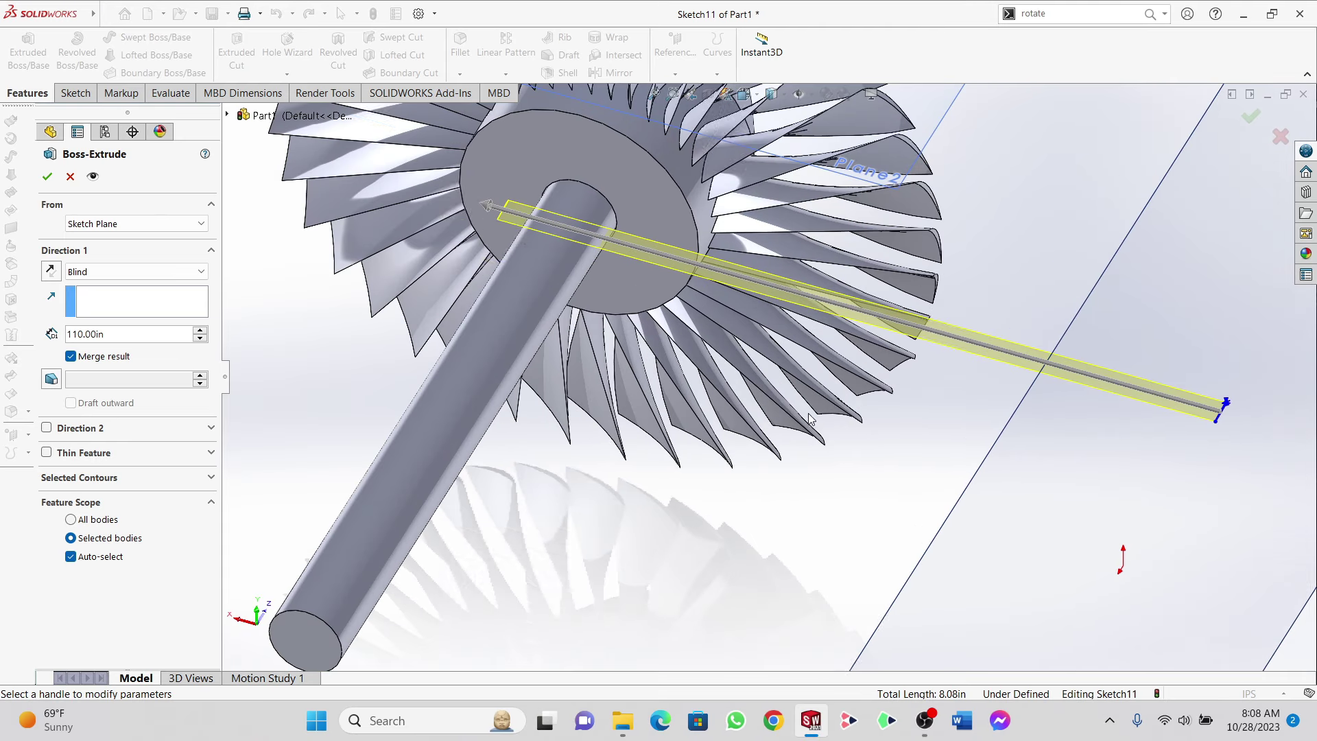
click(104, 224)
click(101, 274)
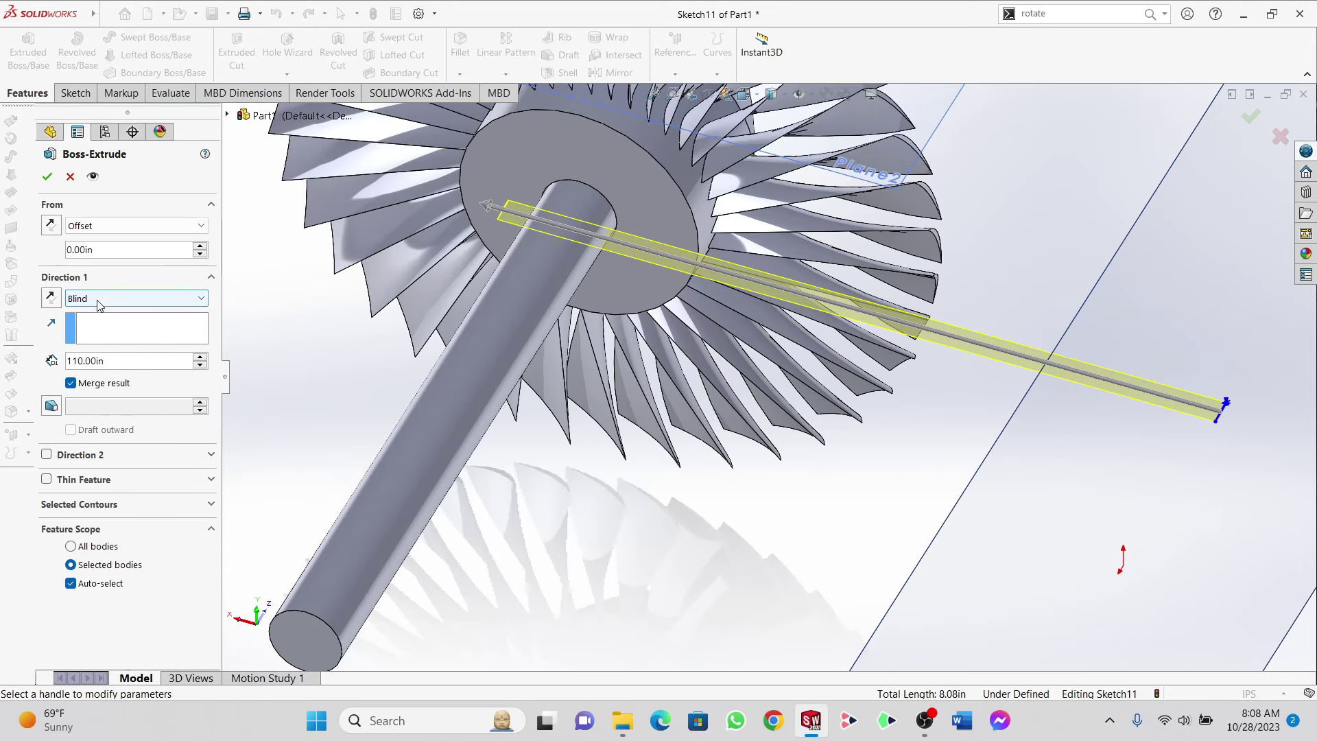
click(103, 251)
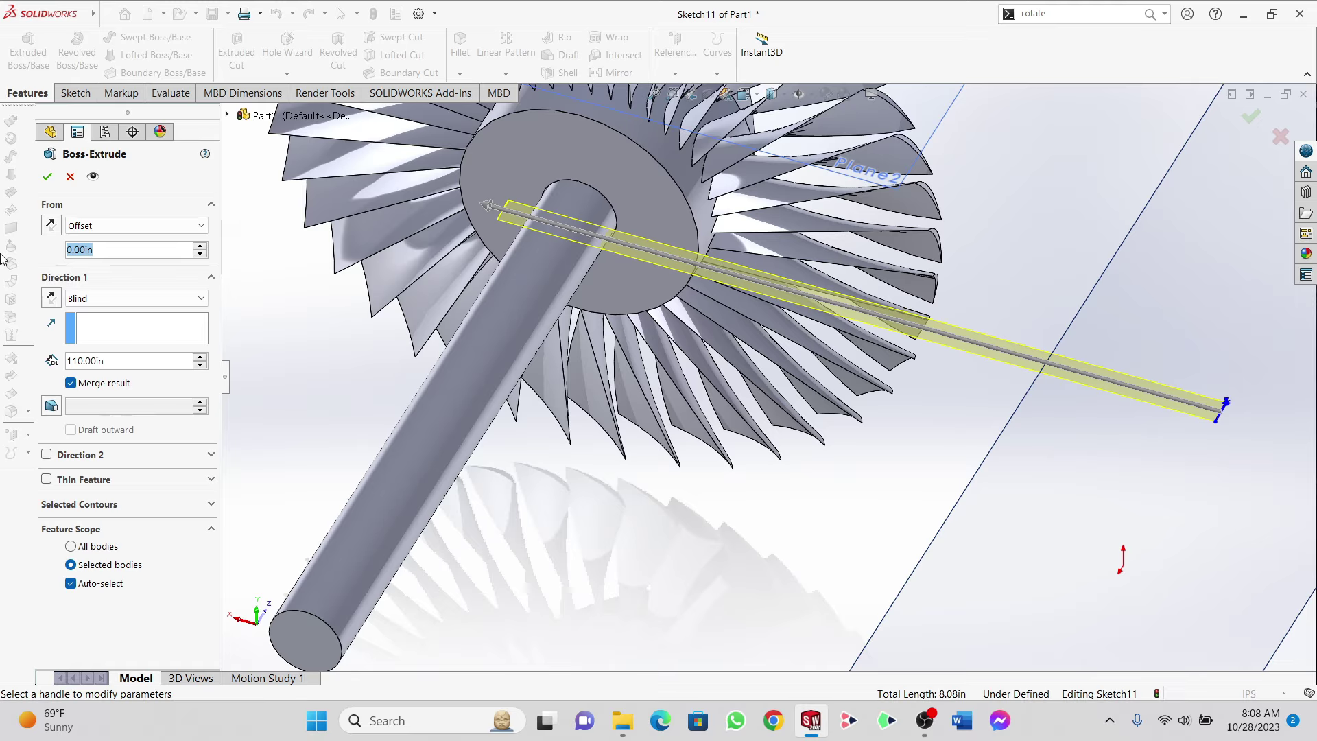
text(55)
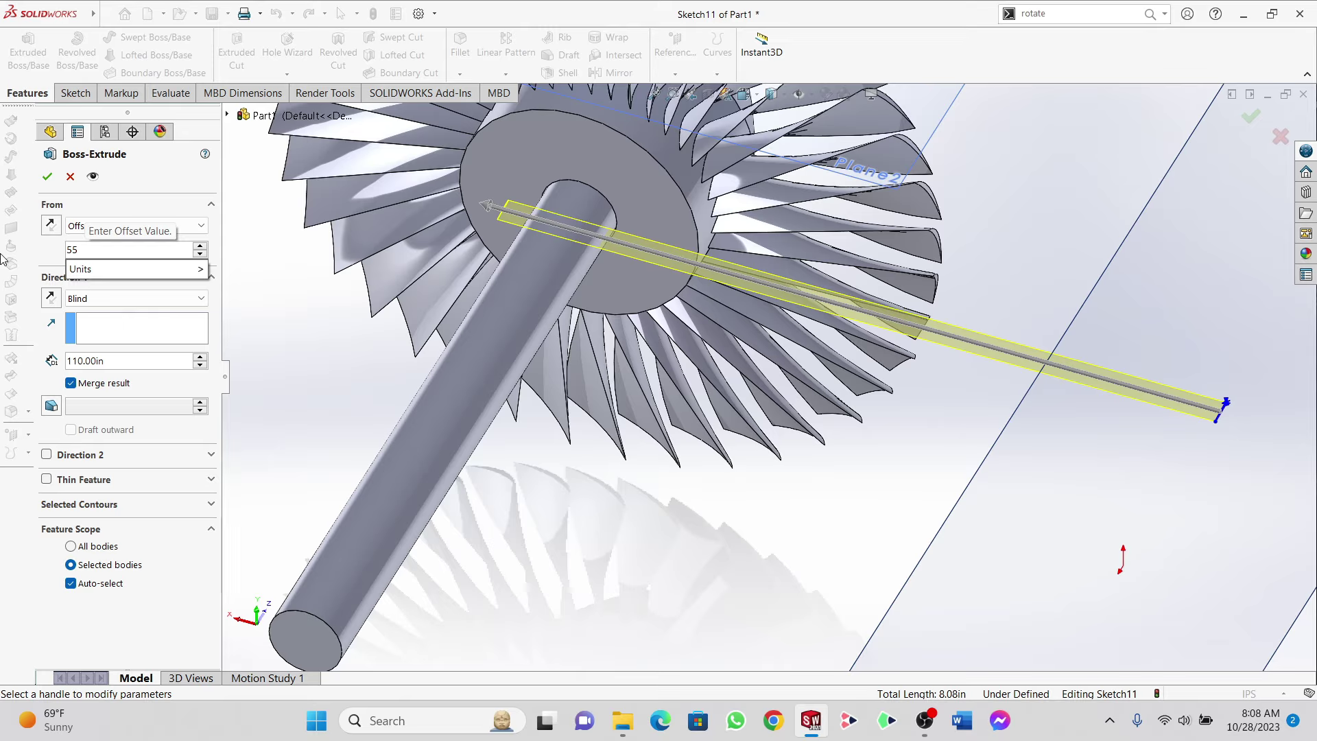
key(Return)
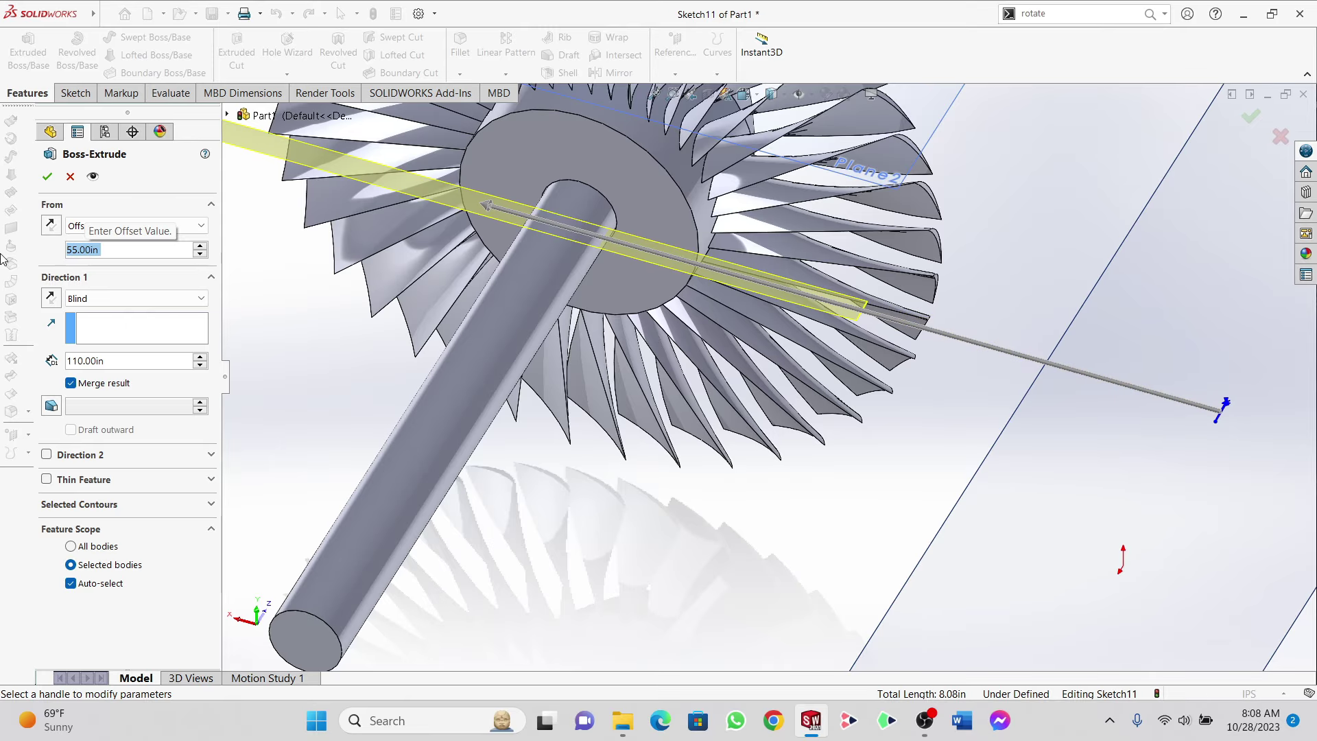
Step: End the airfoil extrusion with Up To Surface at the shaft's cylindrical face and create the blade
click(125, 297)
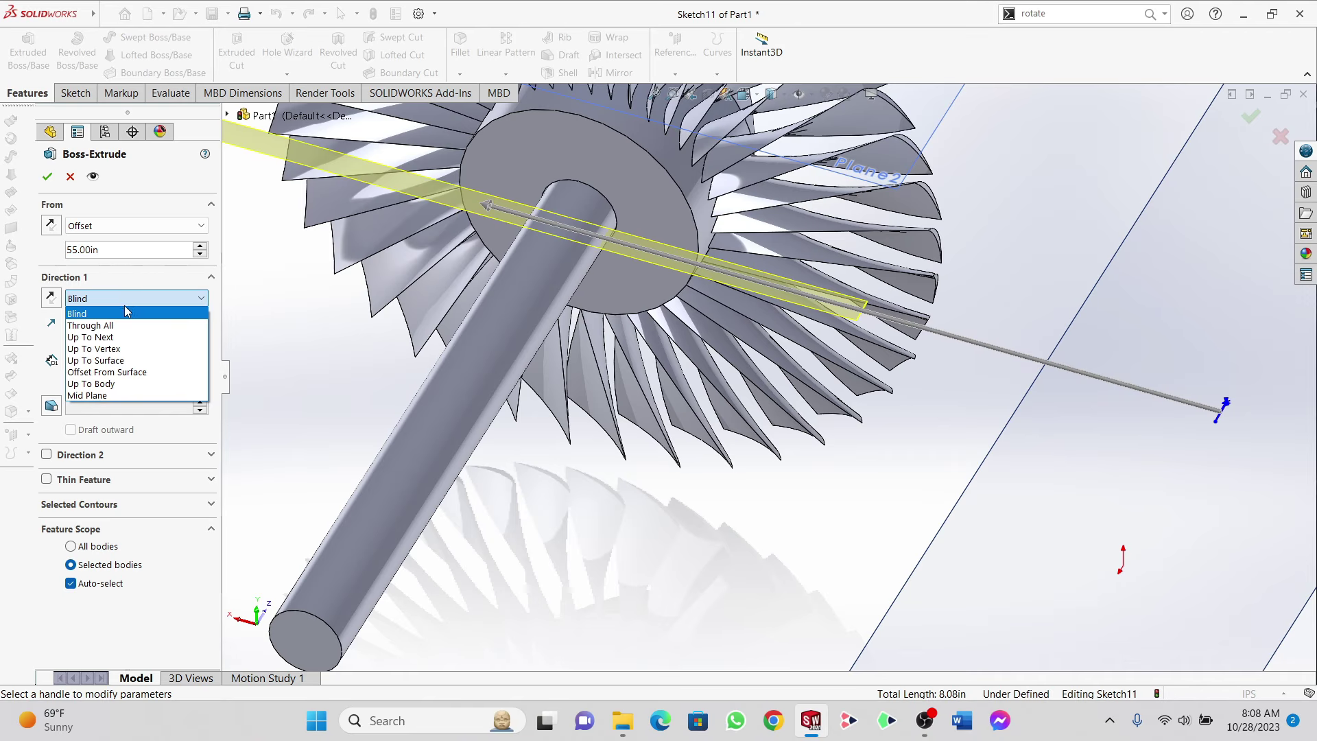
click(125, 360)
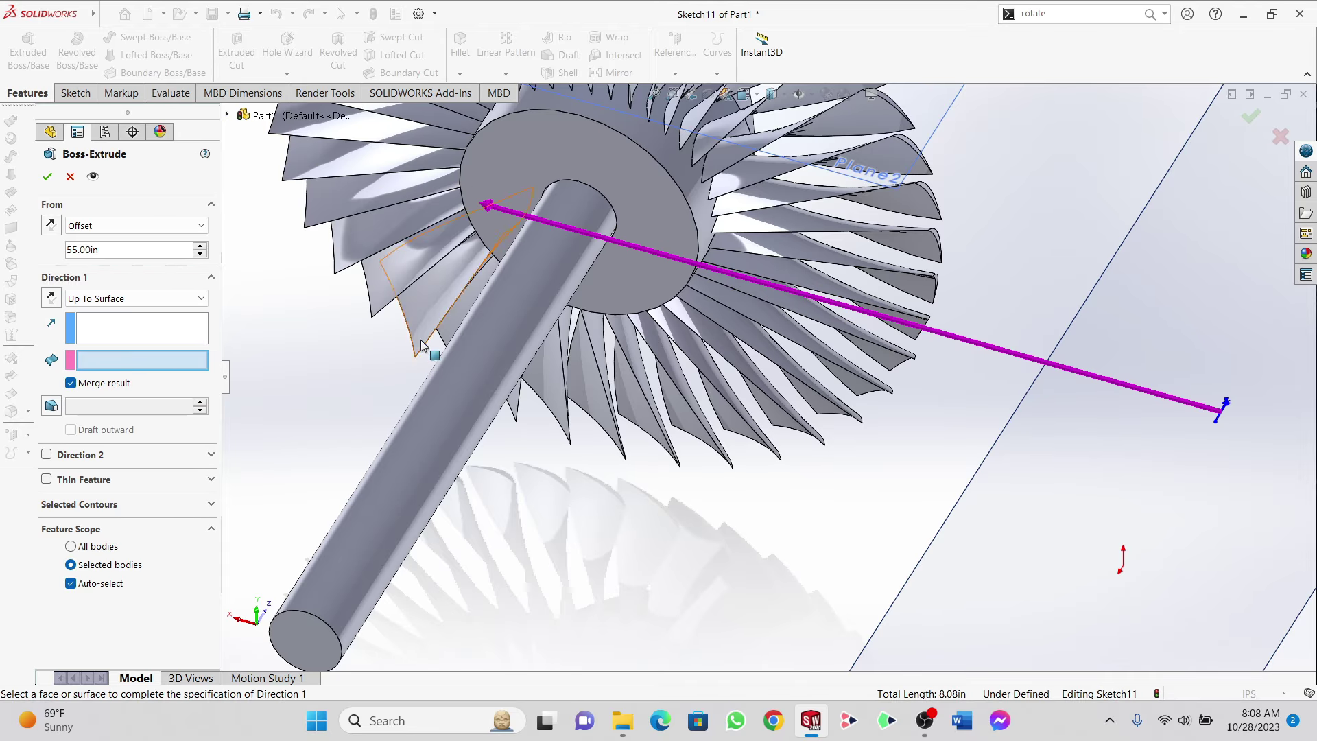
click(494, 334)
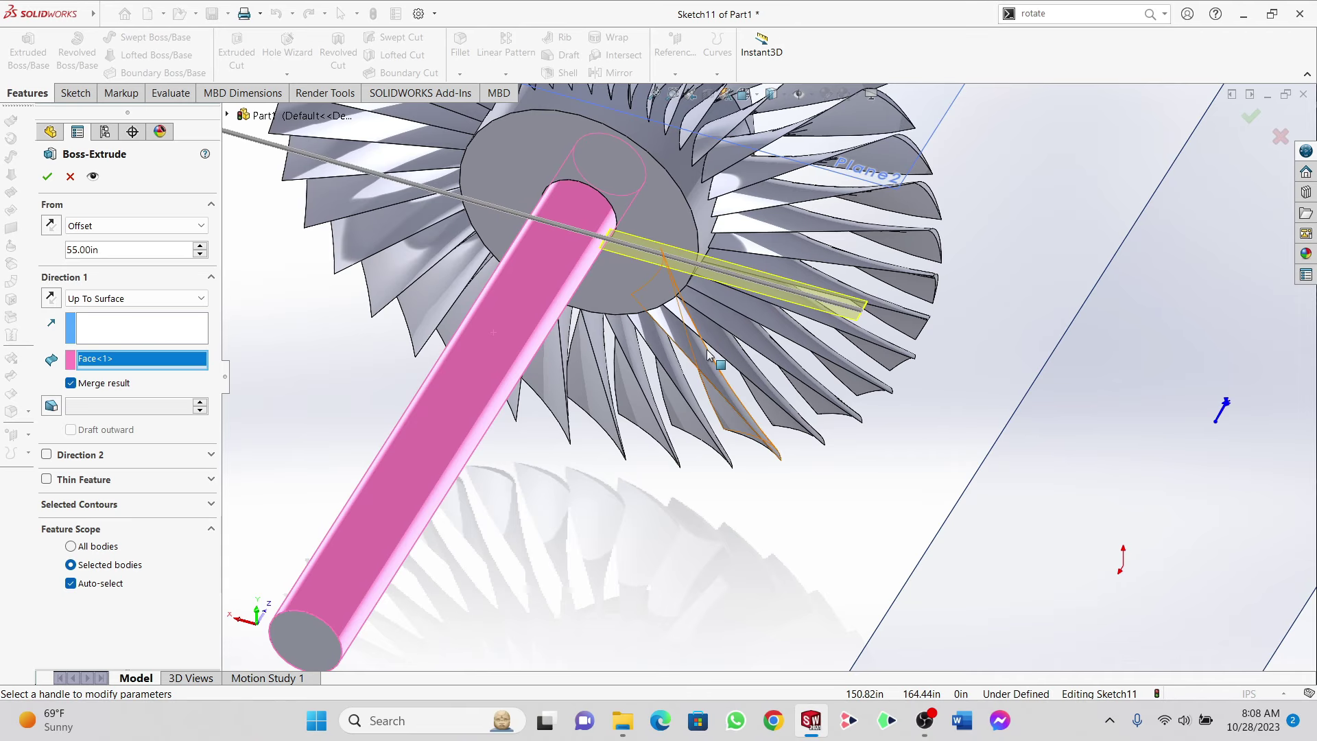
middle_drag(709, 354, 618, 213)
click(46, 176)
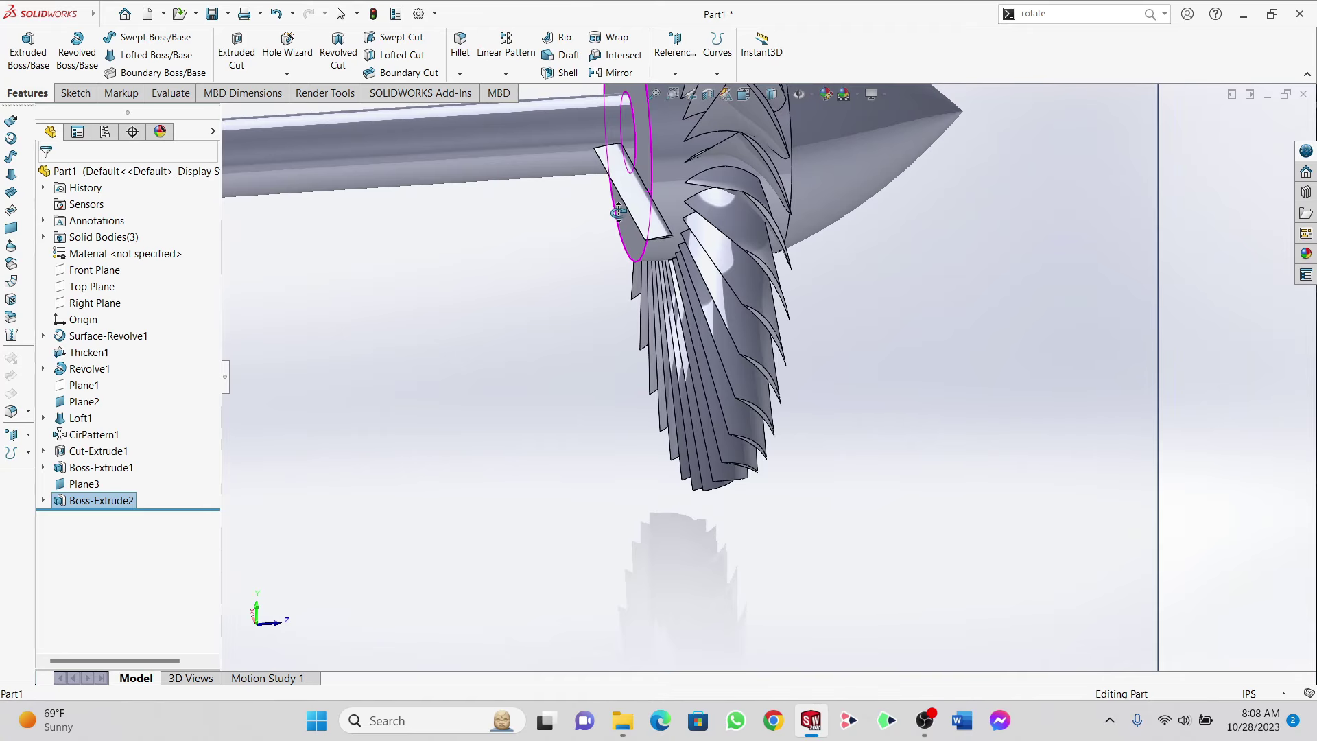
Step: Reopen the airfoil sketch of the new blade extrusion for editing, oriented normal to its plane
middle_drag(618, 213, 412, 185)
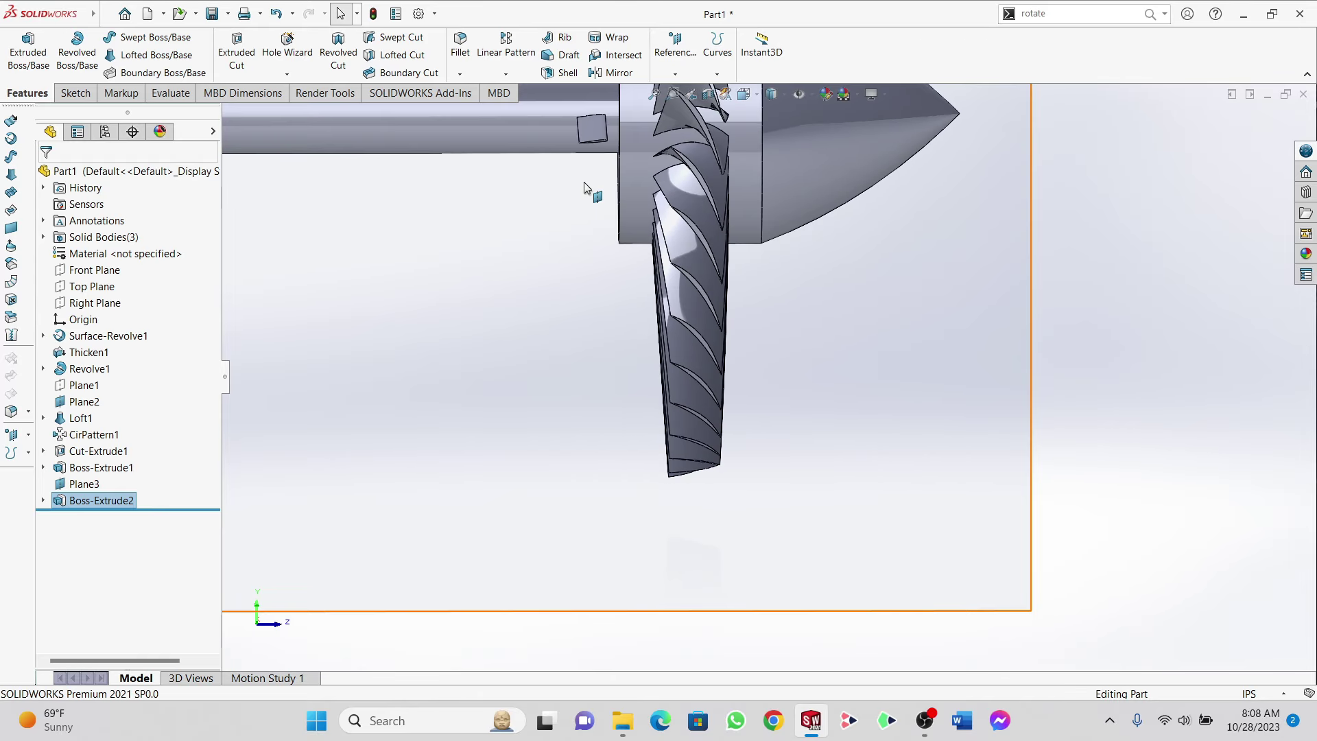
scroll(657, 185, down, 8)
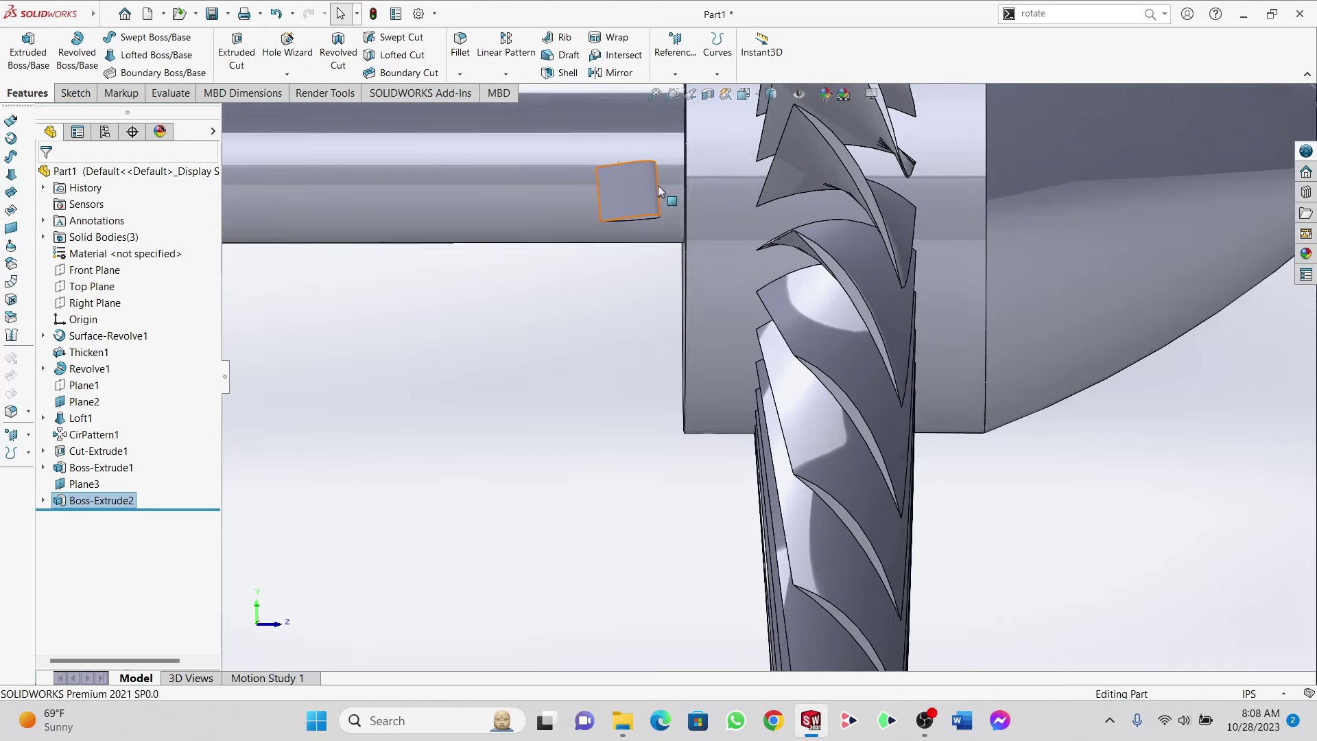
middle_drag(615, 278, 651, 319)
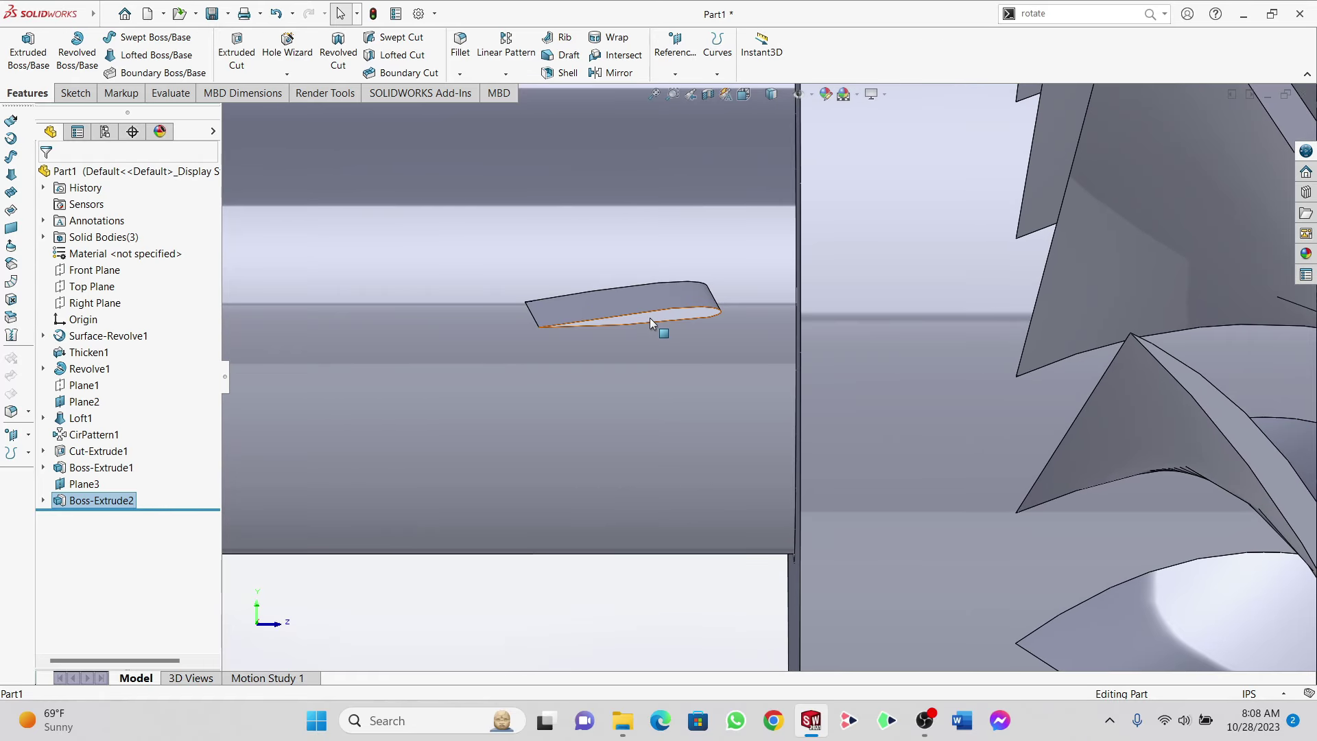
click(650, 318)
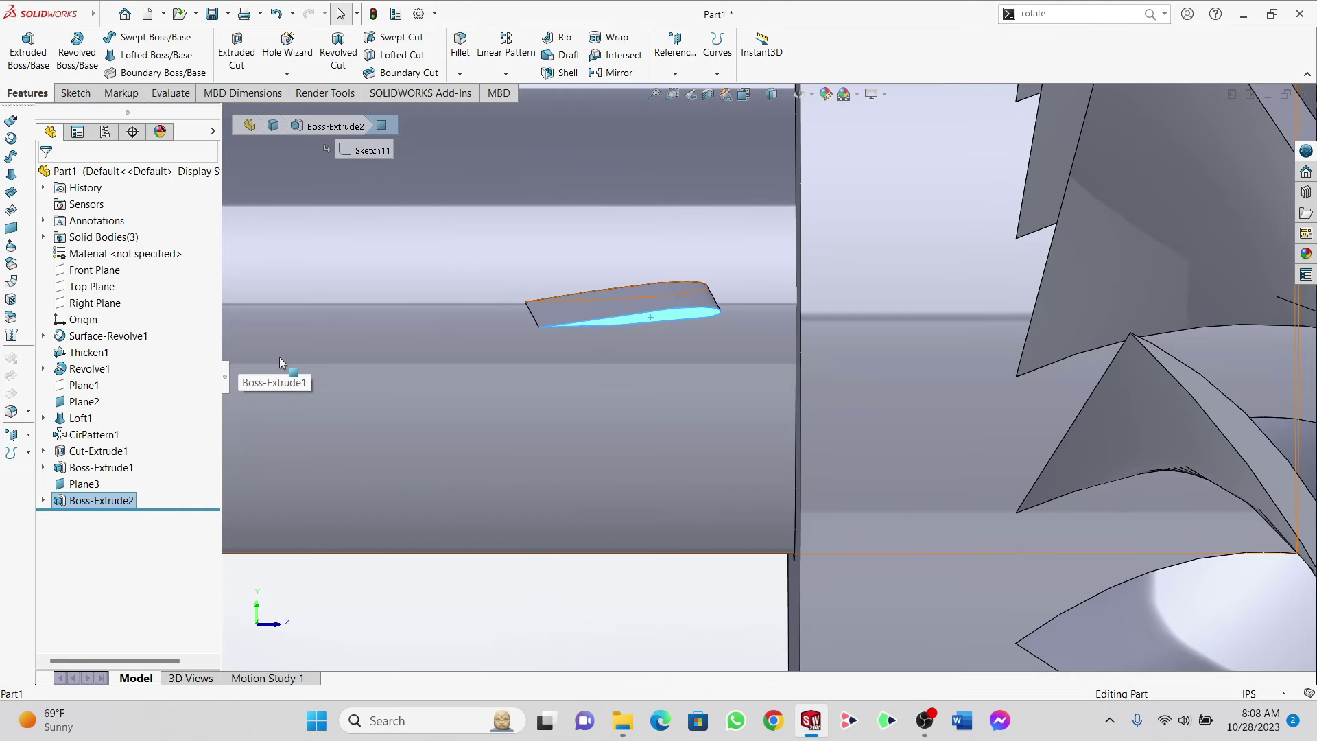
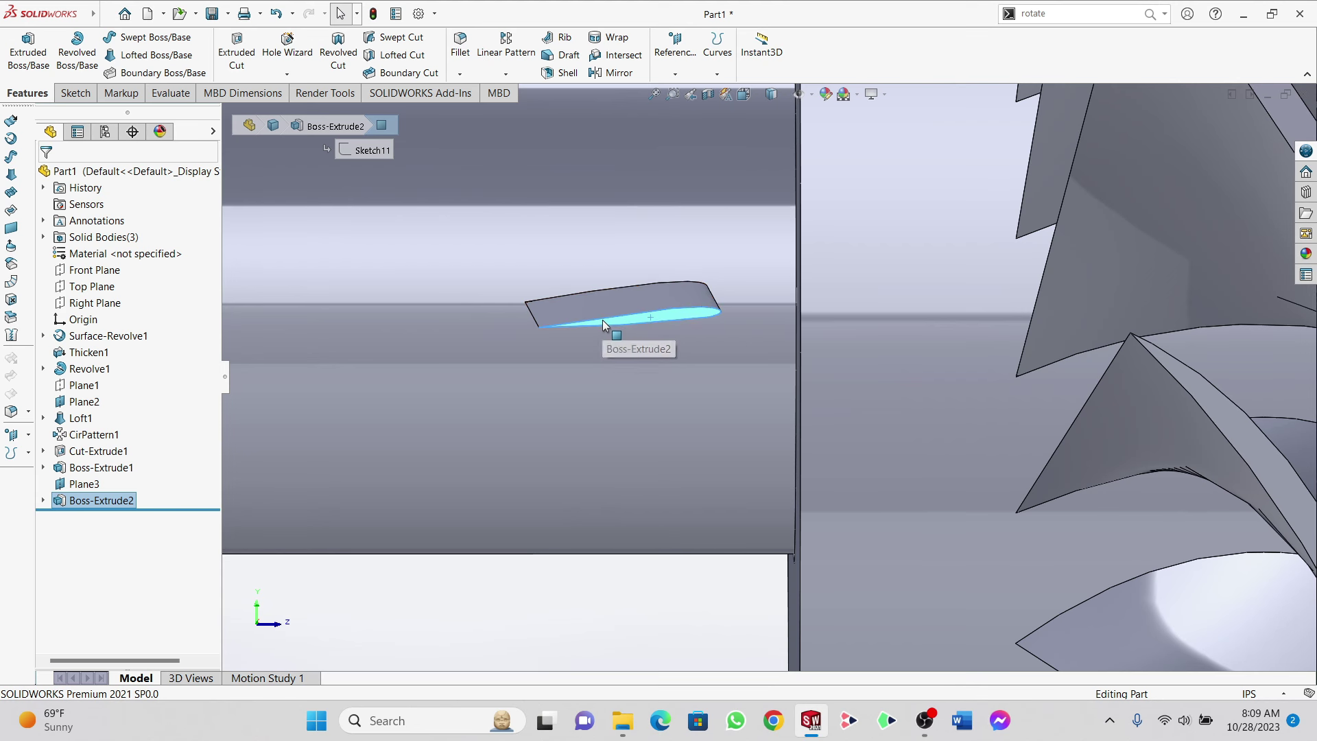
click(44, 501)
click(93, 517)
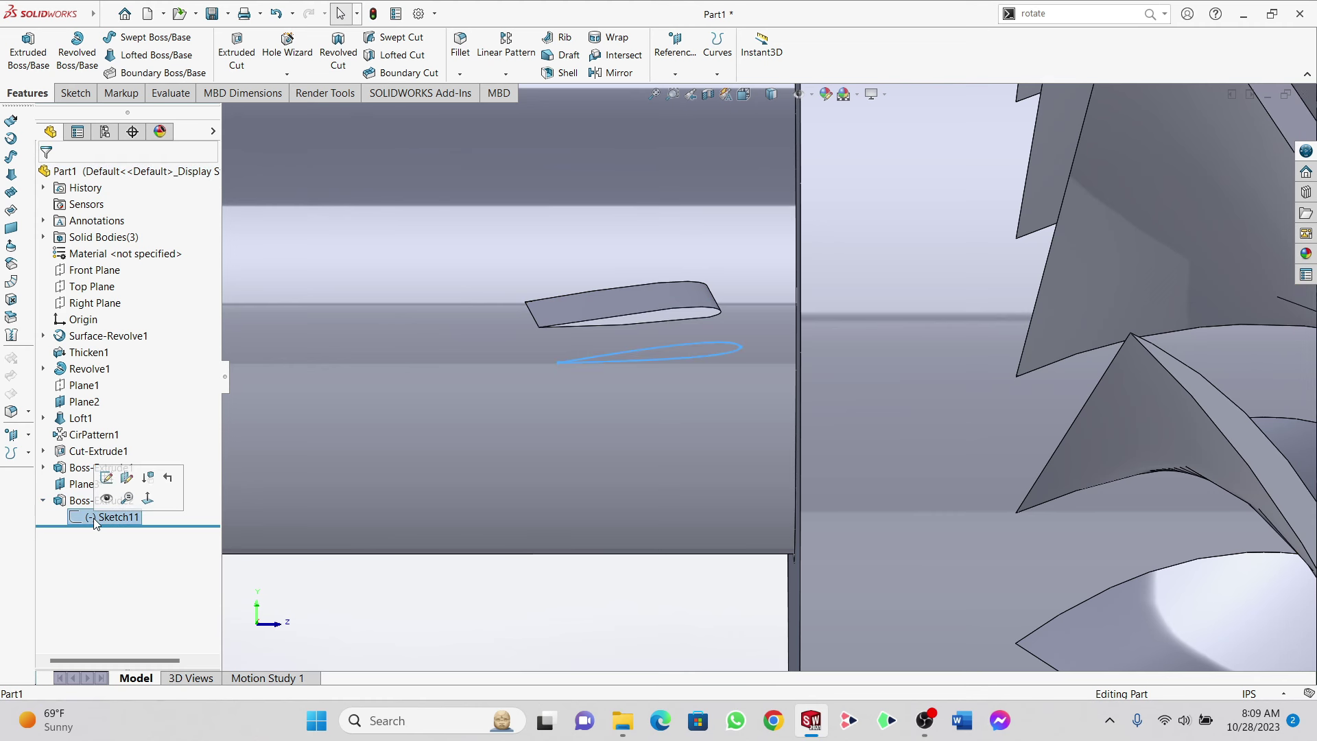
right_click(101, 517)
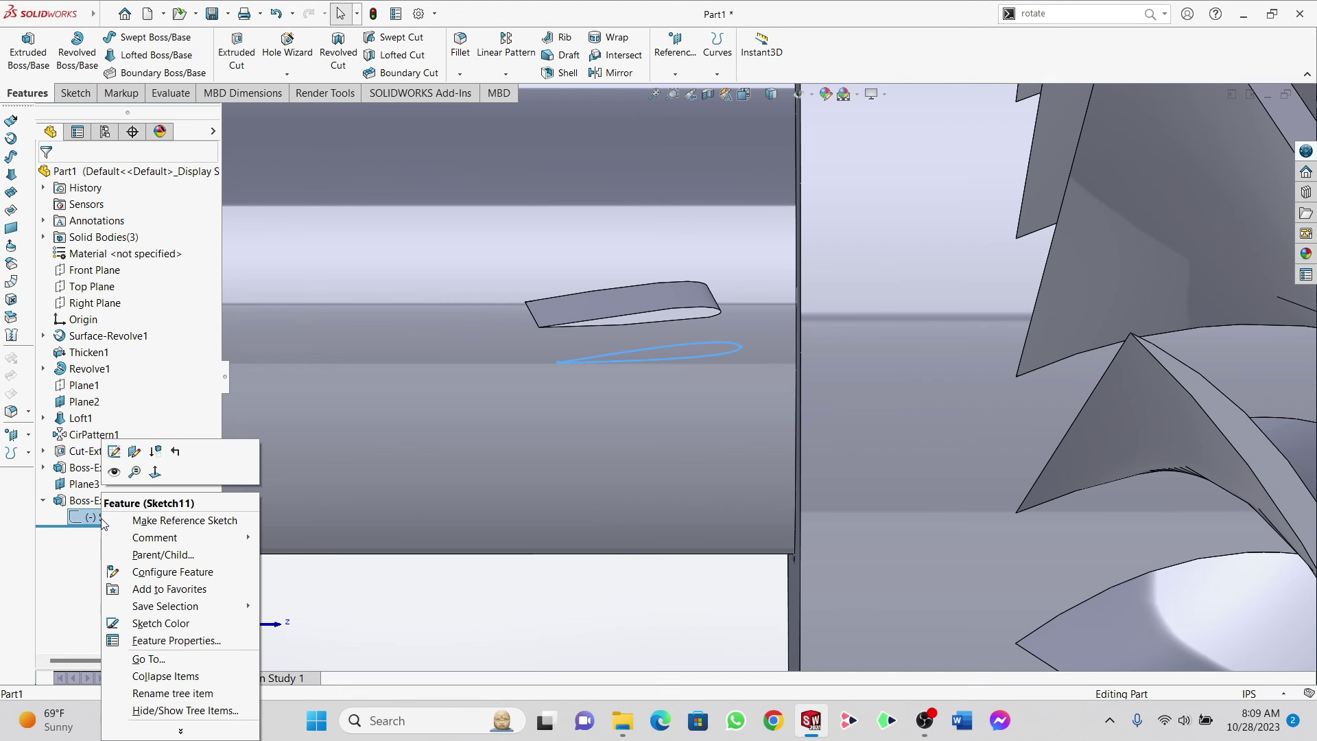
click(117, 458)
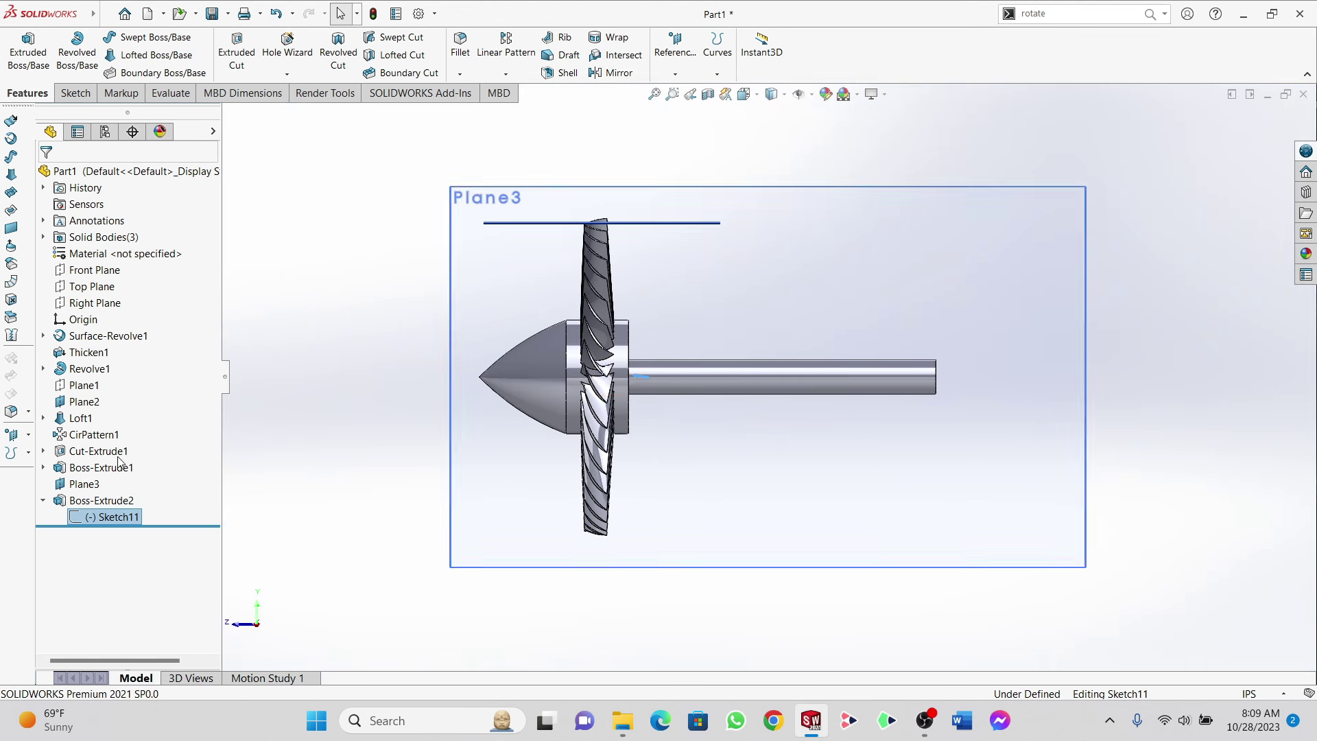
right_click(107, 516)
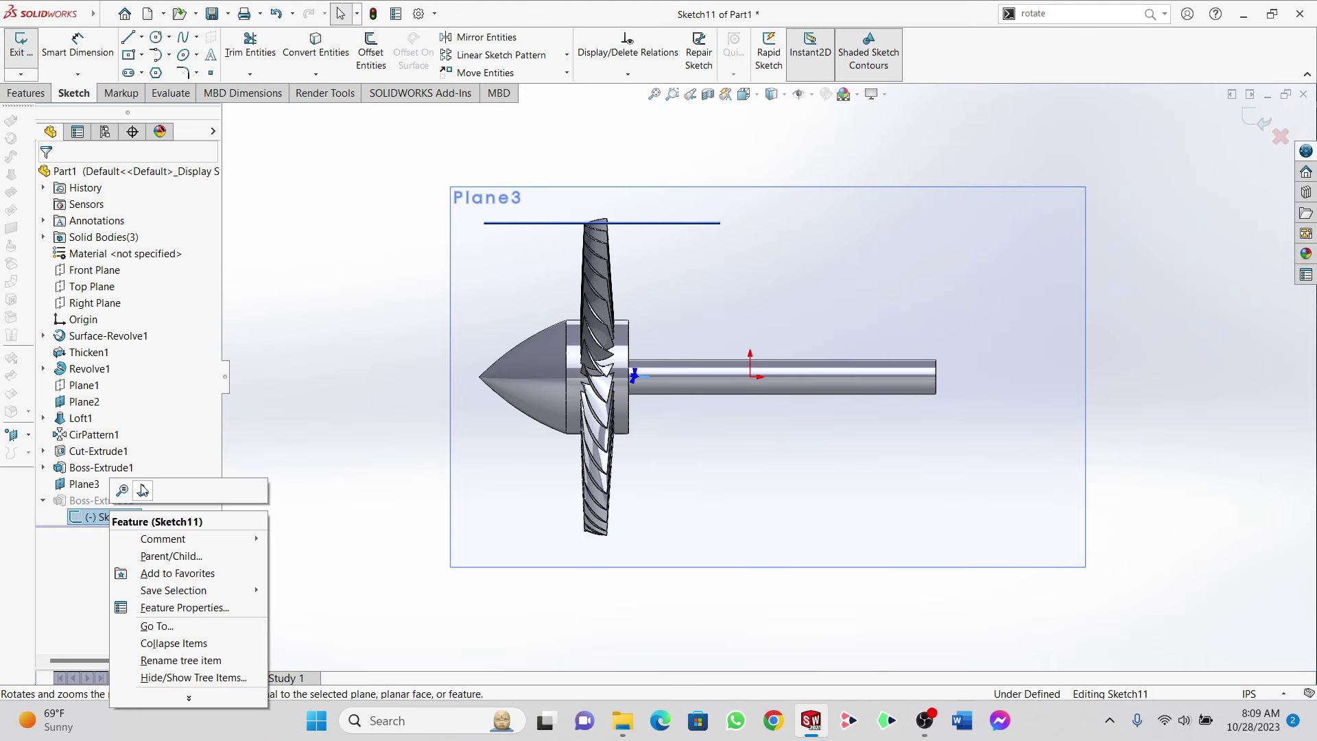
click(142, 490)
scroll(920, 356, down, 10)
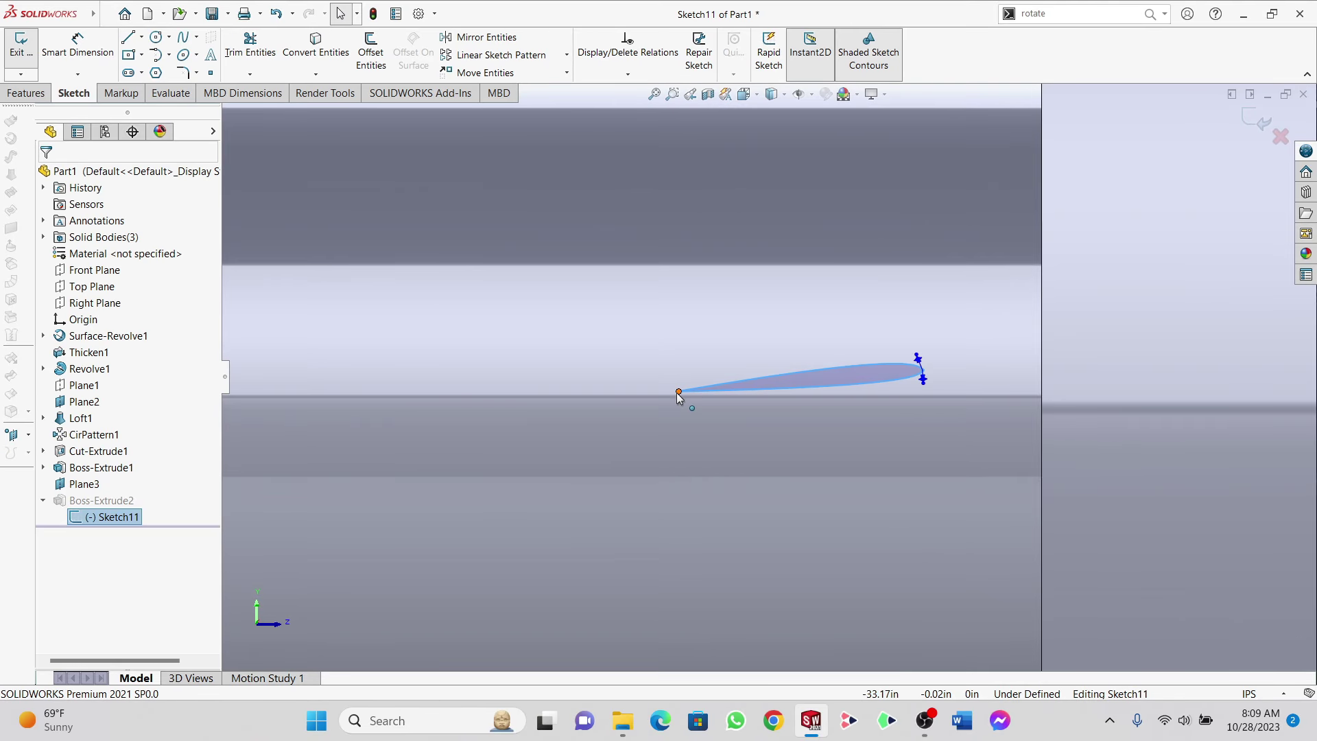
Step: Shorten the airfoil by moving its pointed end towards the hub, to about X -33.96 in at Y 0
drag(678, 392, 726, 391)
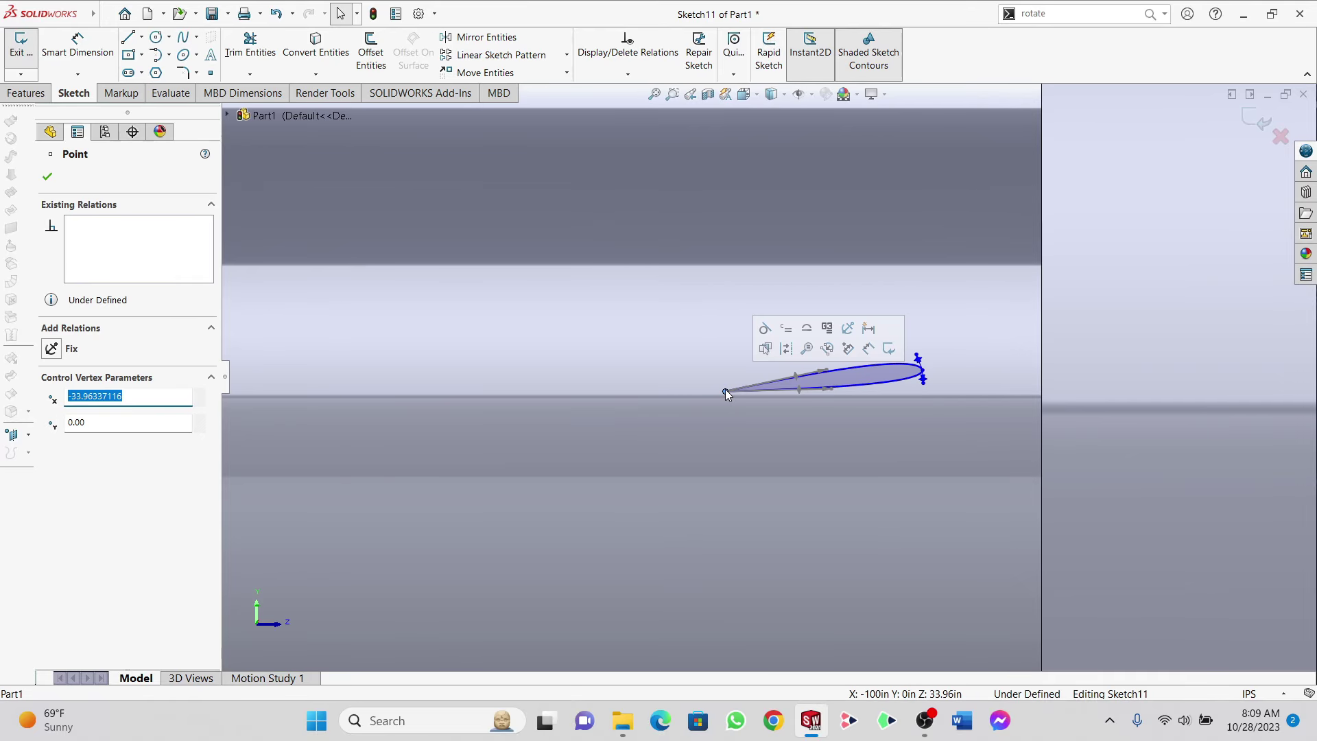
drag(730, 391, 726, 390)
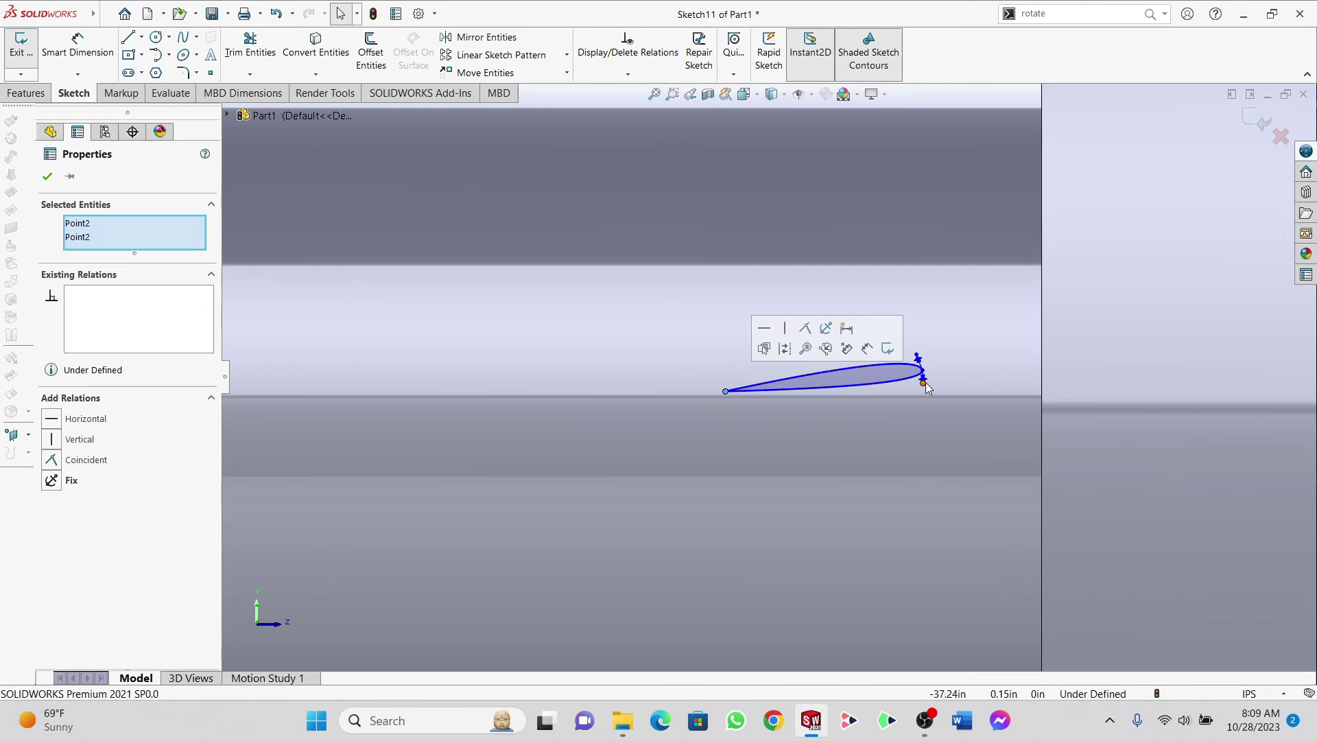
click(51, 180)
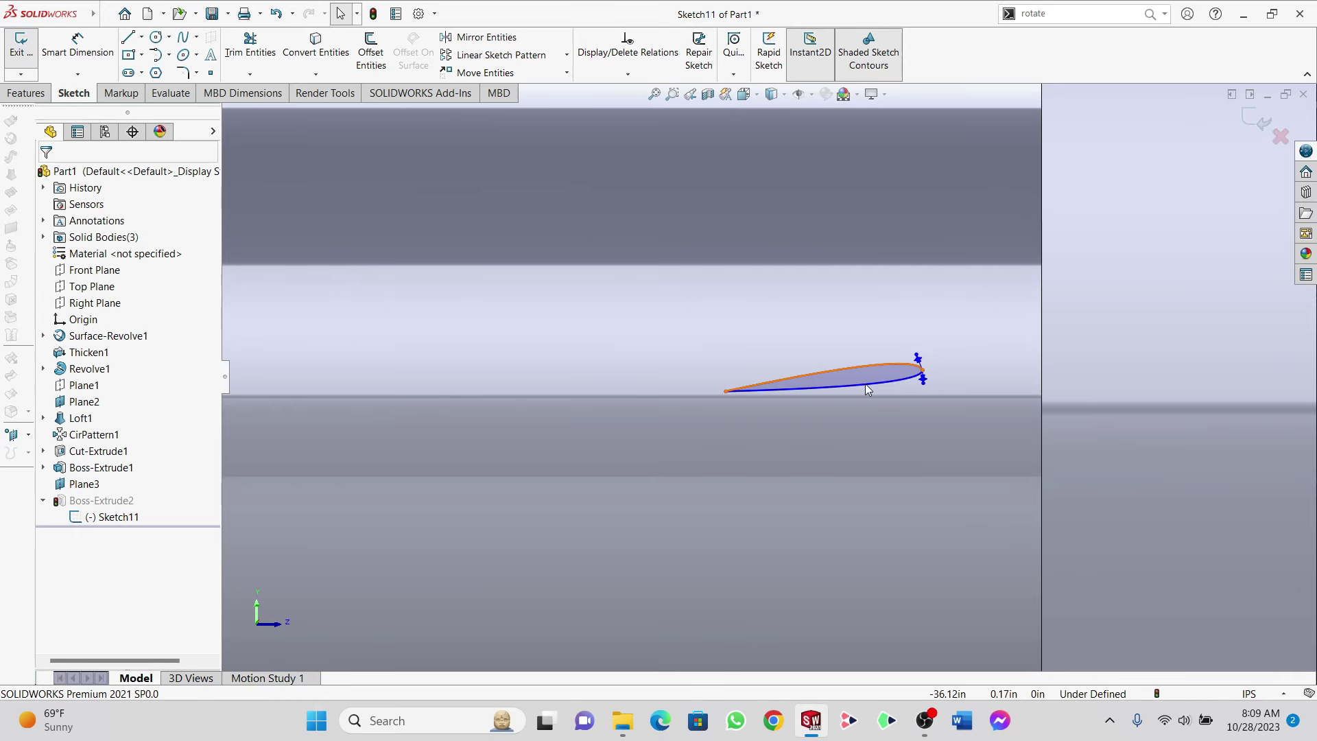
scroll(812, 400, up, 4)
scroll(807, 392, up, 4)
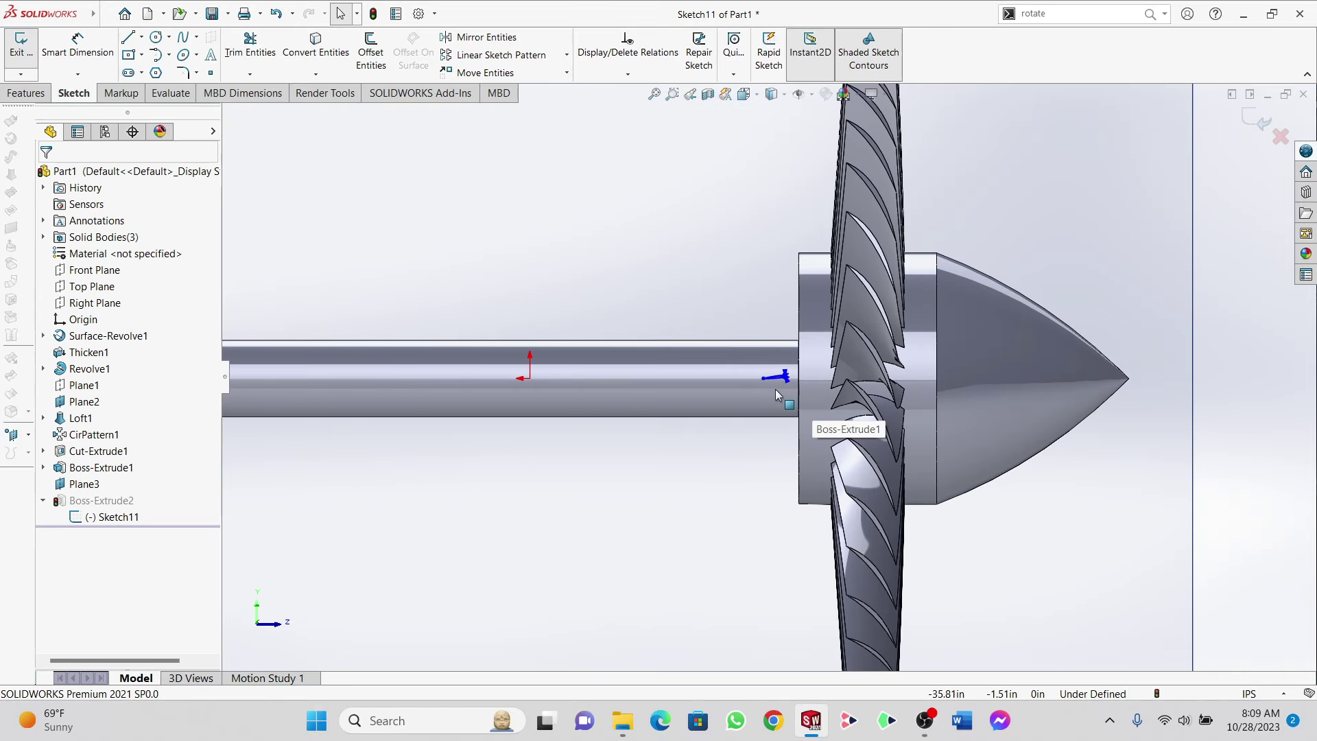
Step: Exit the airfoil sketch and circular-pattern the blade extrusion around the shaft's cylindrical face with 38 equally spaced instances over 360°
click(20, 45)
middle_drag(685, 366, 737, 305)
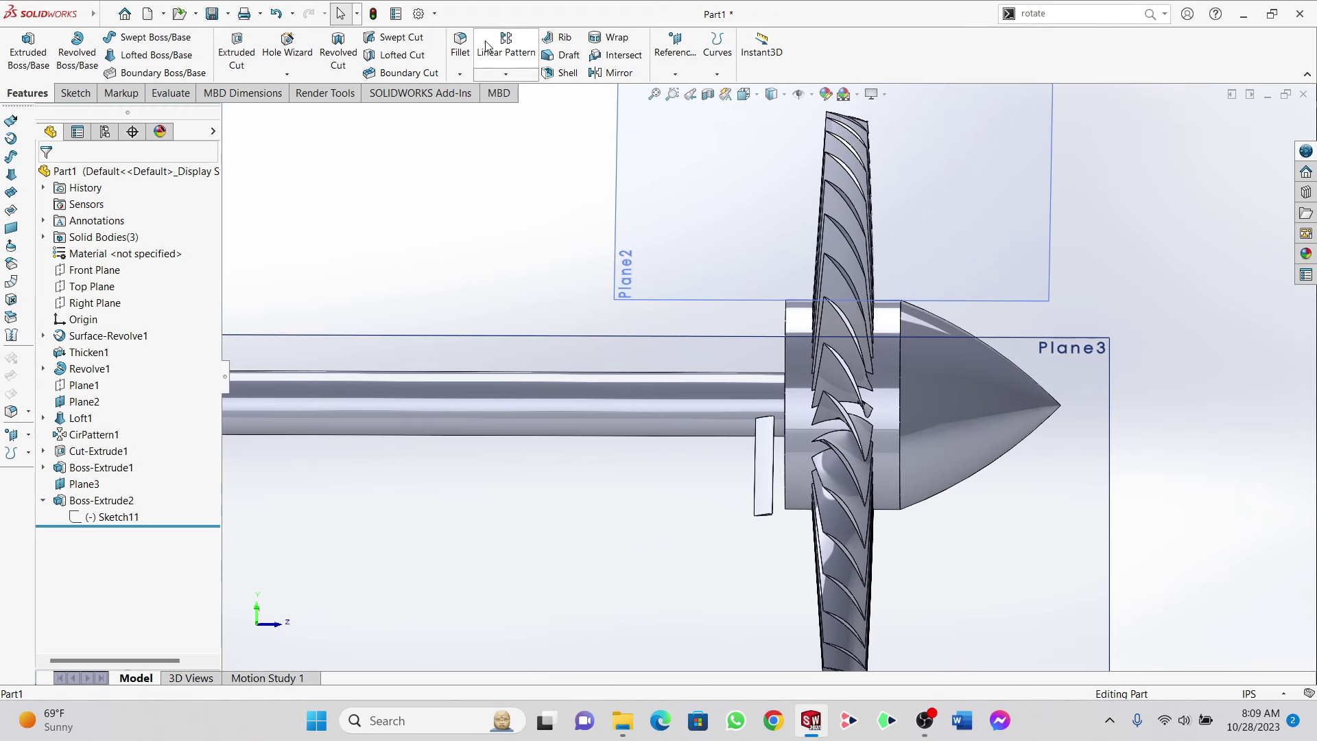
click(506, 73)
click(525, 106)
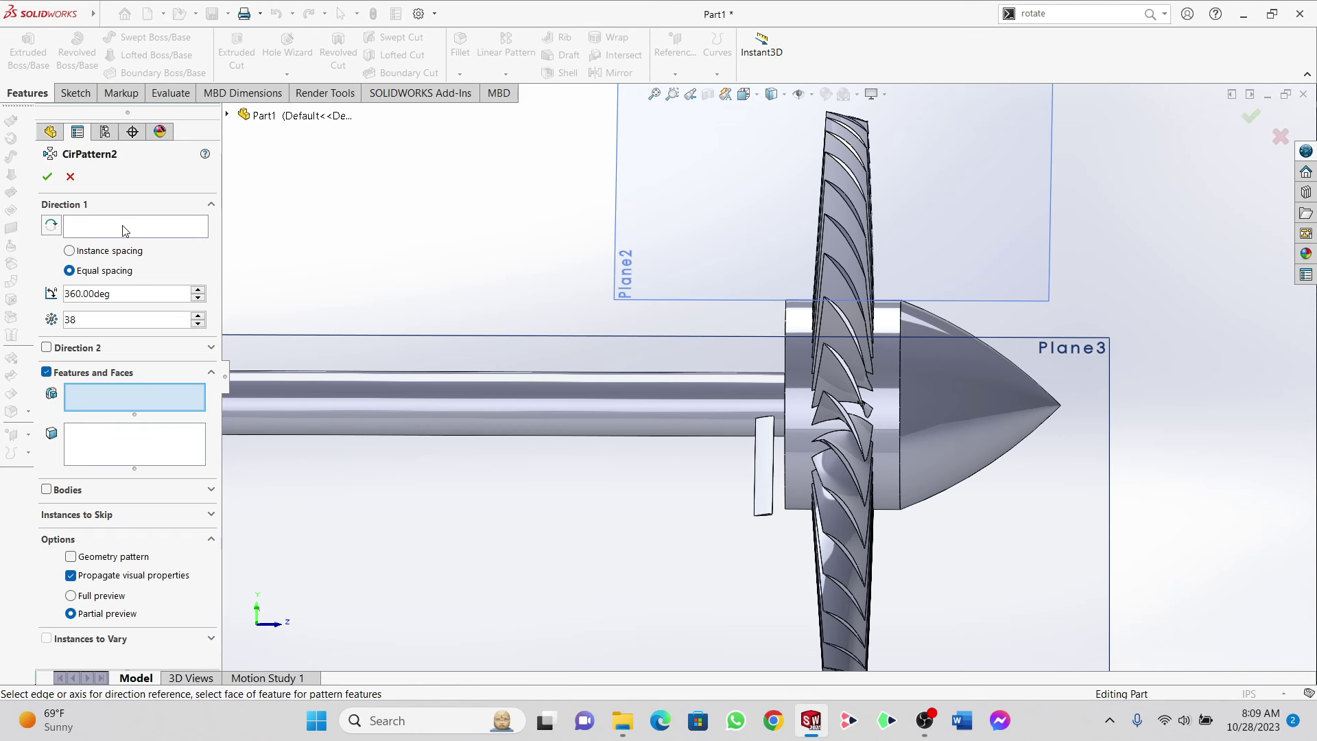
click(768, 454)
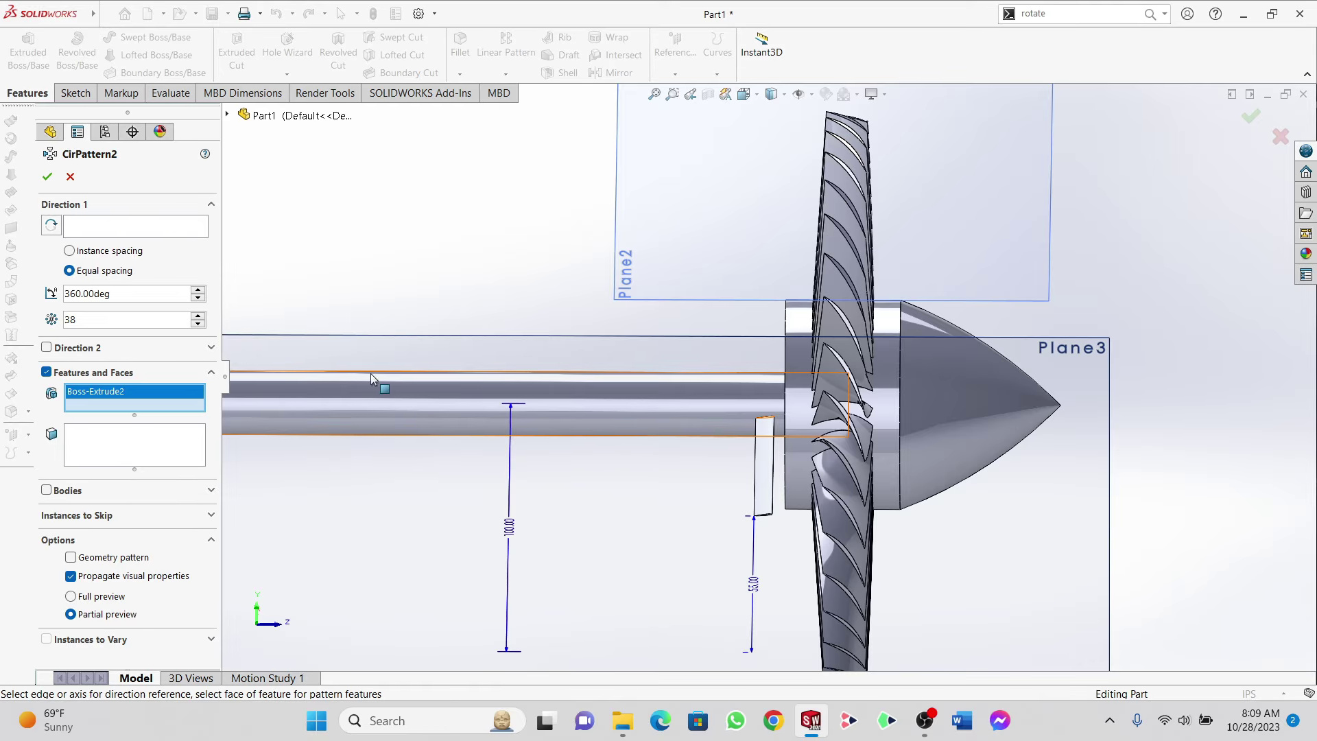
click(104, 227)
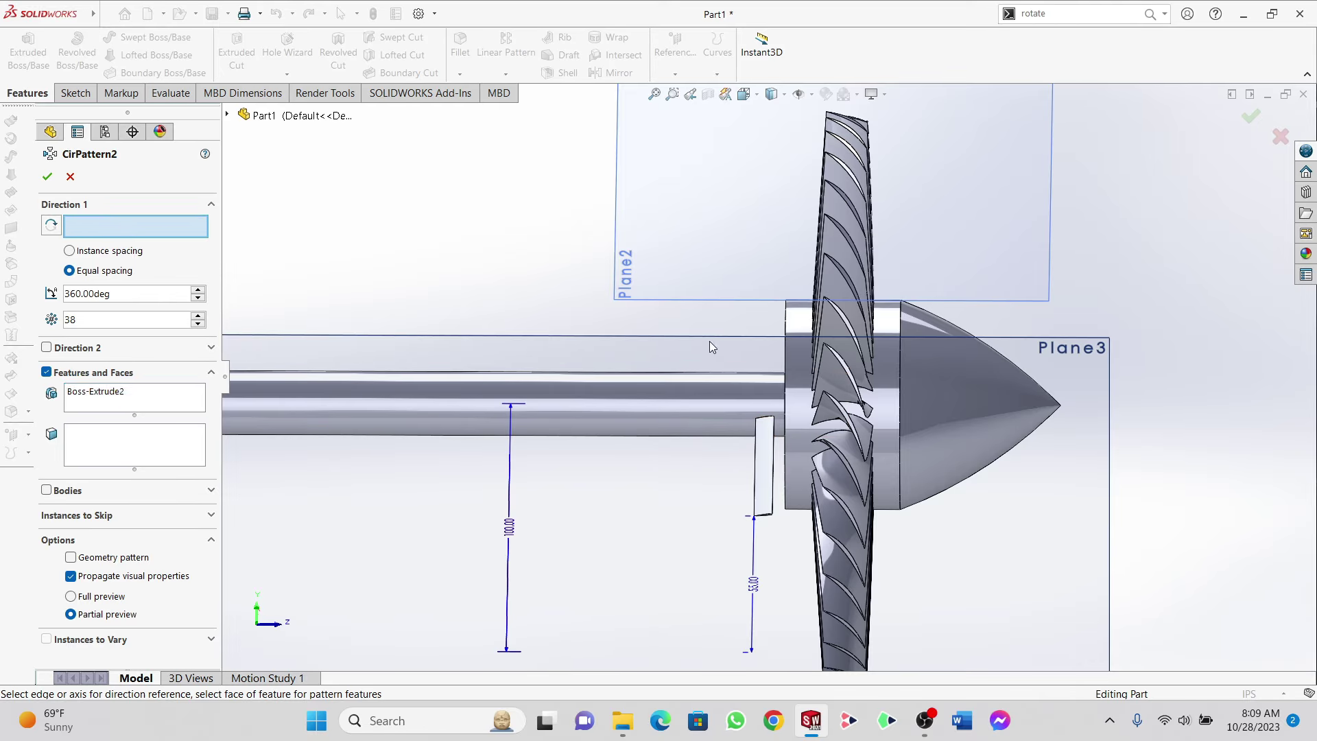
click(631, 418)
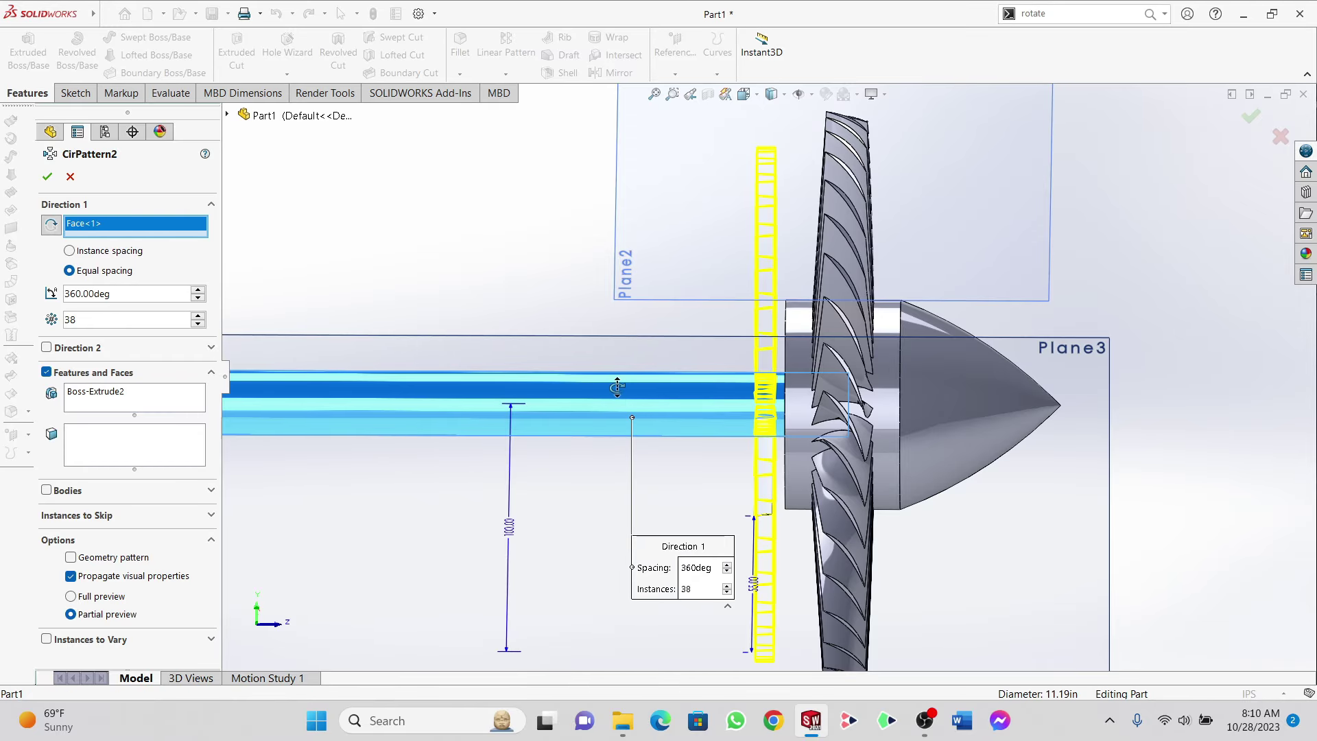
mouse_move(601, 392)
middle_down()
mouse_move(698, 376)
mouse_move(611, 368)
middle_up()
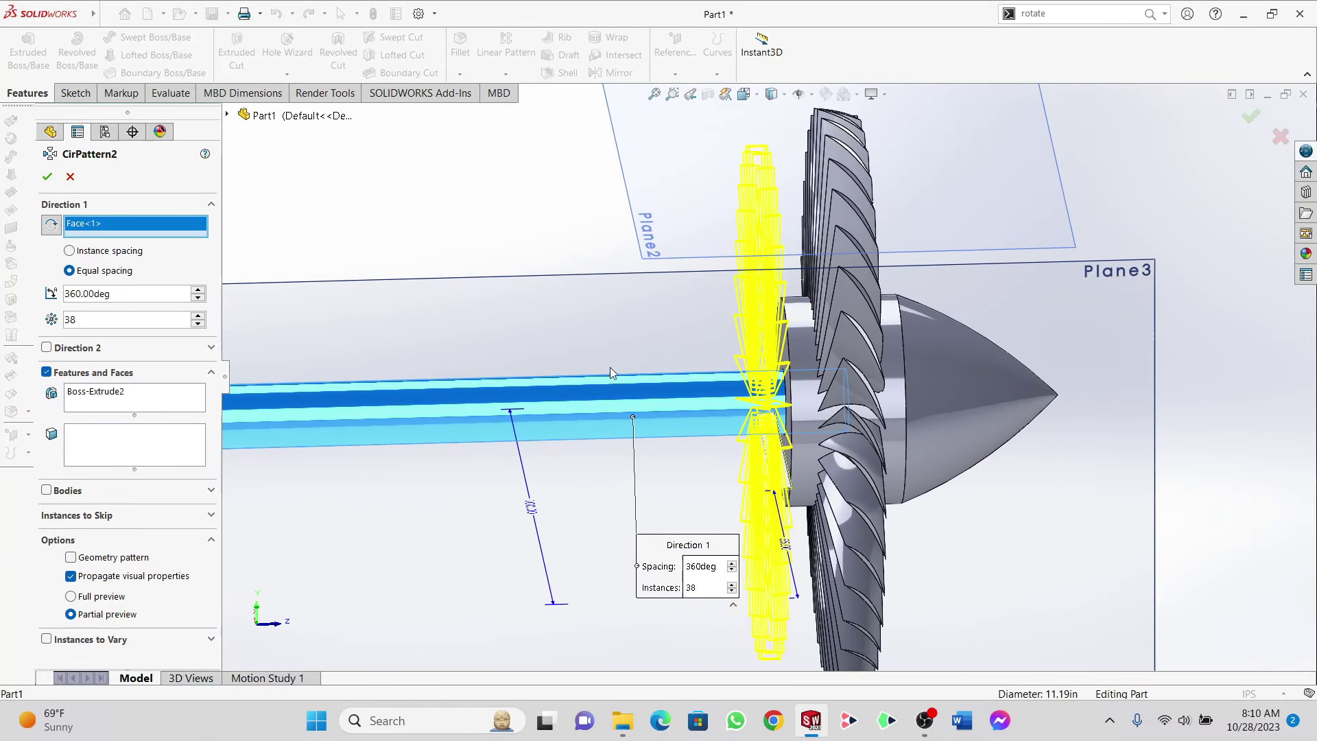
click(47, 176)
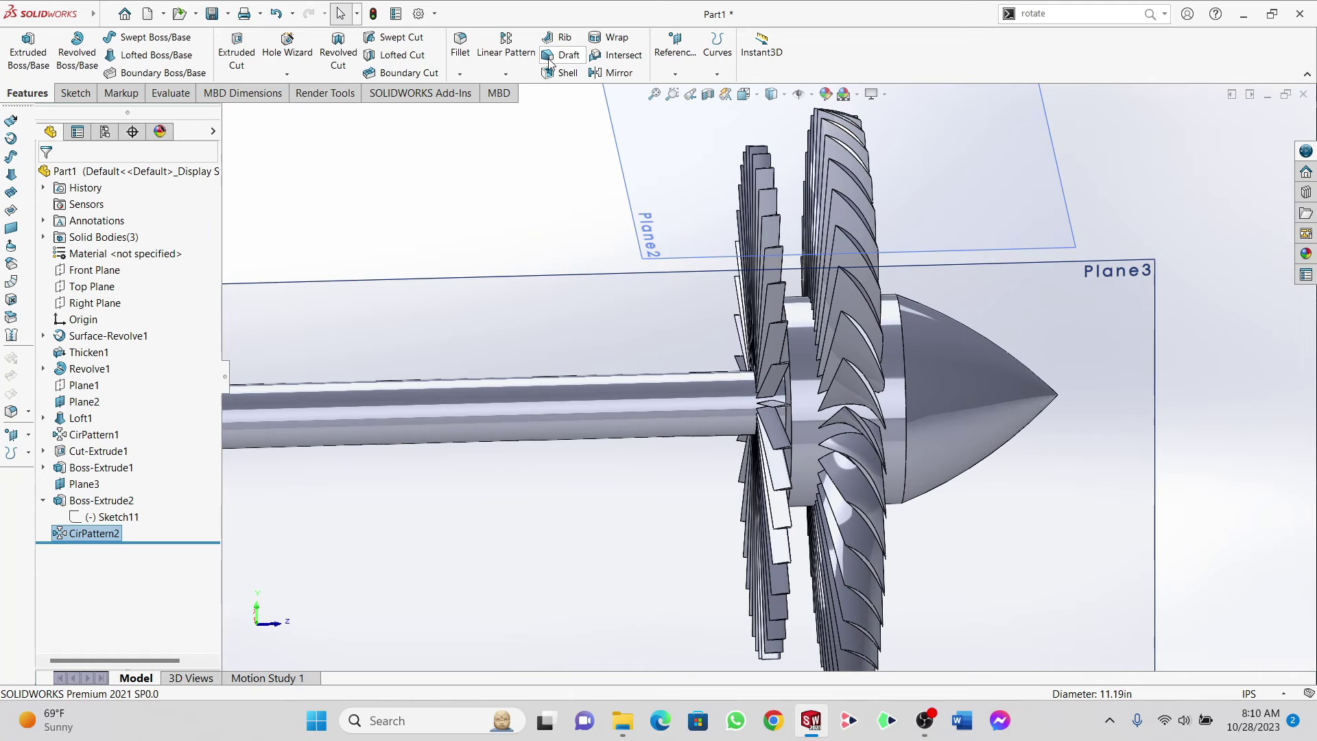
Step: Start a linear pattern of the new circular blade pattern along the shaft's cylindrical face with 4 in spacing
click(505, 73)
click(509, 92)
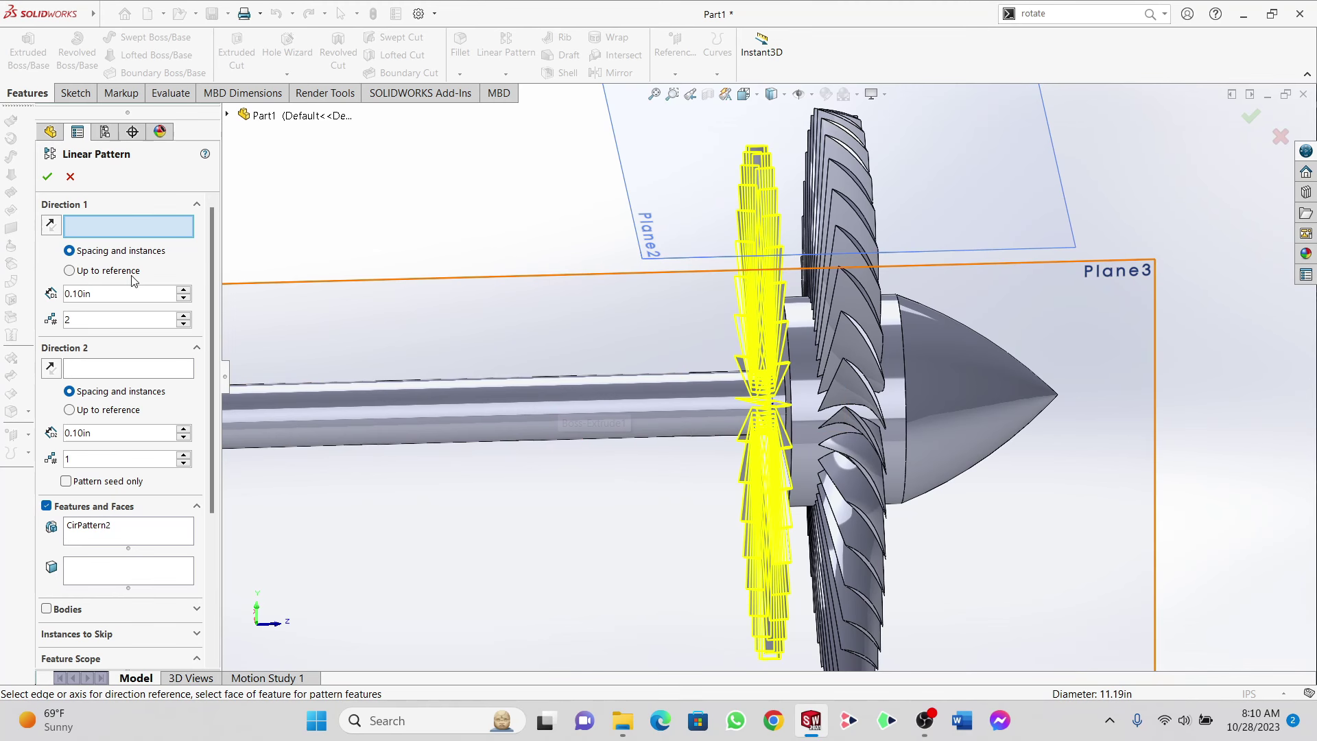
click(581, 408)
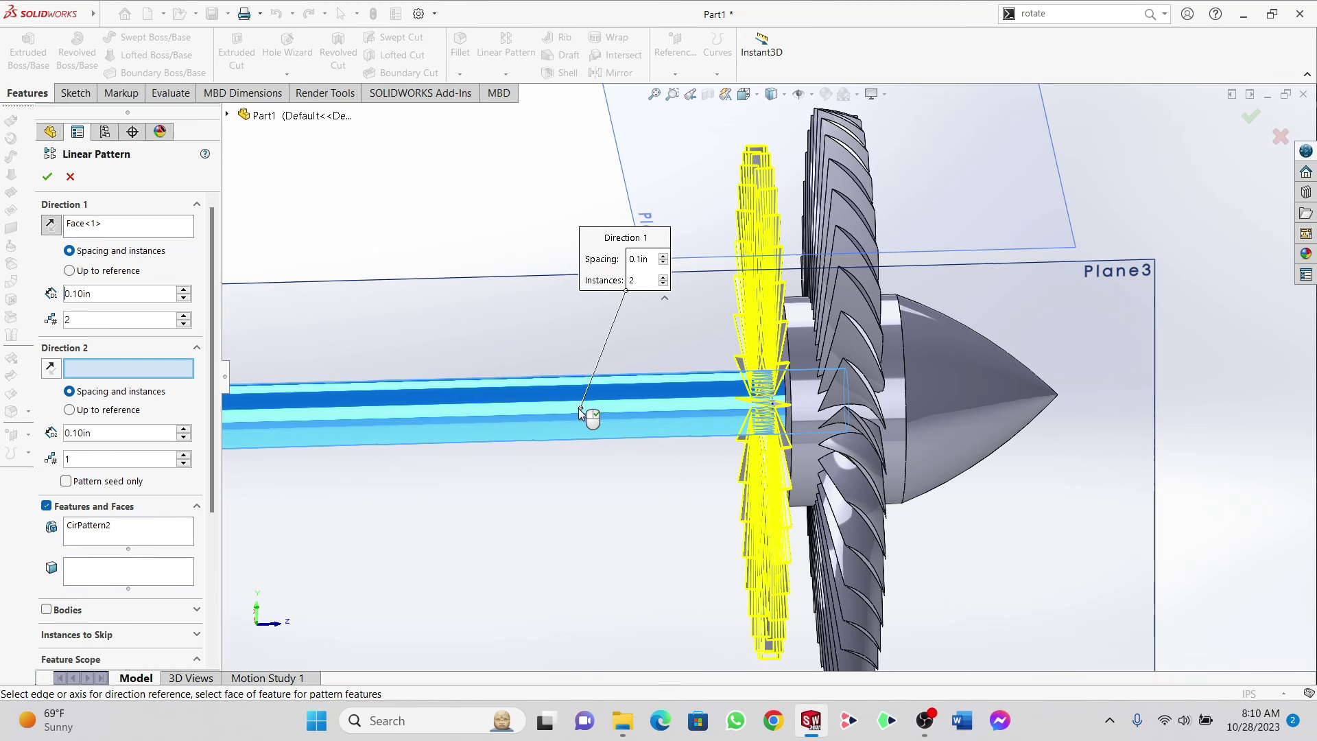
key(ctrl+a)
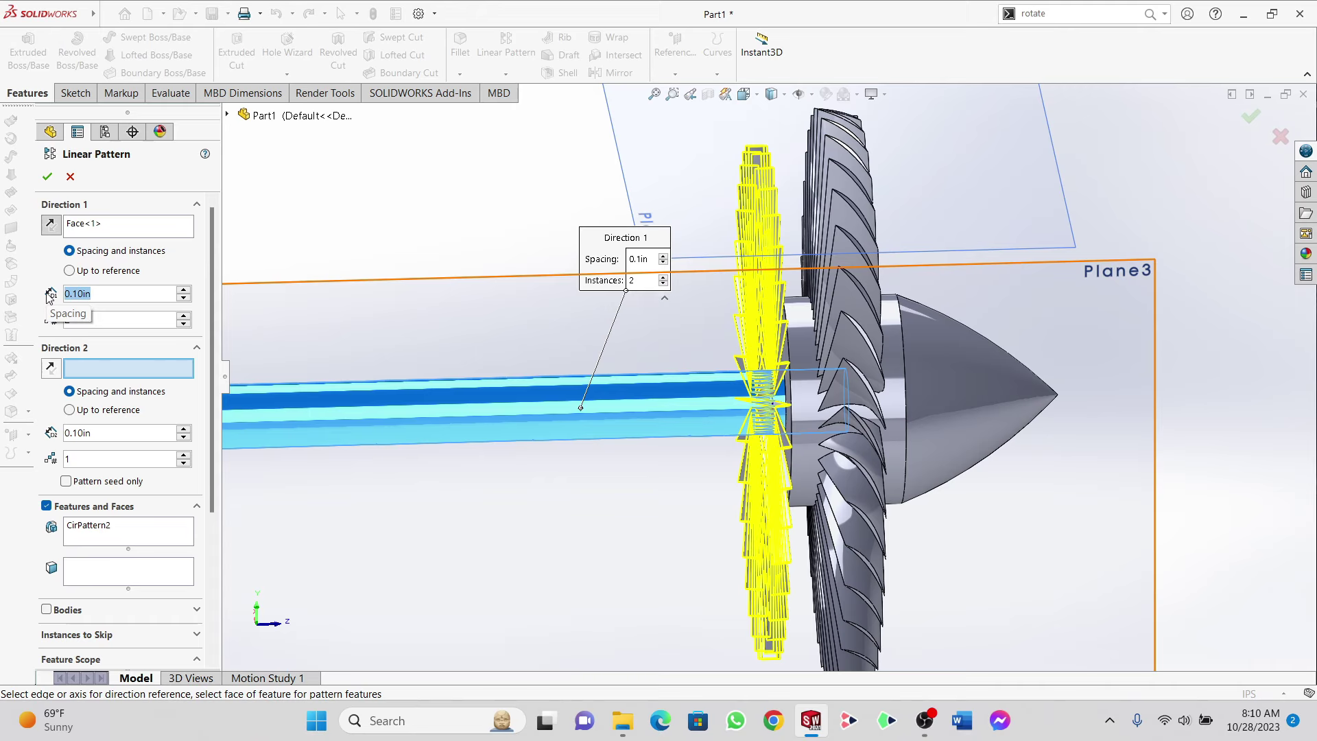
text(4)
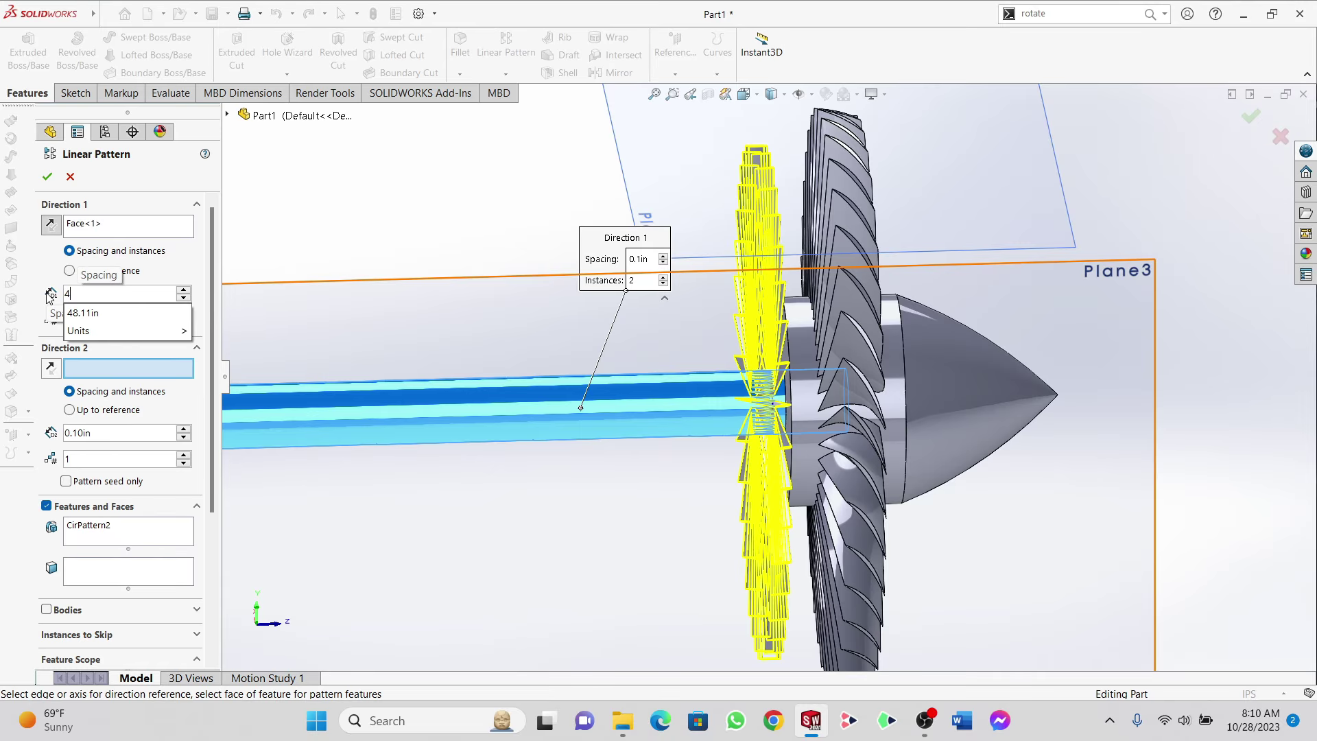
key(Return)
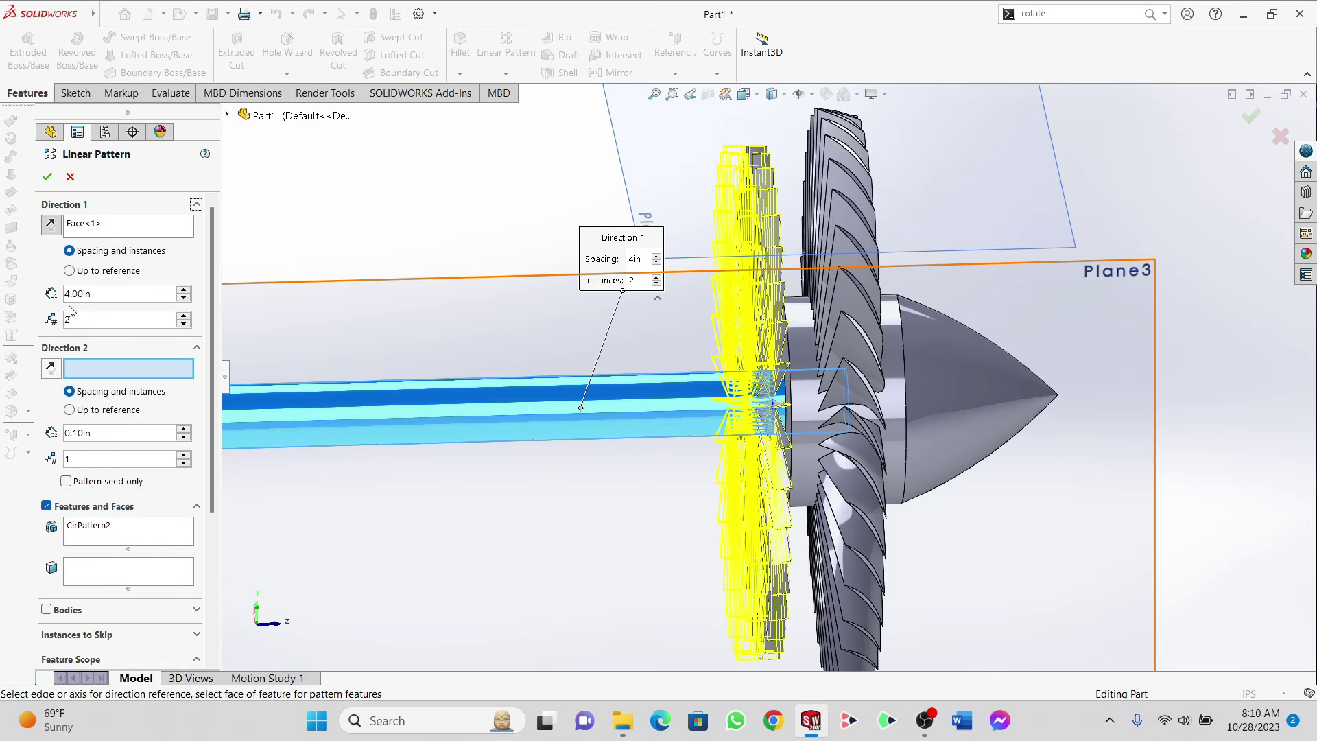
Step: Set the first direction of the linear pattern to 3 in spacing and 4 instances
drag(91, 294, 70, 294)
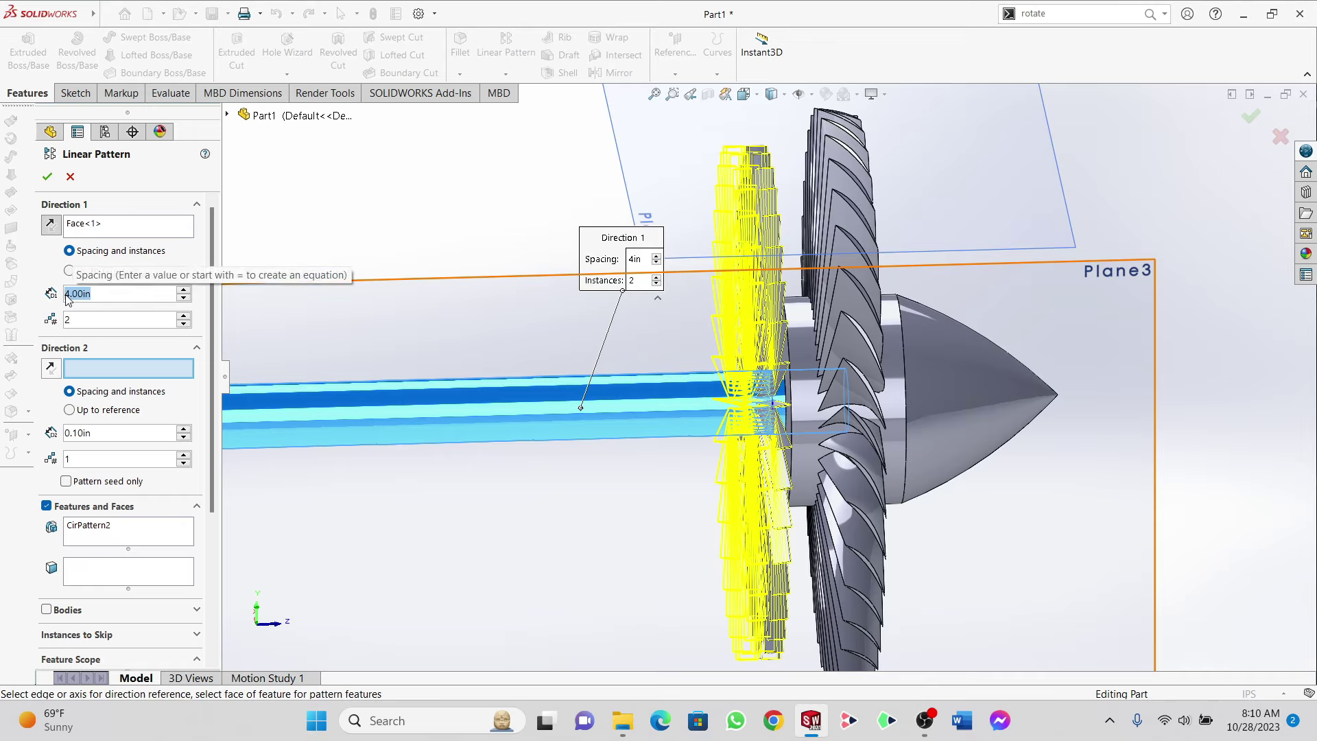
text(3)
key(Return)
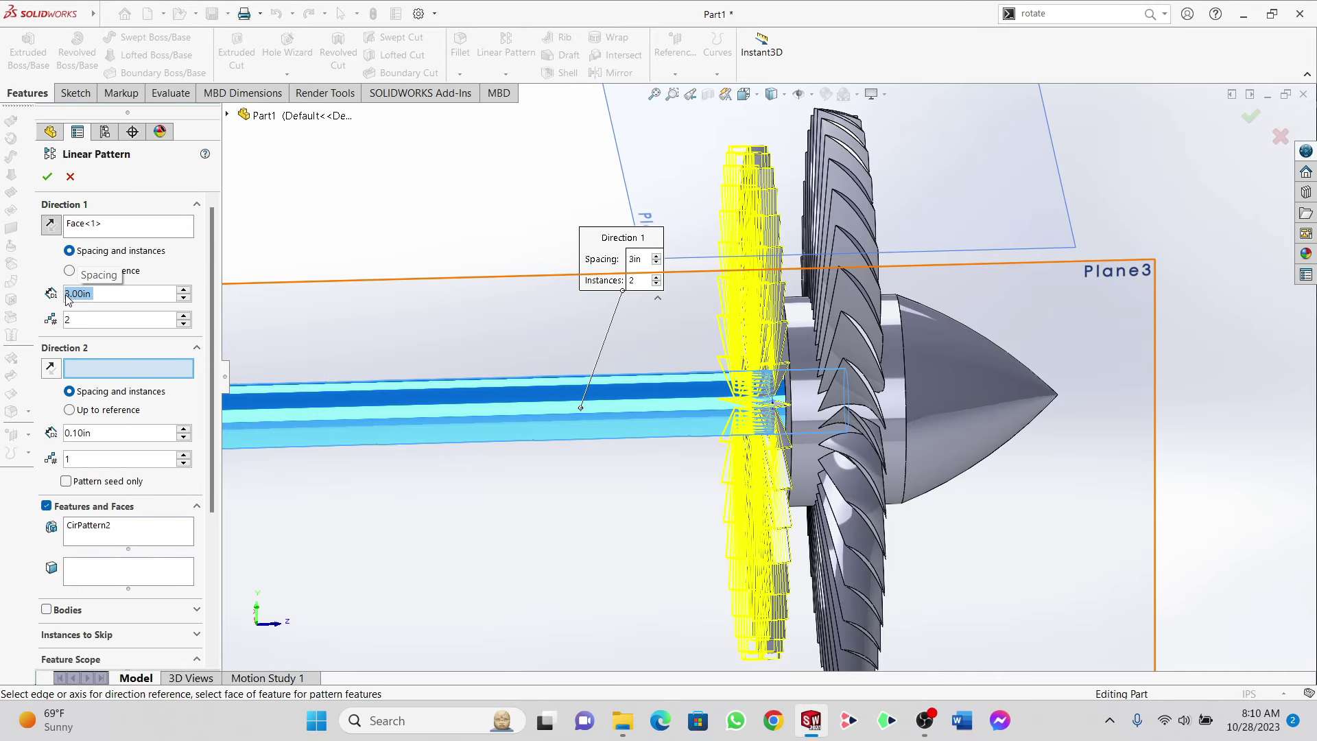
key(Tab)
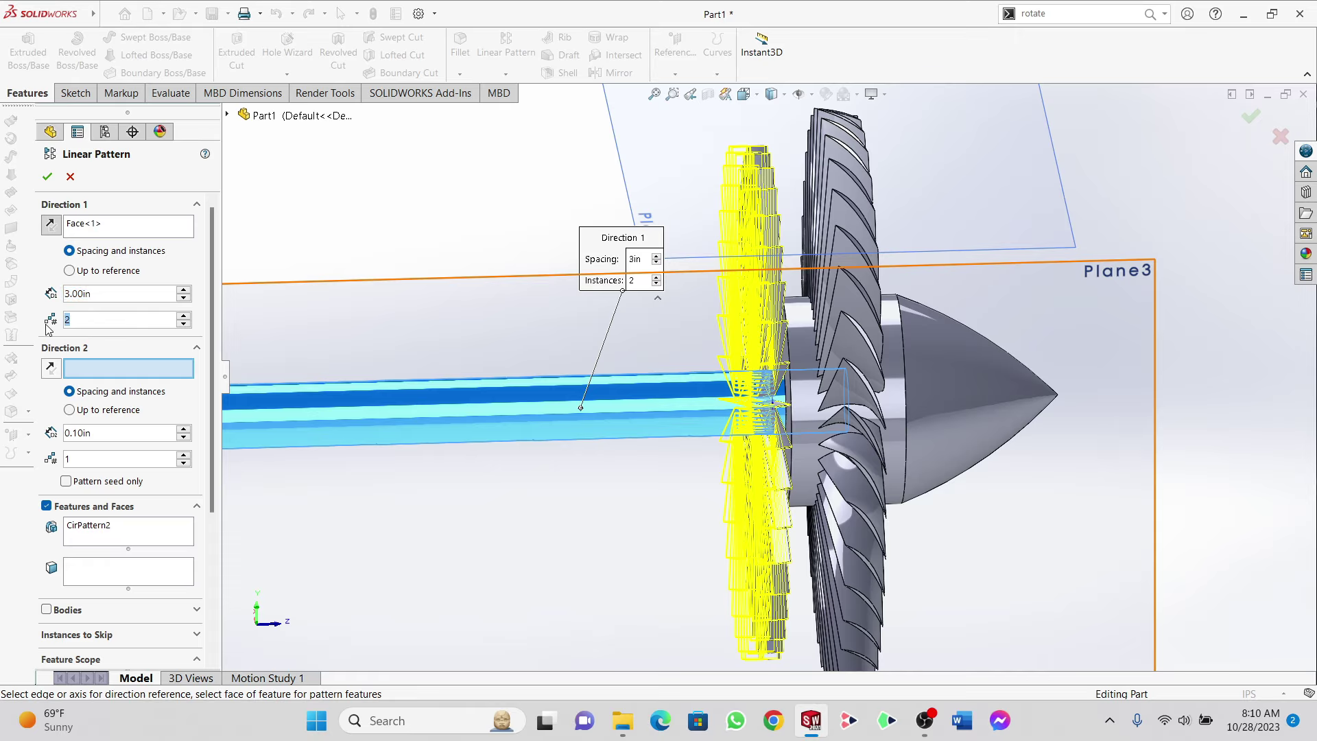
text(4)
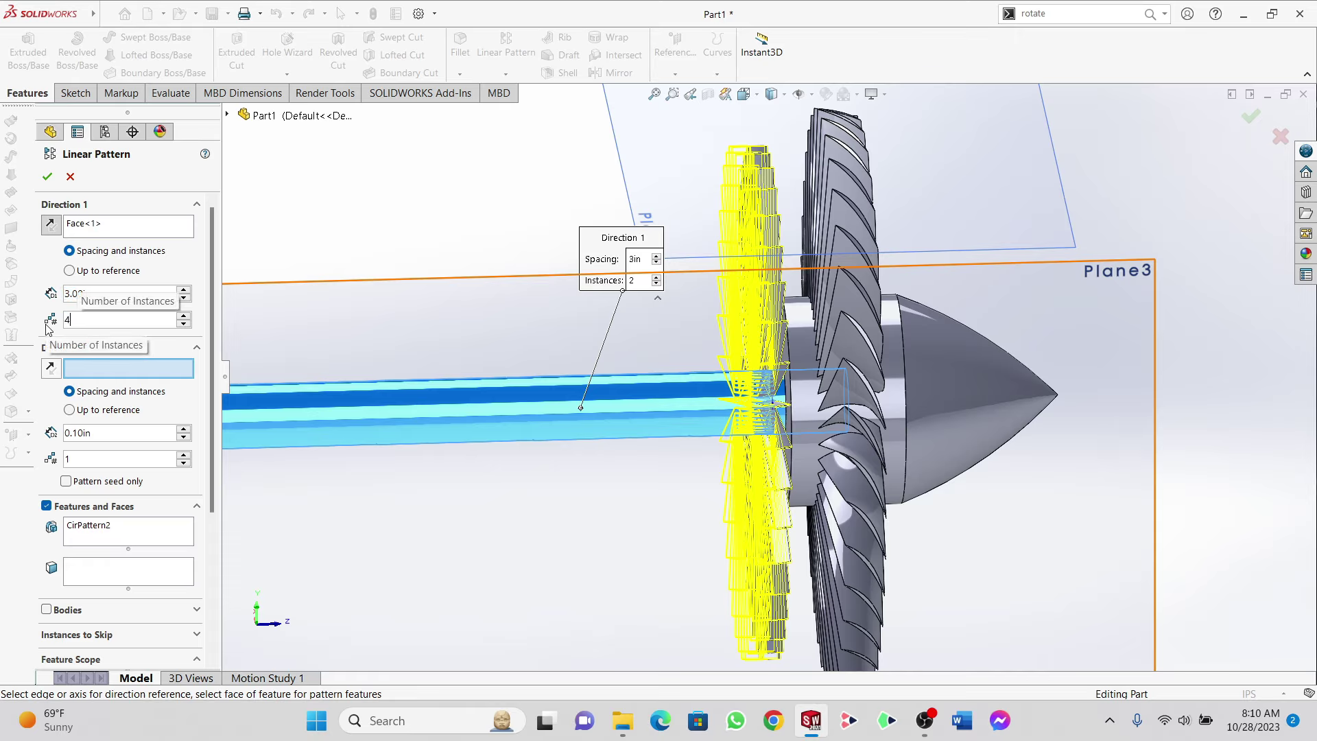
key(Return)
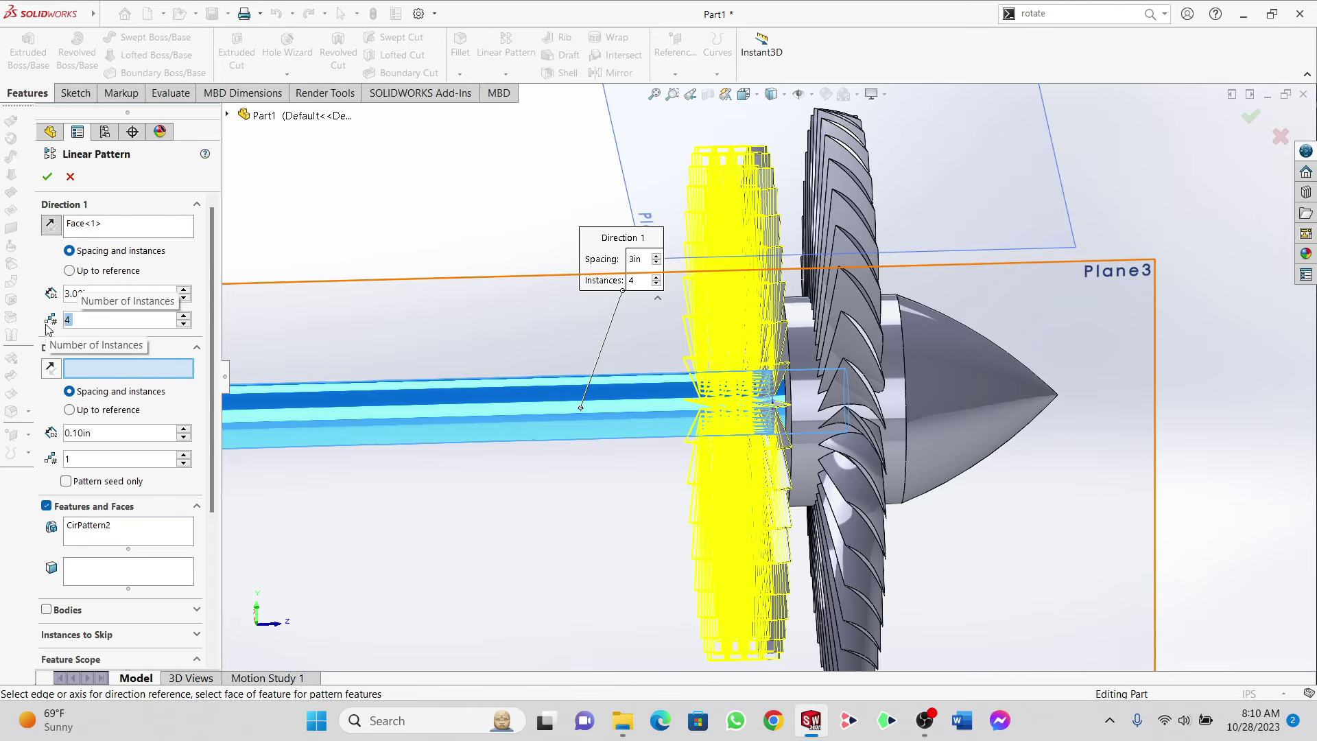
middle_drag(566, 406, 680, 385)
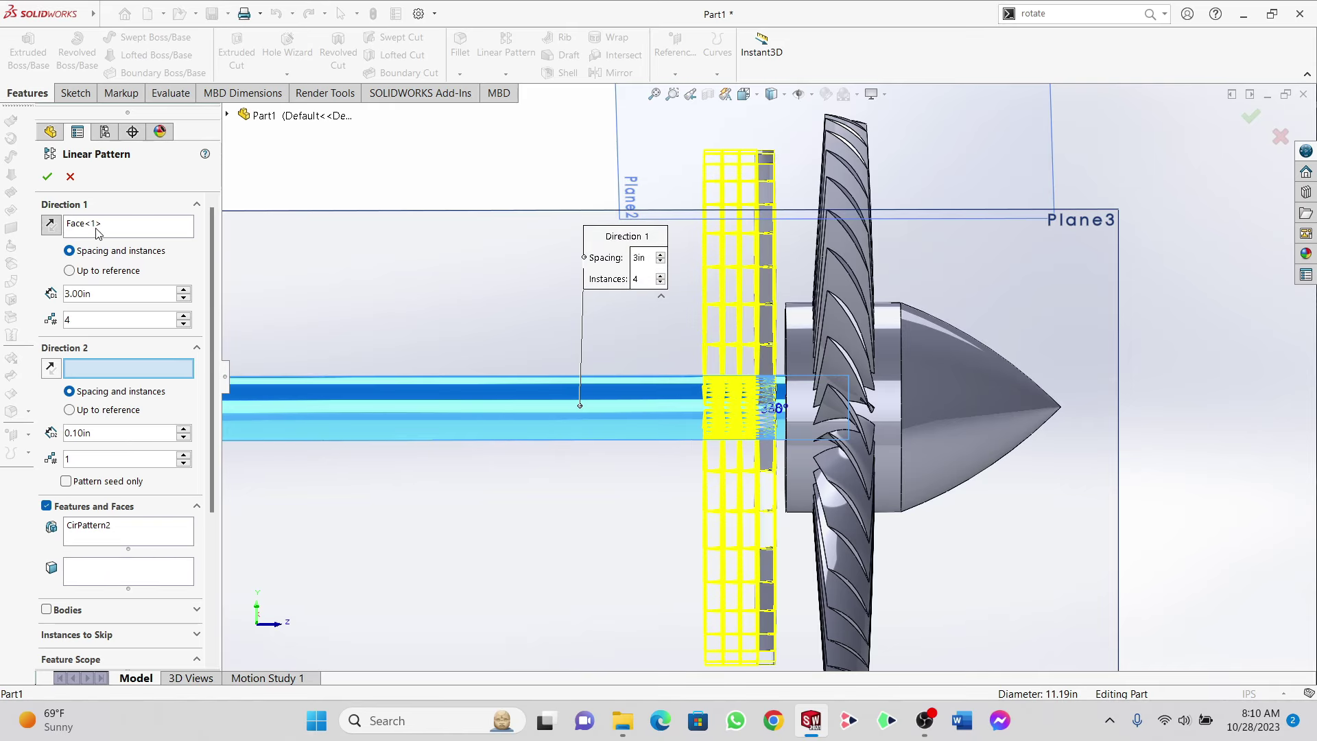
Step: Reselect the shaft's cylindrical face as the reference for both pattern directions and remove the shaft extrusion from the features to pattern
click(508, 408)
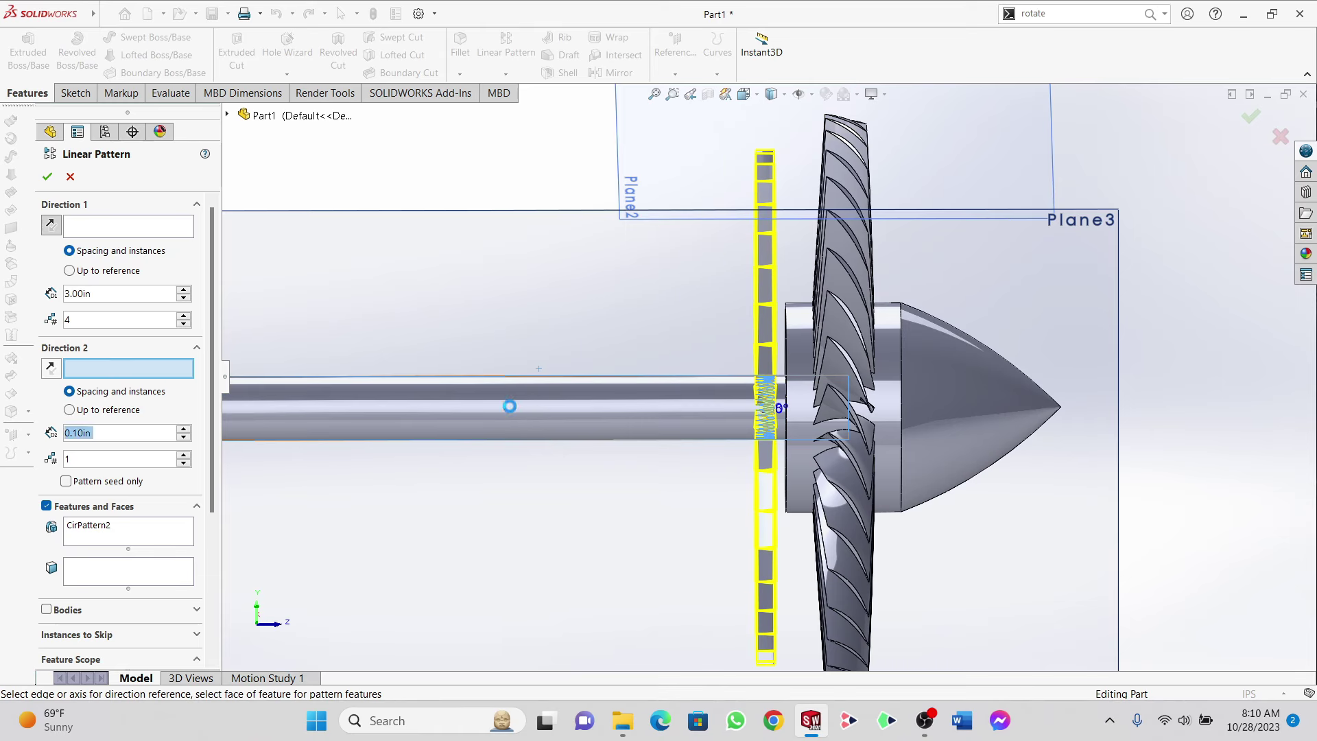
click(510, 406)
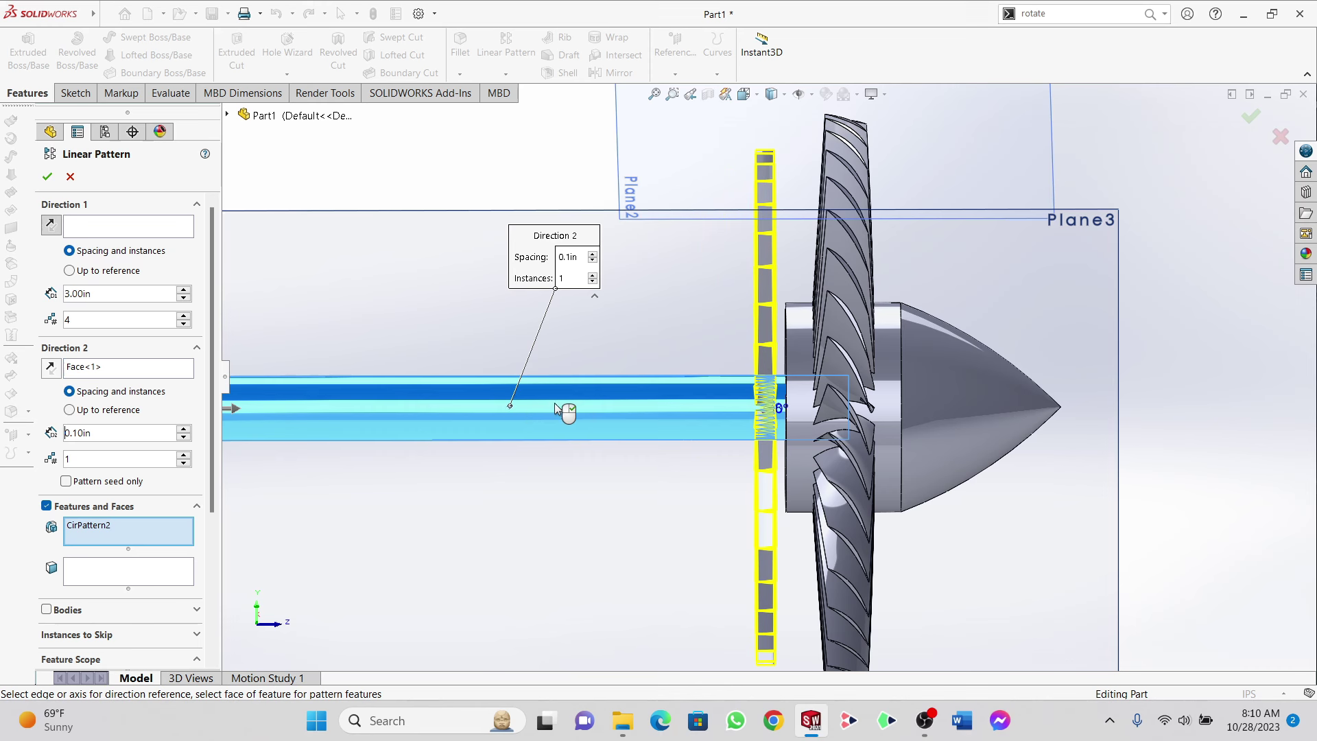
click(636, 401)
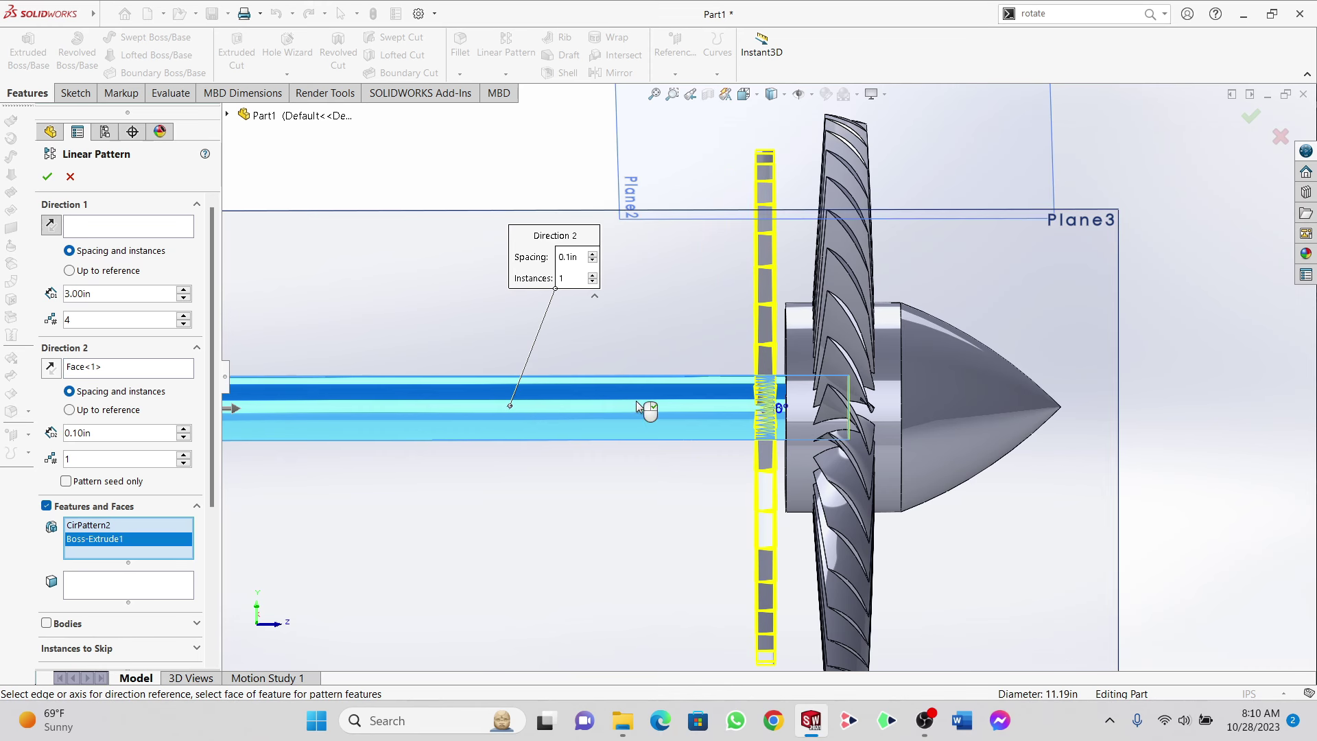
right_click(130, 541)
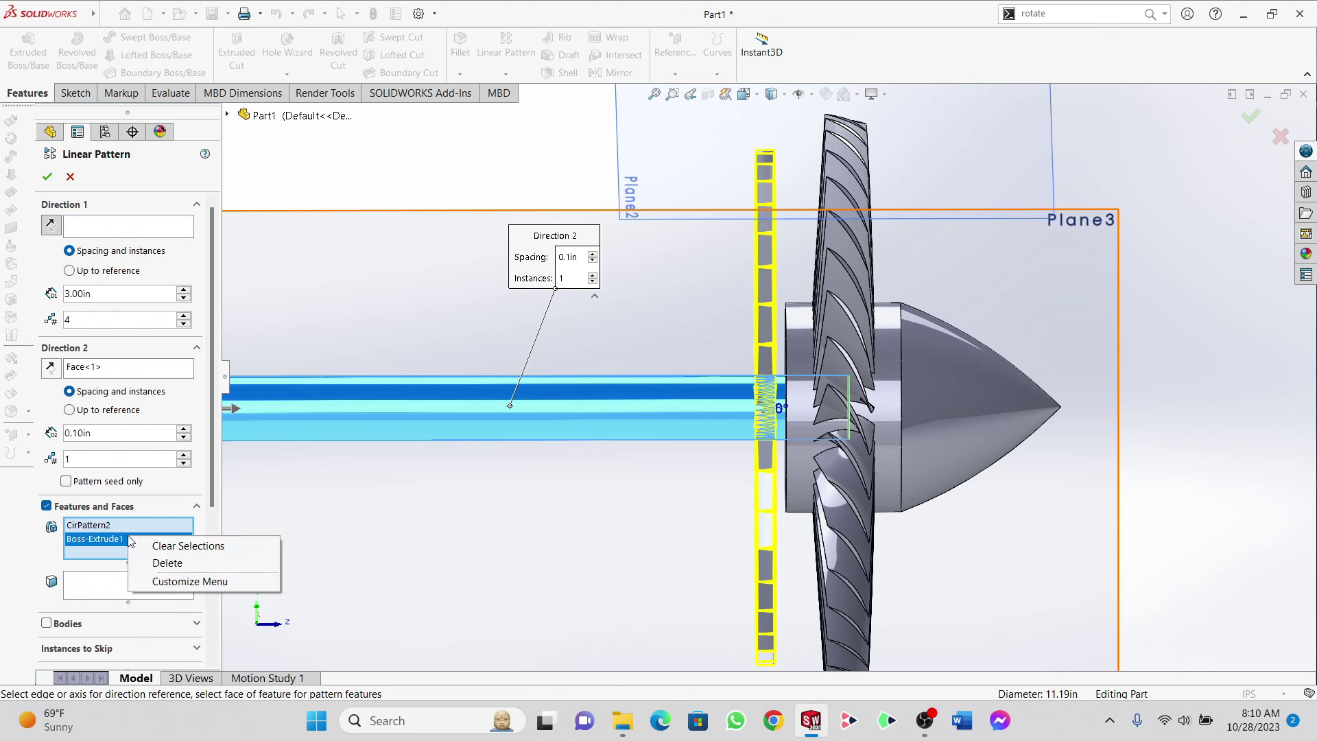
click(167, 563)
click(148, 235)
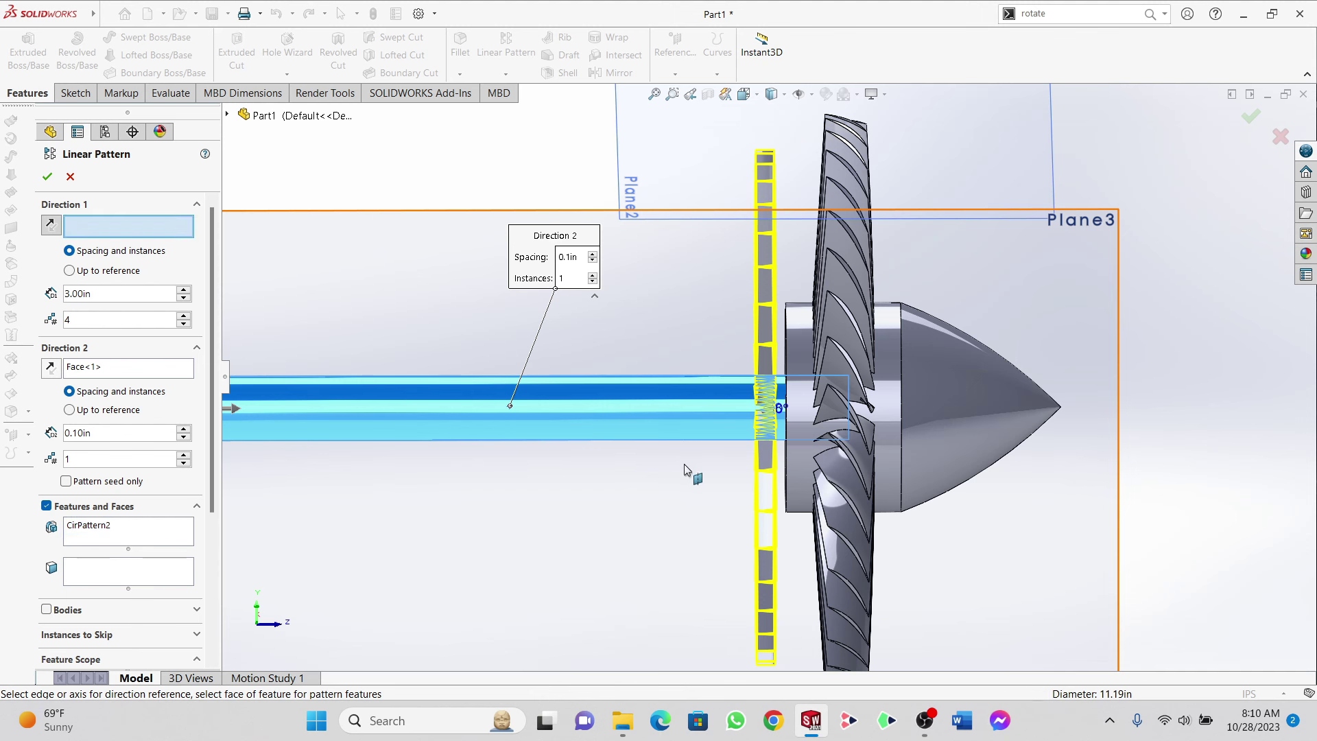
click(596, 417)
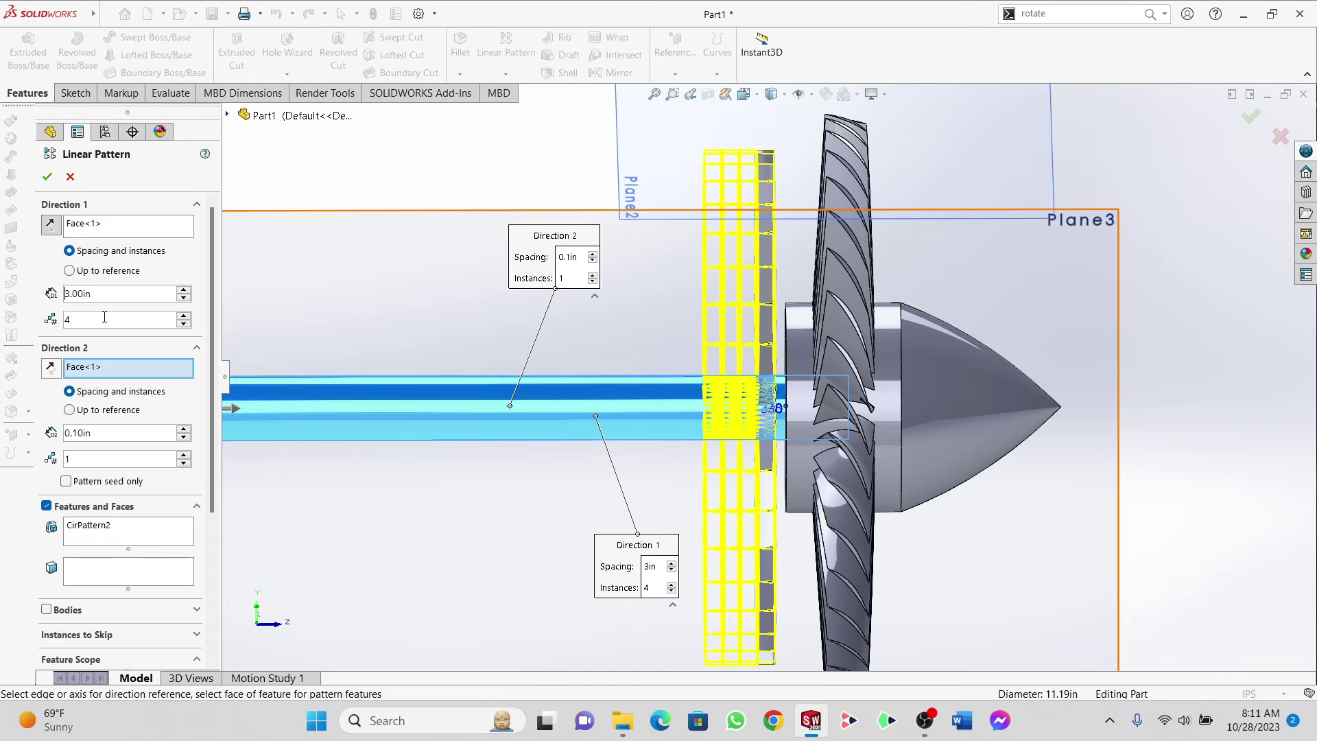
Step: Set the first direction's spacing to 4 in and create the linear pattern, proceeding with both directions parallel
double_click(98, 298)
text(4)
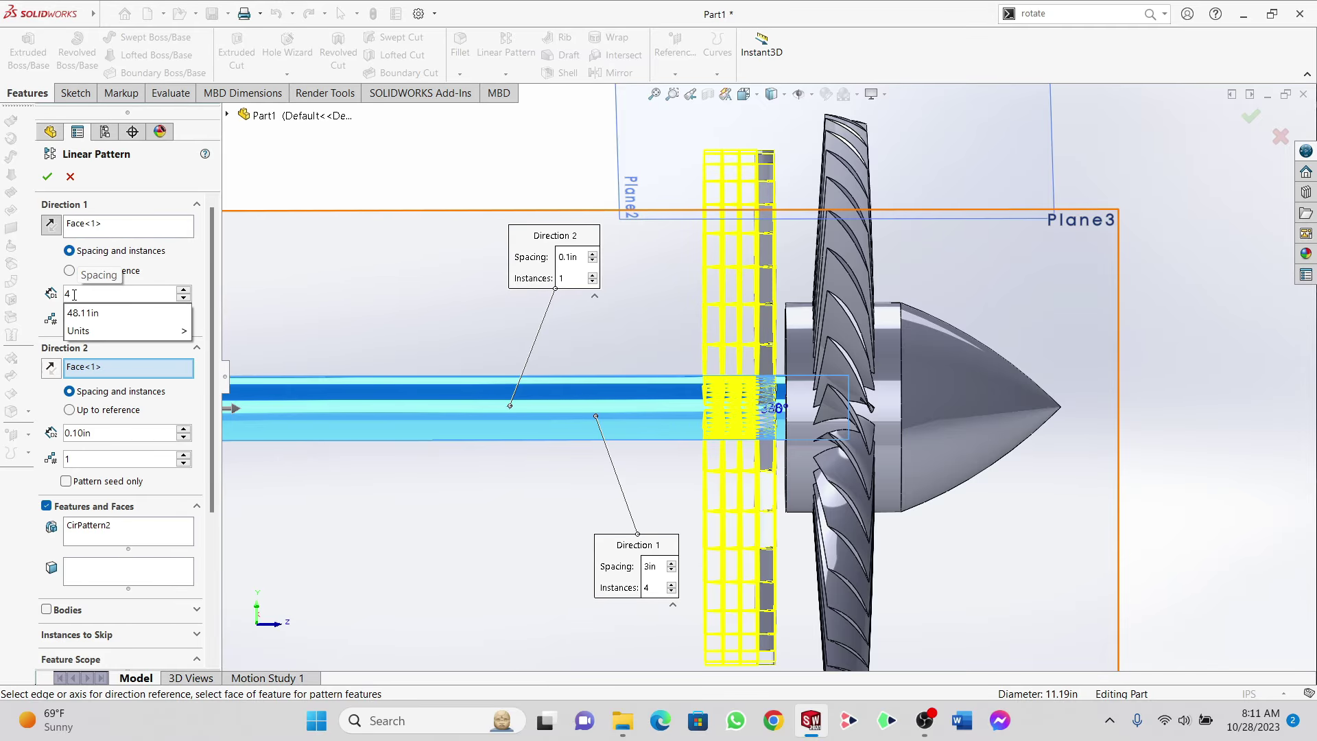
key(Return)
middle_drag(693, 321, 691, 300)
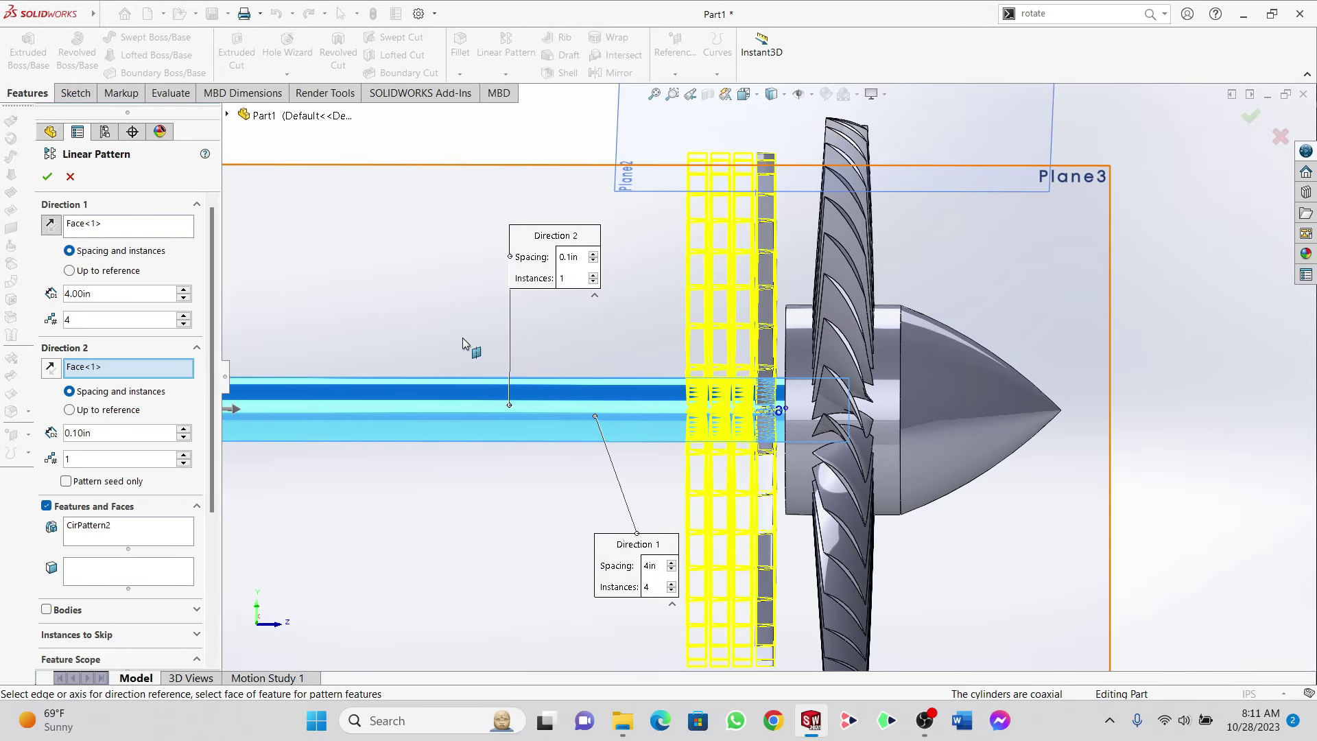
double_click(92, 296)
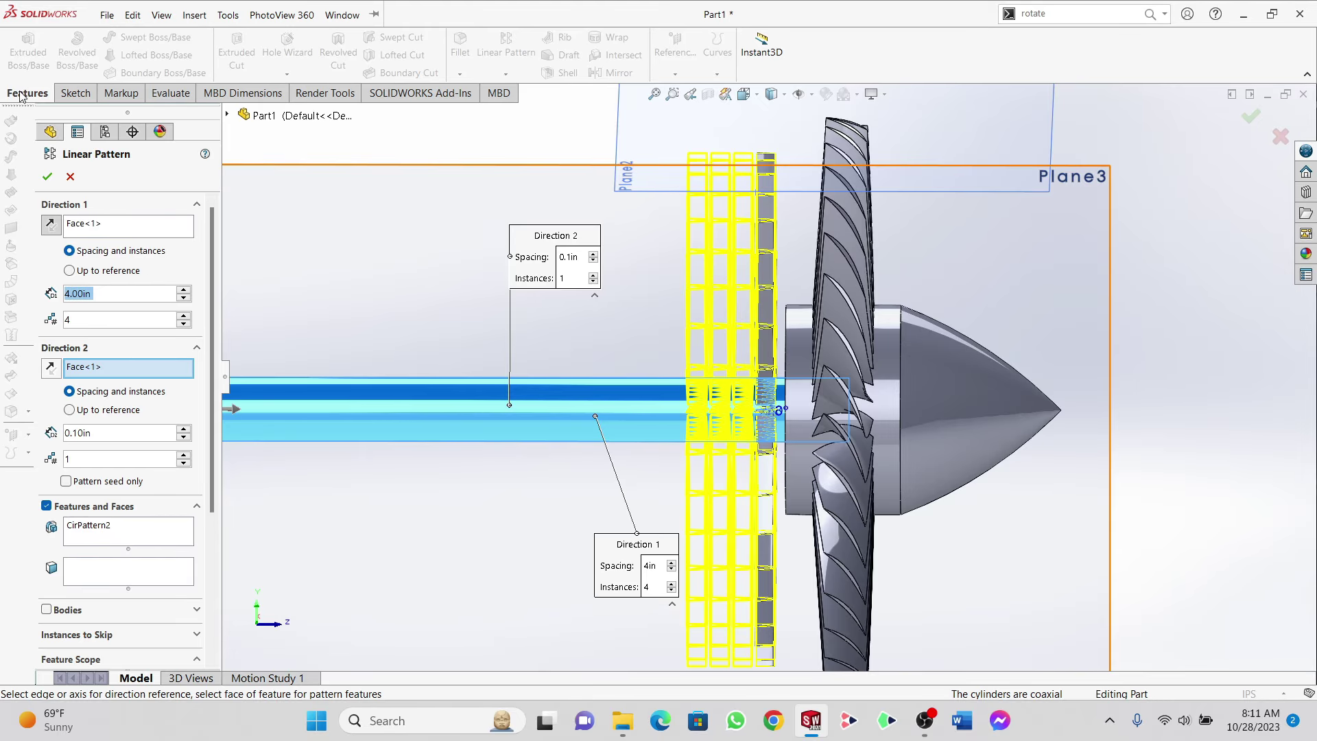
click(53, 177)
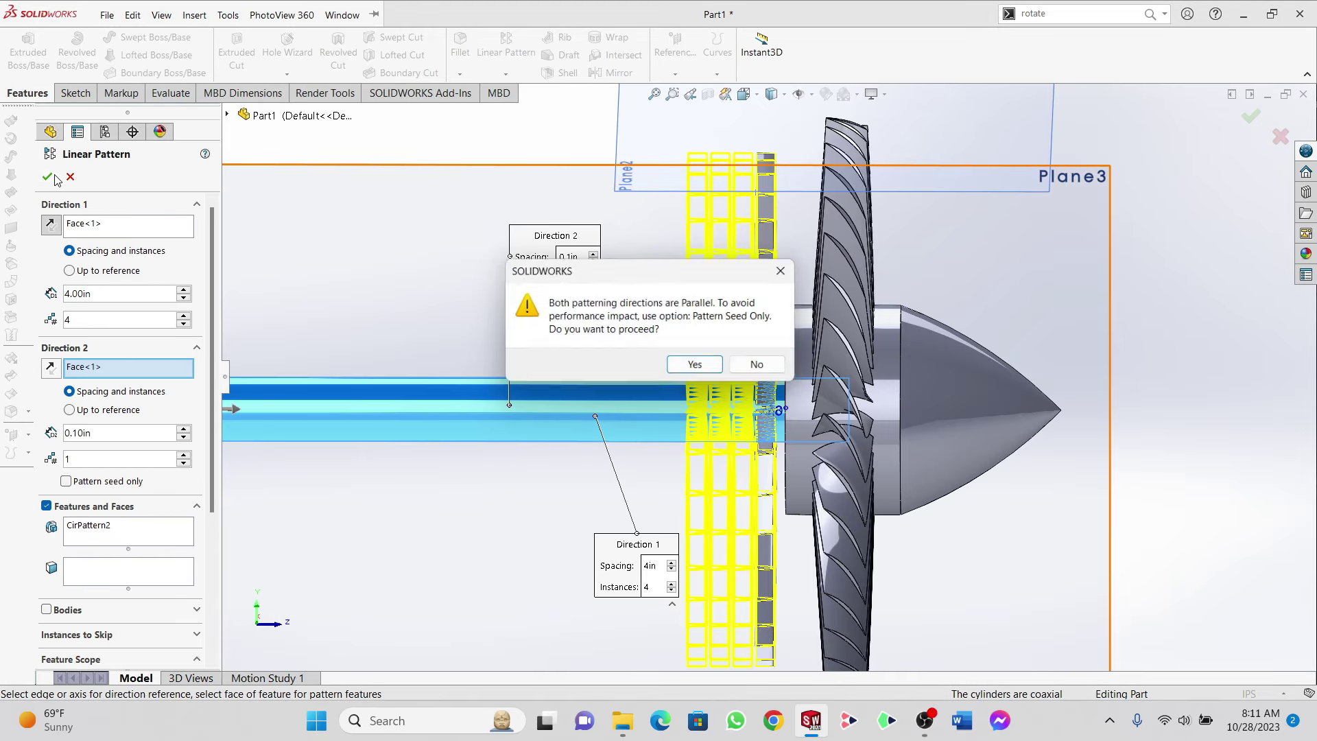
click(697, 368)
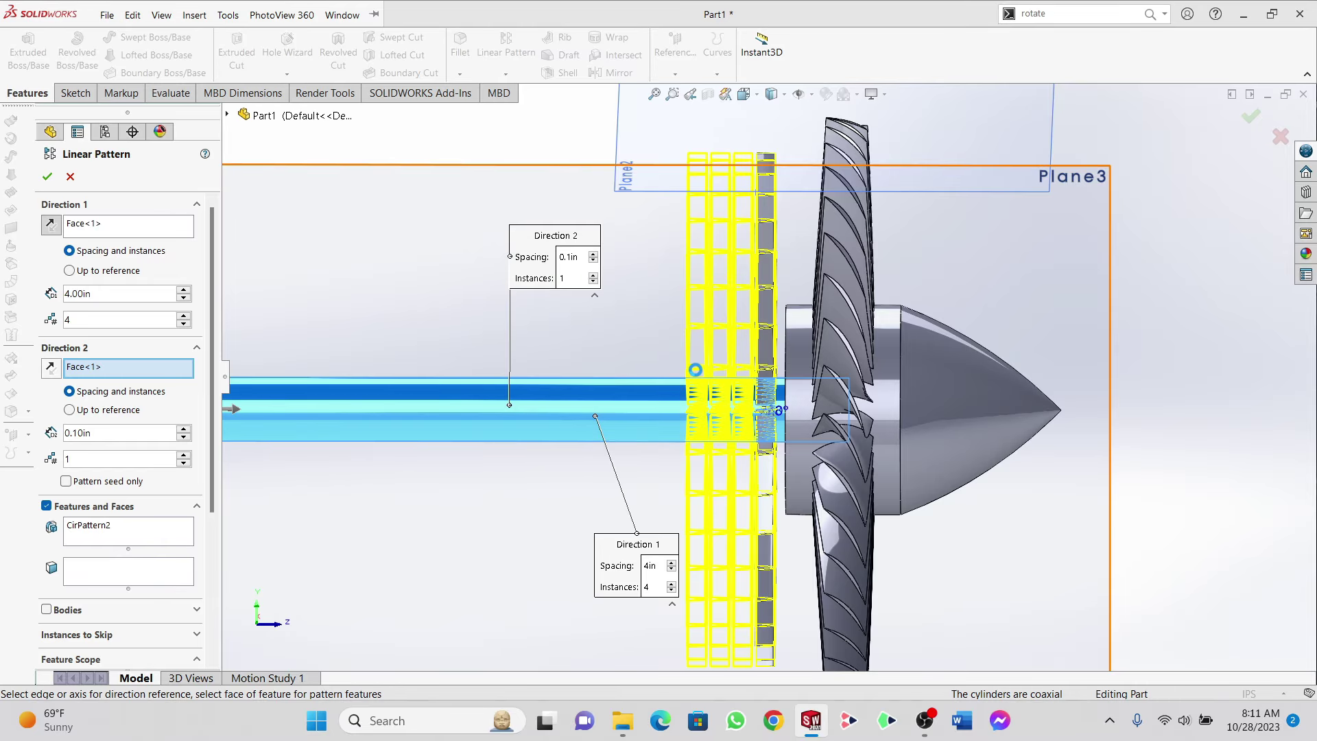
Step: Start a new sketch on Plane3 and orient the view normal to it with the nose cone facing the positive Z direction
middle_drag(680, 359, 785, 347)
scroll(722, 323, down, 5)
scroll(723, 324, up, 4)
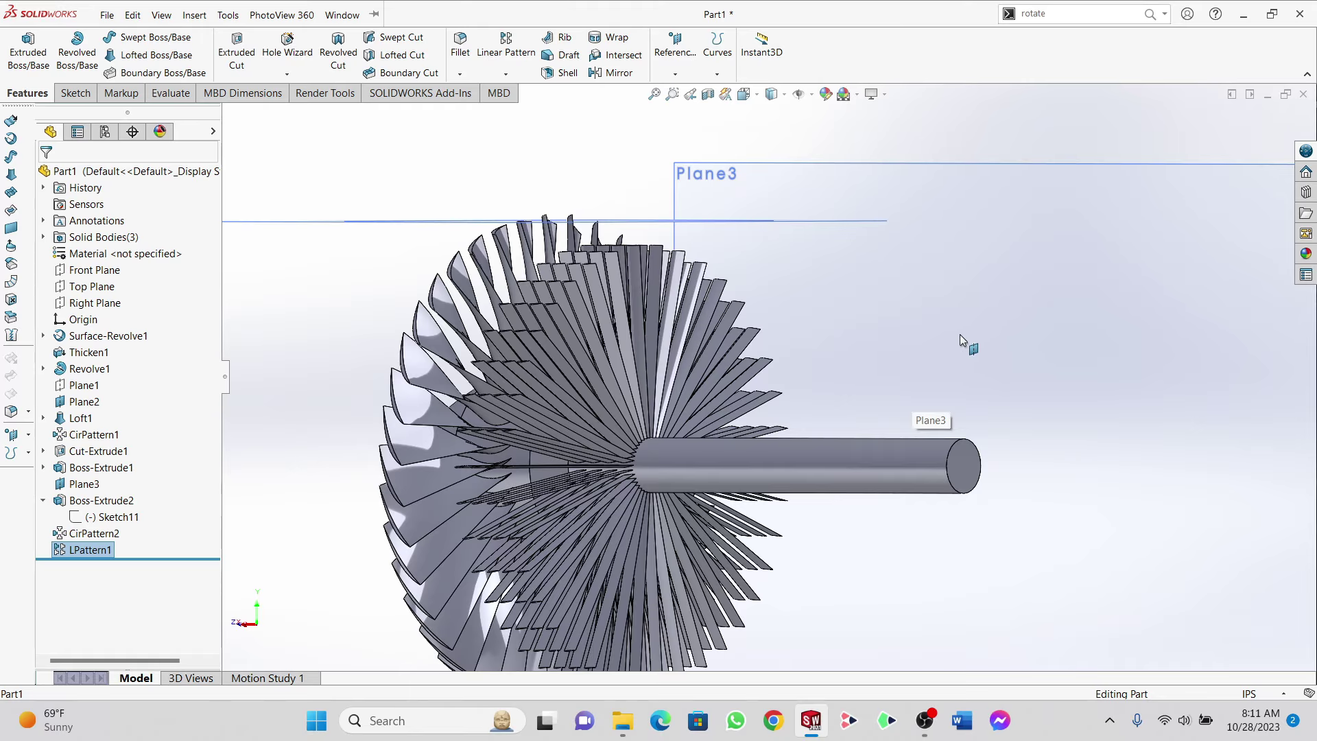
middle_drag(974, 347, 813, 377)
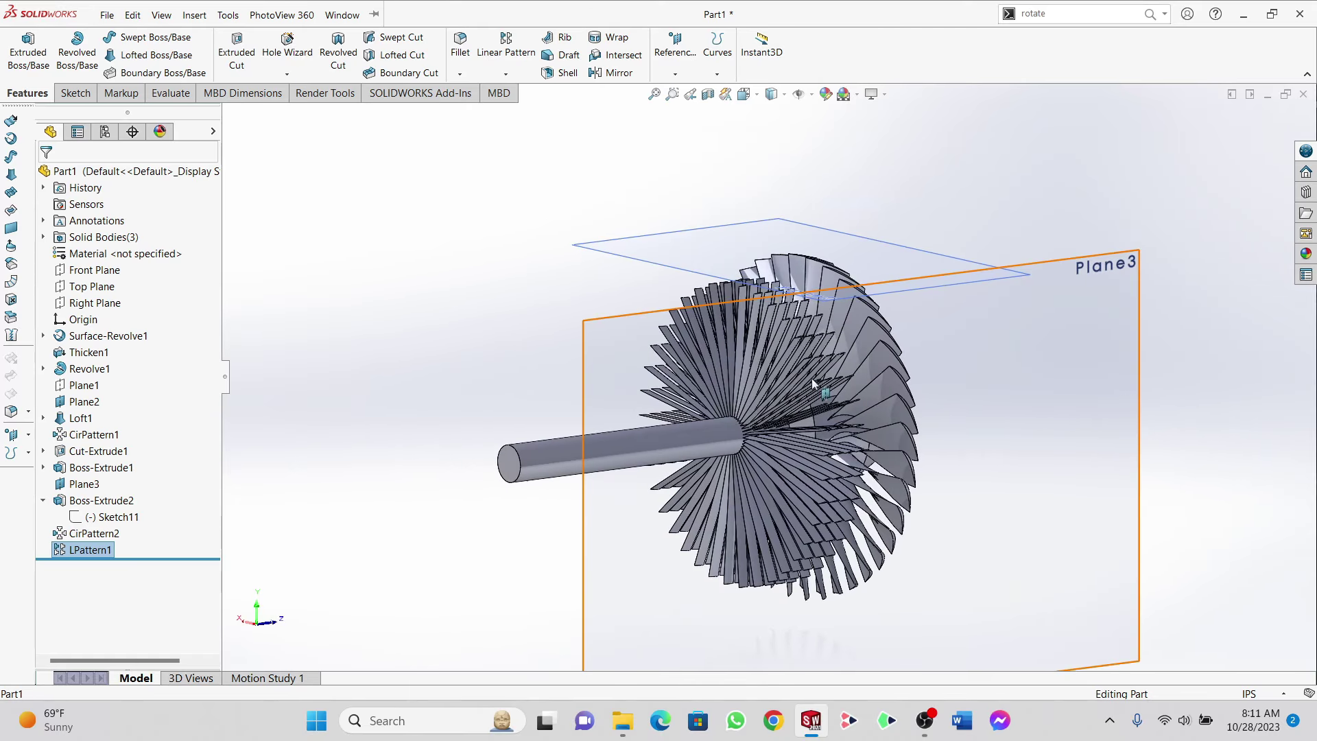
click(615, 352)
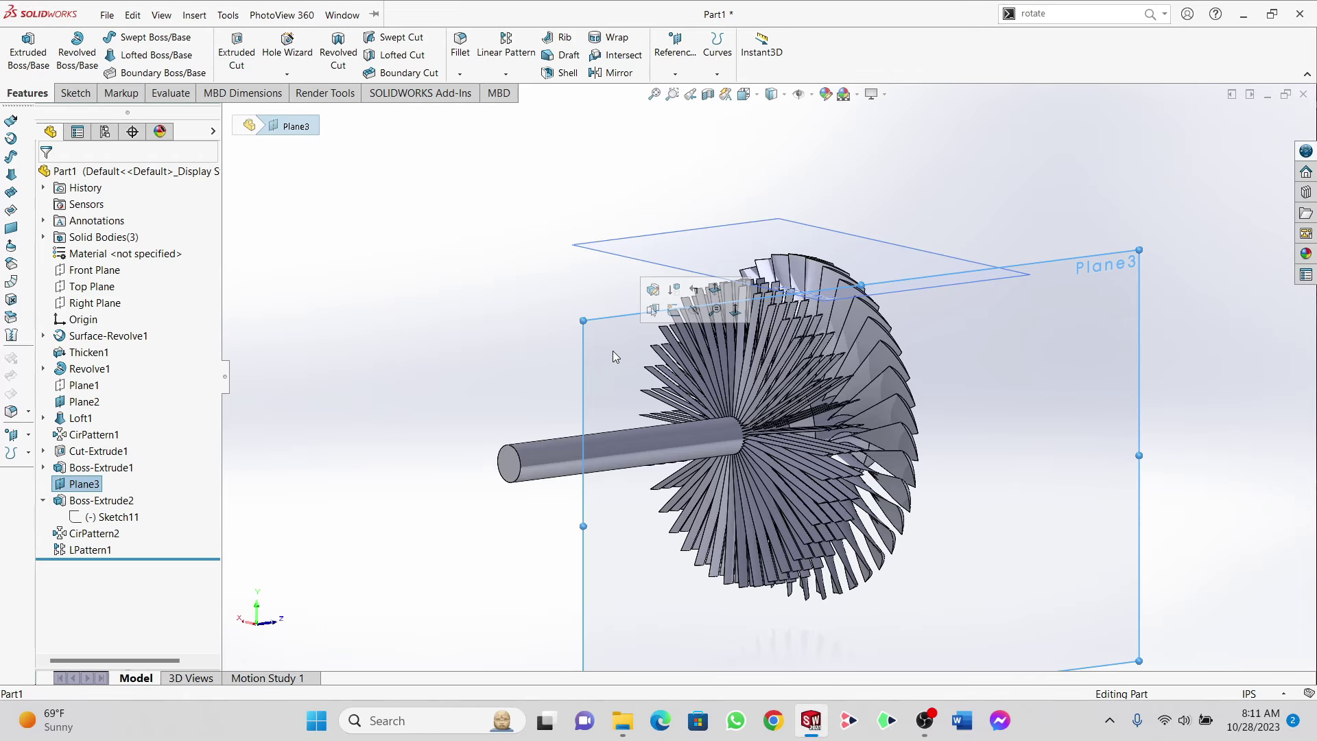
click(674, 309)
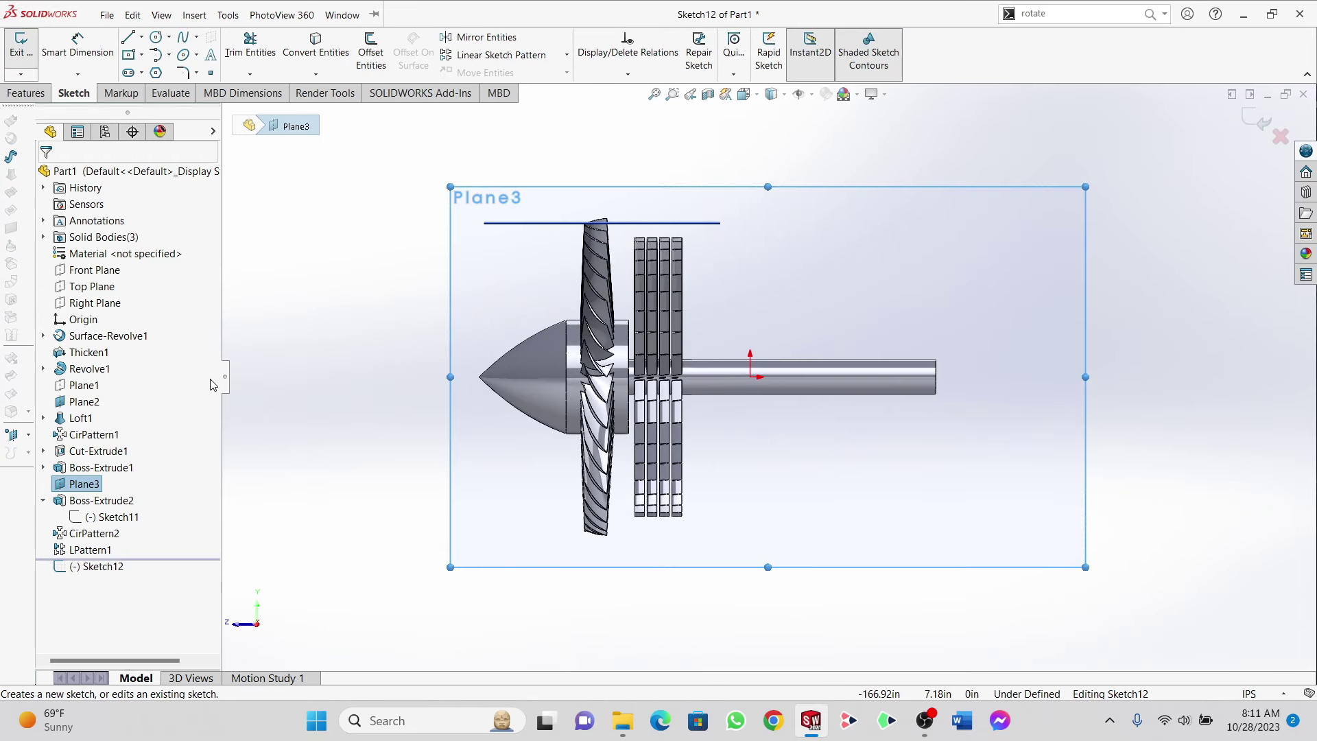
right_click(114, 570)
click(151, 494)
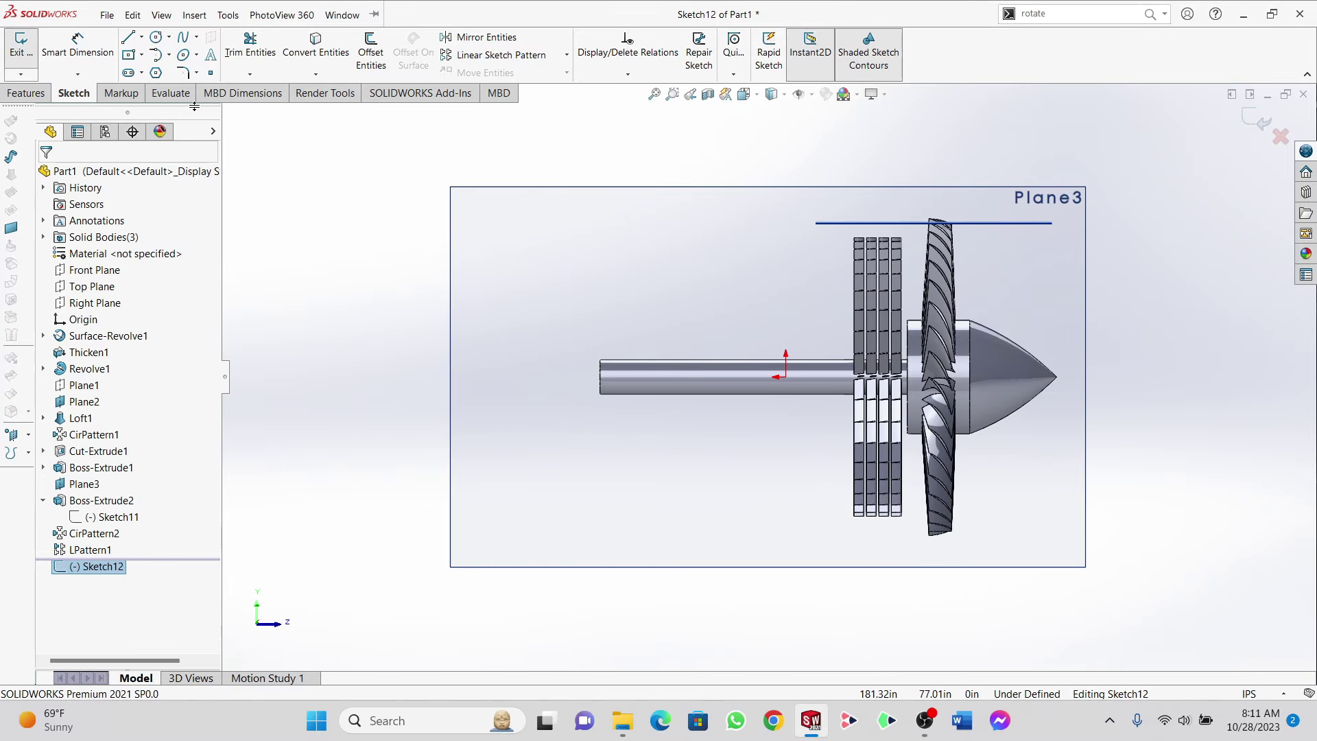
Step: Sketch a horizontal line about 1.94 in long on the shaft's centreline, just inside the shaft's rear end
click(161, 15)
click(128, 37)
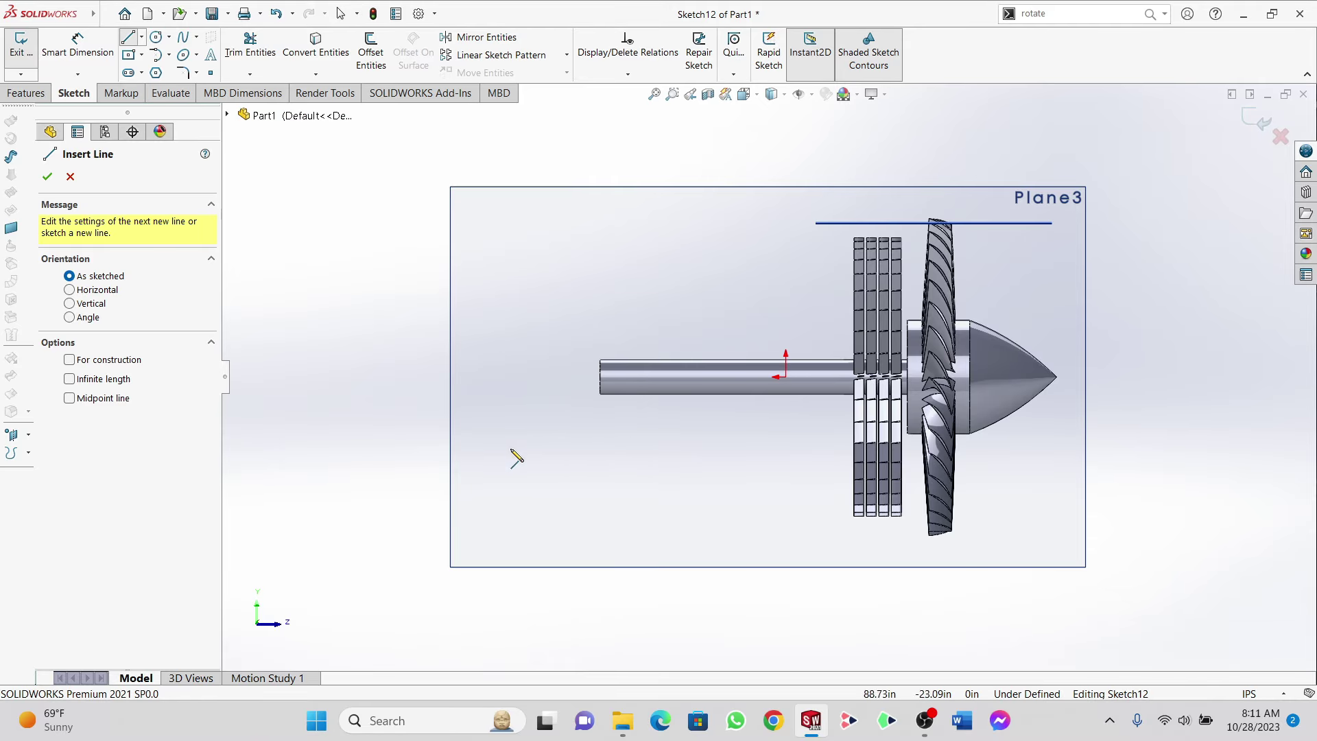
scroll(611, 403, down, 6)
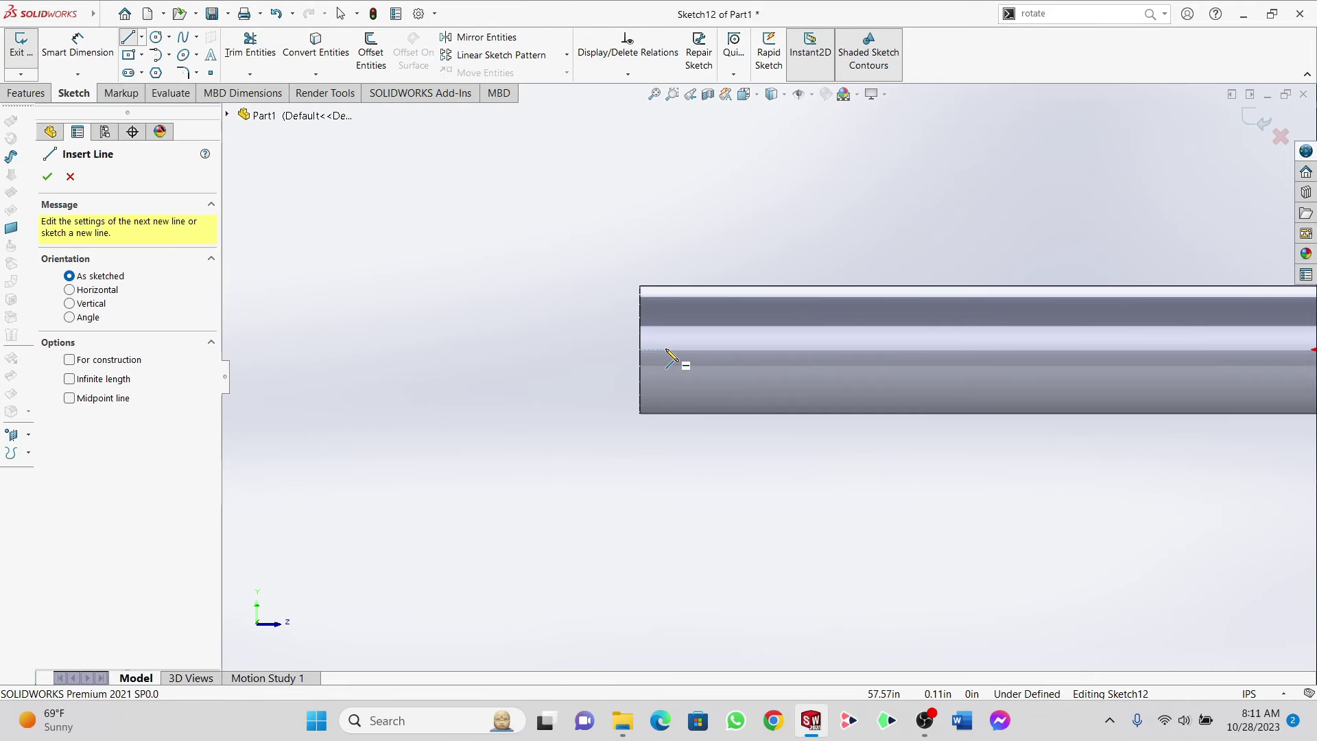
scroll(664, 365, down, 1)
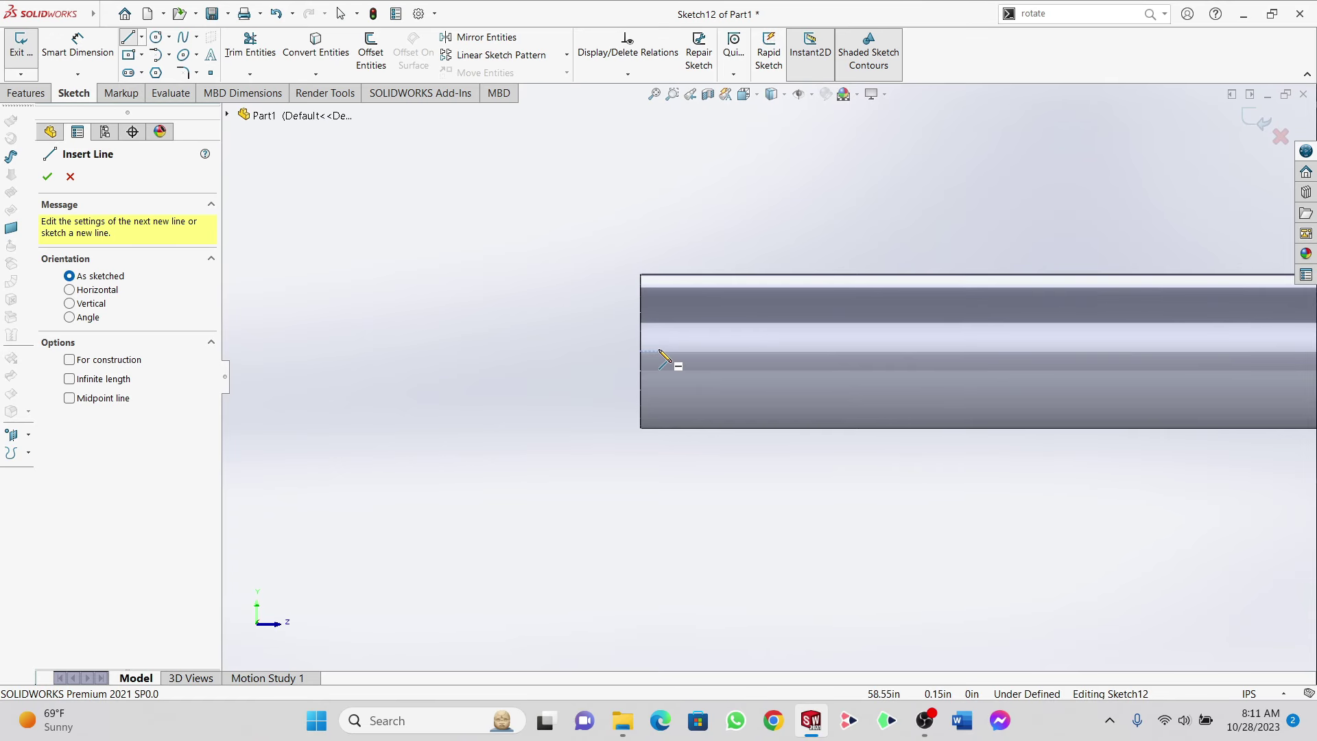
click(657, 351)
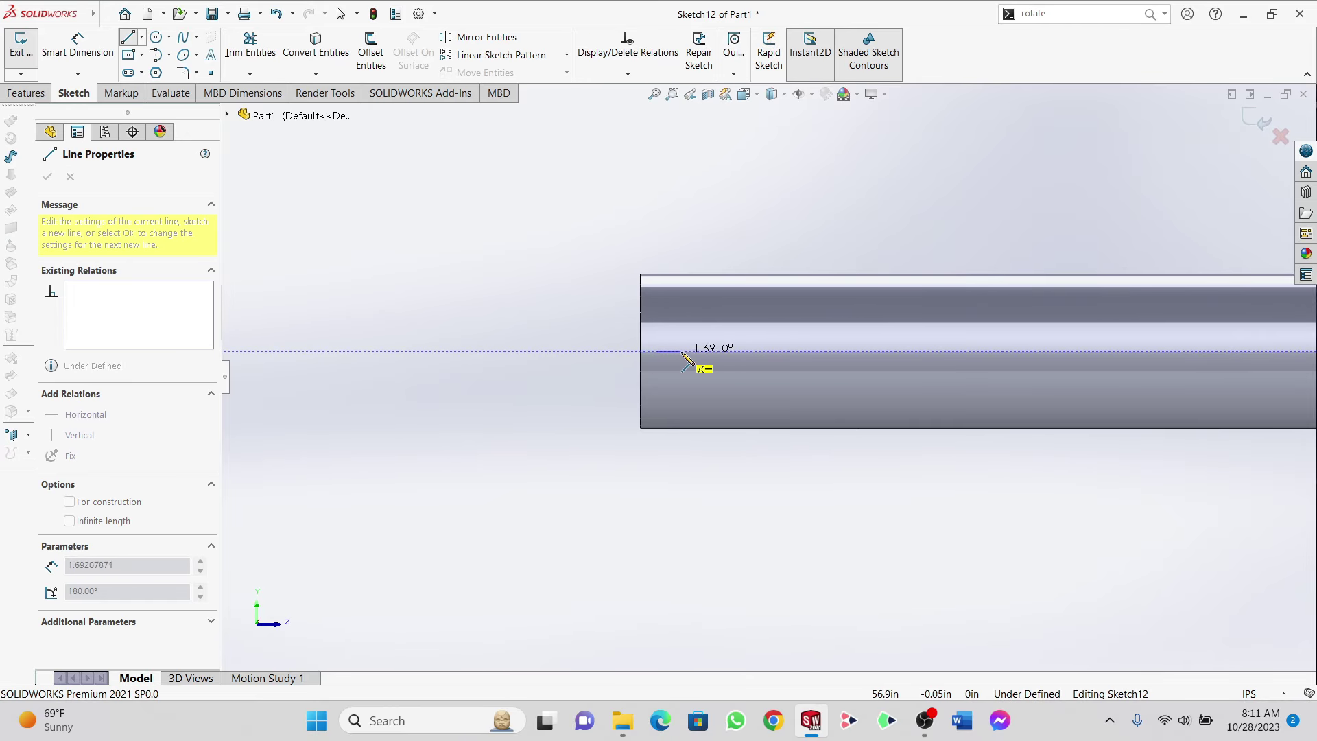
double_click(684, 352)
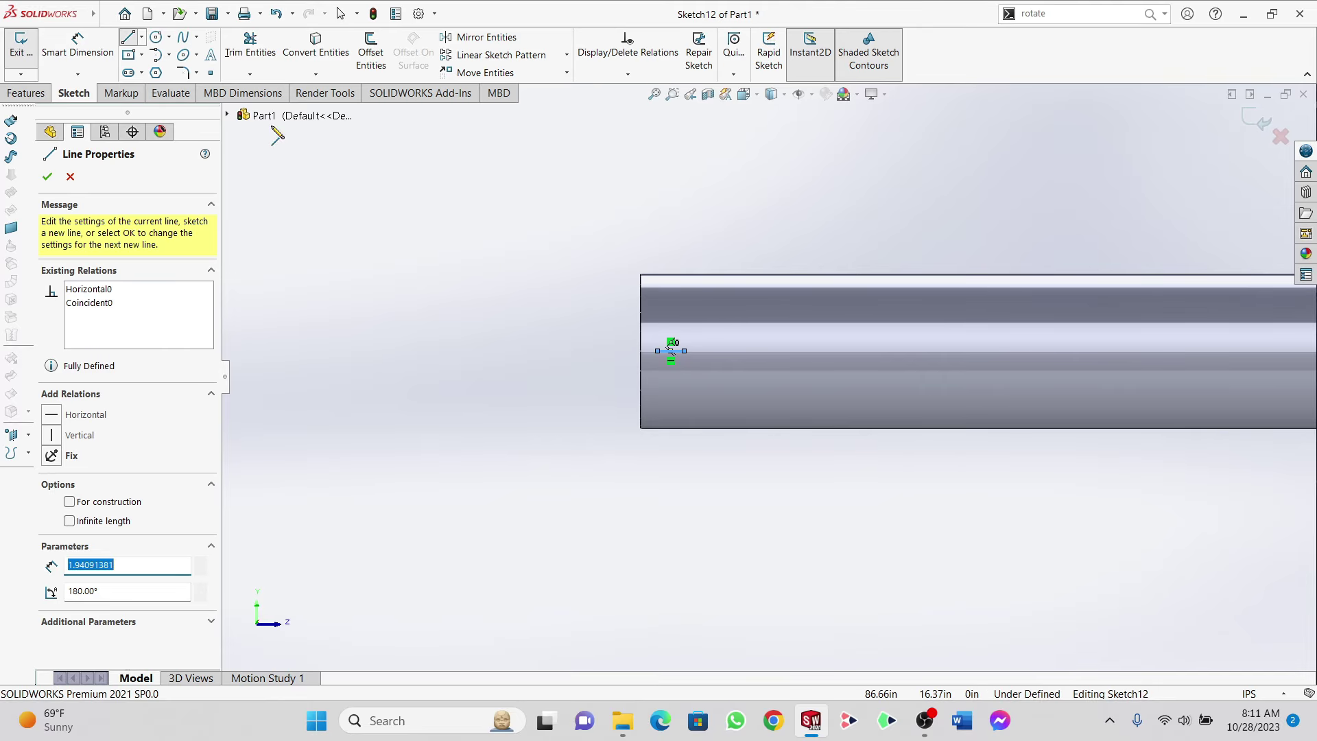
Step: Dimension the horizontal line's length and set it to 1.5 in
click(77, 45)
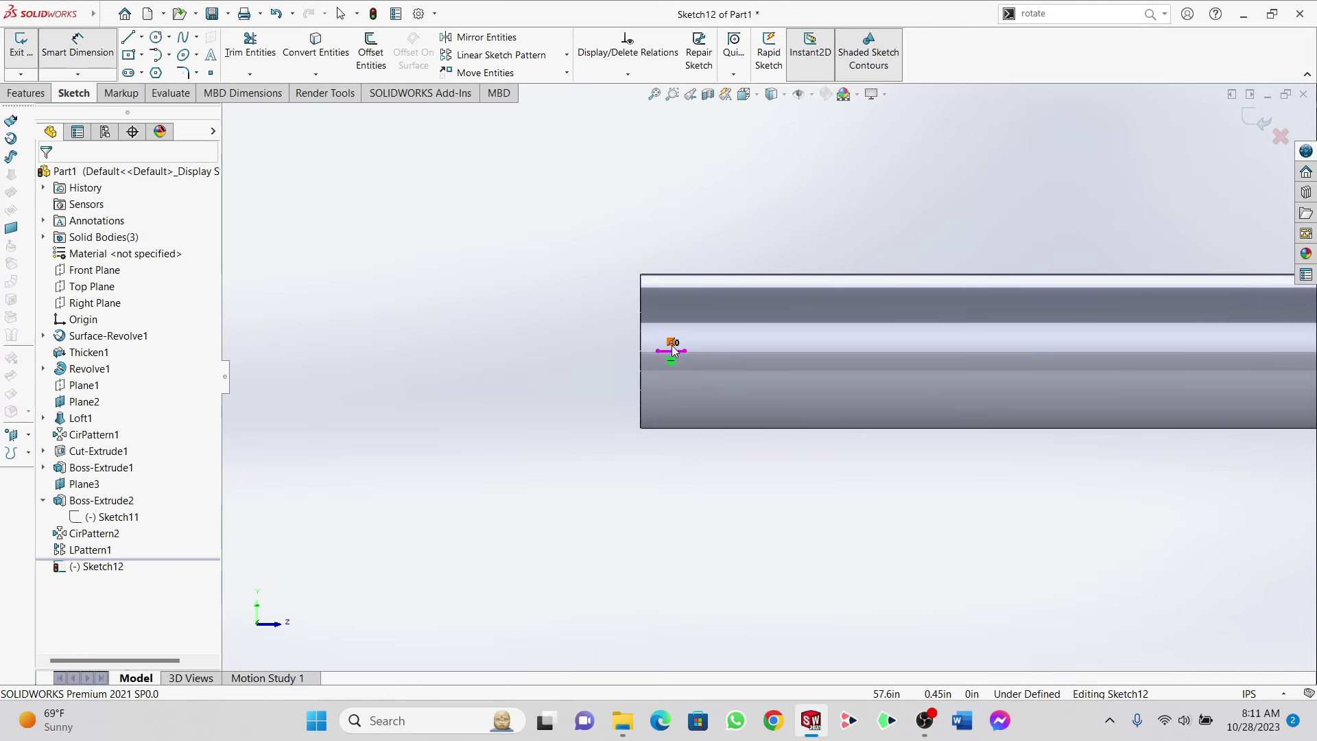
scroll(649, 339, down, 3)
click(694, 368)
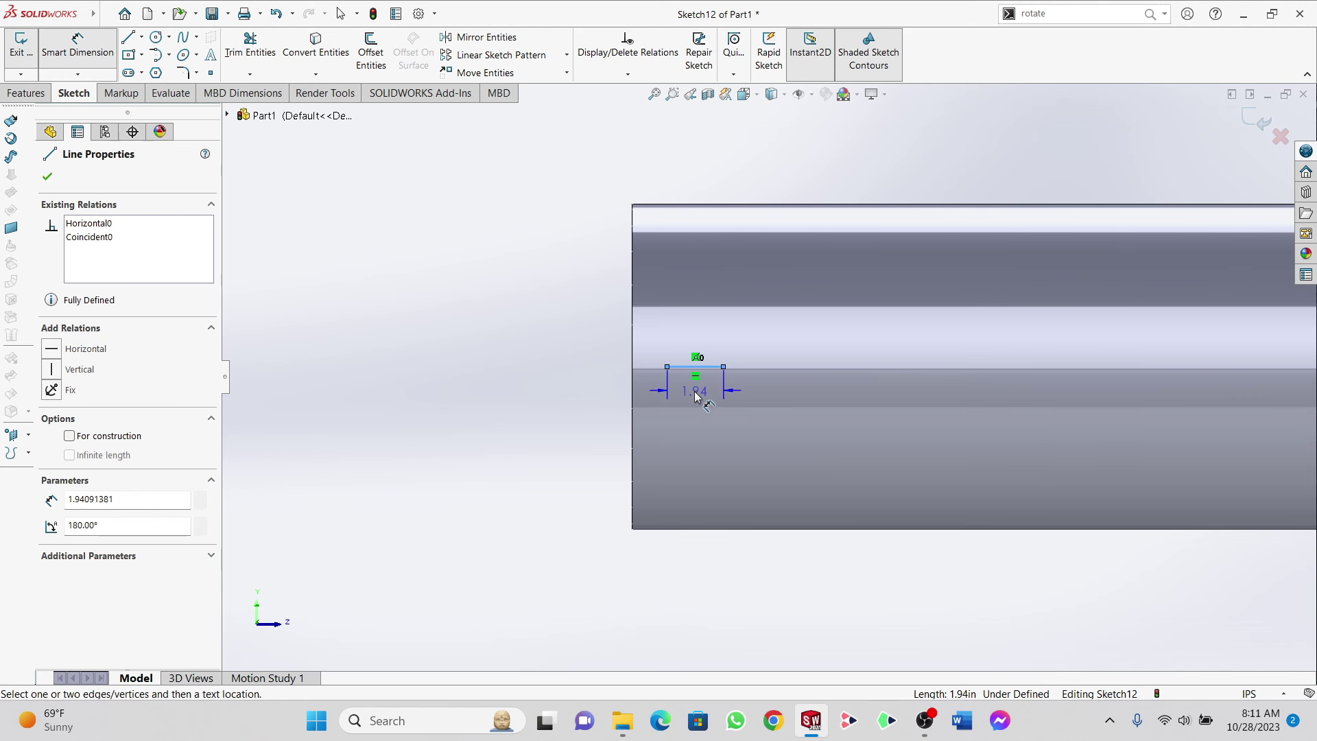
click(694, 391)
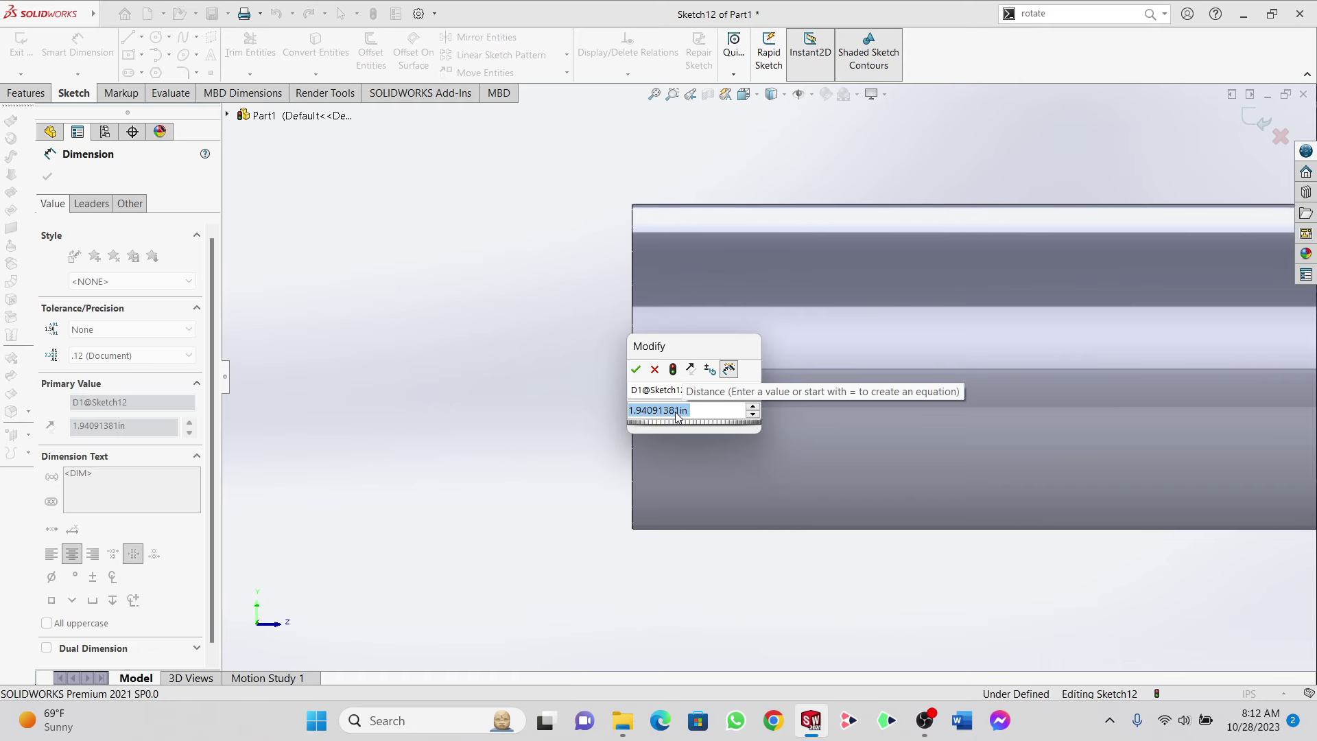
text(1.5)
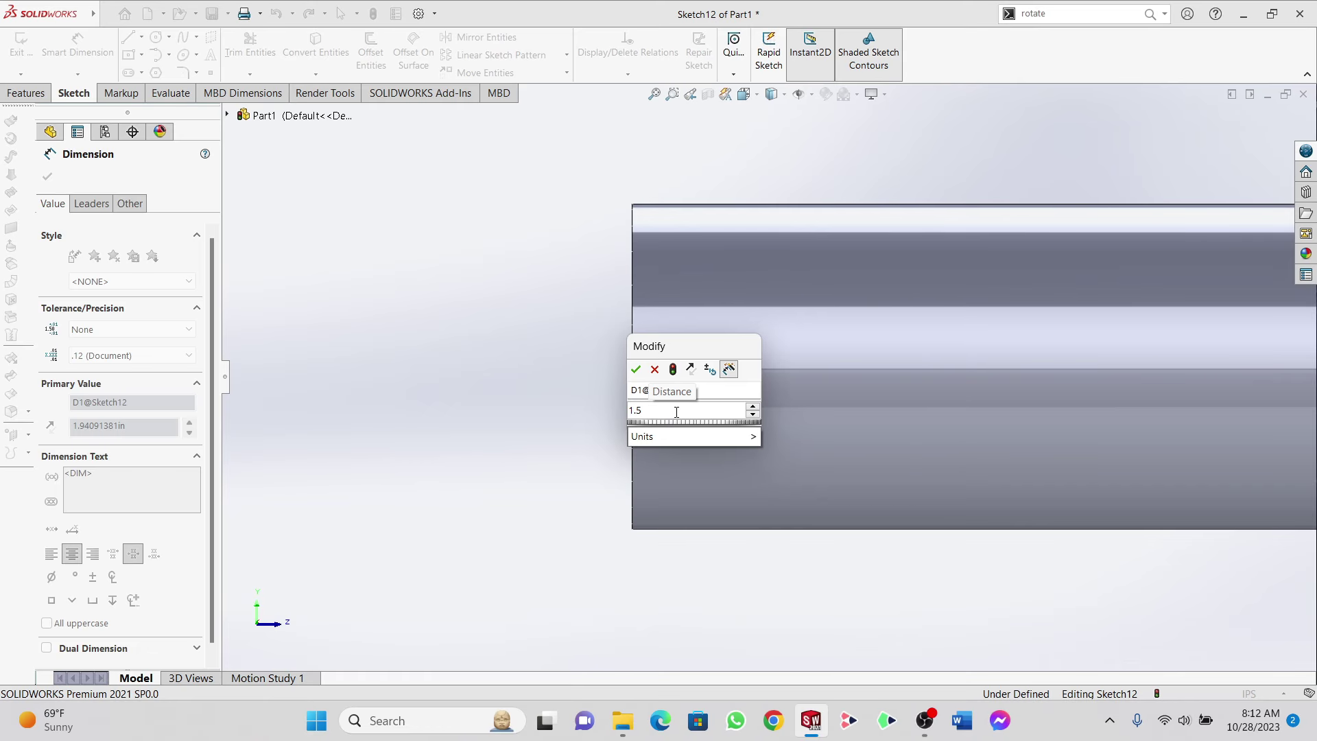
key(Return)
Step: Draw an outward-slanting line about 1 in long upward from each end of the 1.5 in line, and trim away that horizontal line
scroll(693, 384, down, 5)
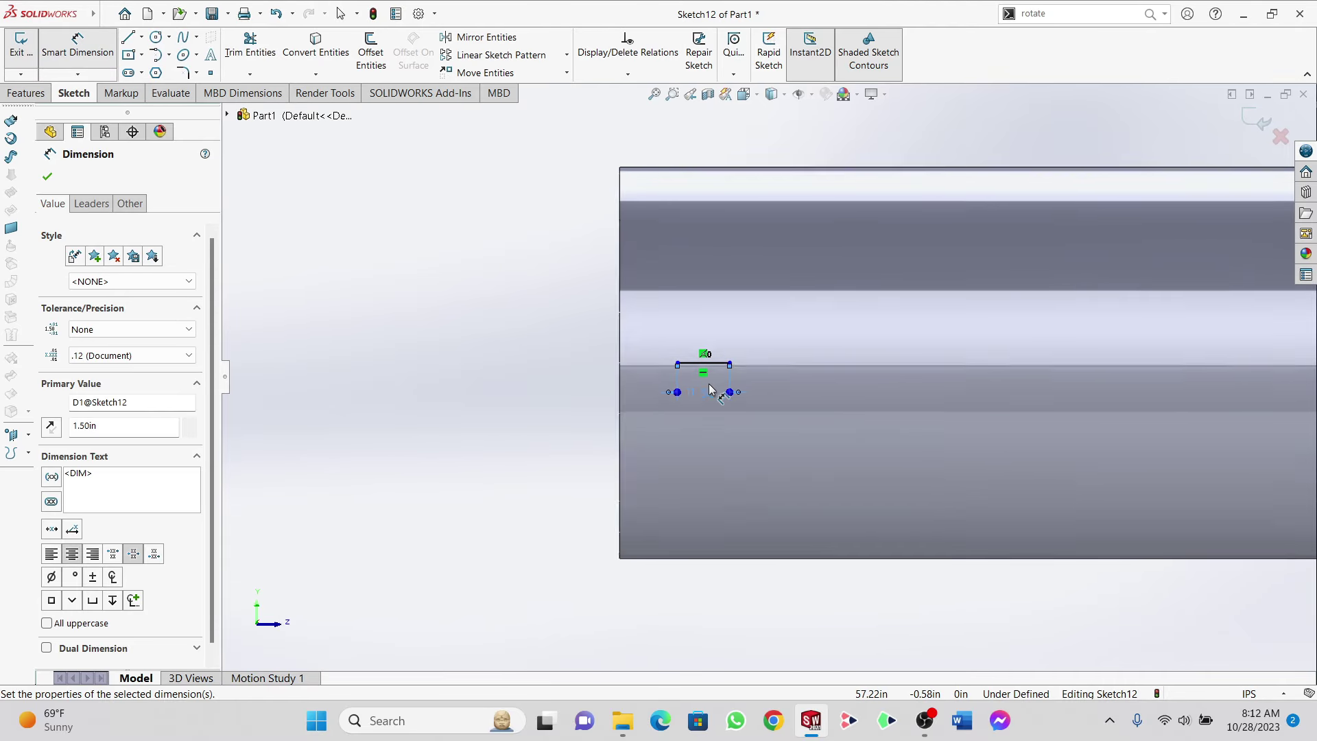
click(135, 38)
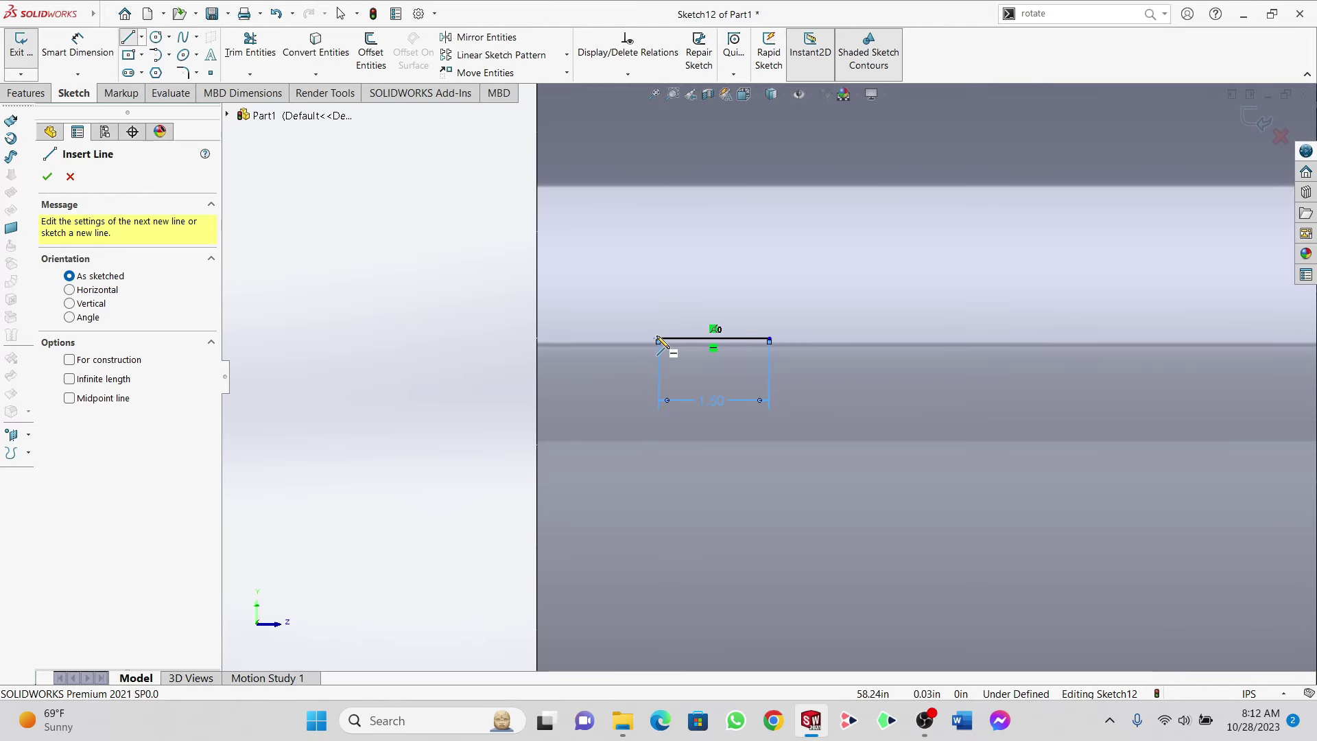
drag(659, 340, 628, 271)
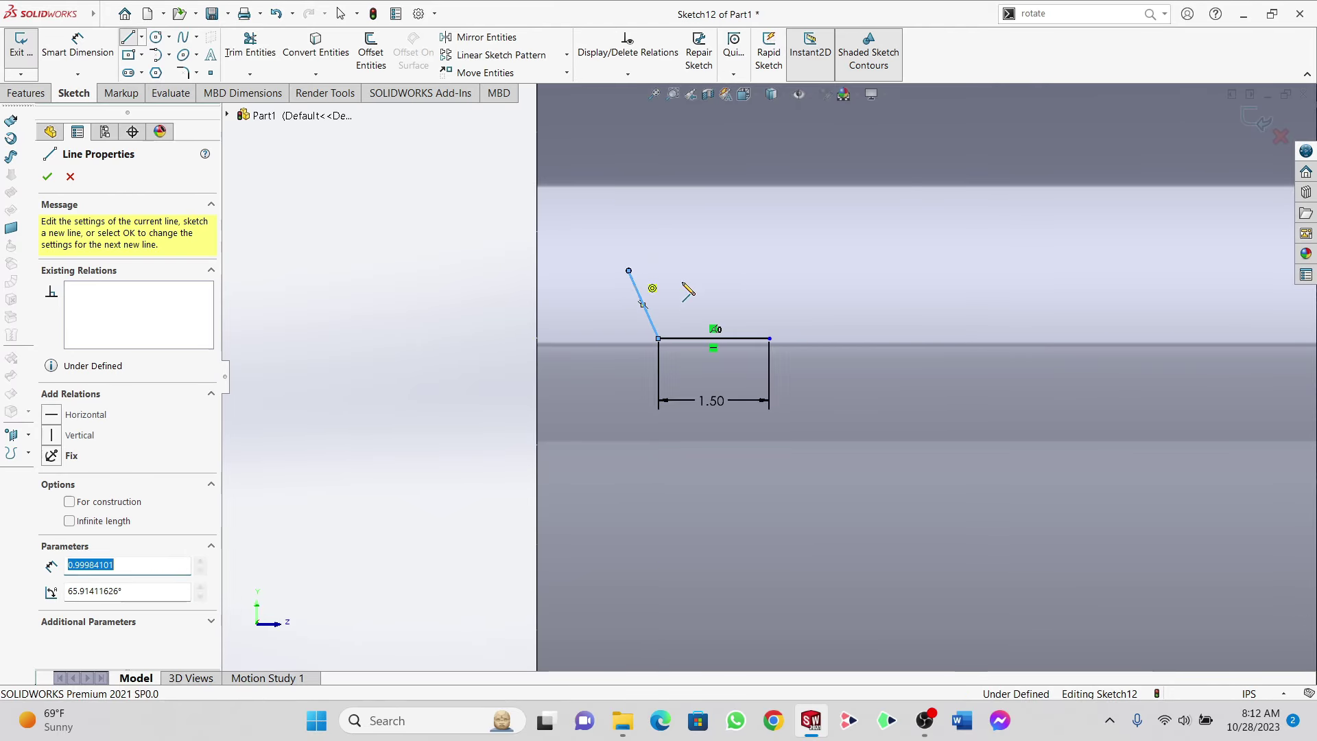
drag(770, 338, 795, 270)
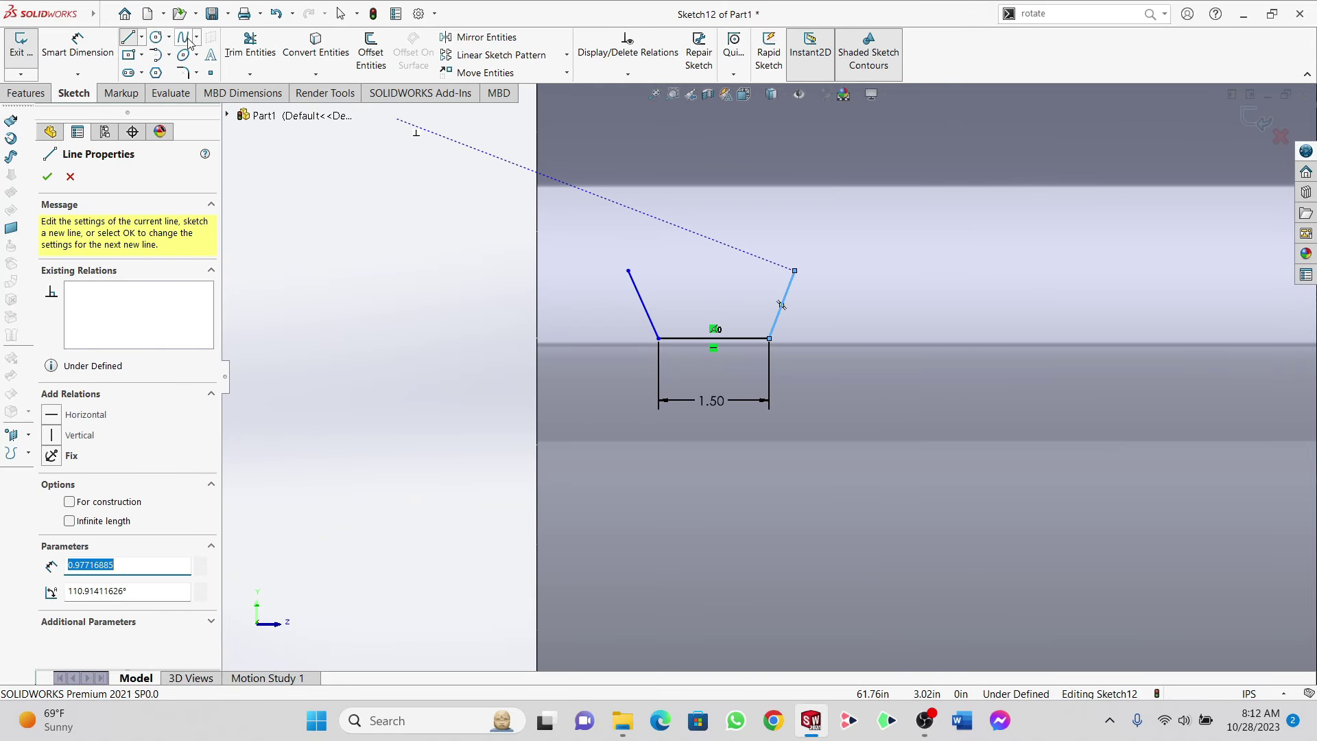
click(250, 43)
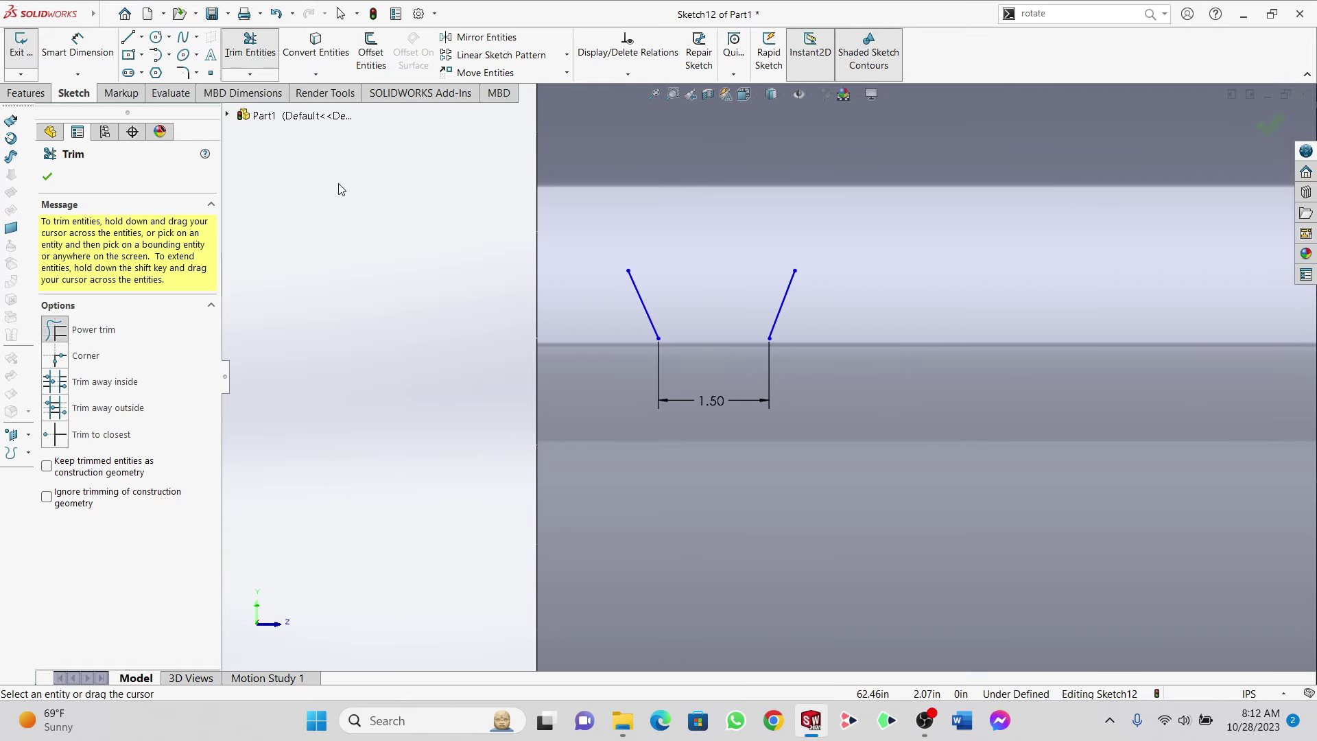
Step: Draw a two-point spline between the lower ends of the slanted lines and bow it upward with a rounded front end
click(182, 37)
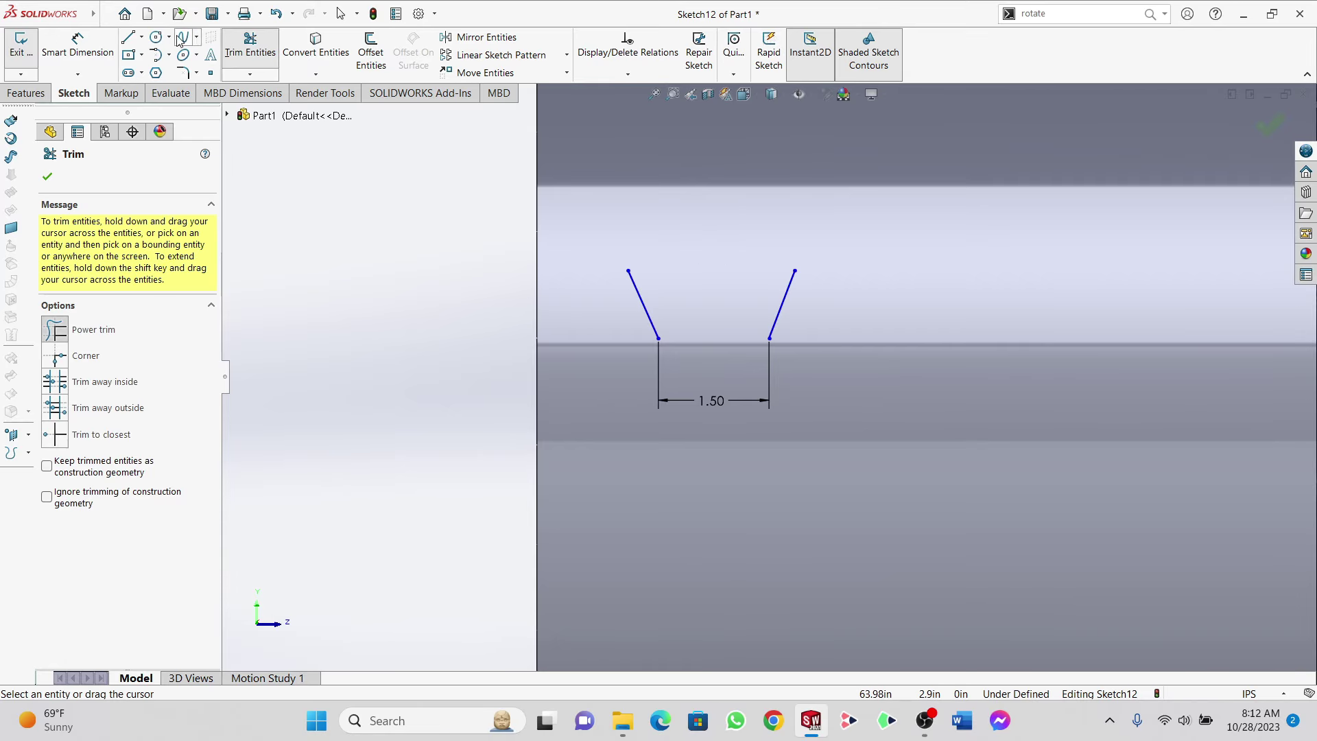
click(658, 338)
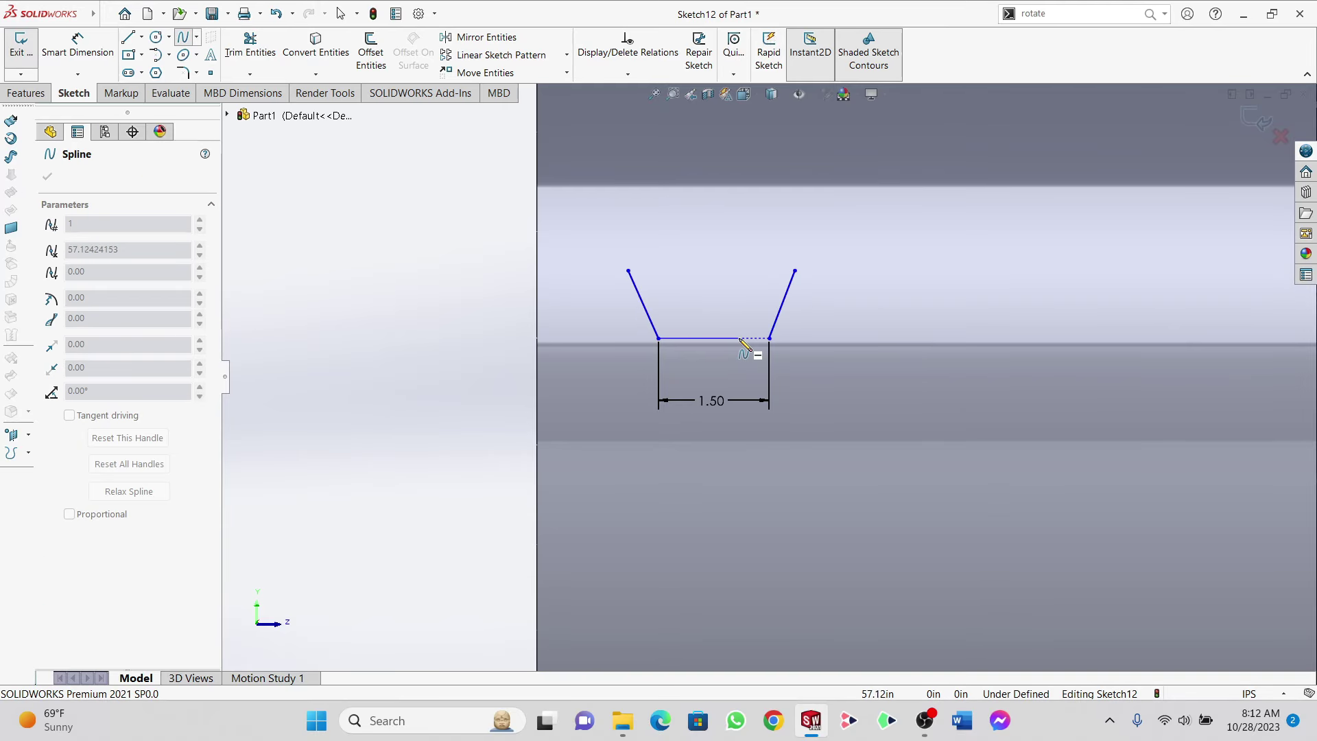
double_click(769, 338)
key(Escape)
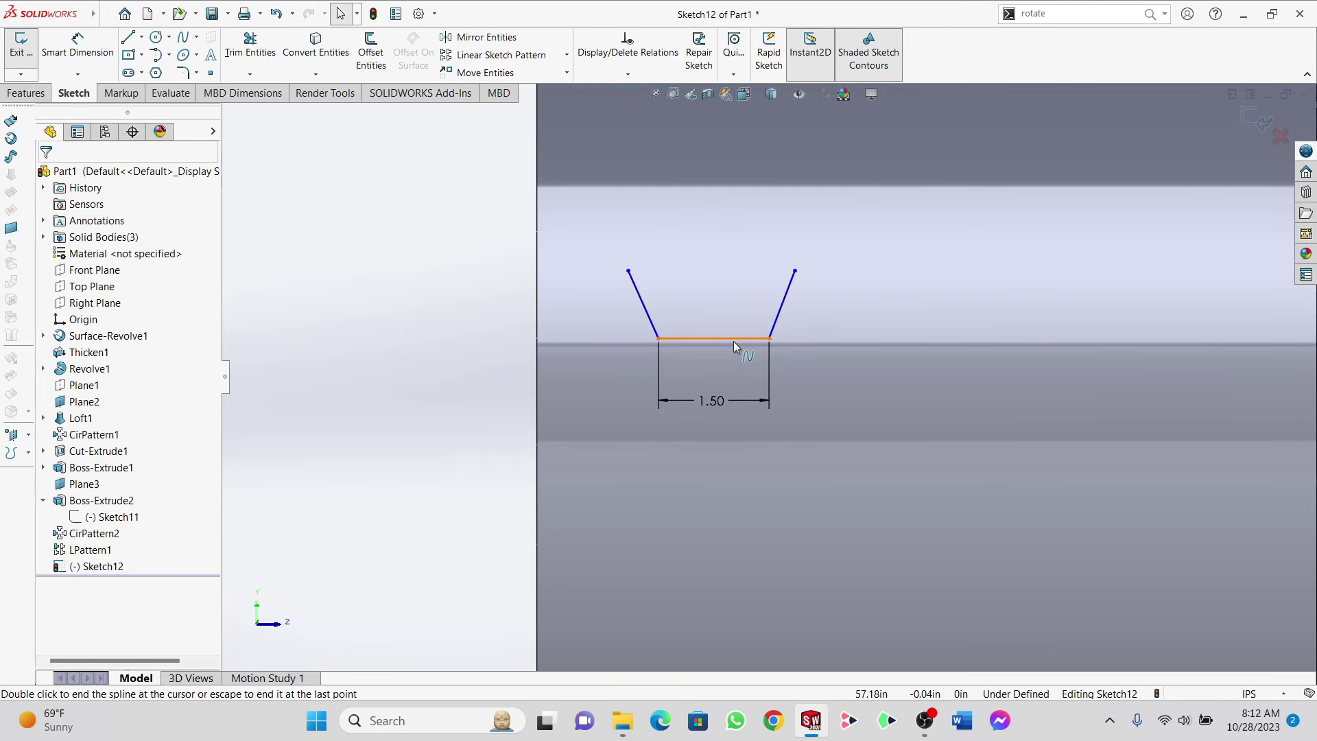
click(730, 340)
drag(726, 339, 766, 328)
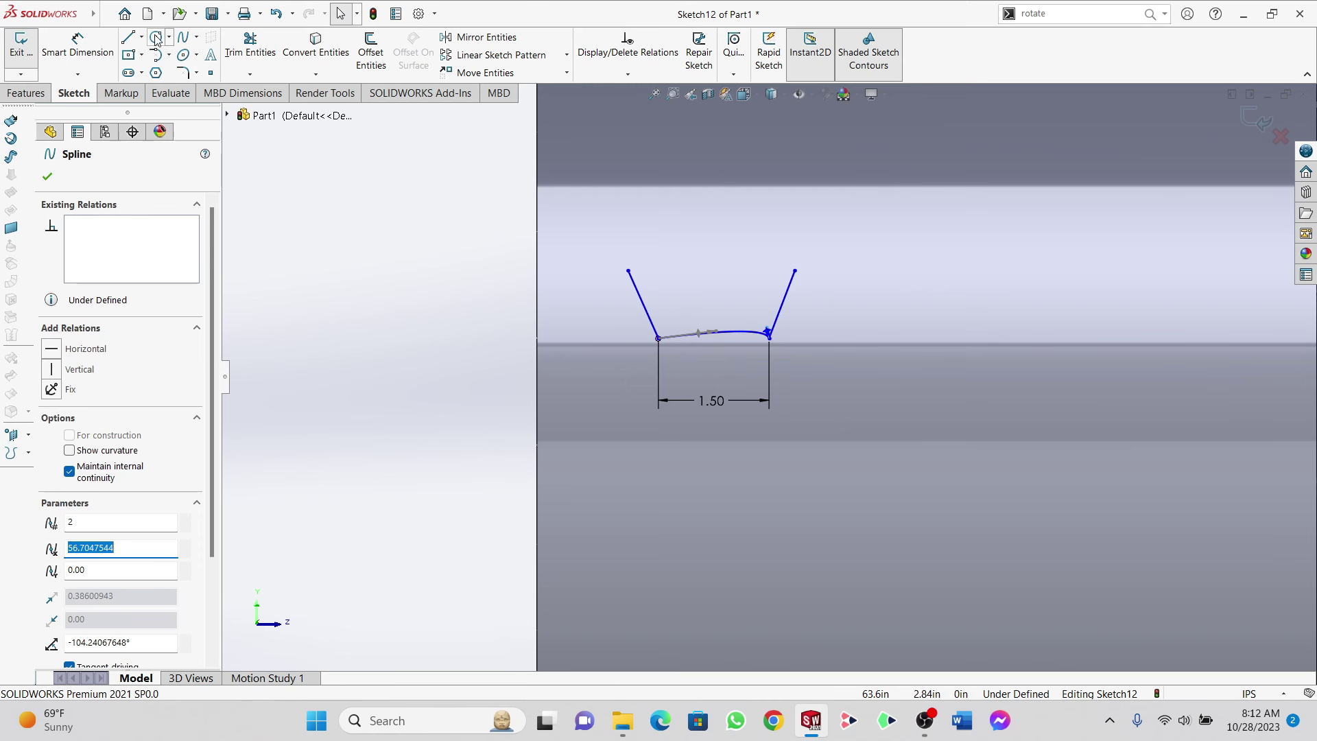
Step: Draw a second two-point spline between the same endpoints and bow it downward to close the airfoil profile
click(183, 37)
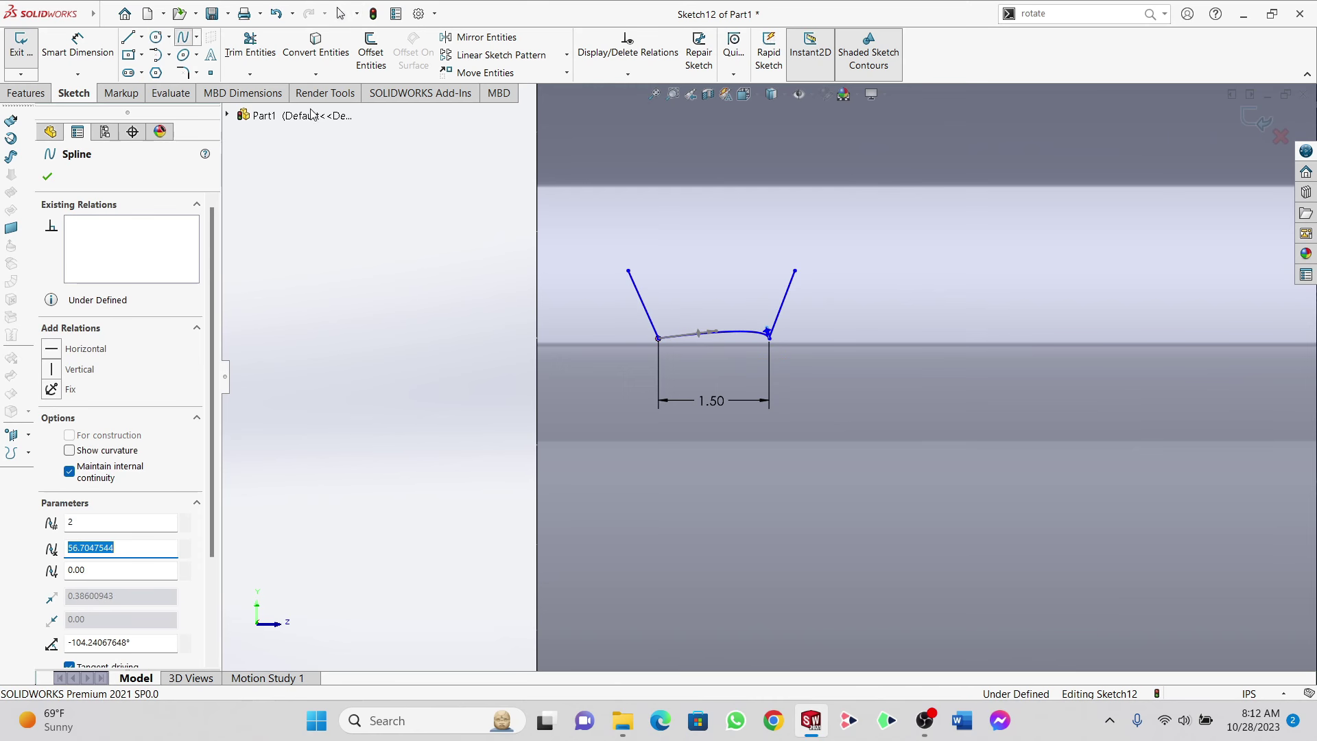
click(658, 339)
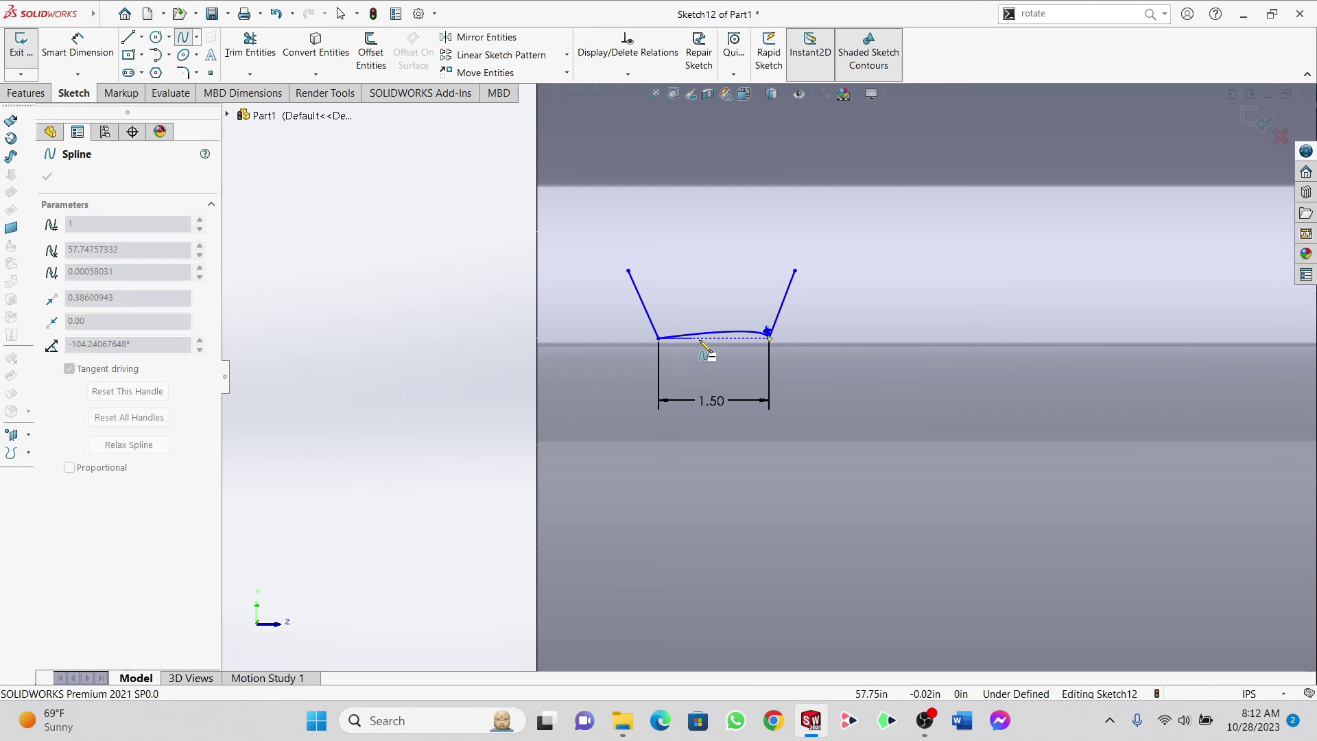
click(769, 339)
double_click(763, 343)
click(725, 339)
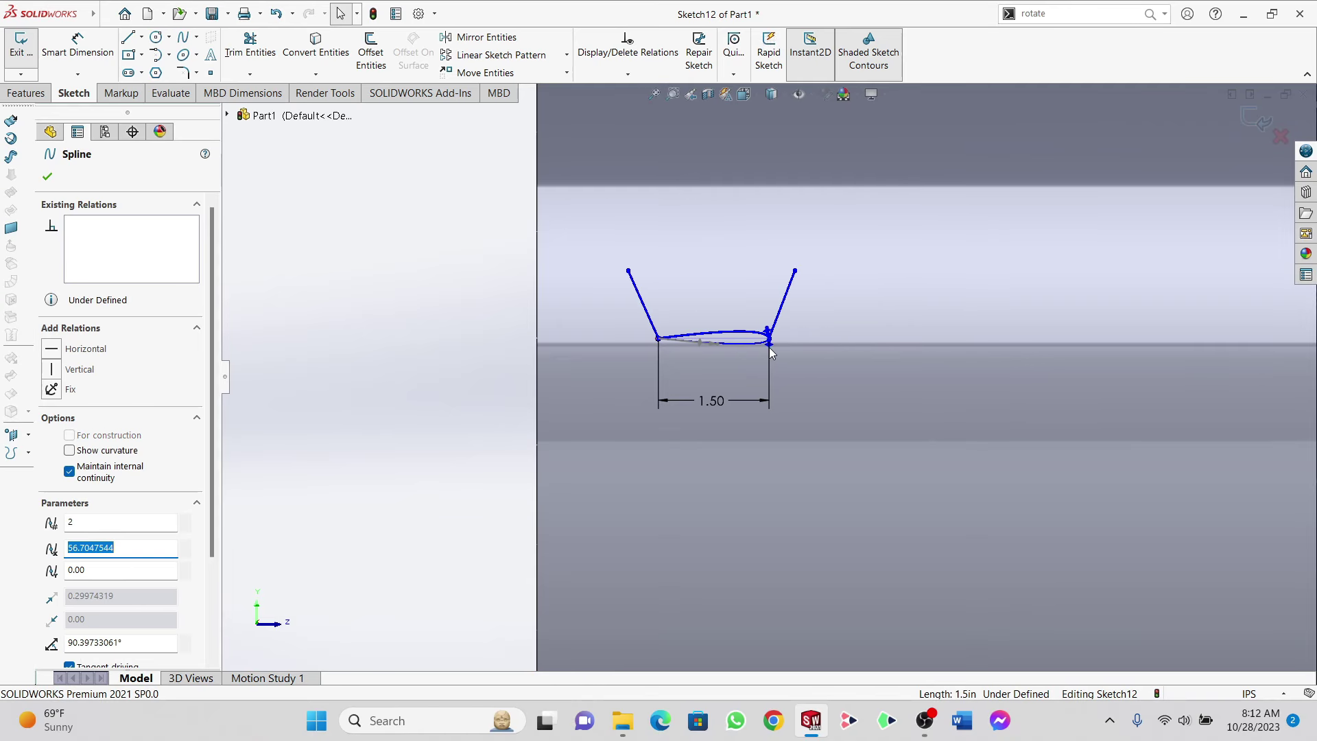
Step: Rotate both airfoil splines by -5 degrees about the profile's pointed trailing end with Rotate Entities, keeping the rotation applied
click(1058, 19)
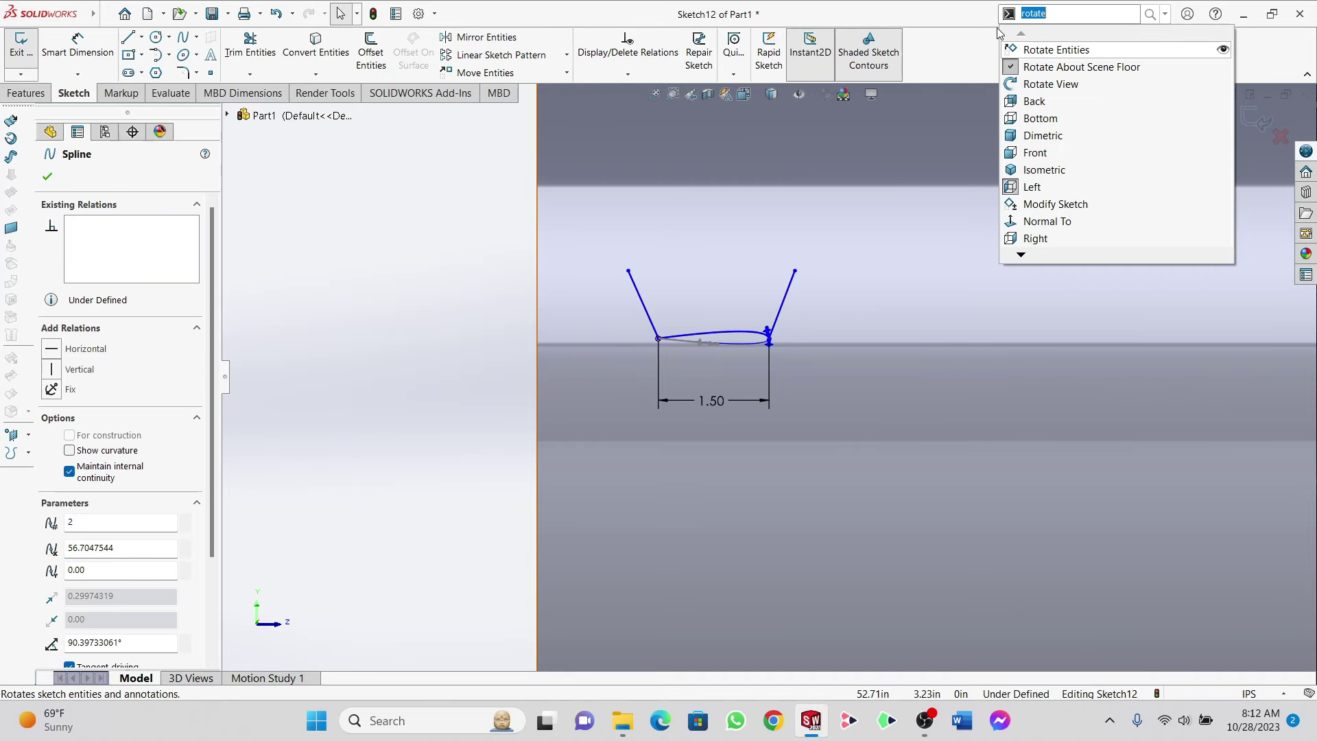
key(Return)
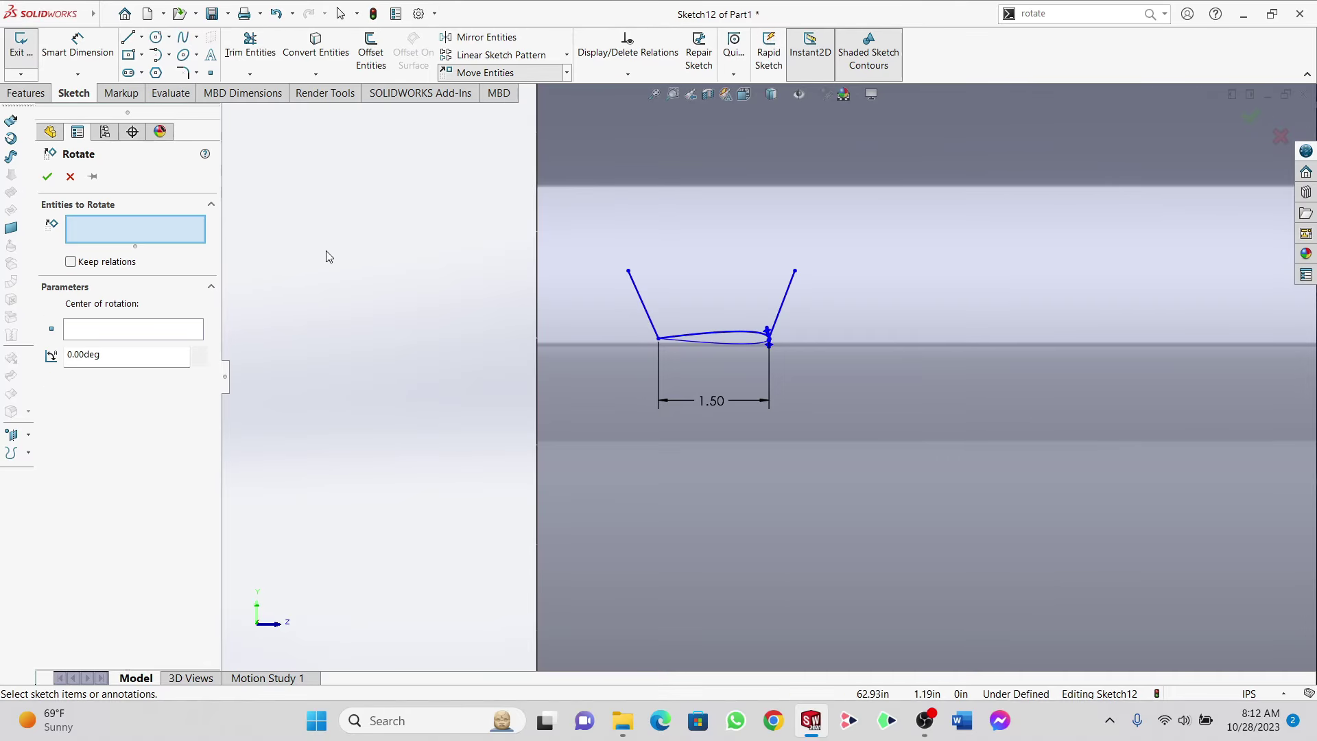
scroll(712, 267, down, 5)
click(740, 443)
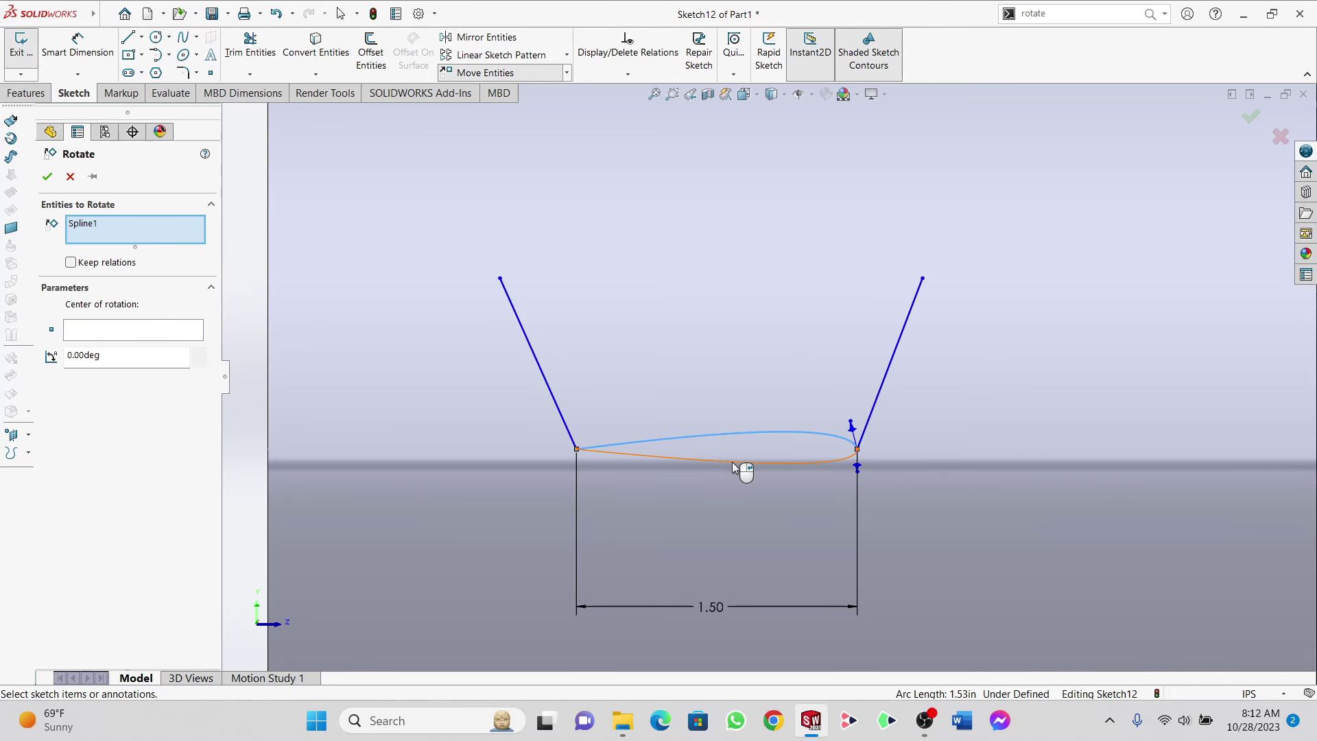
click(744, 462)
click(120, 341)
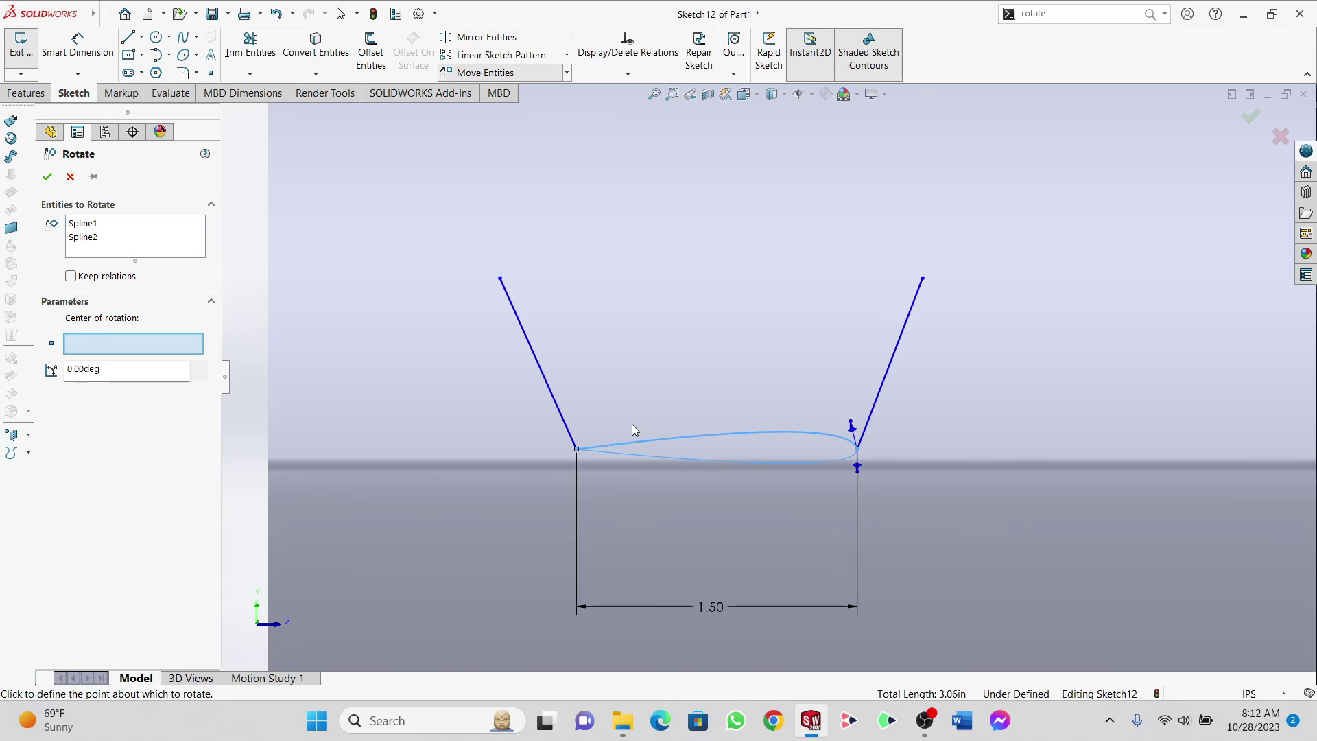
click(577, 450)
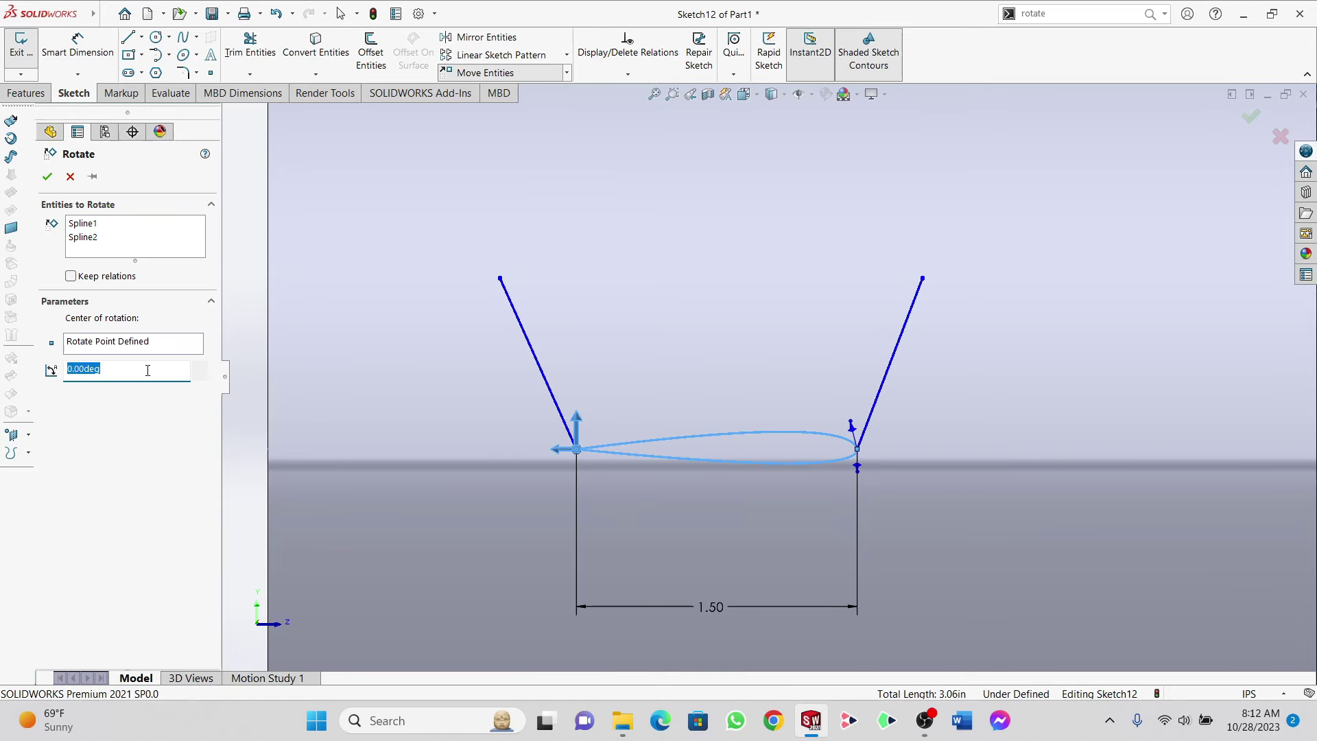
text(-5)
key(Return)
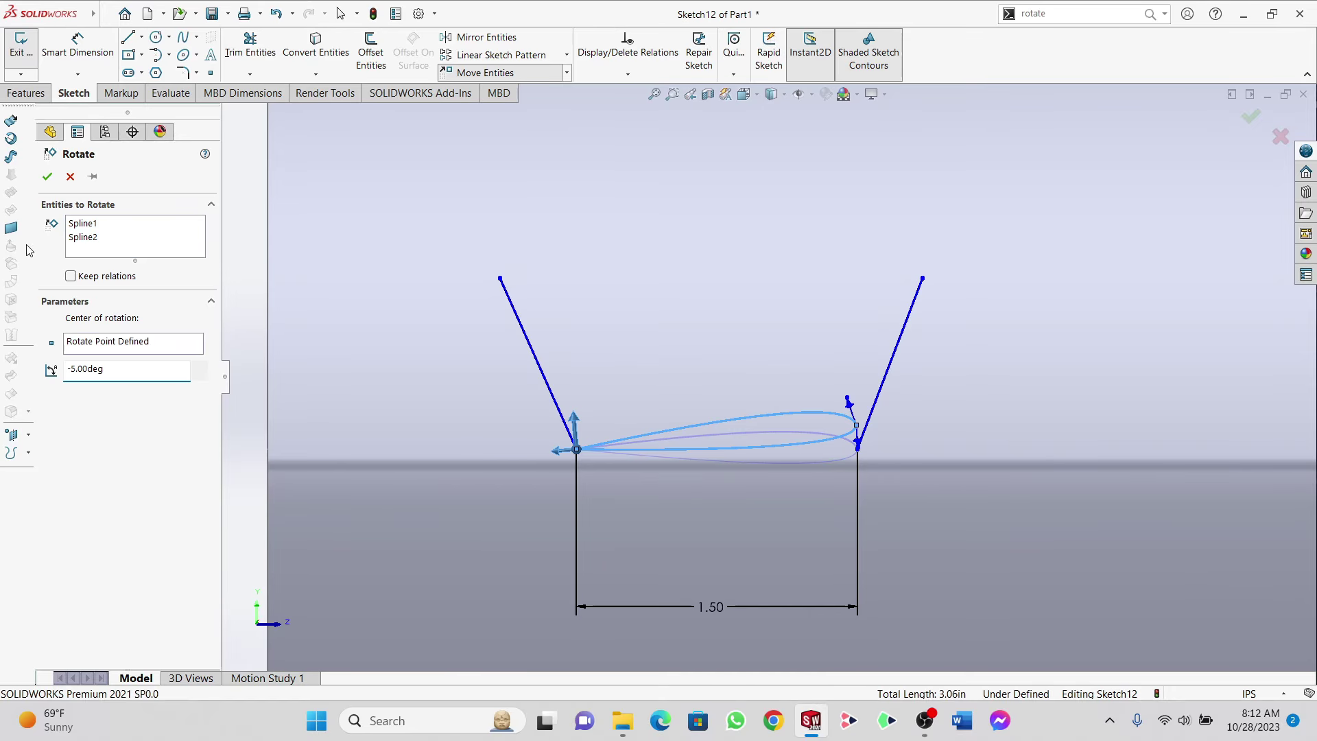
click(47, 176)
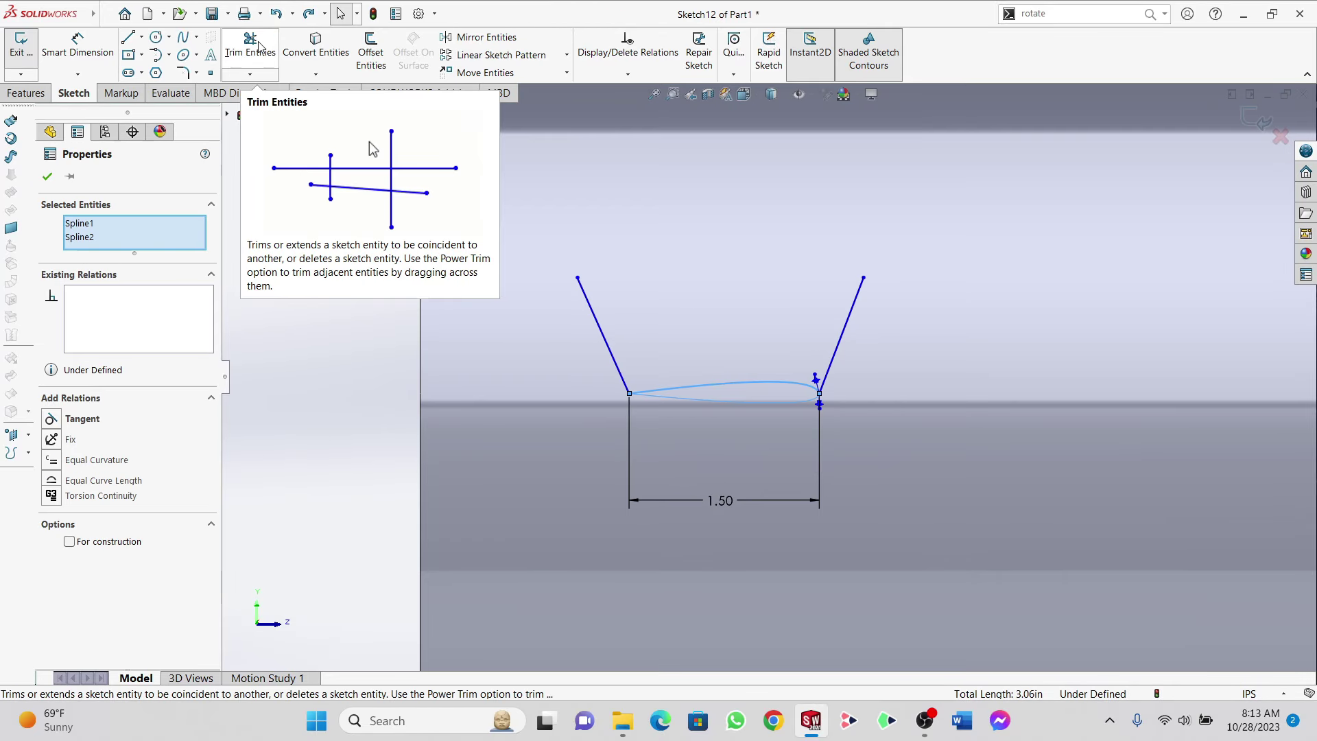
click(310, 15)
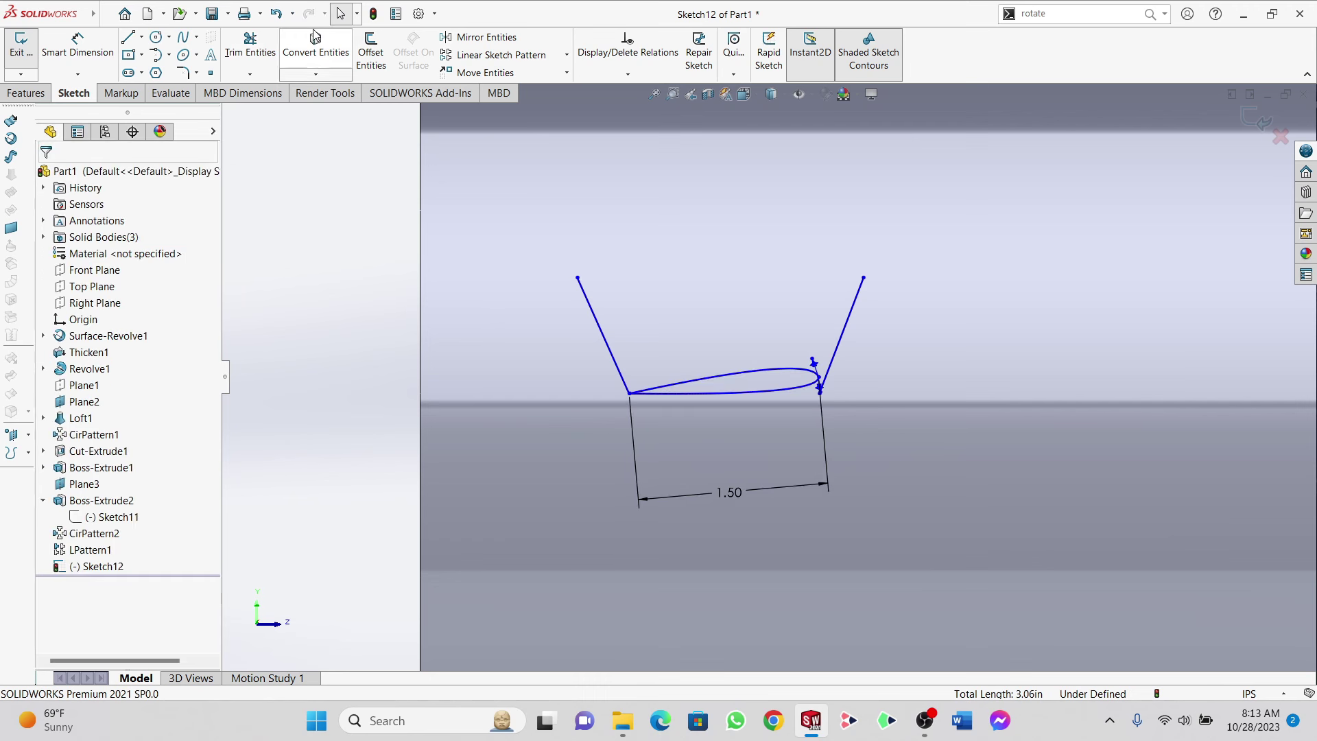
Step: Trim away the two slanted guide lines at the ends of the airfoil profile
click(263, 44)
drag(627, 272, 541, 330)
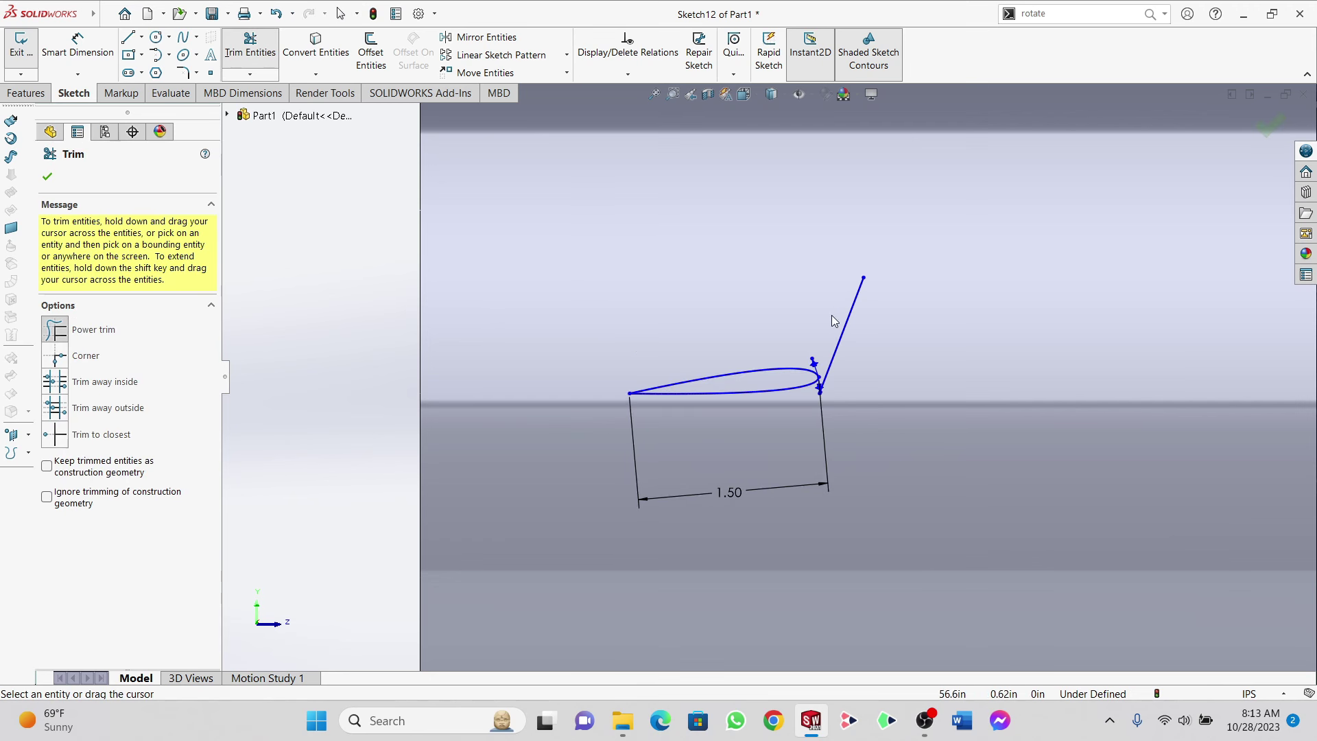
drag(835, 315, 947, 358)
click(47, 177)
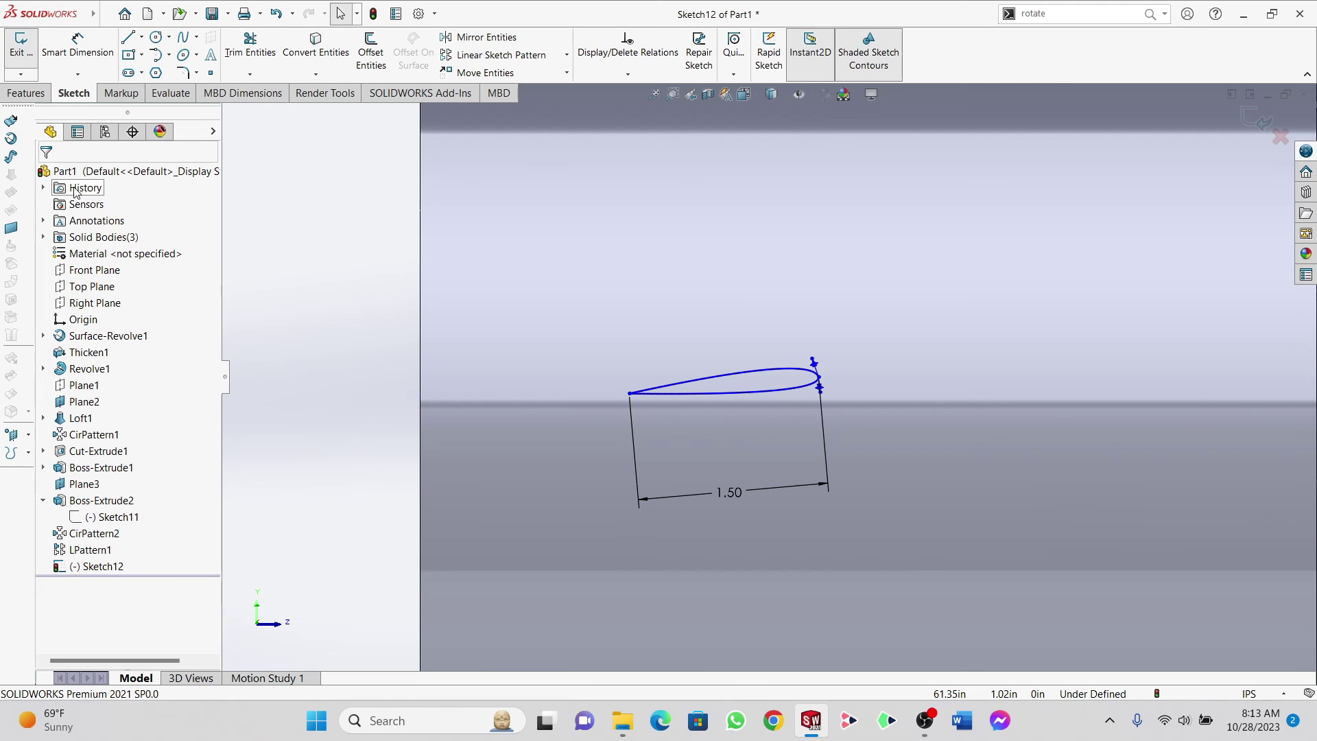
Step: Start a Boss-Extrude of the small airfoil profile, beginning at a 65 in offset from the sketch plane
click(29, 55)
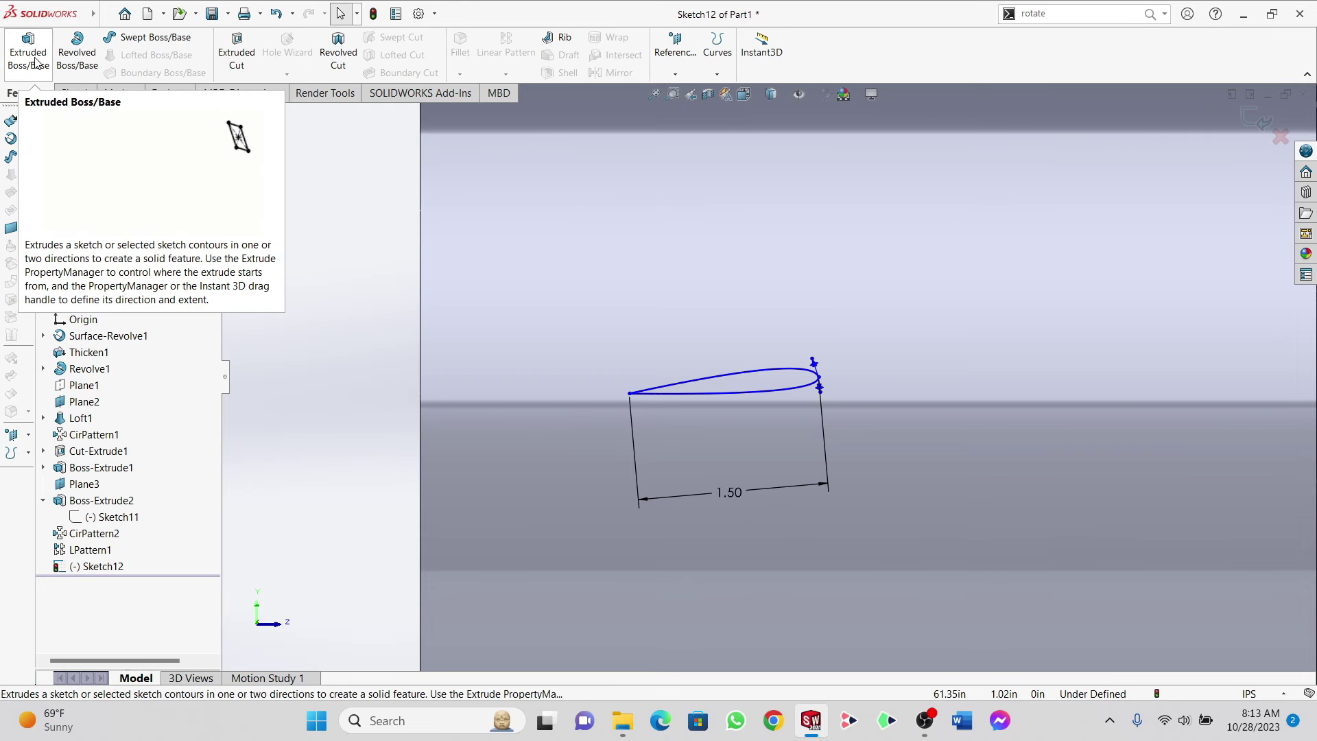
click(34, 61)
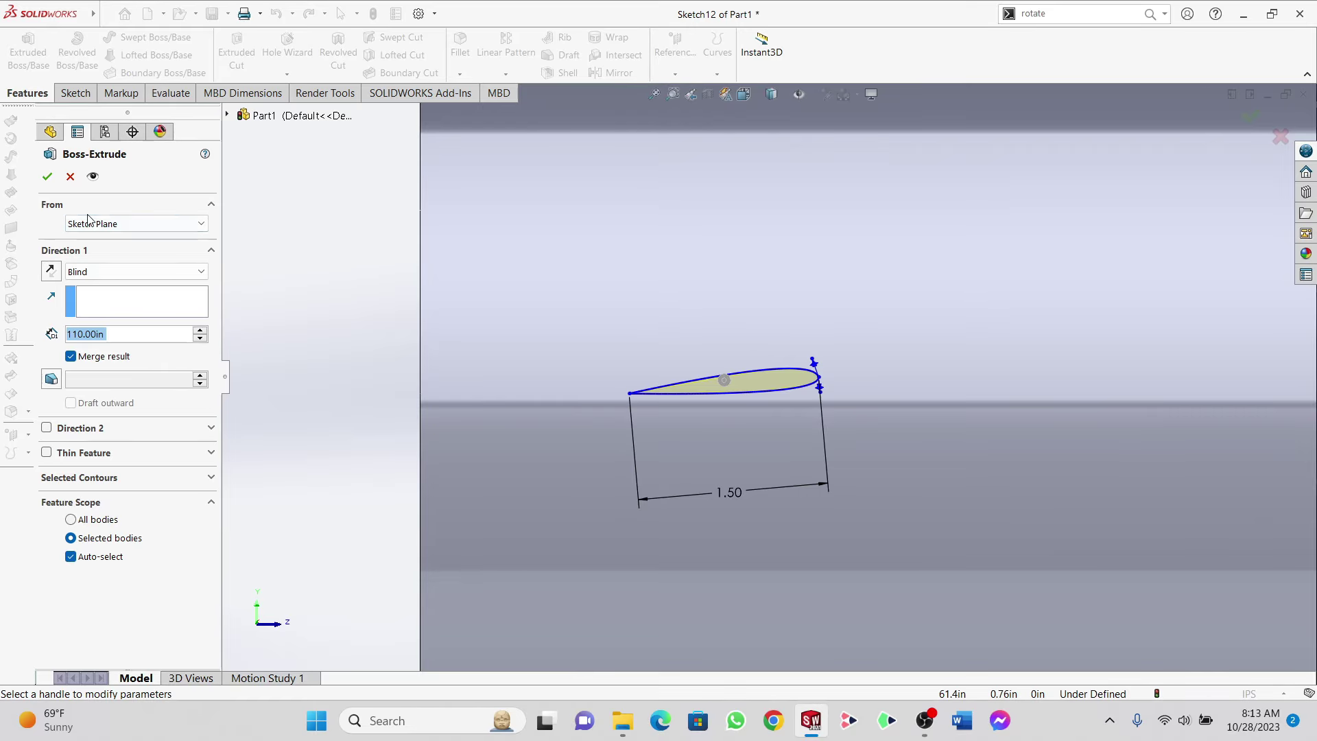
click(88, 223)
click(97, 274)
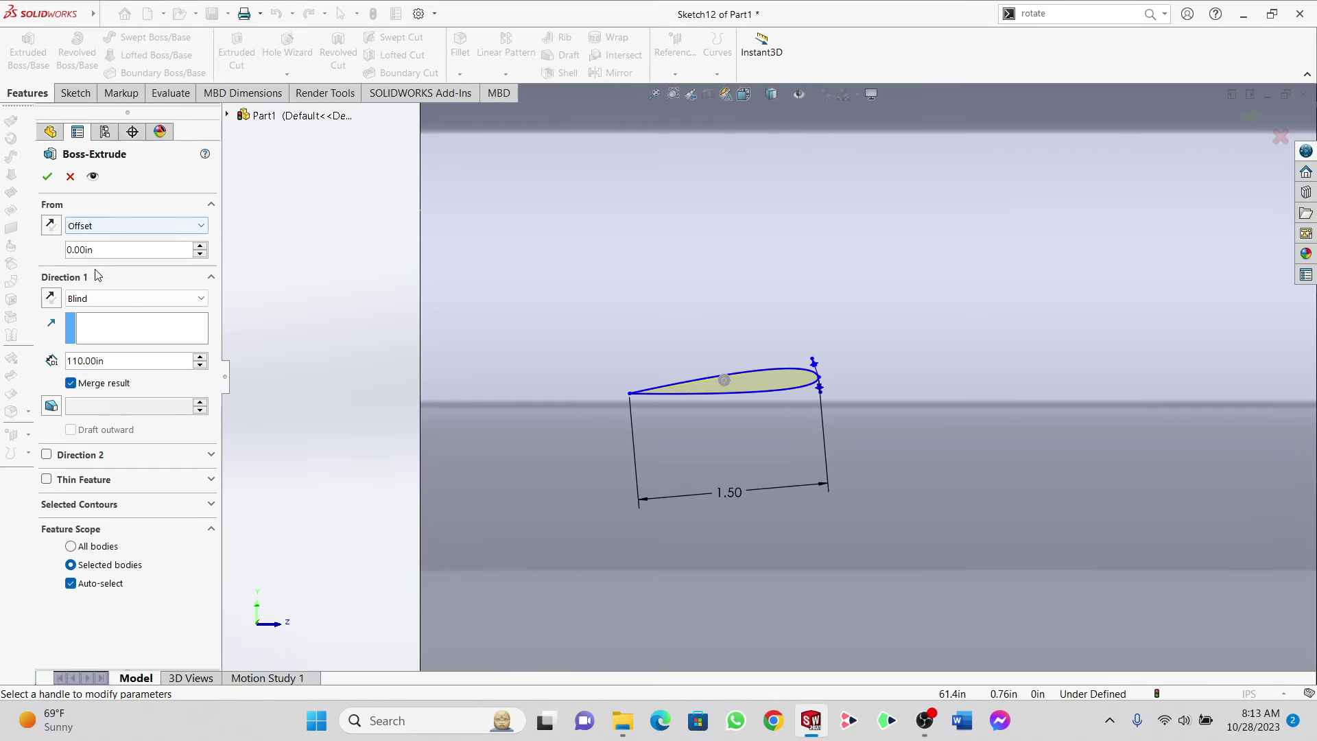
click(96, 250)
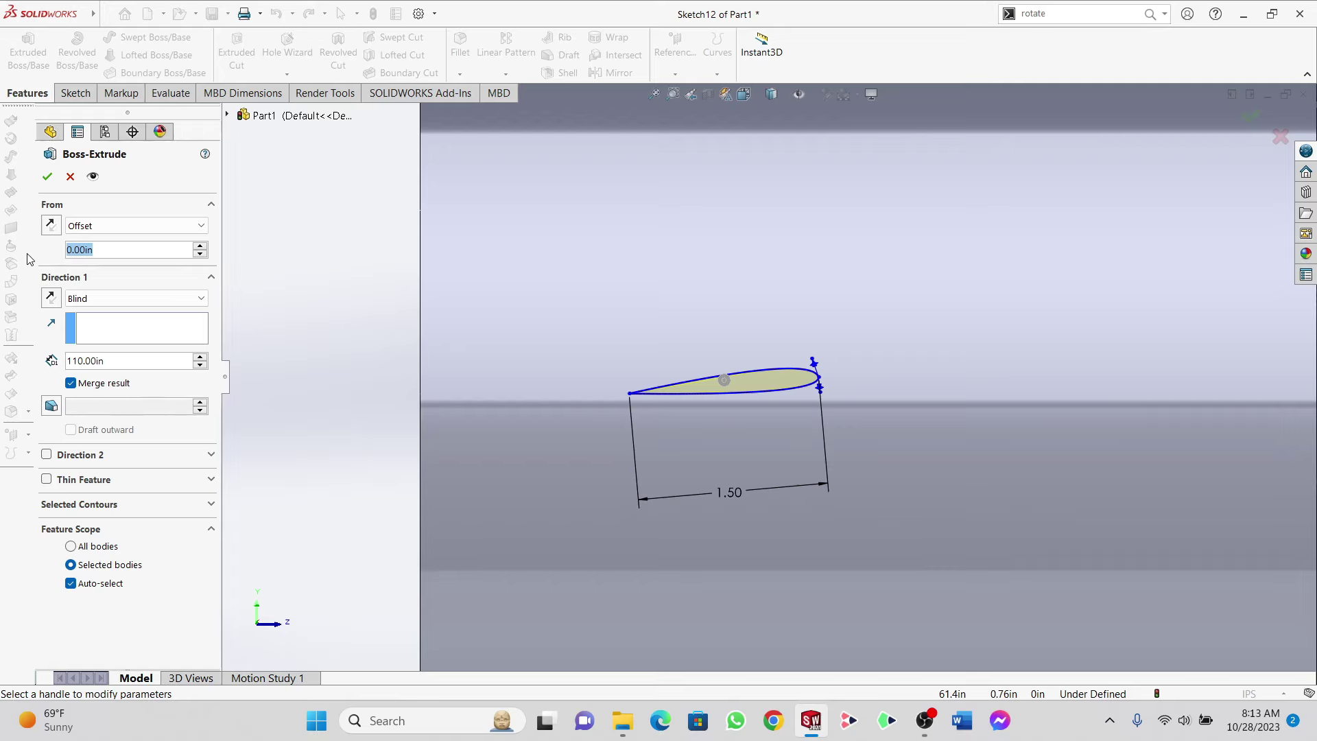
text(65)
key(Return)
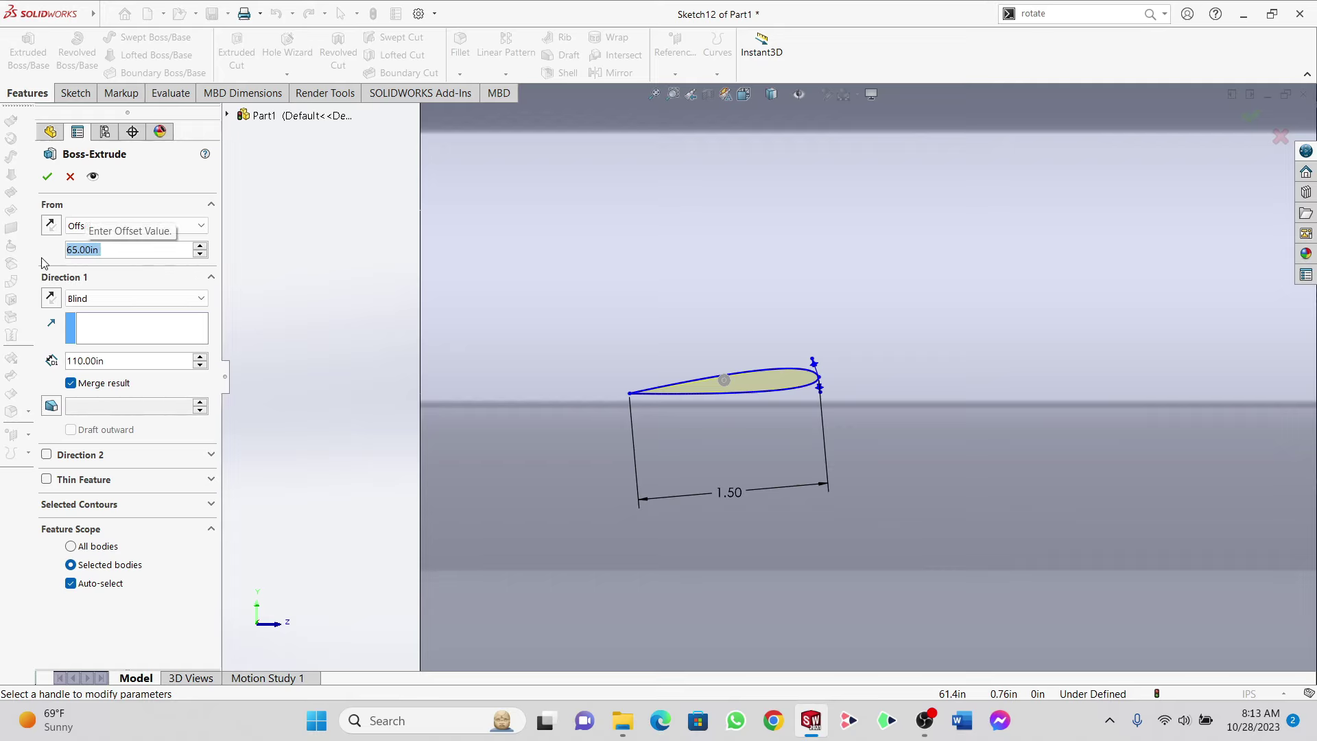
Step: Set the airfoil extrusion to end Up To Surface at the shaft's cylindrical face and create the blade
click(105, 299)
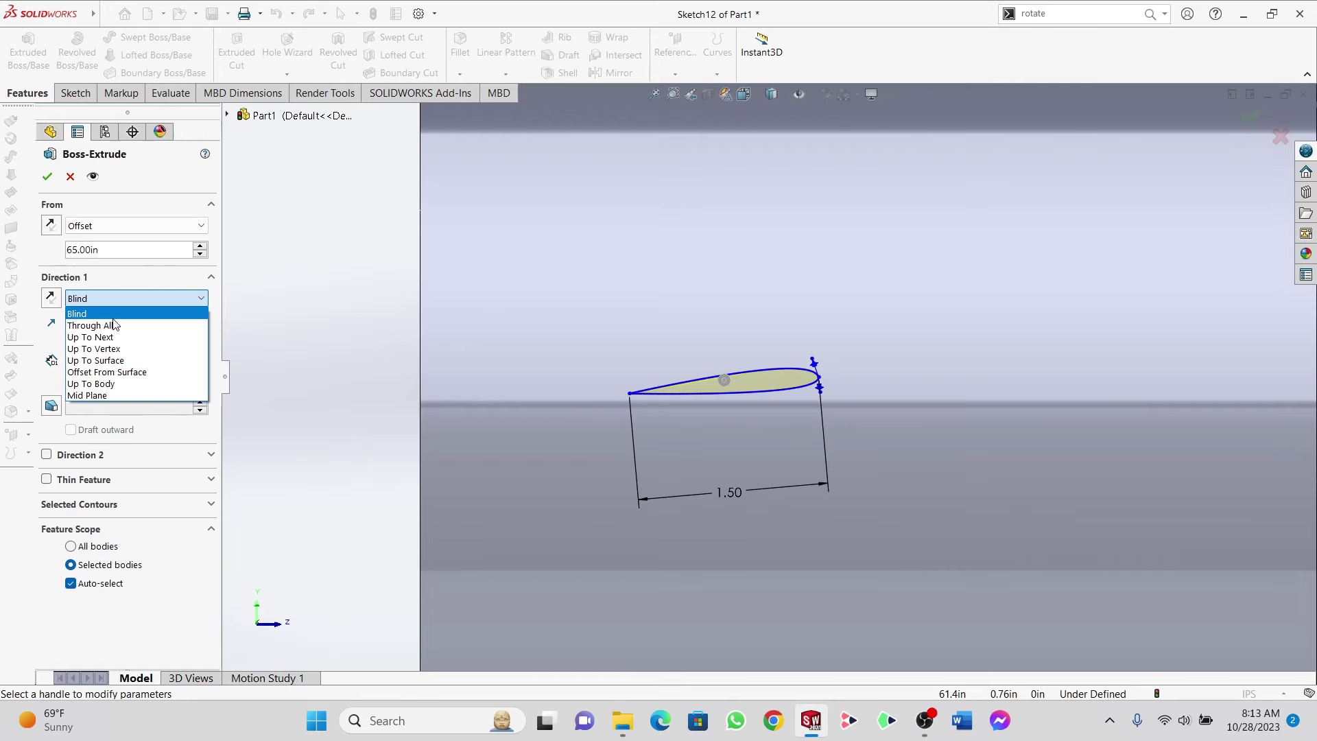
click(122, 363)
scroll(809, 331, up, 5)
middle_drag(808, 330, 867, 347)
scroll(818, 295, up, 3)
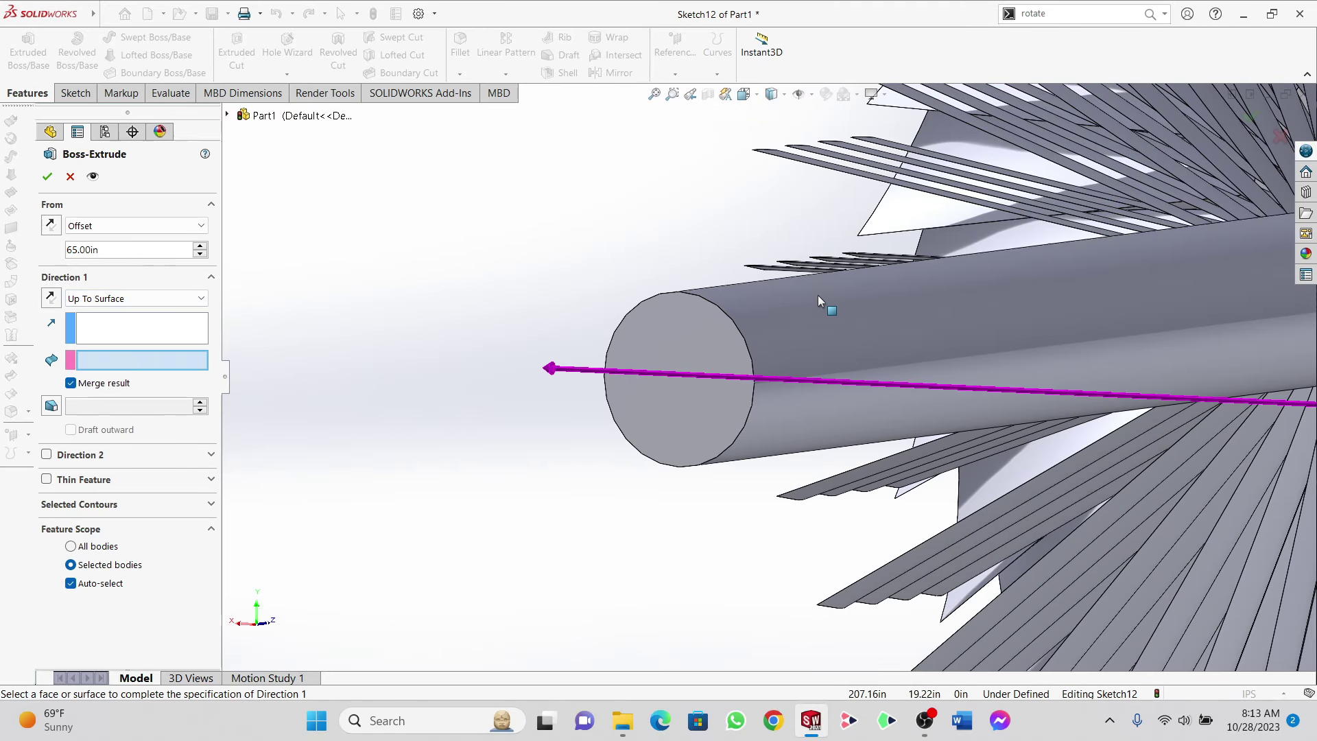
click(896, 322)
scroll(928, 351, up, 3)
middle_drag(901, 369, 968, 452)
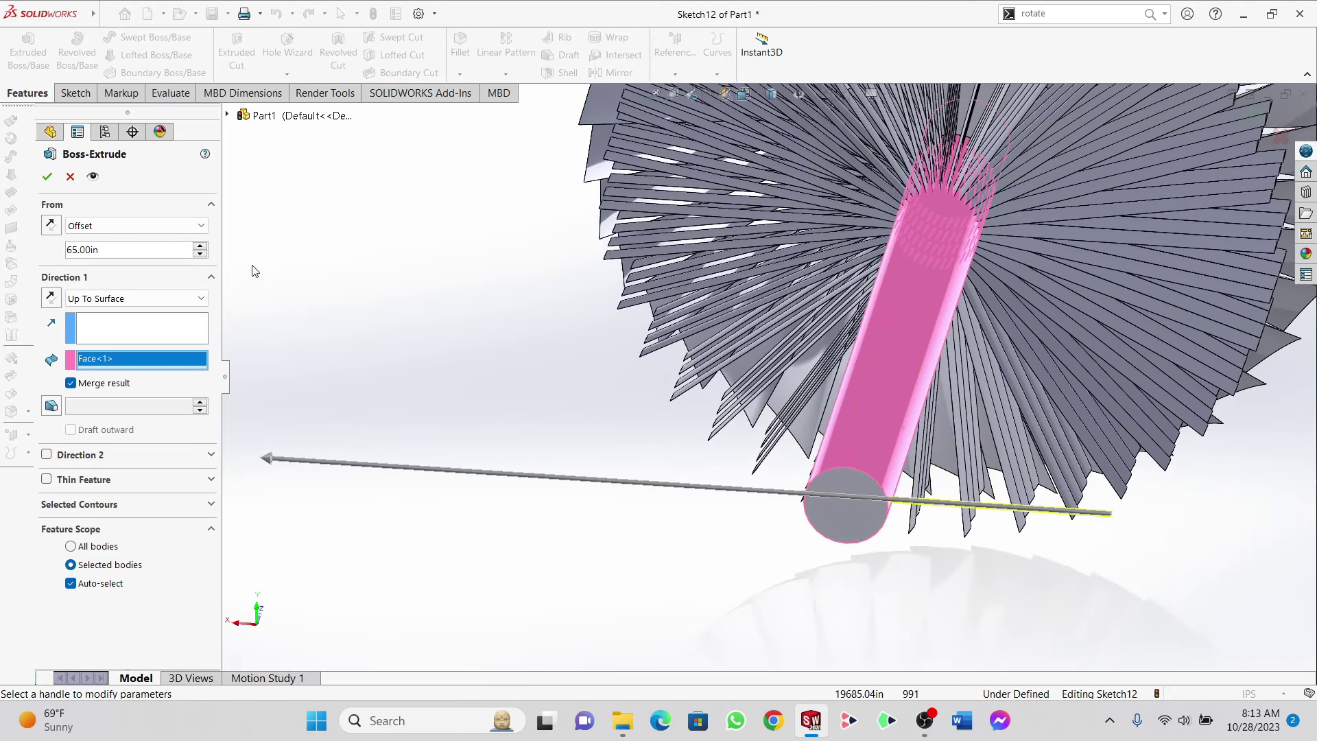
click(48, 177)
Step: Circular-pattern the small blade around the shaft's cylindrical face with 38 equally spaced instances over 360 degrees
middle_drag(912, 480, 948, 527)
scroll(670, 528, up, 3)
scroll(669, 528, down, 5)
scroll(754, 435, down, 3)
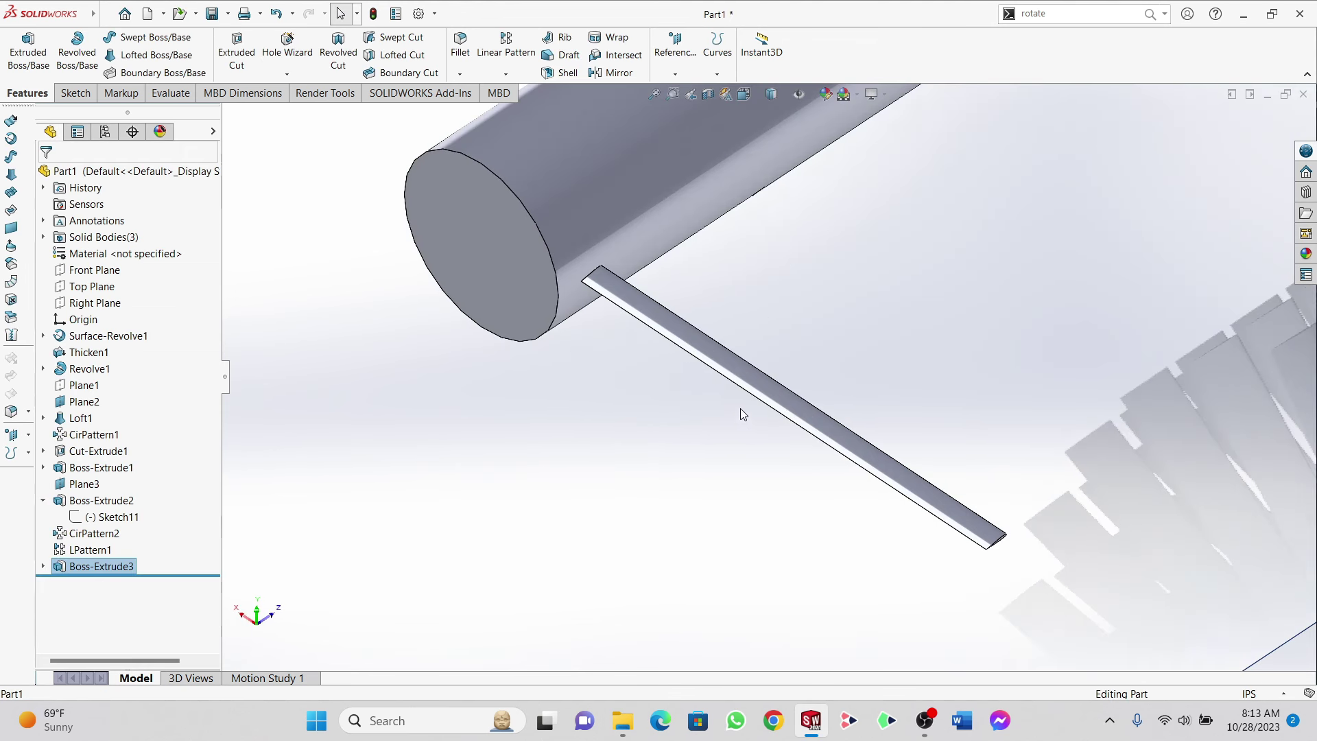
scroll(739, 409, up, 4)
click(506, 74)
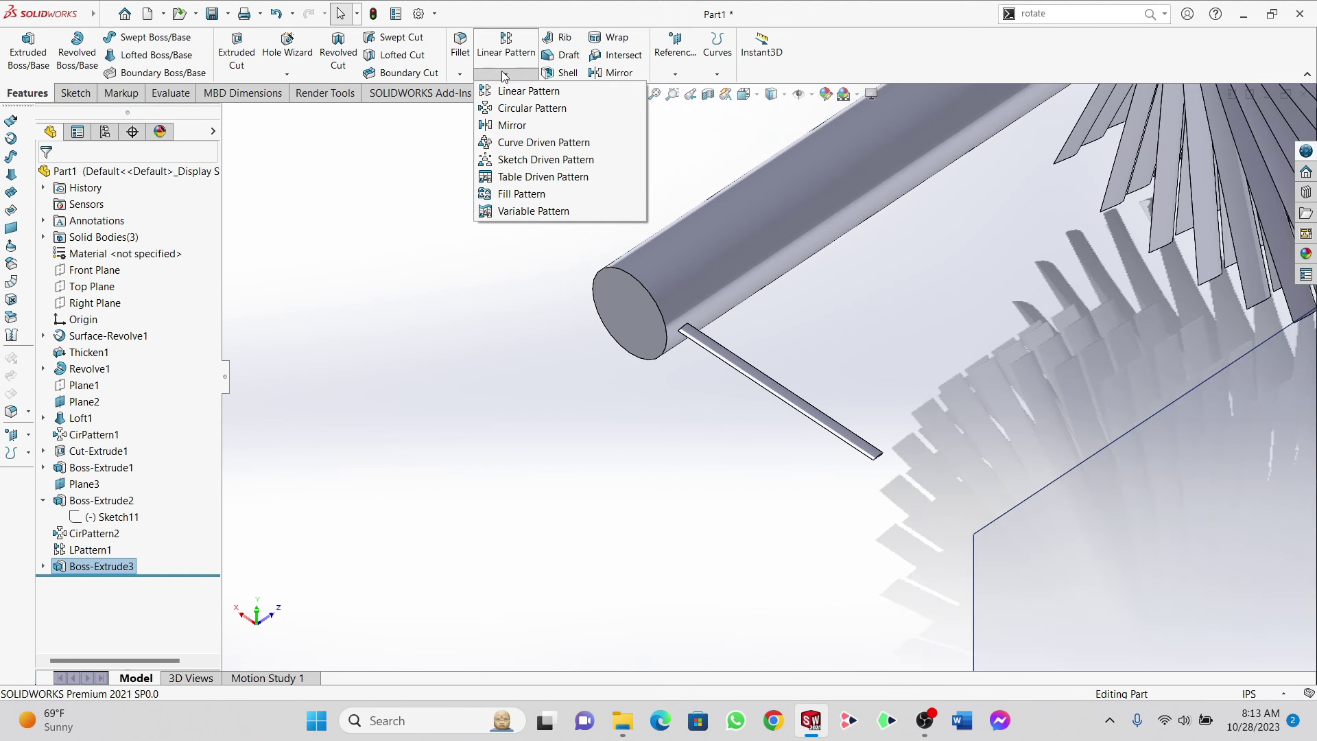
click(513, 108)
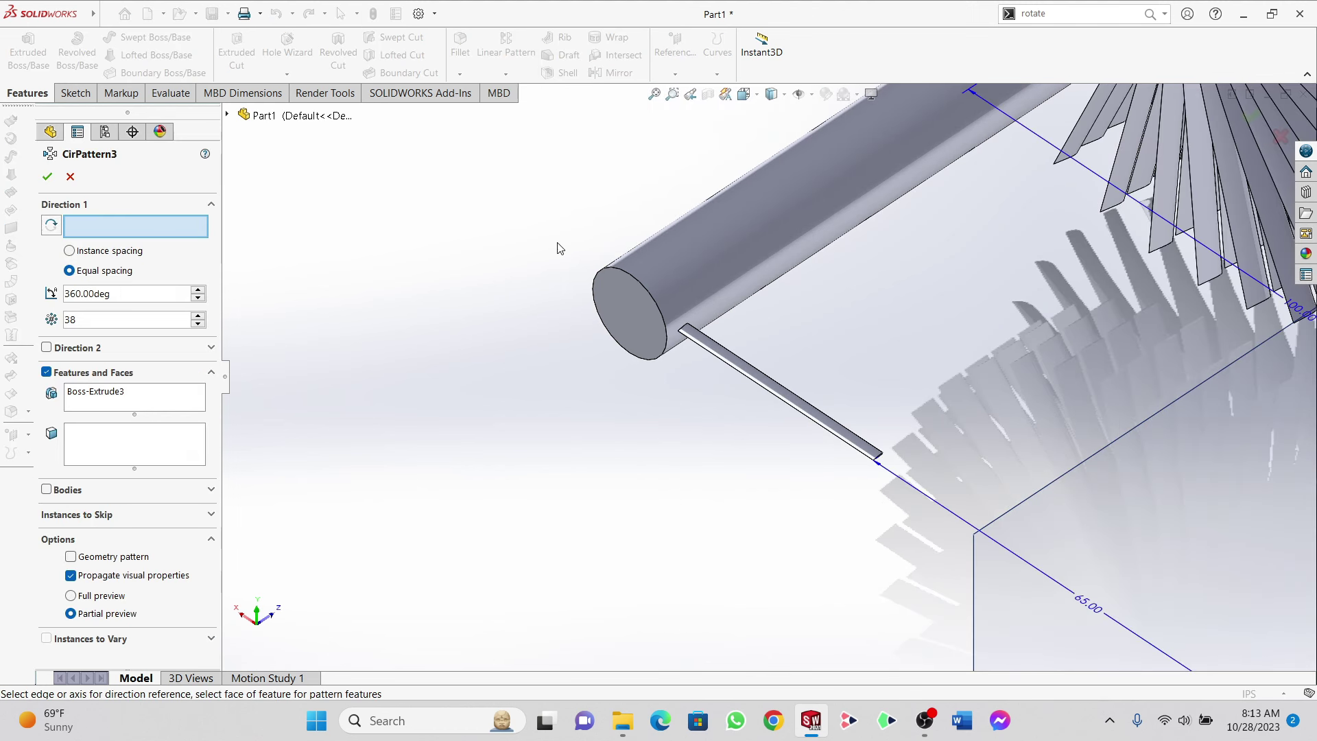
click(753, 209)
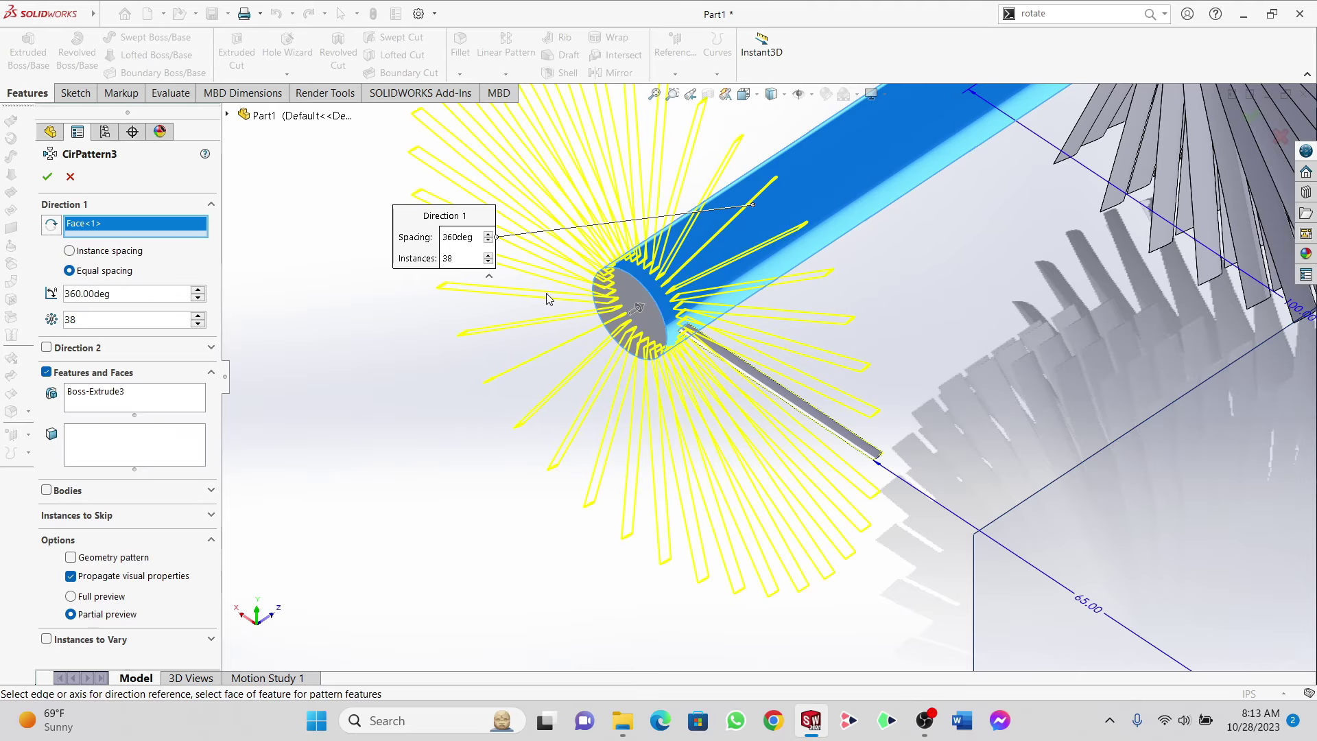
middle_drag(546, 298, 686, 208)
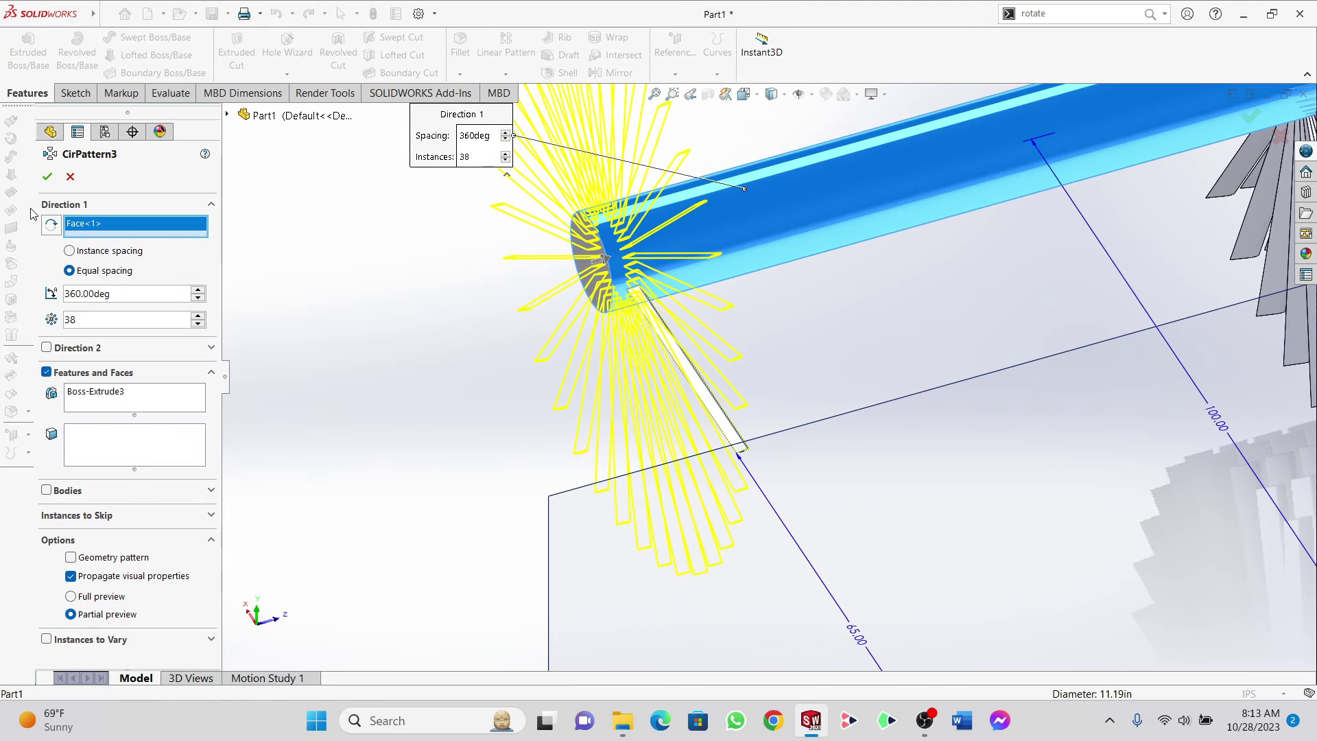
click(47, 176)
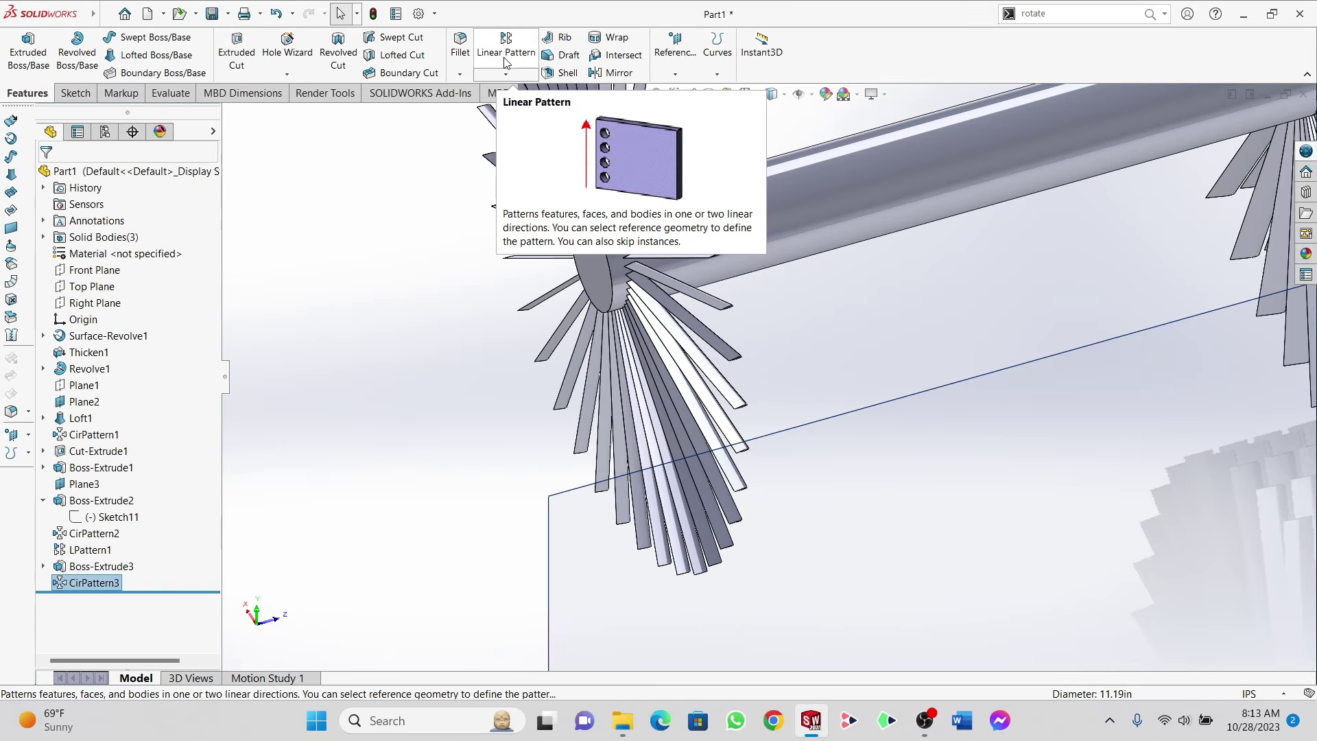
Step: Linear-pattern the small blade ring along the shaft with 4 in spacing and 5 instances
click(506, 62)
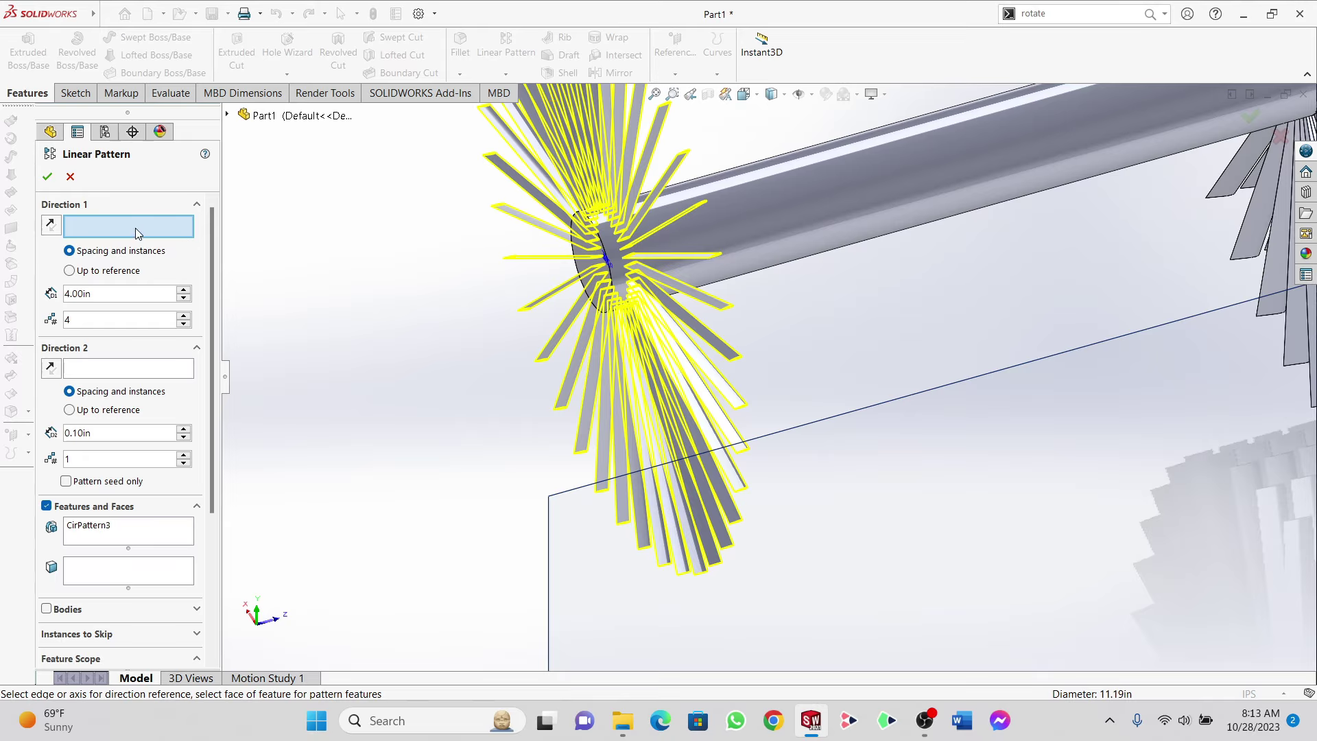
click(795, 205)
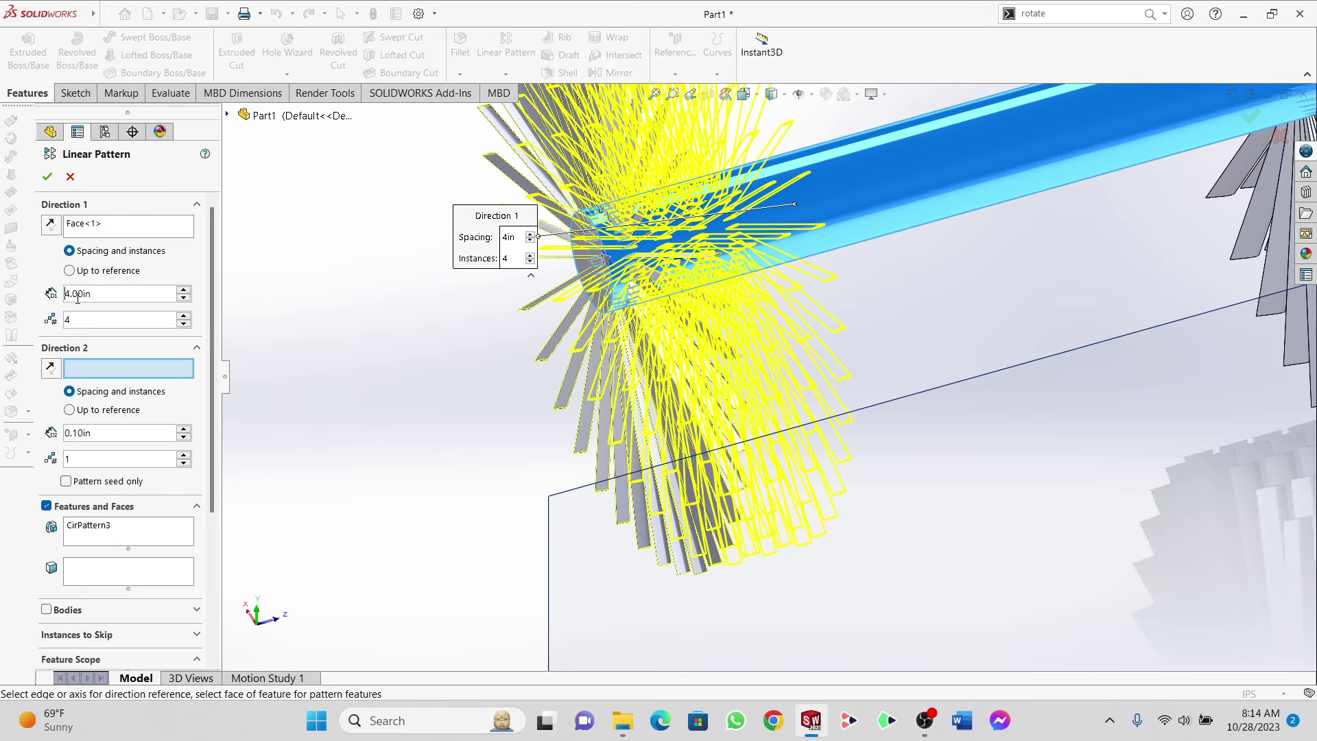
middle_drag(713, 229, 635, 232)
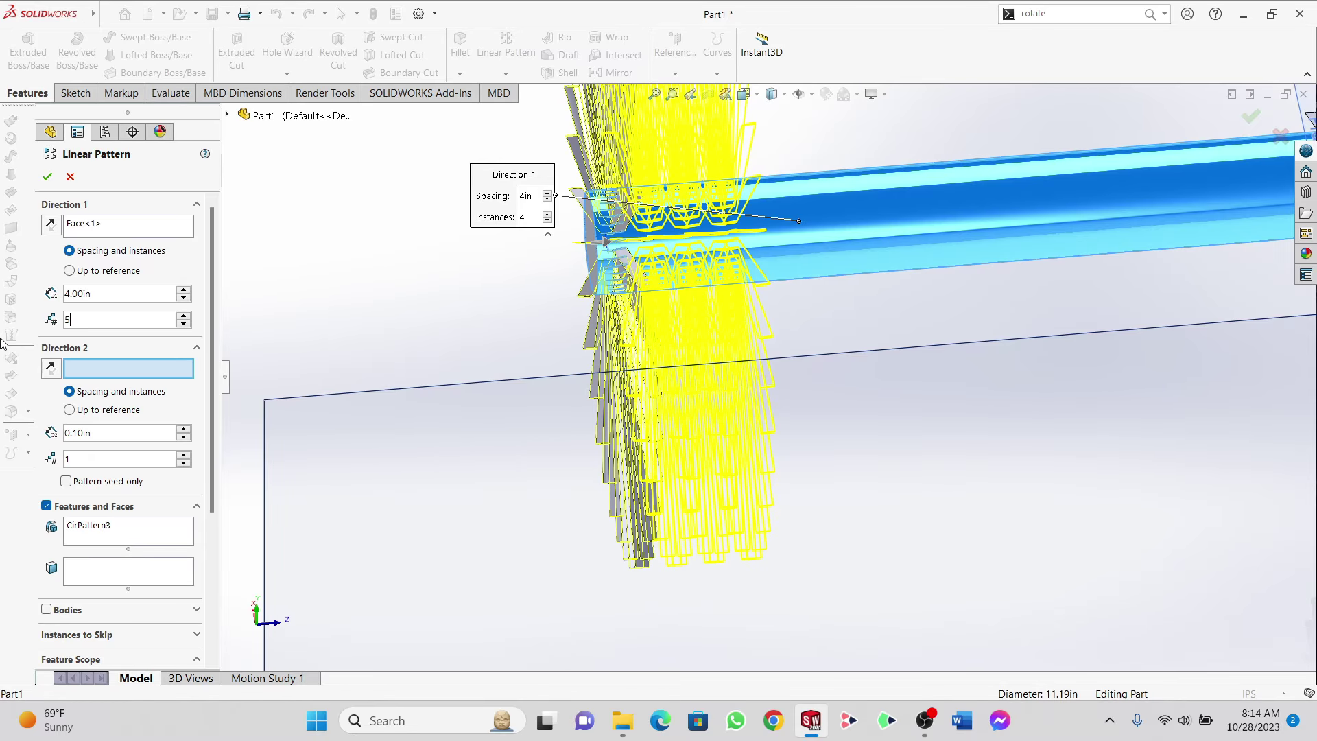
key(Return)
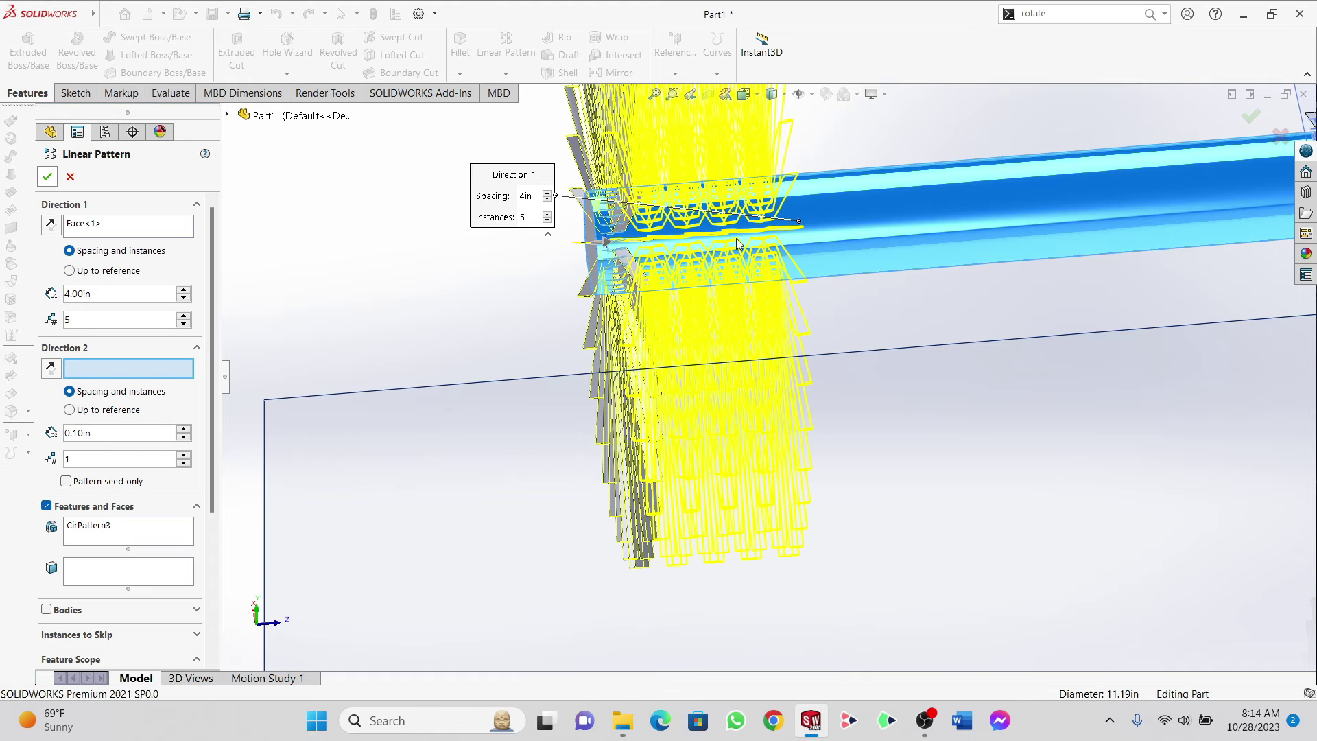
Step: Examine the front and rear blade rows along the shaft from several angles
scroll(744, 230, up, 6)
middle_drag(744, 232, 968, 137)
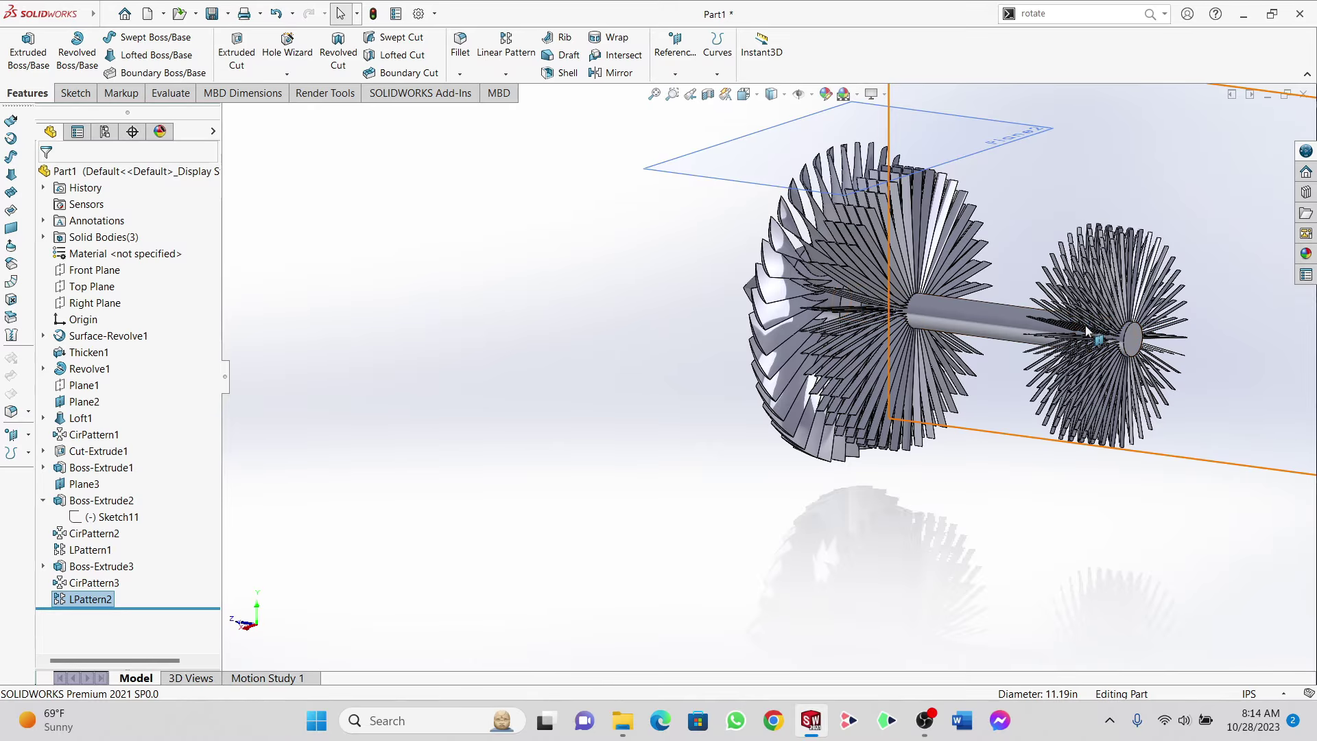
scroll(1151, 339, down, 4)
scroll(1151, 339, down, 3)
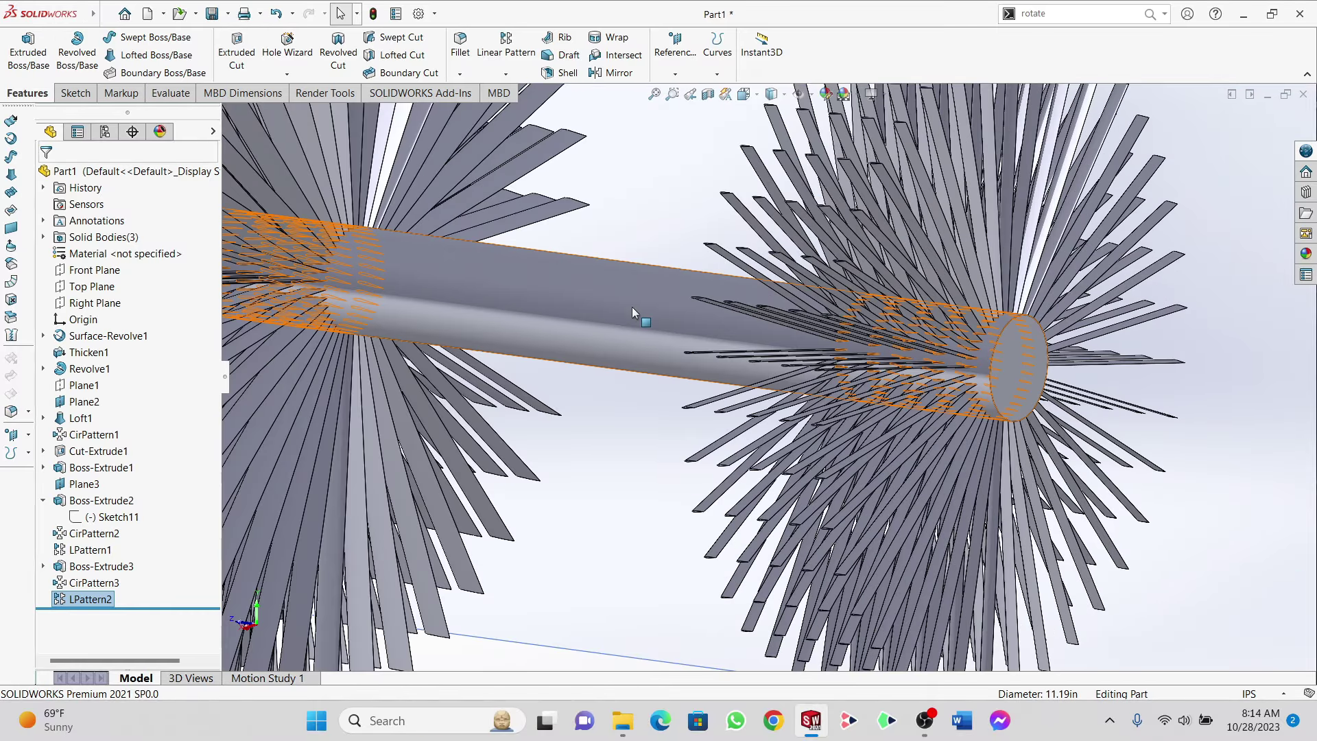
scroll(611, 298, up, 3)
middle_drag(611, 300, 626, 327)
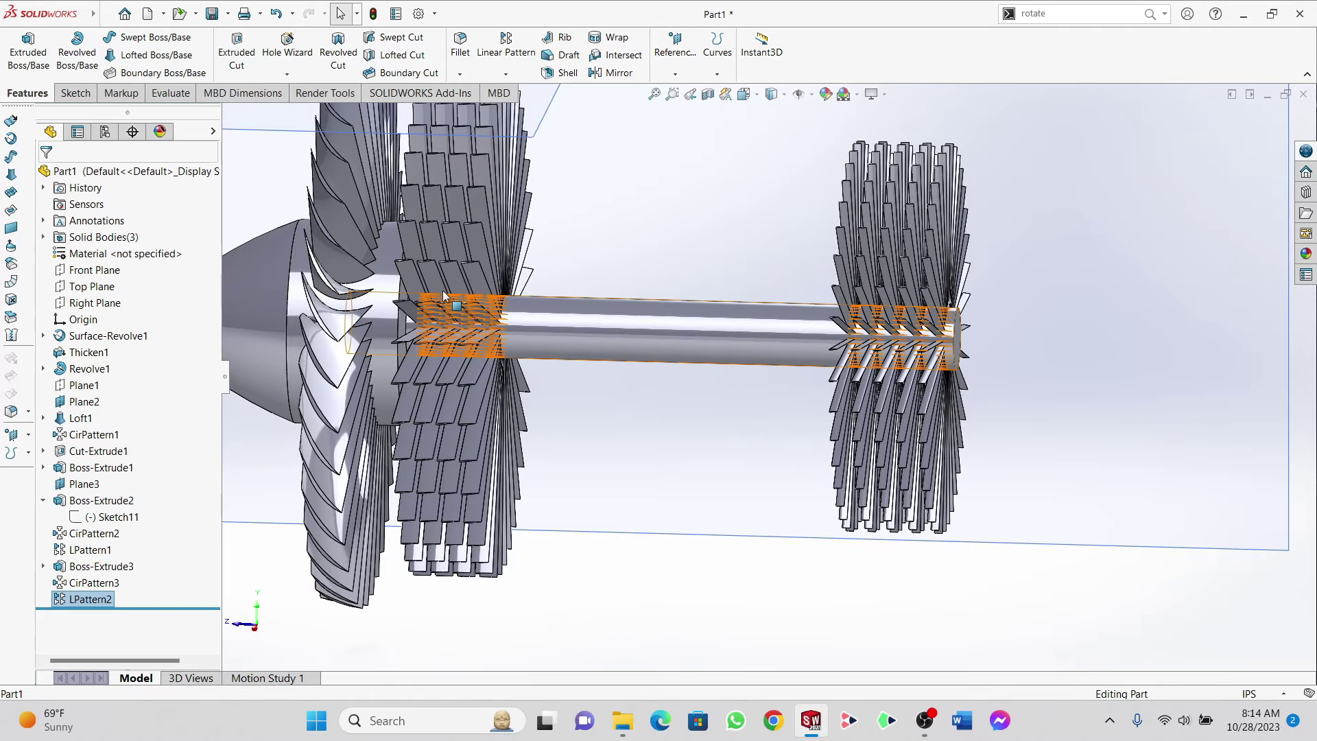
scroll(467, 281, up, 2)
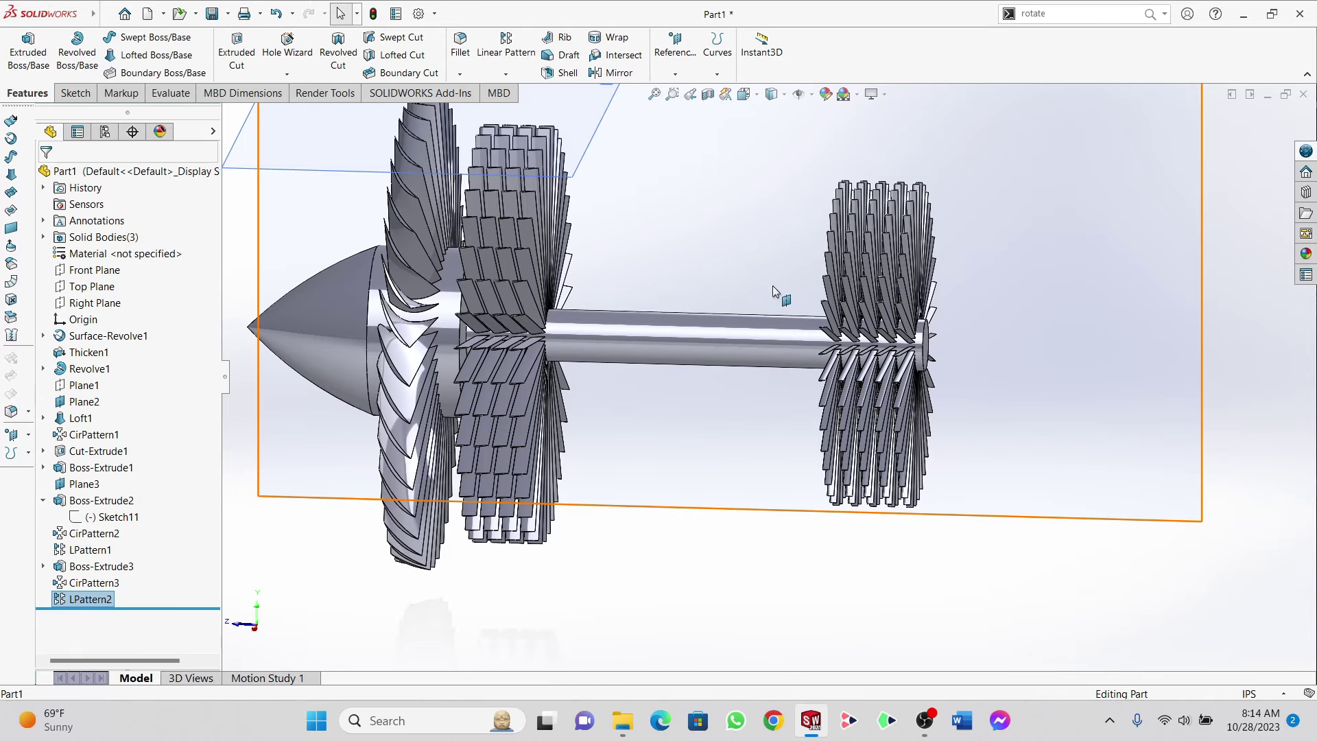
middle_drag(850, 336, 815, 329)
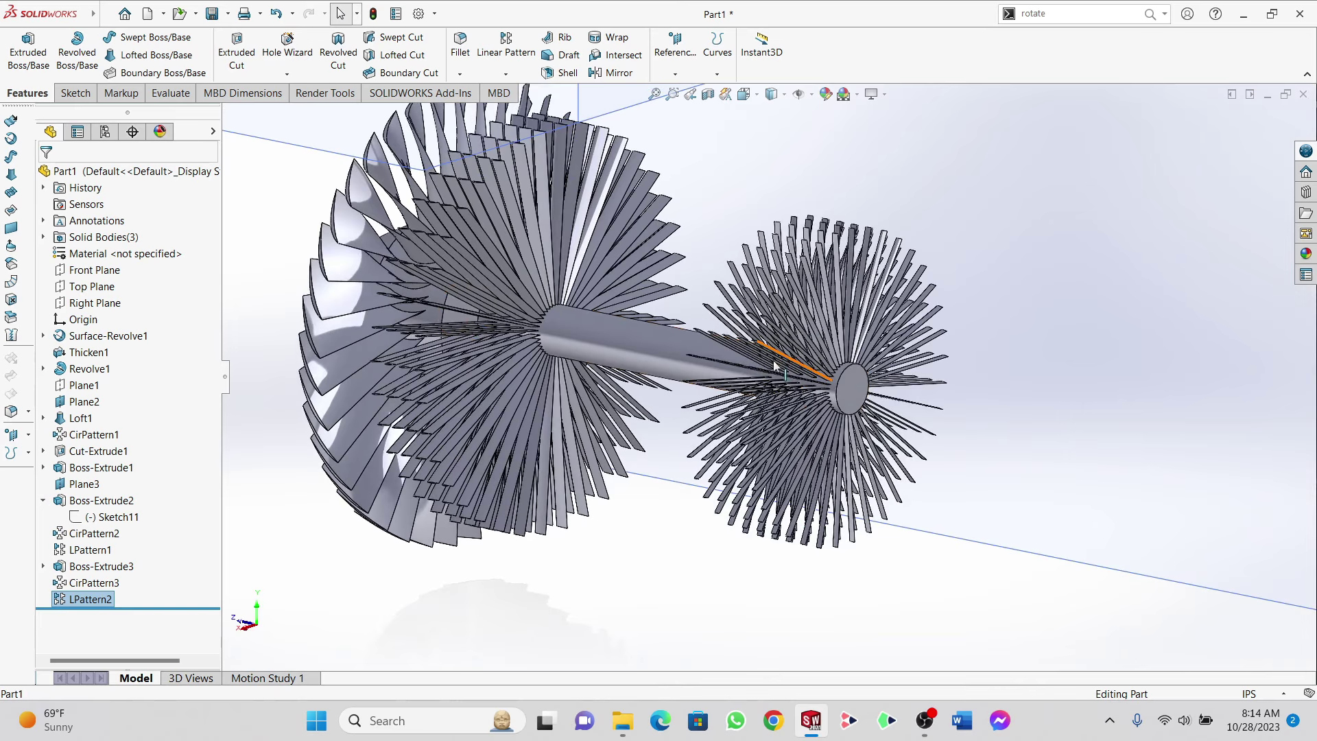
Step: Open a sketch on the shaft's rear end face and convert its circular edge into a sketch circle
scroll(819, 374, down, 4)
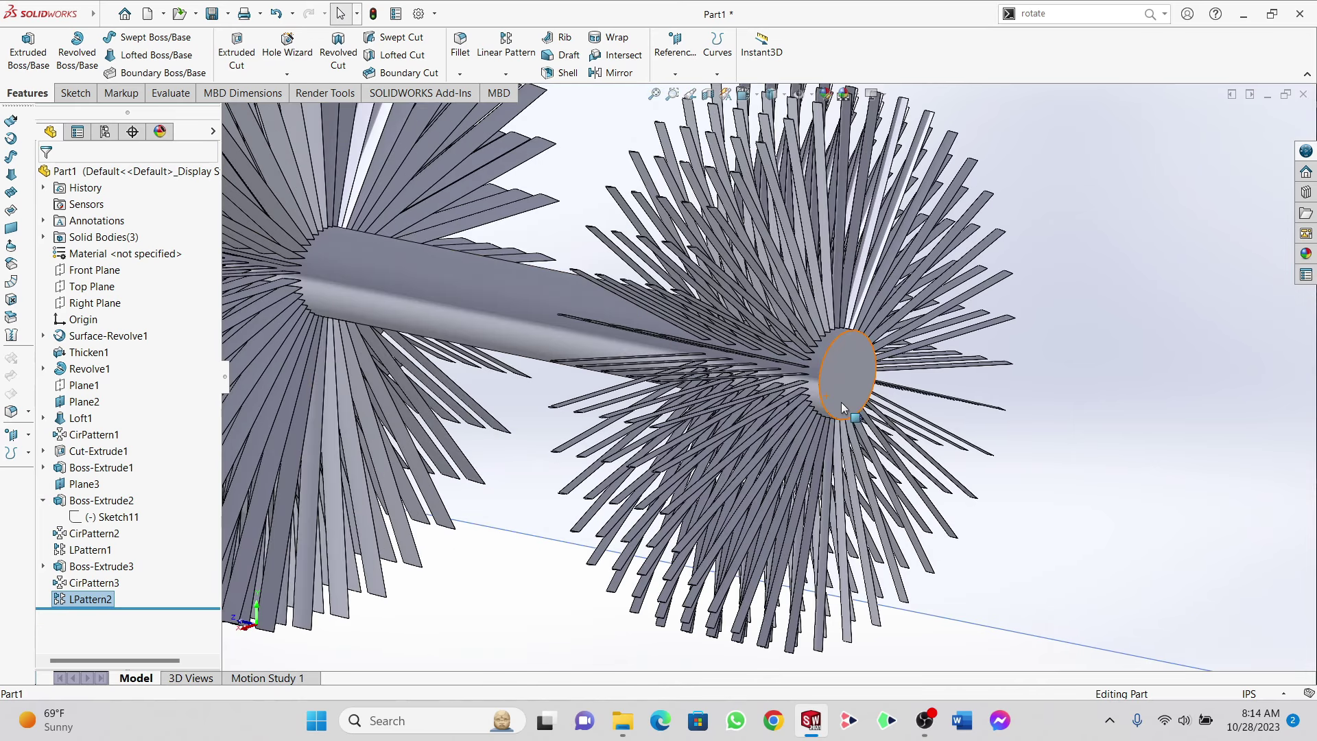
click(850, 372)
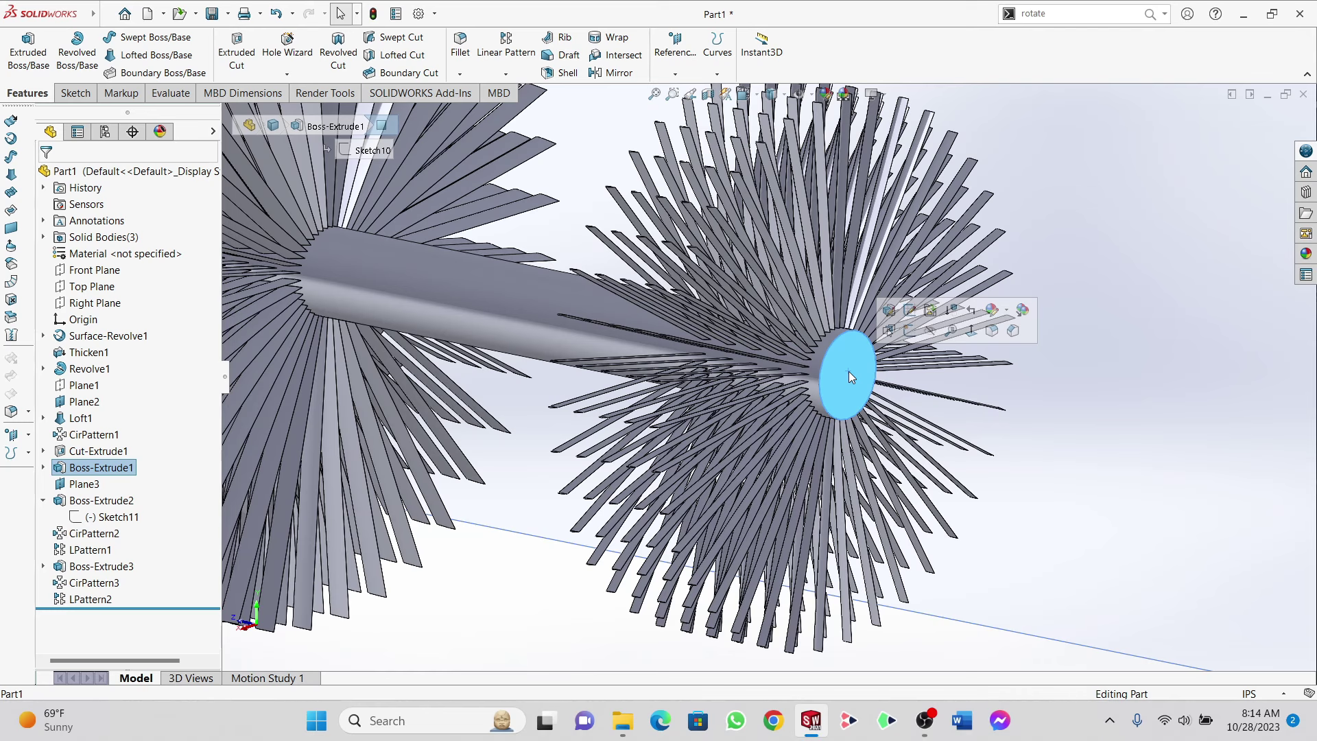
click(909, 332)
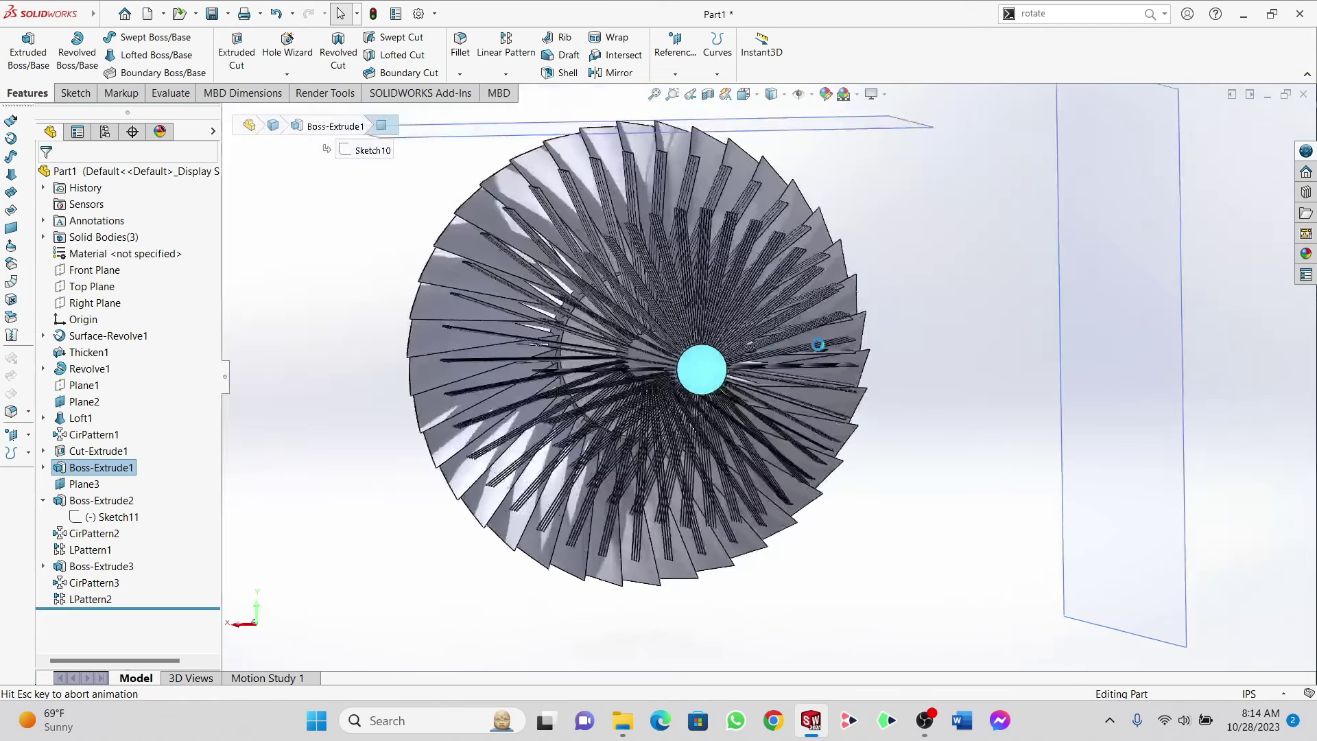
scroll(679, 375, down, 4)
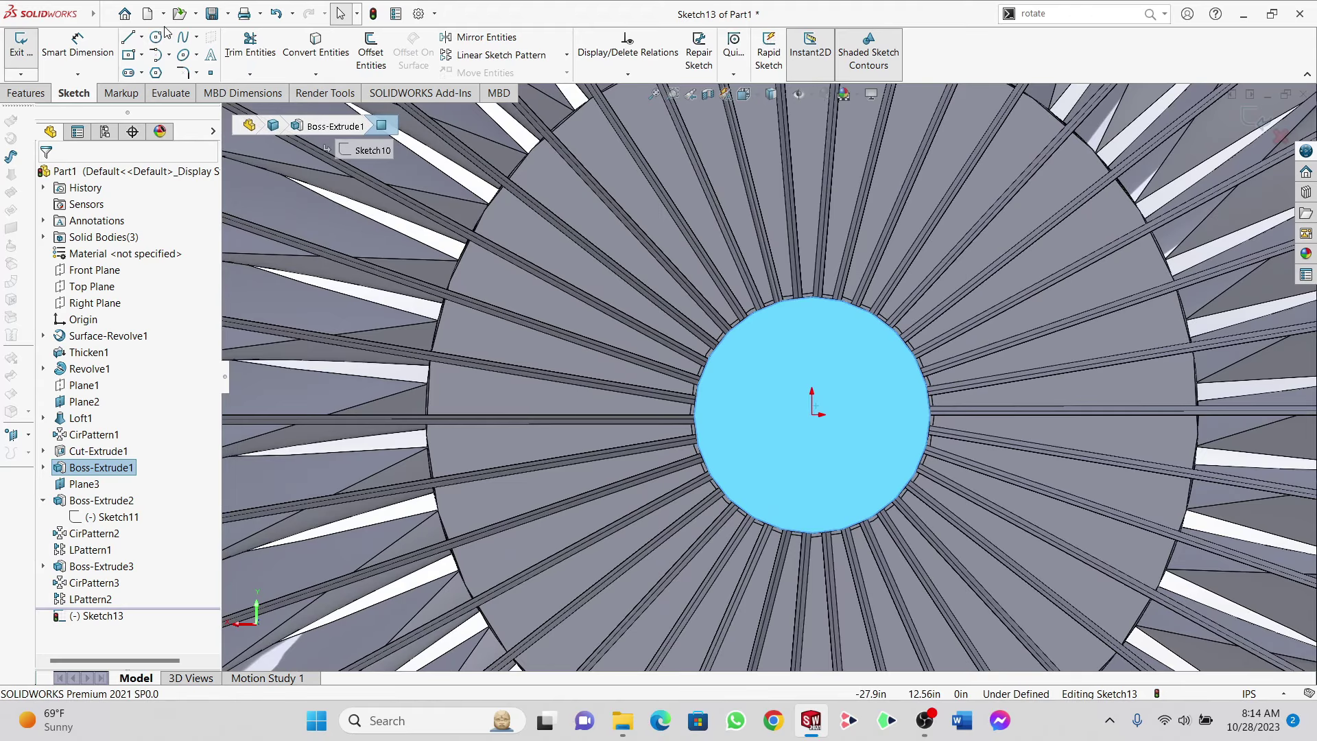
click(793, 300)
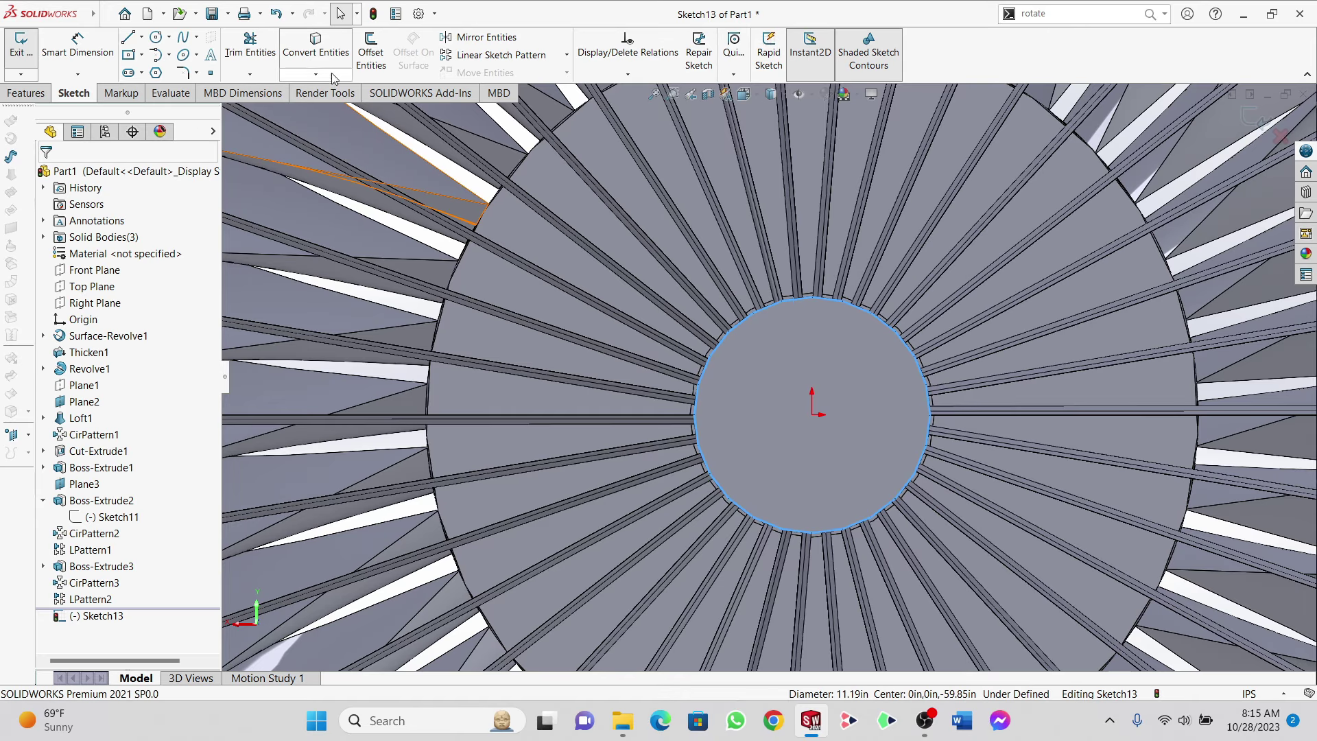
click(337, 53)
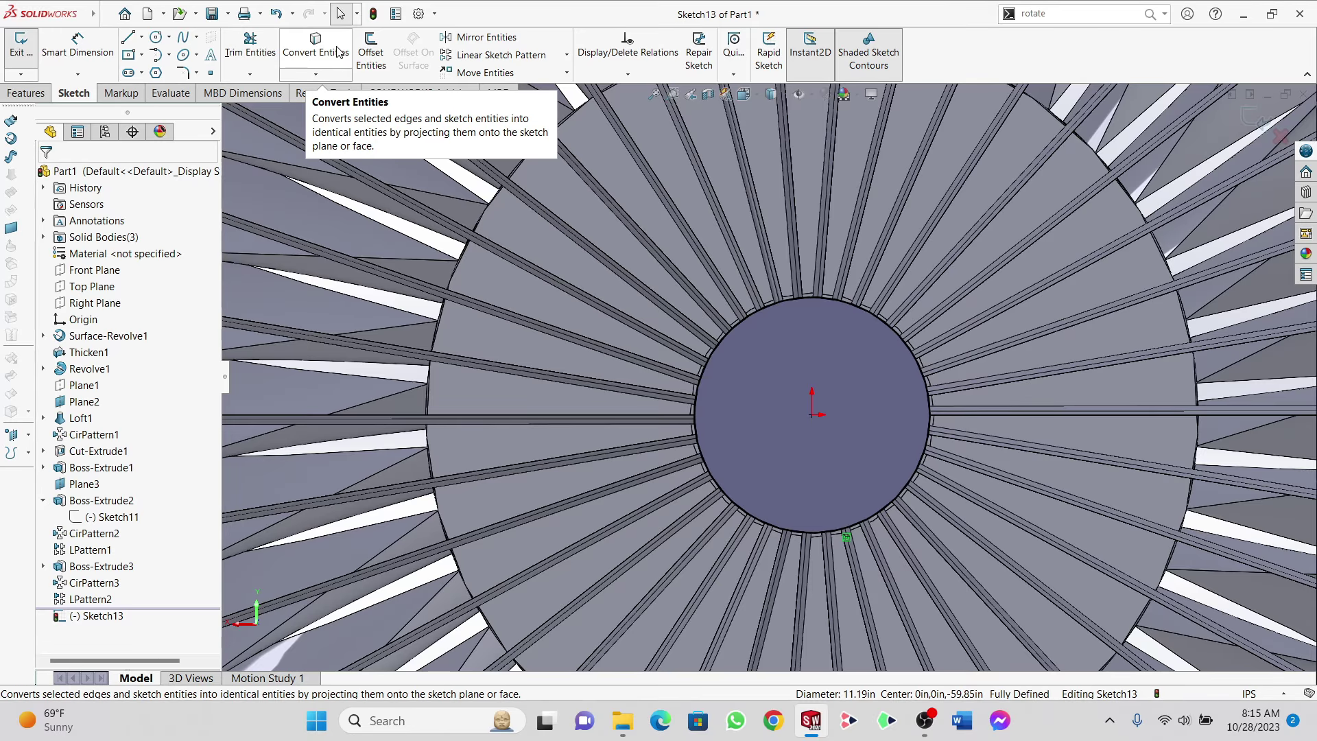
Step: Offset the converted shaft circle outward by 0.10 in with Offset Entities
click(371, 52)
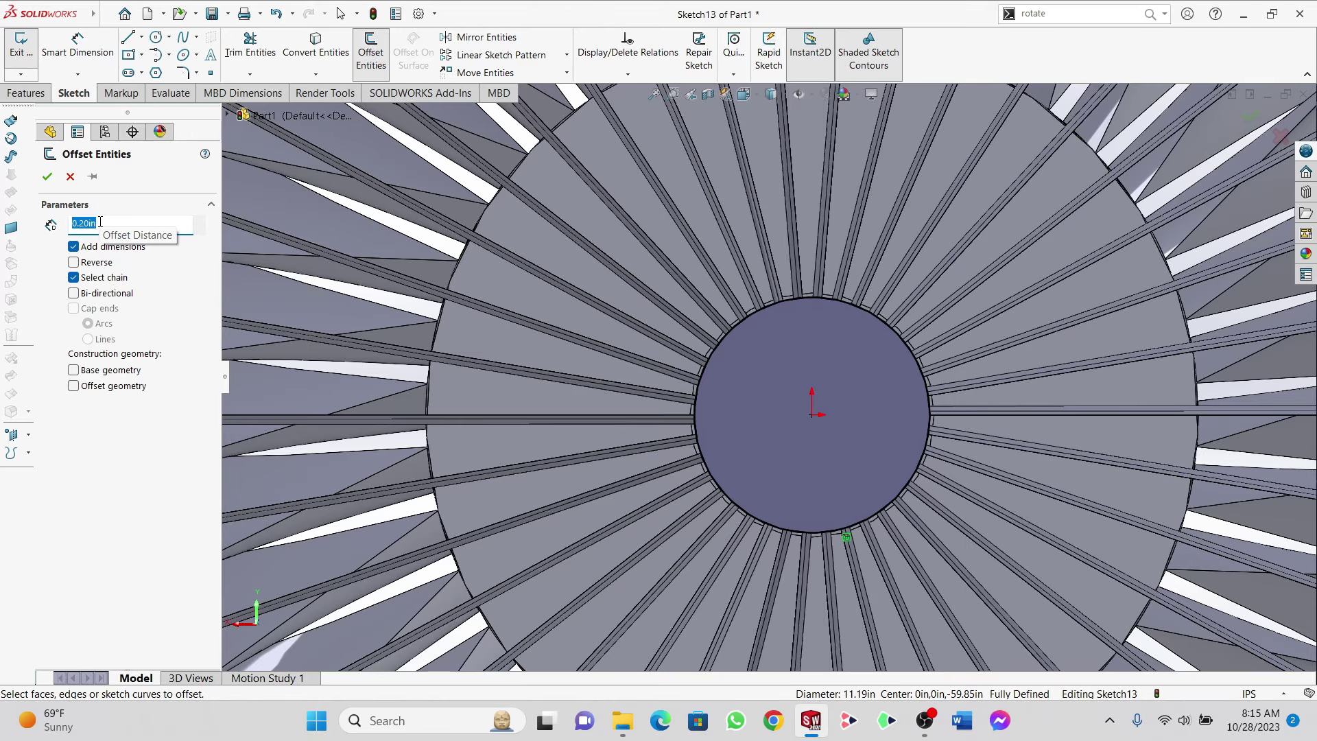
text(.)
click(756, 313)
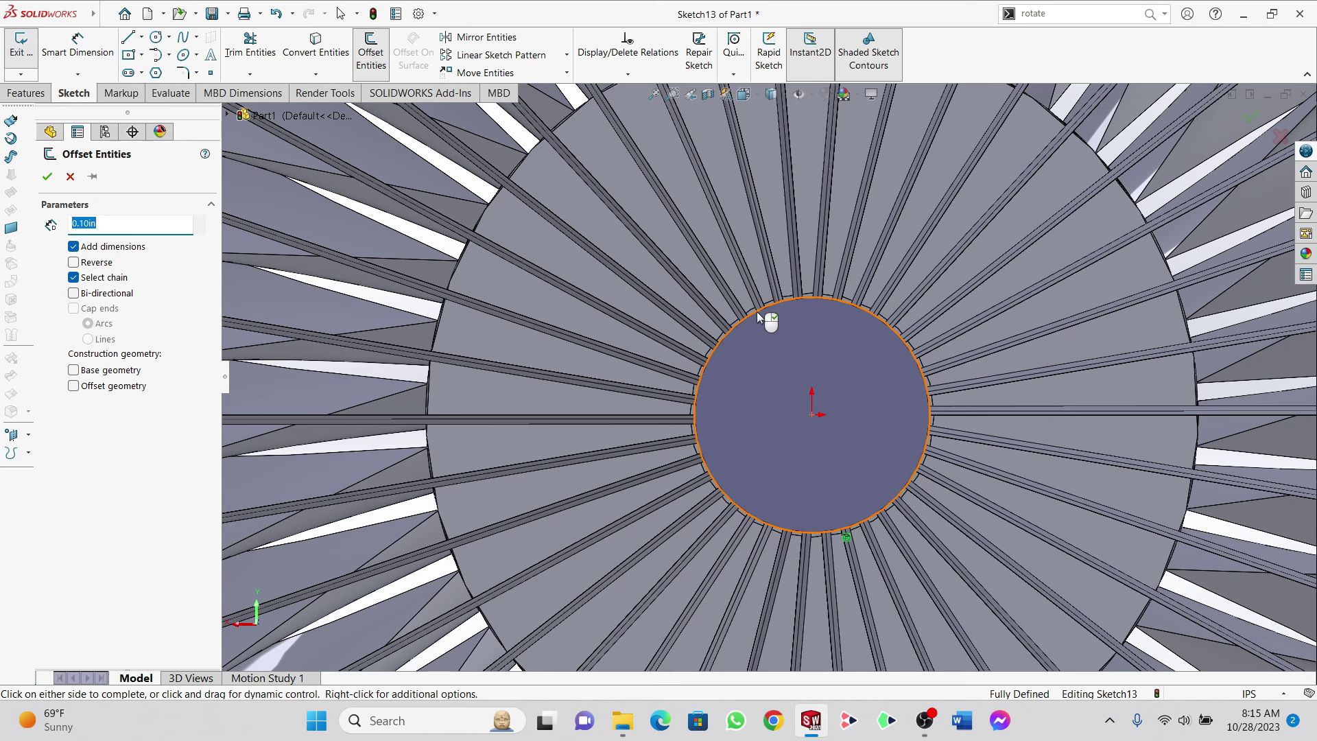
click(46, 177)
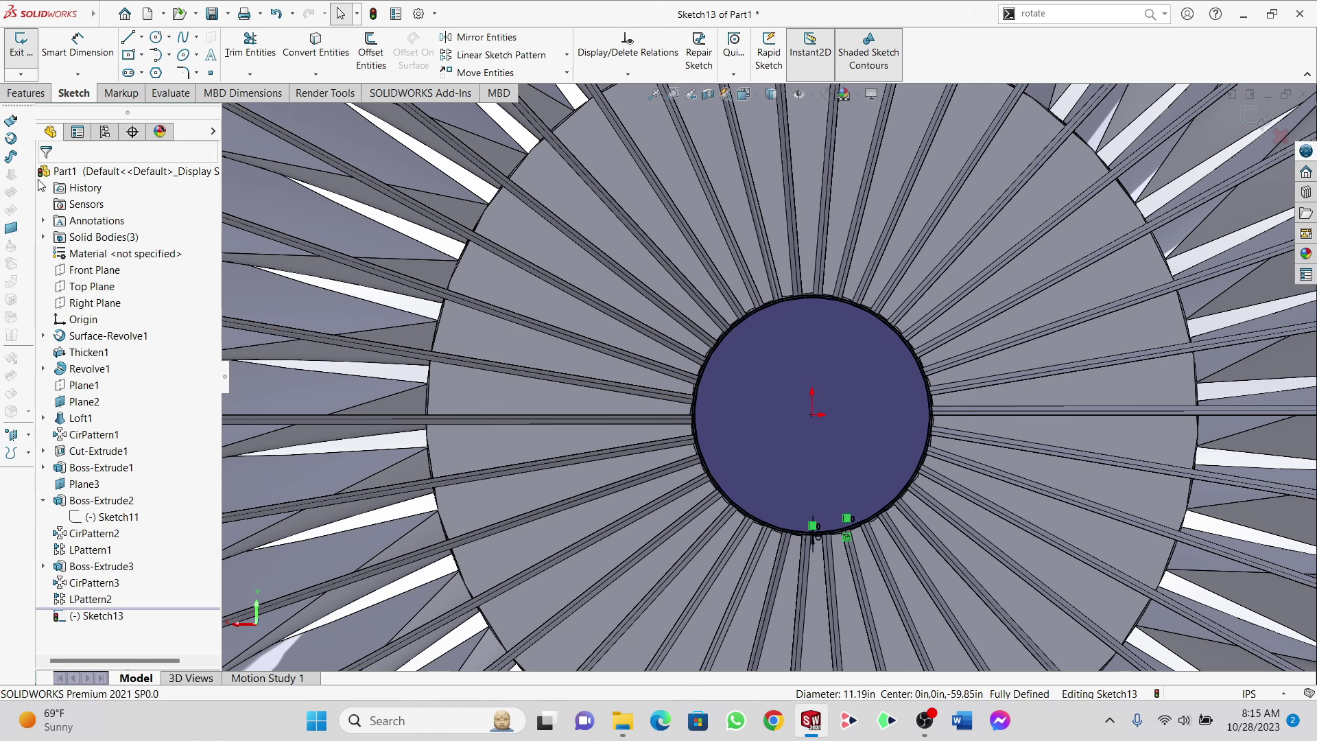
Step: Offset the sketch circle around the shaft's rear end outward by 1.5 in with Offset Entities
click(371, 51)
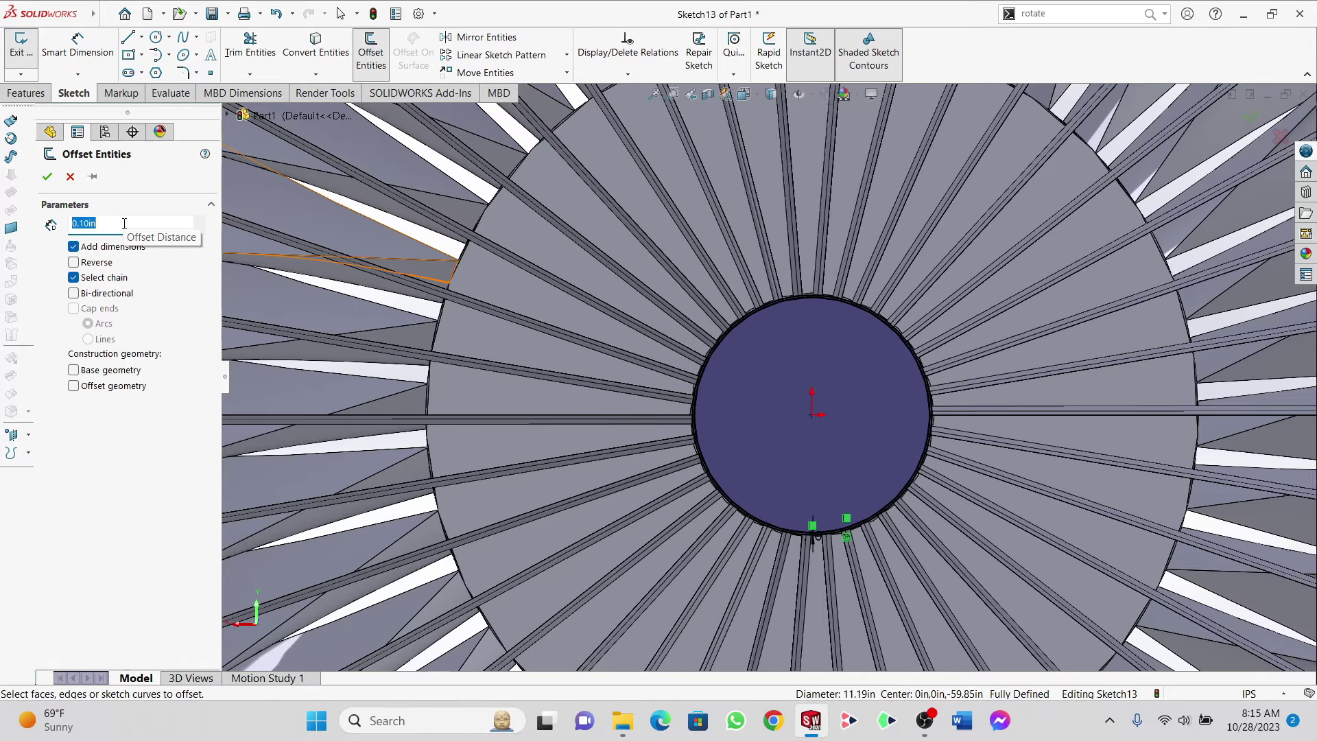
scroll(698, 311, down, 5)
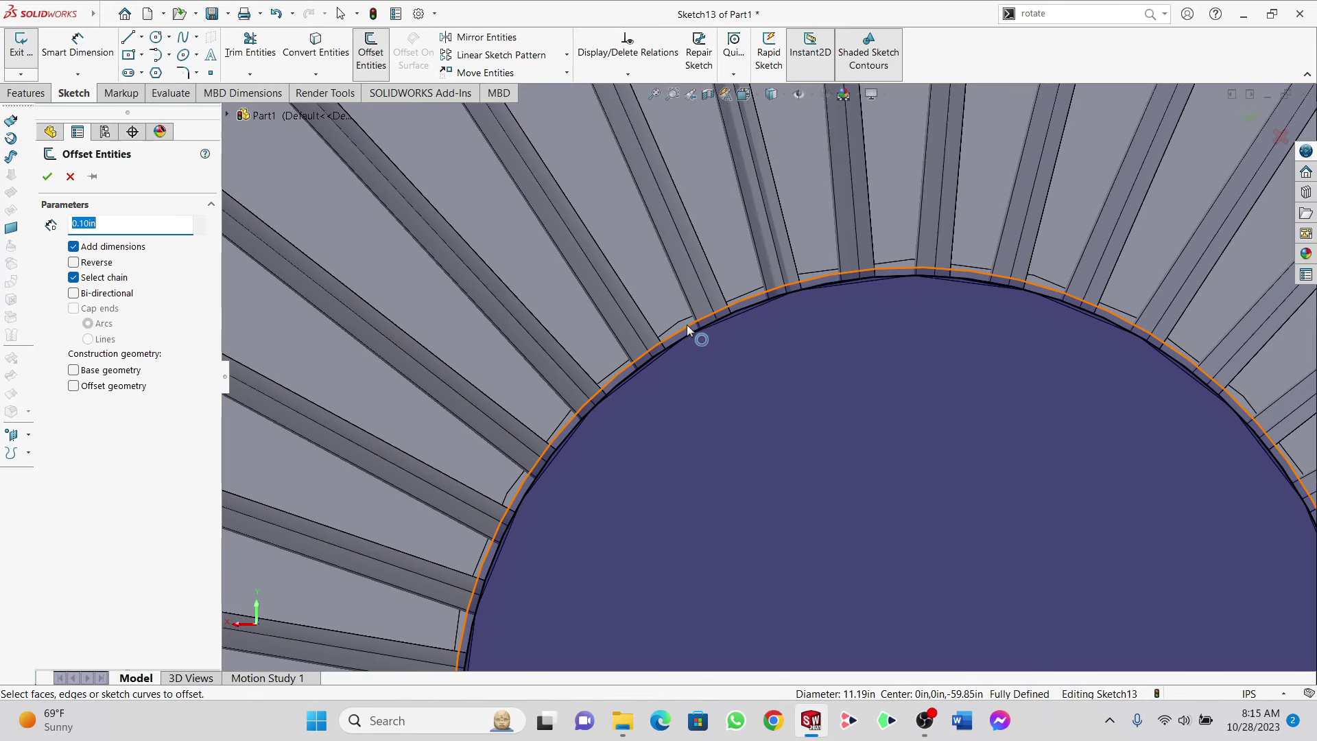
click(688, 328)
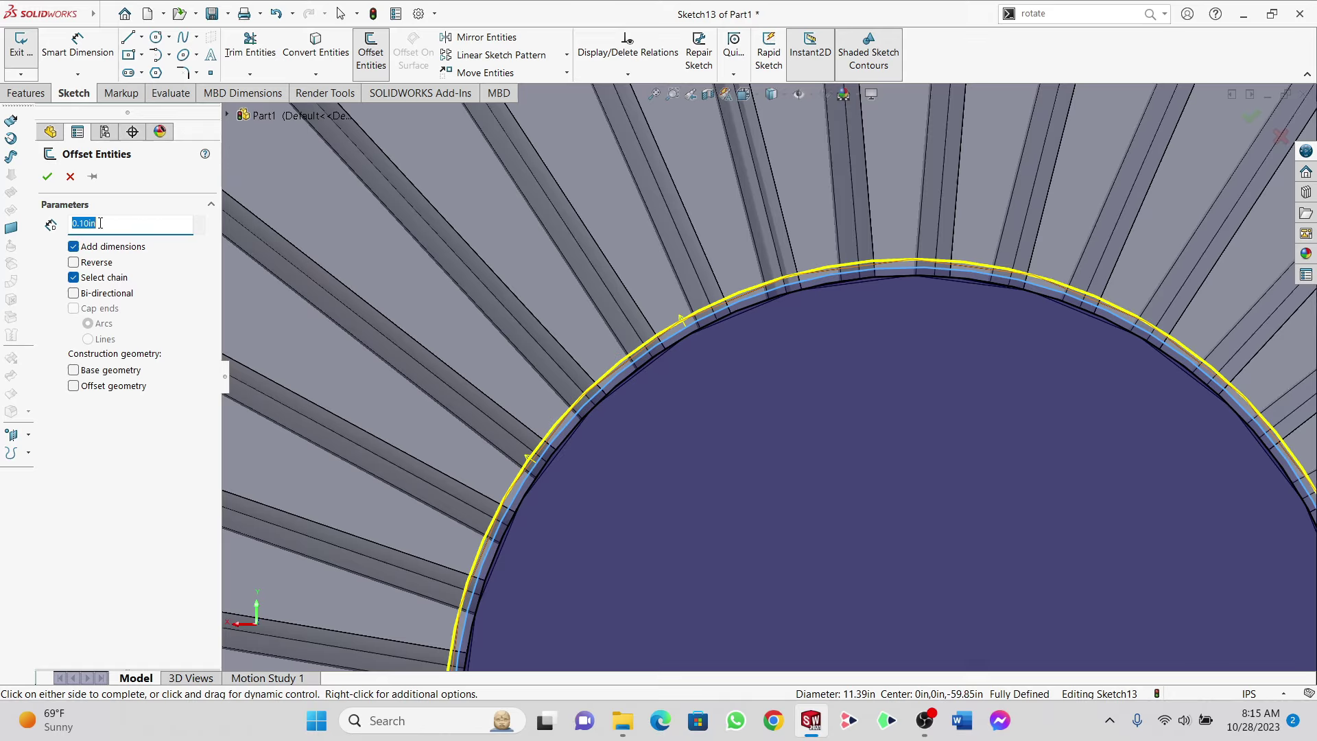
text(1)
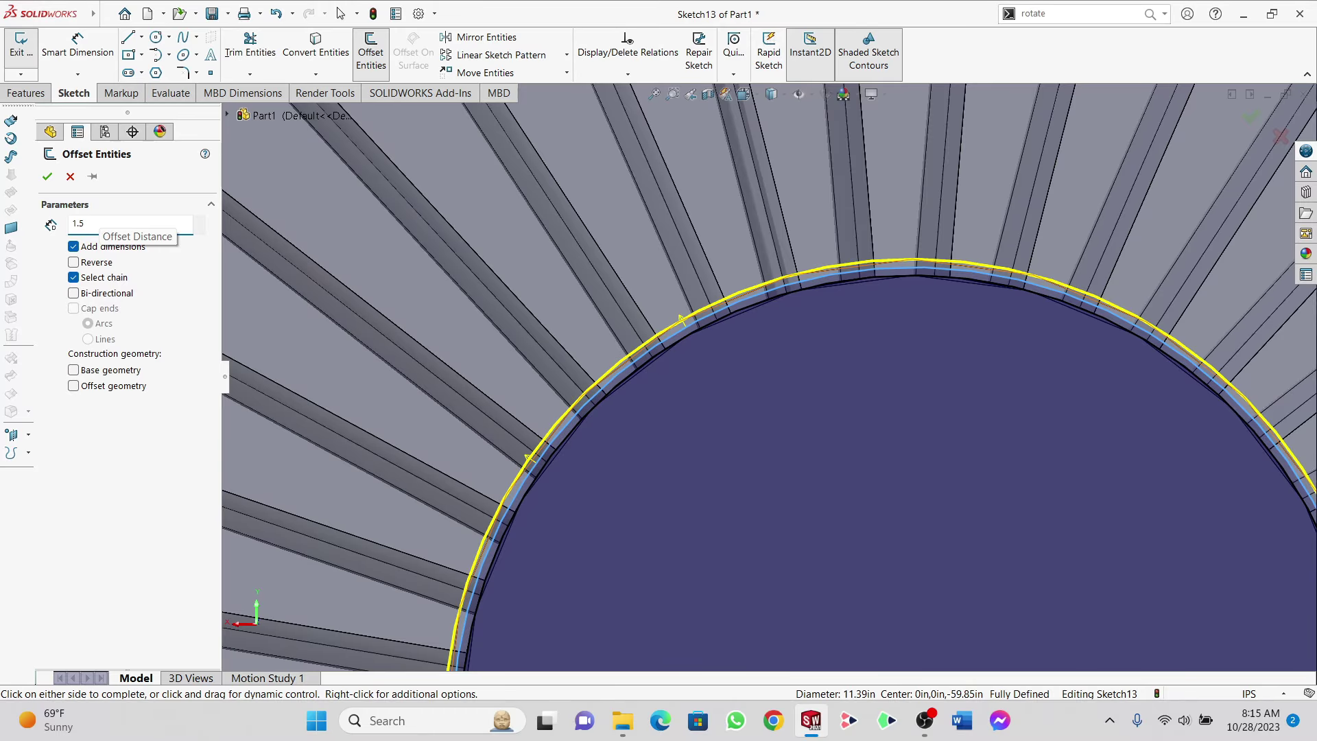
text(.5)
key(Return)
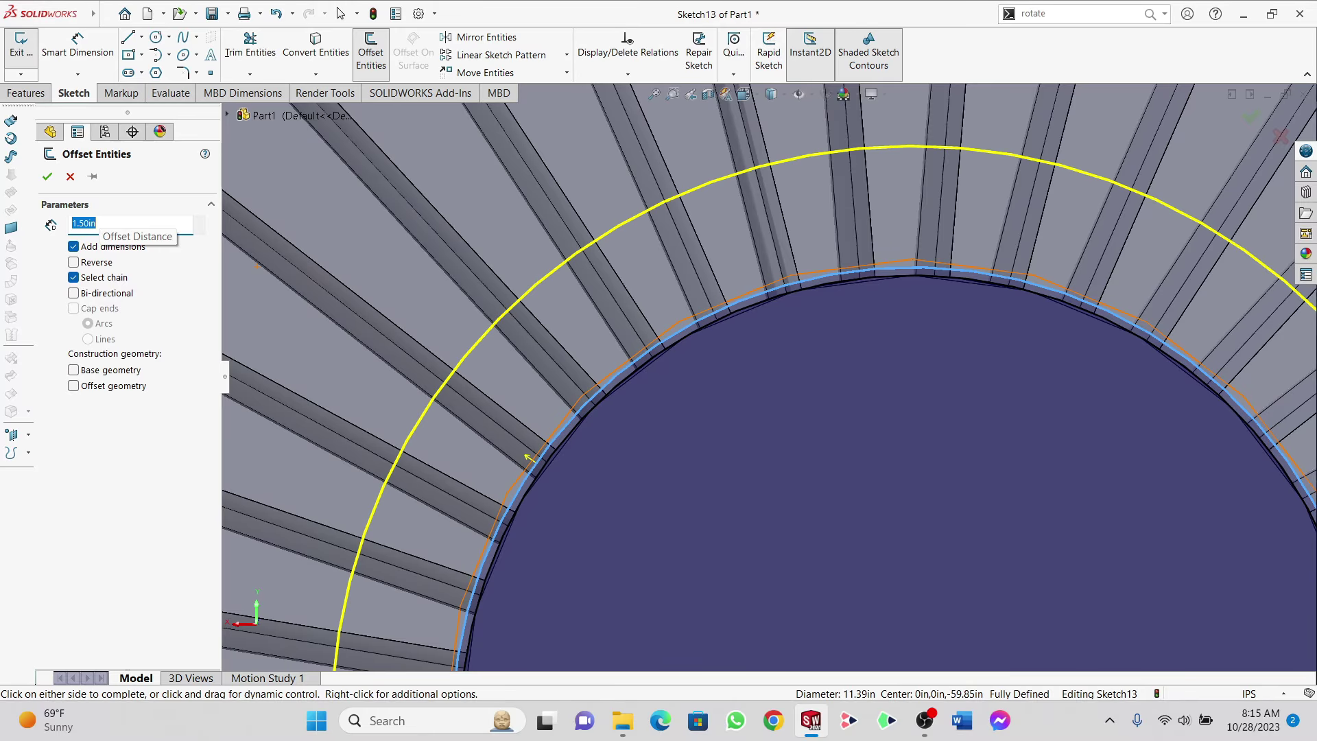
click(50, 183)
scroll(710, 380, up, 10)
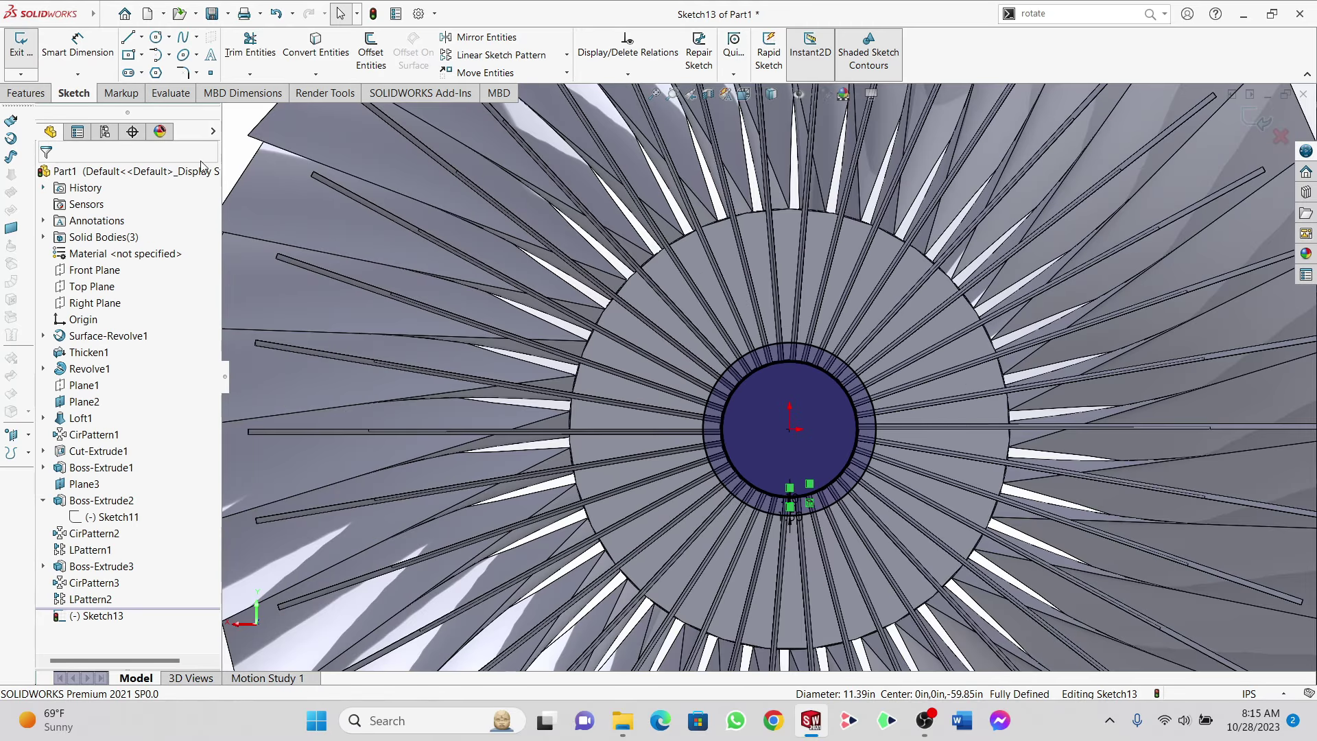
Step: Start a boss extrusion of the rear-face sketch, beginning at a 20 in offset from the sketch plane
click(28, 92)
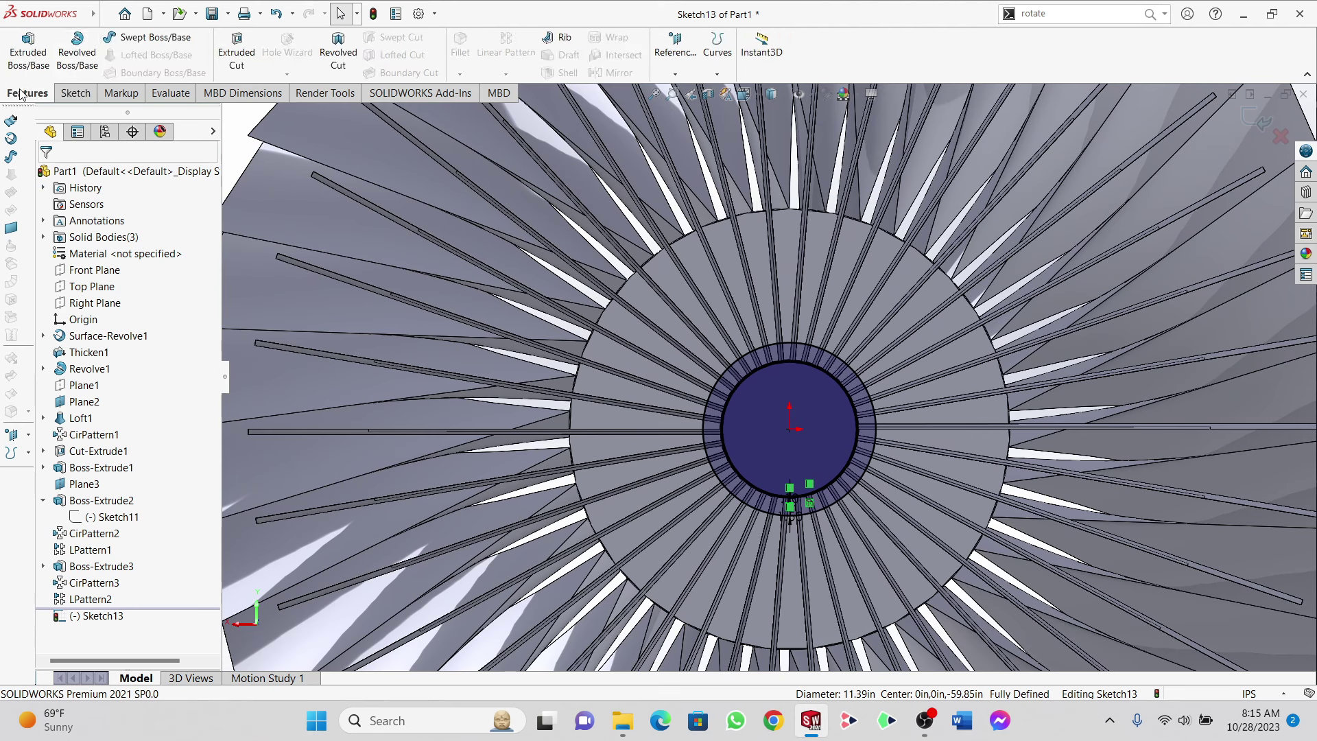
click(50, 64)
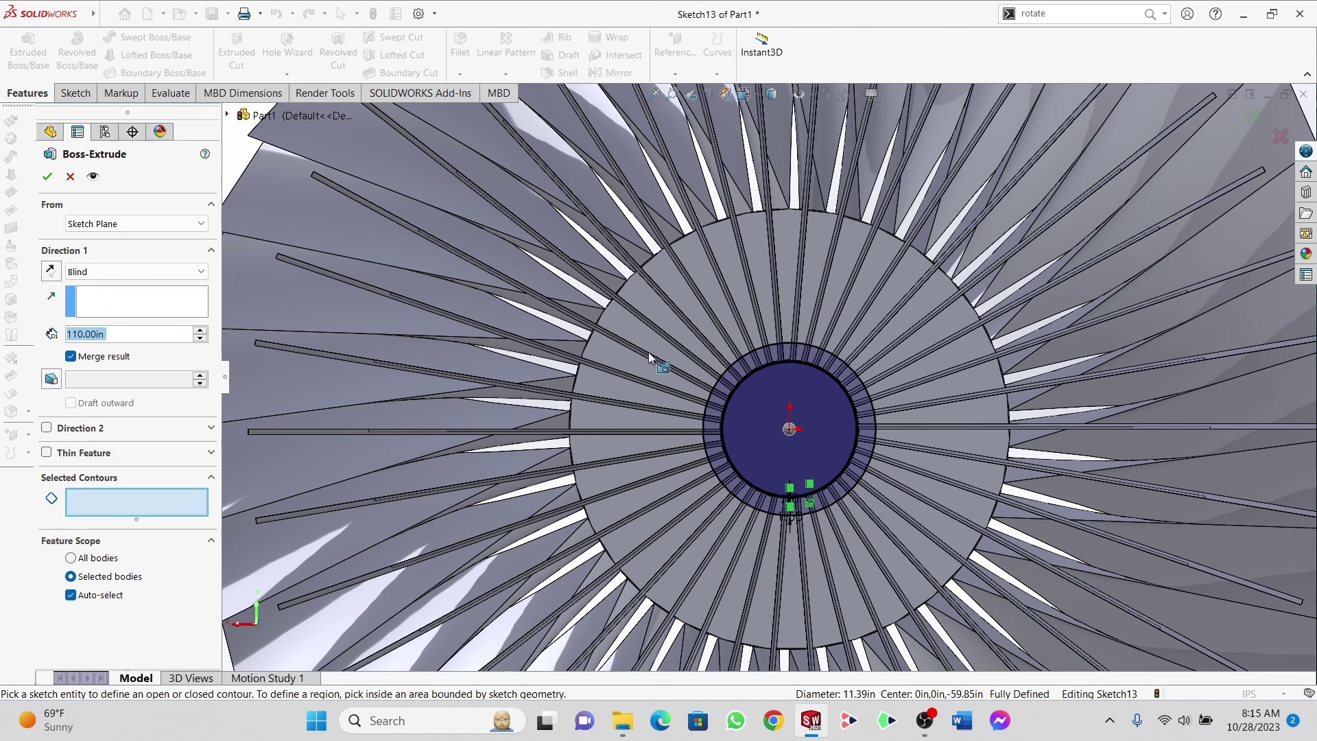
scroll(685, 347, up, 3)
scroll(694, 343, up, 1)
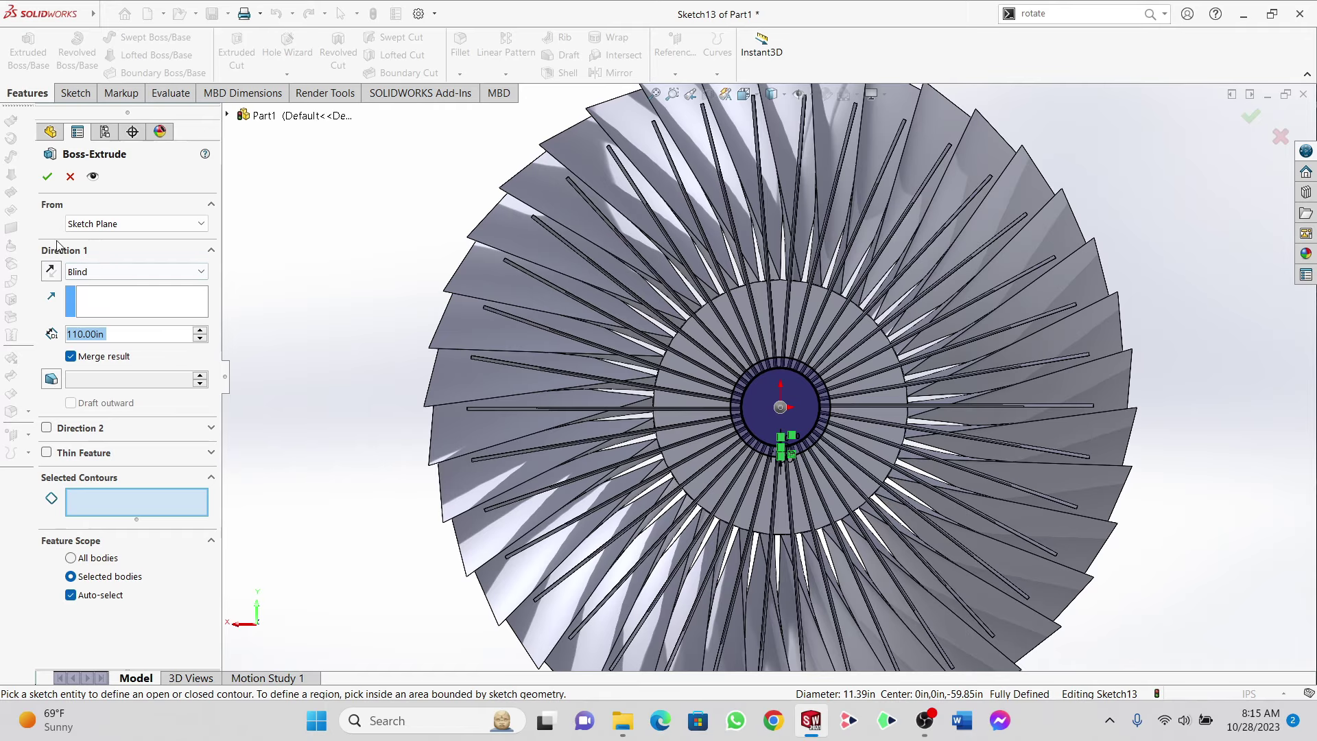
click(56, 274)
scroll(699, 318, up, 1)
middle_drag(698, 318, 982, 371)
scroll(981, 369, up, 5)
scroll(975, 371, down, 6)
scroll(645, 390, down, 3)
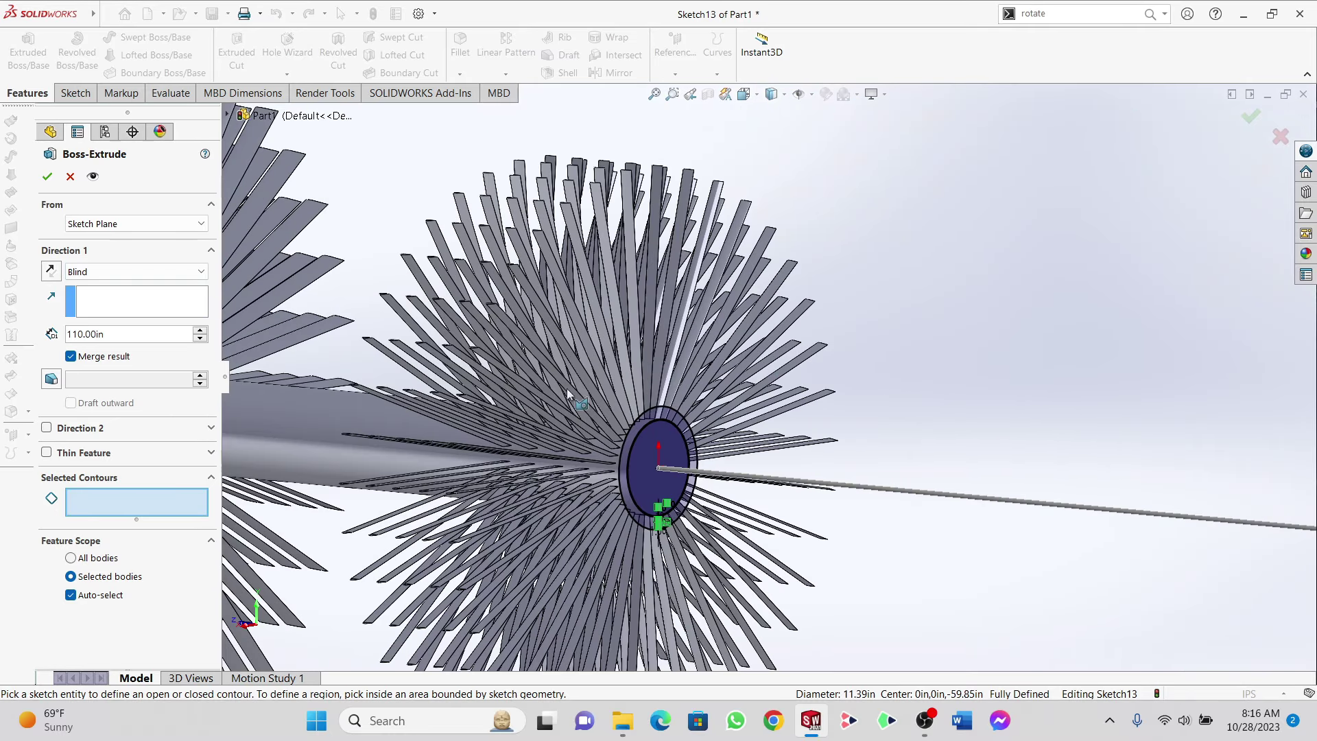
click(87, 227)
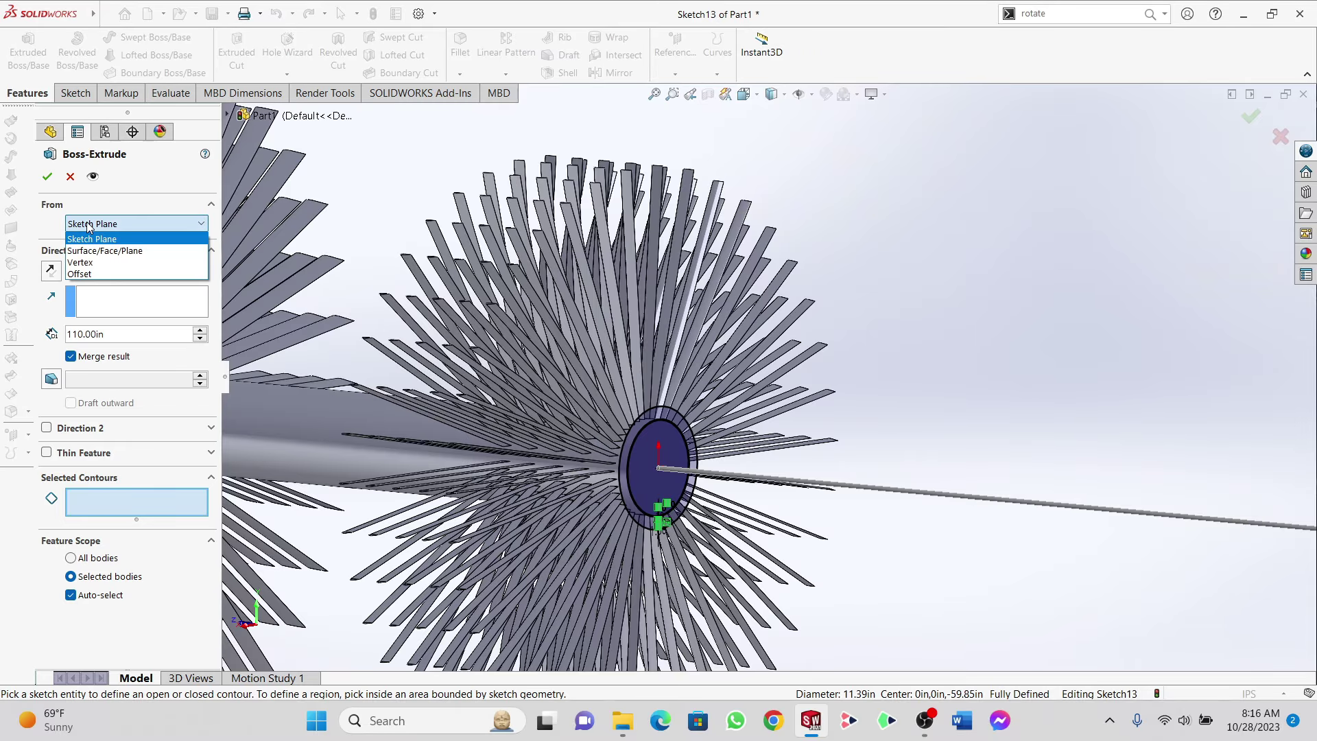
click(101, 274)
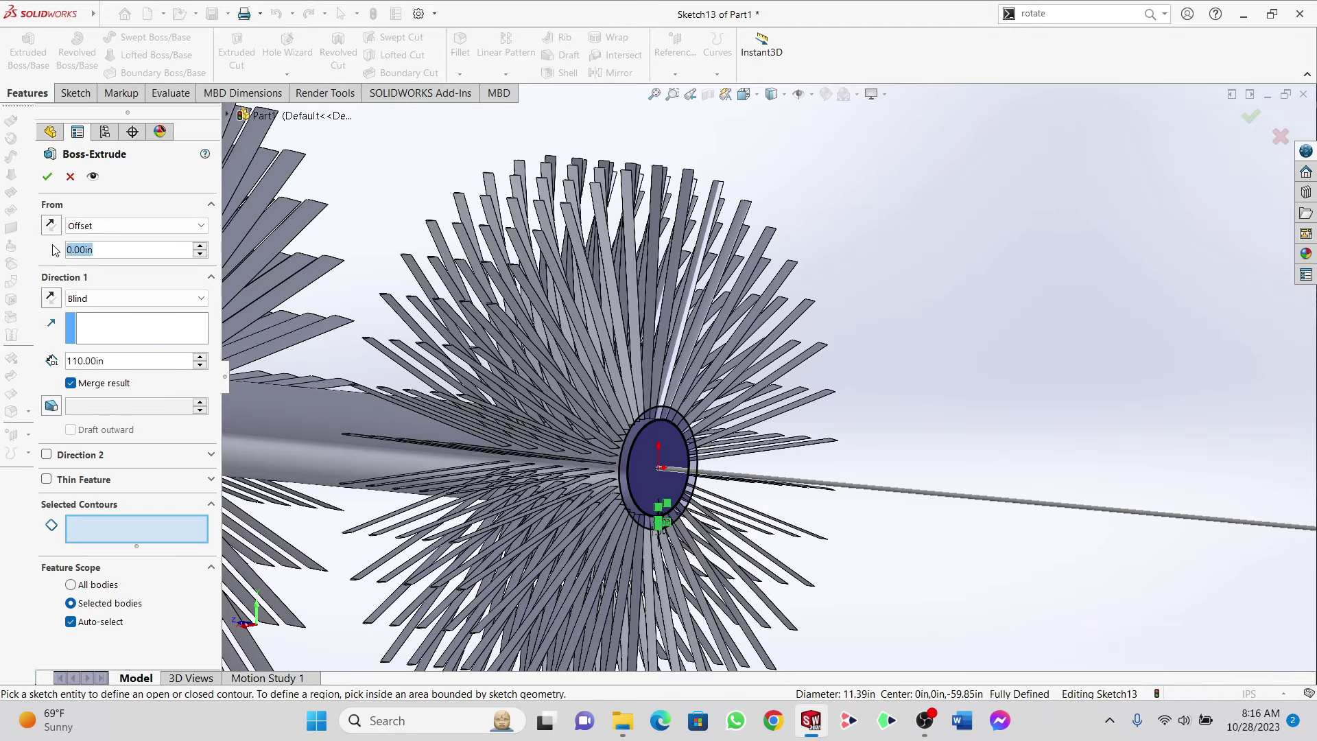
text(20)
key(Return)
middle_drag(782, 450, 728, 457)
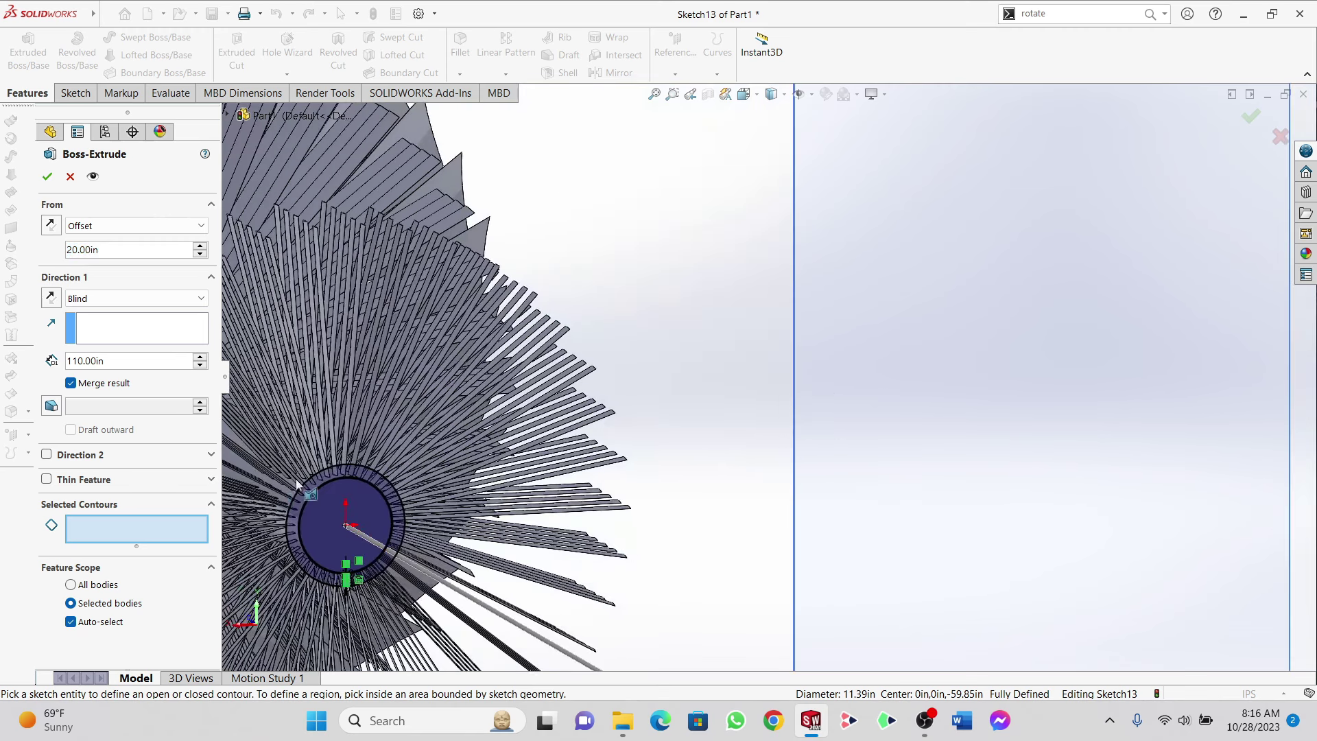
Step: Select the inner and outer offset circles around the shaft as the extrusion contours
scroll(295, 479, down, 10)
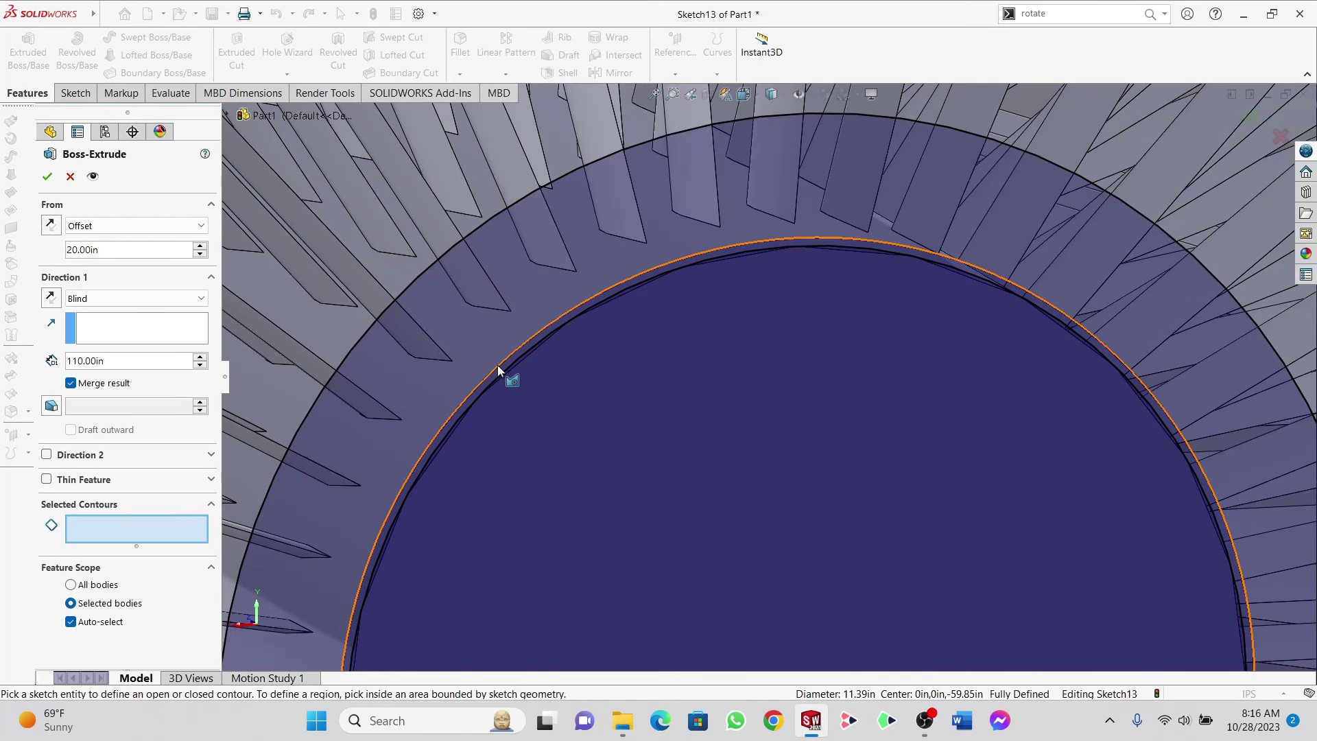
click(498, 366)
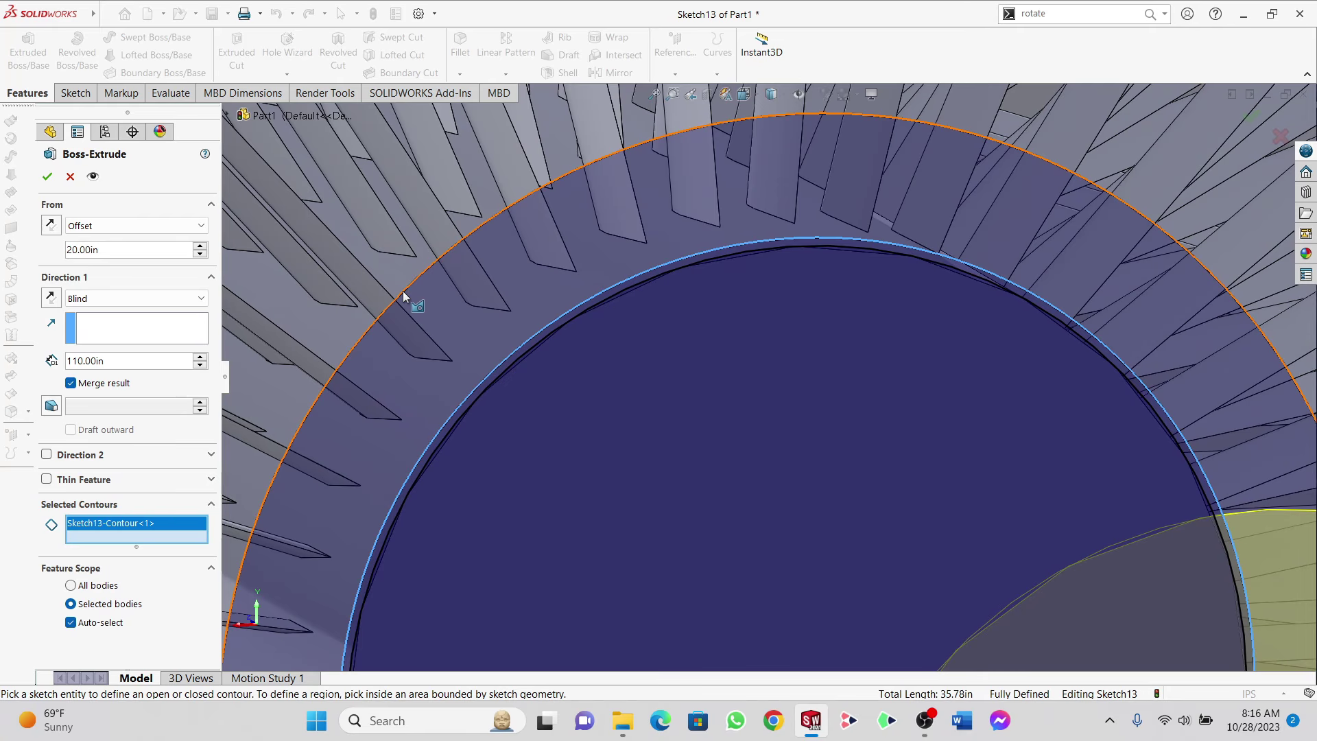
click(403, 295)
scroll(504, 361, up, 10)
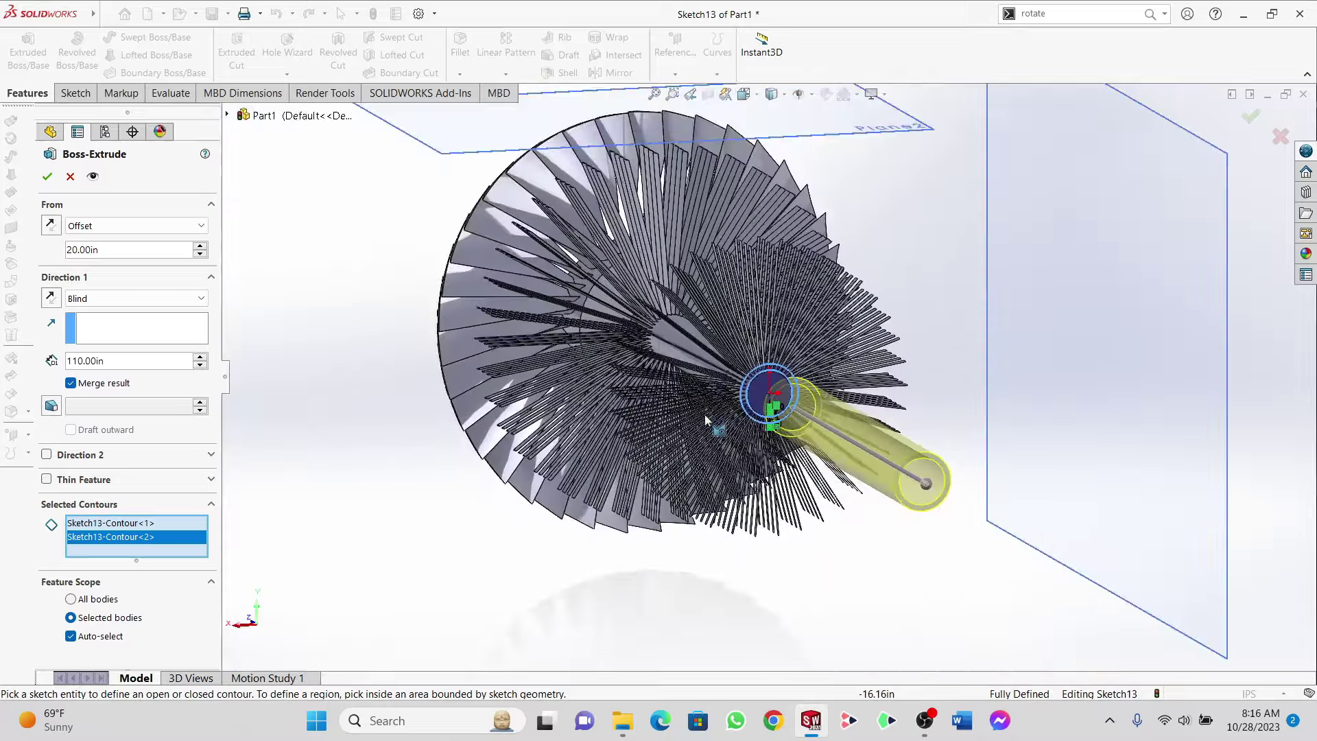
Step: Reverse both the start offset and the extrusion direction so the sleeve runs along the shaft toward the nose cone
middle_drag(705, 414, 932, 364)
scroll(850, 382, up, 4)
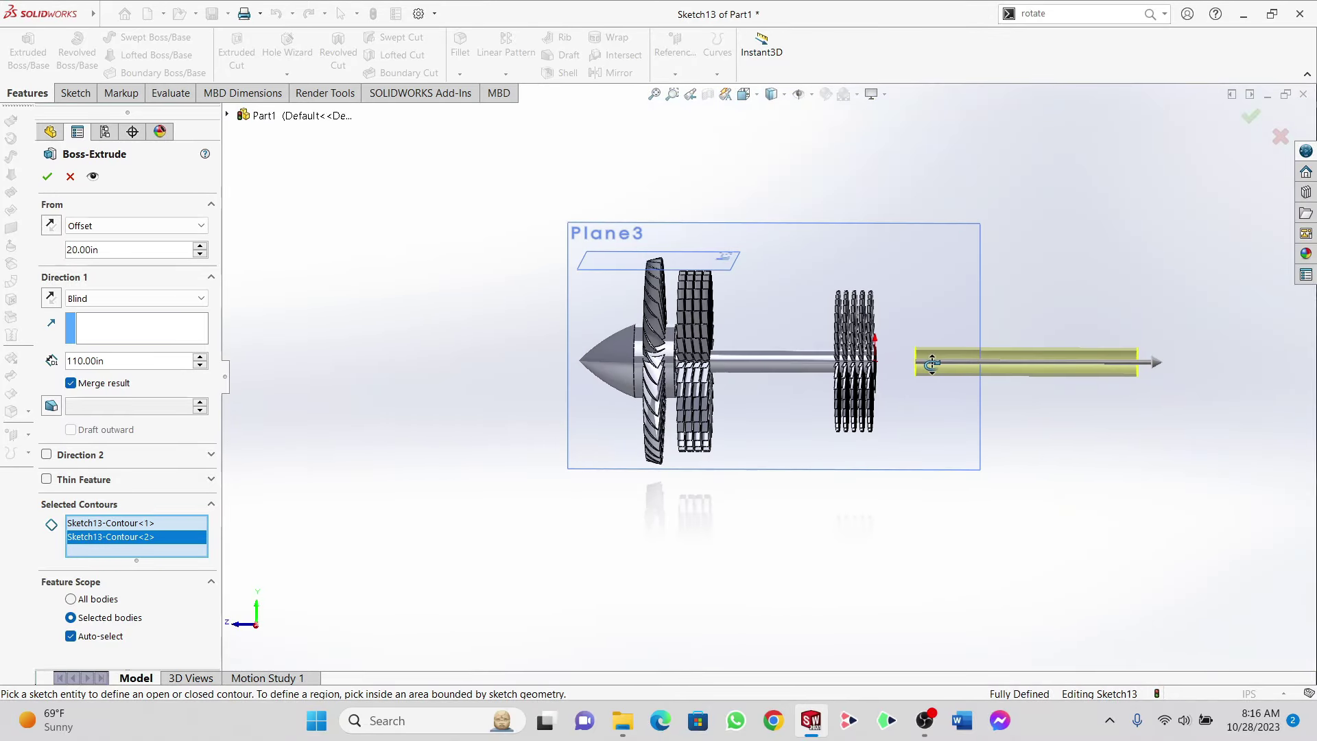
click(52, 229)
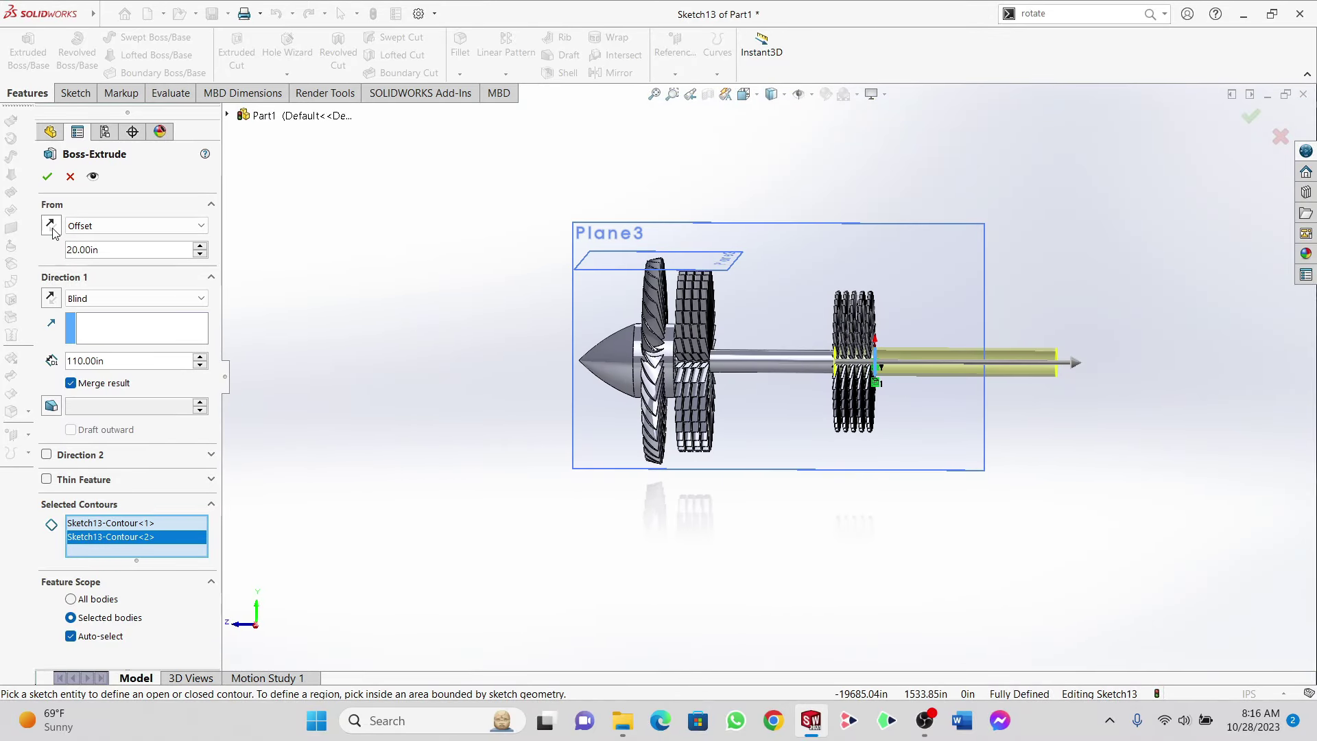
click(52, 299)
scroll(780, 340, down, 3)
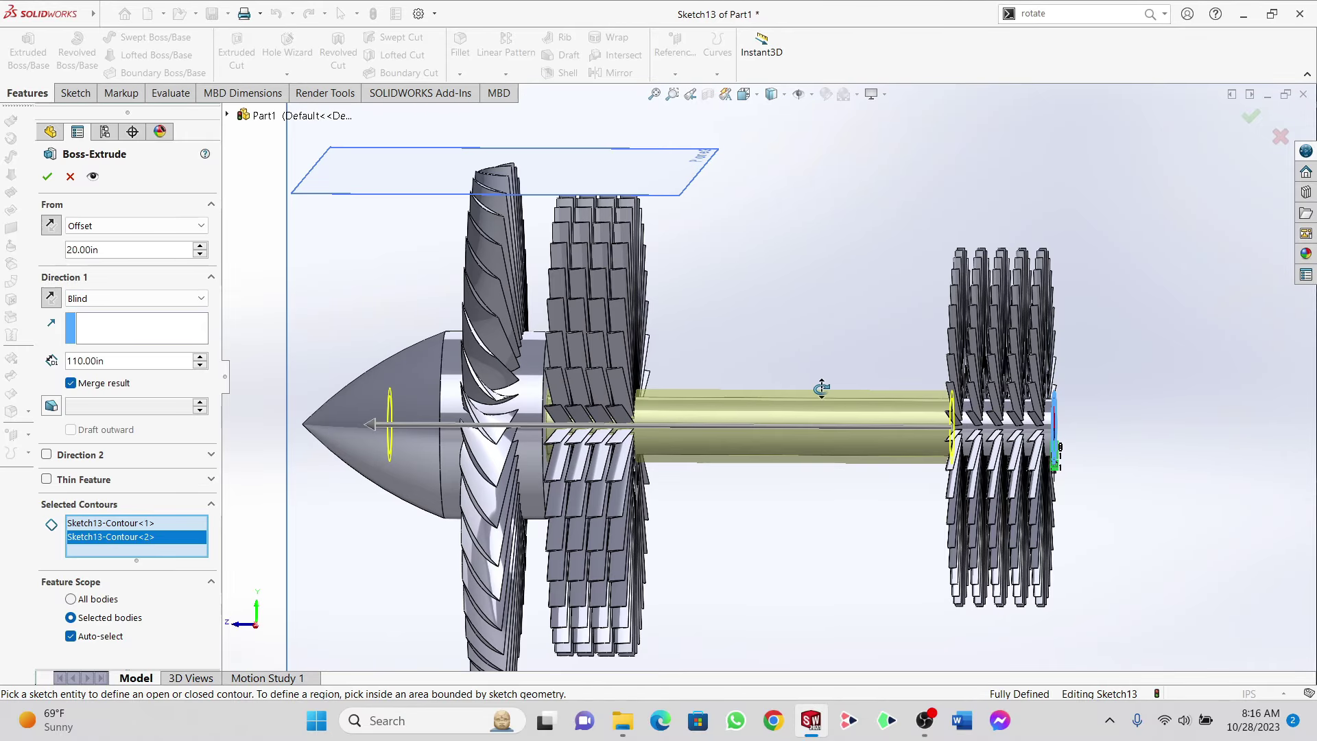
Step: Shorten the sleeve extrusion to end just behind the front blade rows and create it
drag(822, 389, 781, 395)
drag(389, 427, 644, 430)
key(Return)
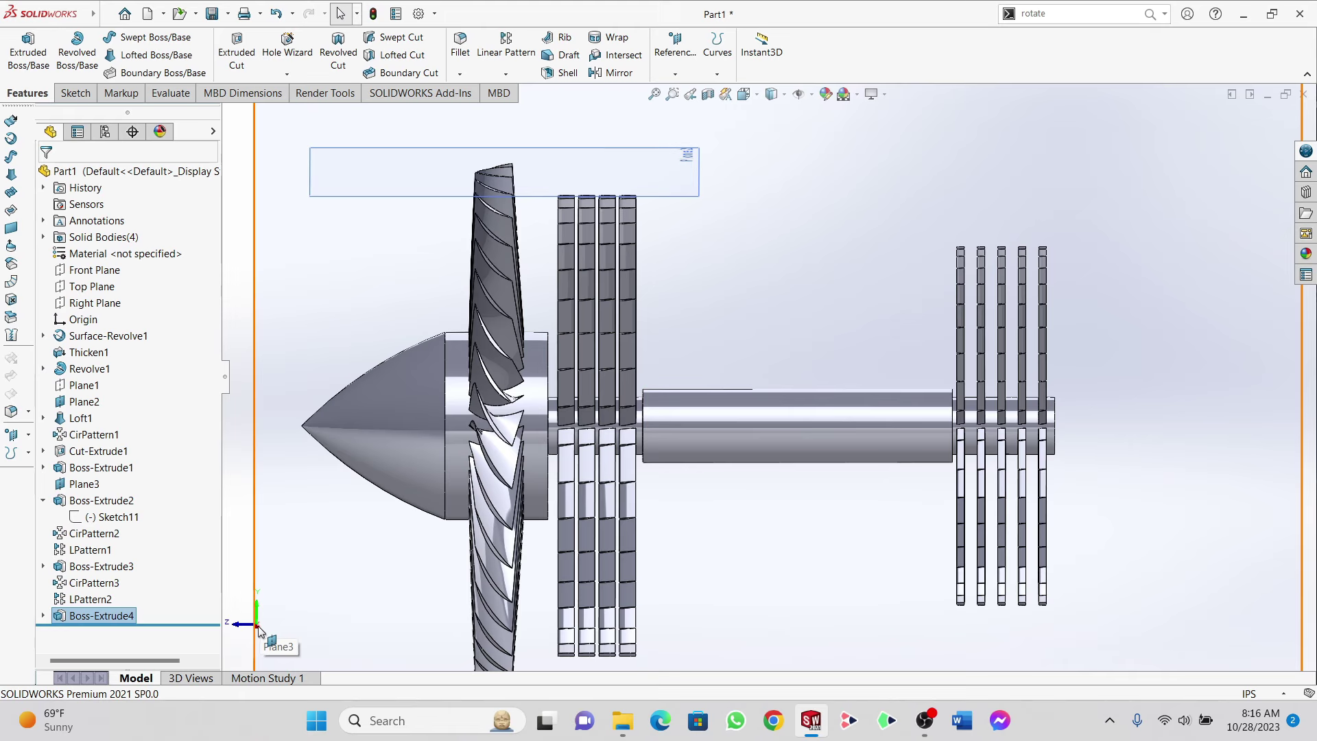
Step: Open a new sketch on Plane3 and view it normal to the sketch plane
key(ctrl+4)
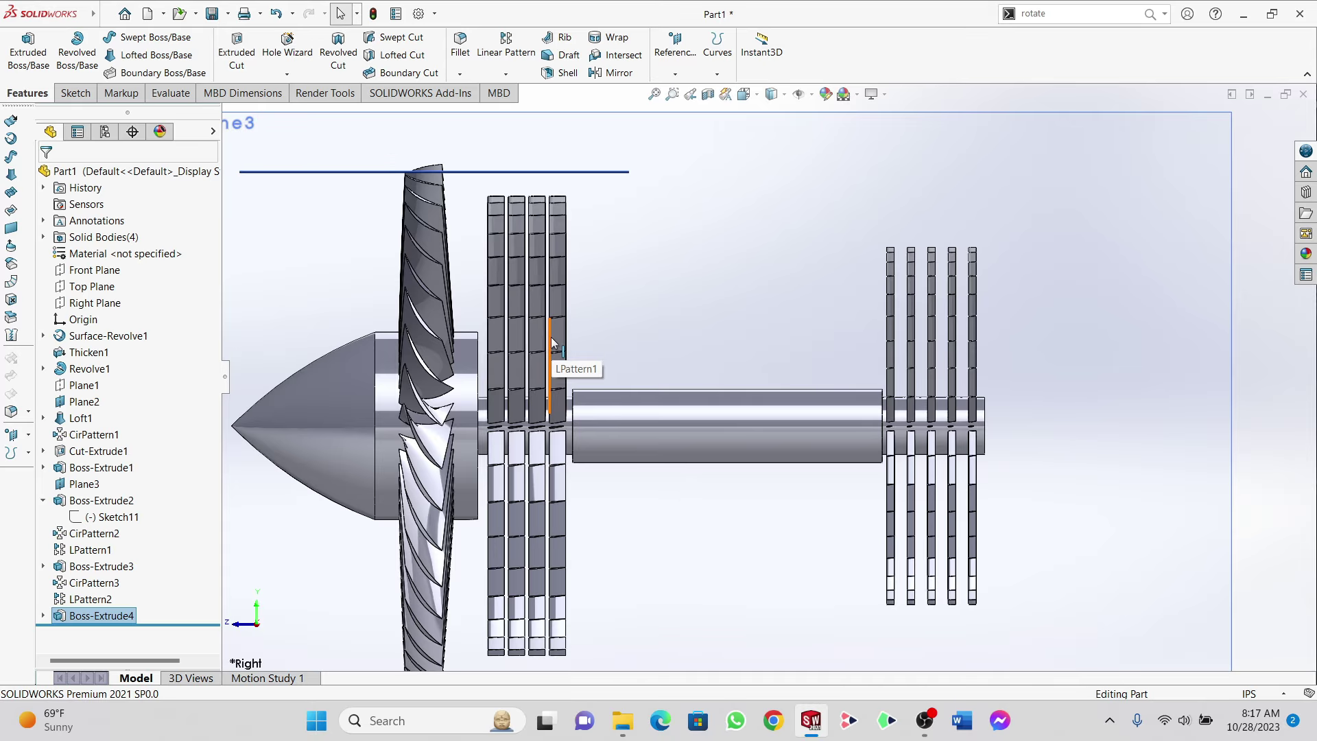
key(f)
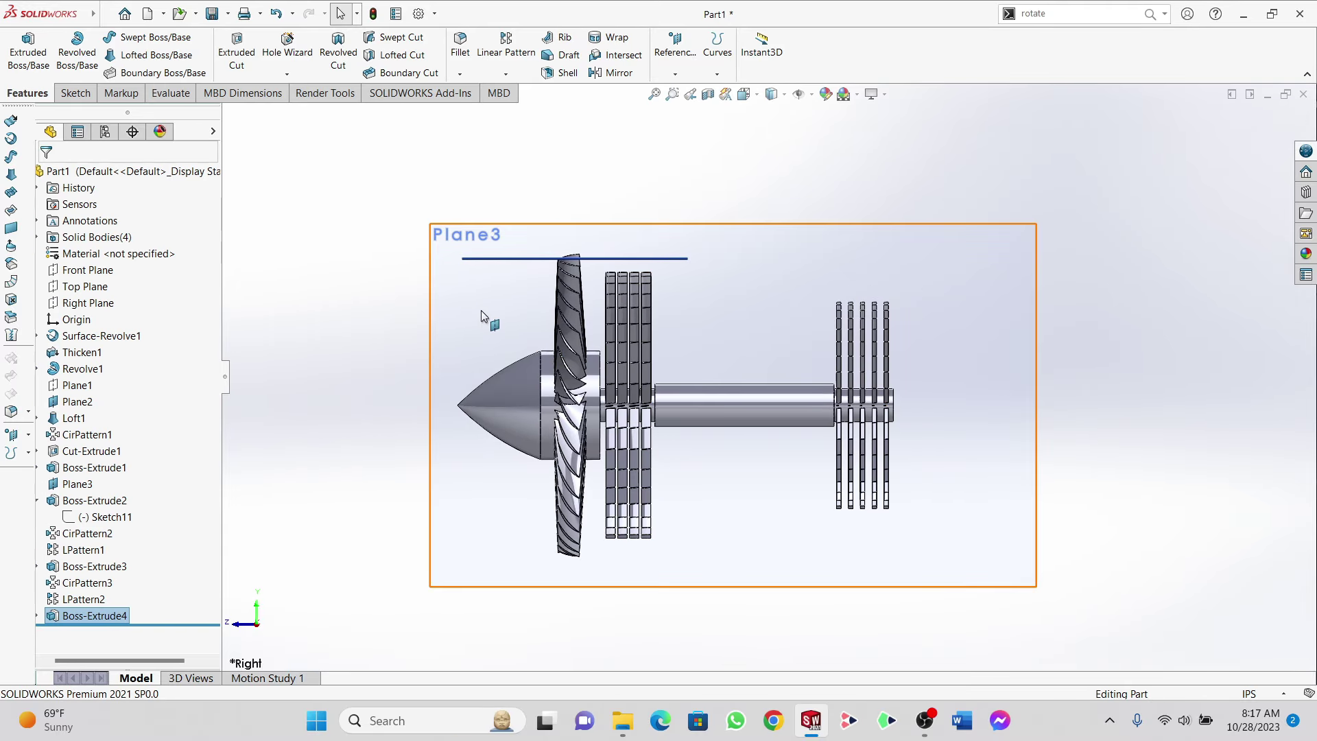
click(906, 297)
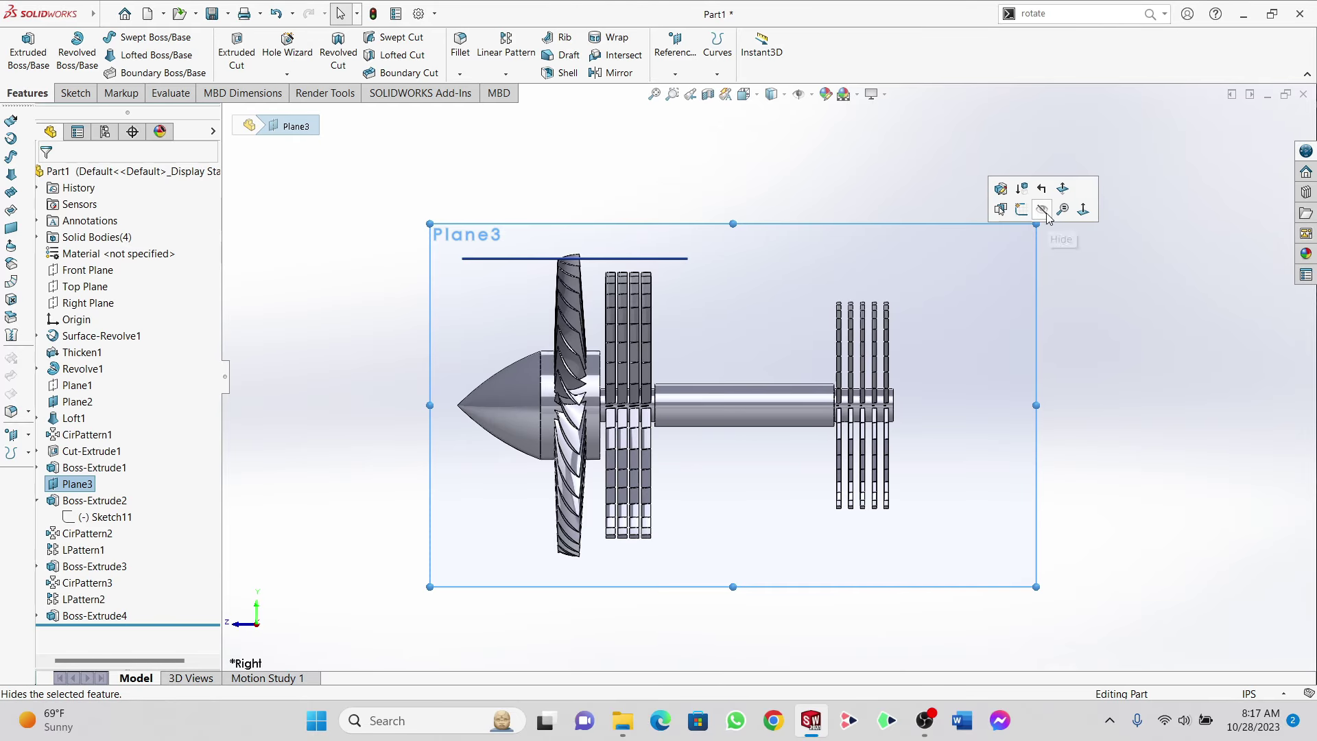
click(1022, 211)
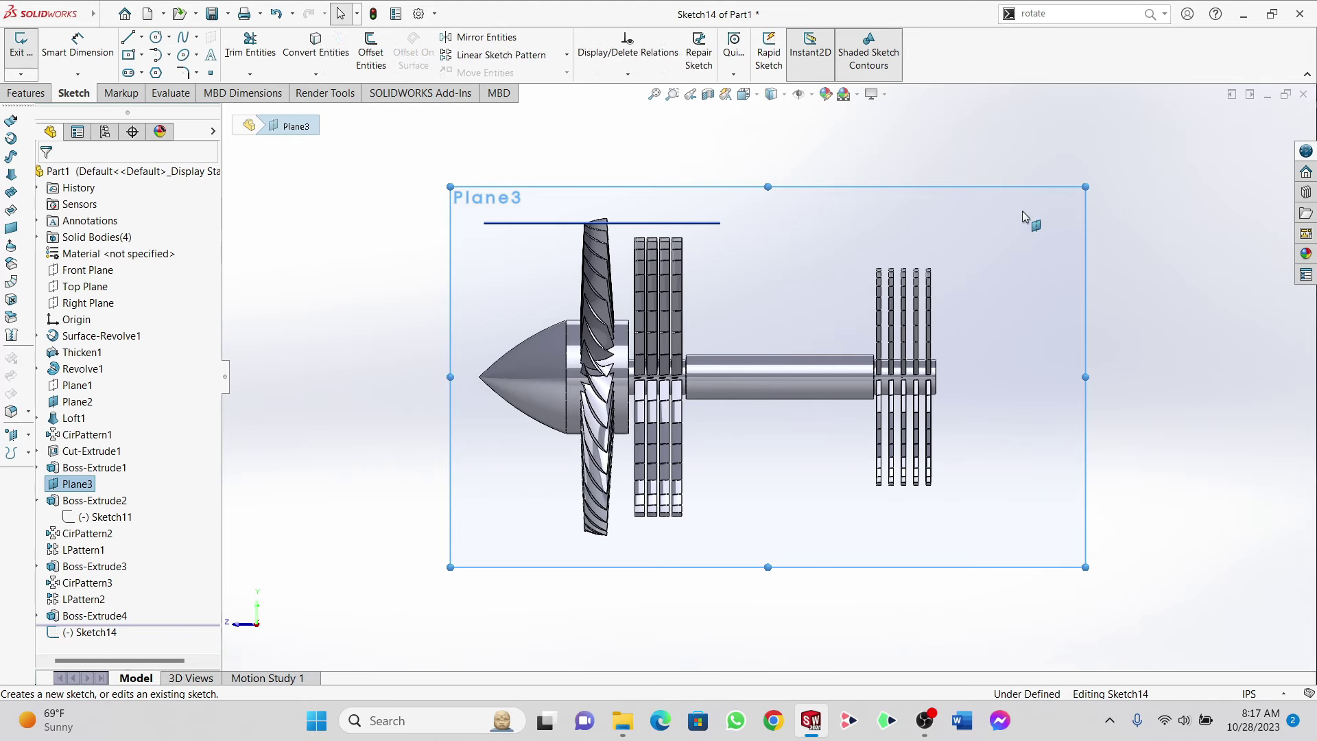
right_click(110, 631)
click(157, 489)
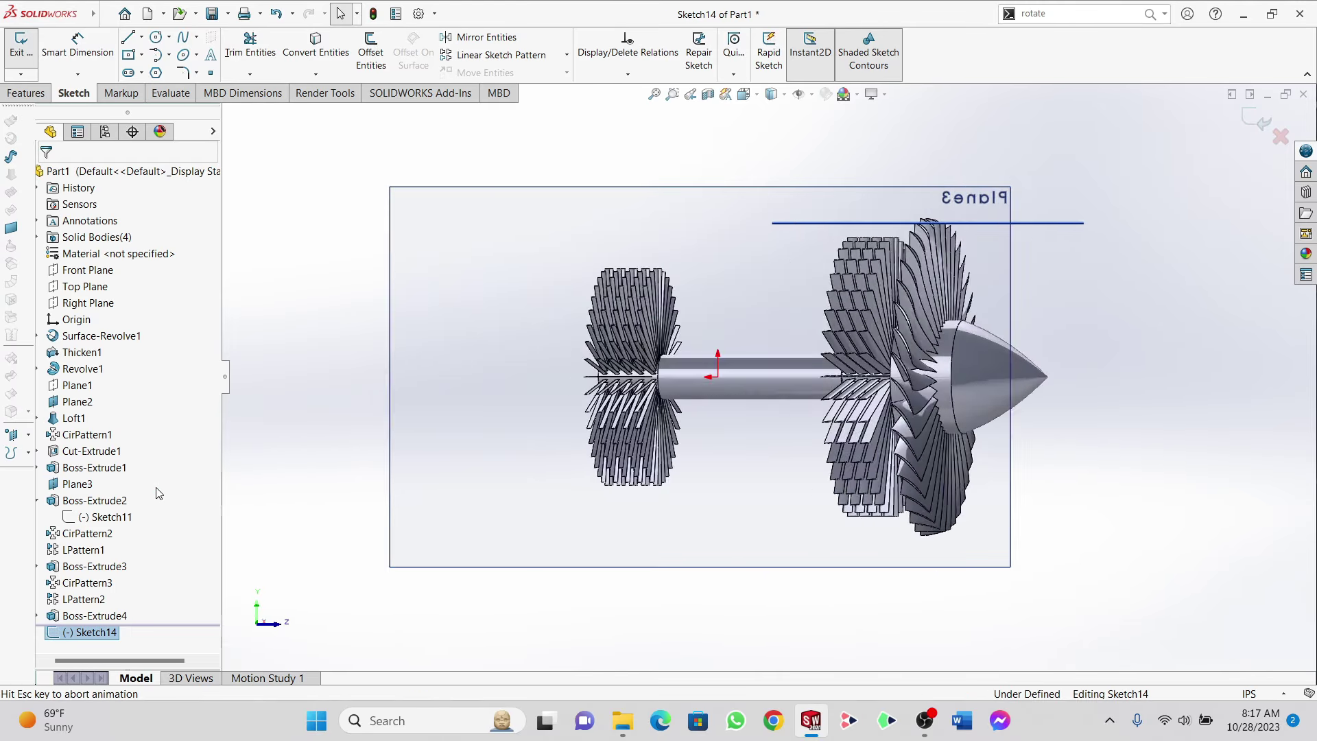
scroll(823, 362, down, 3)
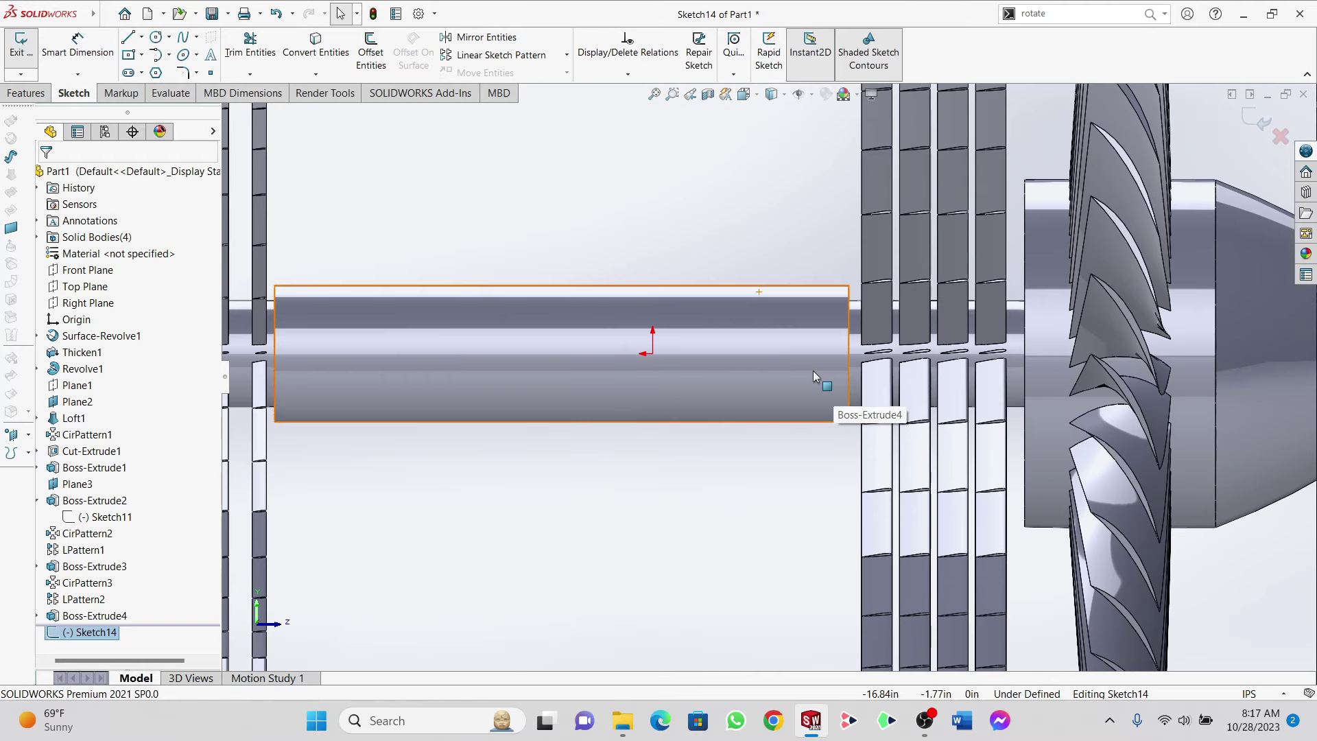
Step: Sketch a short horizontal line in line with the origin near the sleeve's front end and set its length to 0.3 in
scroll(813, 371, down, 3)
click(128, 37)
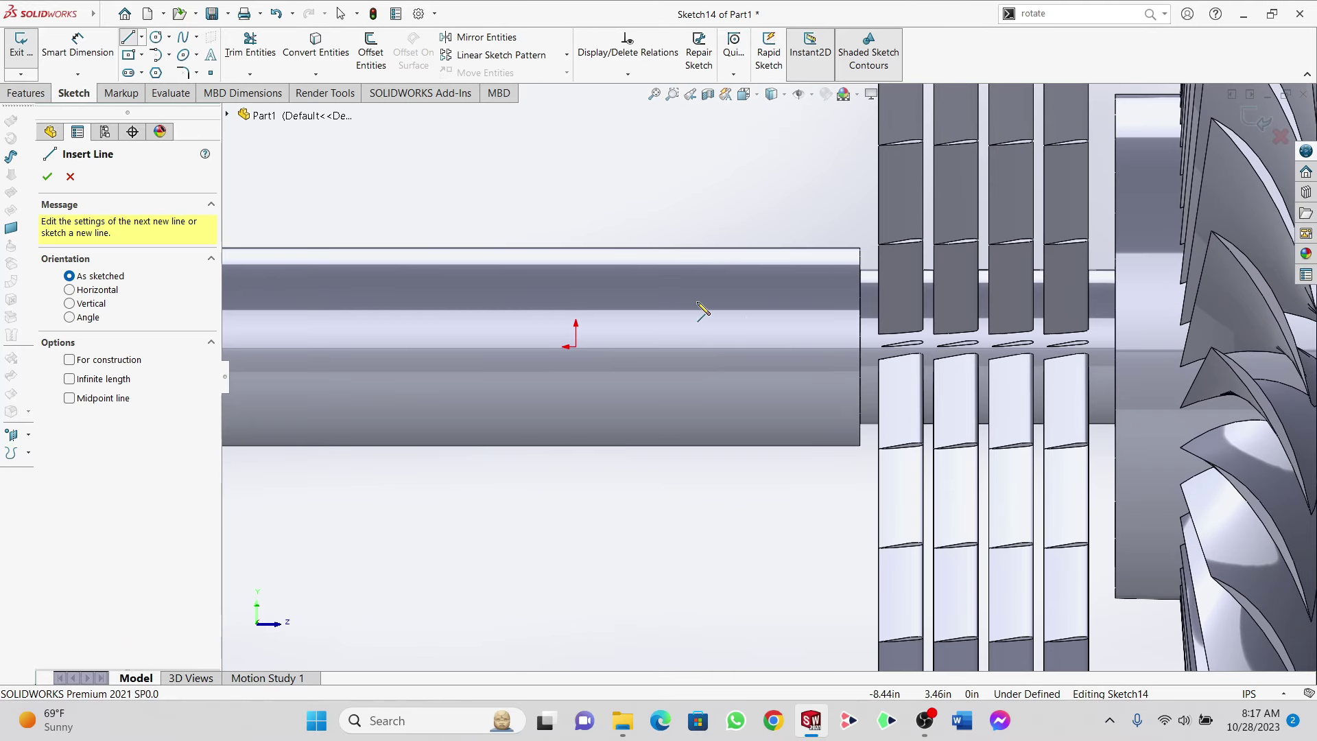
click(810, 346)
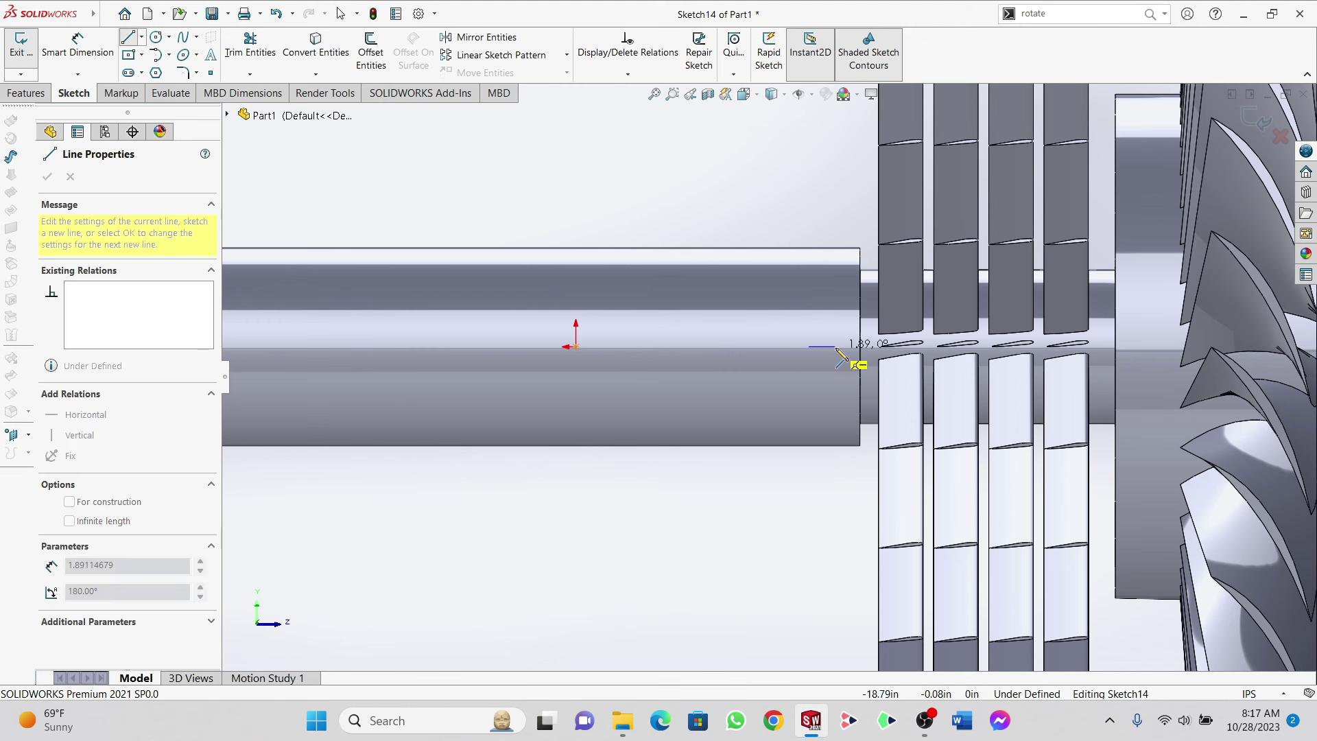
click(846, 347)
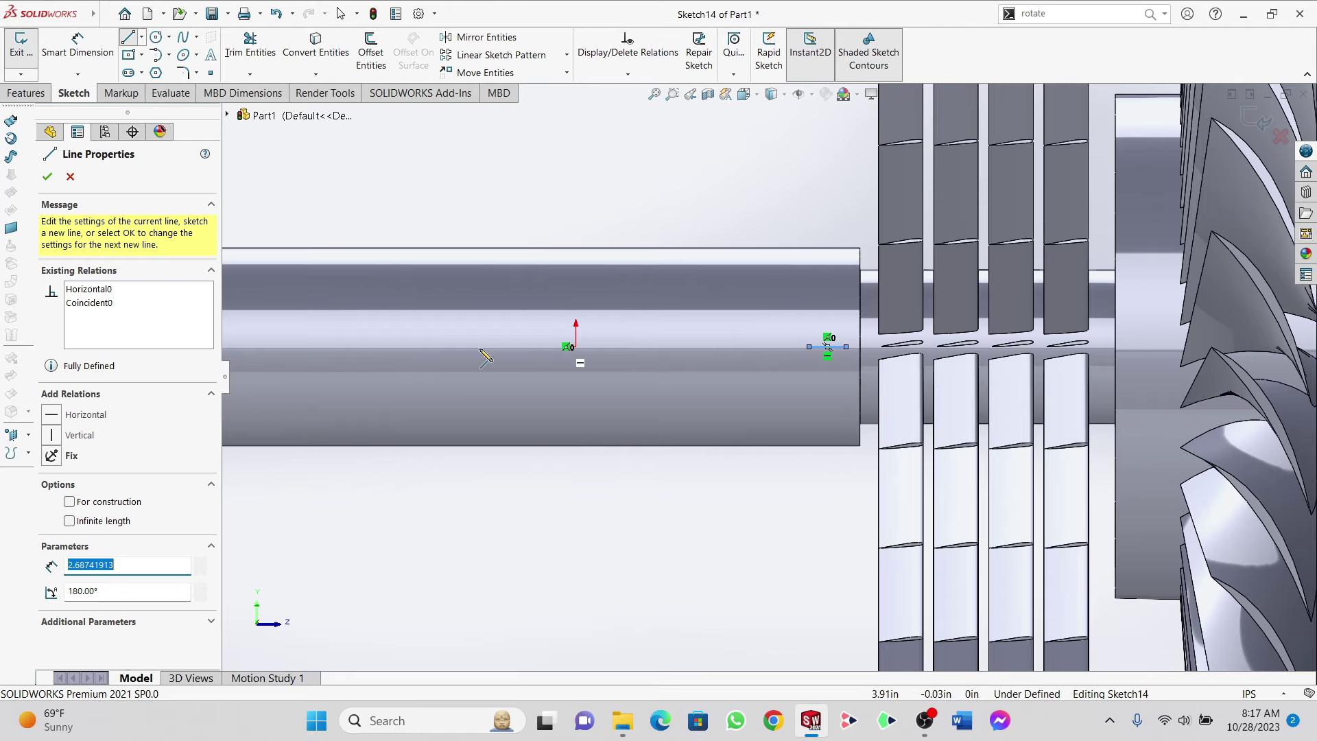
text(0.3)
key(Return)
Step: Sketch two outward-slanting lines, about 0.75 in and 0.53 in long, upward from the ends of the short horizontal line
scroll(808, 369, down, 5)
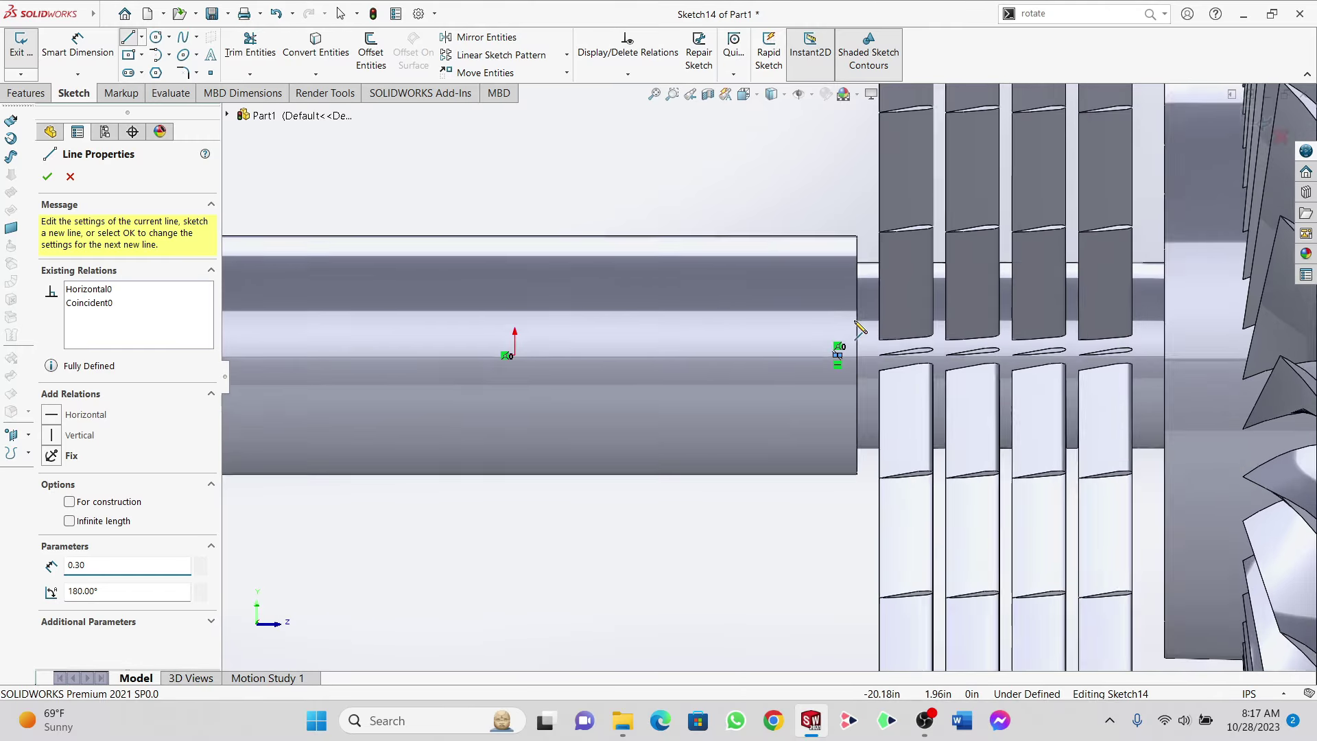
scroll(808, 369, down, 2)
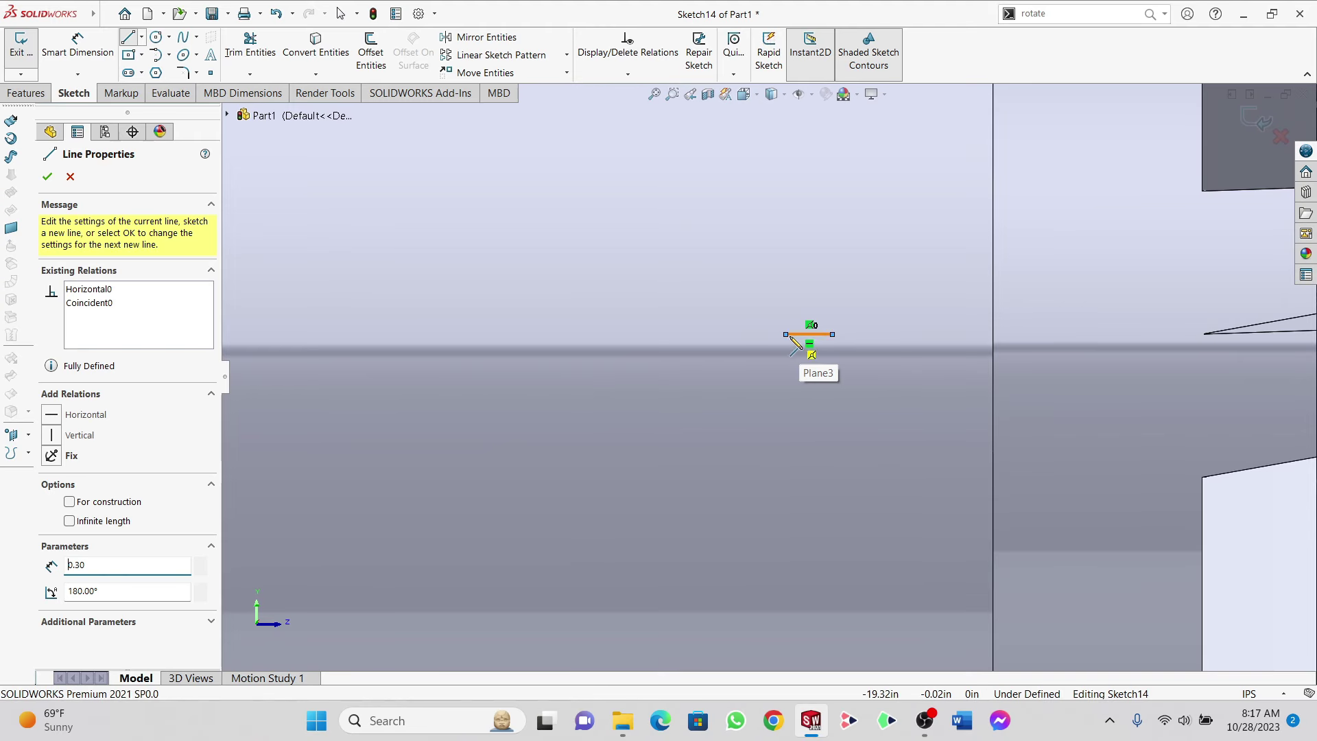
drag(785, 334, 716, 241)
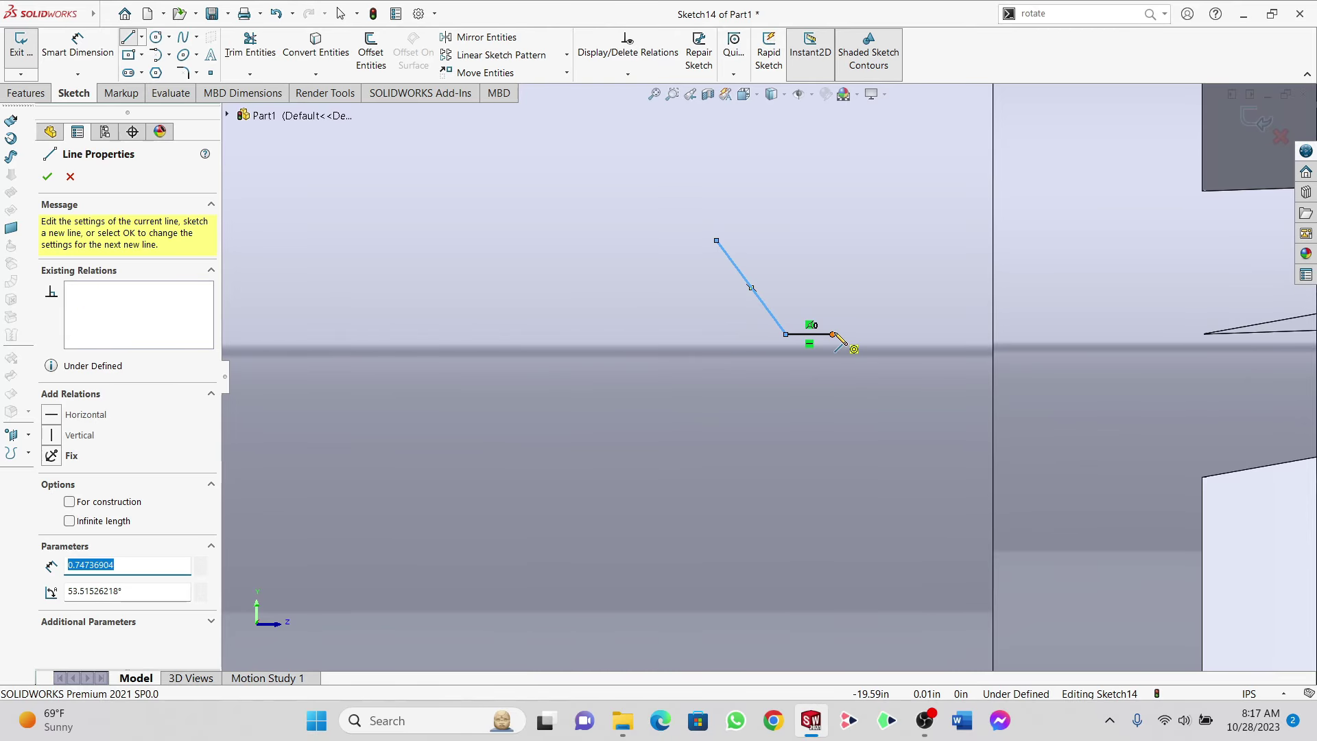
drag(833, 335, 878, 265)
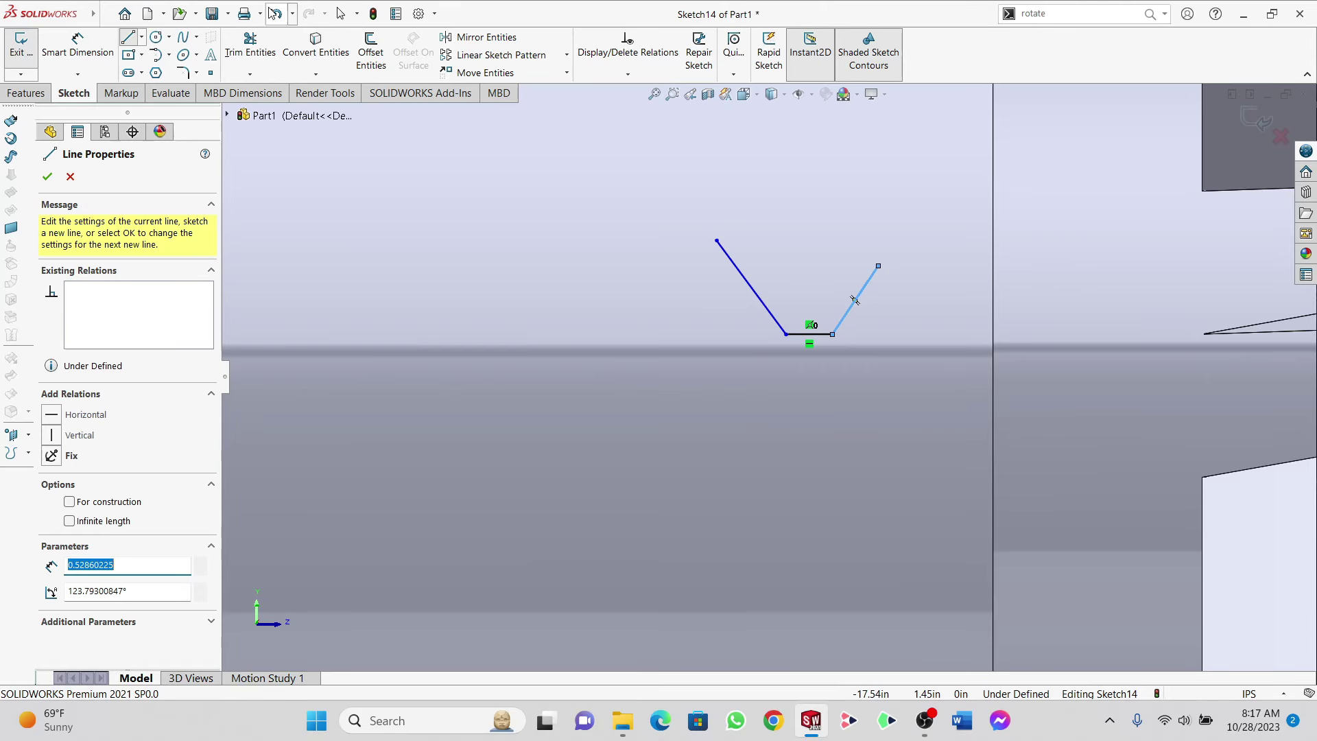
Step: Trim away the short horizontal line and draw a spline between the slanted lines' lower ends, bulging upward toward the blade rows
click(262, 47)
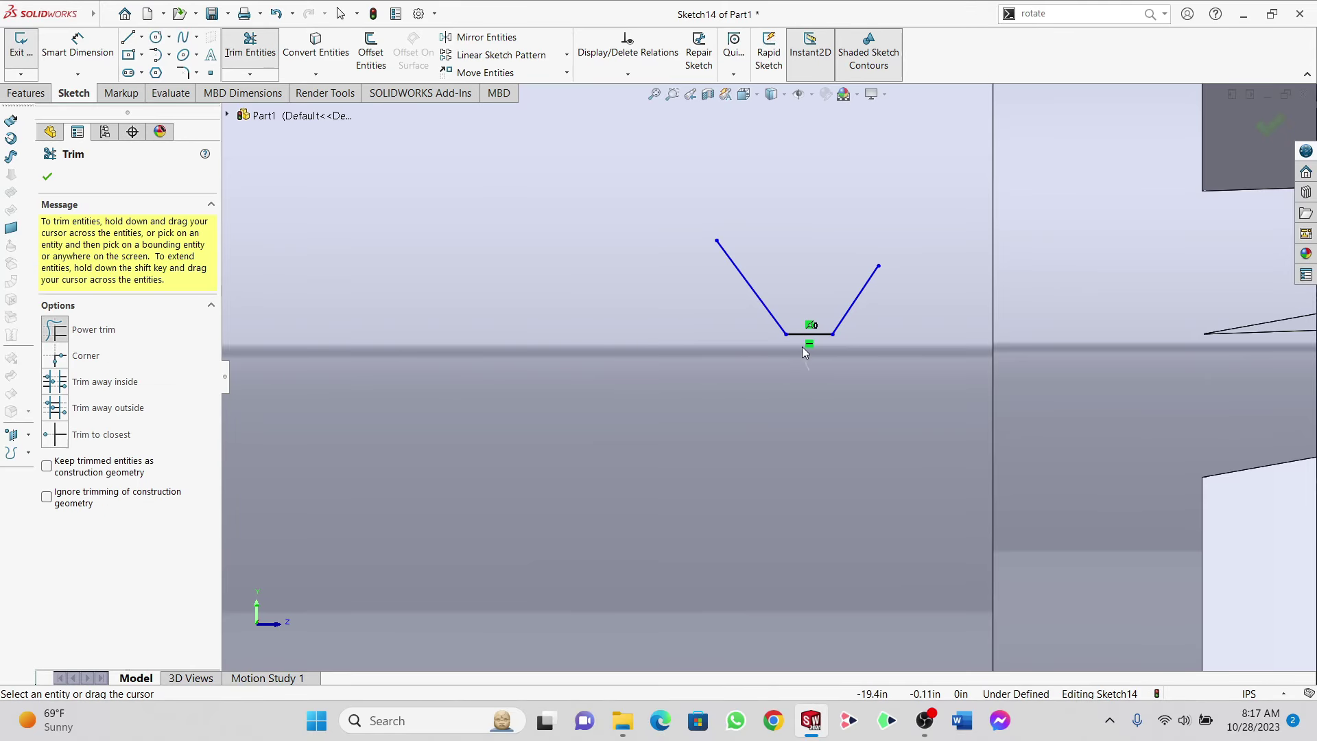
click(183, 37)
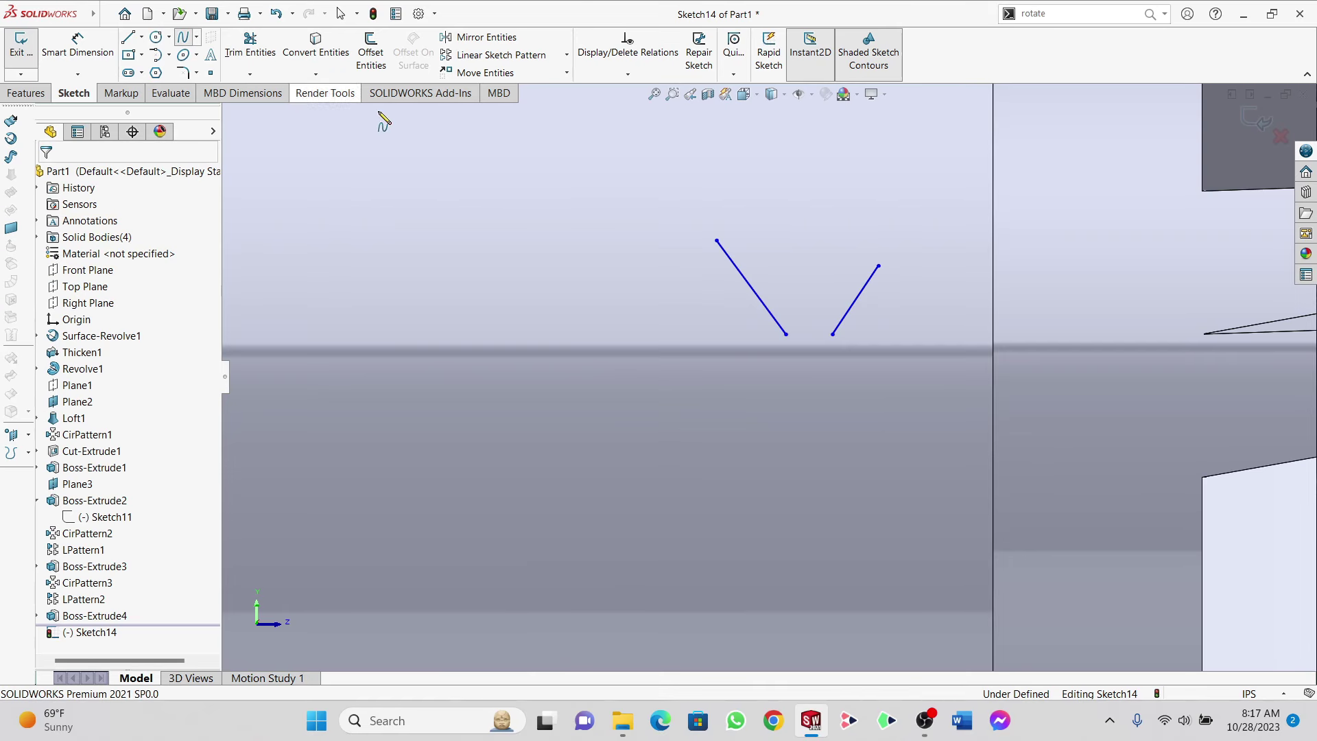
scroll(827, 328, down, 5)
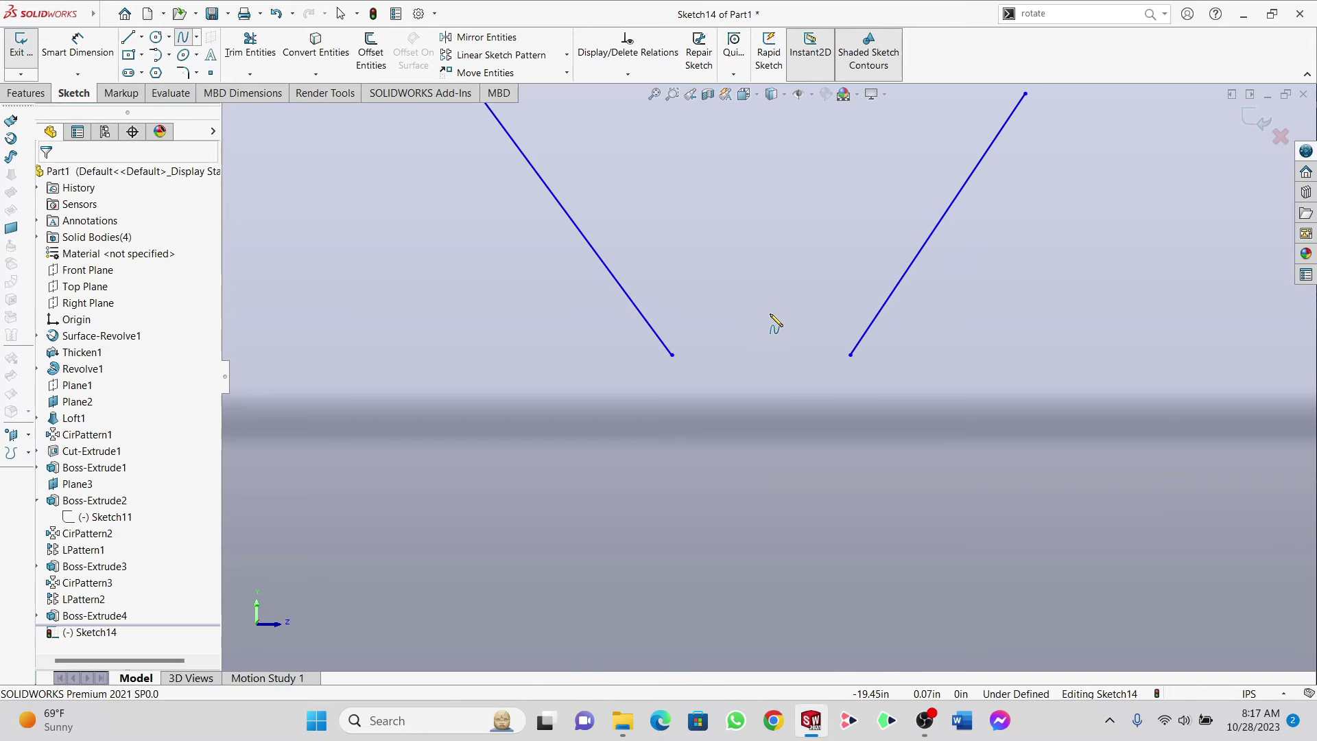
click(673, 355)
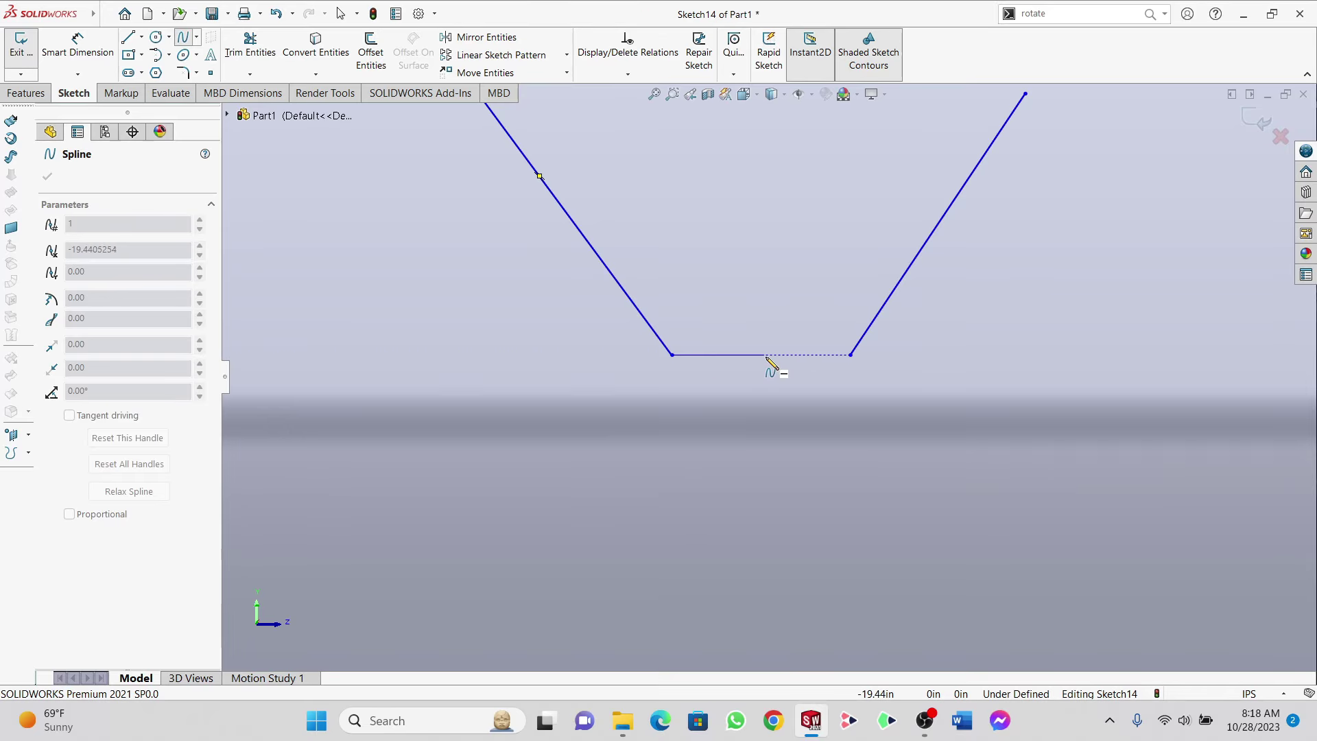
double_click(851, 354)
click(776, 355)
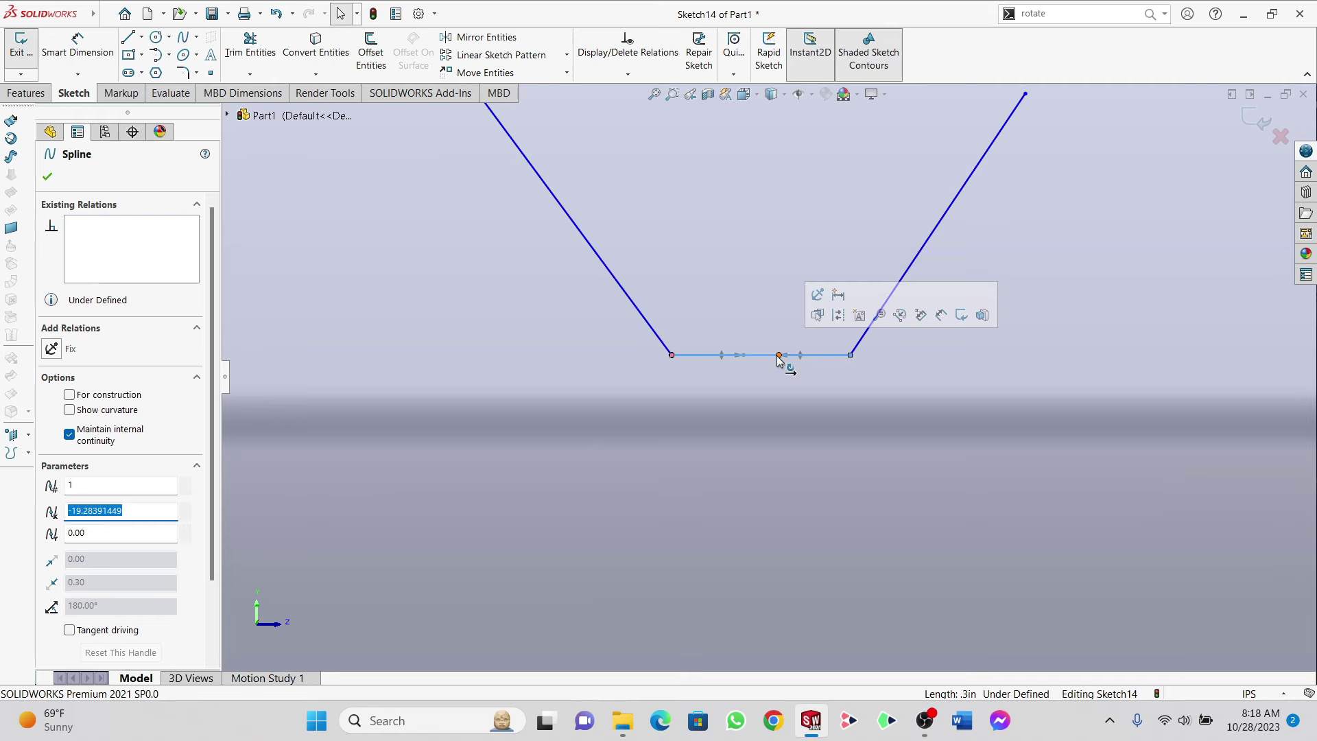
drag(784, 356, 850, 337)
Step: Draw a second spline between the same endpoints, bowed downward to close an airfoil, and trim away both slanted lines
click(182, 36)
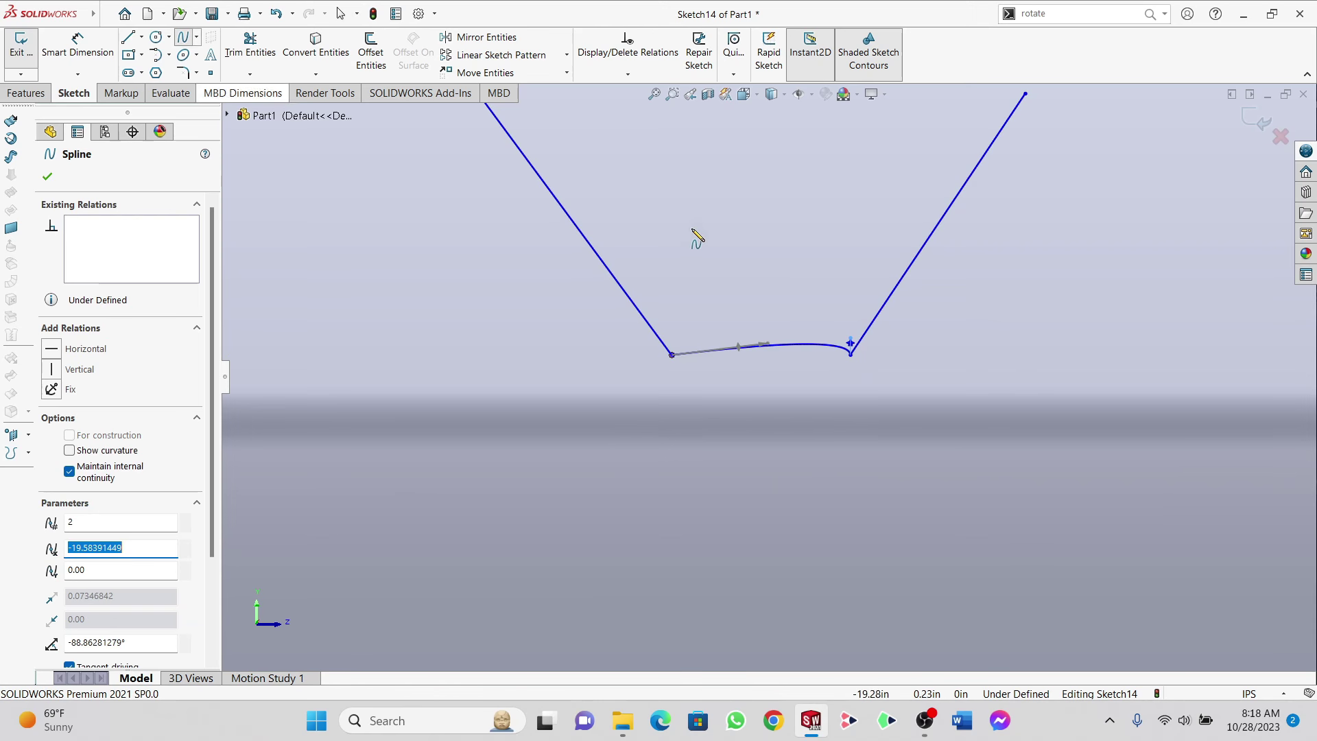
click(672, 355)
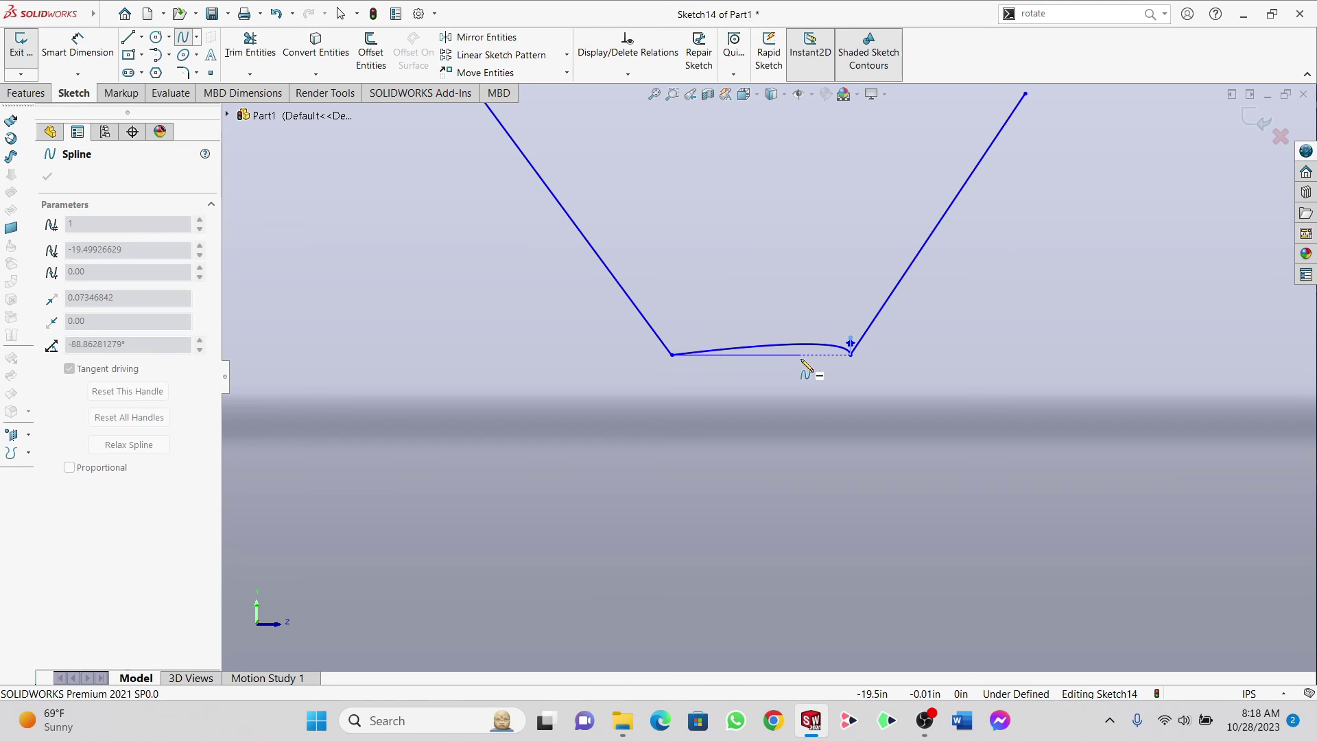
click(851, 355)
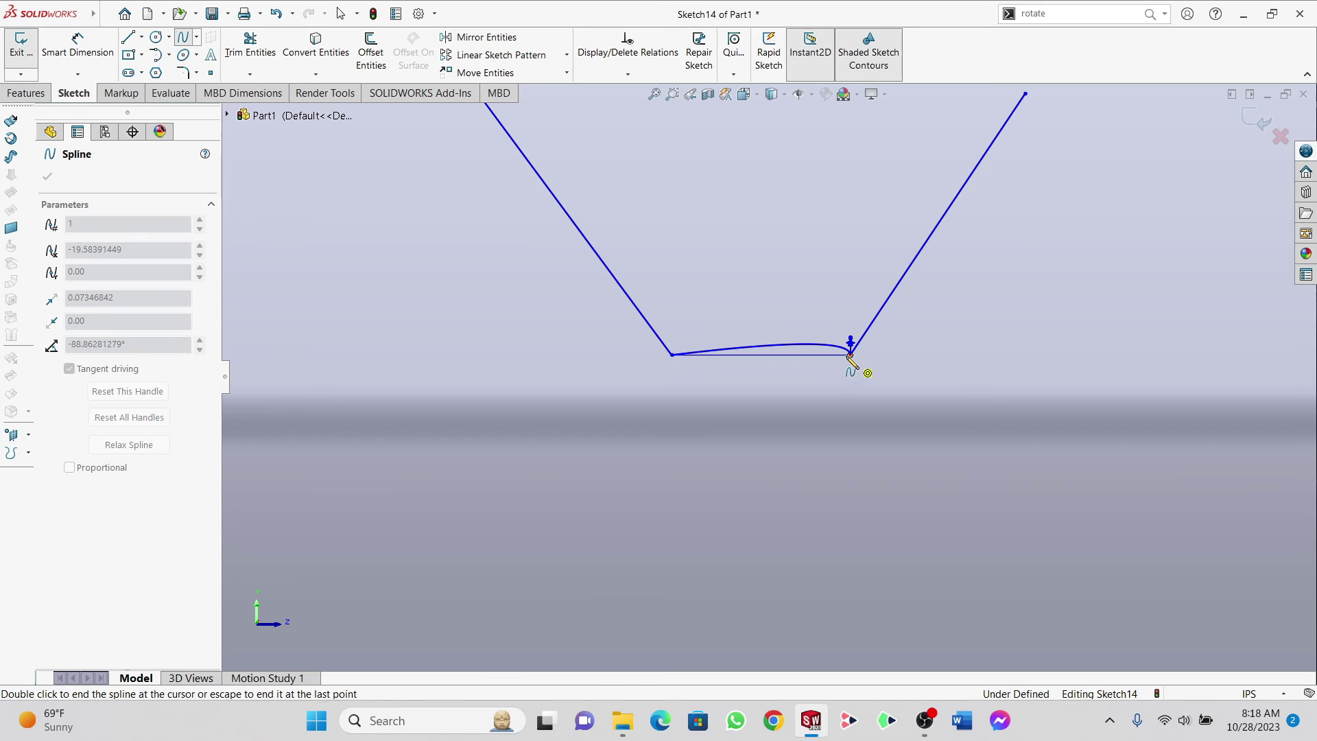
double_click(789, 355)
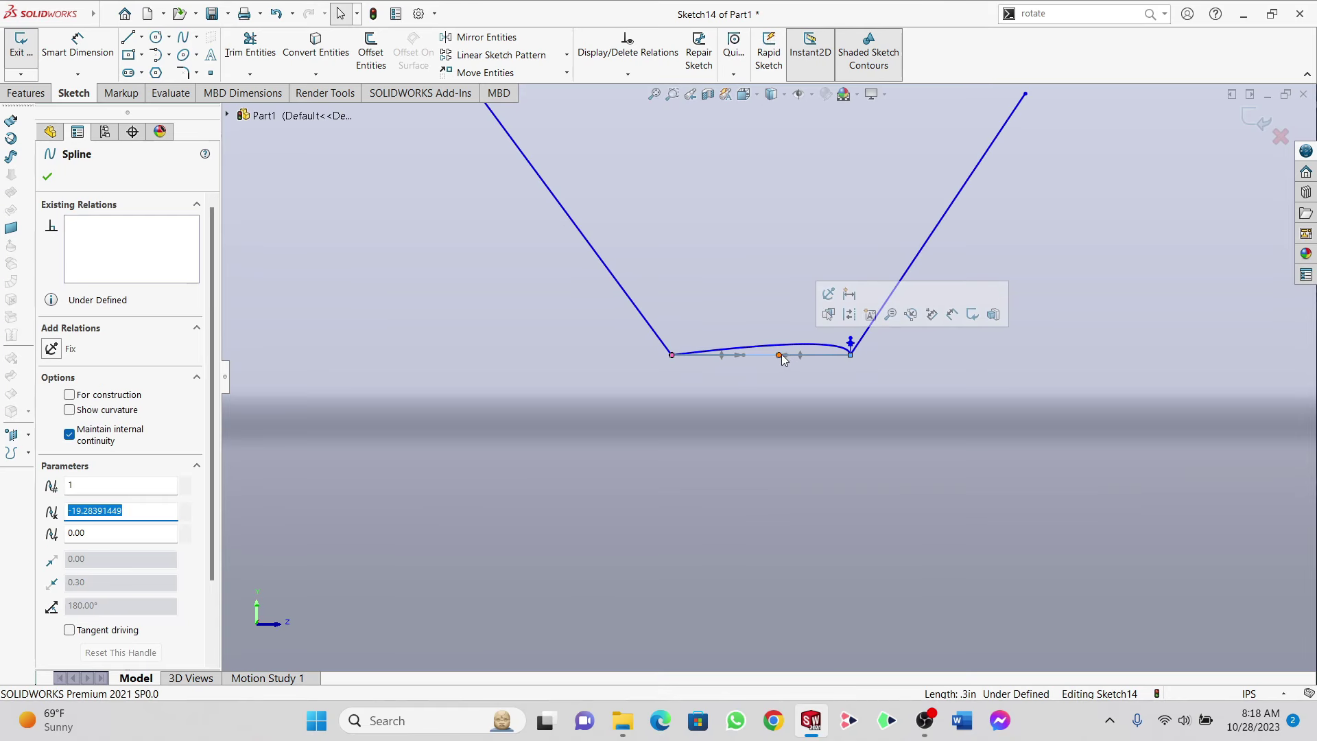
drag(851, 371, 850, 363)
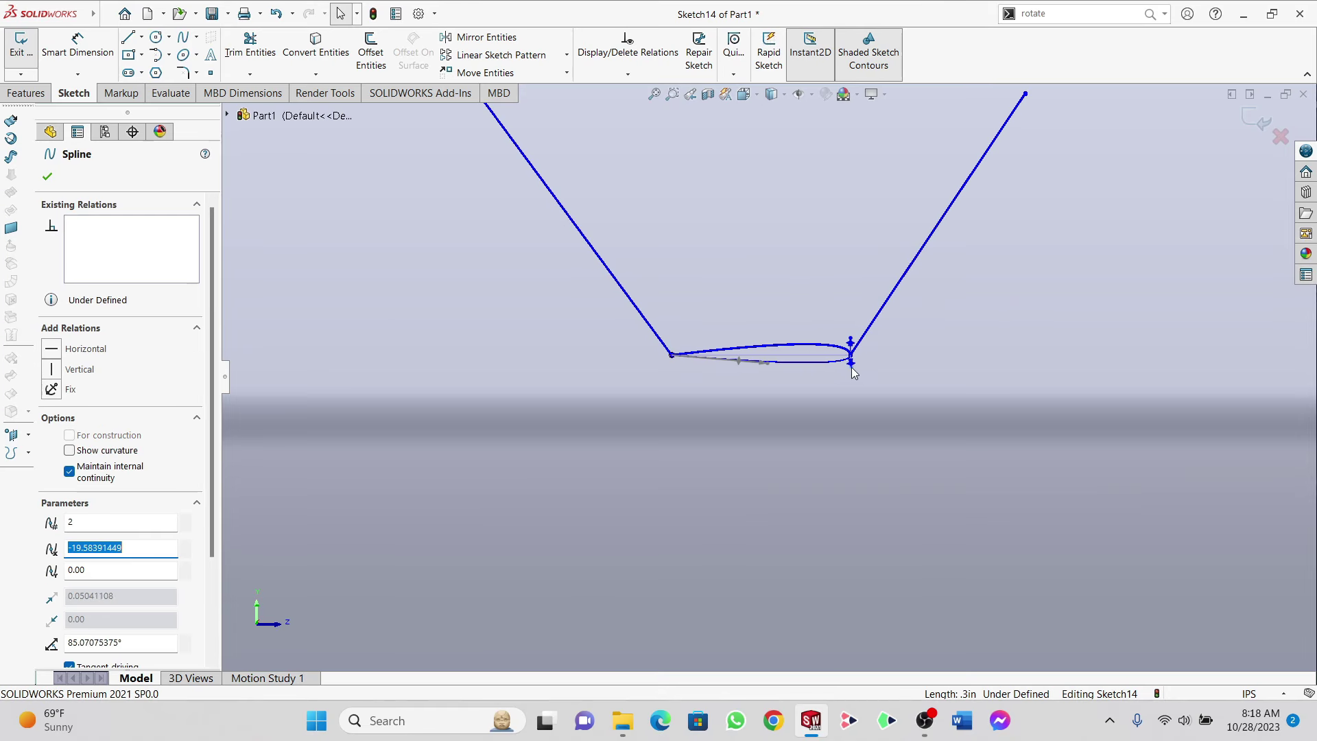
click(264, 45)
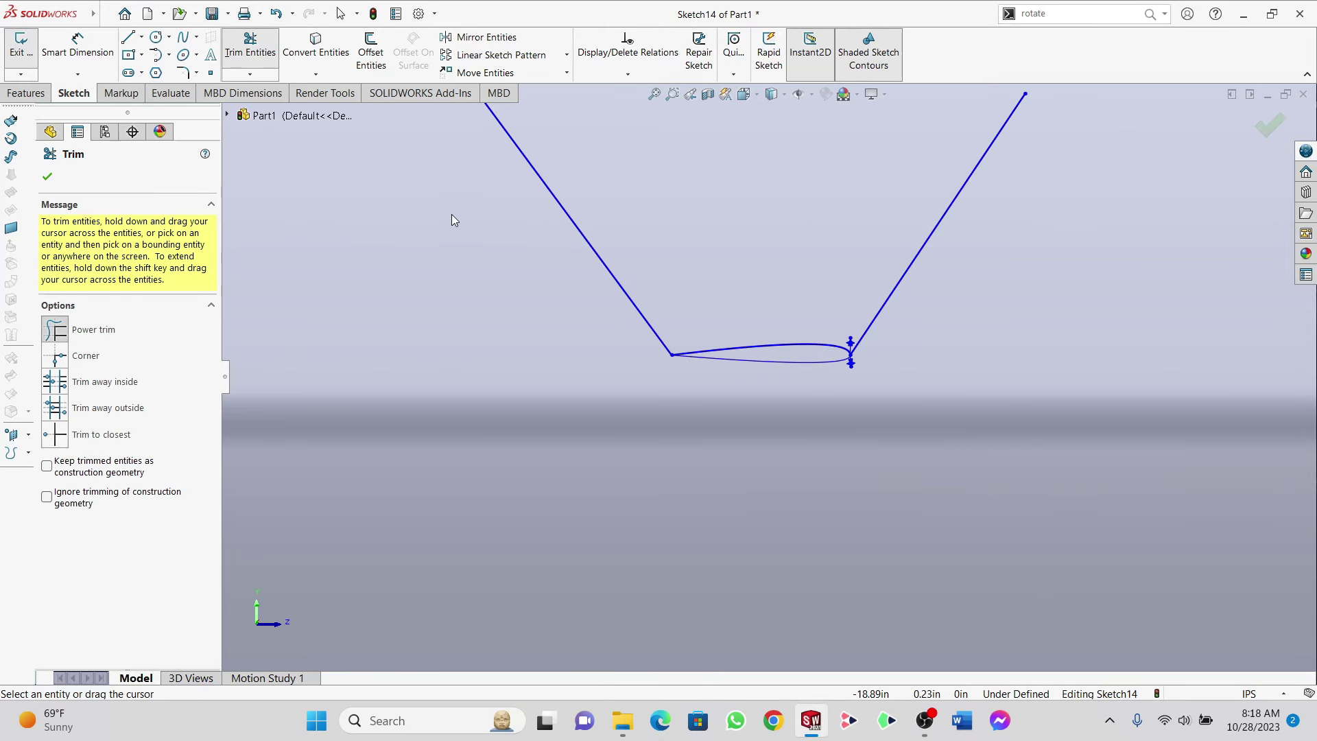
drag(451, 214, 1016, 199)
Step: Rotate both airfoil splines by -5° about the profile's pointed end
click(1051, 13)
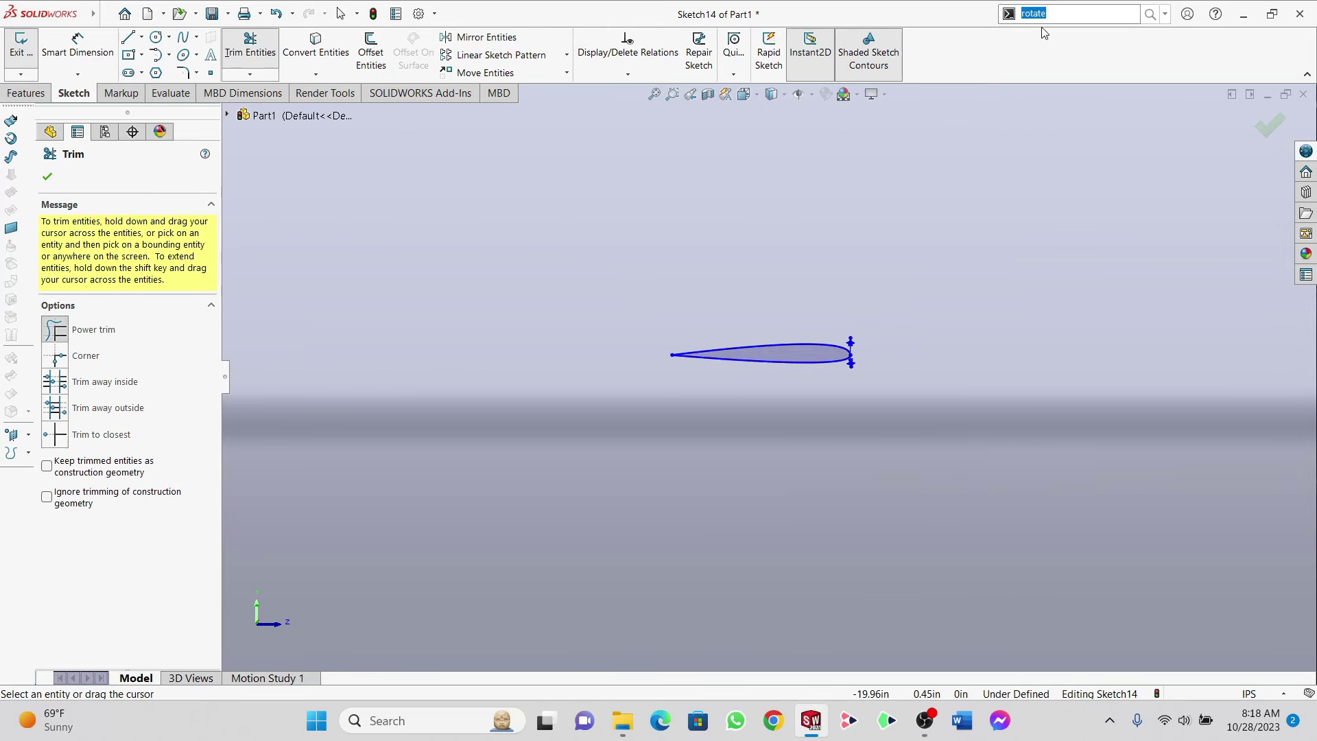
click(1076, 49)
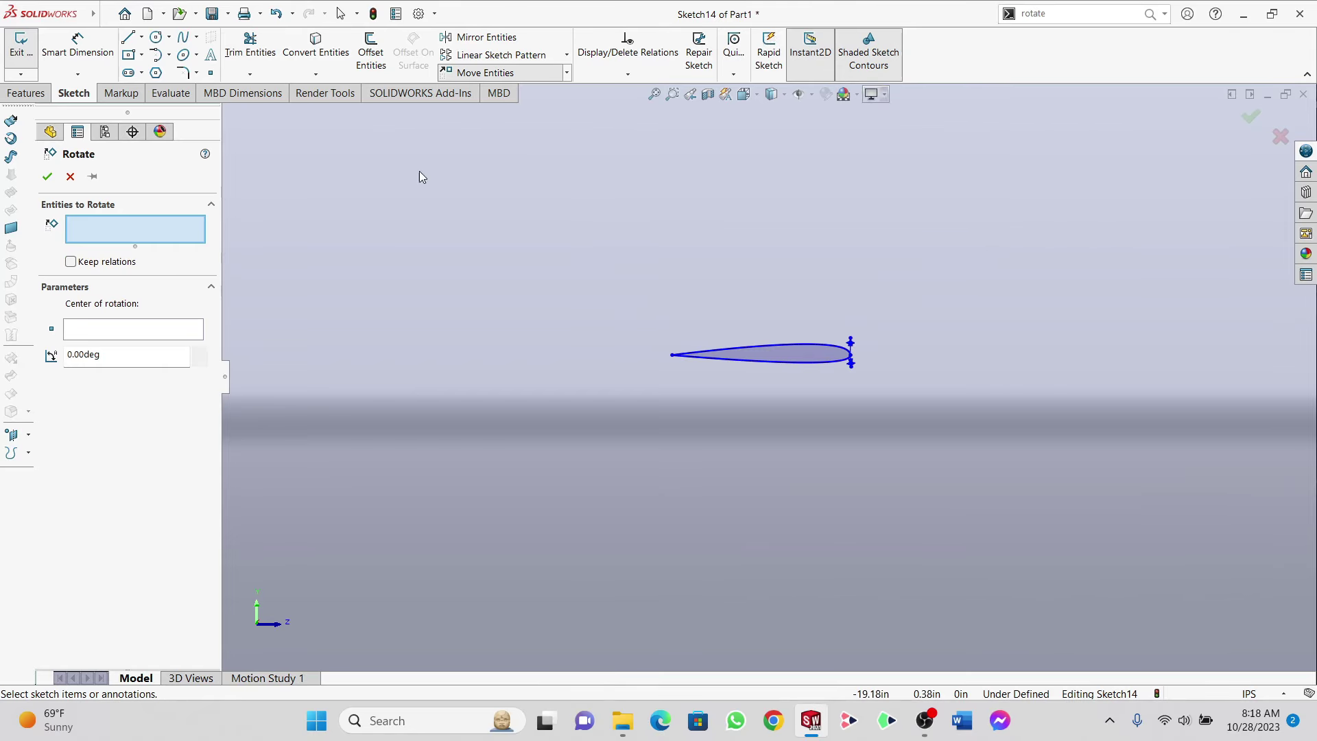
click(782, 351)
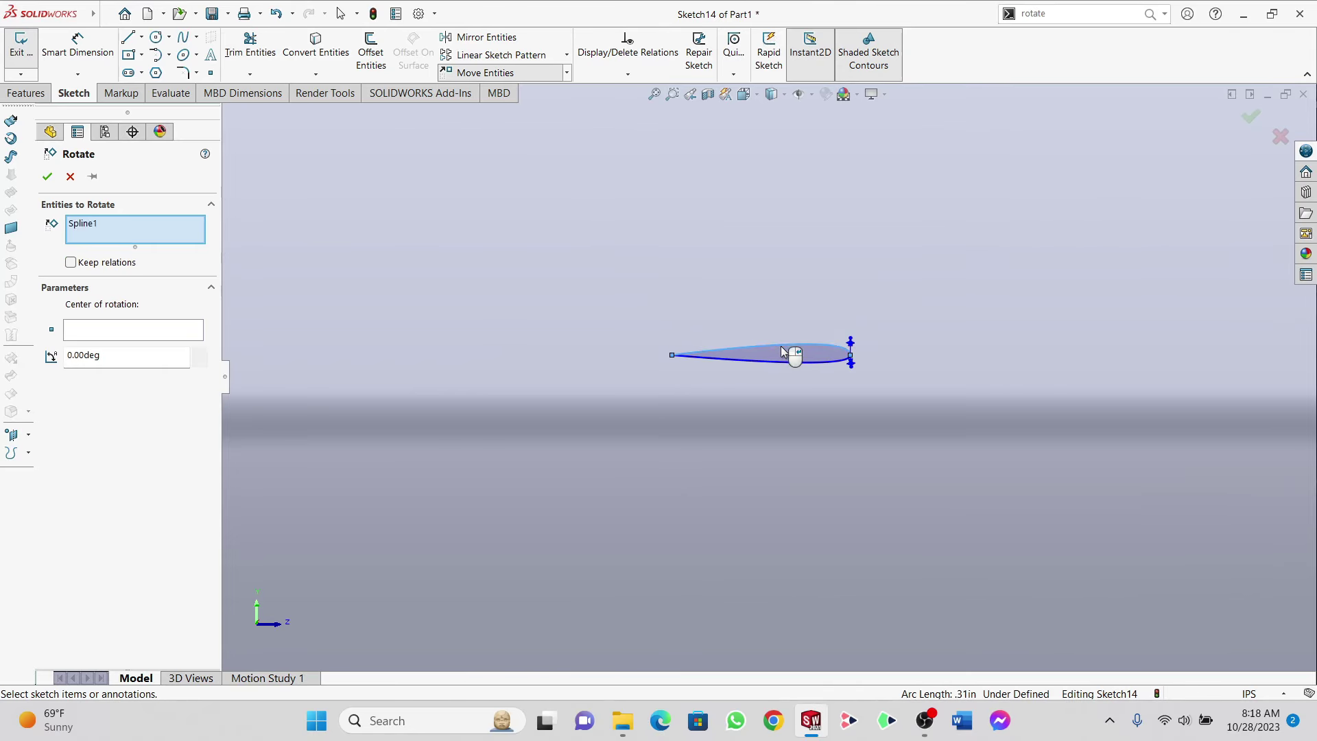
click(789, 363)
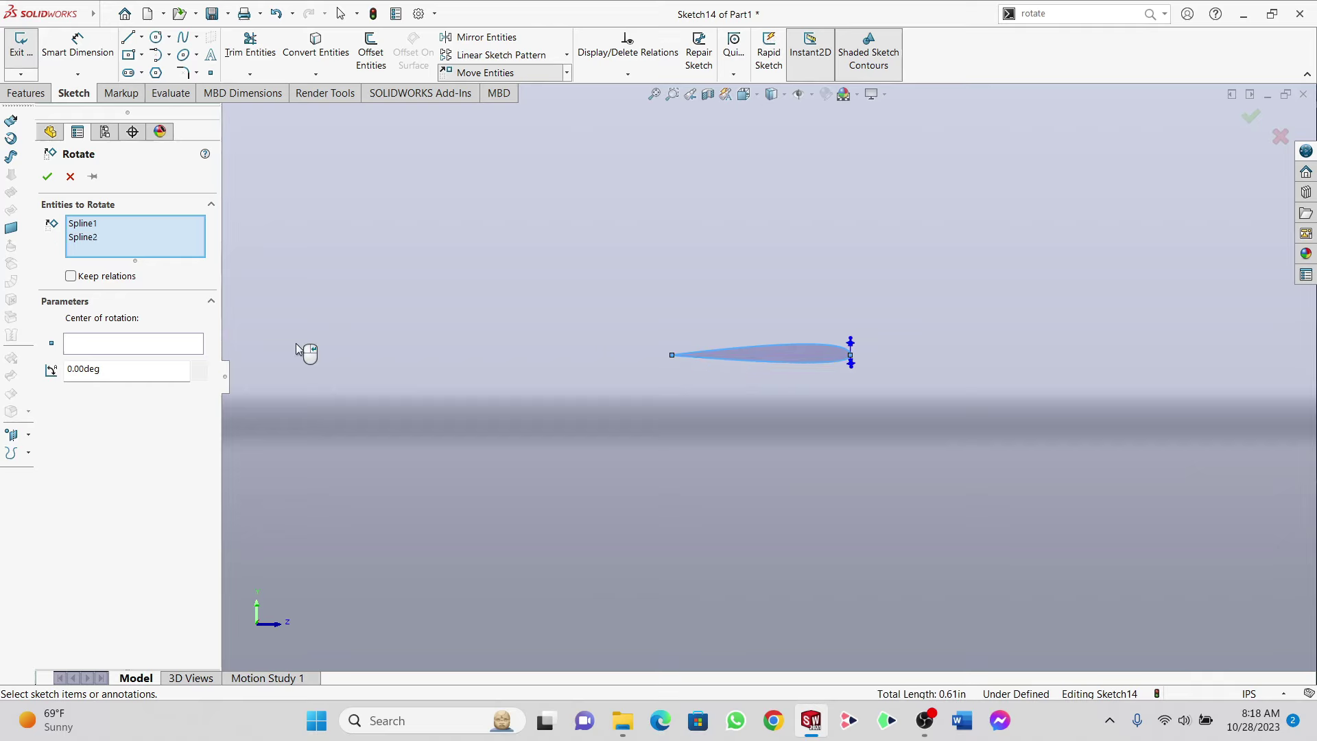
click(124, 344)
click(673, 356)
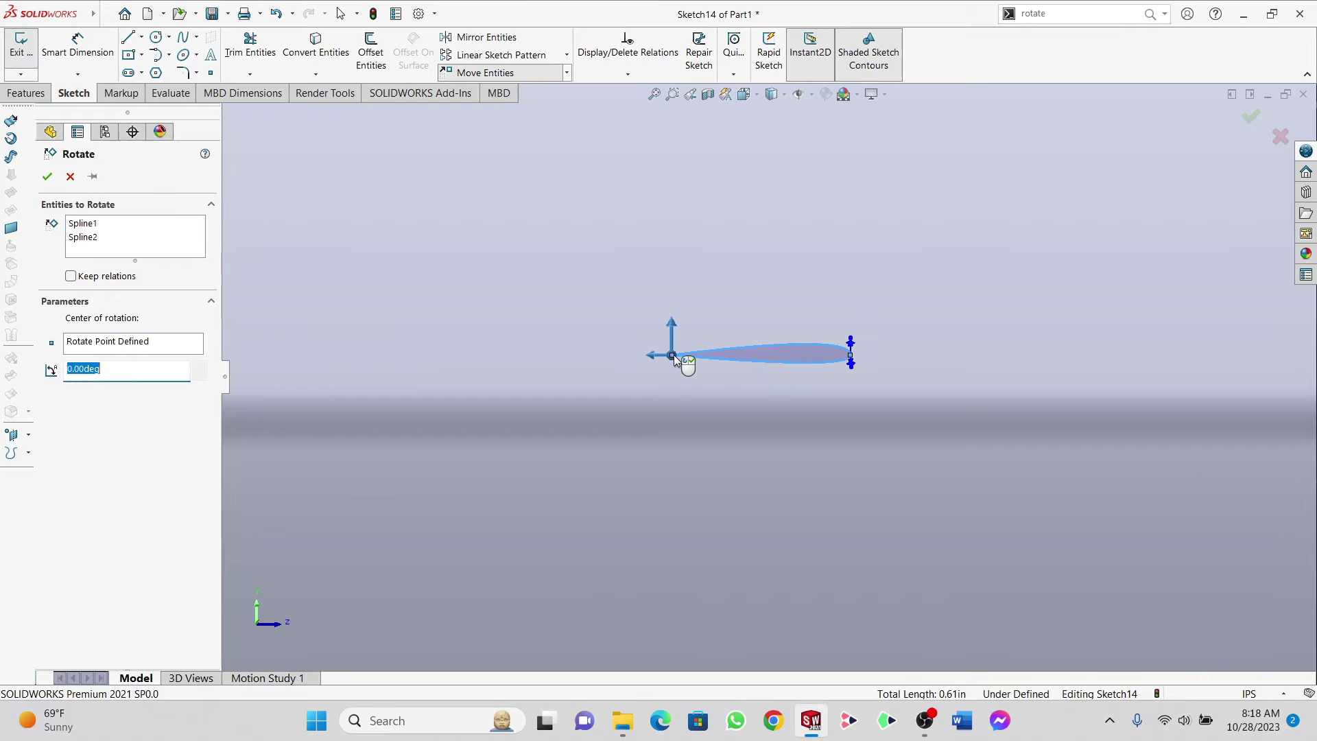
text(-5)
key(Return)
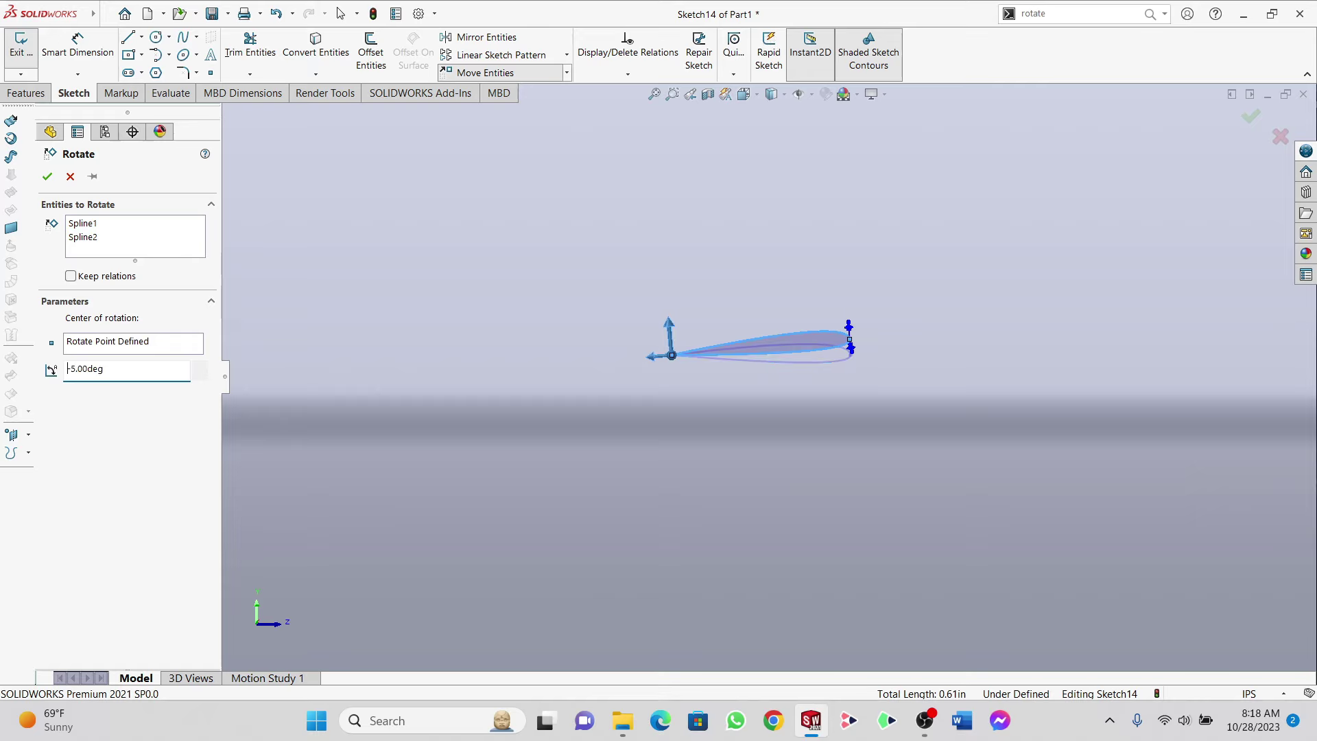
click(48, 178)
Step: Start a boss extrusion of the airfoil profile with its start offset 70 in from the sketch plane
scroll(770, 376, up, 4)
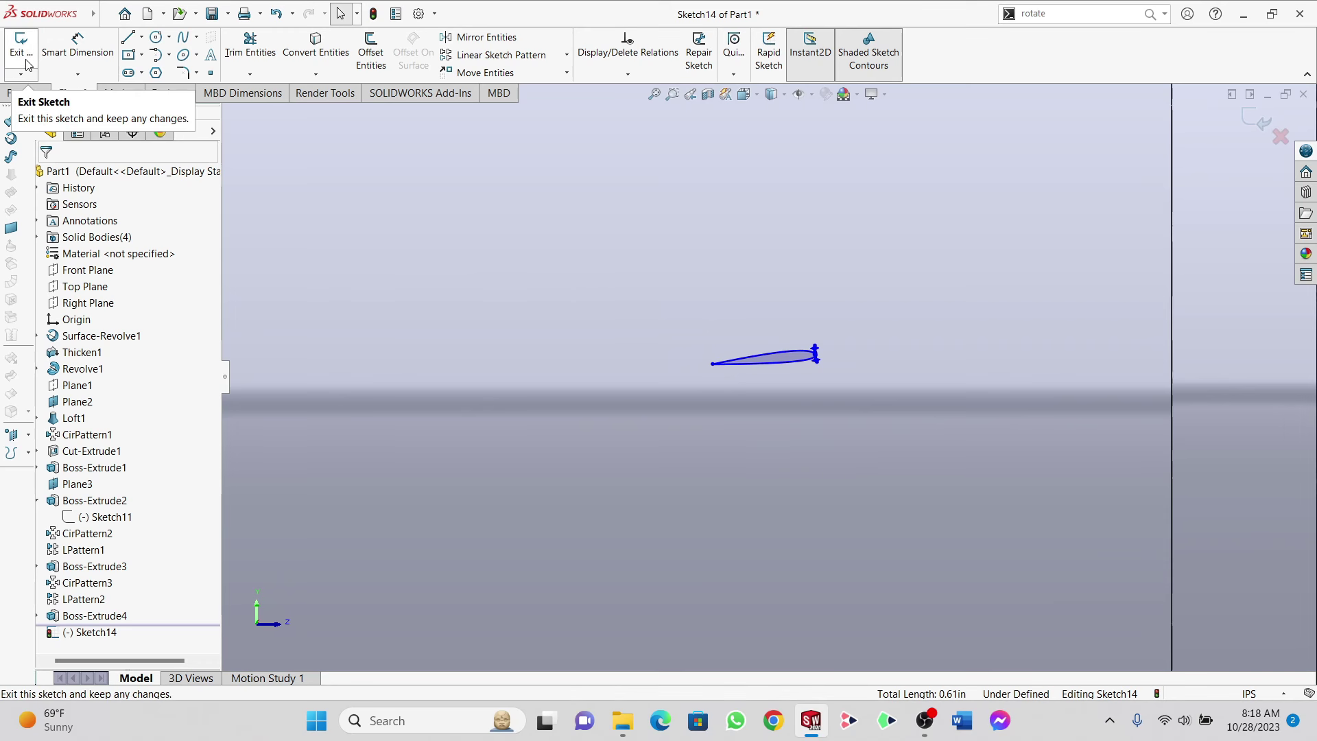
click(28, 93)
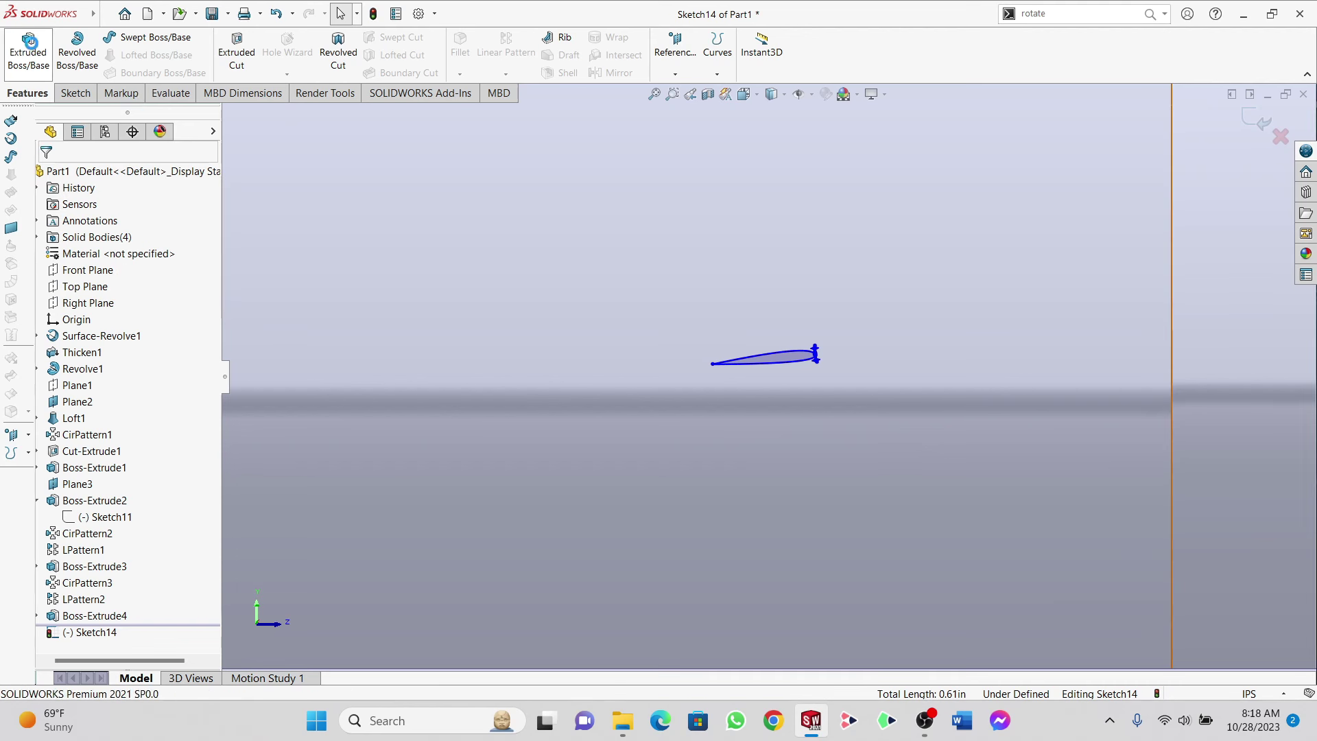
click(29, 43)
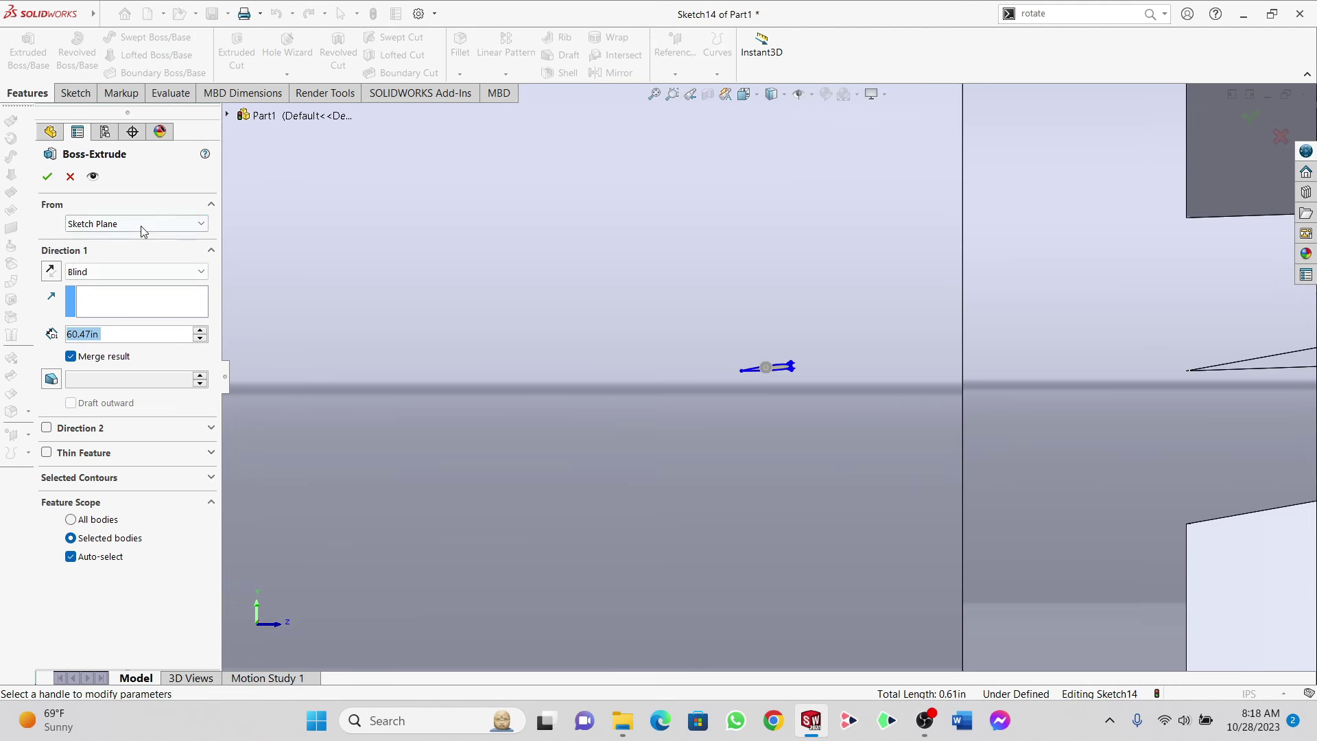
click(141, 225)
click(130, 267)
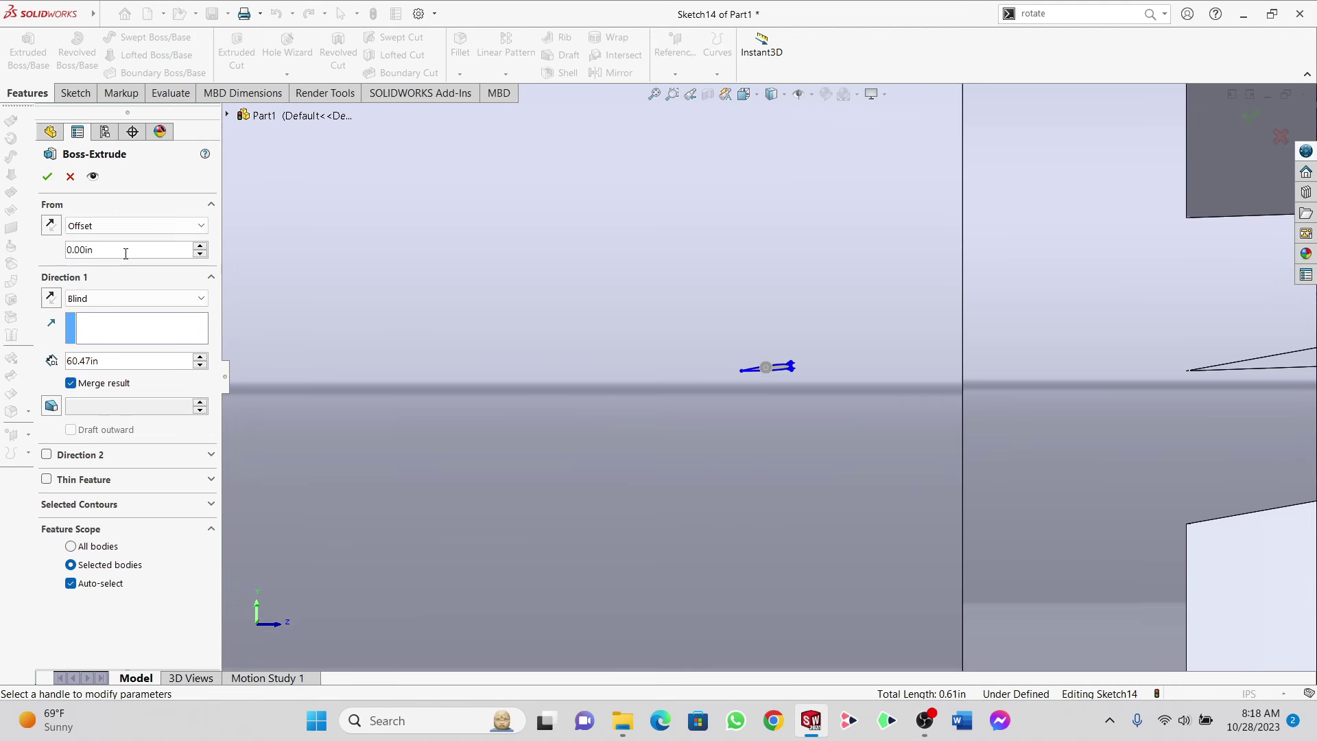
double_click(126, 251)
text(70)
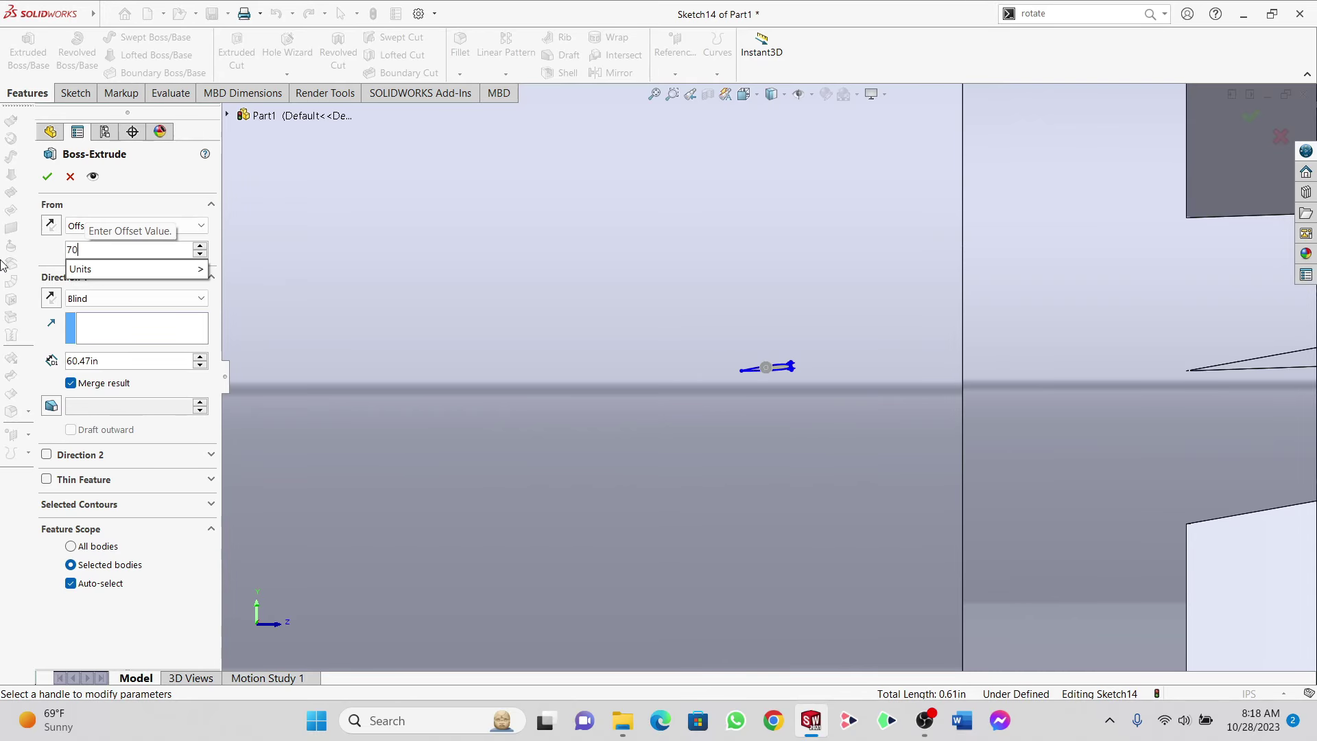
key(Return)
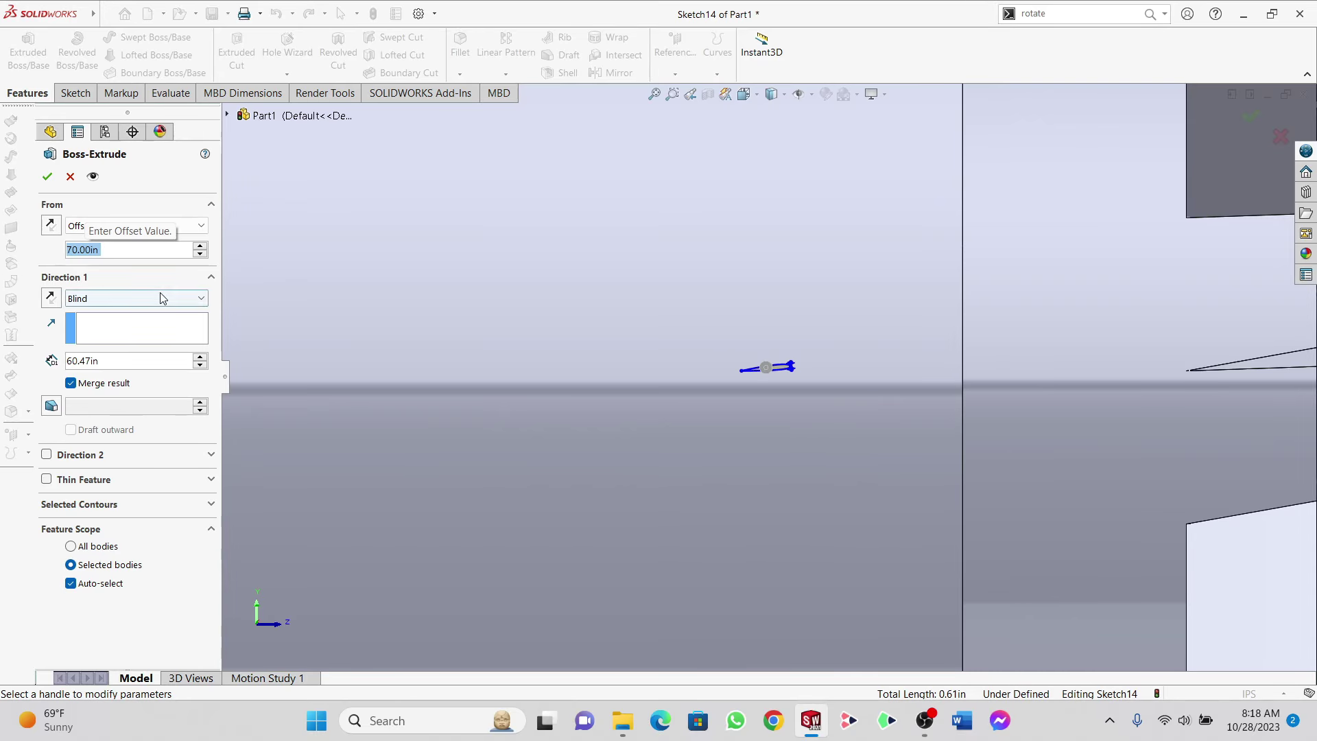
Step: End the airfoil extrusion up to the sleeve's outer cylindrical surface and create it
click(137, 298)
click(125, 360)
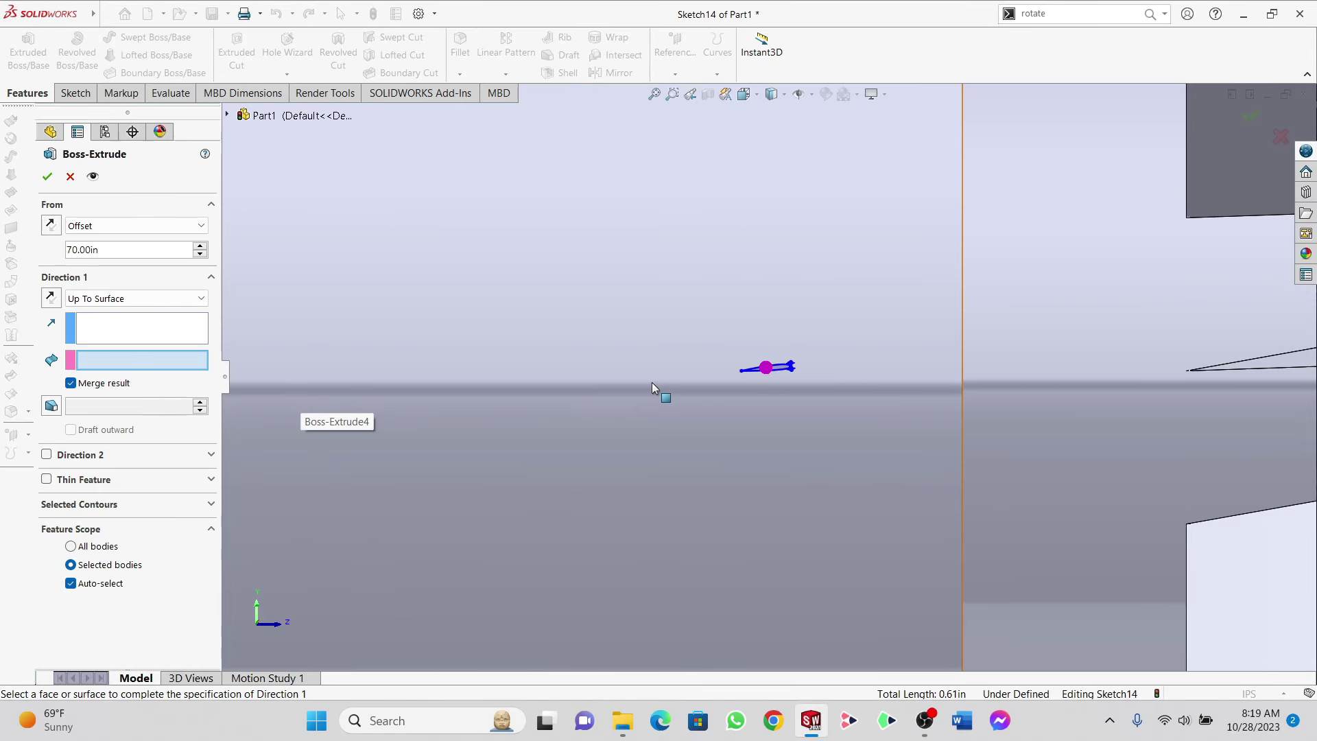
scroll(654, 381, up, 5)
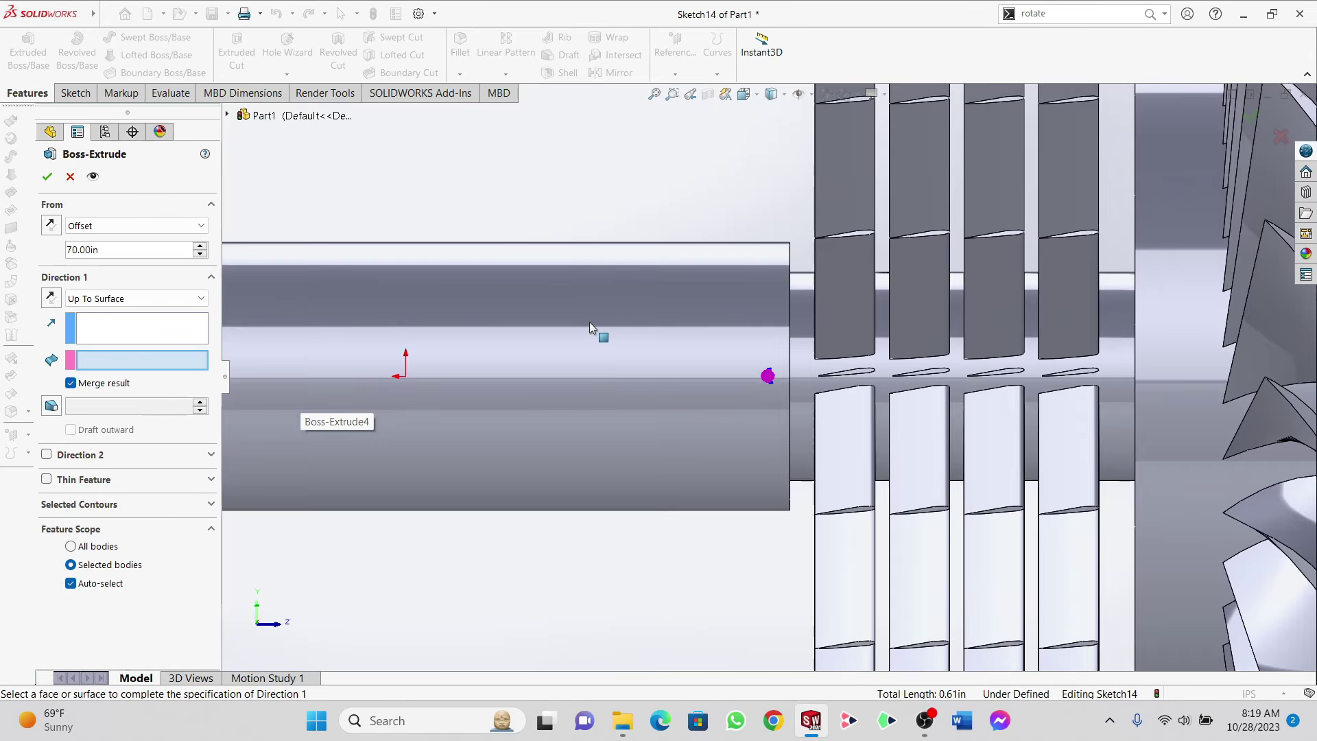
click(590, 324)
middle_drag(517, 332, 590, 473)
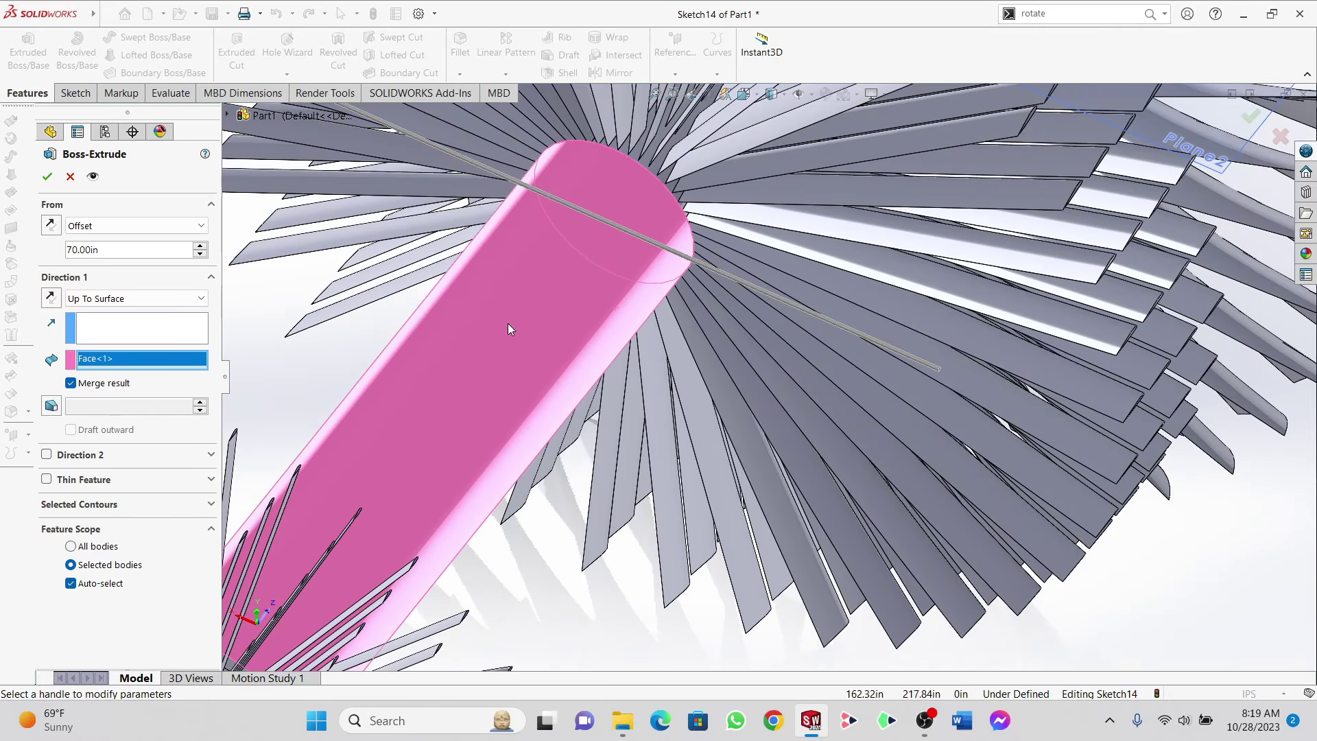
scroll(495, 317, up, 3)
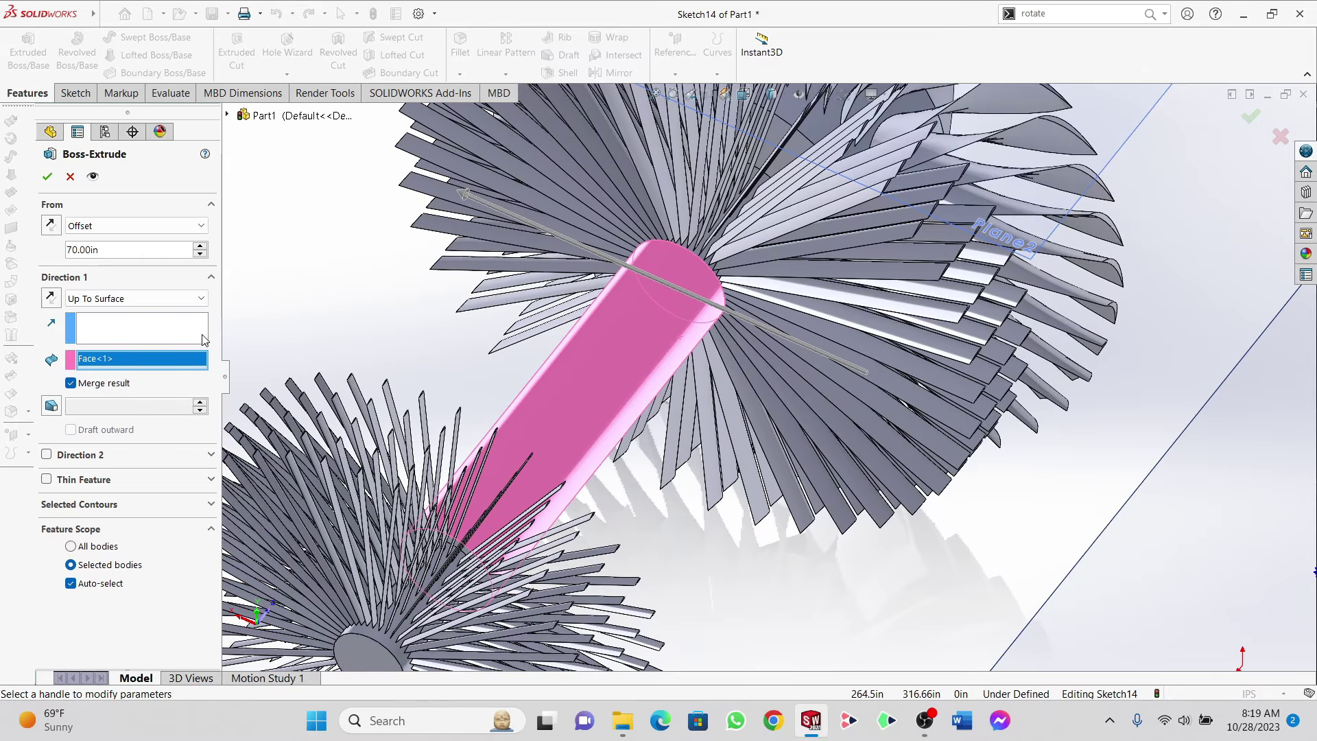
click(46, 178)
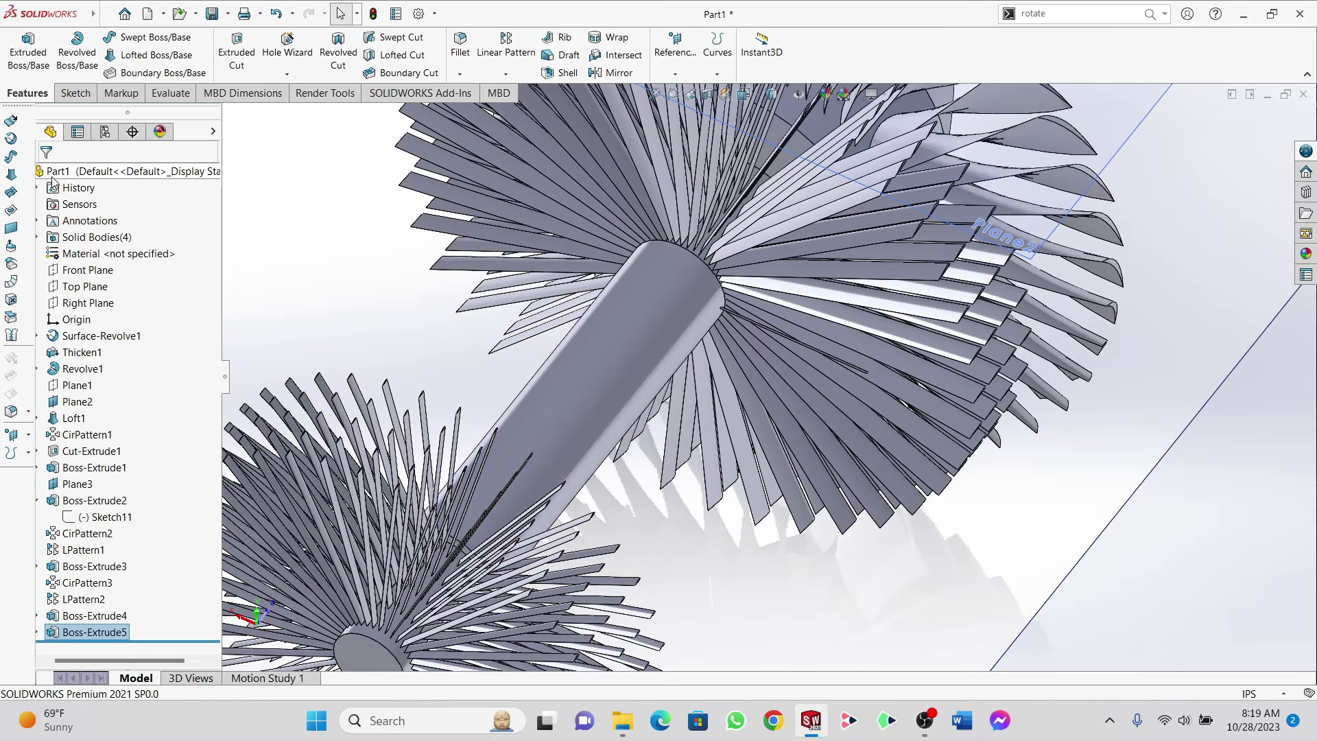
Step: Start a linear pattern of the new airfoil blade, using the sleeve's cylindrical face as the direction reference
middle_drag(658, 296, 585, 291)
scroll(682, 332, down, 6)
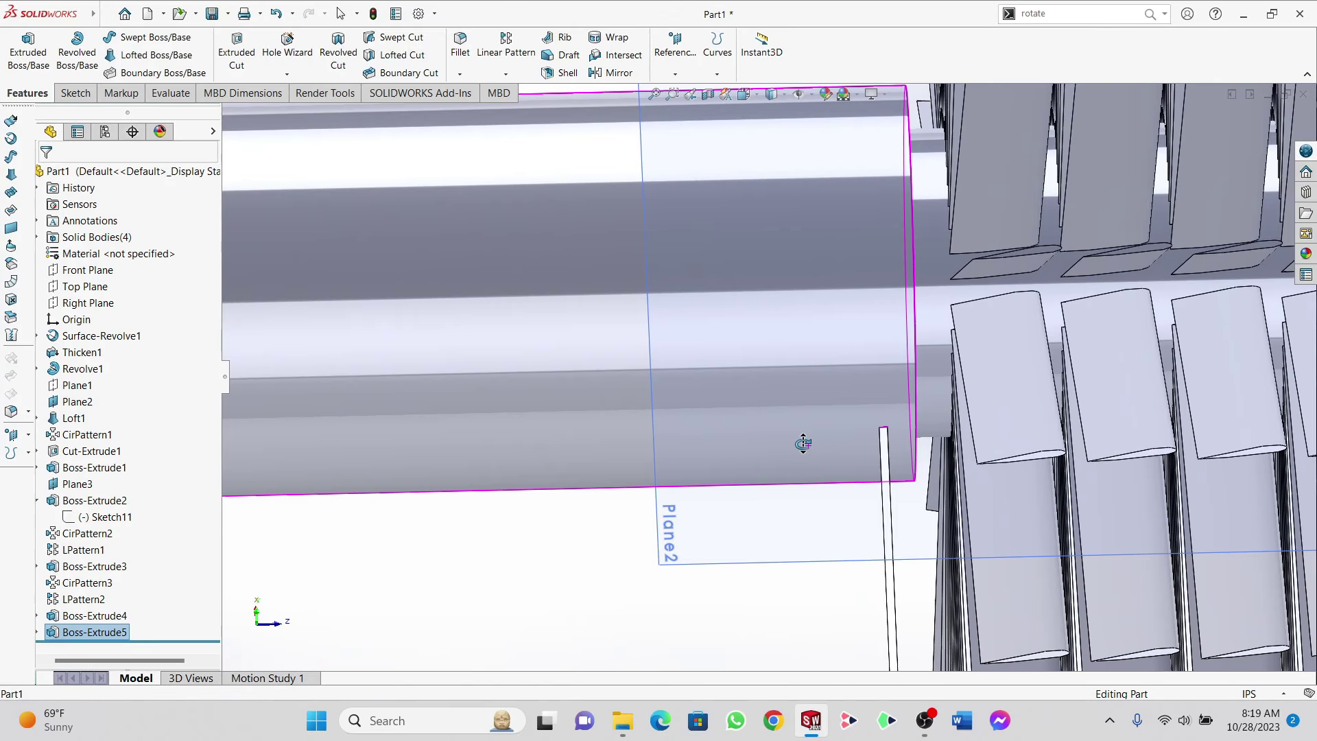
click(675, 73)
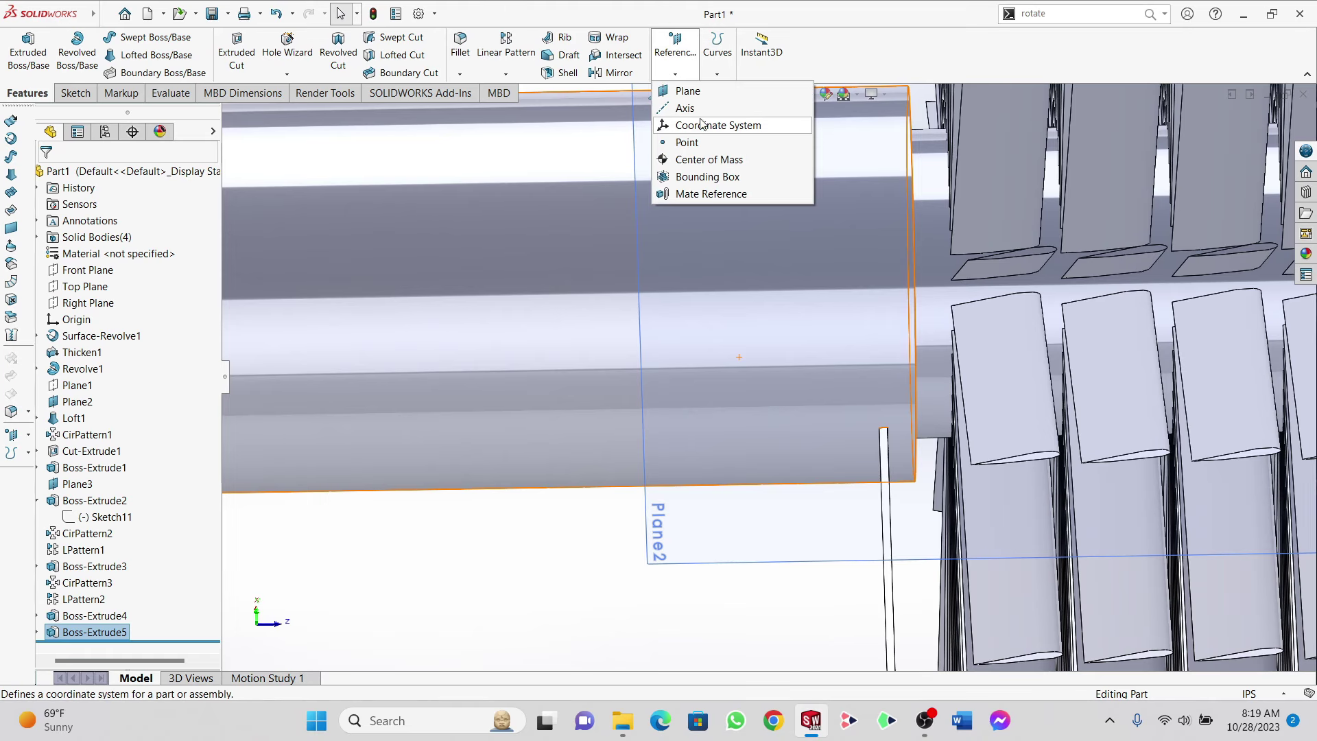
click(506, 74)
click(506, 73)
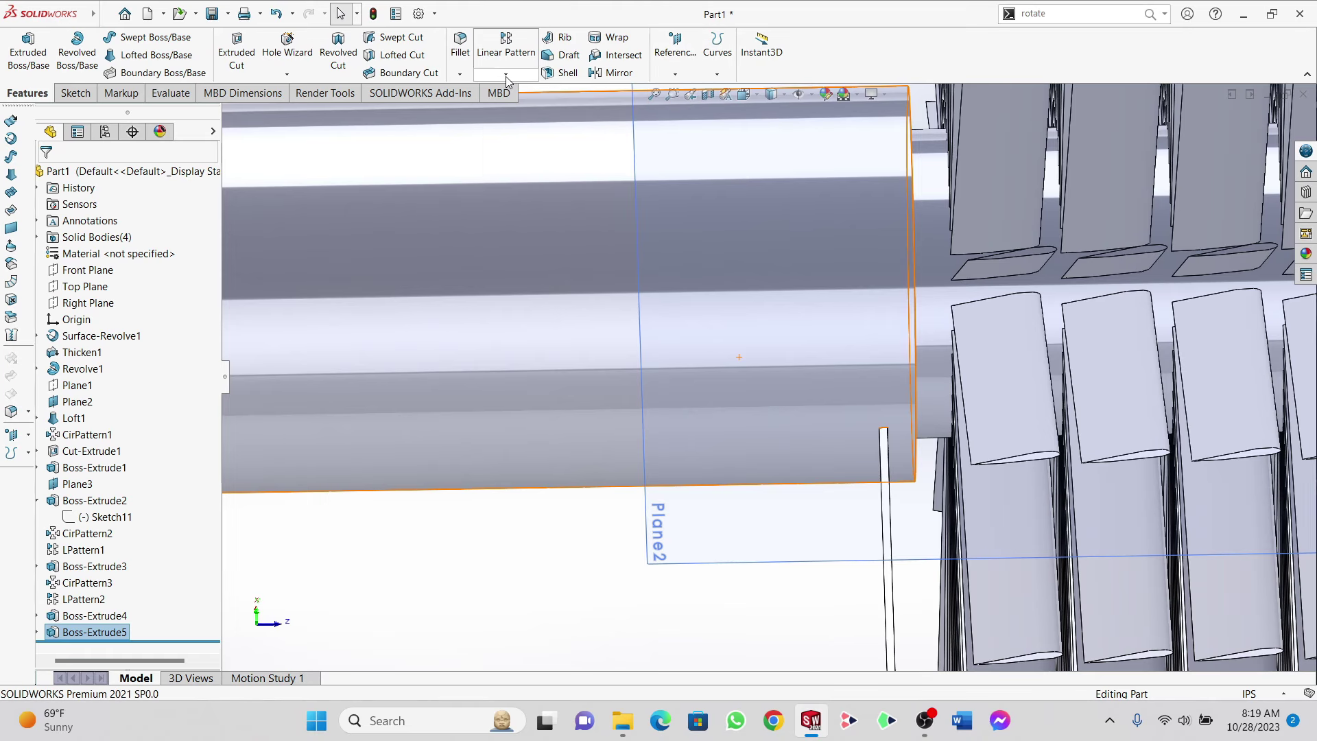
click(506, 73)
click(515, 92)
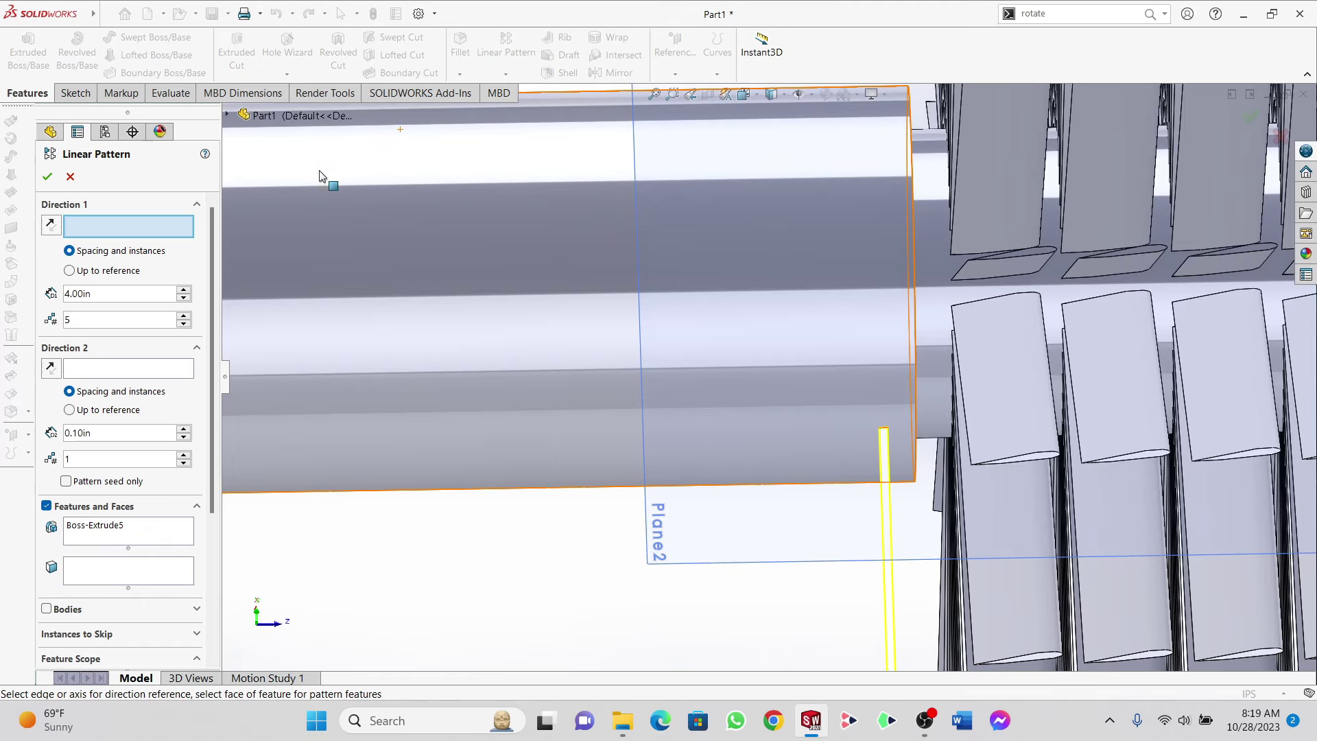
click(579, 267)
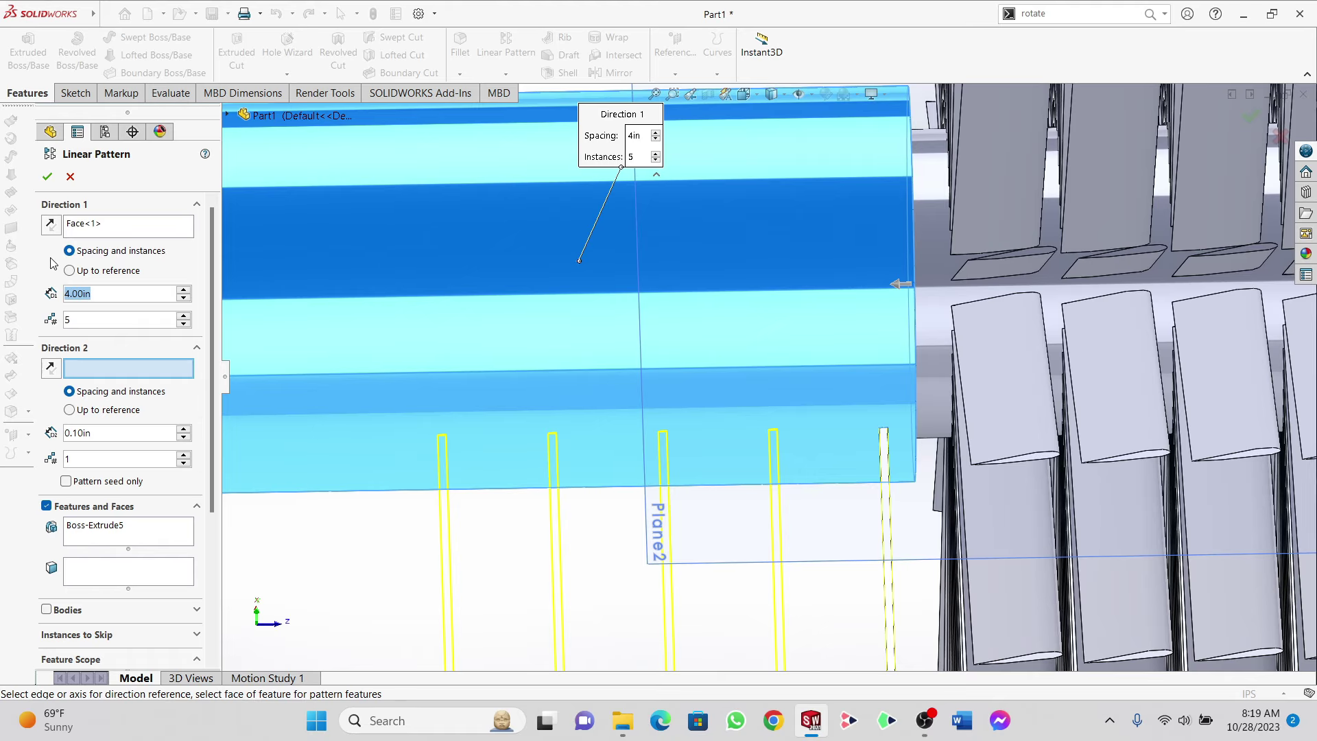
Step: Set the pattern to 14 instances spaced 1 in apart along the sleeve and create it
text(1)
key(Return)
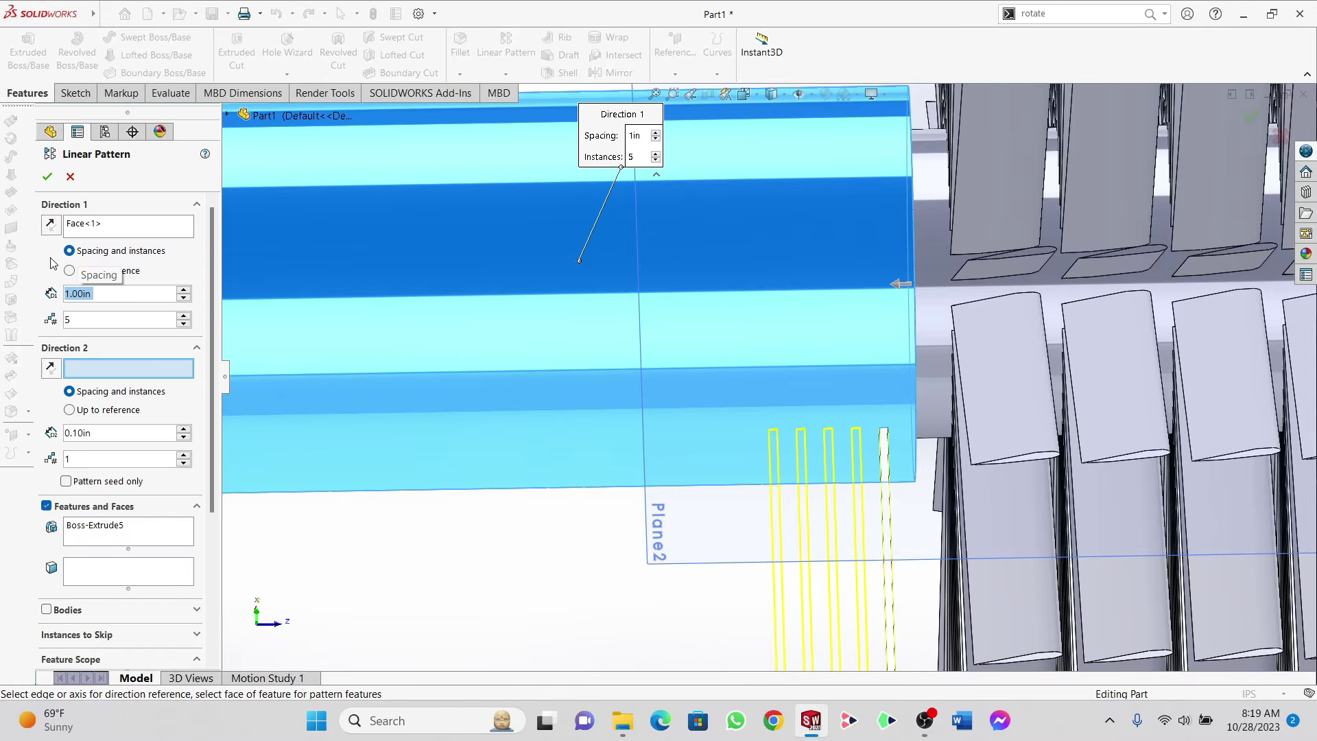
key(Tab)
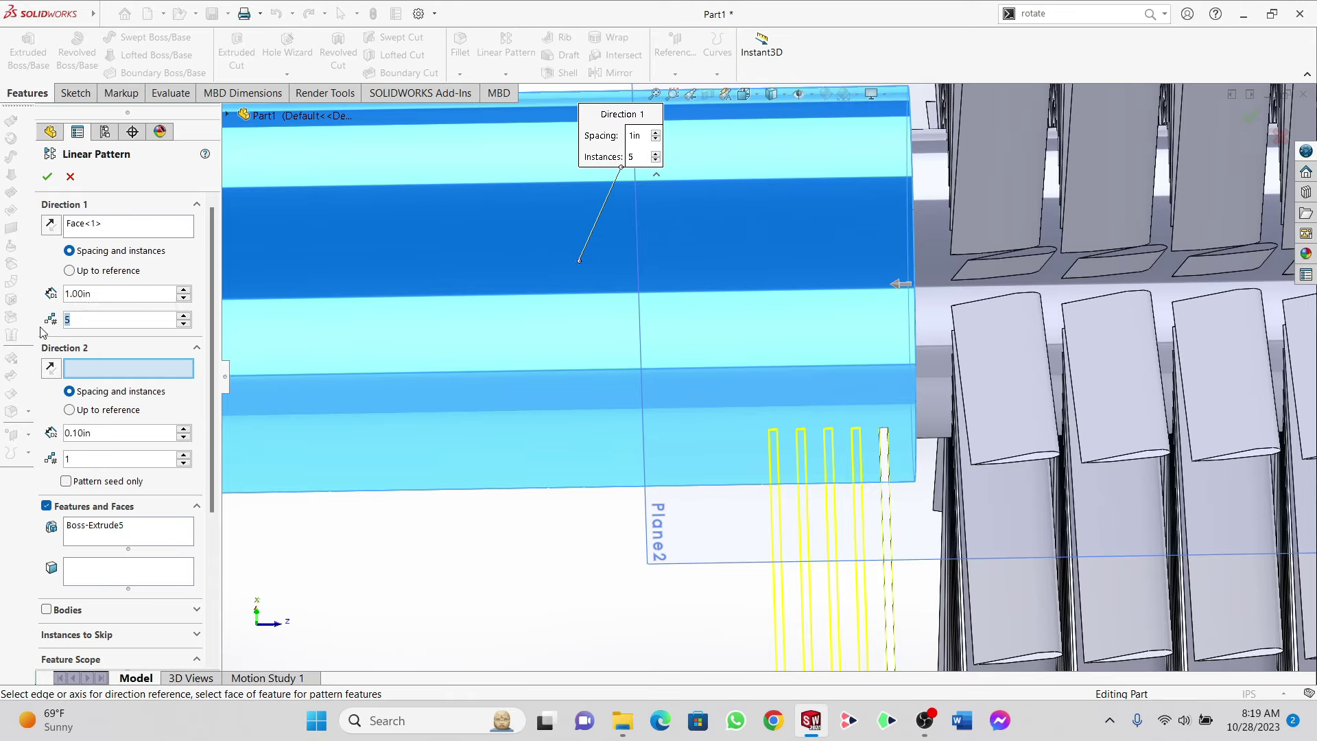
text(14)
key(Return)
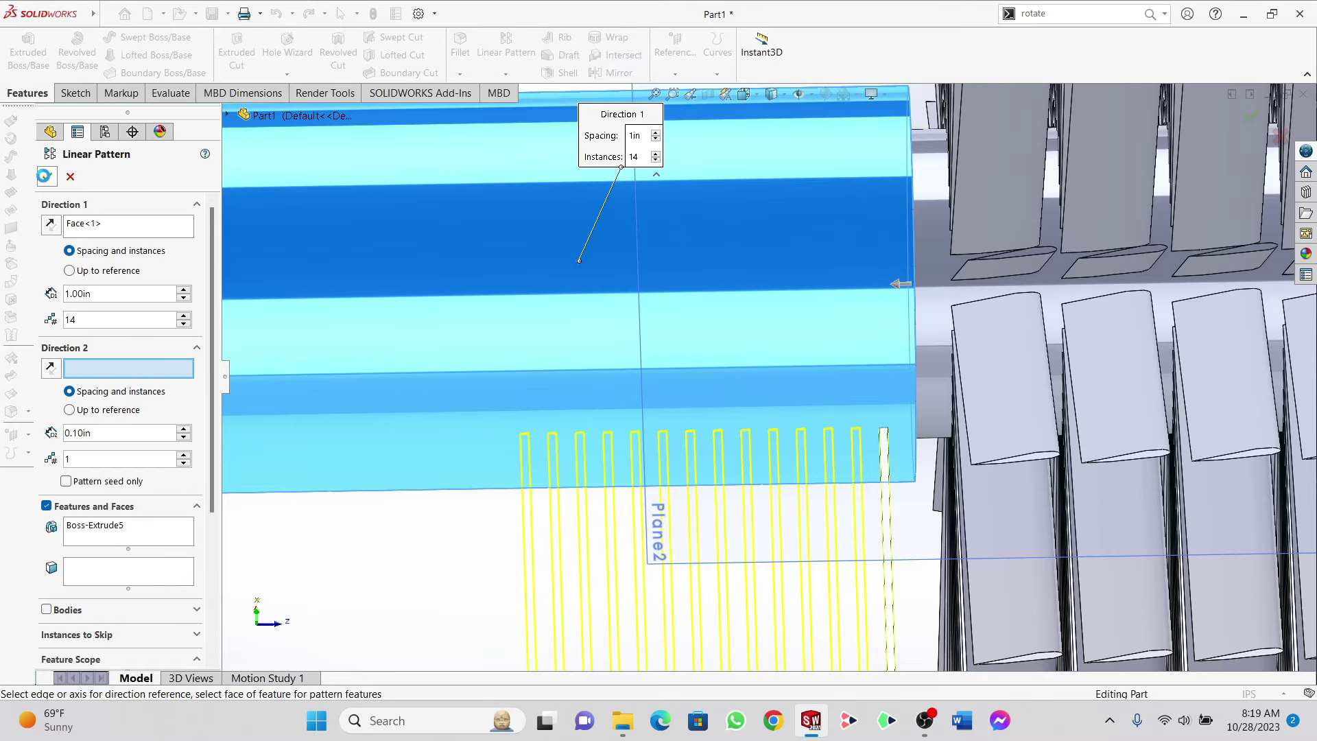
Step: Start a new sketch on the Top Plane
scroll(736, 403, up, 6)
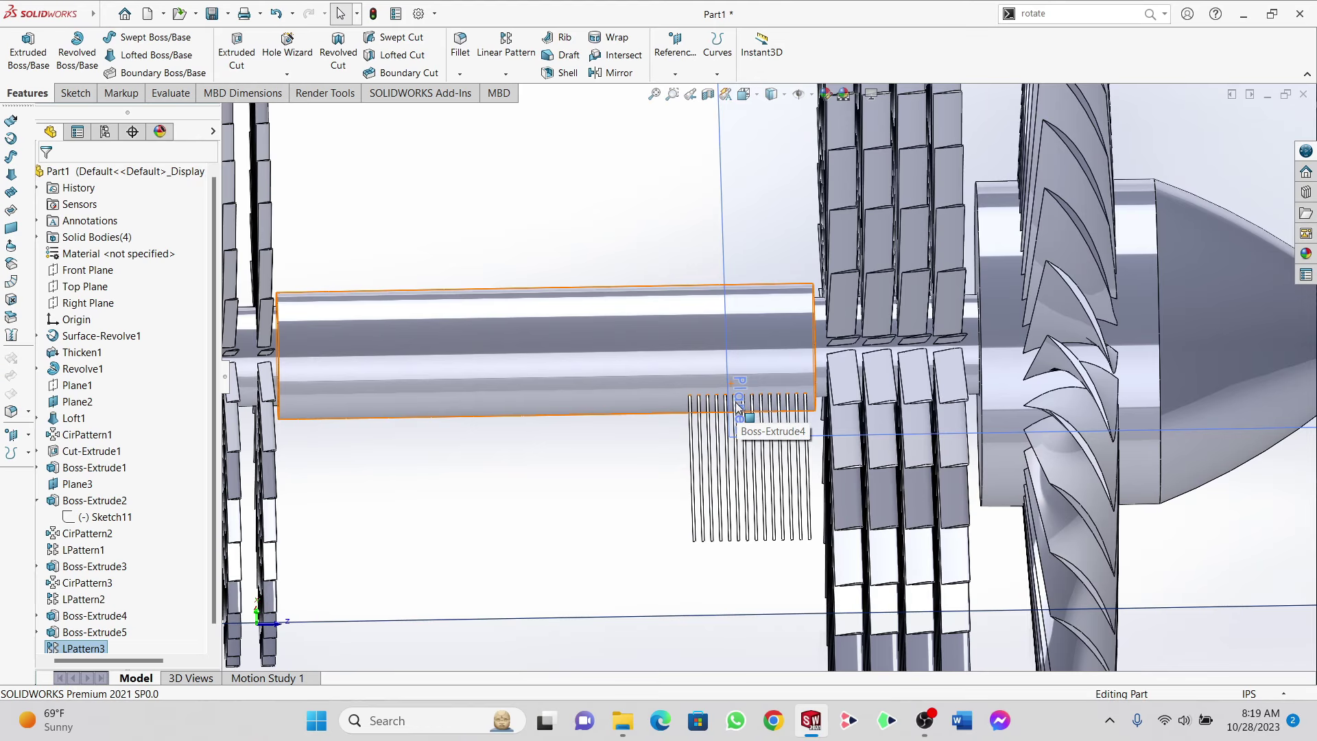
middle_drag(737, 403, 650, 419)
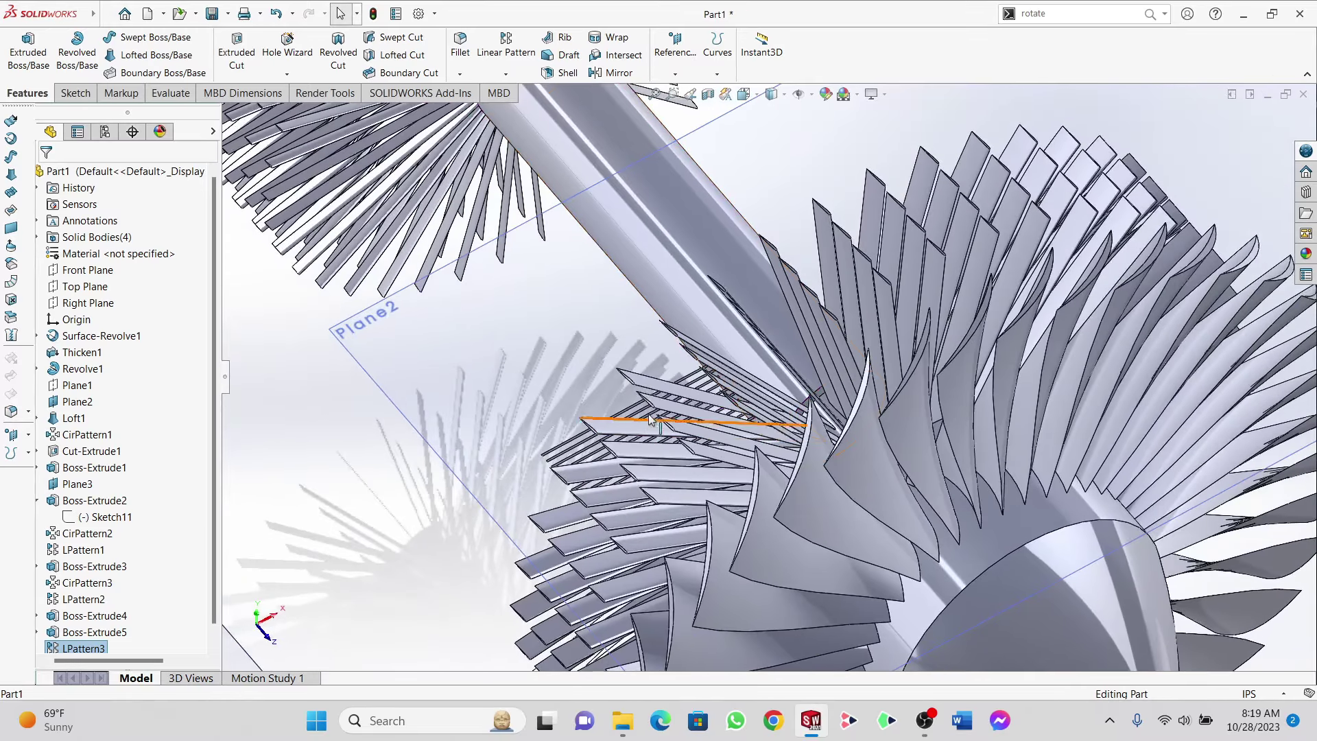
scroll(651, 419, up, 2)
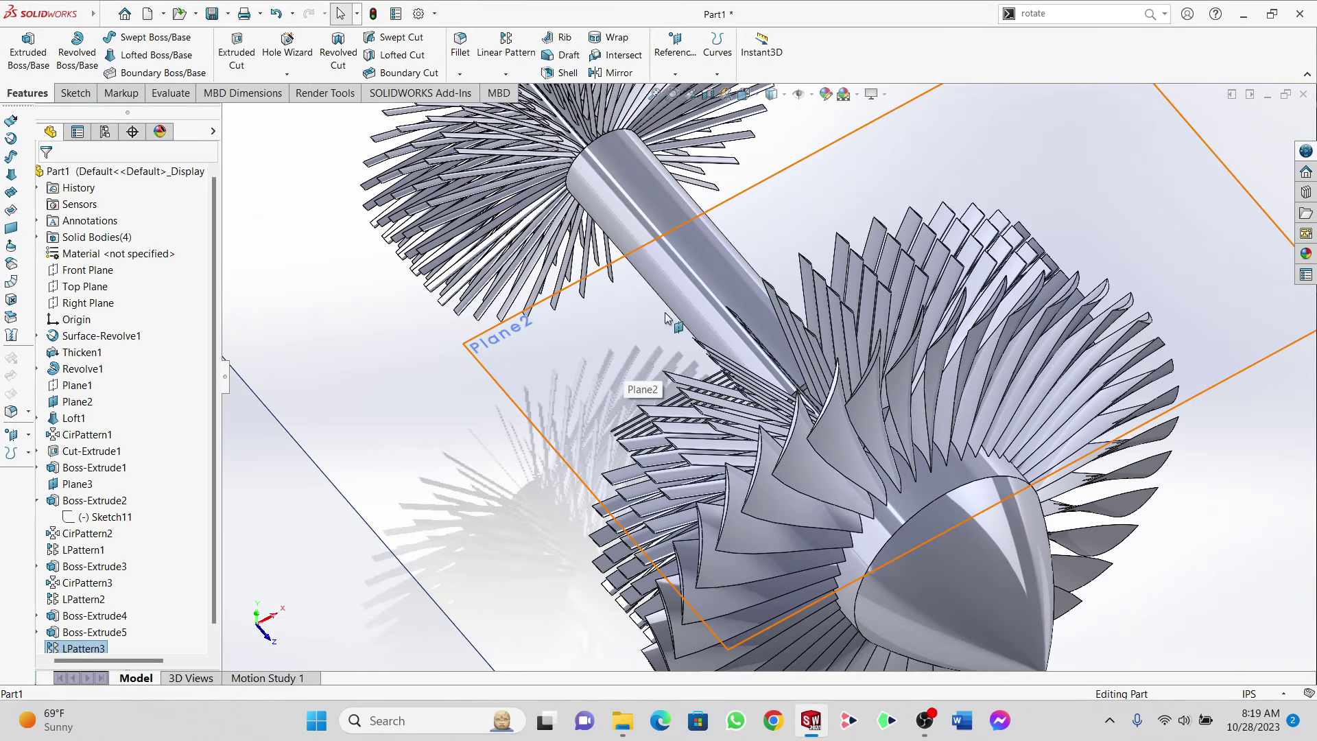
middle_drag(665, 312, 621, 404)
scroll(697, 347, down, 4)
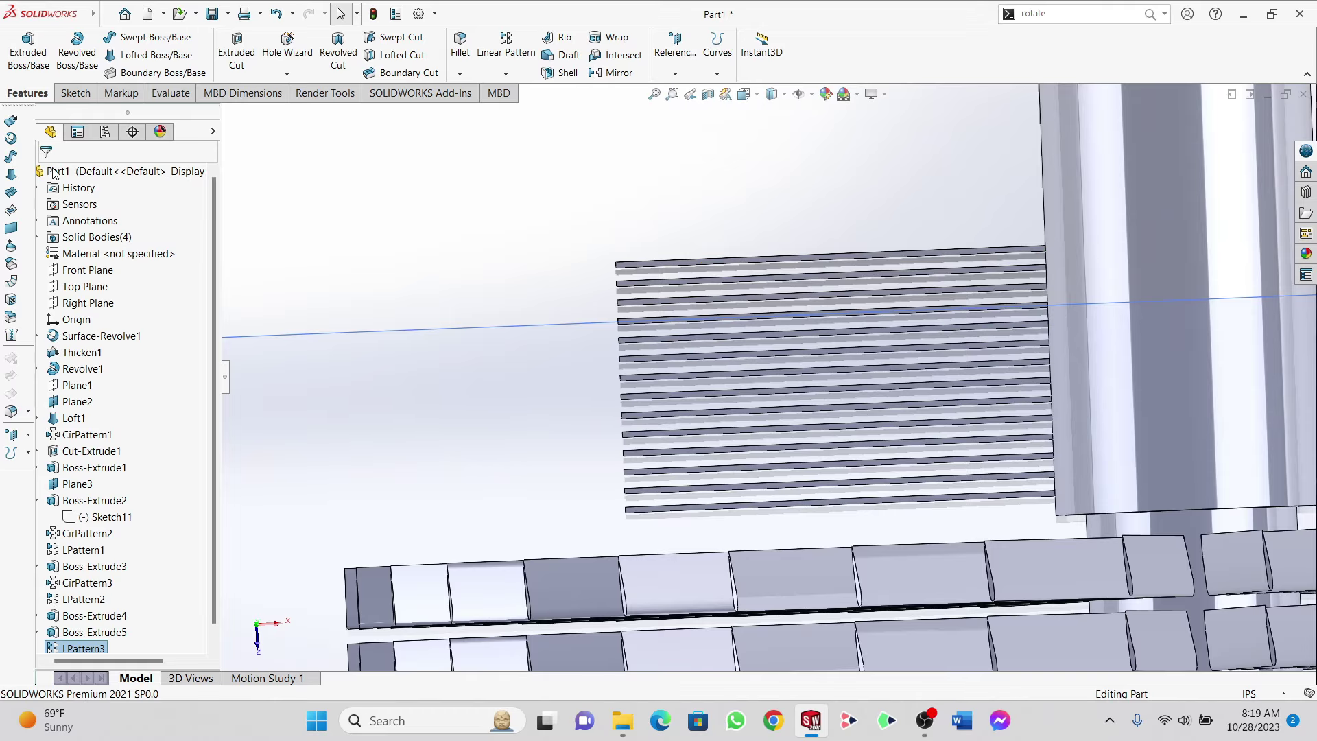
right_click(81, 289)
click(94, 271)
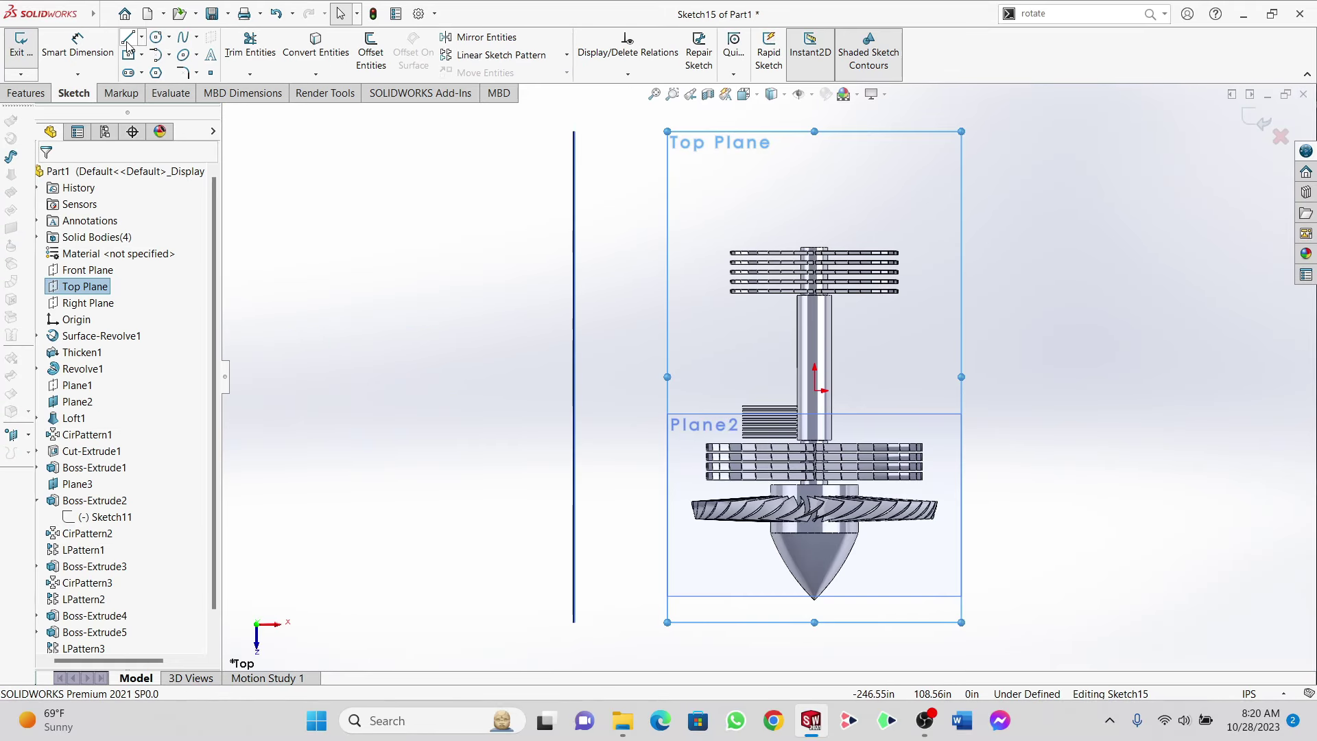
Step: Draw a vertical line just outside the thin blades' tips, spanning the row, and a horizontal line about 1.6 in long from its lower end toward the sleeve
click(127, 41)
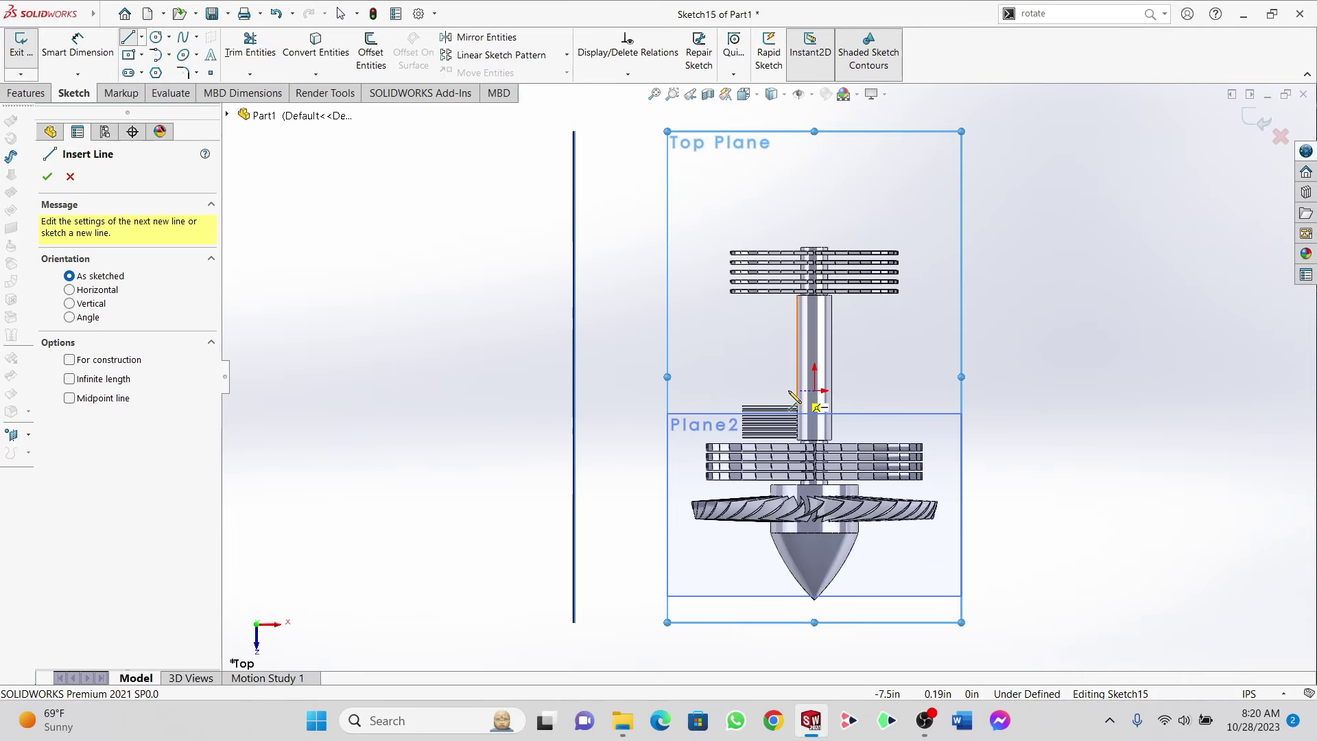
scroll(789, 402, down, 8)
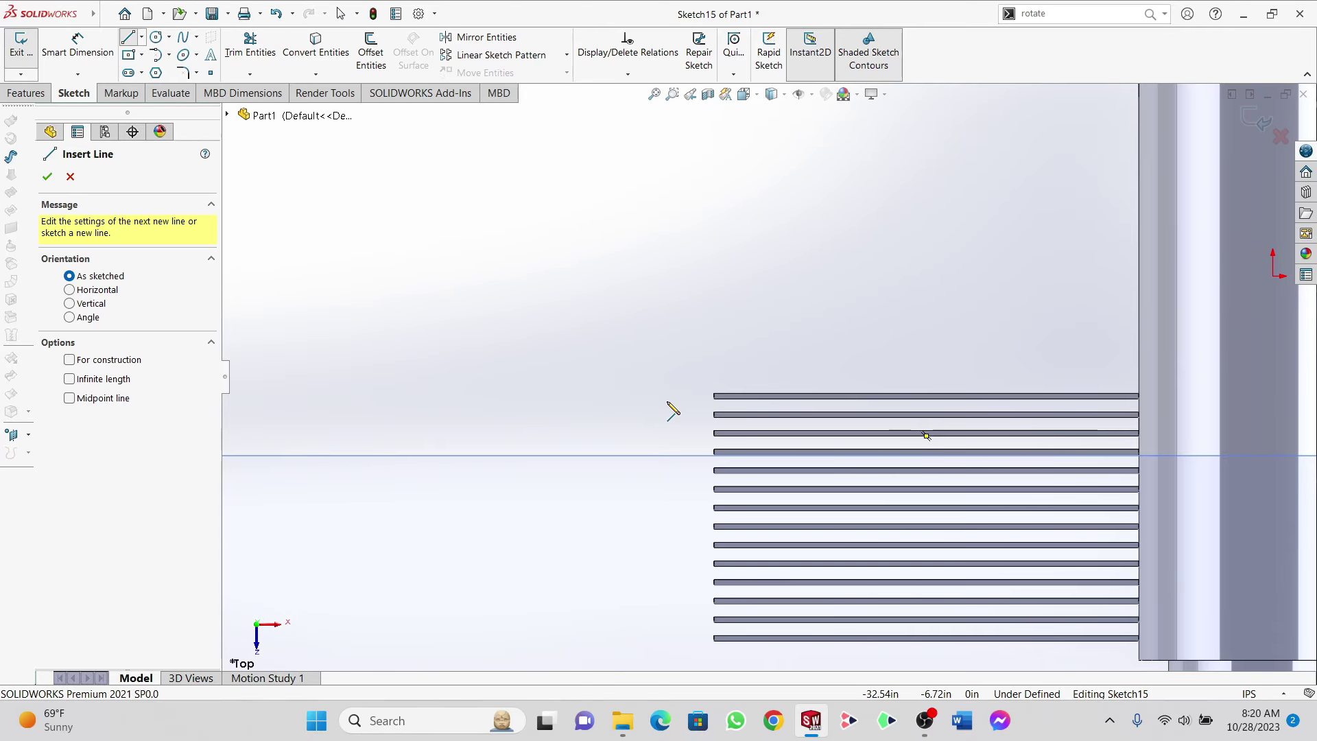
scroll(683, 391, up, 2)
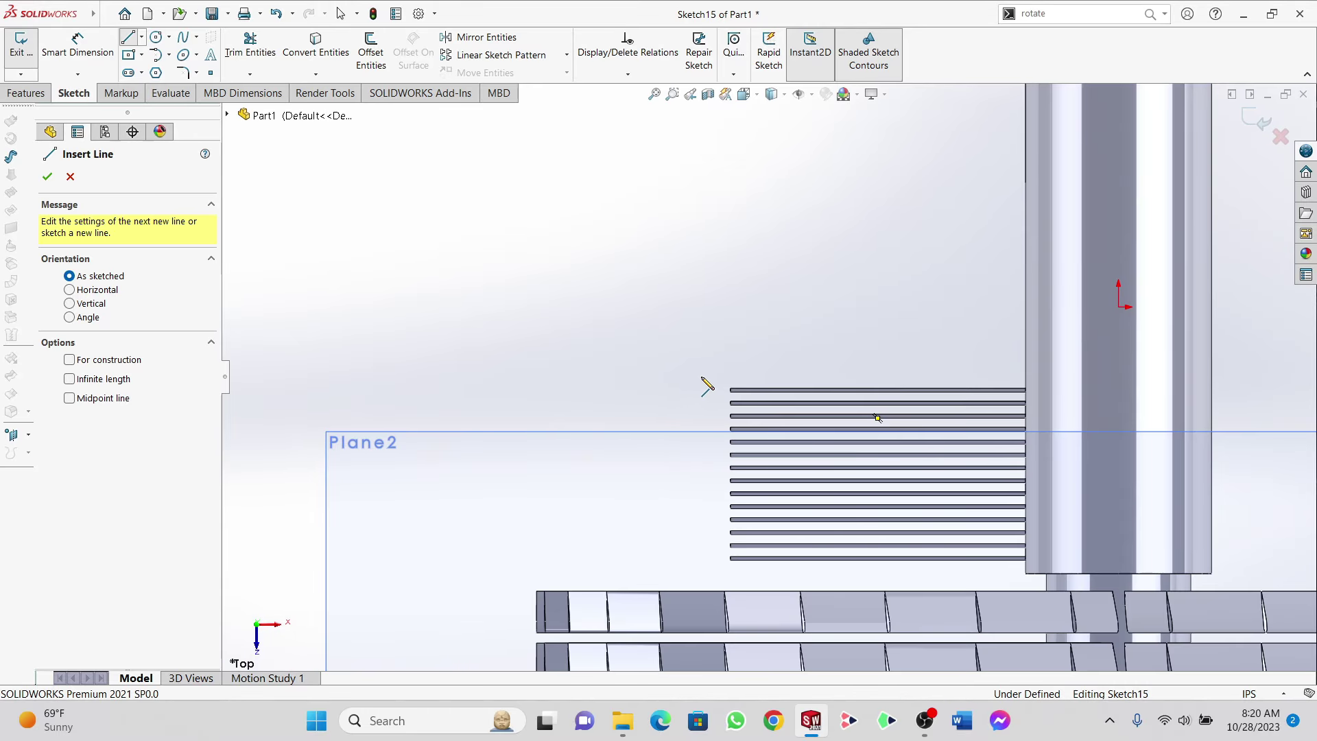
click(701, 378)
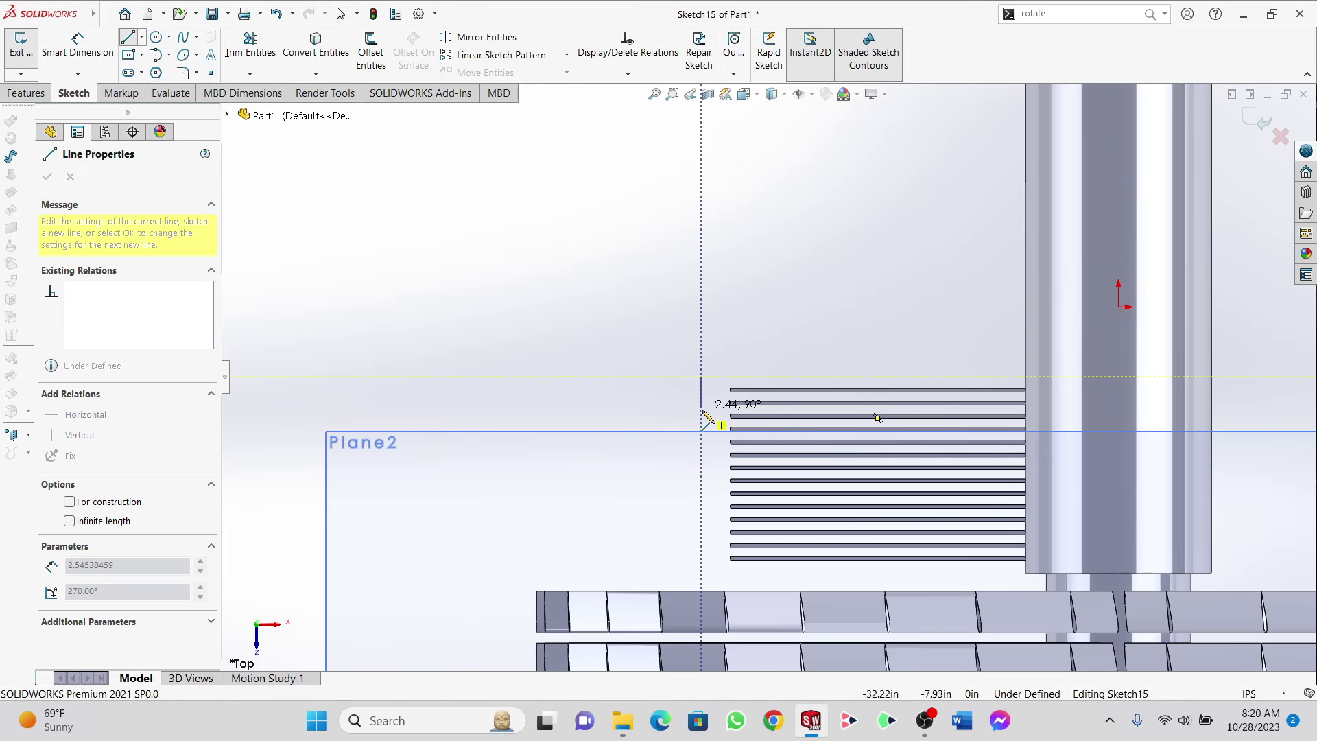
click(701, 575)
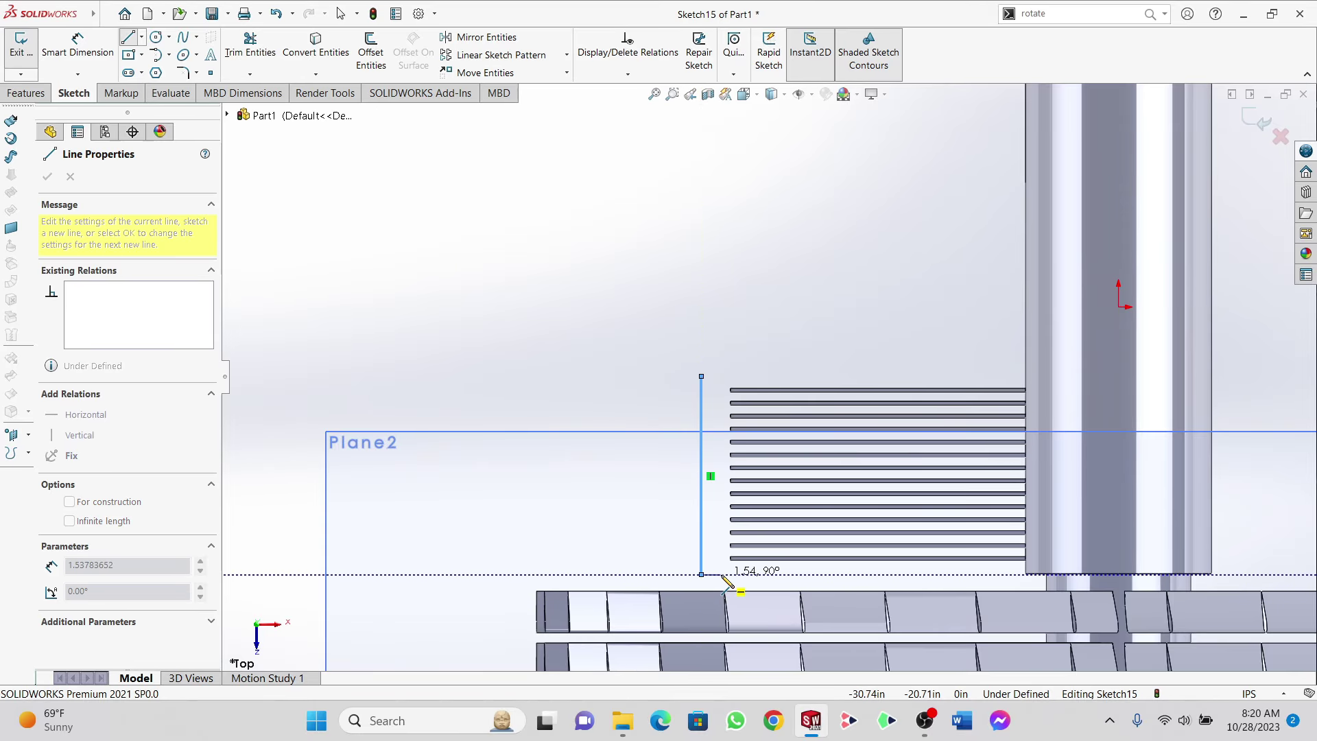
double_click(722, 575)
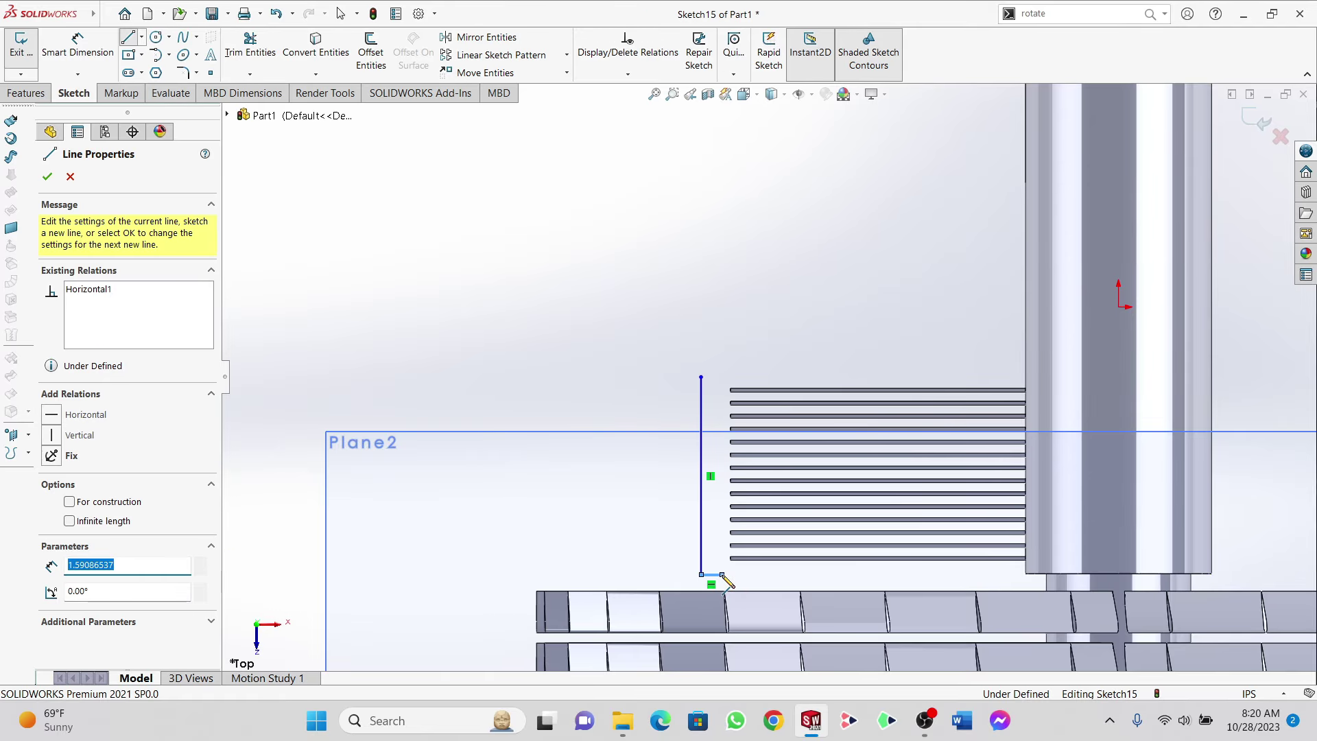
Step: Draw a two-point spline about 16.5 in long from the short line's free end, slanting across the blades to the height of the vertical line's upper end
click(182, 36)
scroll(815, 577, down, 1)
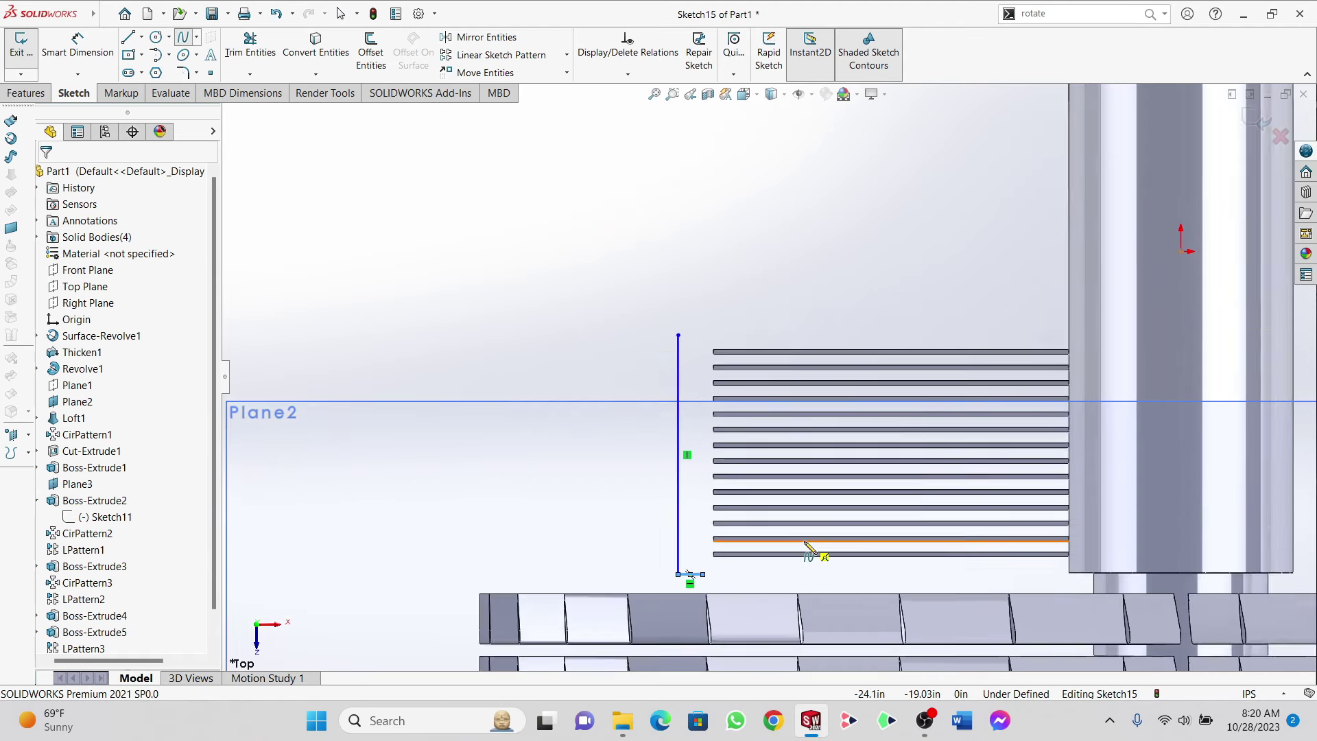
scroll(813, 576, down, 1)
click(654, 570)
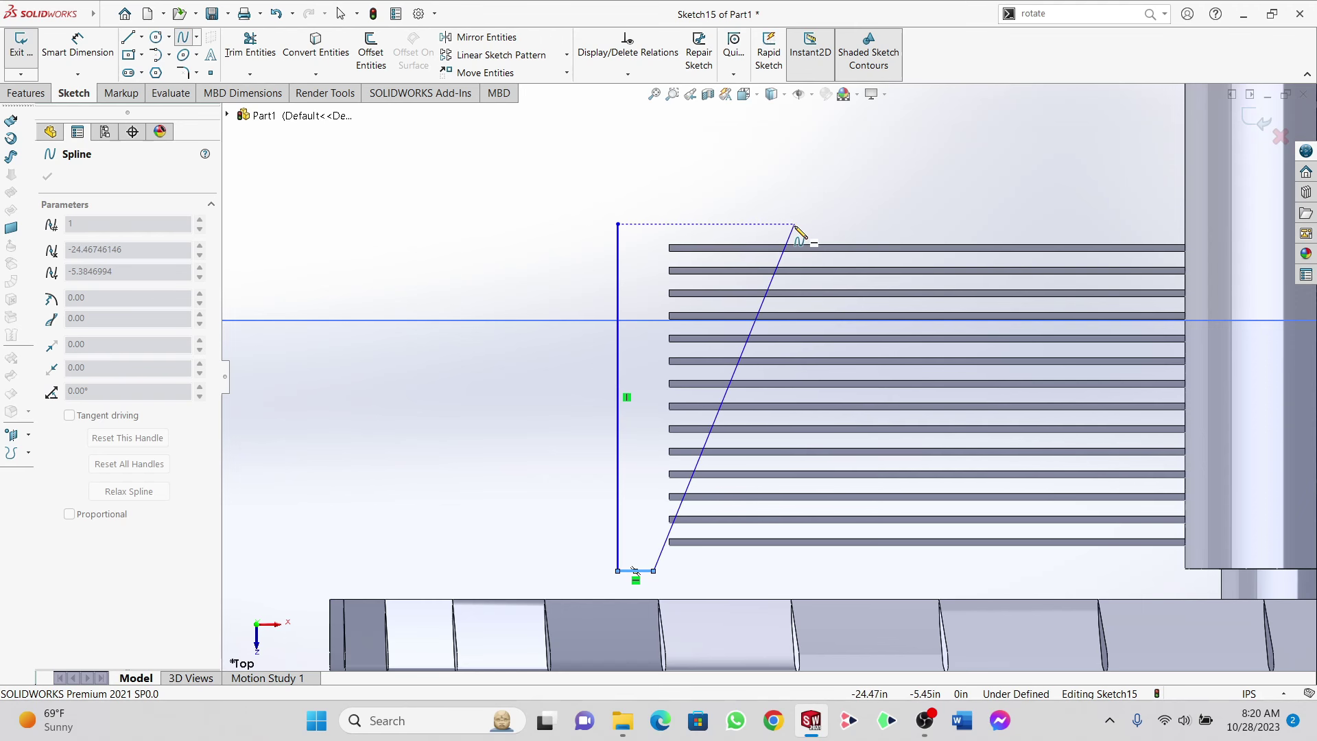
click(796, 227)
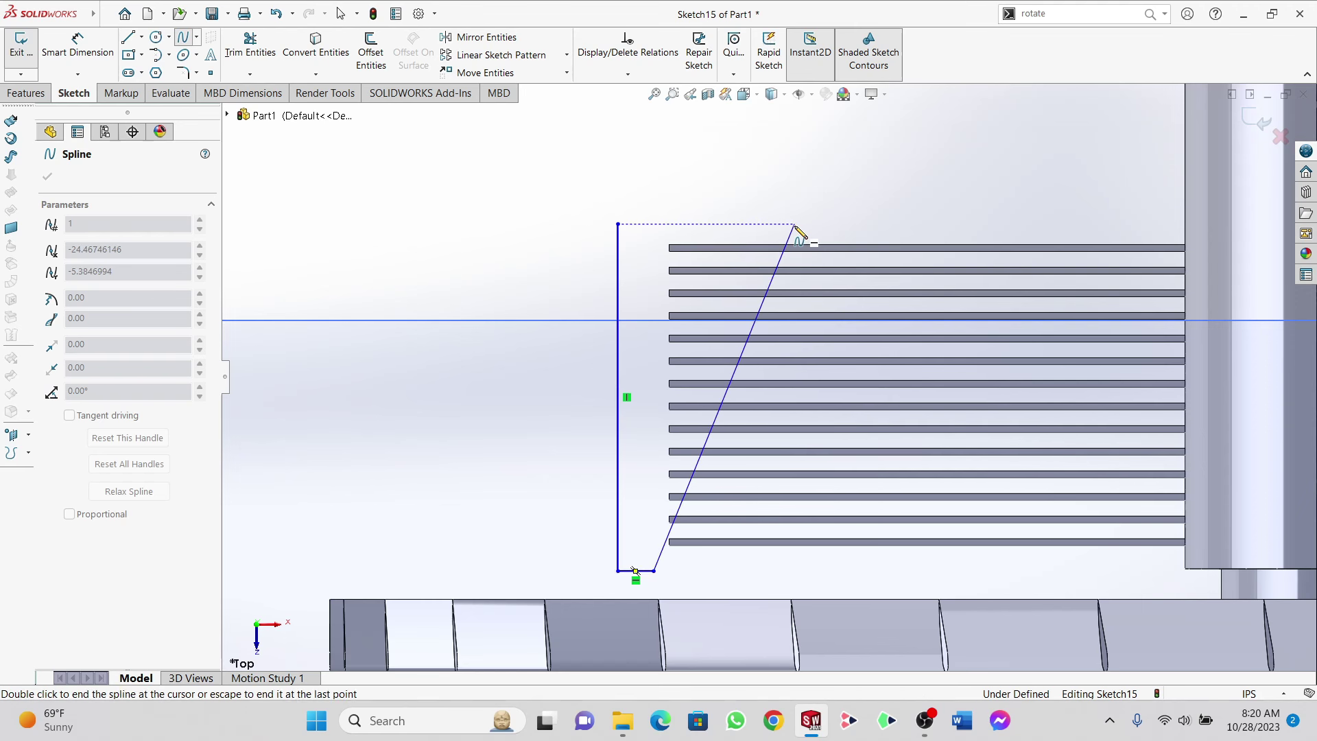
key(Escape)
Step: Close the profile with a horizontal line about 7.8 in long between the upper ends of the vertical line and the spline
key(l)
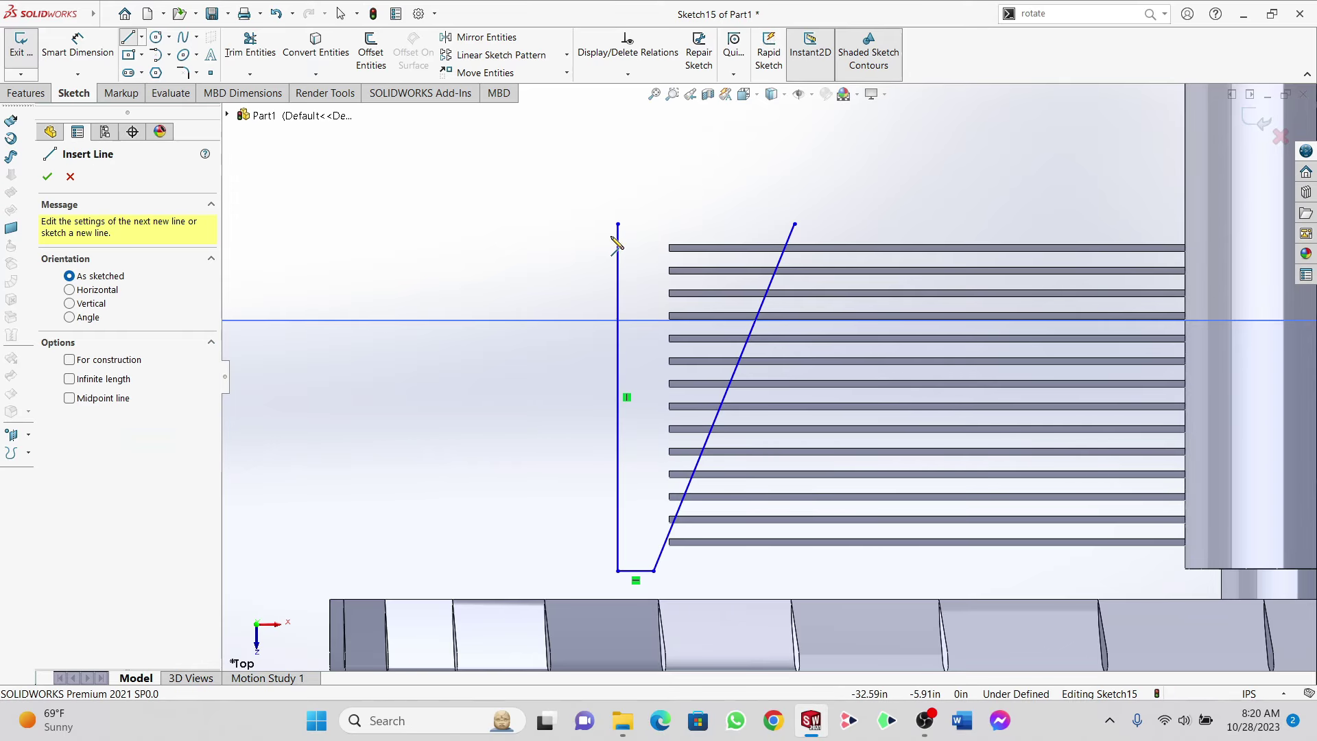
click(618, 223)
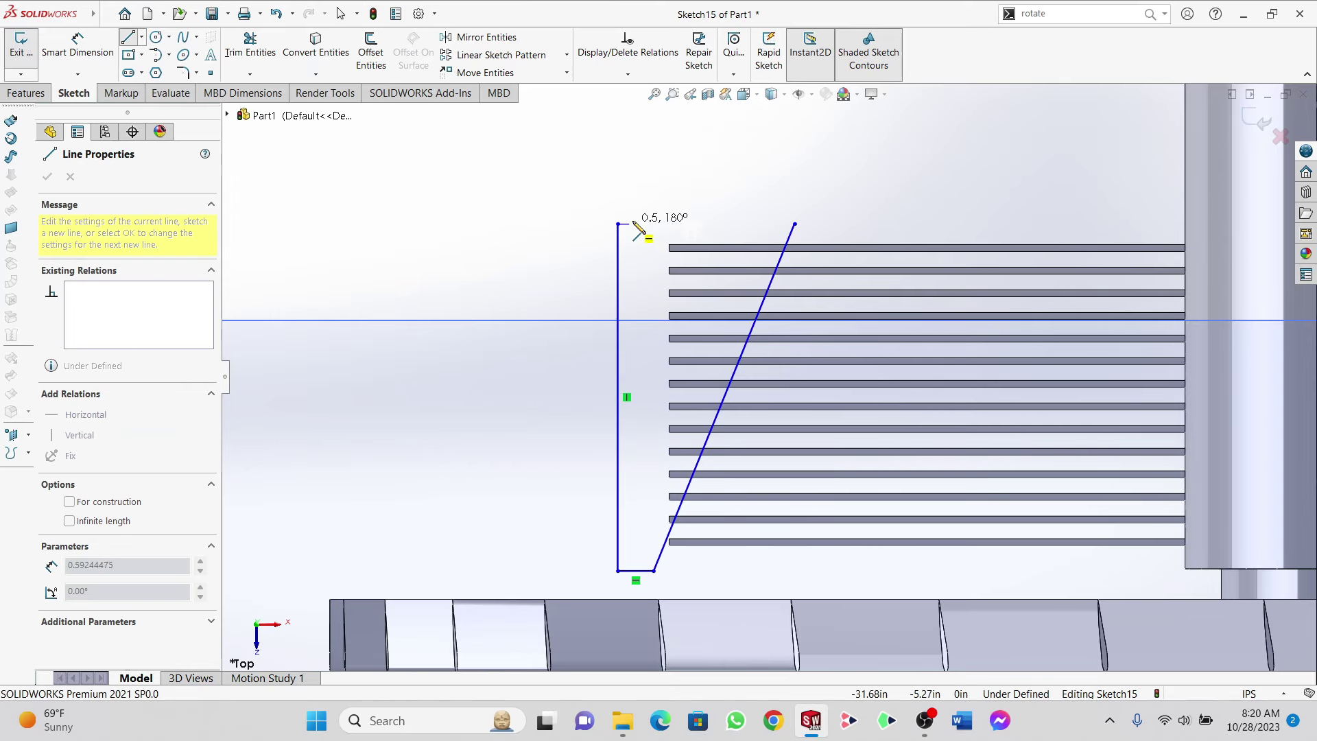
click(795, 223)
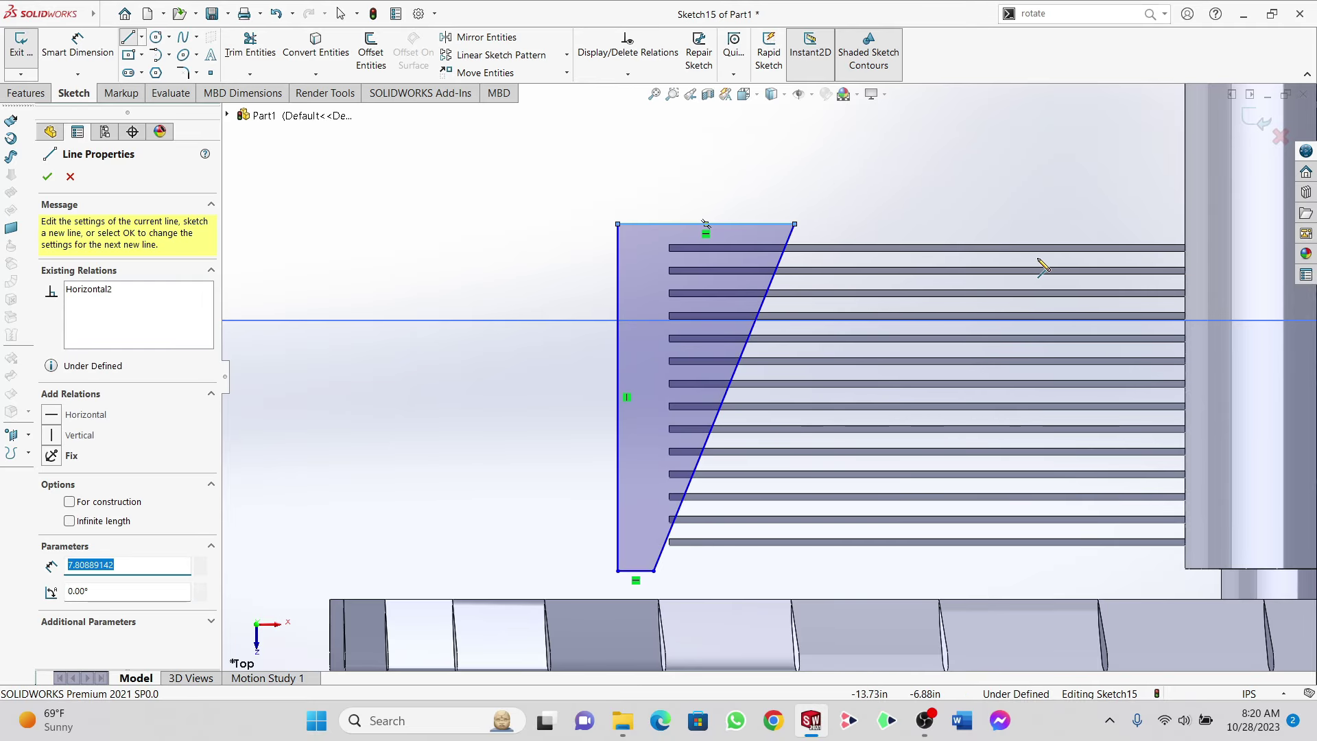
scroll(715, 533, down, 5)
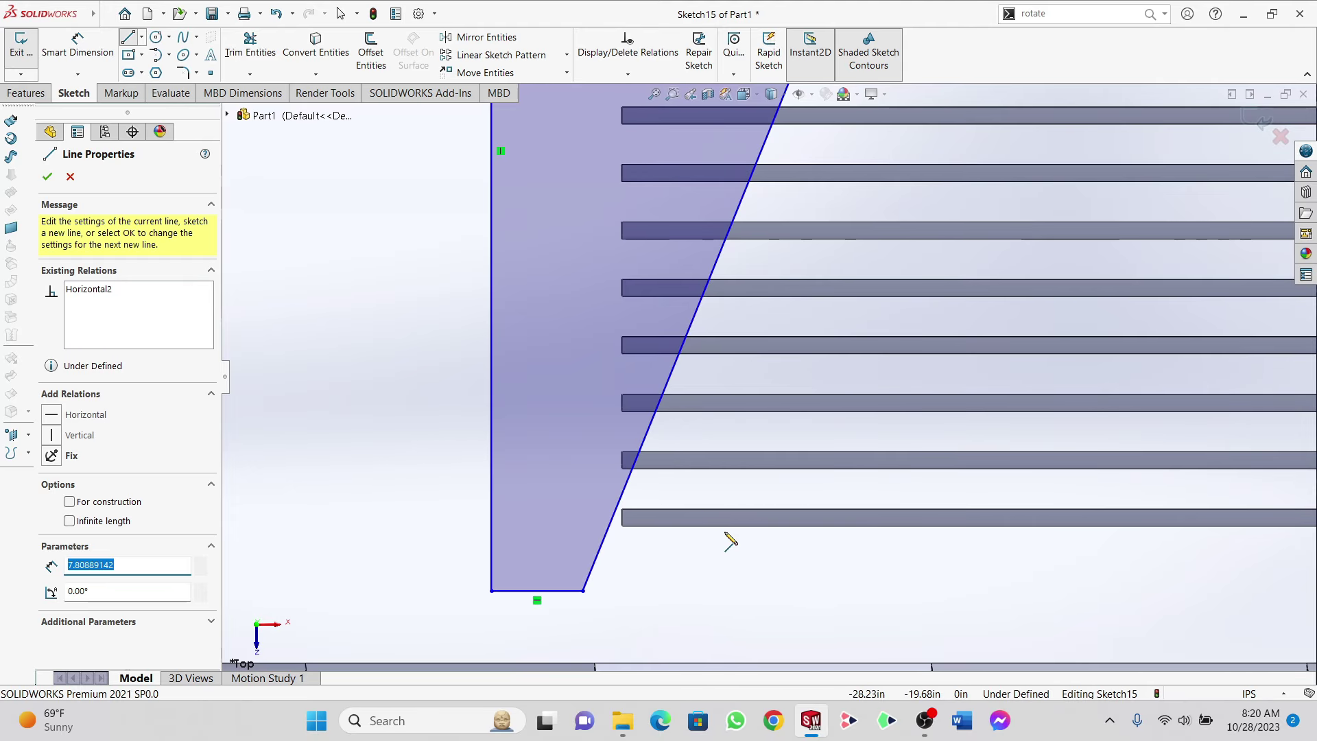
scroll(731, 532, up, 4)
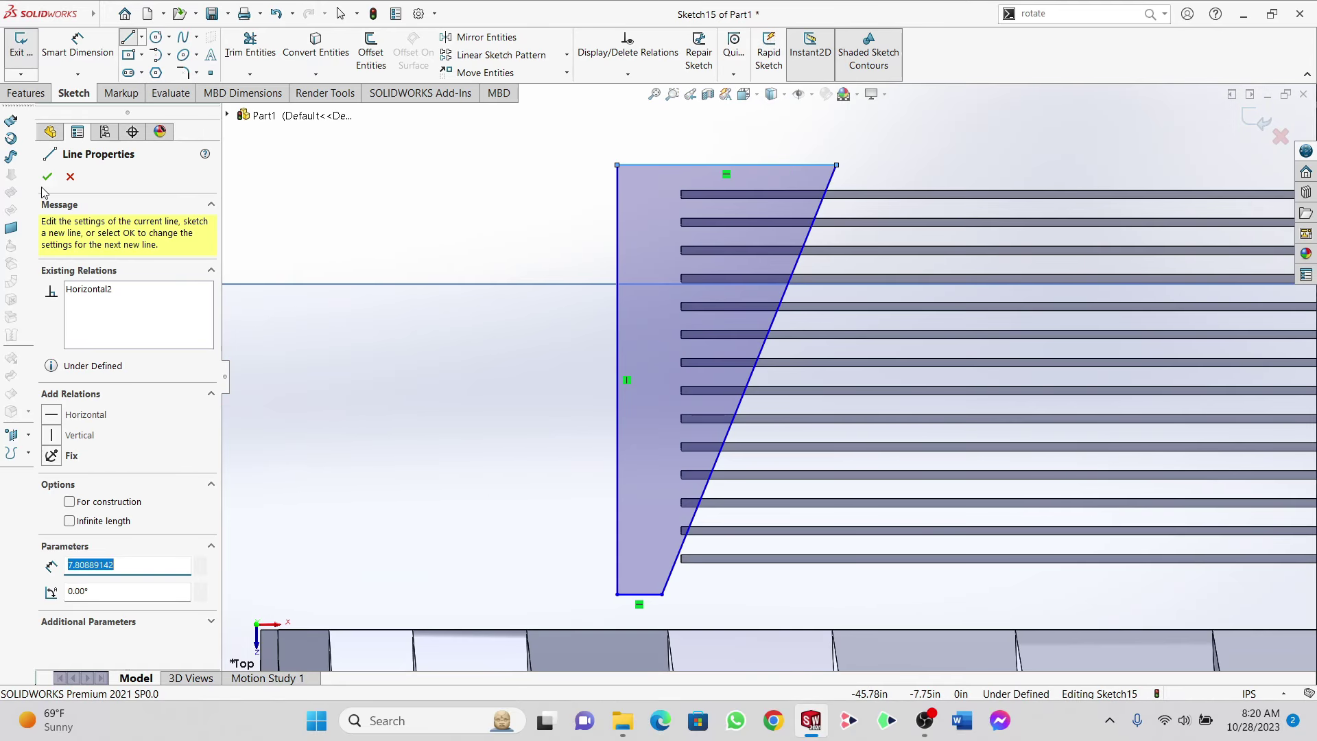
click(47, 177)
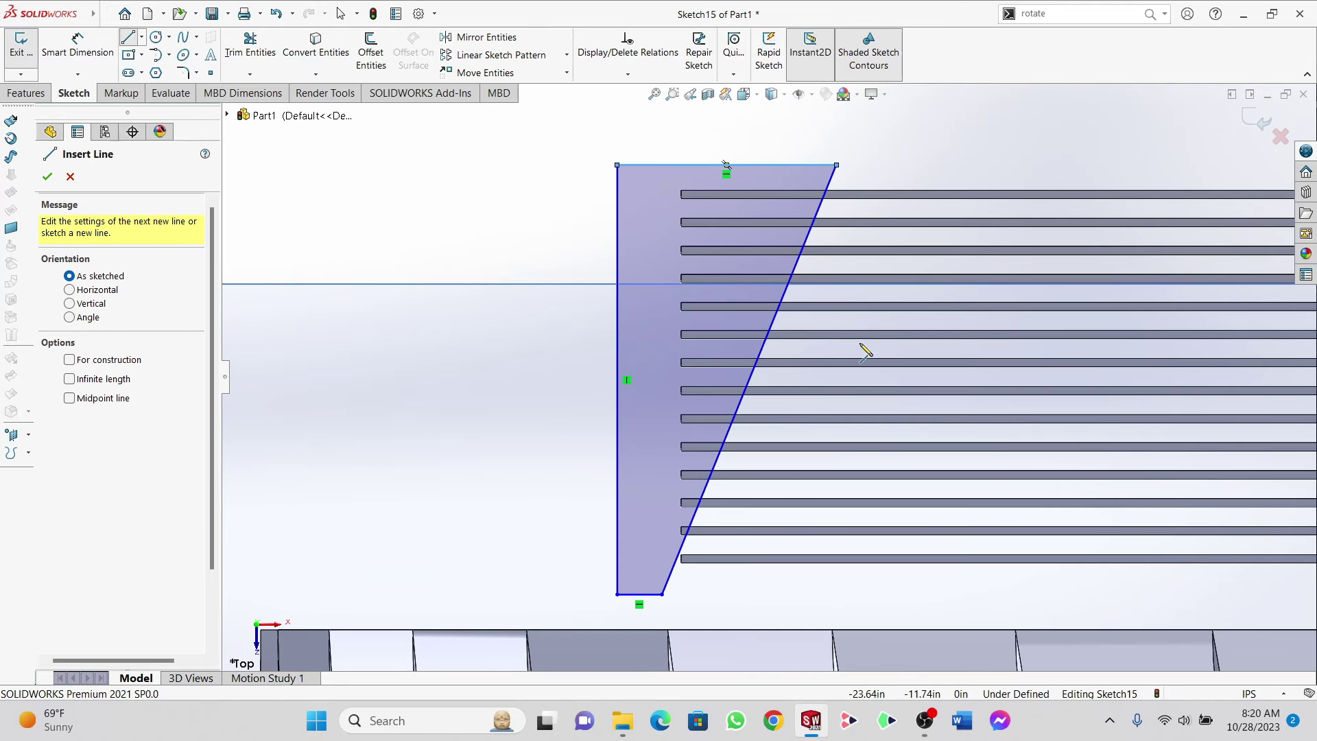
click(48, 177)
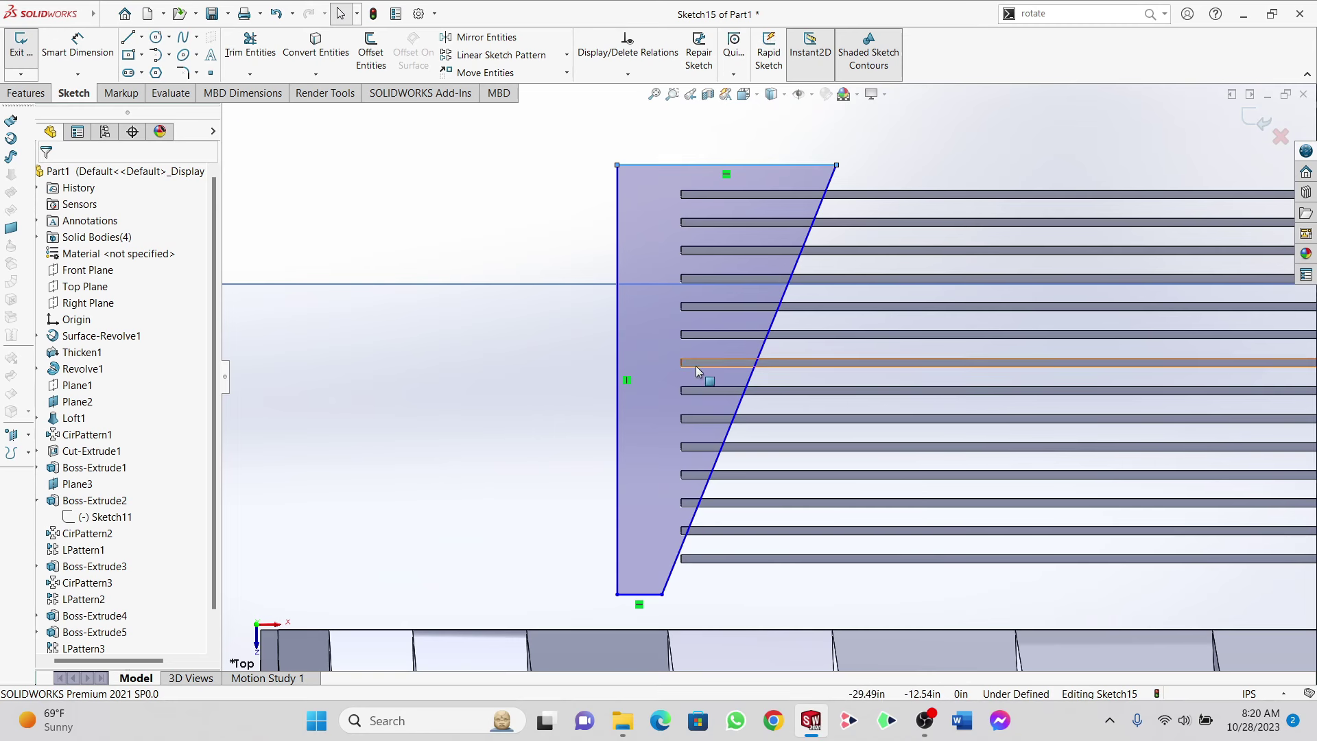
Step: Bow the slanted spline slightly toward the vertical line by adjusting its end tangents to about 72° at the lower end and 60° at the upper end
click(753, 369)
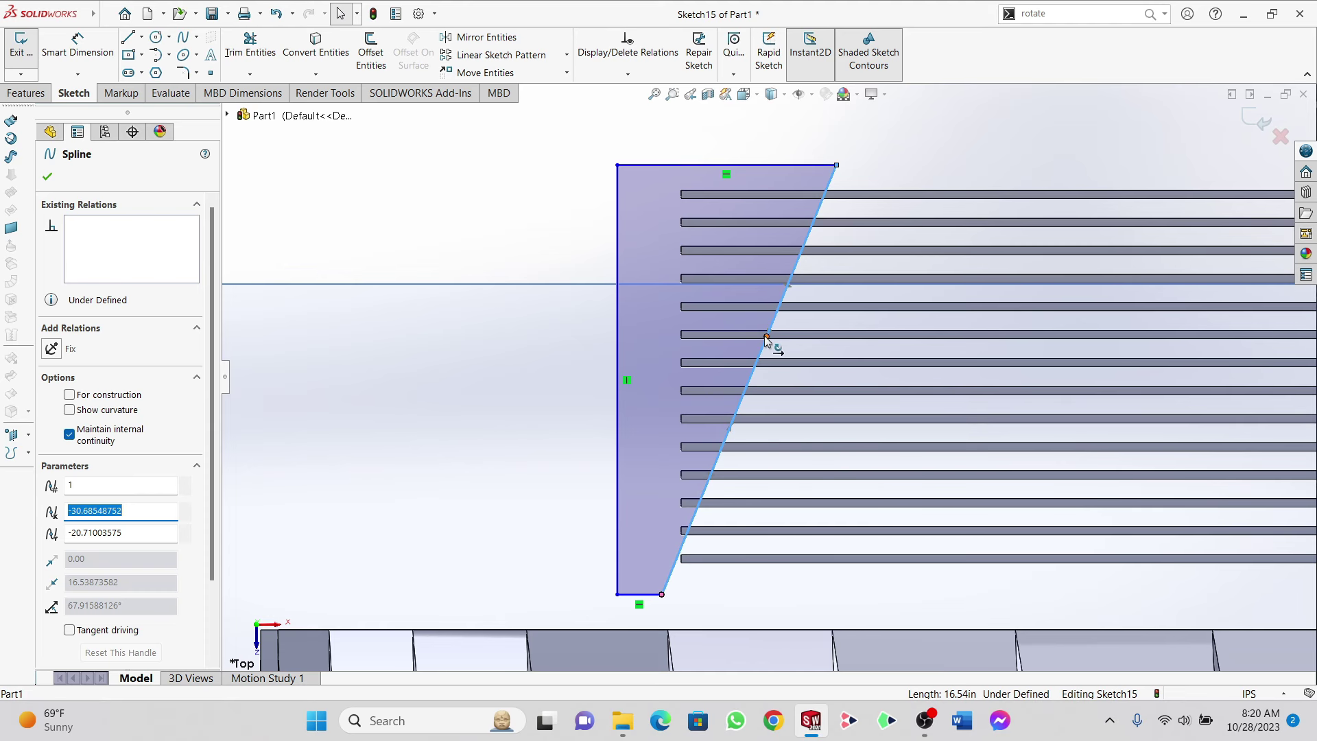
drag(766, 337, 753, 328)
scroll(693, 523, down, 4)
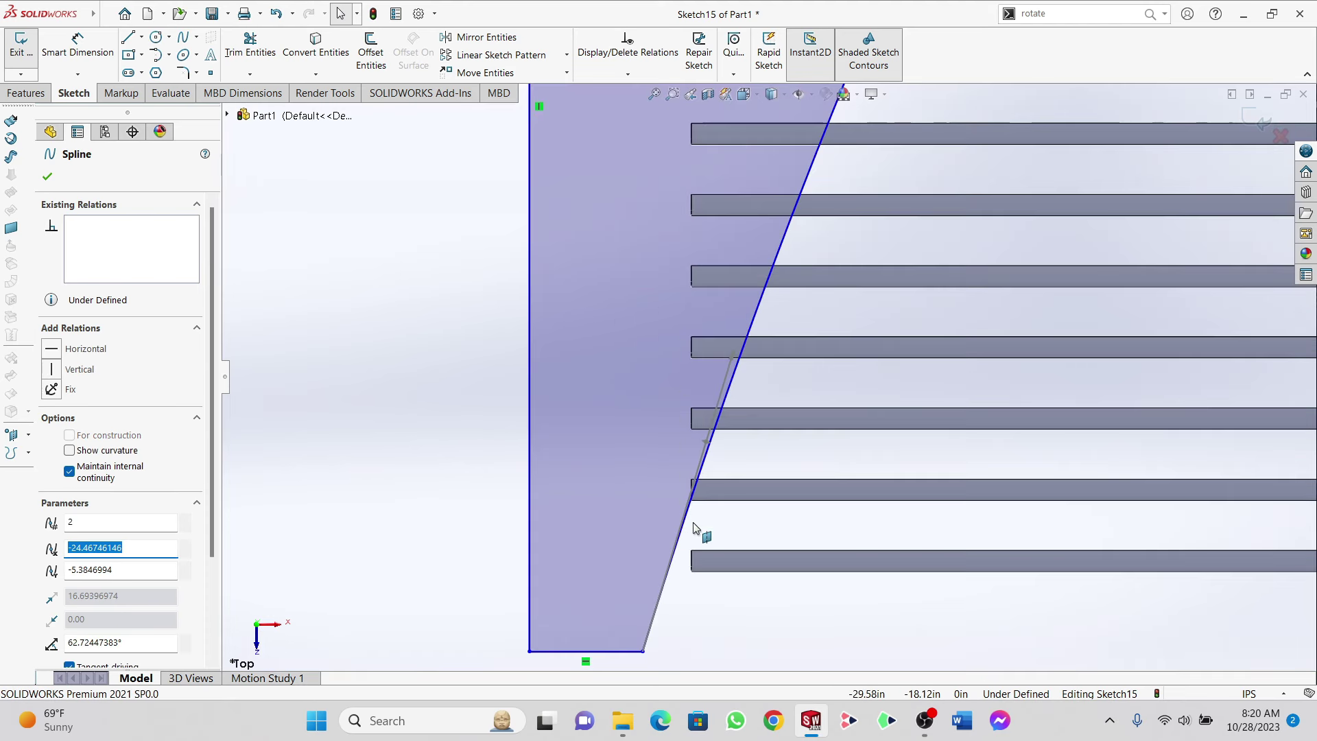
scroll(693, 528, down, 3)
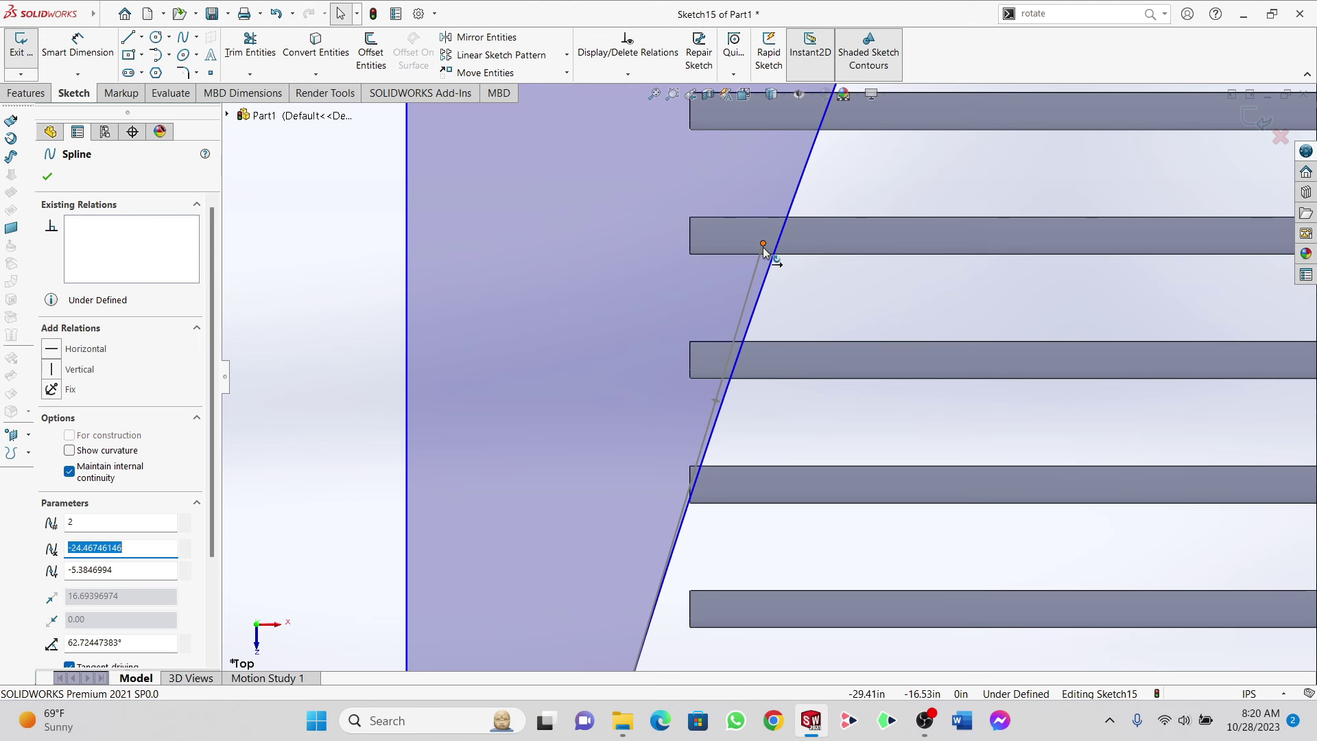
drag(763, 246, 772, 246)
scroll(775, 246, up, 4)
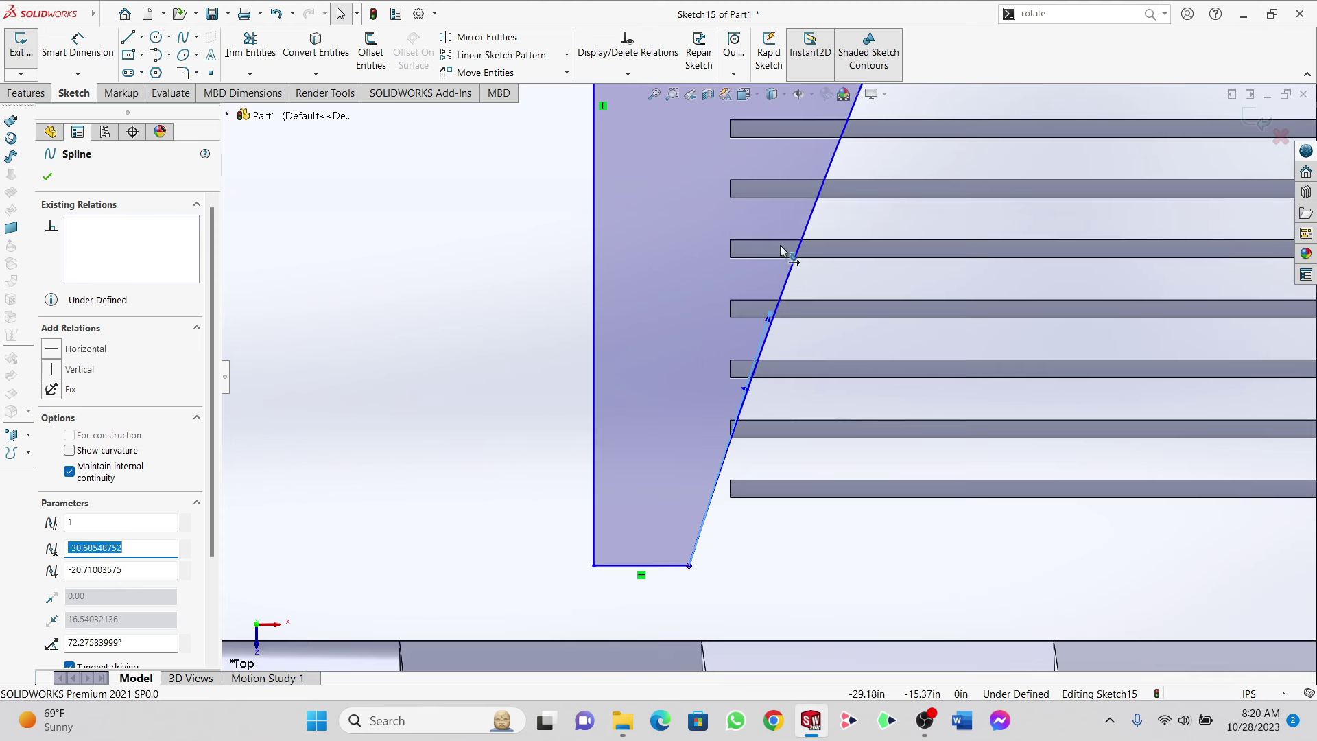
scroll(780, 245, up, 3)
mouse_move(837, 188)
mouse_down()
mouse_move(849, 198)
mouse_move(835, 189)
mouse_up()
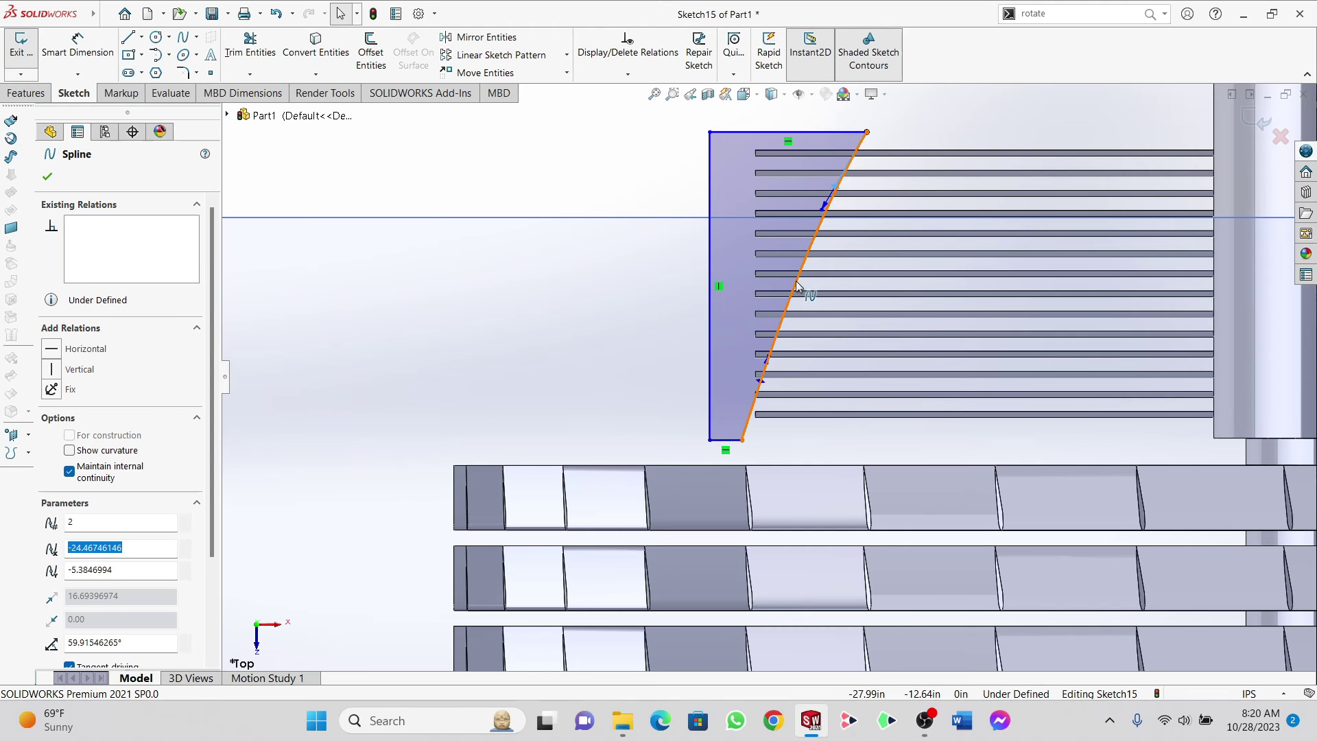
scroll(807, 355, down, 2)
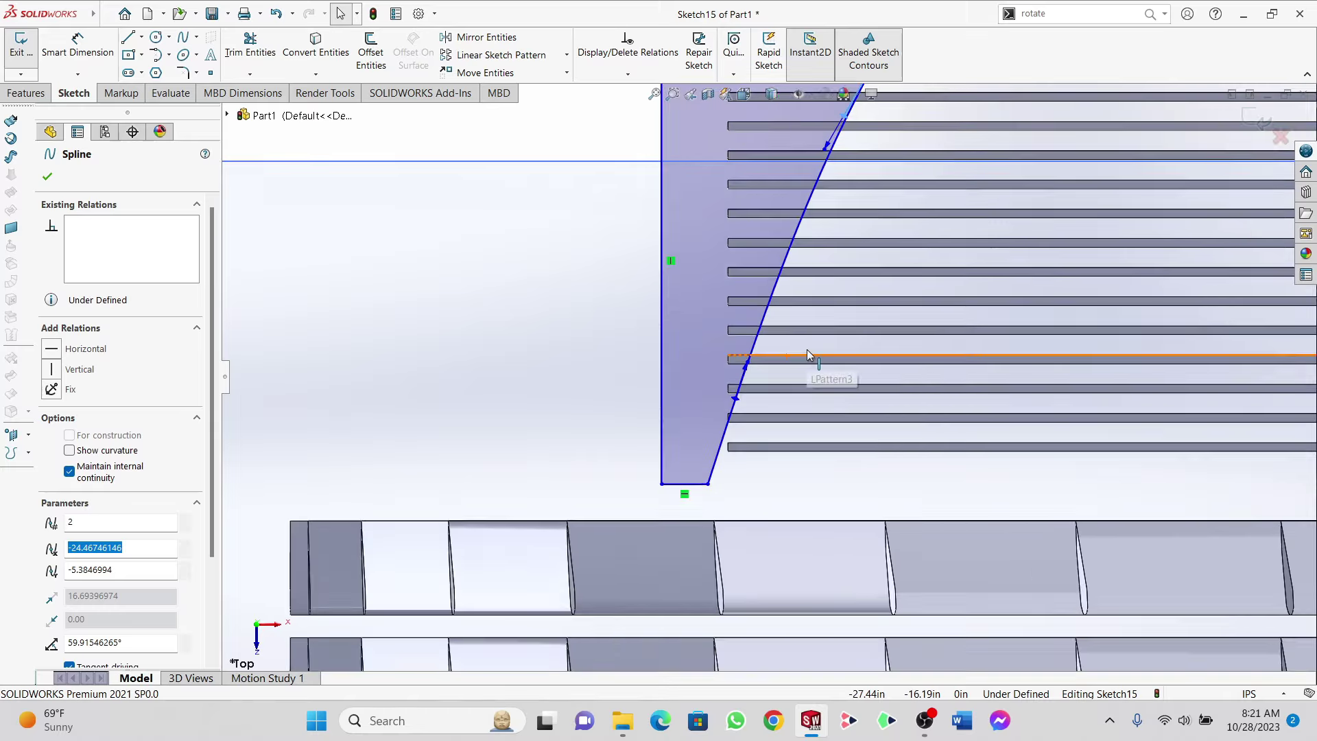
Step: Examine where the slanted spline crosses the tips of the lowest thin blades, and accept the spline
scroll(807, 349, up, 3)
scroll(781, 389, down, 4)
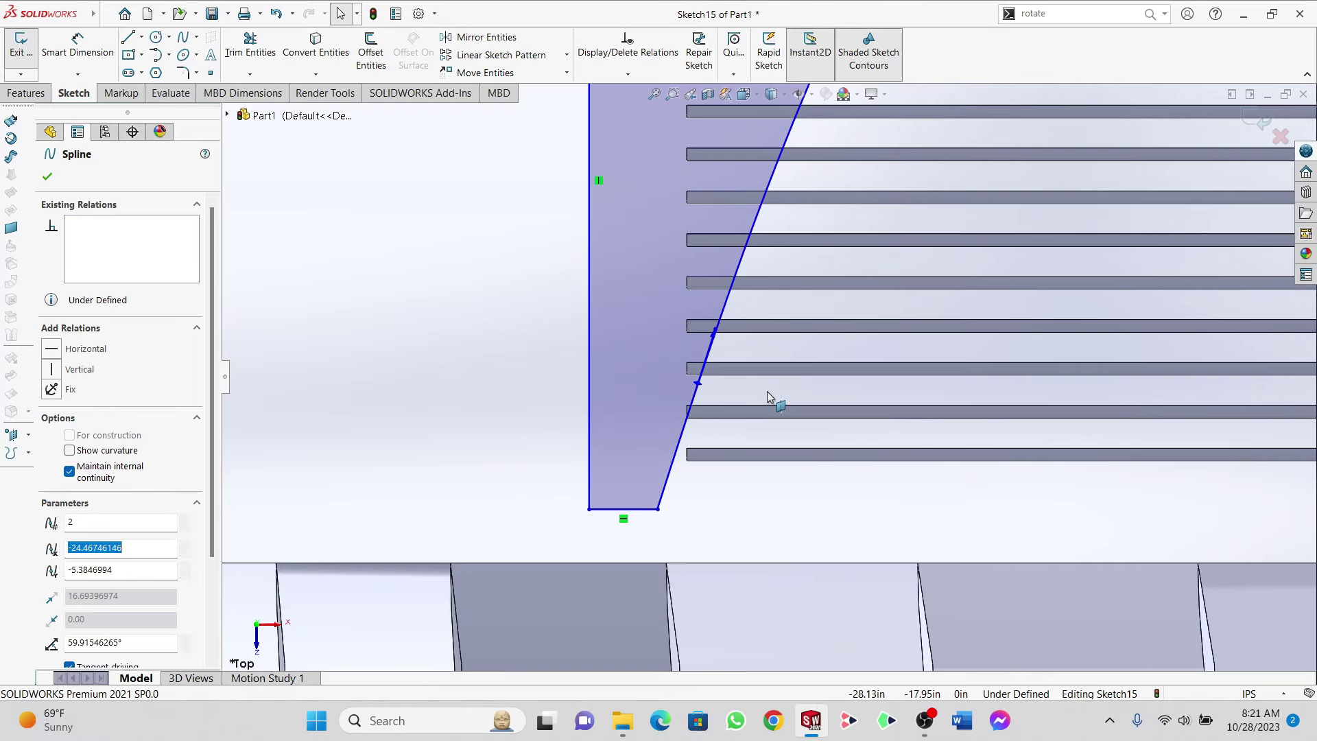
scroll(767, 396, down, 5)
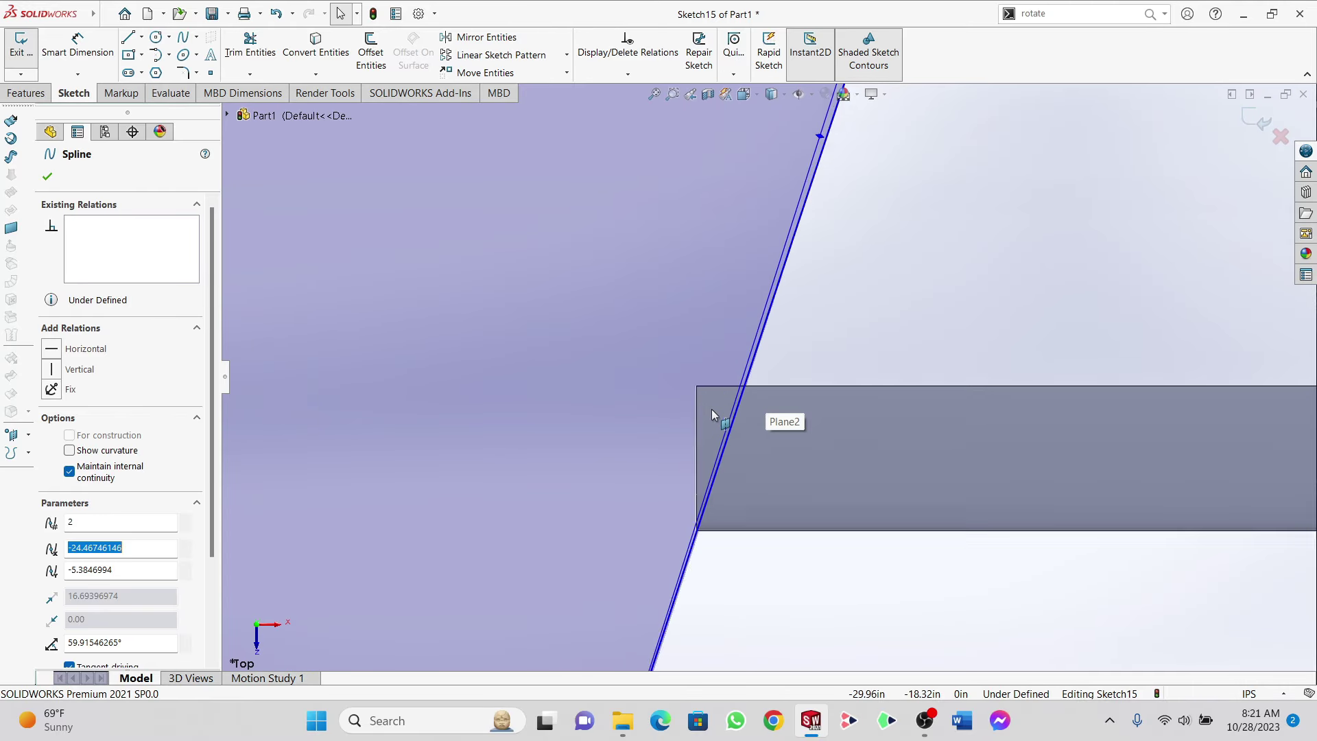
scroll(711, 419, down, 2)
scroll(747, 534, down, 3)
scroll(730, 538, up, 2)
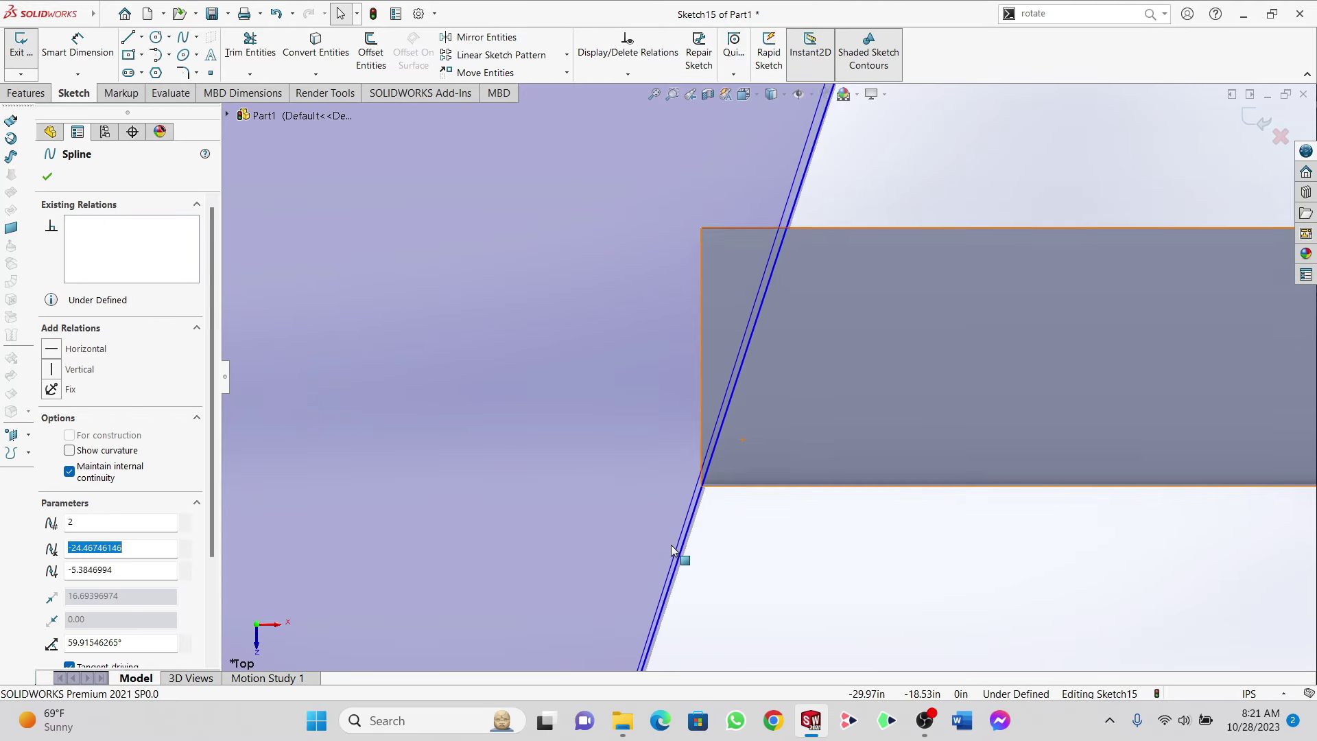
scroll(672, 549, up, 8)
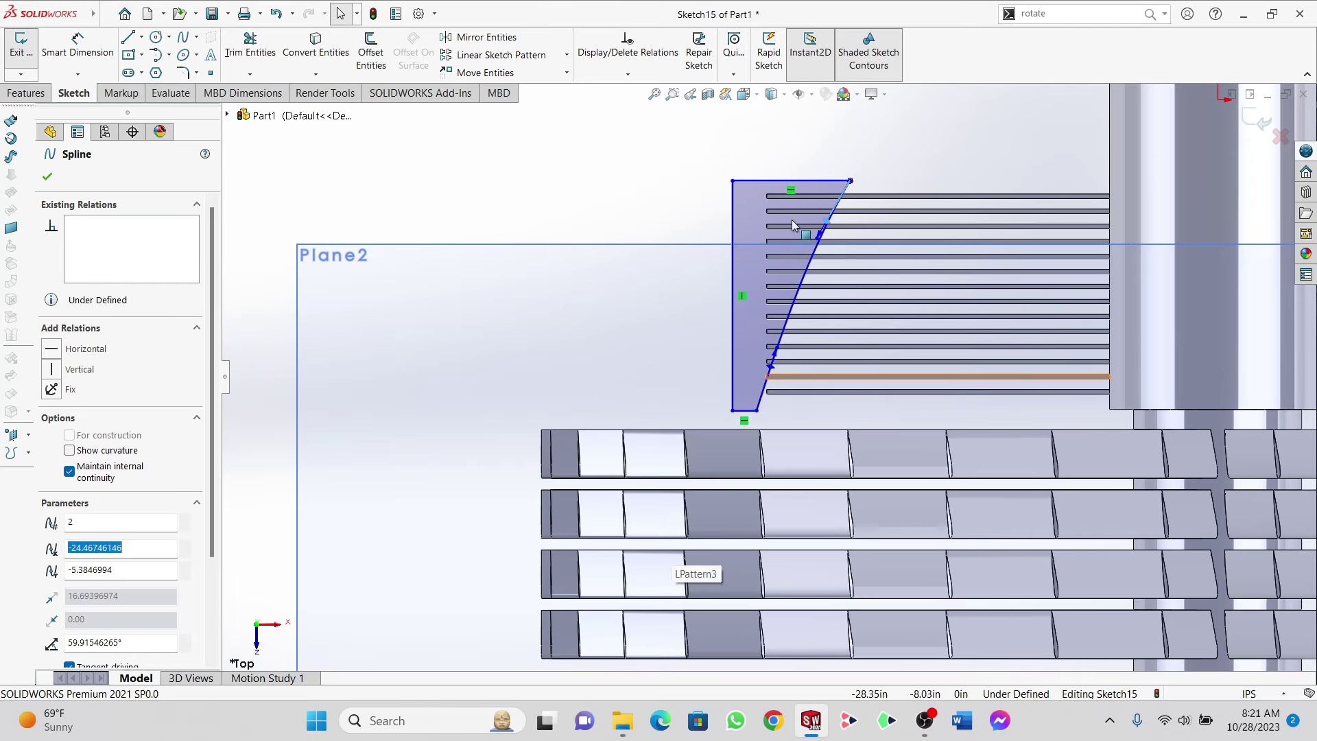
click(48, 178)
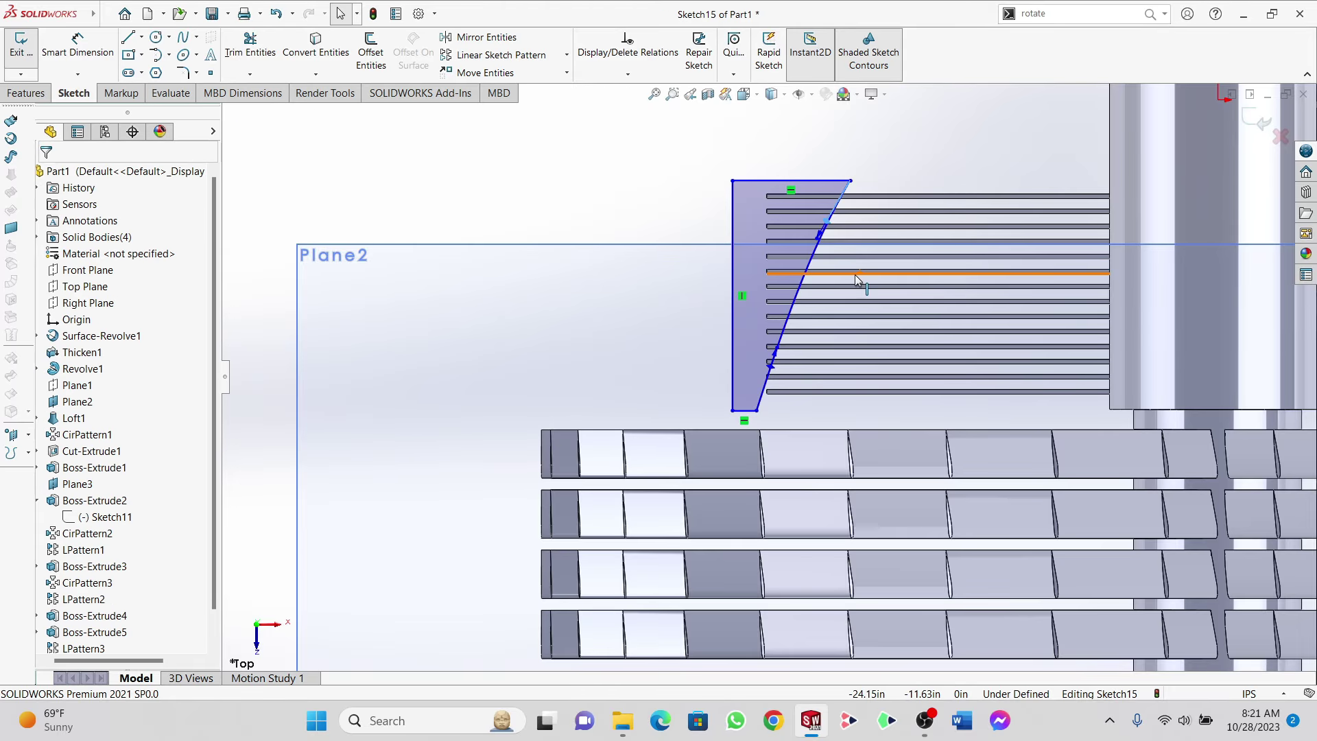
Step: Extrude-cut the tapered profile through the thin blades' tips, blind 60.47 in in both directions
click(20, 94)
click(243, 53)
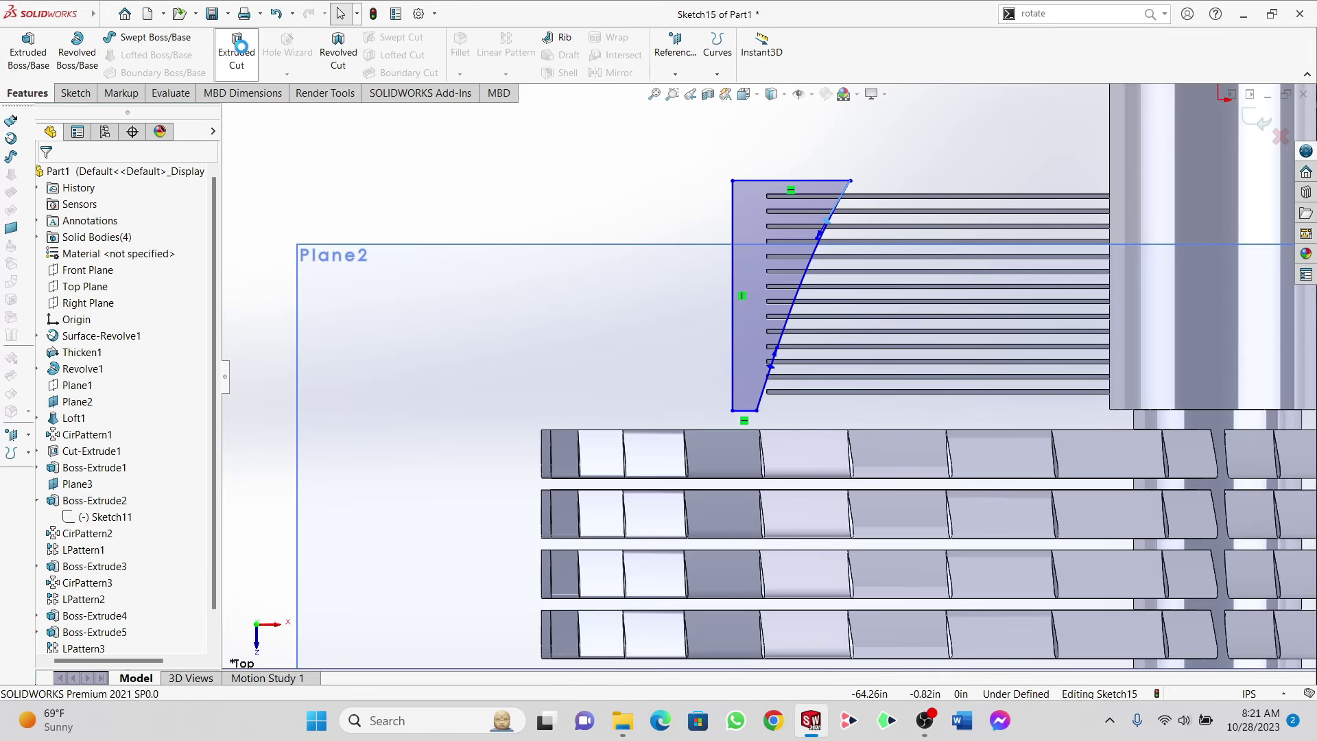
scroll(854, 308, up, 4)
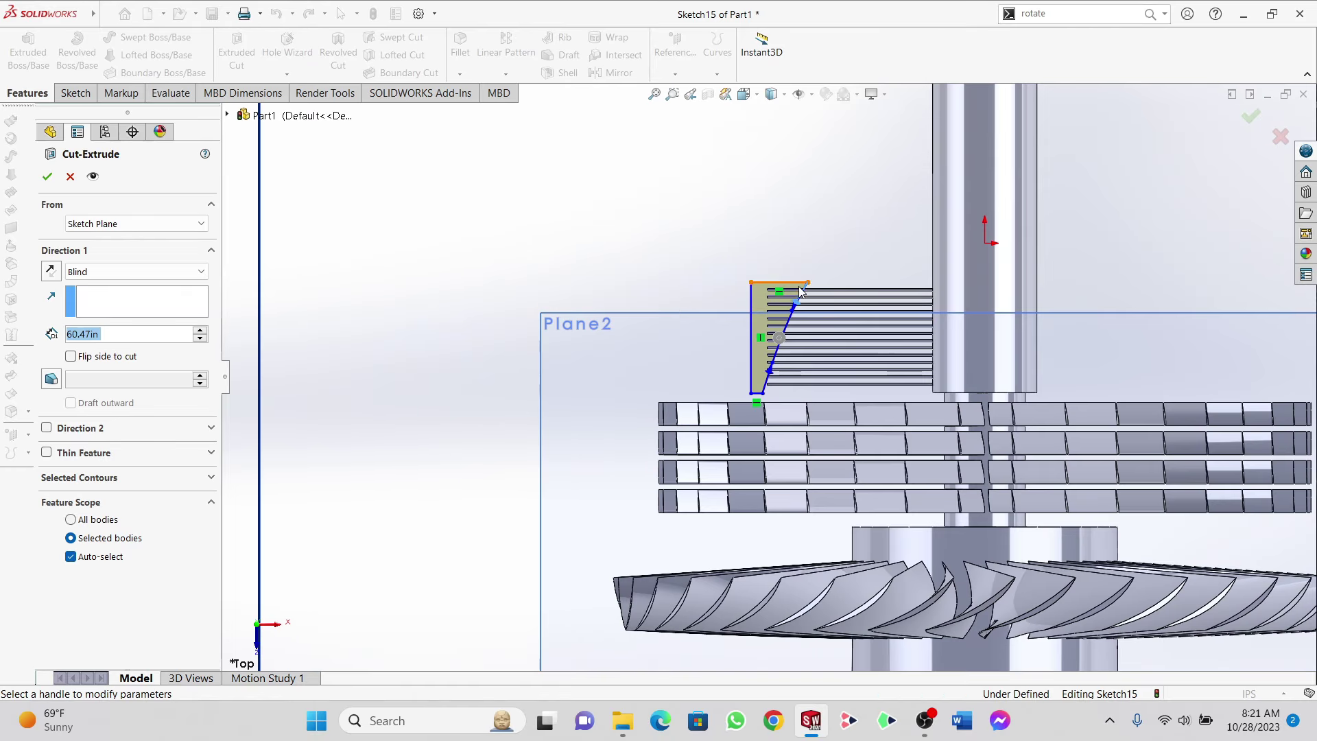
middle_drag(789, 283, 912, 171)
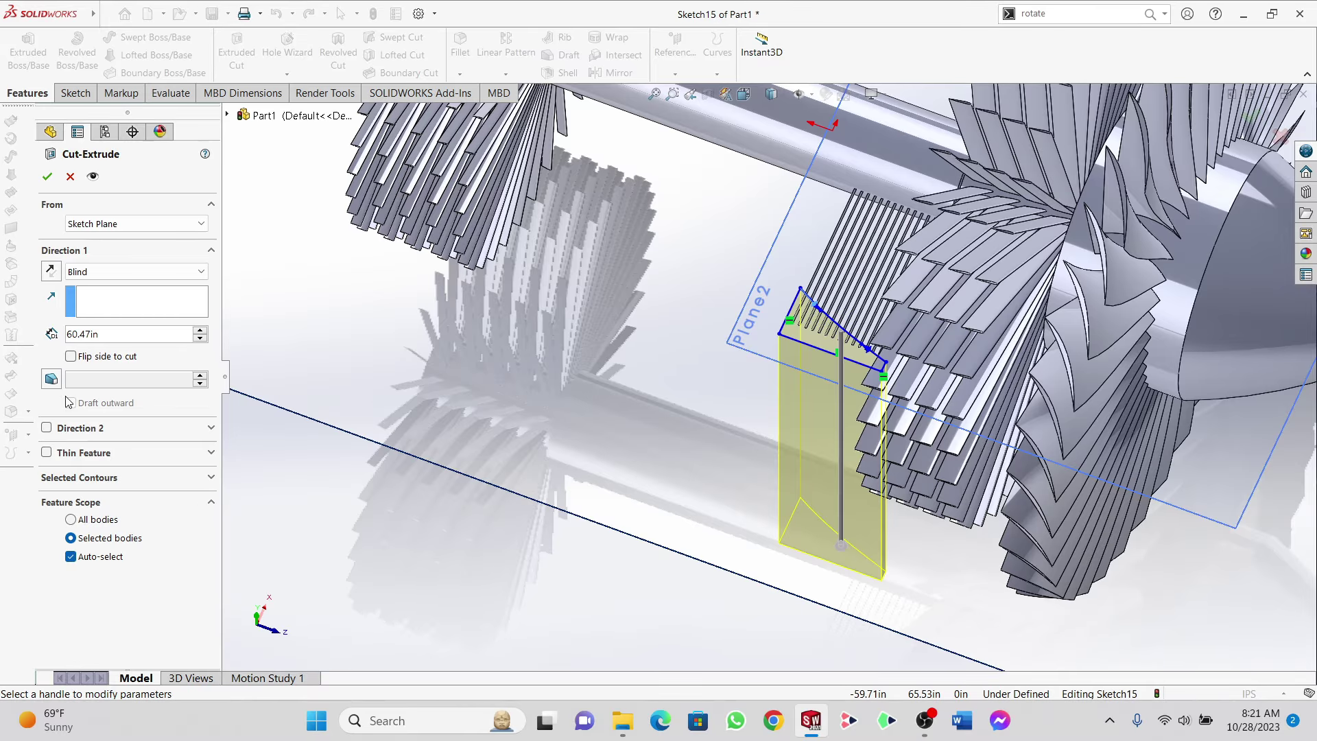
click(47, 429)
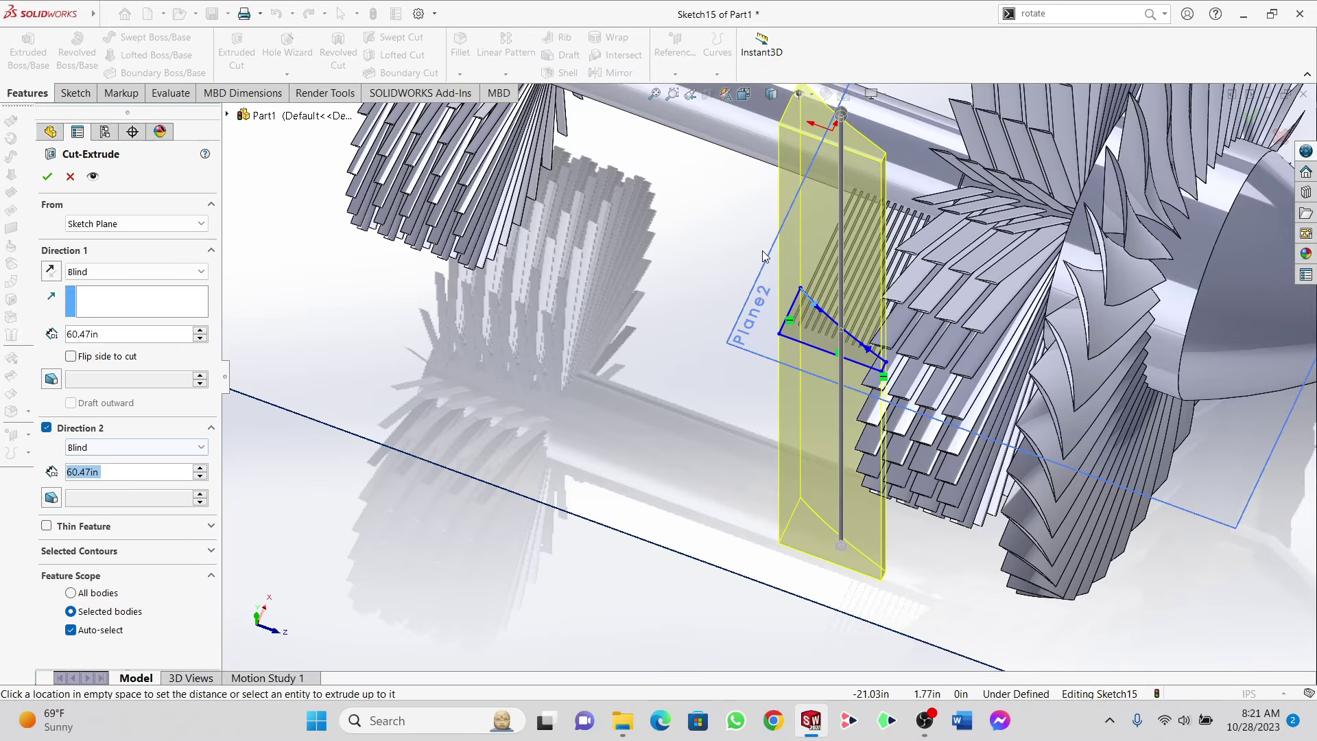
middle_drag(584, 288, 542, 241)
click(47, 177)
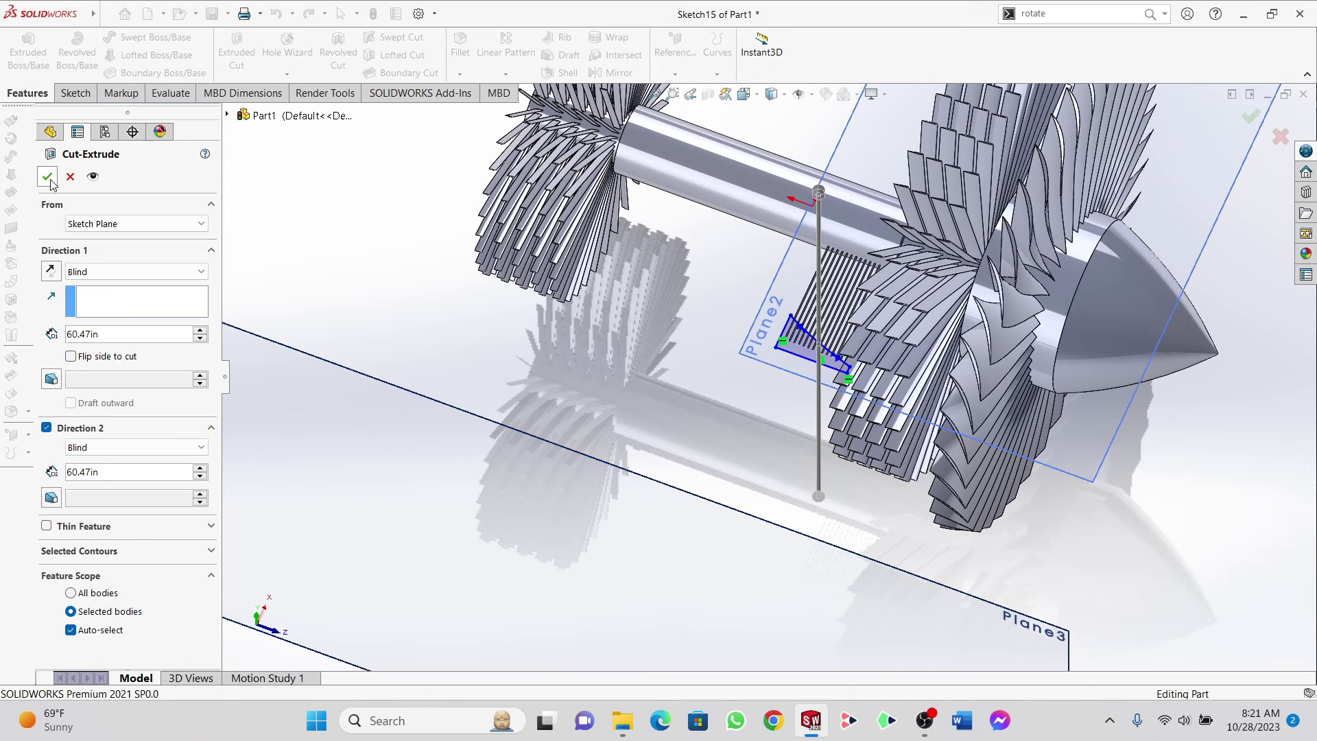
Step: Set up a circular pattern around the sleeve's cylindrical face with 38 equally spaced instances over 360°
middle_drag(686, 316, 704, 196)
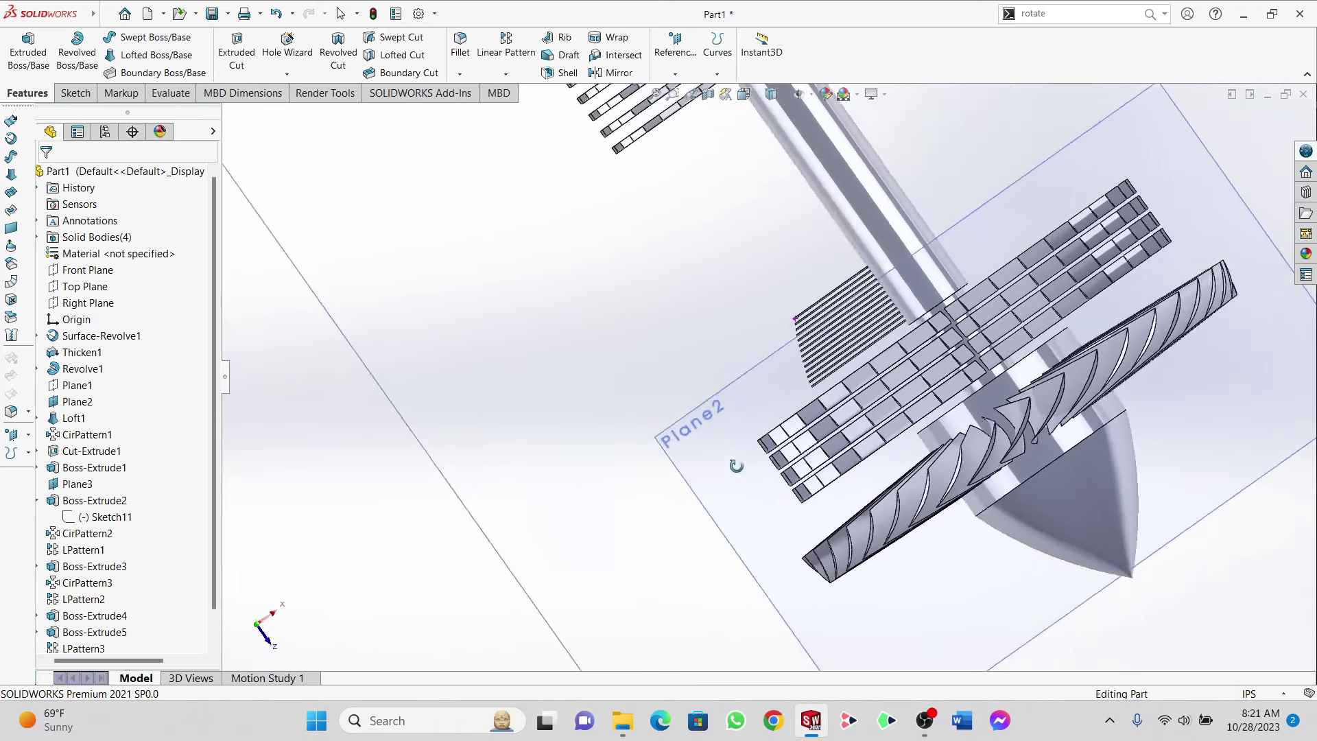
scroll(701, 195, down, 10)
scroll(815, 405, up, 5)
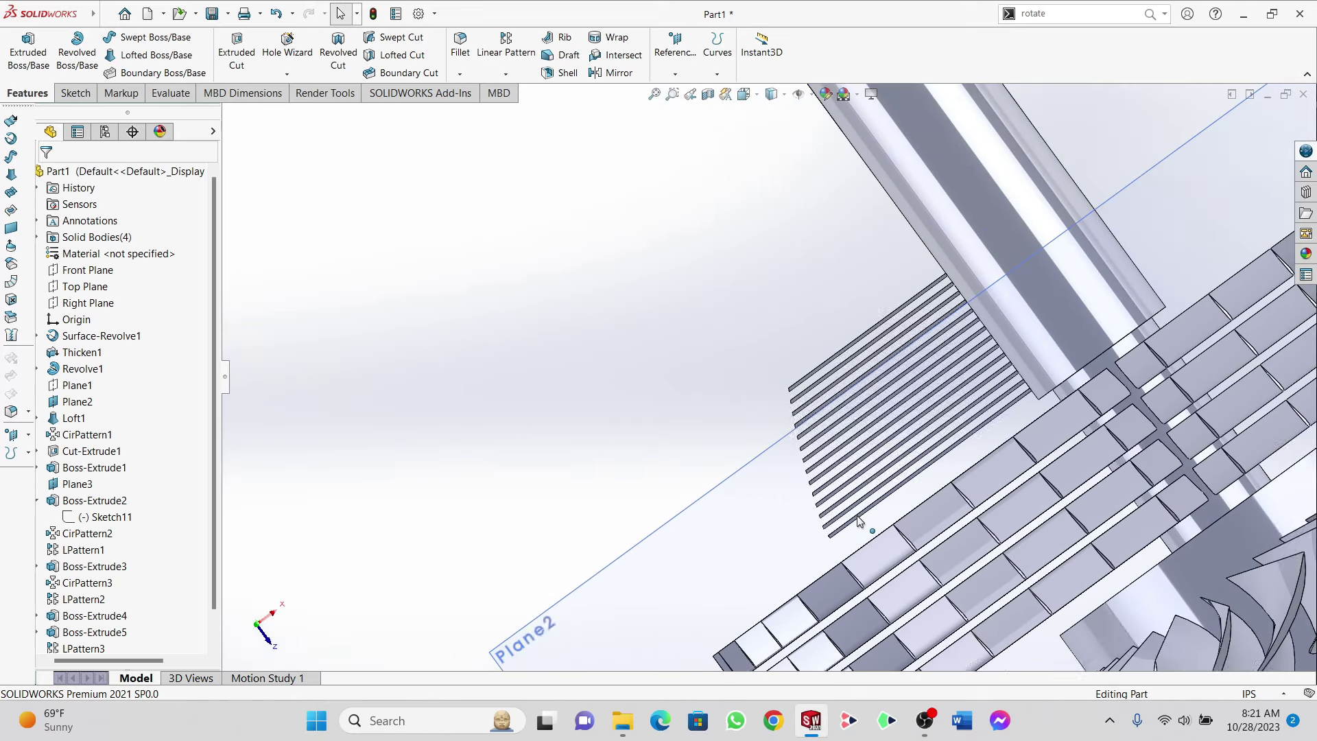
scroll(850, 520, down, 4)
scroll(737, 329, up, 6)
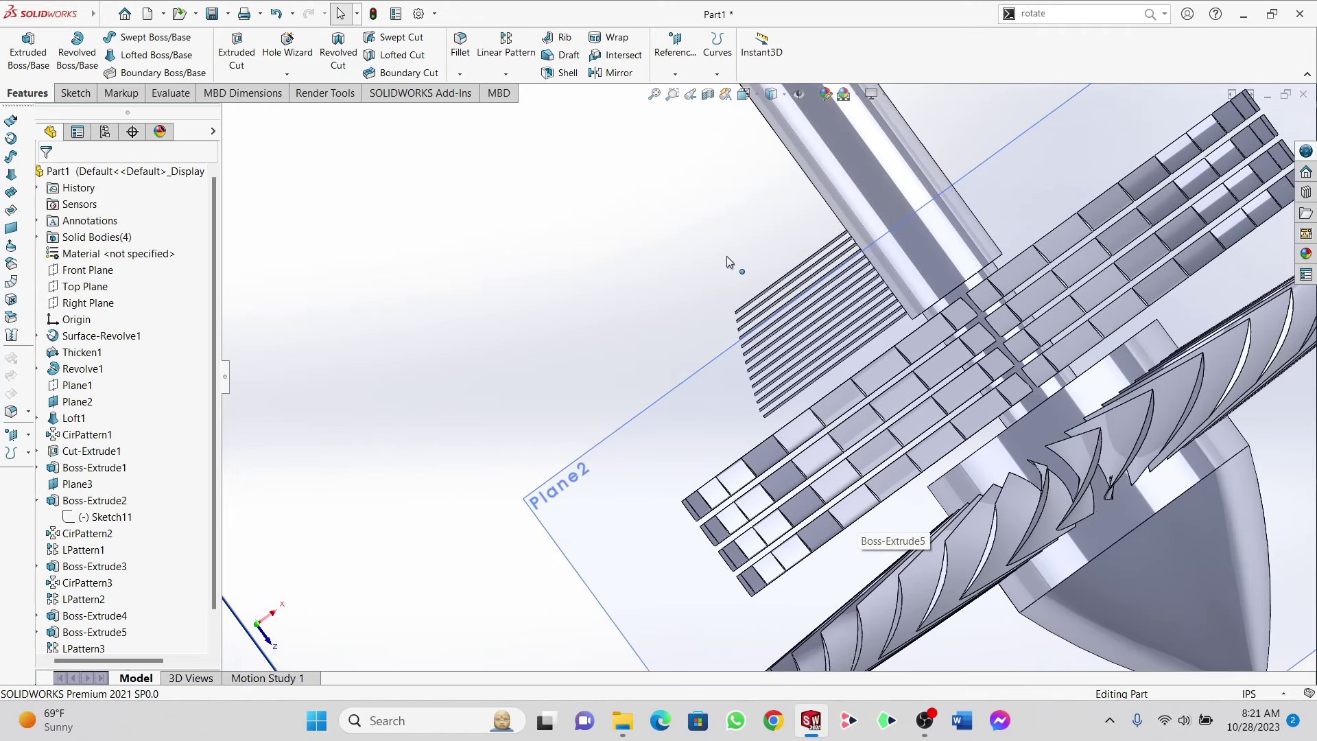
scroll(727, 257, up, 4)
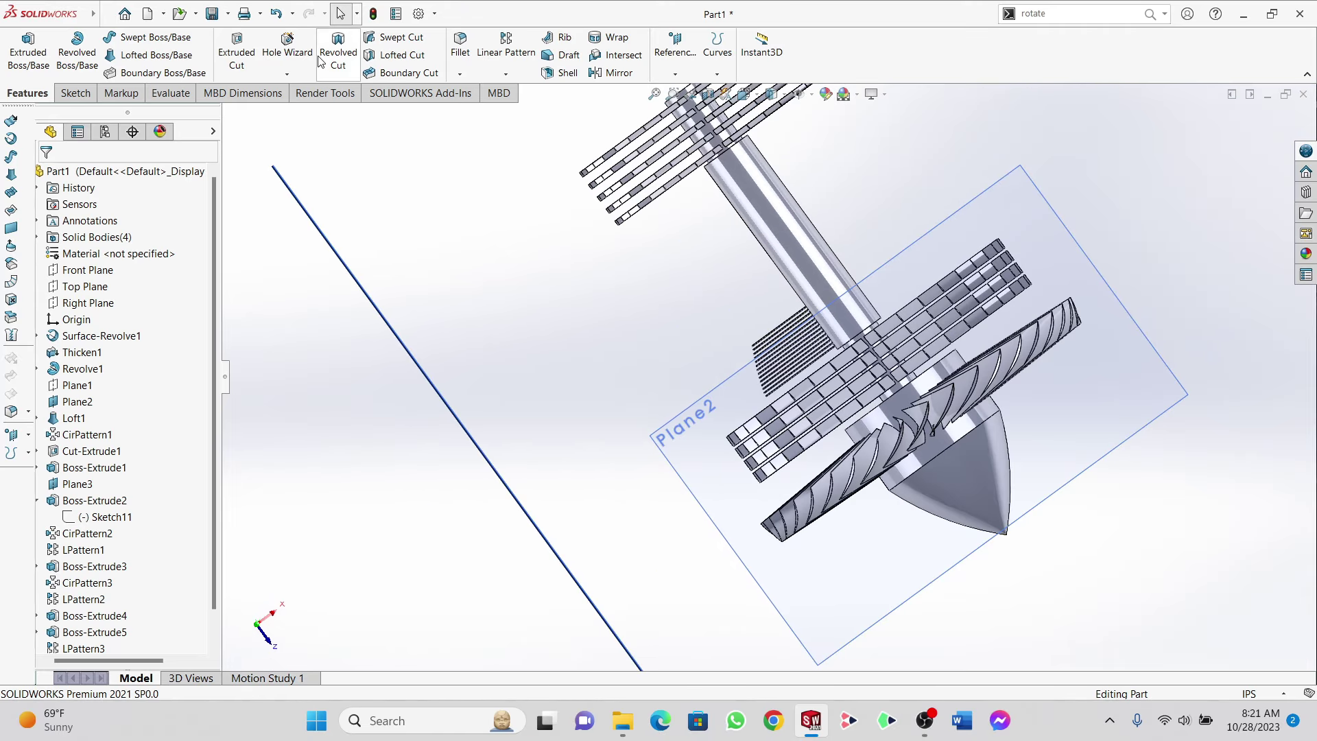
click(505, 74)
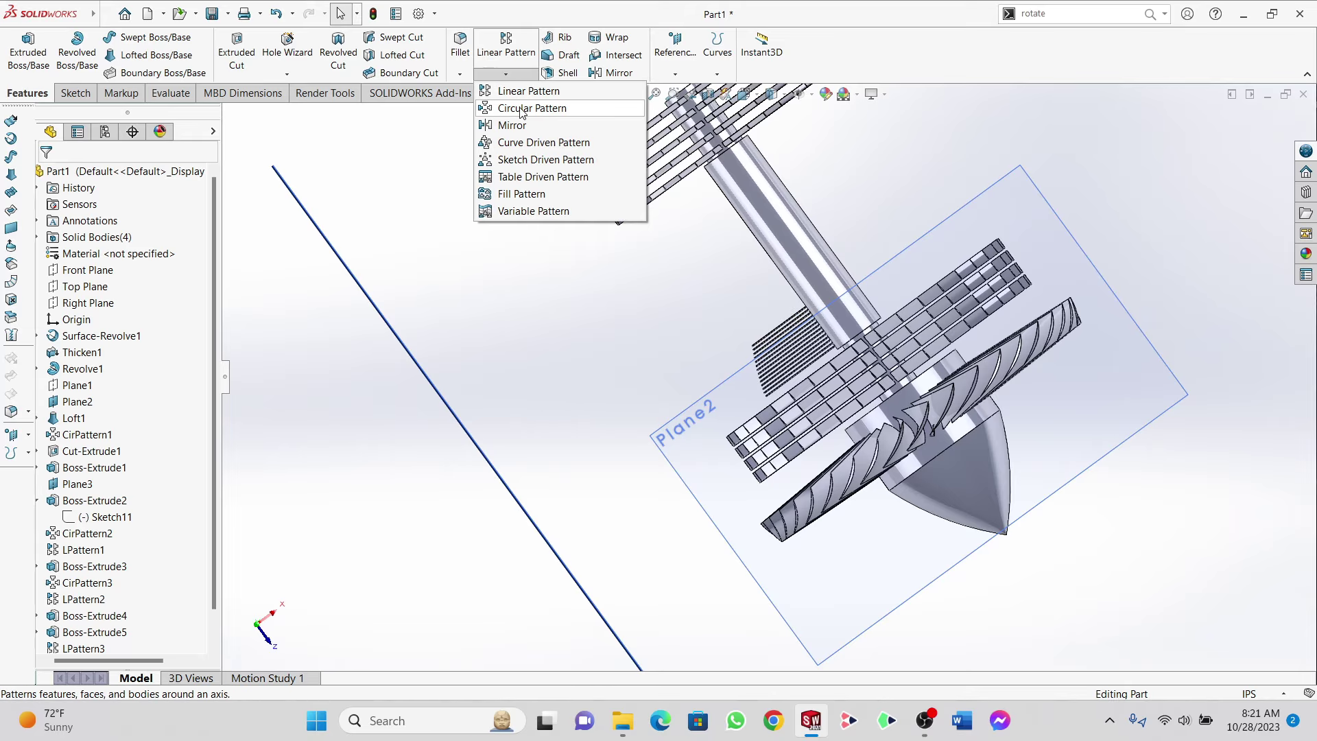
click(521, 110)
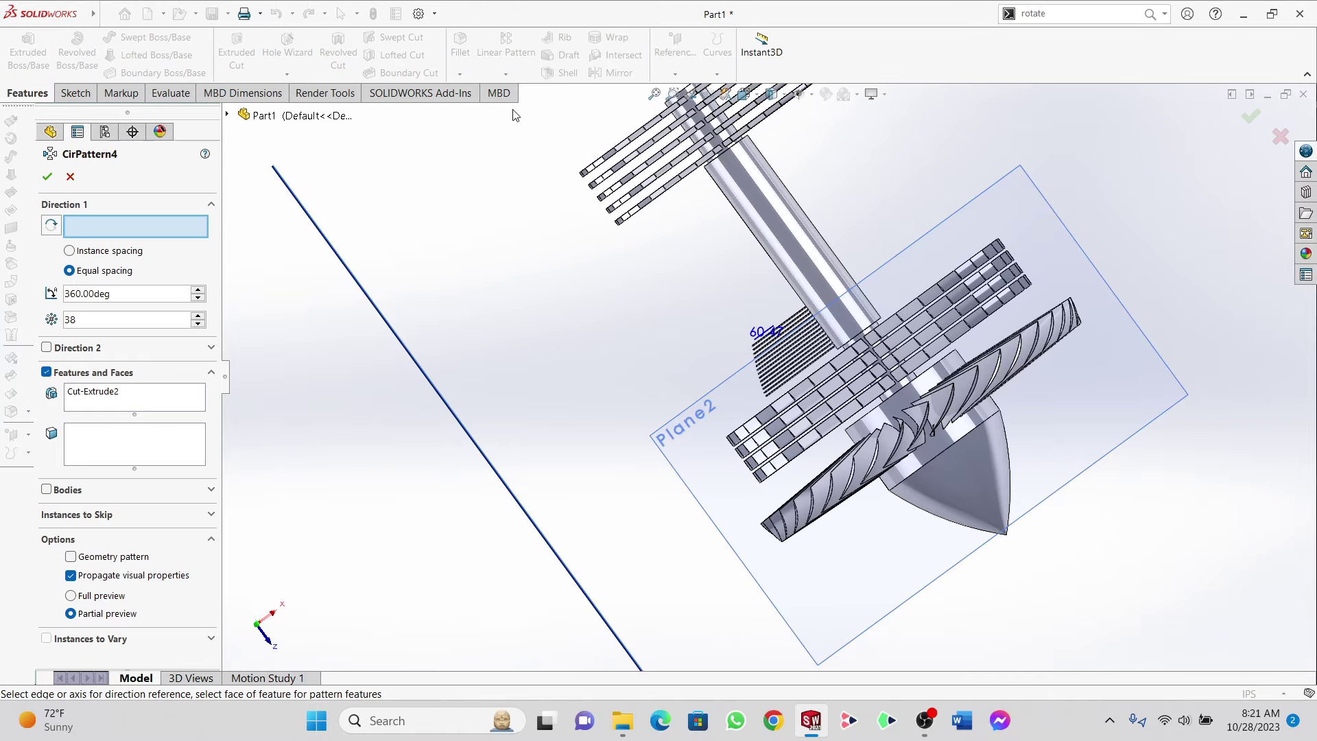
click(783, 220)
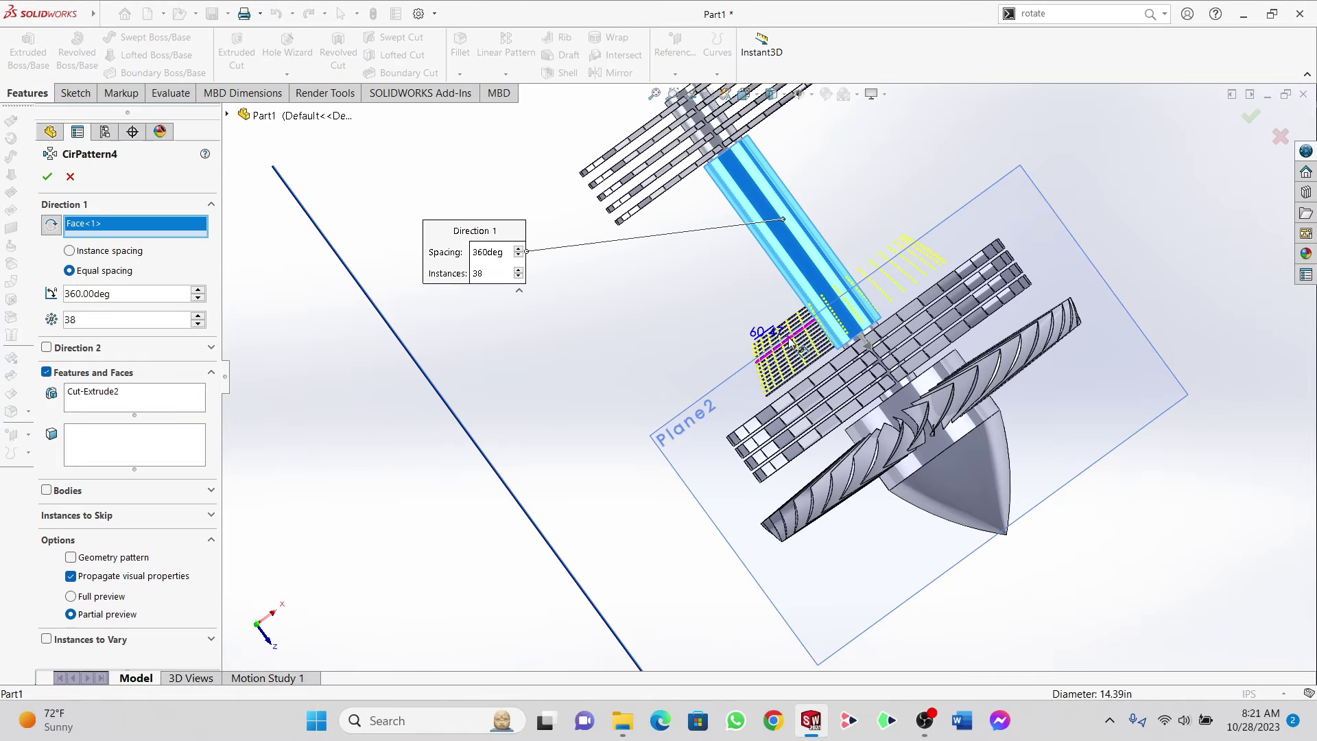
middle_drag(784, 220, 842, 179)
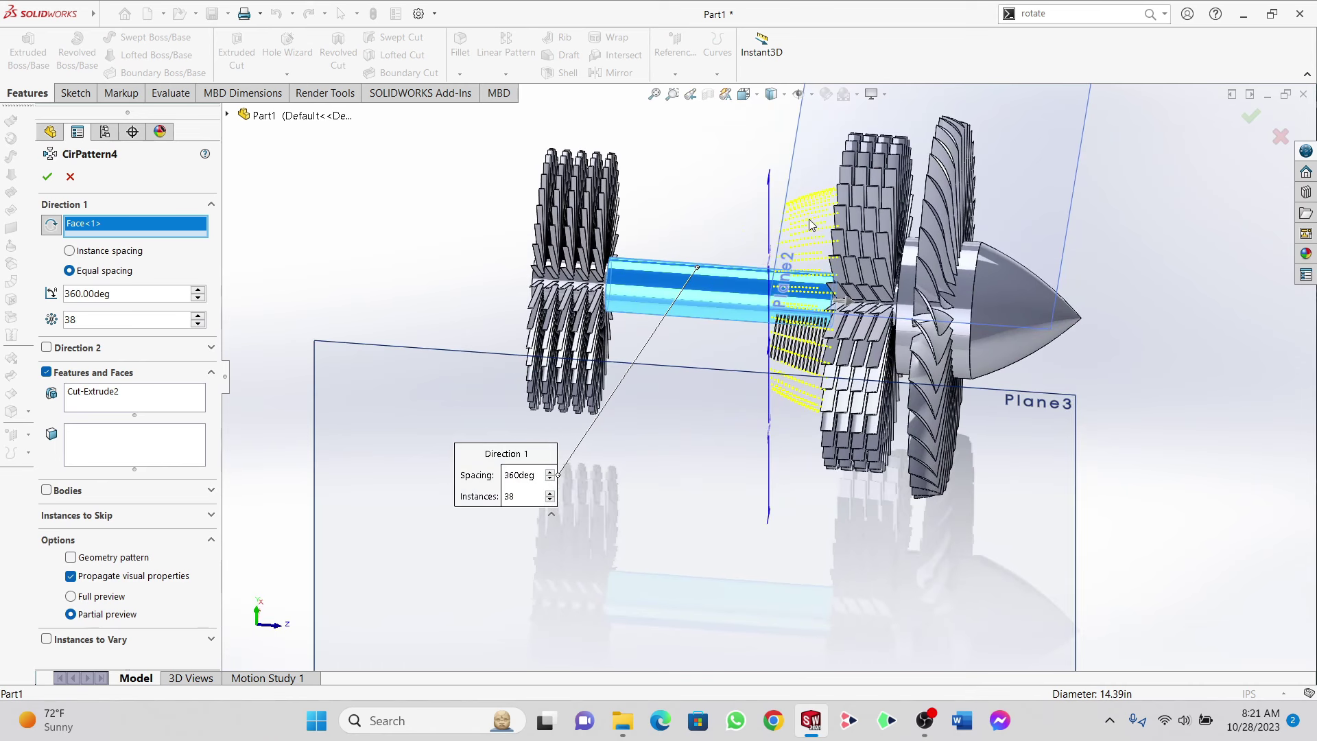
scroll(776, 260, down, 3)
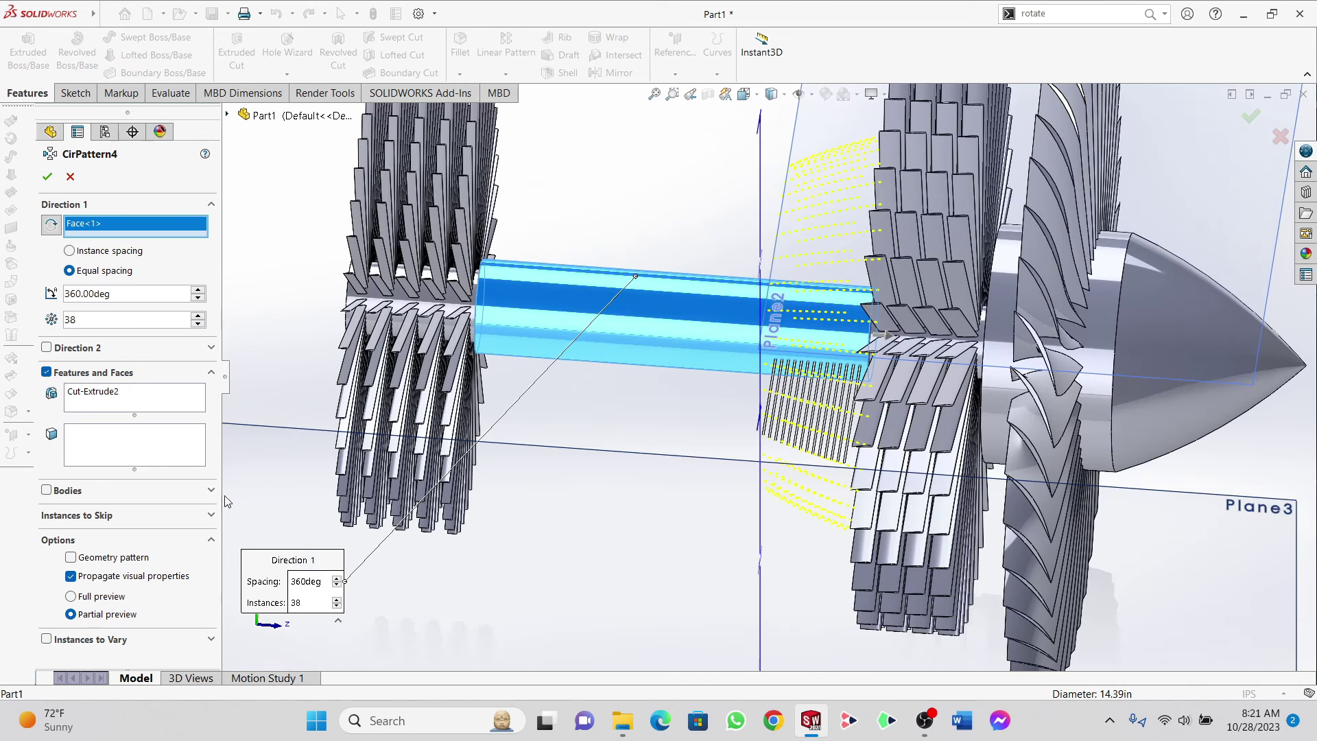
Step: Switch the circular pattern from features to bodies, choose the trimmed thin-blade body, and create the pattern
click(50, 374)
click(49, 397)
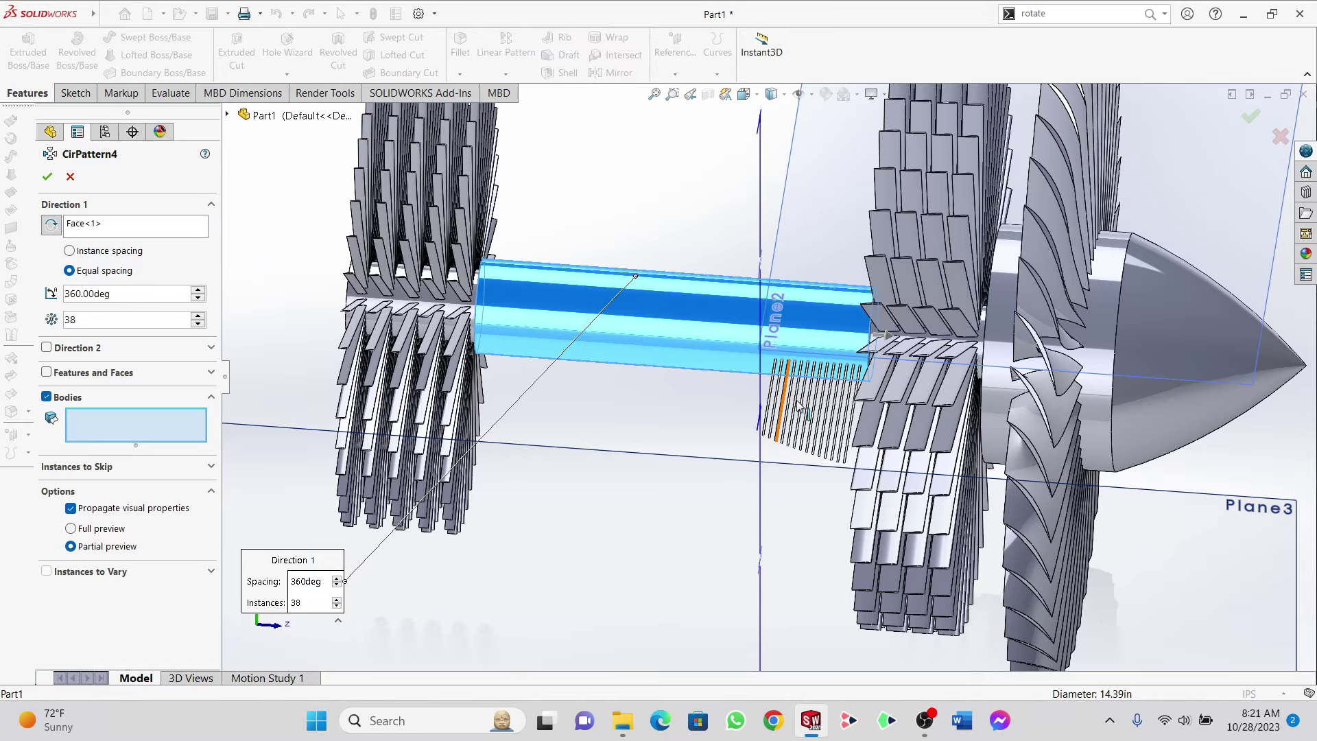
scroll(851, 408, down, 8)
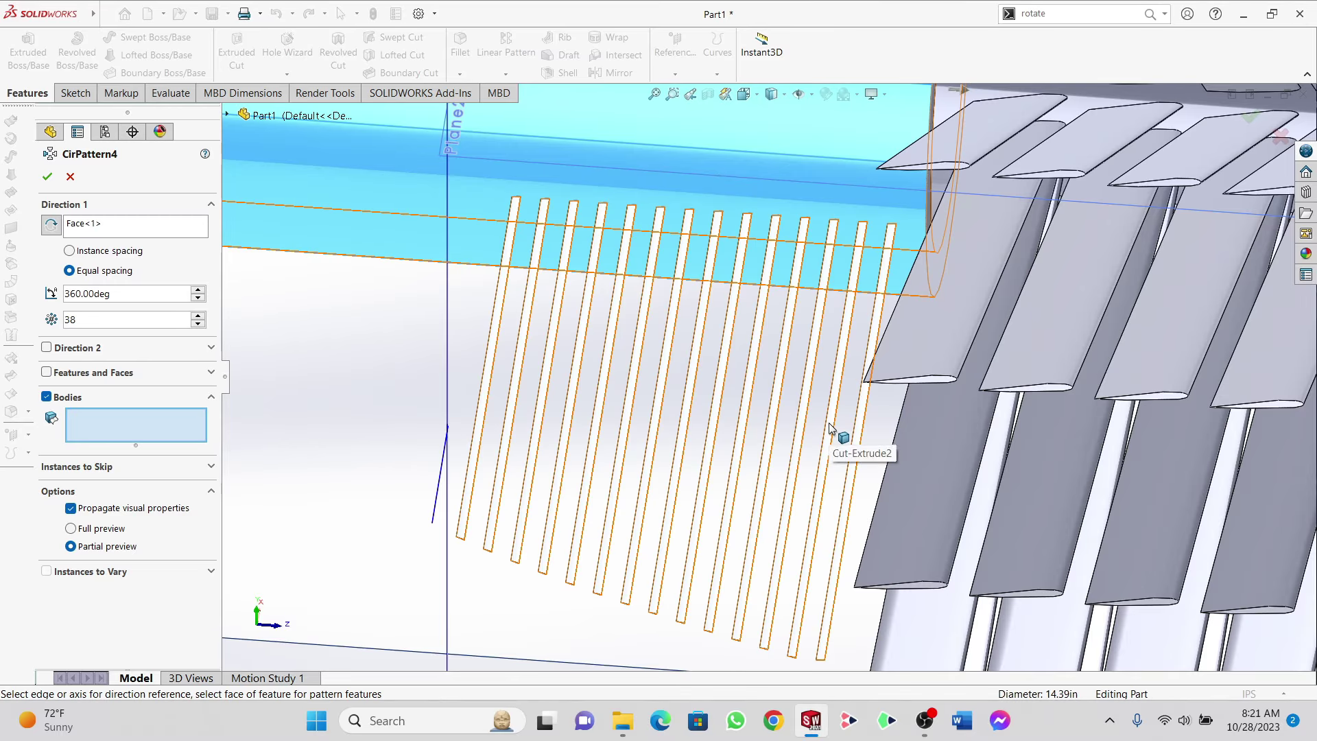
click(829, 427)
scroll(828, 426, up, 2)
scroll(827, 421, up, 5)
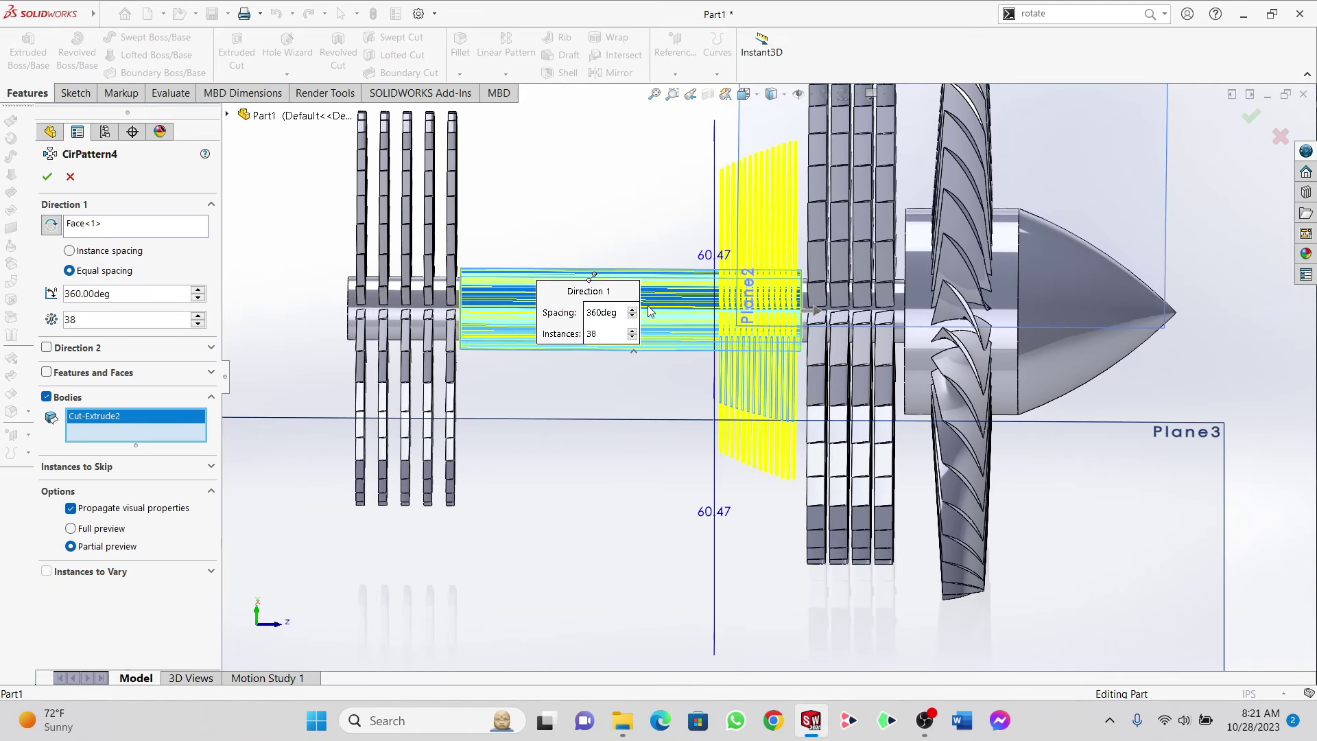
click(48, 185)
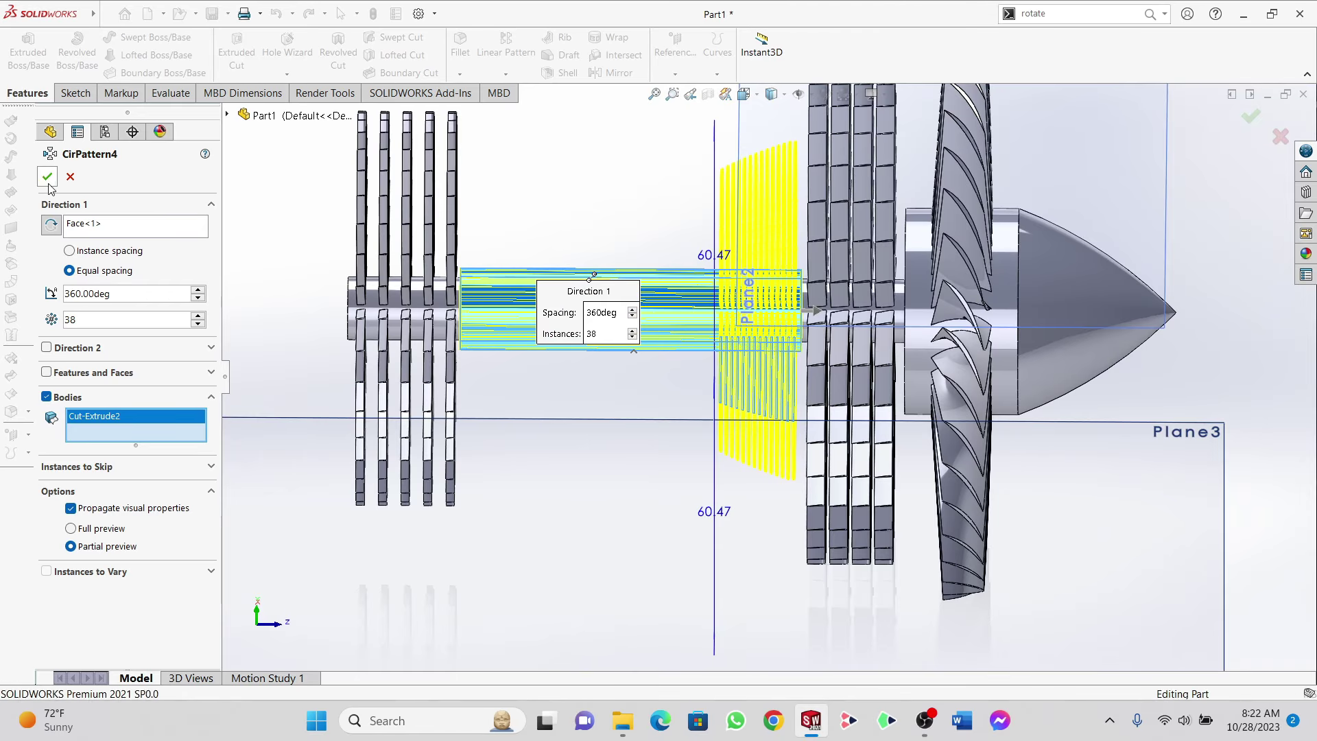
Step: Examine the circularly patterned thin blades on the rotor from the side and from the rear end
middle_drag(774, 210, 508, 205)
scroll(789, 285, down, 3)
middle_drag(748, 267, 730, 8)
middle_drag(747, 309, 748, 389)
scroll(747, 389, up, 3)
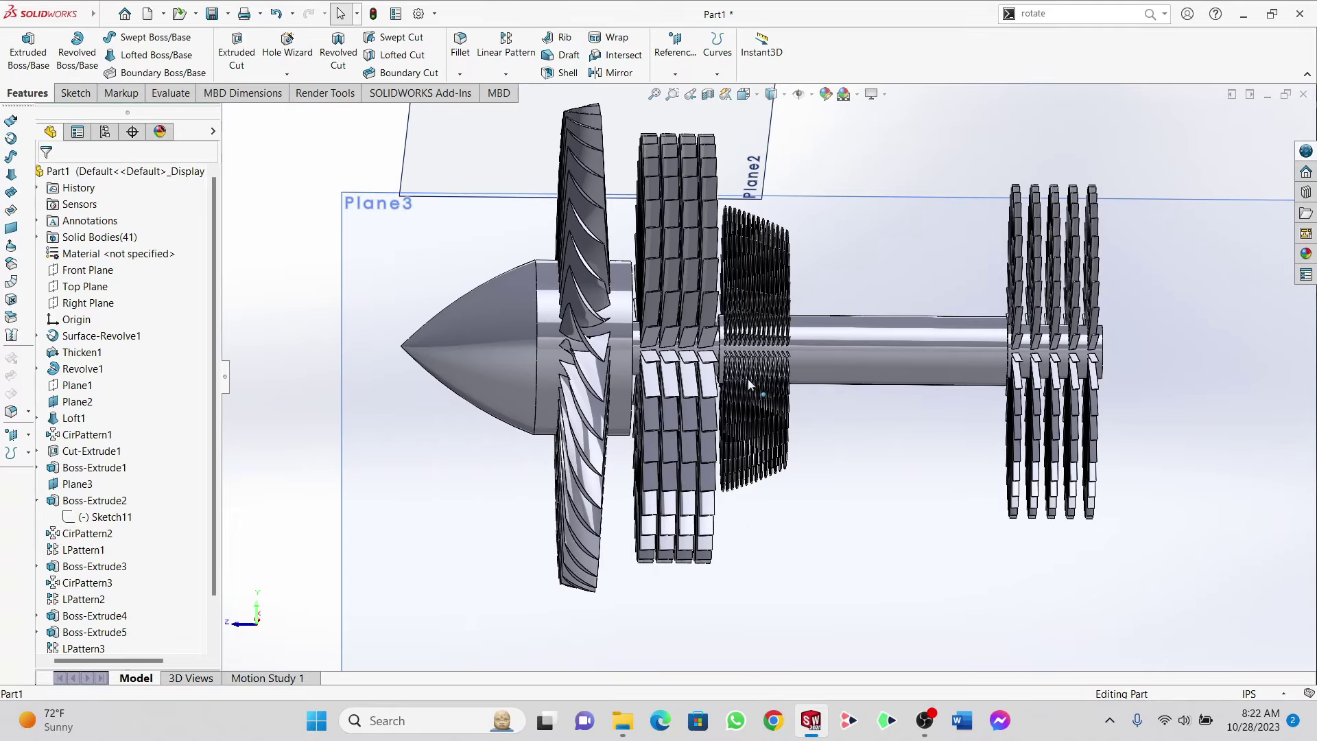
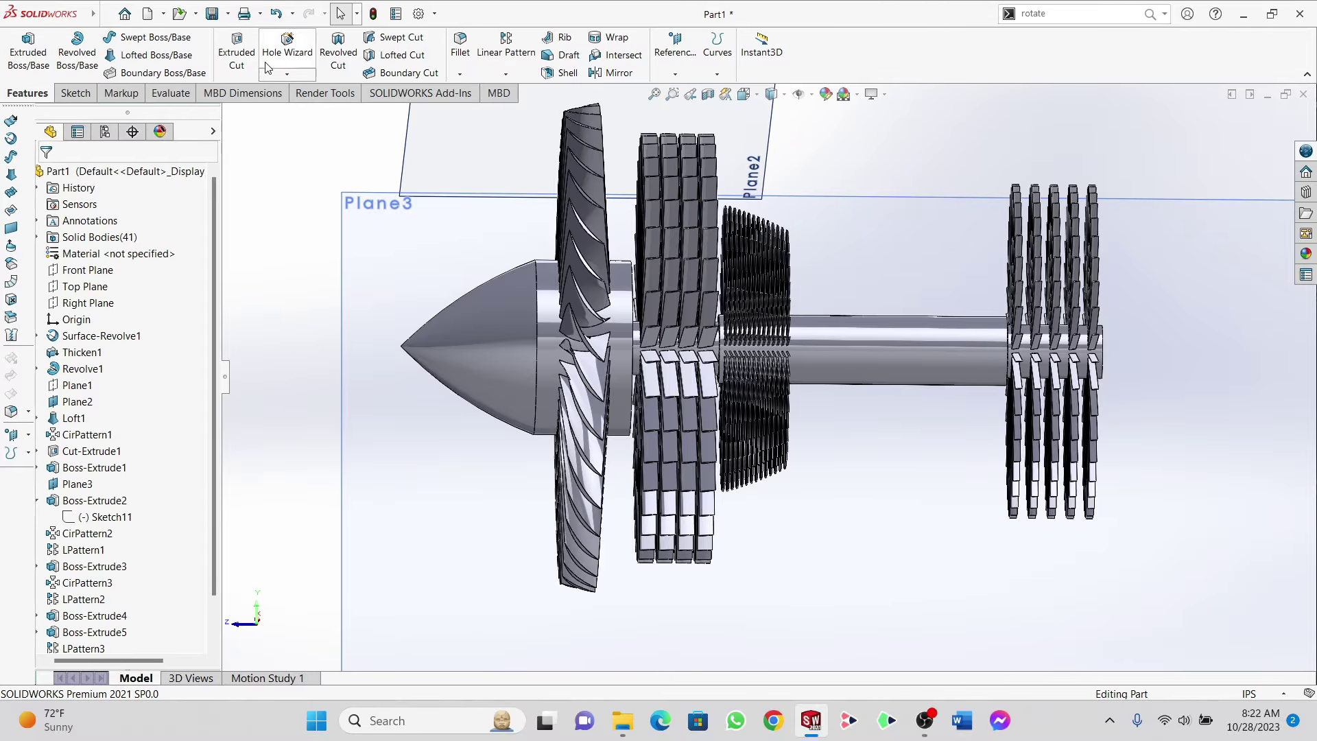
middle_drag(951, 335, 838, 309)
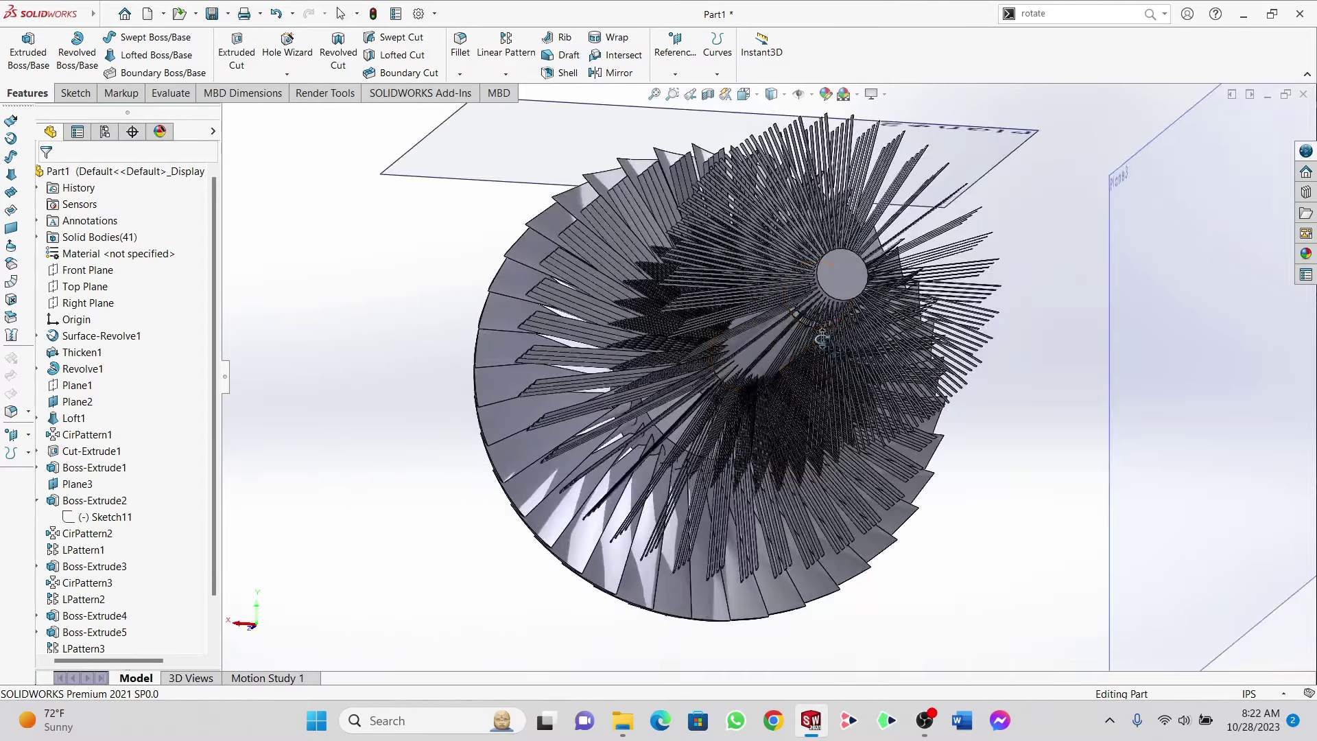
scroll(908, 329, up, 3)
scroll(134, 548, down, 2)
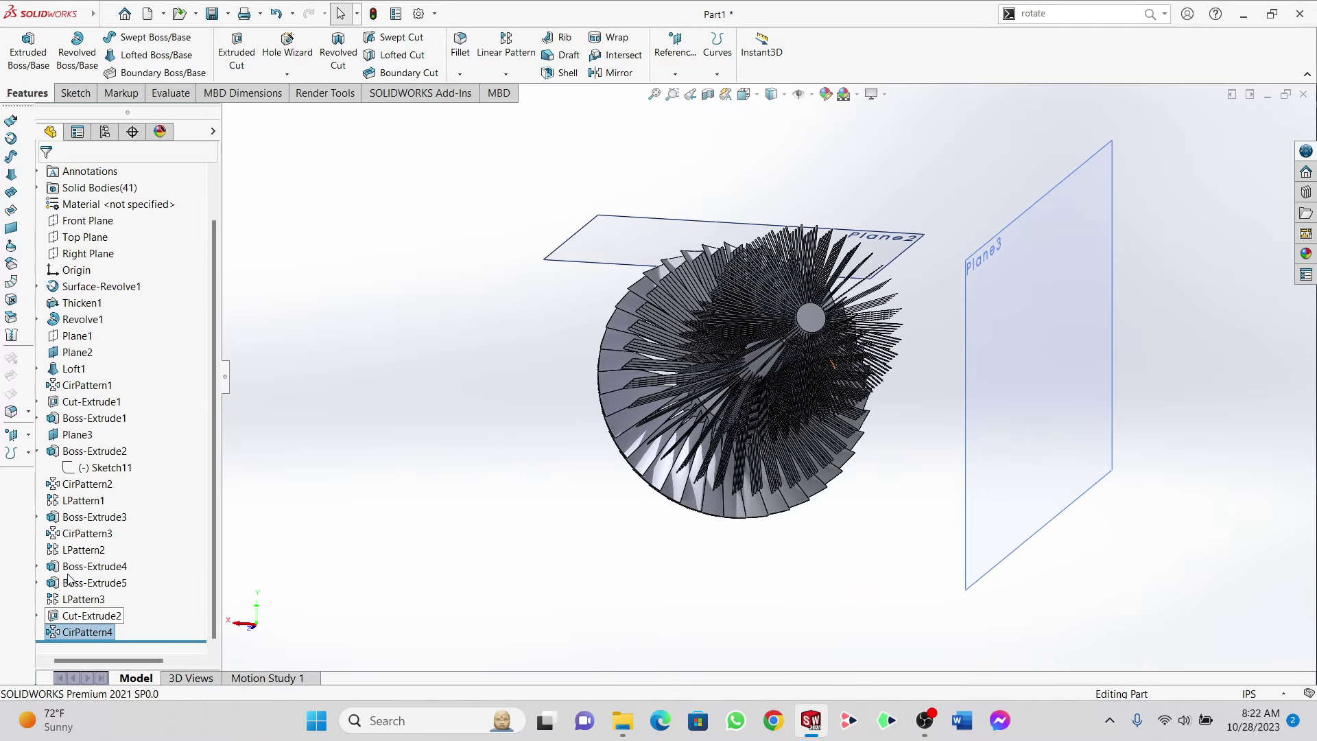
Step: Start a new sketch on Plane3 and flip the view normal to the sketch so the nose cone points the other way
click(1017, 296)
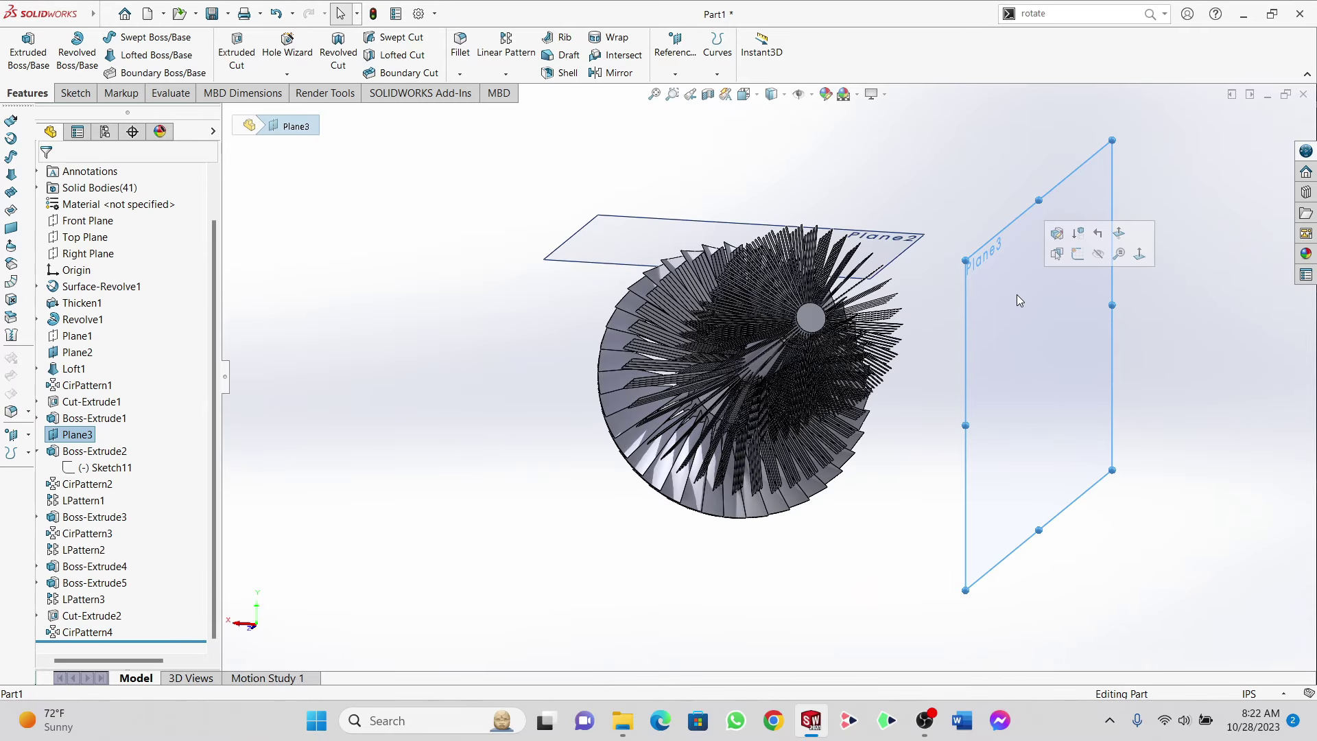
click(1078, 254)
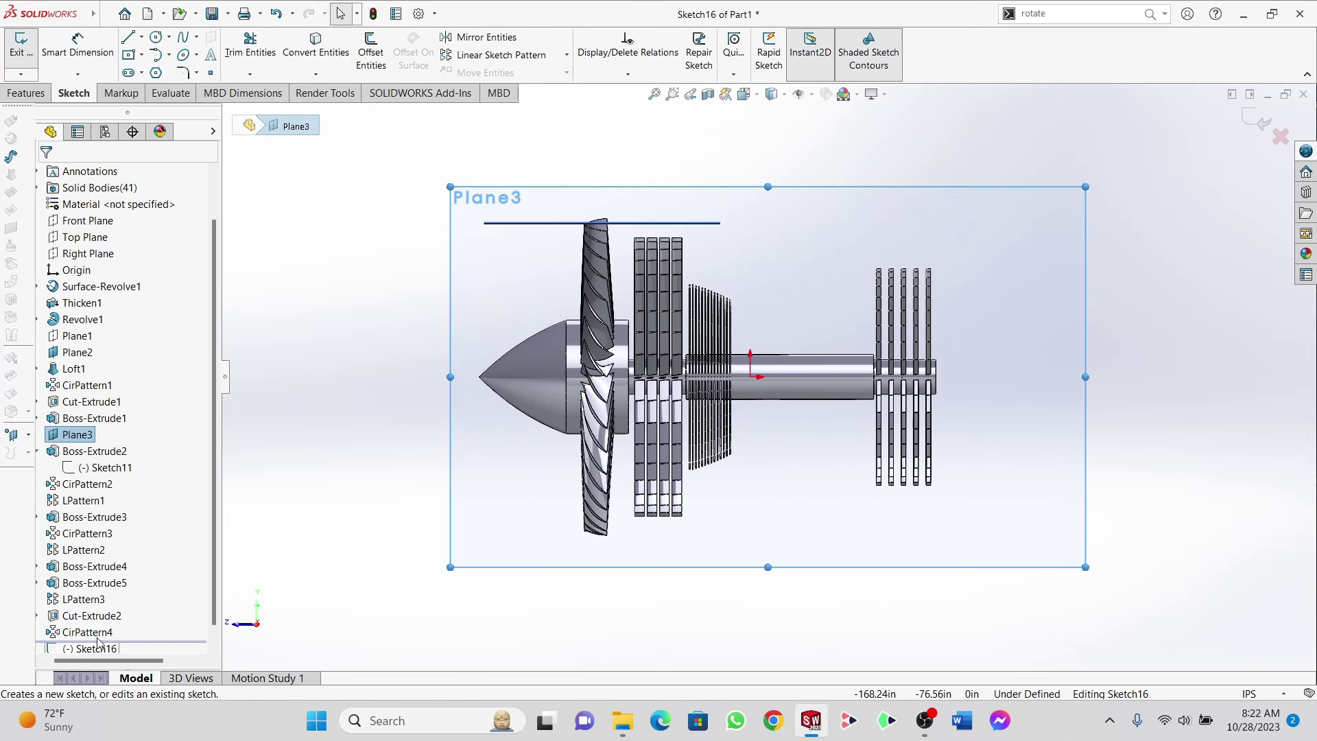
right_click(102, 632)
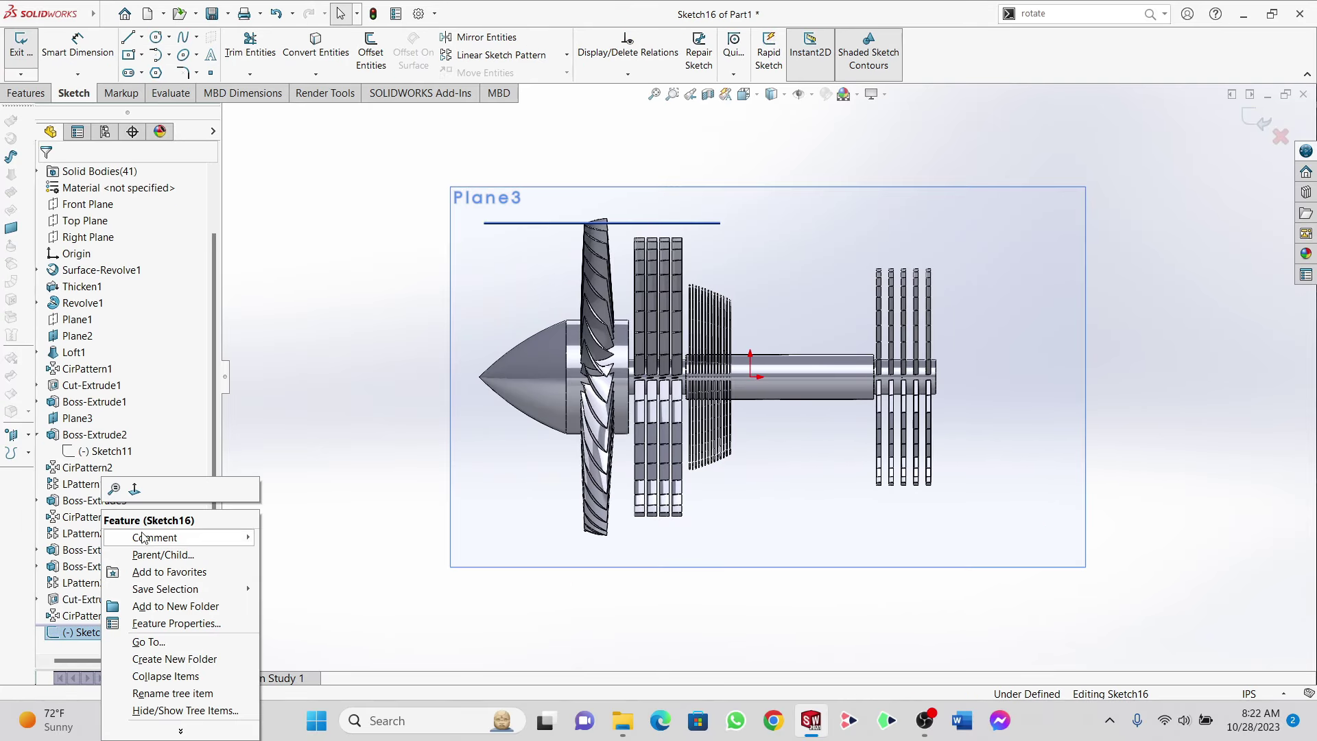
click(135, 493)
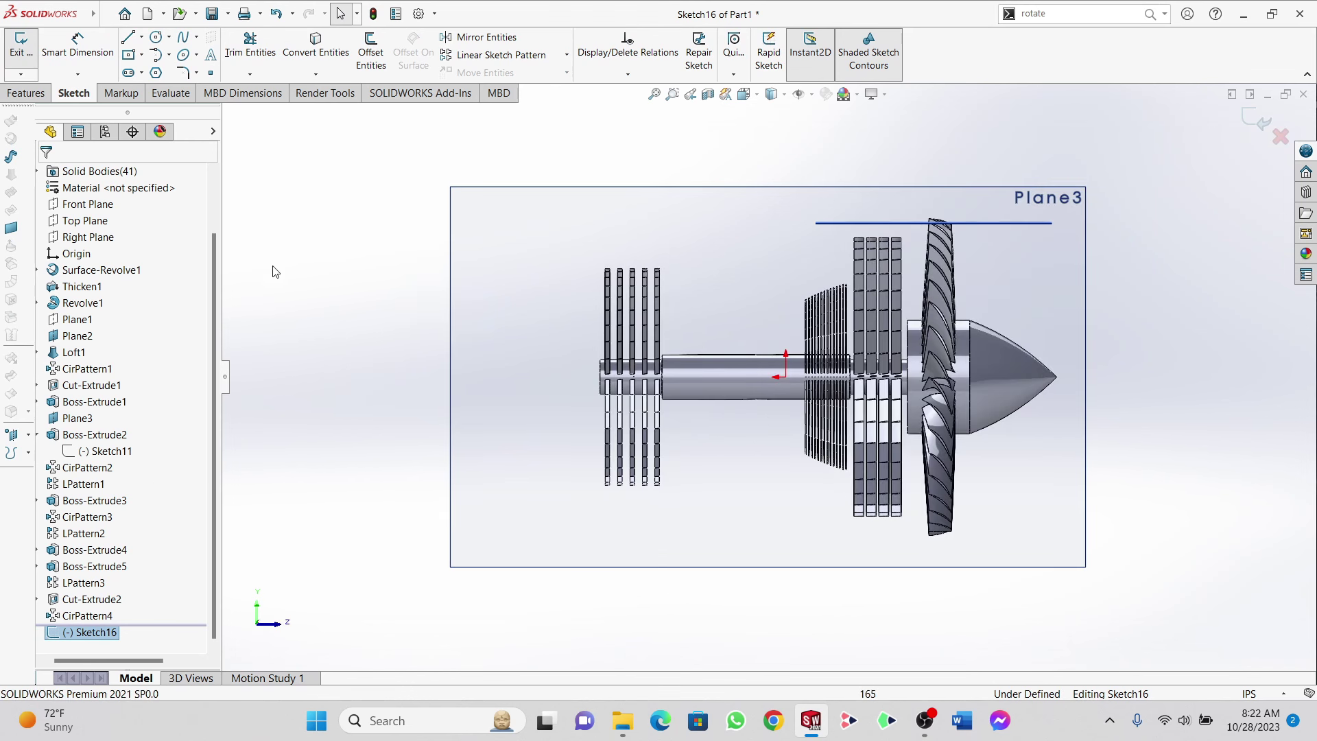
Step: Draw a horizontal line about 2.19 in long on the sleeve's axis, near its end beside the five rear blade rows
click(127, 39)
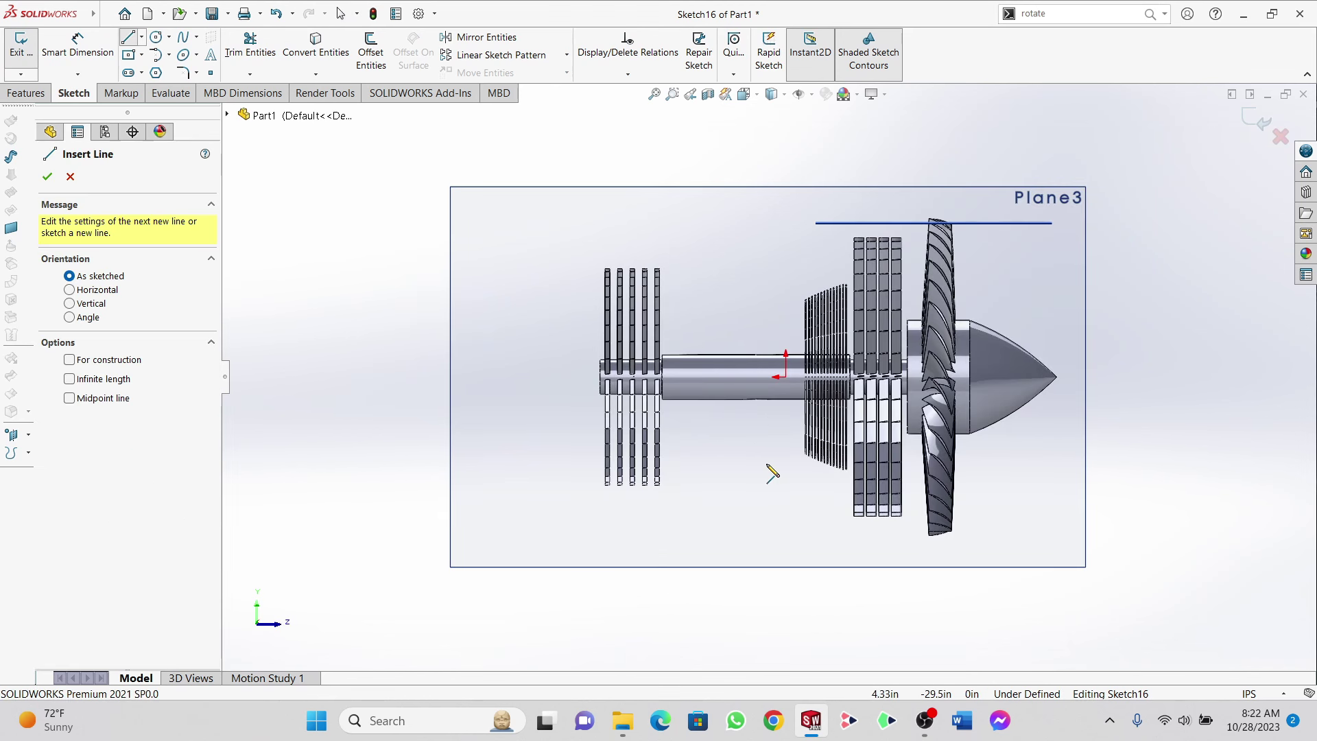
scroll(686, 388, down, 5)
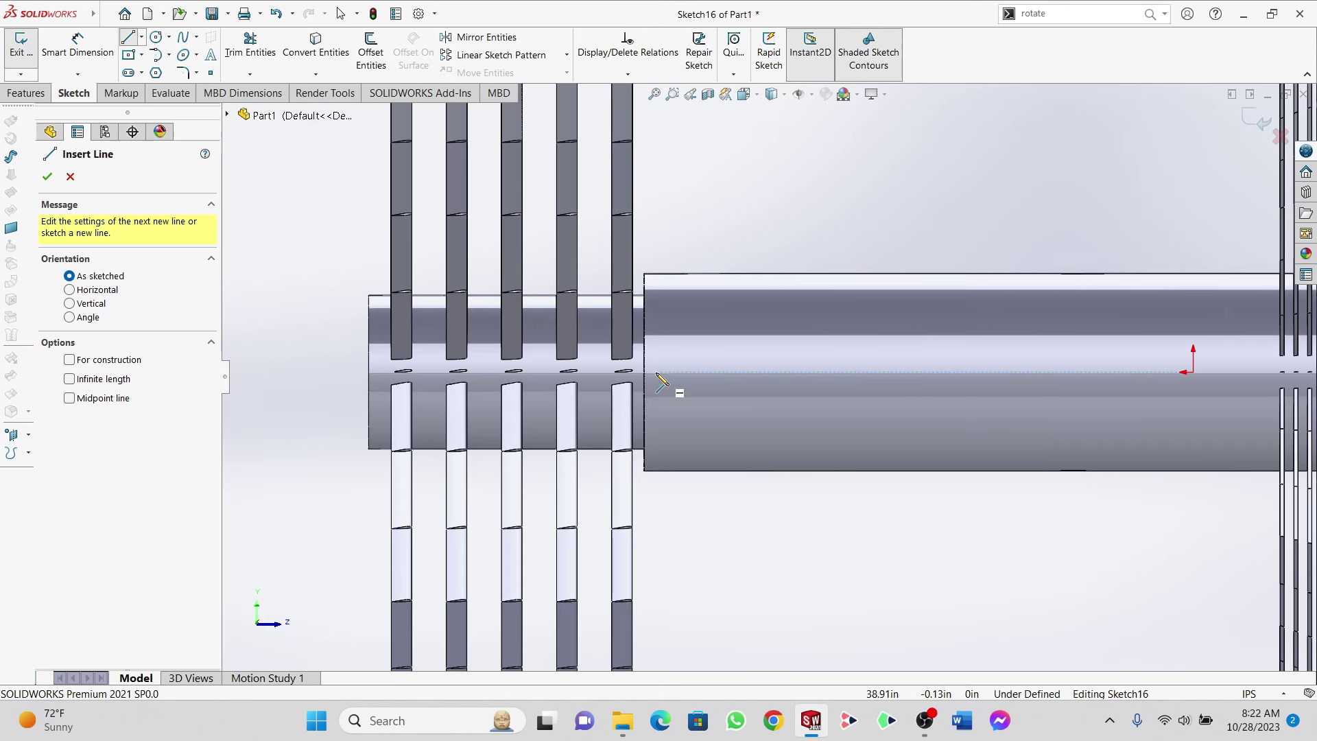
click(658, 373)
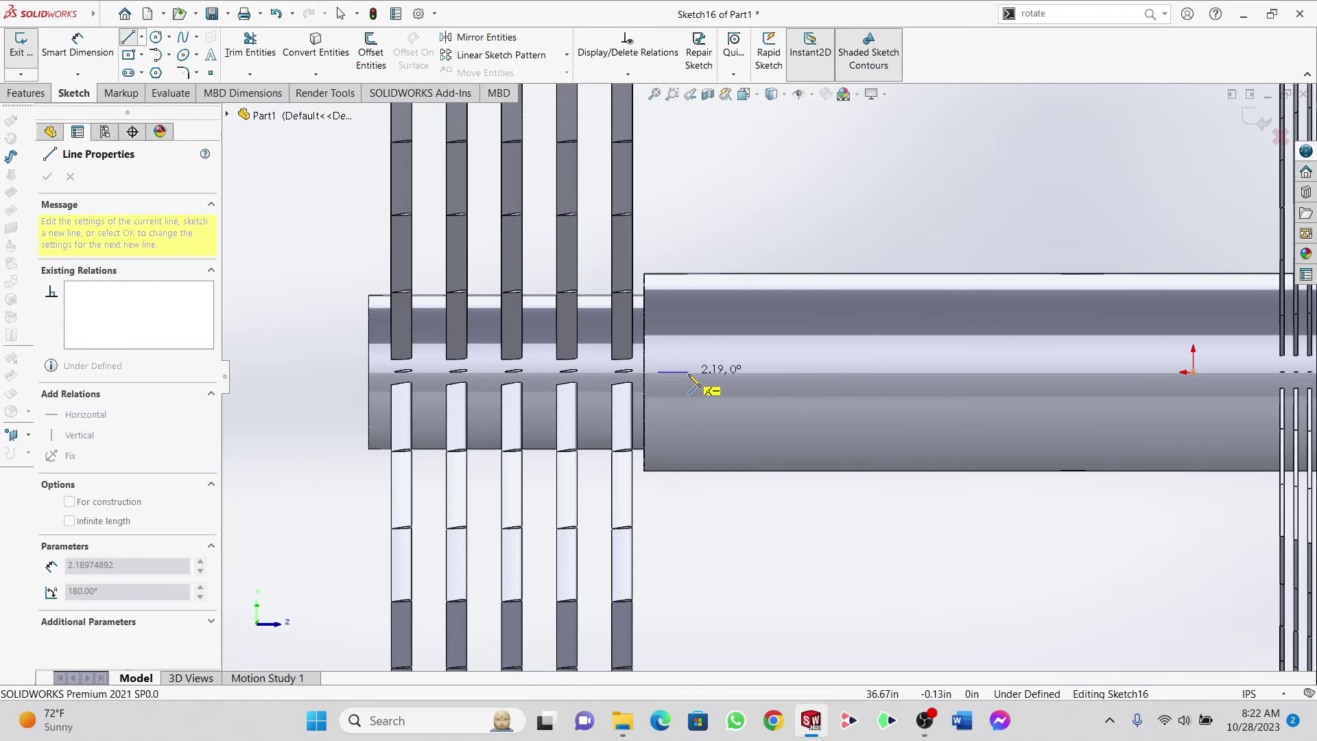
double_click(689, 373)
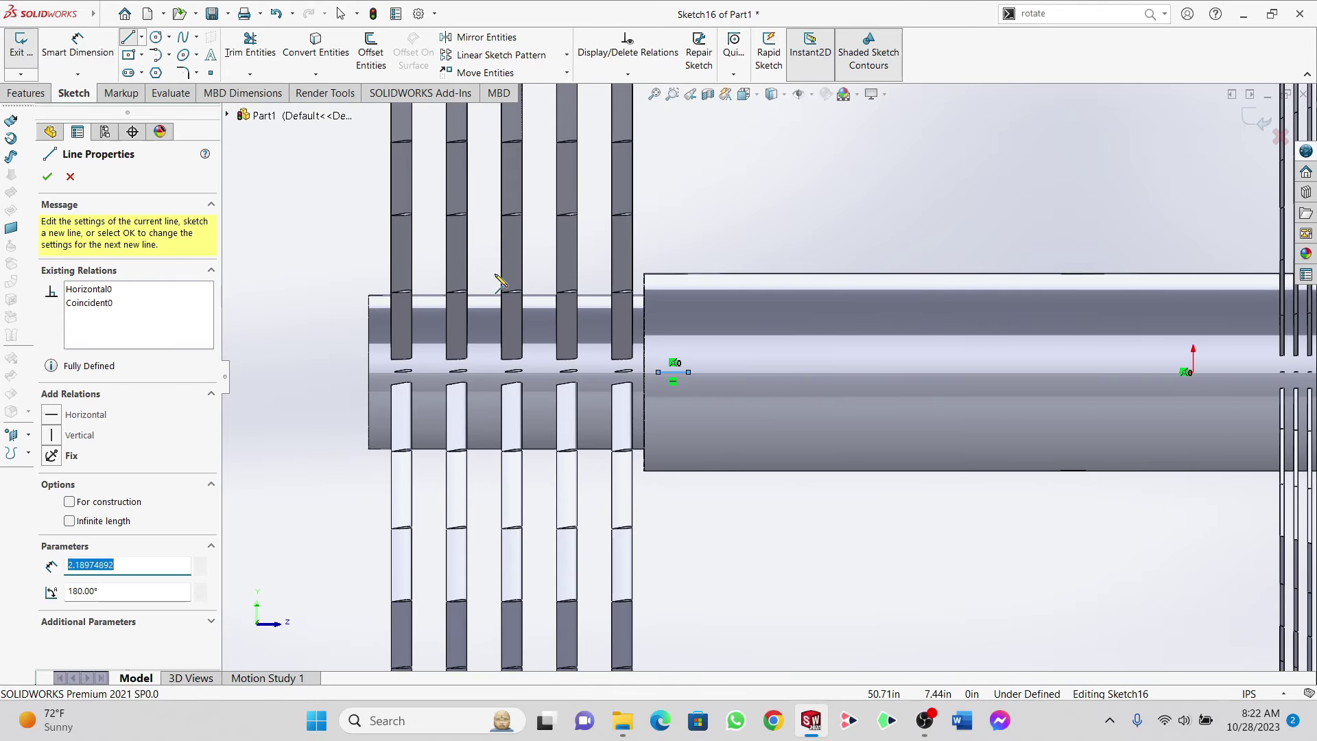
Step: Set the horizontal line's length to 4 in and leave the Line tool
text(4)
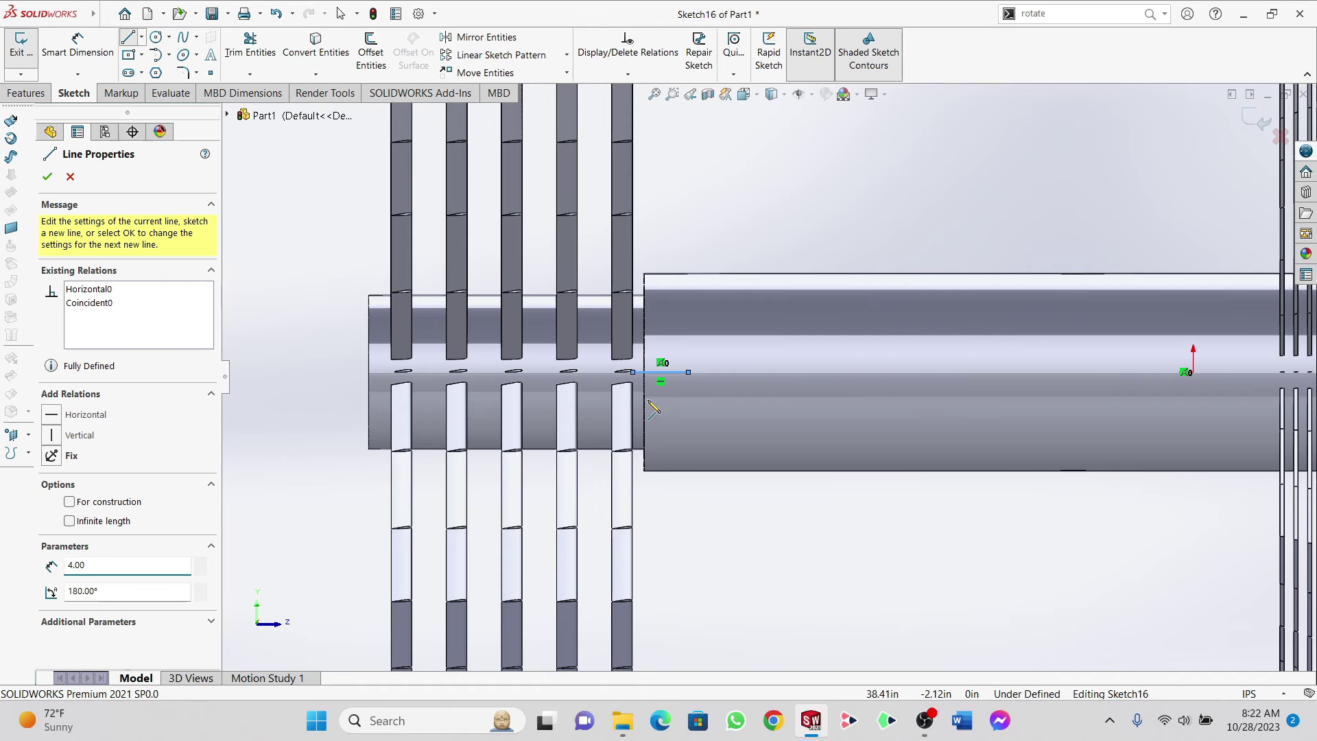
click(49, 177)
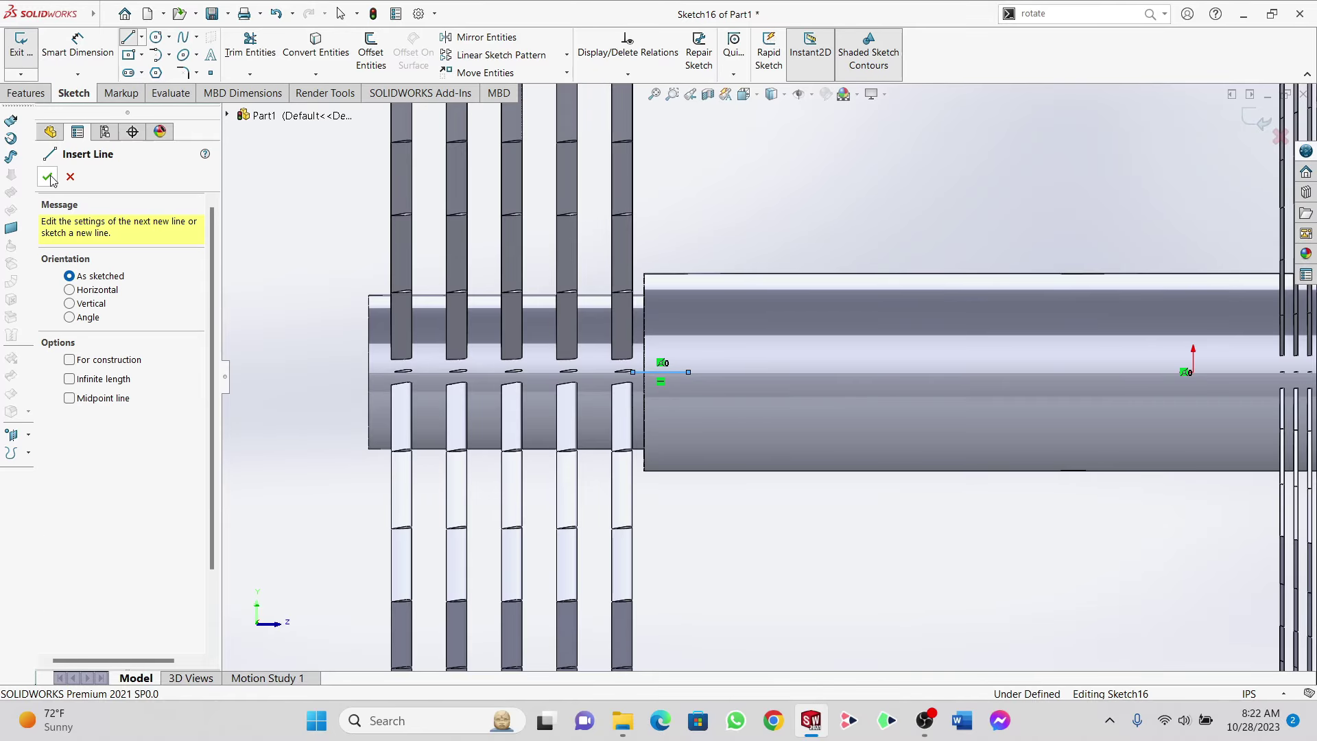
click(49, 177)
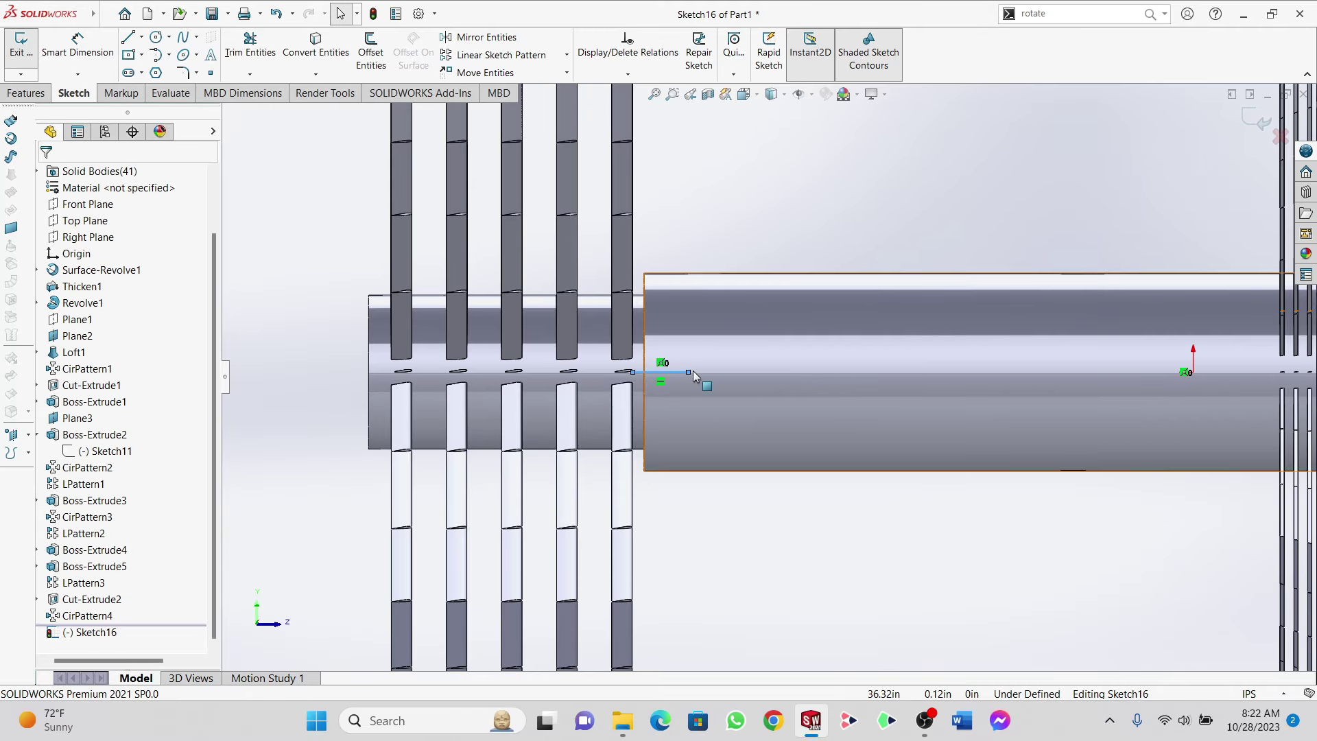
Step: Try shifting the line's endpoint along the axis, and undo everything back to the empty sketch
click(689, 373)
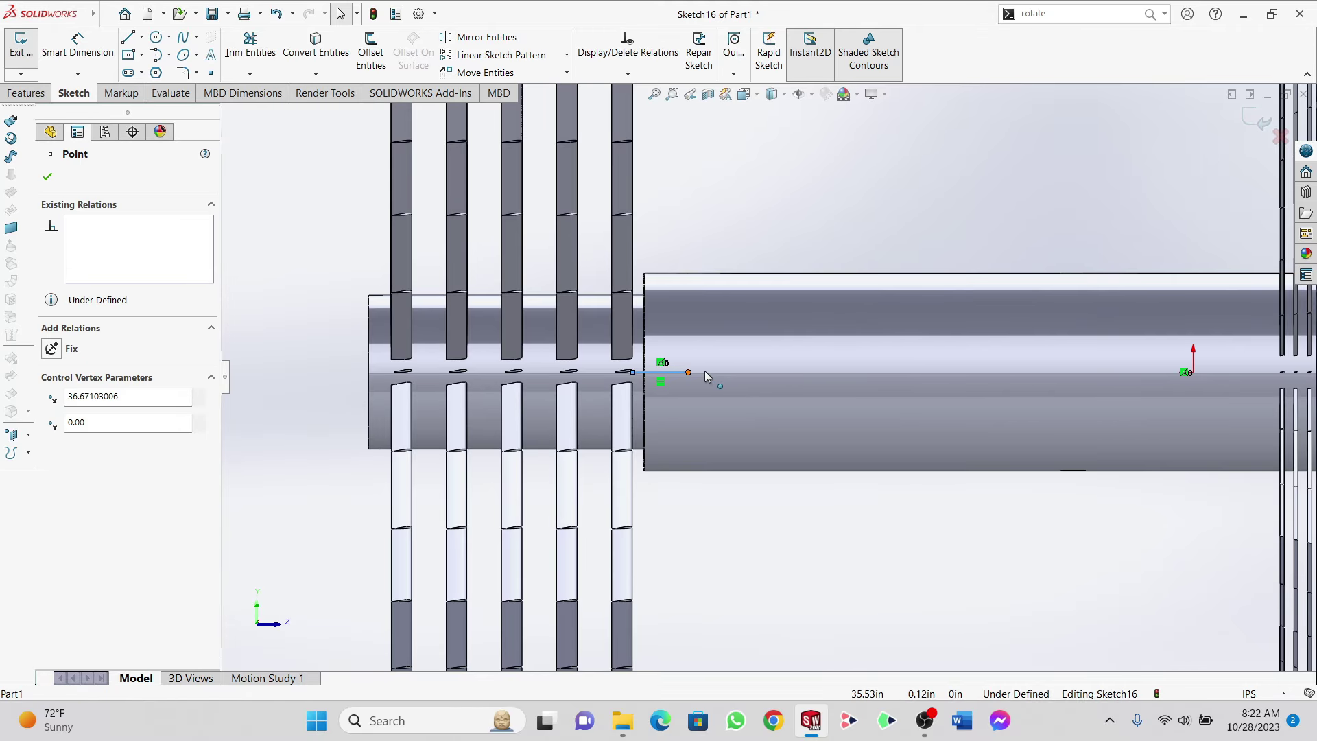
drag(688, 373, 686, 371)
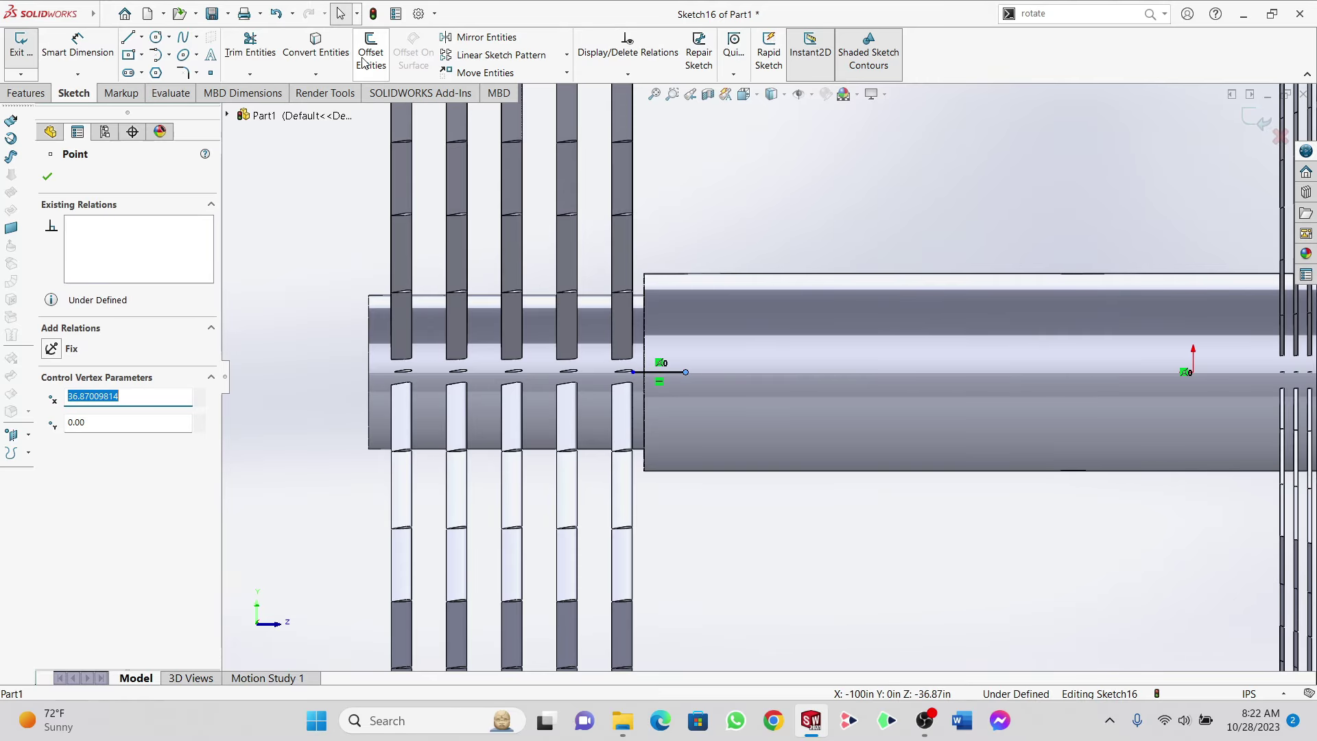
key(ctrl+z)
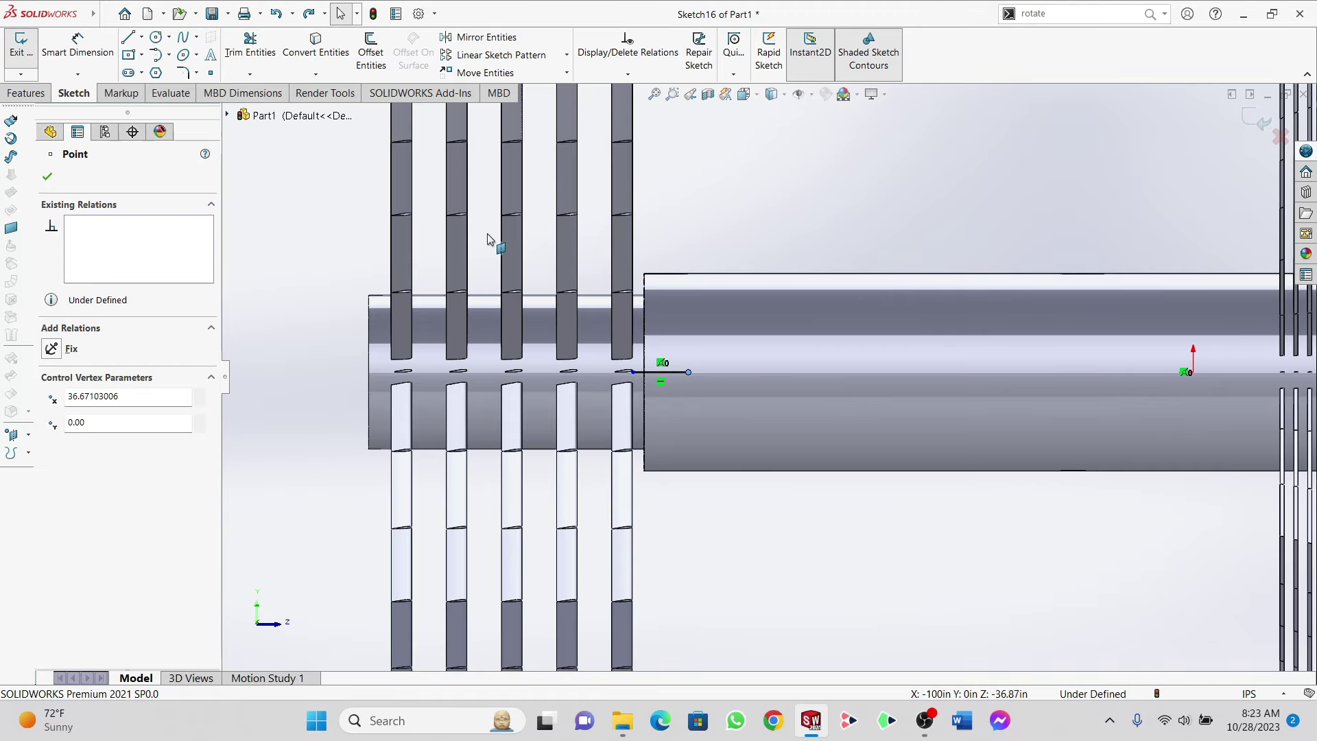
click(676, 372)
mouse_move(8, 20)
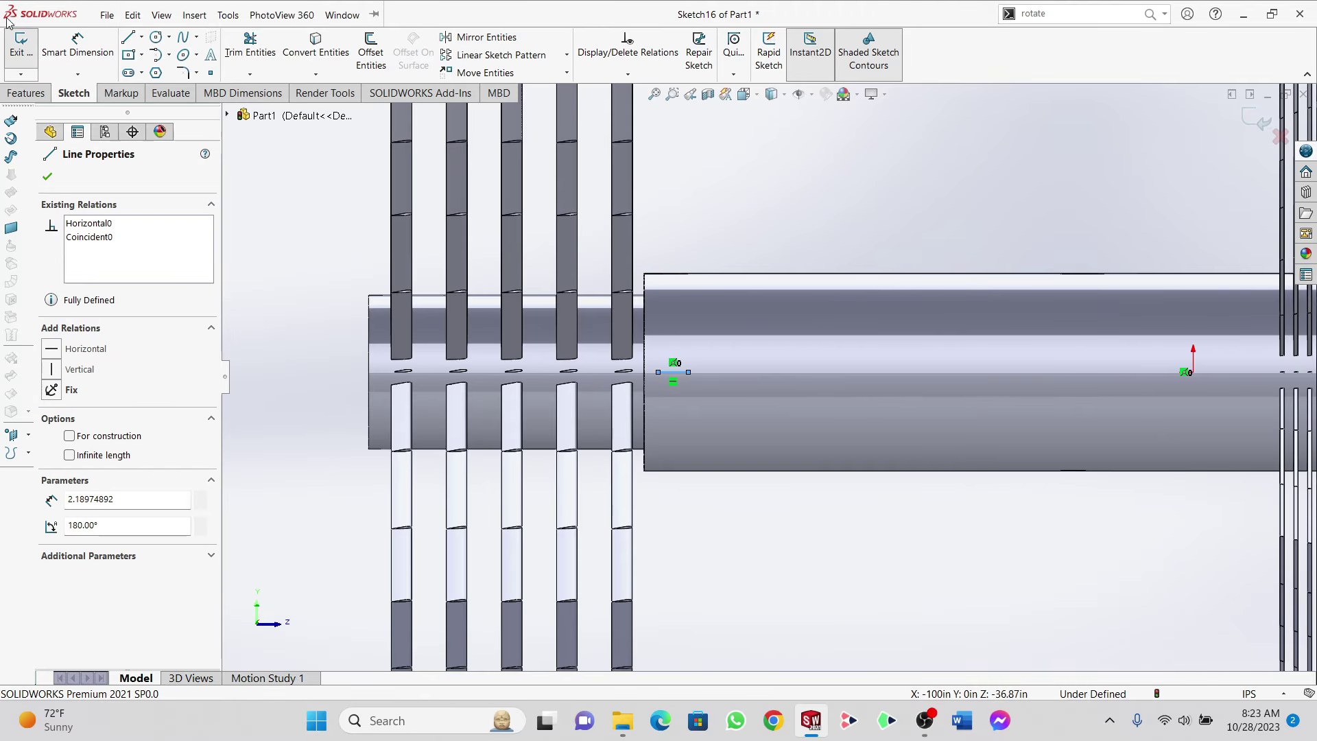
key(Escape)
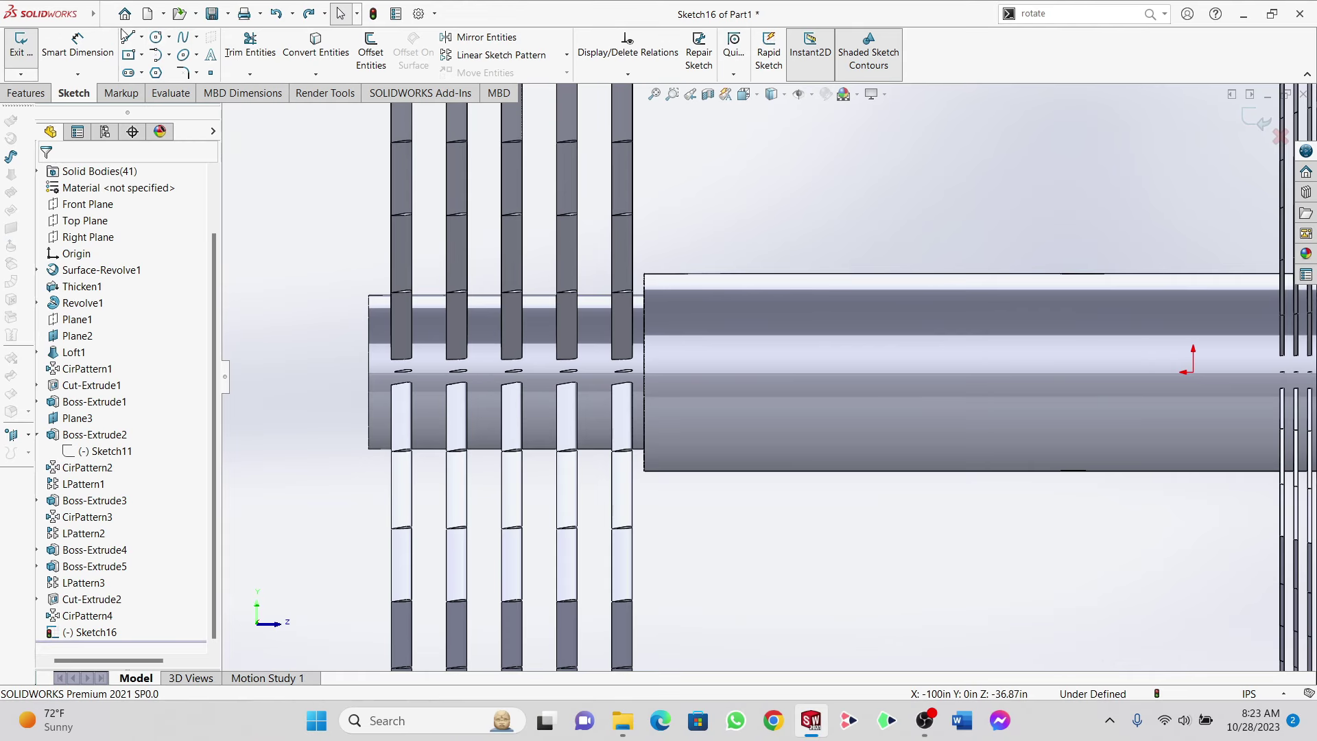
Step: Draw a horizontal line on the sleeve's axis just inside its end beside the blade rows, and set its length to 4 in
click(128, 36)
scroll(671, 374, down, 3)
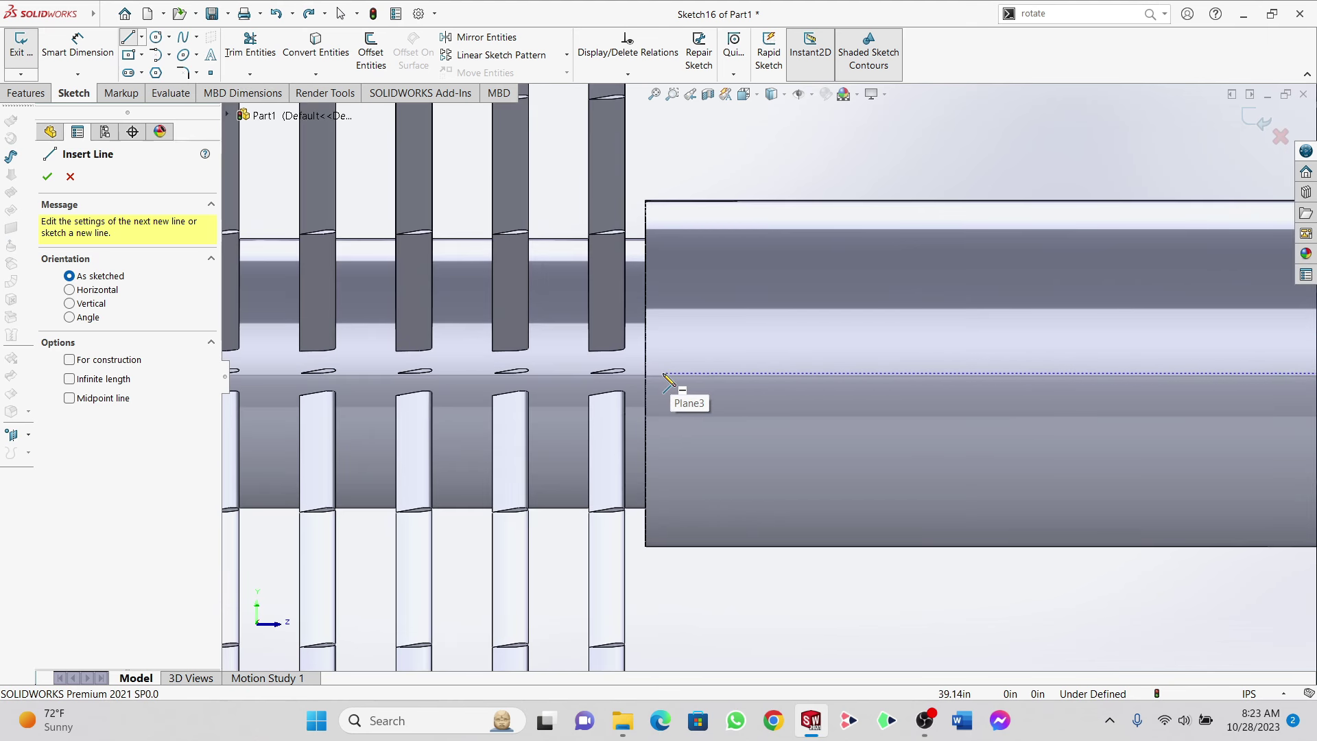
click(664, 374)
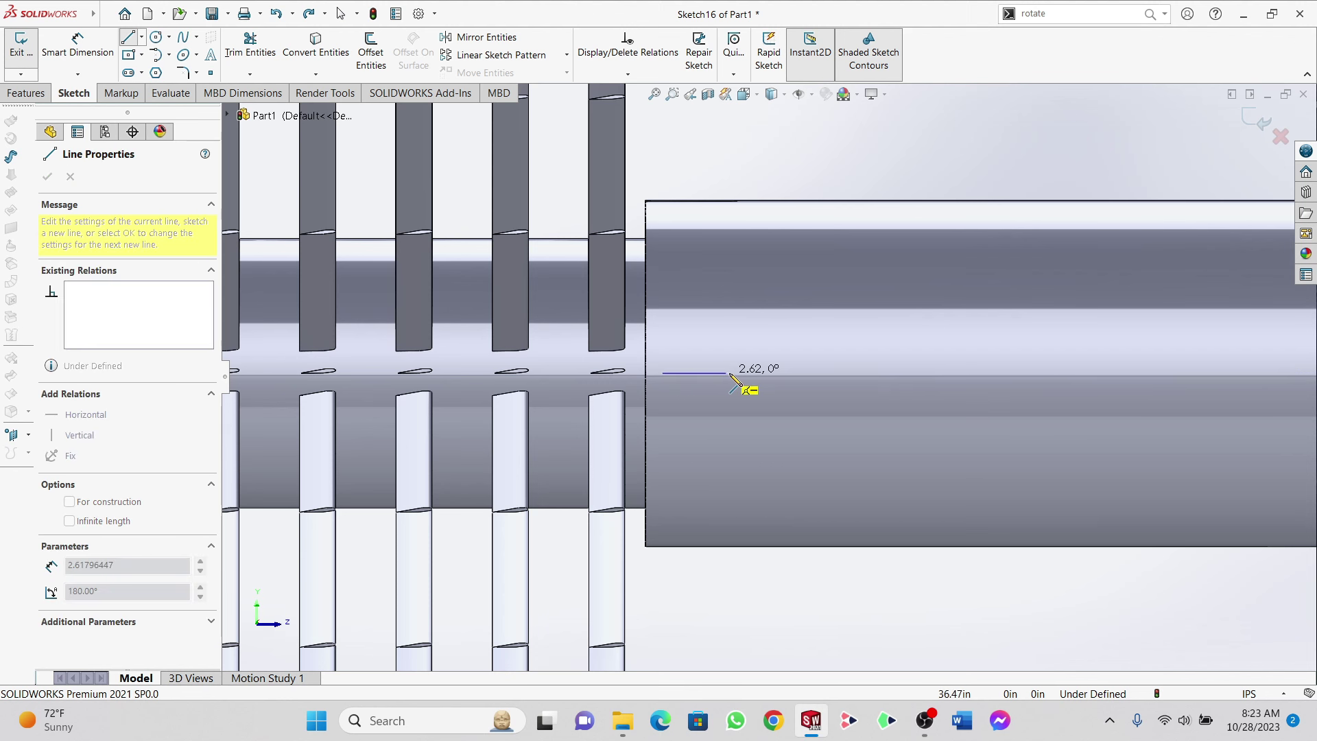
double_click(731, 374)
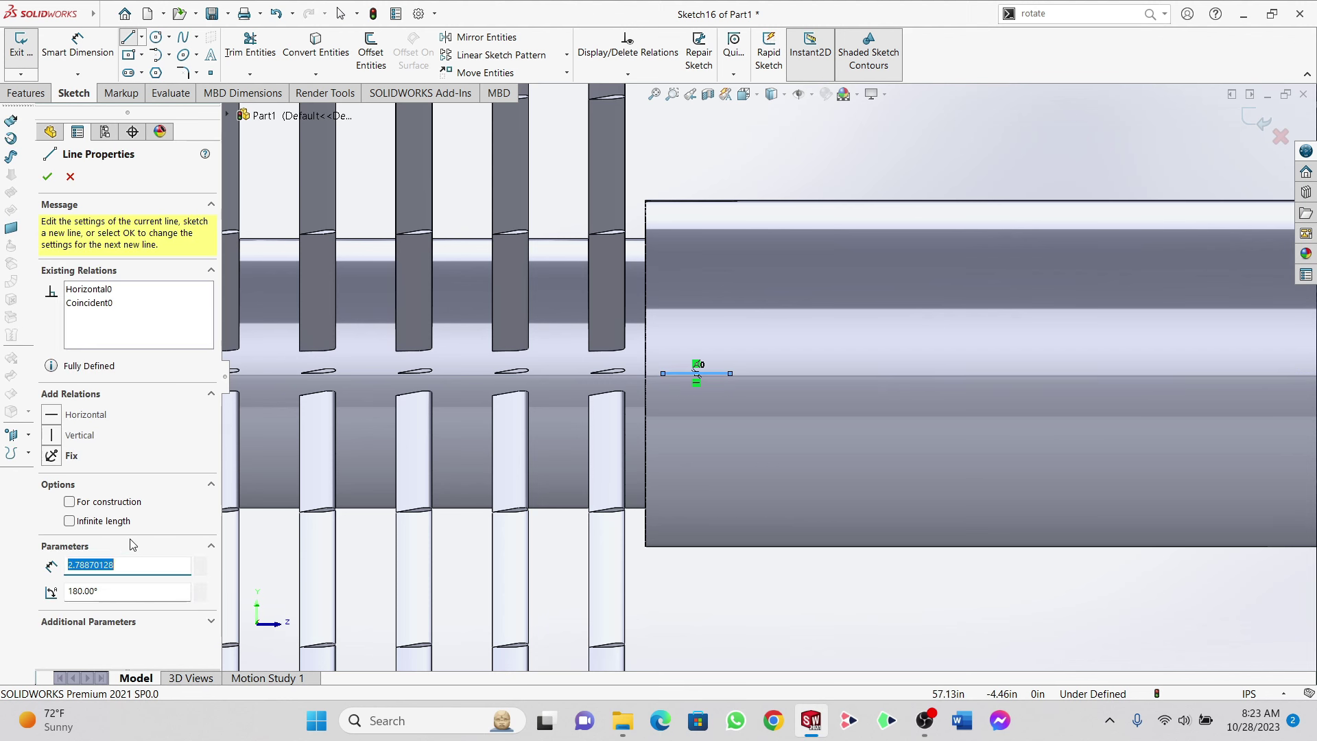
text(4)
key(Return)
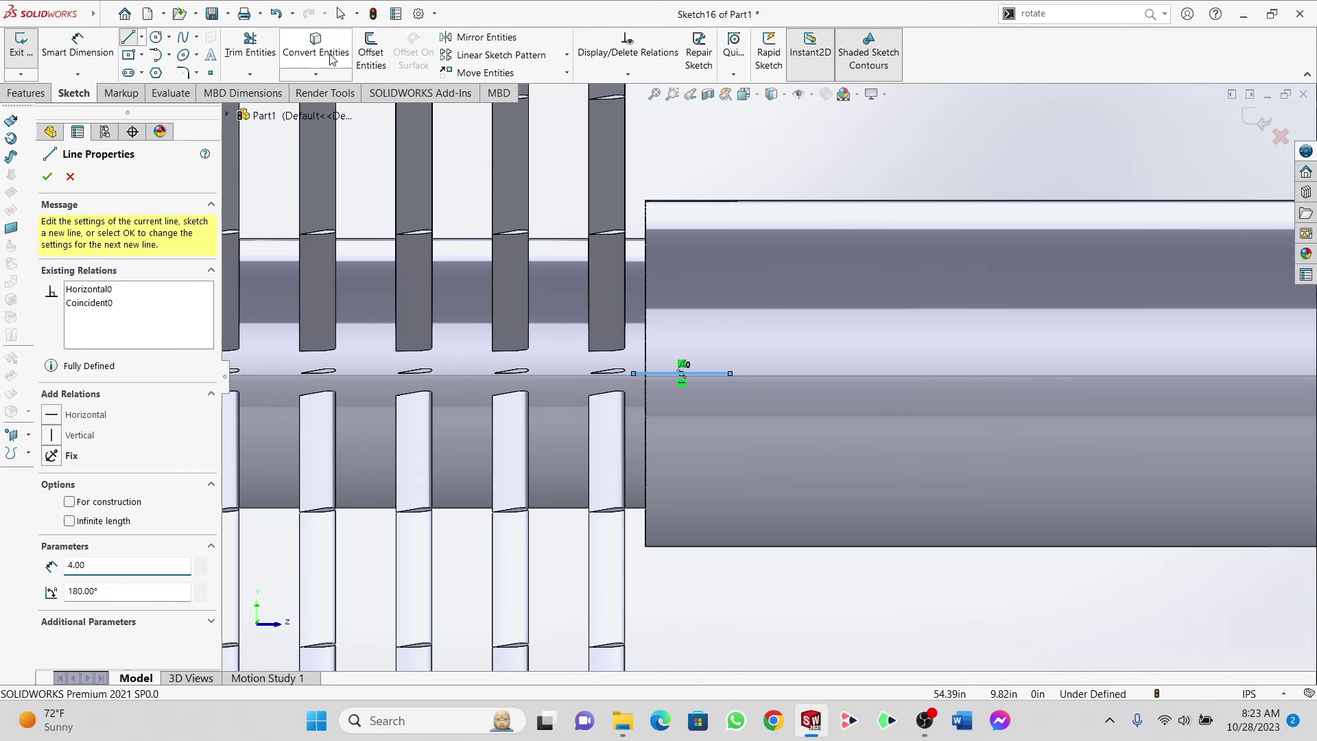
click(494, 73)
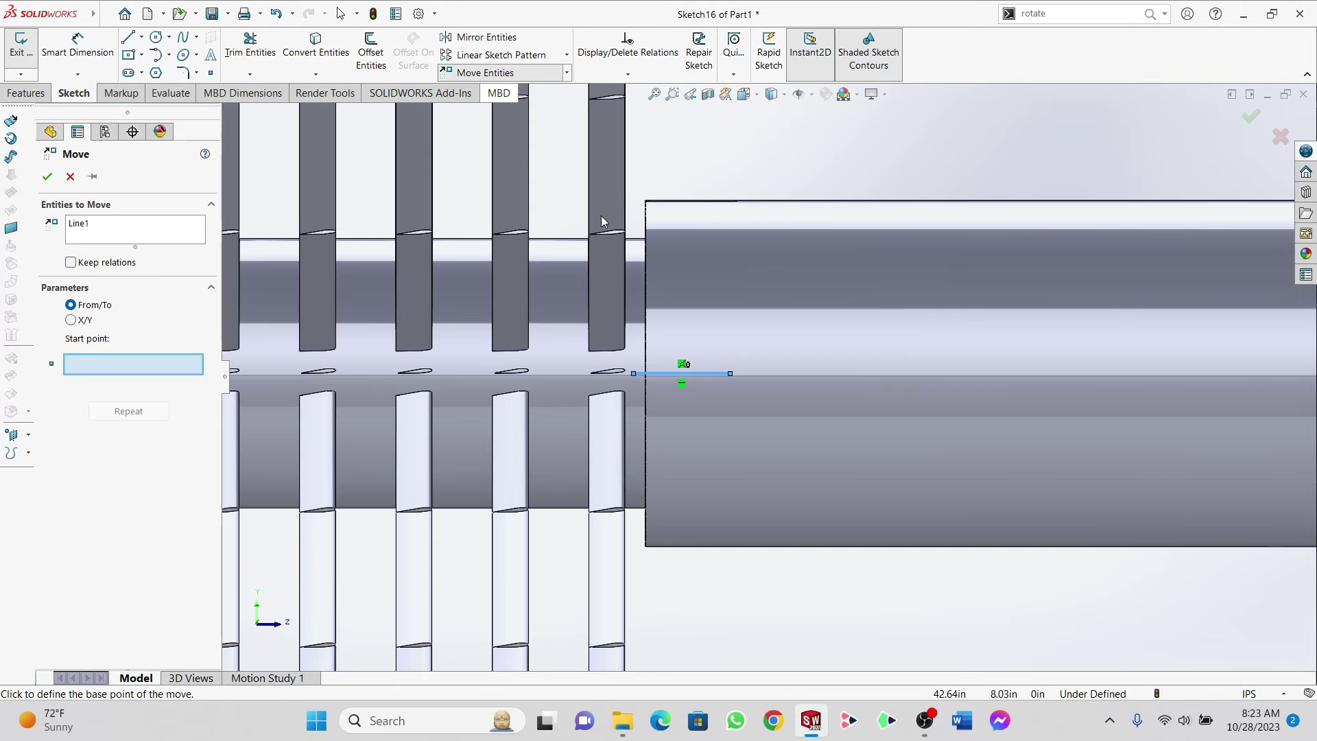
click(595, 338)
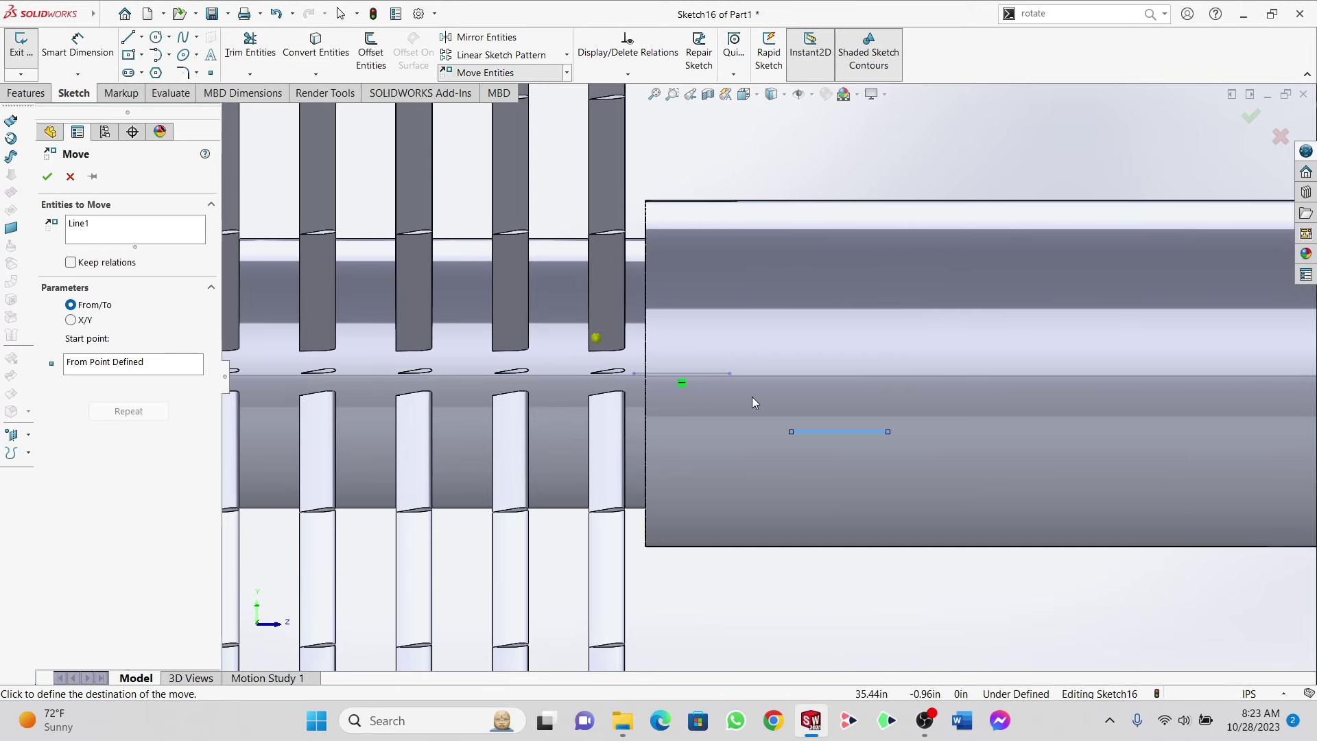
click(626, 344)
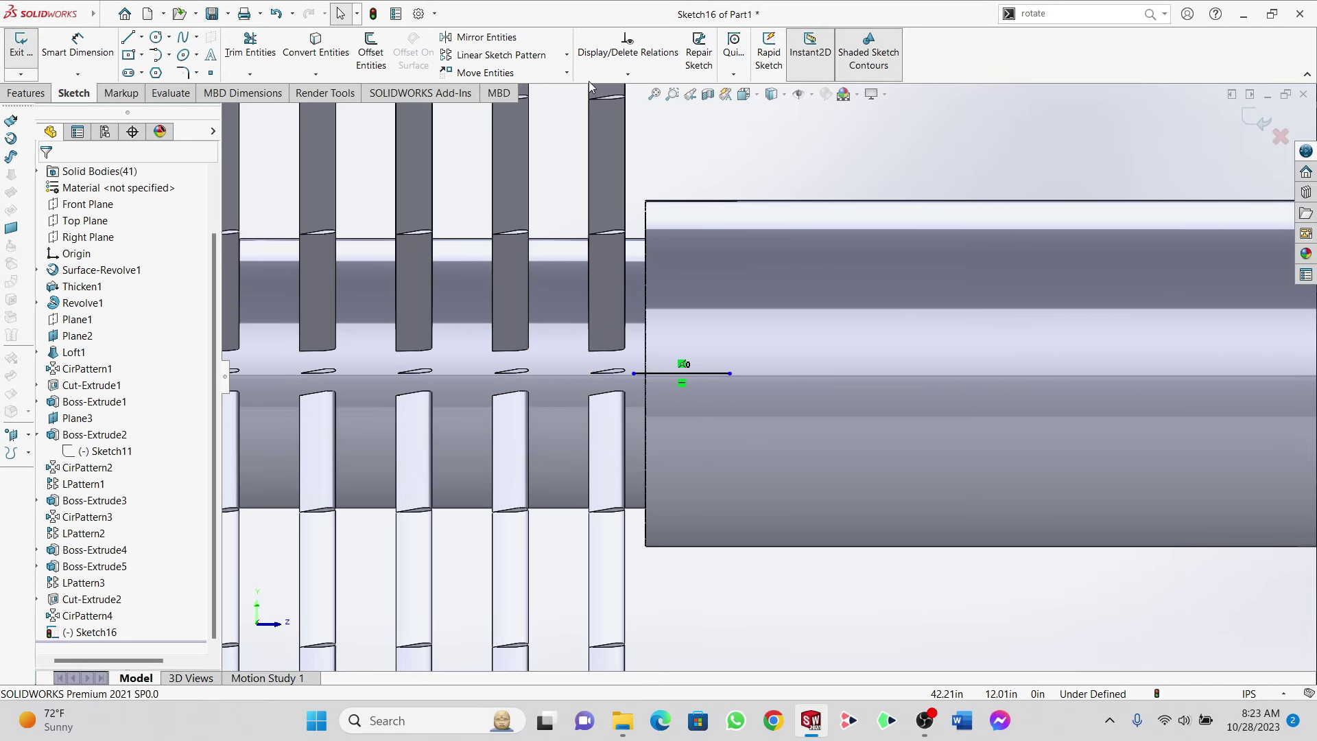
Step: Move the 4 in line along the axis with Move Entities until it lies entirely inside the sleeve's end
click(480, 73)
click(677, 377)
click(666, 372)
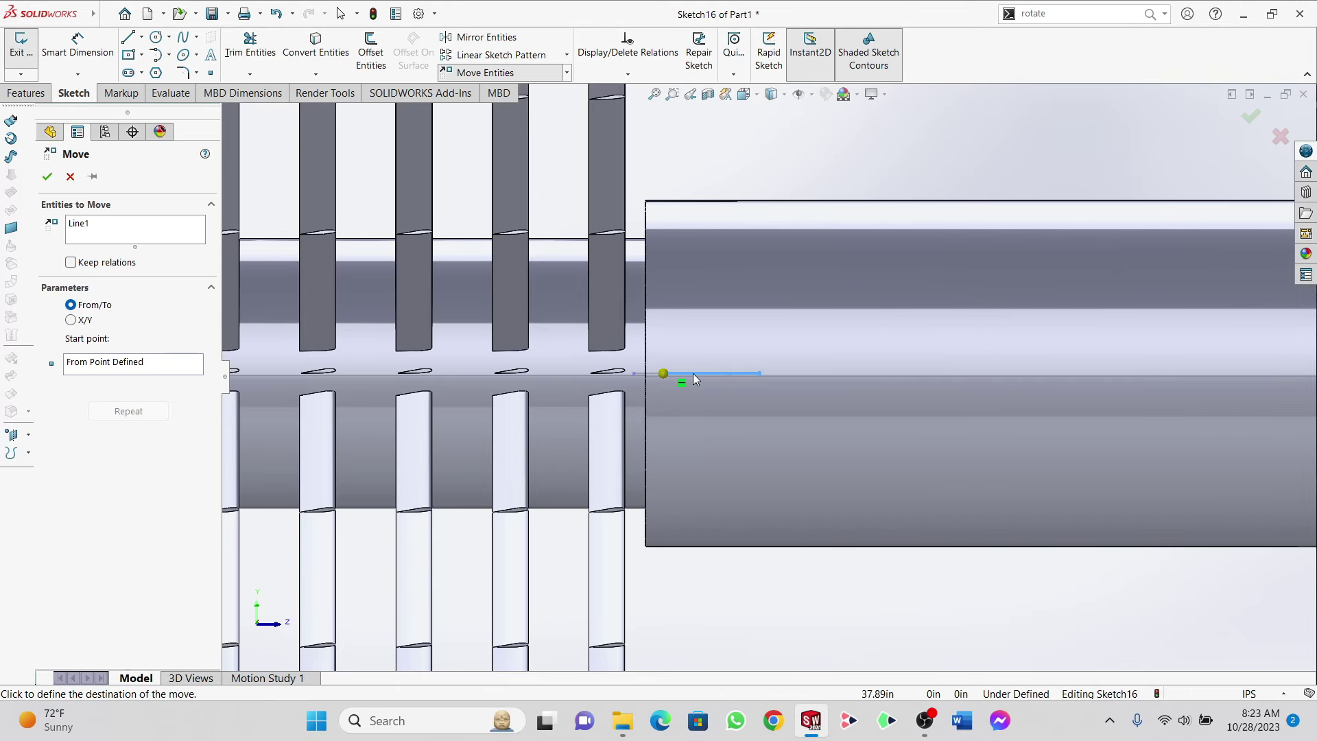
click(694, 375)
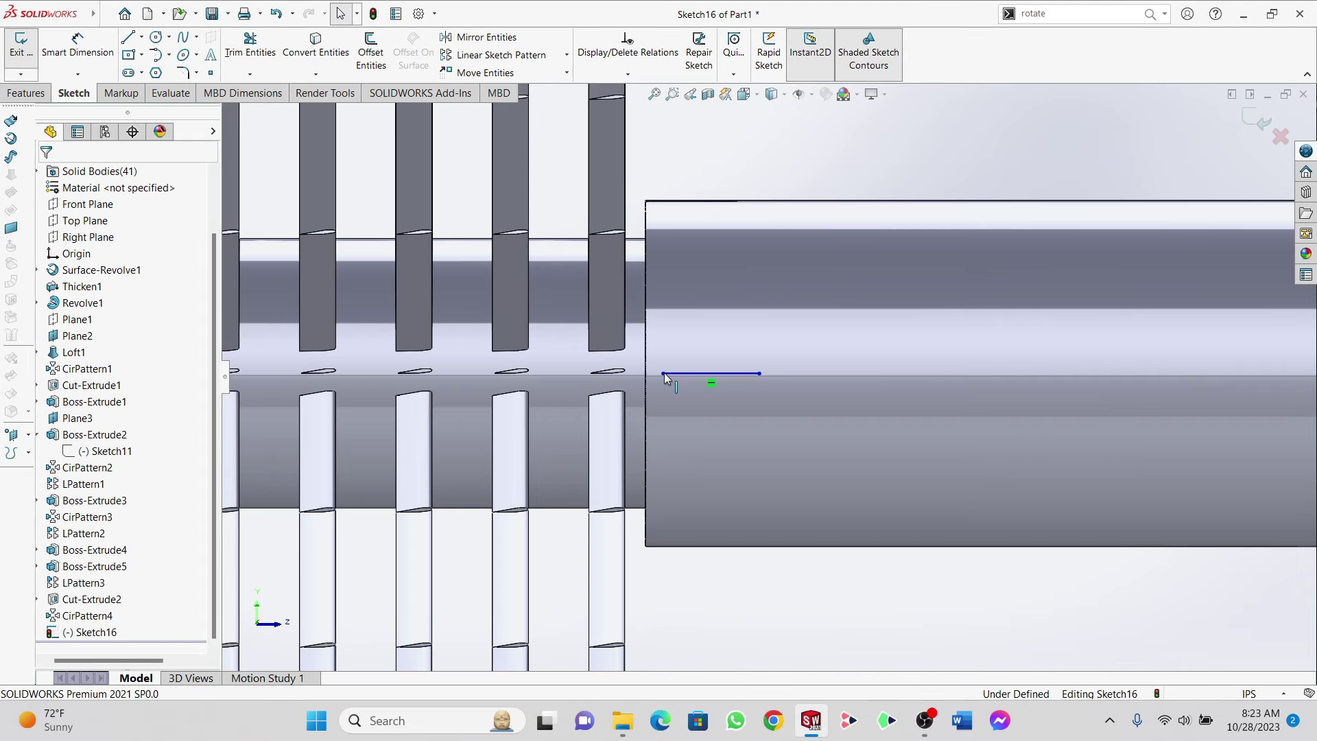
Step: Exit and reopen the sketch, and draw outward-slanting lines about 1.17 in and 1.39 in long upward from the horizontal line's two ends
click(20, 43)
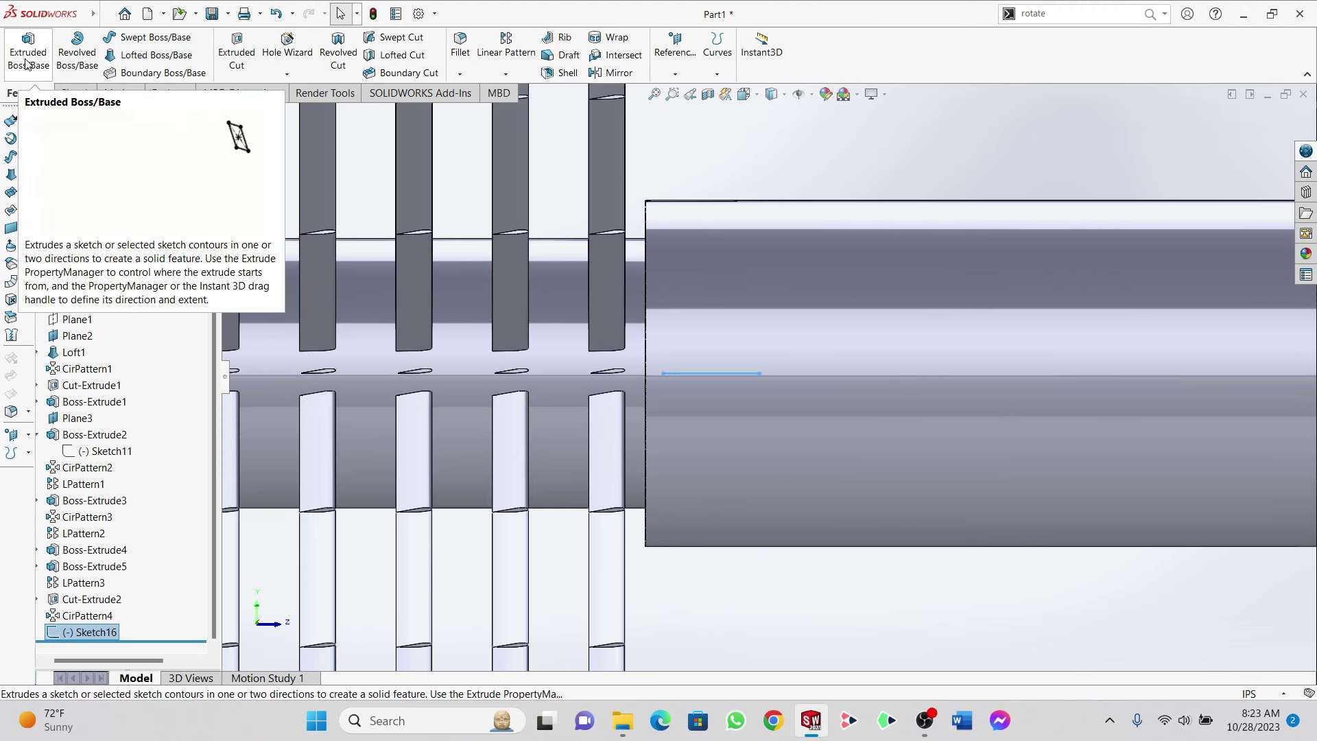
click(75, 92)
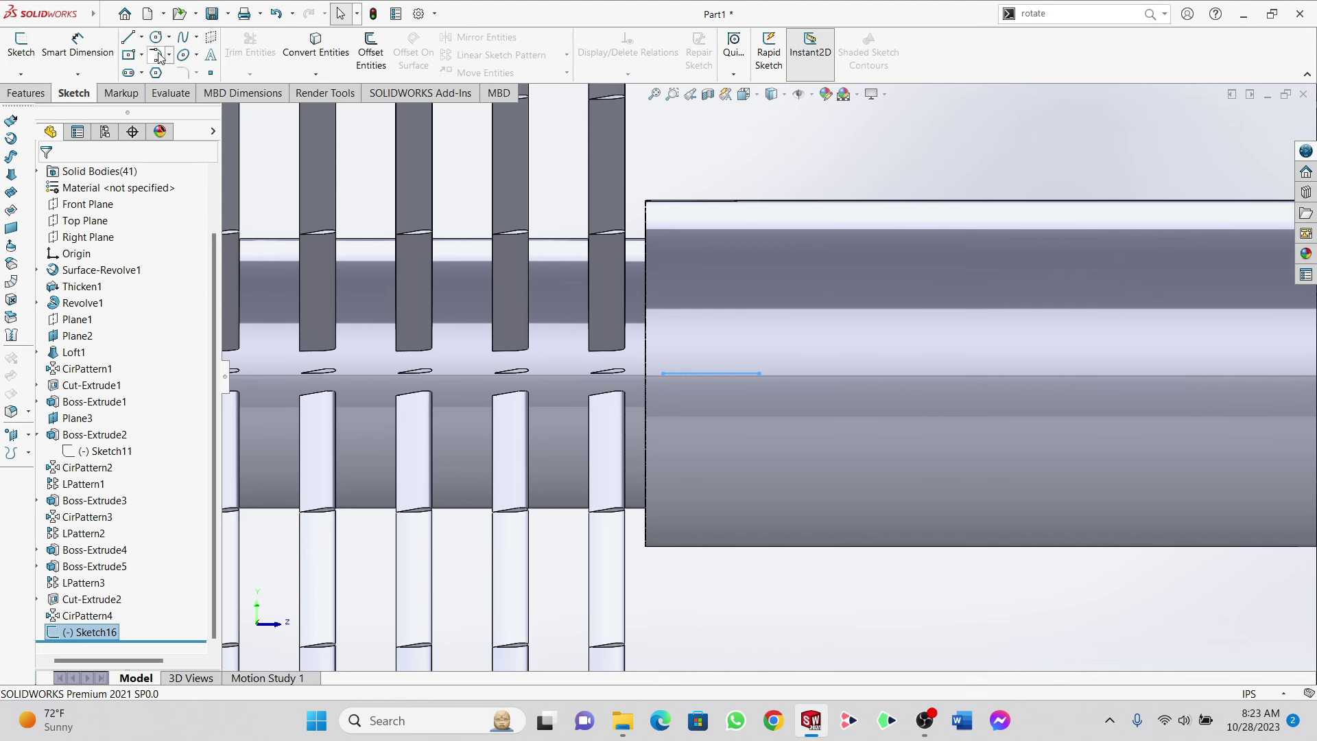
click(140, 38)
click(151, 55)
scroll(636, 299, down, 4)
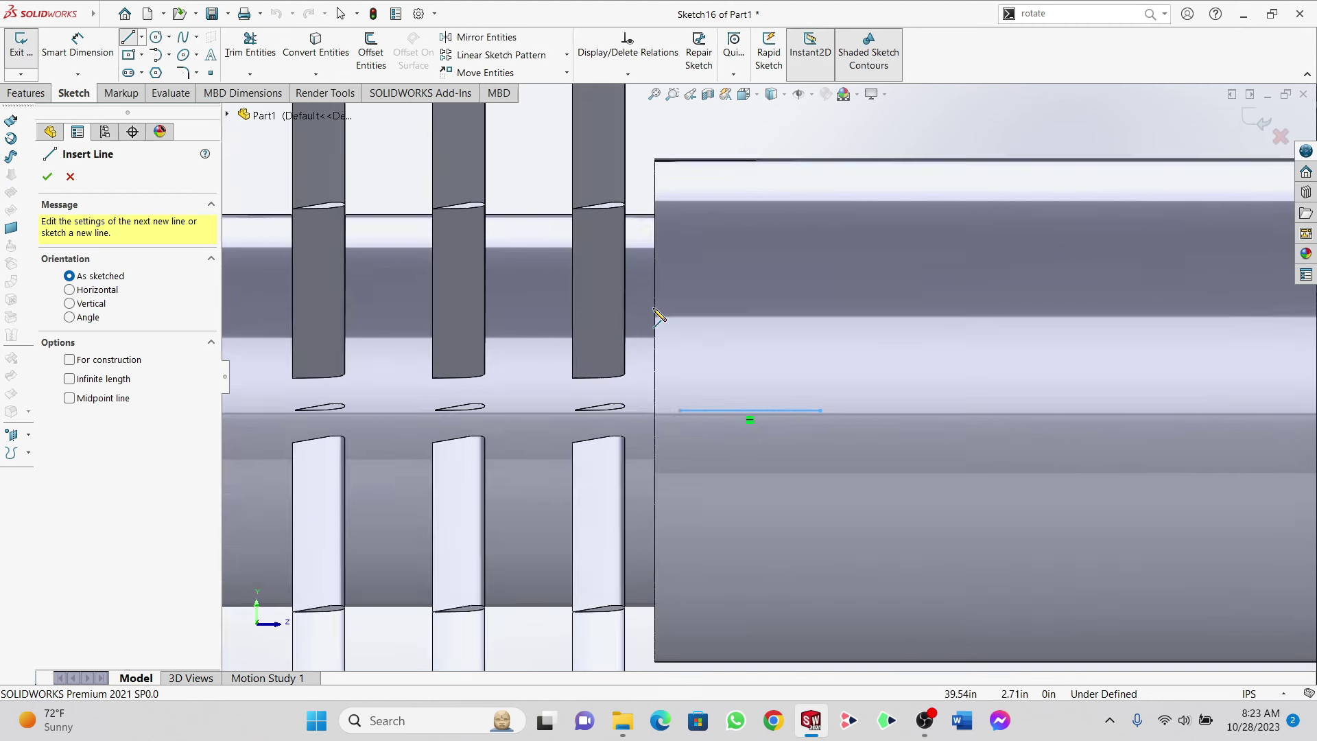
drag(702, 493, 676, 423)
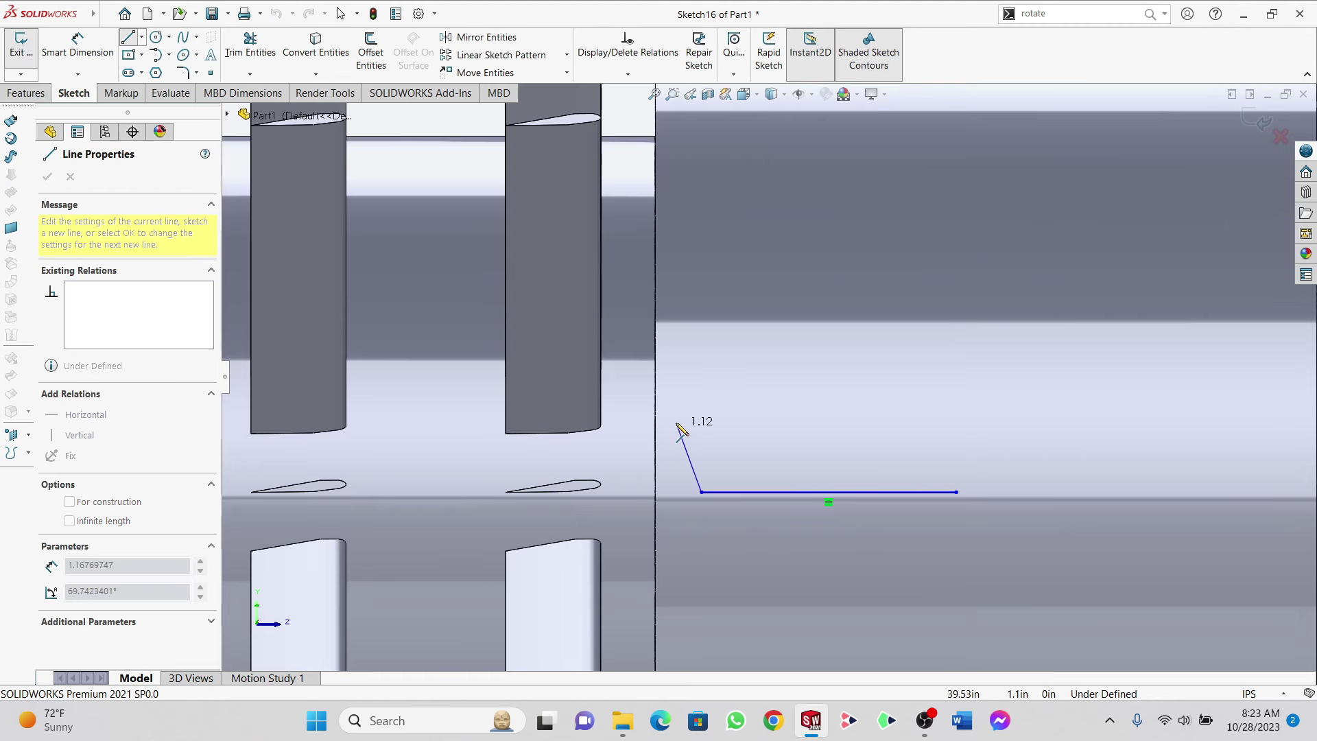
mouse_move(957, 493)
mouse_down()
mouse_move(978, 485)
mouse_move(977, 406)
mouse_up()
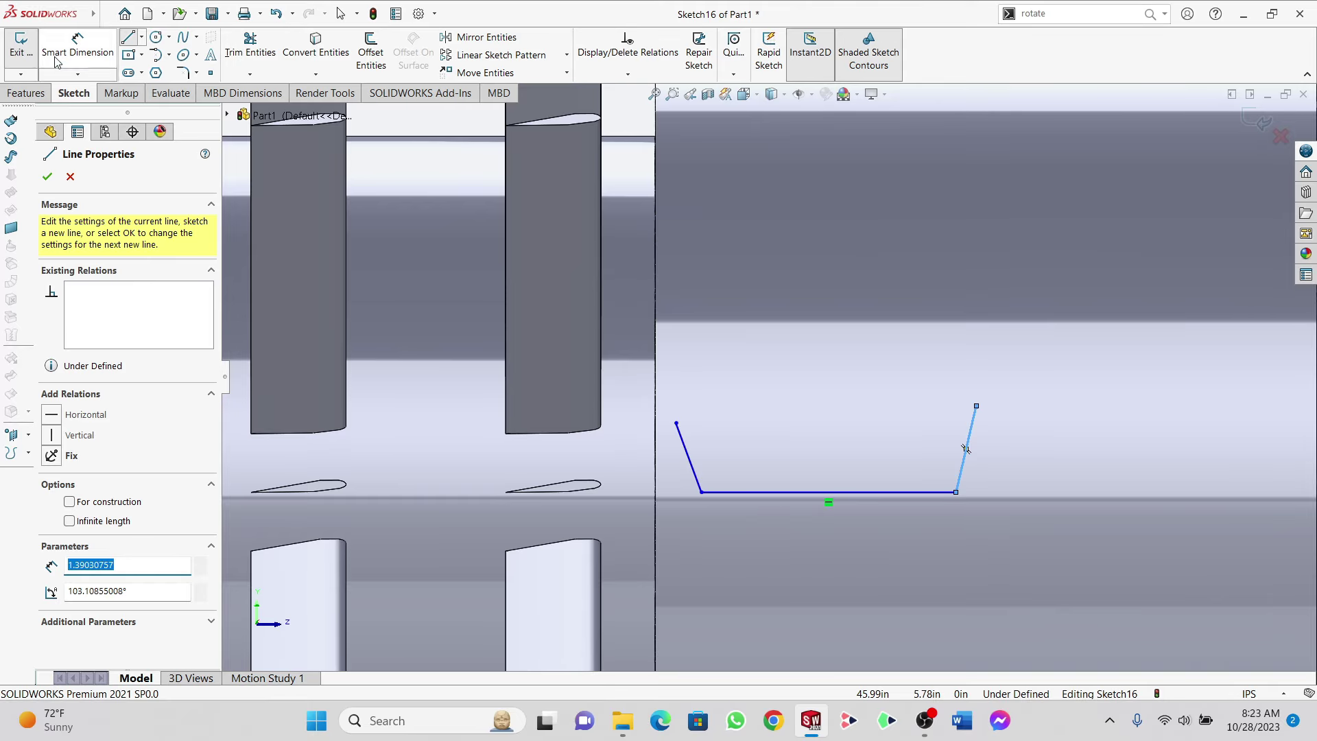
Step: Trim away the horizontal line and replace it with a spline between the slanted lines' lower ends, bowed slightly upward with a blunt inner end
click(251, 46)
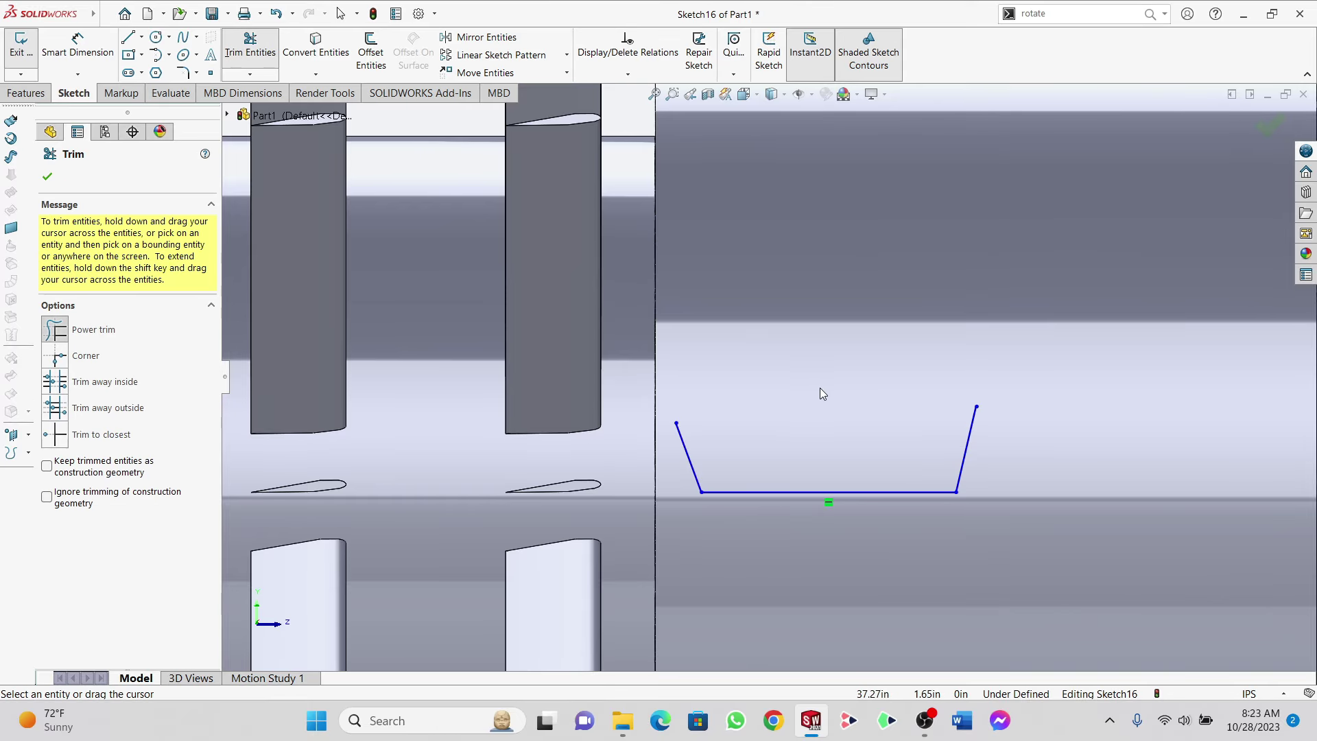
drag(863, 502, 851, 480)
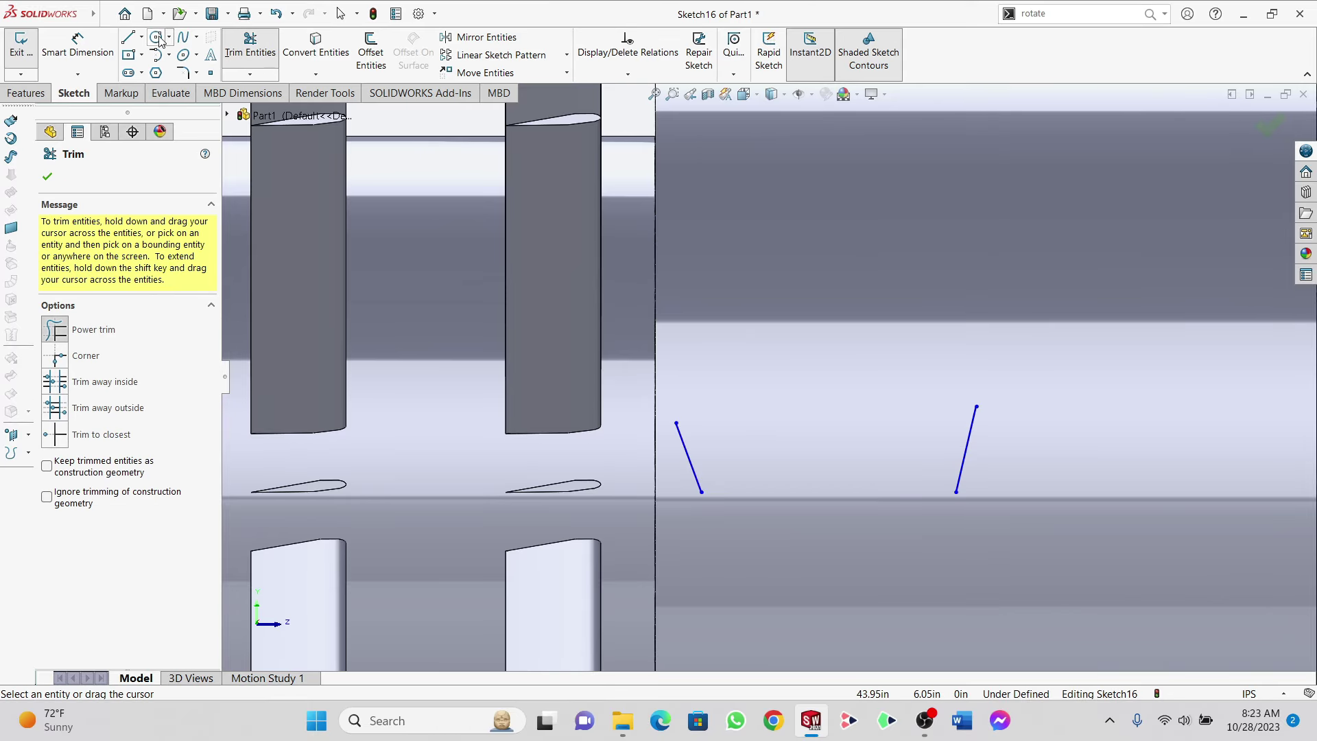
click(183, 37)
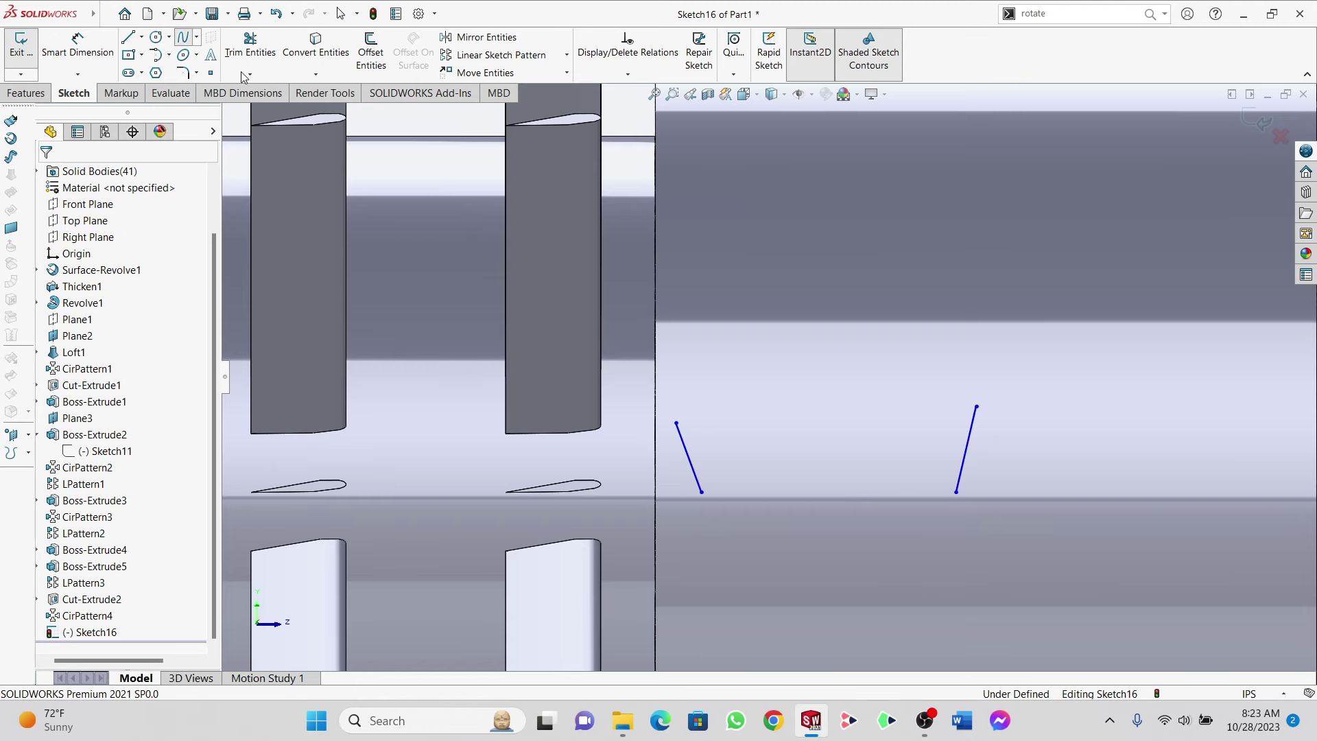
click(703, 492)
click(957, 492)
key(Escape)
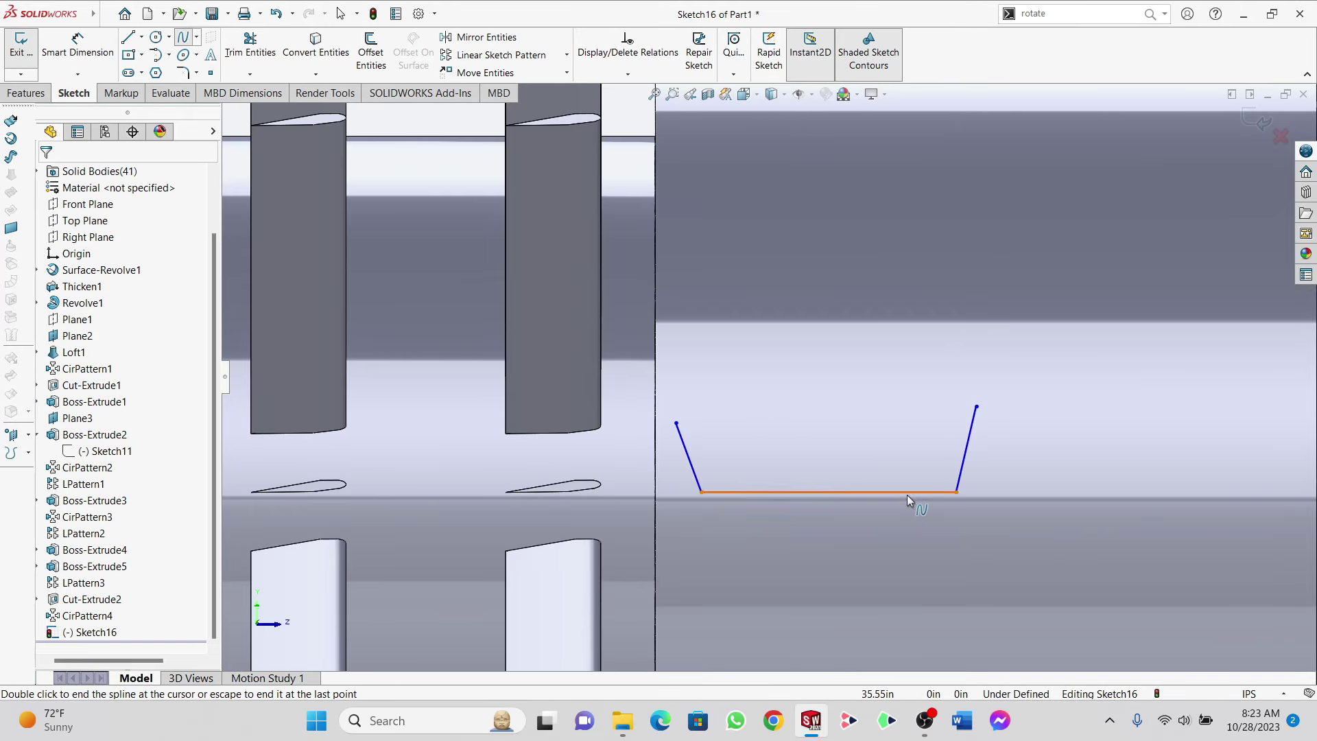
click(855, 491)
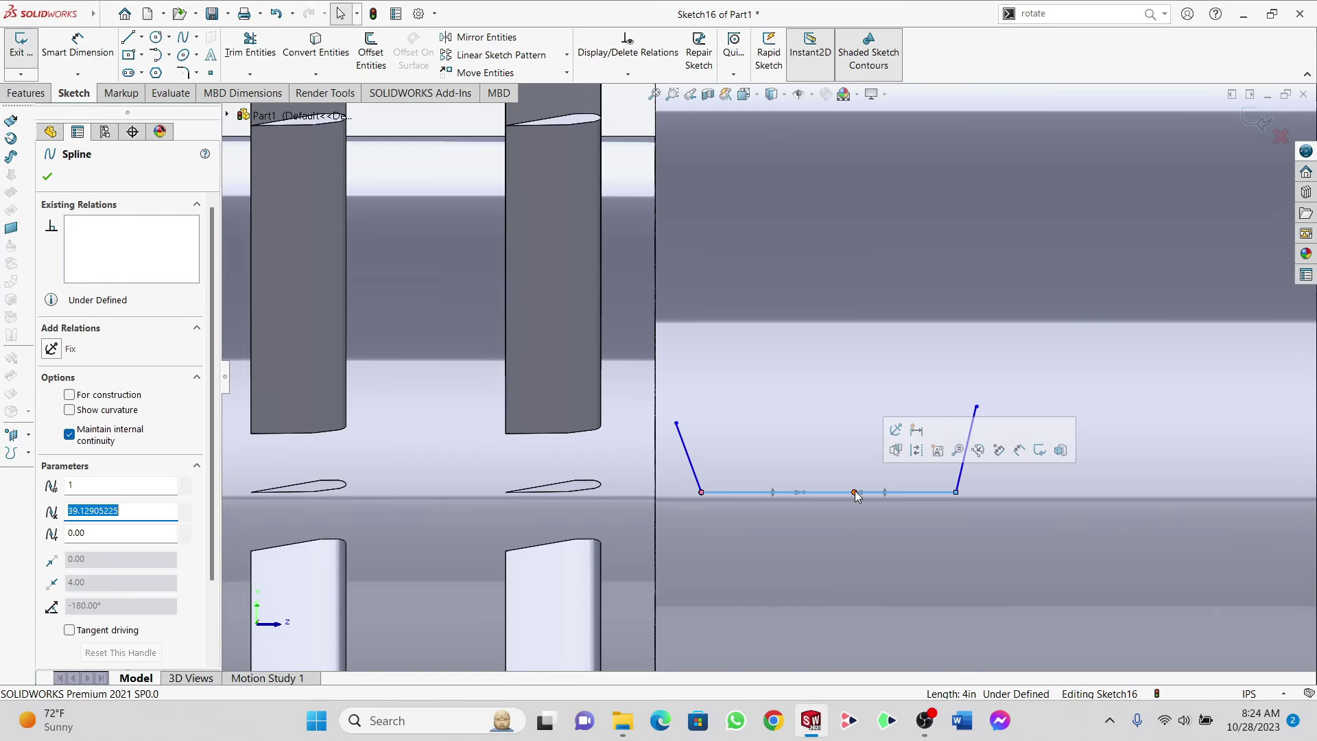
drag(857, 491, 957, 483)
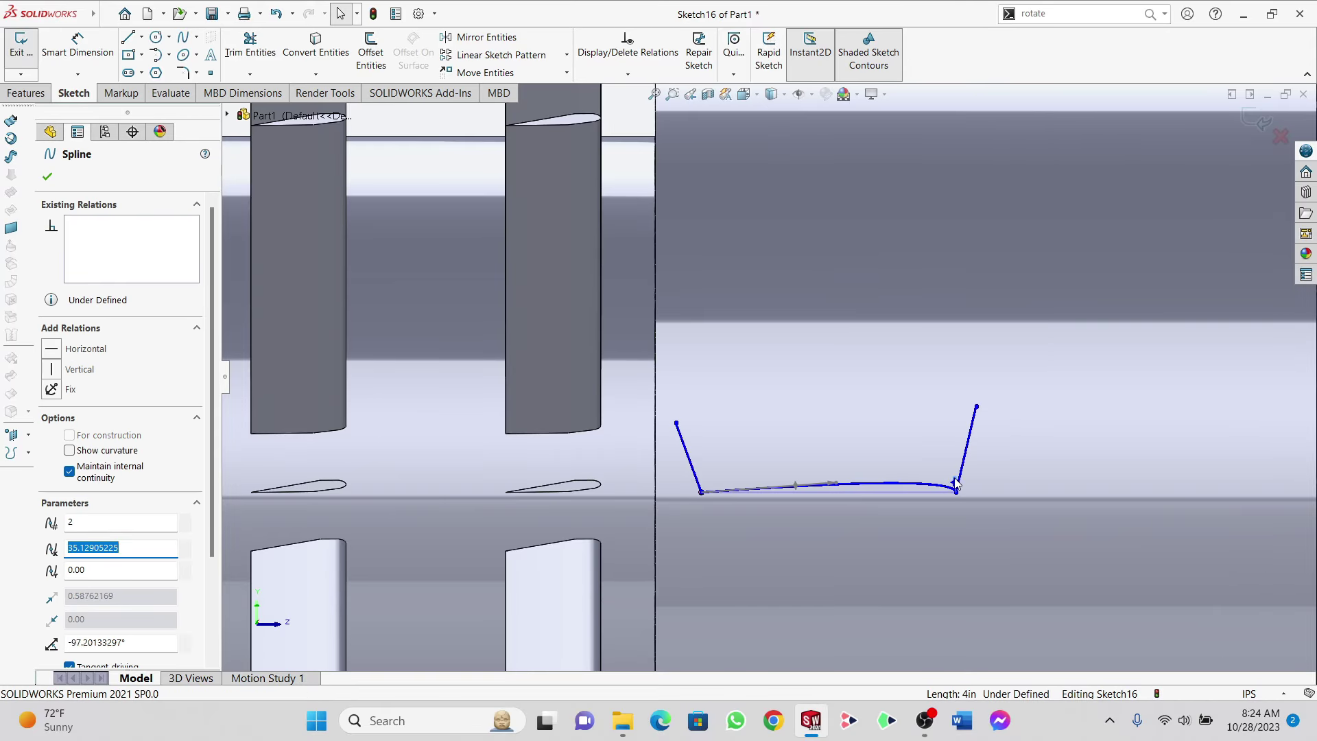
Step: Draw a second spline between the same two endpoints and bow it slightly downward to close the airfoil profile
click(182, 37)
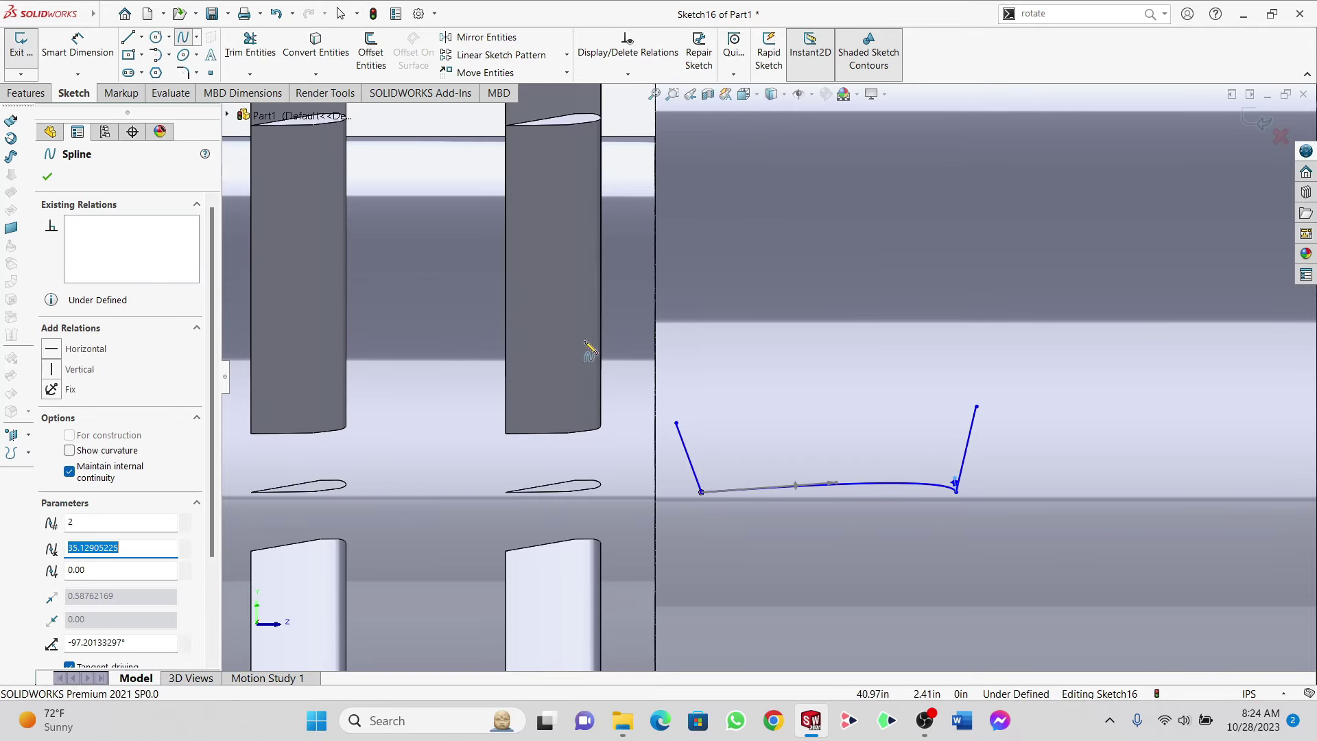
click(701, 493)
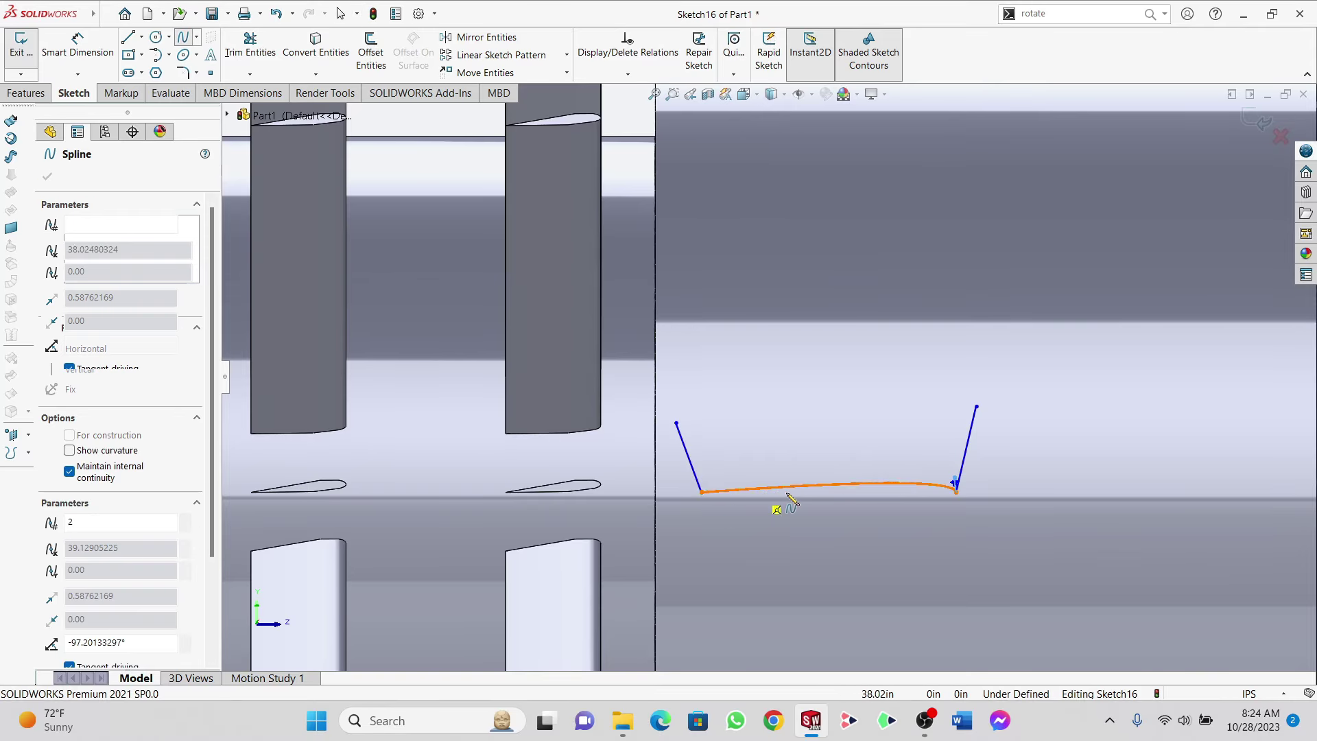
double_click(956, 492)
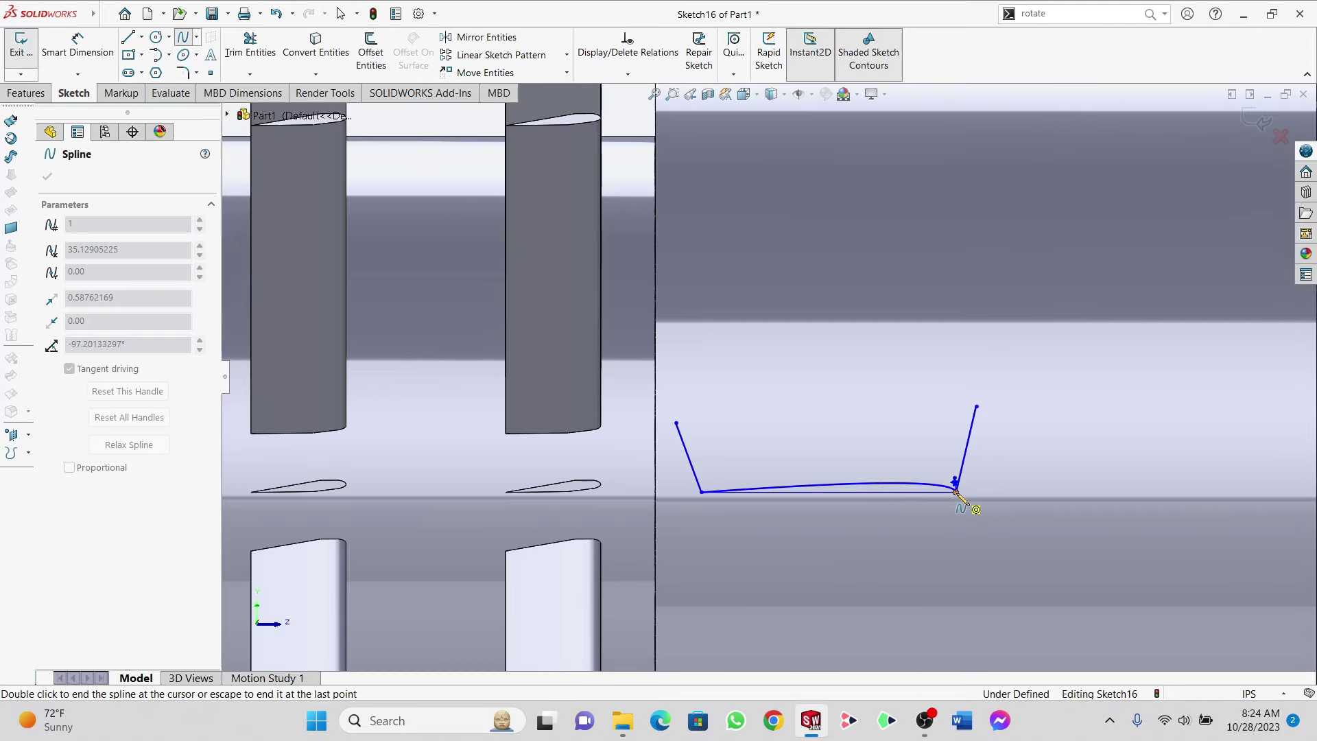
key(Escape)
click(857, 493)
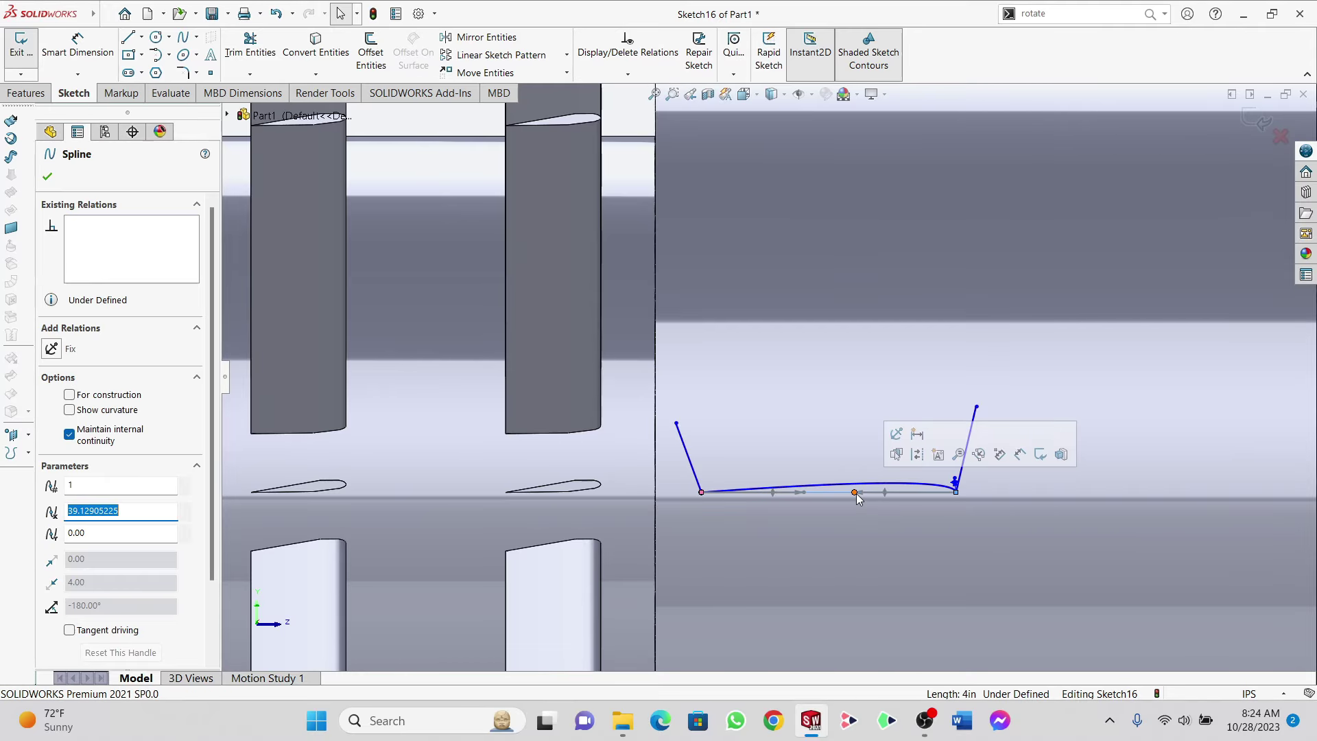
drag(856, 494, 961, 503)
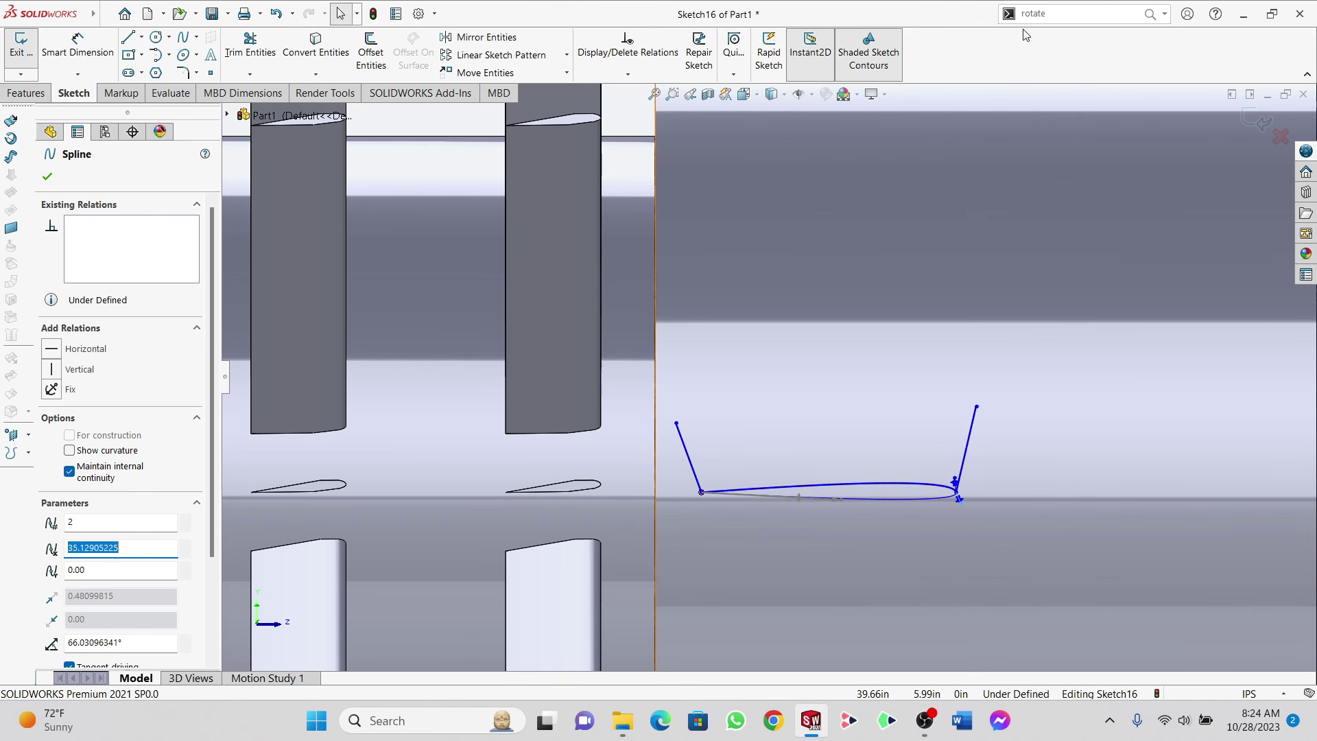
Step: Bring up the Rotate Entities command with the command search for "rotate"
click(1049, 15)
click(1049, 14)
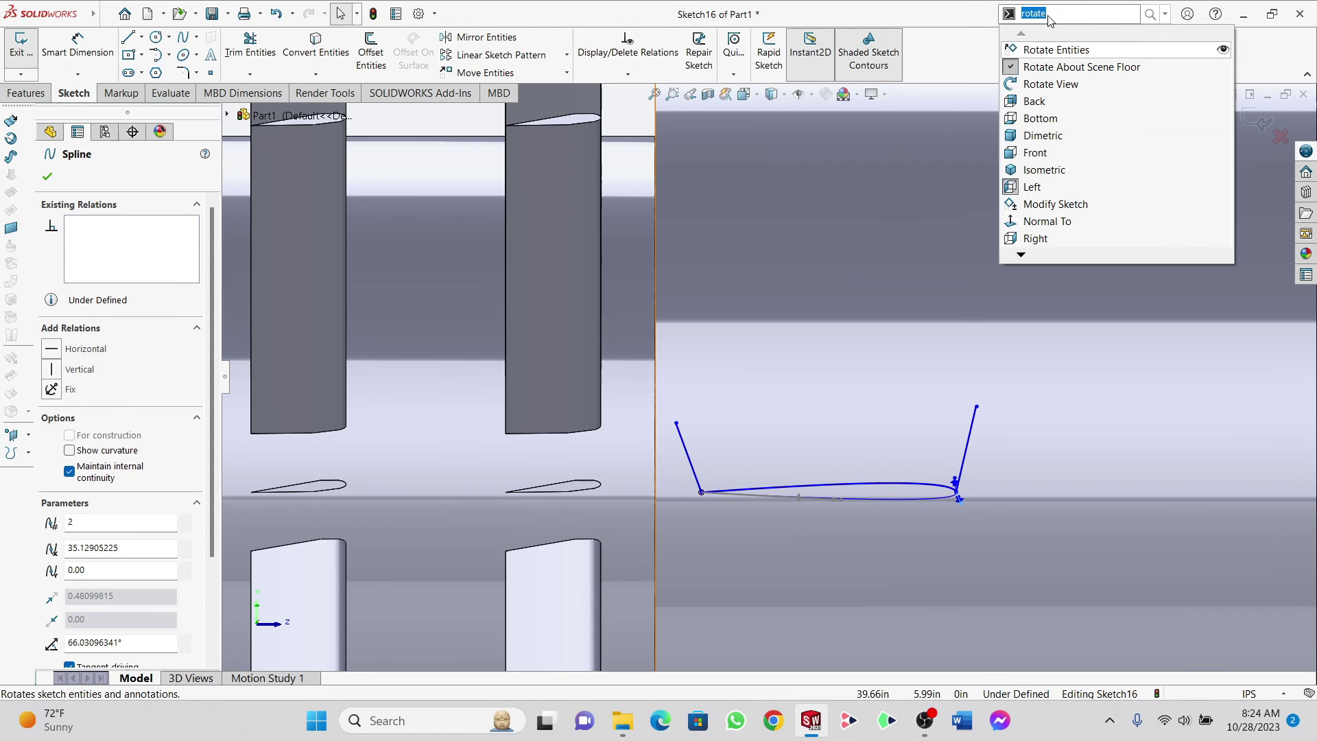
Step: Rotate both airfoil splines by -5° about their shared endpoint at the profile's sharp tip
click(1062, 50)
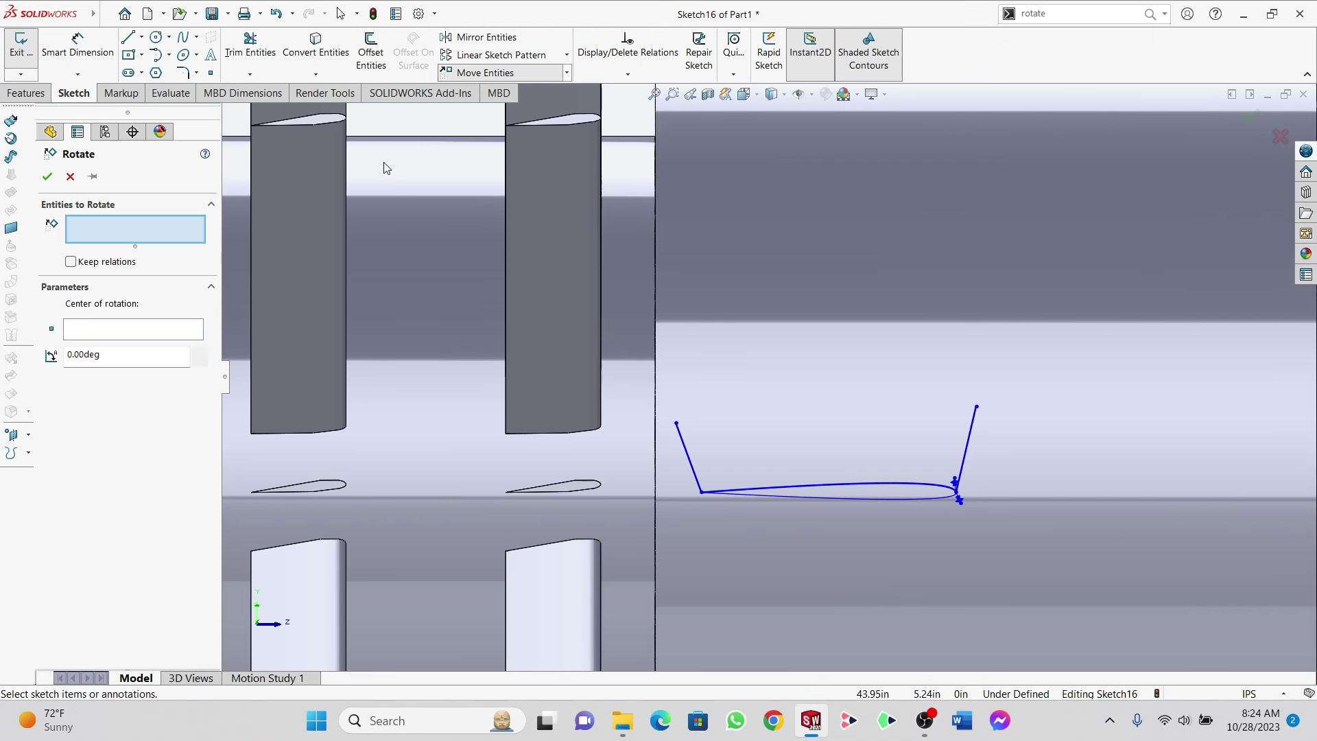
click(881, 485)
click(872, 498)
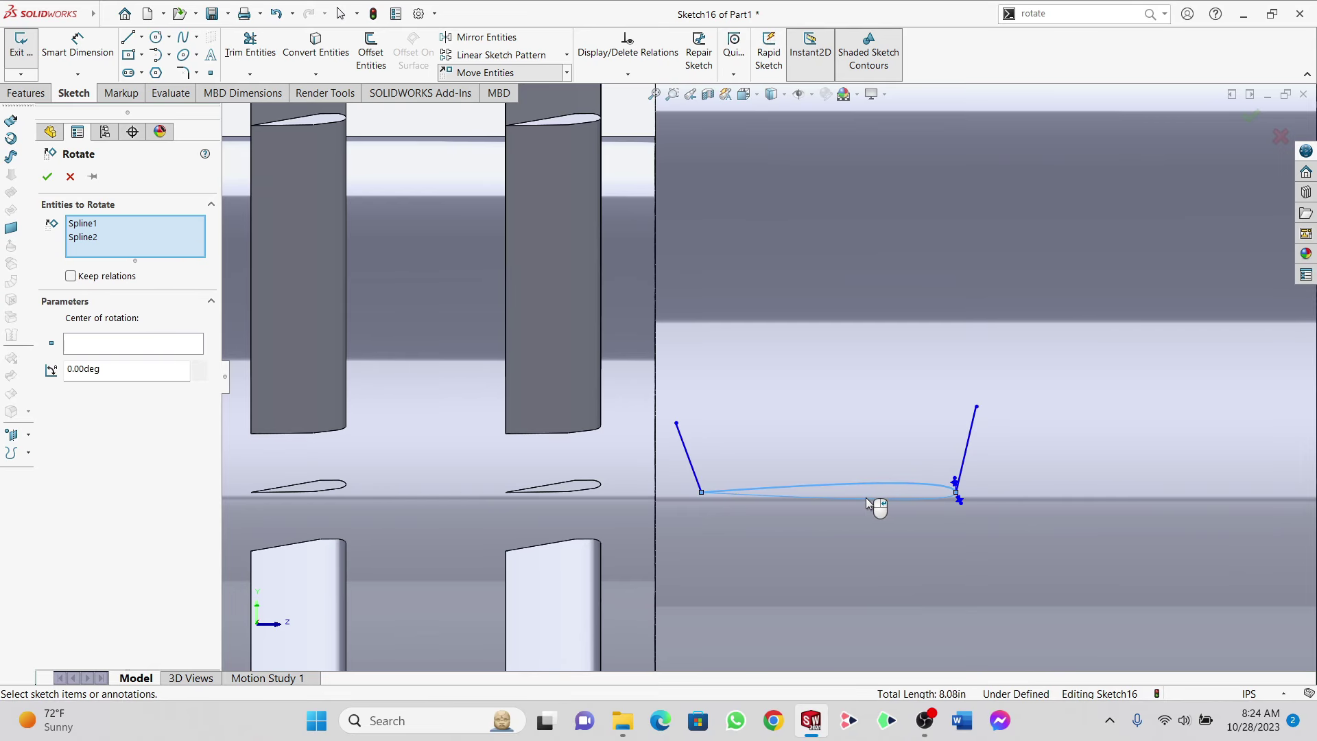
click(132, 346)
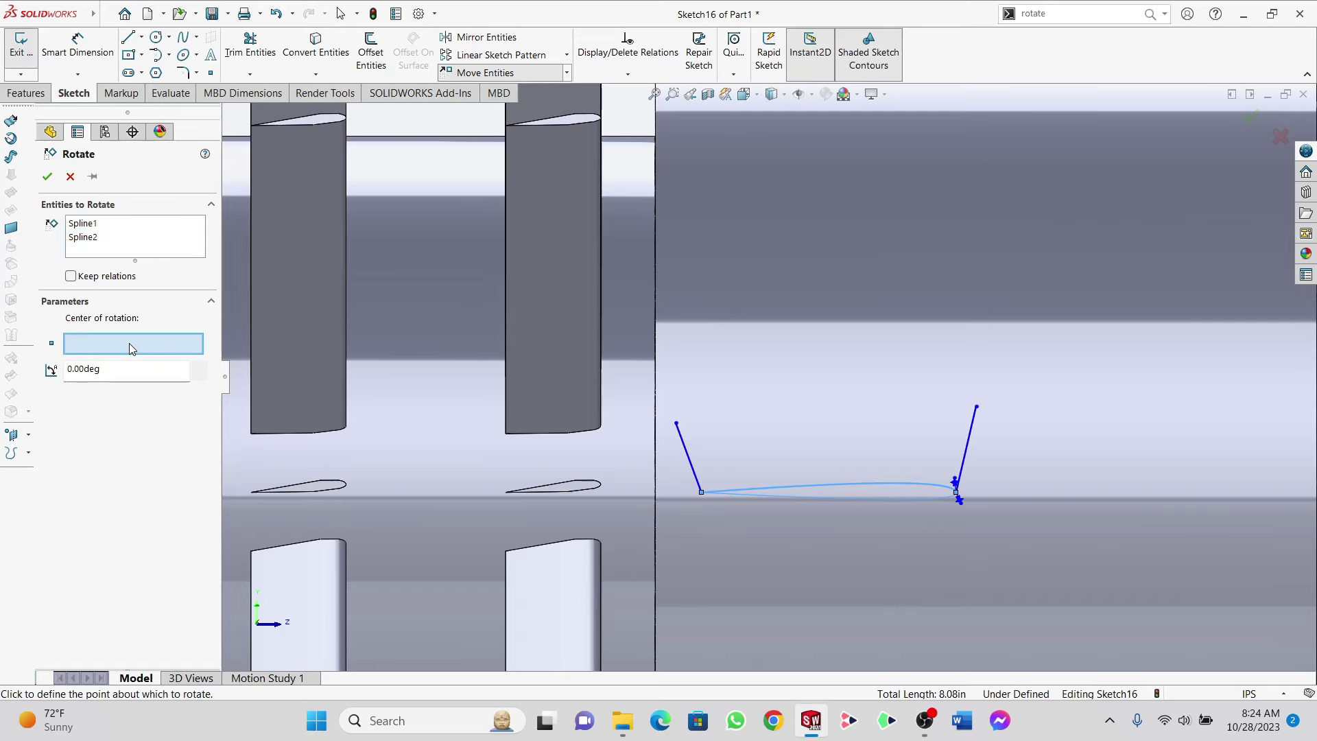
click(701, 492)
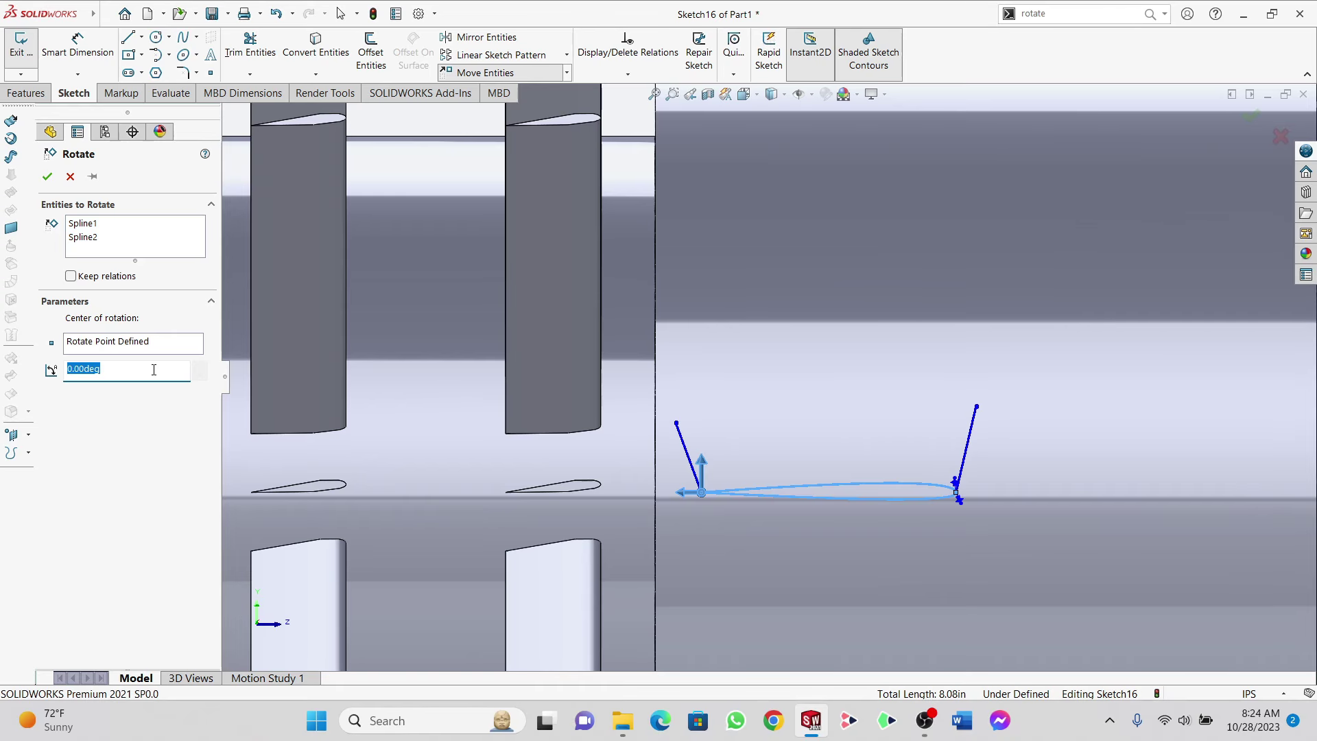
key(Return)
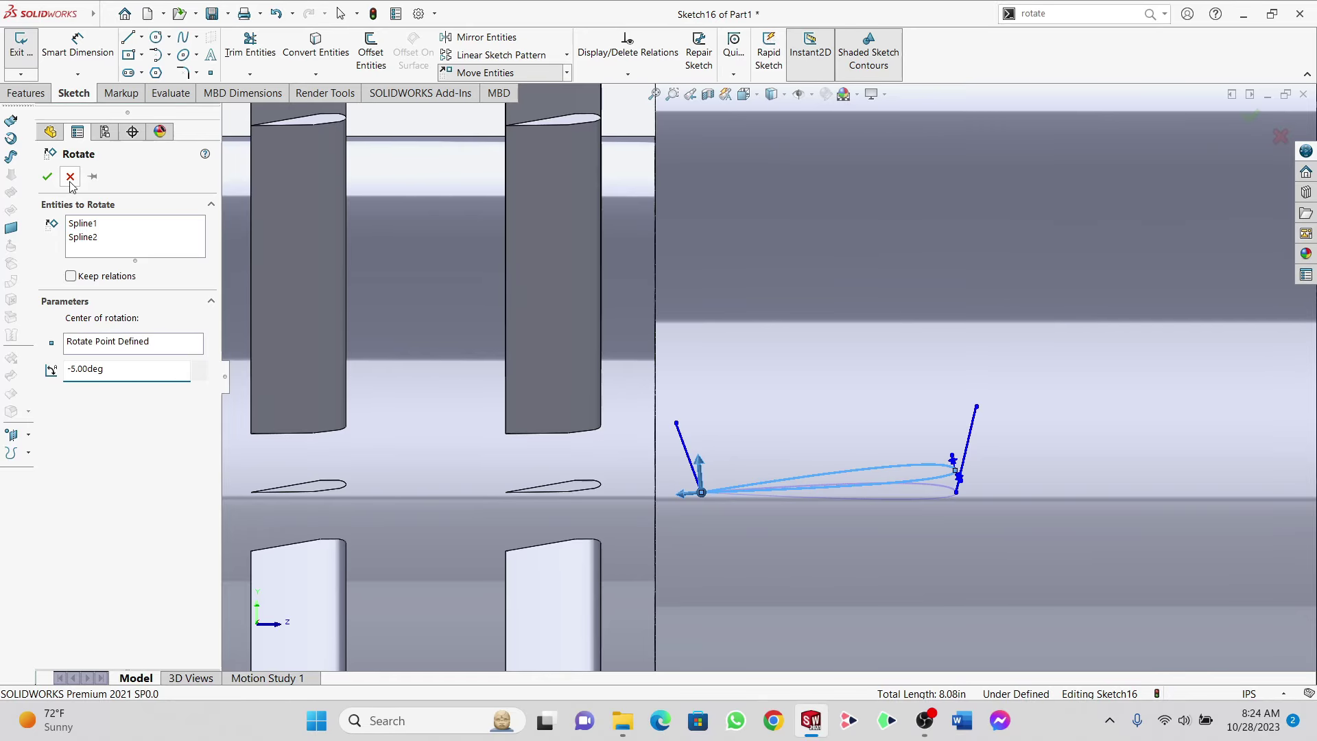
click(48, 180)
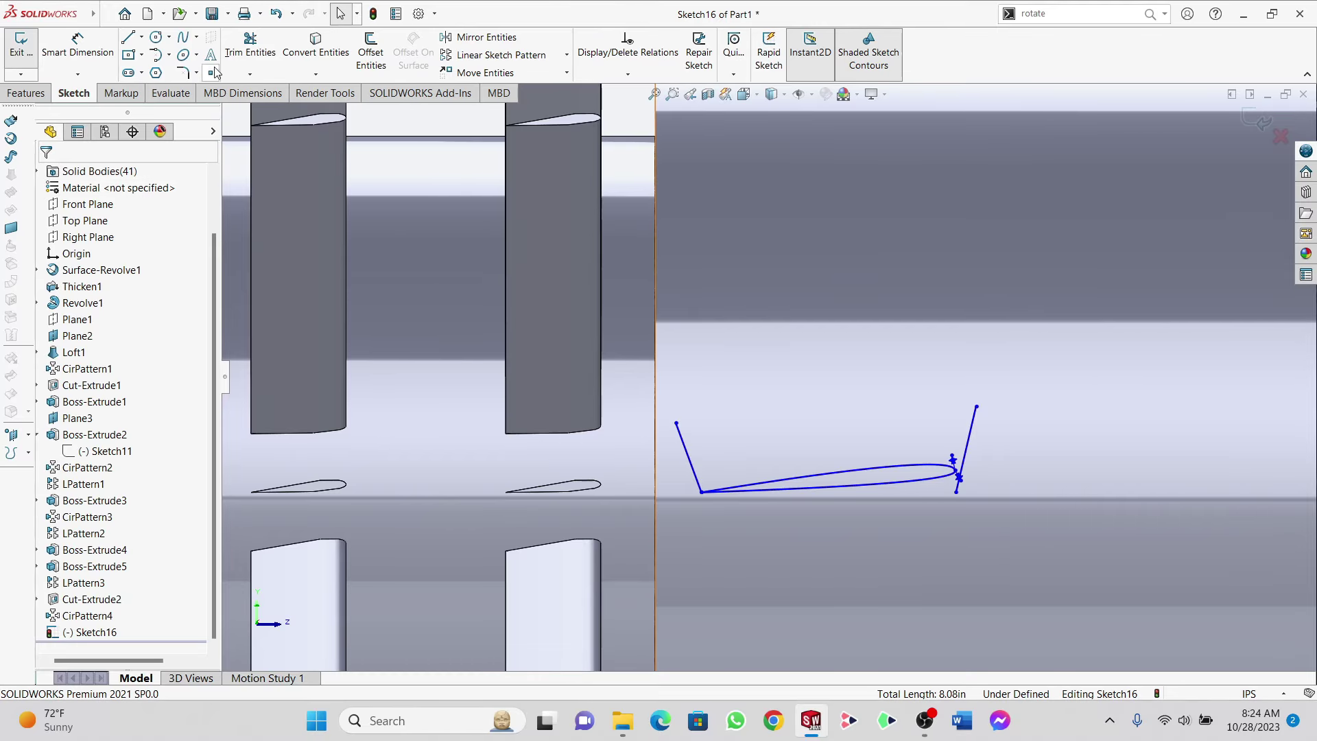
Step: Trim away the two leftover straight lines at the ends of the airfoil profile
click(250, 52)
drag(929, 430, 645, 464)
click(47, 178)
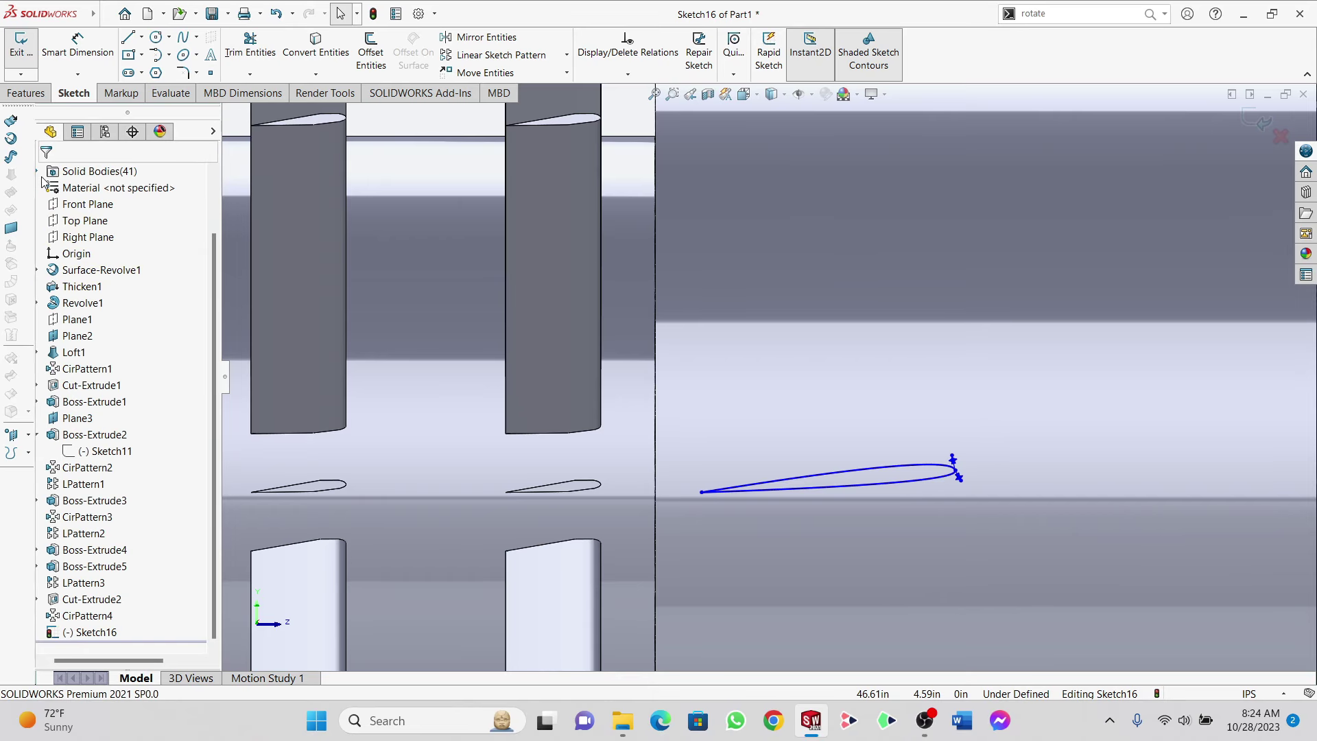
Step: Begin a boss extrusion of the airfoil profile, starting from a 70 in offset from the sketch plane
click(23, 50)
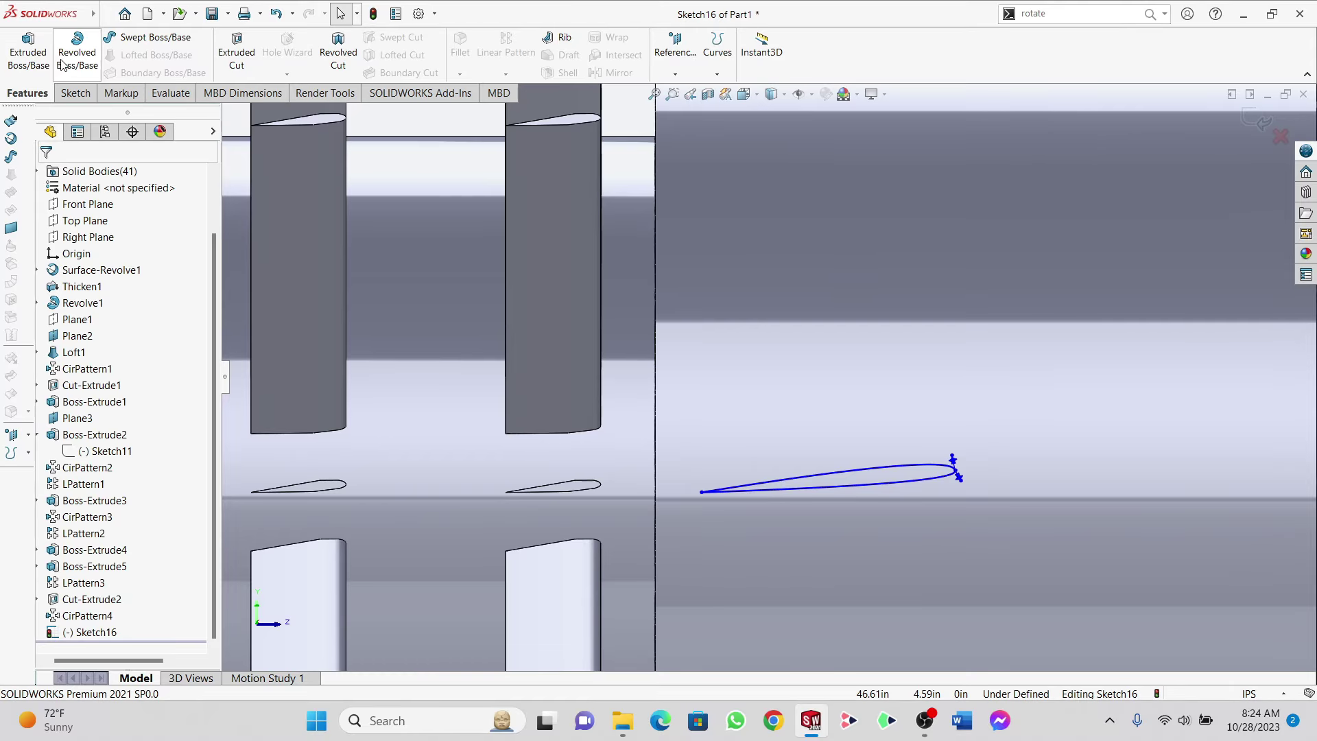
click(22, 53)
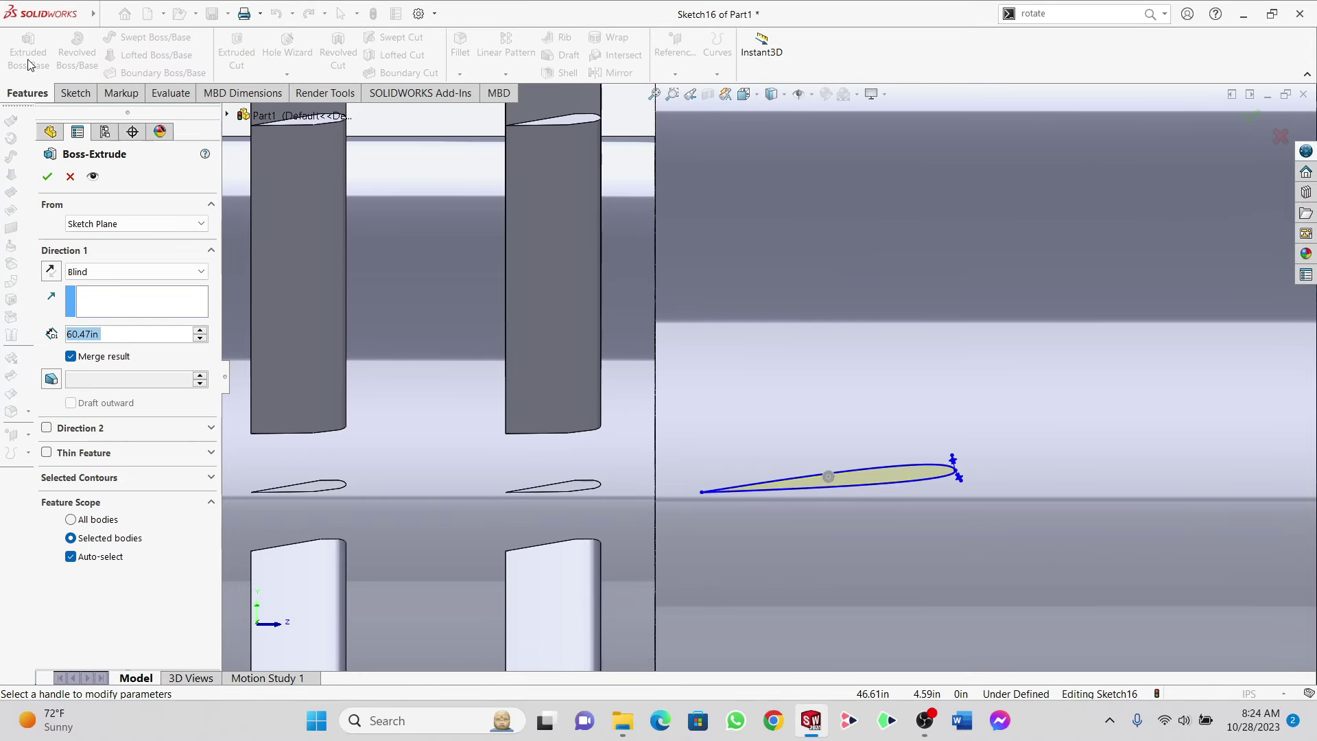
click(127, 226)
click(129, 274)
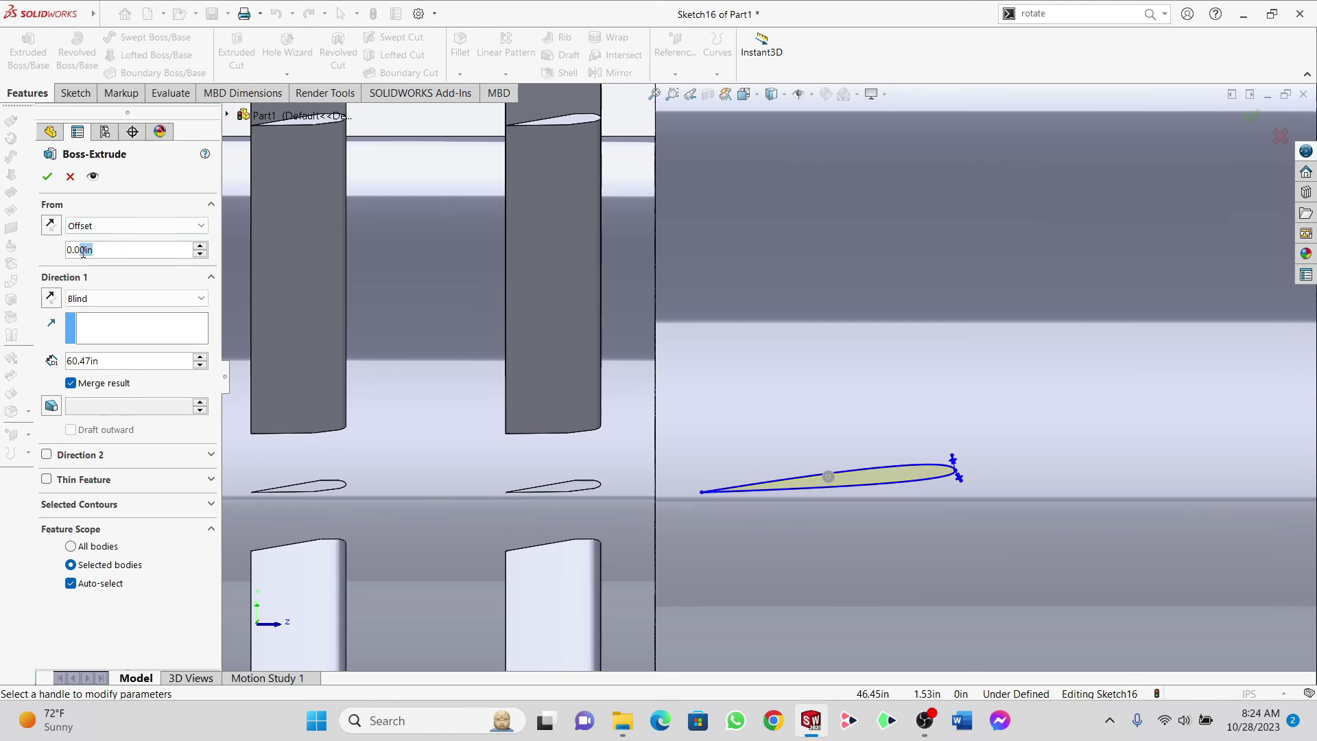
text(70)
key(Return)
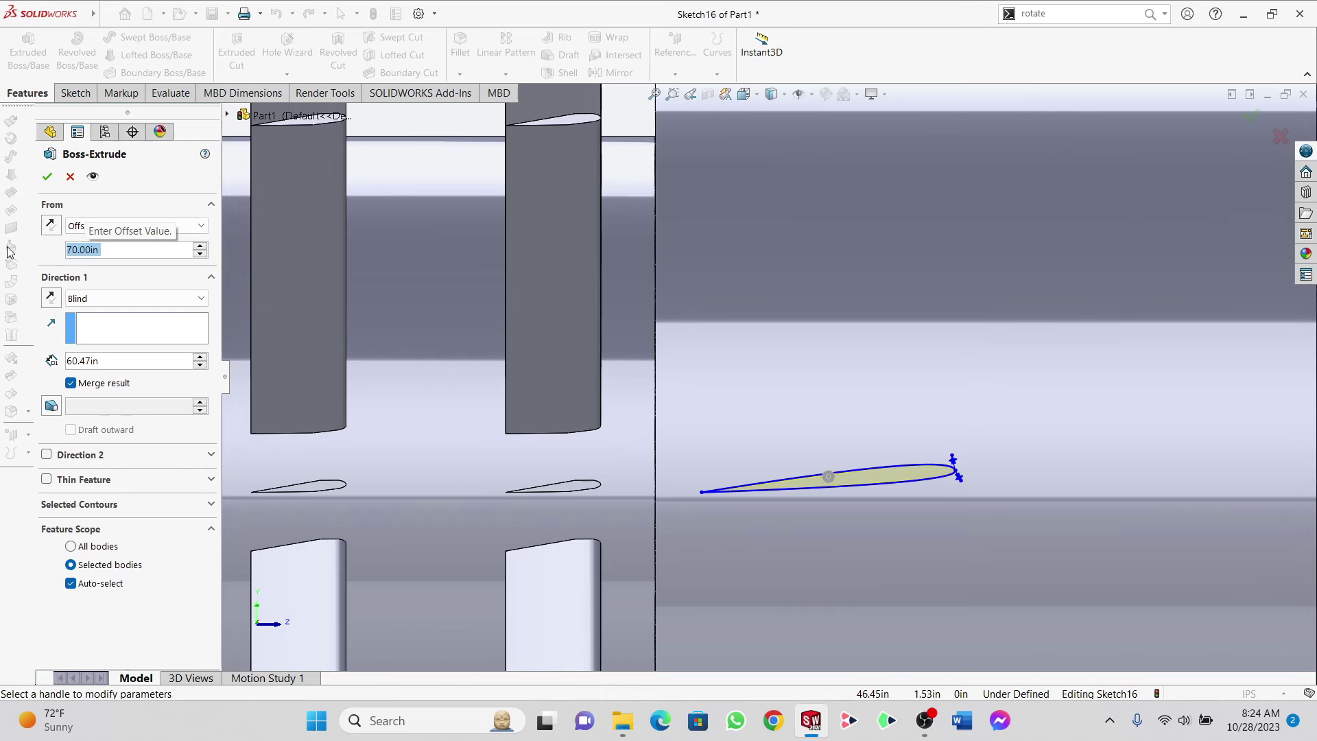
Step: End the airfoil extrusion up to the large shaft's cylindrical surface and create the blade
click(95, 301)
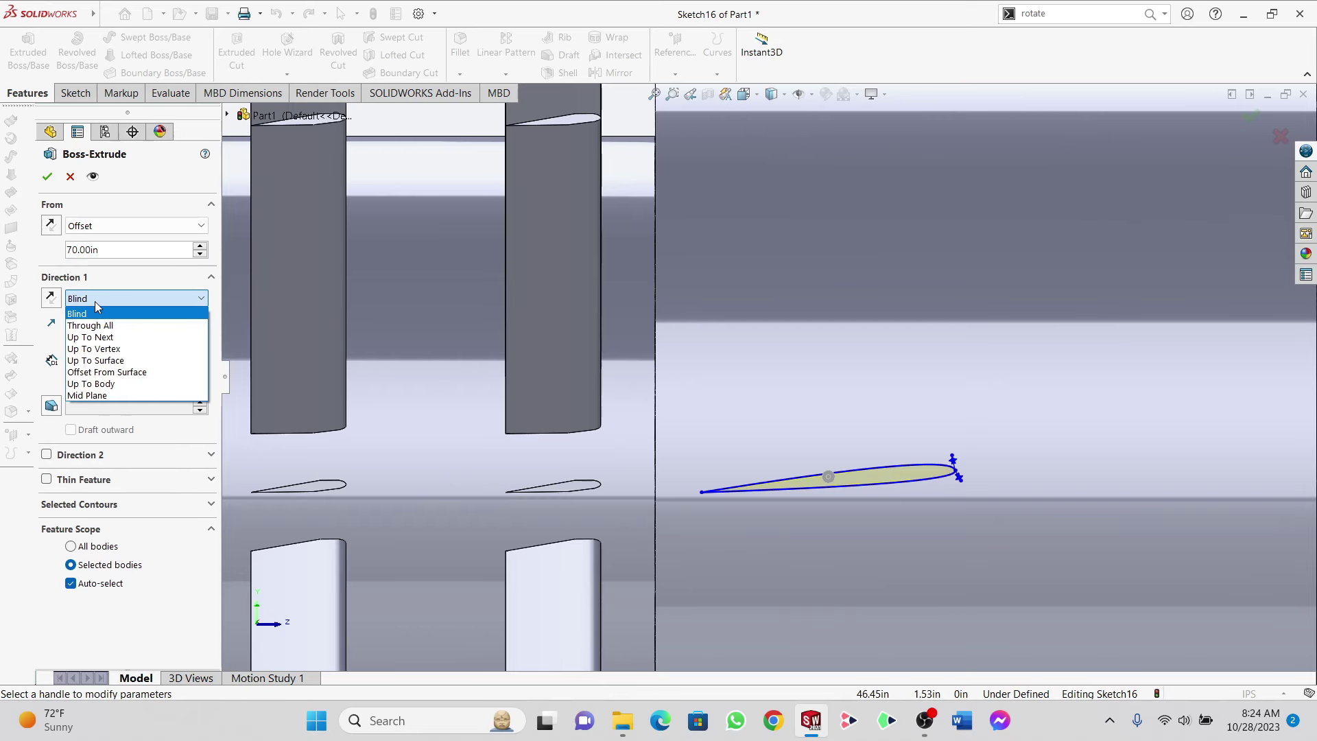
click(114, 361)
scroll(830, 363, up, 6)
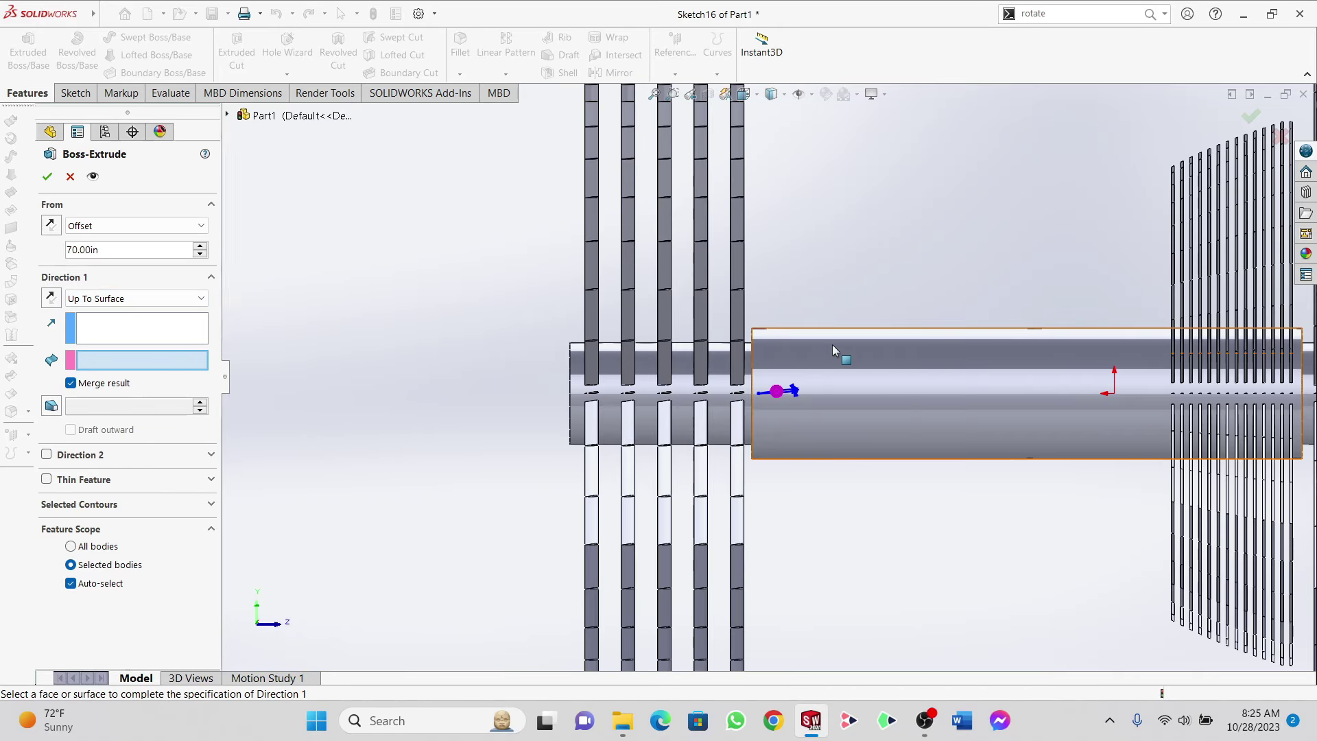
middle_drag(832, 344, 874, 343)
click(874, 343)
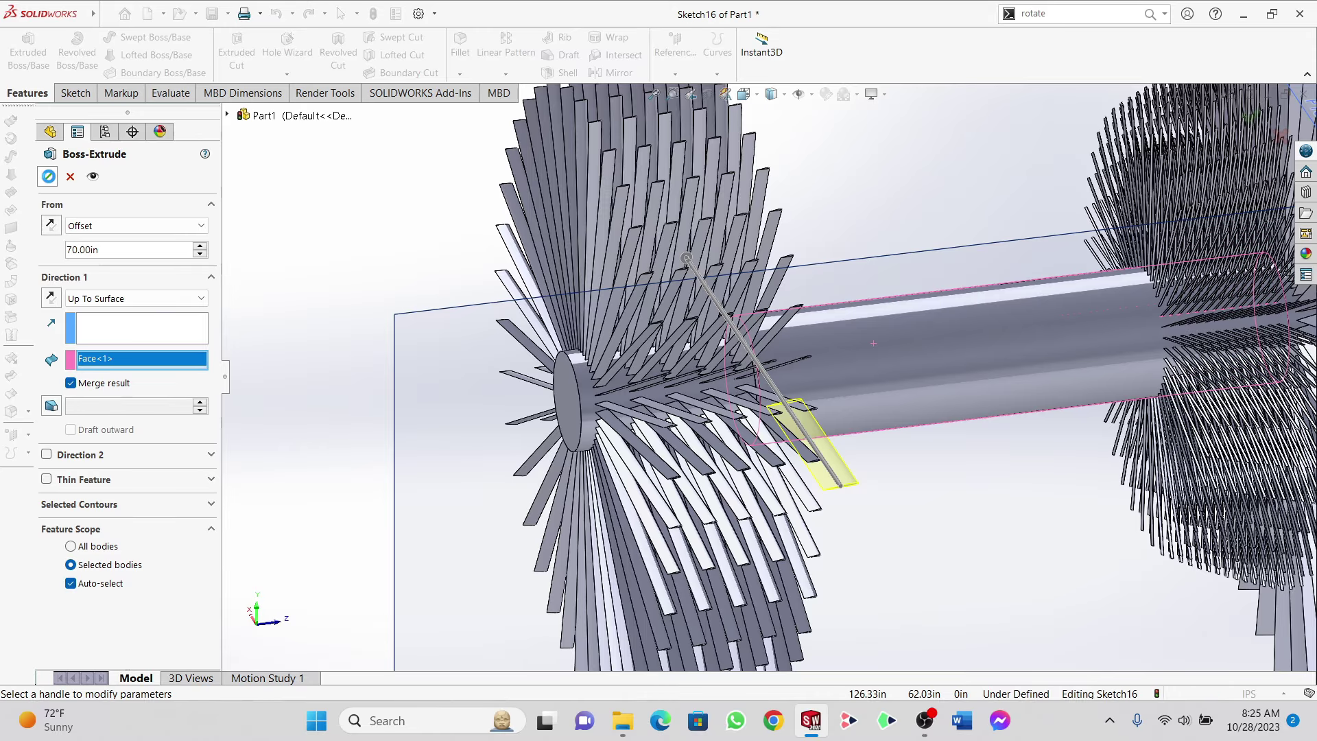
click(48, 176)
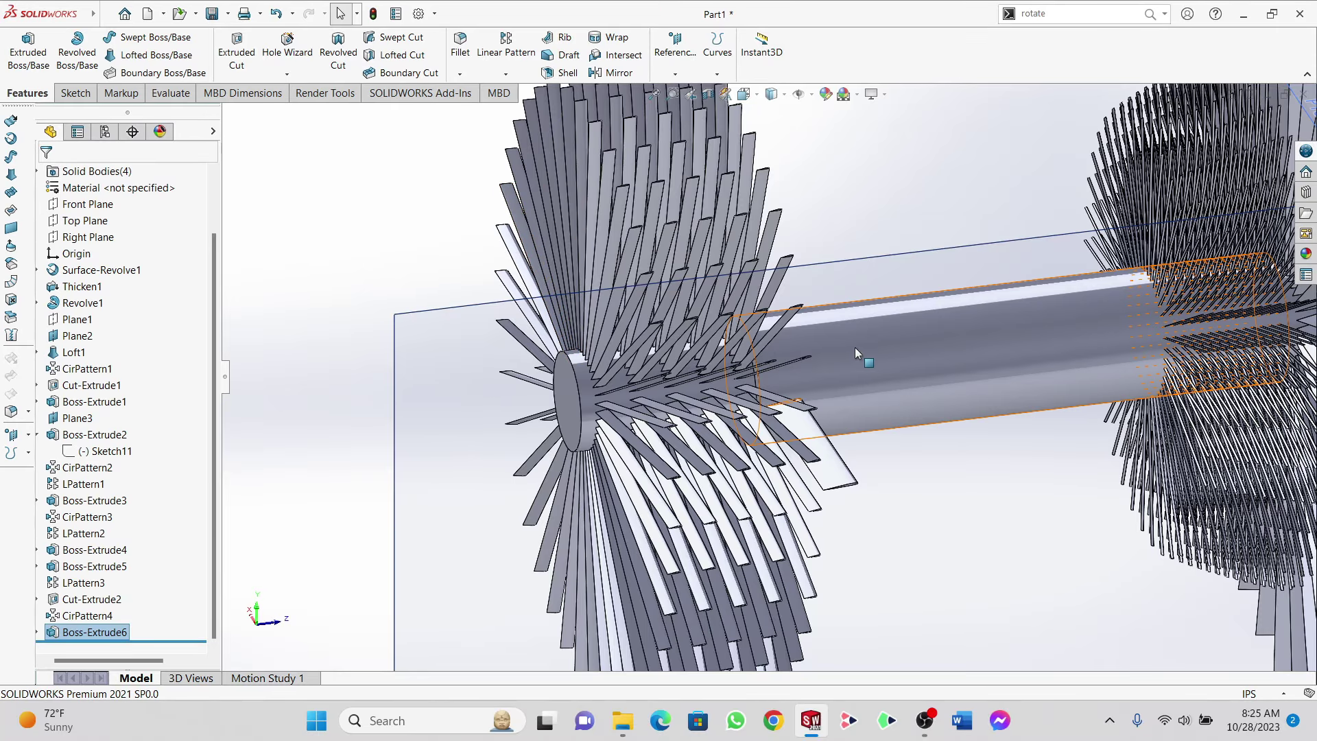
Step: Edit the new blade extrusion to turn off Merge result, keeping the blade as a separate body
scroll(851, 357, down, 3)
middle_drag(825, 389, 794, 418)
scroll(788, 421, up, 2)
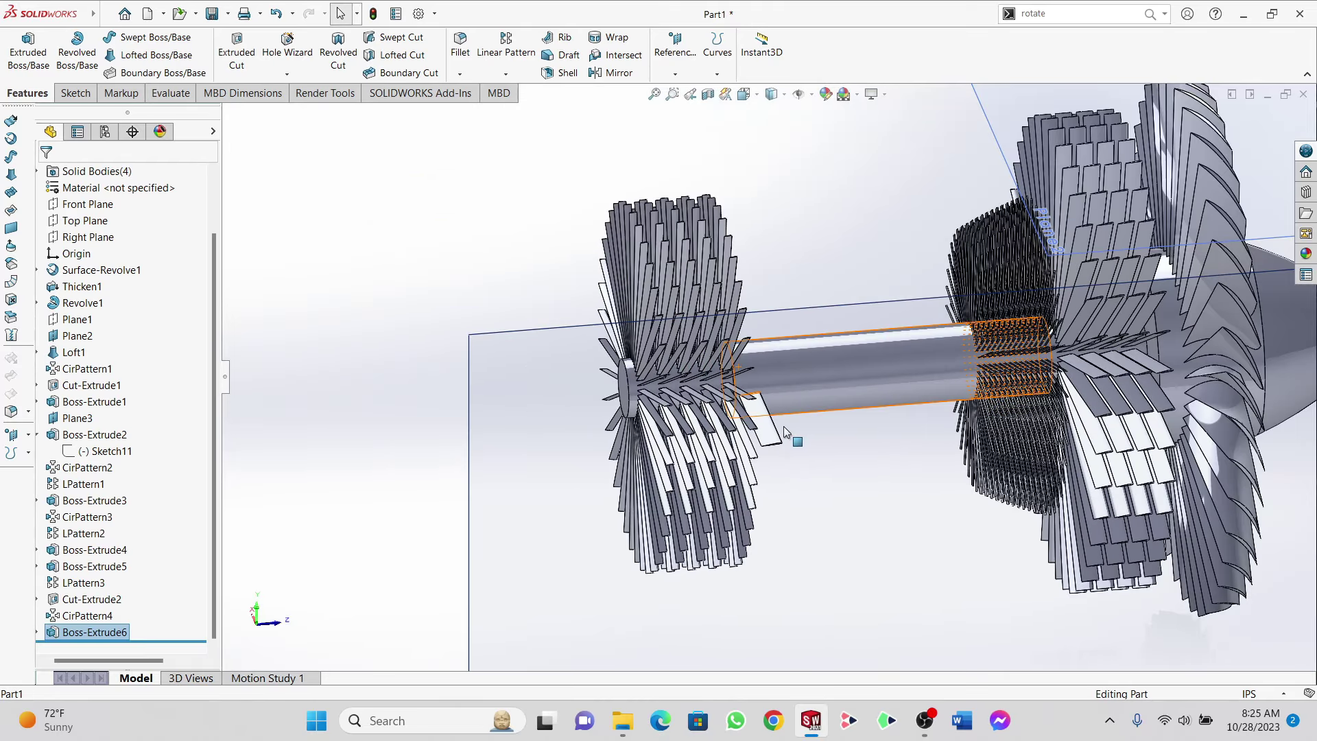
scroll(769, 422, down, 5)
scroll(745, 409, down, 2)
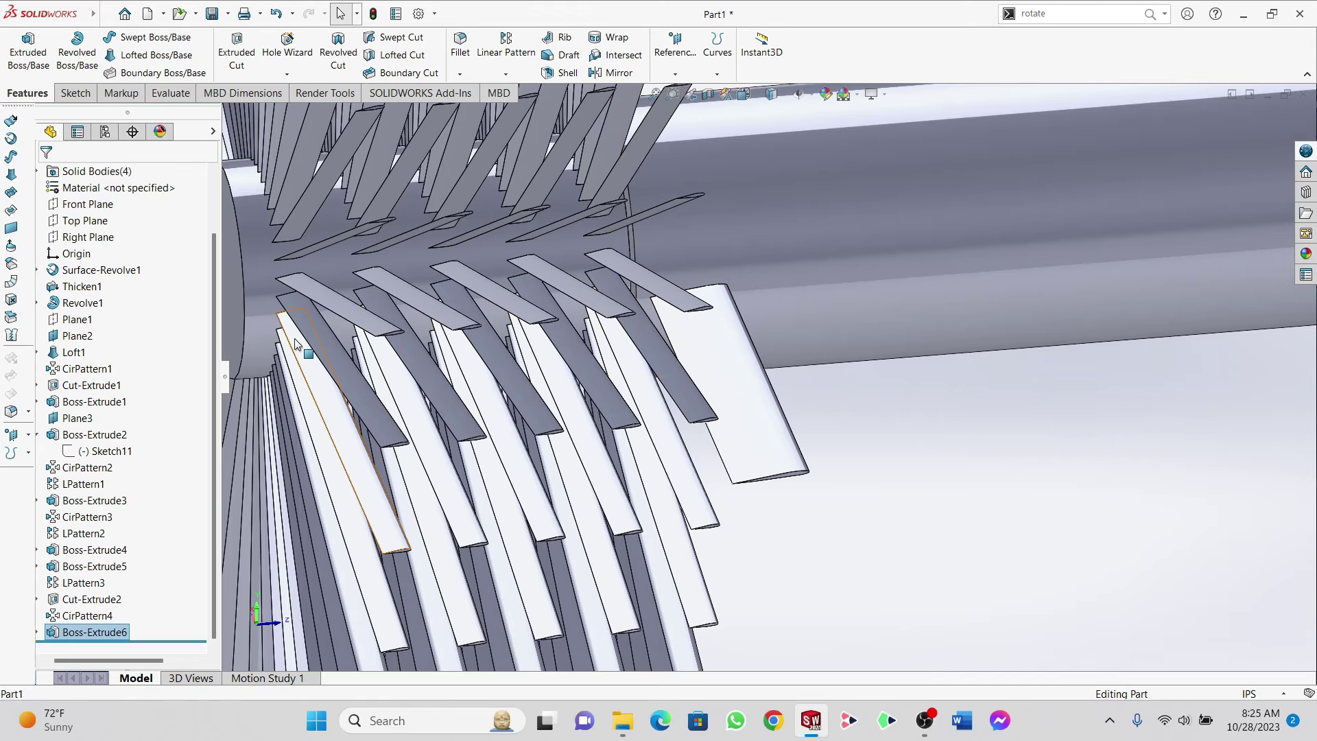
right_click(71, 634)
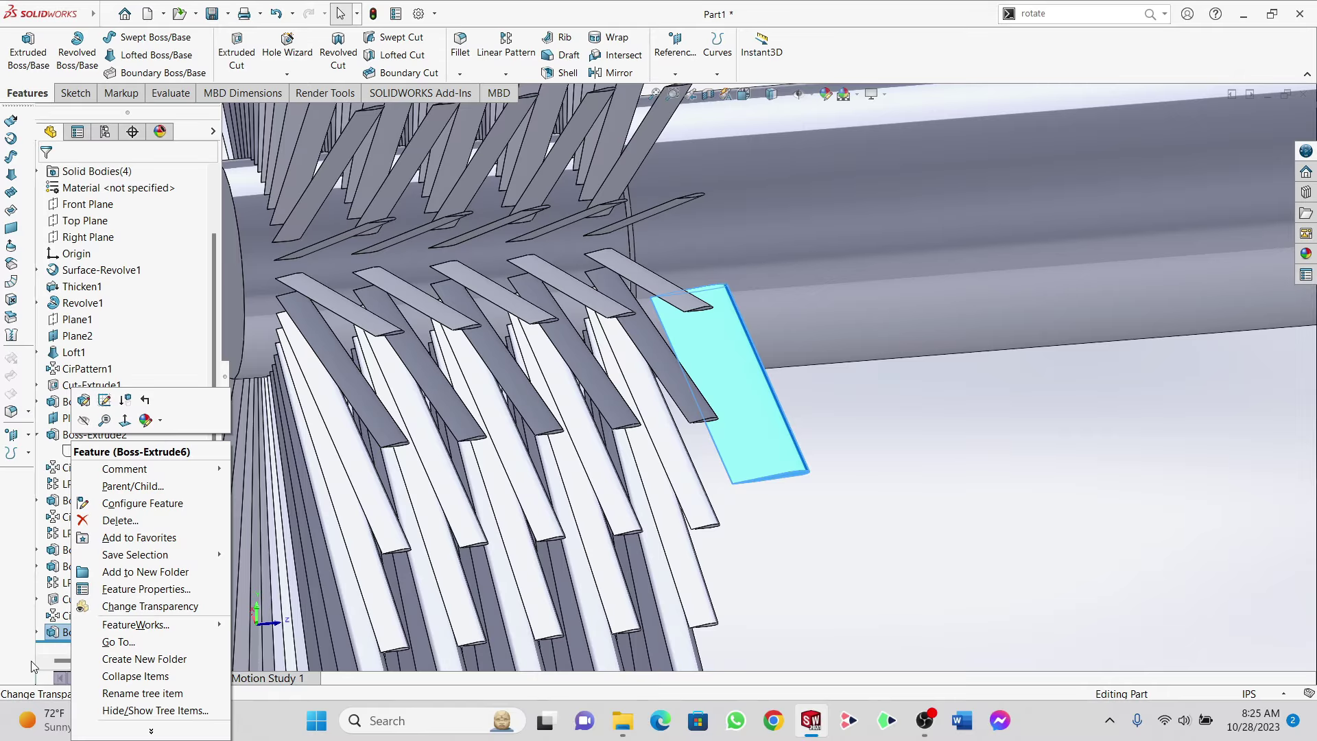
click(65, 634)
click(65, 636)
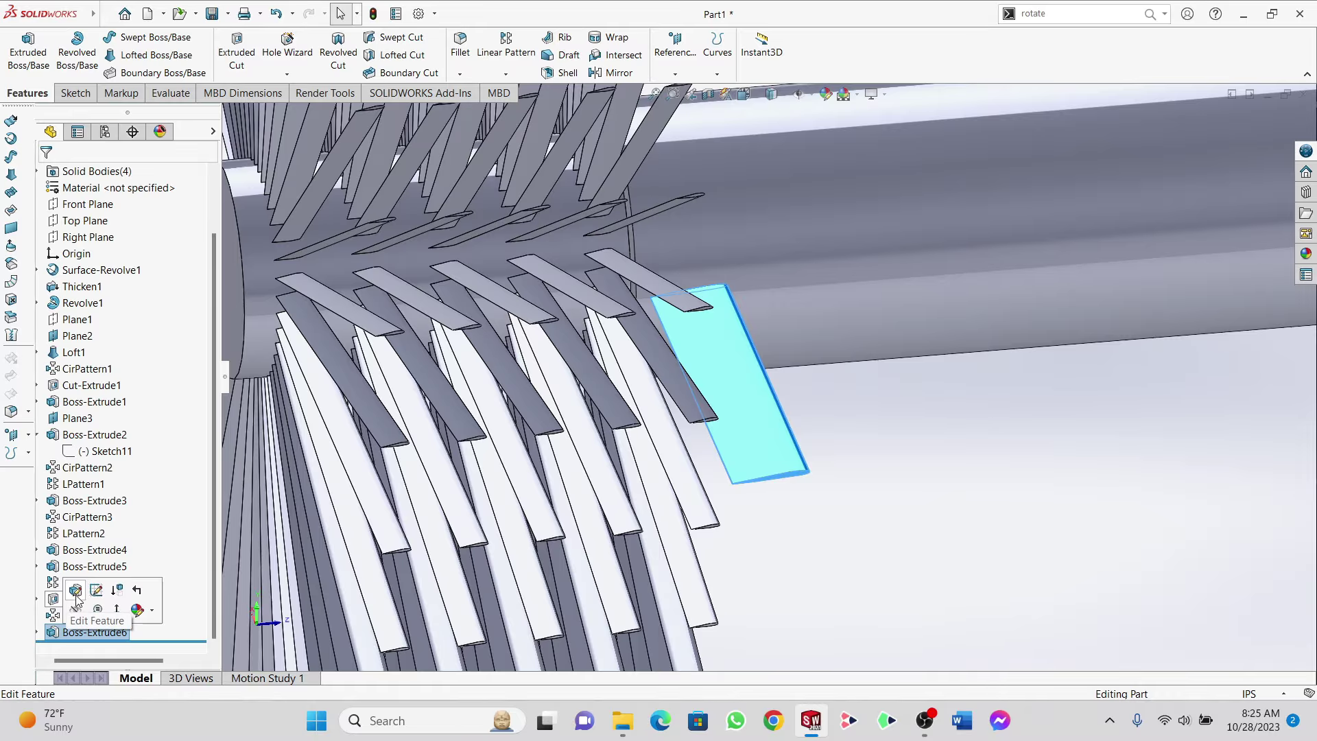
click(77, 595)
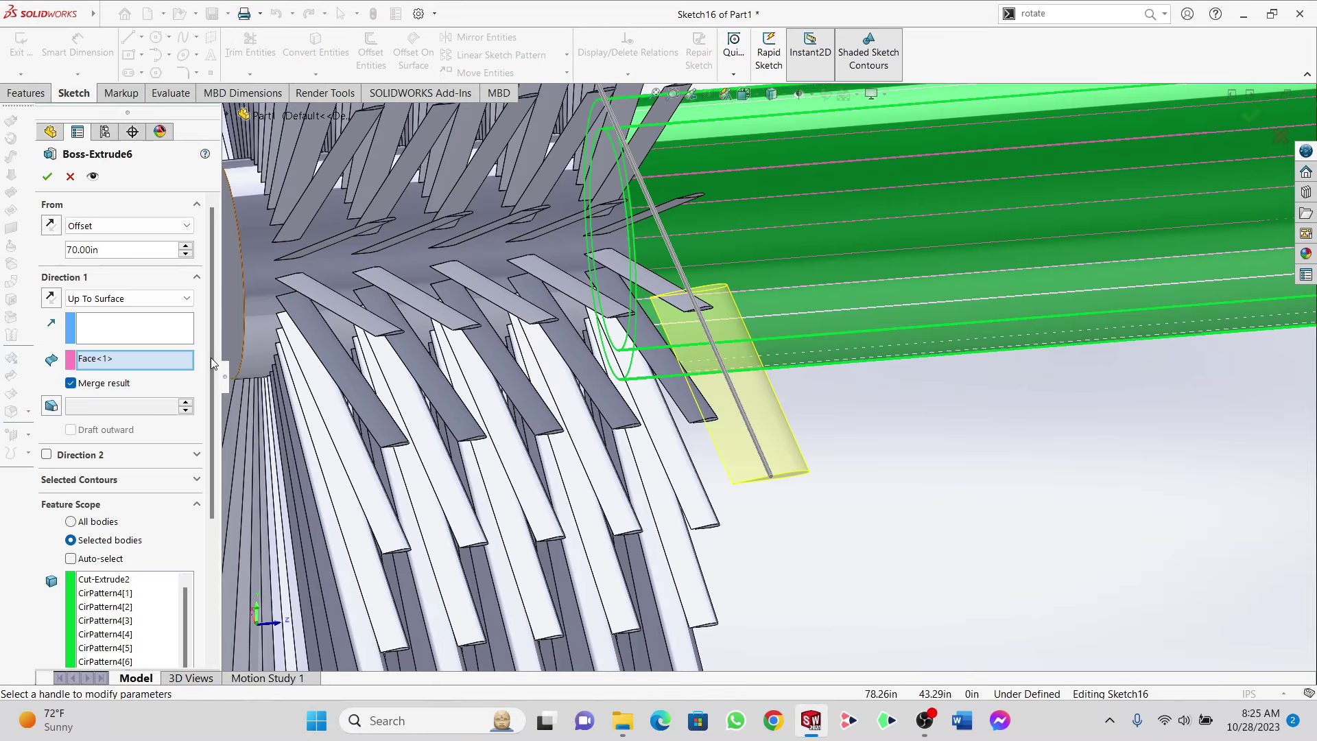
click(71, 384)
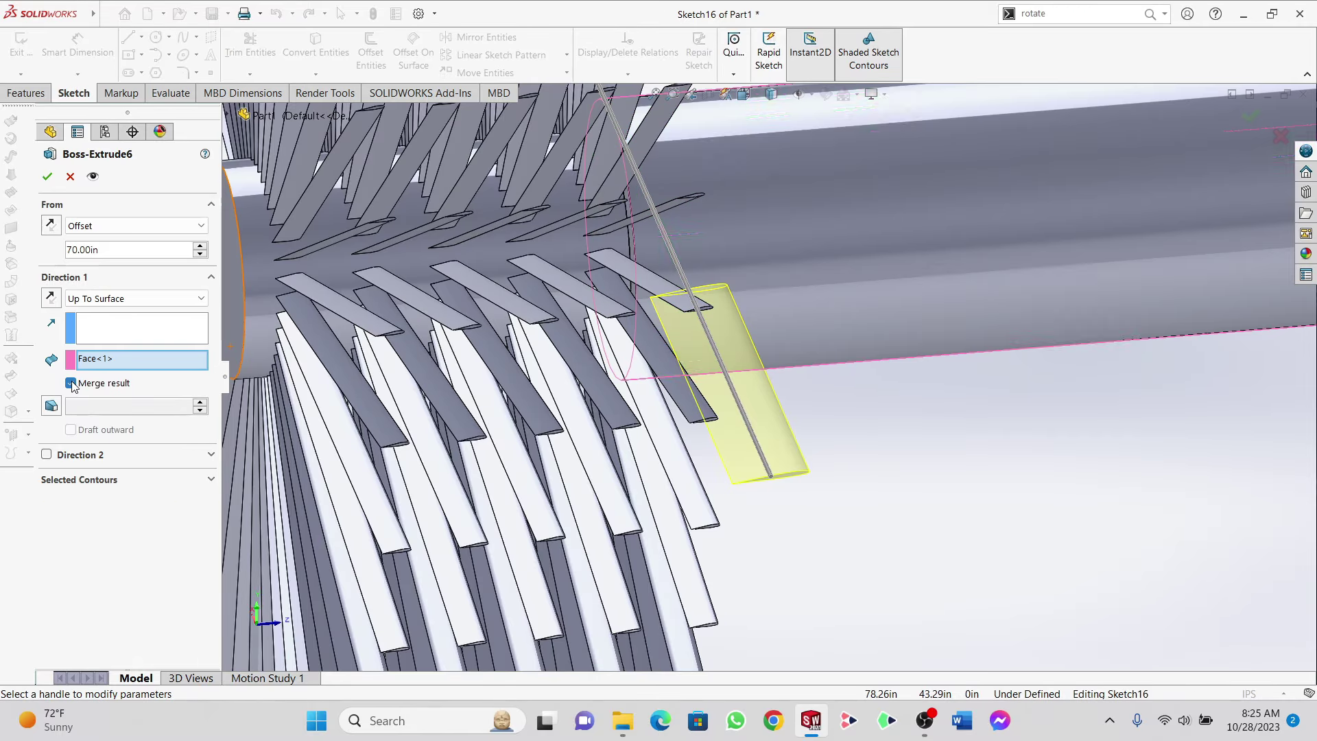
click(47, 177)
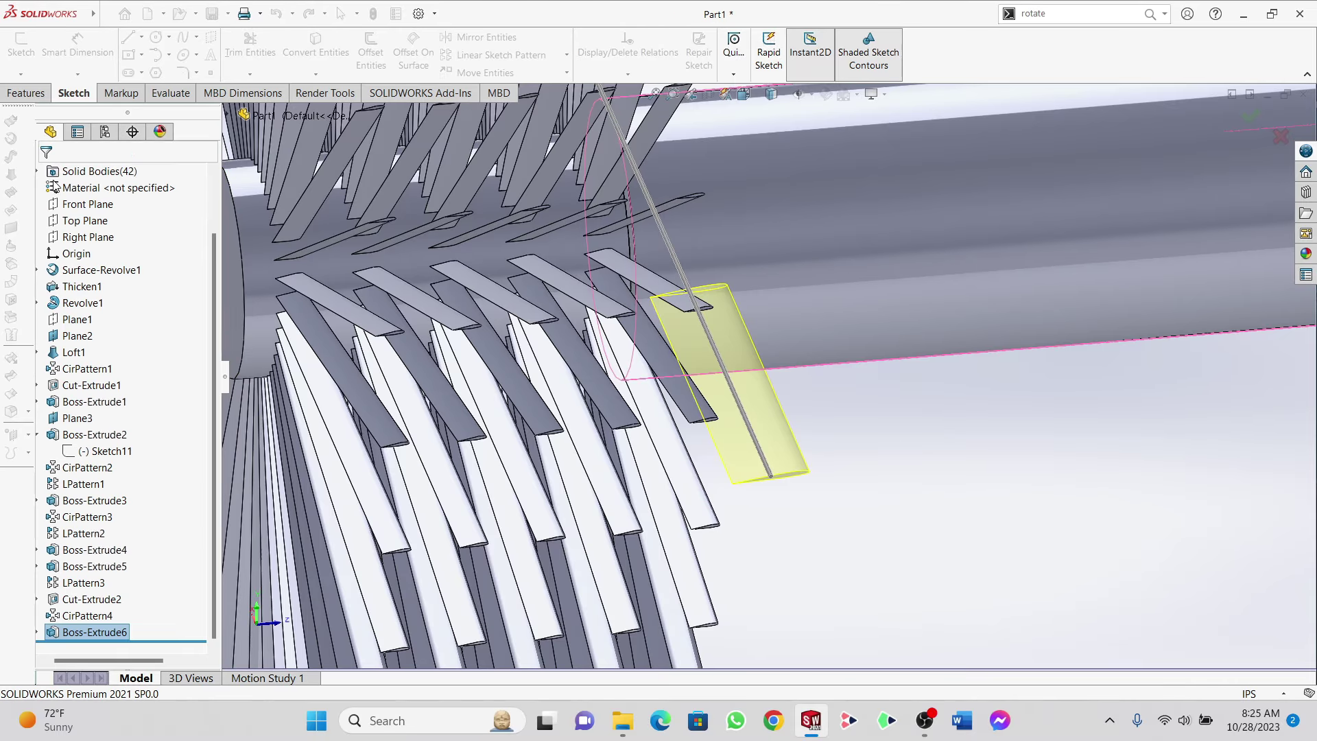
Step: Try to circular-pattern the blade feature around the shaft with 38 equally spaced instances over 360°
scroll(784, 337, up, 5)
scroll(816, 316, up, 1)
middle_drag(816, 315, 785, 385)
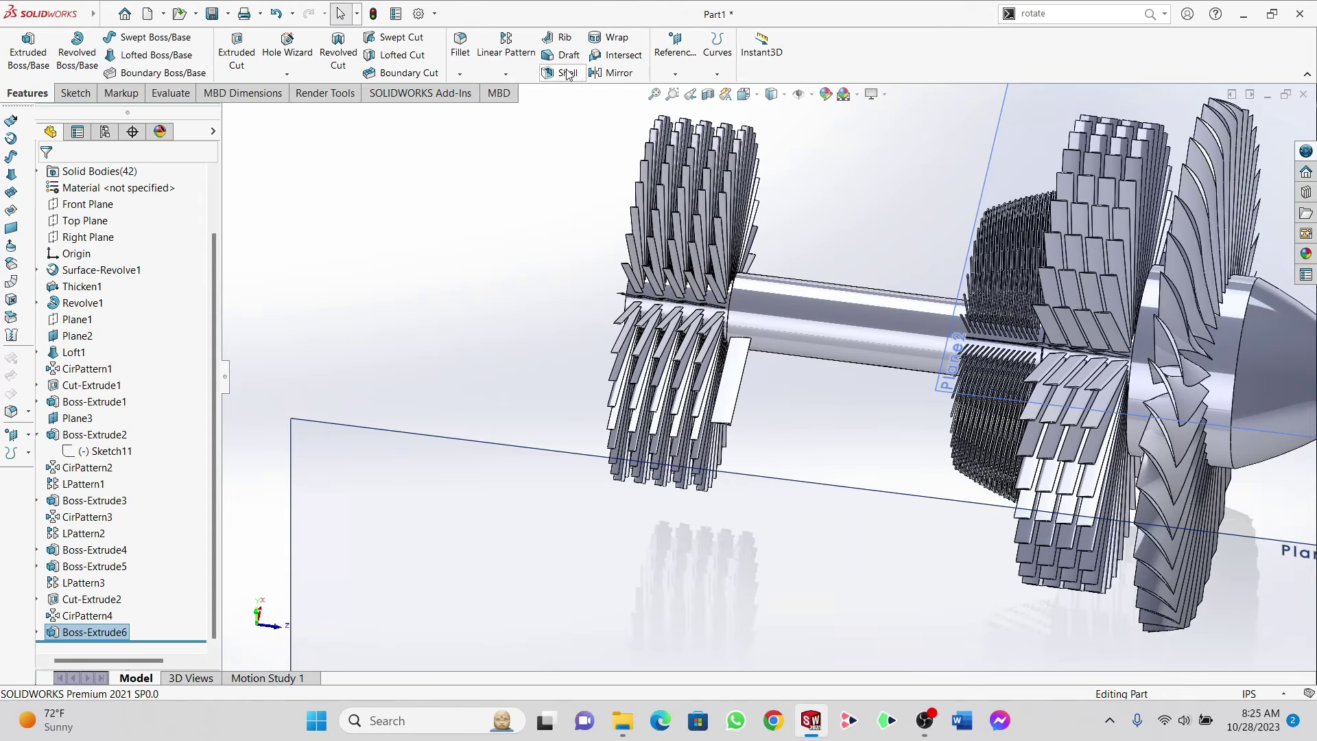
click(506, 73)
click(518, 108)
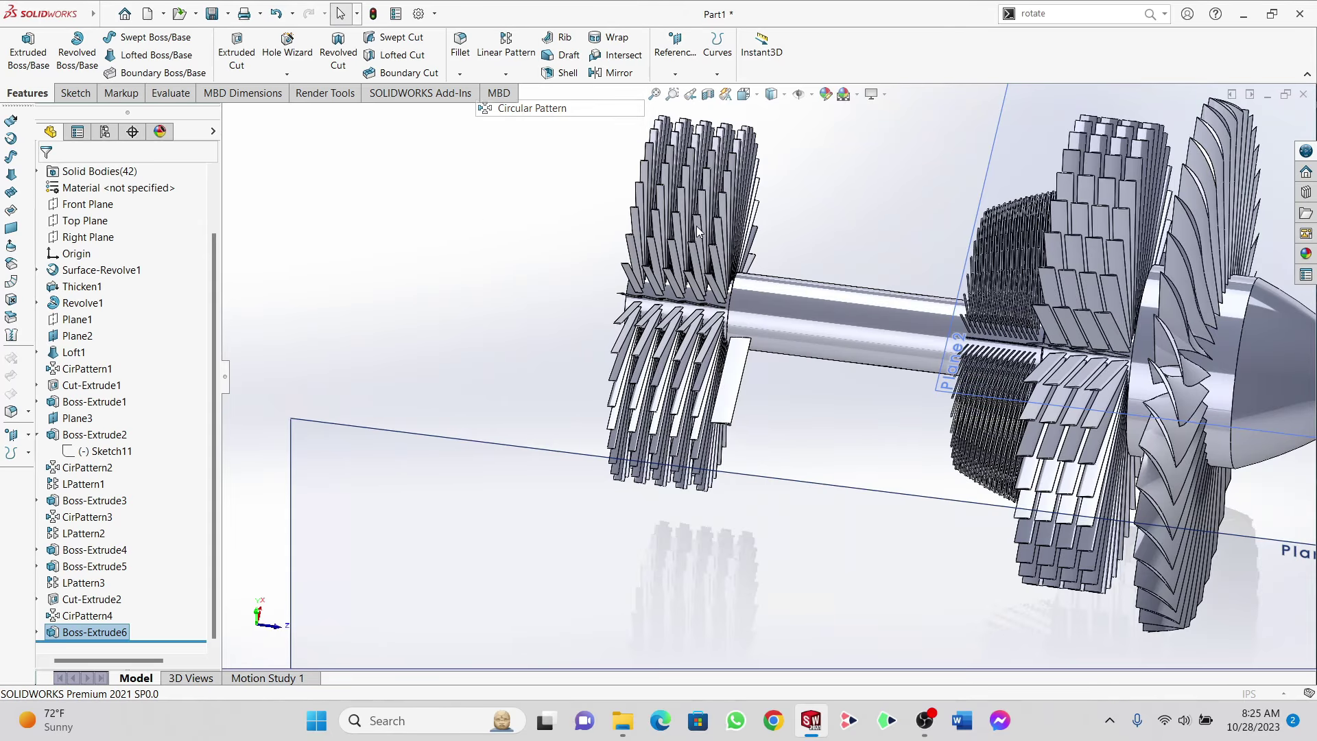
click(817, 317)
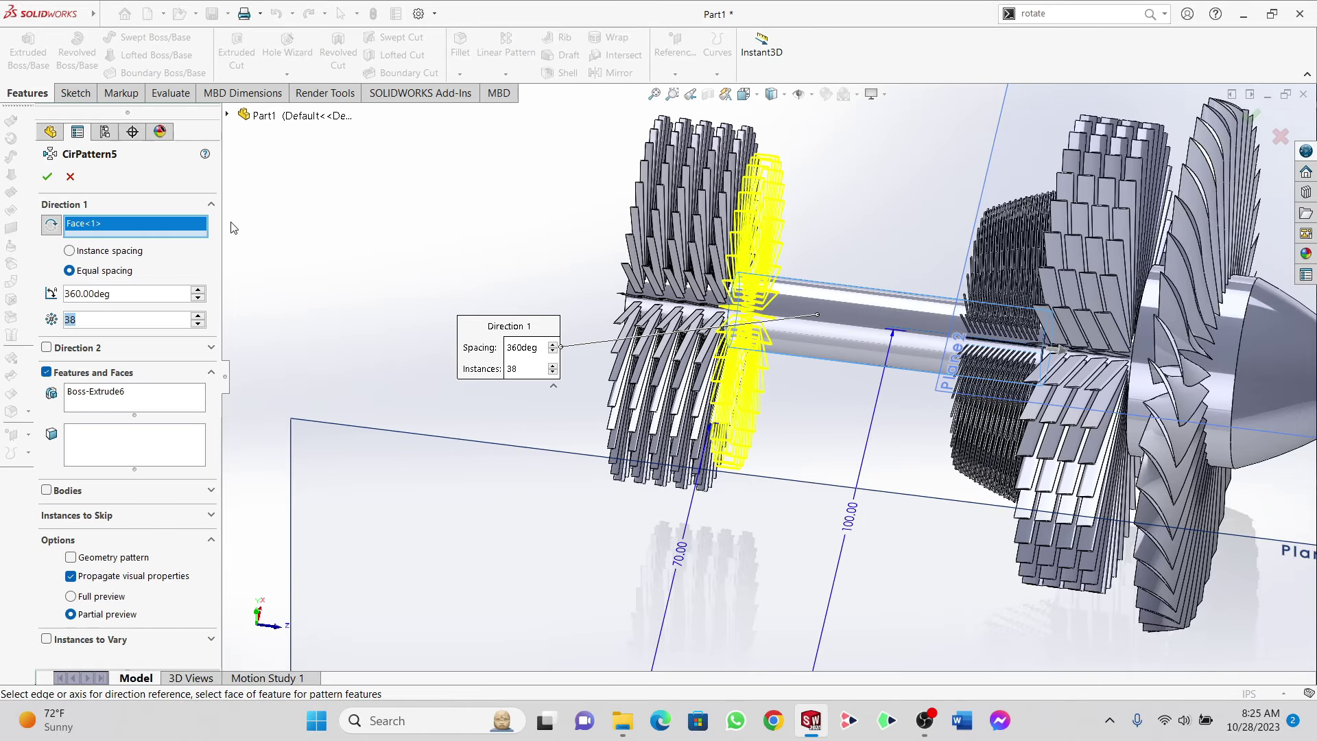
click(46, 184)
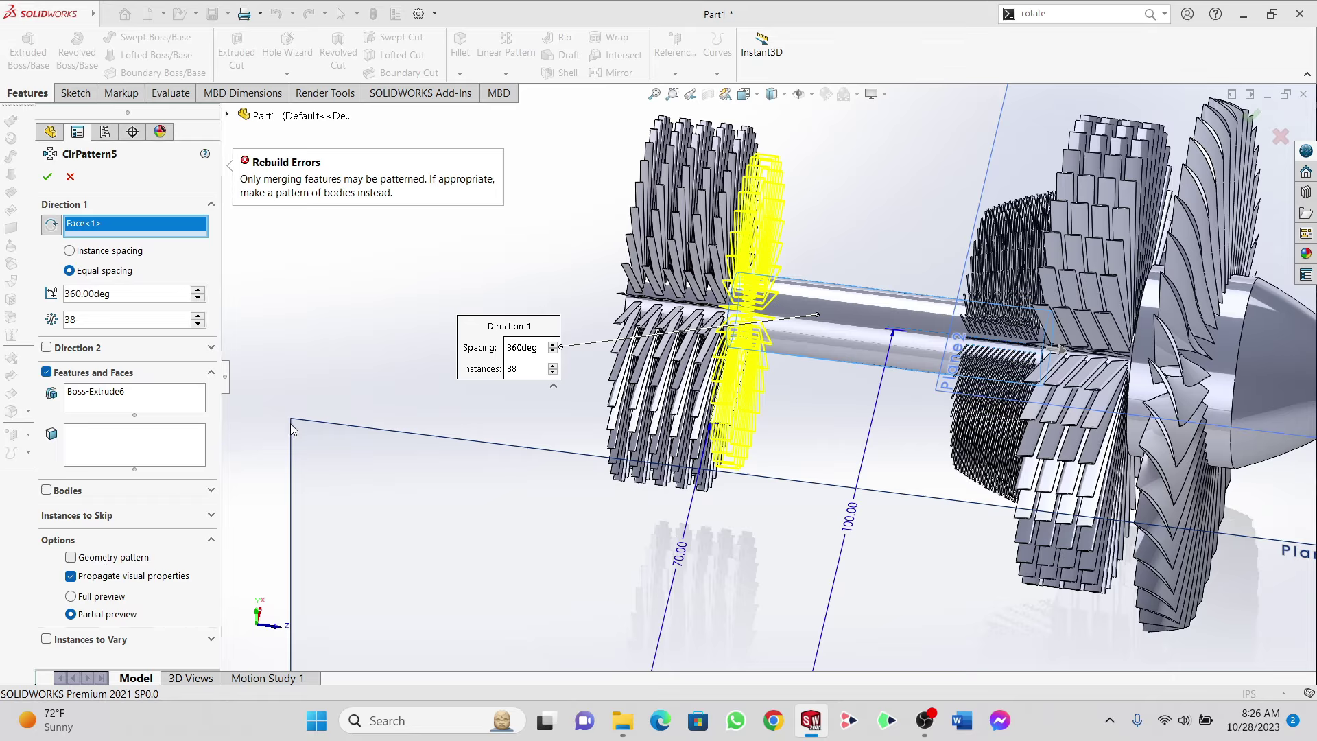
click(71, 179)
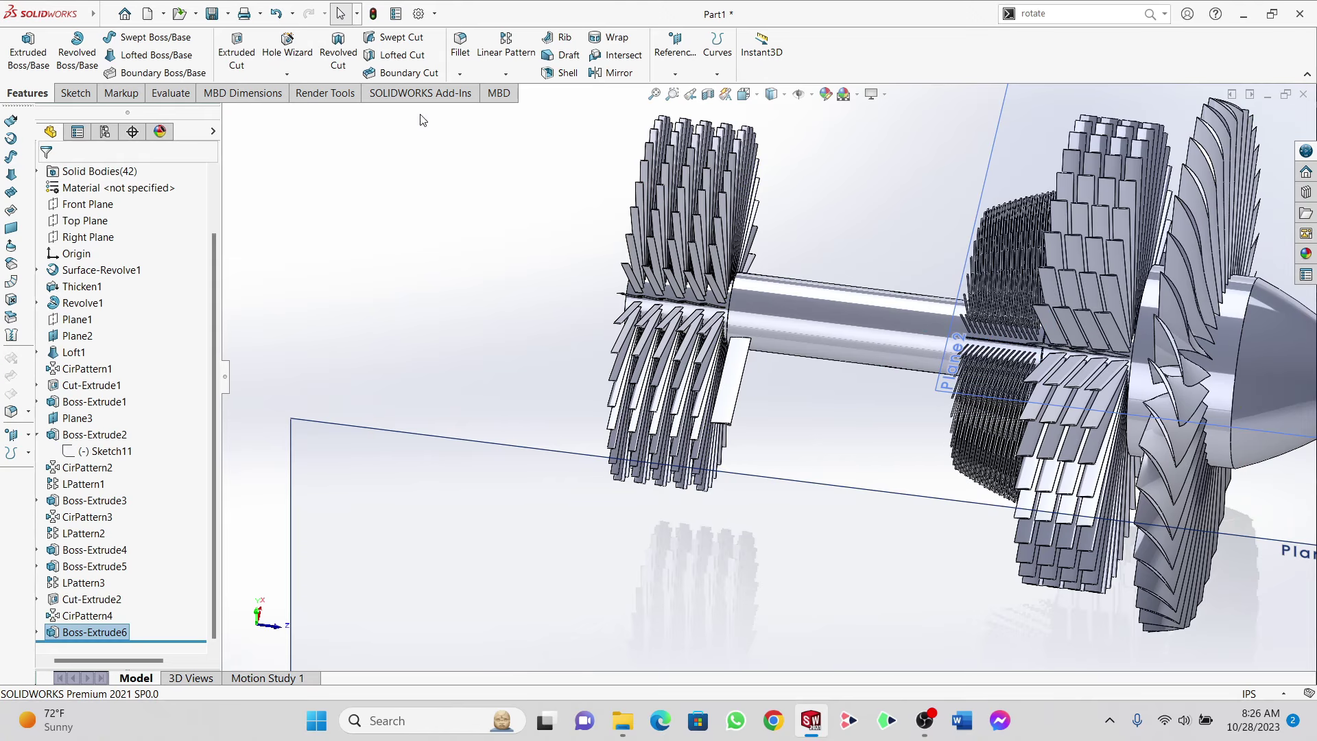
Step: Linear-pattern the new blade along the shaft with 5 in spacing and 2 instances
click(506, 58)
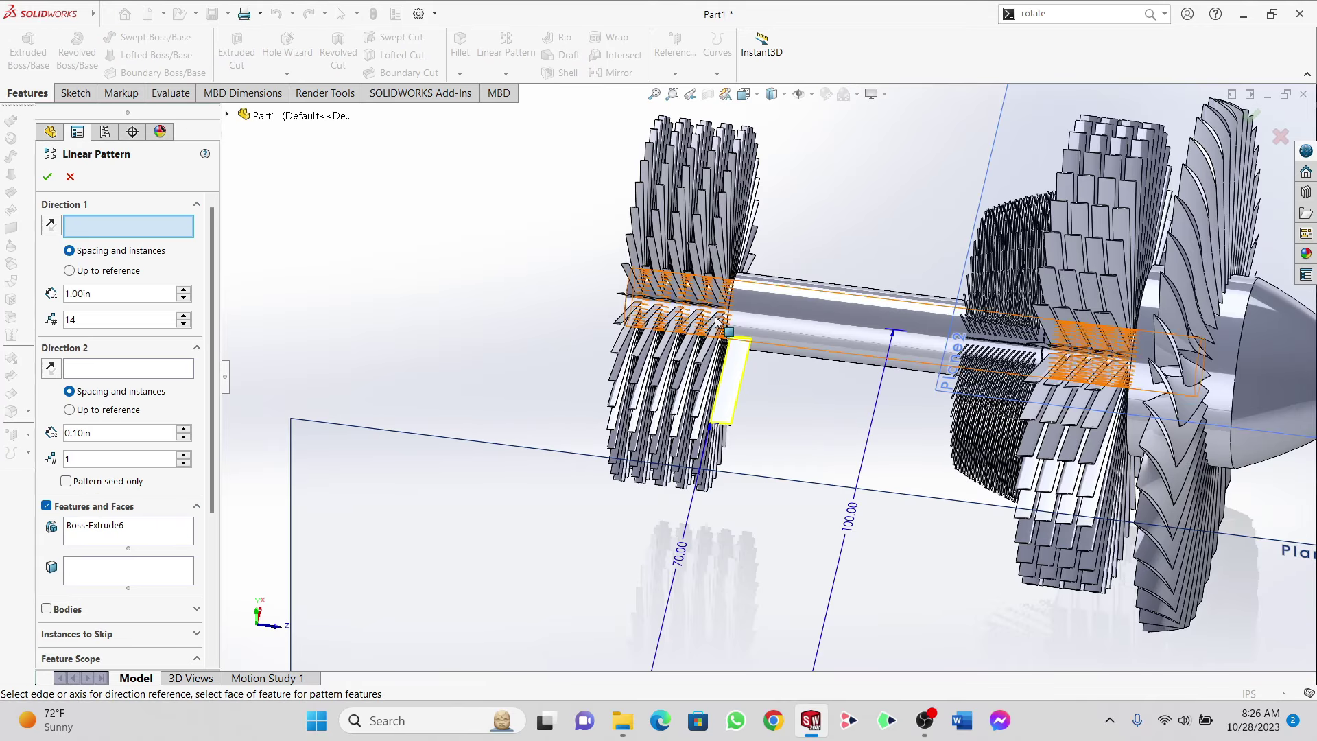
click(797, 310)
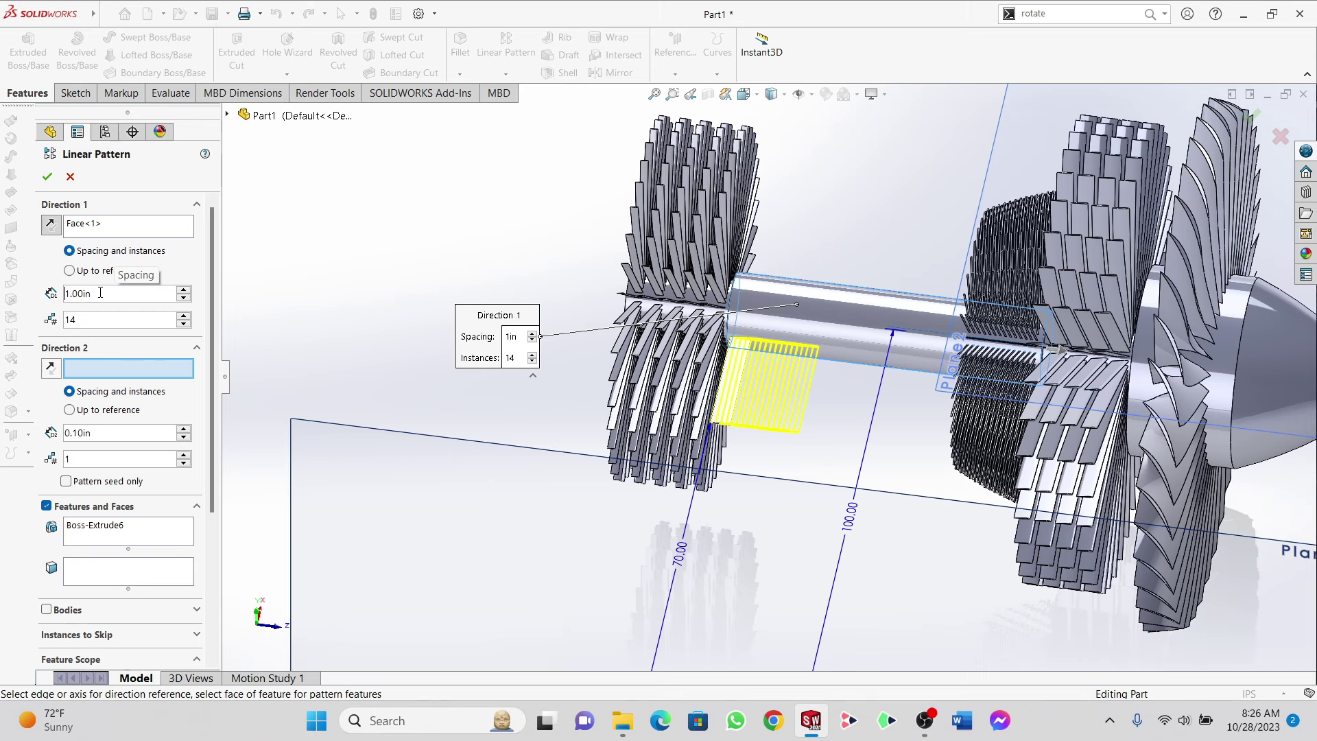
text(5)
key(Tab)
text(2)
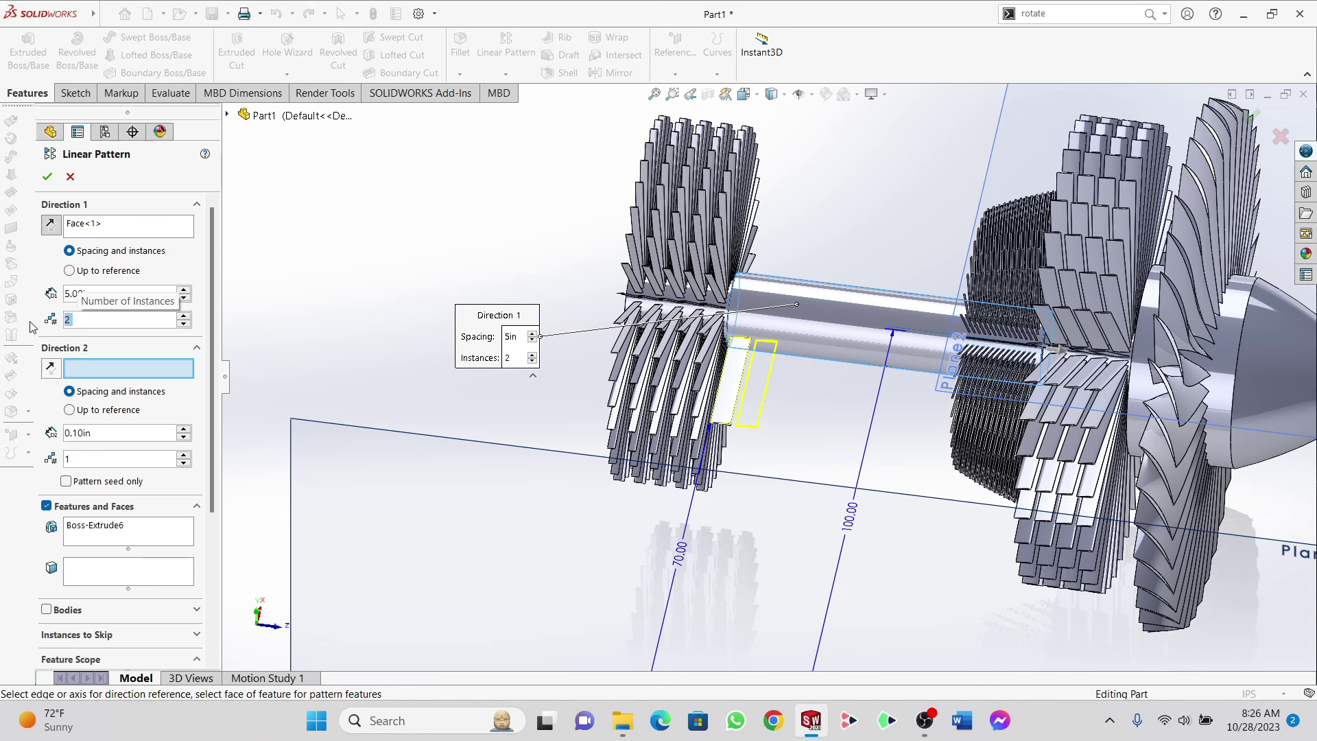
click(47, 176)
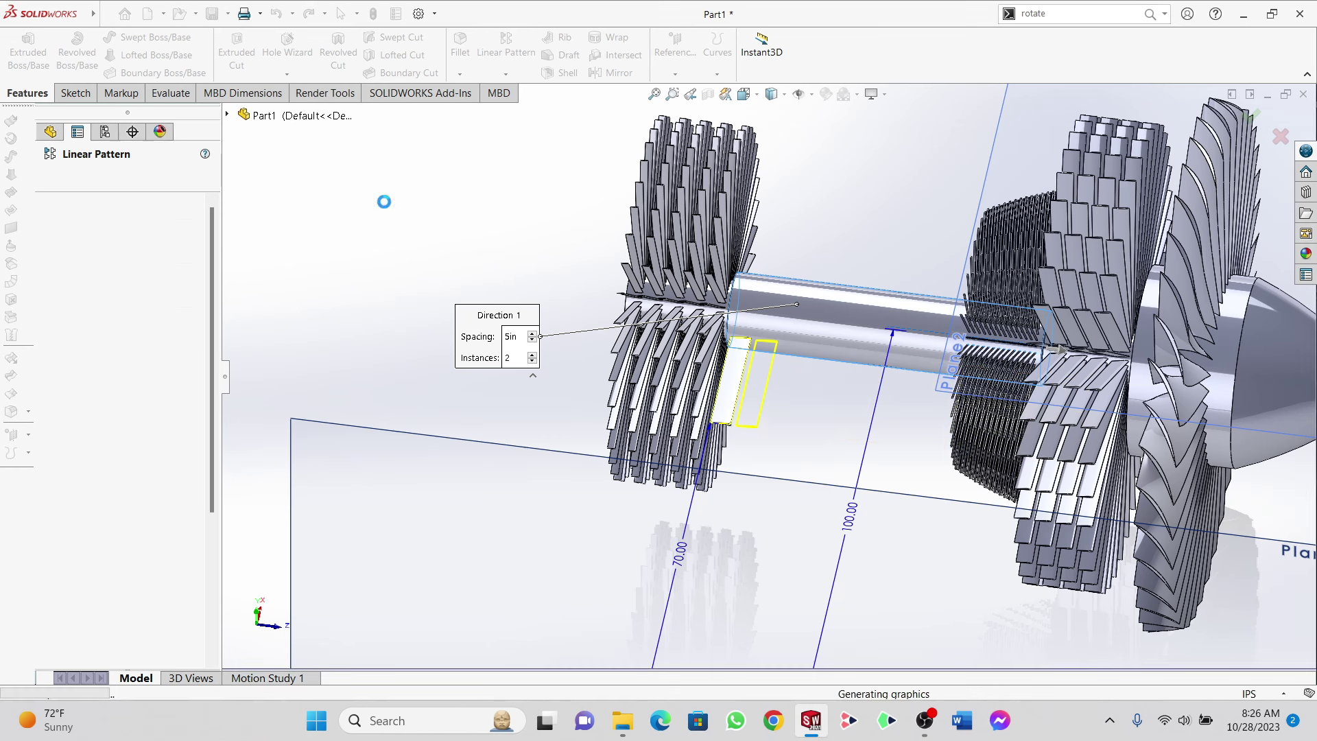
Step: On a Top Plane sketch, draw a vertical line about 5.78 in long beside the first new blade's tip and a 1.22 in horizontal line from its lower end
middle_drag(851, 359, 721, 452)
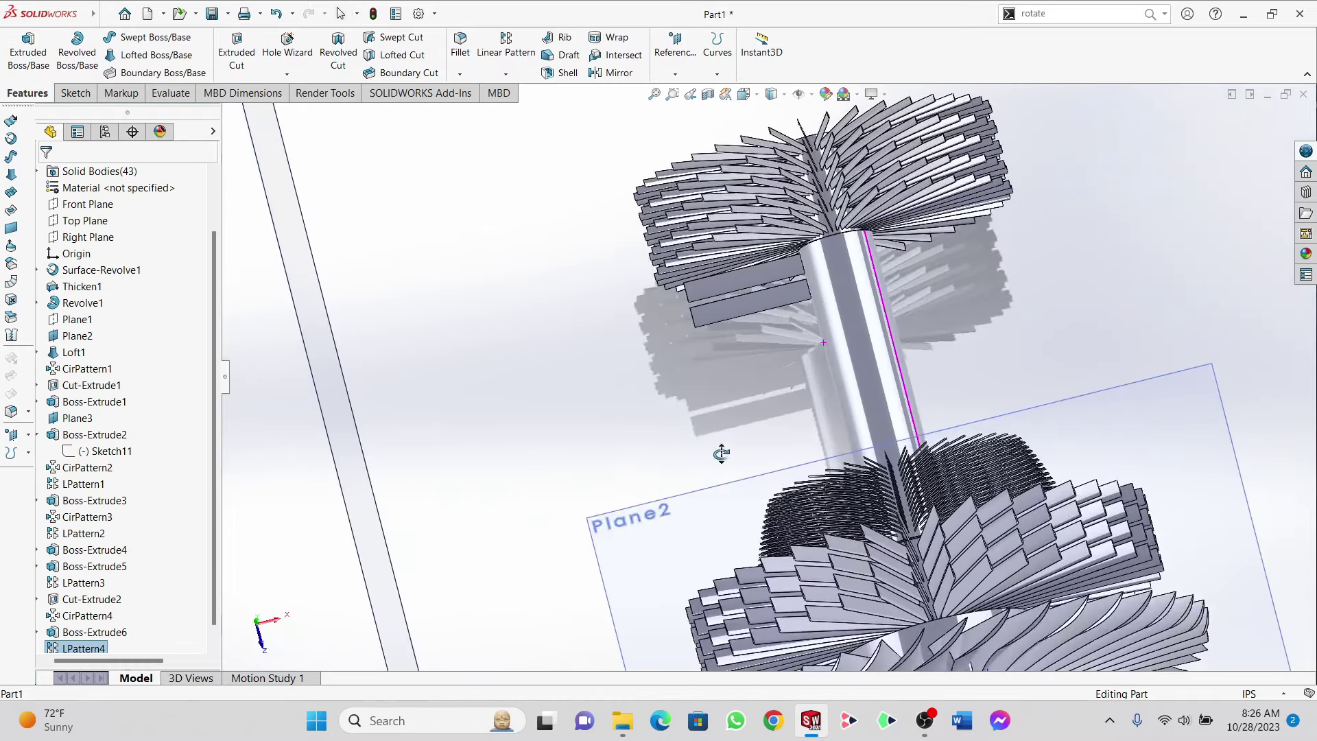
scroll(719, 308, down, 5)
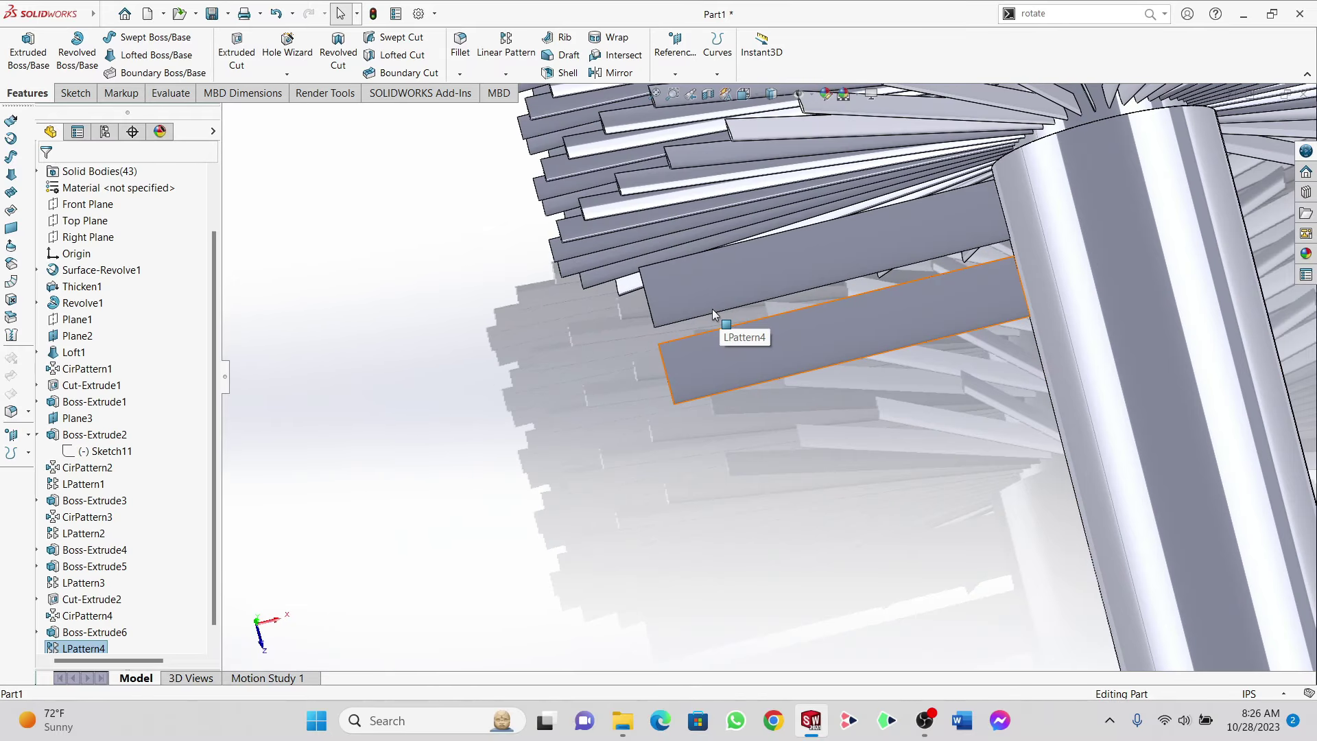
scroll(656, 318, down, 3)
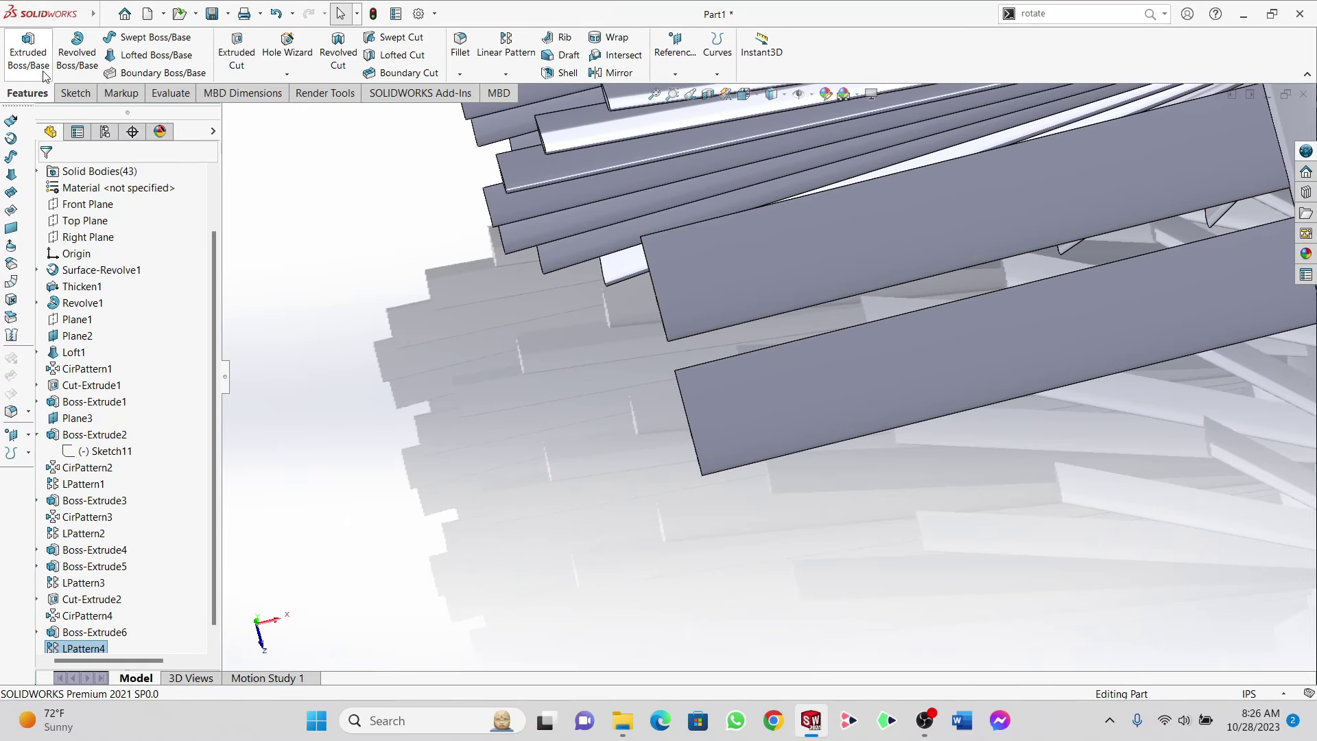
right_click(86, 221)
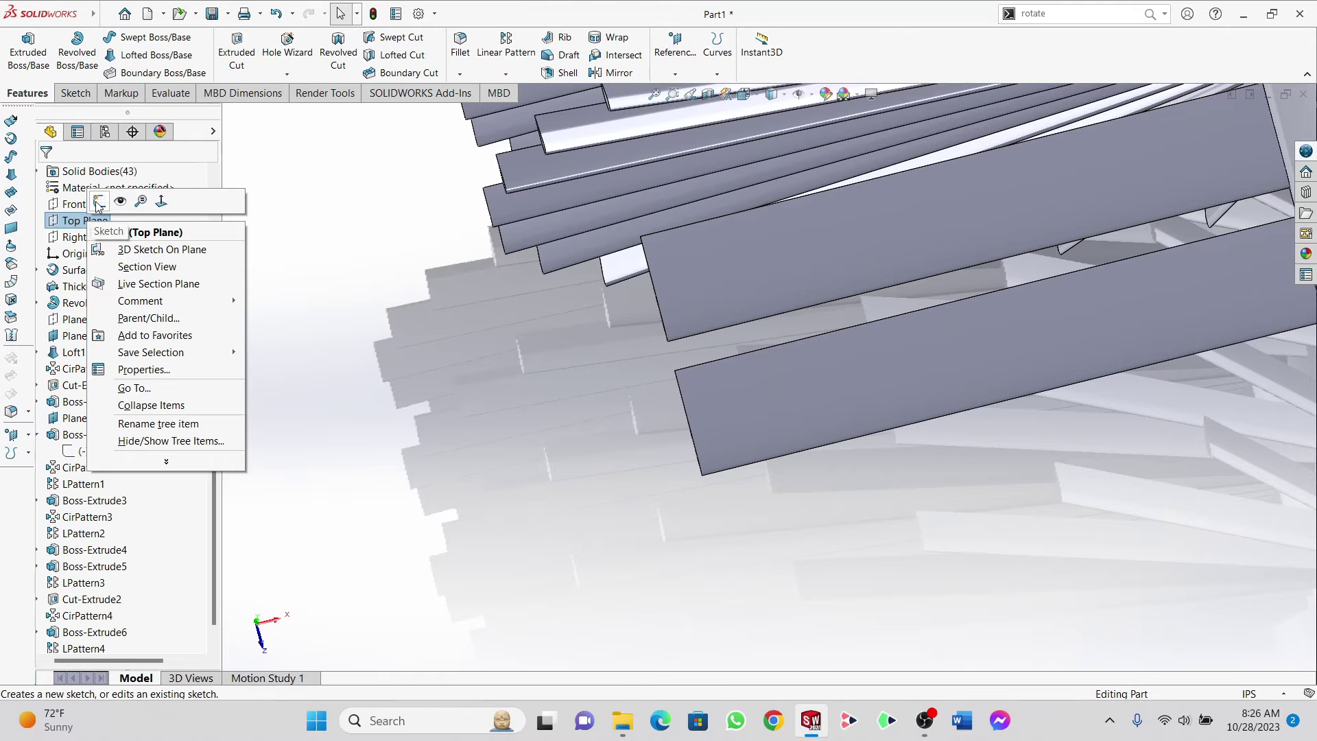
click(101, 198)
scroll(727, 293, down, 4)
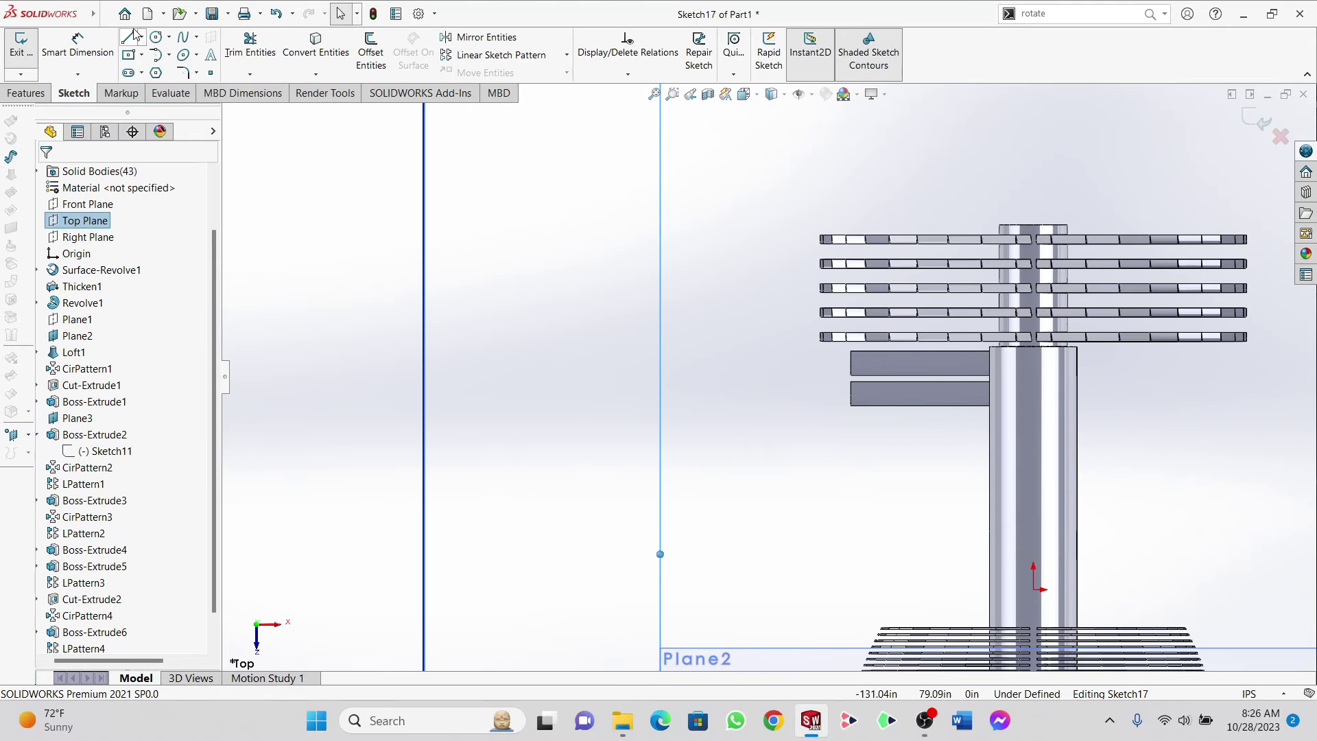
click(130, 37)
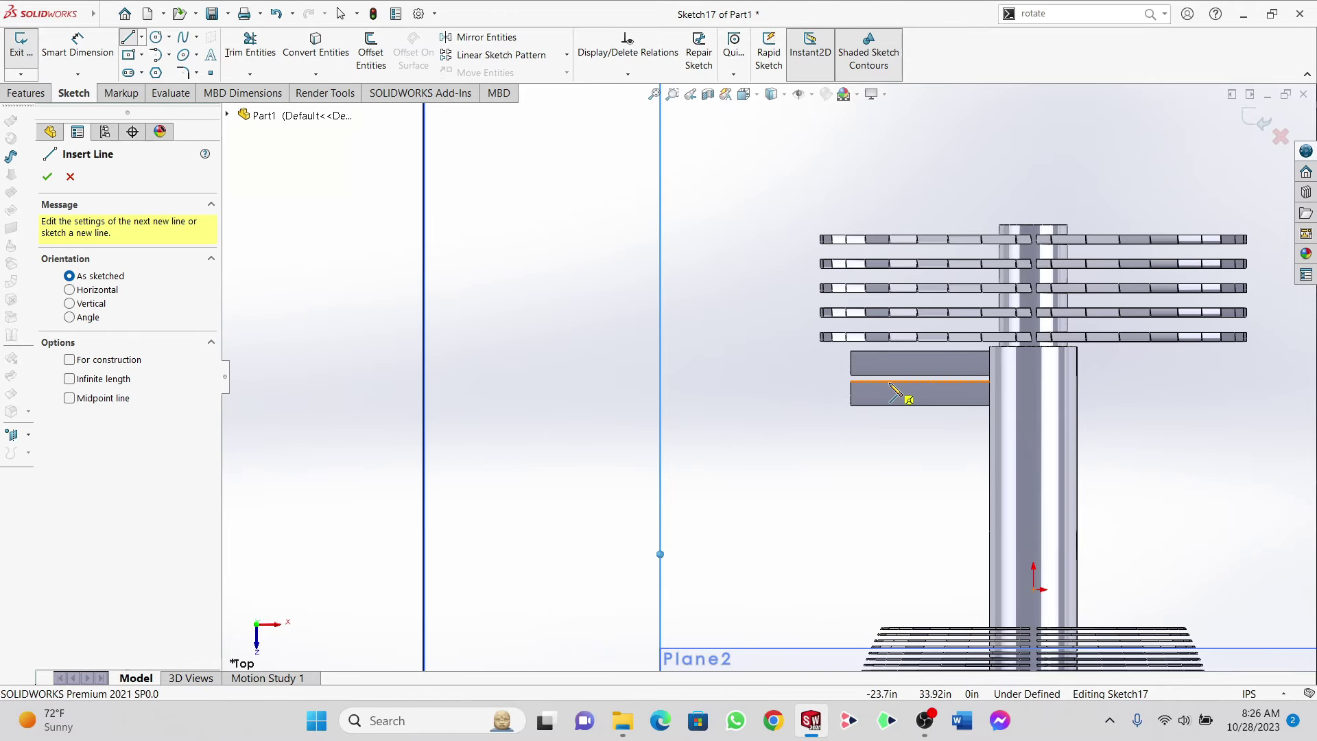
scroll(906, 381, down, 3)
scroll(858, 362, down, 3)
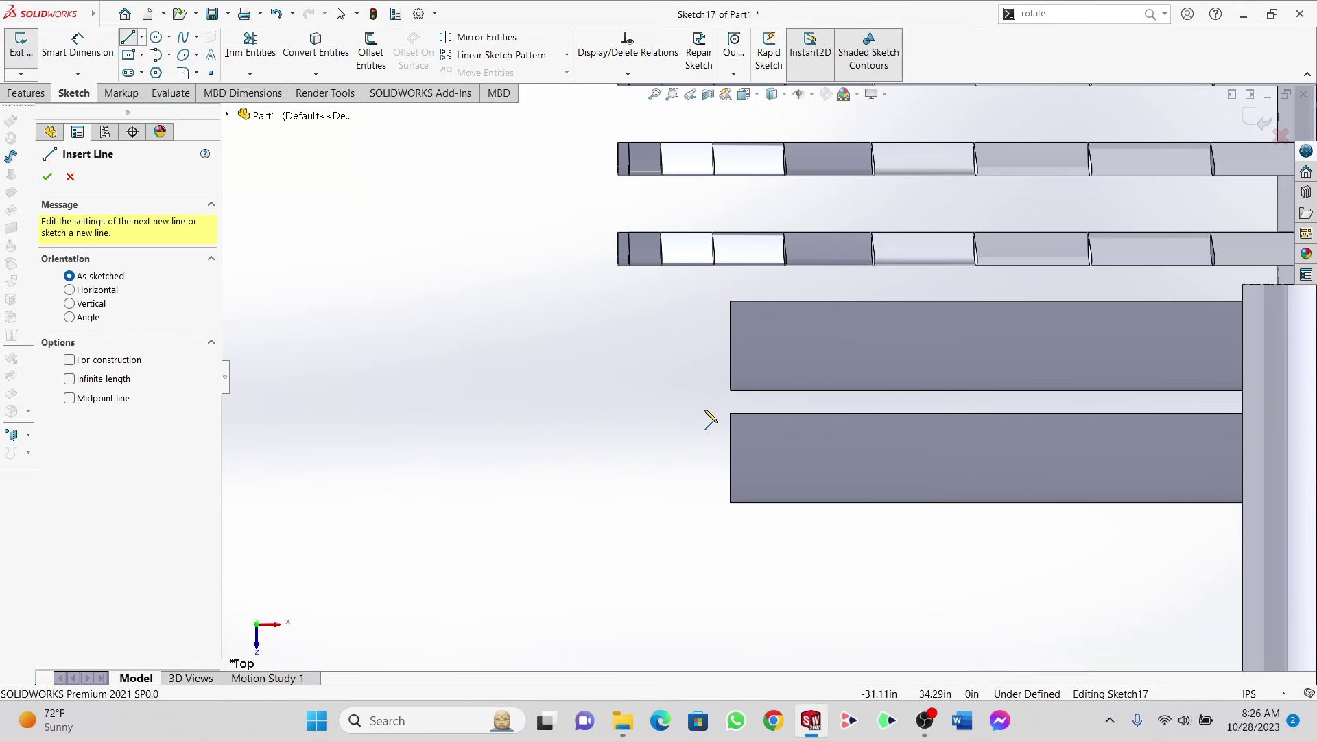
click(690, 287)
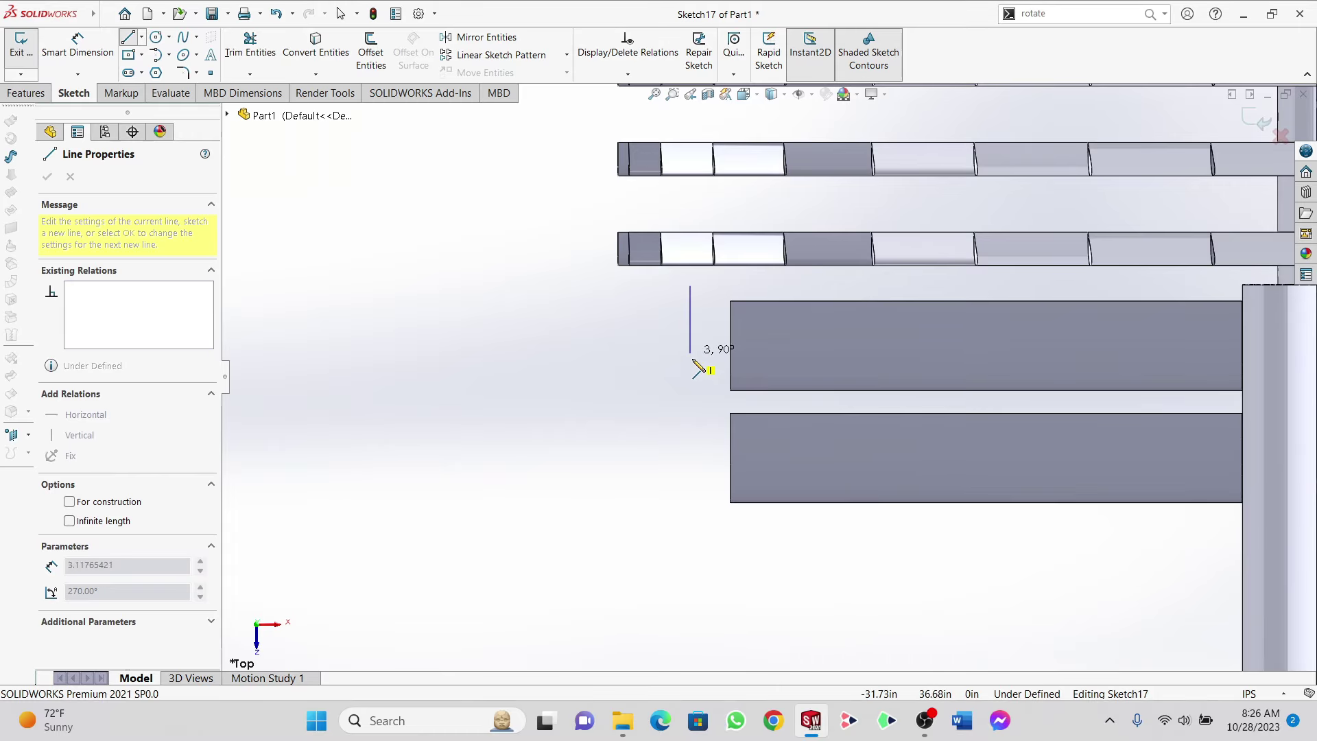
click(690, 415)
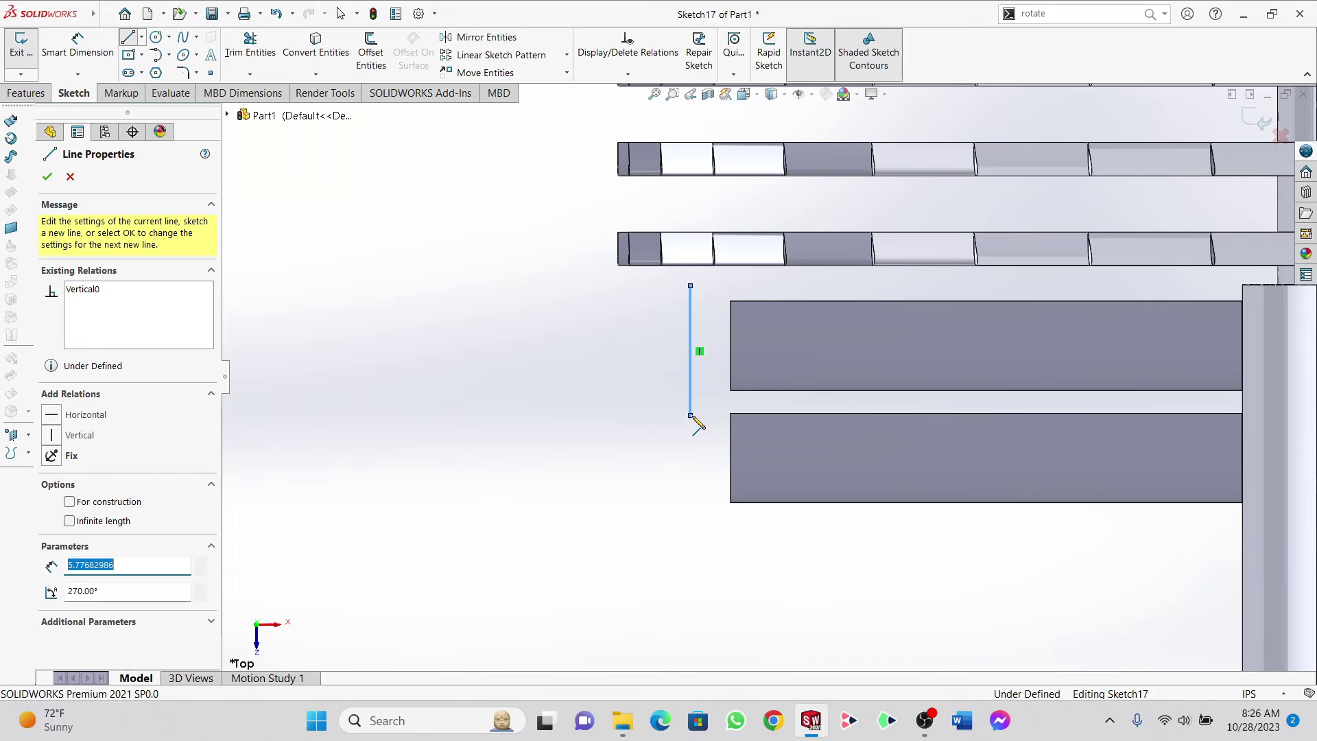
double_click(718, 415)
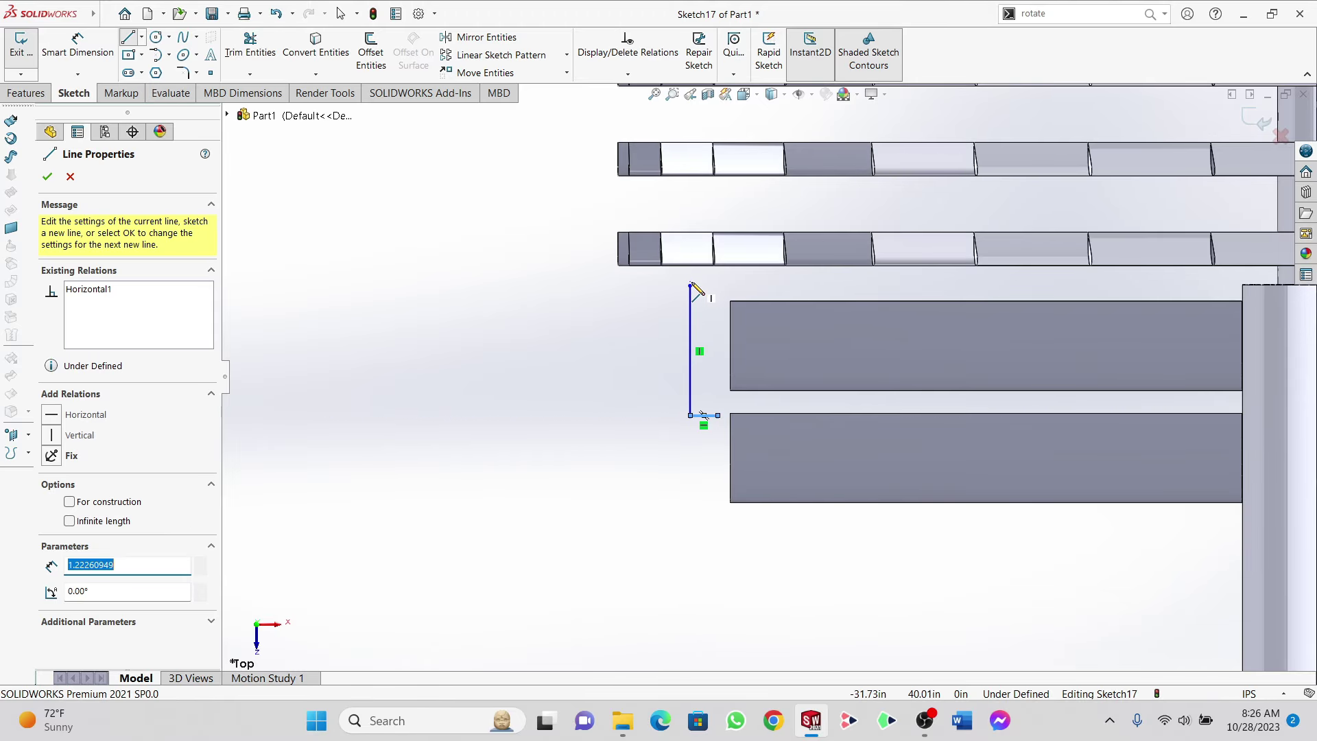
Step: Close the profile with a slanted spline across the first blade's outer end and a horizontal top line about 4.98 in long
click(183, 37)
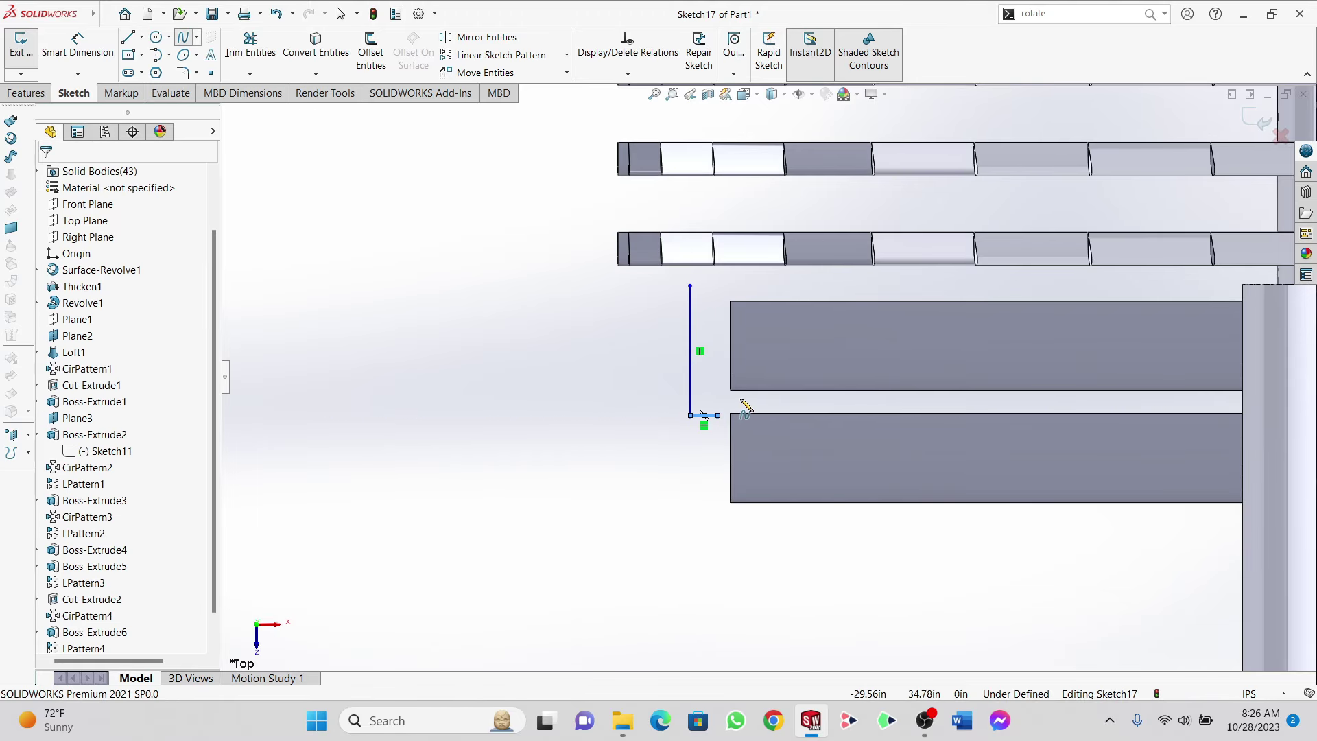
click(718, 416)
click(802, 288)
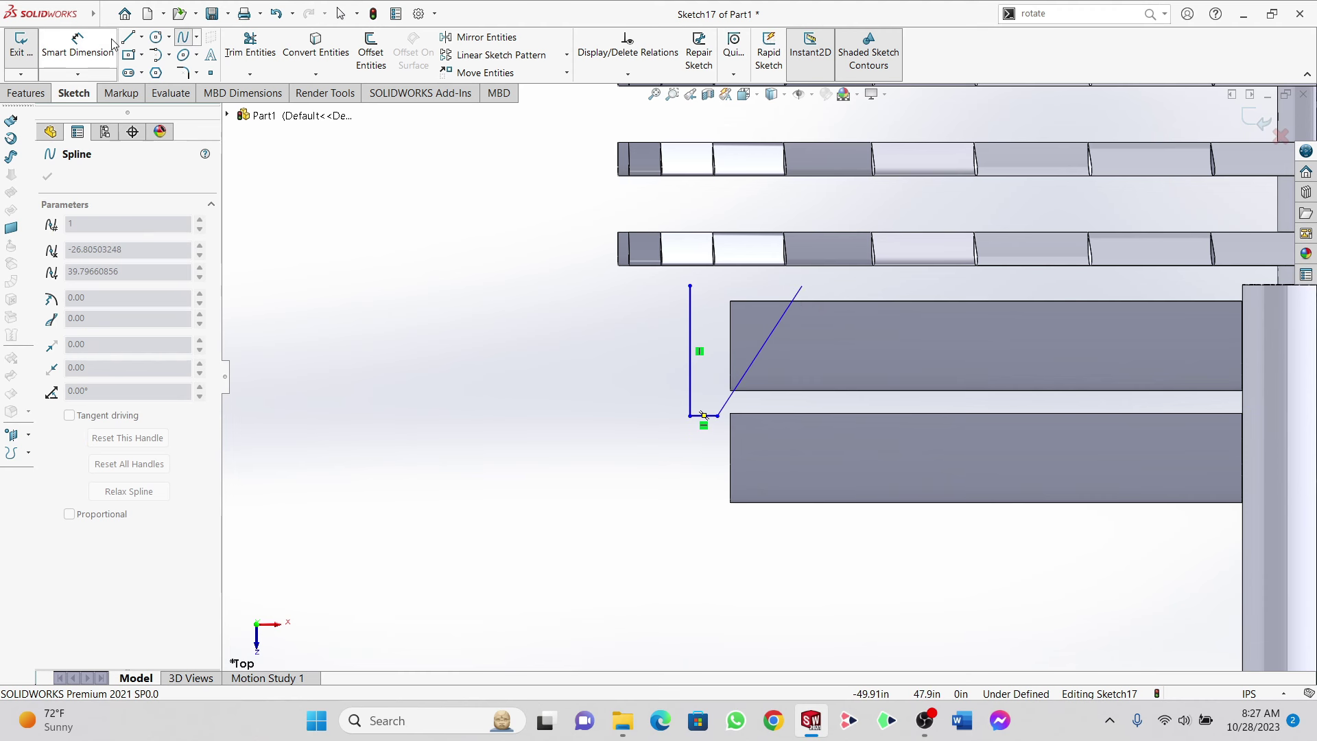
key(Escape)
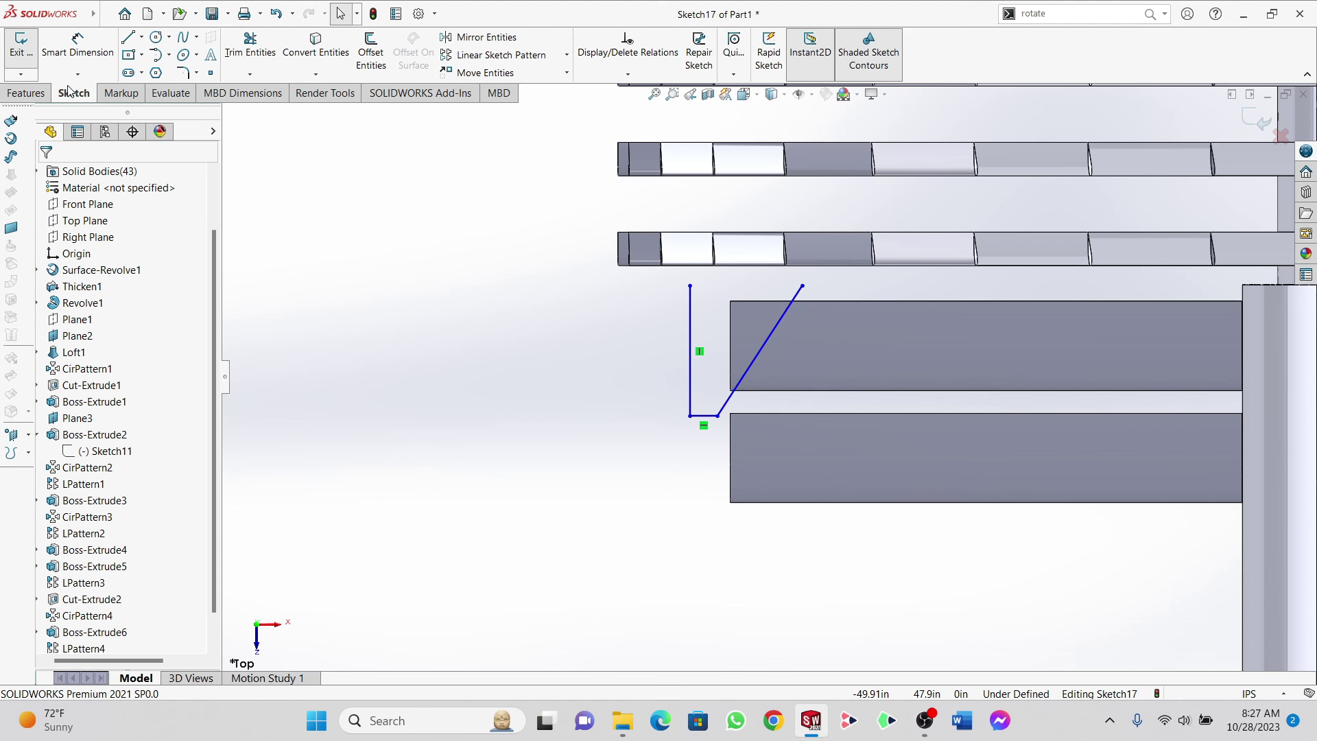
click(128, 37)
click(691, 286)
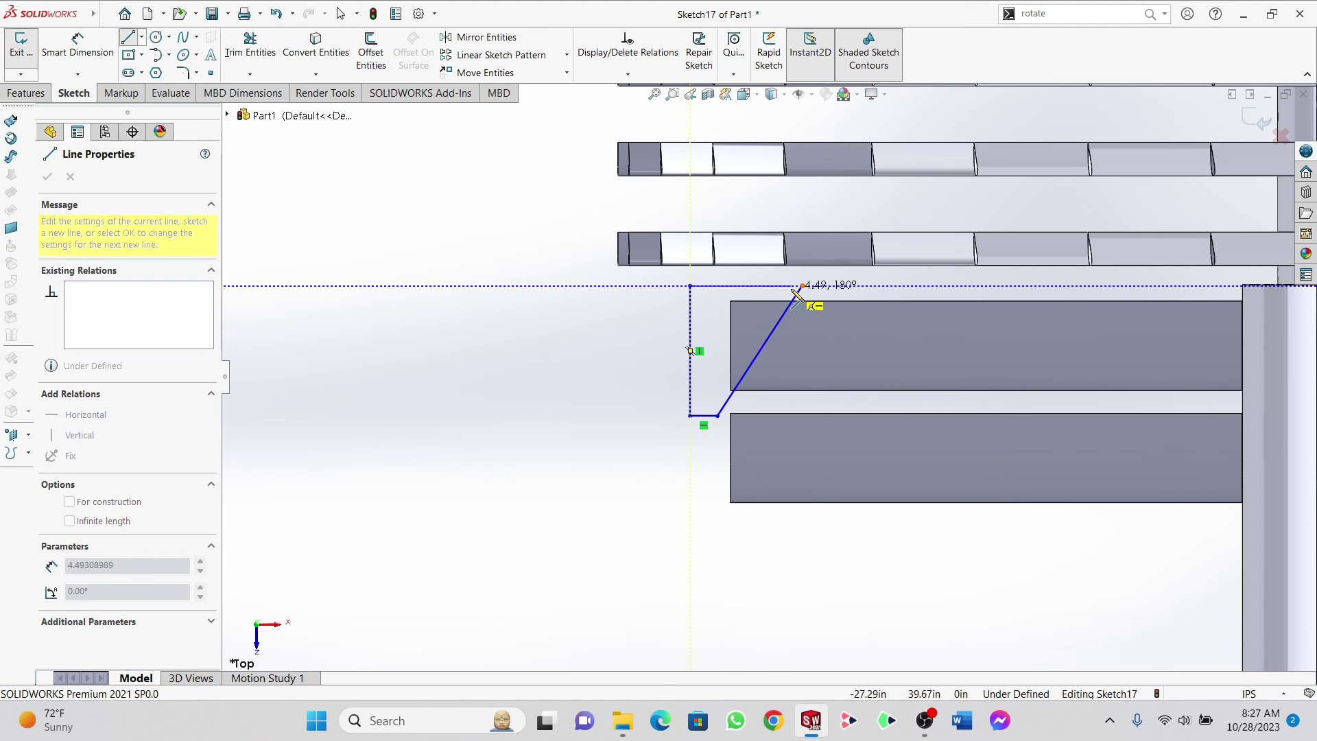
click(803, 287)
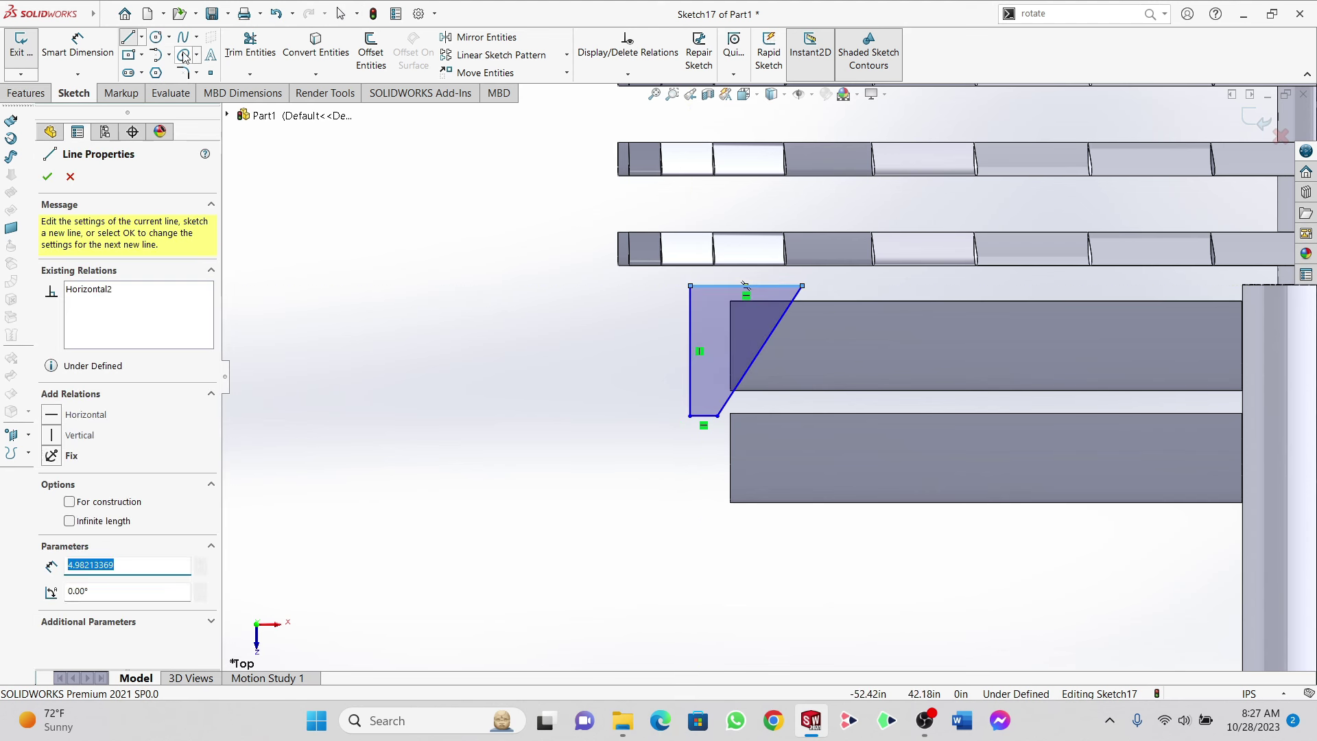
key(Escape)
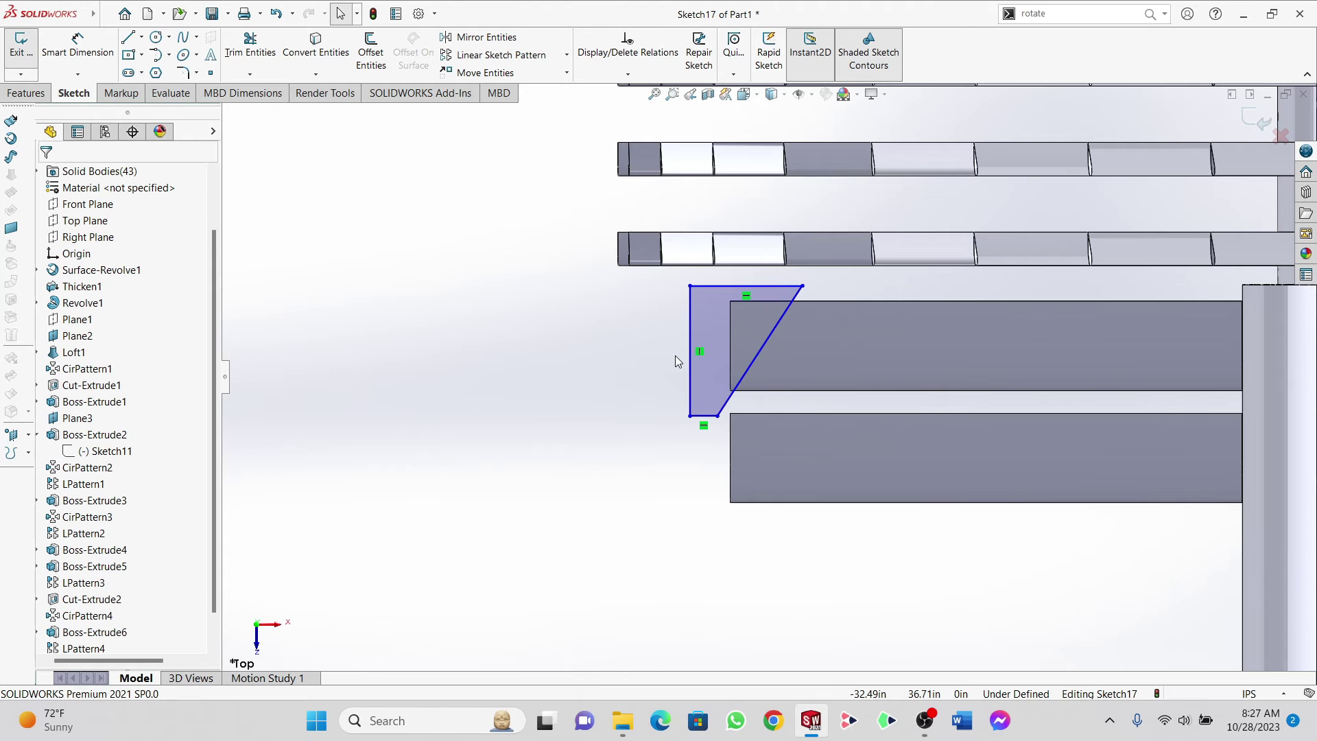
Step: Bend the slanted spline slightly outward into a gentle curve across the blade tip
click(759, 354)
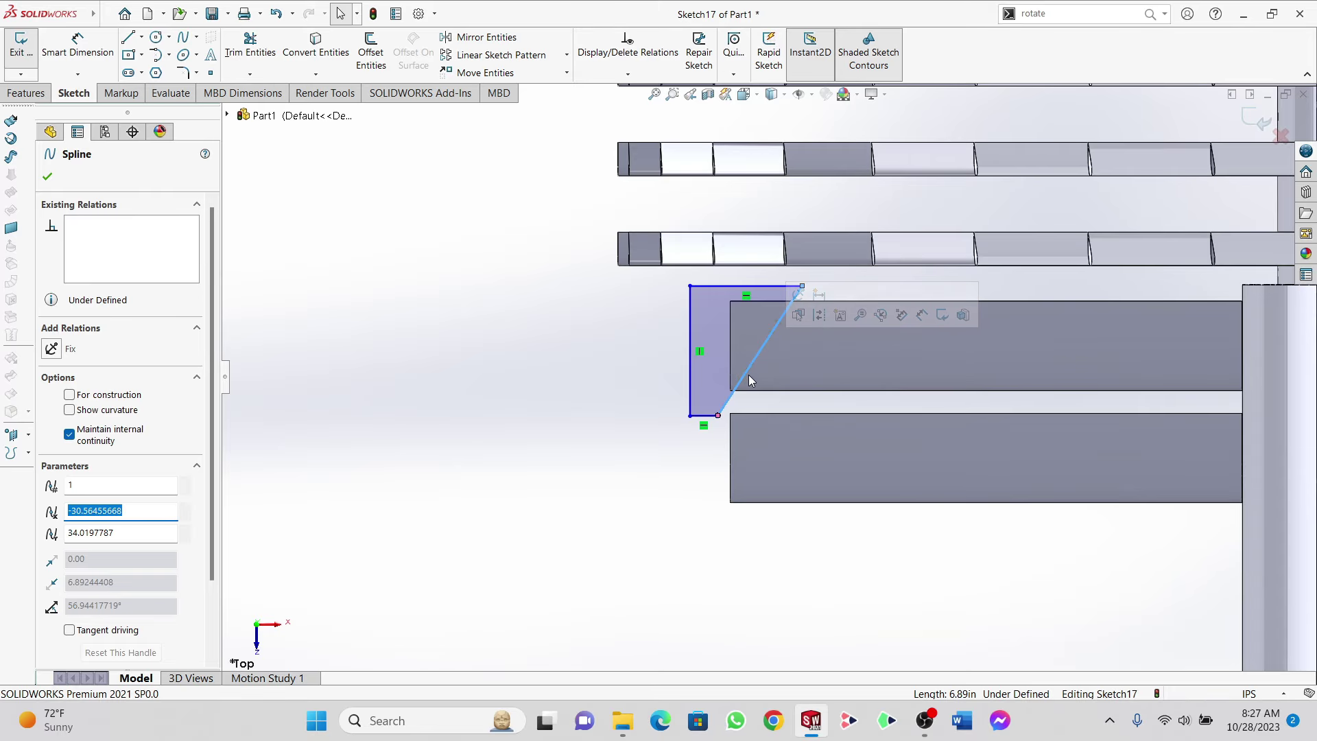
drag(751, 365, 745, 361)
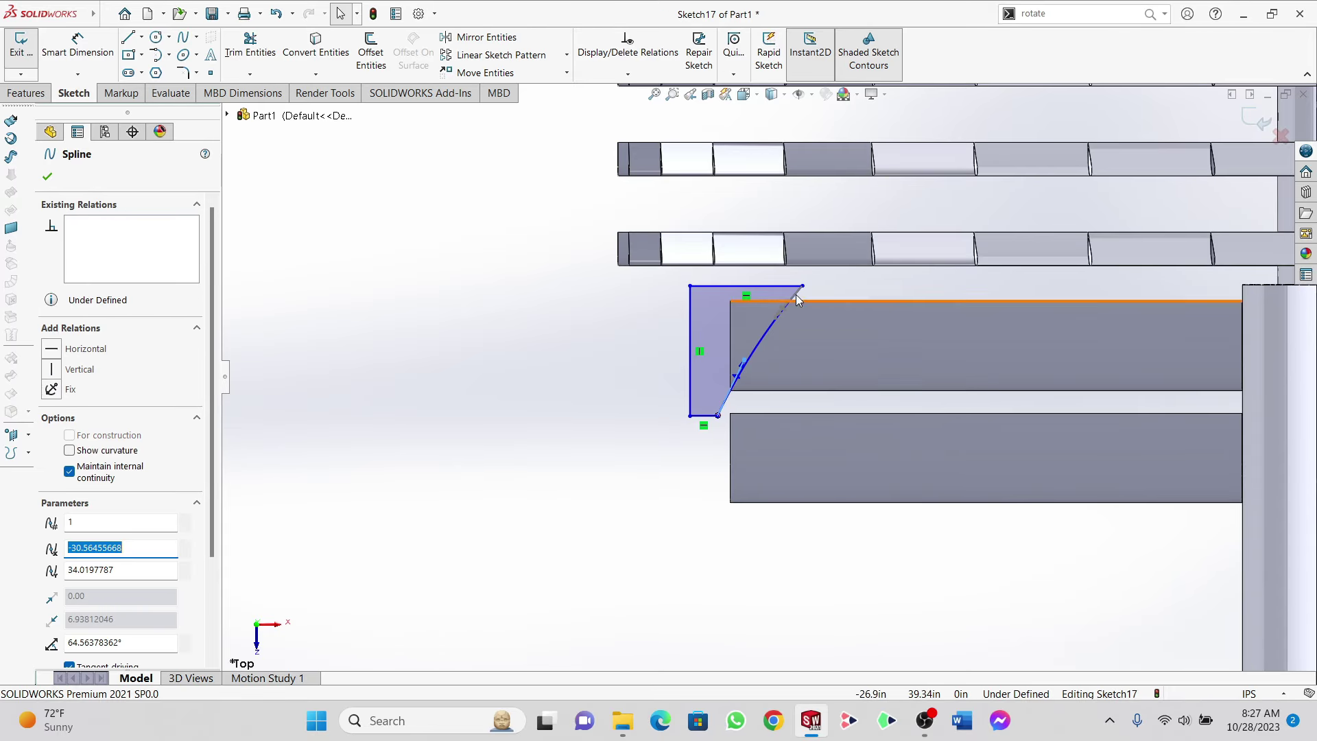
click(46, 178)
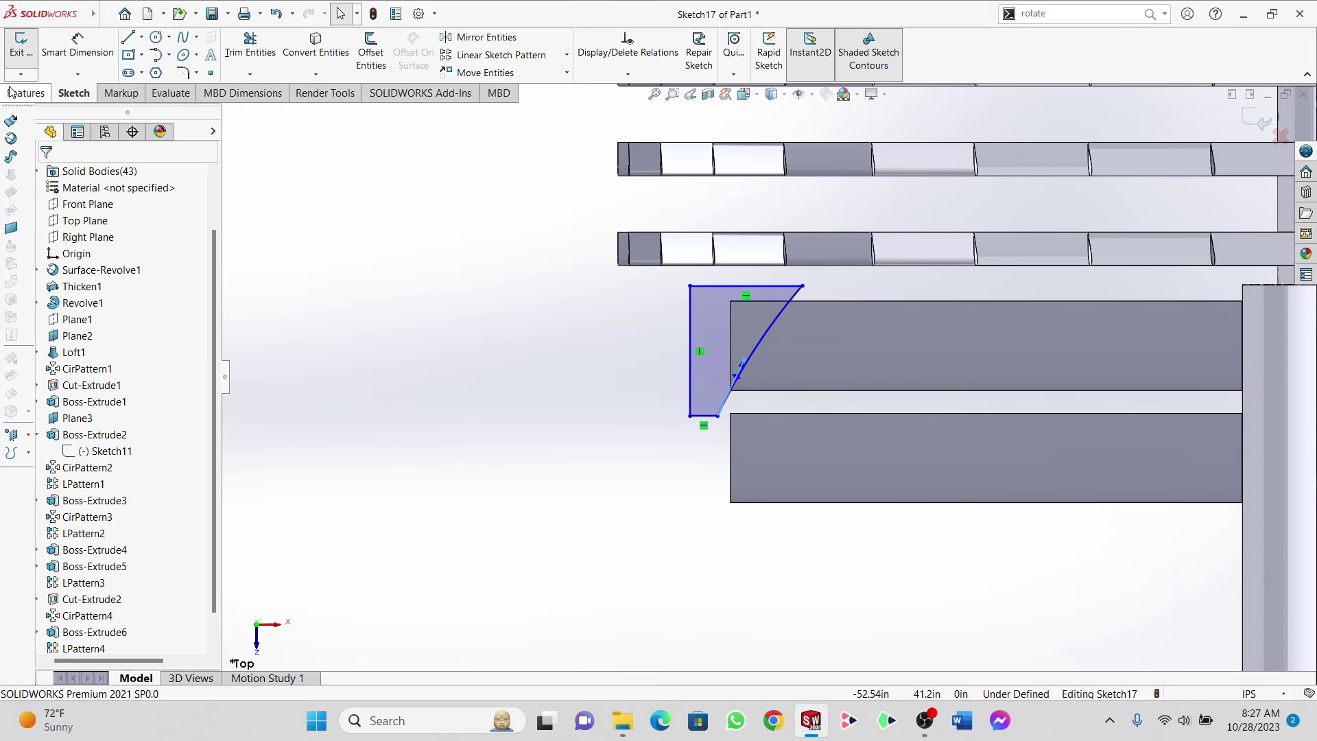
Step: Cut-extrude the closed profile blind 60.47 in in both directions to trim the first blade's tip
click(27, 93)
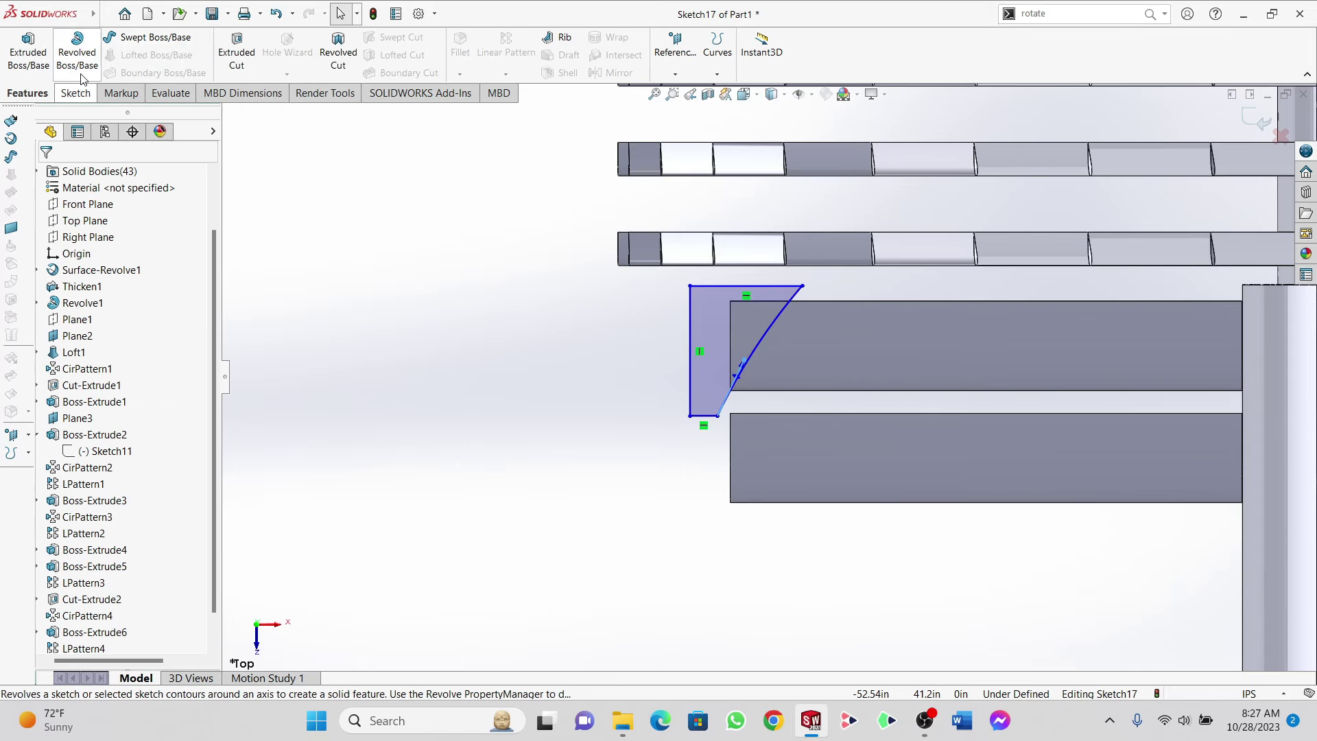
click(237, 53)
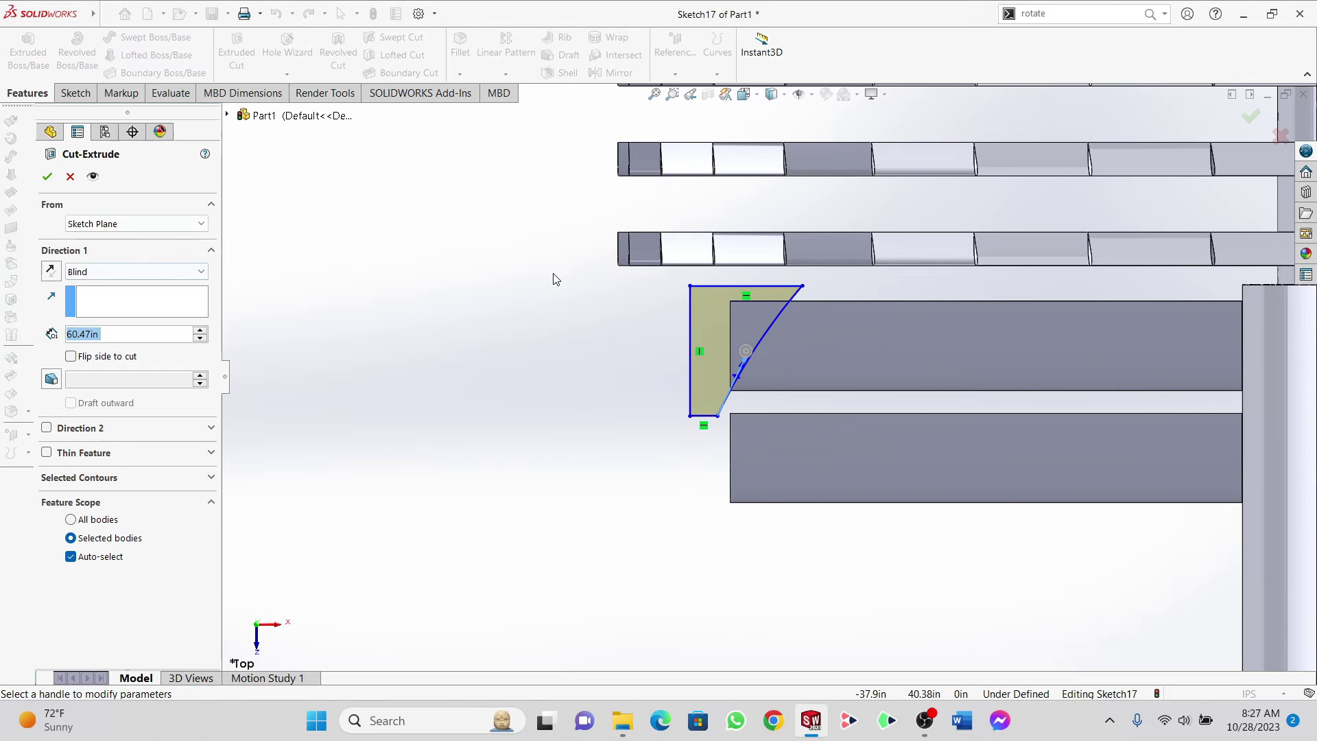
click(46, 428)
middle_drag(690, 318, 596, 528)
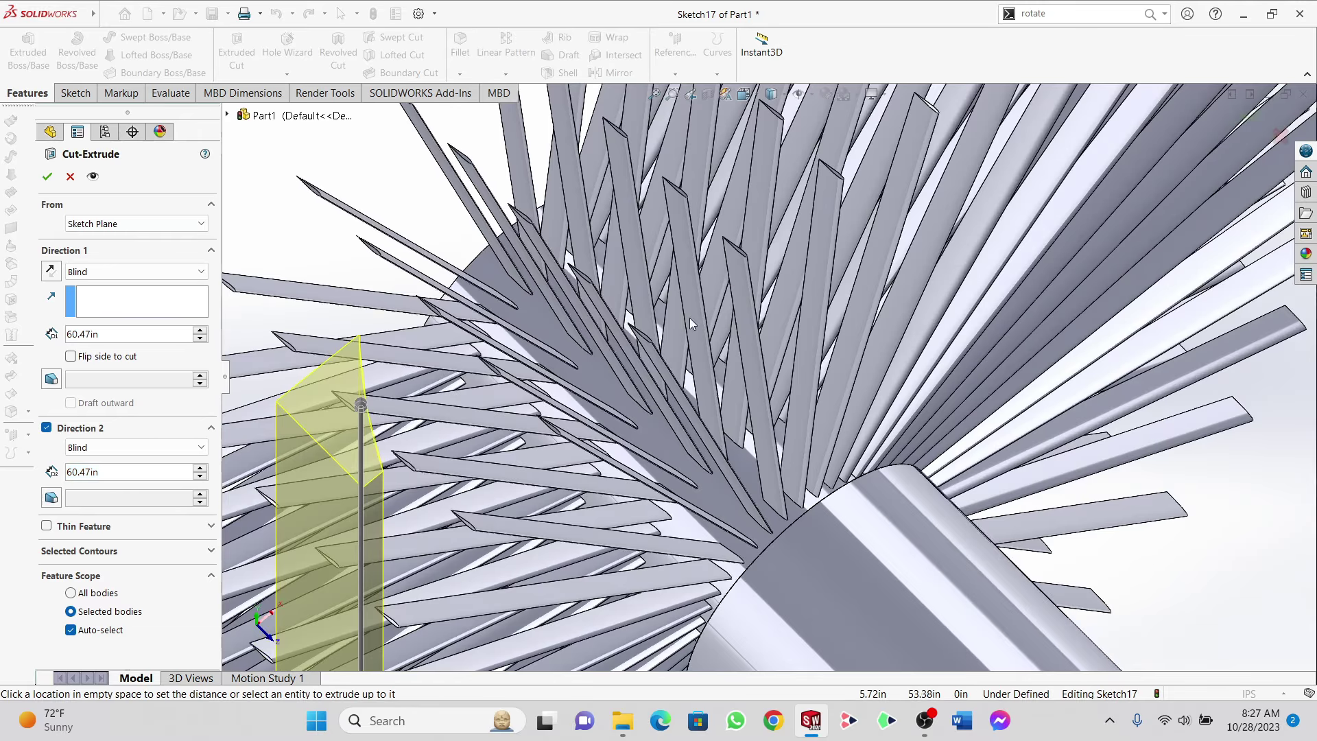
scroll(594, 537, up, 6)
scroll(595, 537, down, 4)
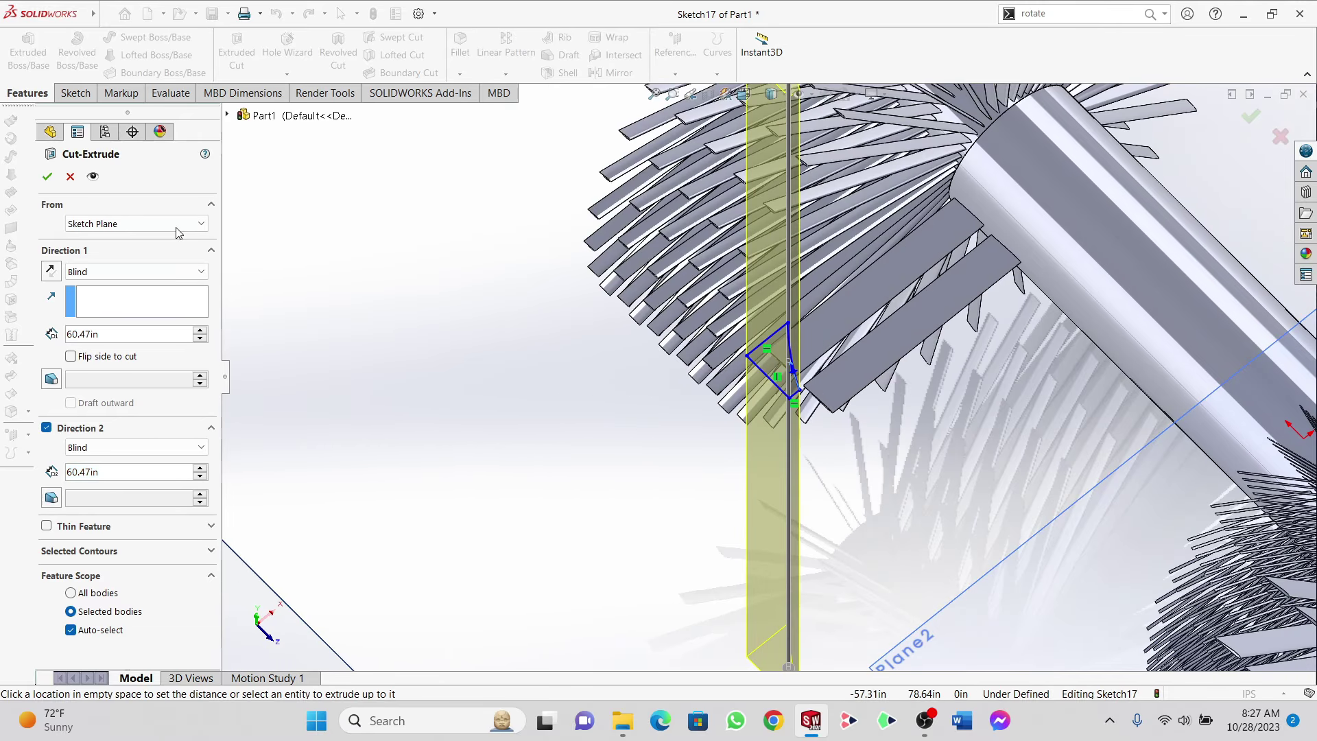
click(45, 178)
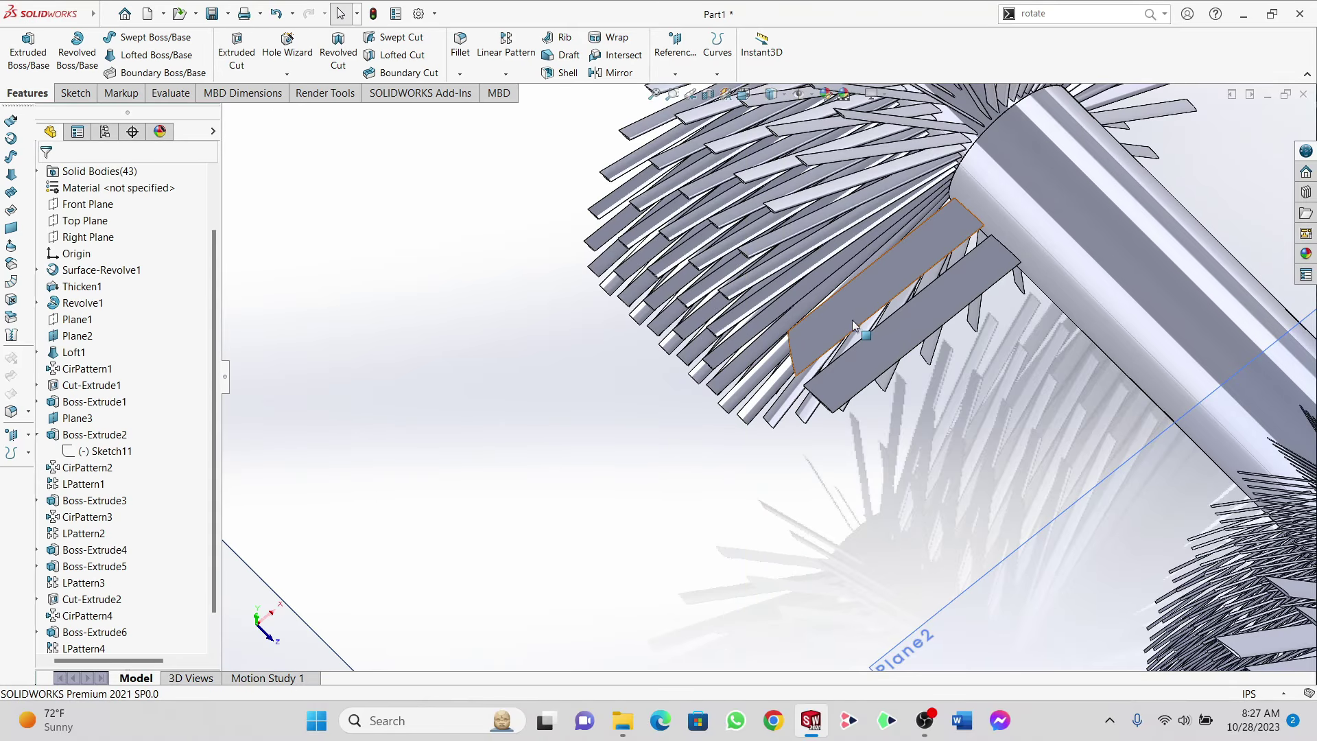
middle_drag(852, 320, 903, 291)
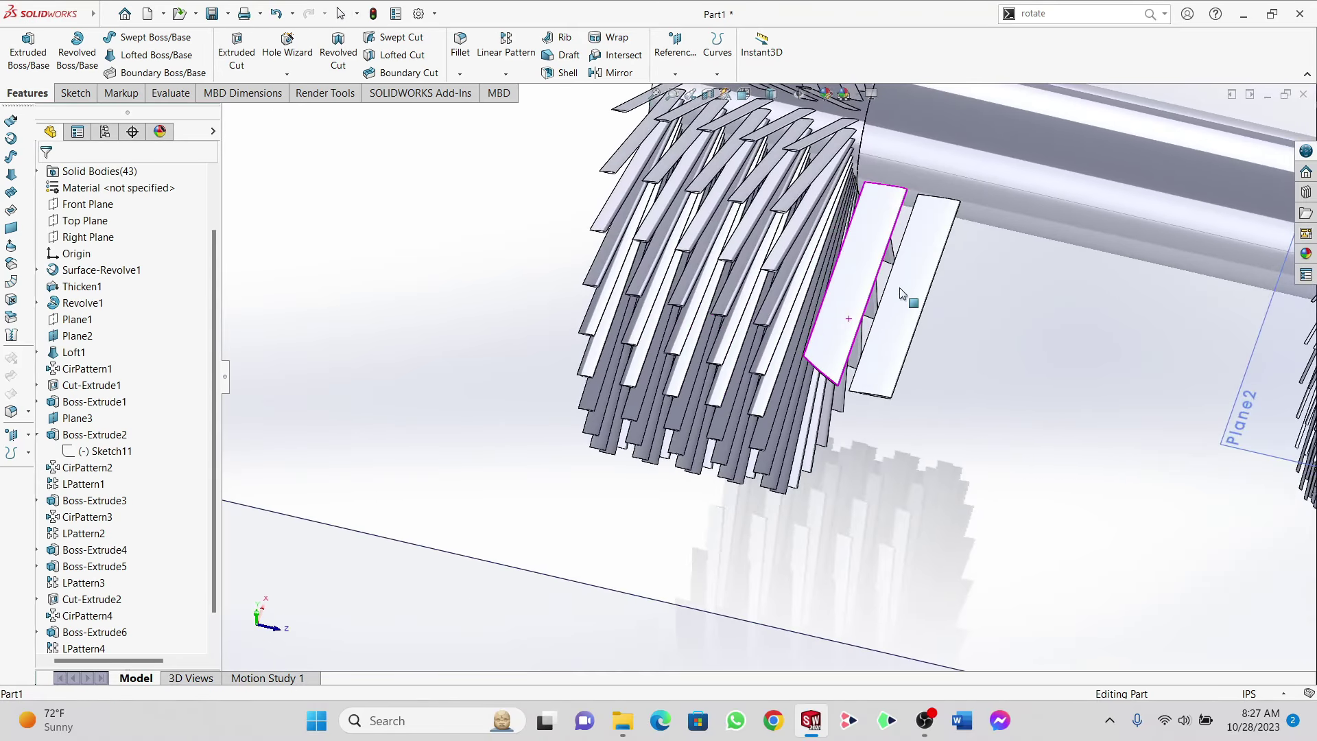
scroll(865, 321, up, 4)
scroll(842, 314, down, 5)
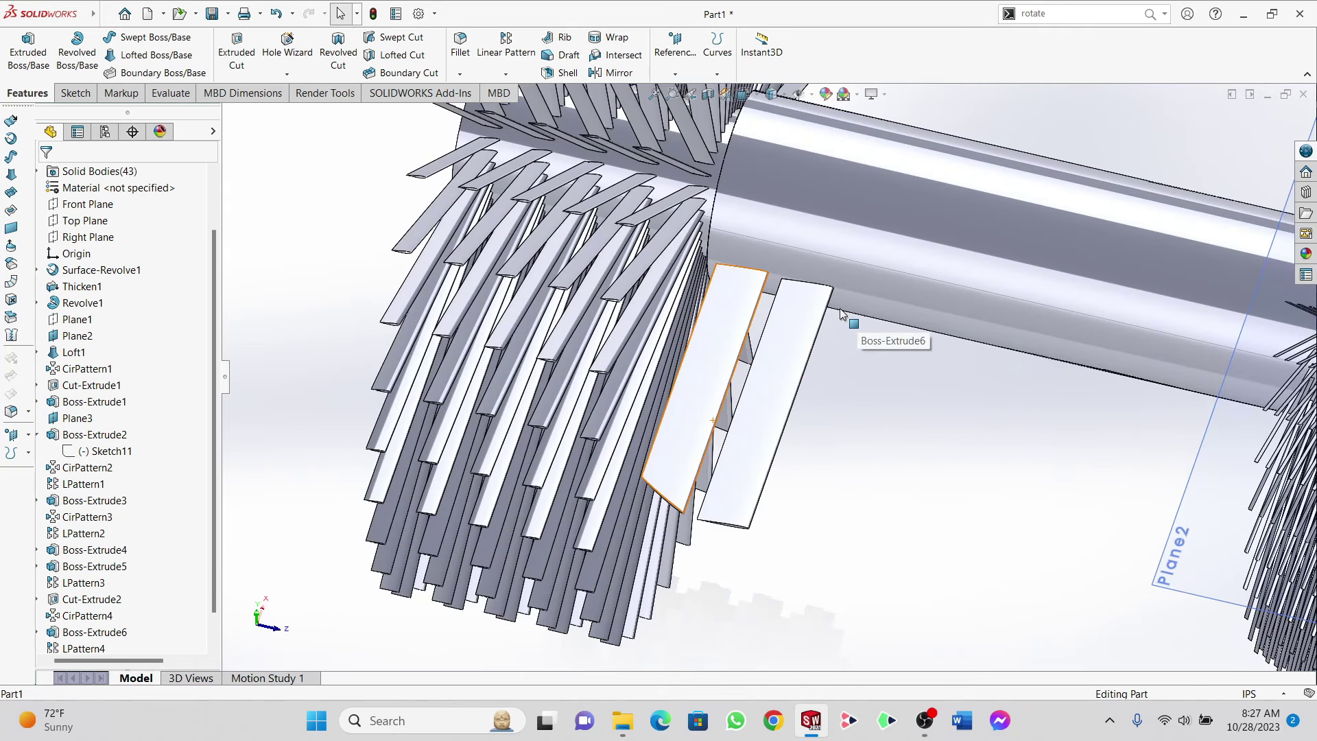
click(506, 48)
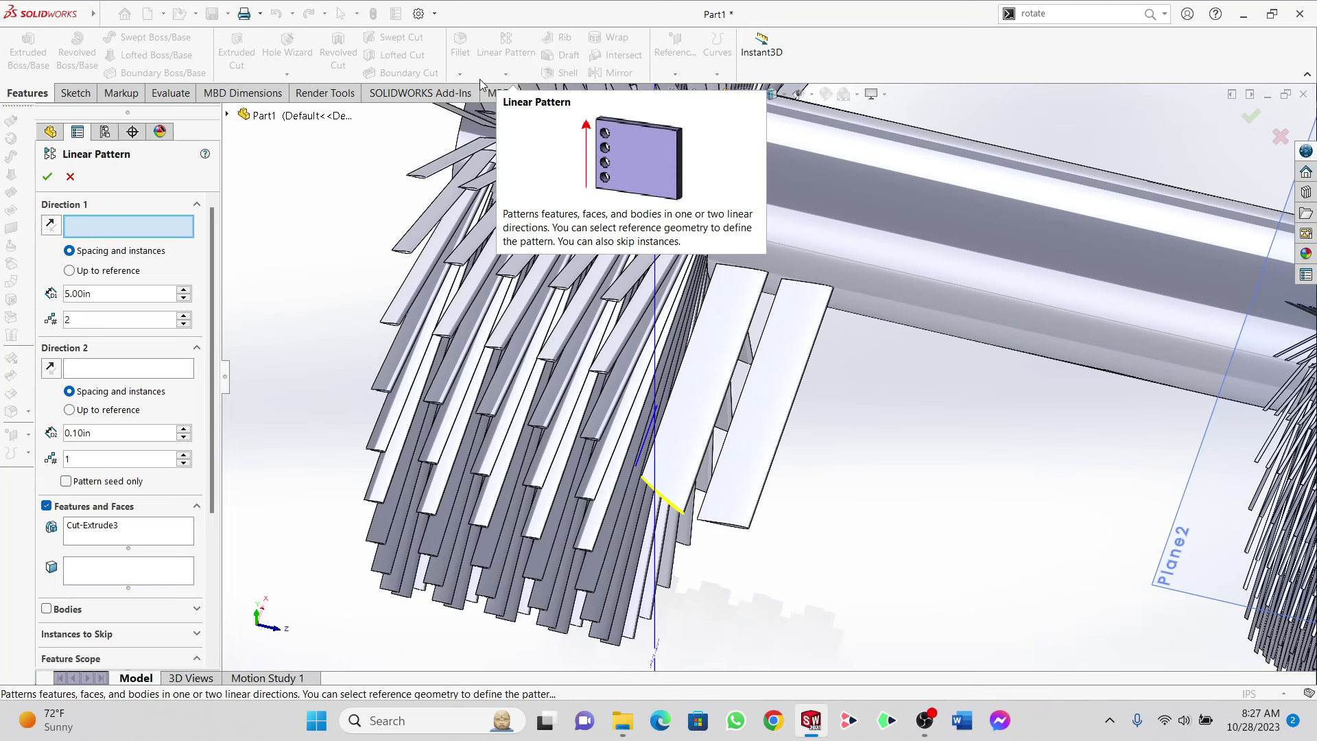
click(69, 177)
Step: Circular-pattern the two new blade bodies about the shaft's cylindrical face, with 38 equally spaced instances over 360 degrees
click(516, 72)
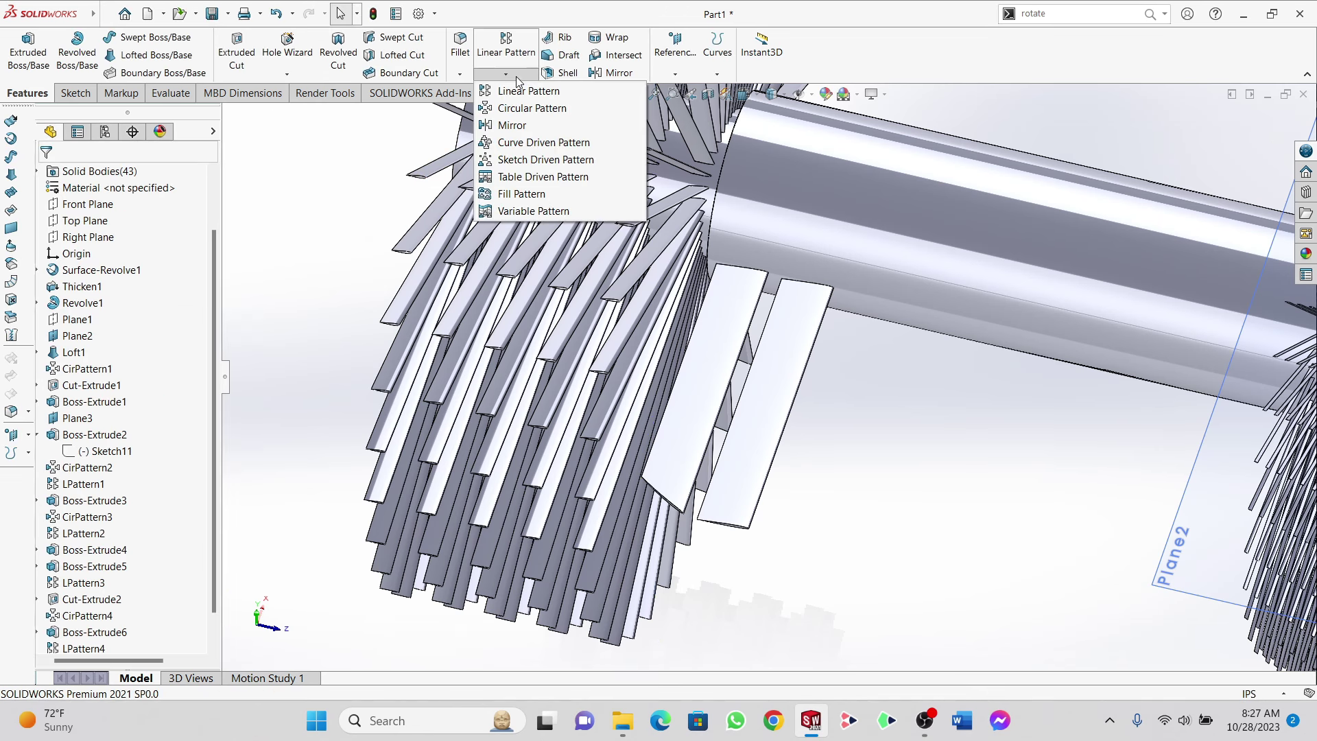
click(504, 109)
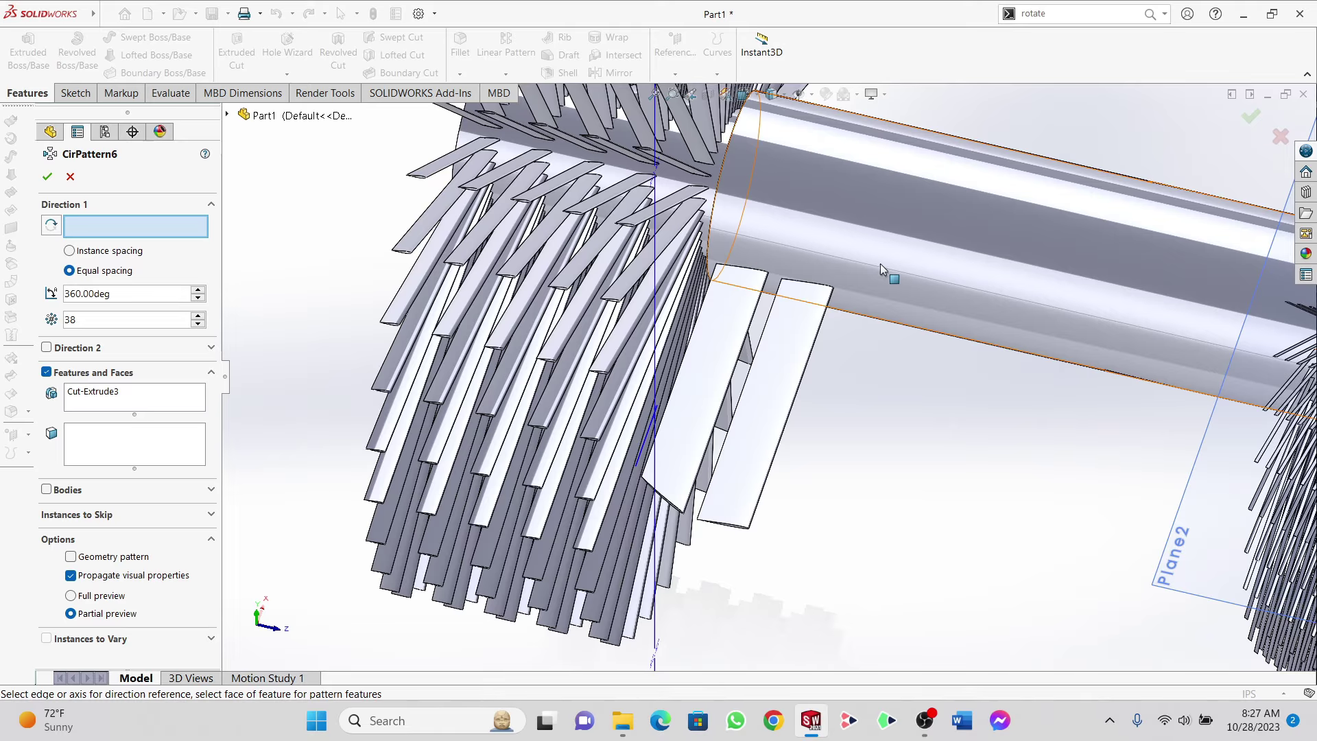
click(908, 232)
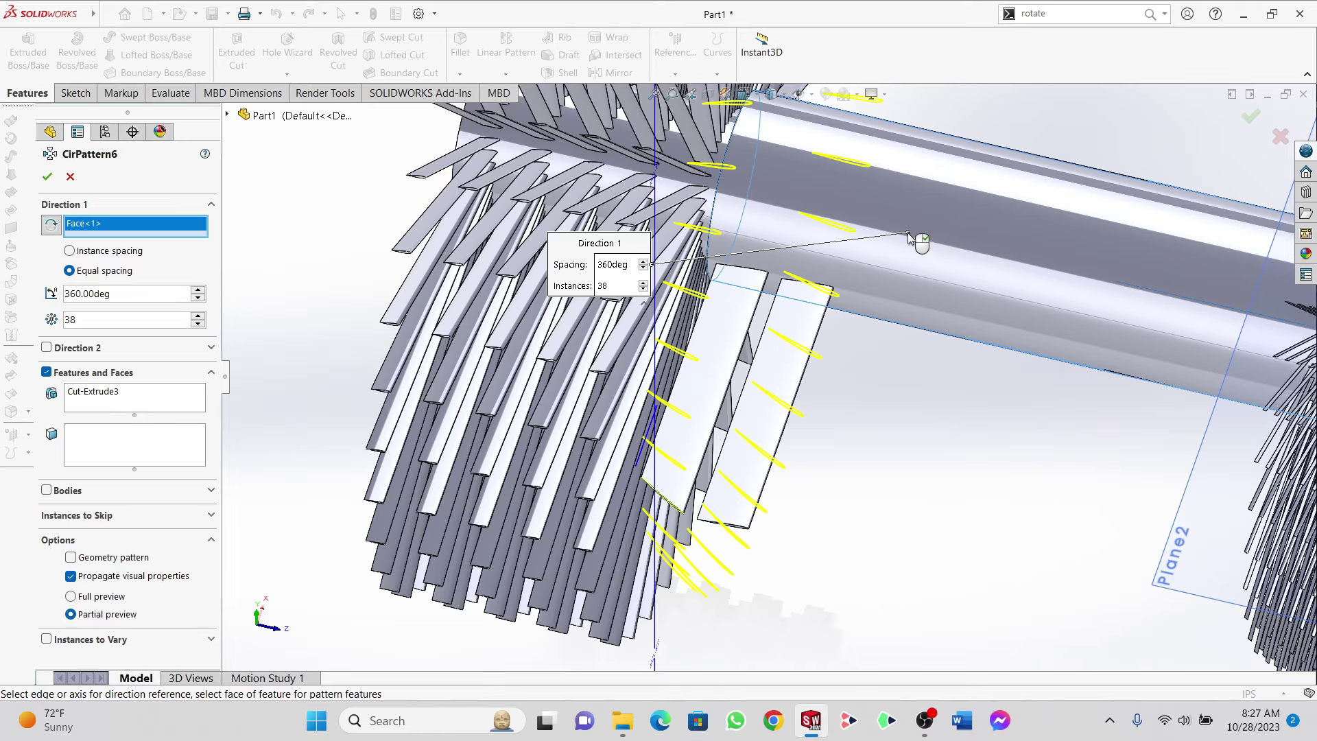
scroll(1068, 175, up, 5)
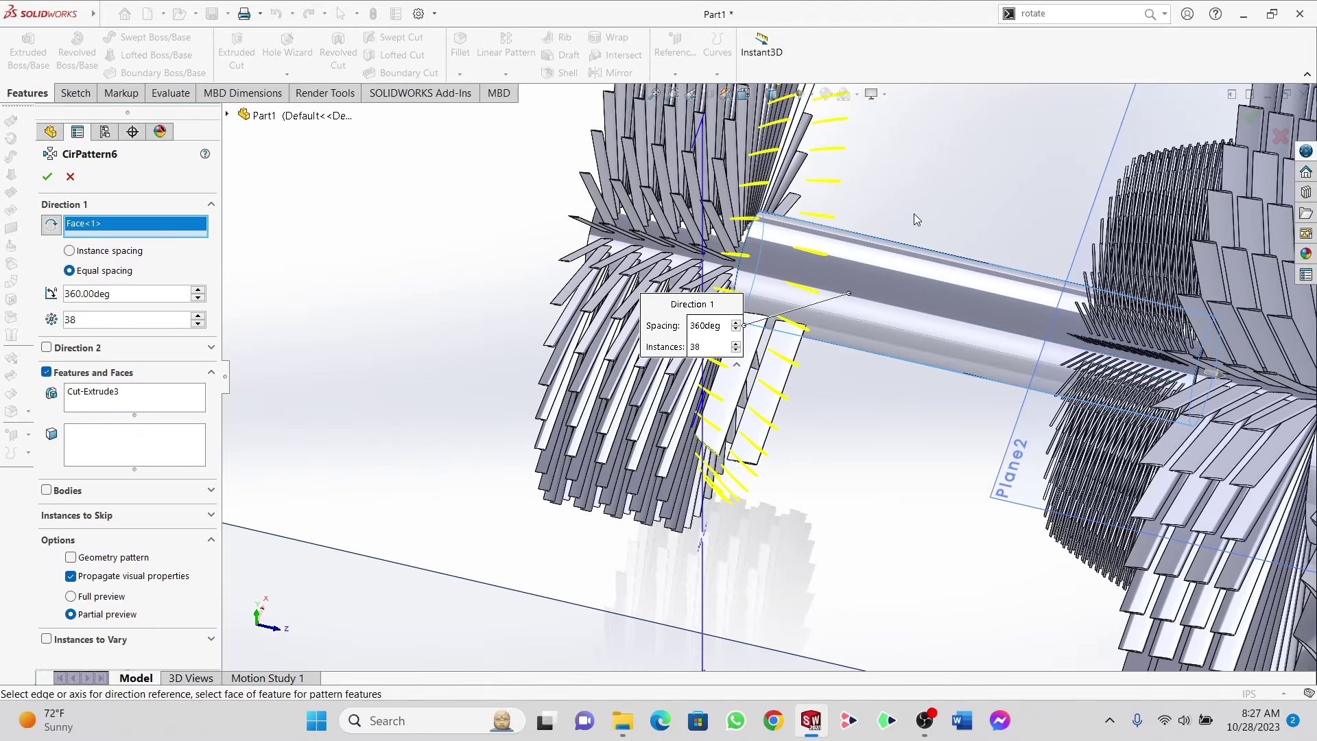
middle_drag(873, 284, 861, 321)
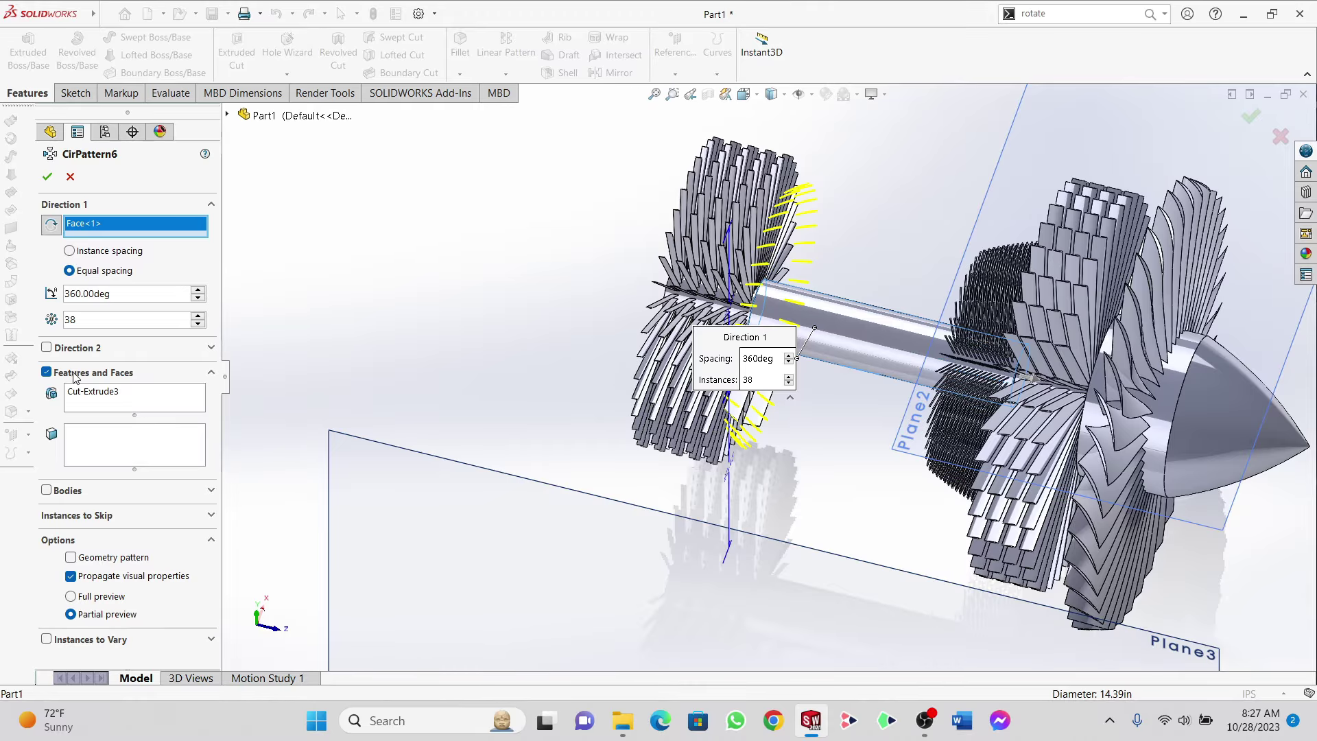
click(47, 373)
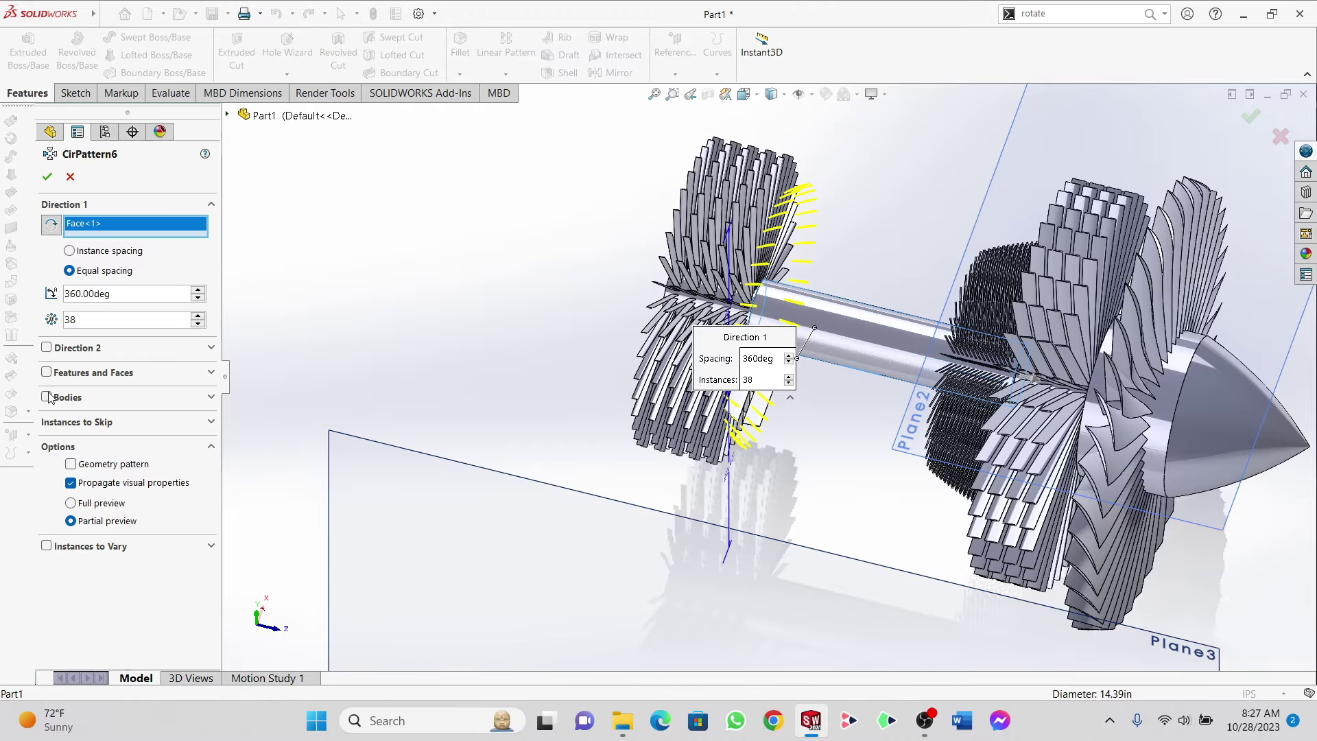
click(47, 398)
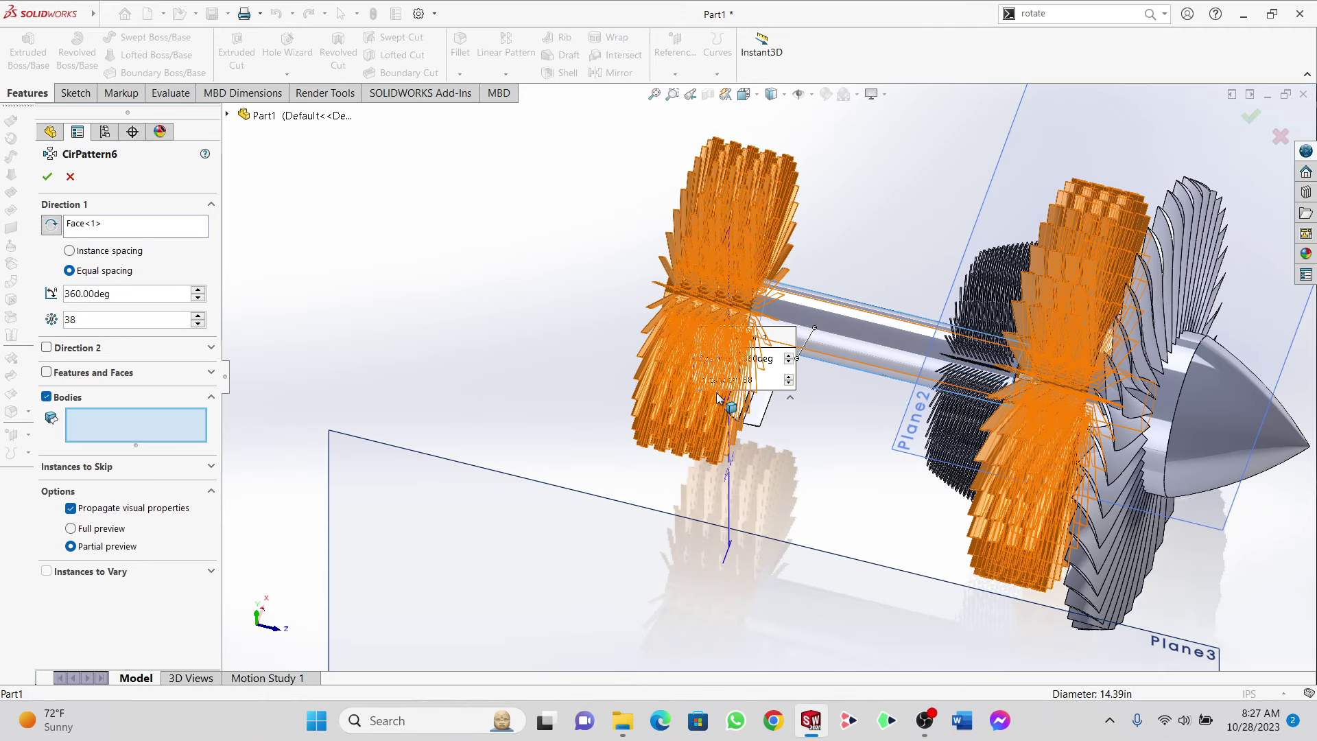
scroll(760, 303, down, 3)
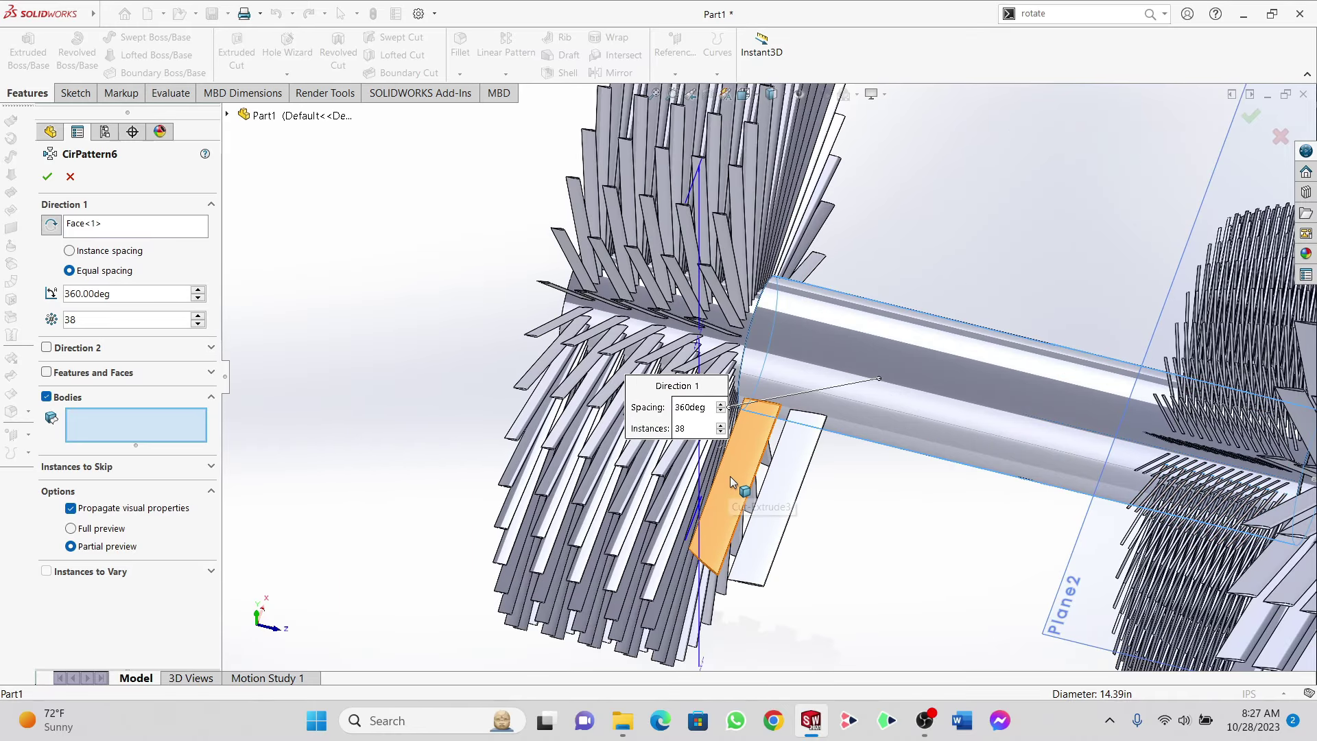
click(730, 476)
key(ctrl+5)
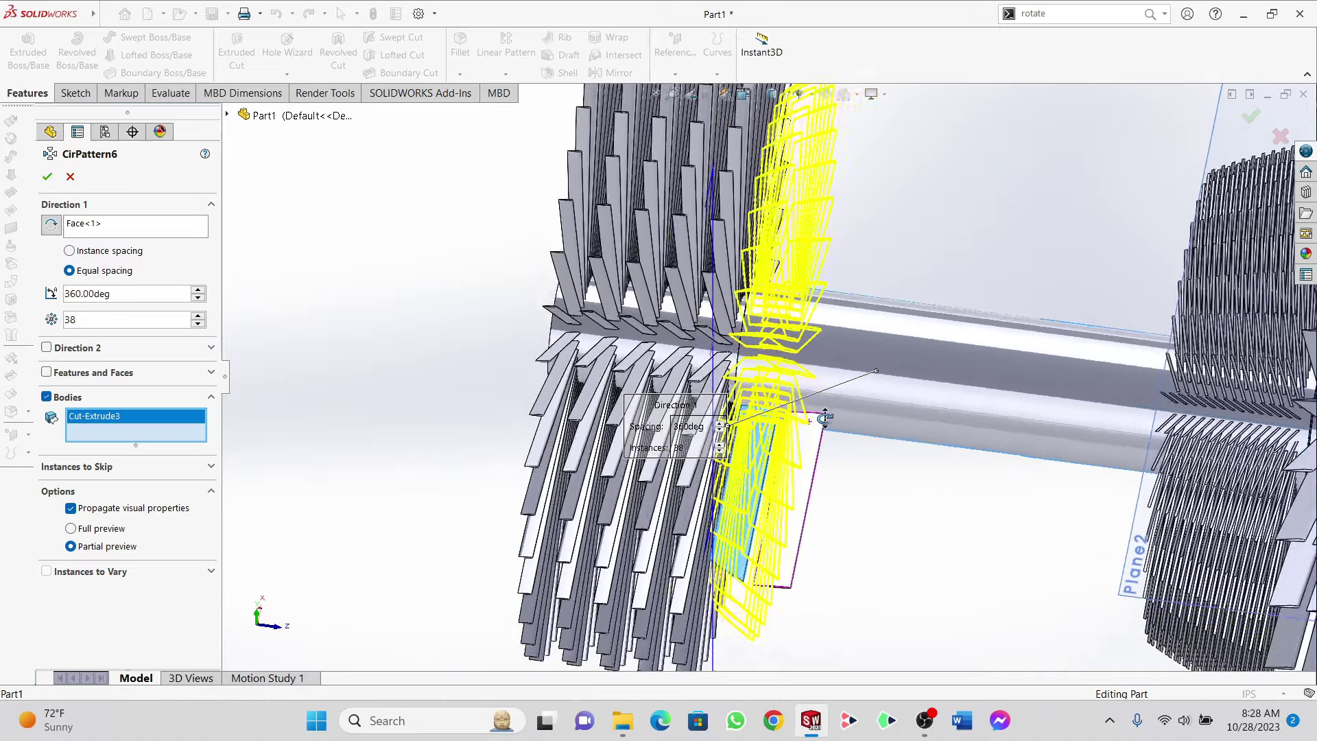
click(800, 451)
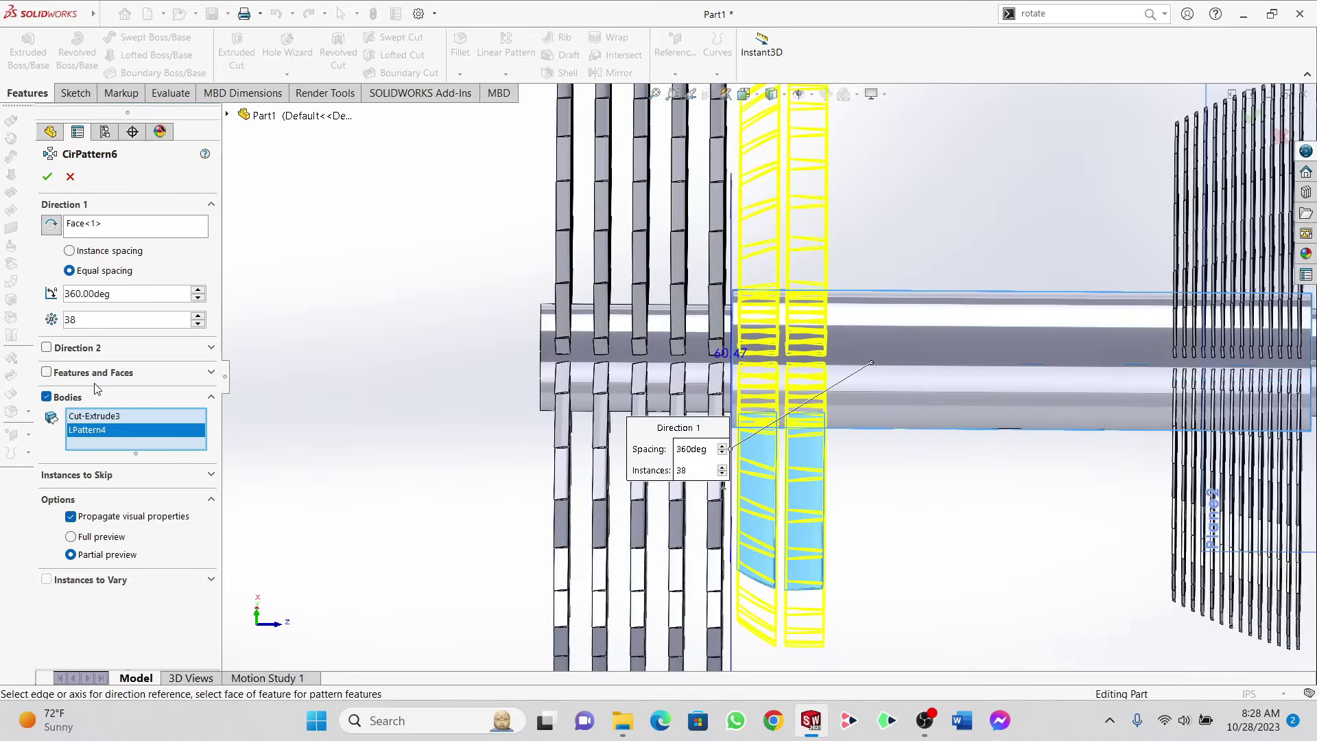
click(46, 176)
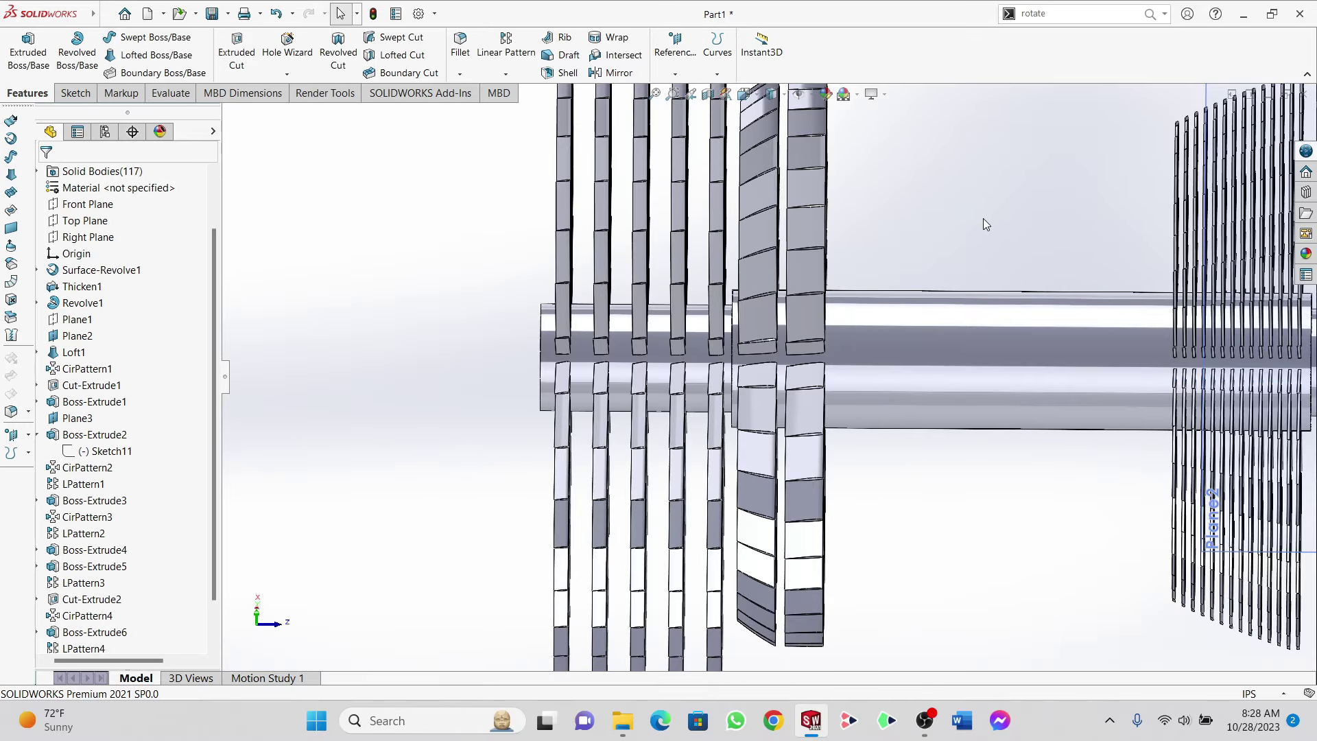
Step: Open a new sketch on the Right Plane
middle_drag(984, 220, 690, 78)
scroll(870, 201, up, 5)
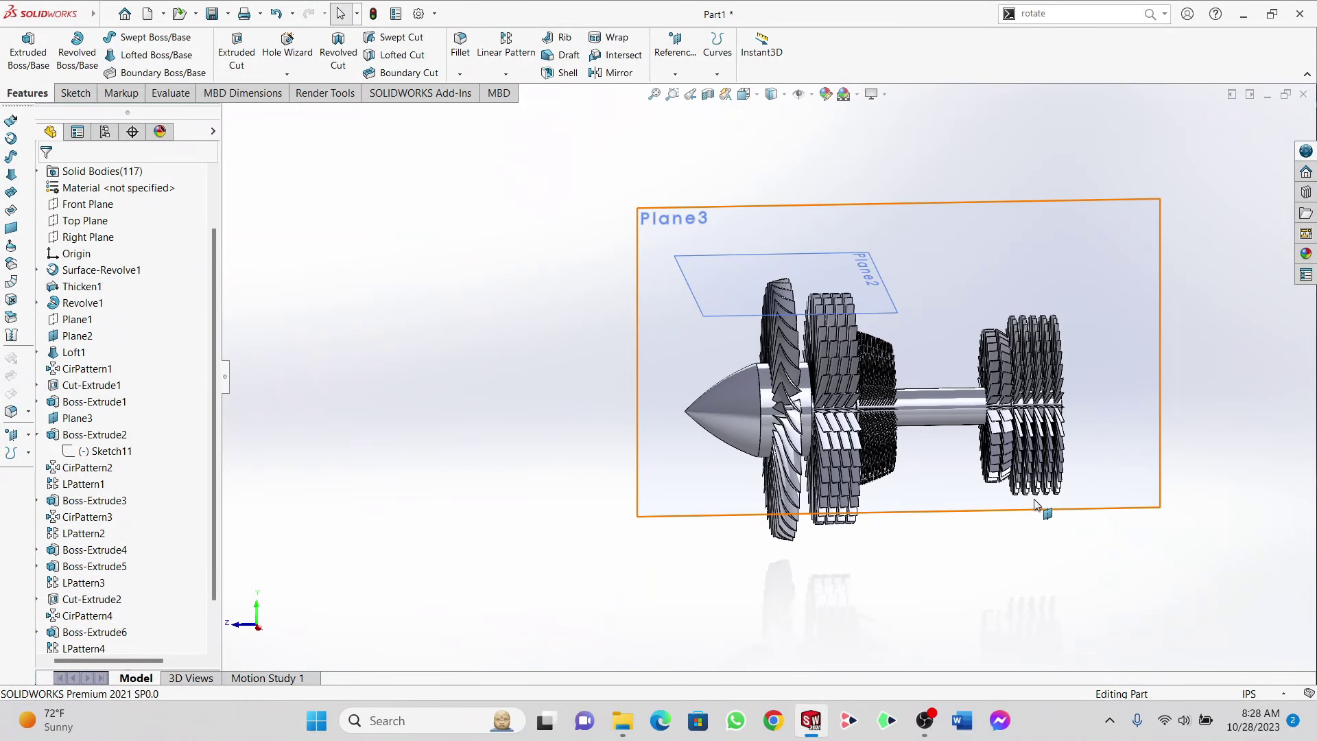
scroll(983, 405, down, 7)
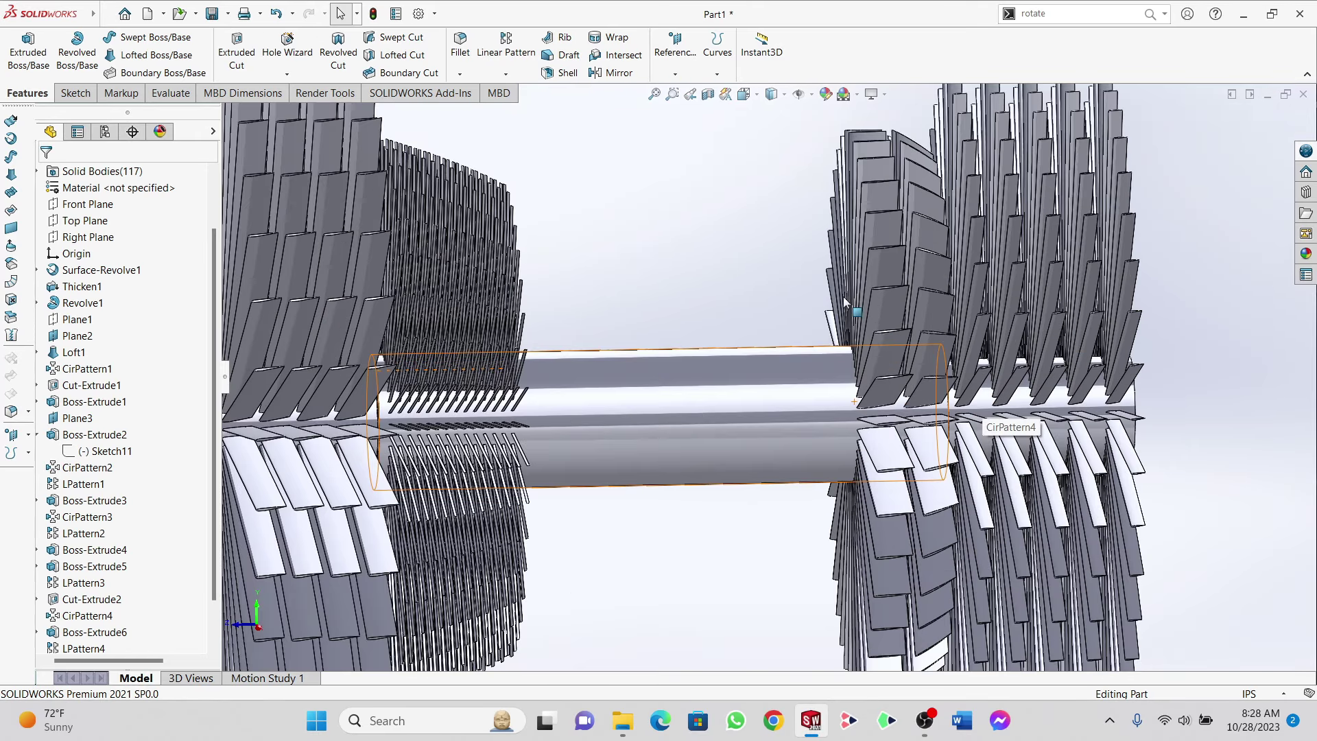
scroll(845, 299, up, 3)
middle_drag(748, 298, 734, 298)
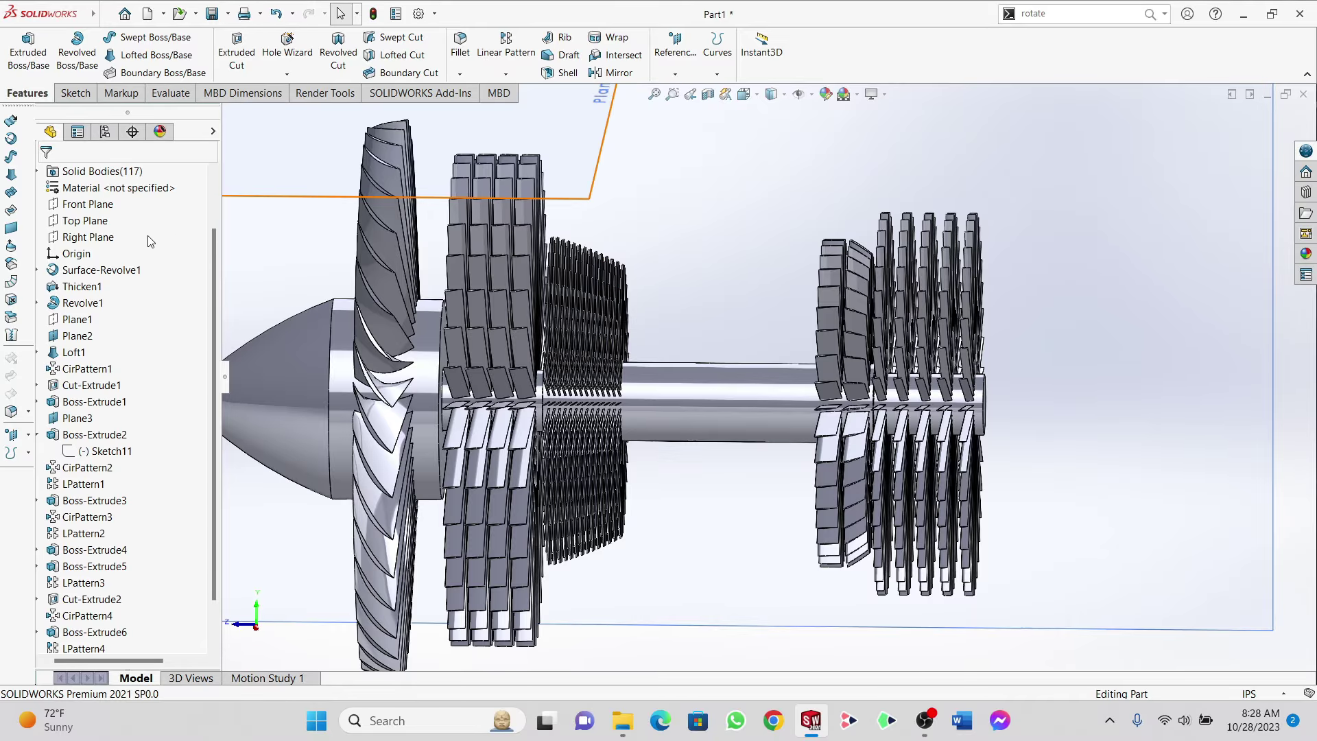
right_click(103, 238)
click(113, 213)
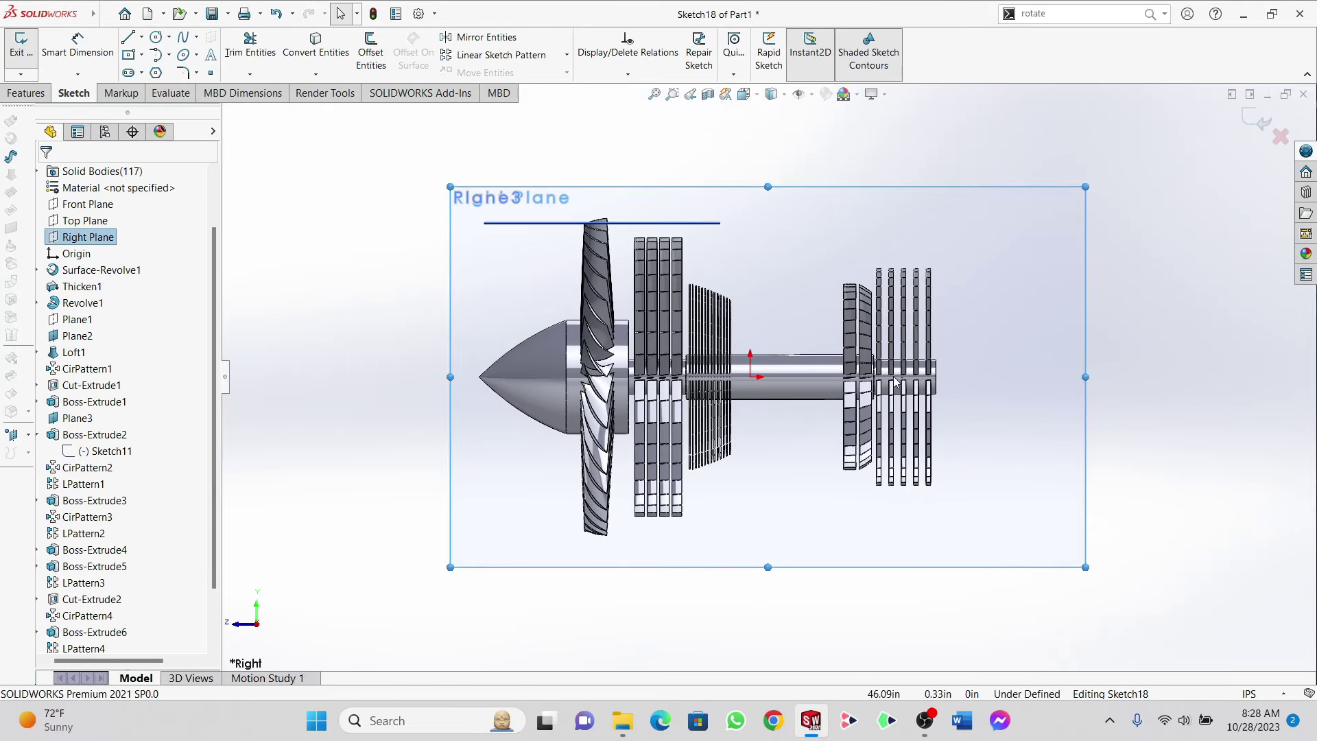
Step: Beside the thin compressor blades, draw a vertical line down, a 45-degree line about 5.01 in long and a horizontal line about 4.55 in long
click(128, 36)
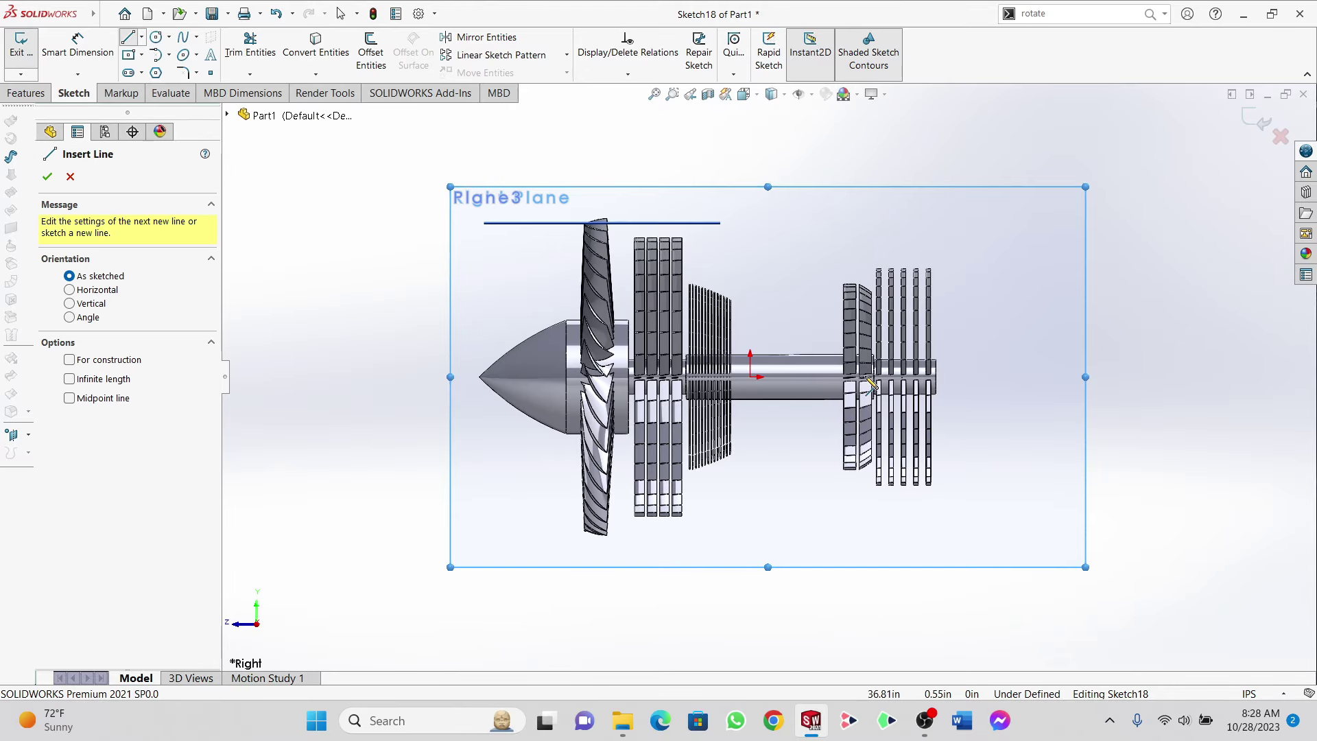
scroll(764, 353, down, 3)
scroll(684, 332, down, 2)
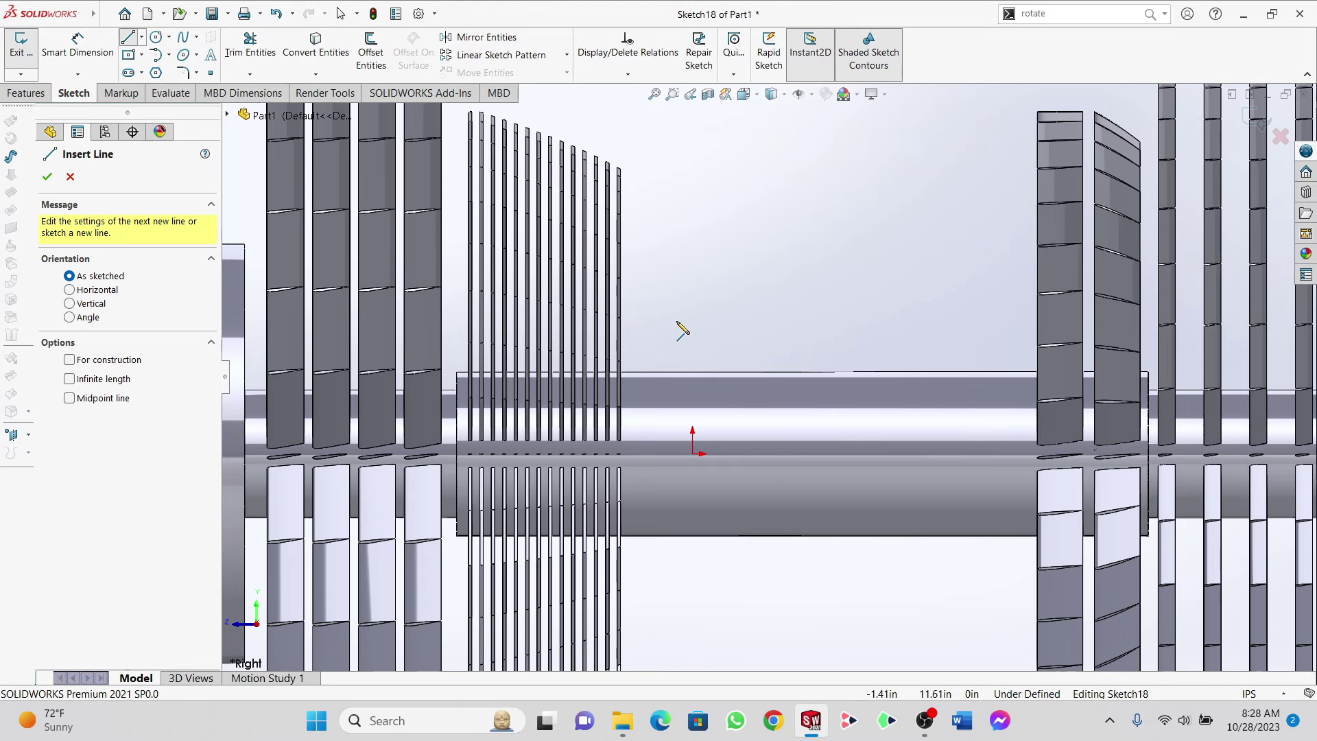
scroll(677, 323, down, 3)
scroll(671, 259, up, 2)
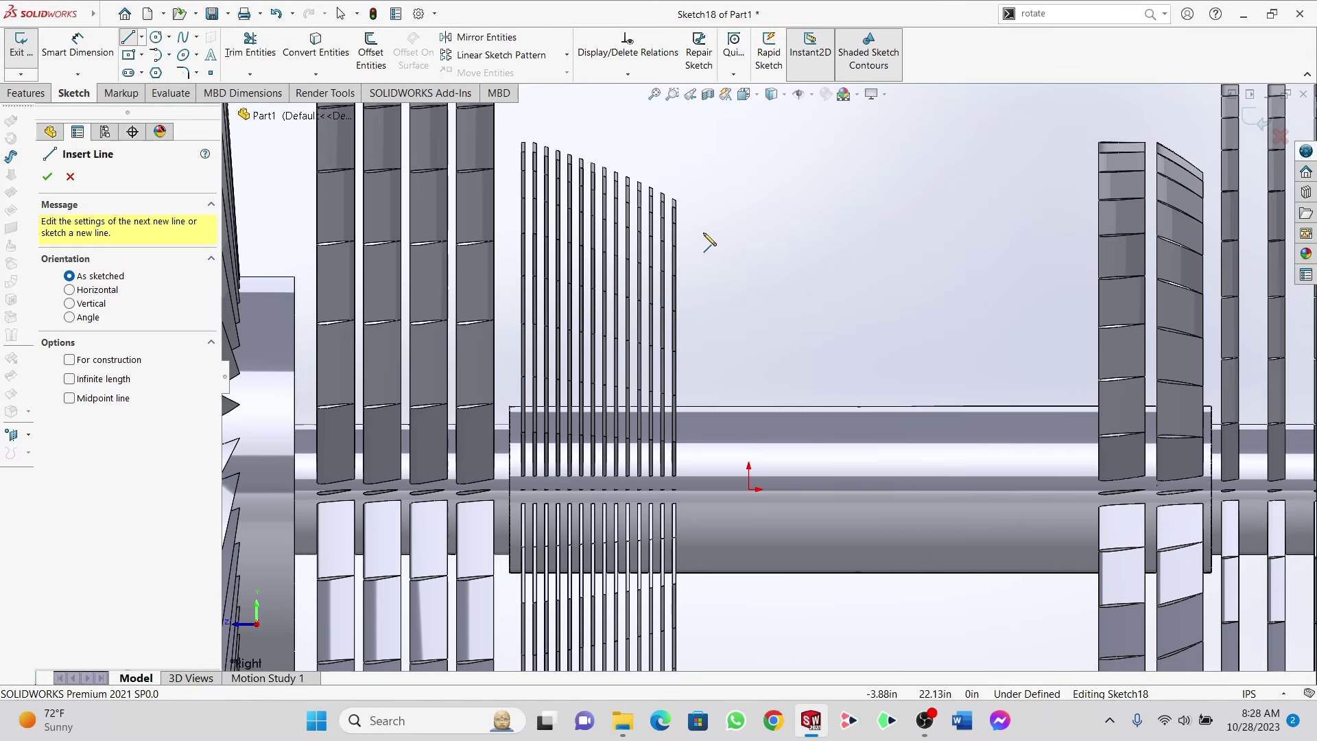
click(686, 204)
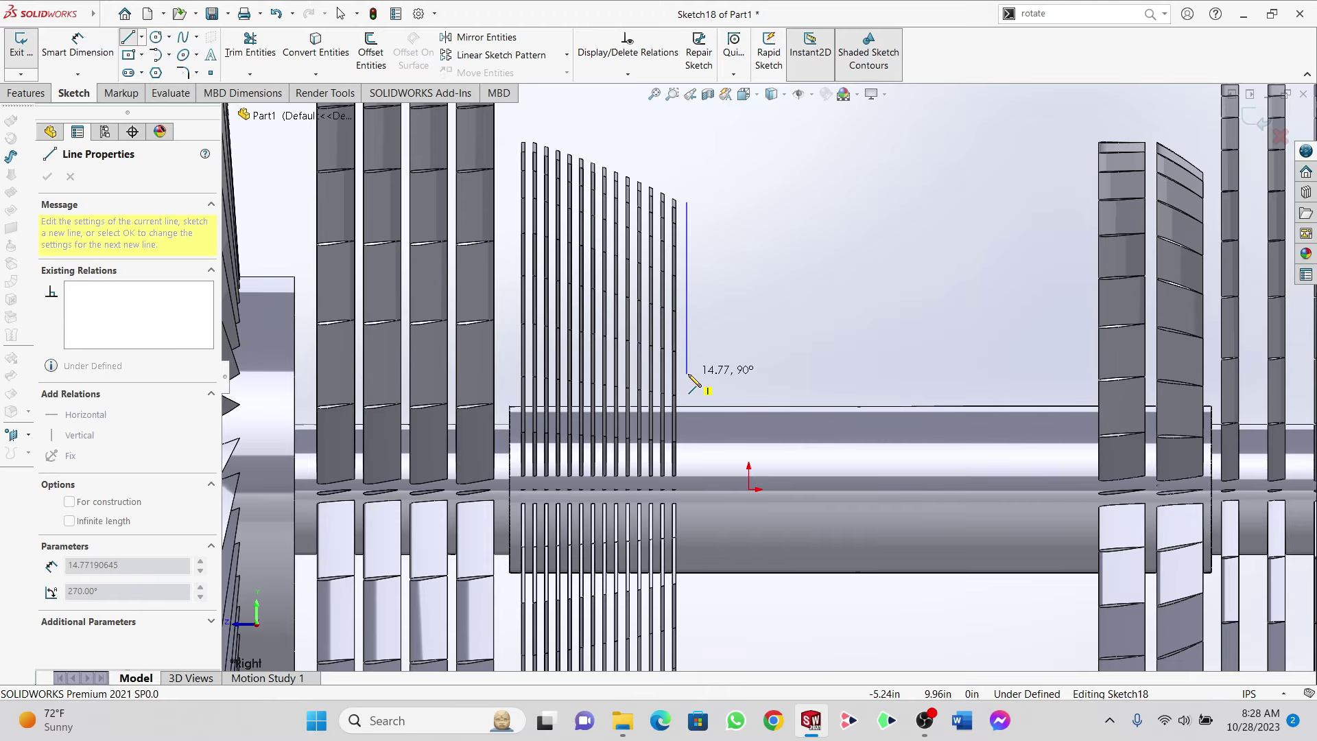
click(687, 331)
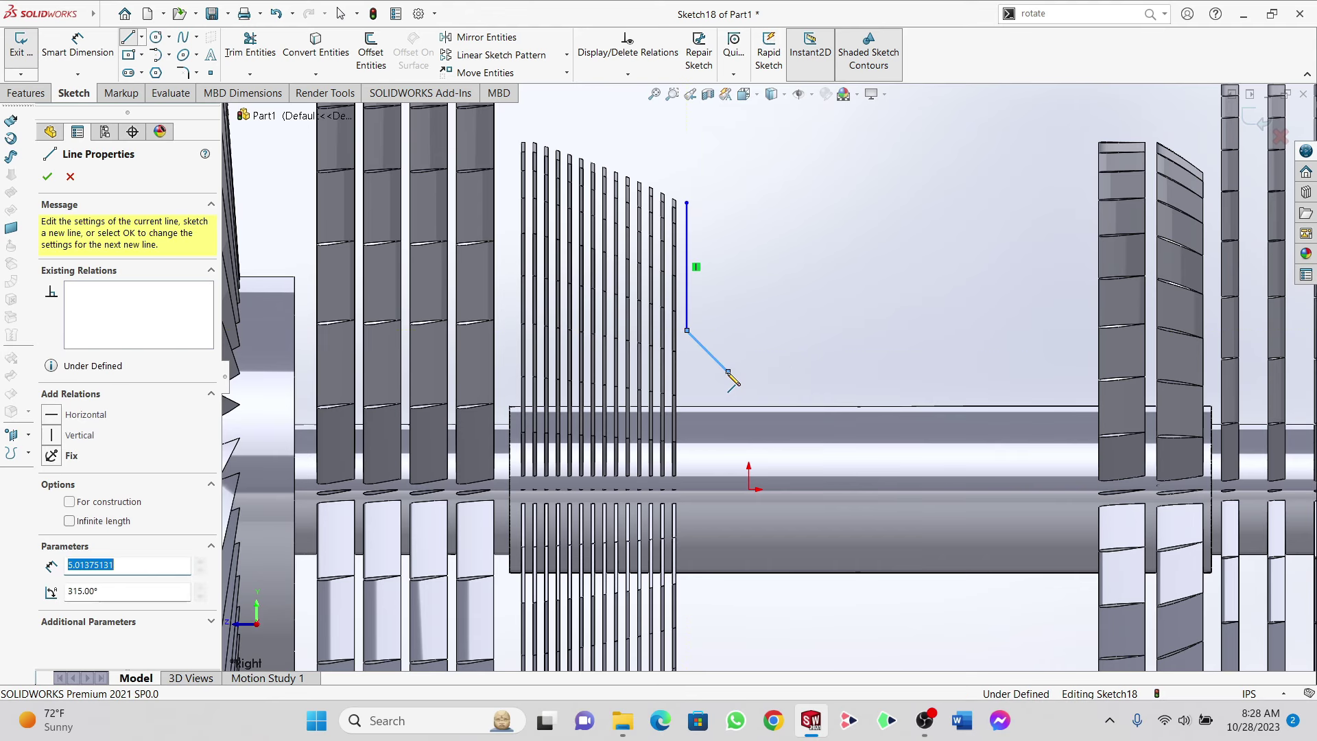
click(729, 371)
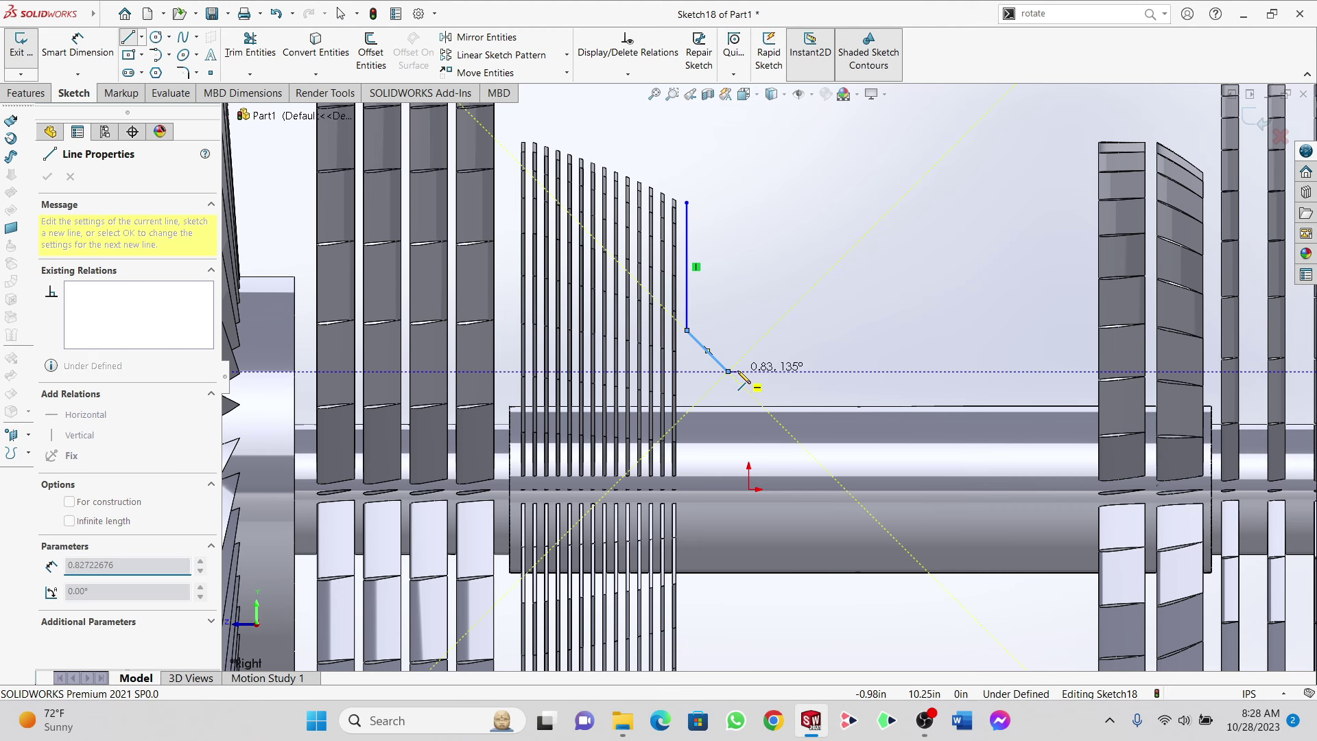
double_click(783, 371)
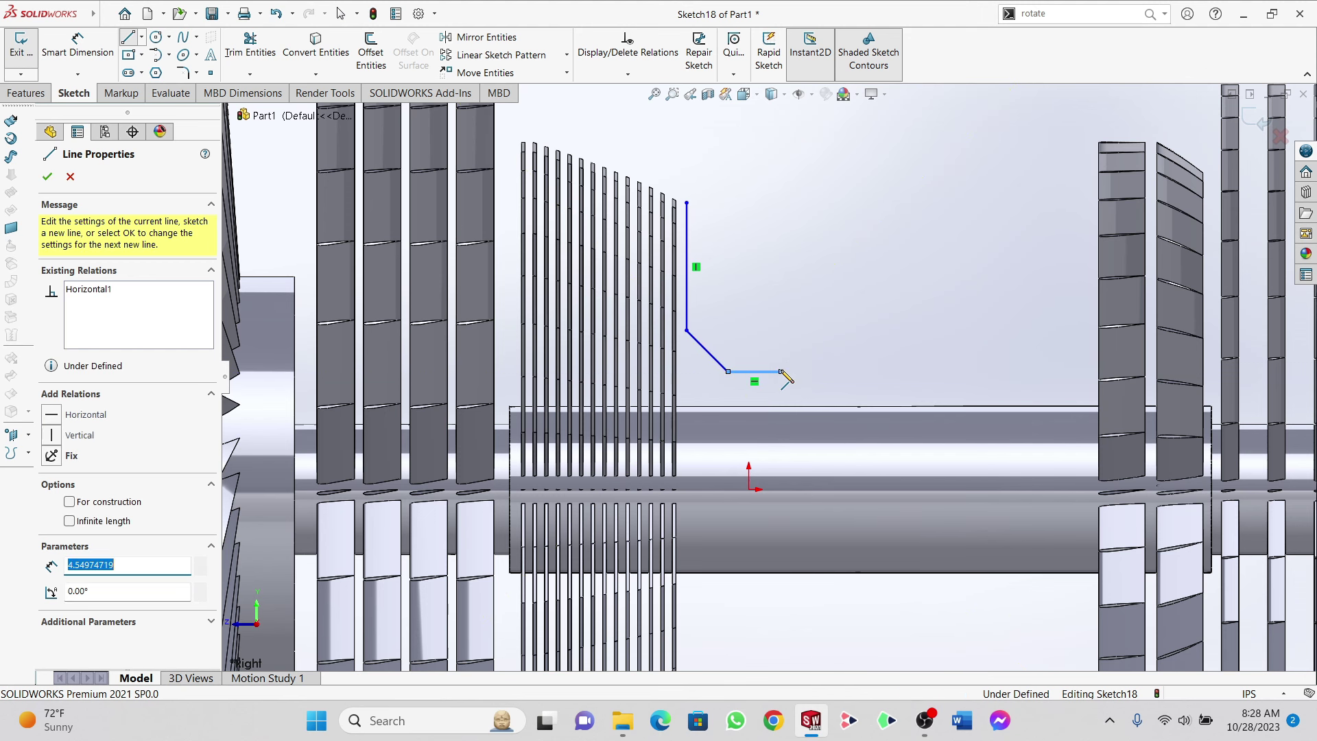
Step: From the vertical line's upper end, draw the profile's top edge with a notch about 2.27 in wide and 1.06 in deep
click(688, 202)
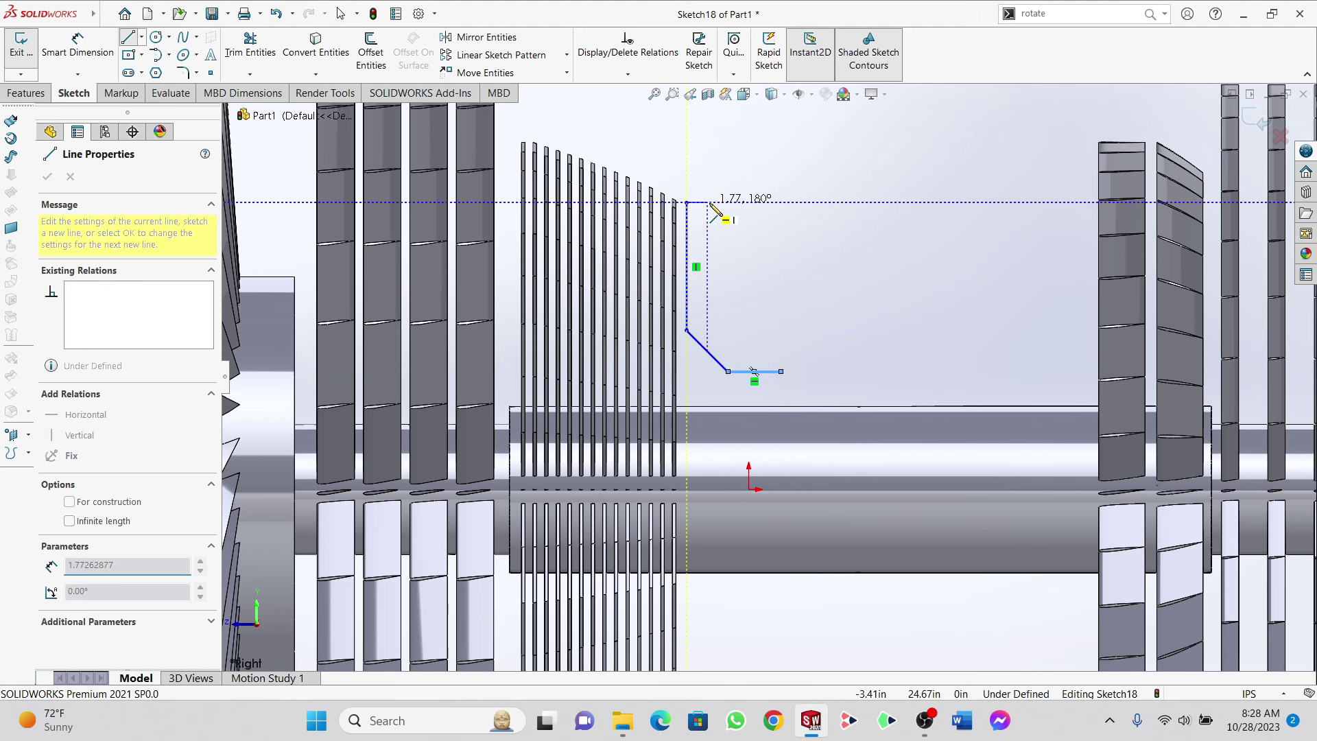
click(755, 202)
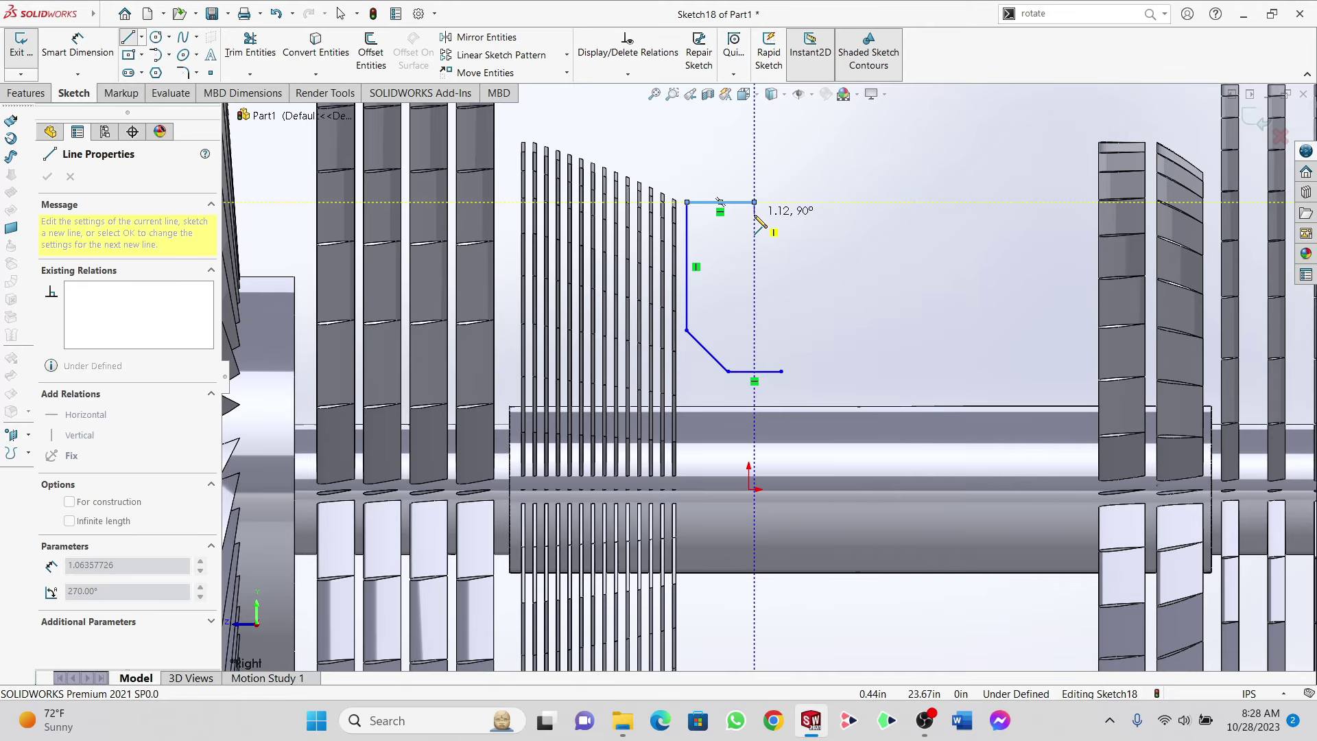
click(755, 214)
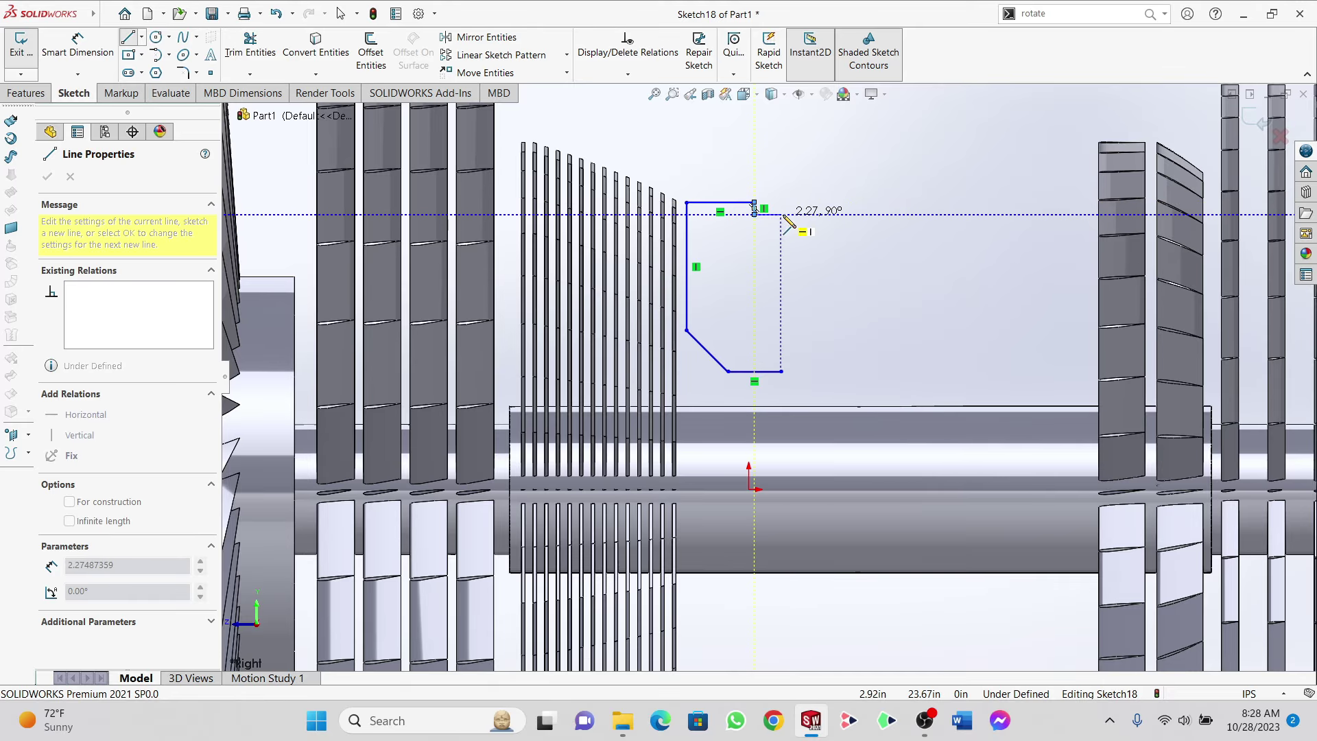
click(782, 214)
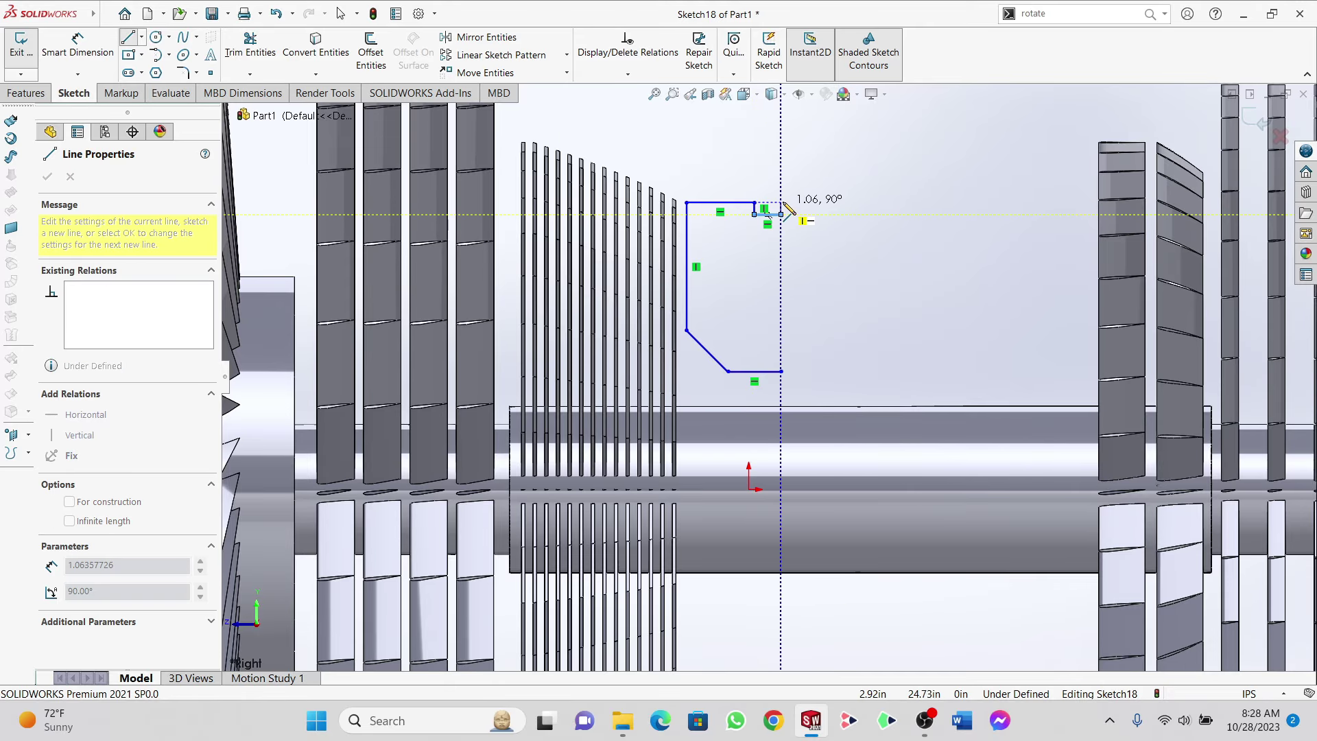
click(781, 203)
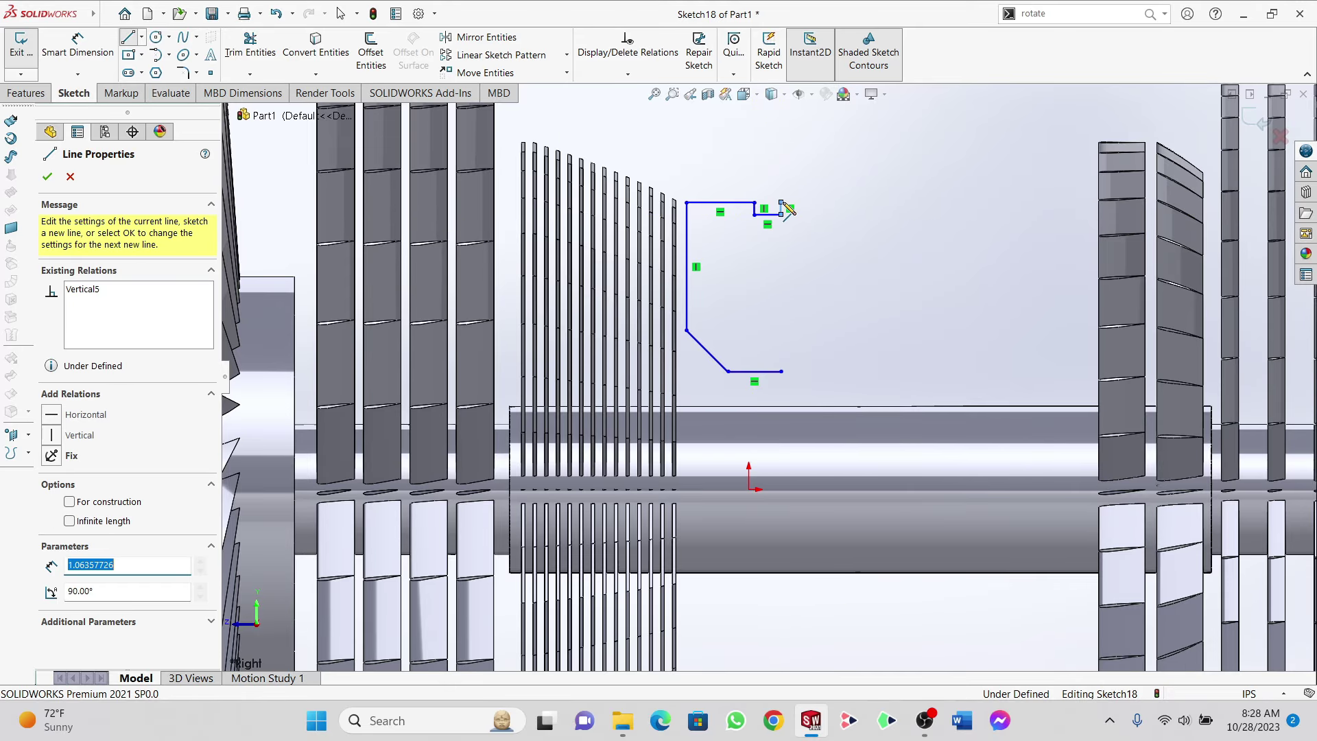
click(825, 203)
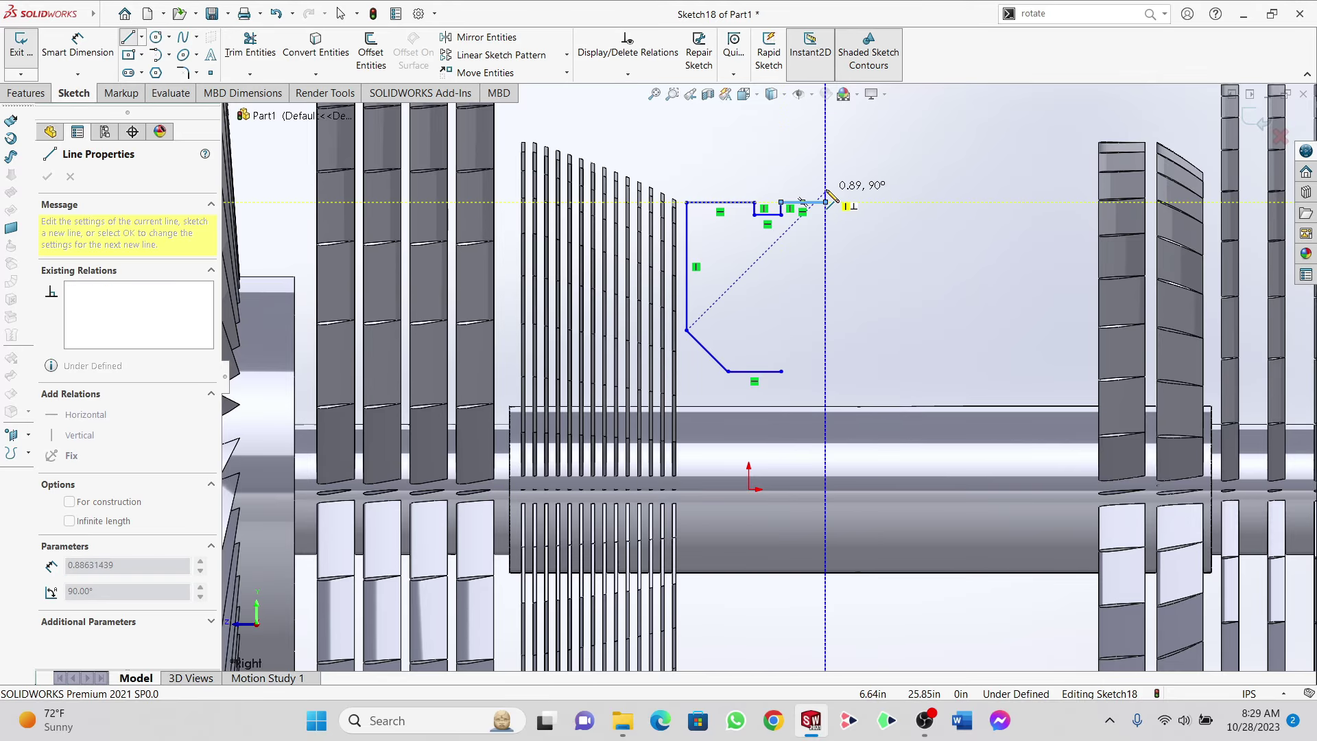
Step: Continue the top edge with a raised section about 0.89 in high, followed by a short horizontal line at its base
click(826, 193)
double_click(898, 192)
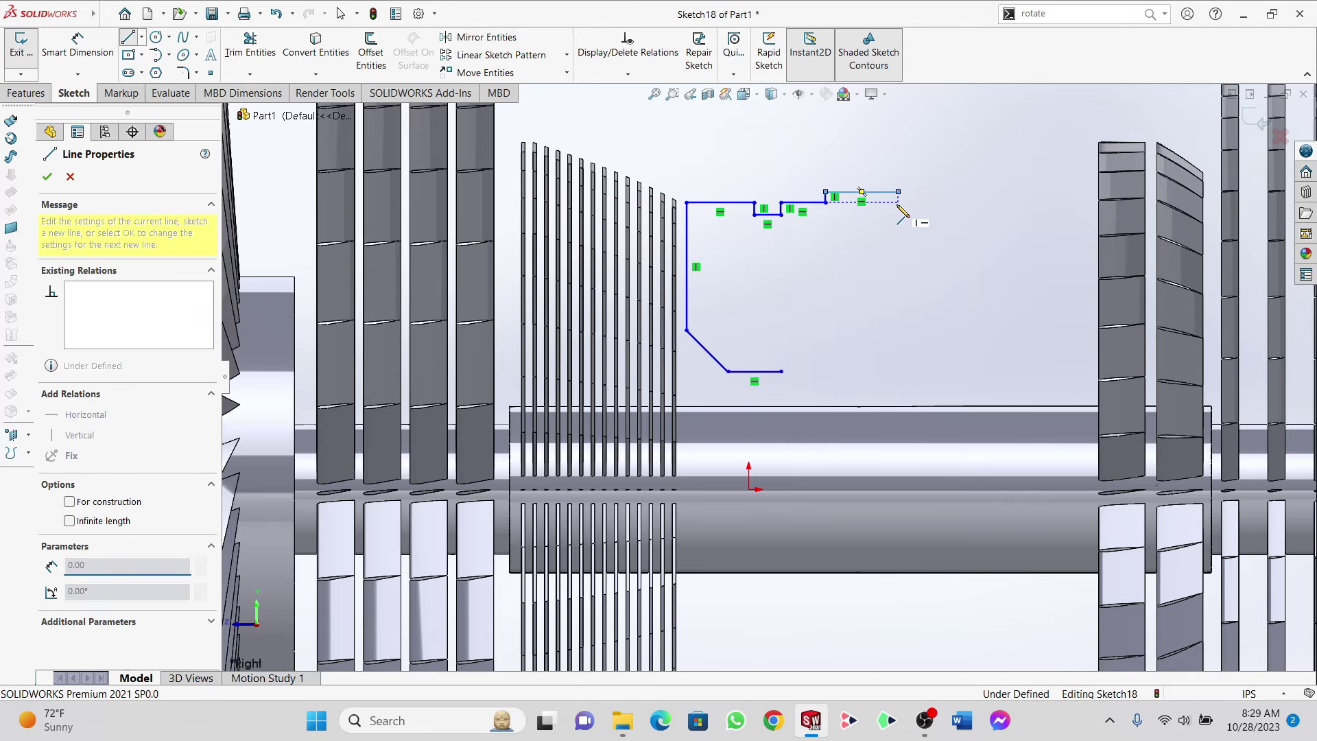
click(898, 193)
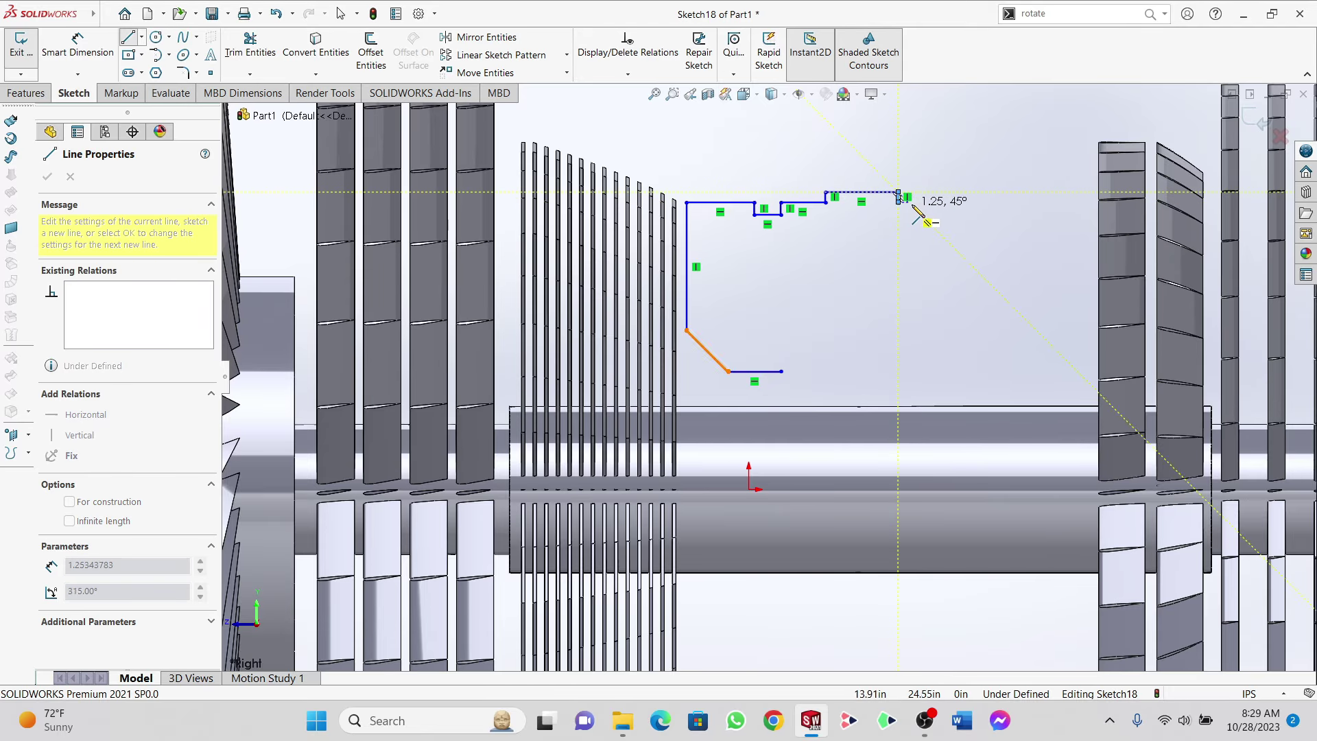
double_click(898, 202)
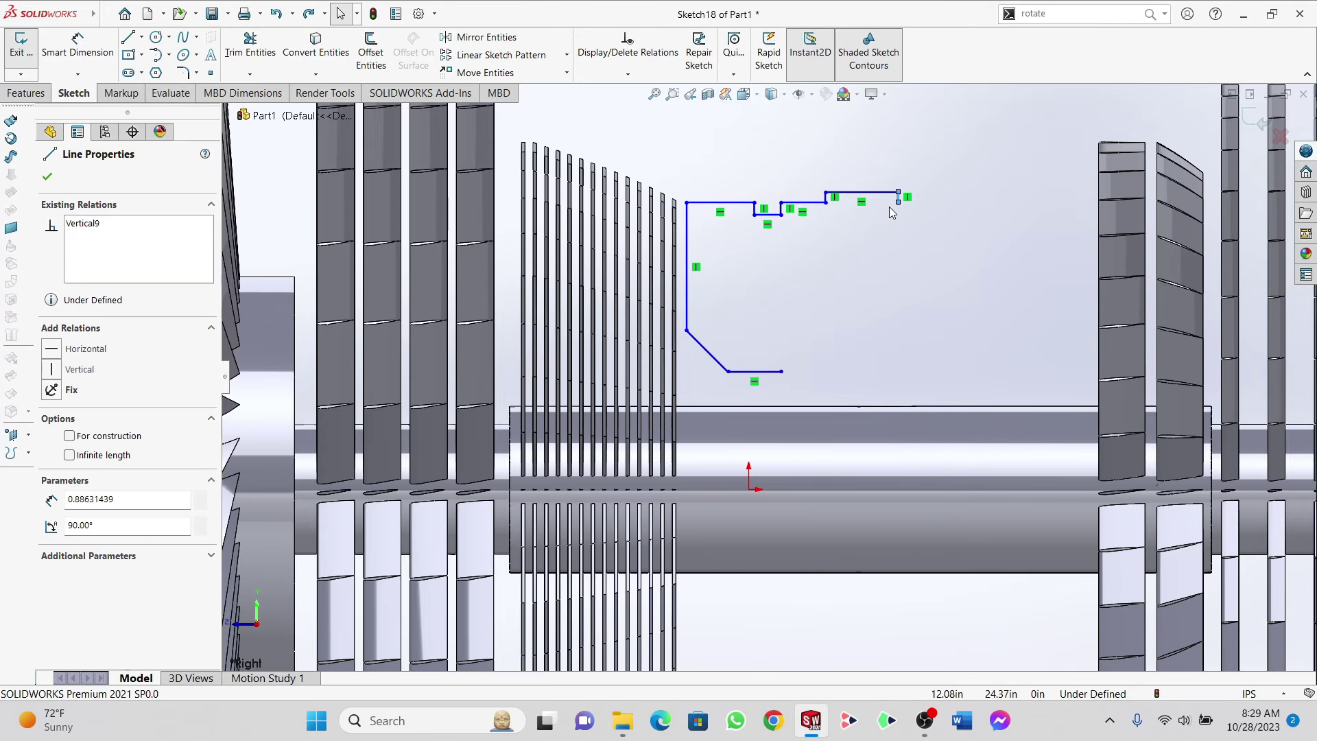
click(128, 36)
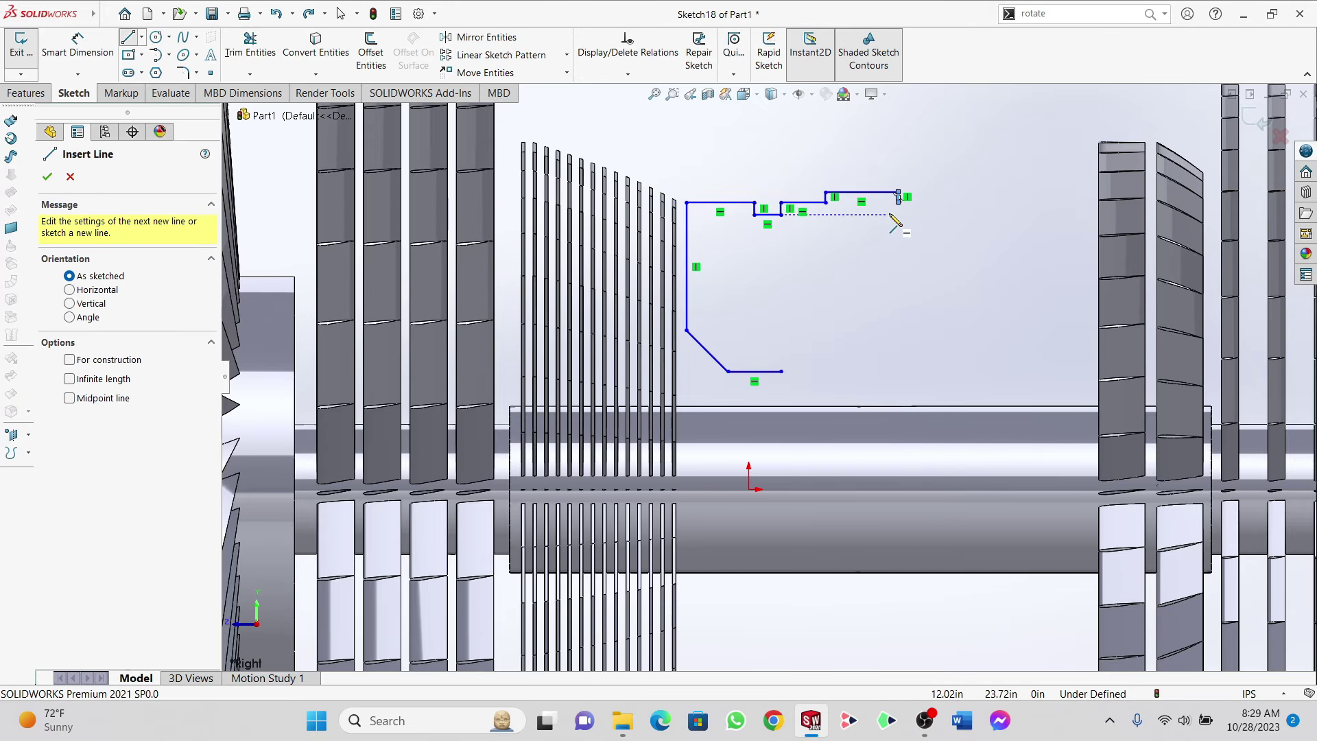
scroll(903, 200, down, 4)
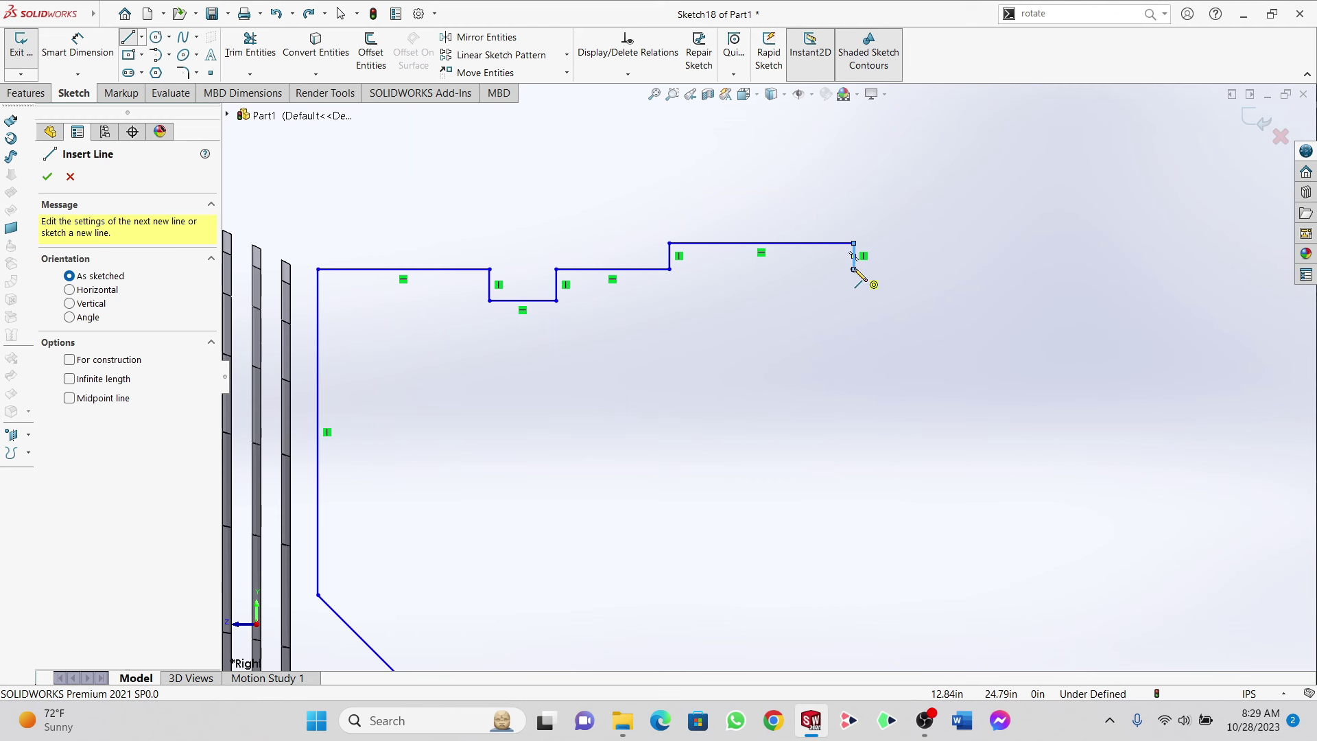
click(855, 269)
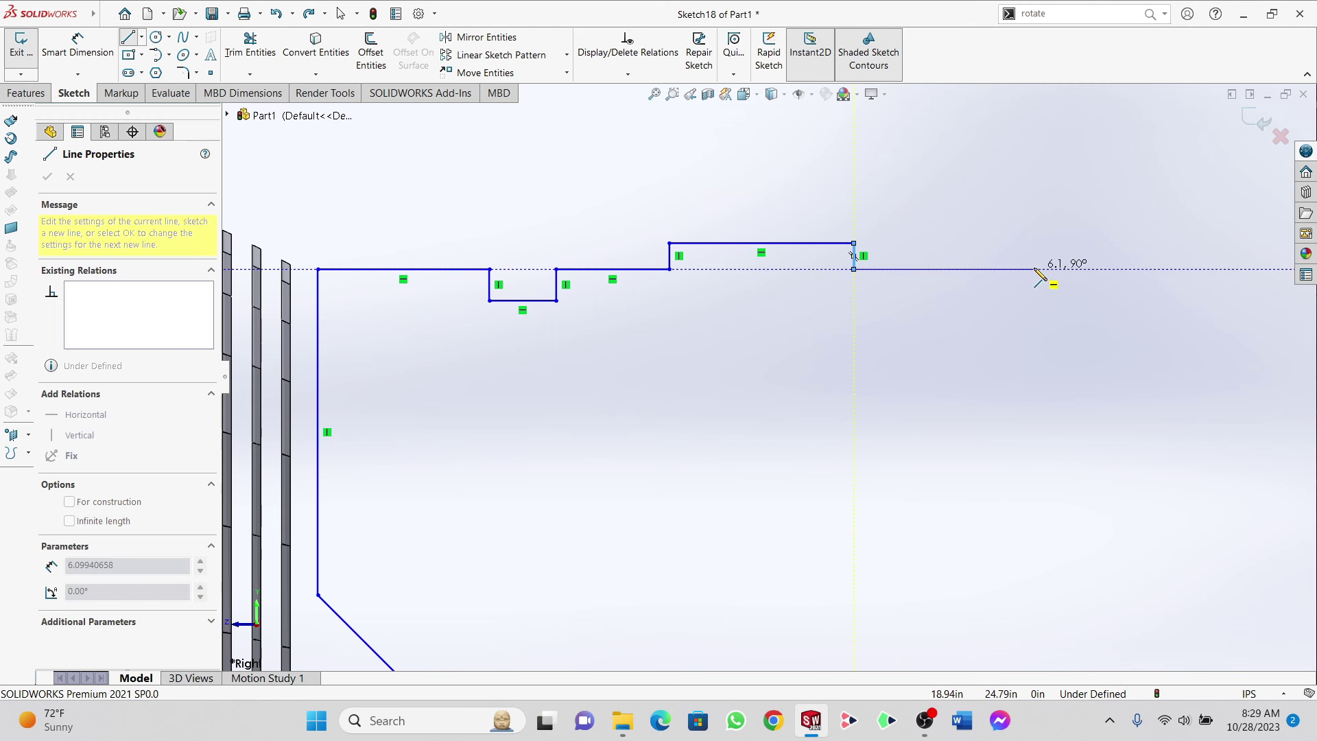
click(907, 269)
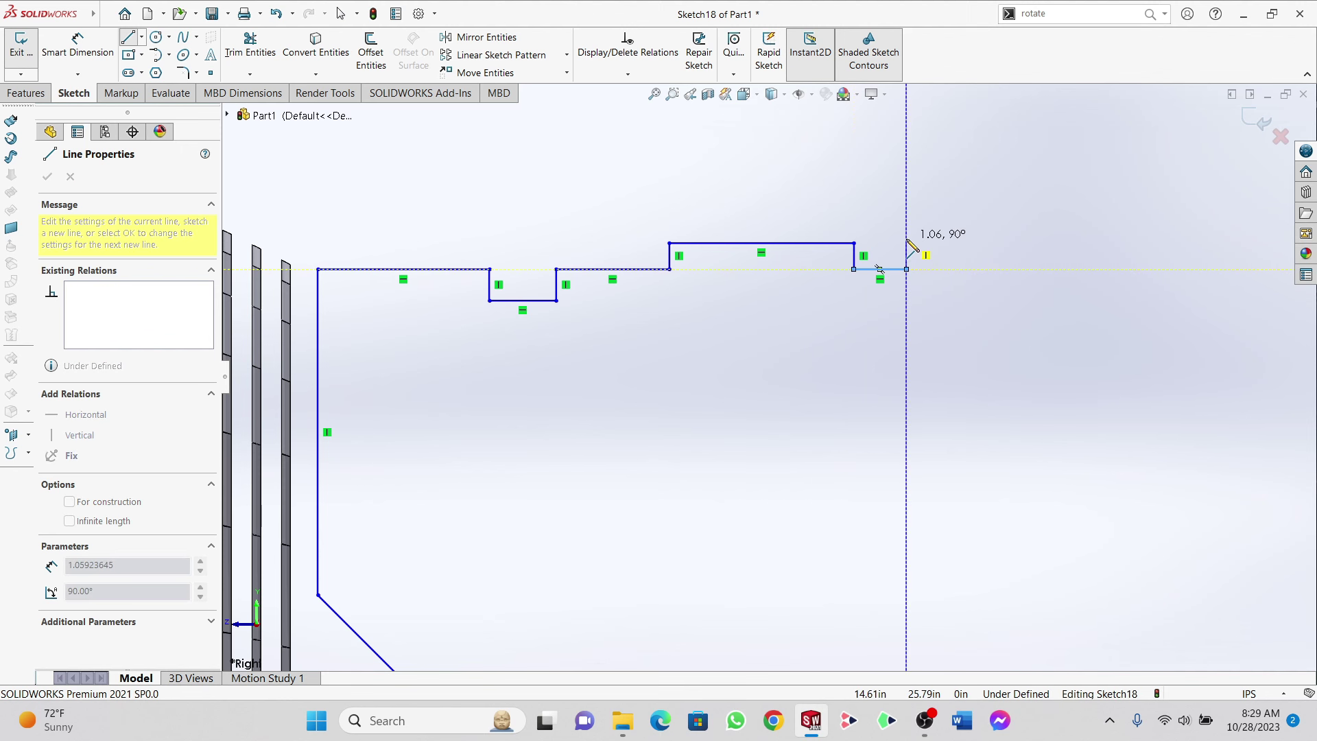
Step: Add a second raised section about 0.89 in high to the profile's top edge, followed by a narrow notch of the same depth
click(907, 243)
scroll(892, 274, up, 3)
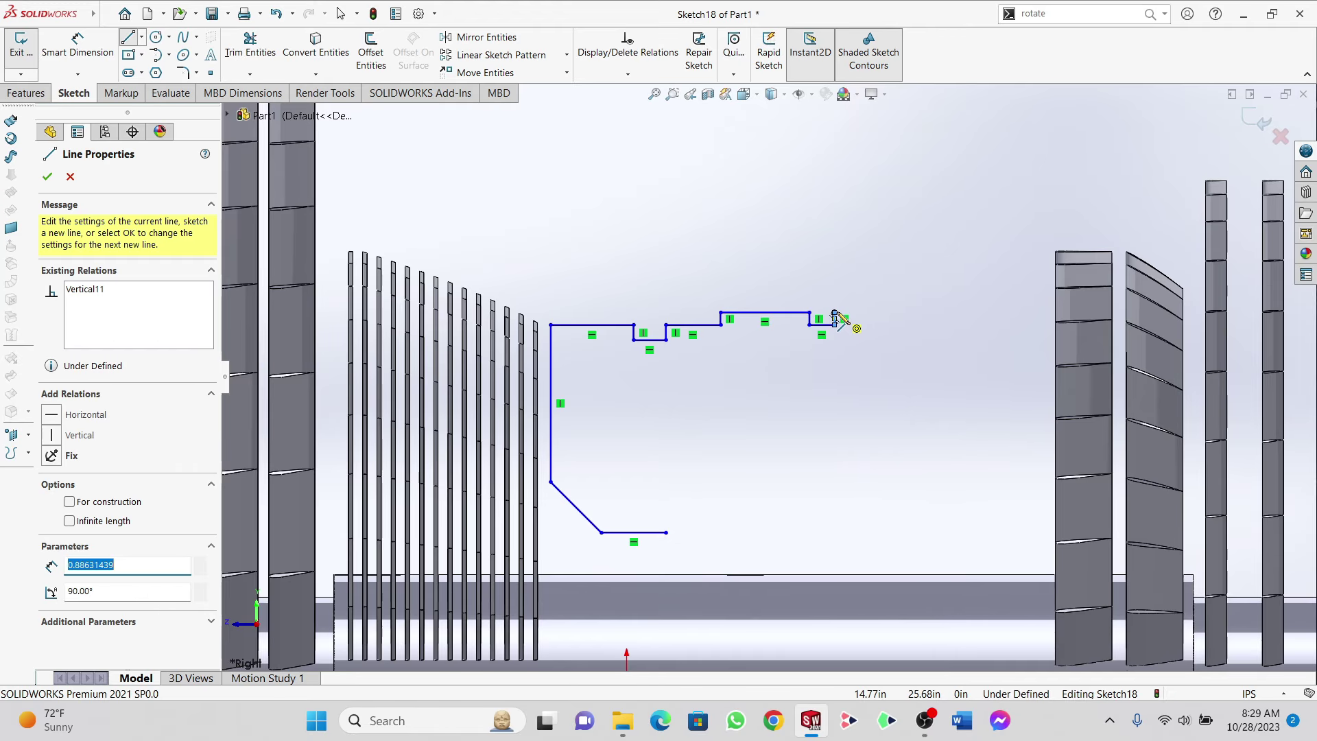
click(911, 312)
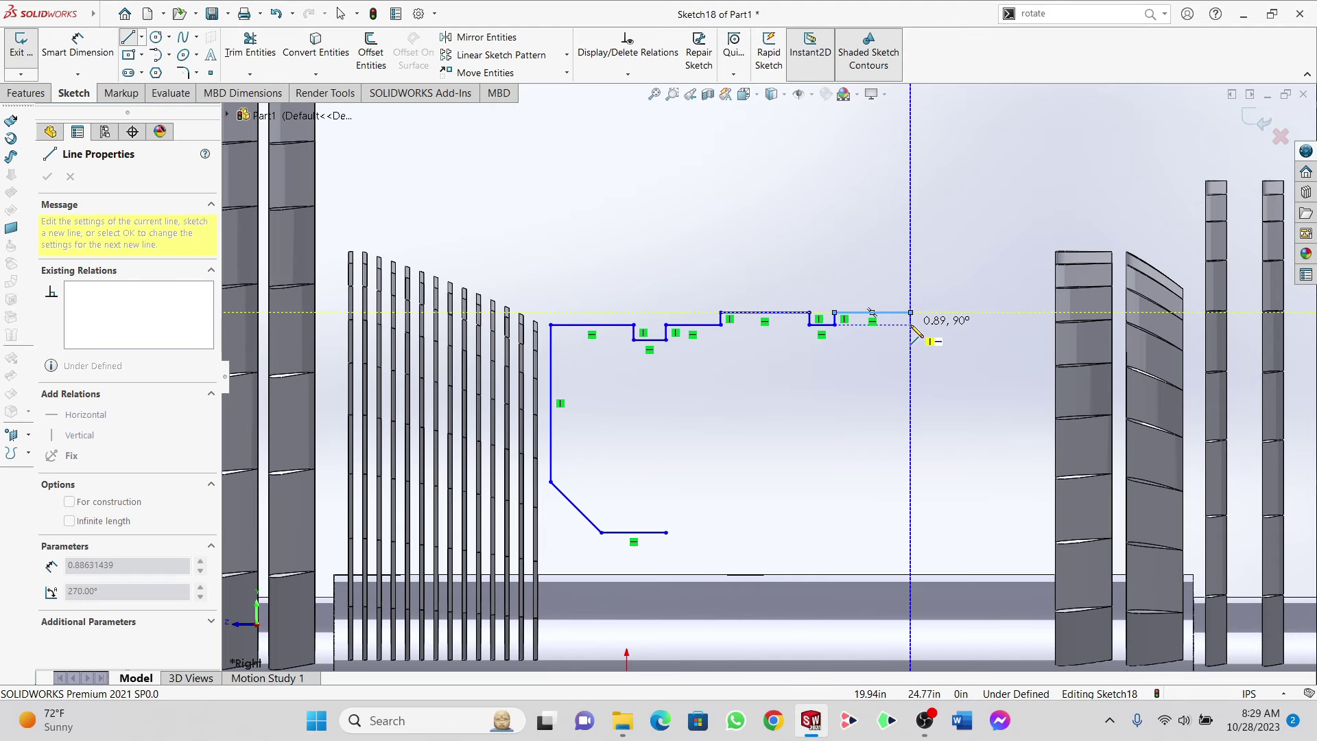
click(912, 325)
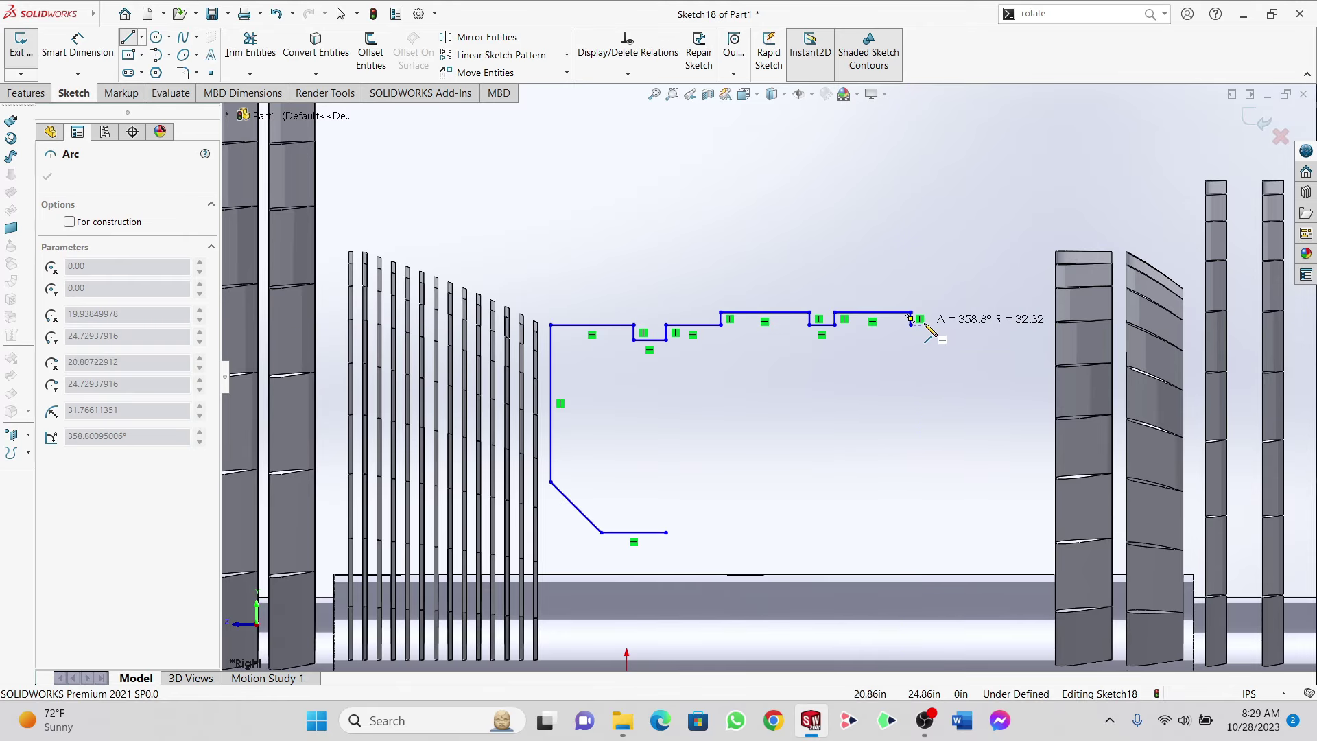
key(Escape)
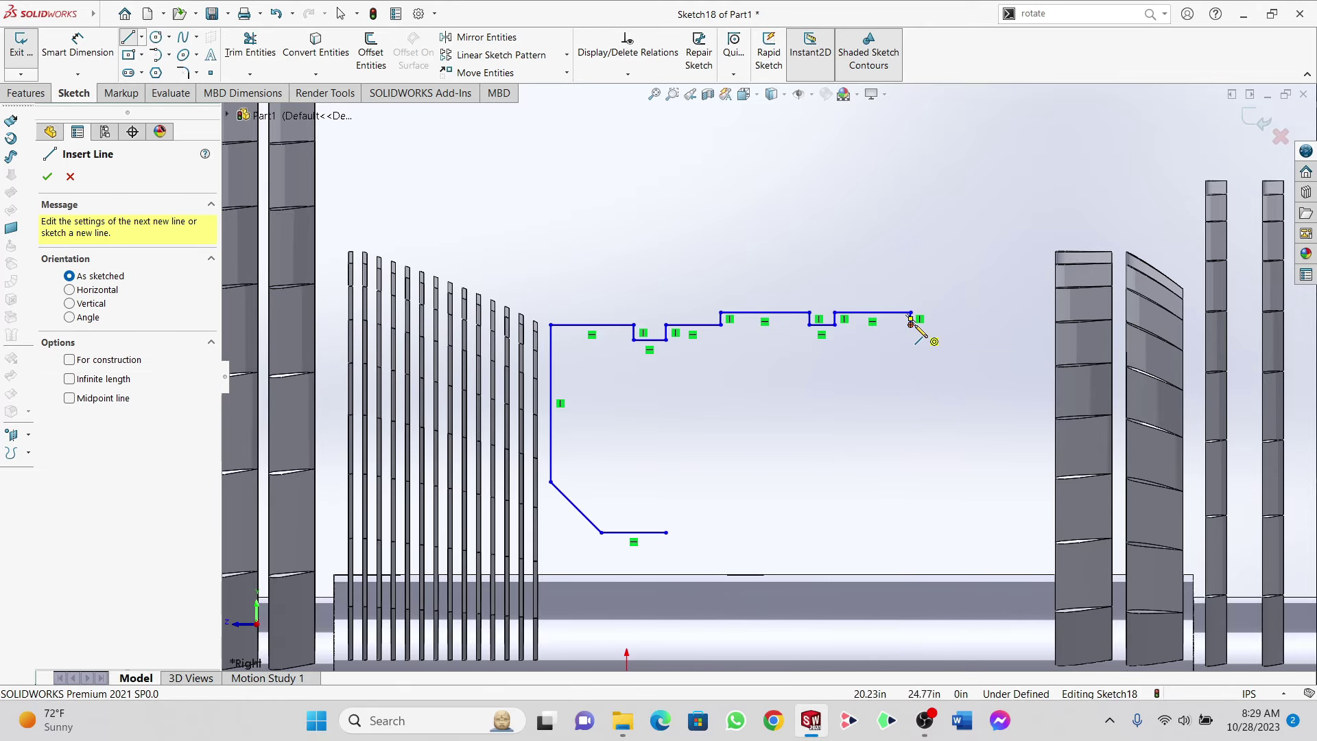
click(911, 319)
click(931, 325)
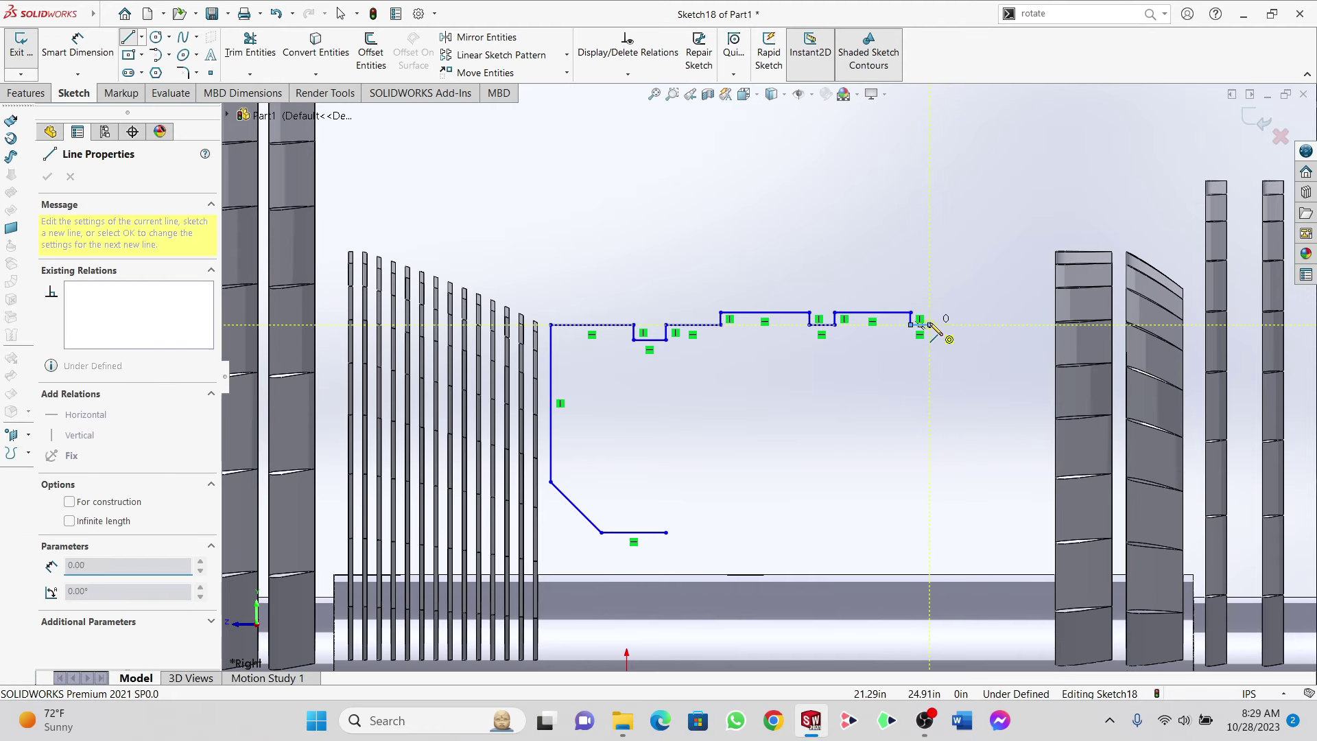
click(930, 313)
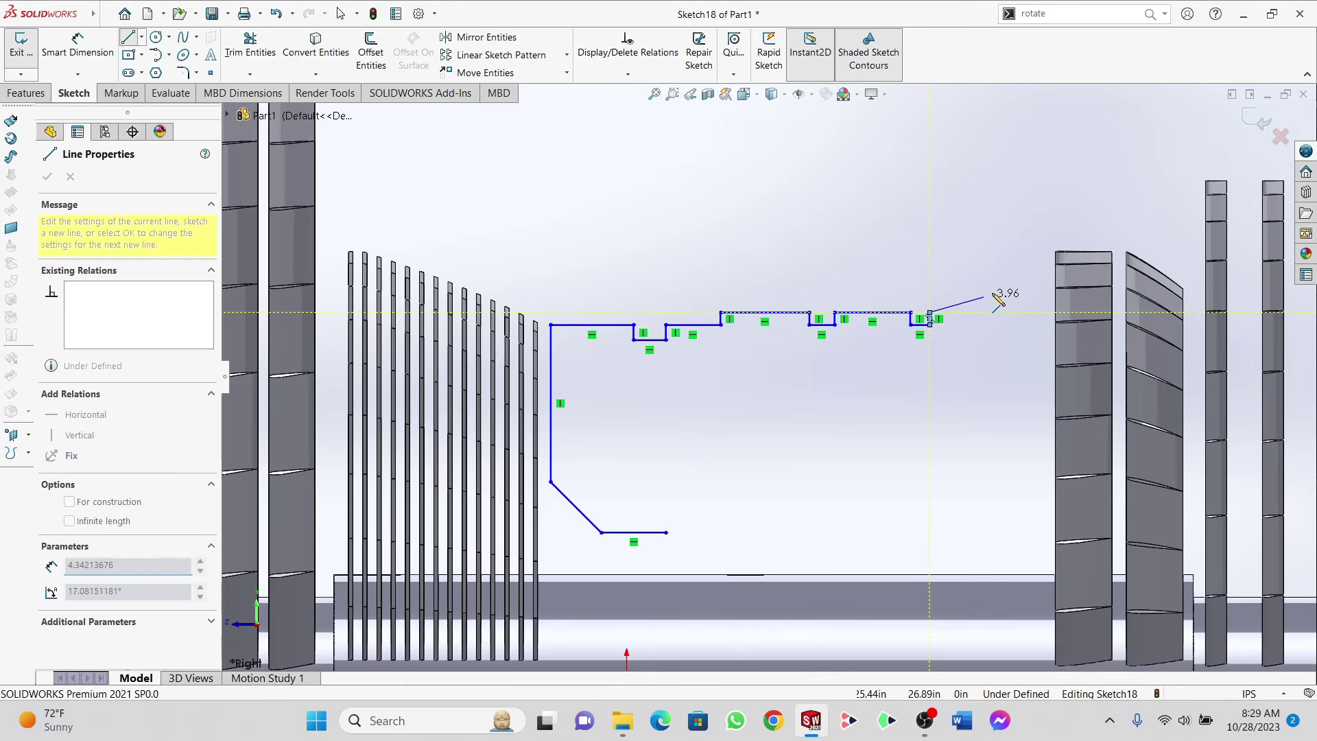
Step: Draw a line about 8.88 in long rising at about 26° toward the rear blades and a vertical line about 15.87 in down from its end
double_click(1044, 259)
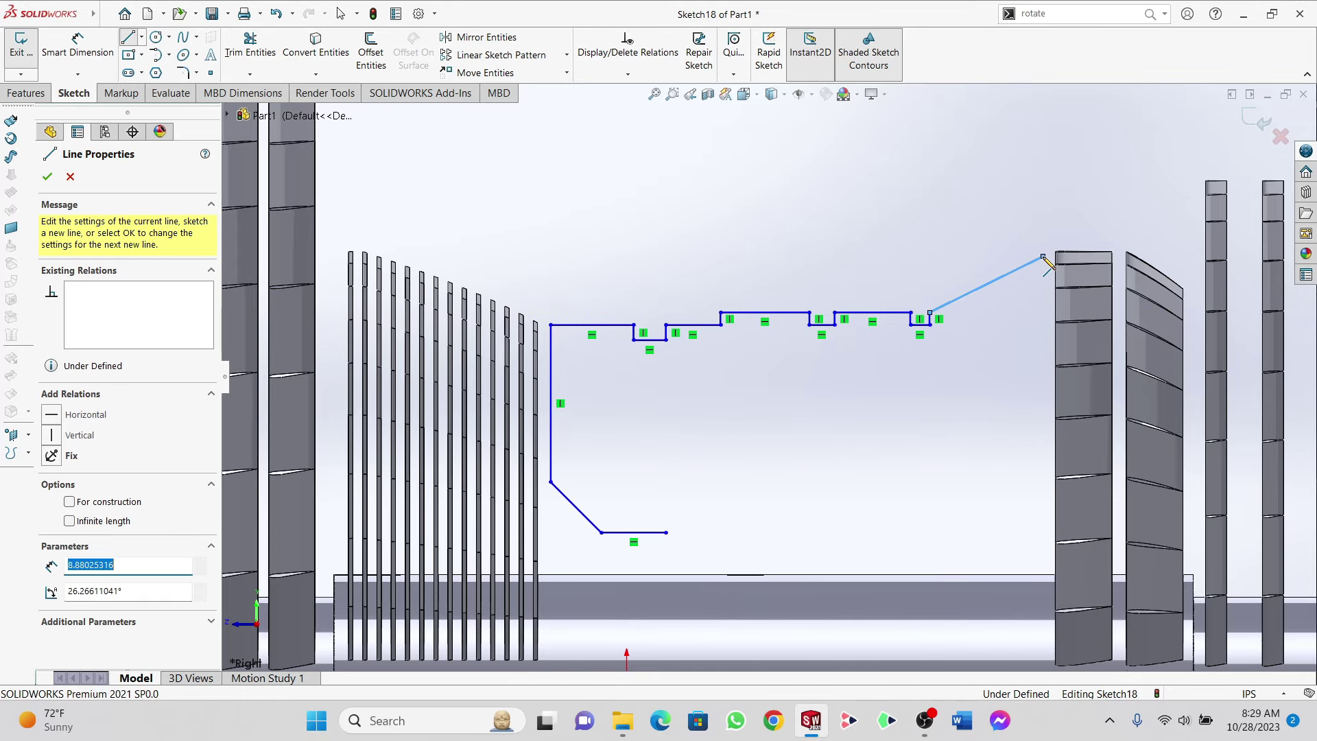
click(1044, 259)
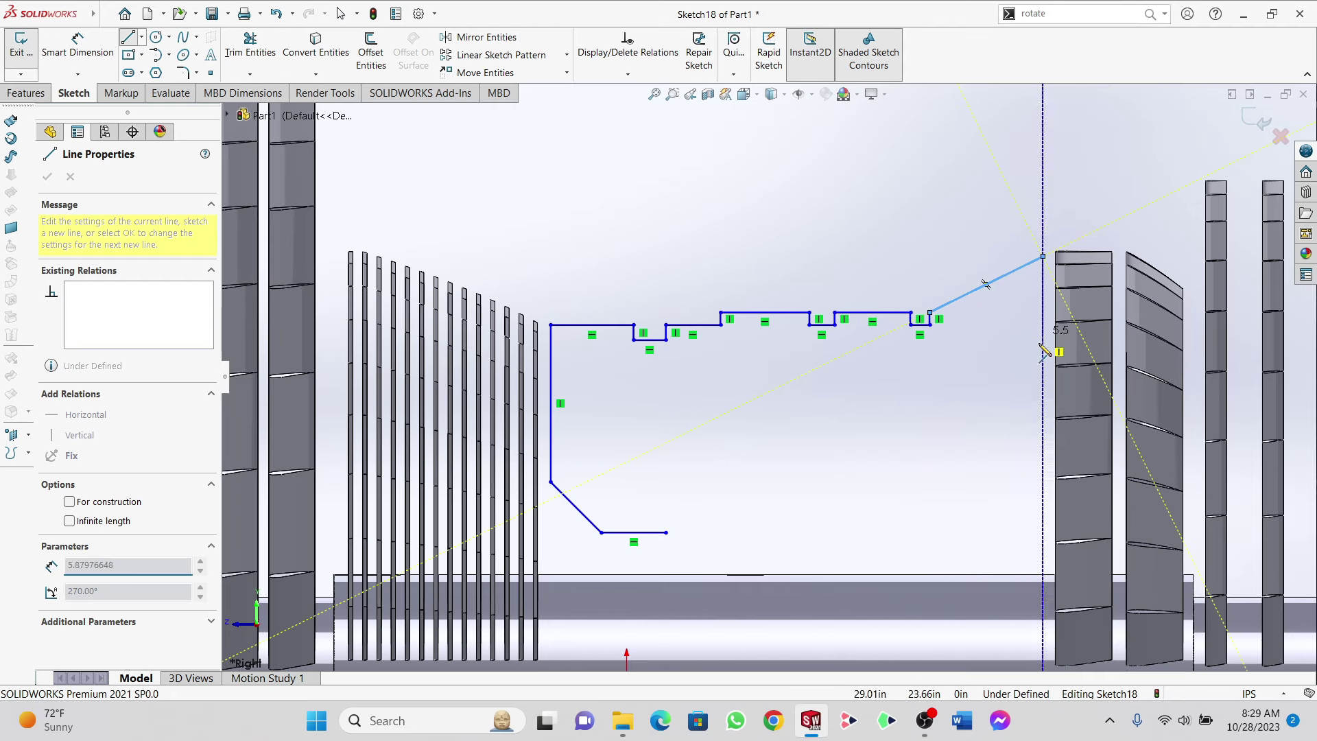
double_click(1043, 482)
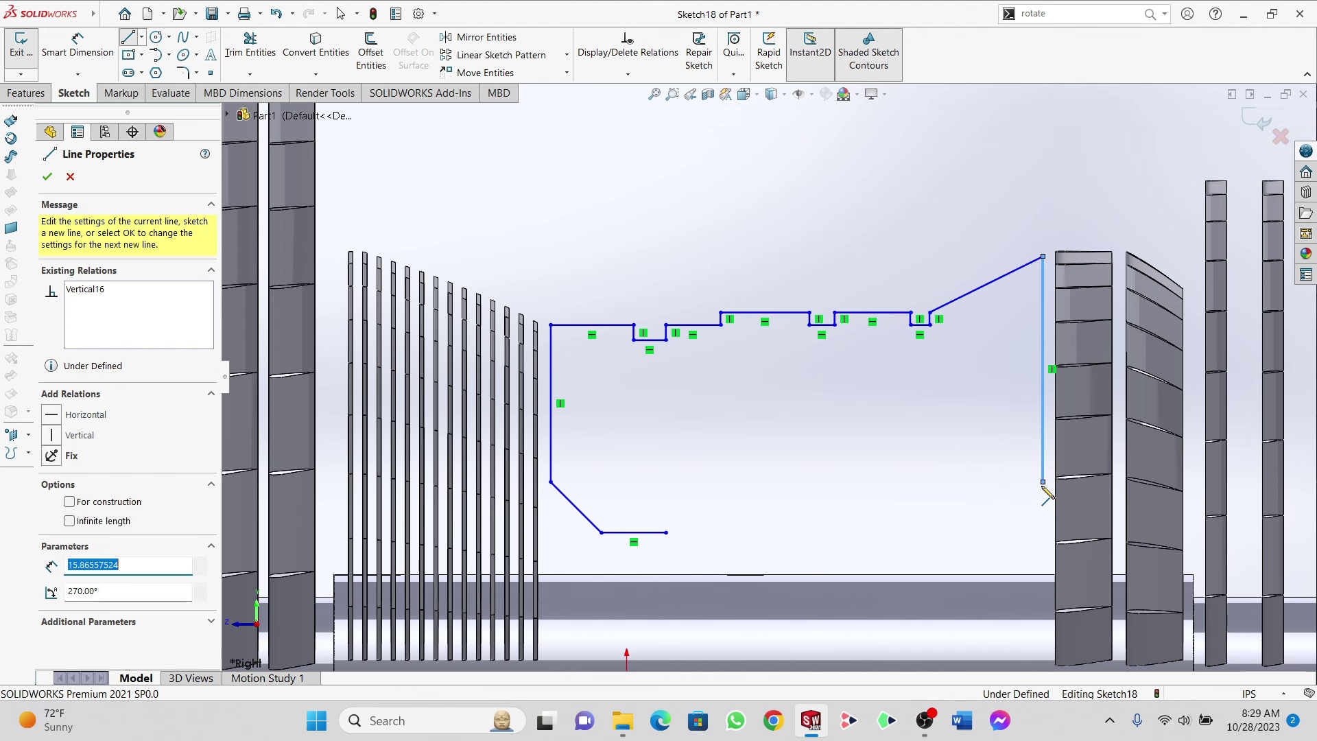
Step: From the lower horizontal line's free end, draw two ascending steps about 2.37 and 1.69 in high with treads about 3.84 and 4.19 in long
click(665, 532)
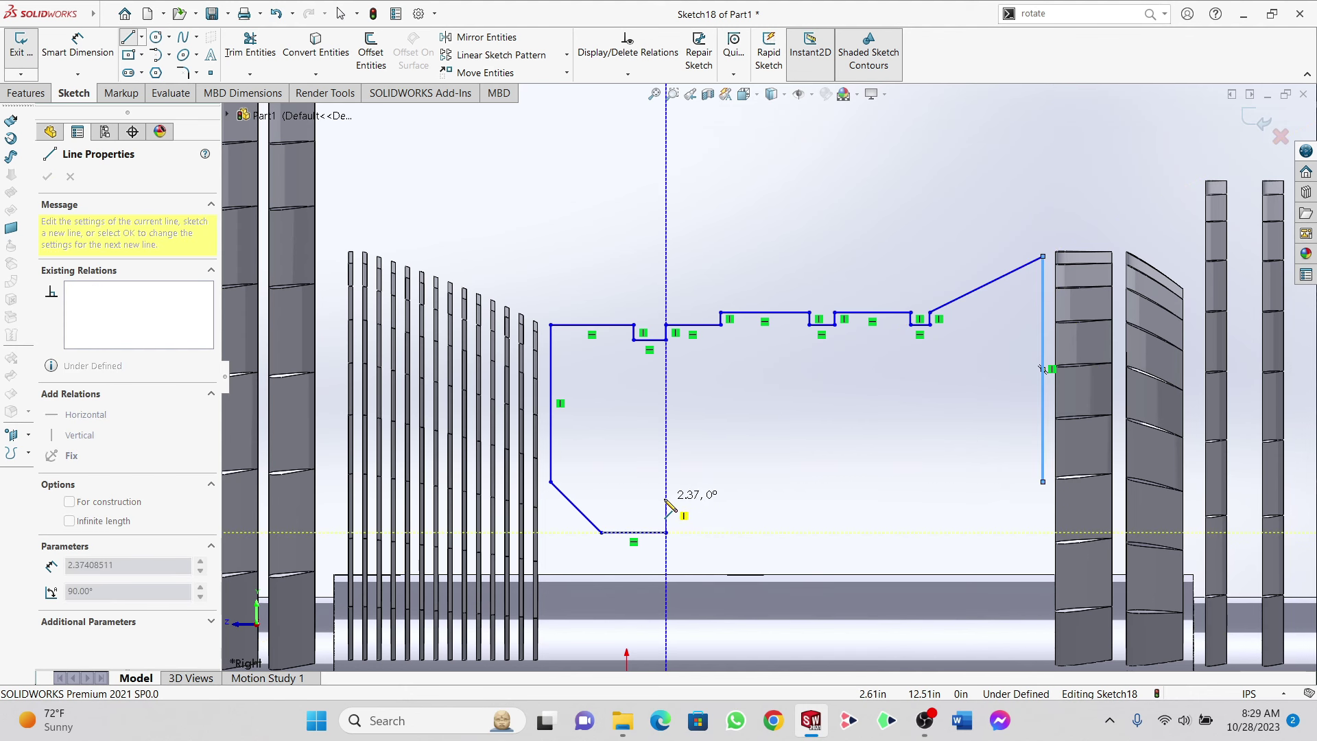
click(666, 498)
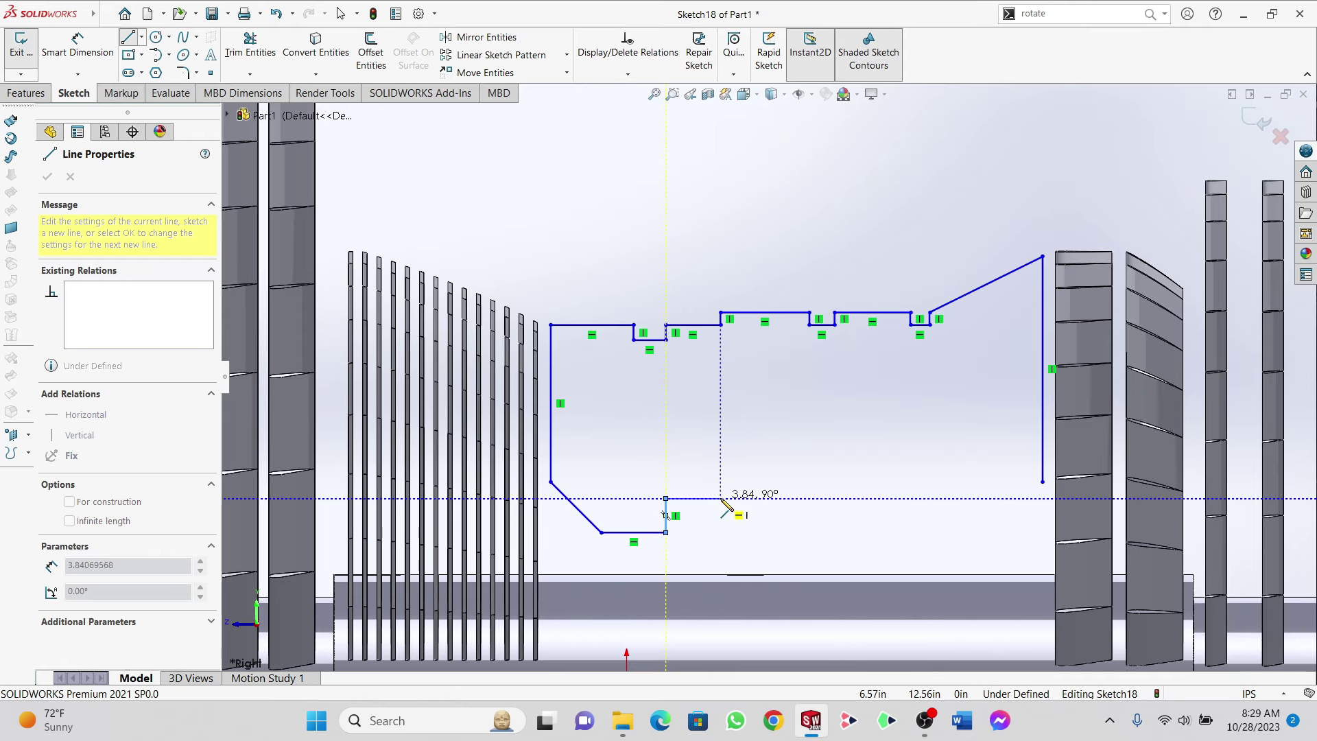
click(721, 499)
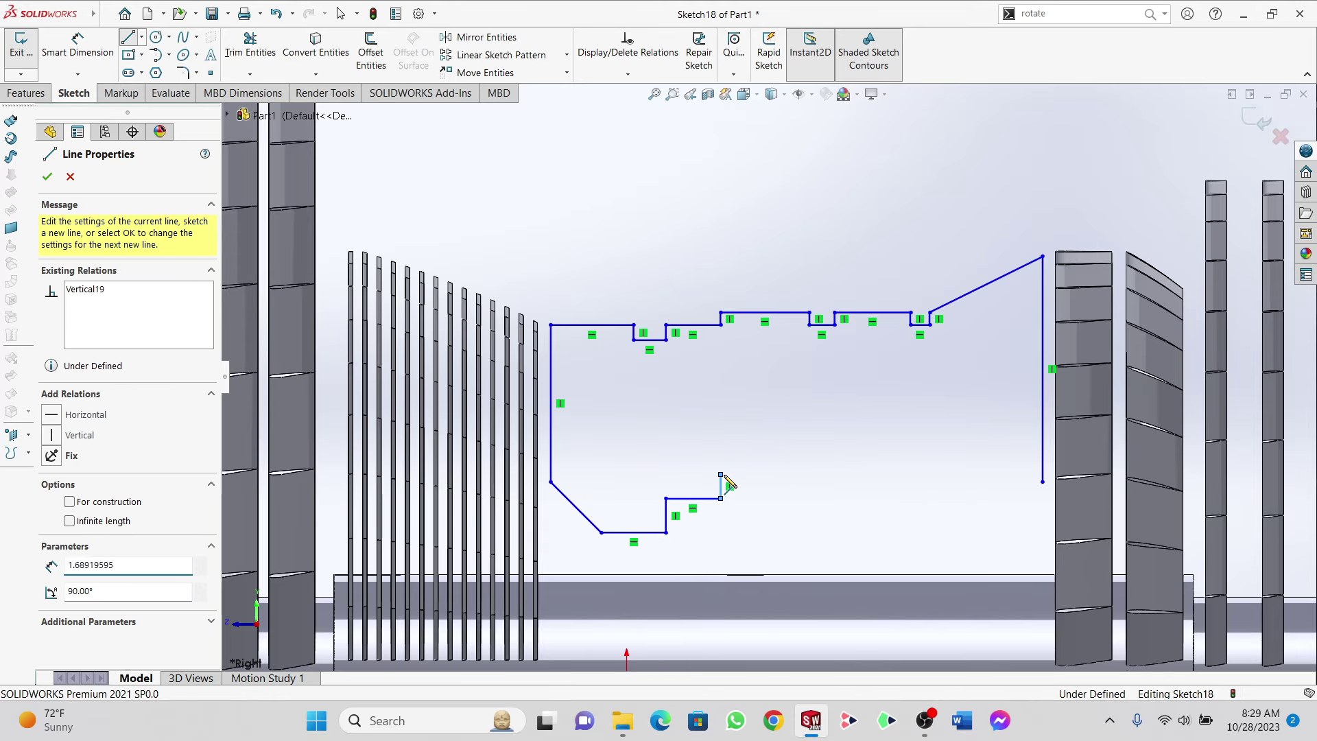
click(720, 474)
double_click(781, 474)
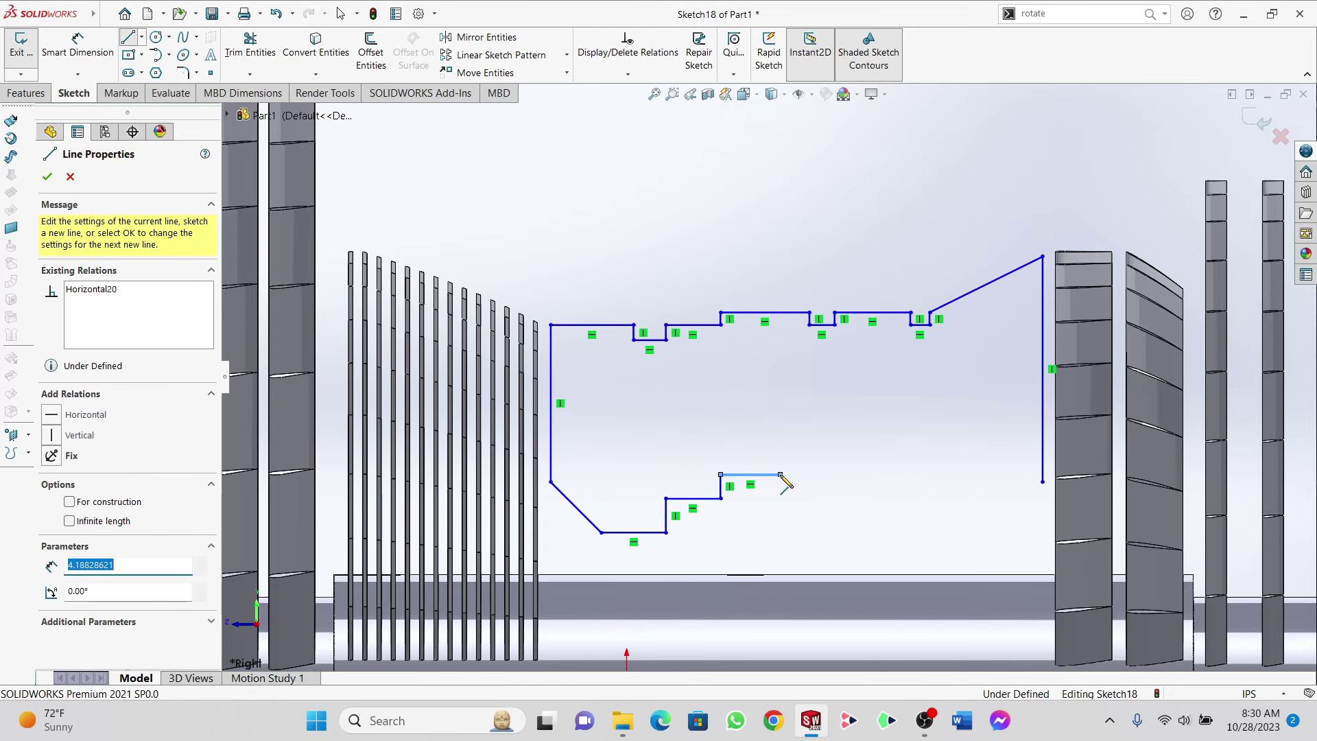
Step: Continue the staircase with two more ascending steps, the first about 1.59 in high and the last tread about 3.52 in long
click(780, 474)
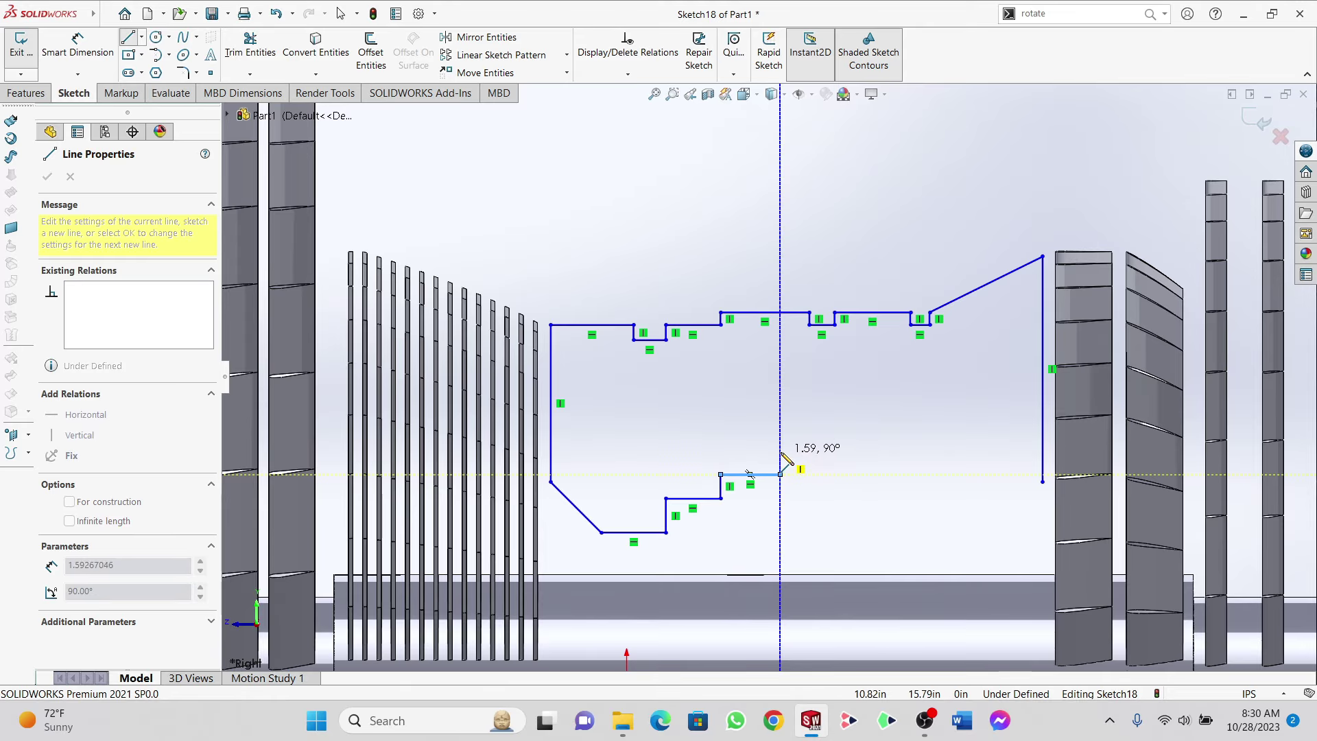
click(780, 452)
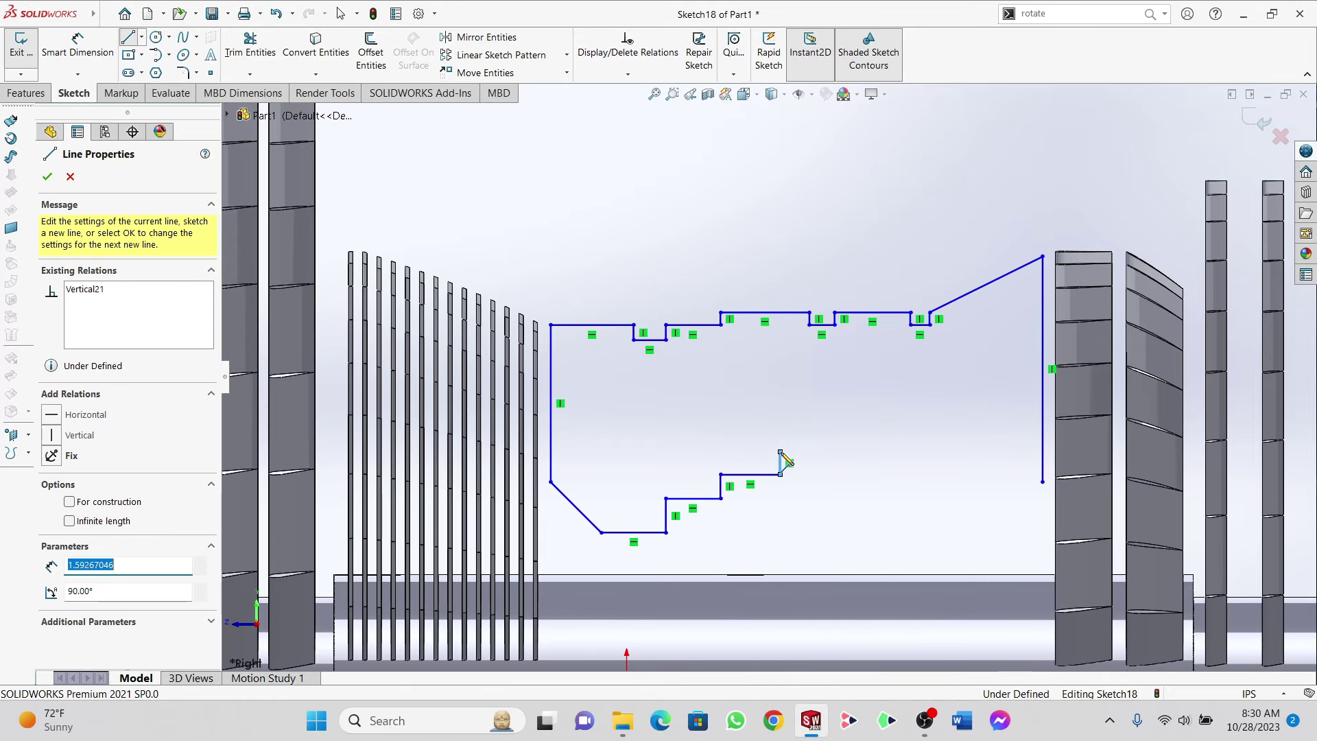
click(846, 452)
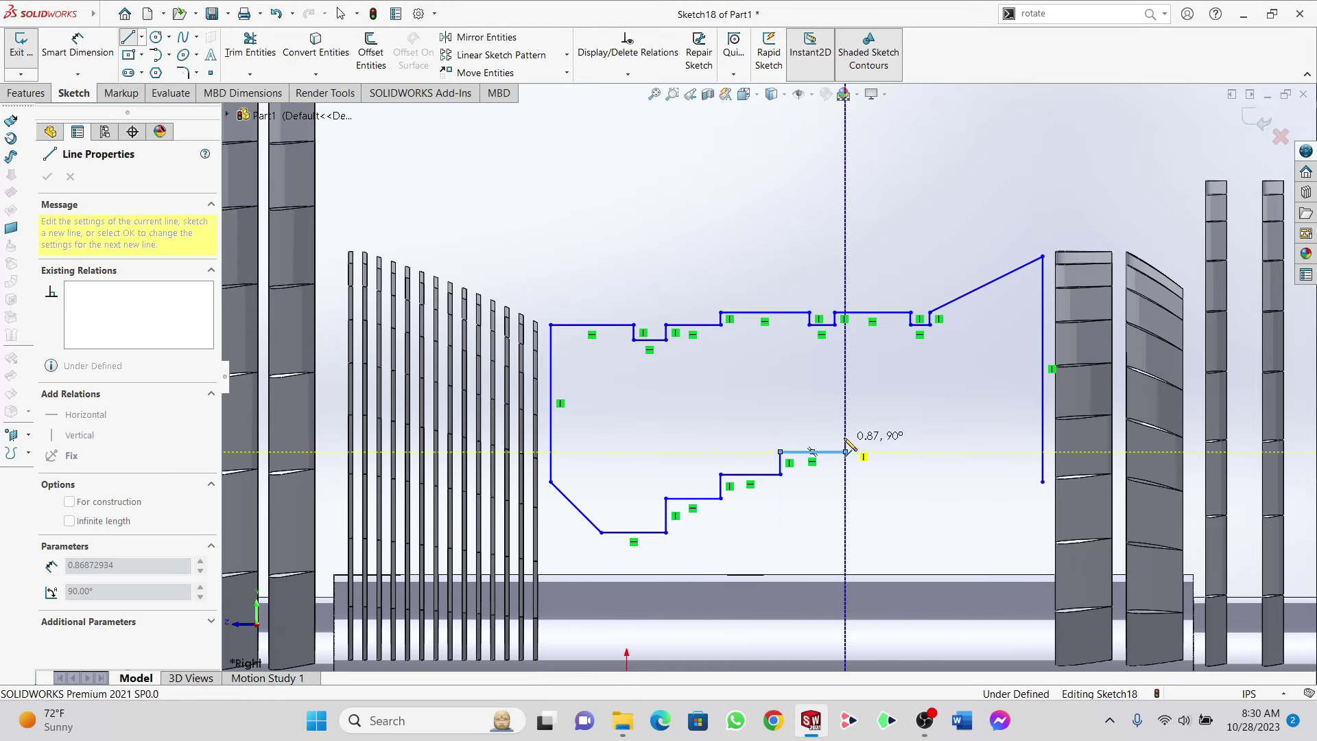
click(845, 429)
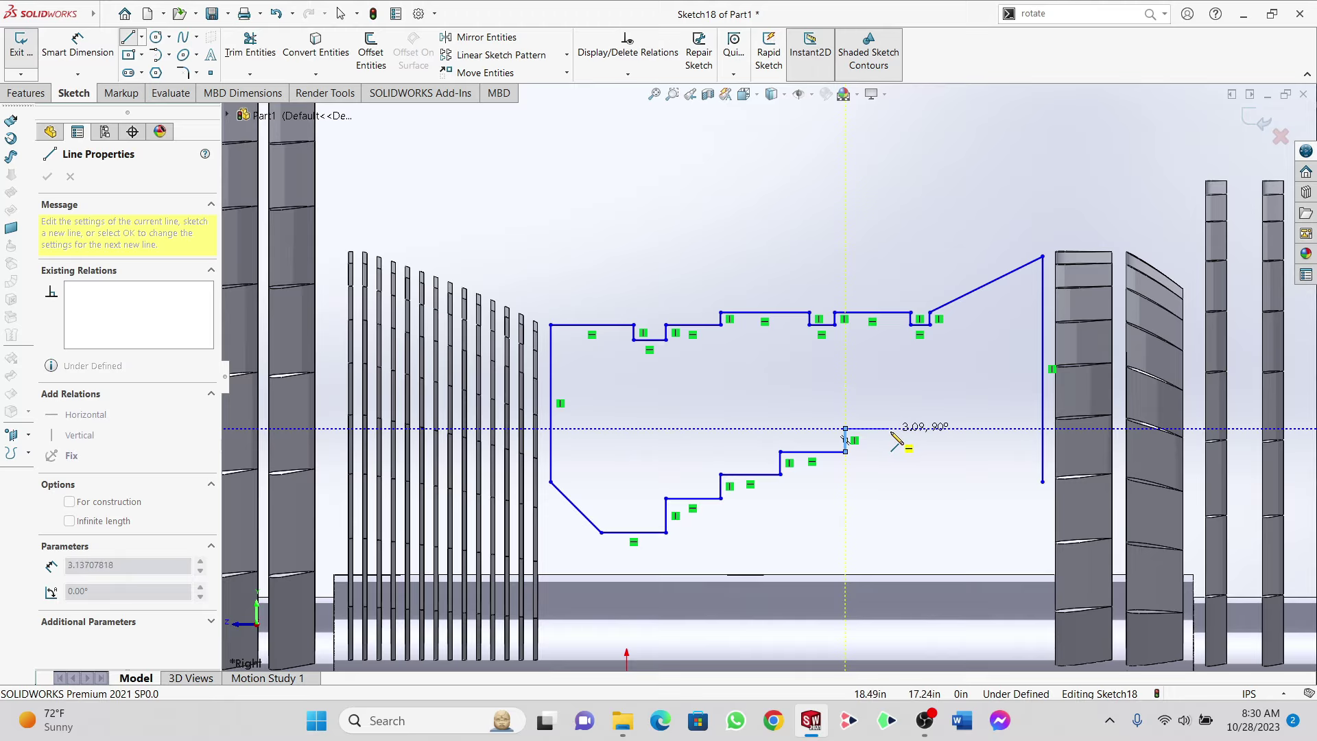
click(896, 429)
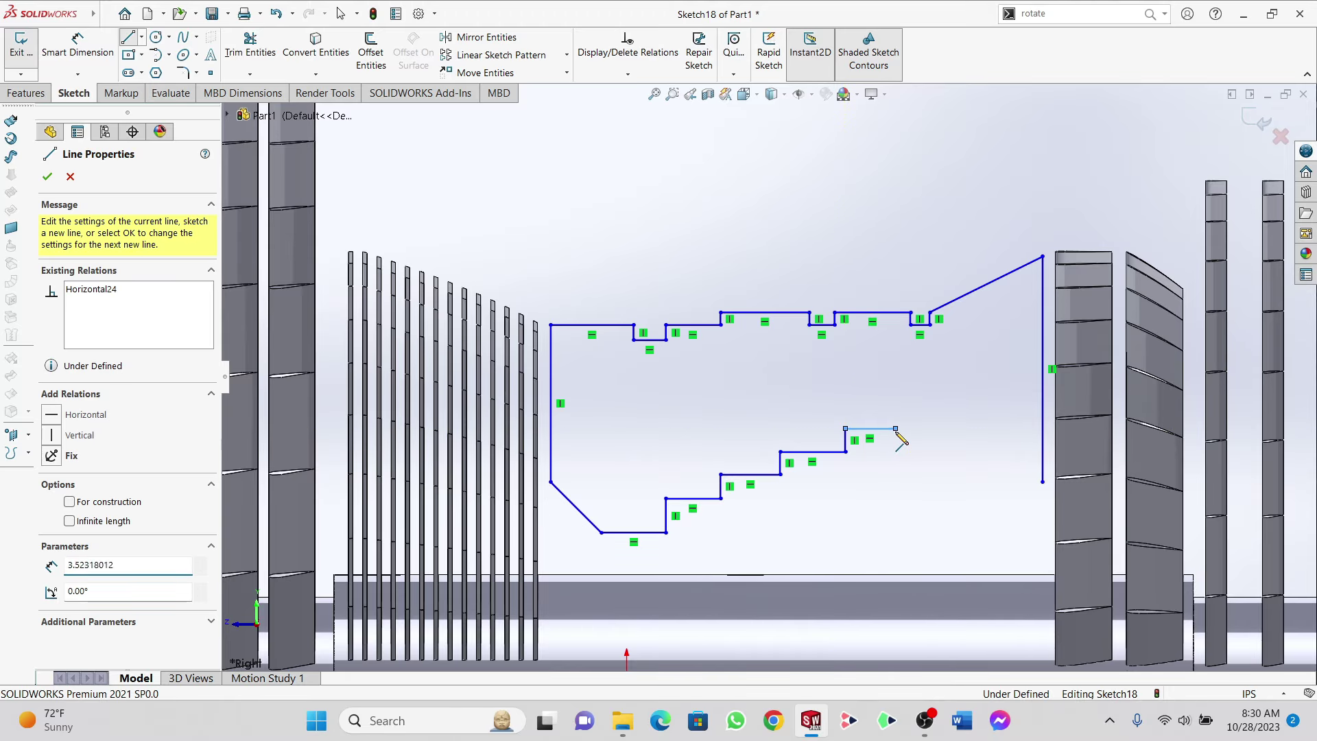
Step: Close the profile with a vertical line about 3.75 in down and a horizontal line about 10.38 in long to the rear vertical line
click(896, 482)
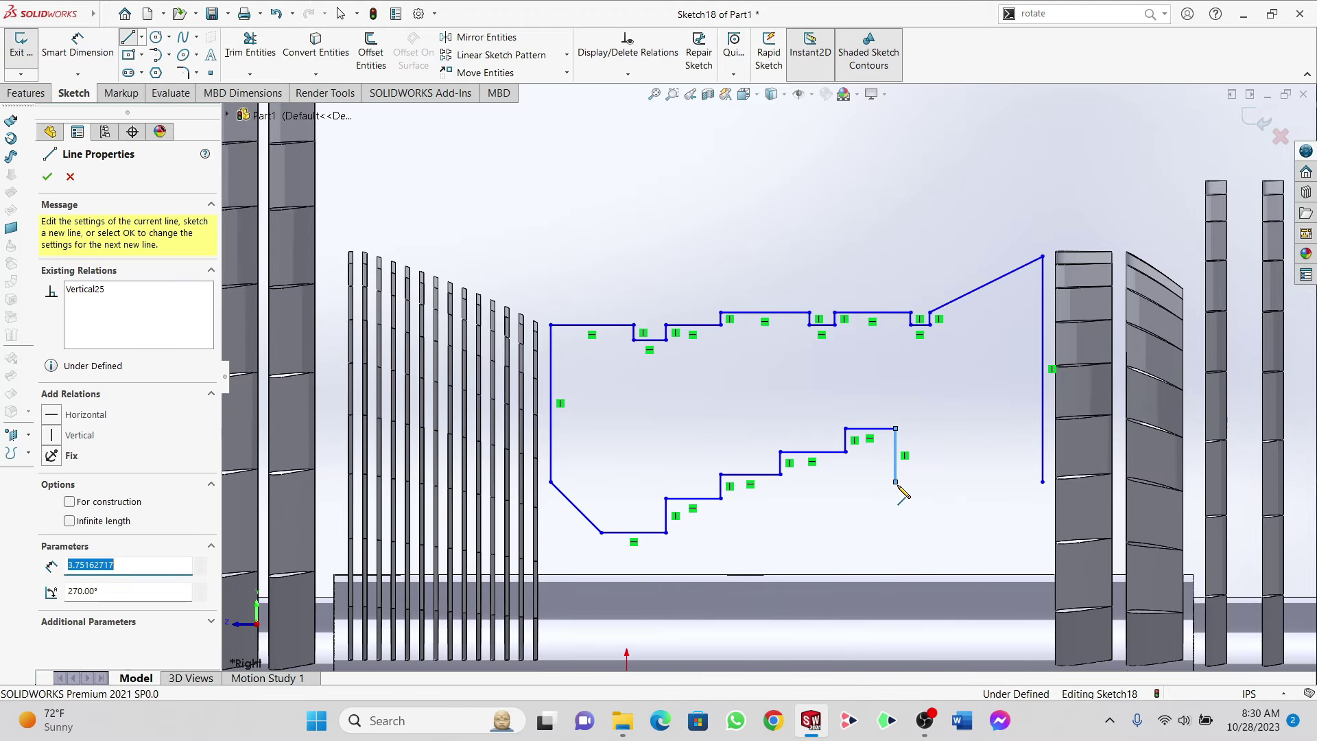
click(1043, 482)
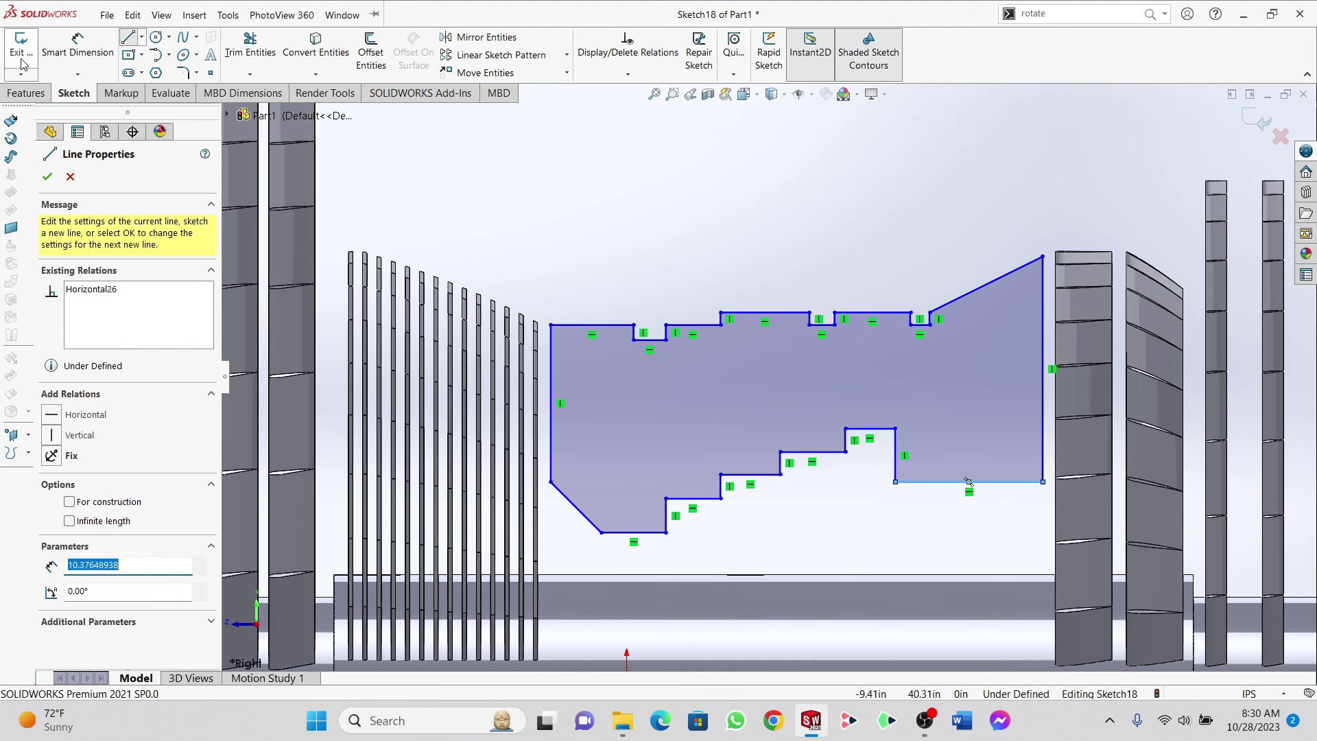
click(50, 177)
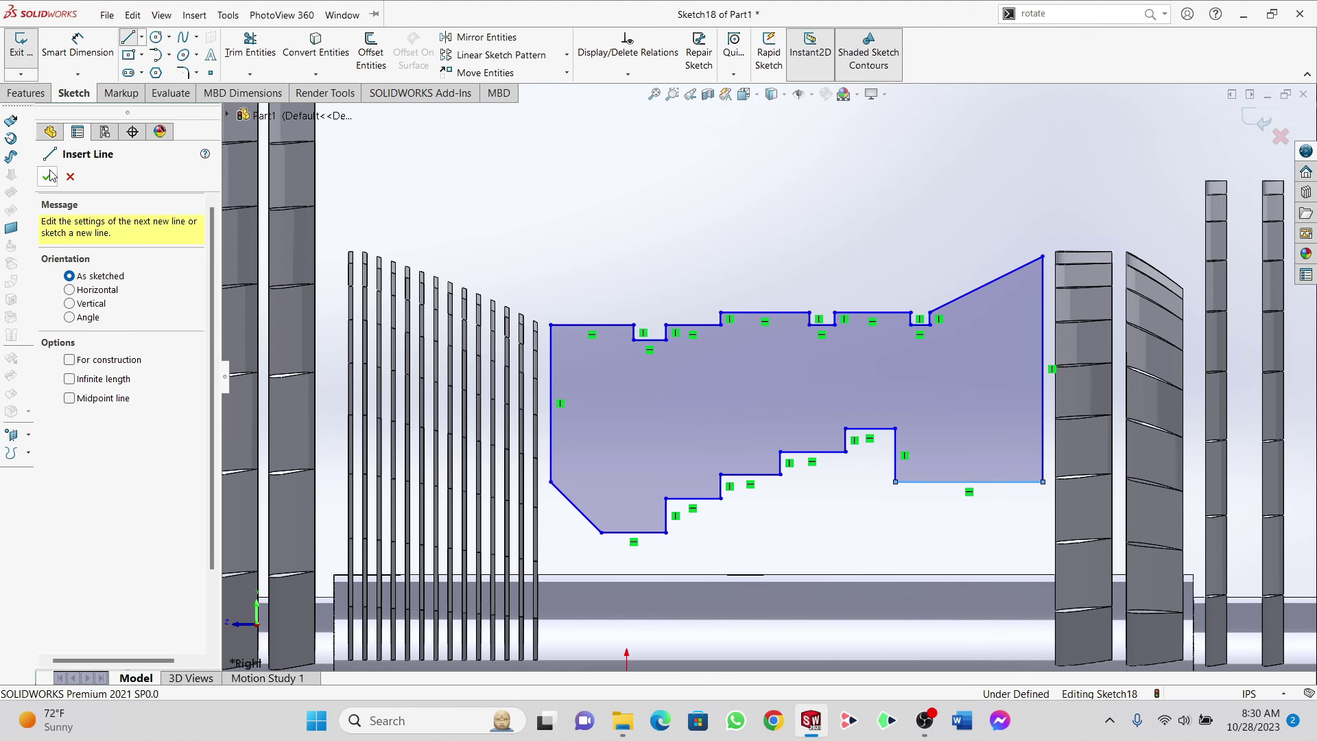
click(10, 140)
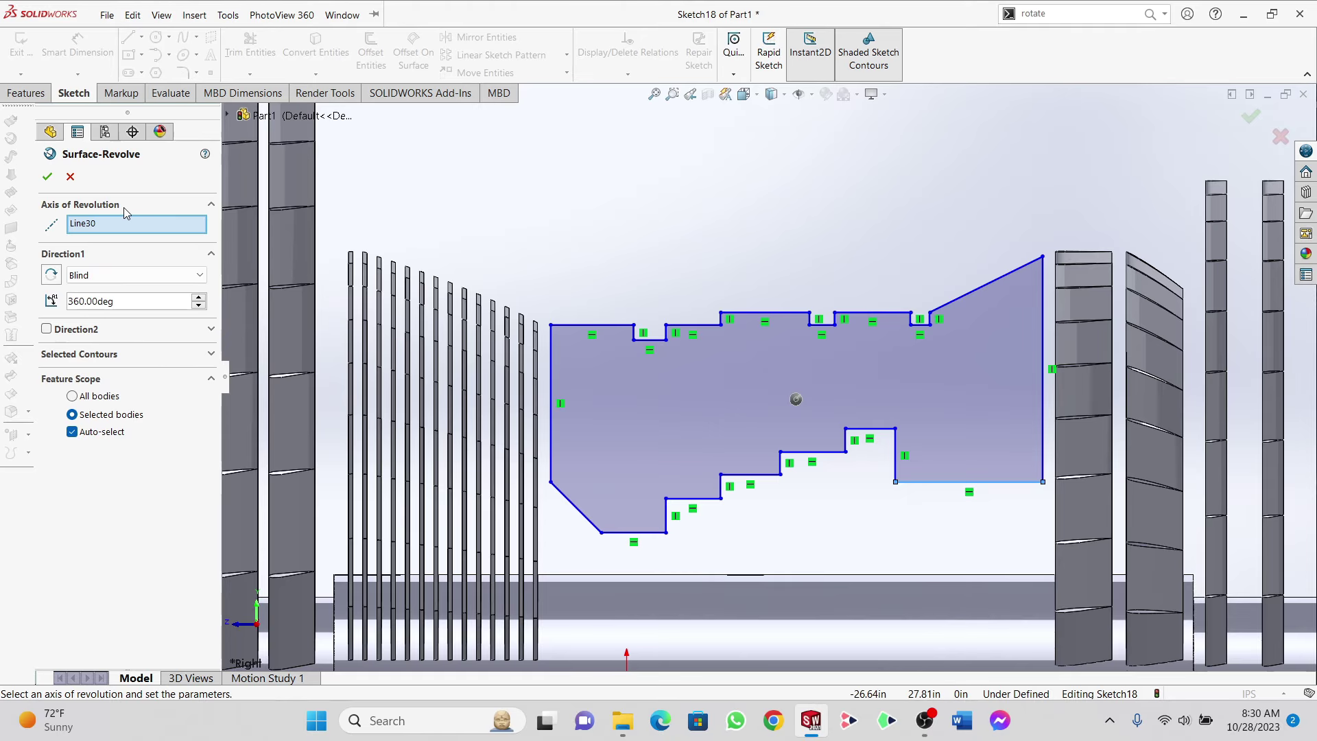
click(83, 228)
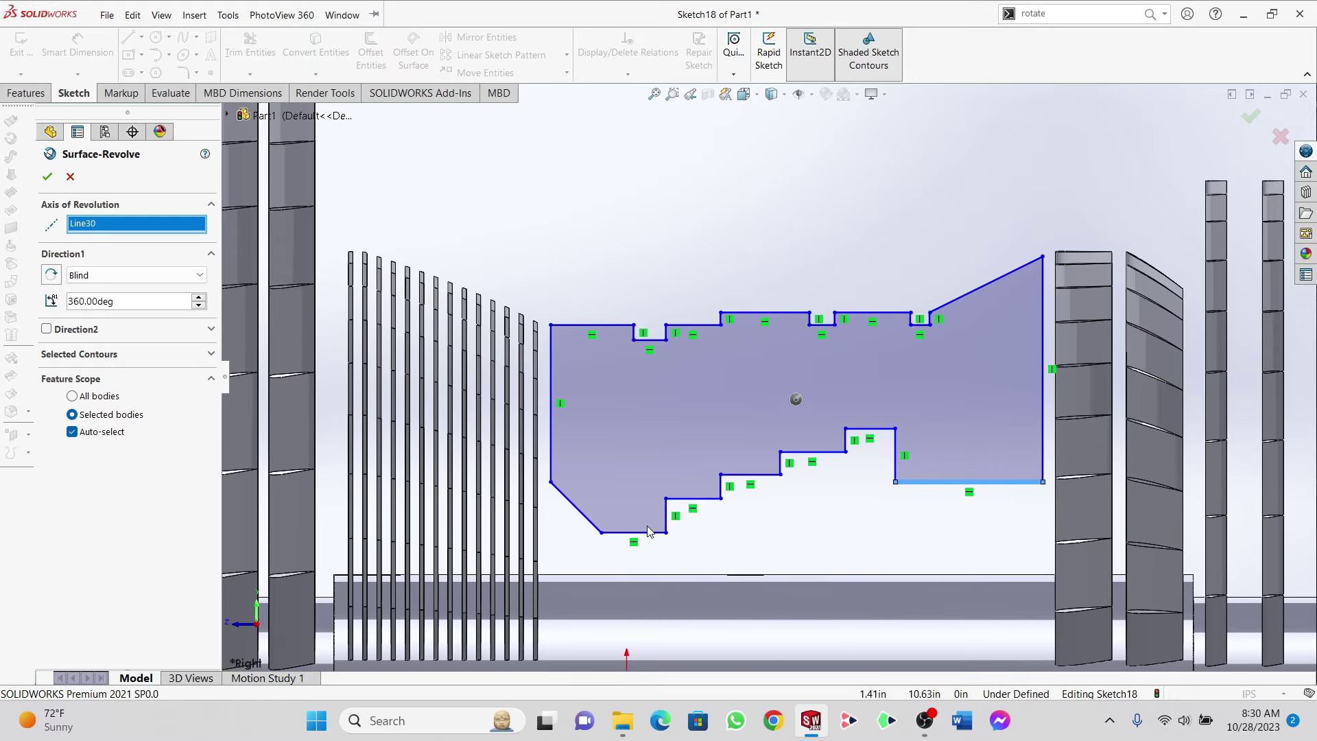
key(f)
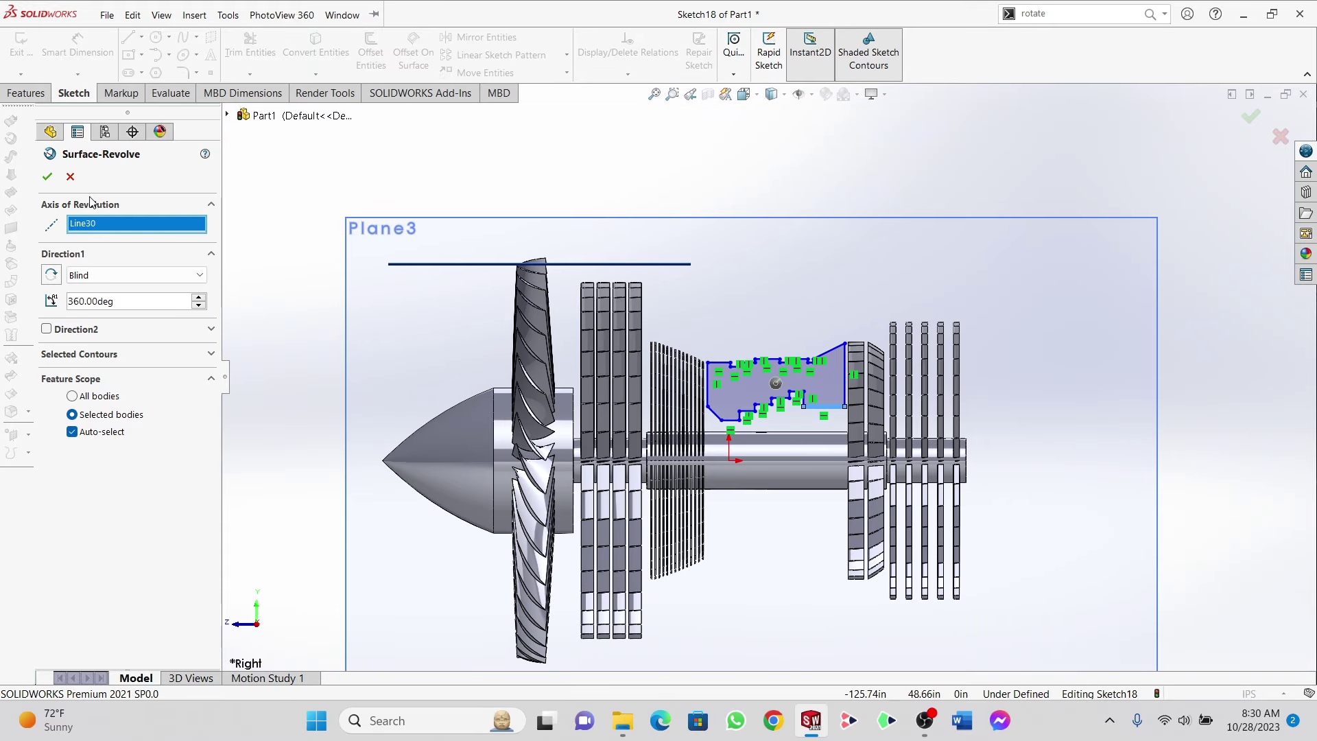
click(70, 176)
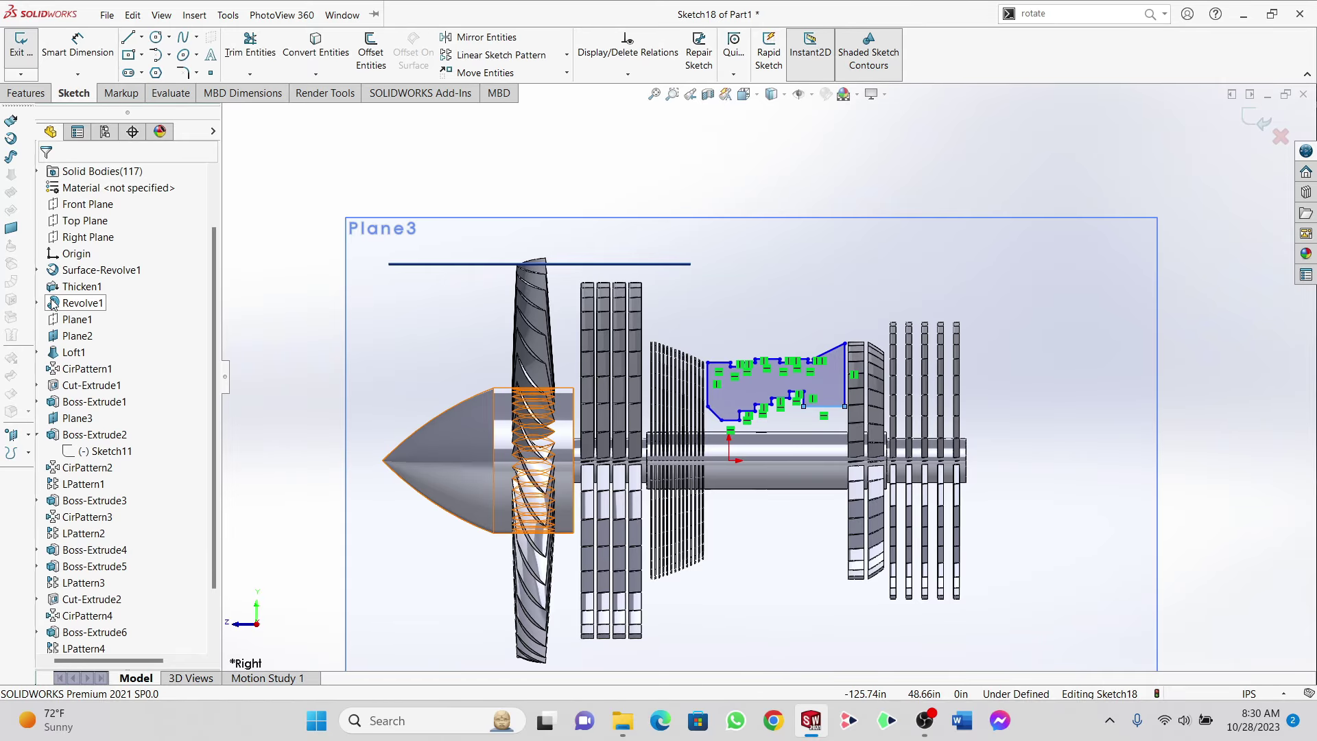
Step: Show Sketch5 of Surface-Revolve1 so that its engine centerline is available as an axis
scroll(39, 306, up, 1)
scroll(42, 322, down, 2)
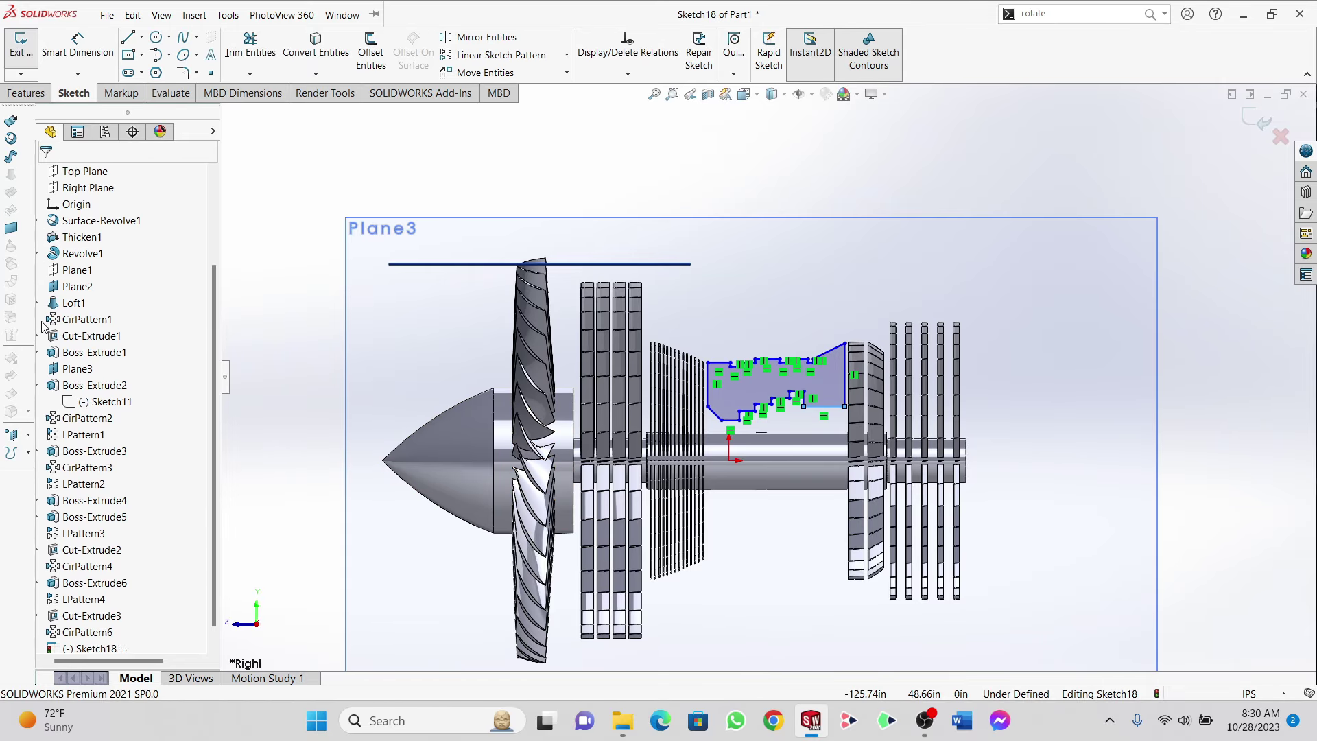
drag(88, 660, 39, 411)
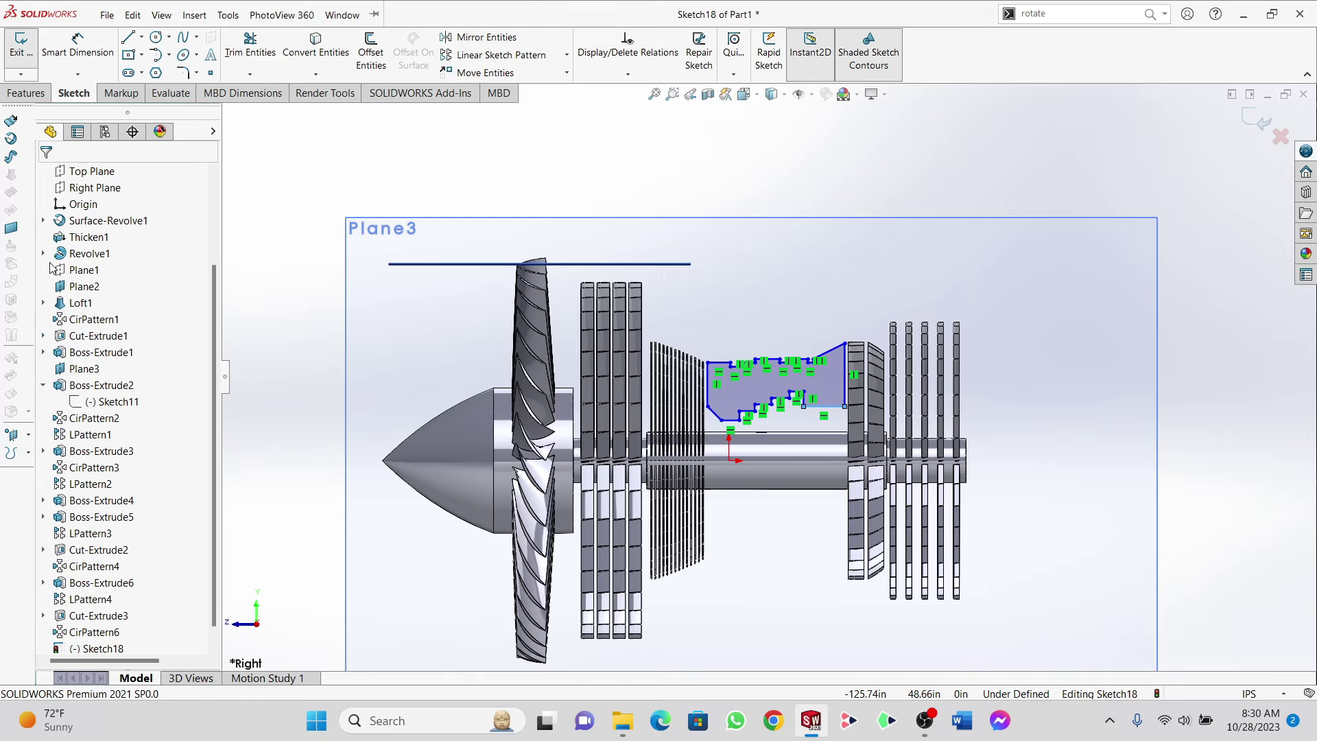
click(43, 220)
click(99, 237)
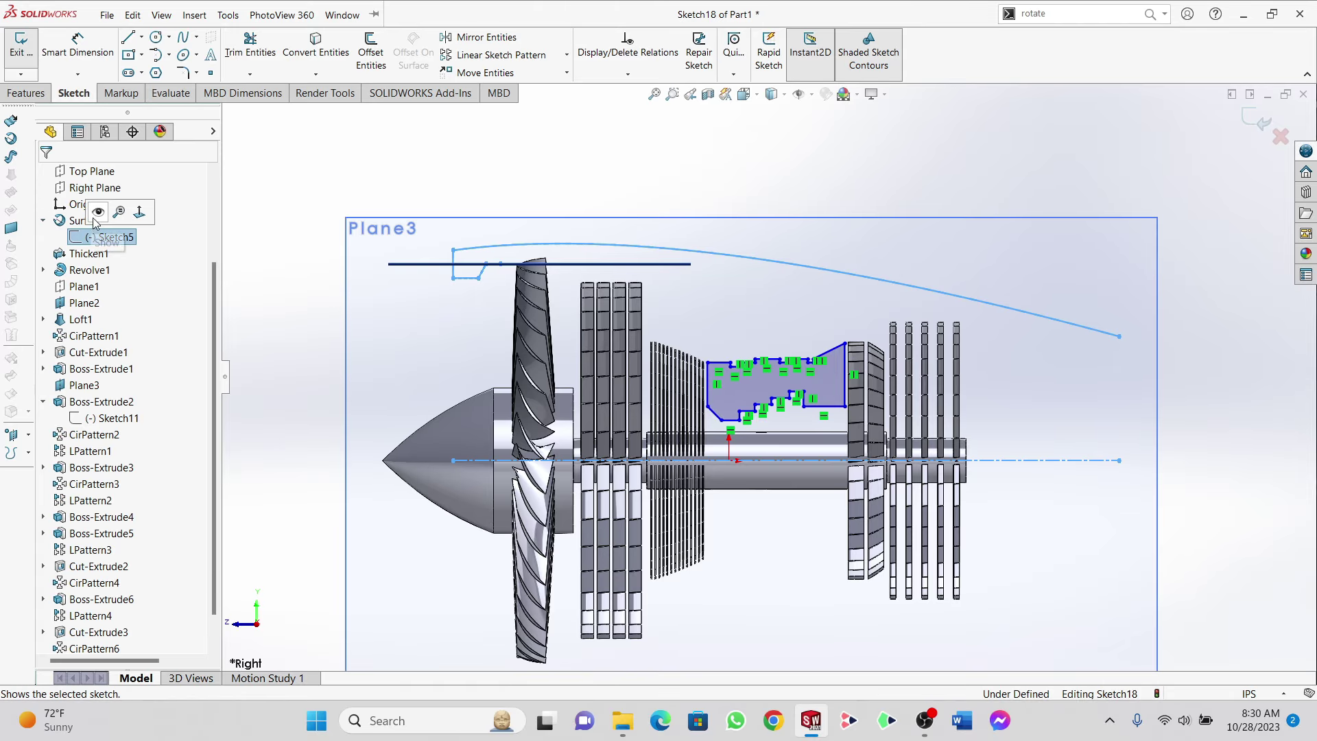
click(97, 212)
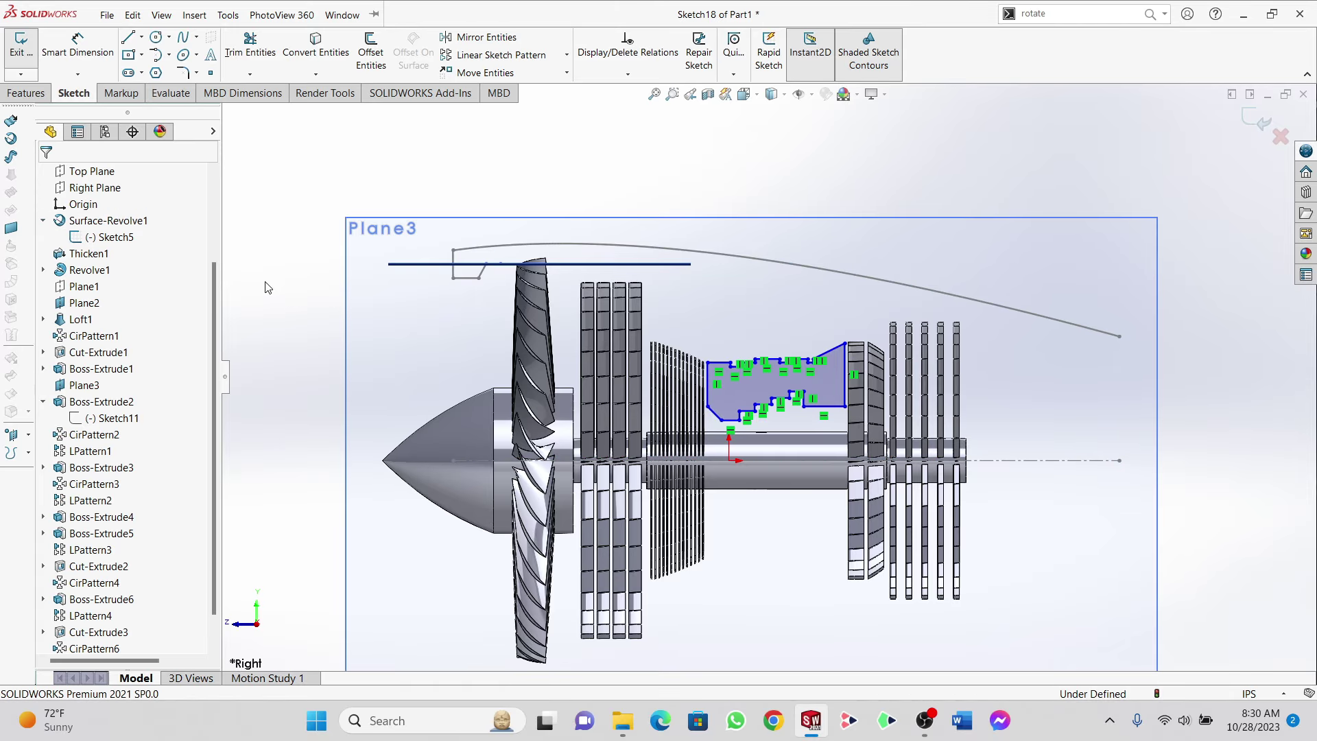
Step: Create a revolved surface from the stepped profile, 360° around the Sketch5 centerline
click(11, 139)
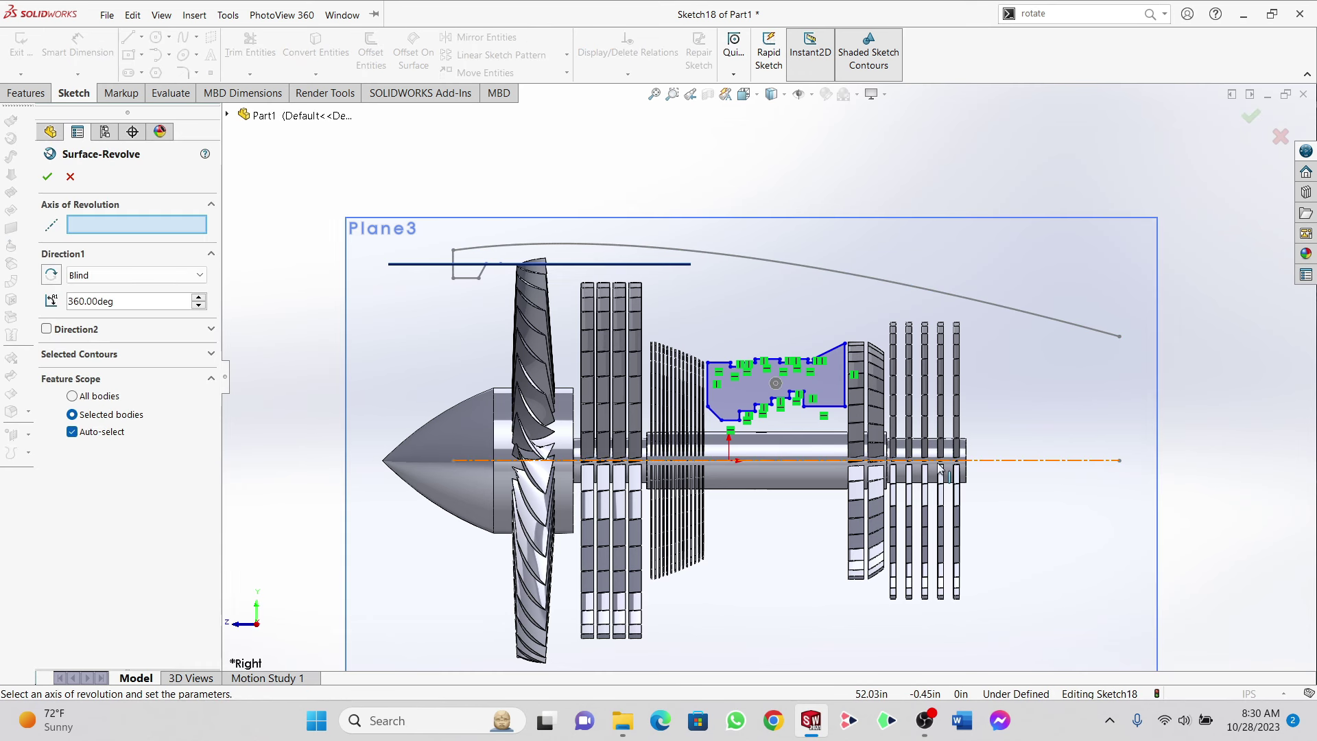
click(988, 461)
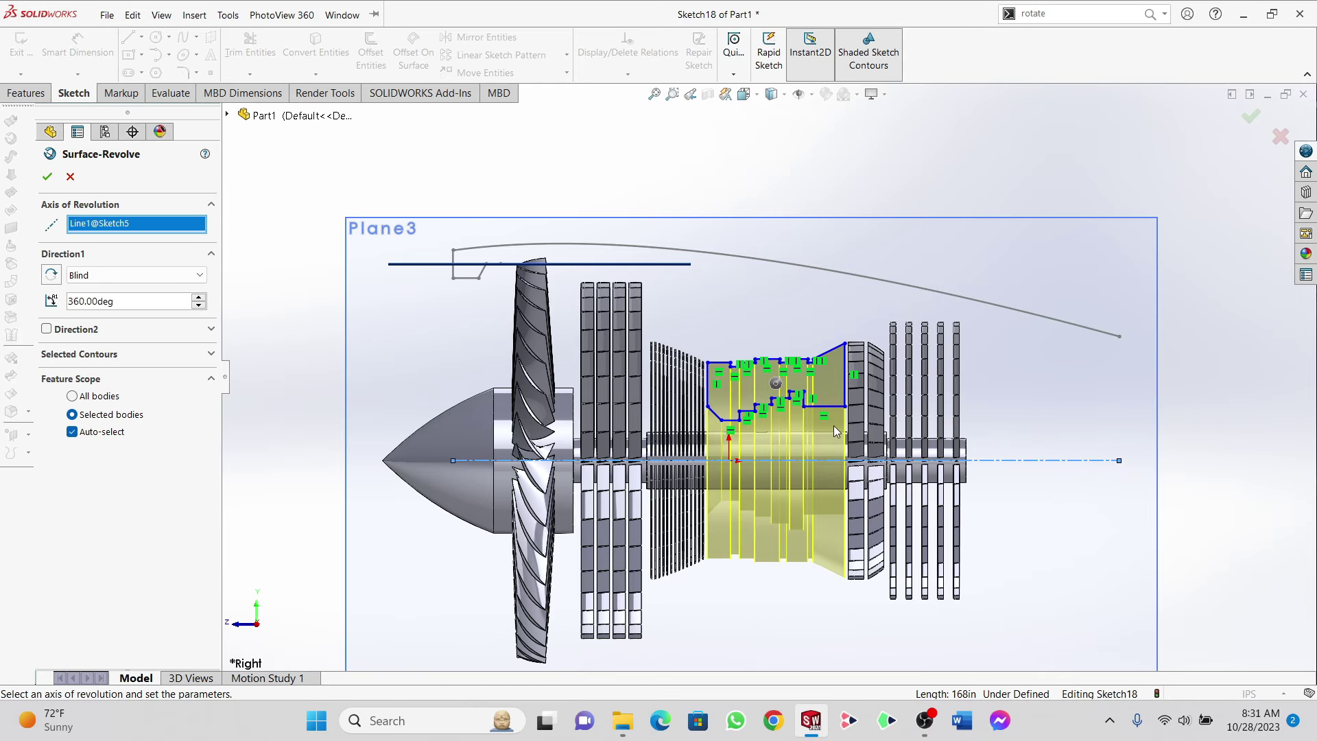
click(47, 178)
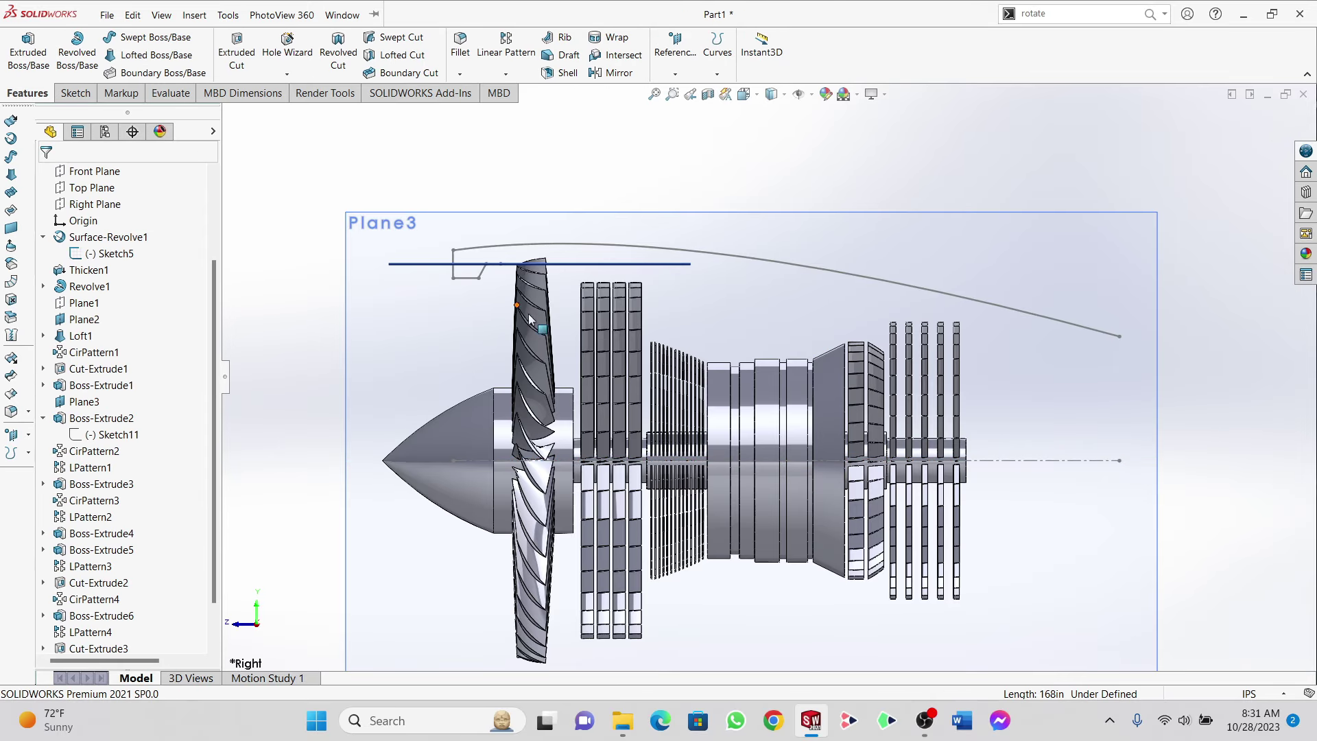
middle_drag(694, 353, 684, 319)
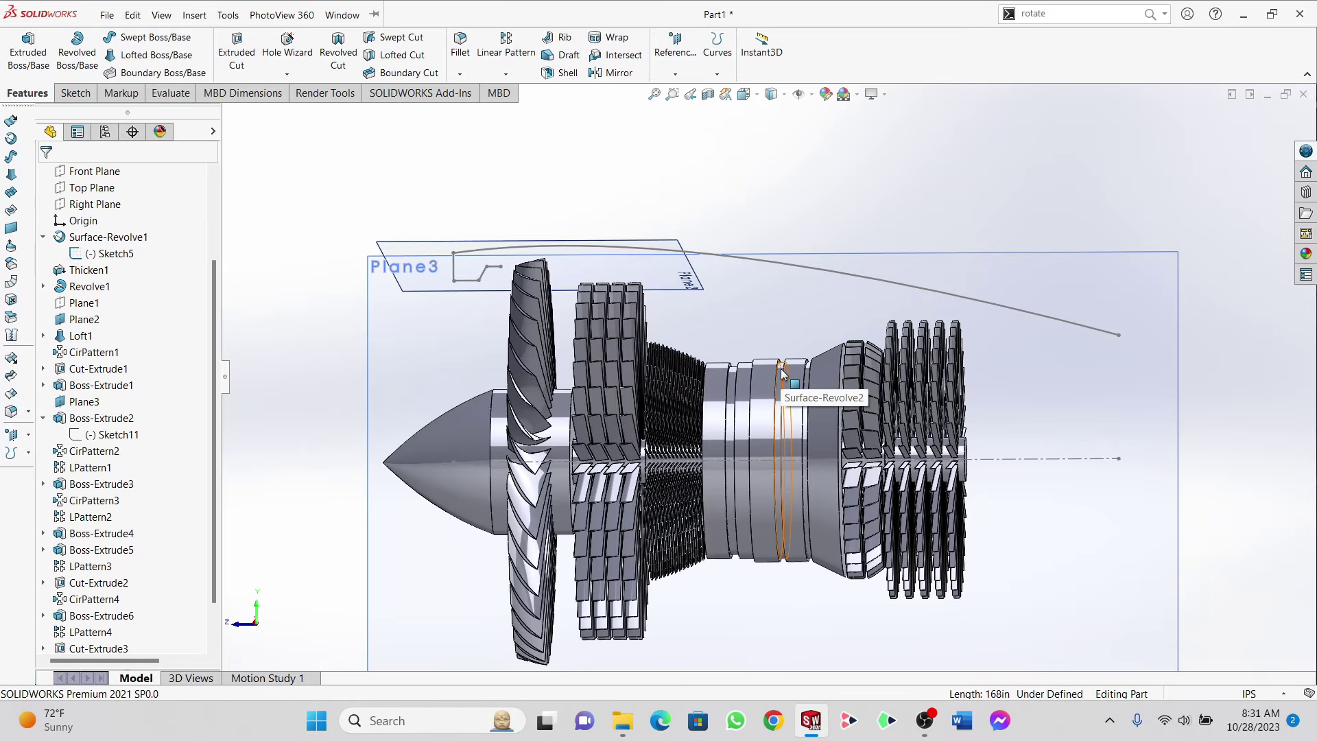
scroll(789, 431, down, 5)
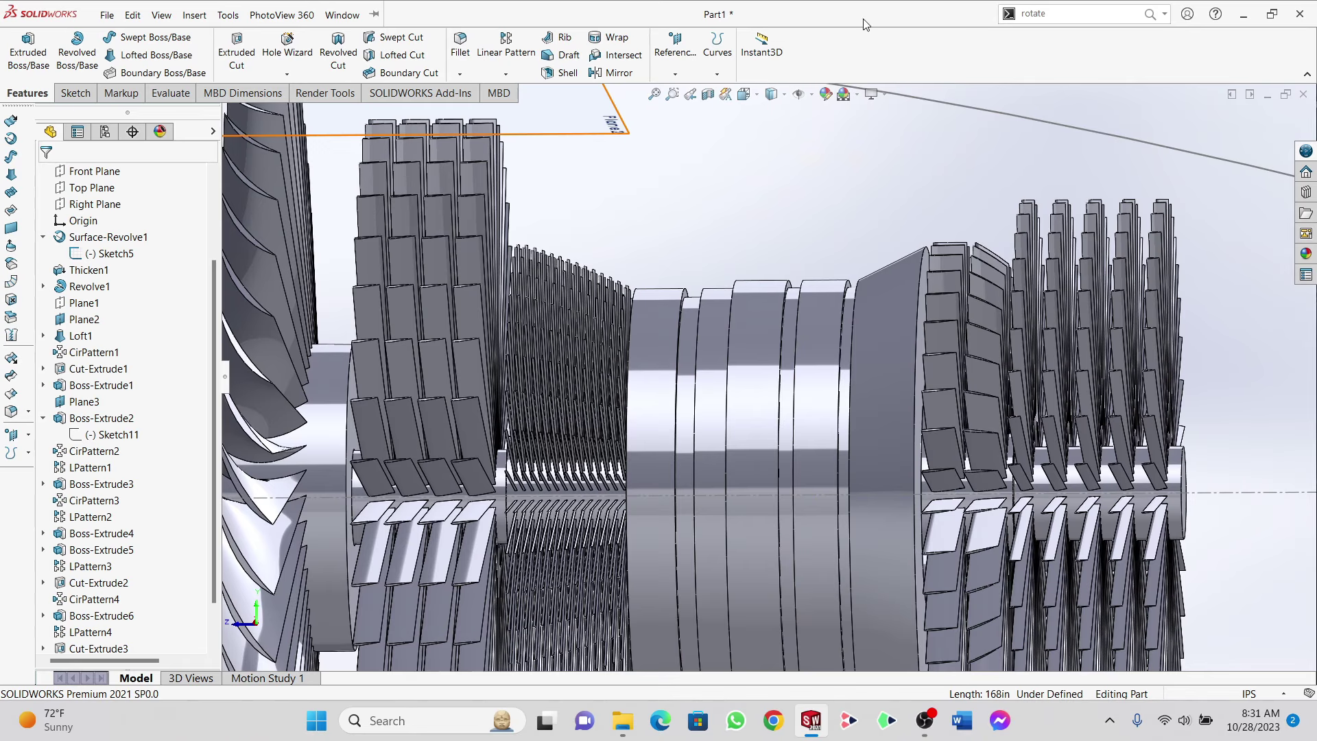
mouse_move(848, 323)
middle_down()
mouse_move(880, 320)
mouse_move(838, 286)
mouse_move(846, 306)
middle_up()
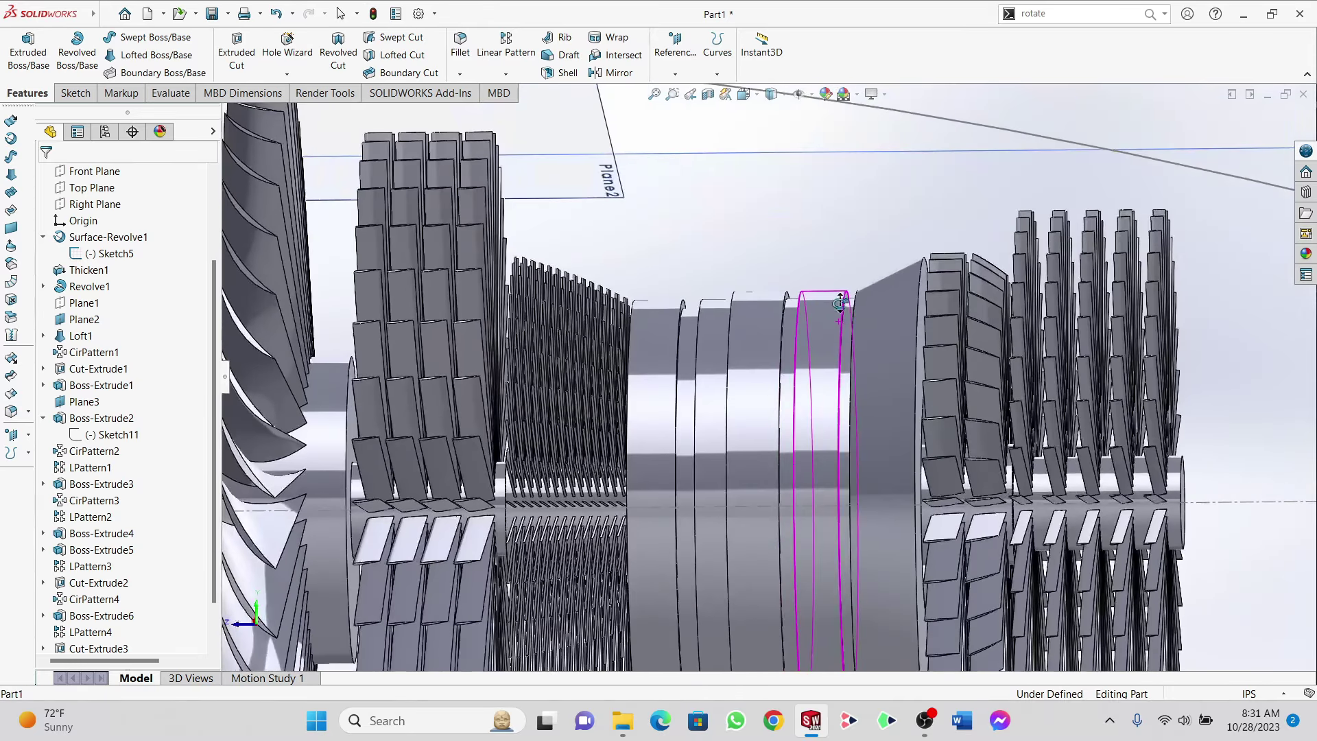
Step: Thicken the stepped revolved surface into a solid casing wall less than 1 in thick
click(1063, 11)
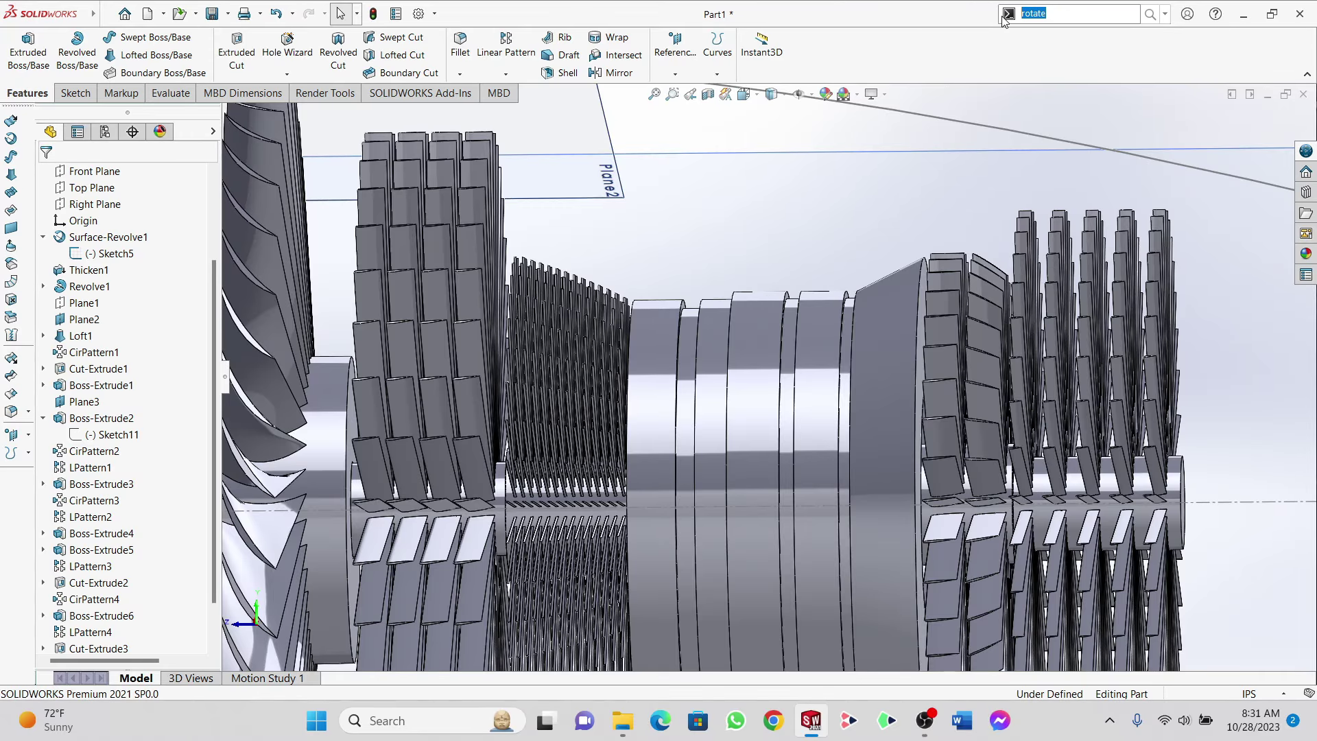
text(thicke)
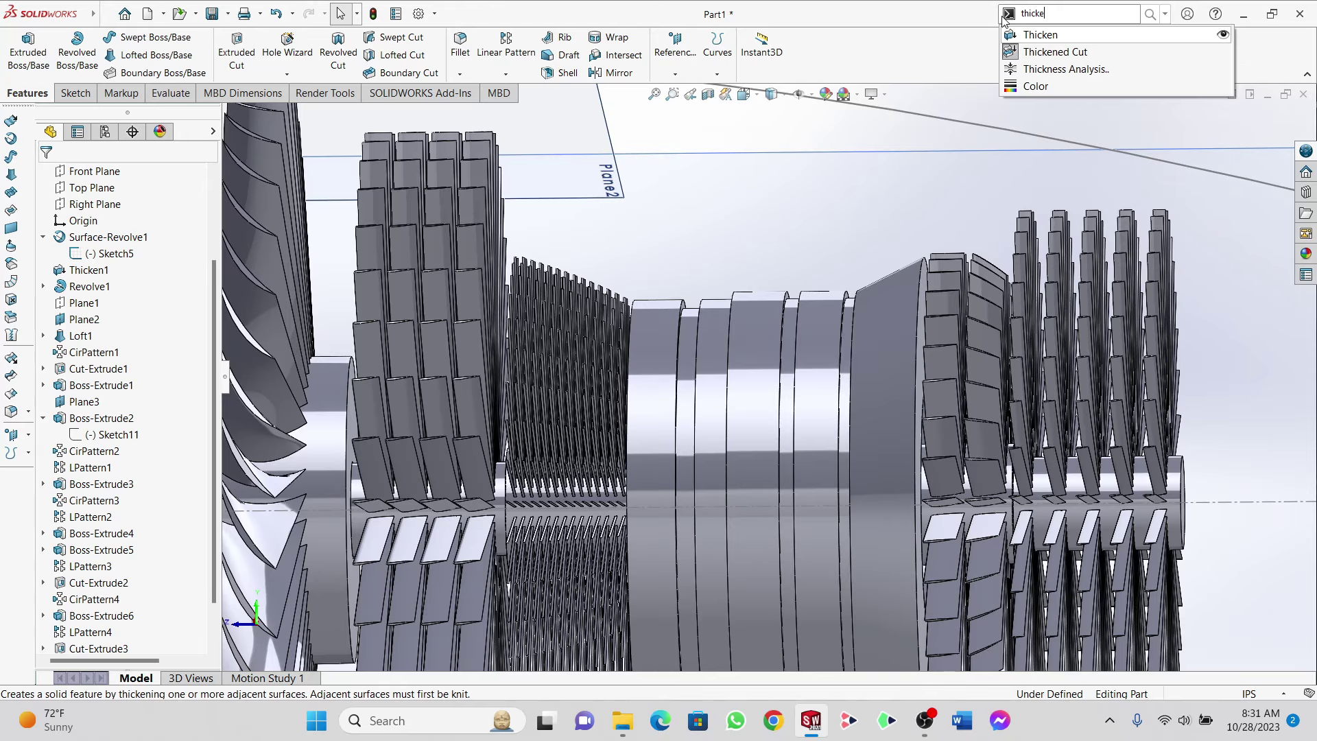
key(Return)
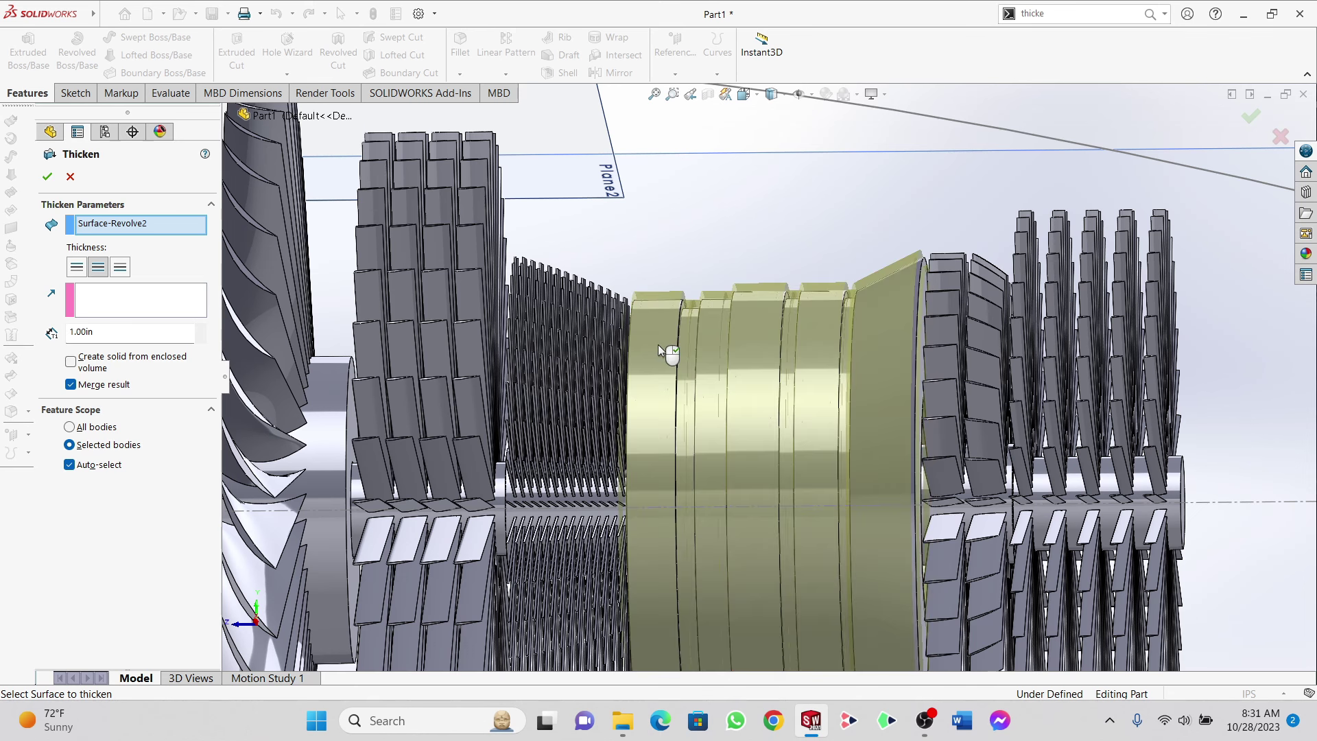
drag(106, 336, 61, 337)
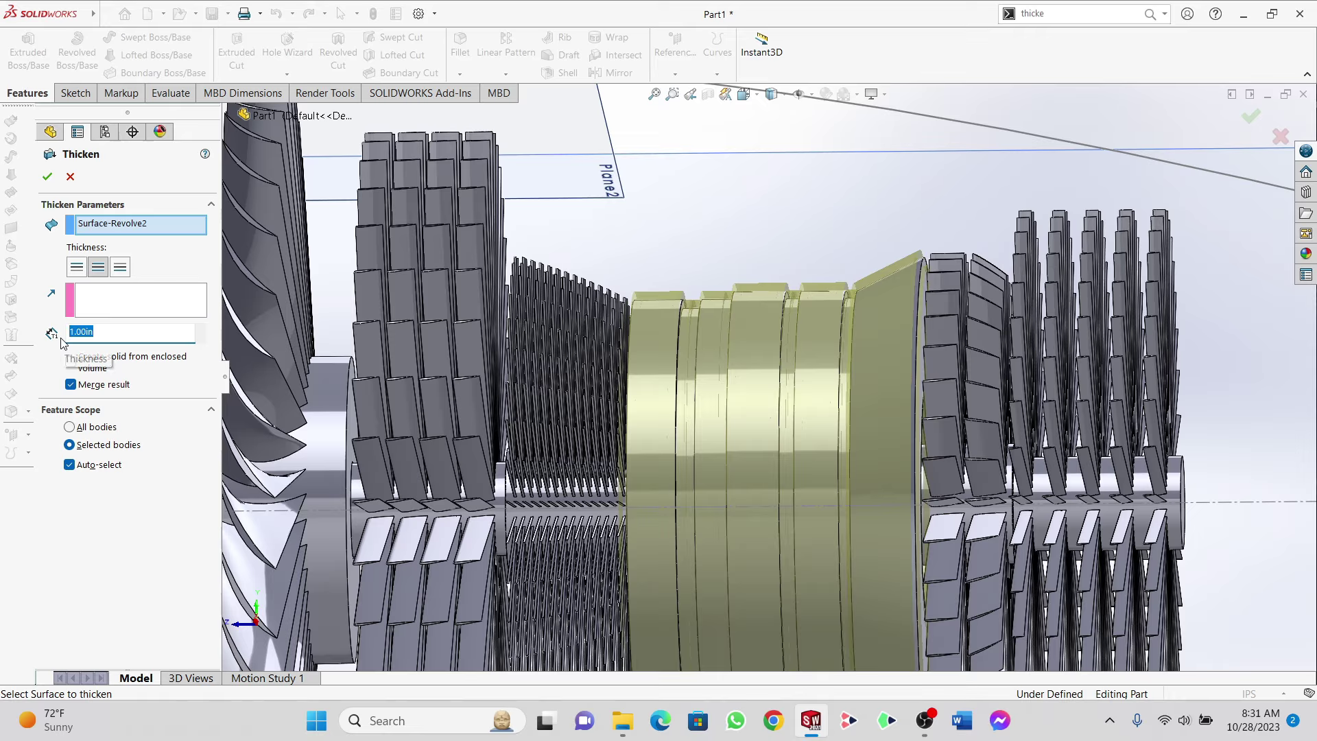
text(0.)
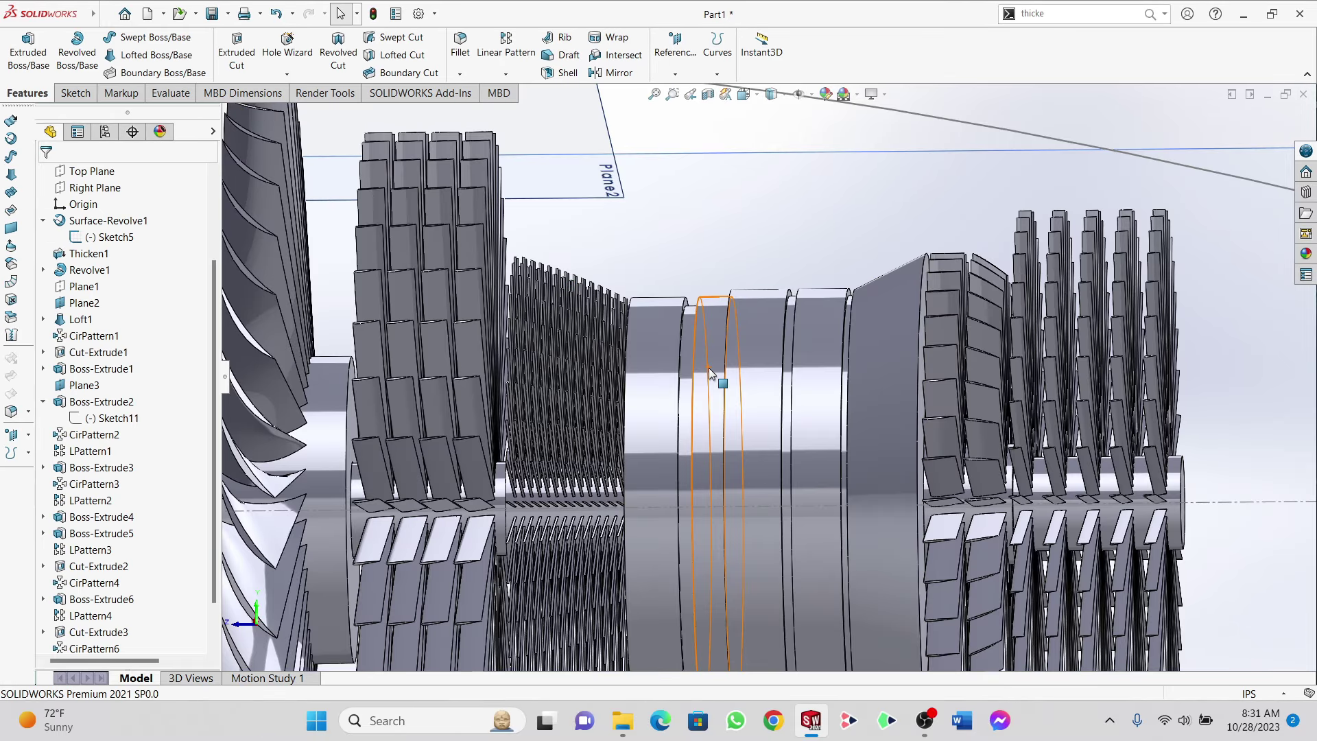
Step: Turn on a lengthwise section view through the engine and examine the thickened casing around the shaft
scroll(710, 368, up, 5)
middle_drag(709, 368, 717, 420)
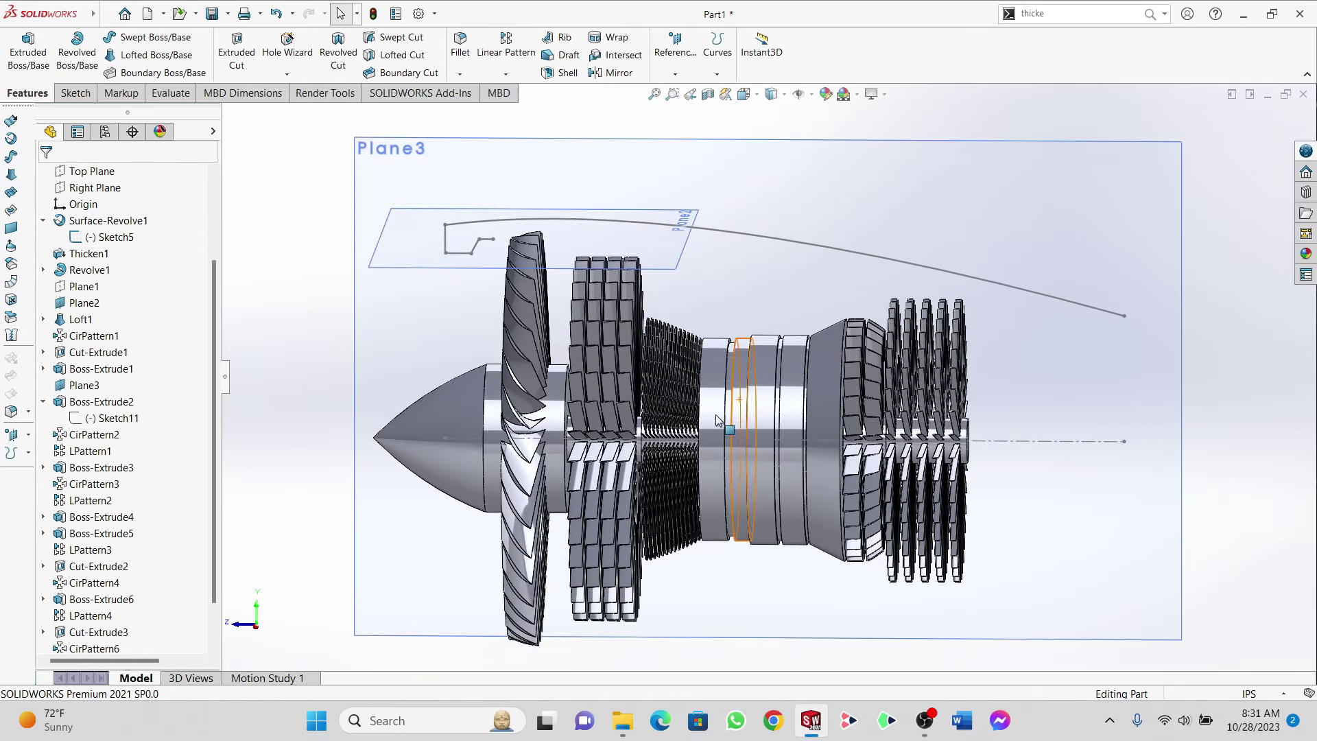
click(707, 96)
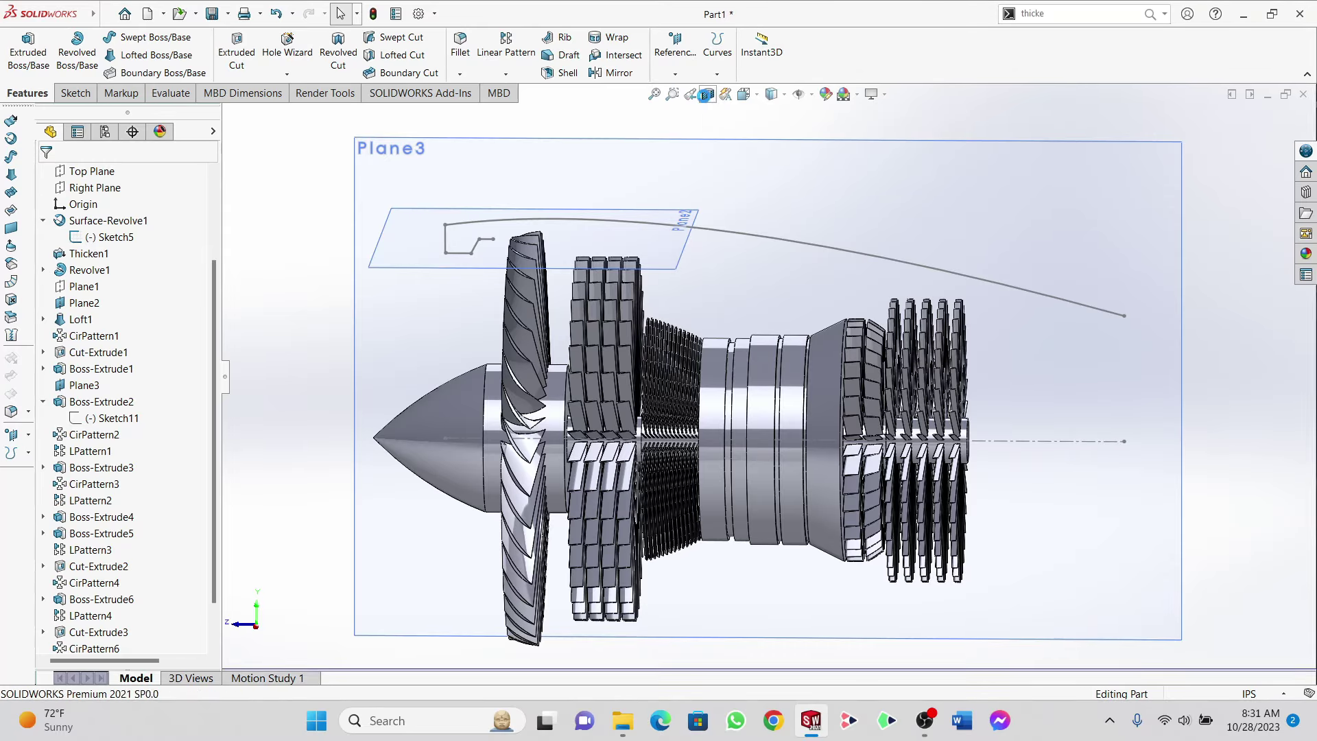
click(50, 174)
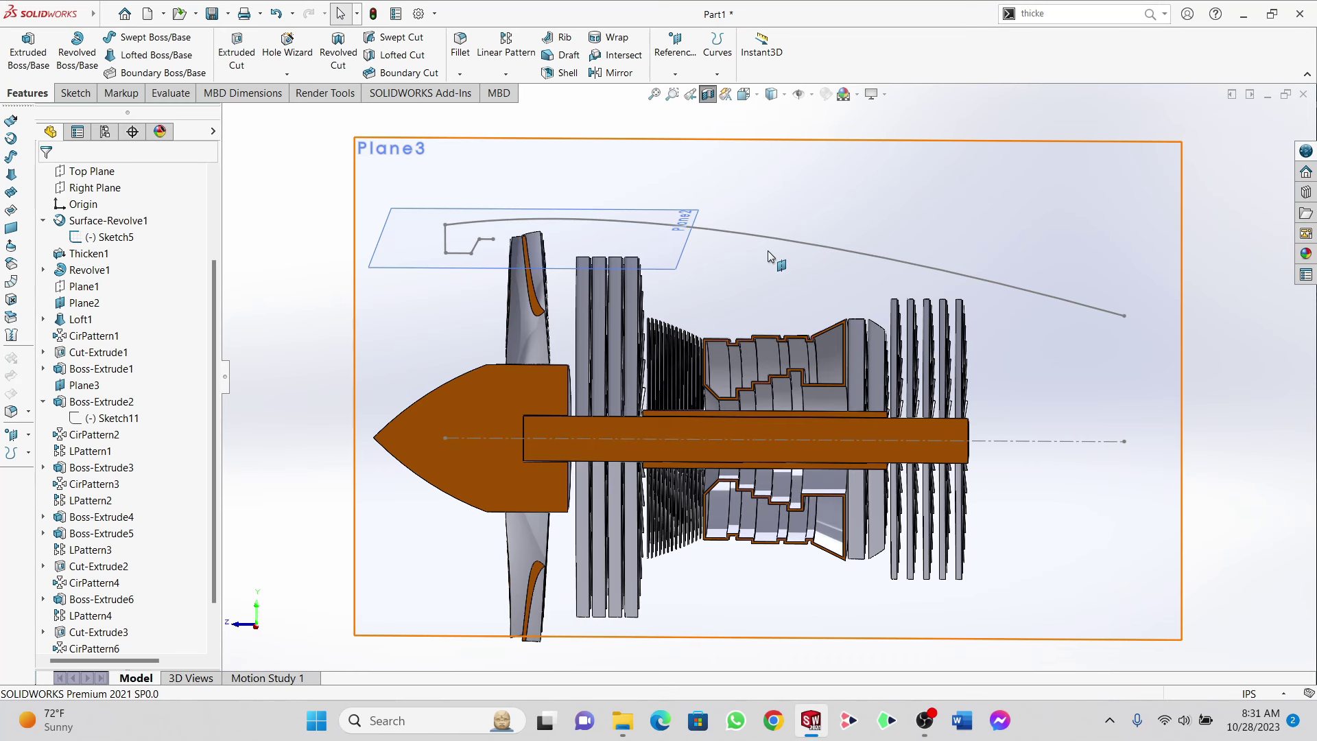
middle_drag(779, 258, 772, 392)
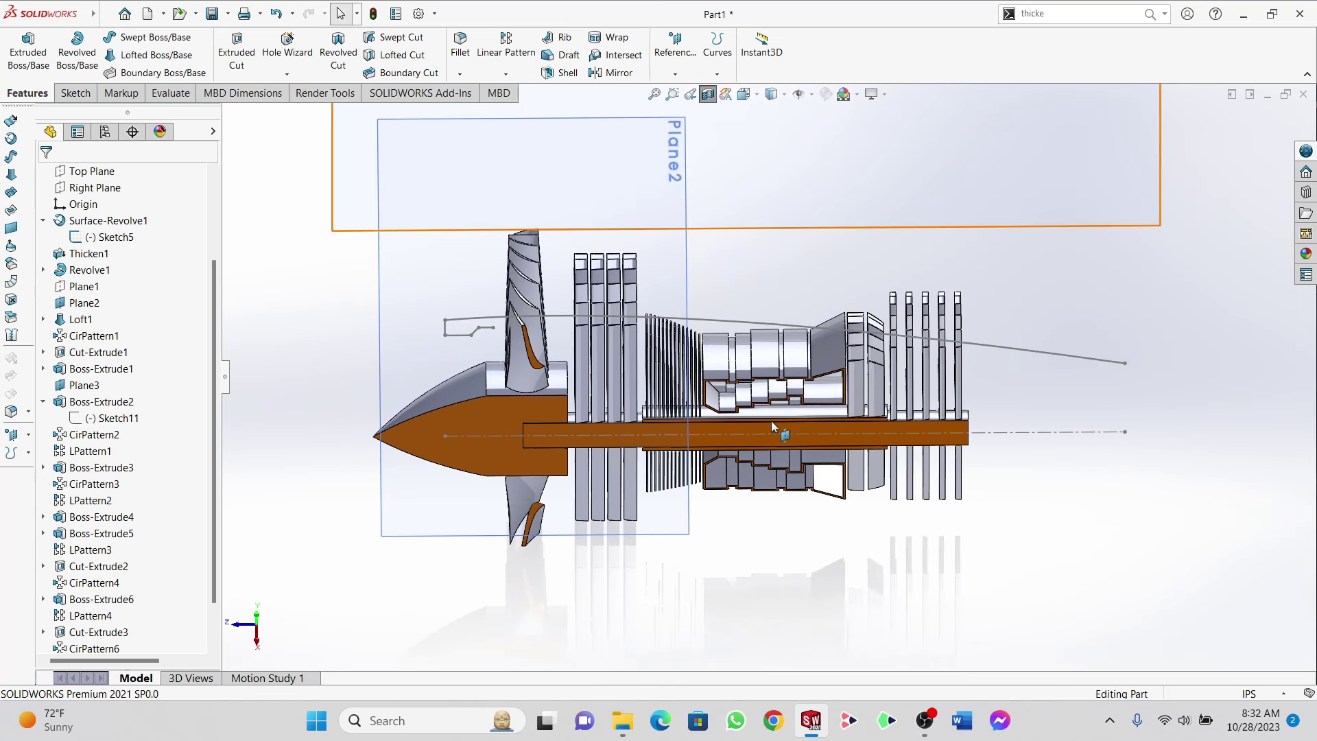
scroll(771, 411, down, 6)
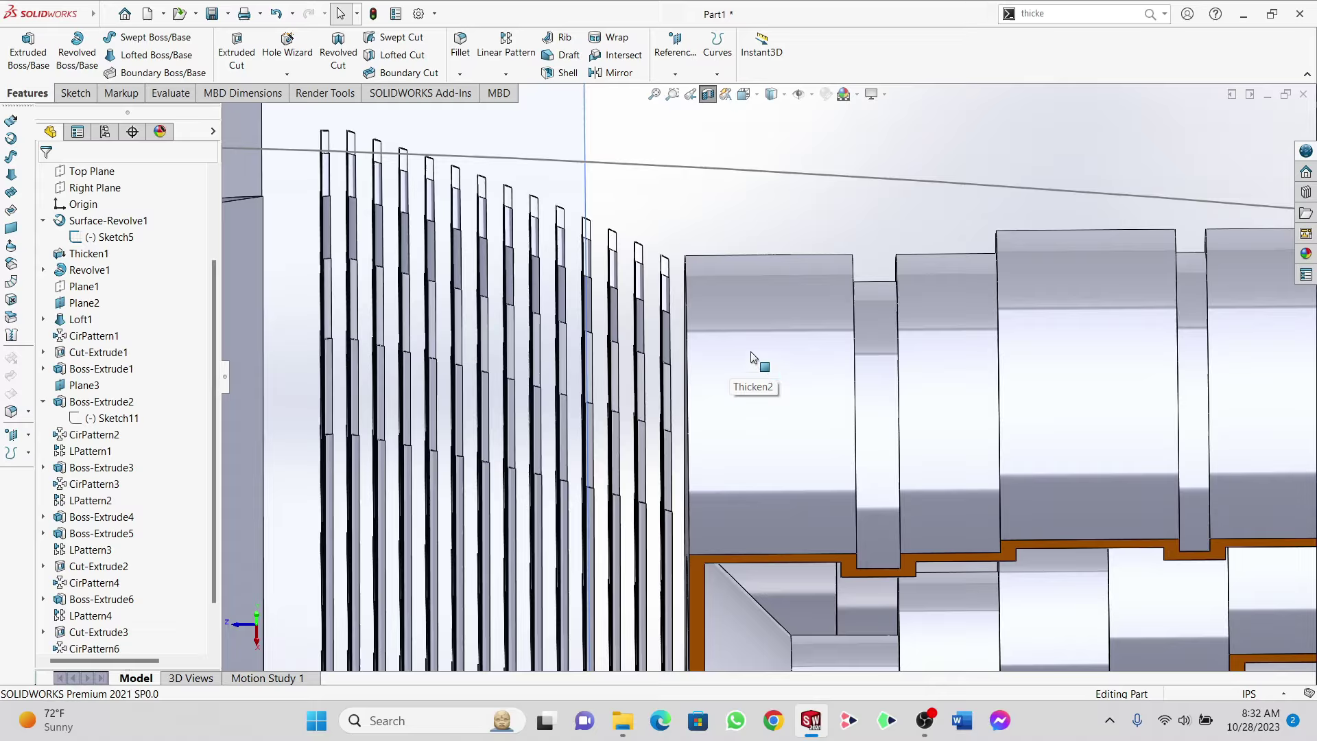
click(751, 357)
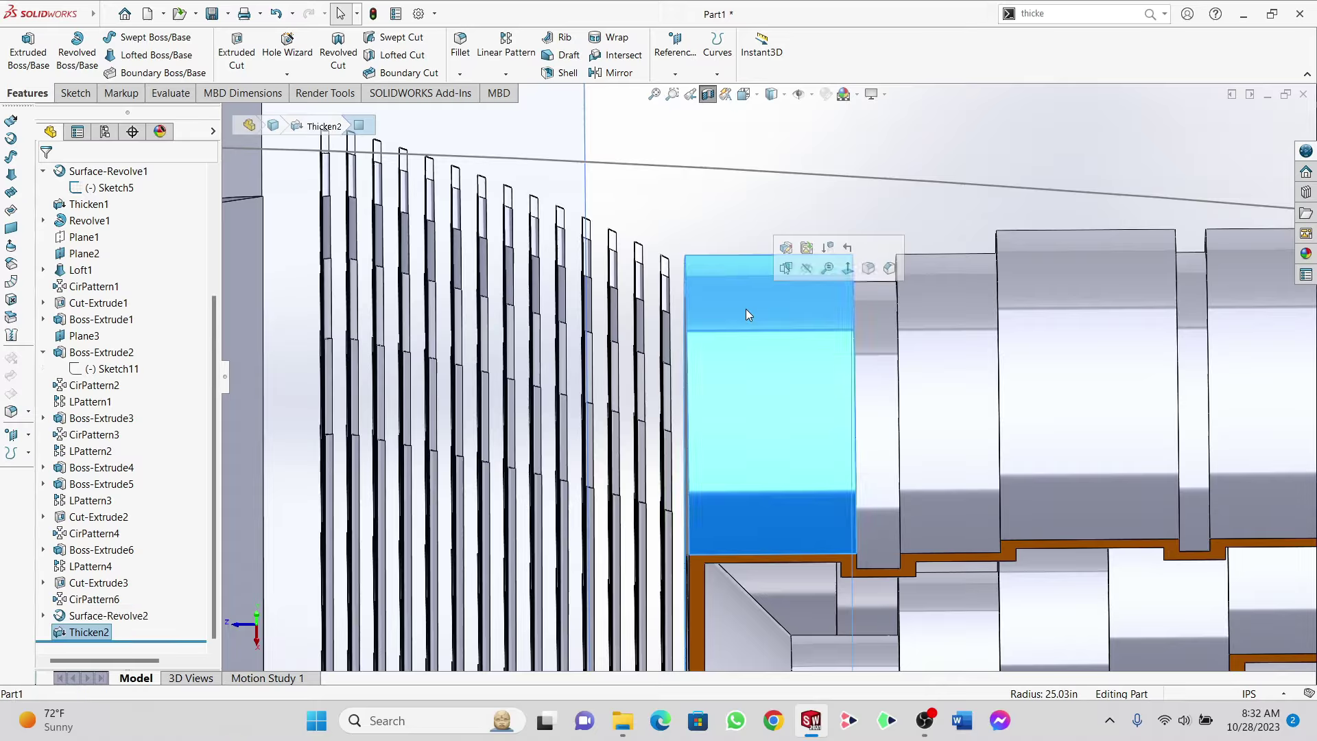
scroll(775, 433, up, 4)
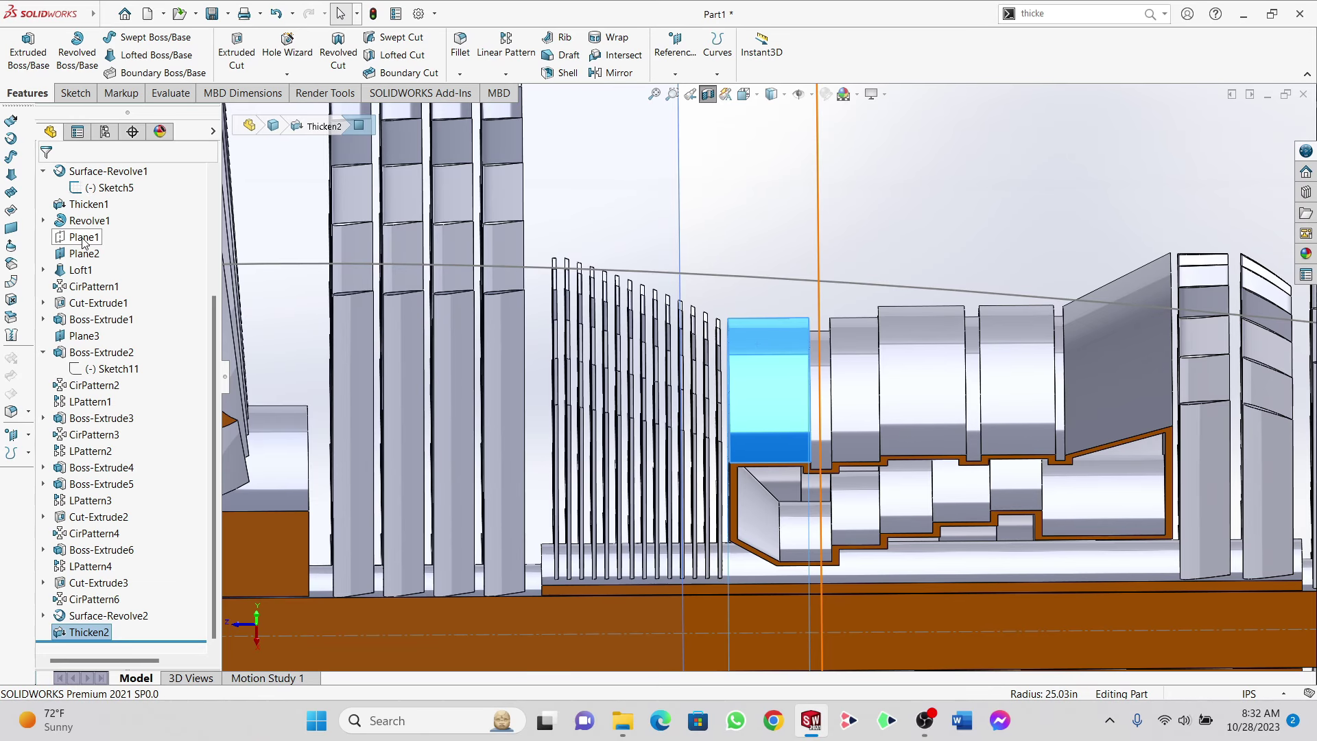
Step: Start a new sketch on the Top Plane
scroll(81, 274, up, 4)
right_click(80, 287)
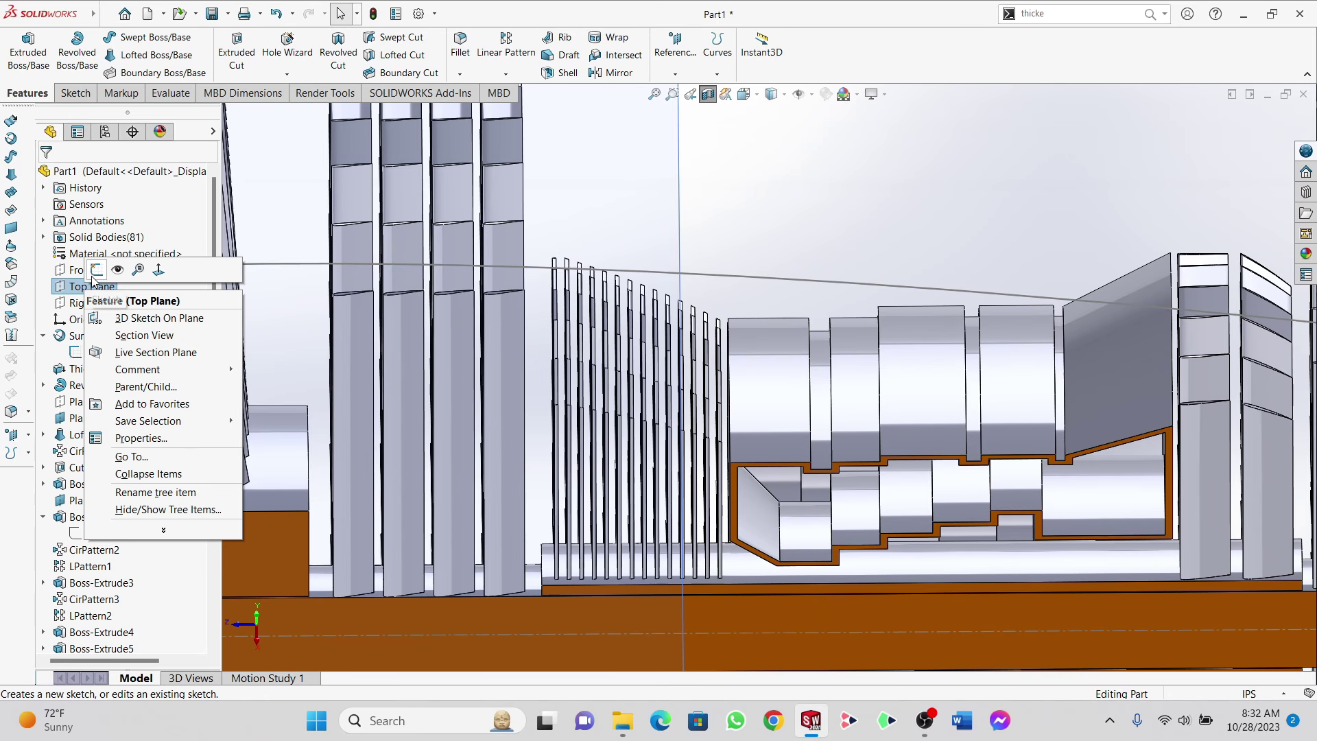
click(96, 294)
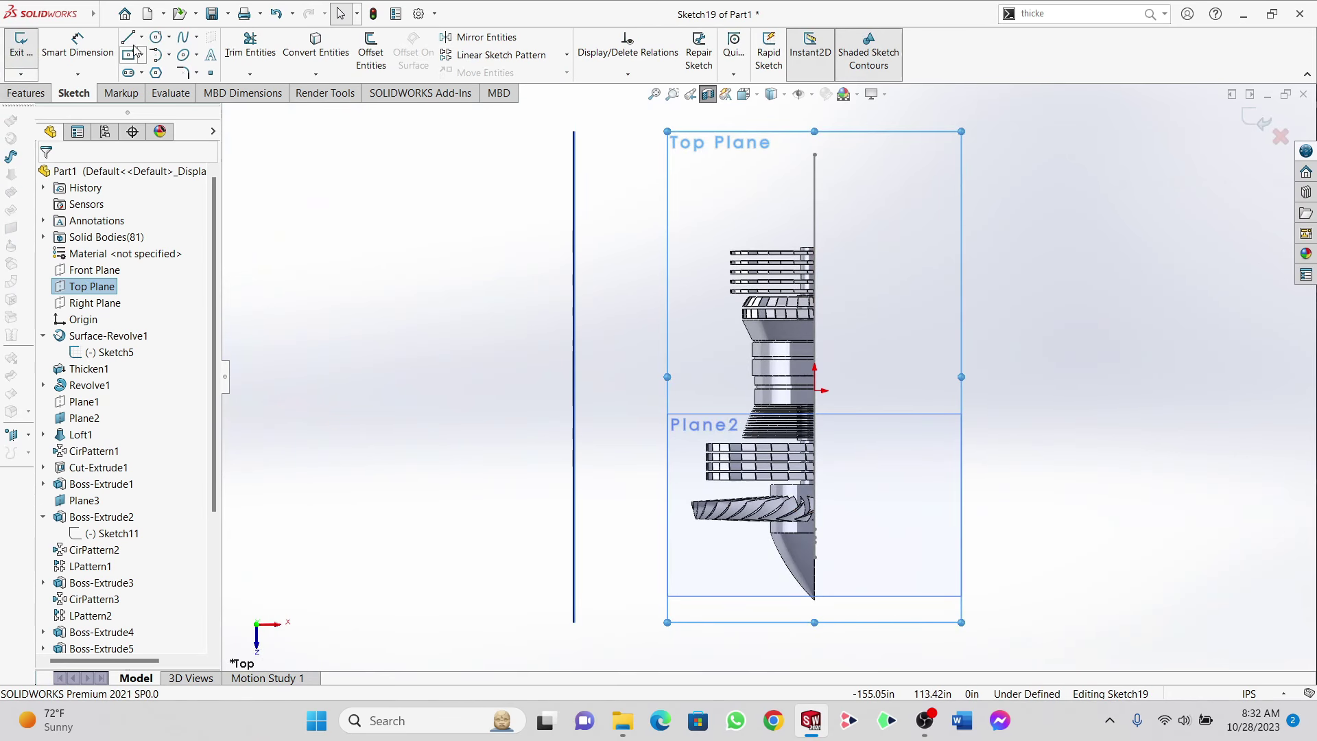
click(155, 36)
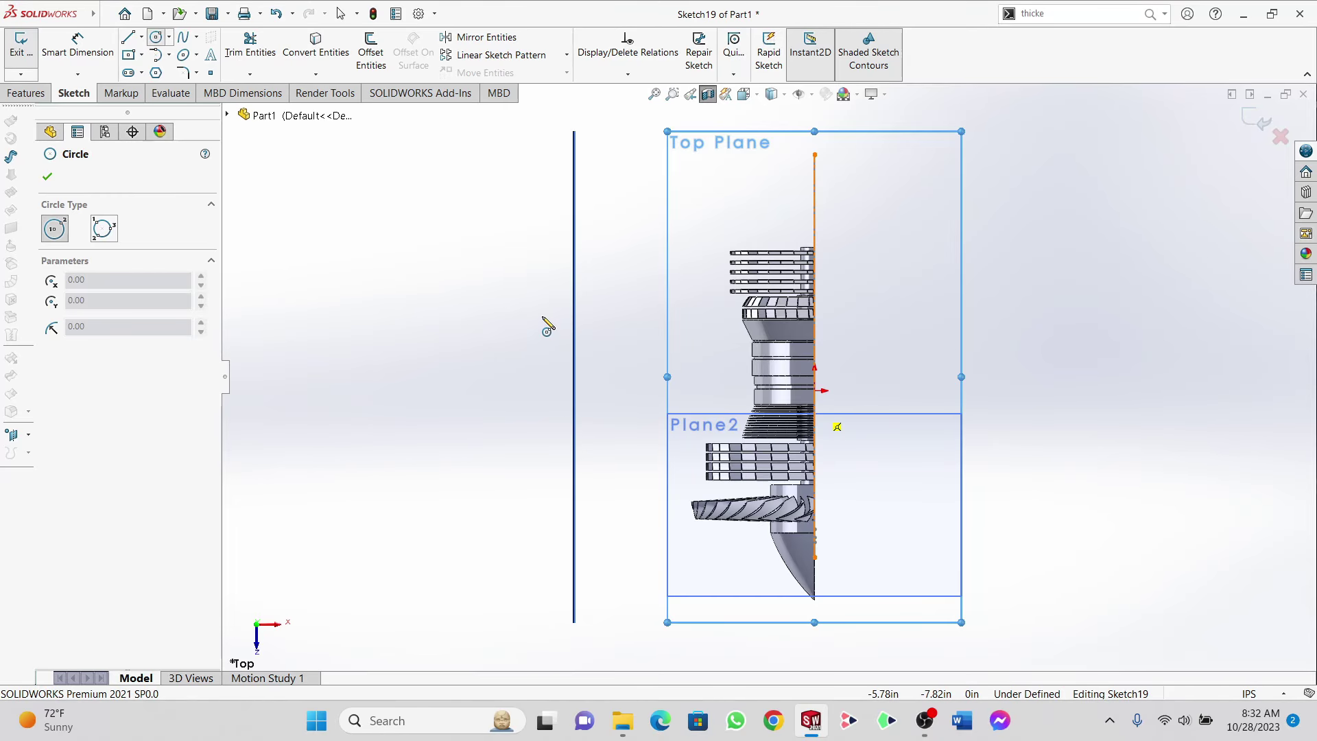
click(363, 266)
click(439, 295)
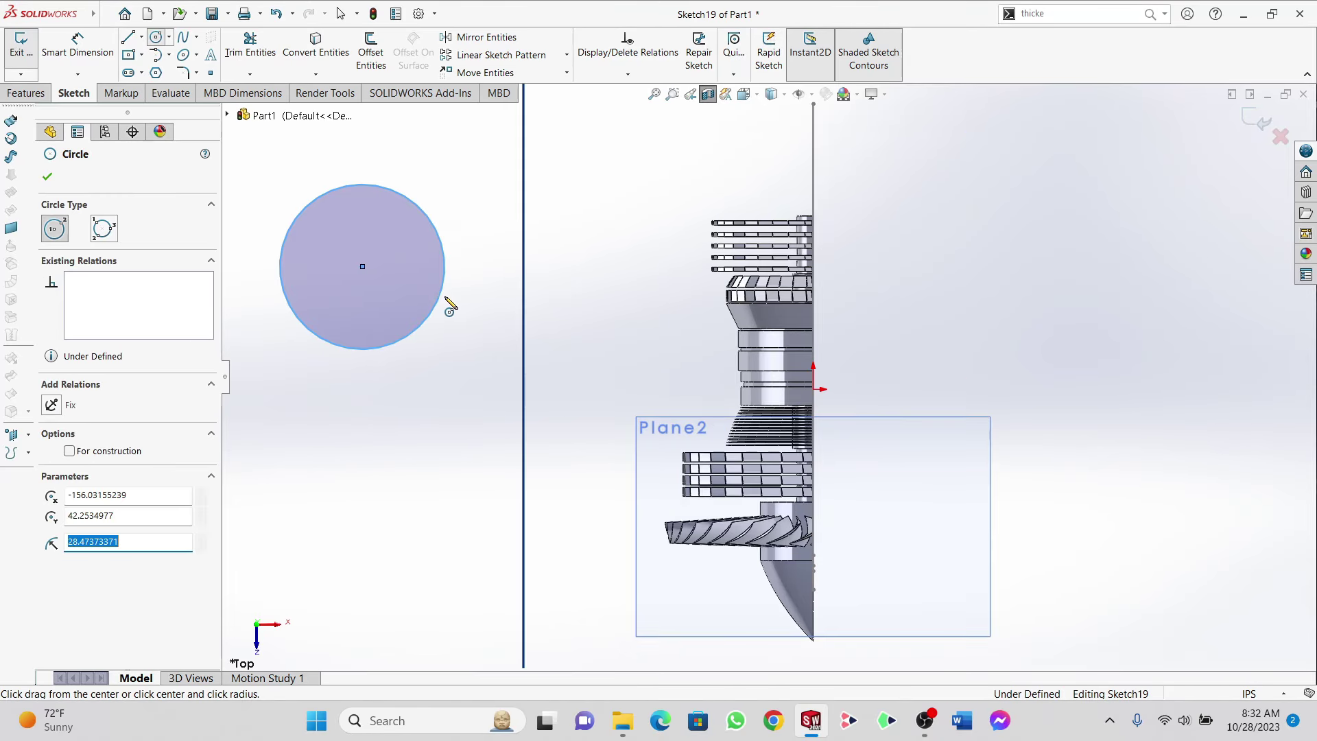
key(Escape)
key(ctrl+z)
Step: Sketch a circle of about 1.93 in radius centered on the engine axis over the casing's first wide band behind the compressor blades
scroll(827, 359, down, 4)
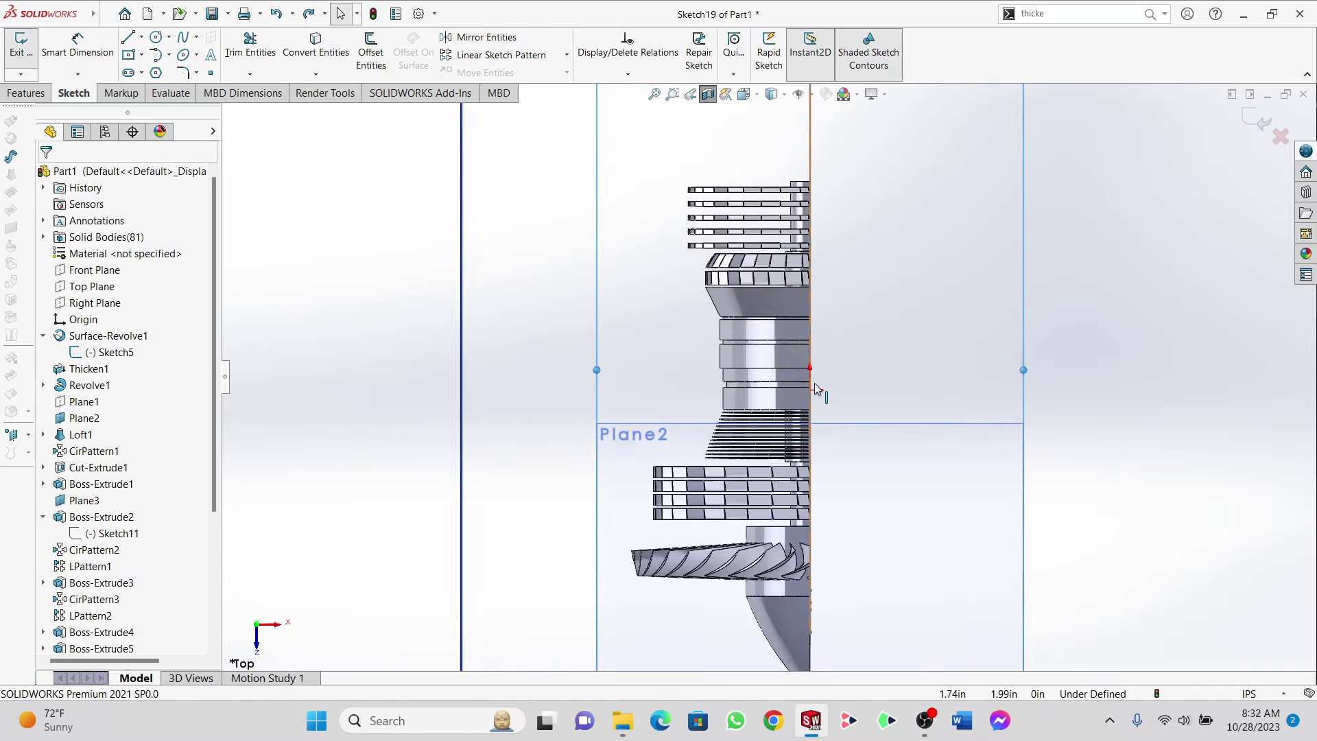
click(158, 38)
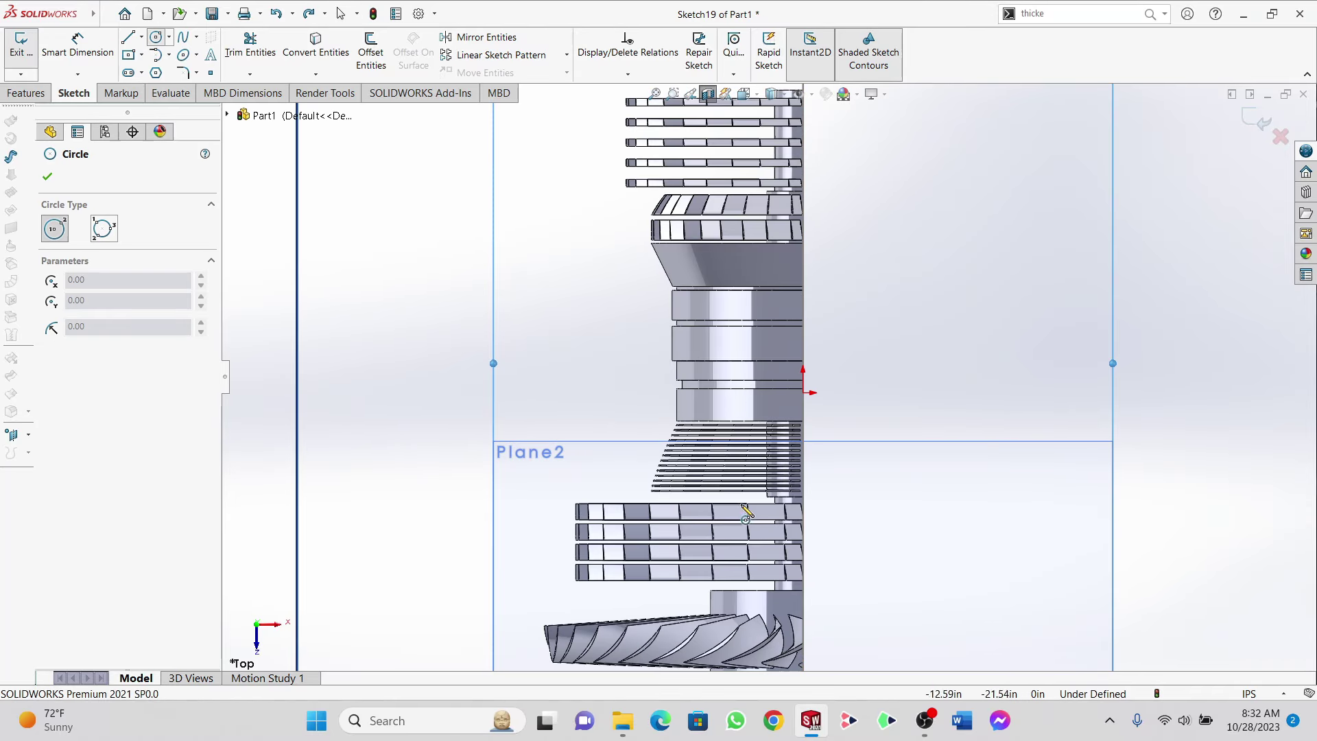
scroll(793, 378, down, 5)
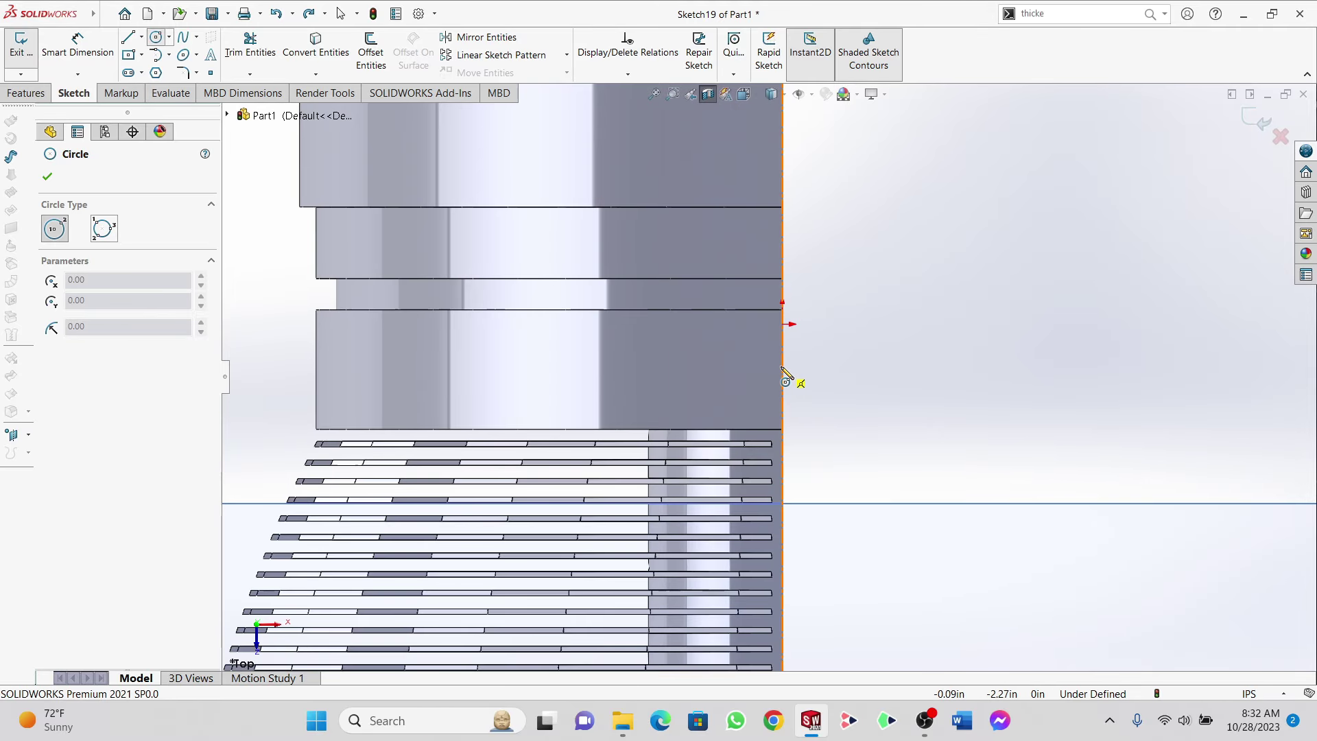
click(783, 367)
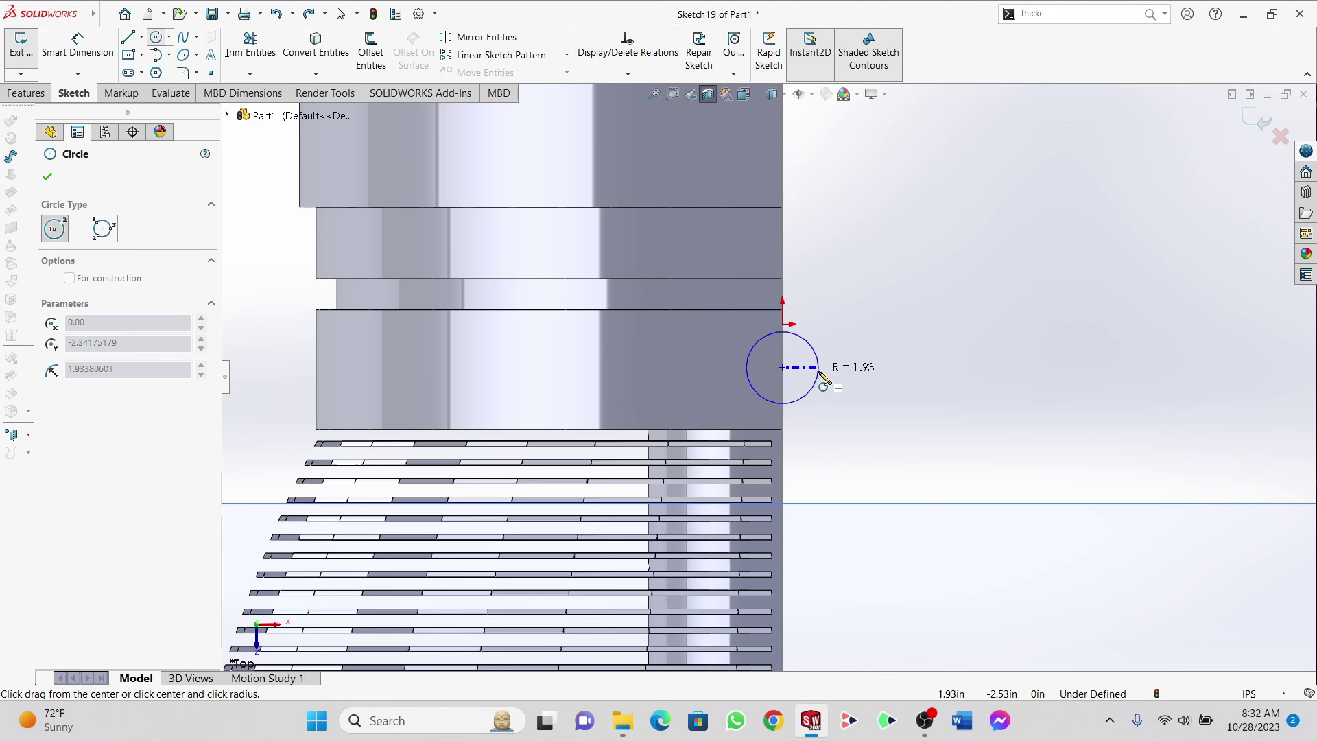
click(820, 374)
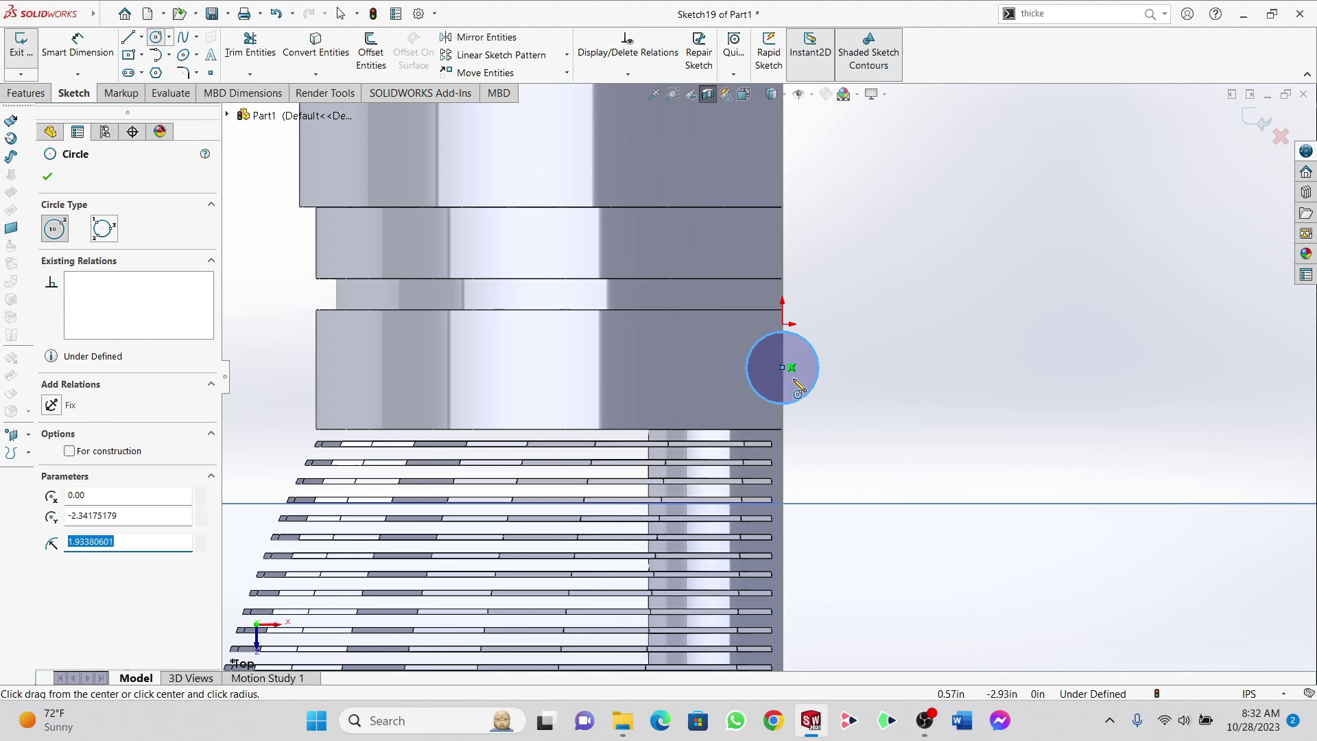
key(Escape)
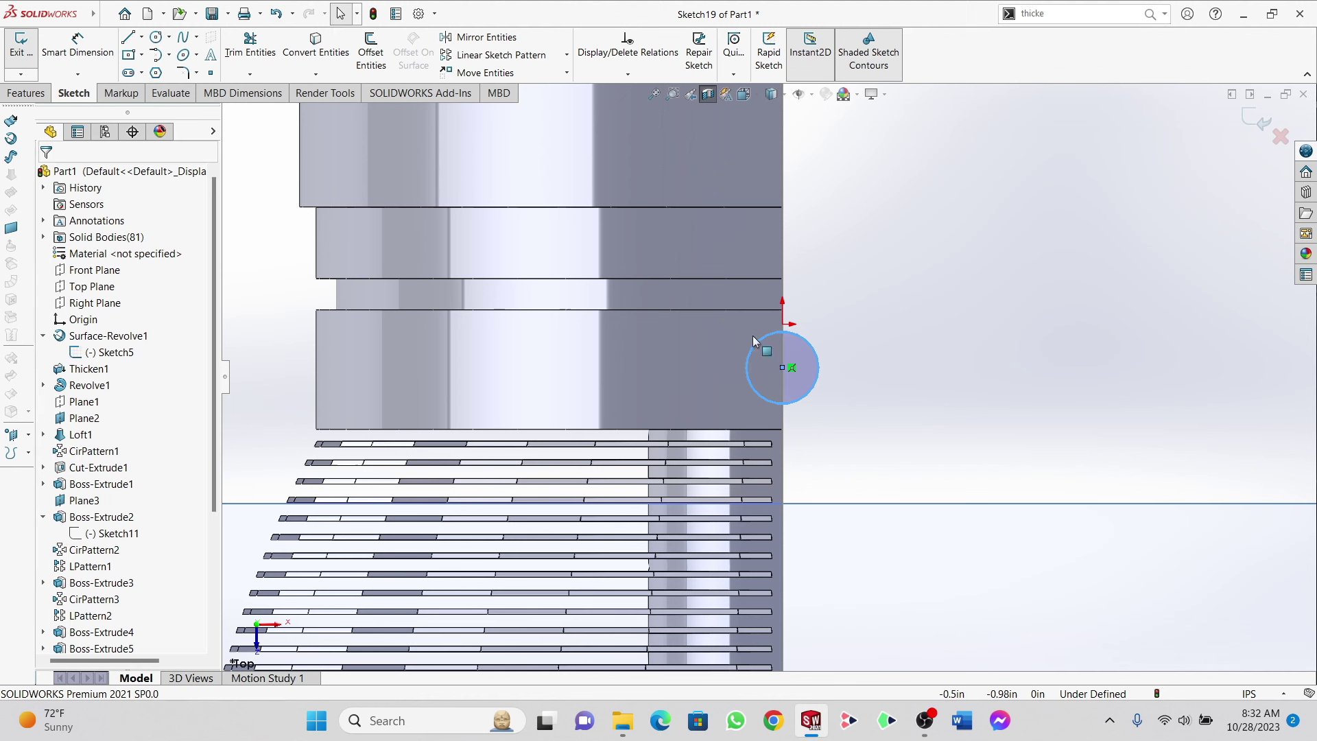
click(320, 48)
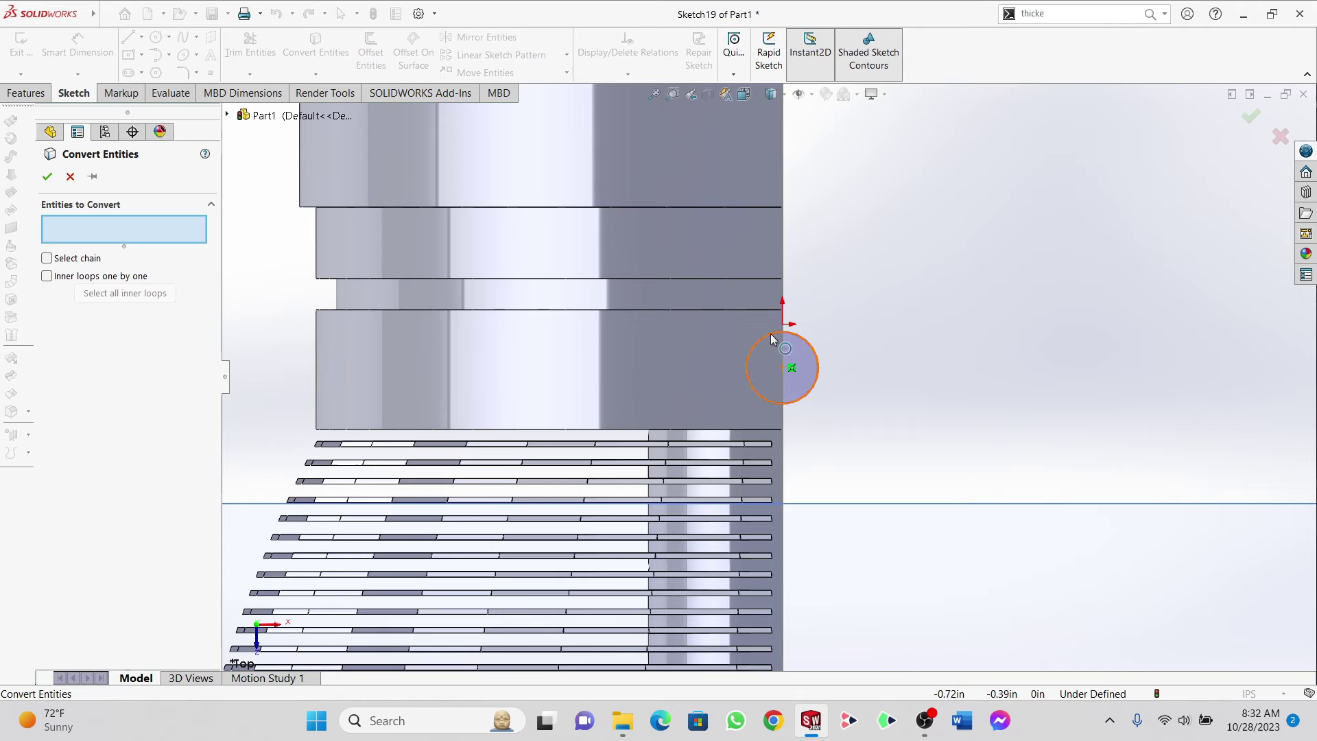
click(48, 178)
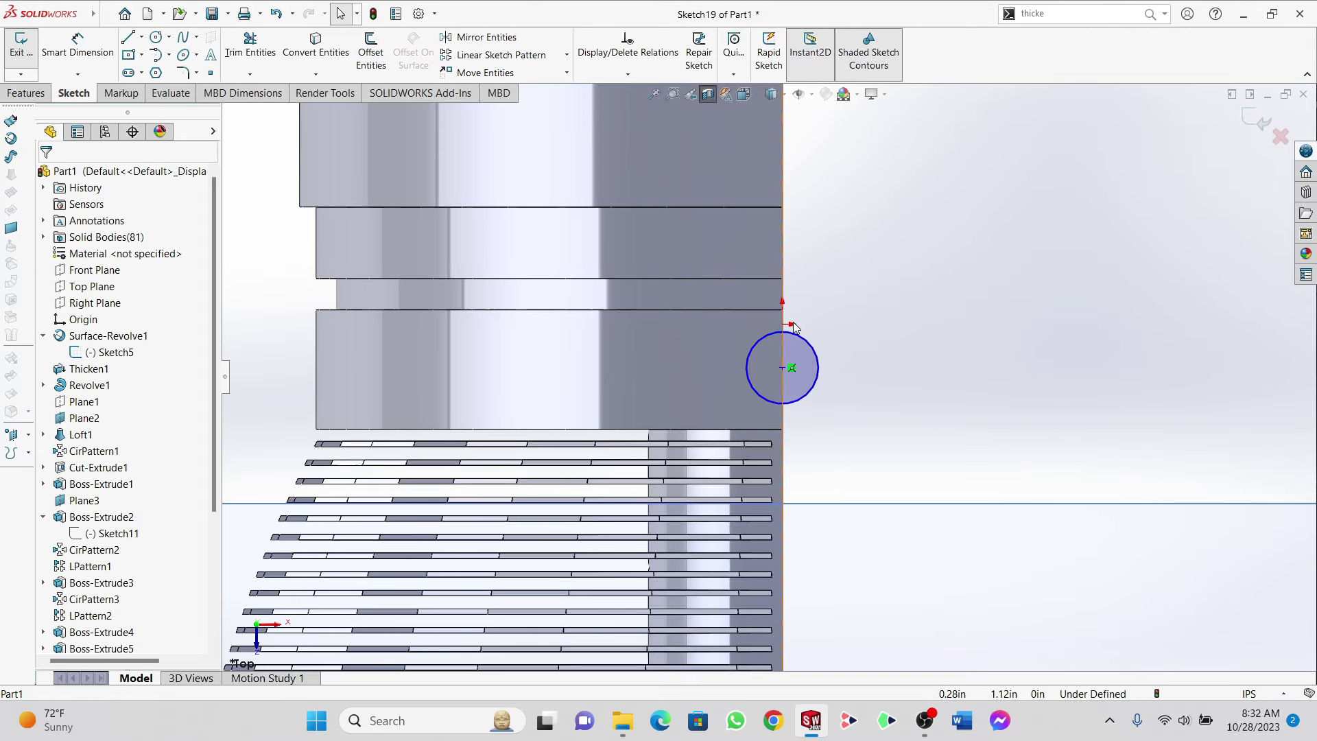
scroll(779, 336, down, 2)
scroll(779, 336, down, 2)
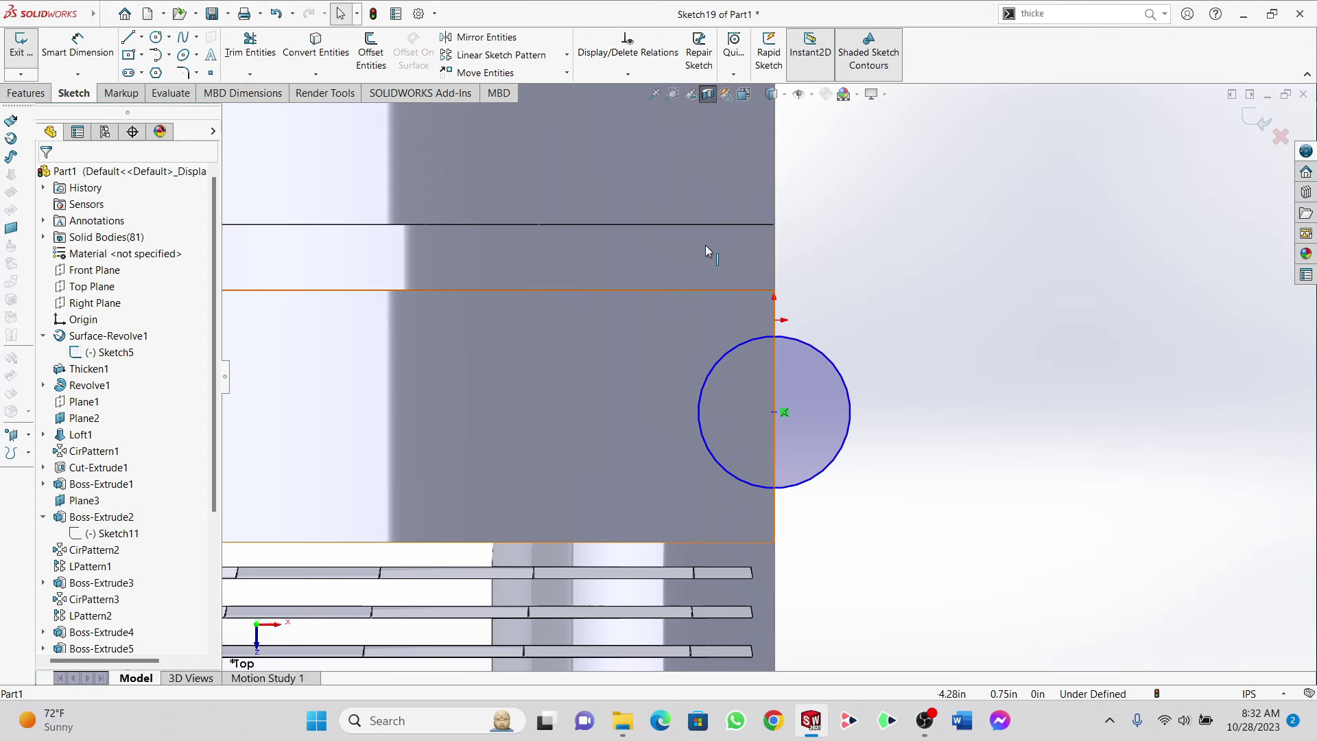
click(159, 39)
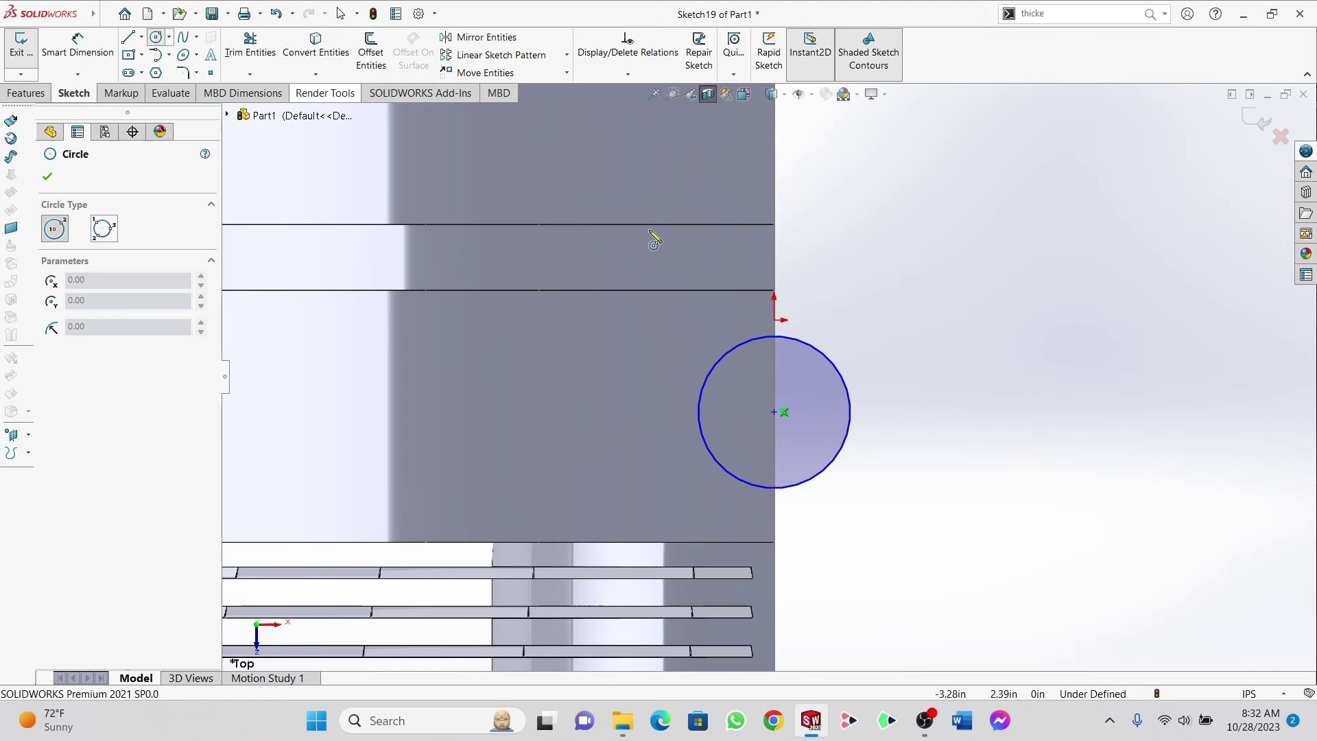
click(775, 253)
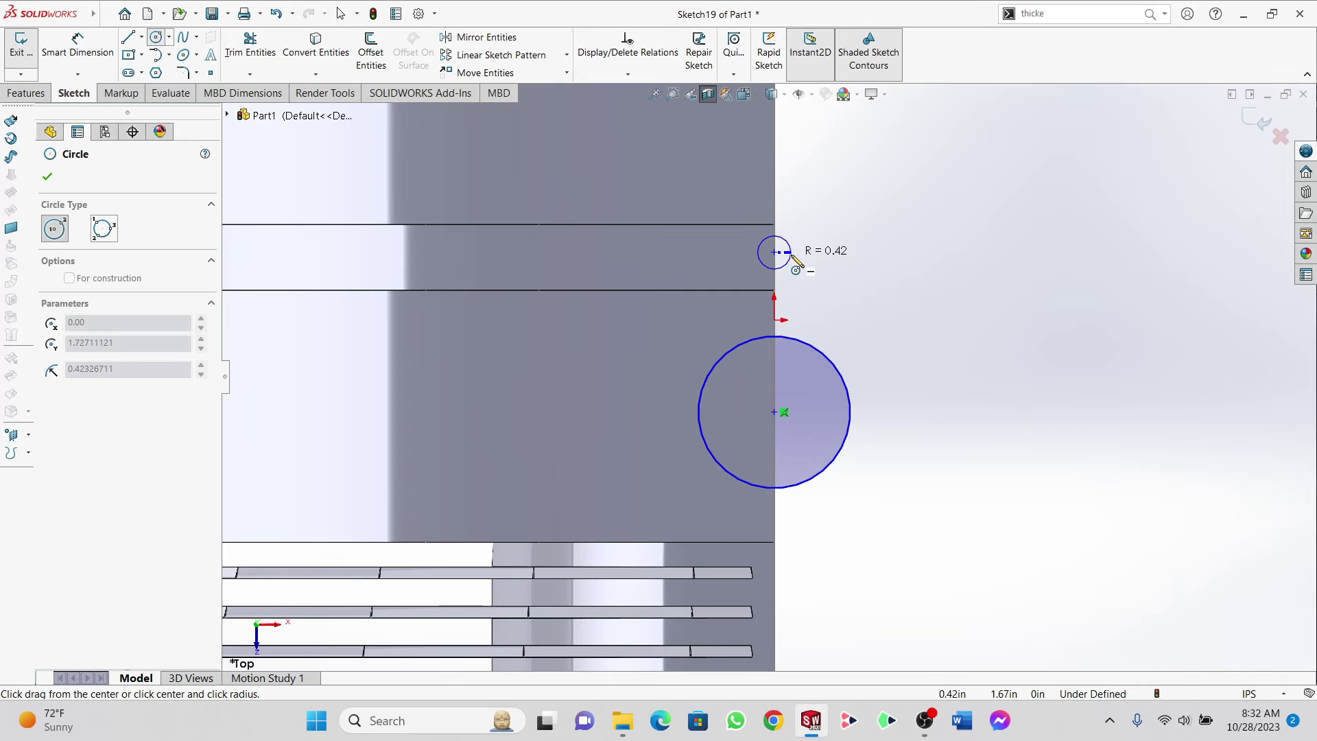
key(Escape)
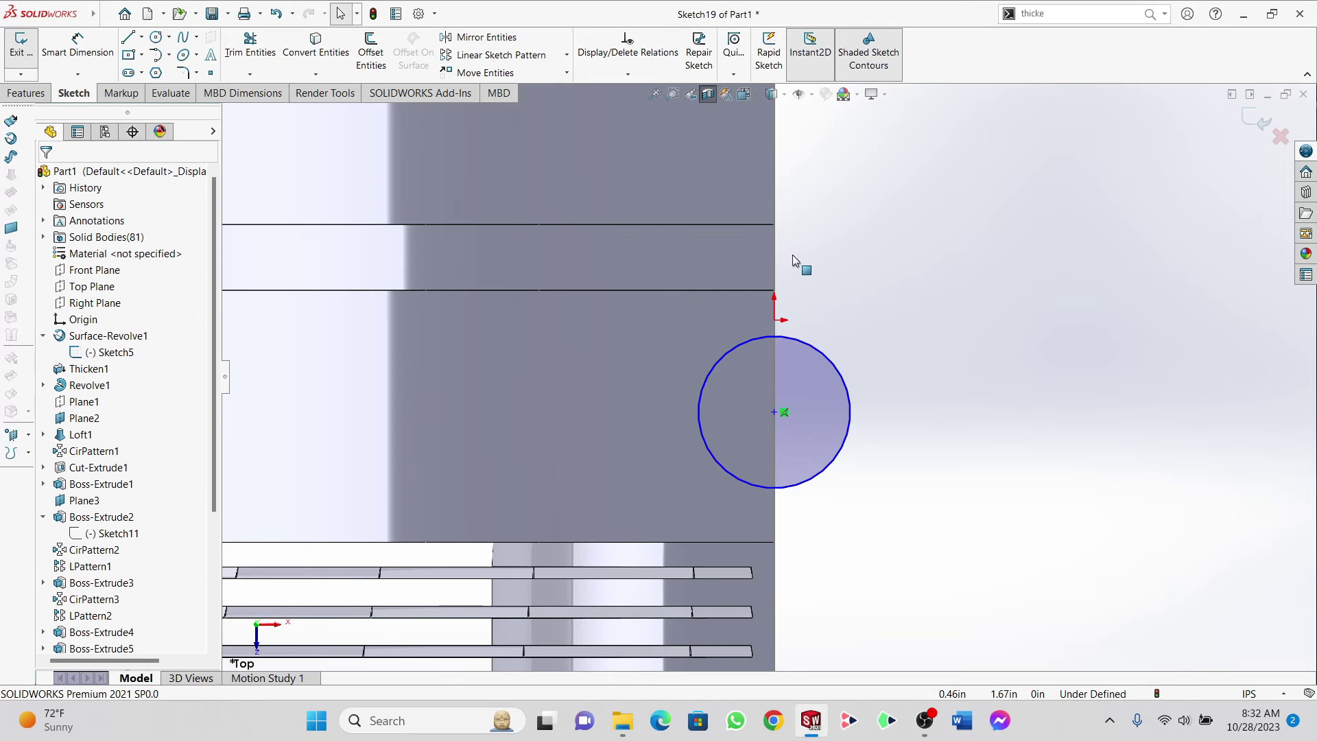
Step: Sketch a small circle of about 0.46 in radius centered on the engine axis over the narrow groove beside the first wide band
click(157, 37)
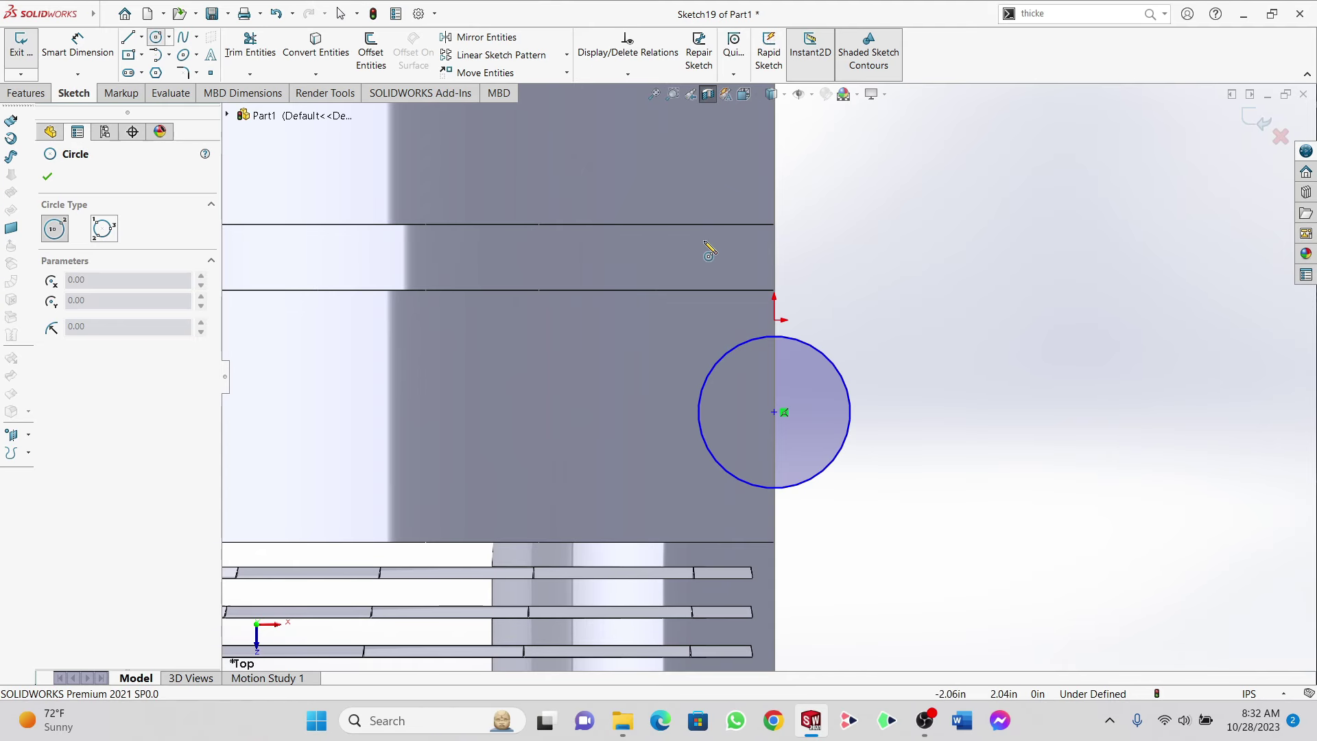
click(775, 253)
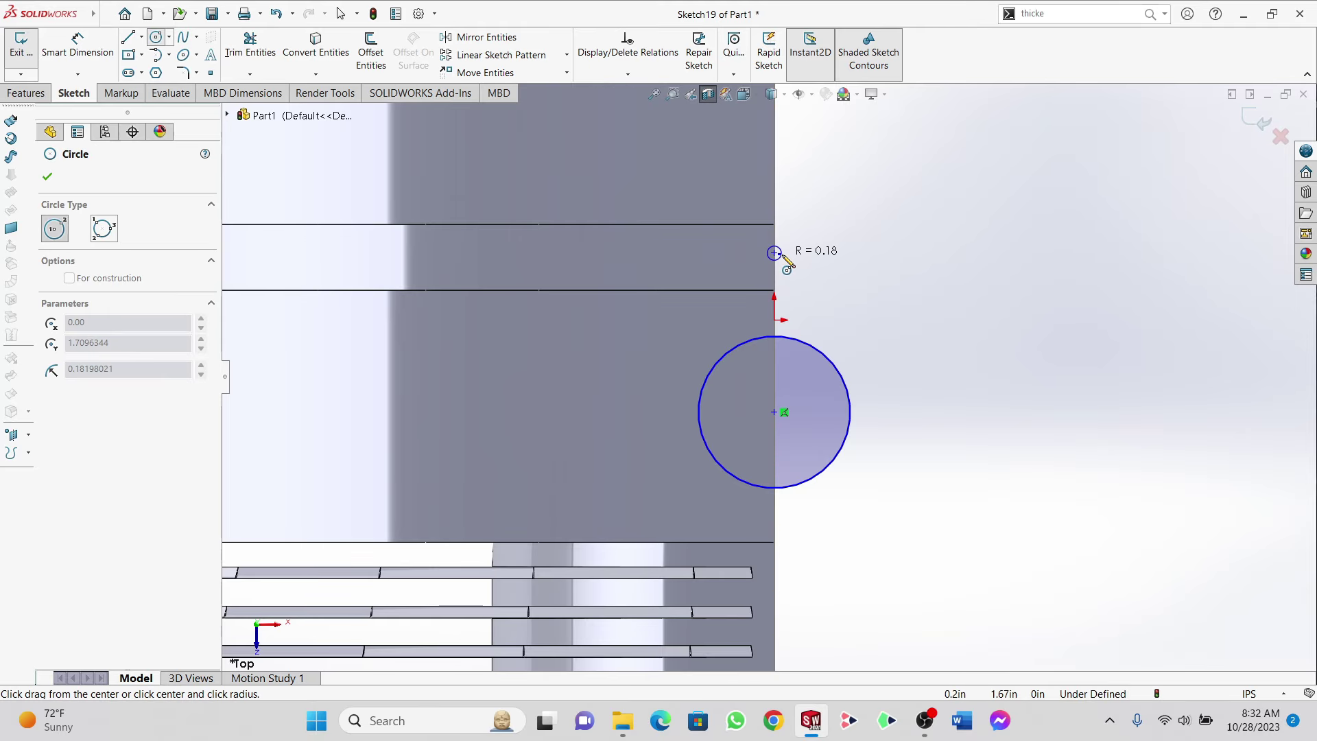
click(793, 260)
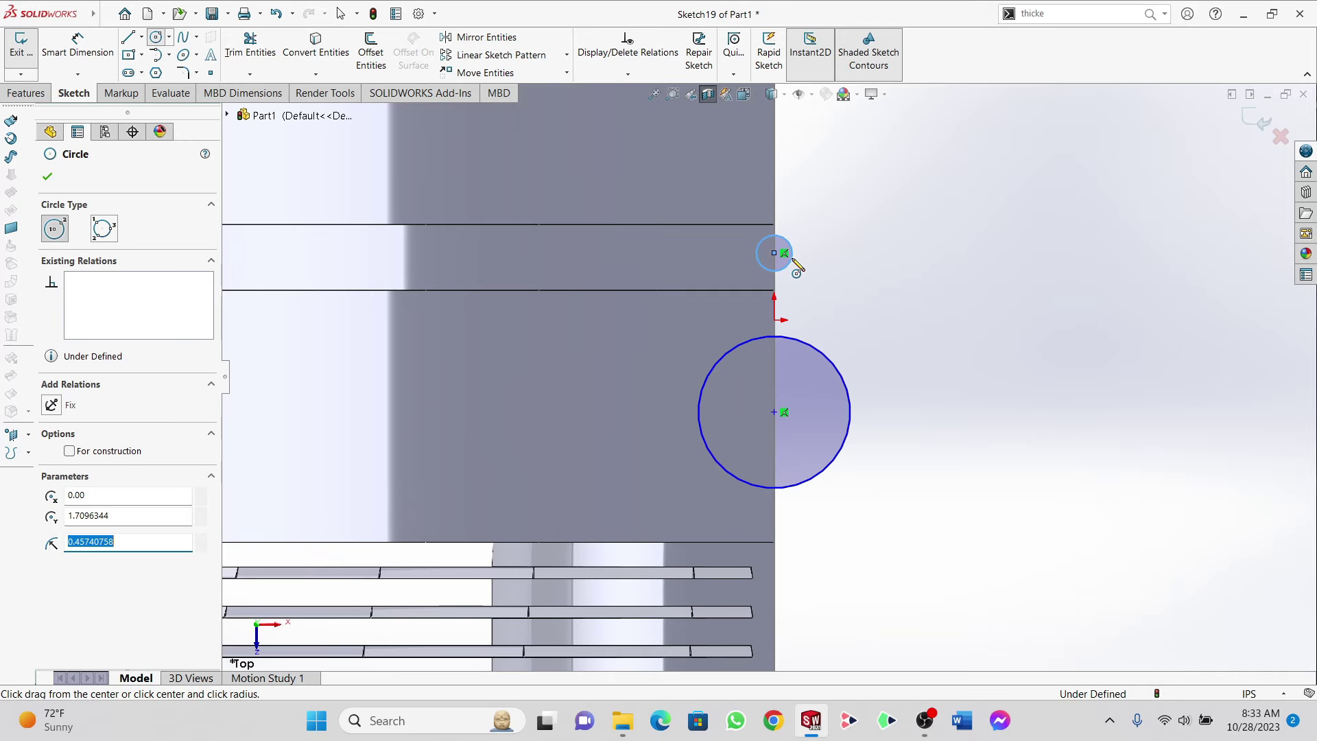
click(51, 176)
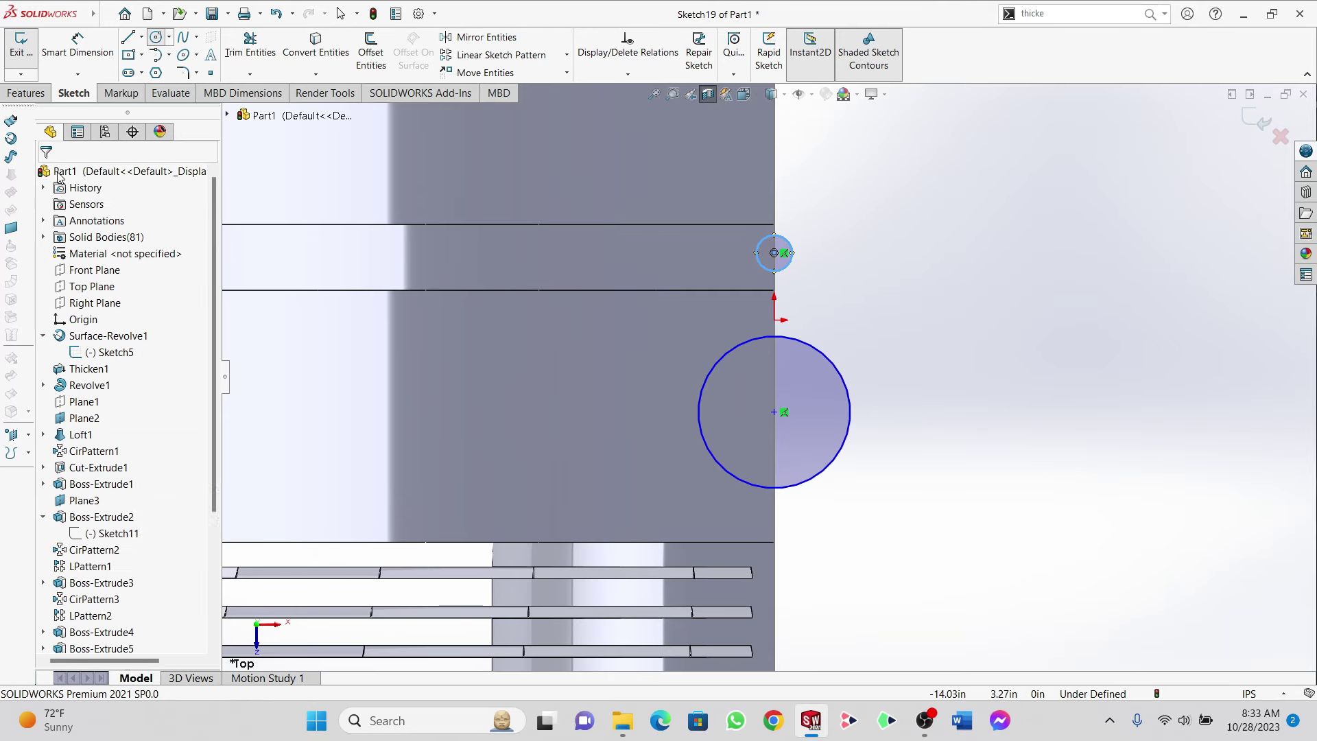
Step: Start an Extruded Cut from the two circles and make it begin at an offset from the sketch plane
click(732, 353)
ctrl+click(763, 247)
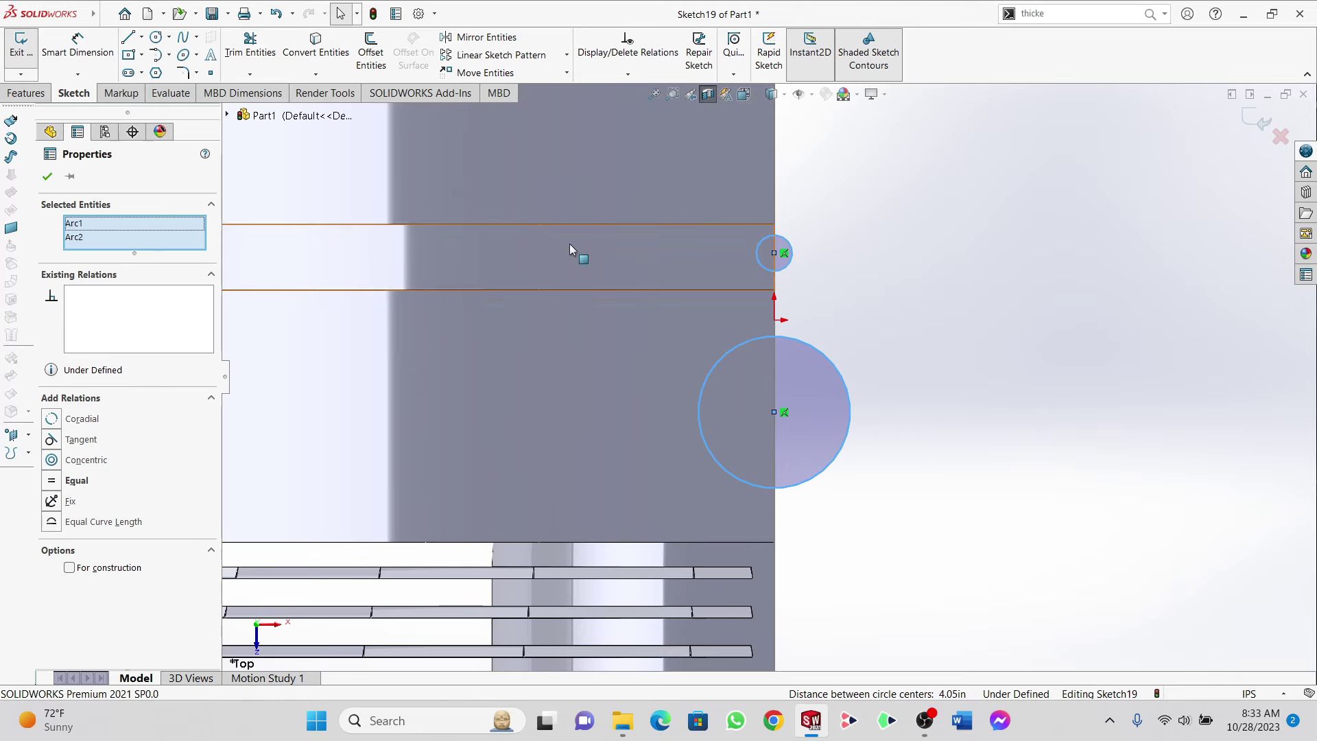
click(39, 98)
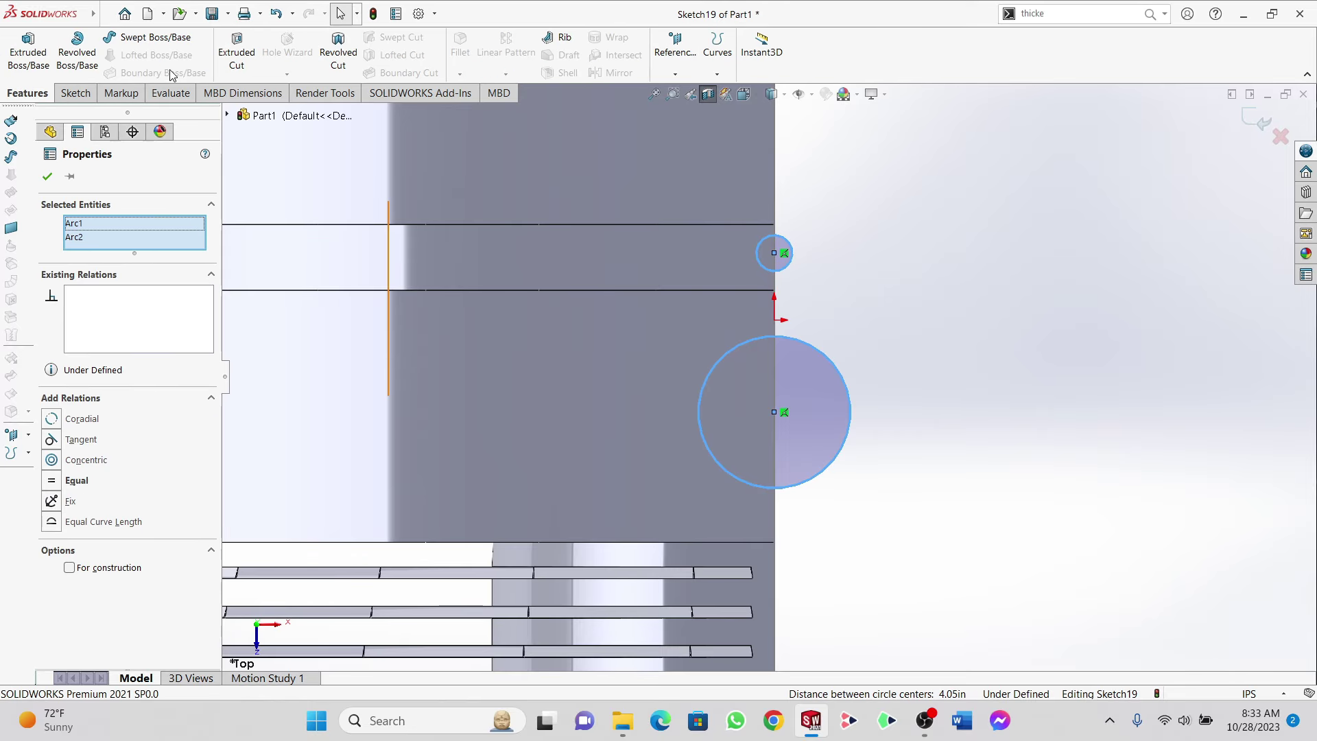
click(237, 51)
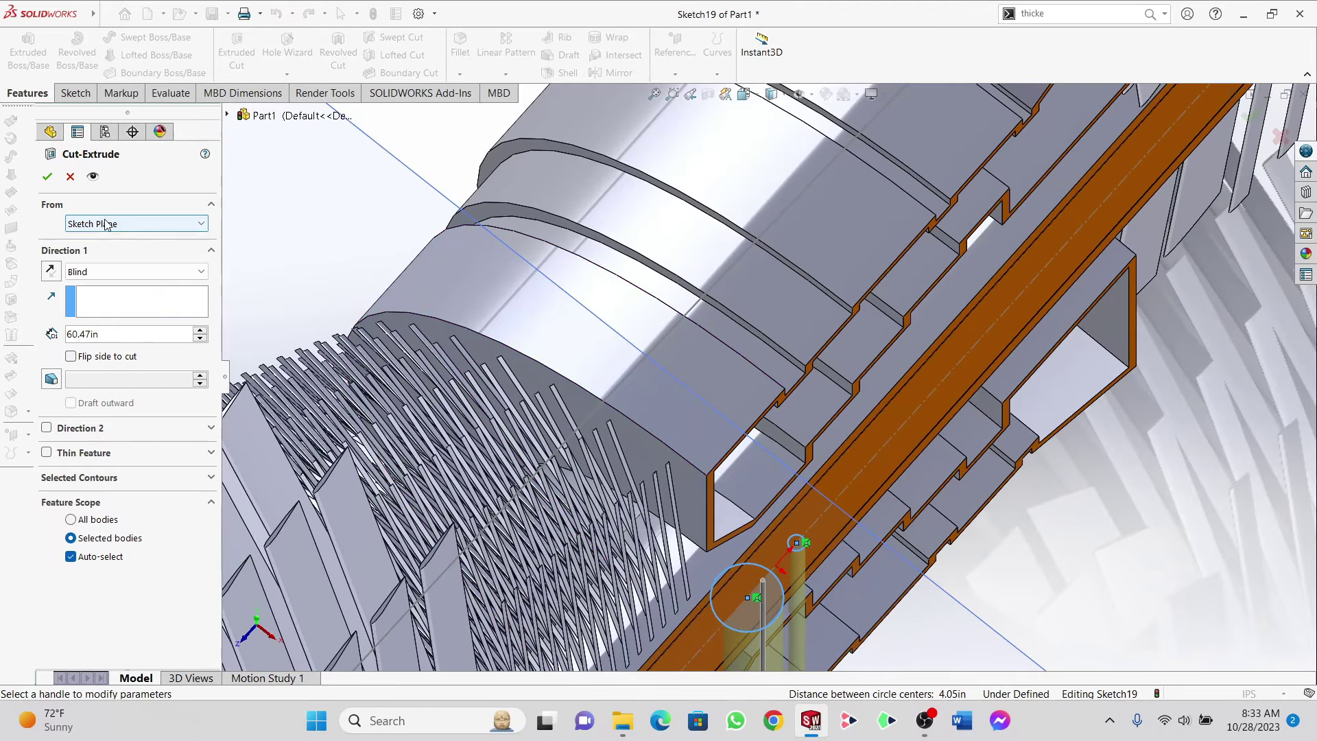
click(136, 223)
click(100, 273)
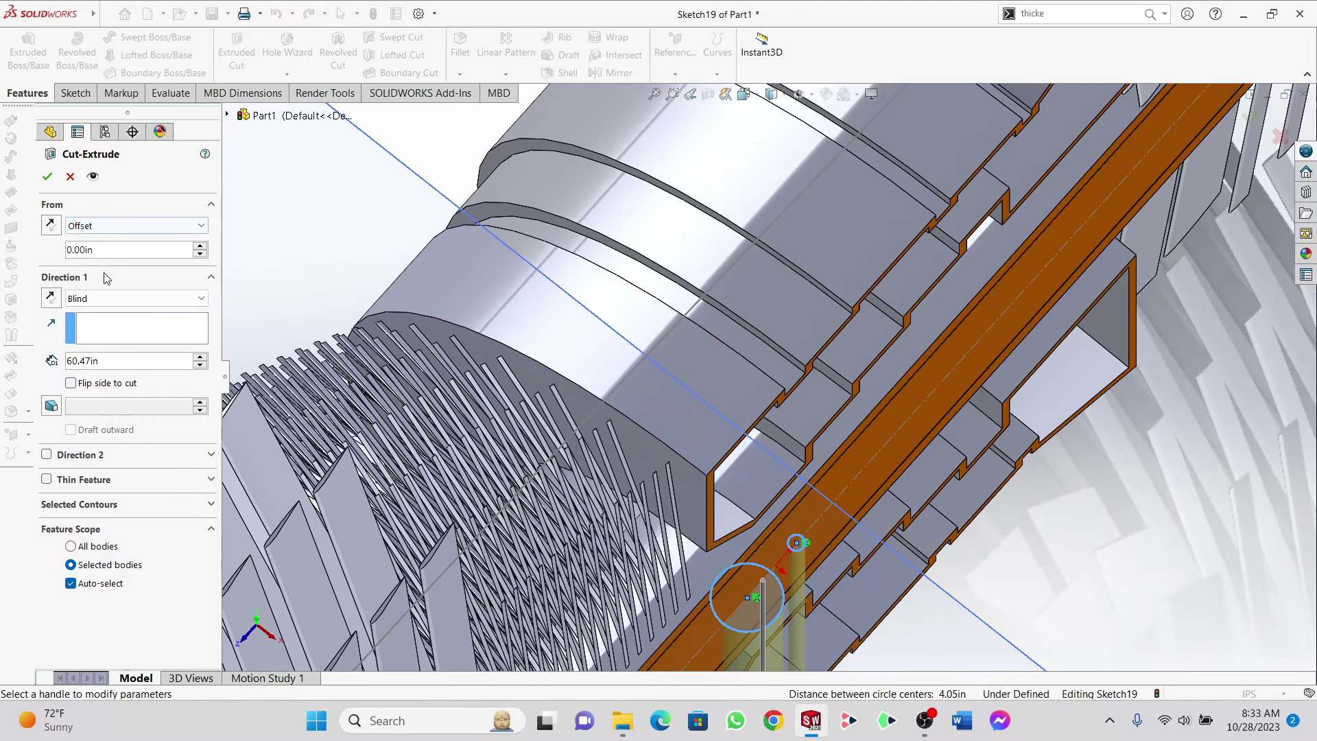
Step: Try start offsets of 50 in and 40 in for the cut against the sectioned casing
scroll(769, 371, up, 2)
scroll(730, 428, up, 2)
middle_click(745, 437)
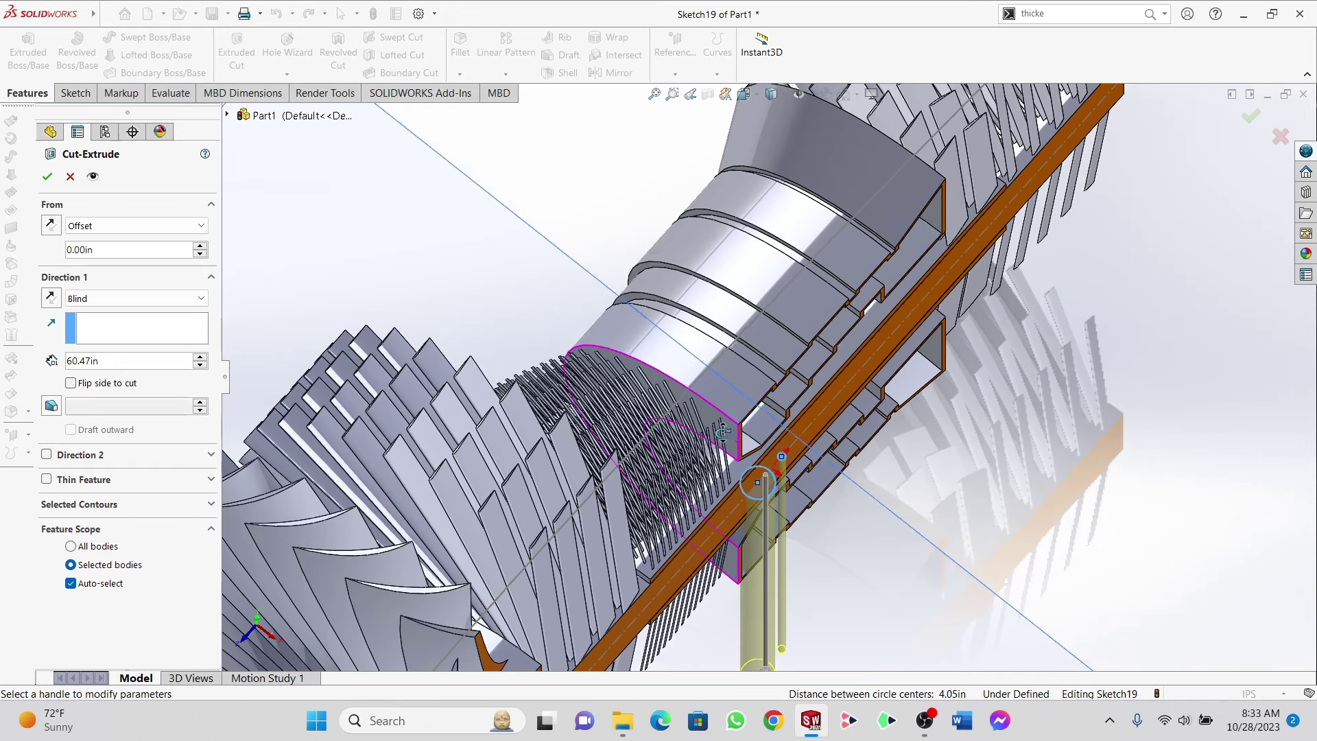
middle_drag(746, 437, 682, 357)
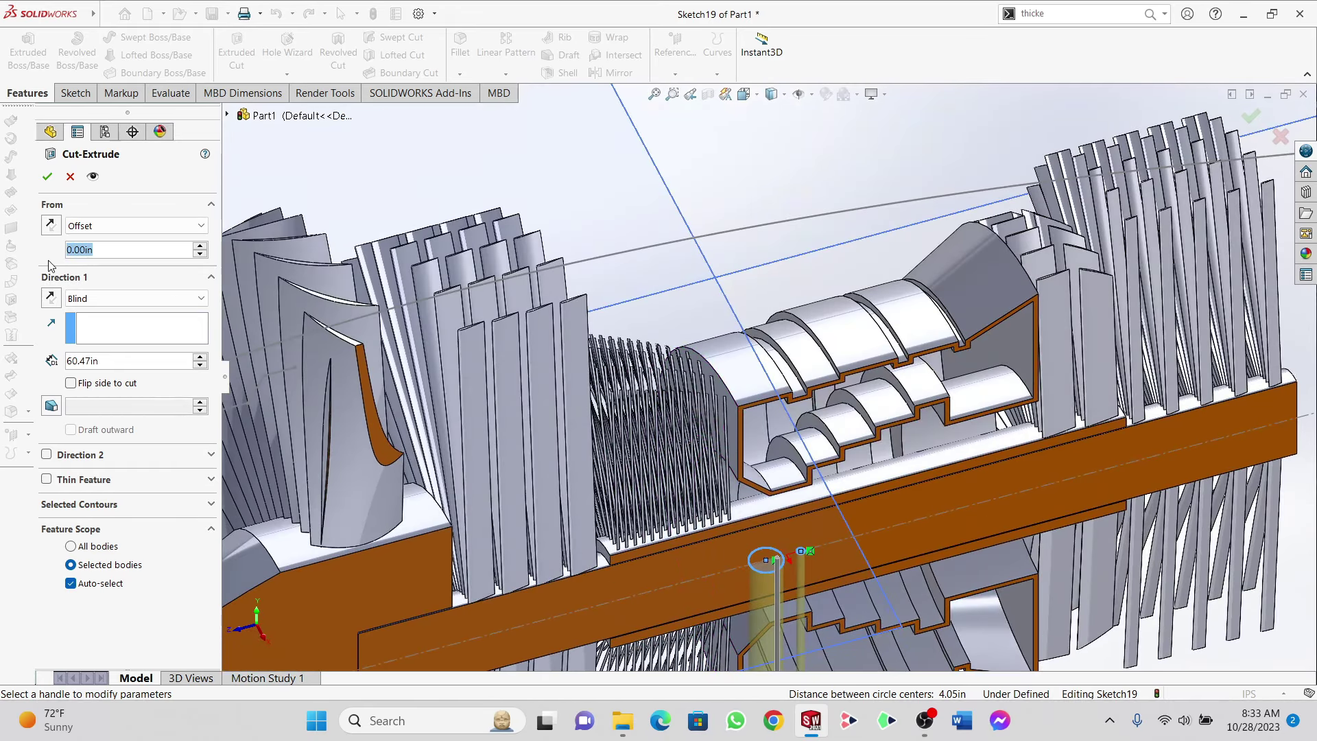
text(50)
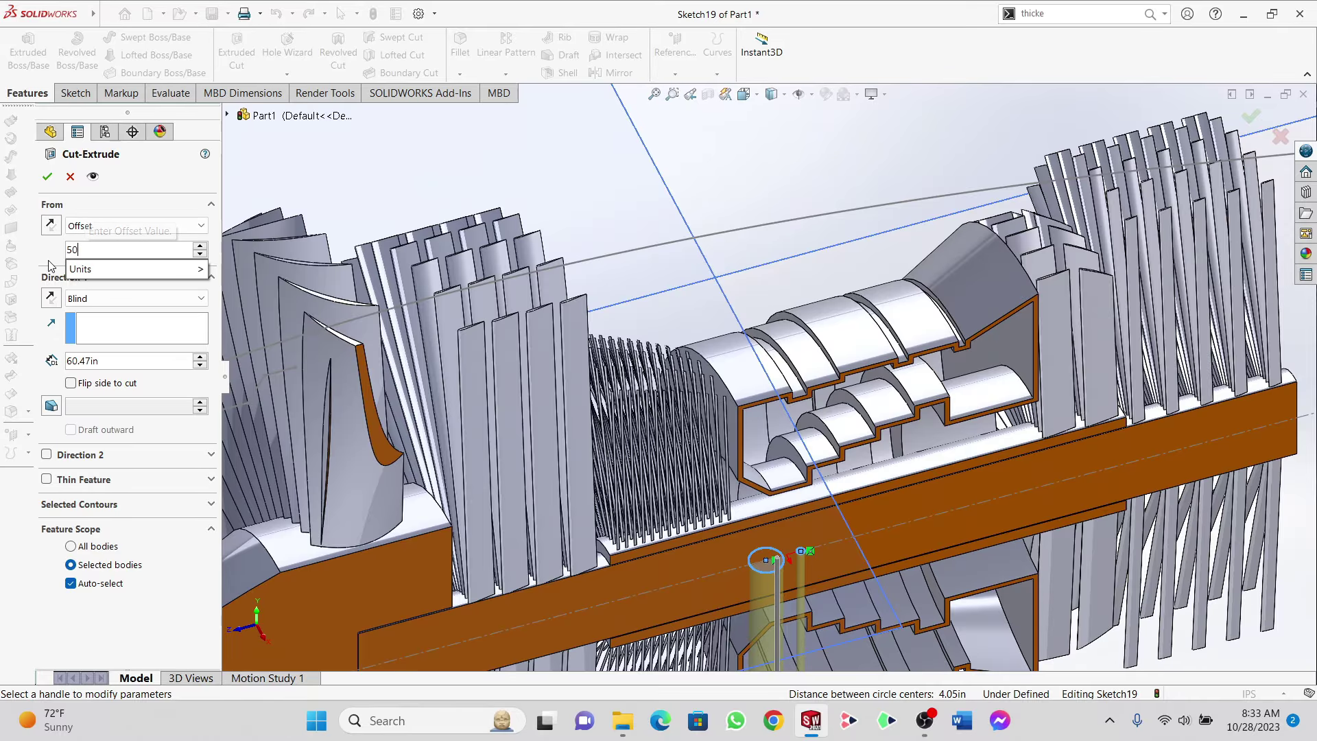
key(Return)
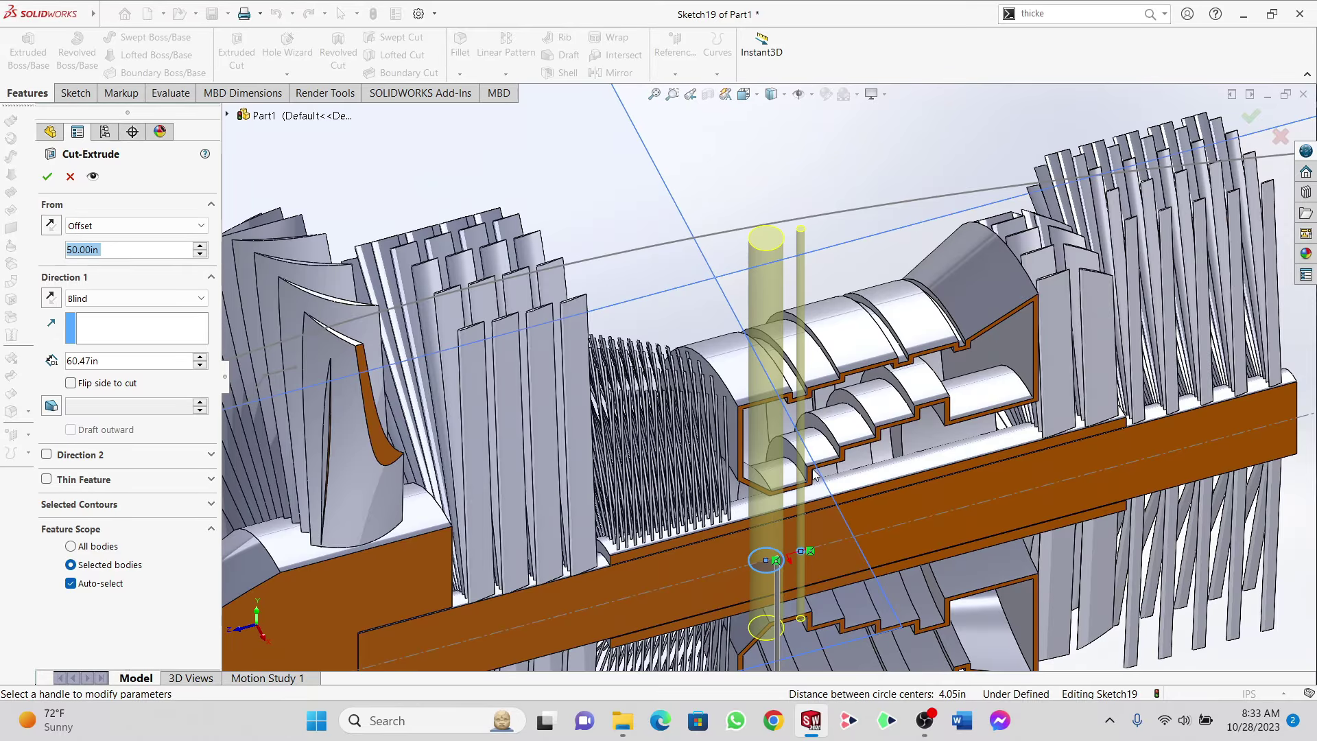
middle_drag(815, 470, 793, 415)
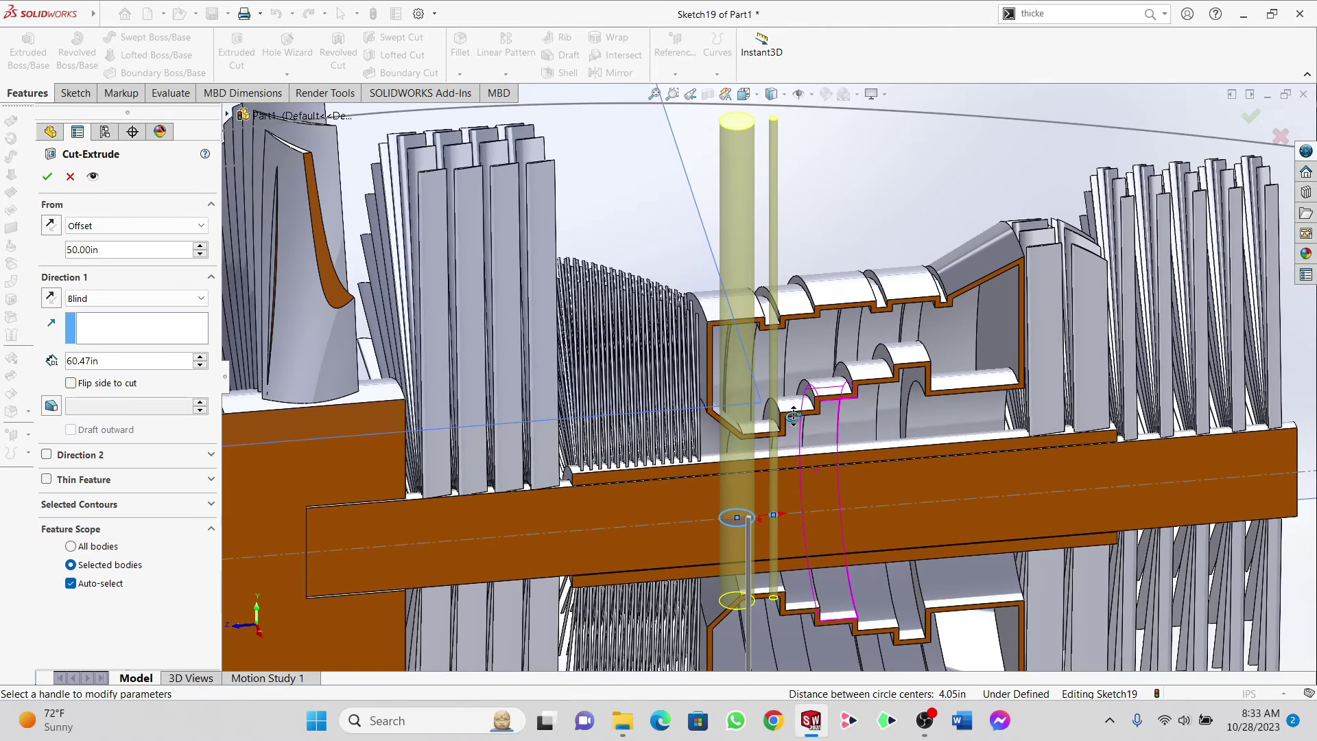
click(105, 255)
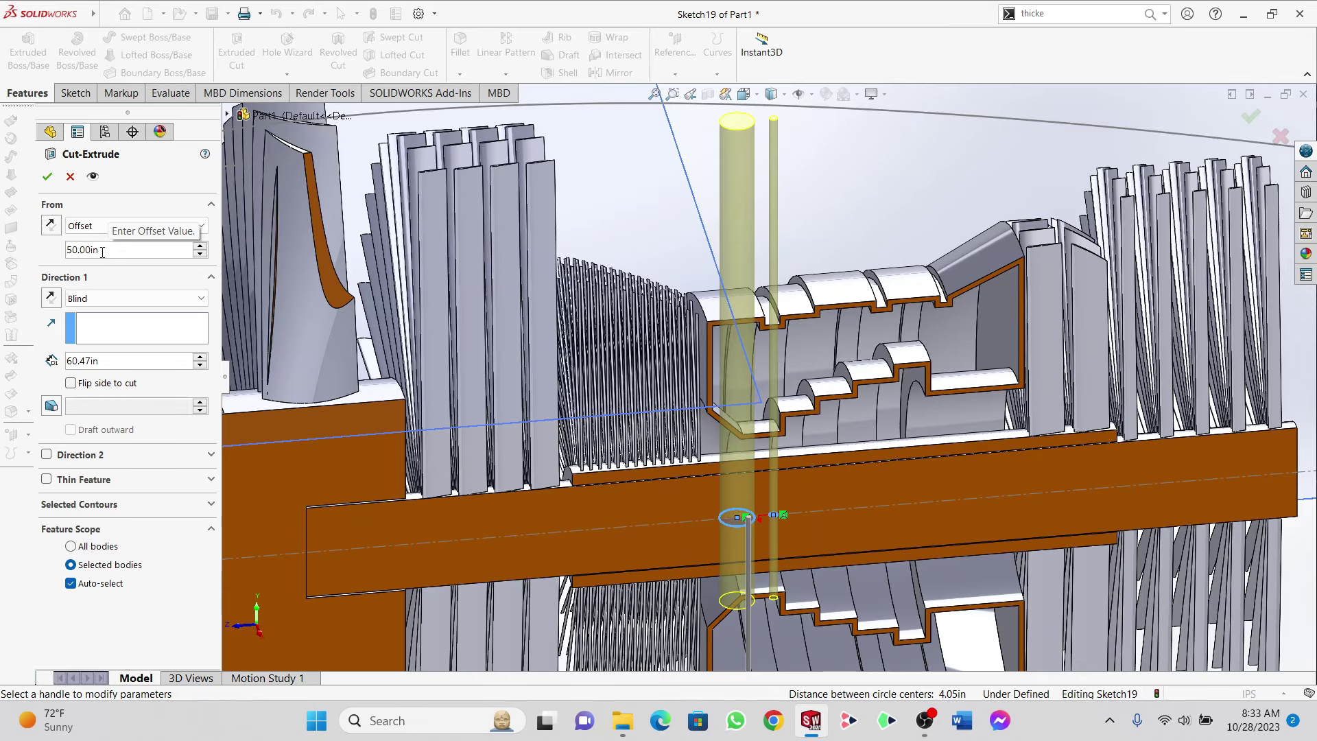
drag(94, 252, 64, 255)
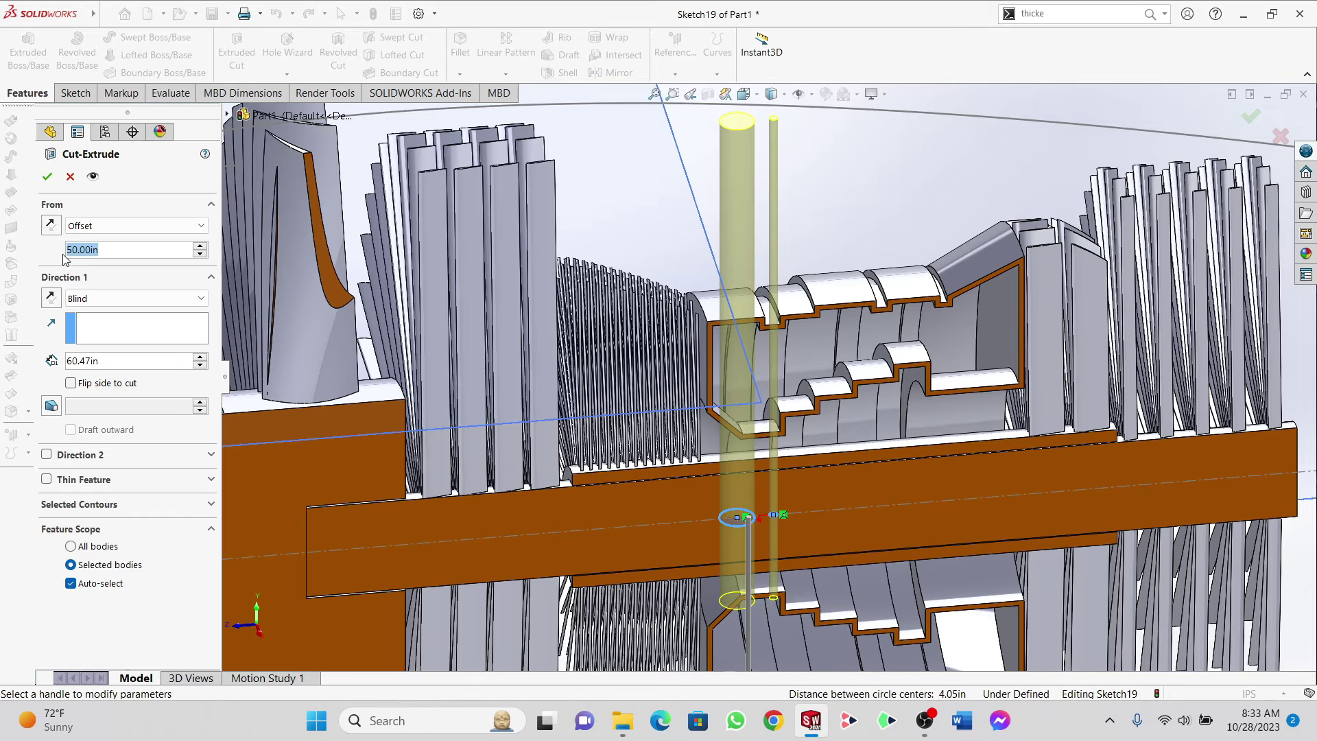
text(40)
key(Return)
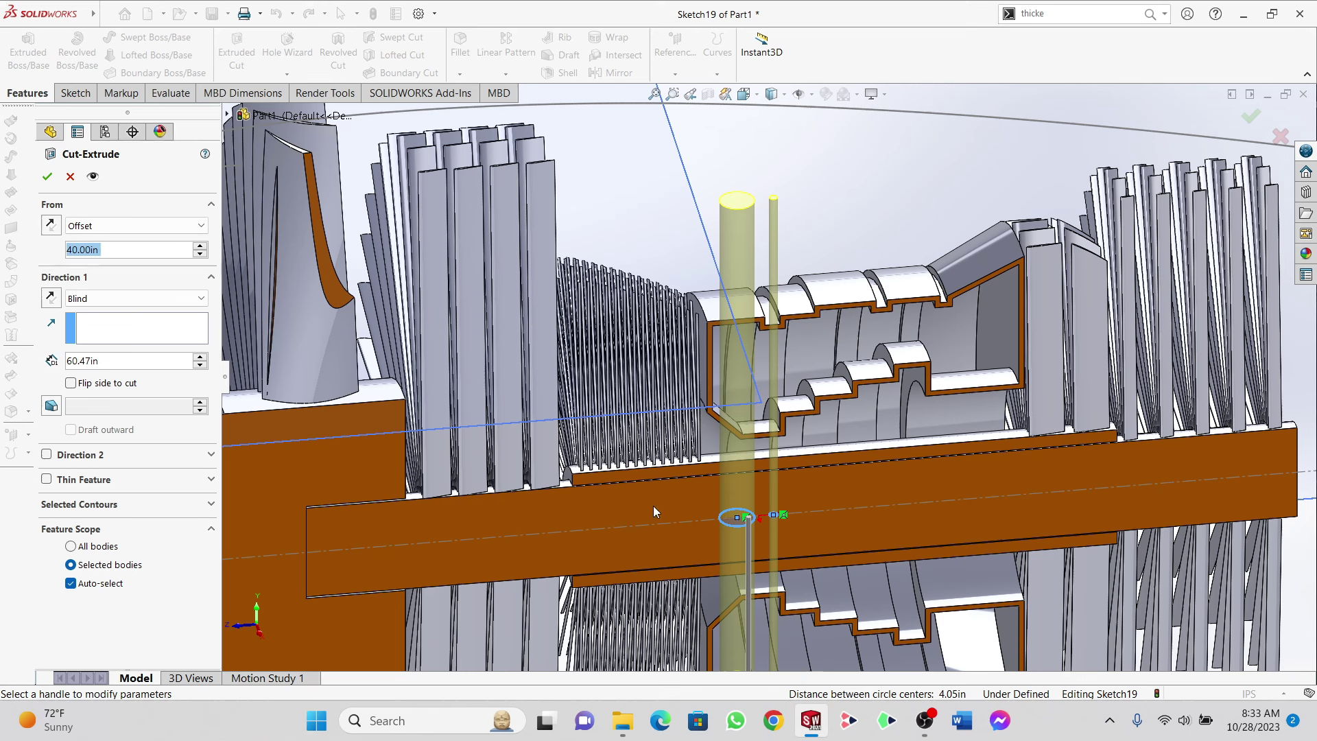
Step: Try start offsets of 50 in and 75 in for the cut through the casing's outer wall
click(49, 232)
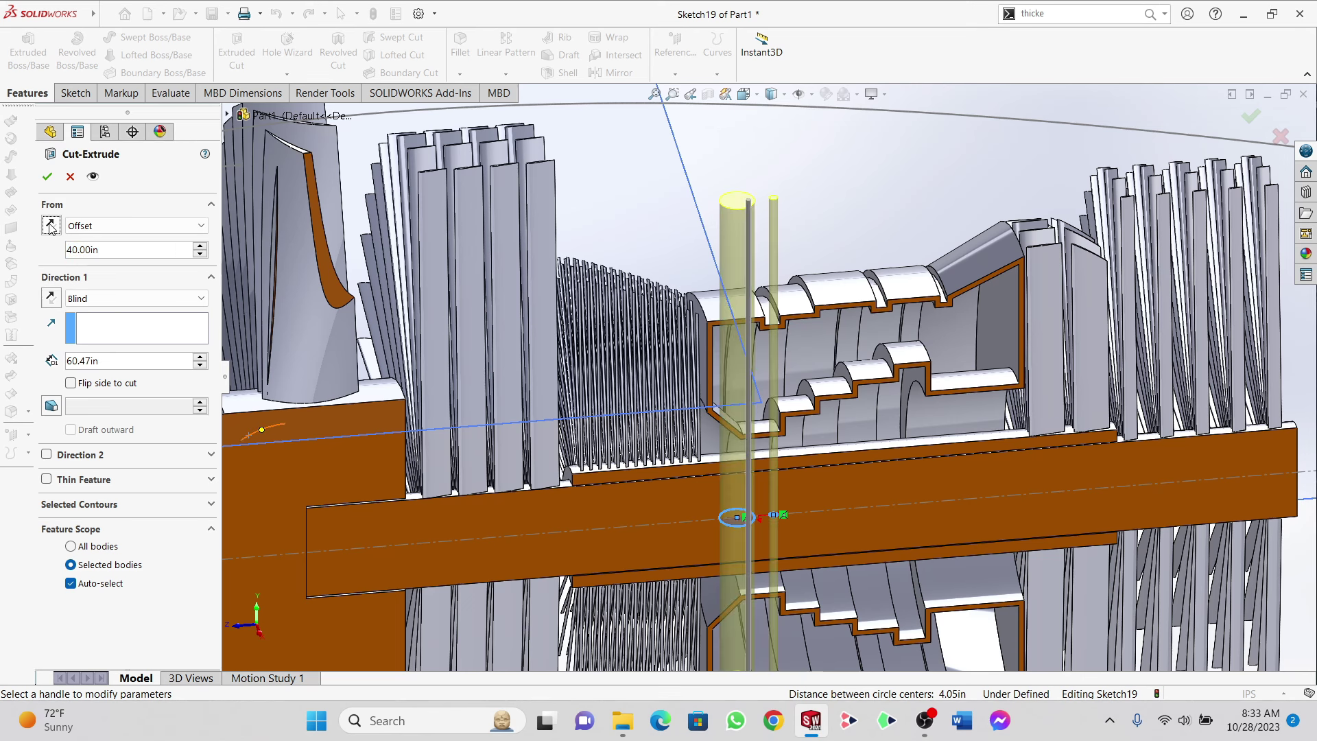
double_click(103, 251)
text(50)
key(Return)
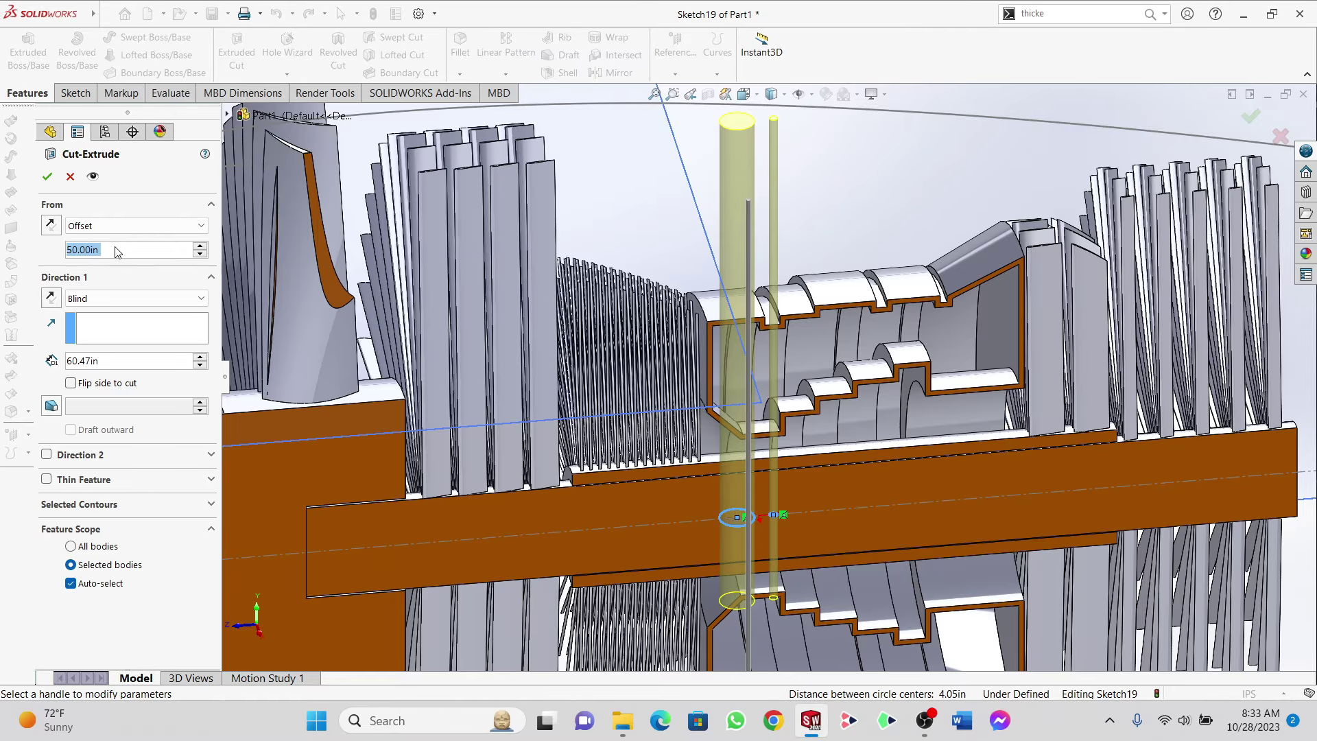
text(1)
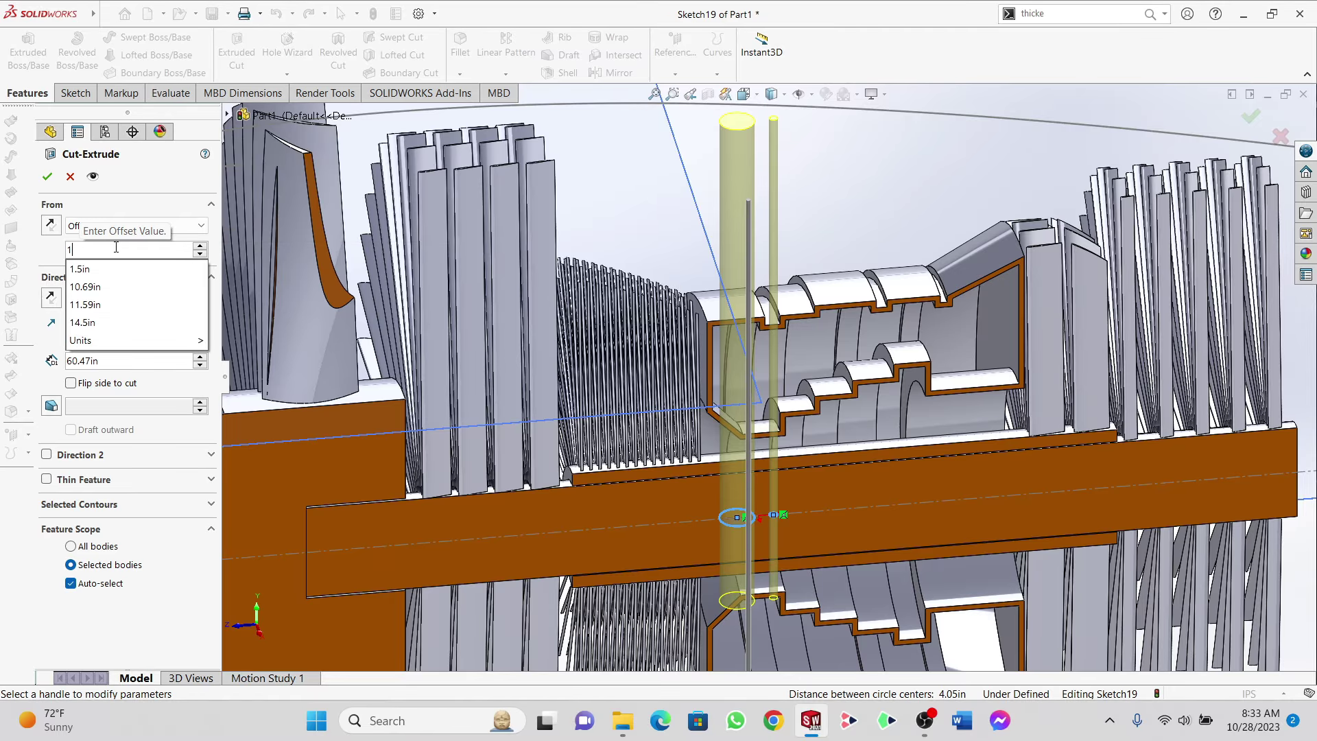
key(BackSpace)
text(75)
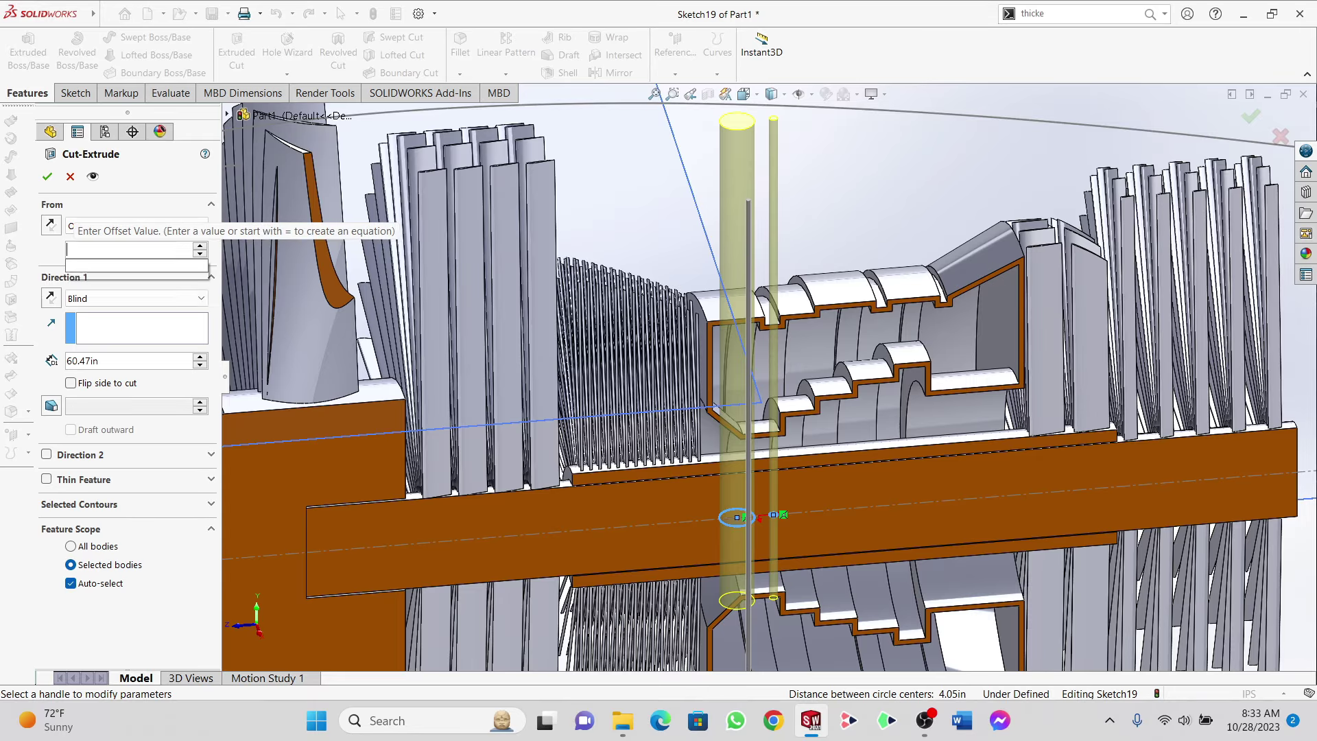
key(Return)
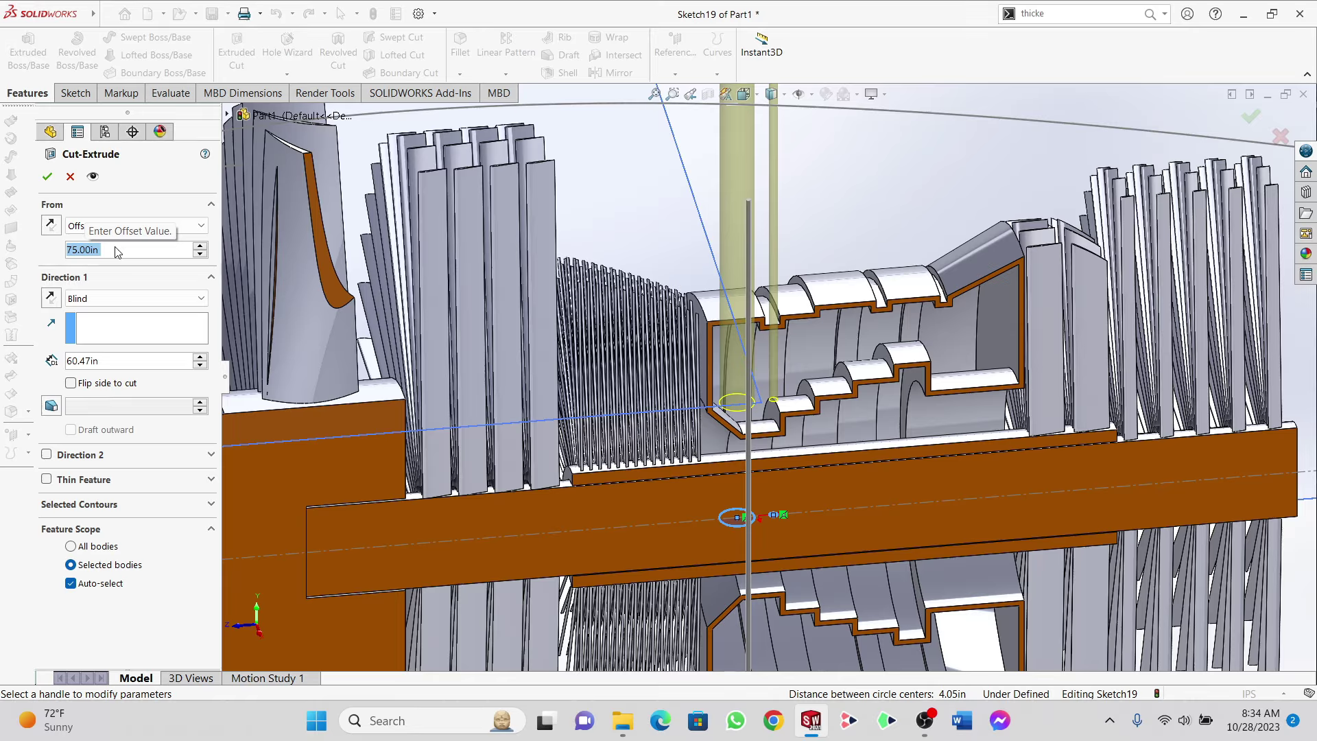
Step: Set the cut's start offset to 80 in and complete the blind cut through the casing's outer wall
text(80)
key(Return)
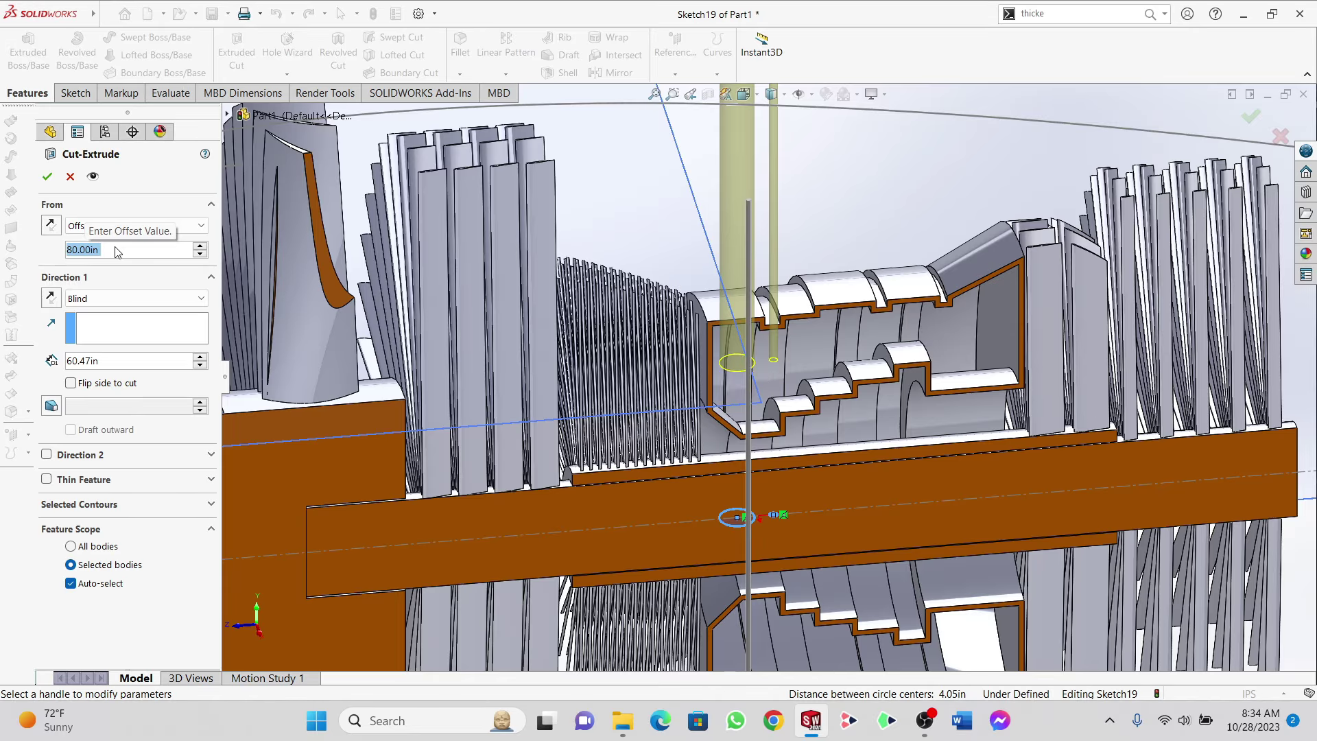
mouse_move(748, 345)
middle_down()
mouse_move(722, 330)
mouse_move(756, 332)
middle_up()
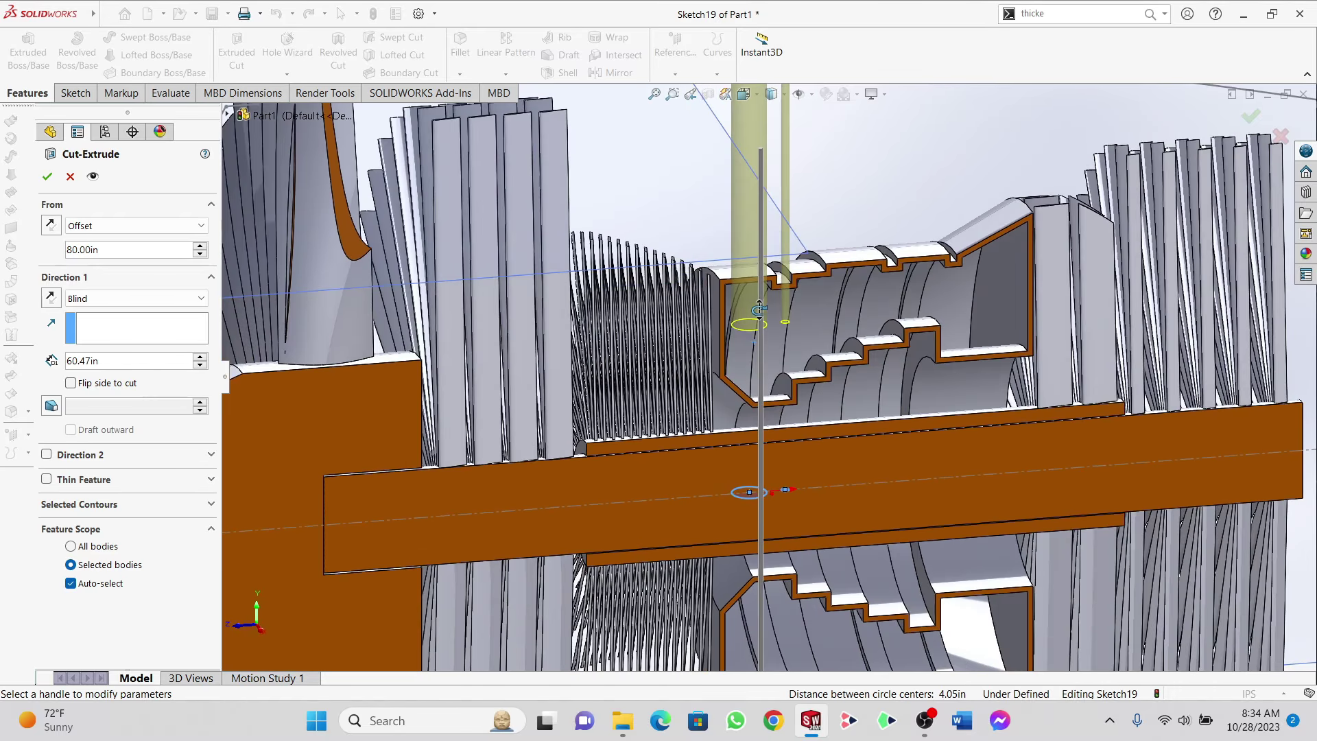
click(106, 250)
click(46, 176)
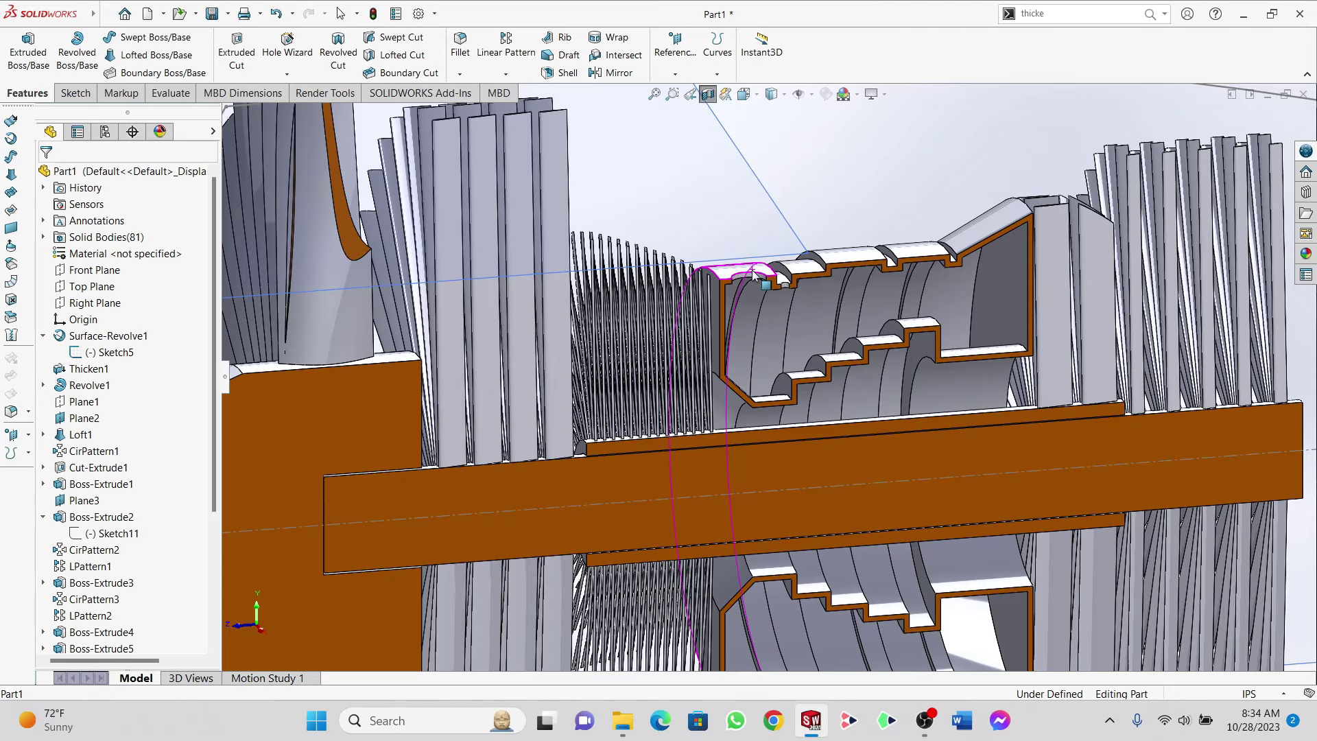
Step: Circular-pattern the two-hole cut about the casing's first wide cylindrical band, with 38 instances equally spaced over 360 degrees
middle_drag(753, 270, 817, 508)
scroll(765, 276, down, 5)
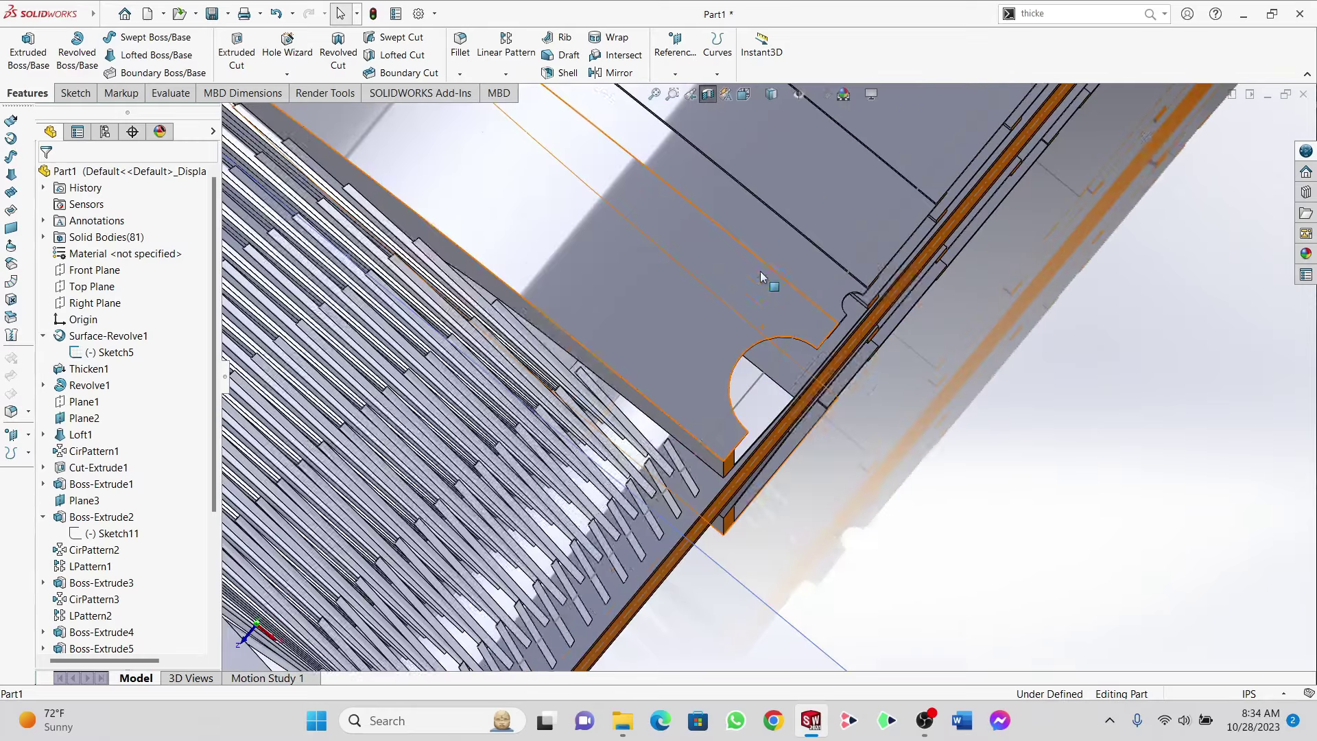
middle_drag(843, 325, 899, 158)
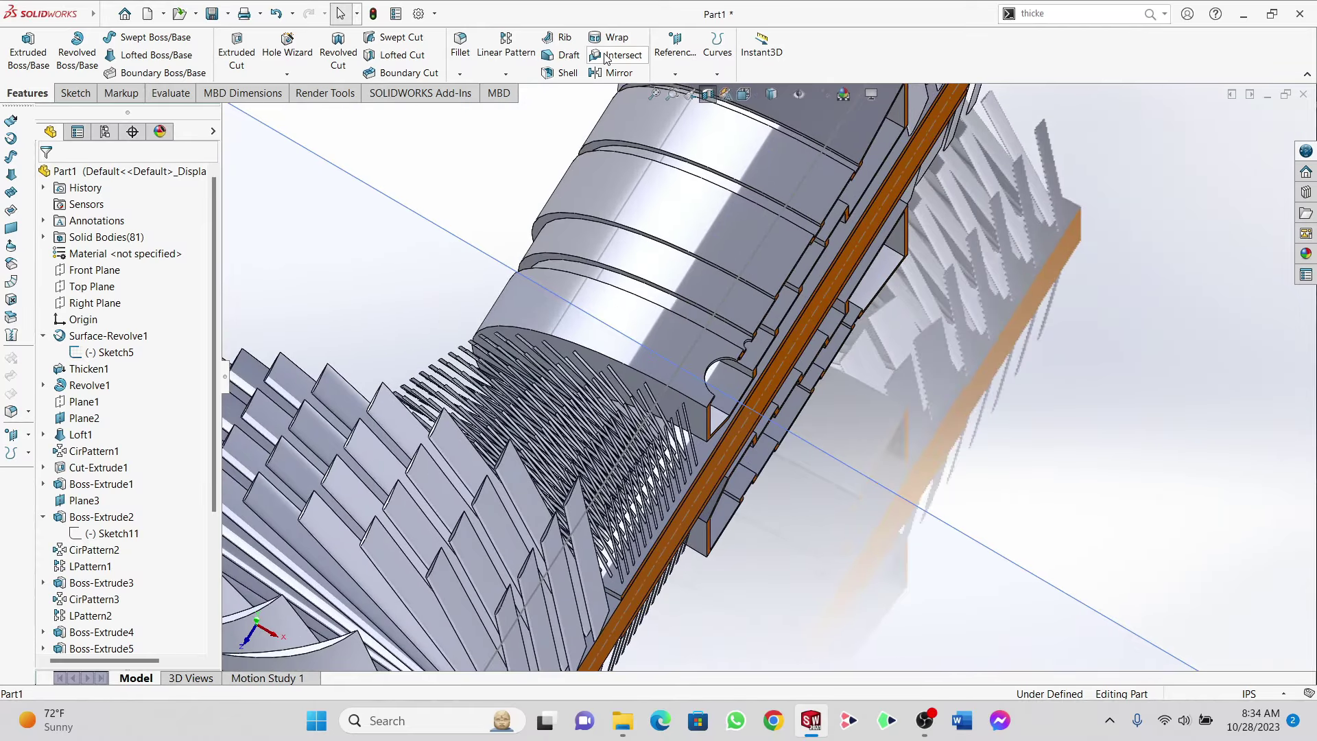
click(506, 73)
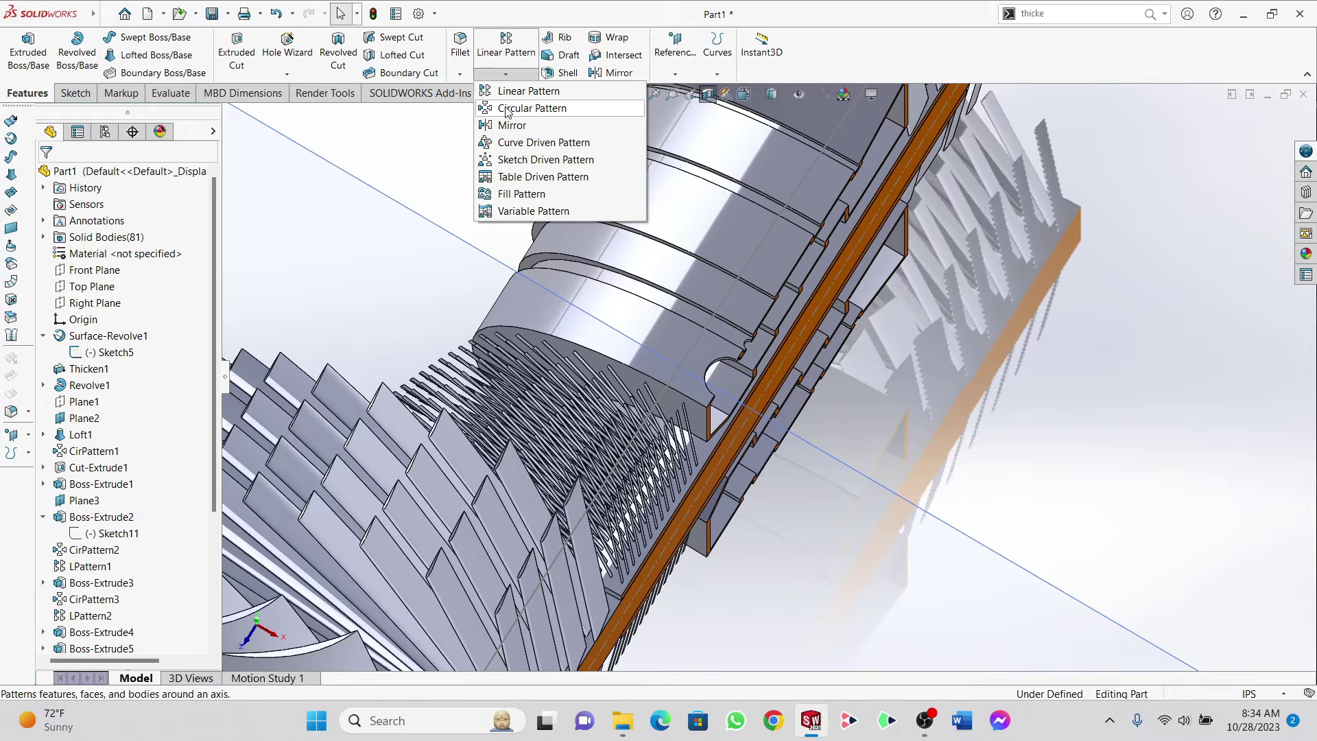
click(510, 110)
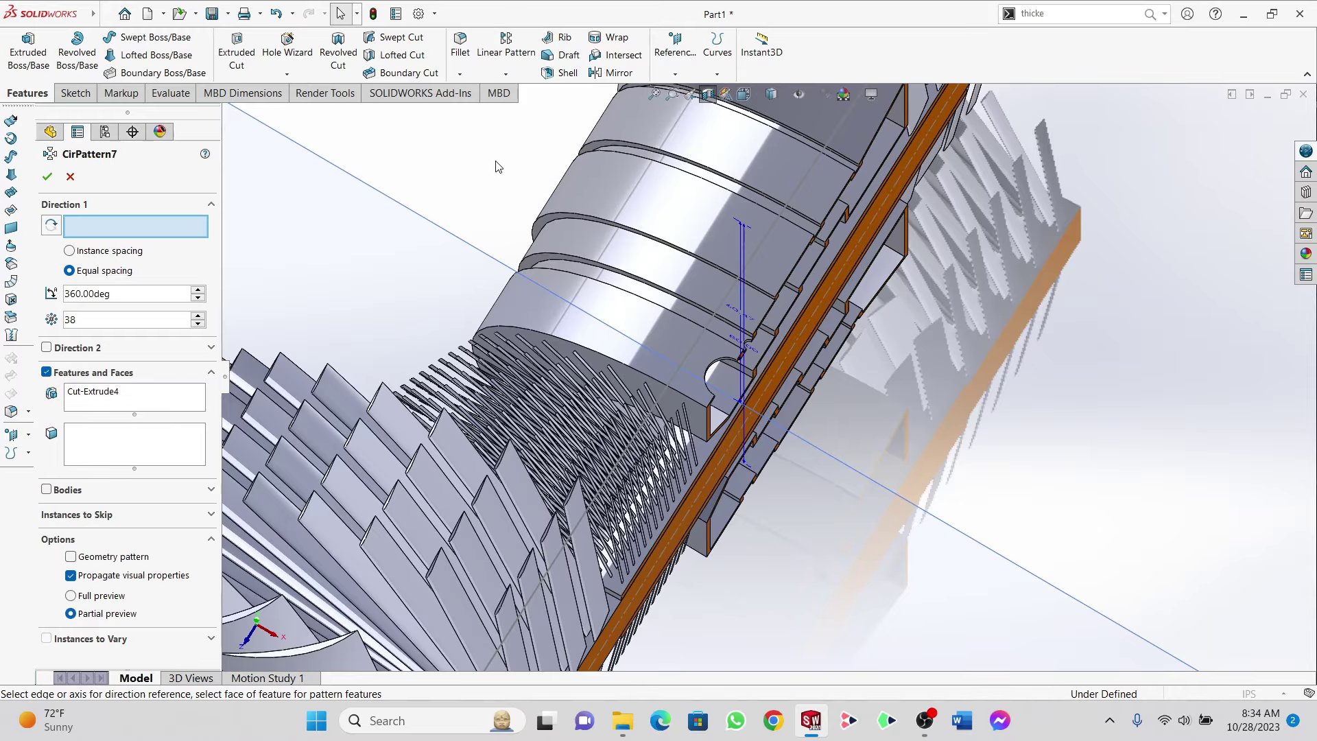
click(648, 335)
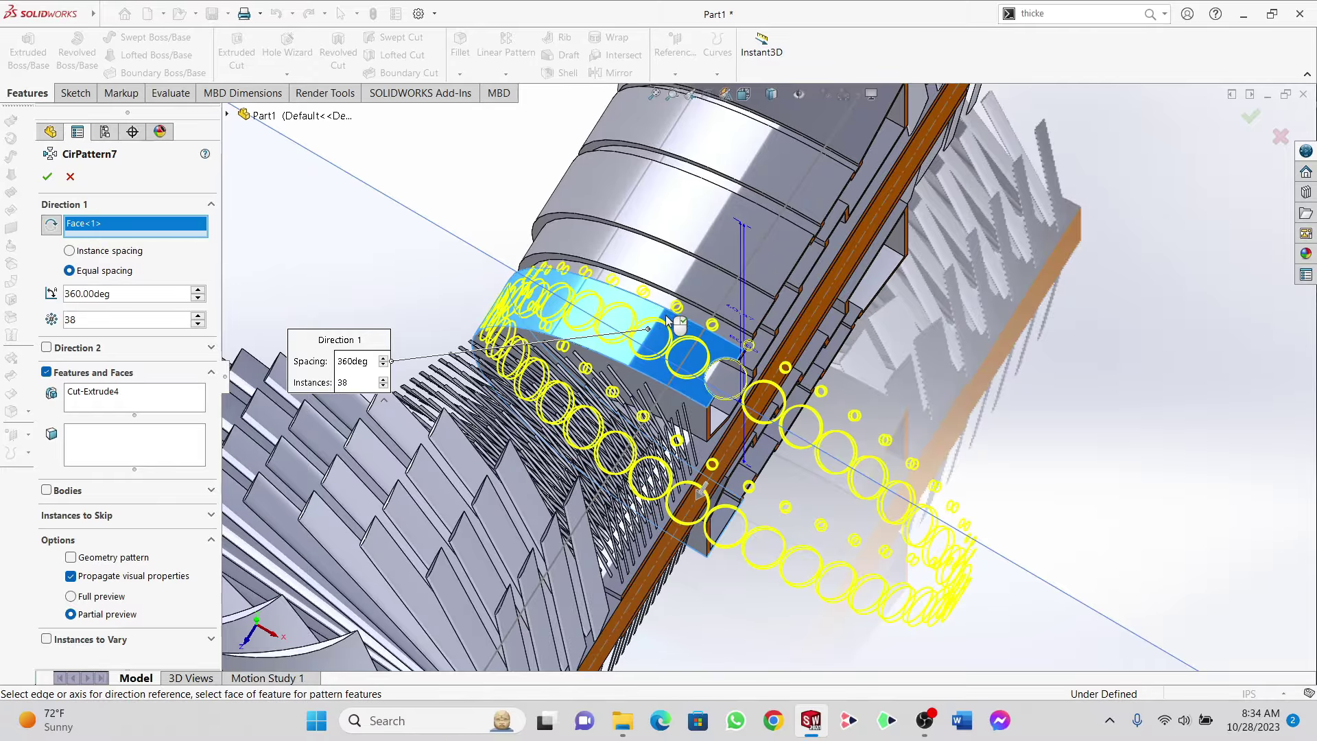
middle_drag(648, 335, 642, 362)
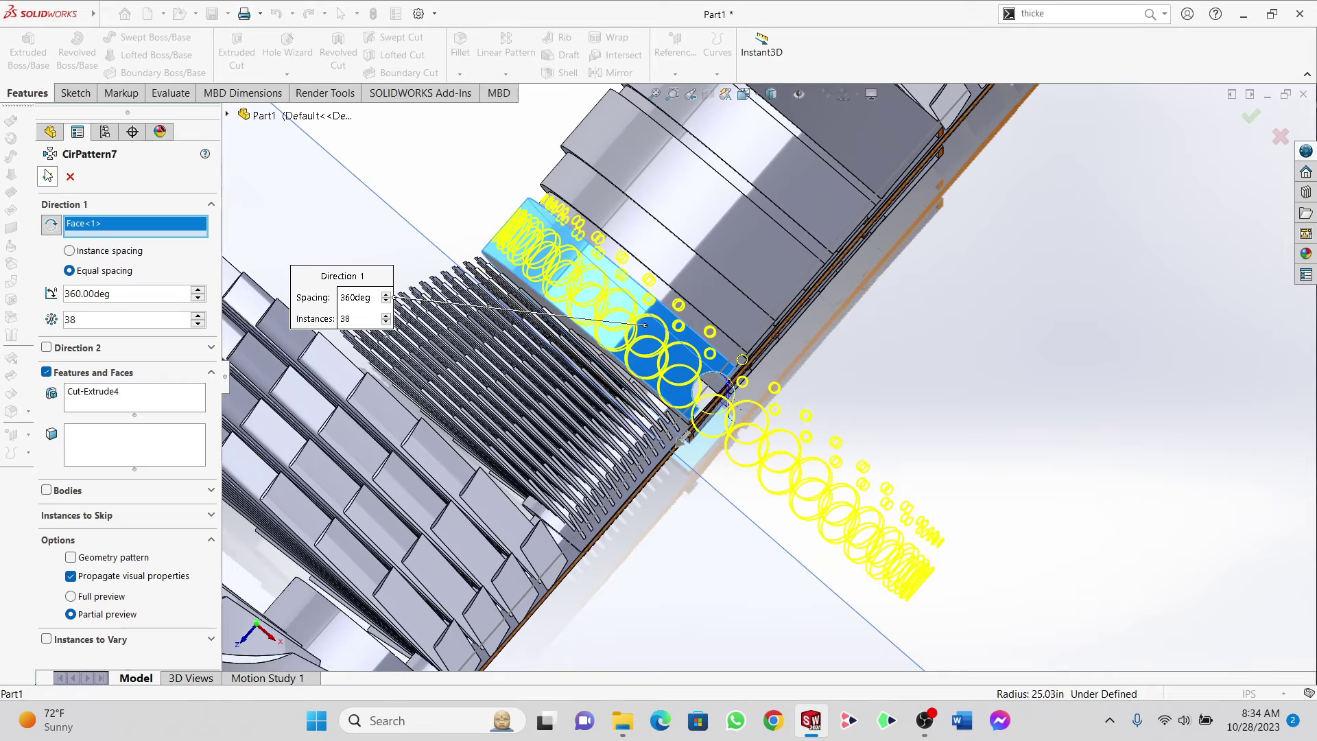
key(Return)
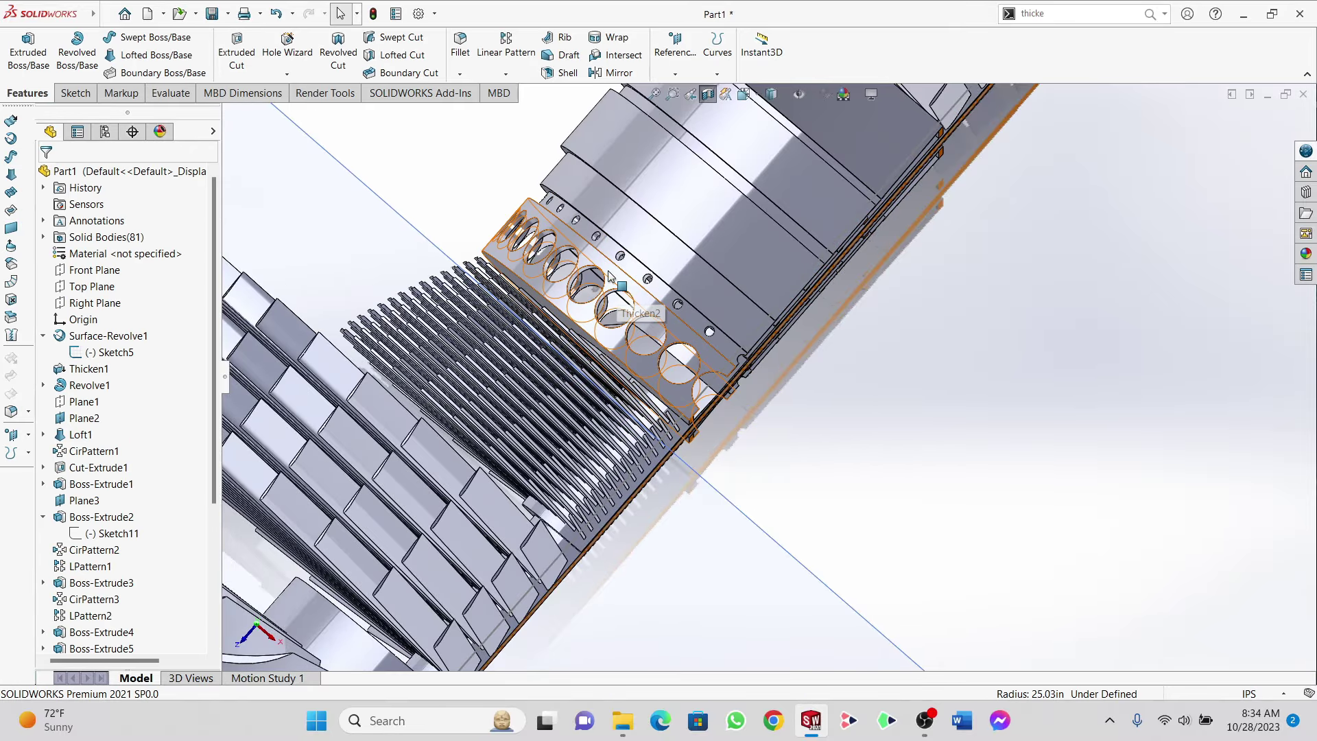
Step: Examine the patterned holes and the casing's interior in the section view
middle_drag(608, 276, 638, 358)
scroll(581, 365, down, 5)
click(574, 365)
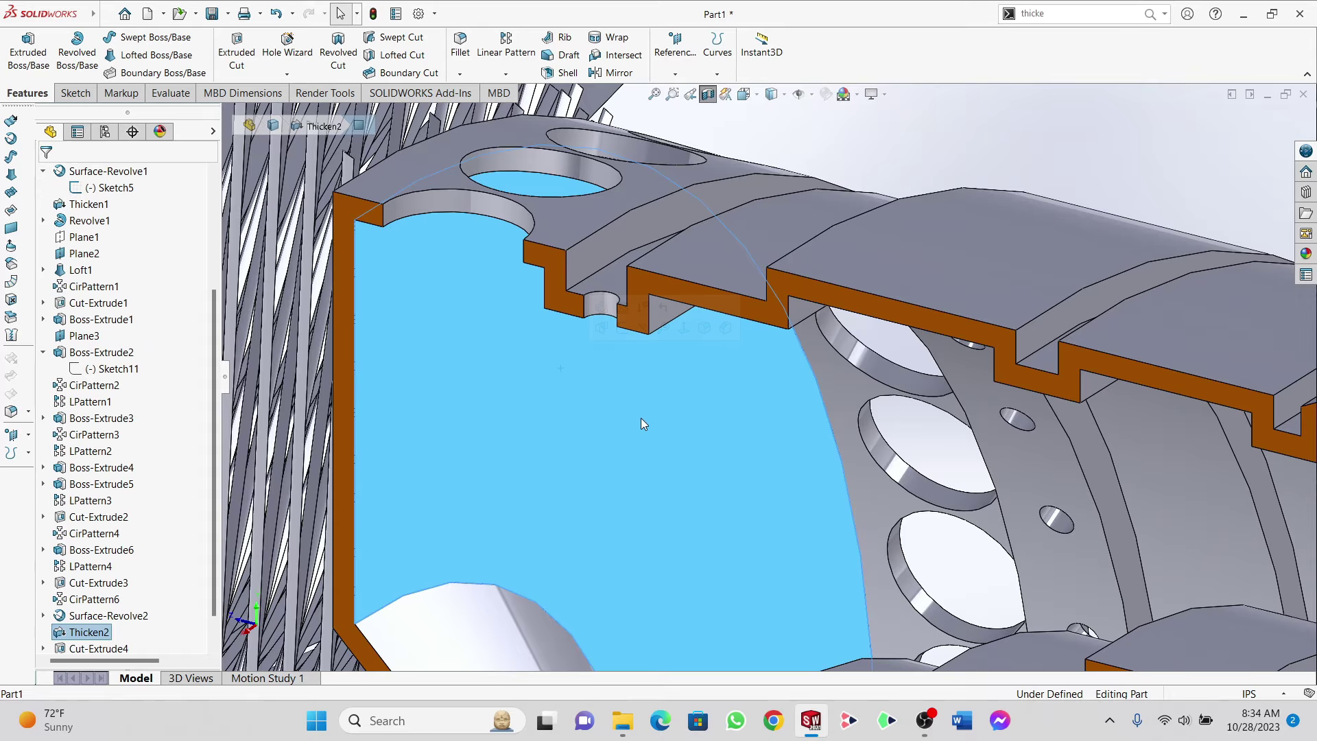
scroll(598, 409, up, 3)
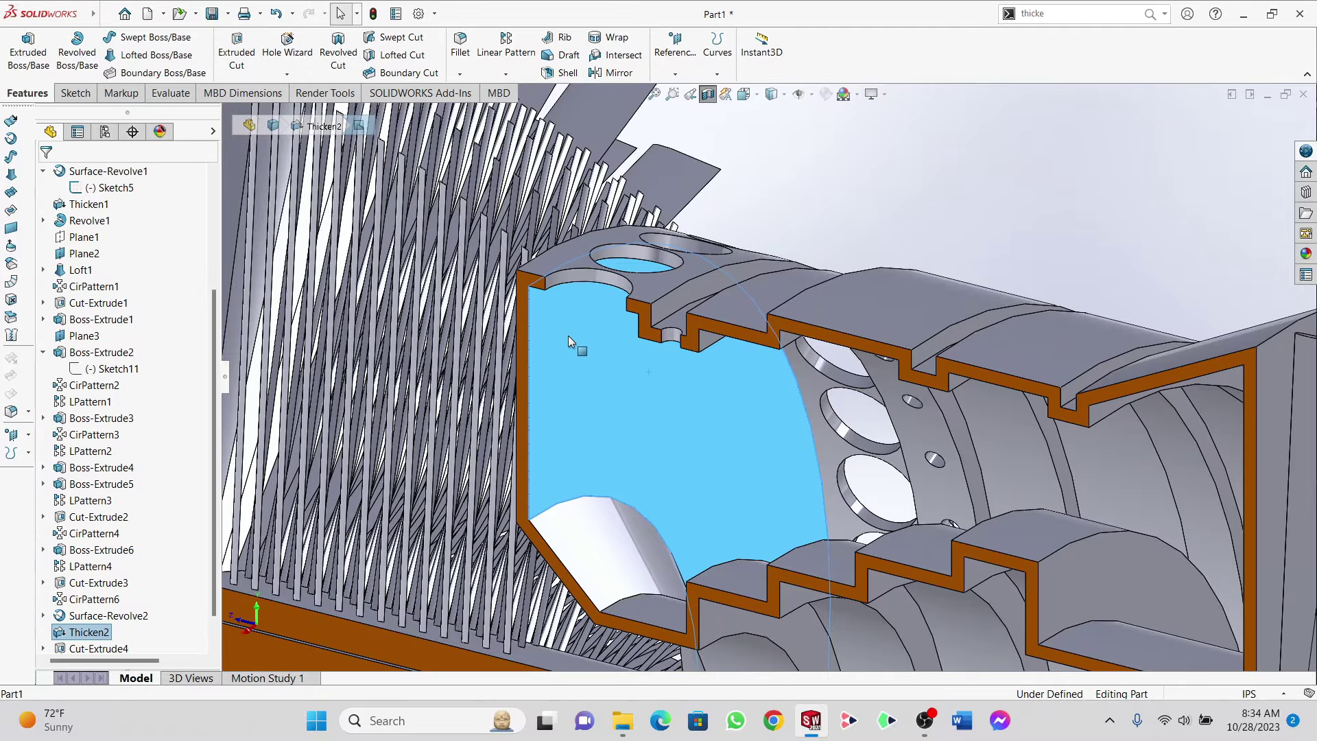
scroll(686, 344, up, 1)
scroll(689, 377, up, 2)
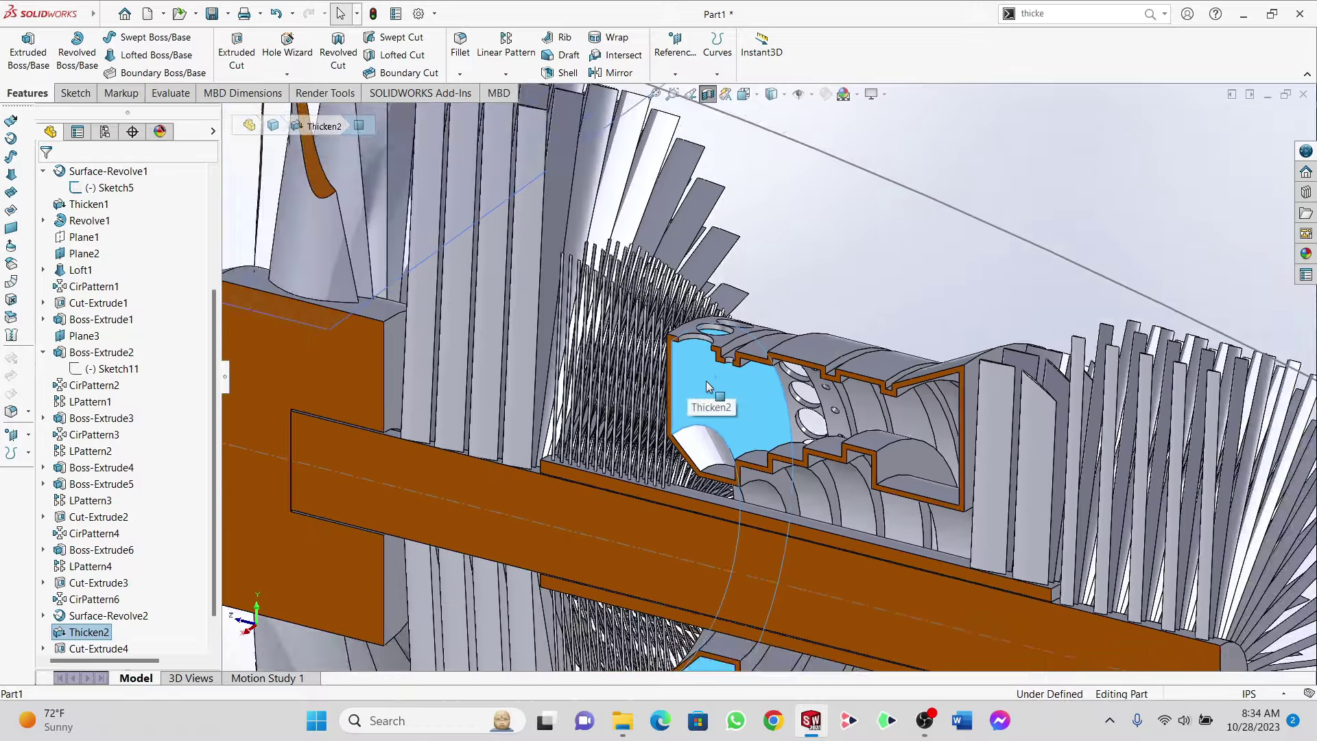
scroll(711, 382, up, 1)
middle_drag(744, 384, 762, 387)
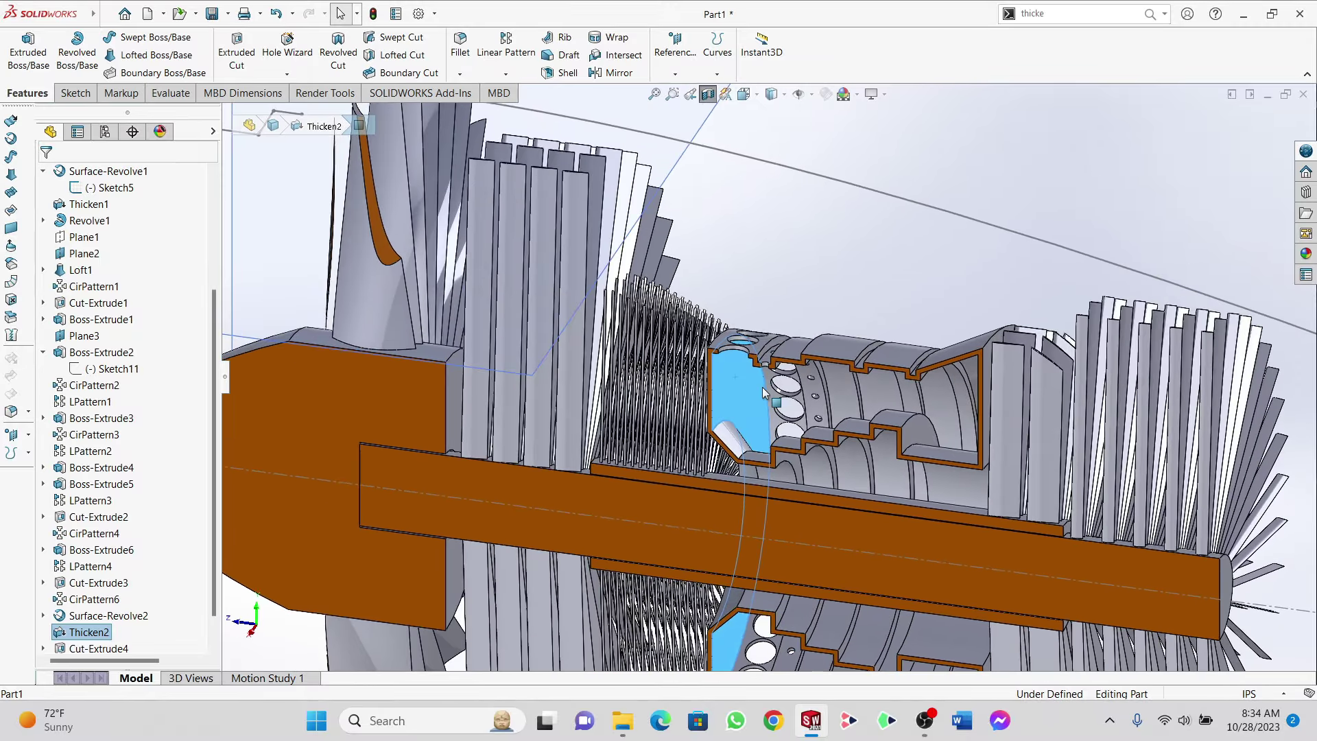
scroll(756, 387, down, 1)
scroll(756, 386, up, 3)
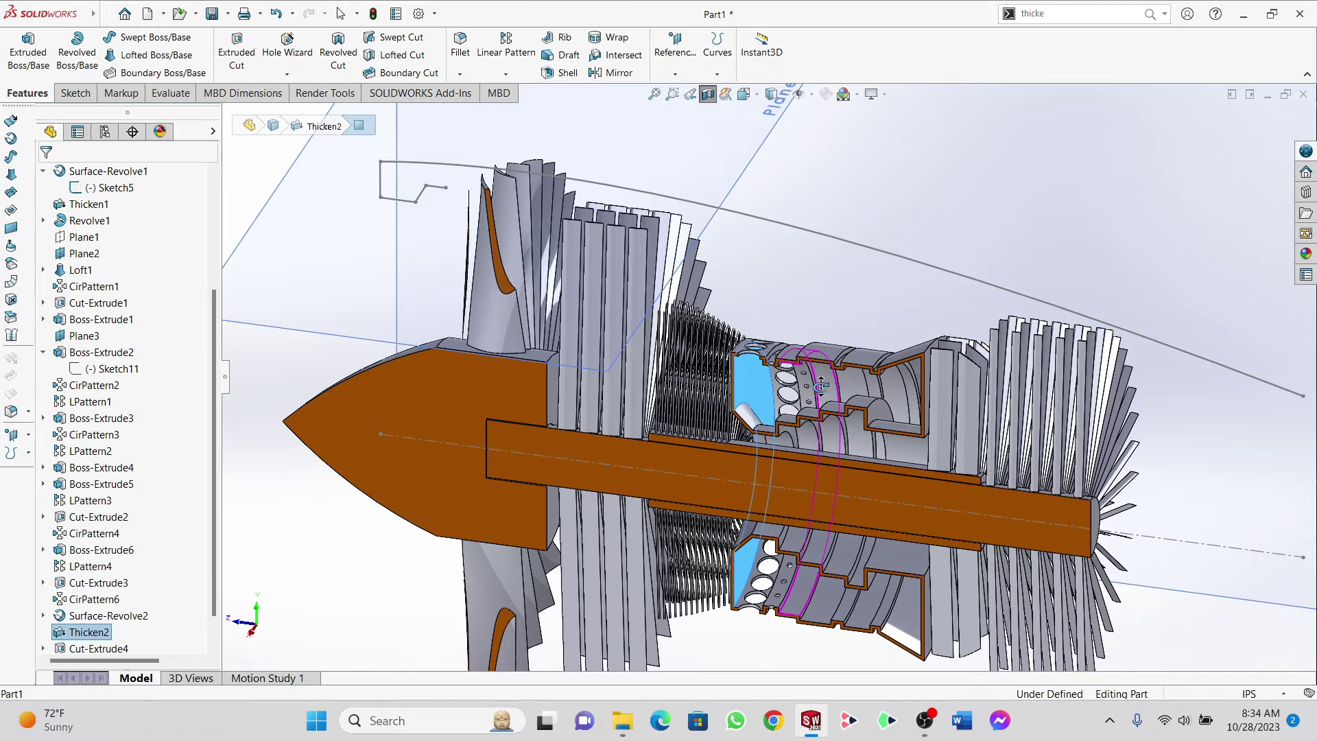
middle_drag(821, 386, 793, 400)
Step: Start a new sketch on the inner flat face of the casing's front wall, facing the compressor blades
click(906, 203)
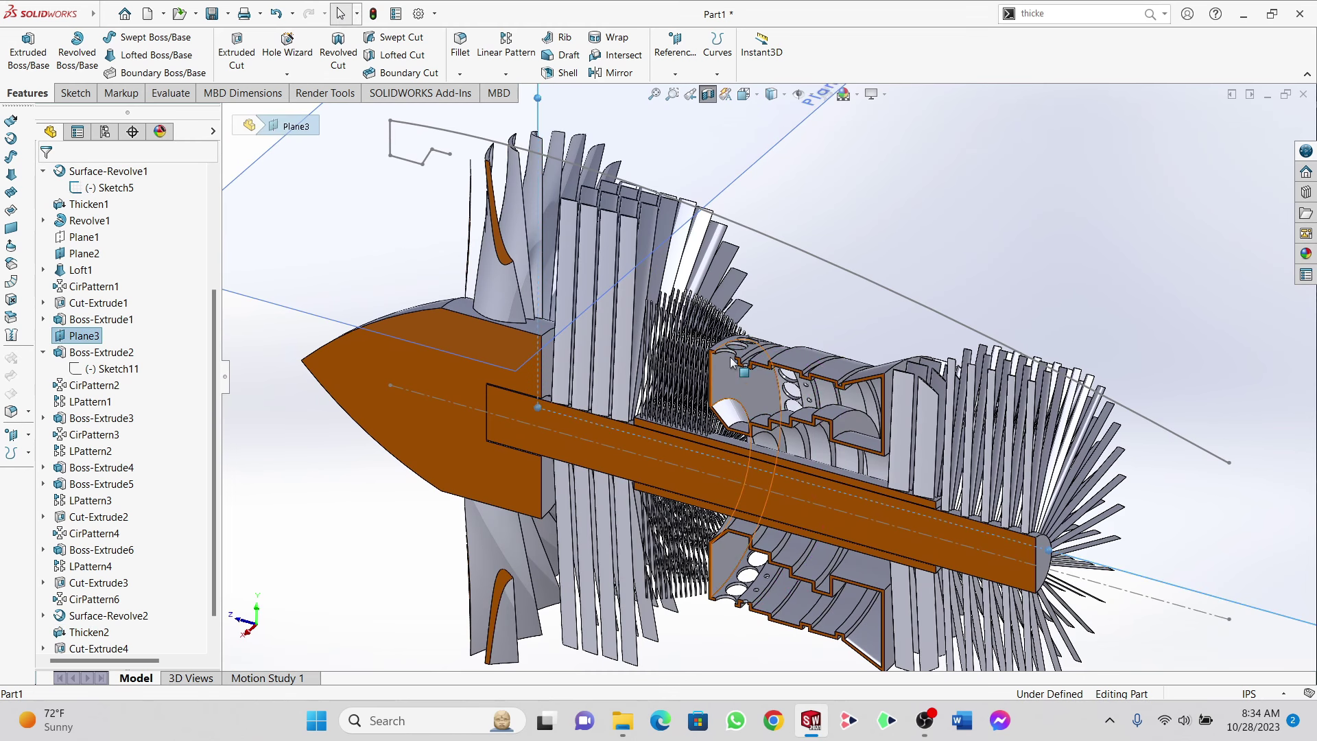
click(721, 373)
click(777, 335)
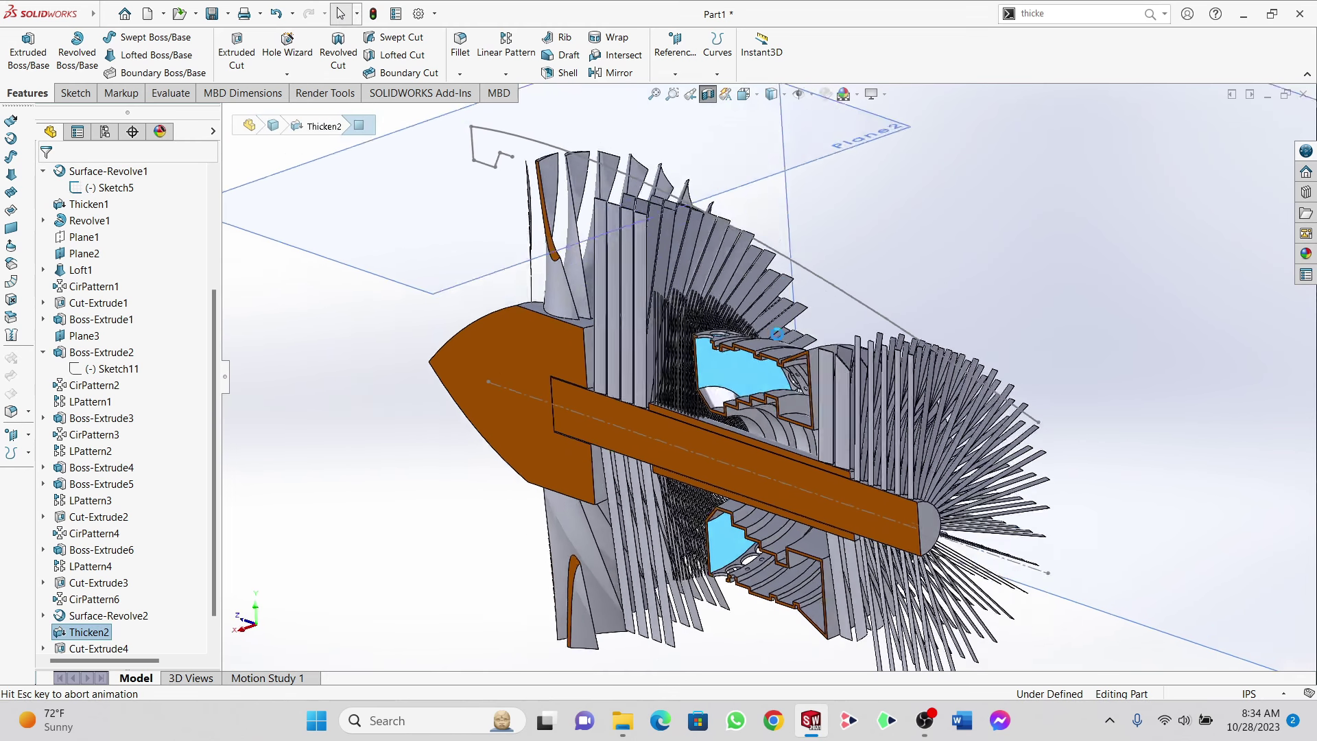
scroll(706, 308, down, 5)
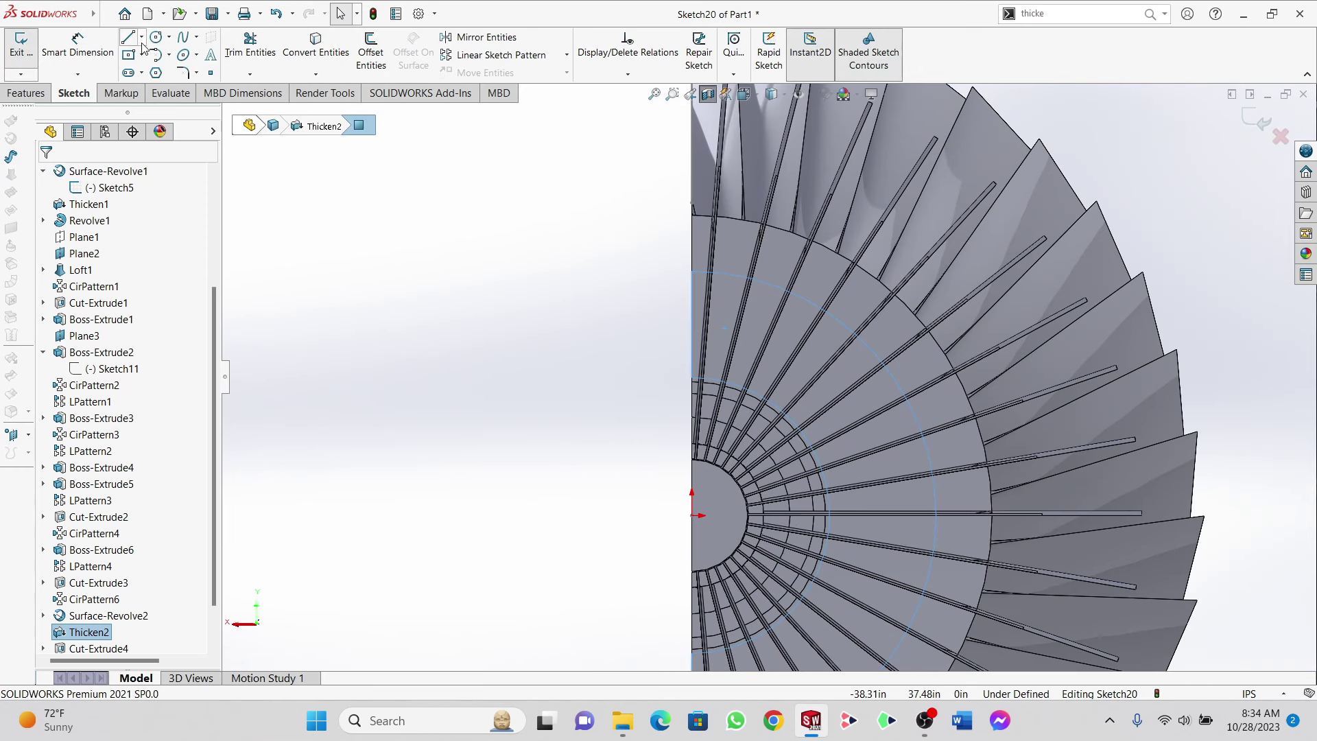
Step: Sketch a circle of about 5.03 in radius on the casing's front wall, centred between its inner and outer edges above the shaft
click(157, 38)
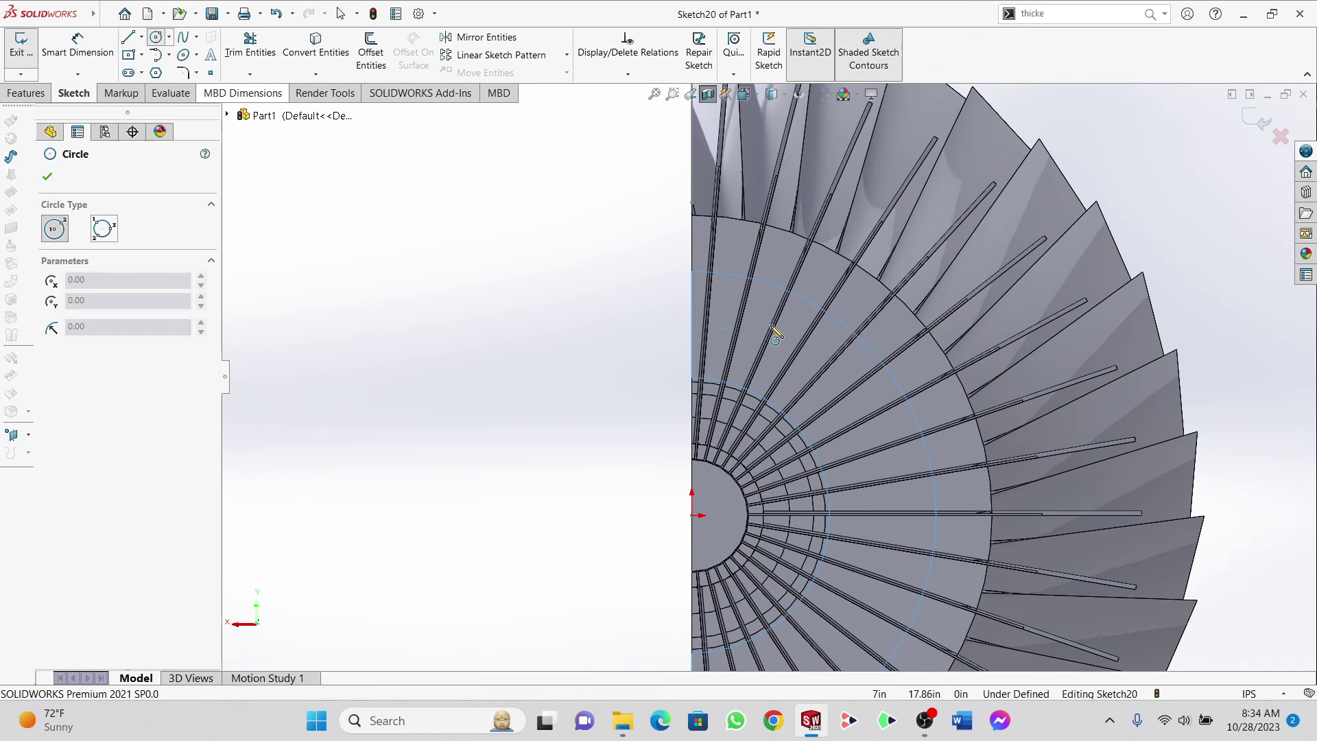
scroll(775, 336, down, 2)
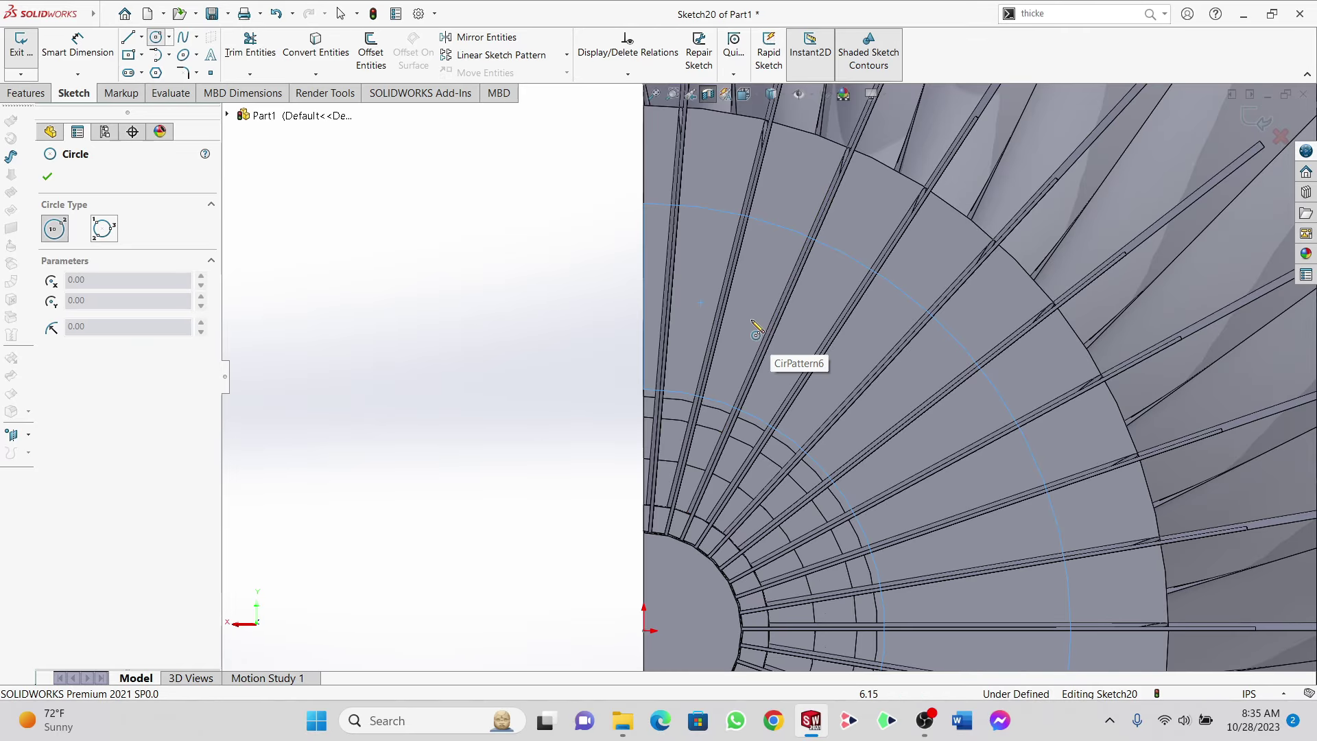
click(755, 312)
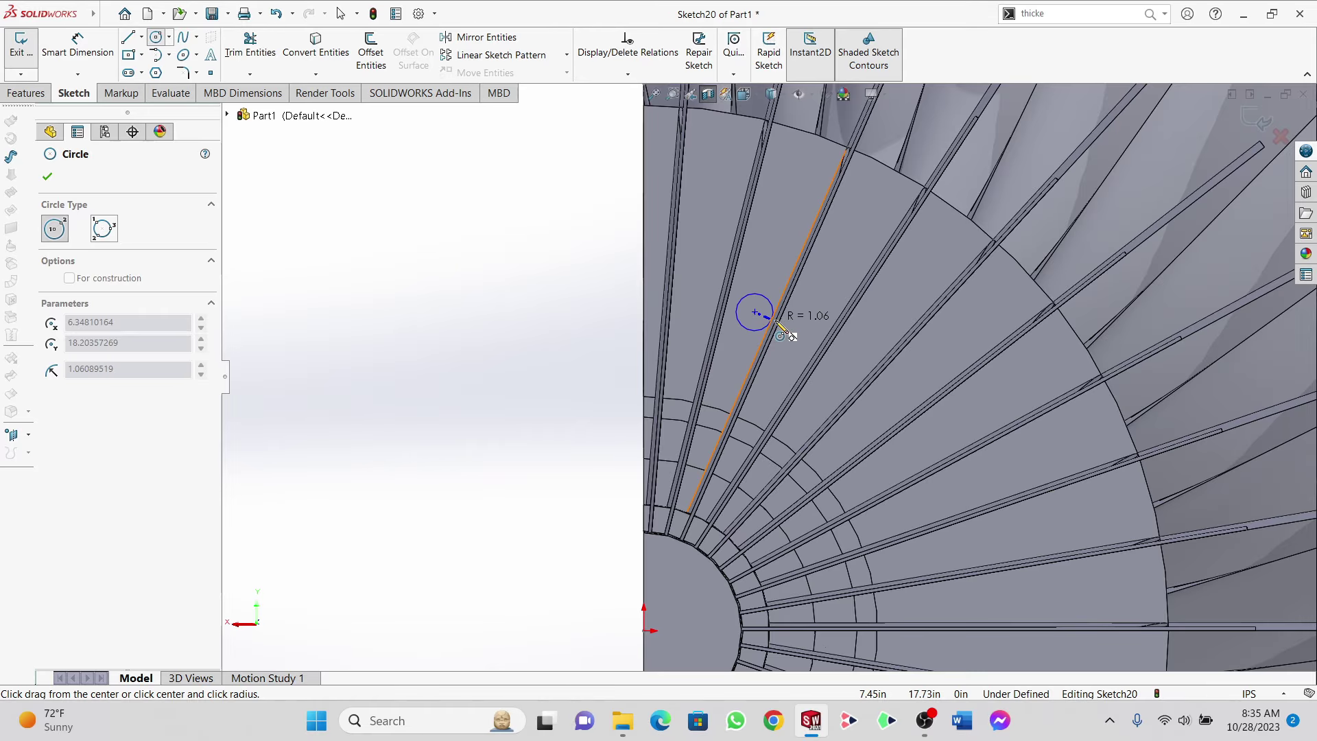
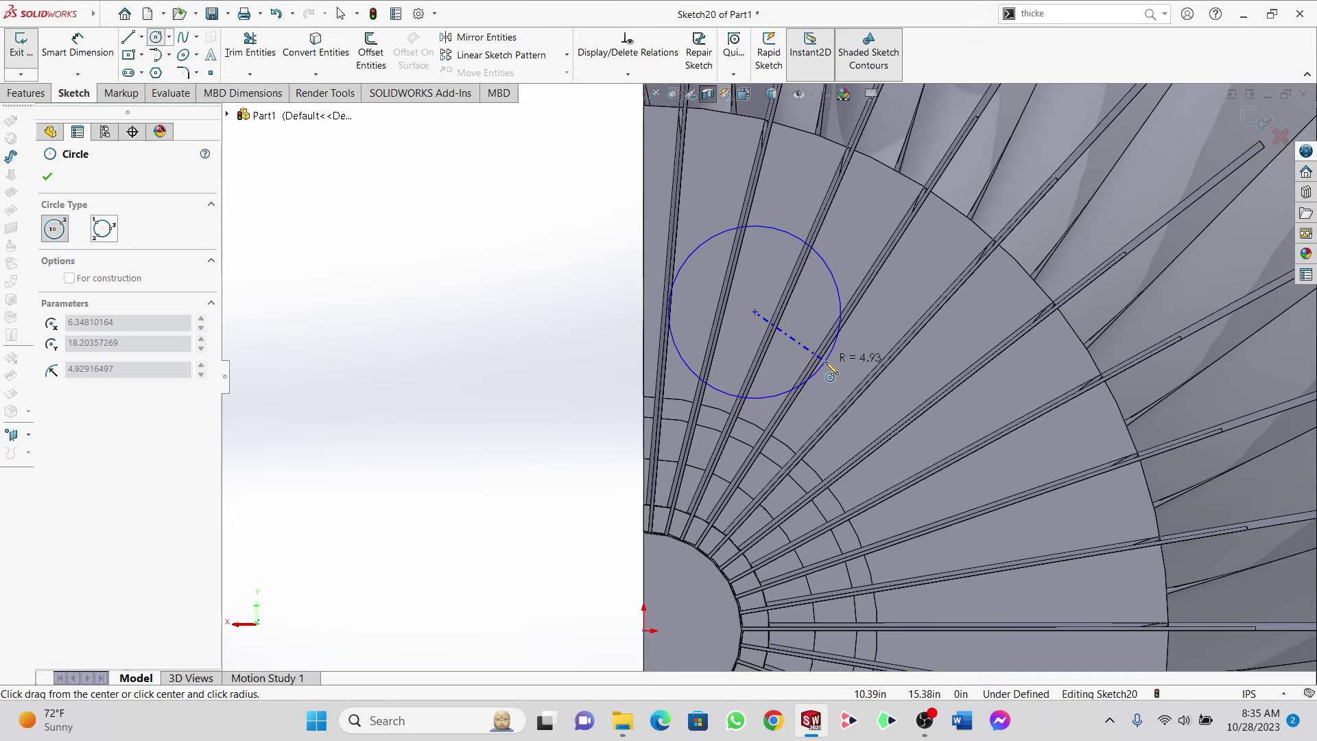
click(832, 371)
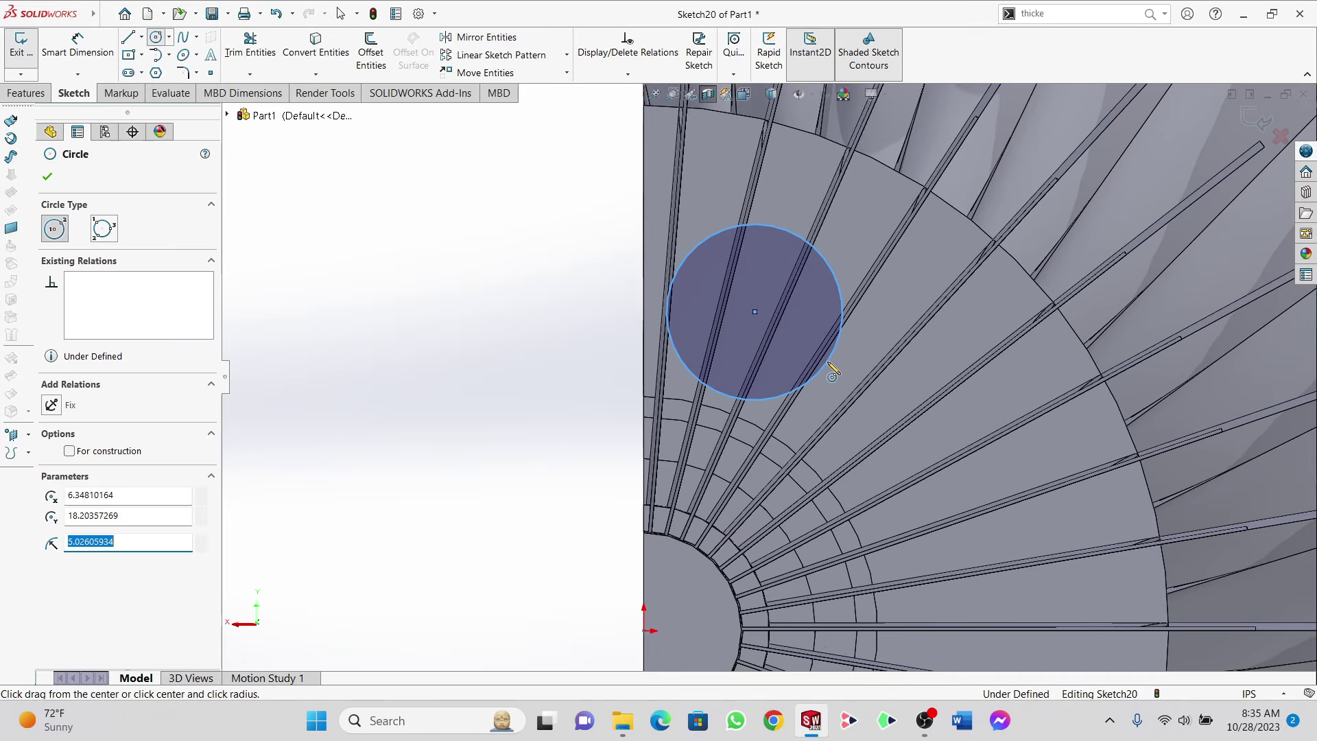
scroll(766, 271, up, 1)
scroll(732, 292, up, 1)
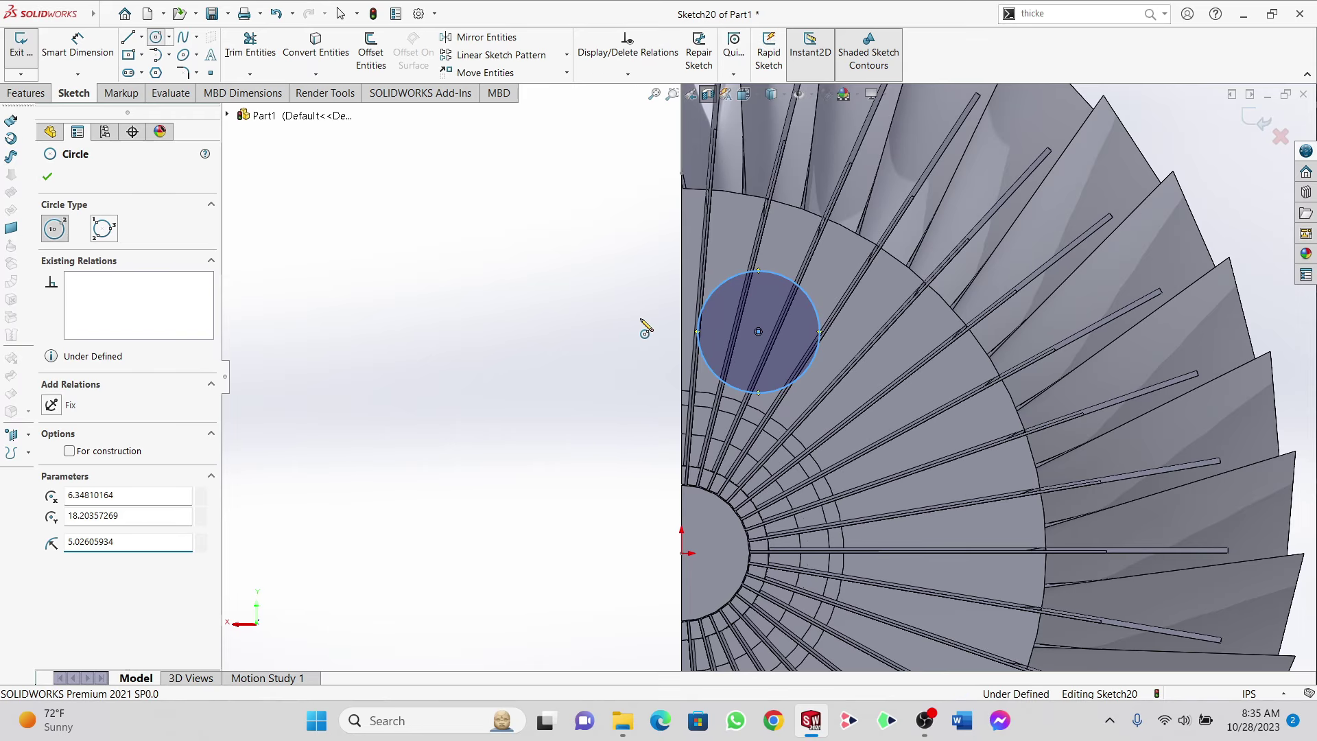
mouse_move(647, 326)
middle_down()
mouse_move(664, 326)
mouse_move(659, 287)
middle_up()
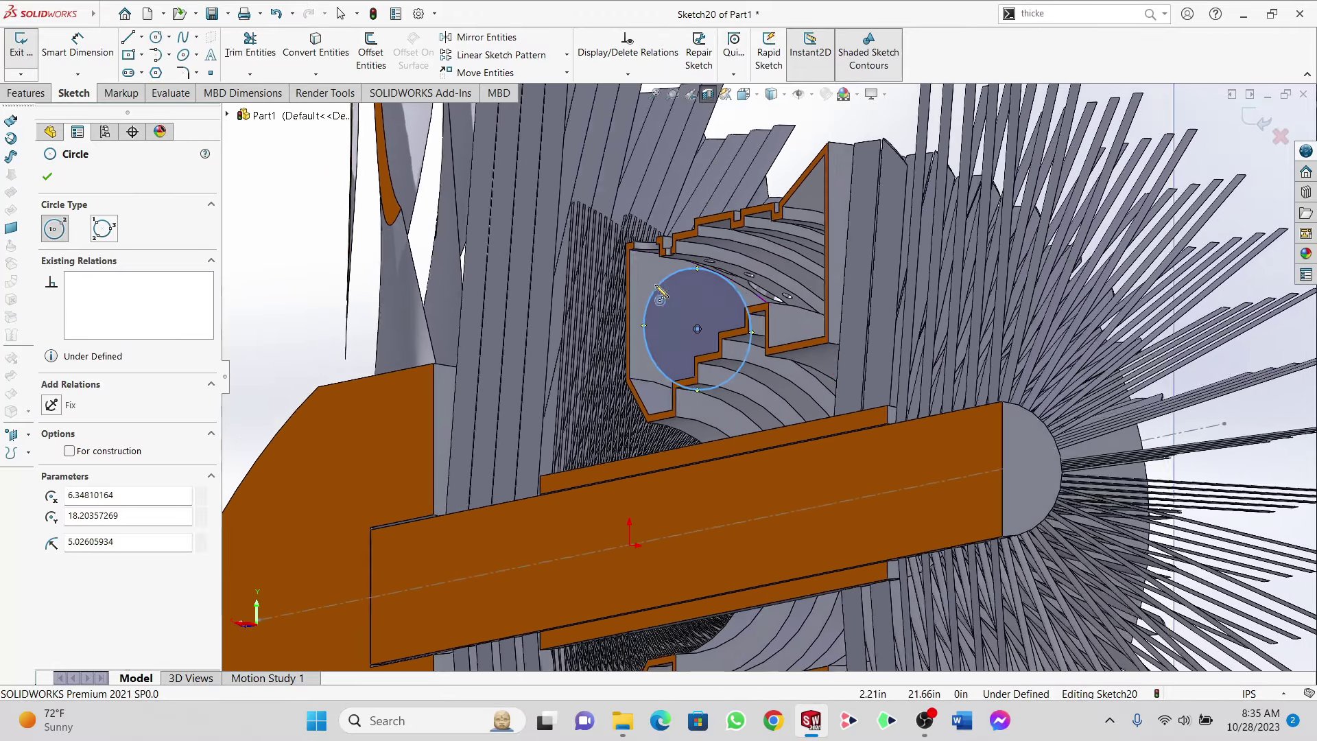
scroll(758, 287, down, 8)
scroll(720, 296, up, 10)
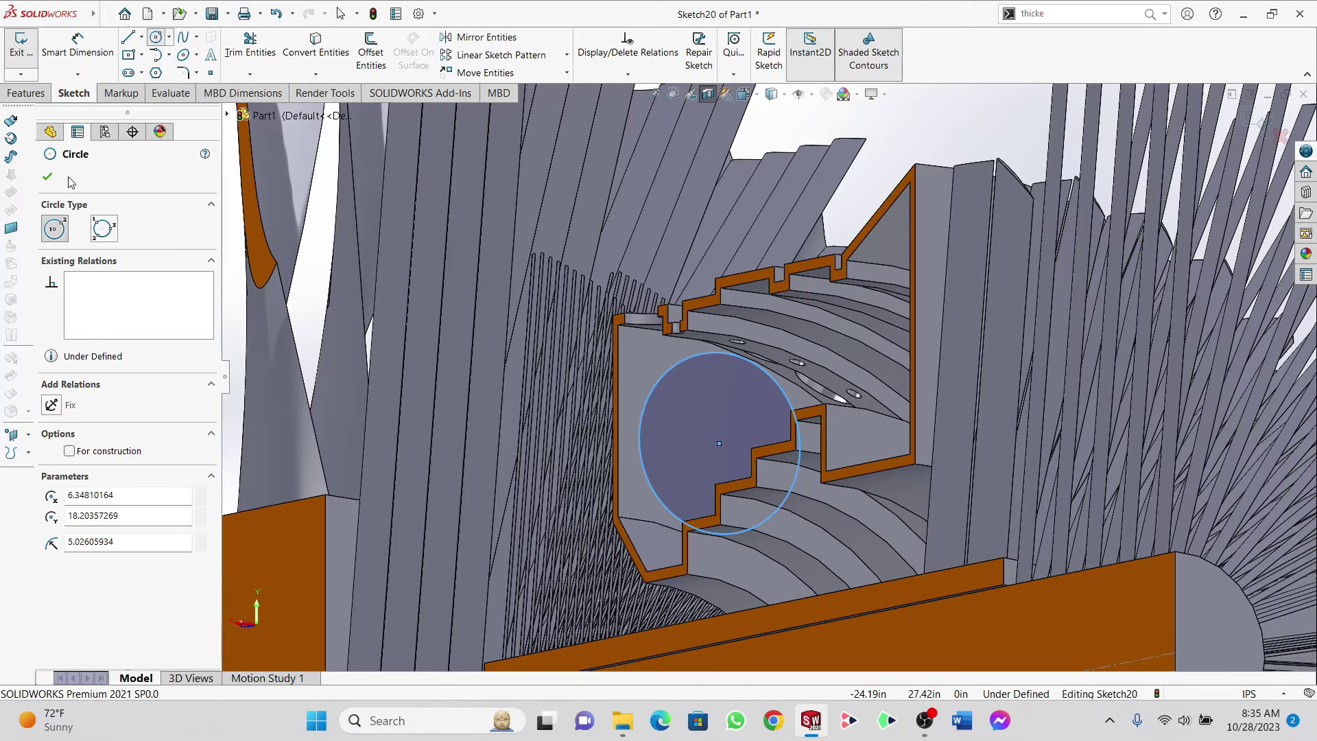
click(47, 176)
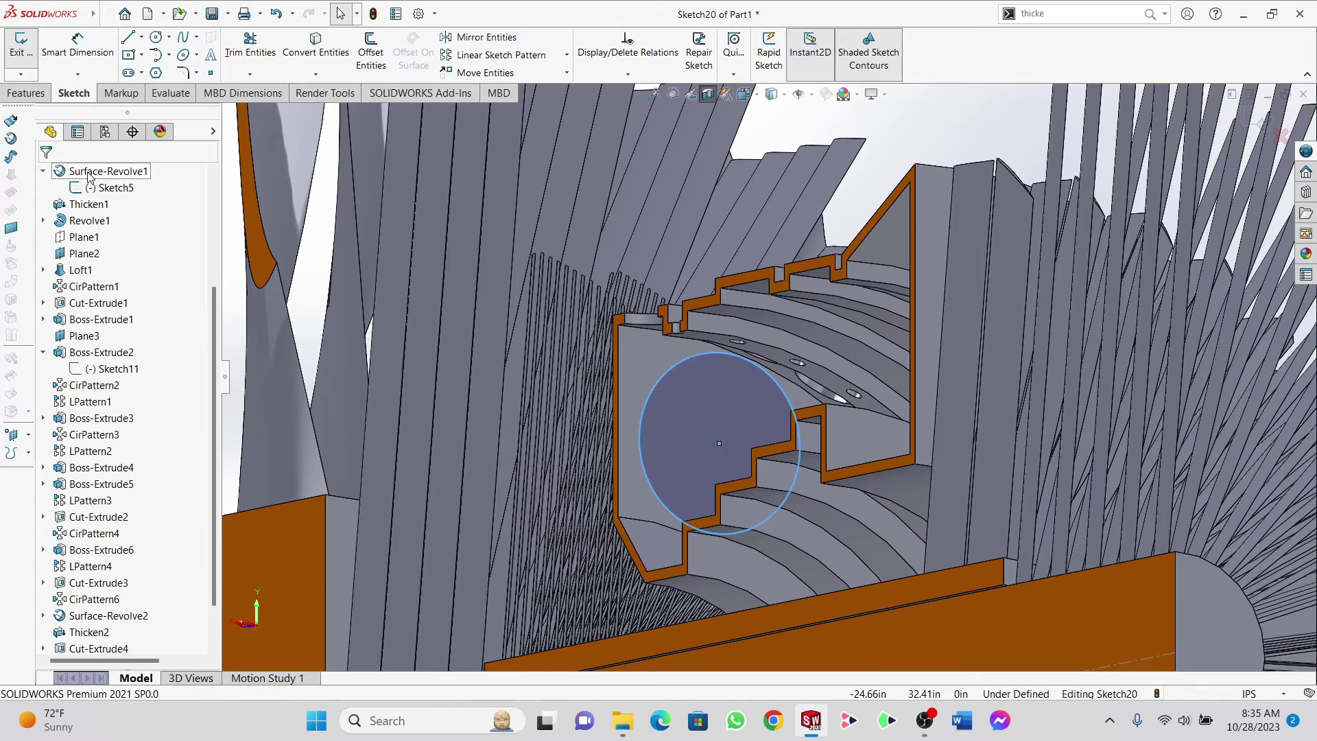
Step: Cut the circle through the casing's front wall with an Extruded Cut starting from Offset and ending Up To Next
click(27, 92)
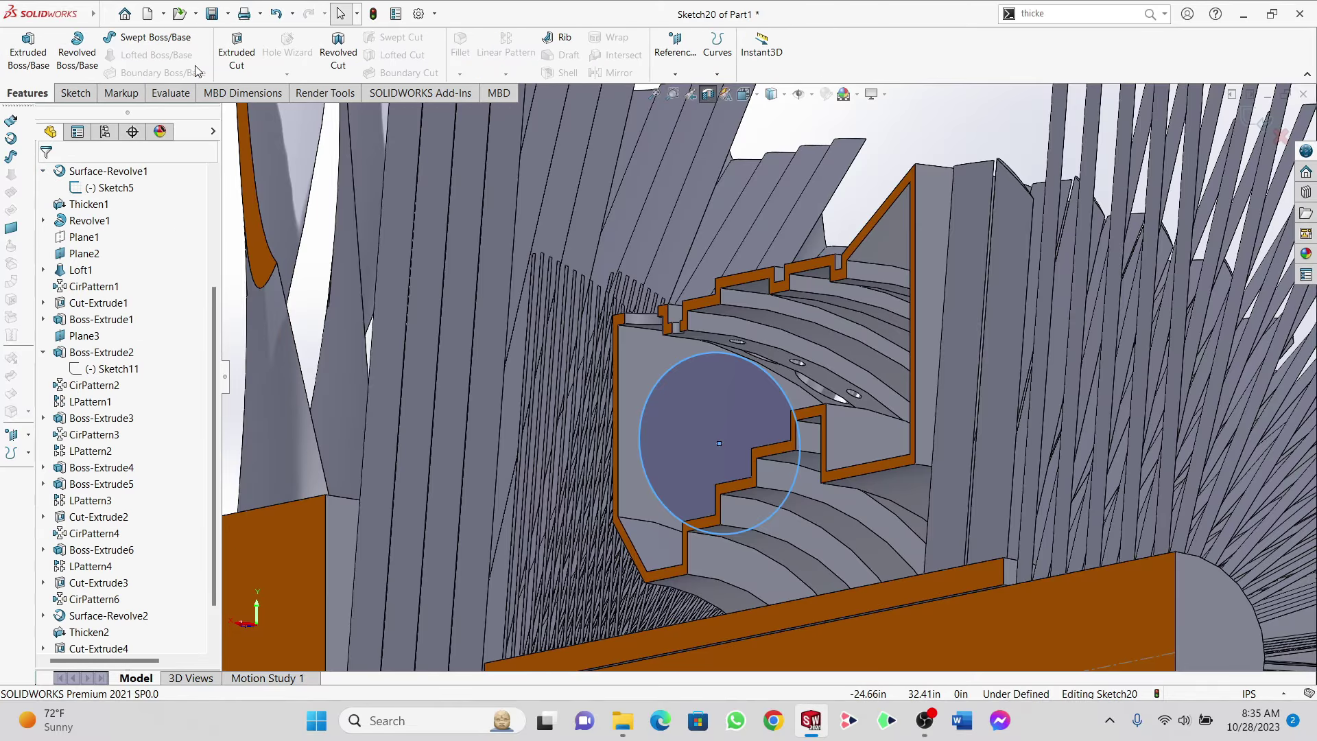
click(237, 51)
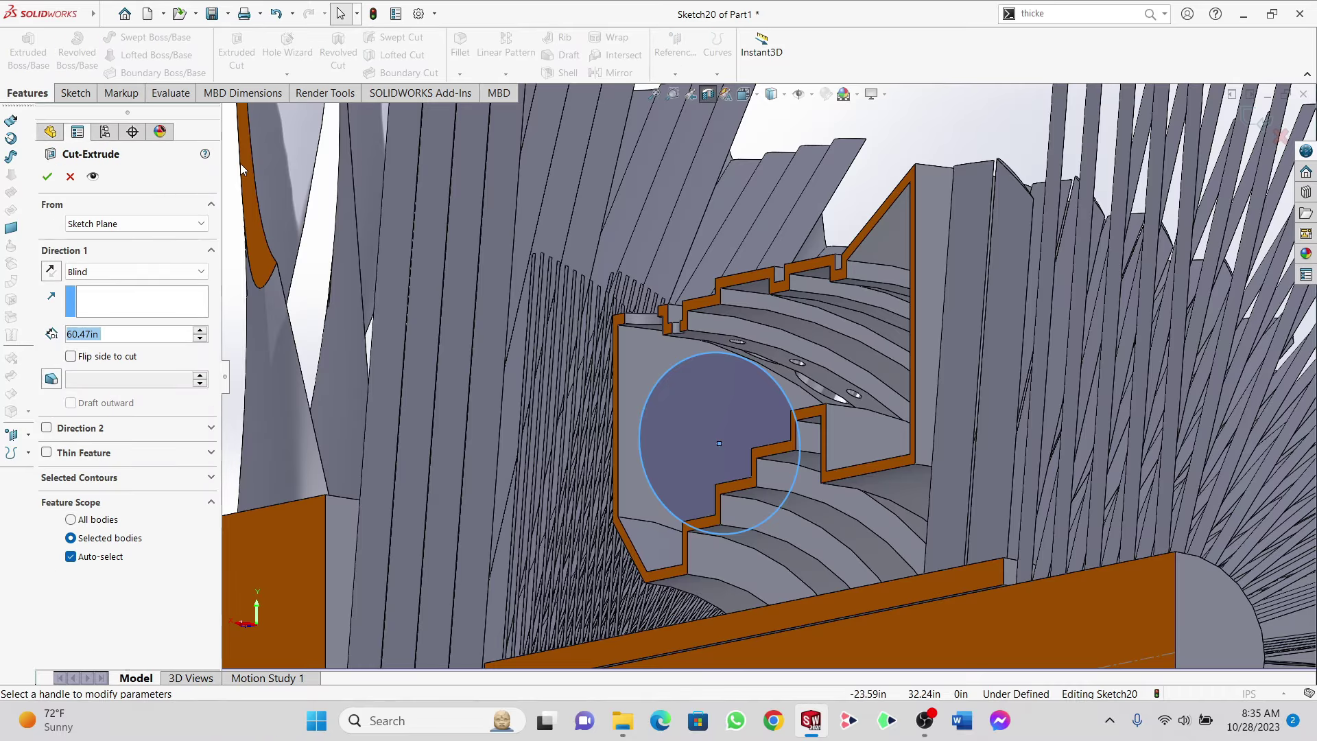
click(130, 223)
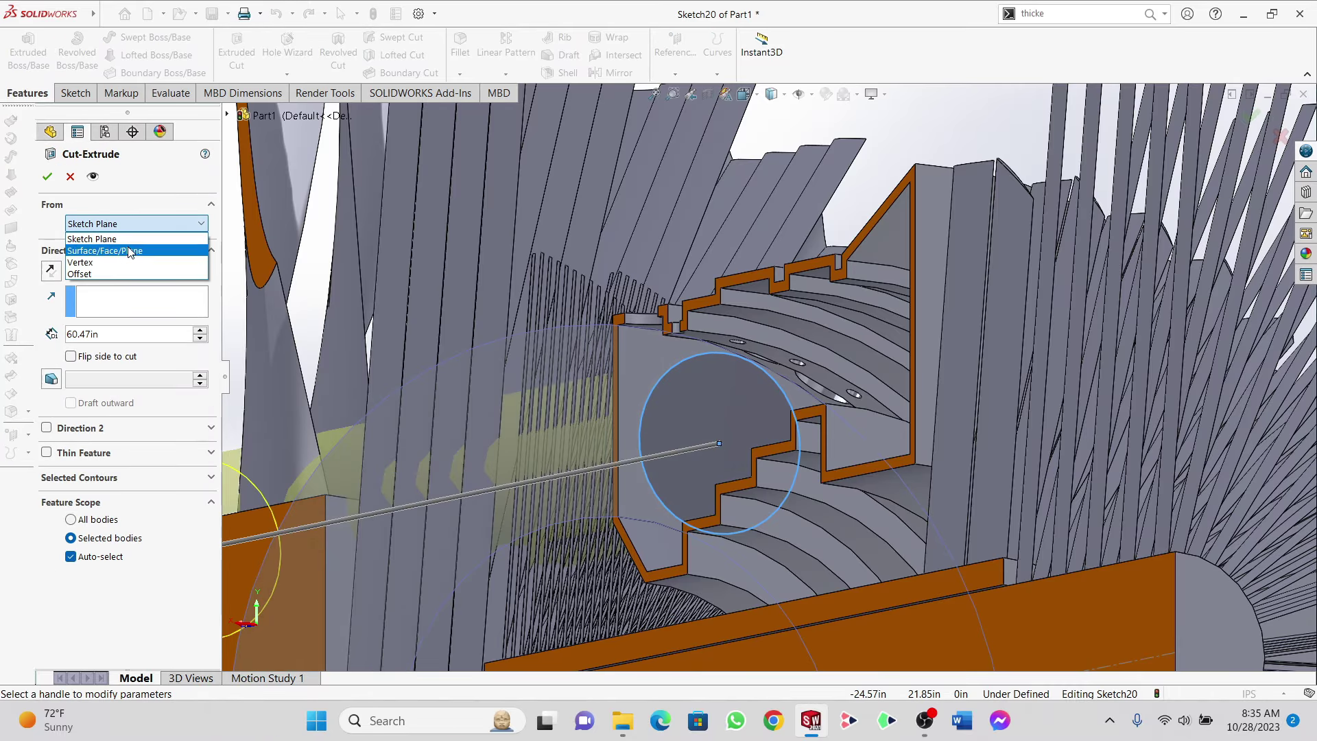
click(125, 273)
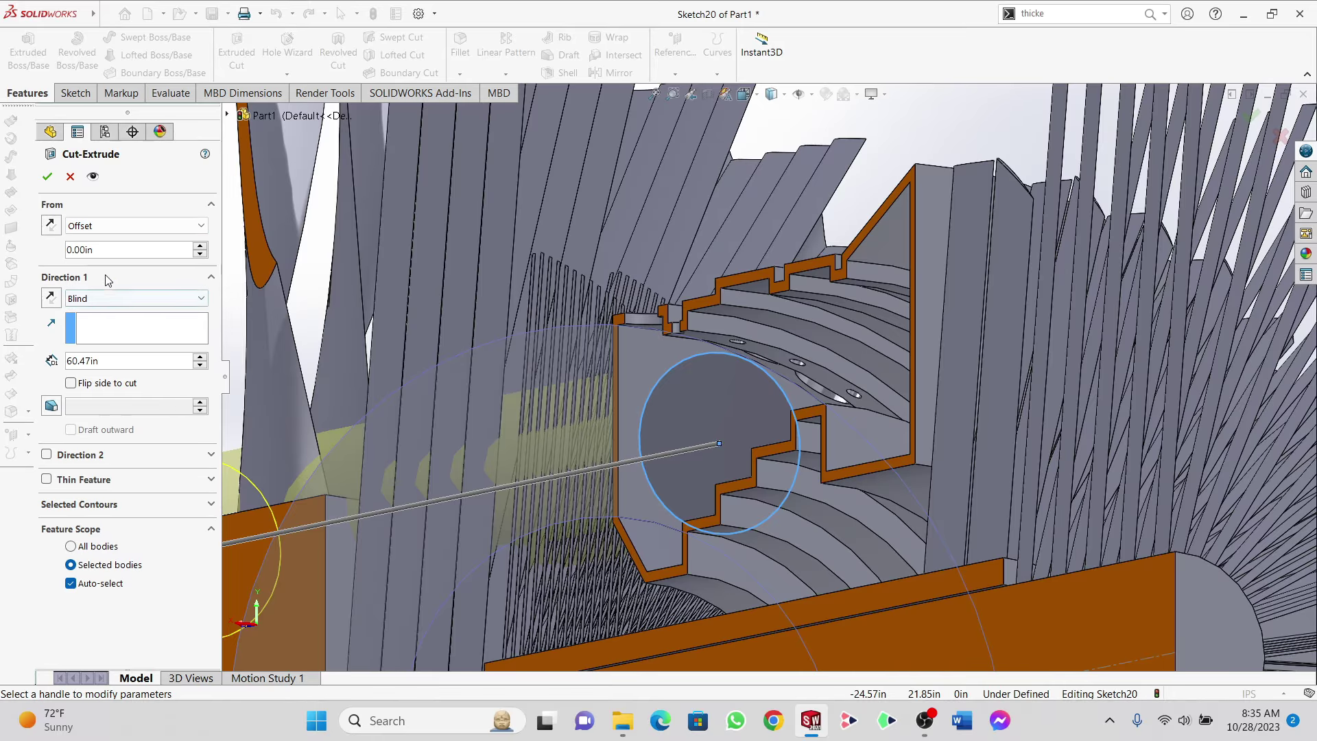
click(110, 299)
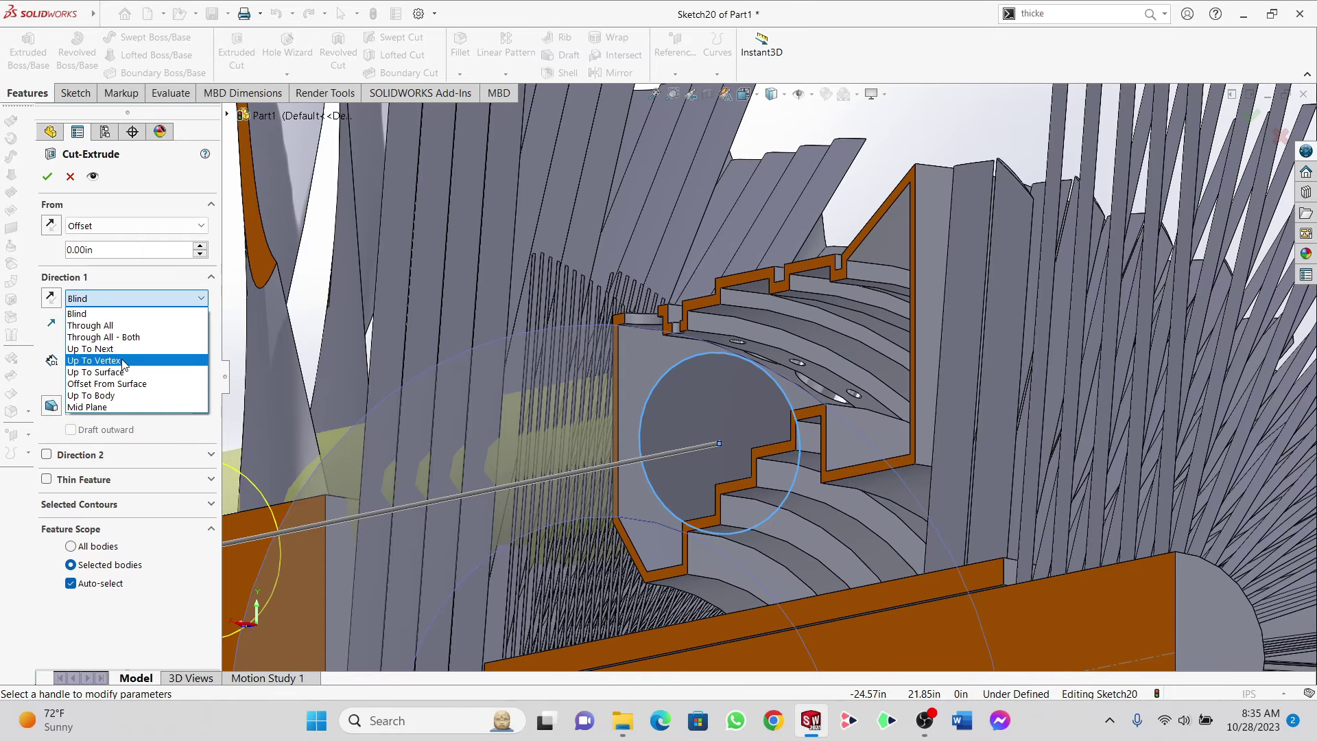
click(103, 349)
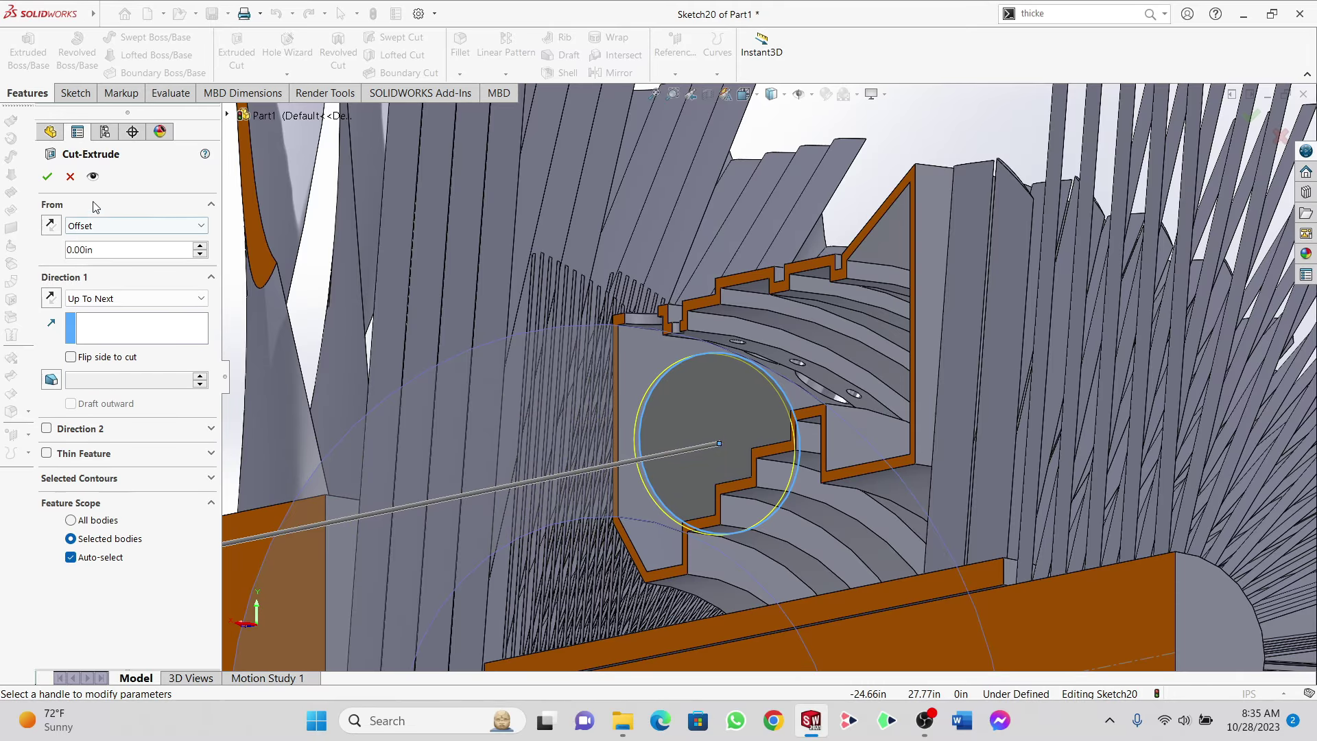
click(47, 177)
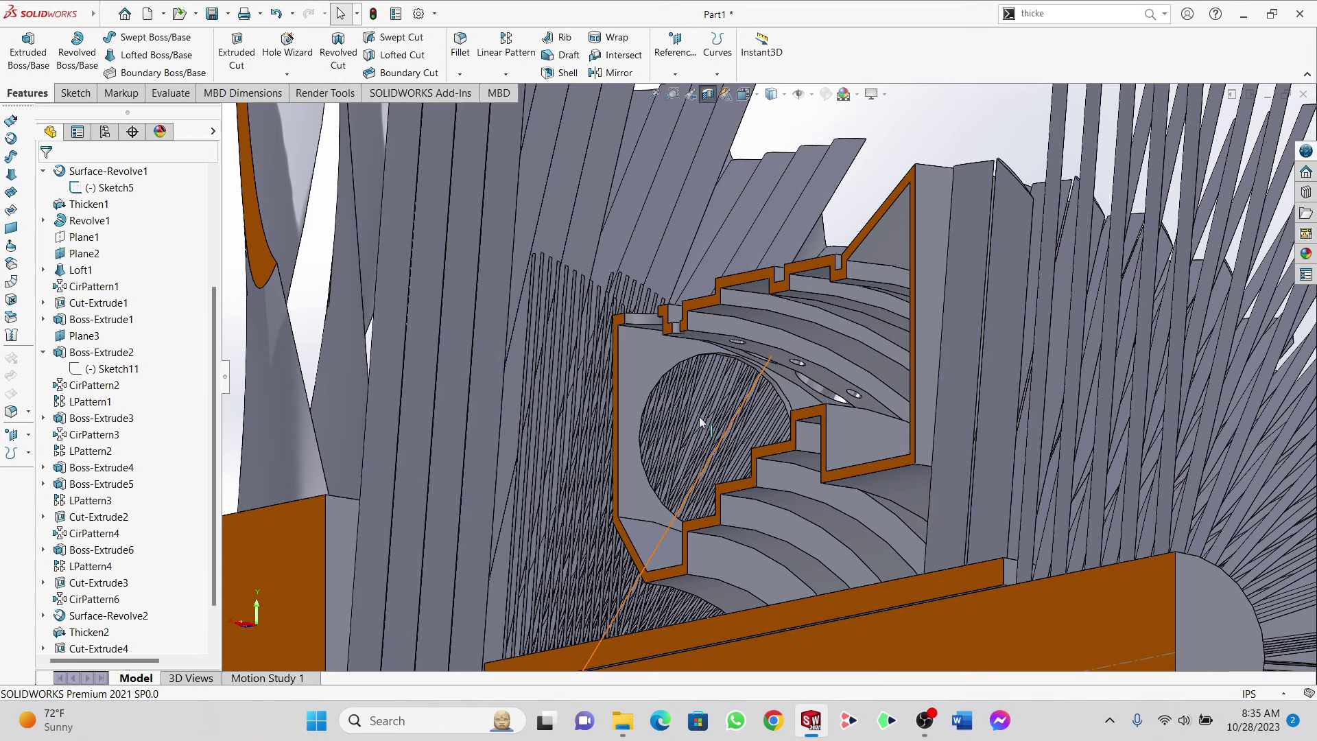
Step: Circular-pattern the front-wall hole about the central shaft's cylindrical face, with 10 instances equally spaced over 360 degrees
middle_drag(698, 418, 732, 458)
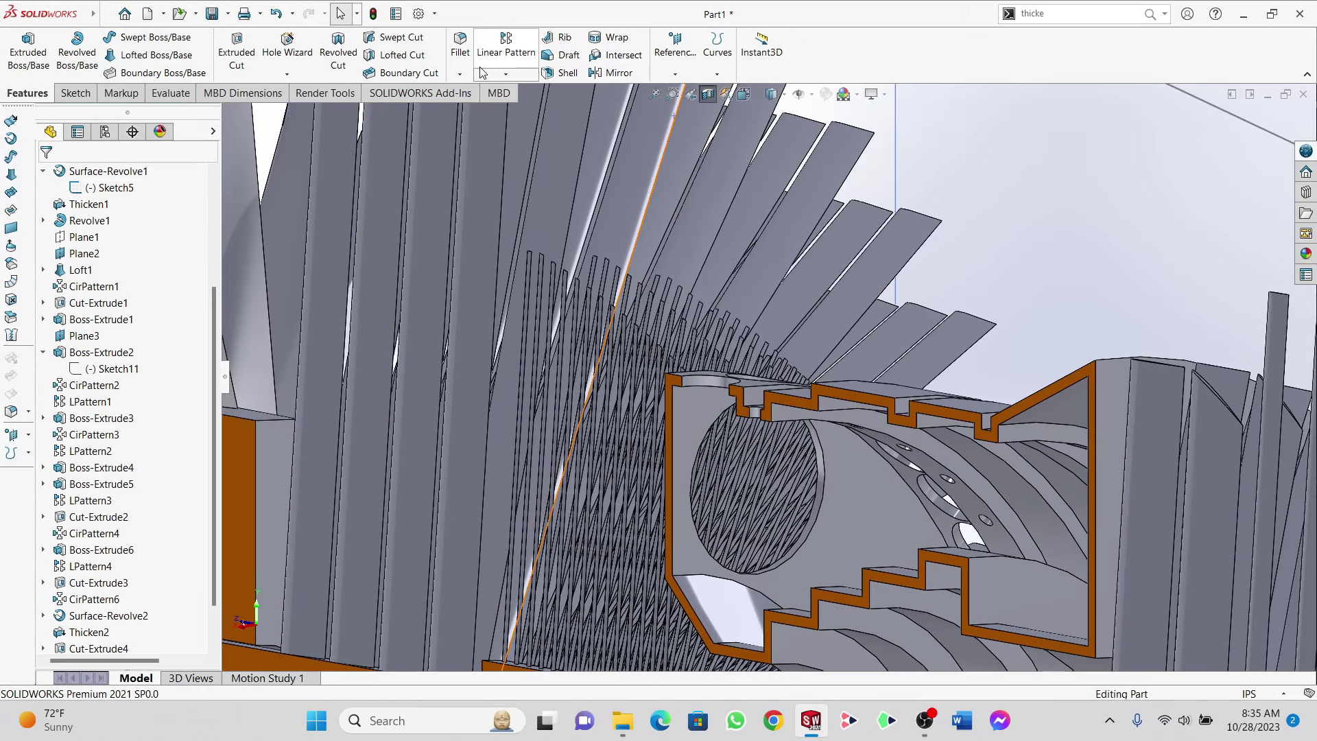
click(505, 73)
click(520, 109)
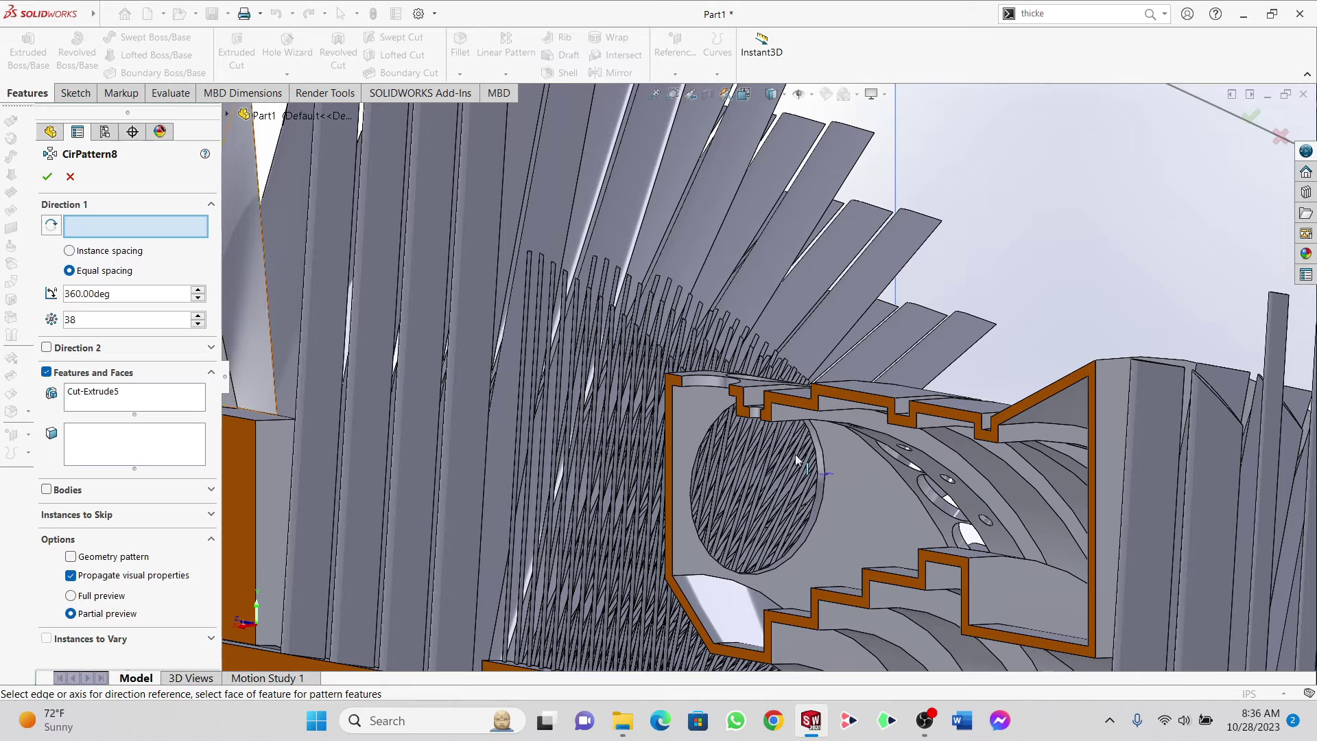
scroll(785, 590, up, 5)
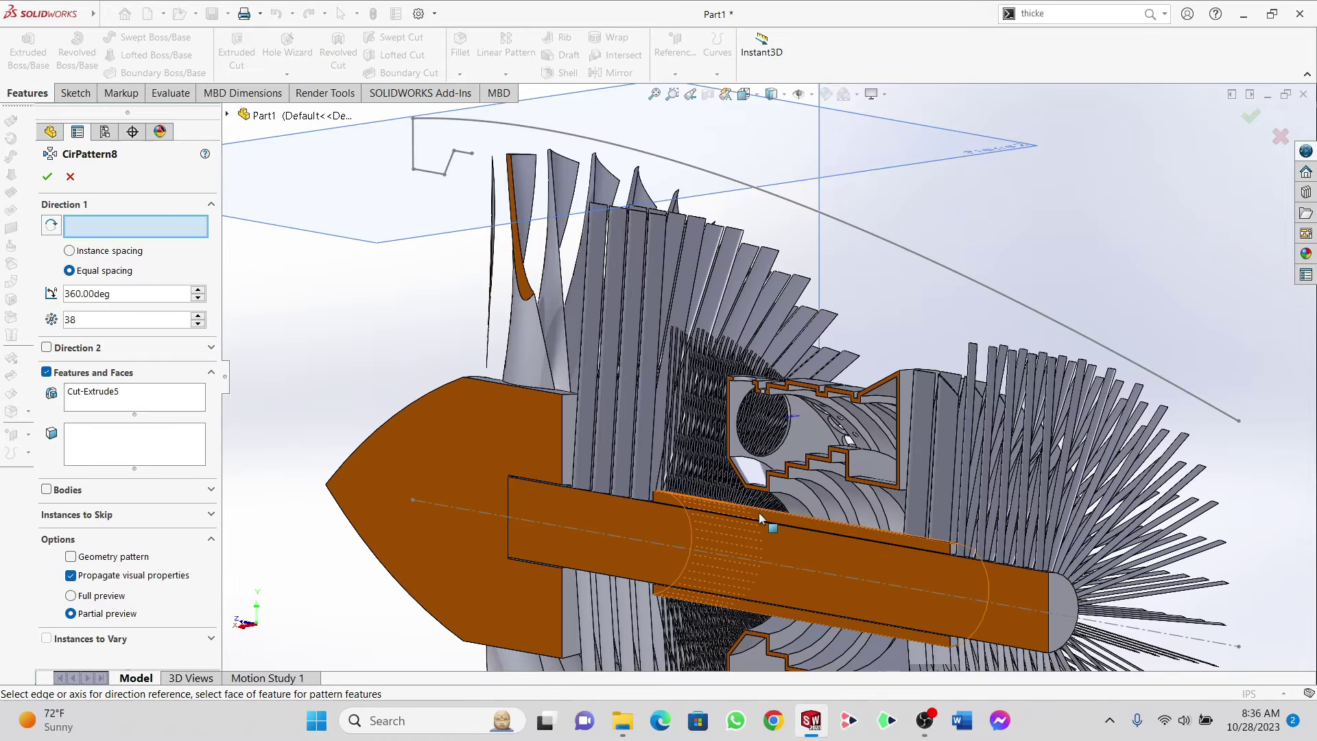
click(759, 512)
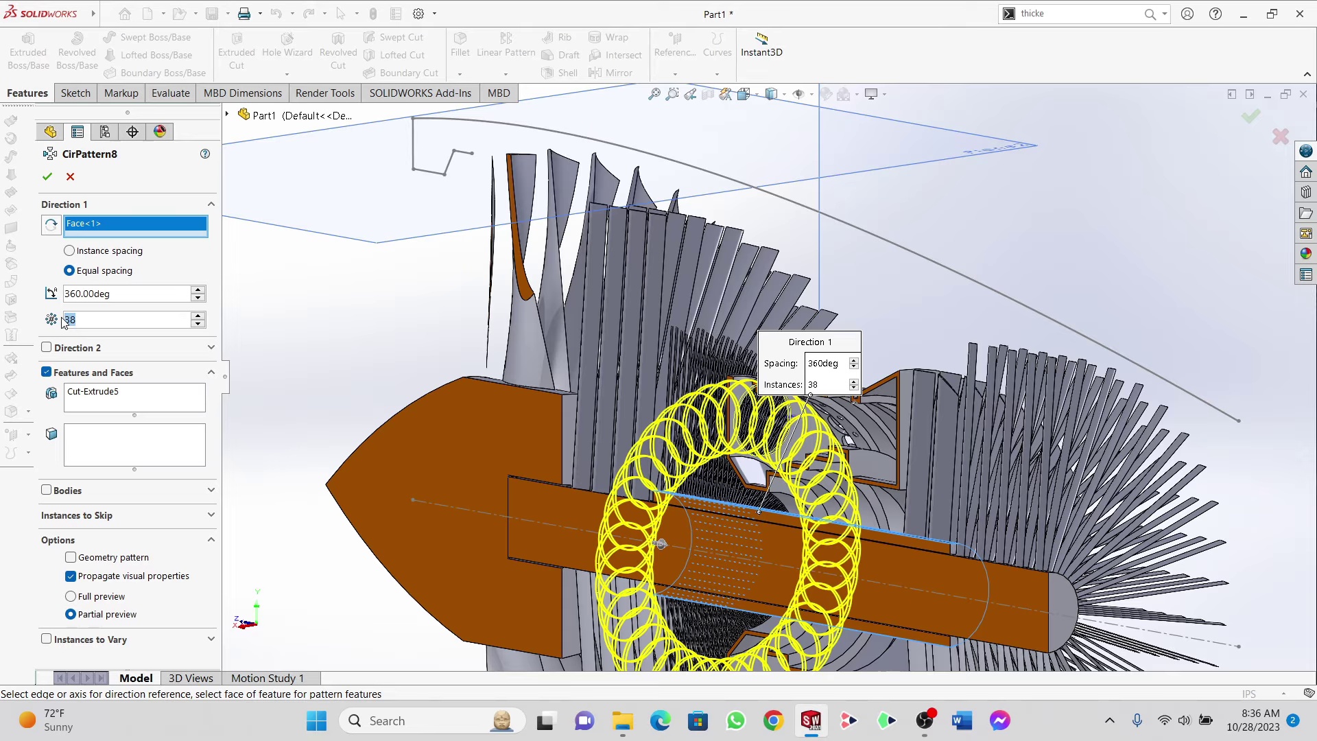
text(10)
key(Return)
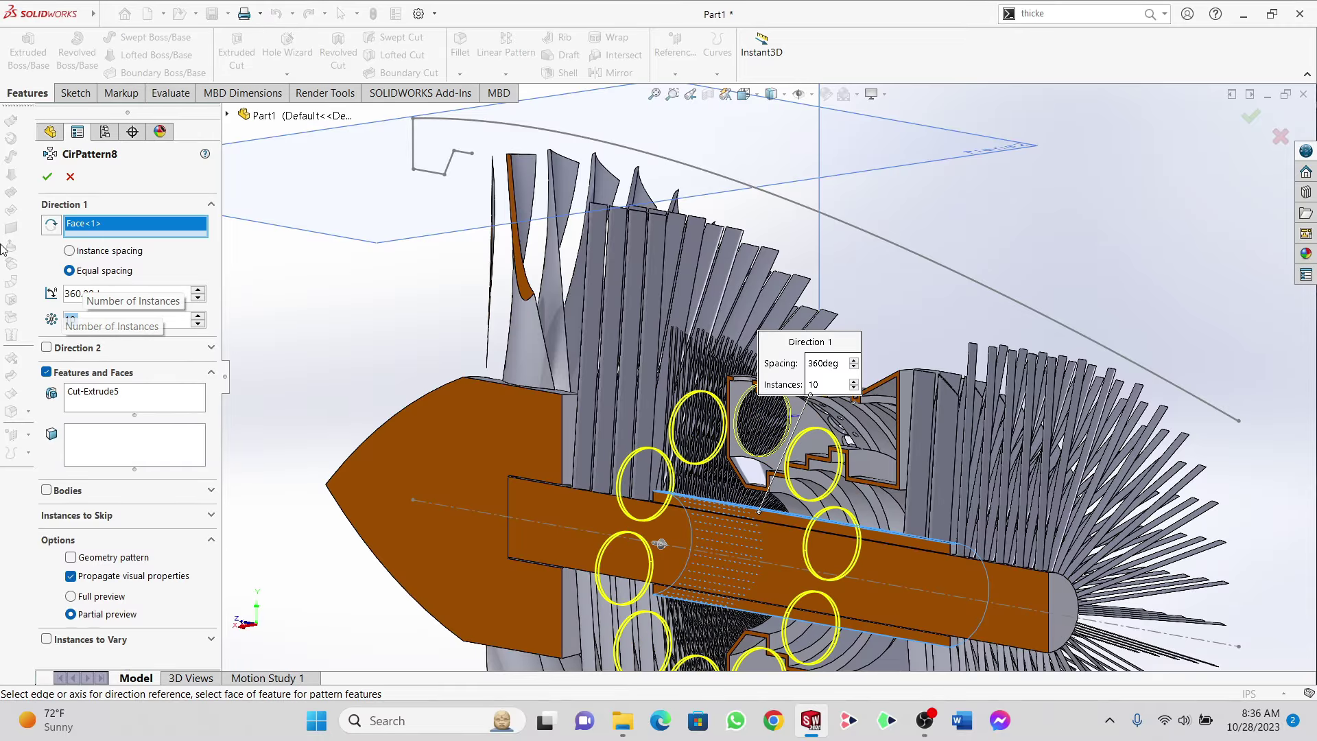
click(48, 177)
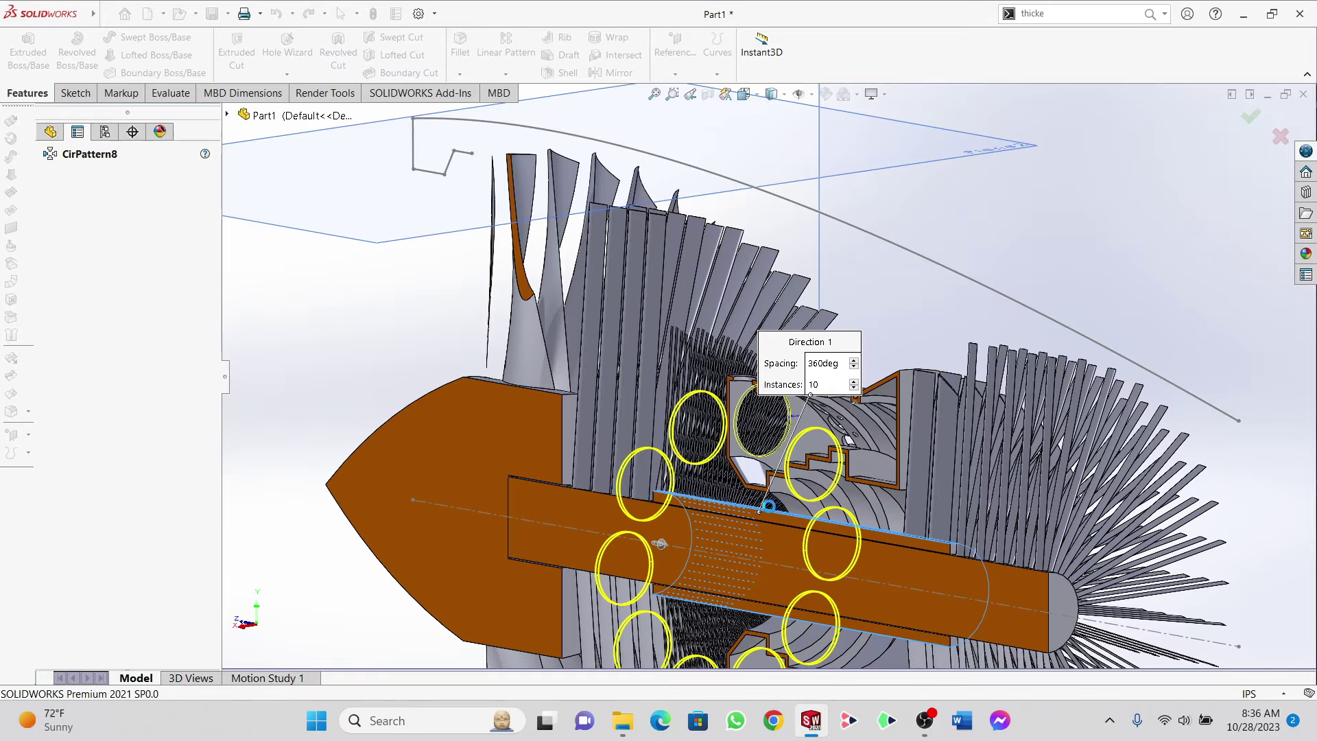
Step: Examine the ring of front-wall holes and the casing's interior from several angles in the section view
middle_drag(787, 492, 912, 376)
scroll(776, 479, up, 4)
scroll(747, 475, down, 10)
scroll(789, 466, up, 8)
middle_drag(826, 275, 730, 284)
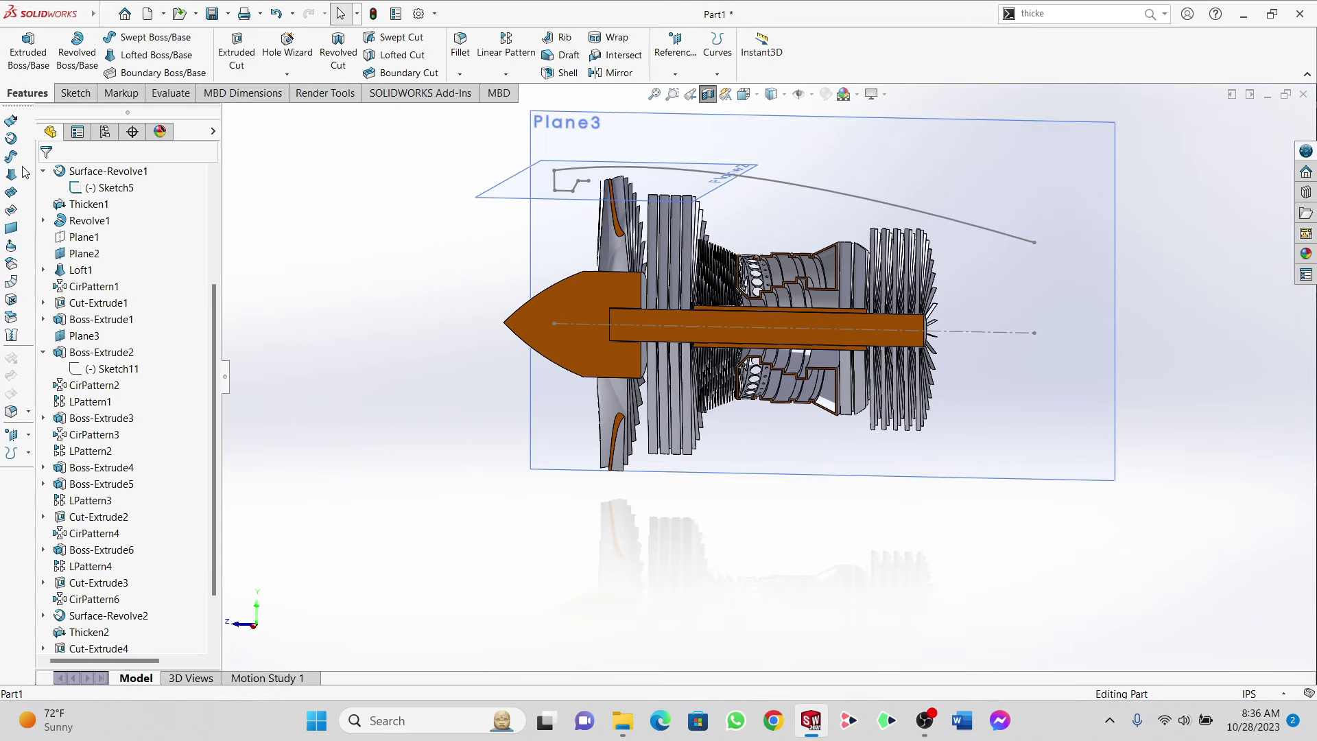
scroll(803, 206, down, 5)
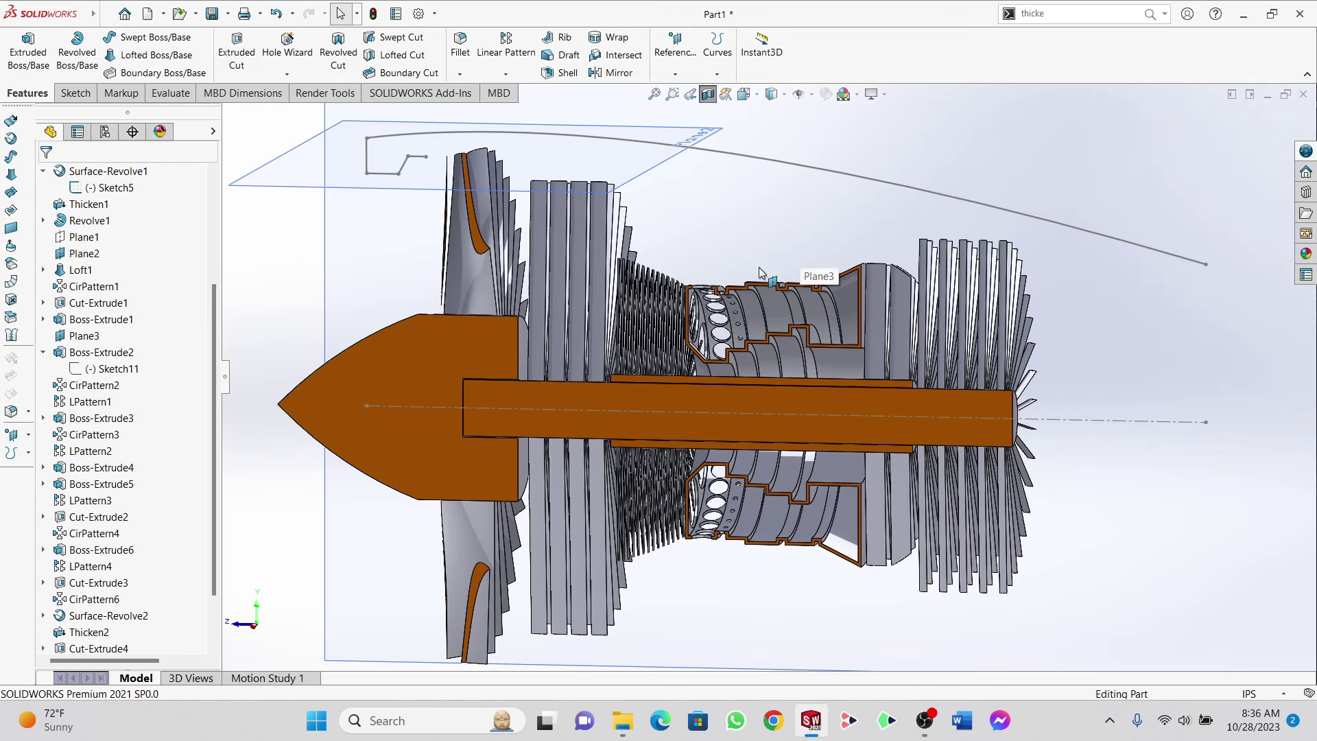
scroll(748, 325, up, 5)
middle_drag(748, 326, 623, 373)
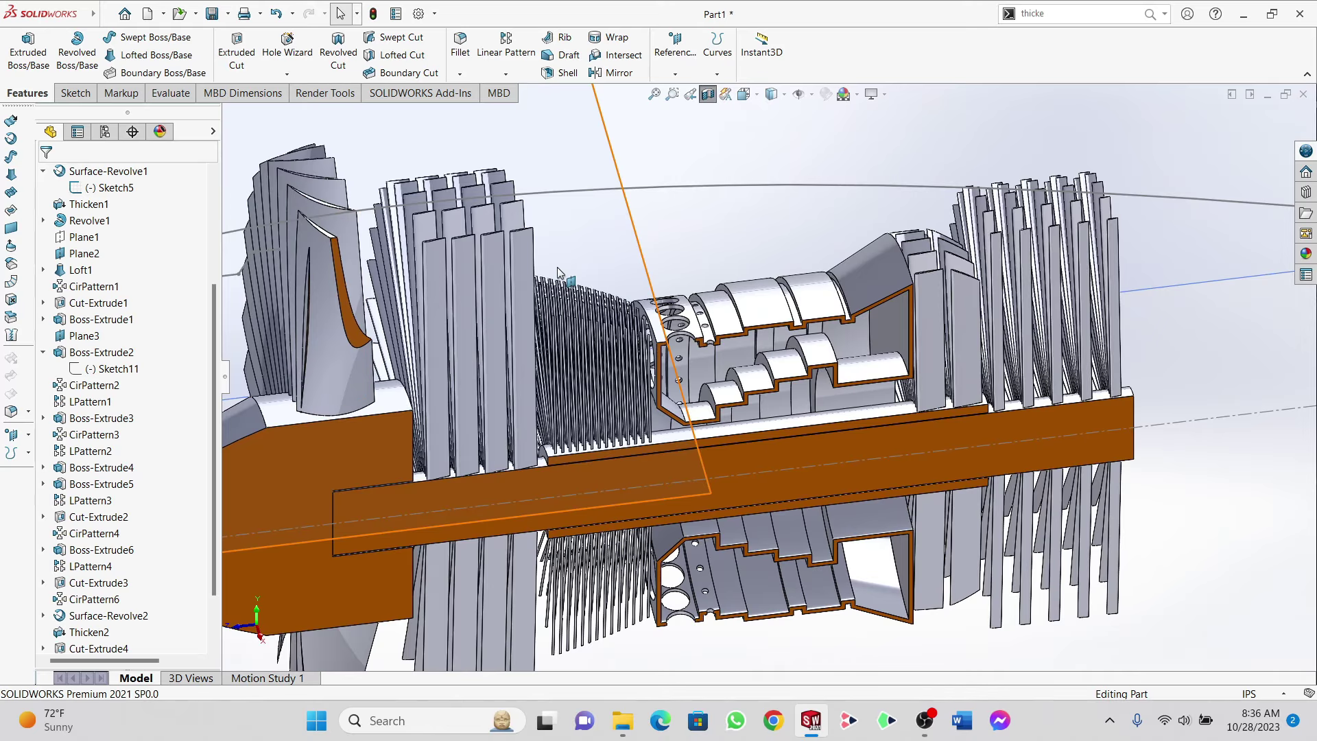
middle_drag(566, 278, 561, 243)
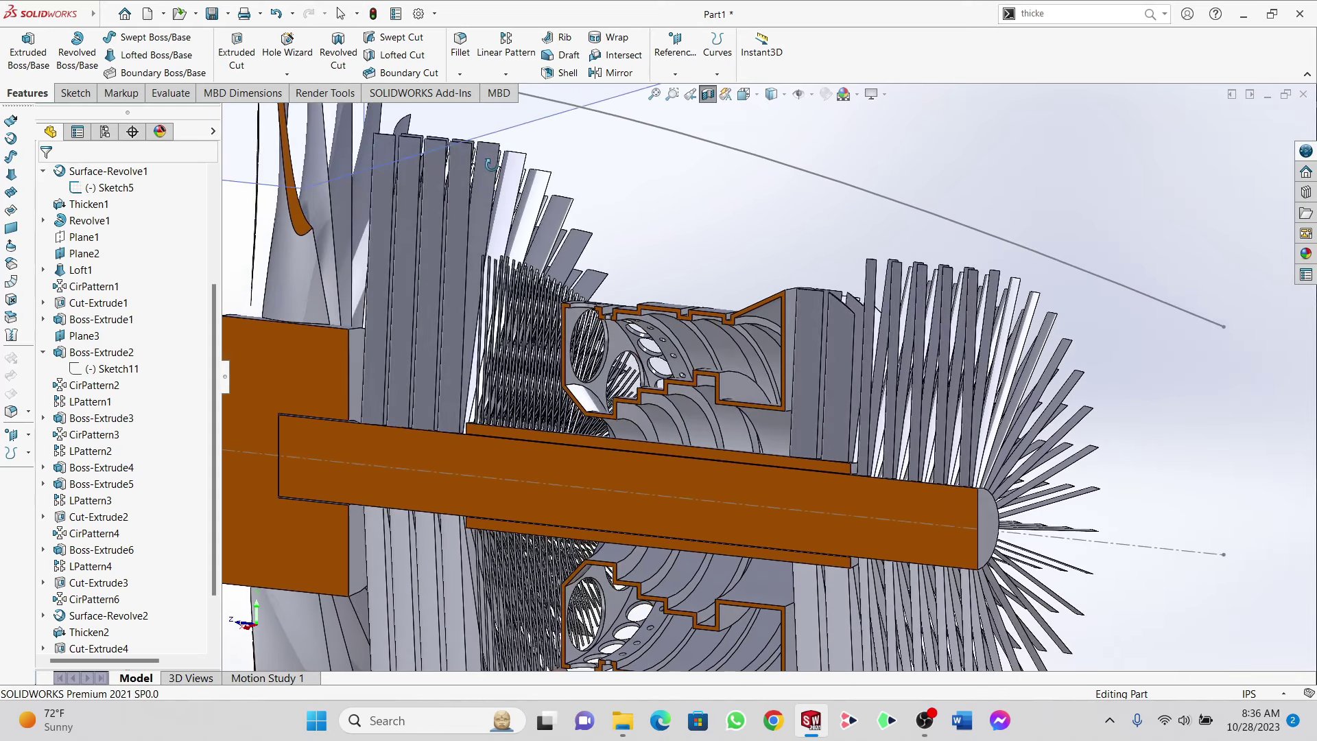
scroll(564, 243, up, 1)
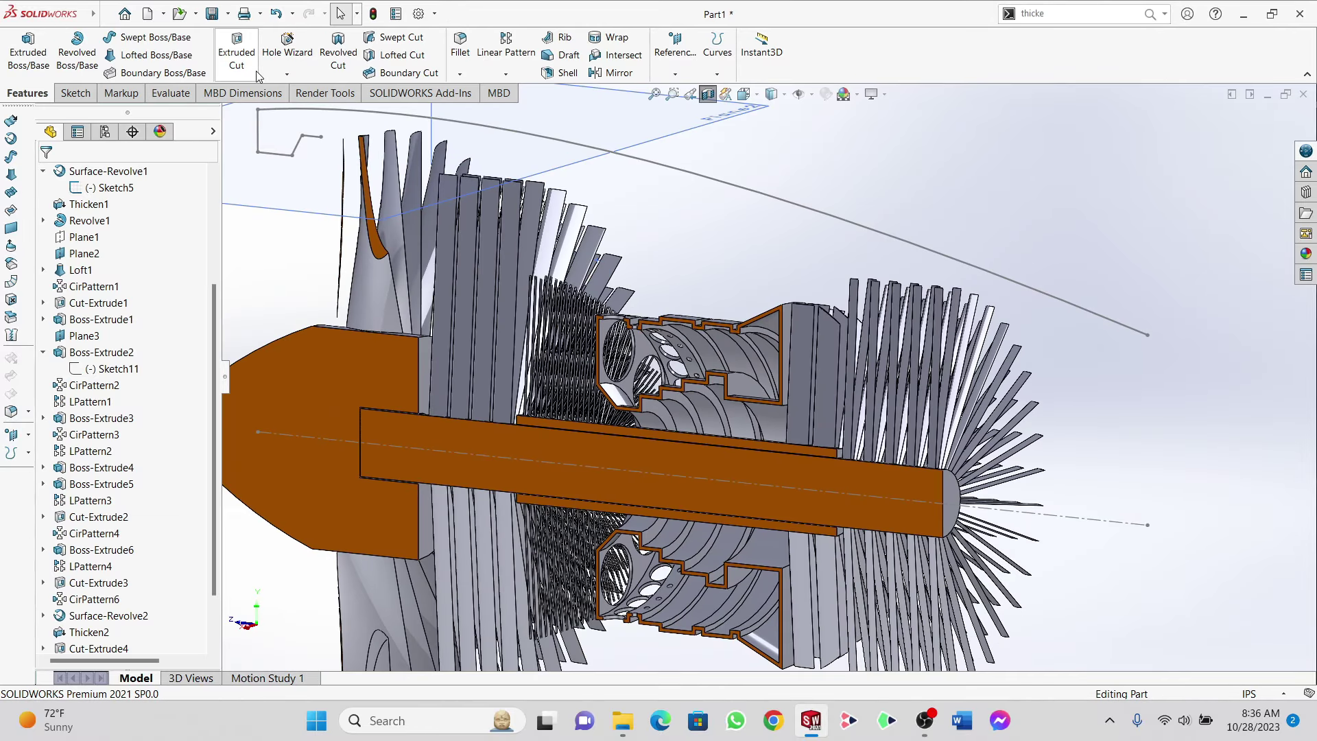
middle_drag(710, 298, 753, 307)
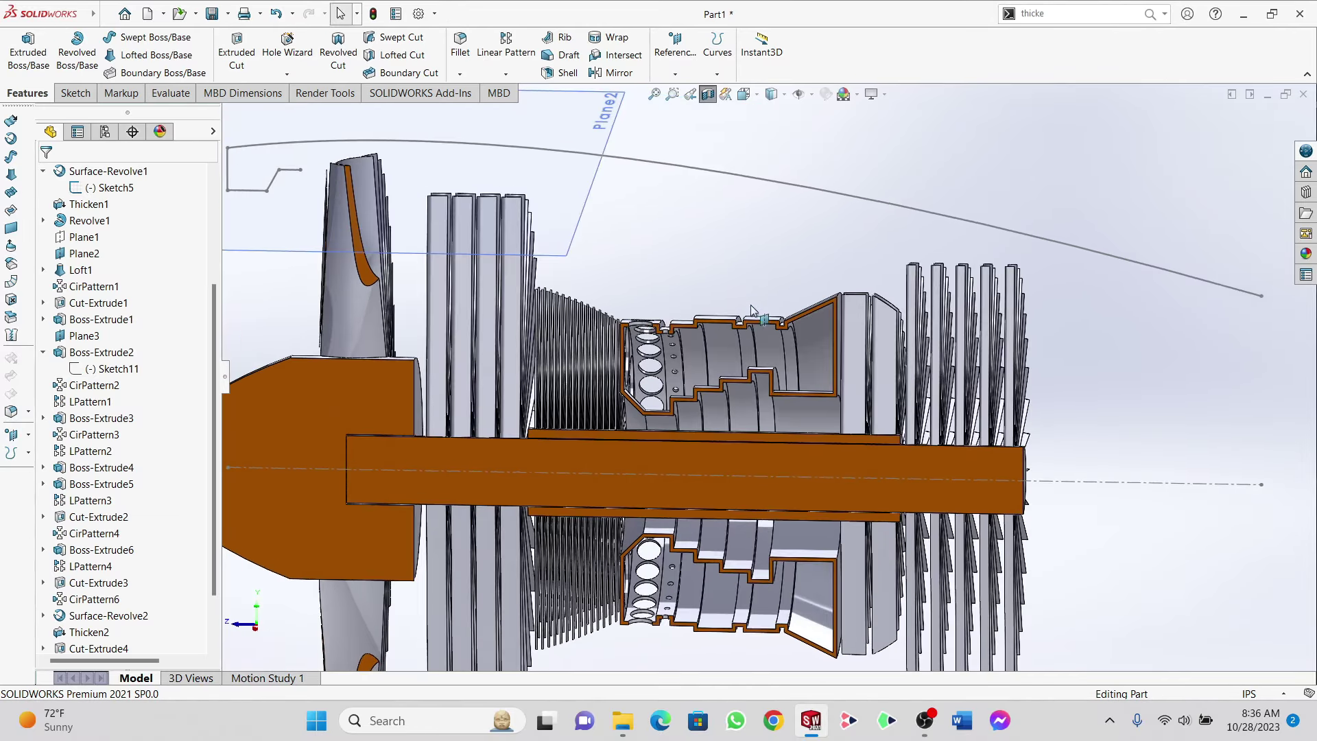
Step: Start a new sketch on the Right Plane, focused on the casing's upper outer wall beside the patterned holes
scroll(88, 268, up, 3)
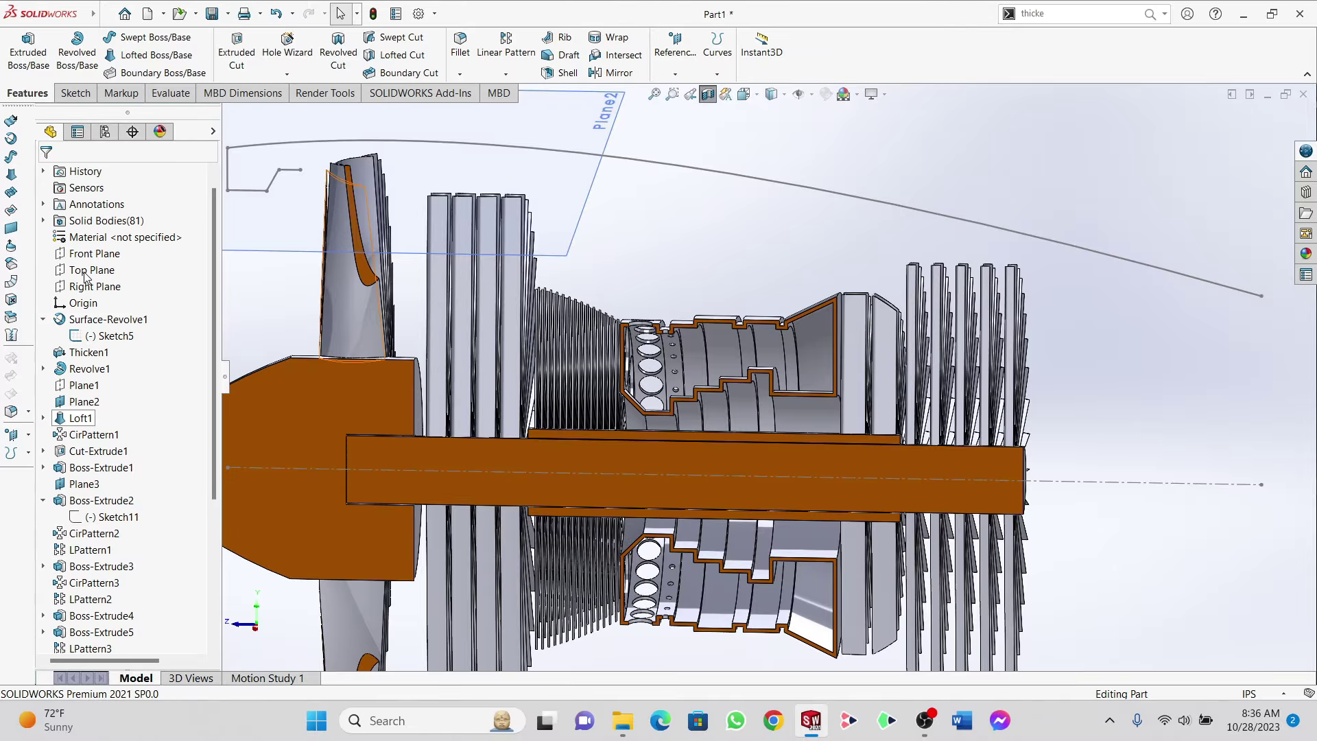
right_click(98, 286)
click(107, 260)
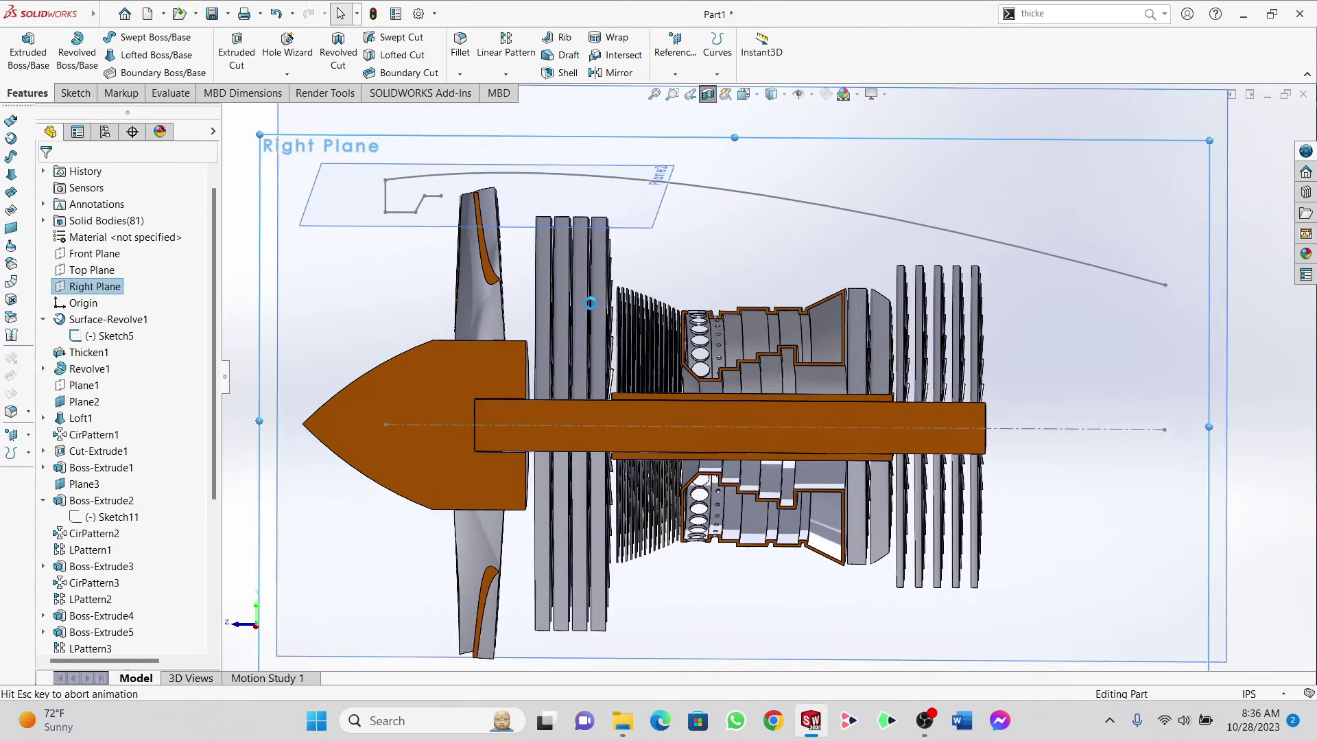
scroll(759, 293, down, 12)
Step: Sketch a steep line about 5.71 in long through the casing's upper wall, between the small-hole groove and the next step
click(128, 37)
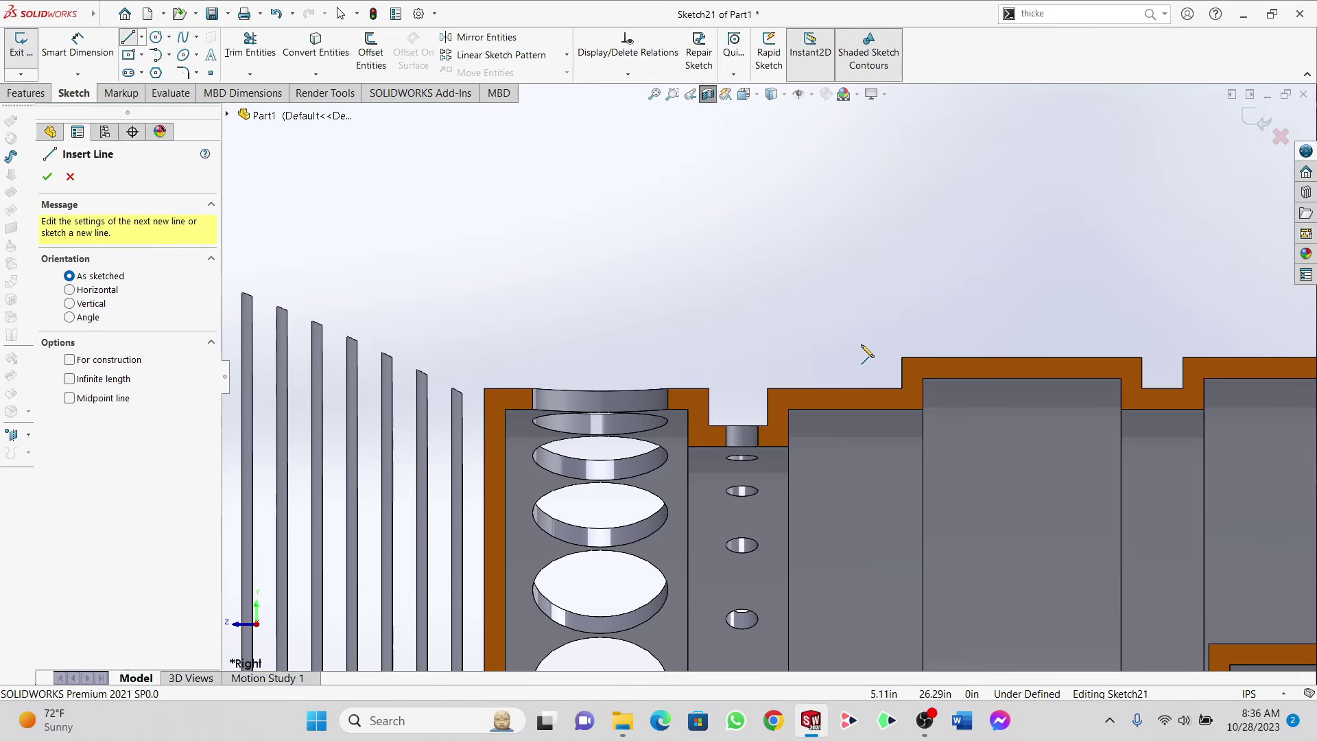
click(836, 313)
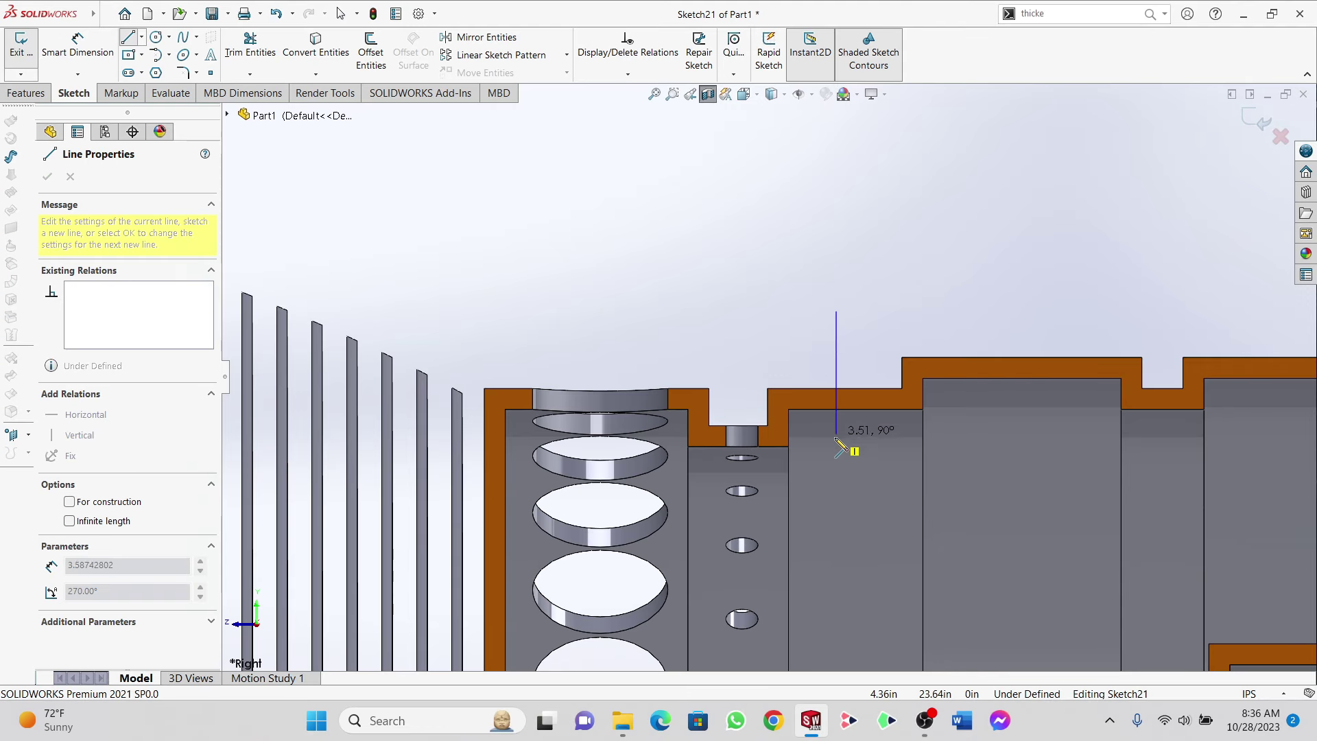
click(842, 512)
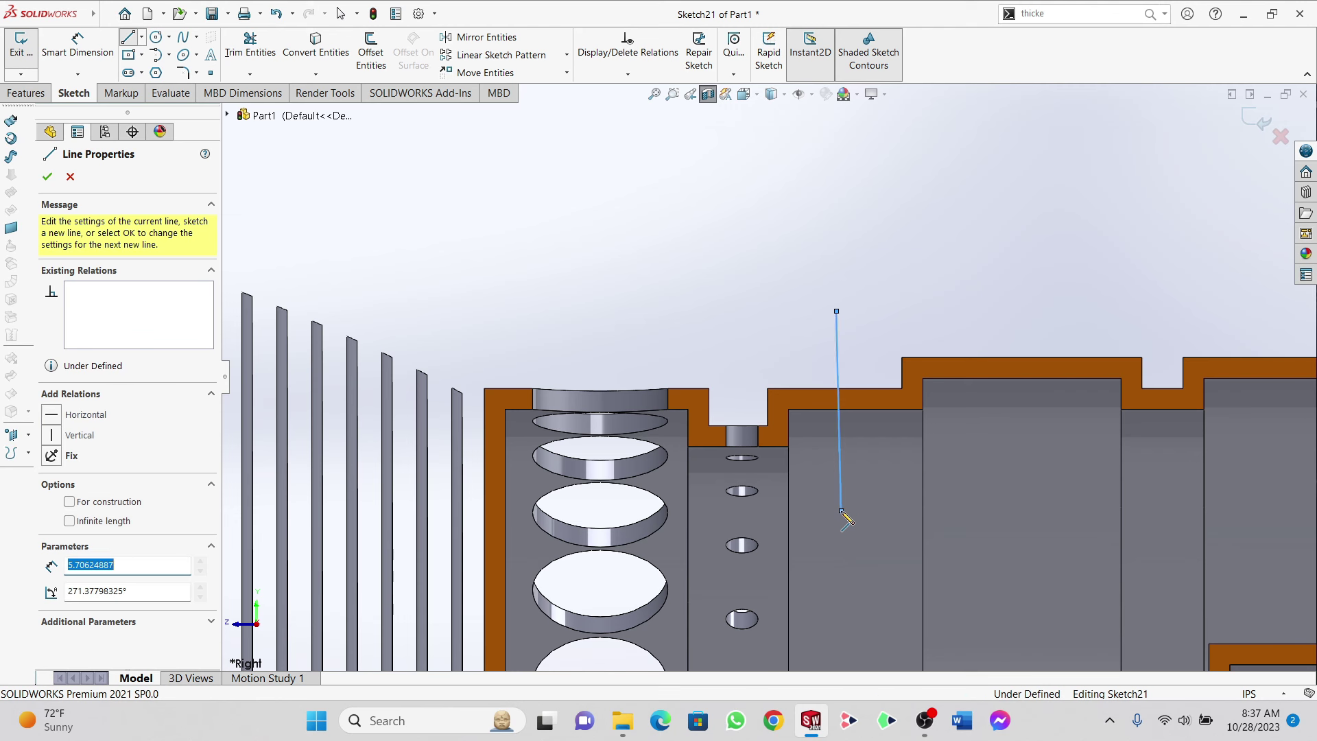
Step: Sketch a two-step descending outline from the steep line's upper end, finishing with a vertical segment about 0.69 in long
click(836, 311)
scroll(851, 317, down, 4)
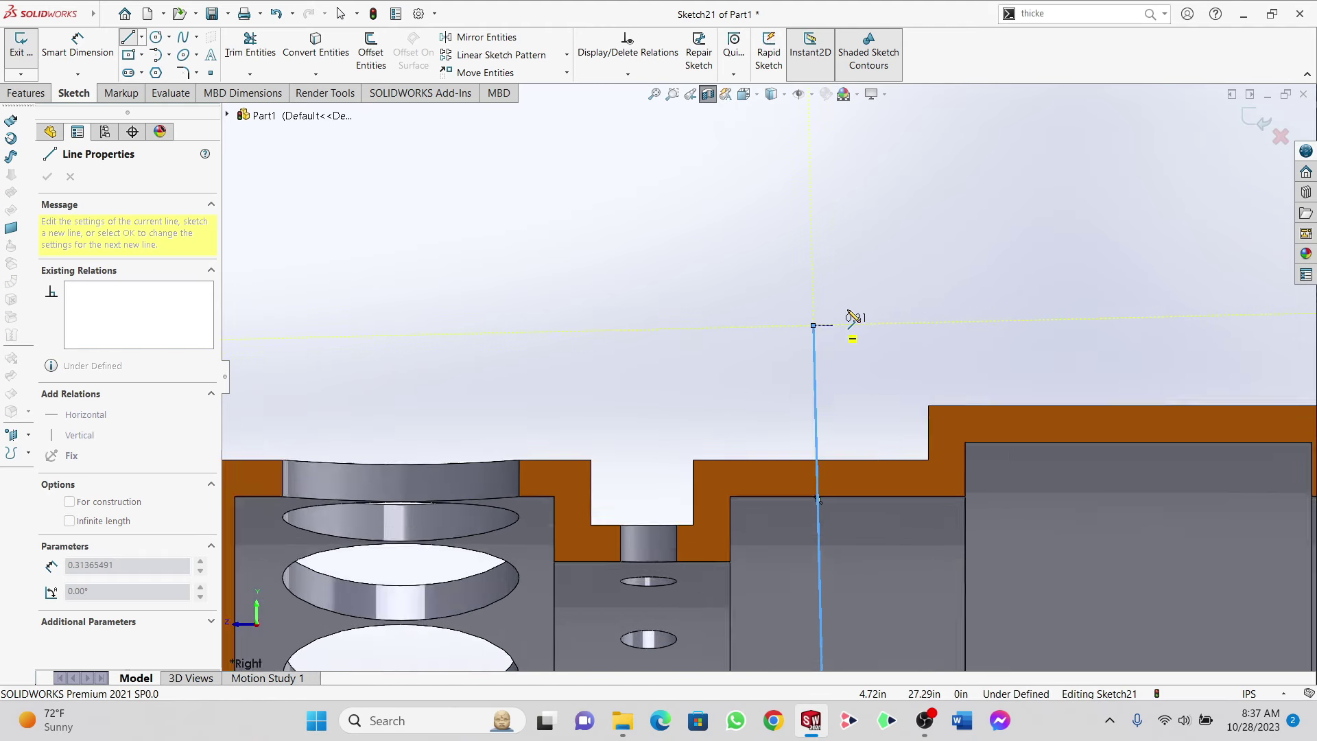
click(815, 340)
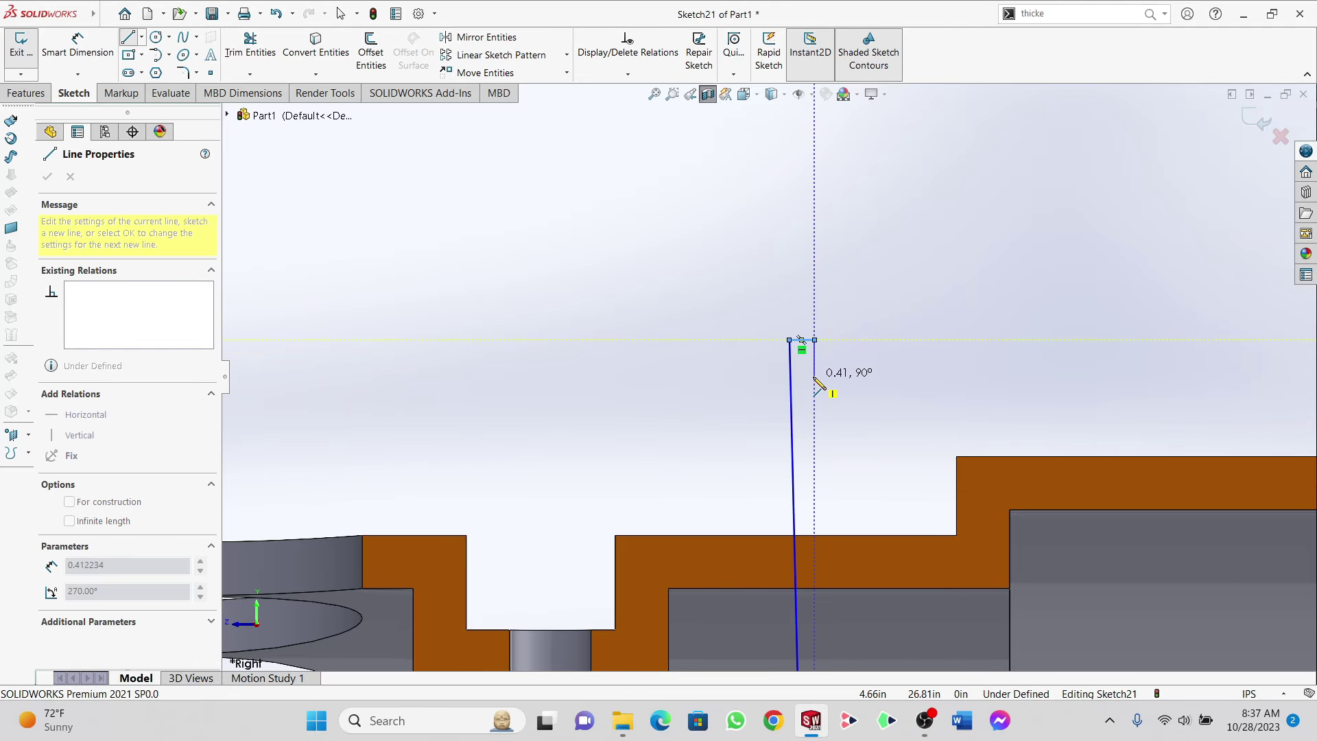
click(815, 372)
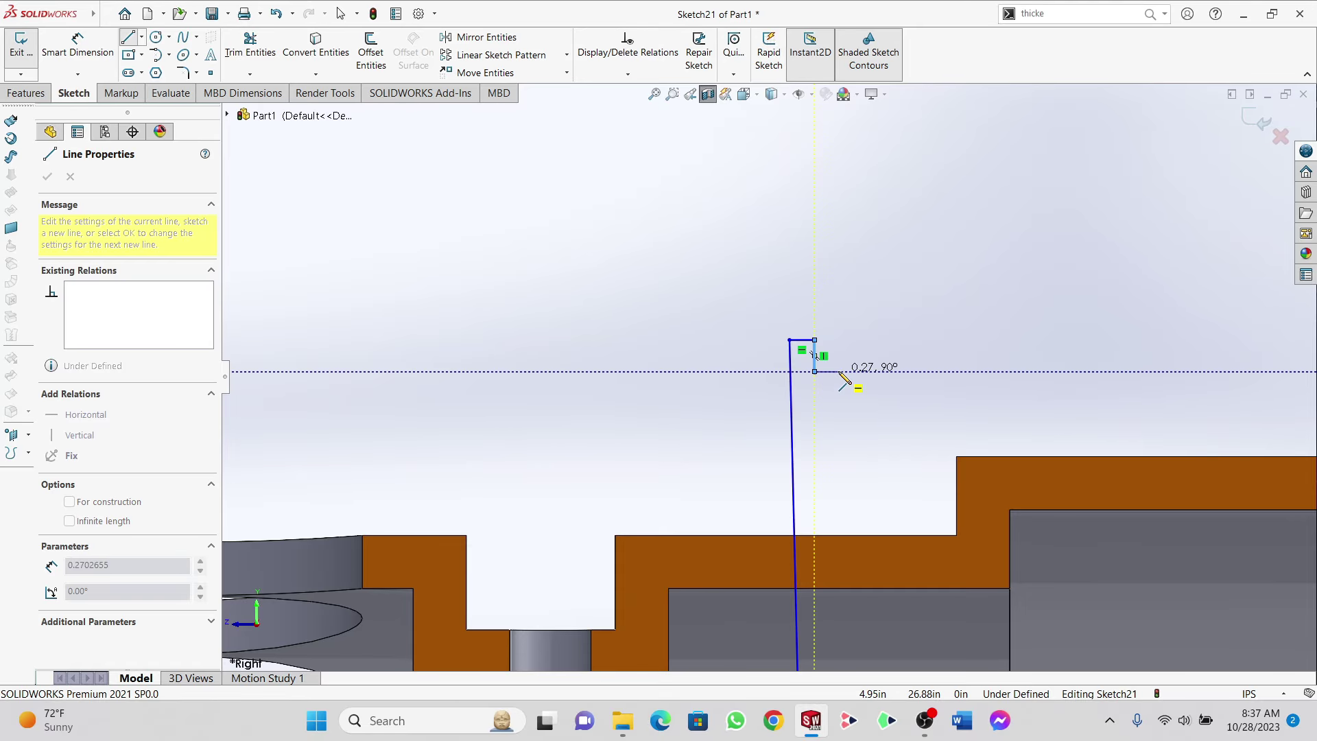
click(837, 372)
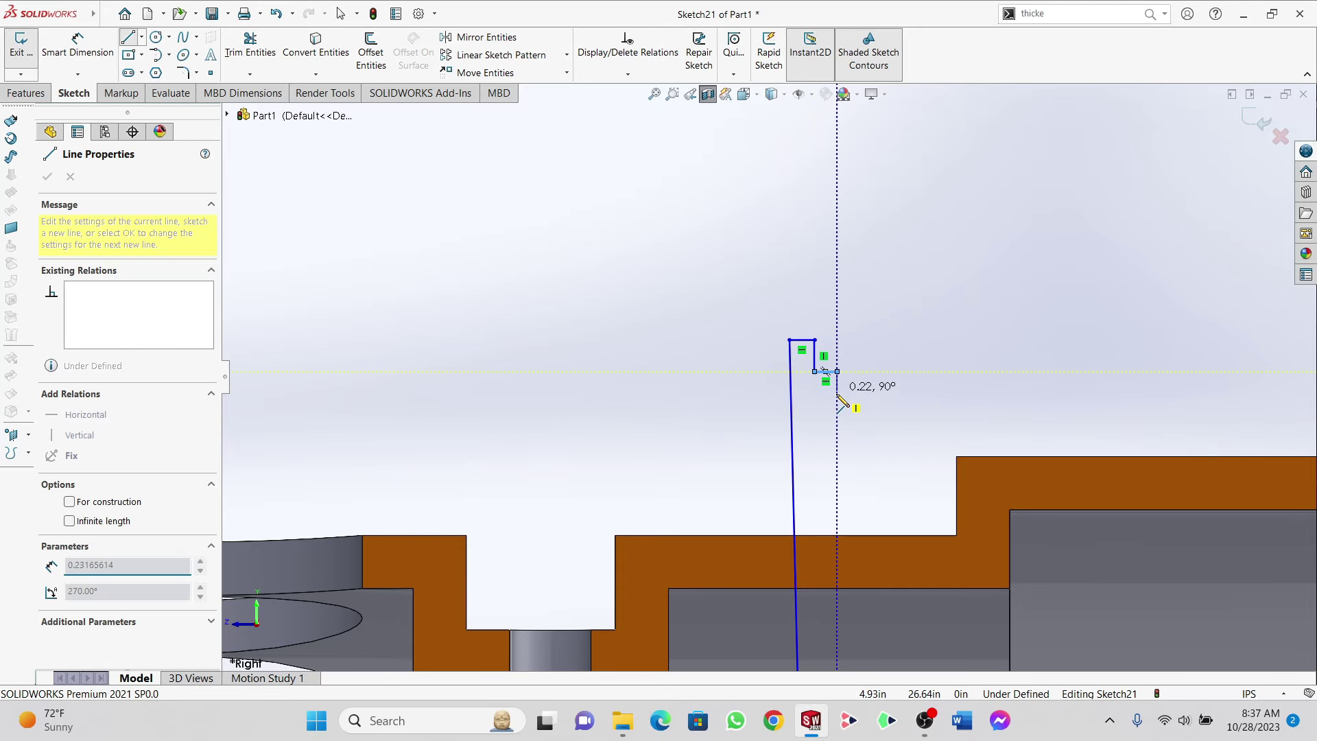
click(837, 432)
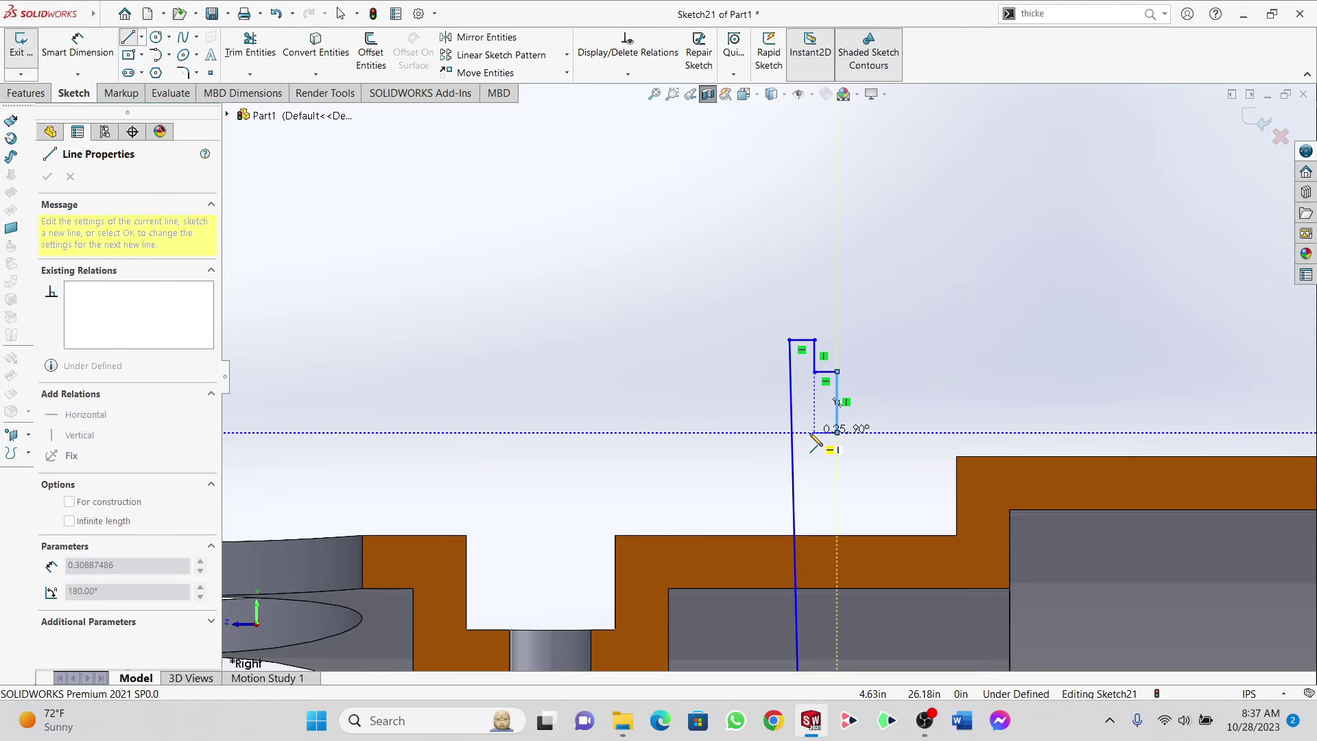
double_click(807, 433)
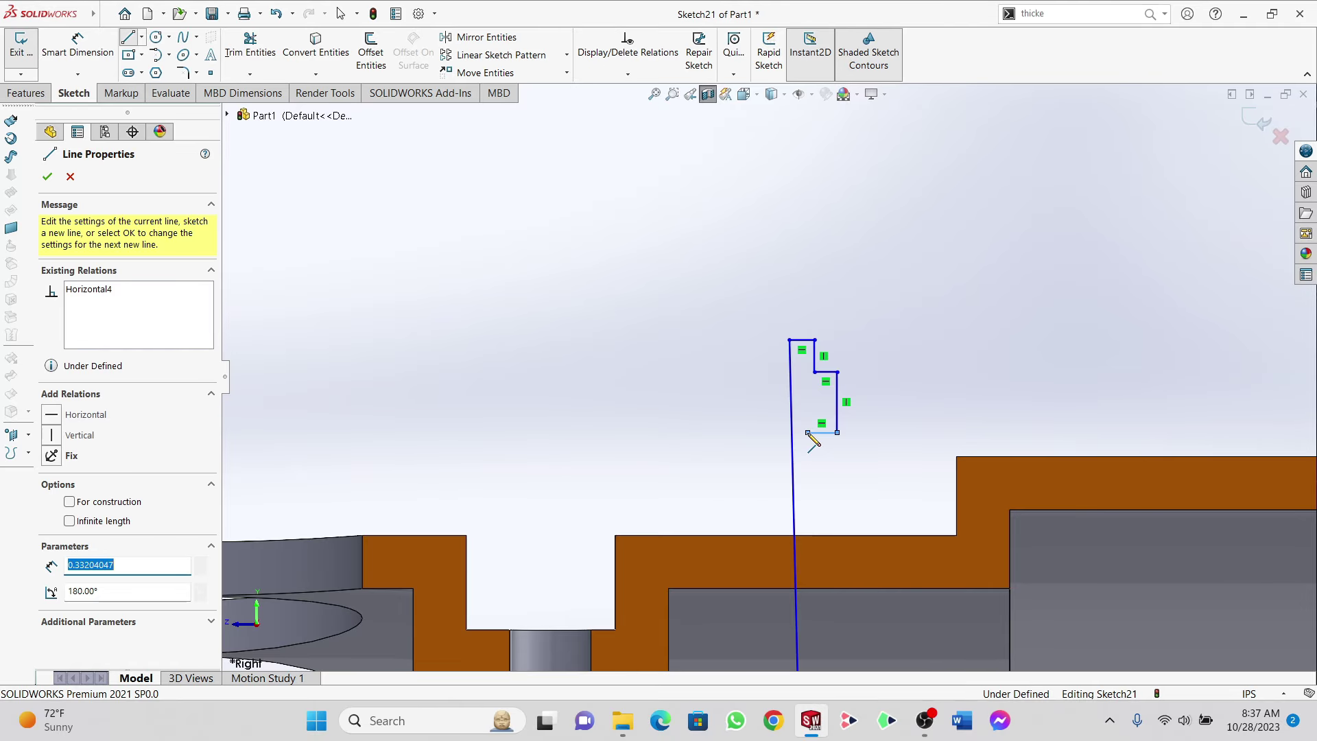
key(ctrl+z)
Step: Add a Vertical relation to the long line crossing the casing wall
scroll(824, 463, up, 4)
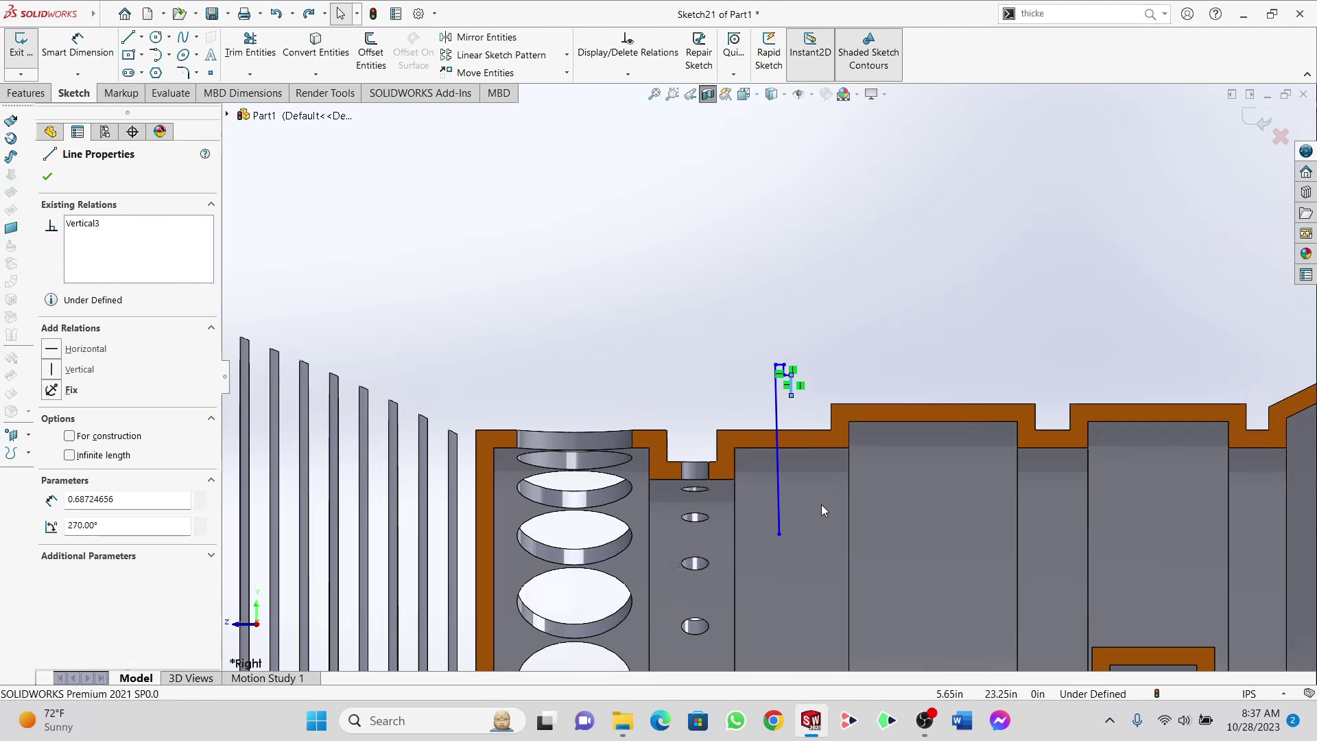
click(775, 477)
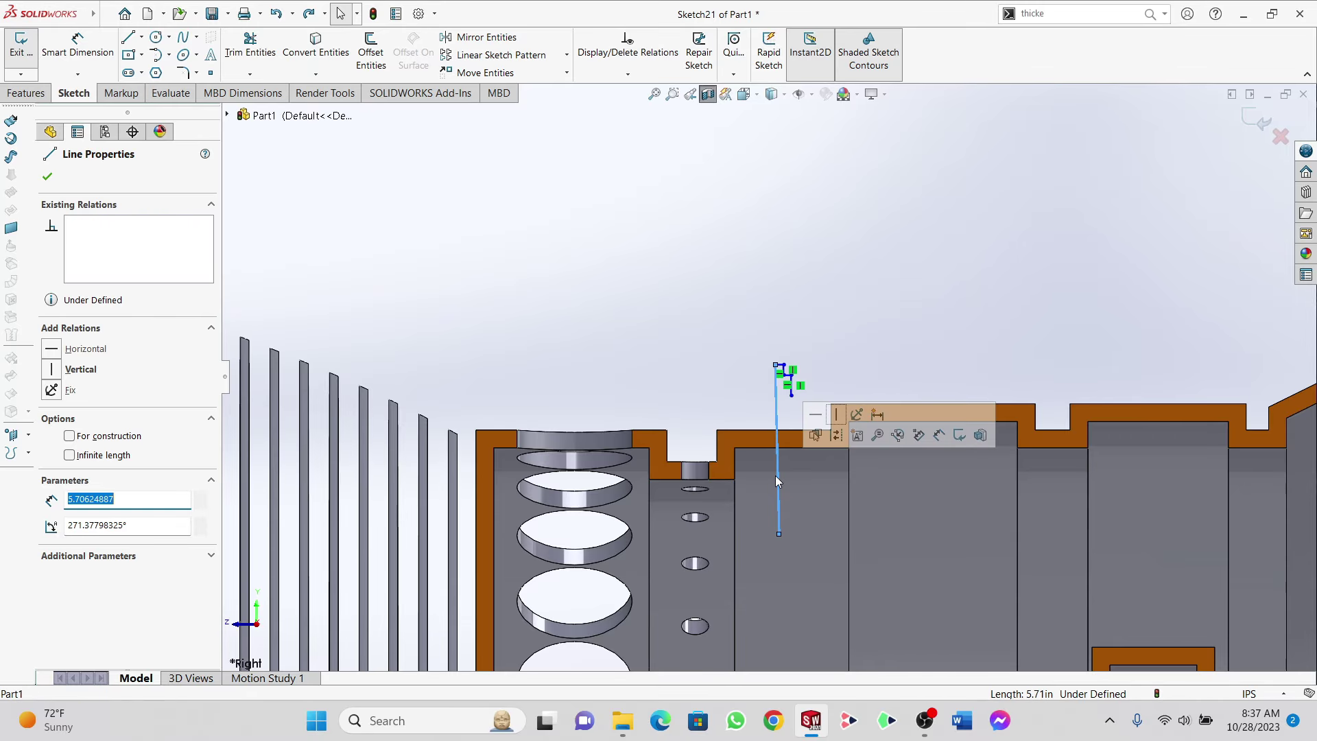
click(835, 416)
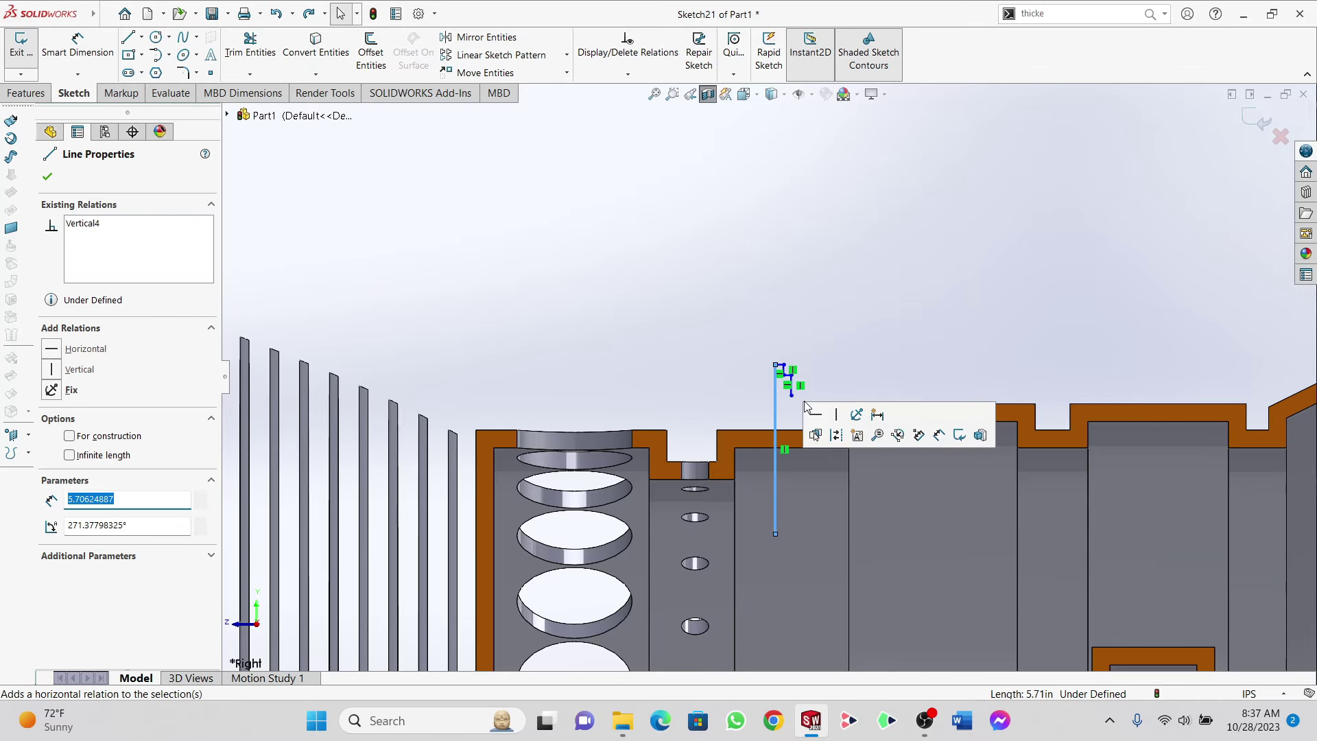
Step: Continue the outline from its open lower end back in line with the upper step, down towards the casing, and out horizontally above the wall
scroll(787, 405, down, 5)
click(128, 36)
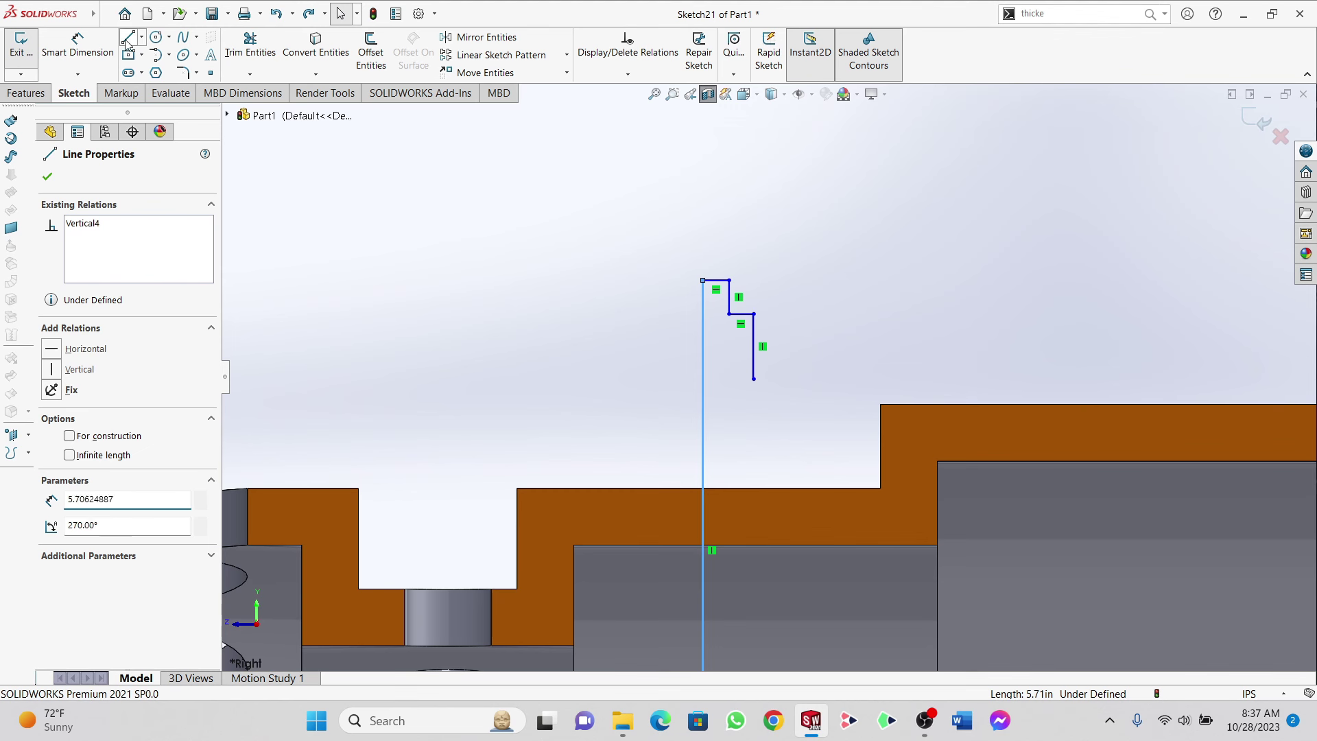
scroll(727, 323, down, 2)
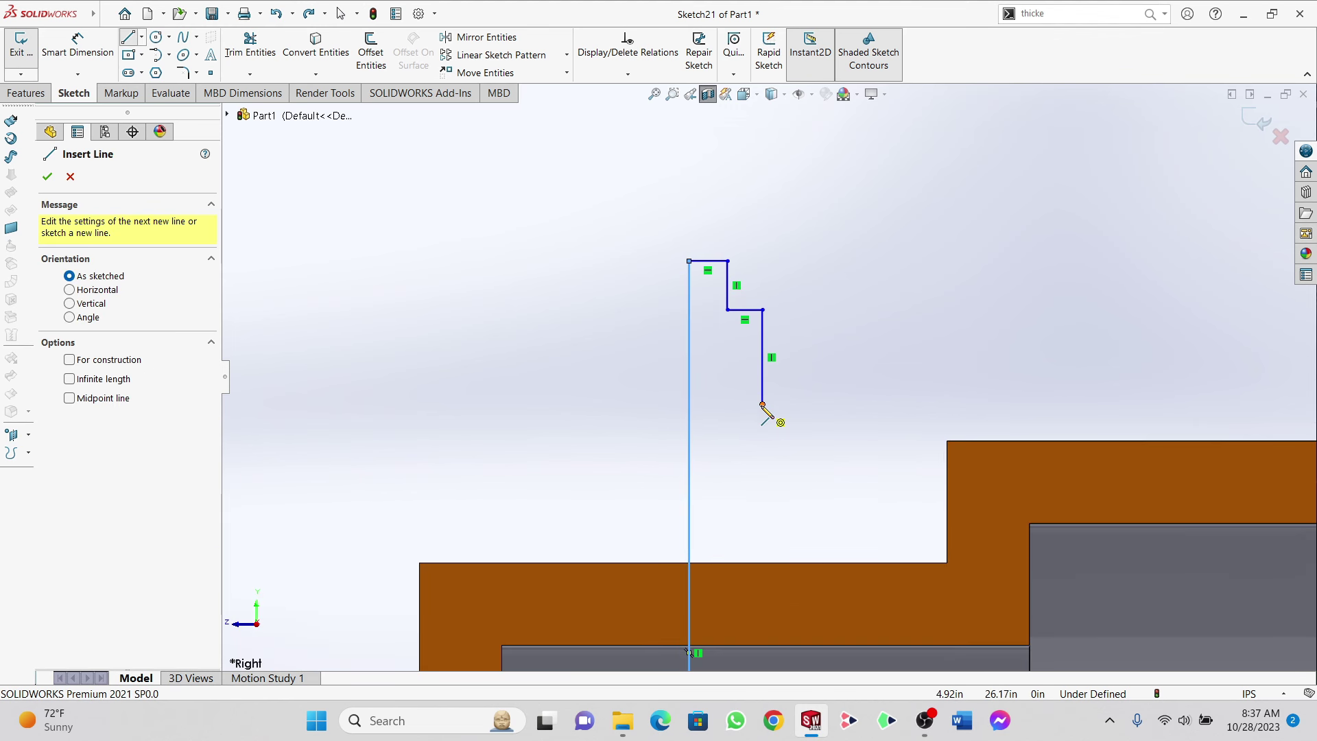
click(762, 405)
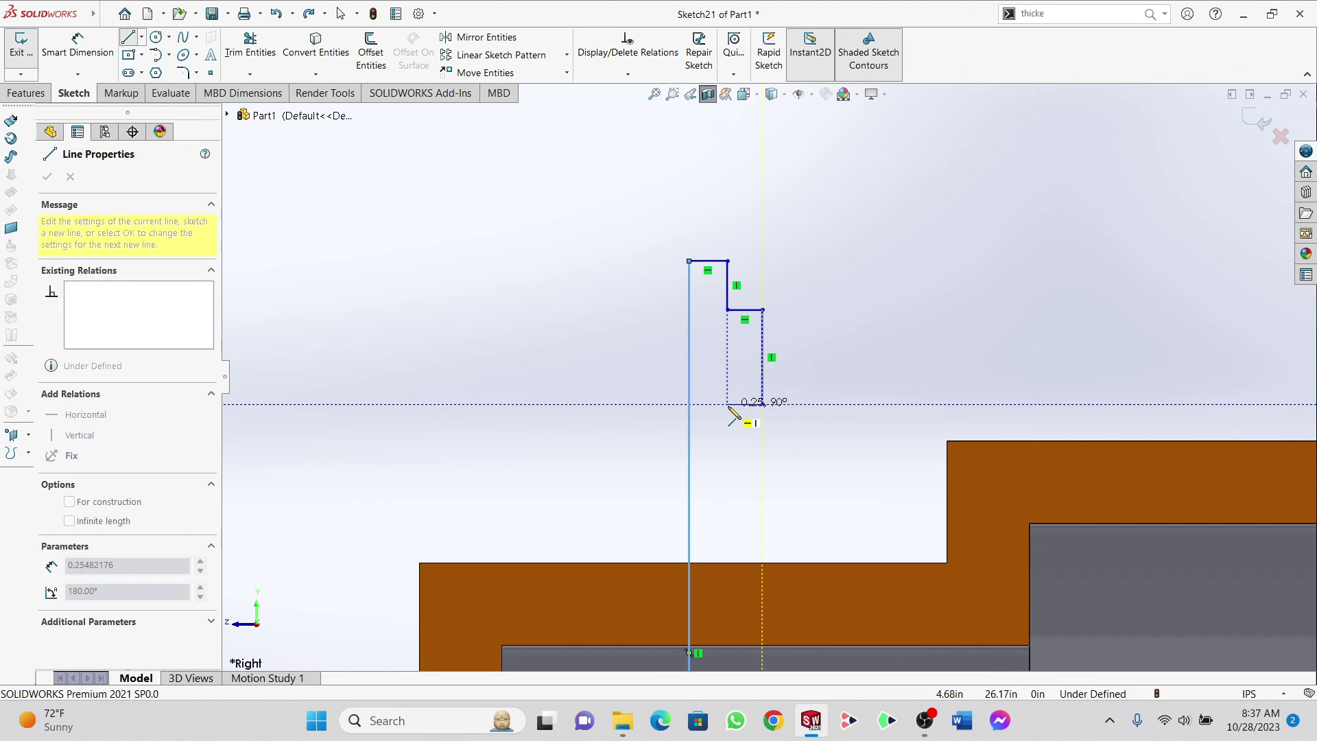
click(728, 405)
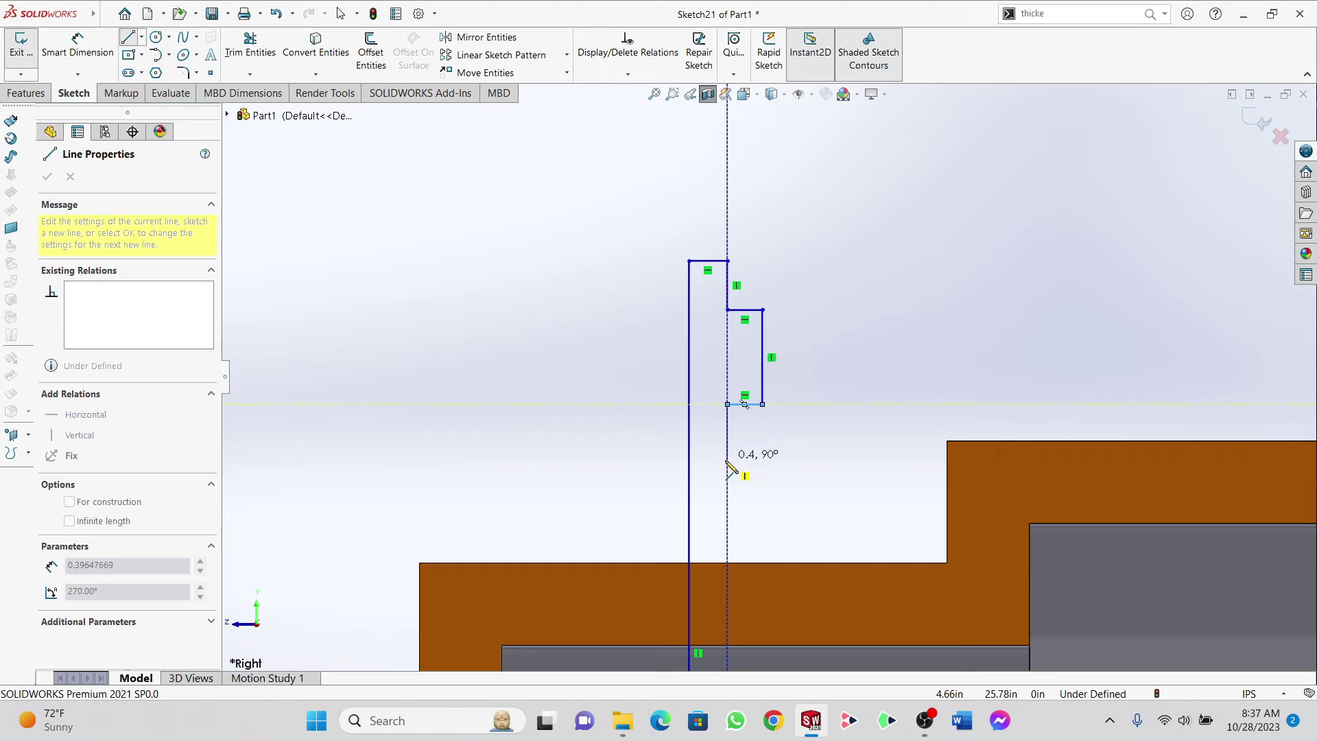
click(727, 497)
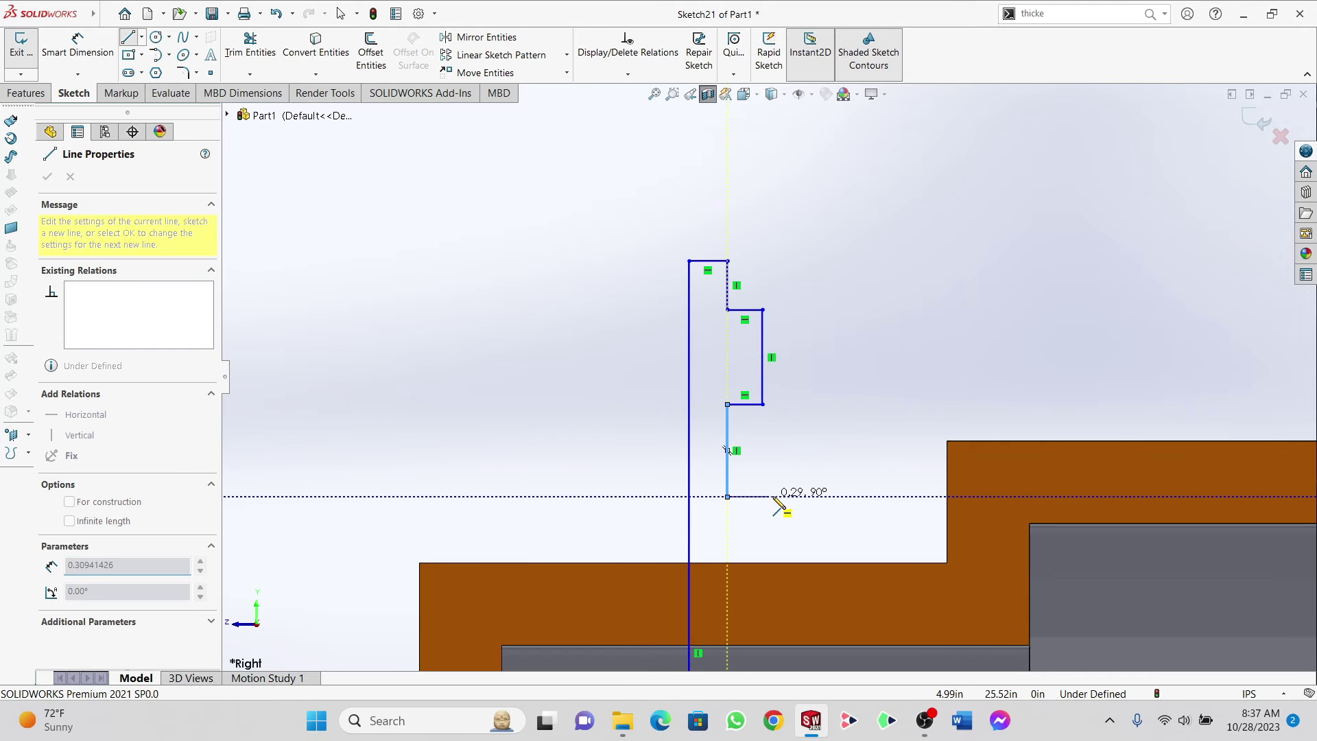
click(848, 496)
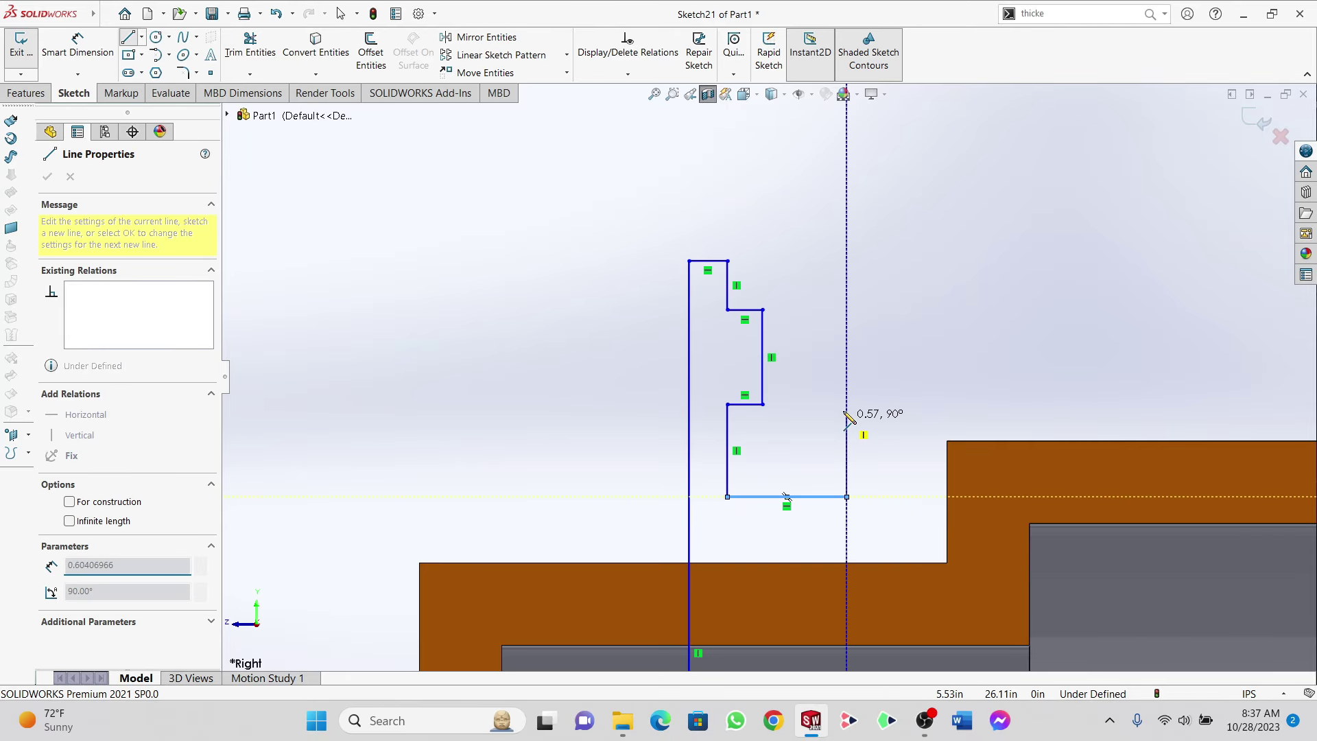
Step: Sketch a thin upright lip with an outward hook at the outline's free end, and return its stepped underside towards the long vertical line
click(848, 393)
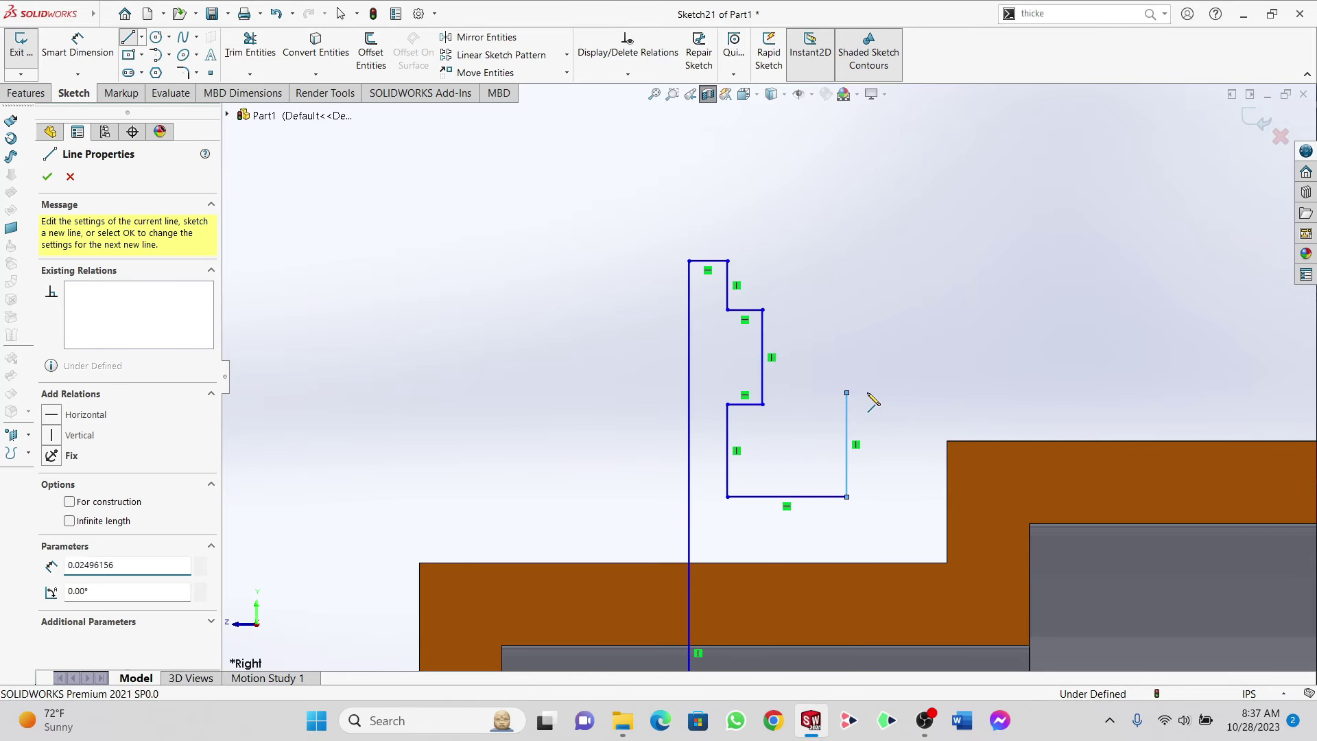
click(894, 394)
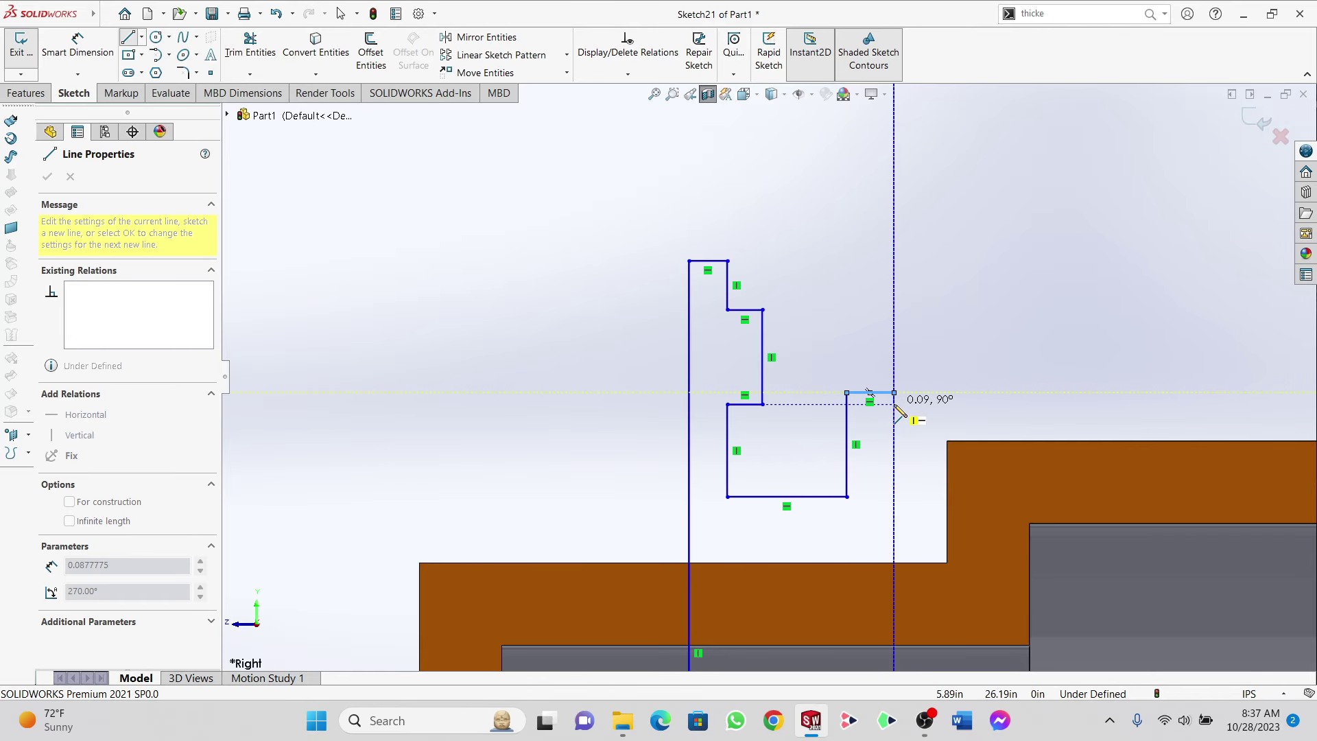
click(894, 405)
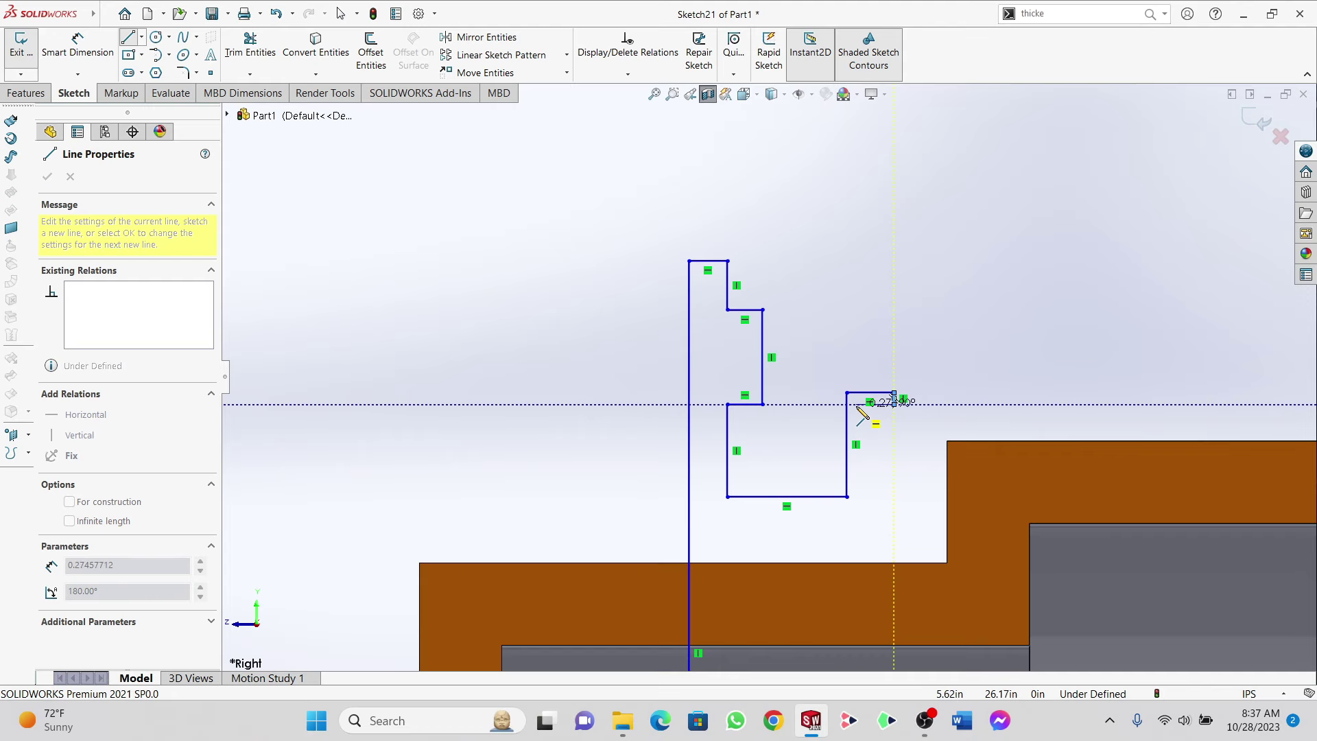
click(856, 405)
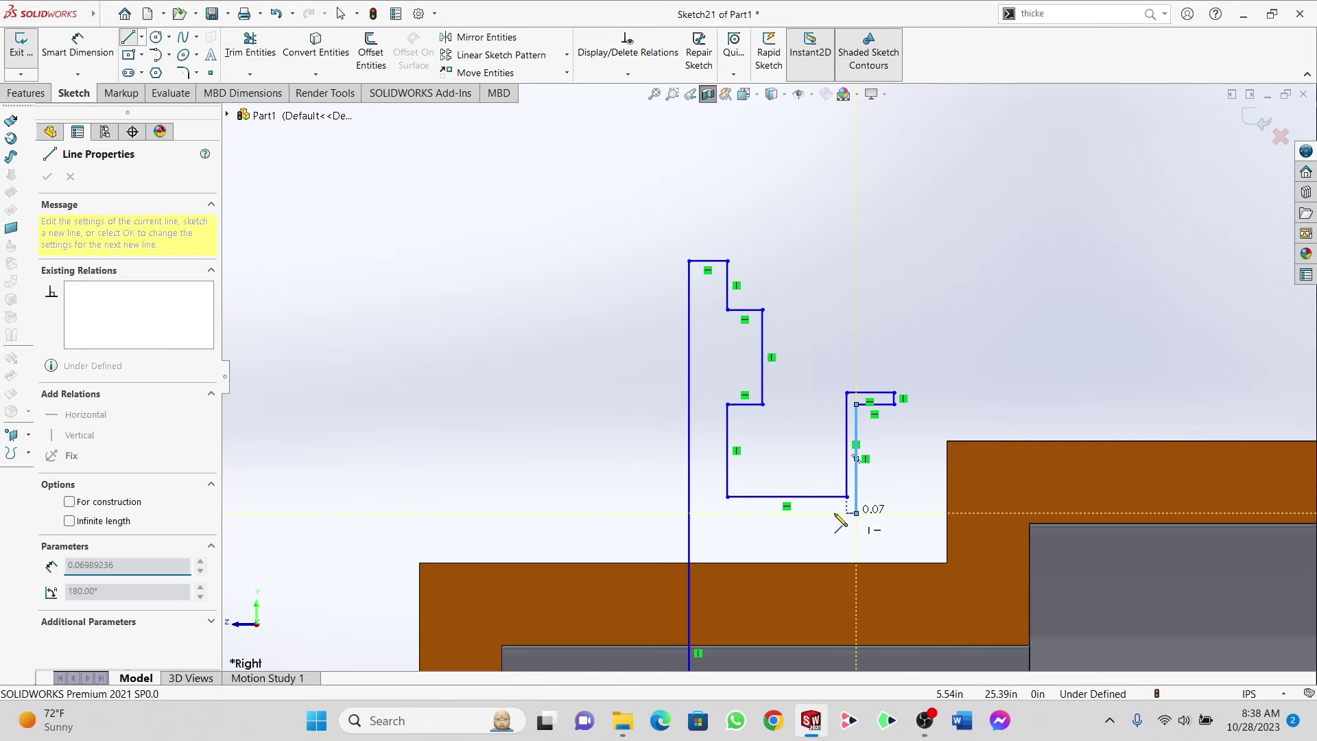
click(856, 512)
click(787, 513)
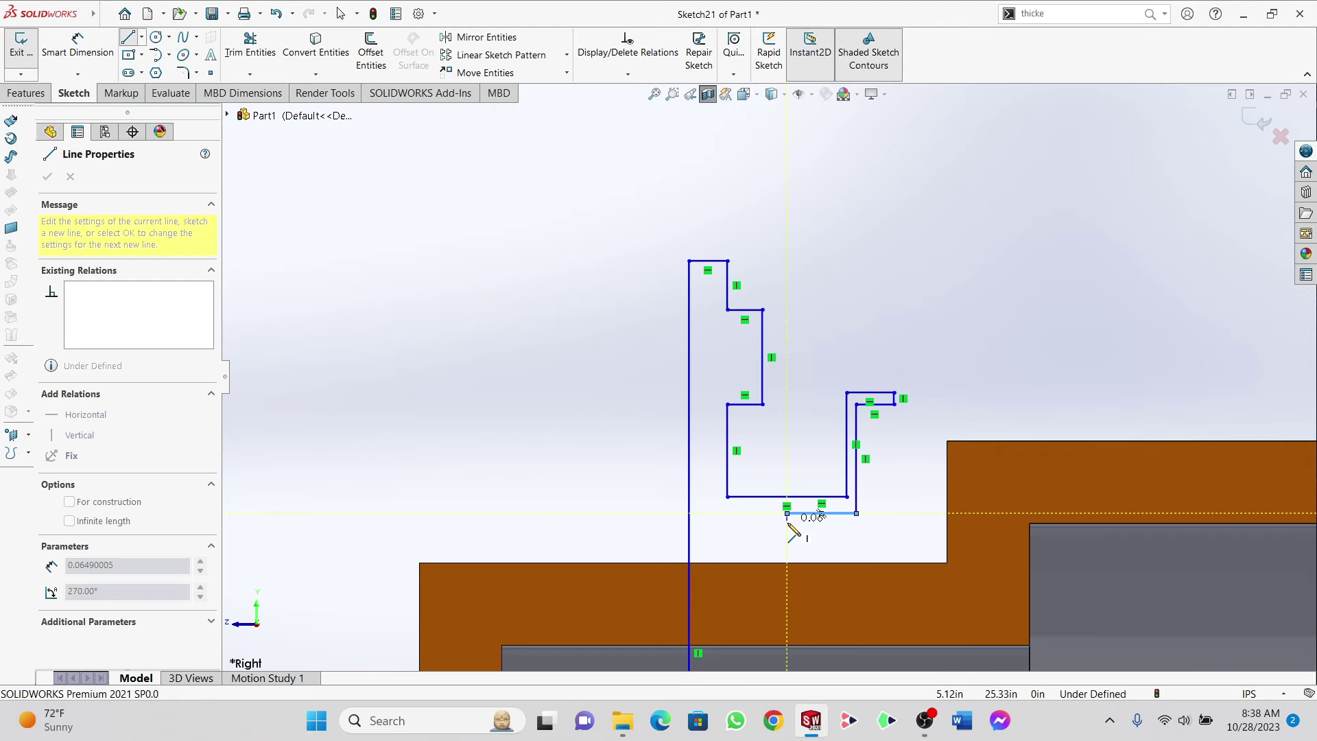
click(787, 527)
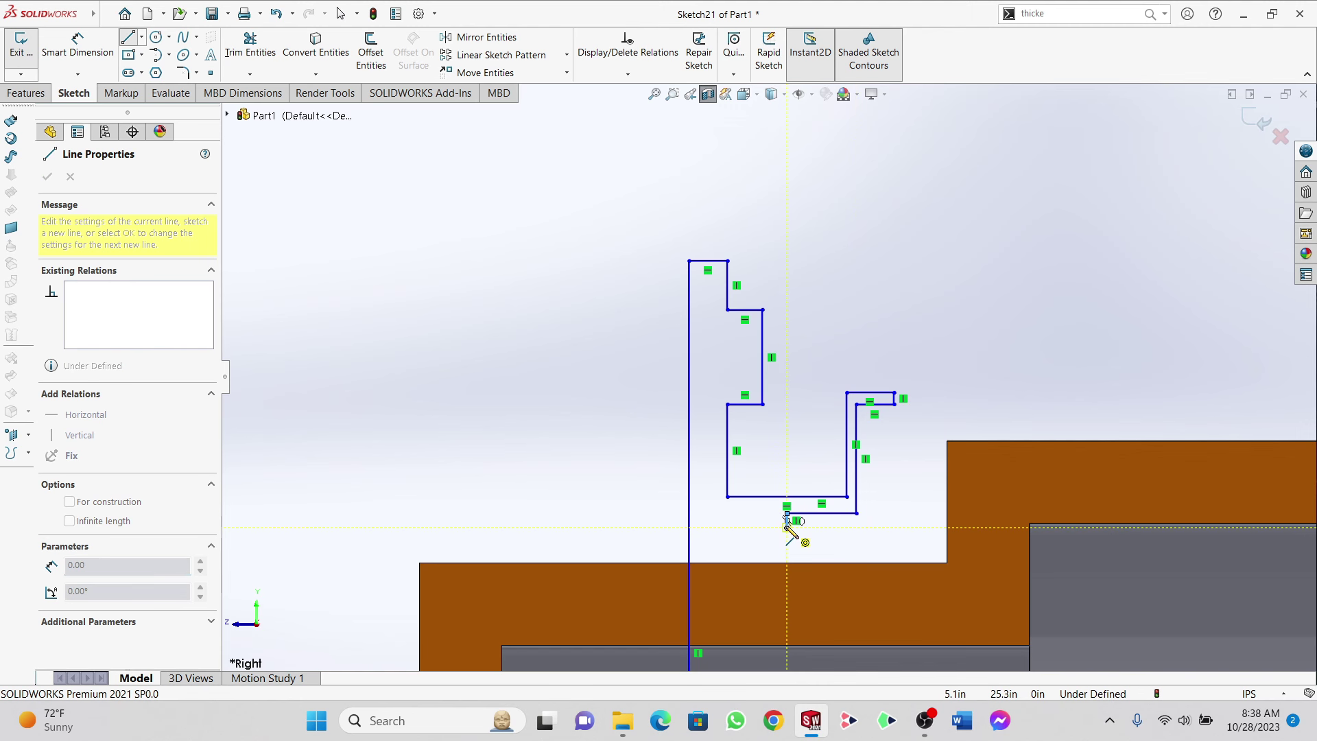
click(721, 527)
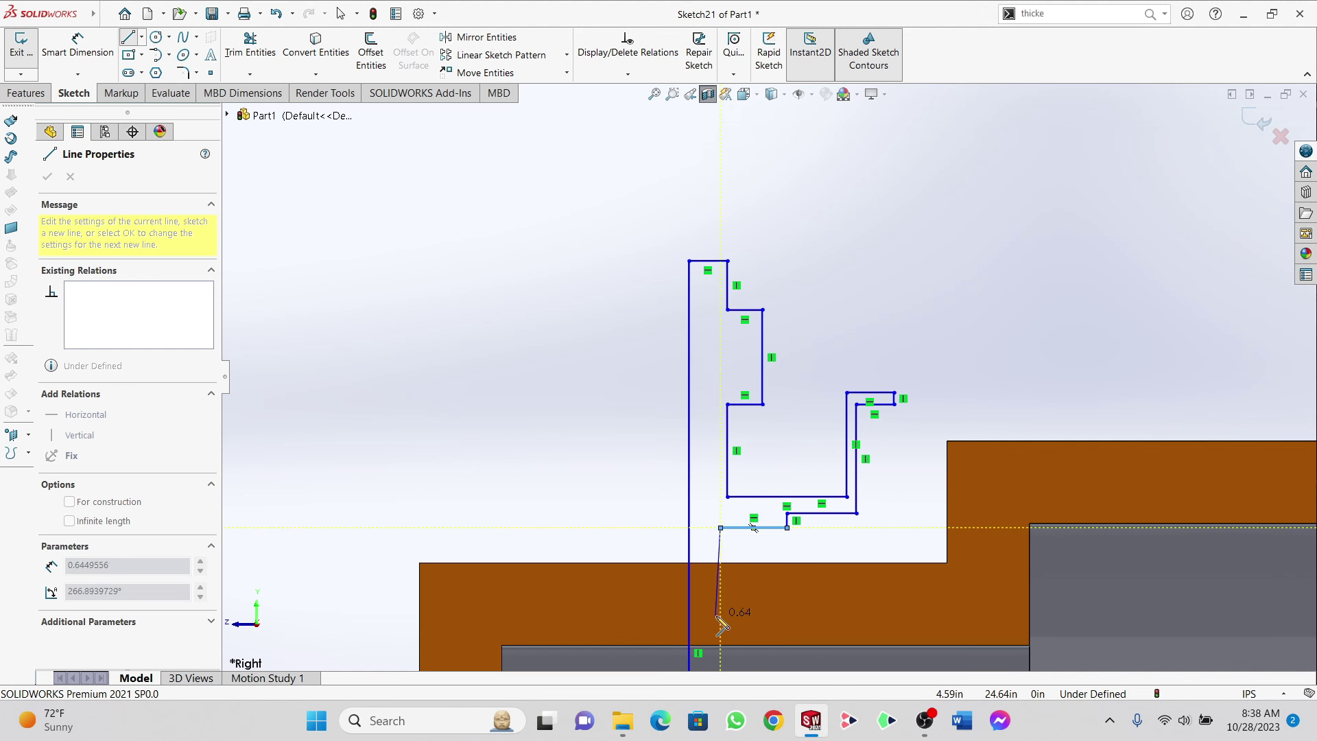
Step: Close the profile with a vertical line about 3.77 in long through the casing wall and a bottom edge about 0.23 in long
scroll(725, 625, up, 2)
scroll(725, 624, up, 2)
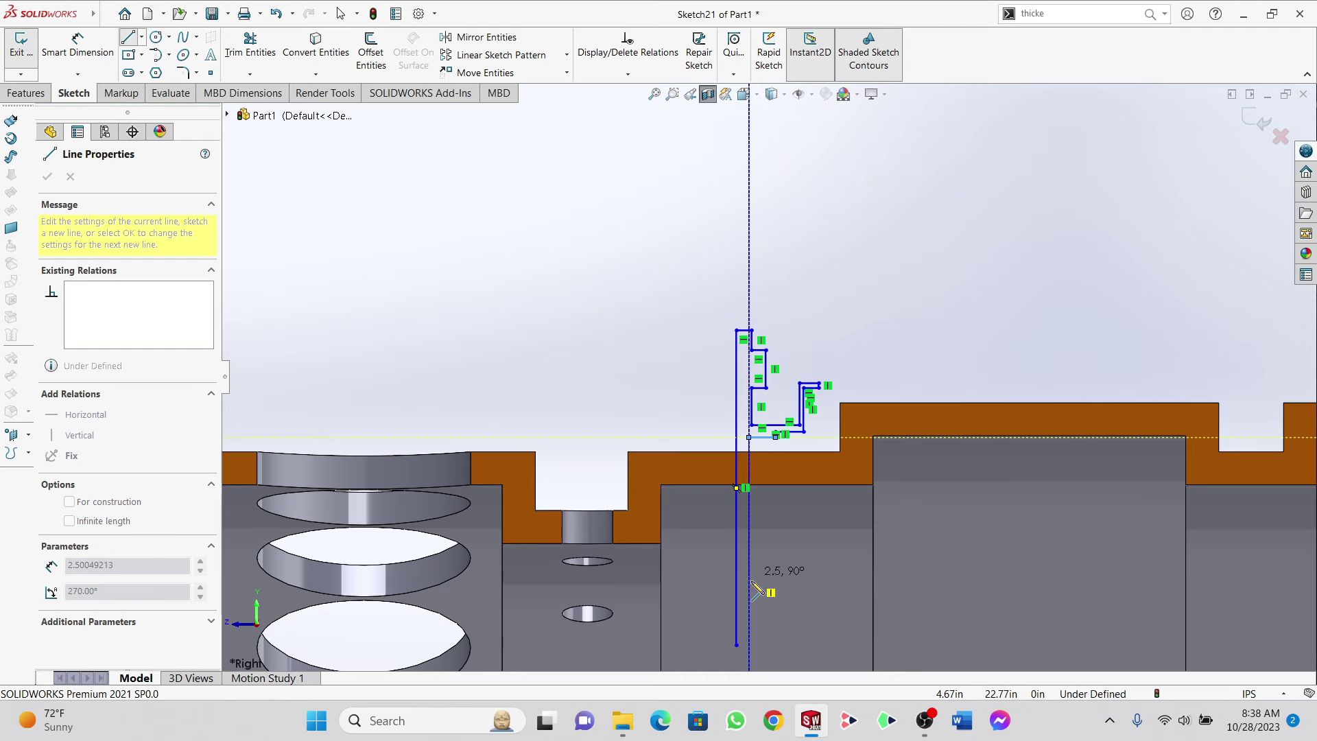
click(749, 645)
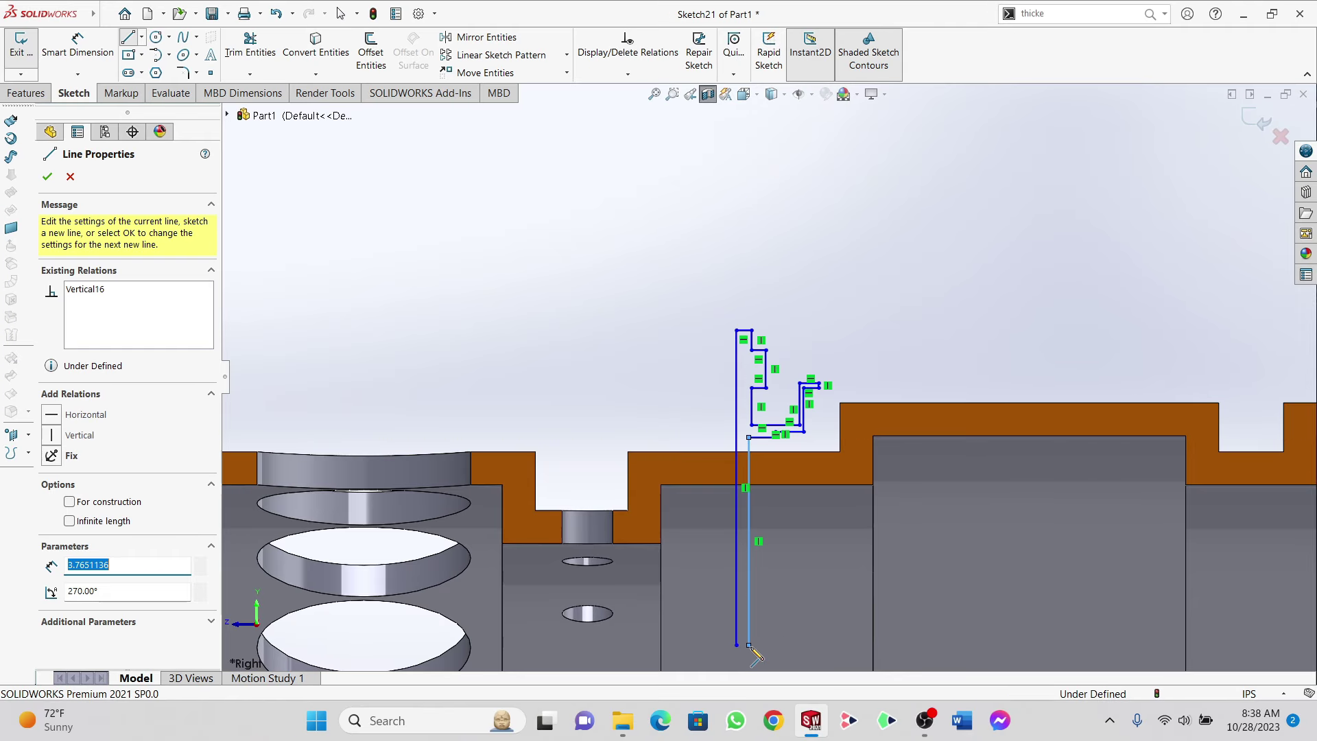
click(737, 645)
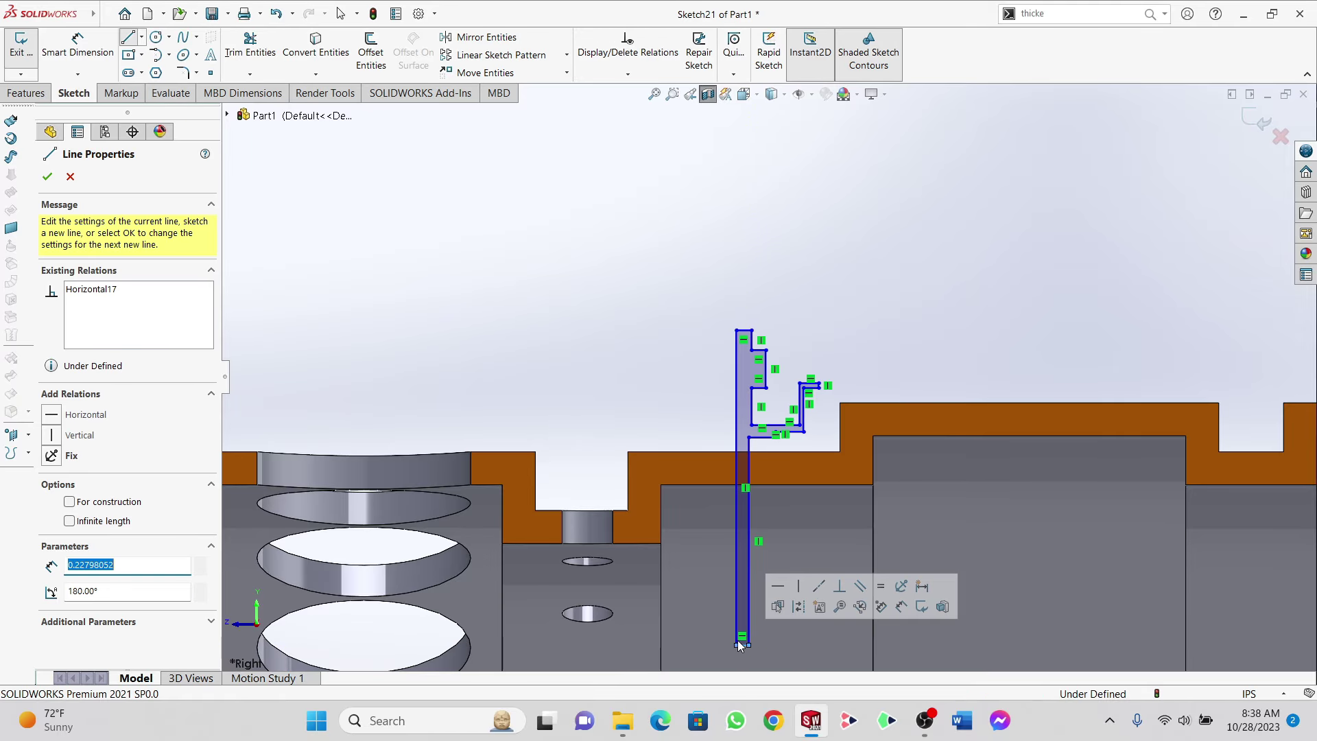
scroll(800, 471, up, 3)
scroll(802, 466, down, 2)
scroll(775, 484, up, 1)
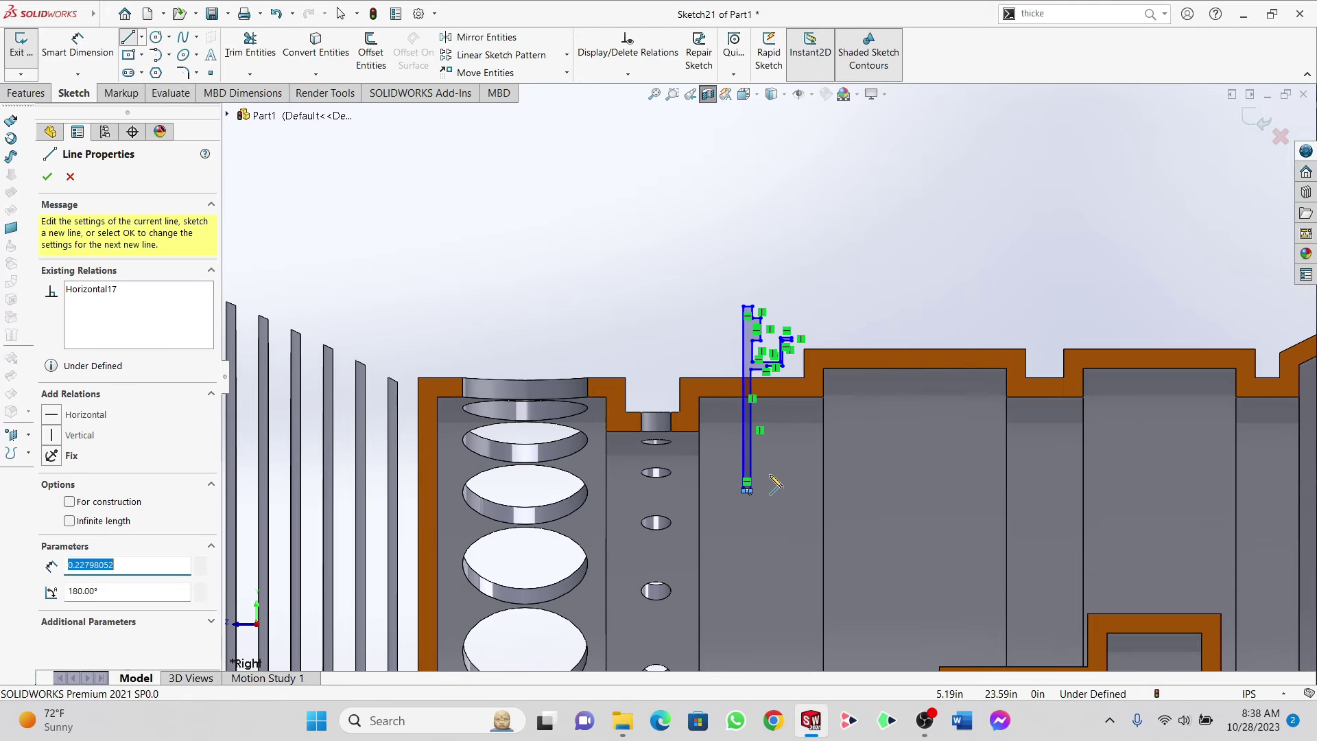
click(47, 177)
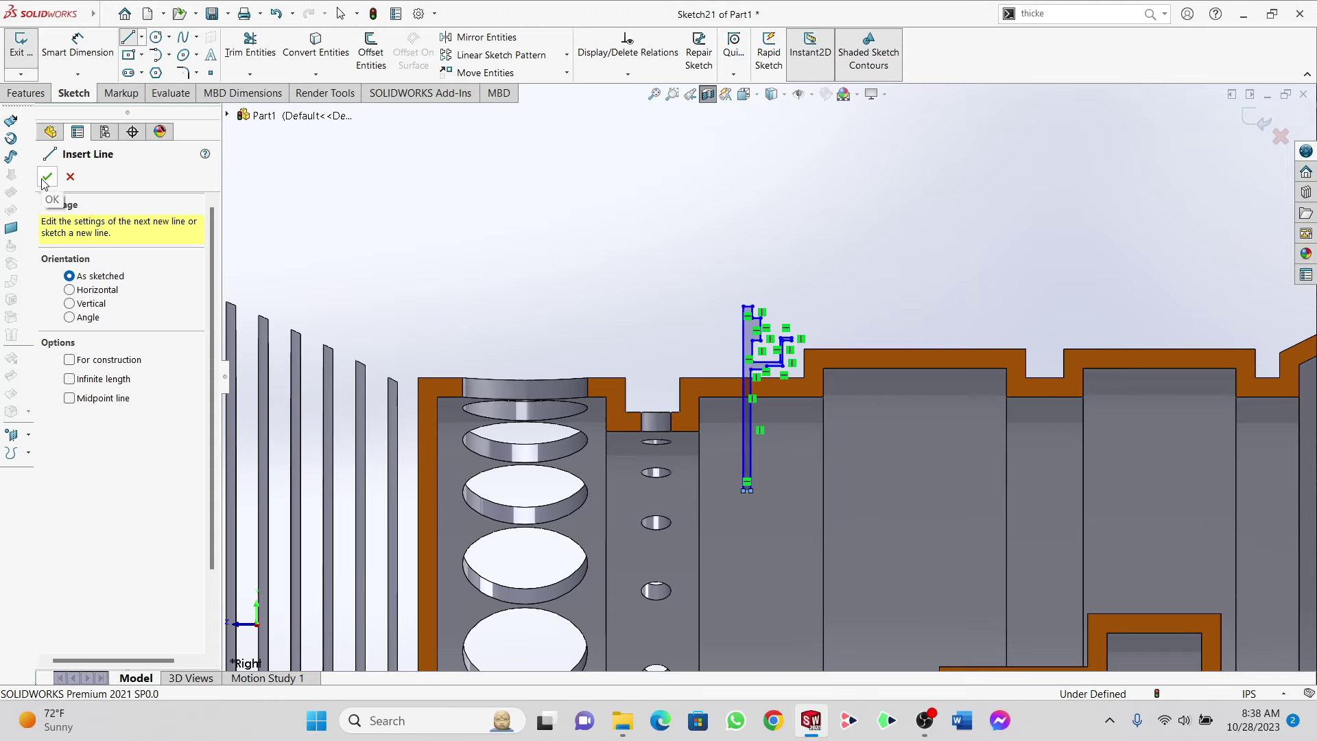
click(46, 178)
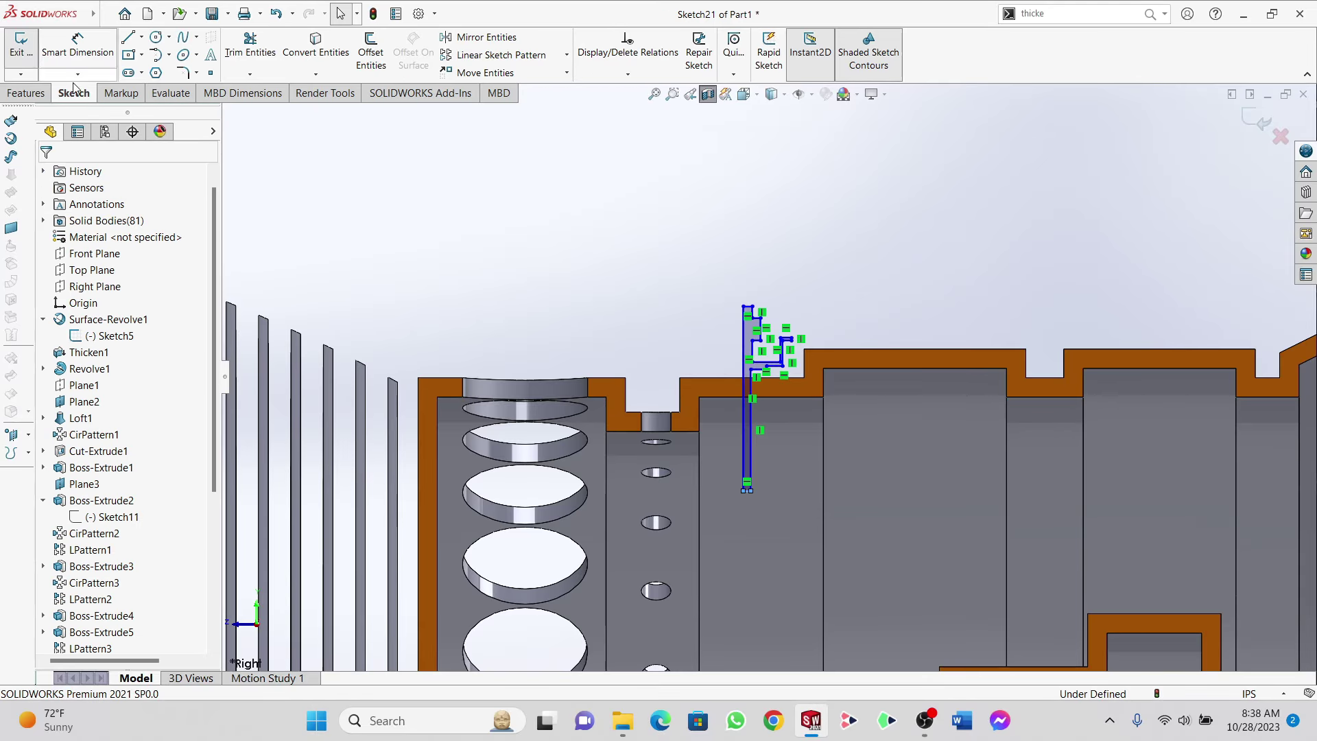
Step: Start a revolve of the closed fitting profile and clear its preselected axis of revolution
click(28, 93)
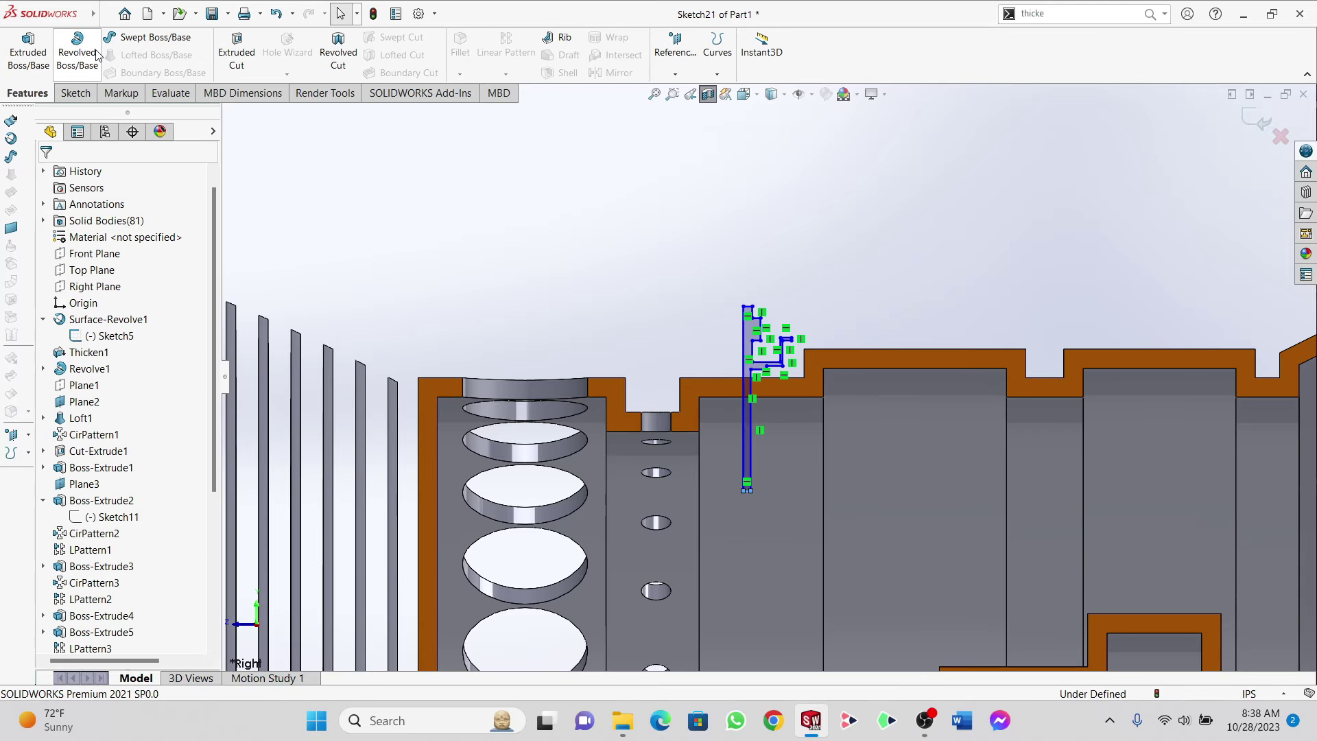
click(77, 52)
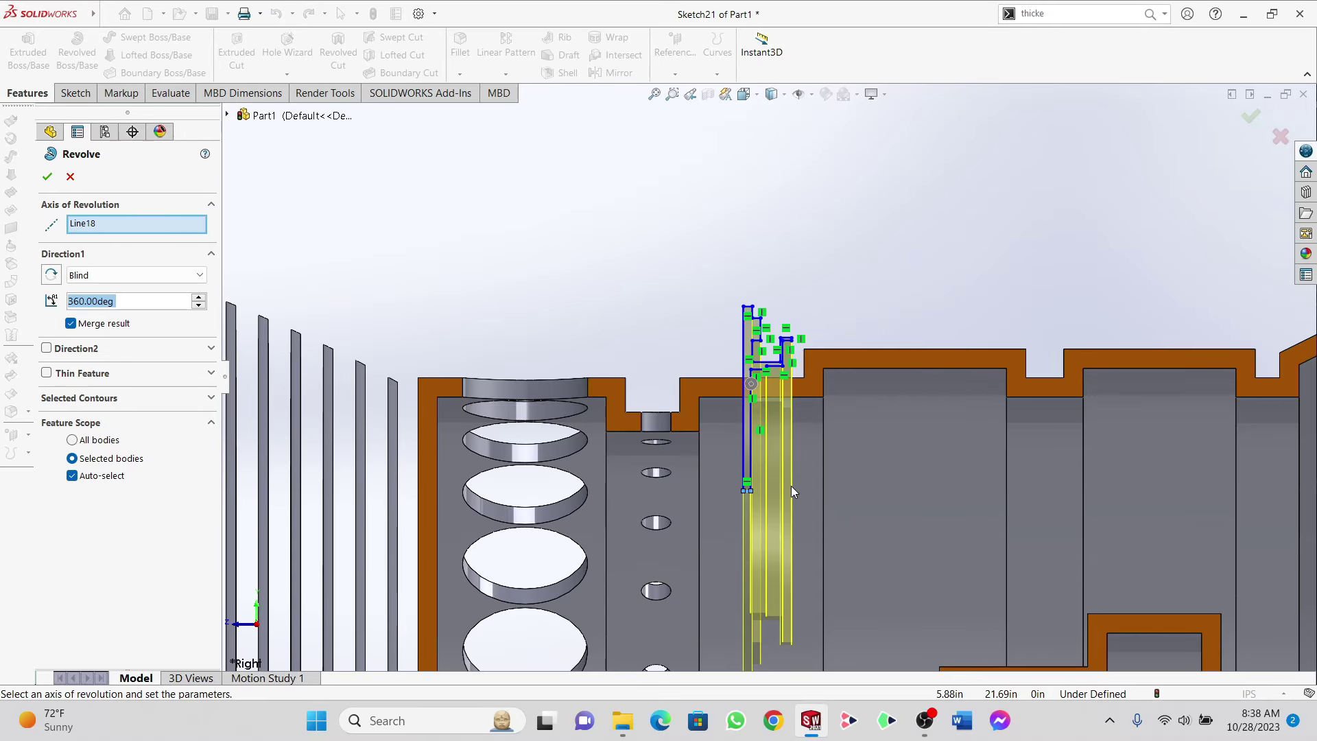
scroll(792, 486, up, 2)
scroll(768, 422, down, 6)
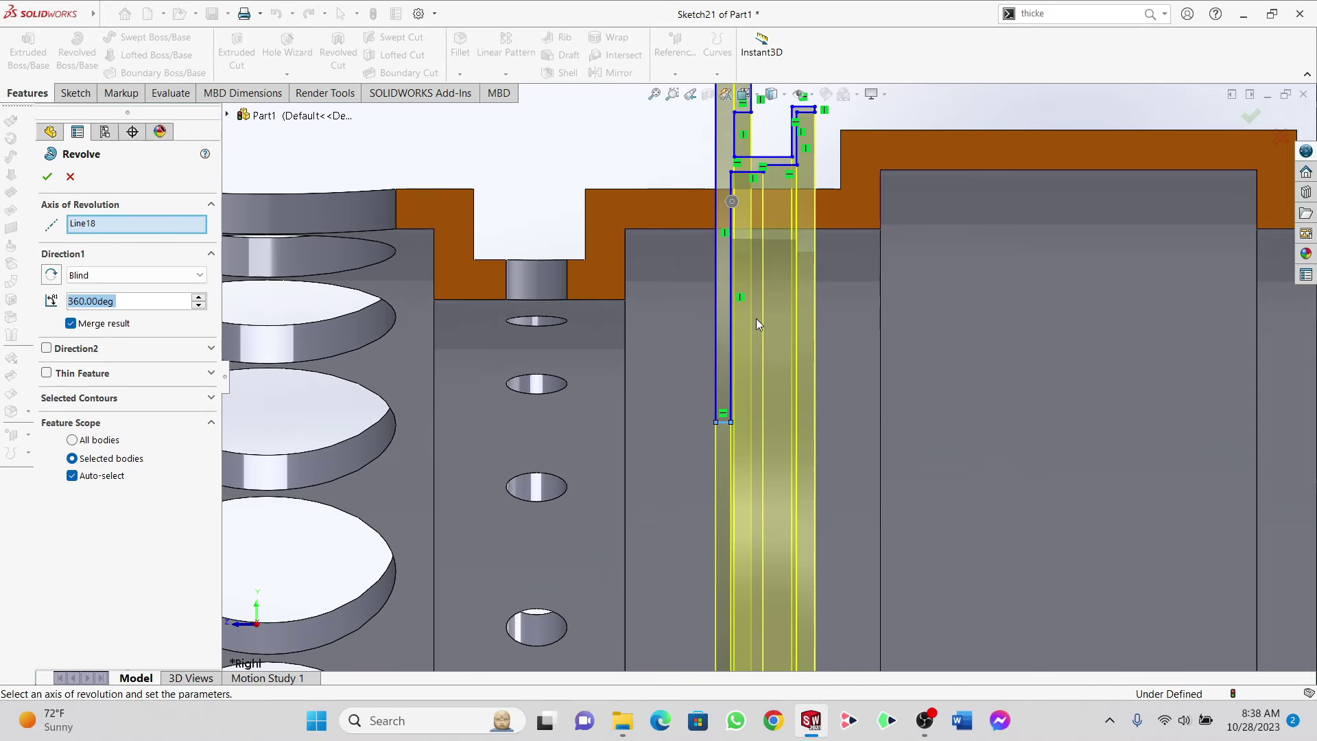
mouse_move(757, 324)
middle_down()
mouse_move(785, 317)
mouse_move(752, 314)
middle_up()
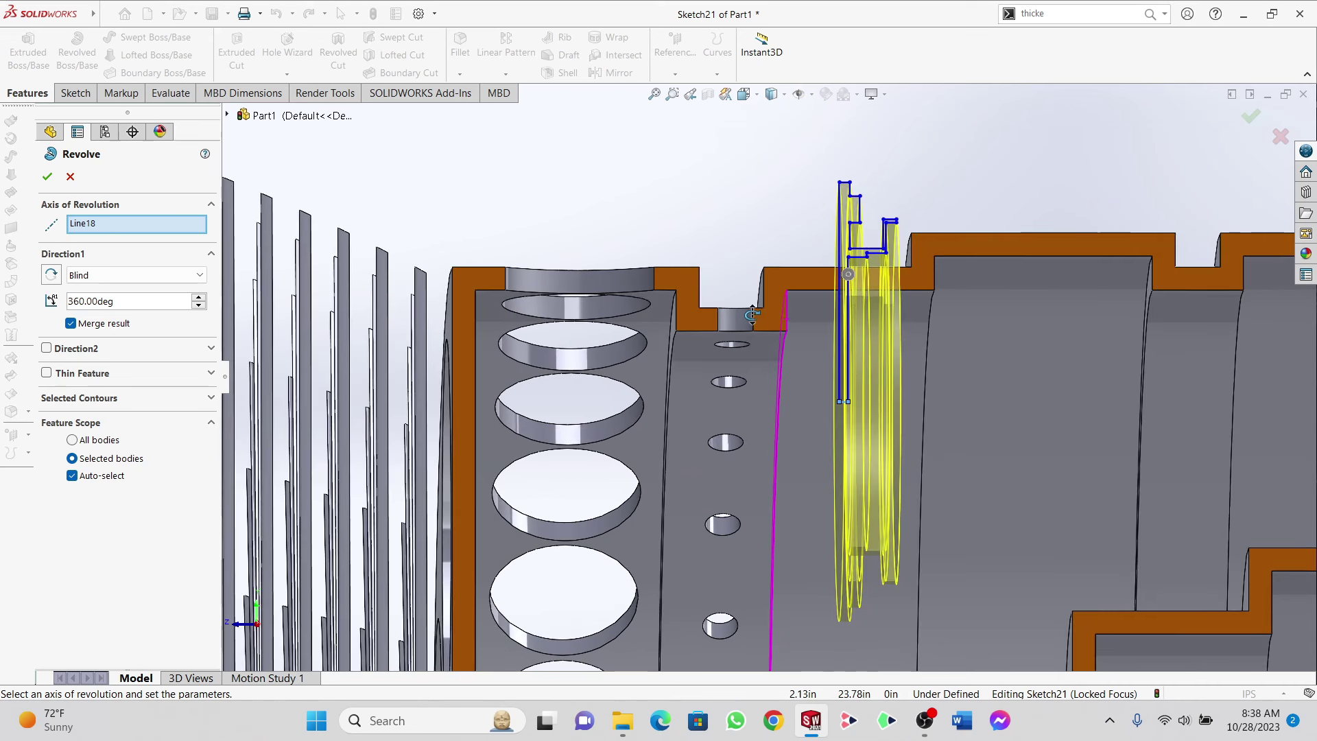
middle_drag(753, 314, 759, 315)
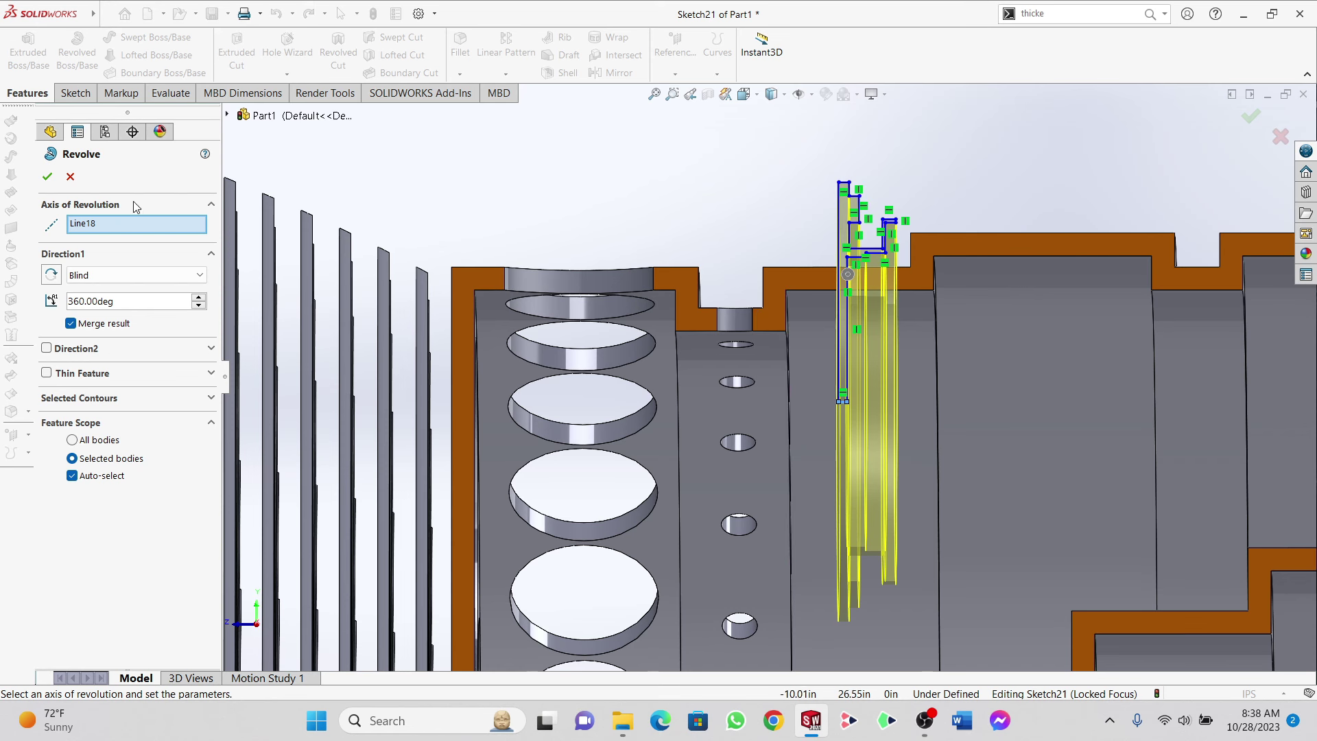
right_click(79, 224)
click(109, 269)
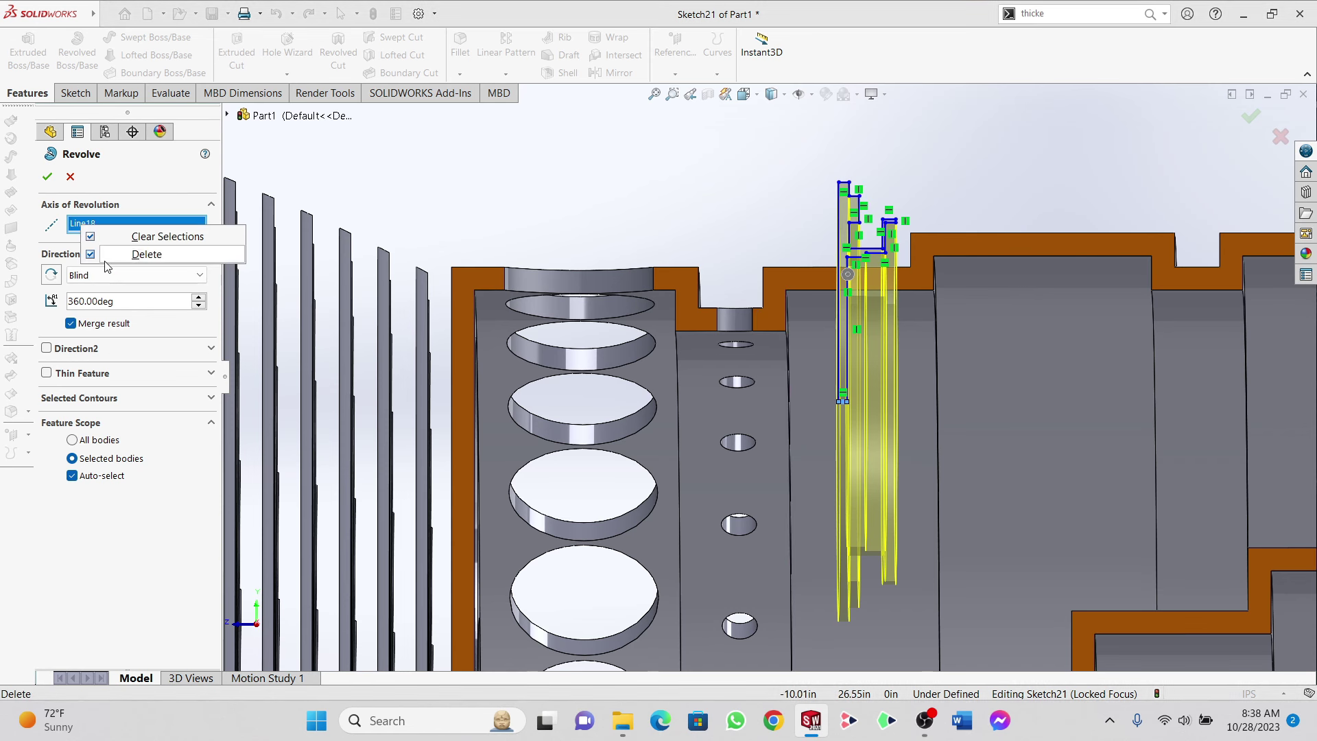
click(75, 229)
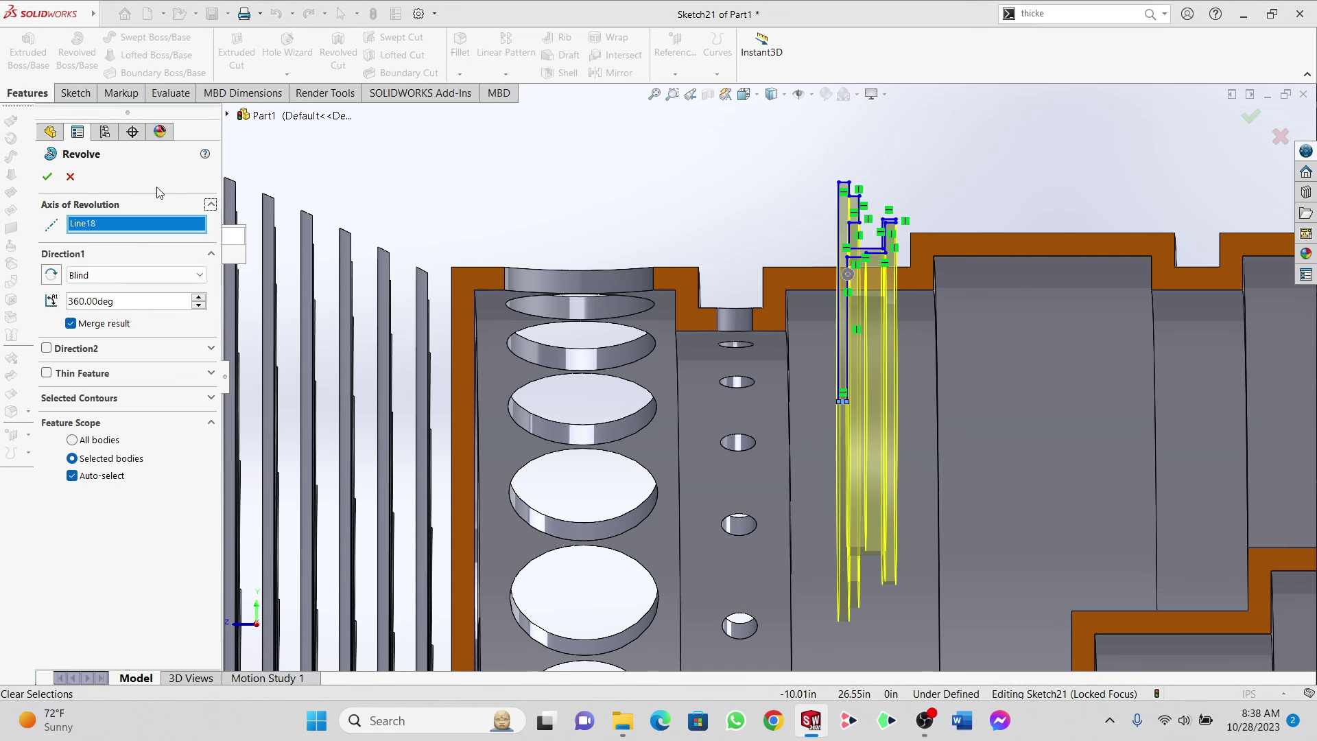
right_click(85, 223)
click(118, 248)
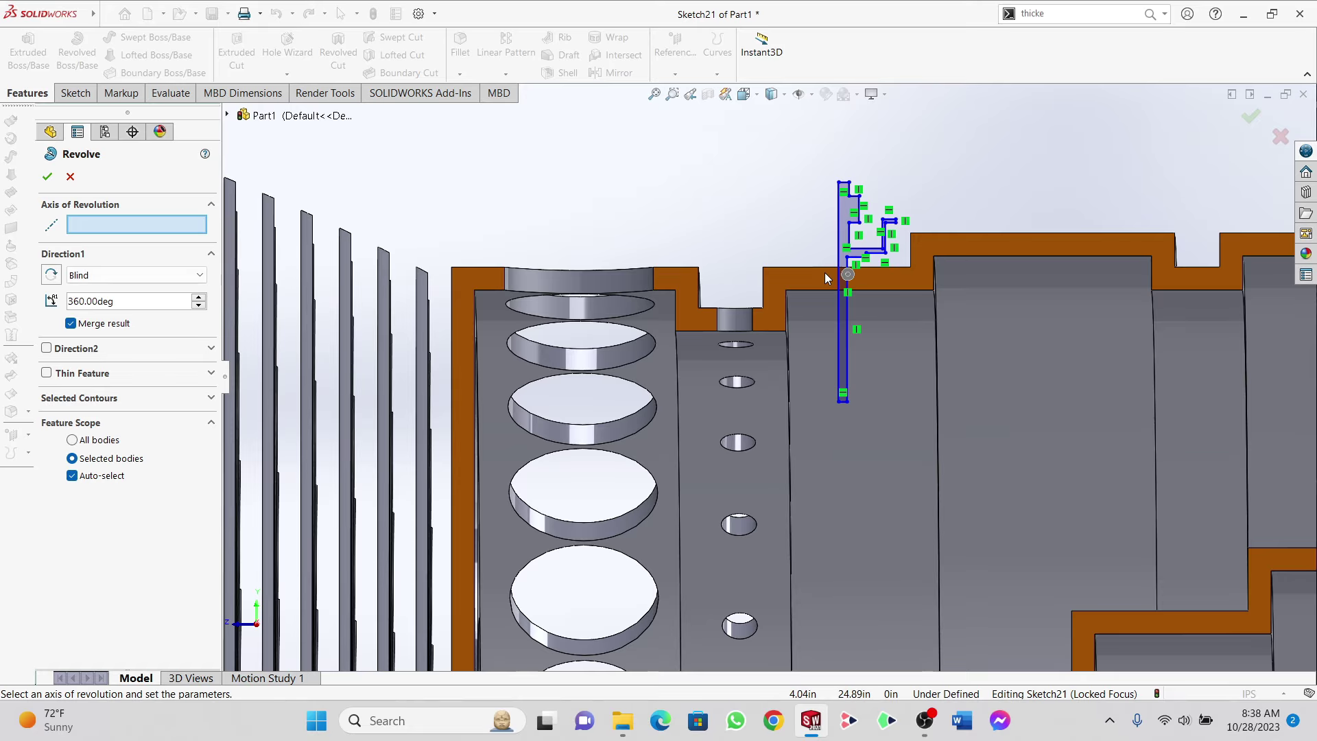
Step: Revolve the fitting profile 360° about its longest vertical line, which runs the full height of the profile
click(839, 246)
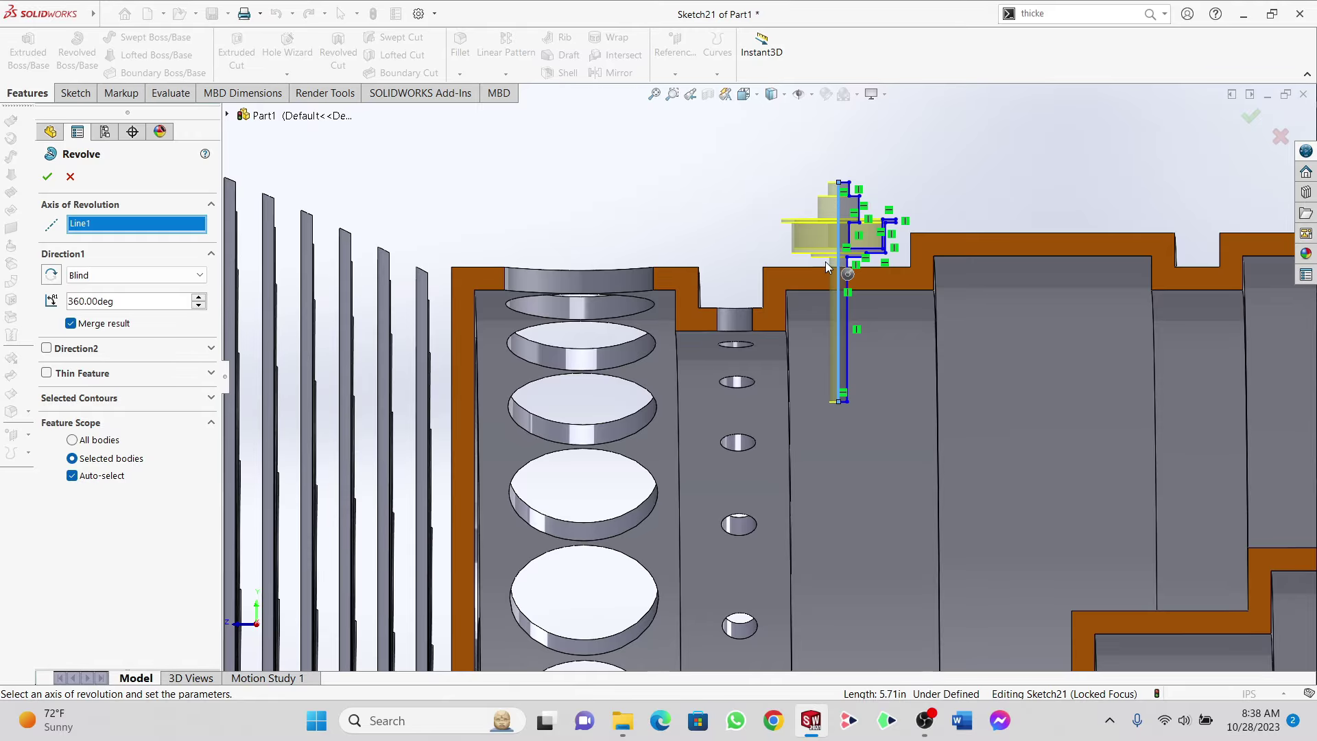
middle_drag(815, 263, 796, 266)
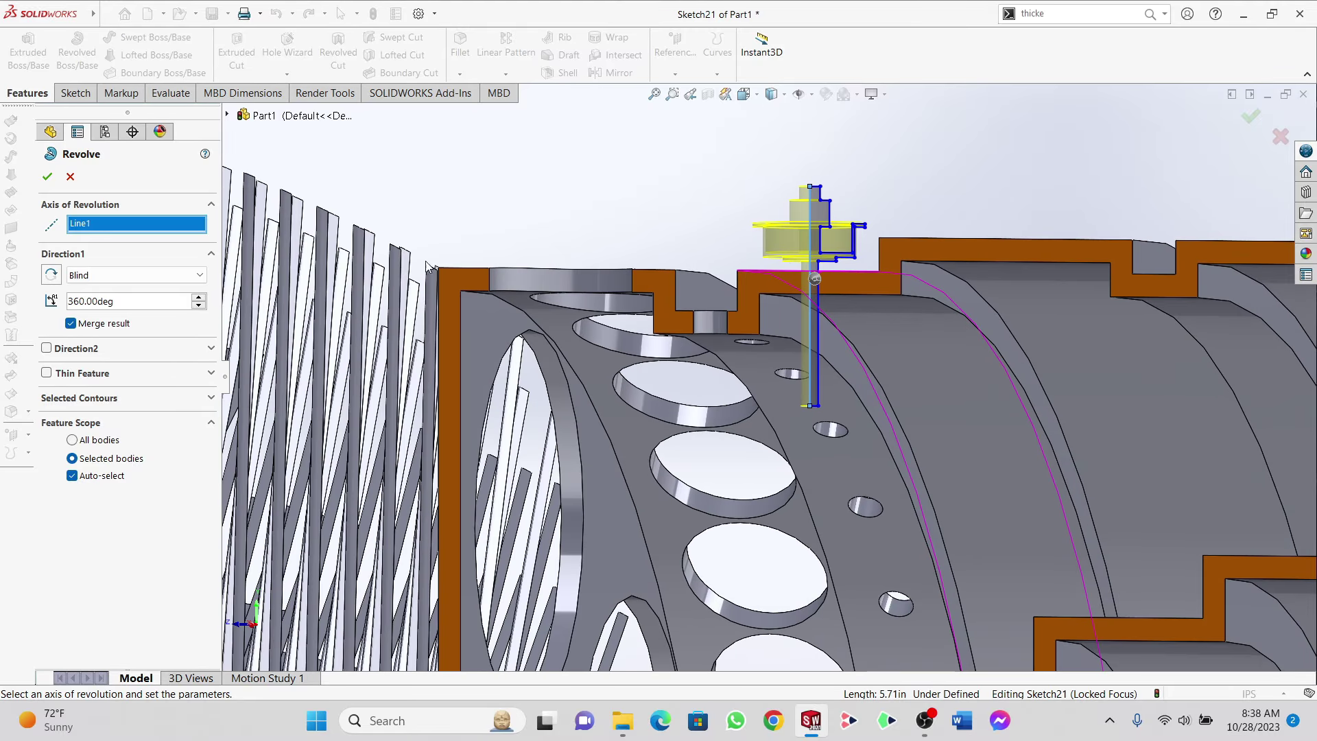
click(54, 177)
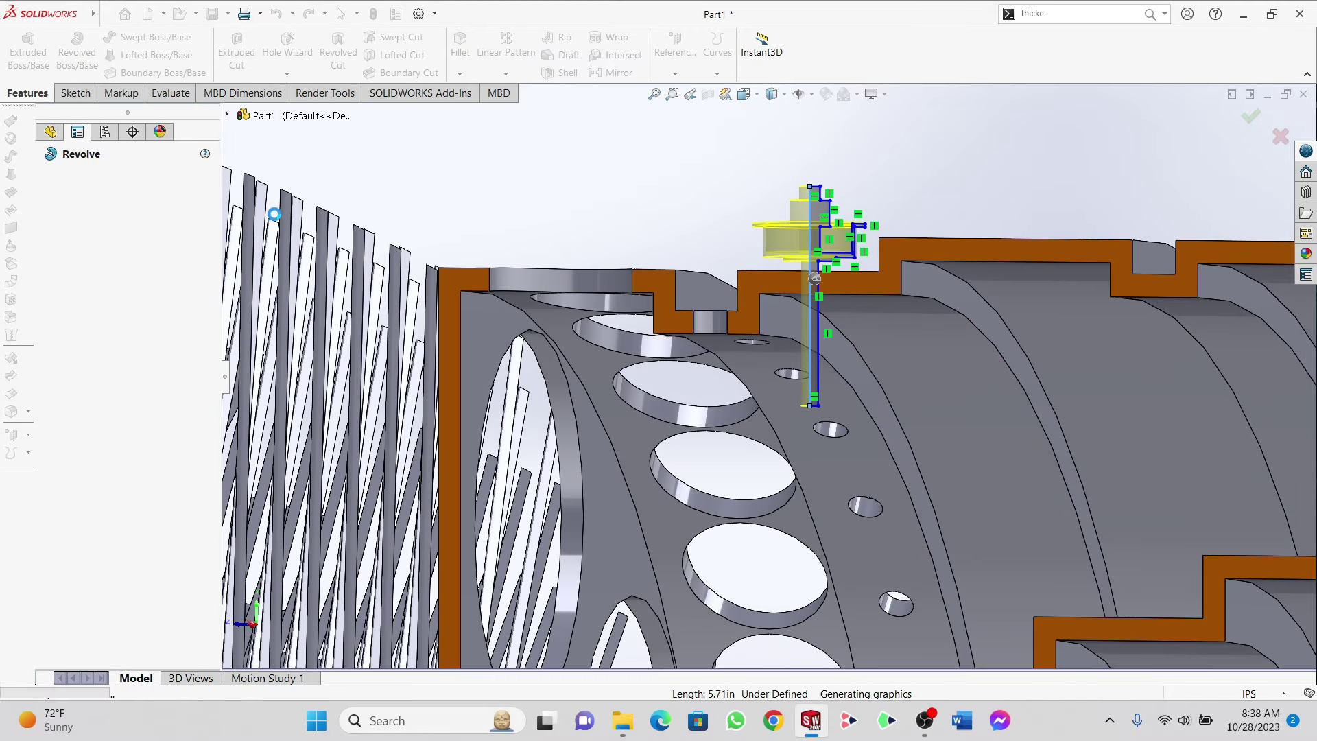
scroll(805, 239, down, 5)
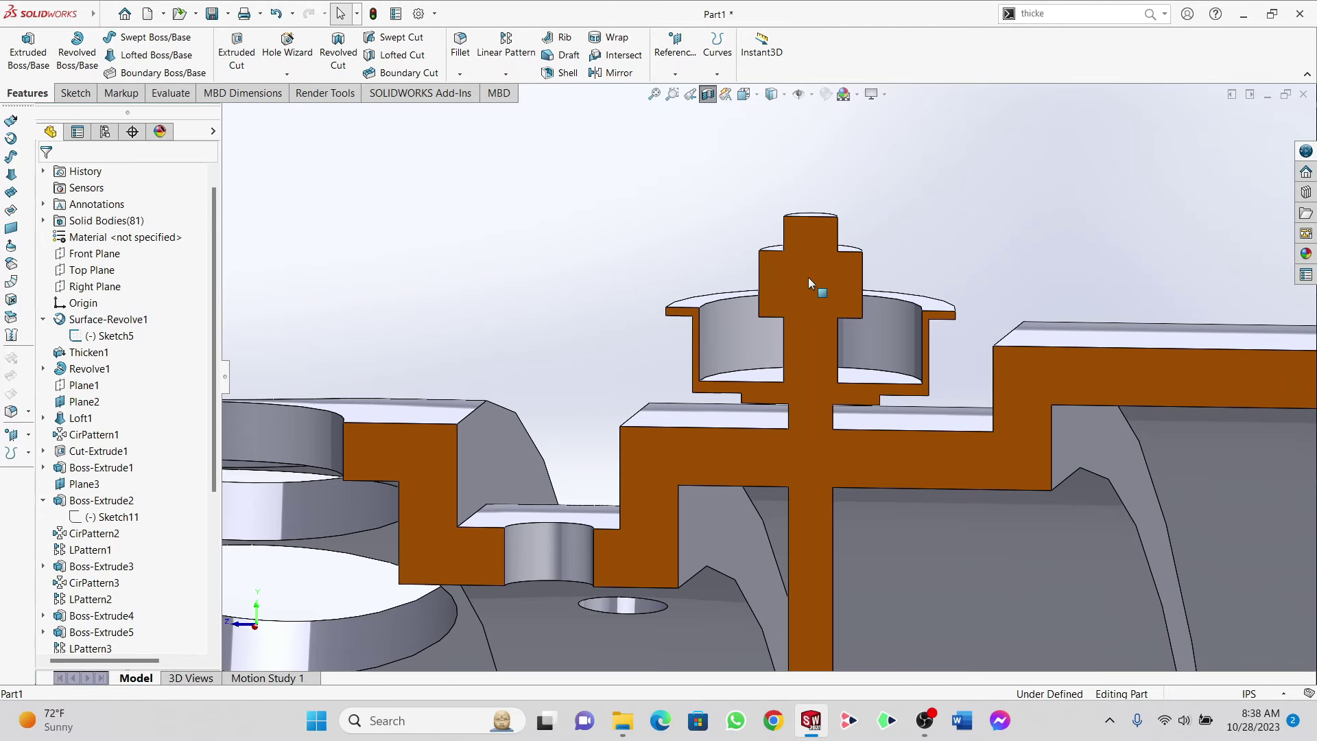
Step: On the Top Plane, sketch a circle of about 0.13 in radius centred on the revolved fitting's axis
scroll(808, 277, up, 4)
right_click(69, 275)
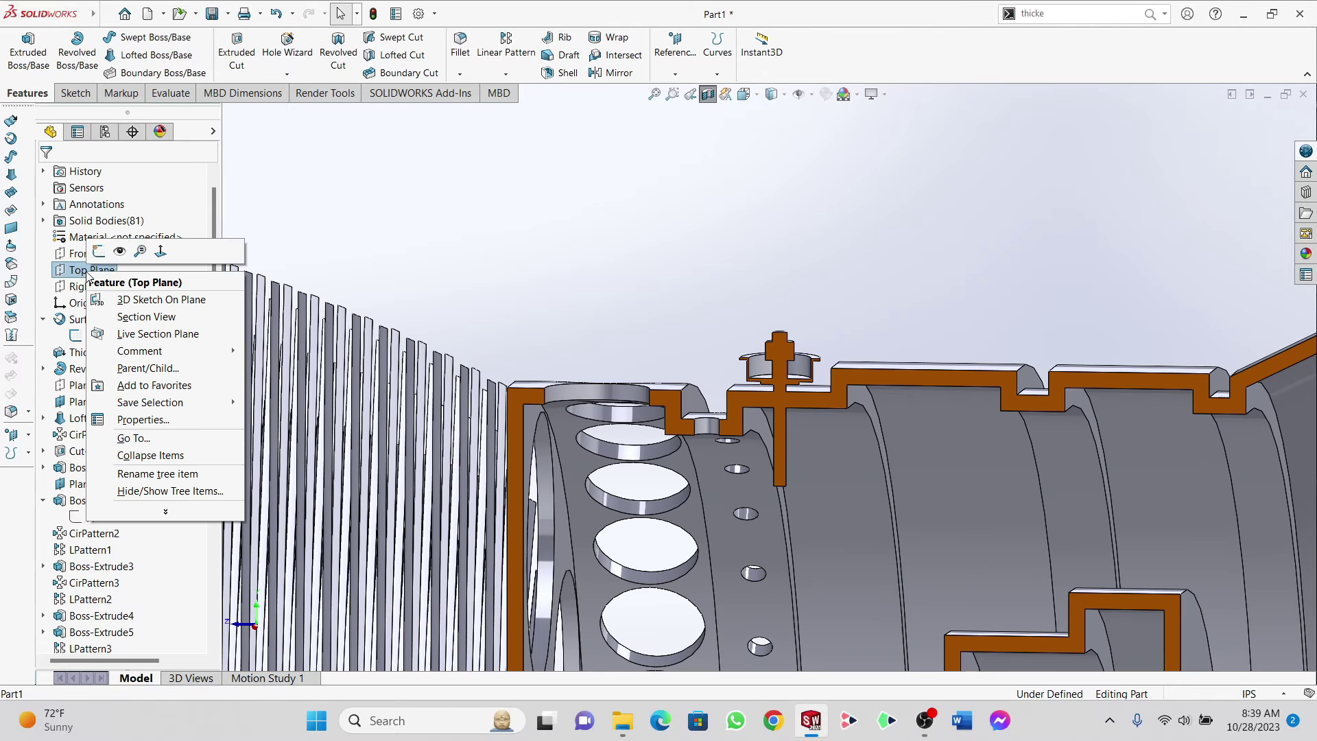
click(109, 254)
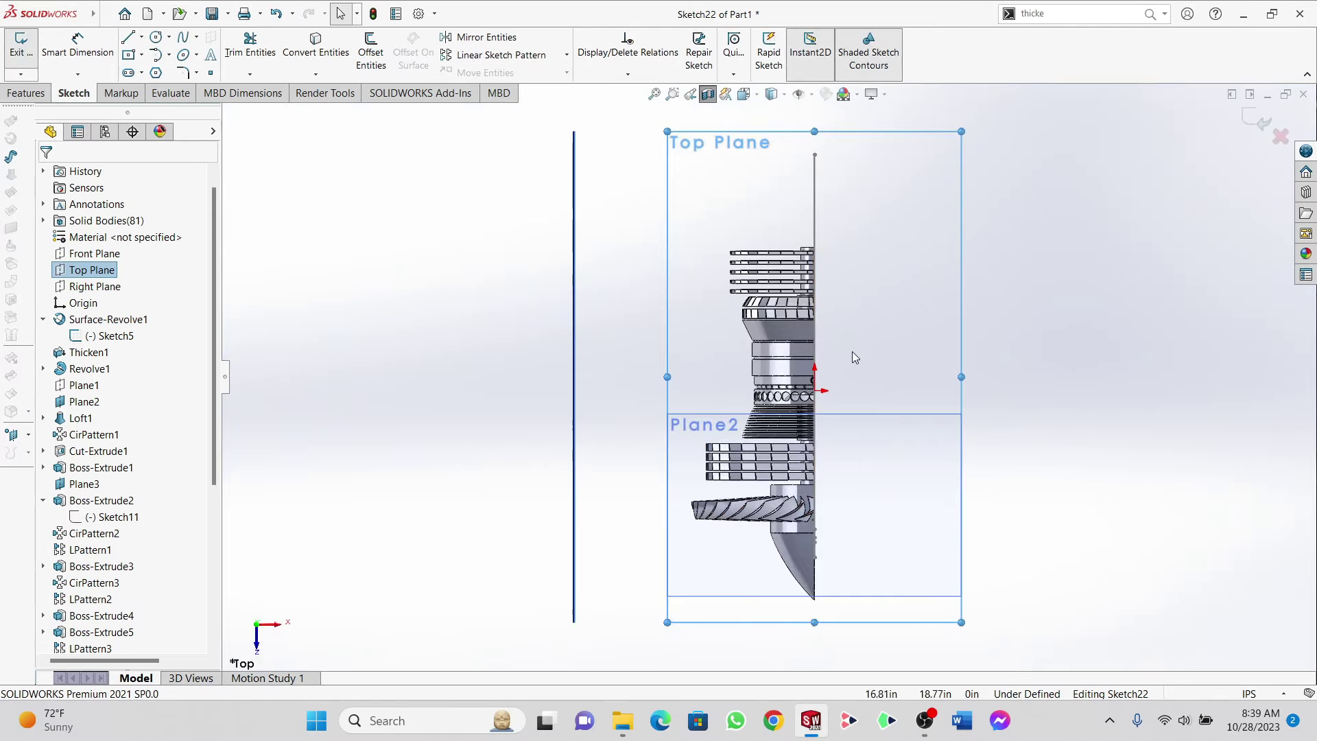
scroll(852, 351, down, 10)
scroll(796, 388, down, 5)
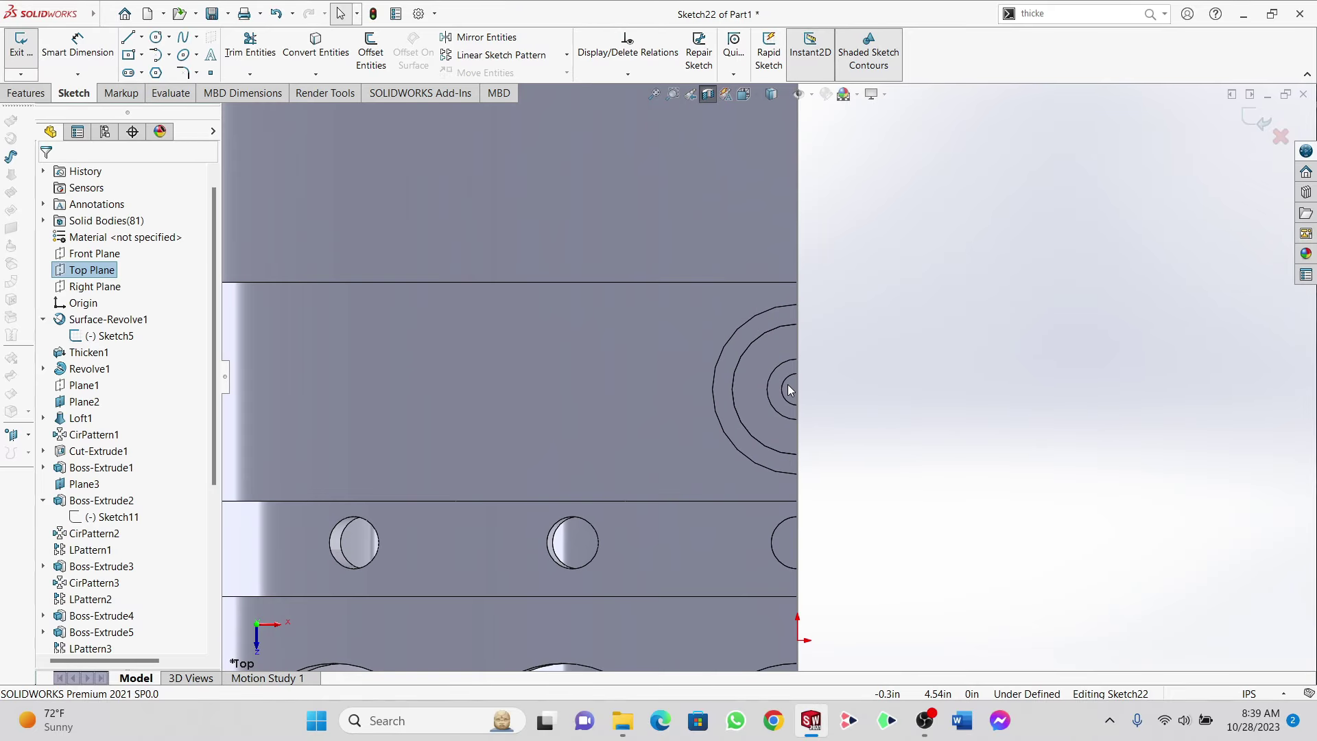
click(158, 39)
scroll(800, 391, down, 2)
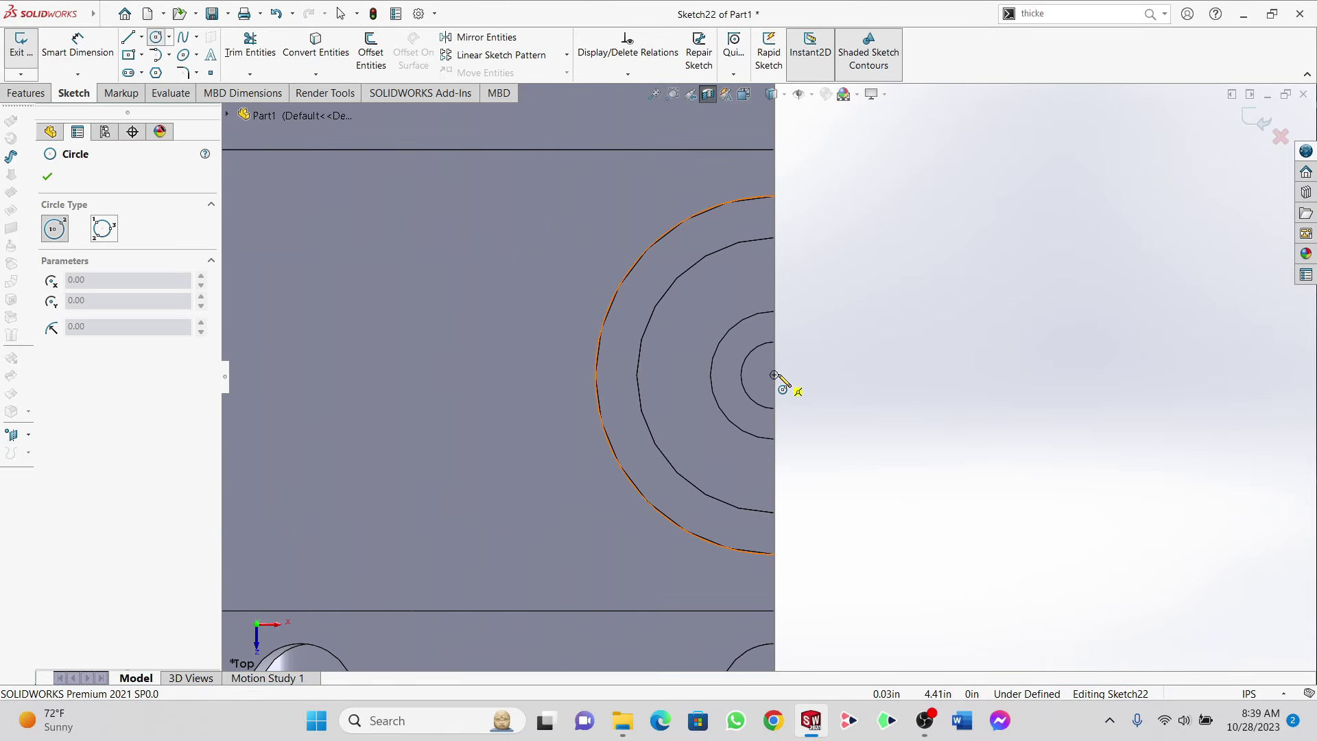
click(774, 375)
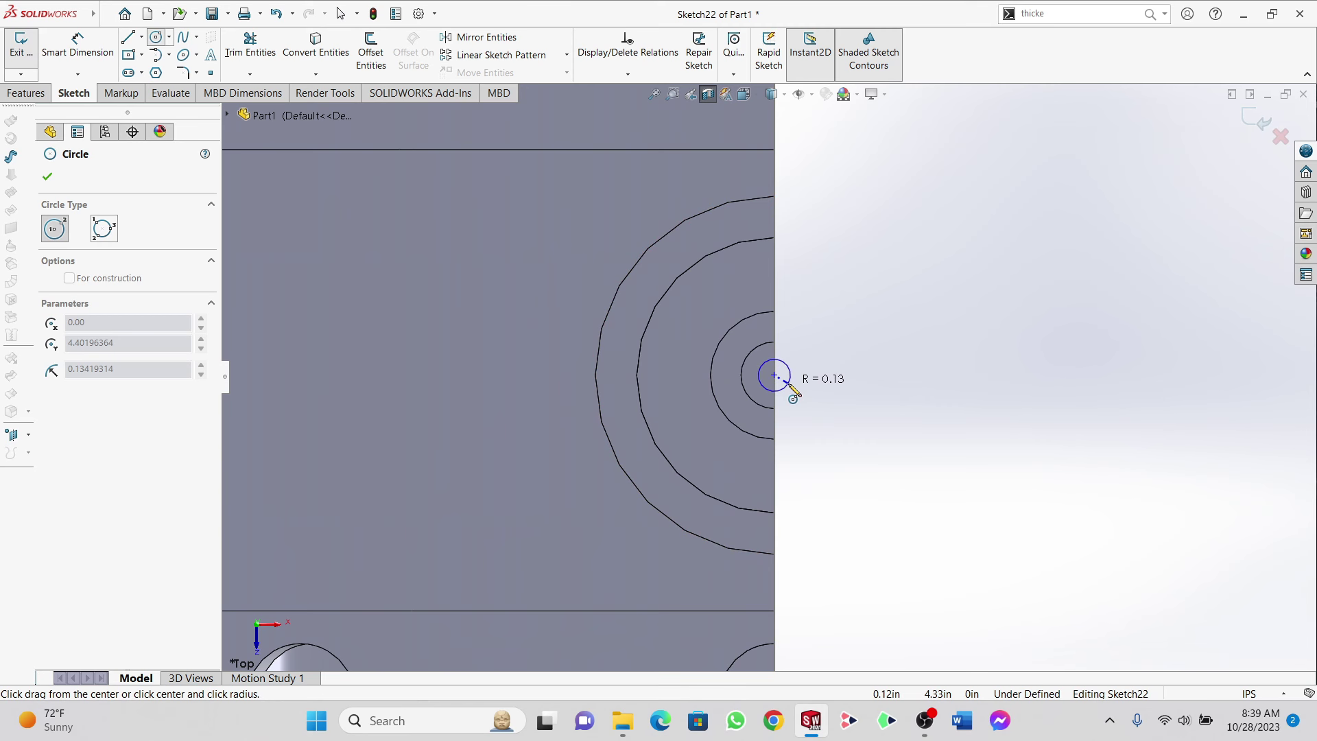
key(Escape)
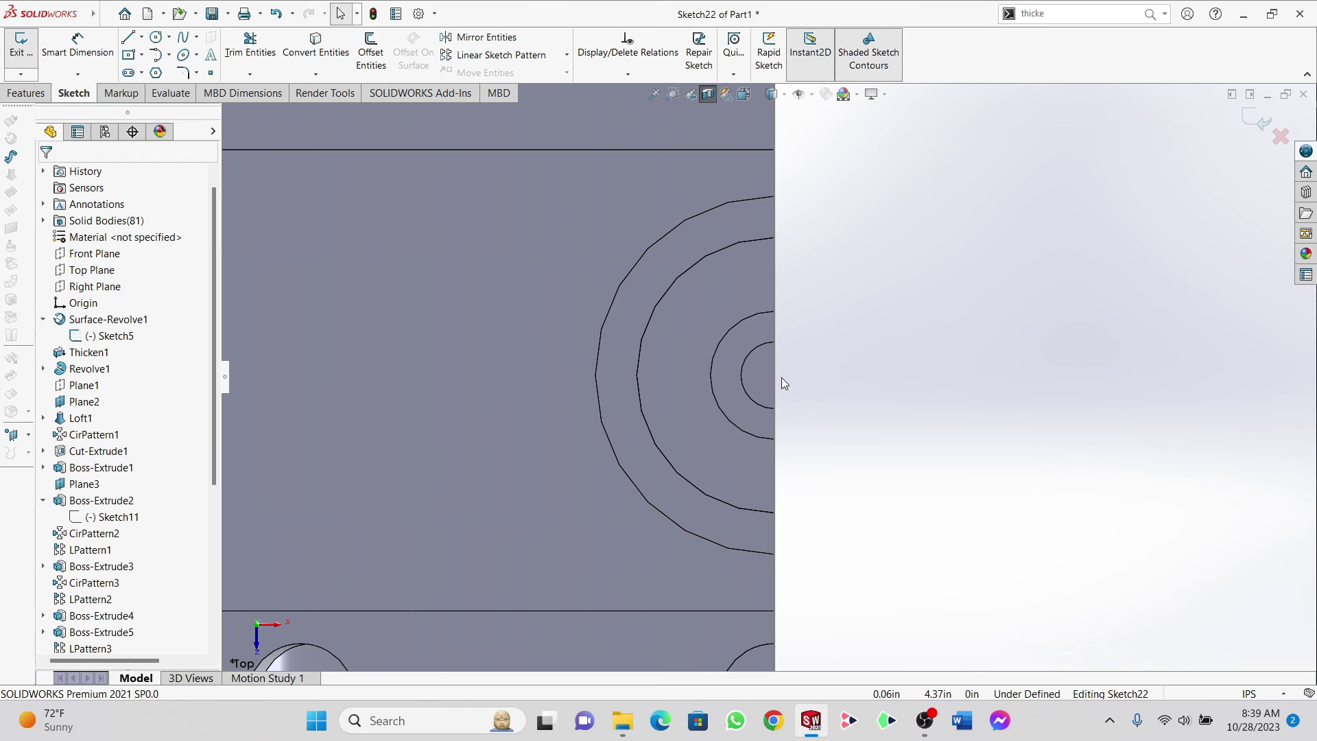
click(157, 40)
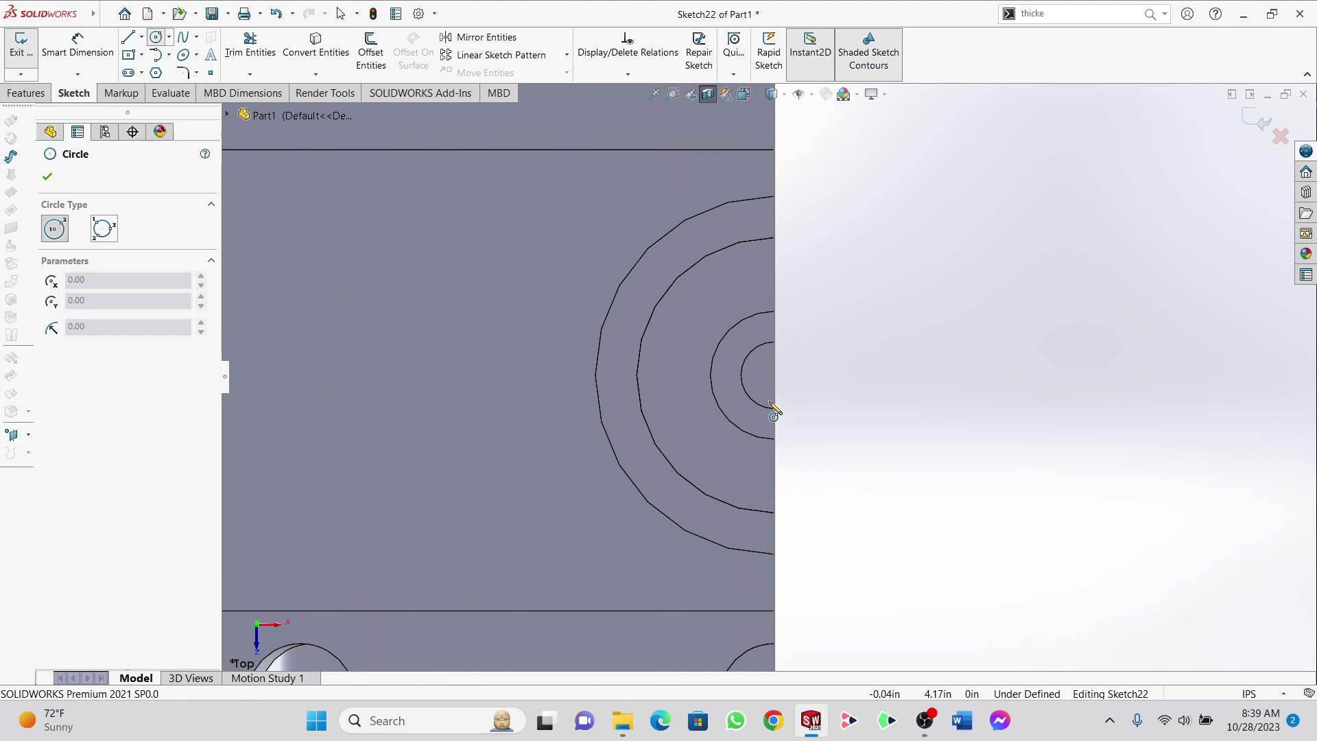
click(774, 376)
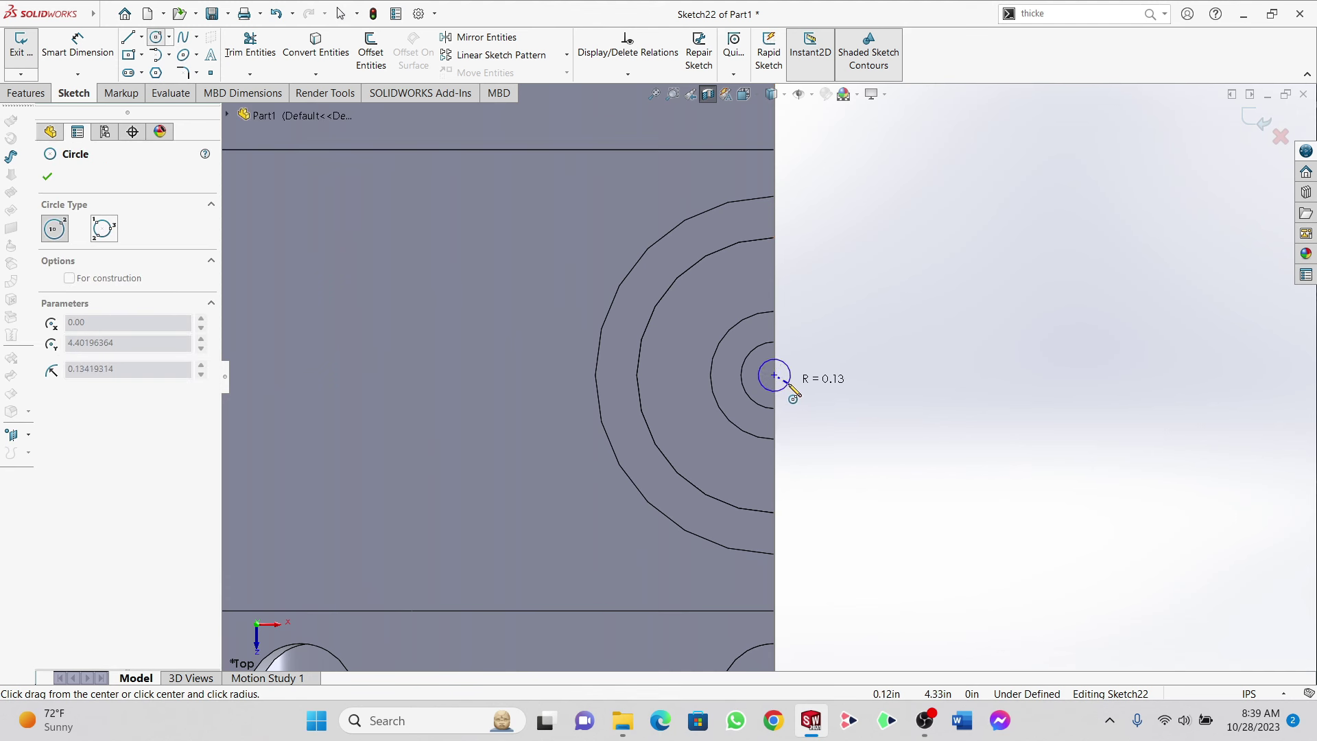
click(789, 387)
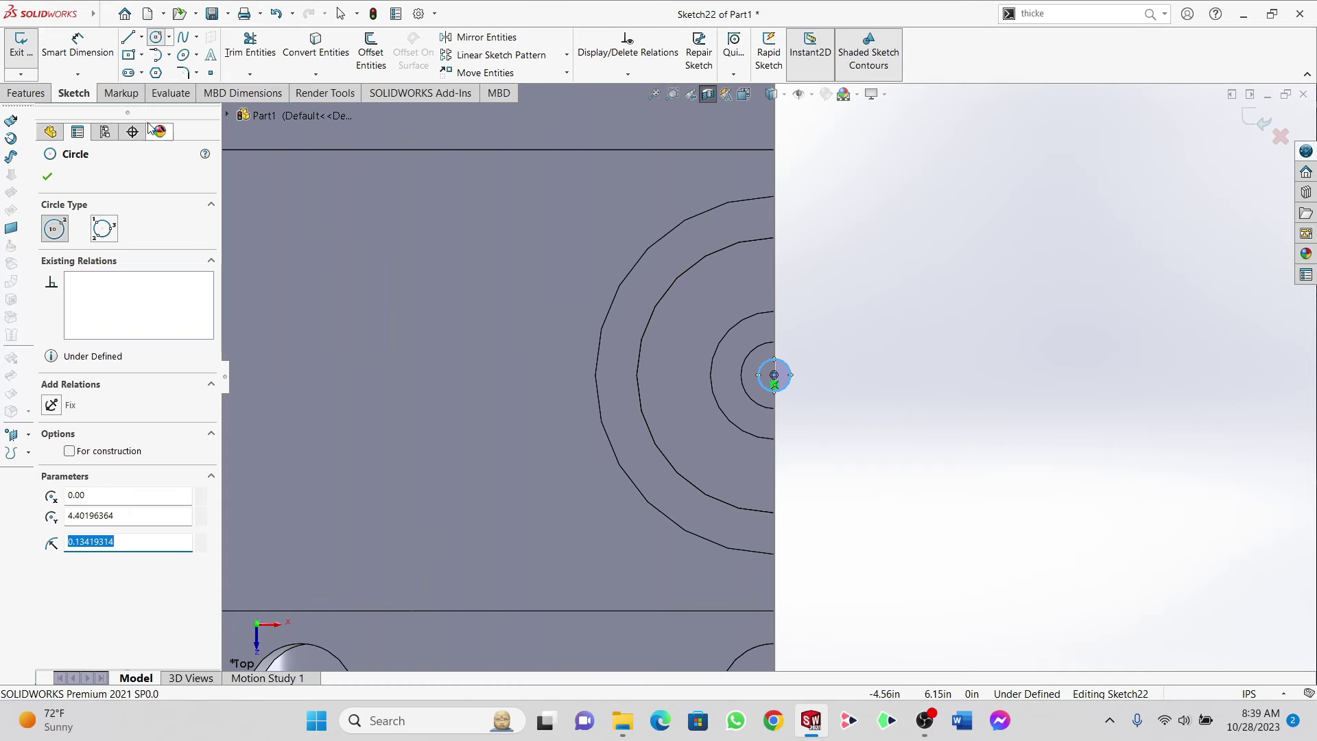
Step: Cut-extrude the circle through the fitting with a blind depth of 60.47 in, starting from an 80 in offset
click(36, 93)
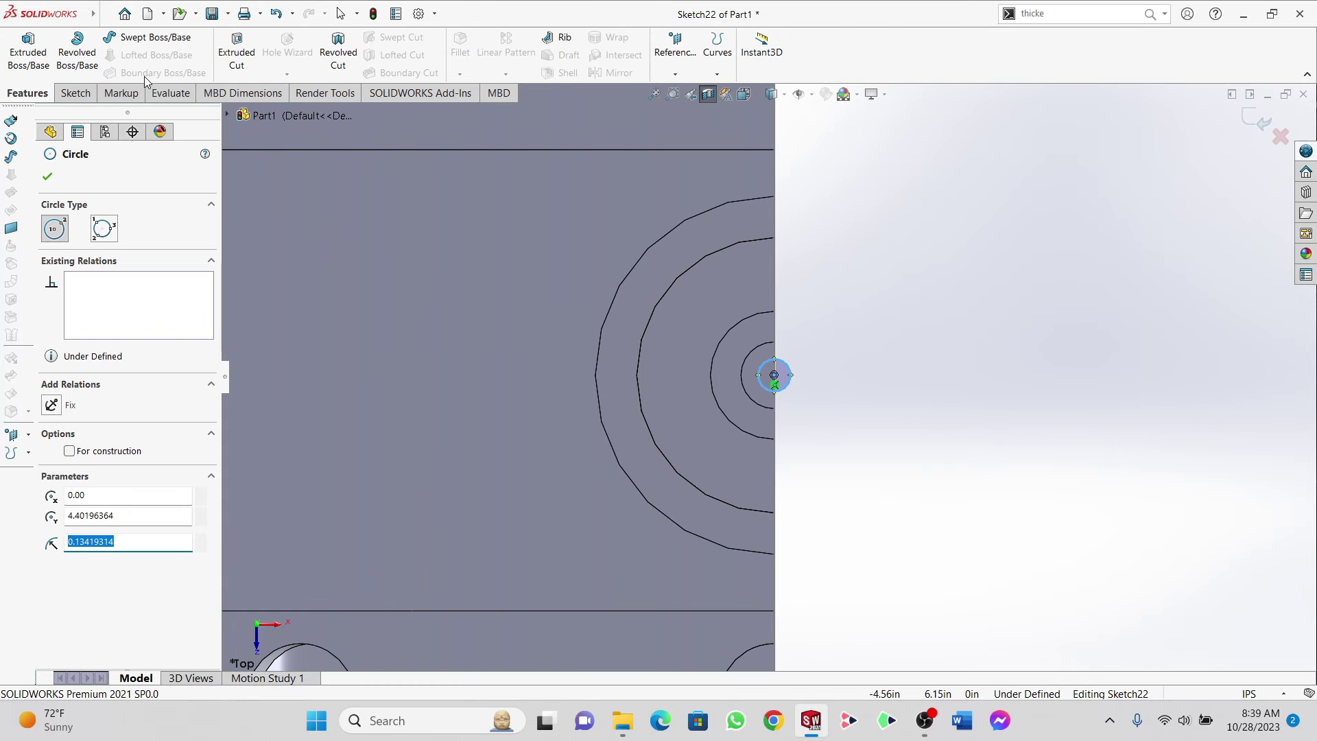
click(237, 49)
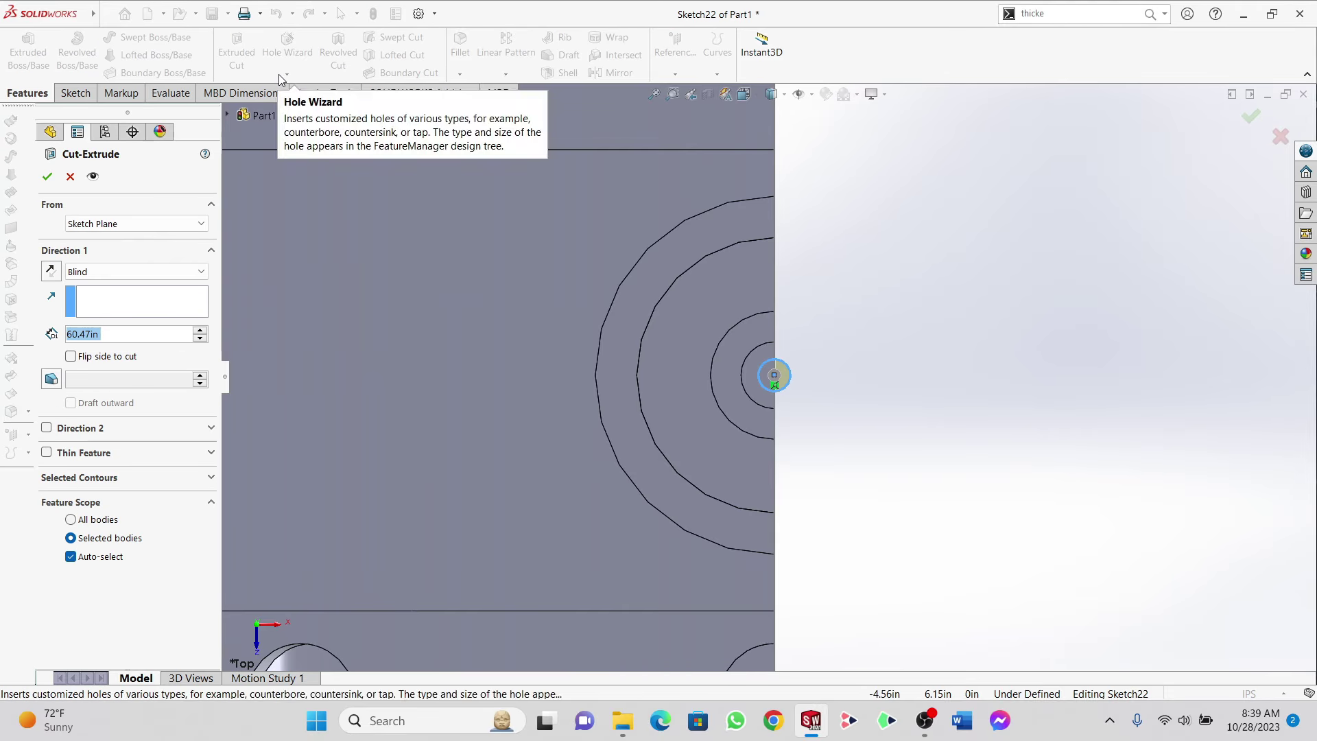
click(108, 224)
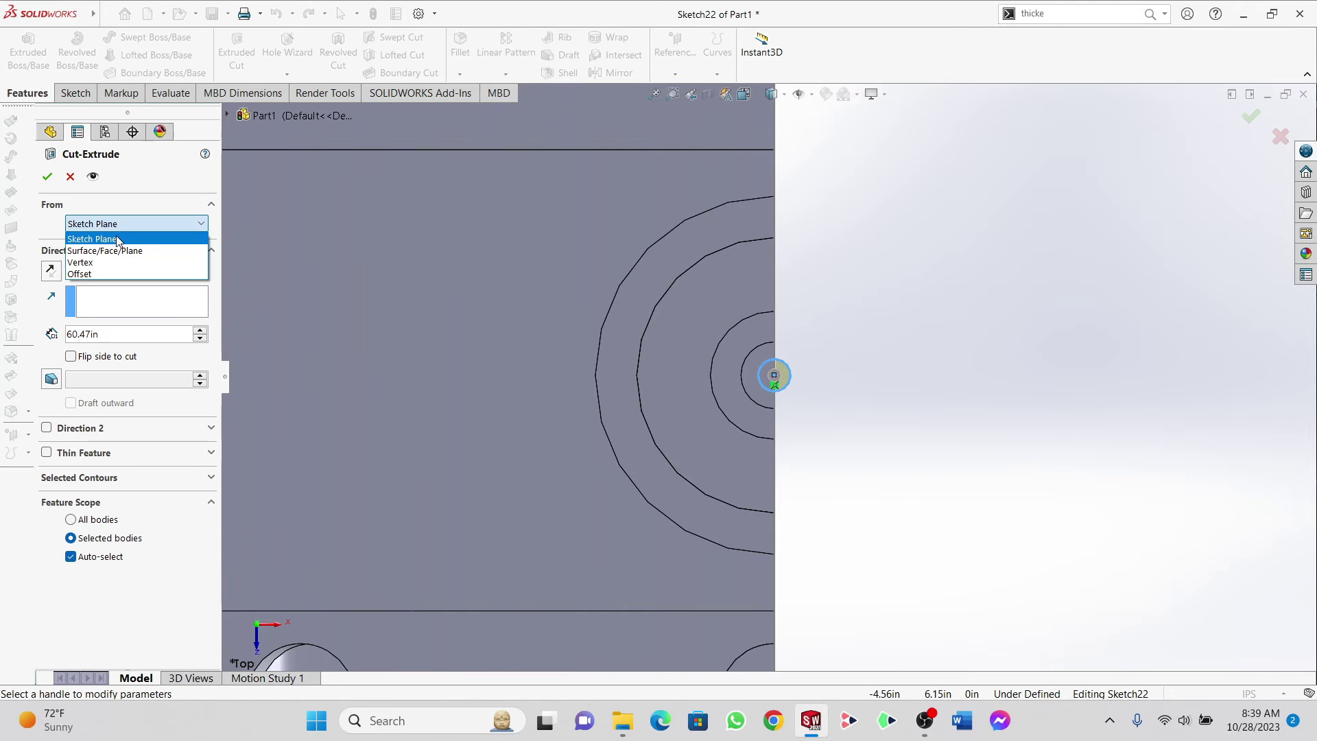
click(109, 273)
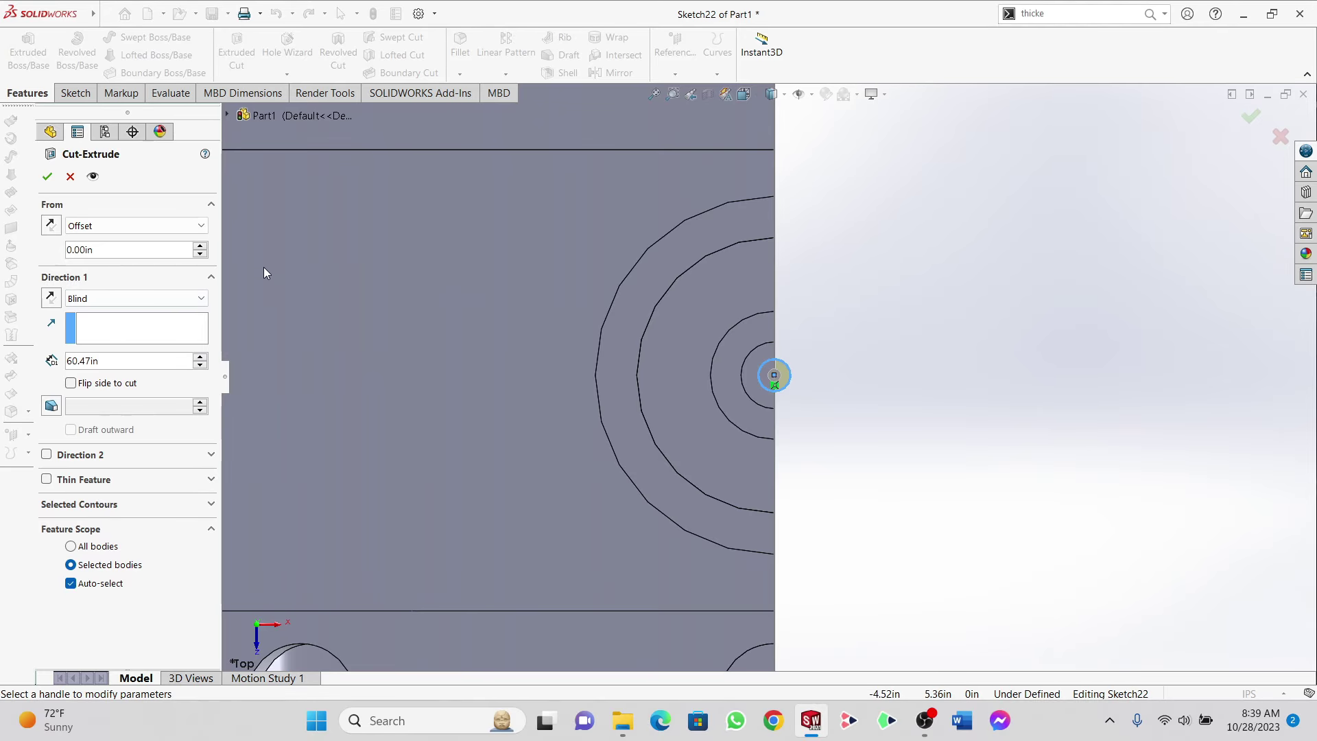
mouse_move(266, 273)
middle_down()
mouse_move(568, 368)
mouse_move(838, 365)
mouse_move(785, 372)
mouse_move(717, 288)
mouse_move(689, 336)
middle_up()
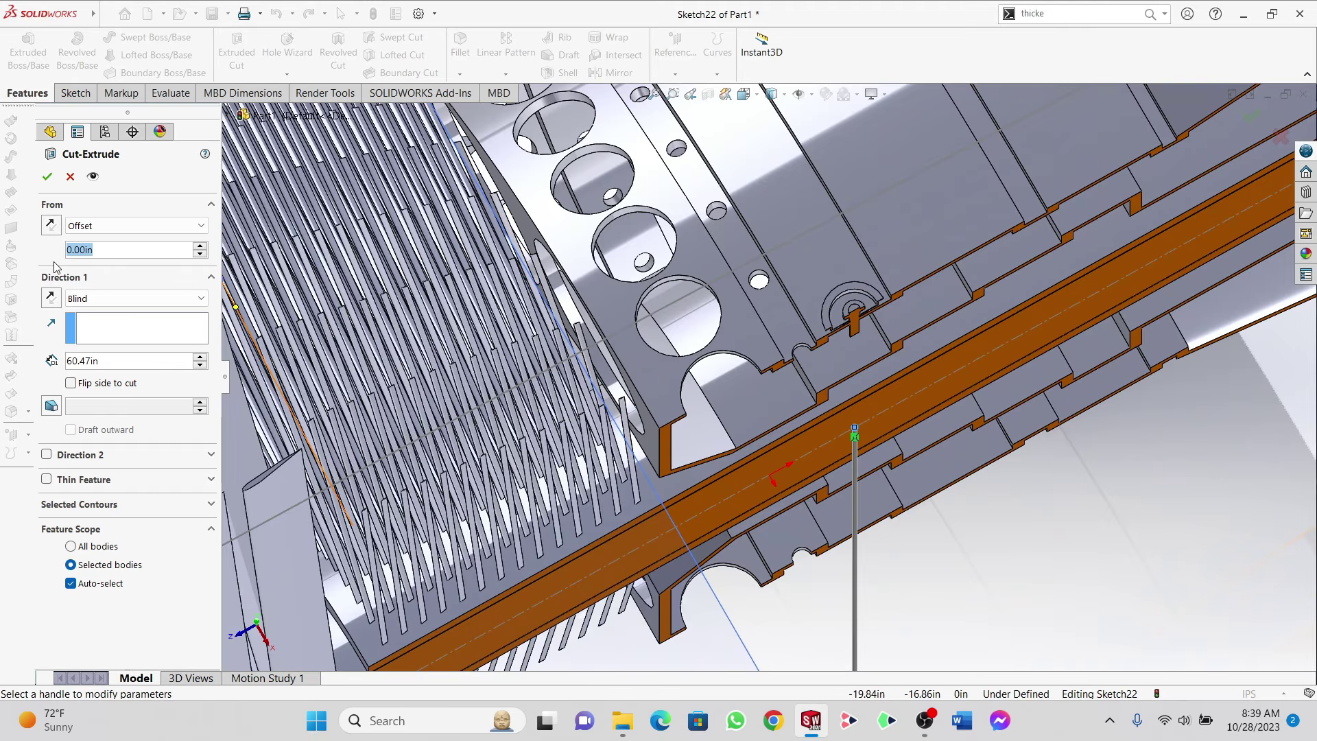
text(80)
key(Return)
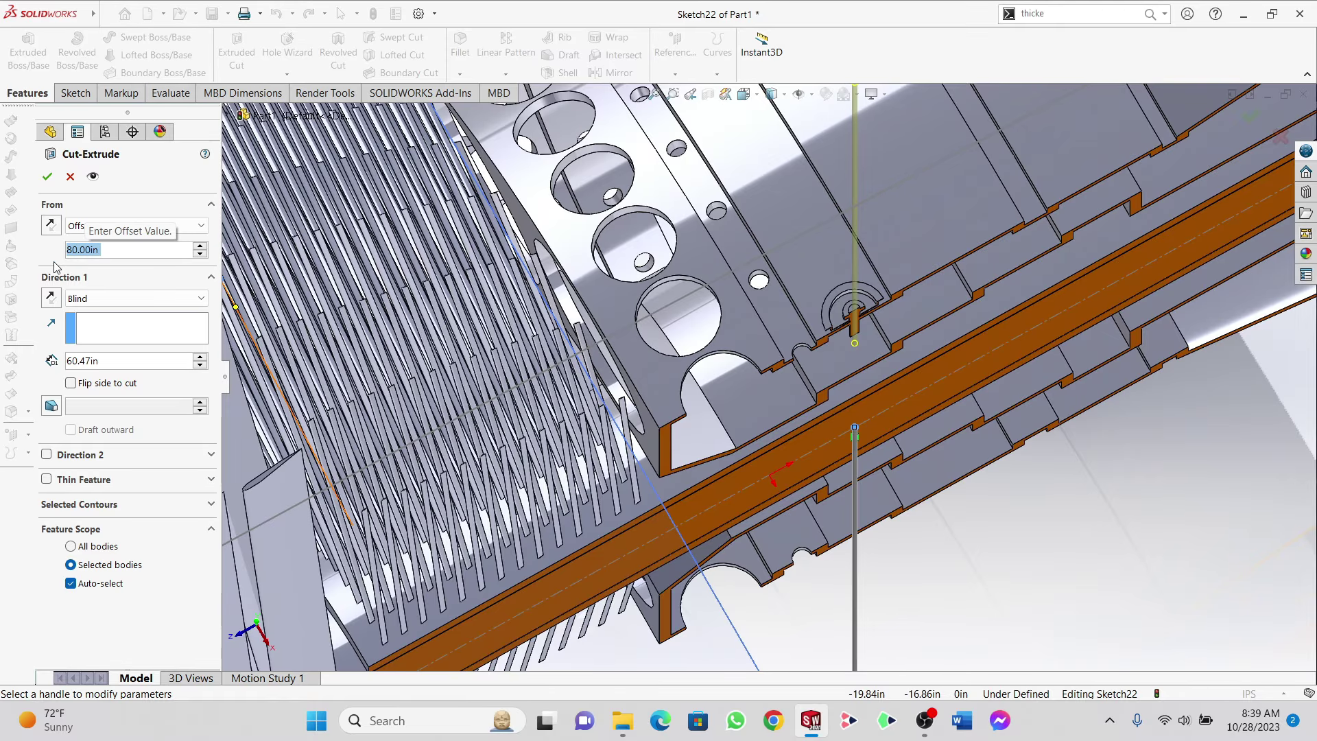
middle_drag(885, 329, 855, 260)
key(Return)
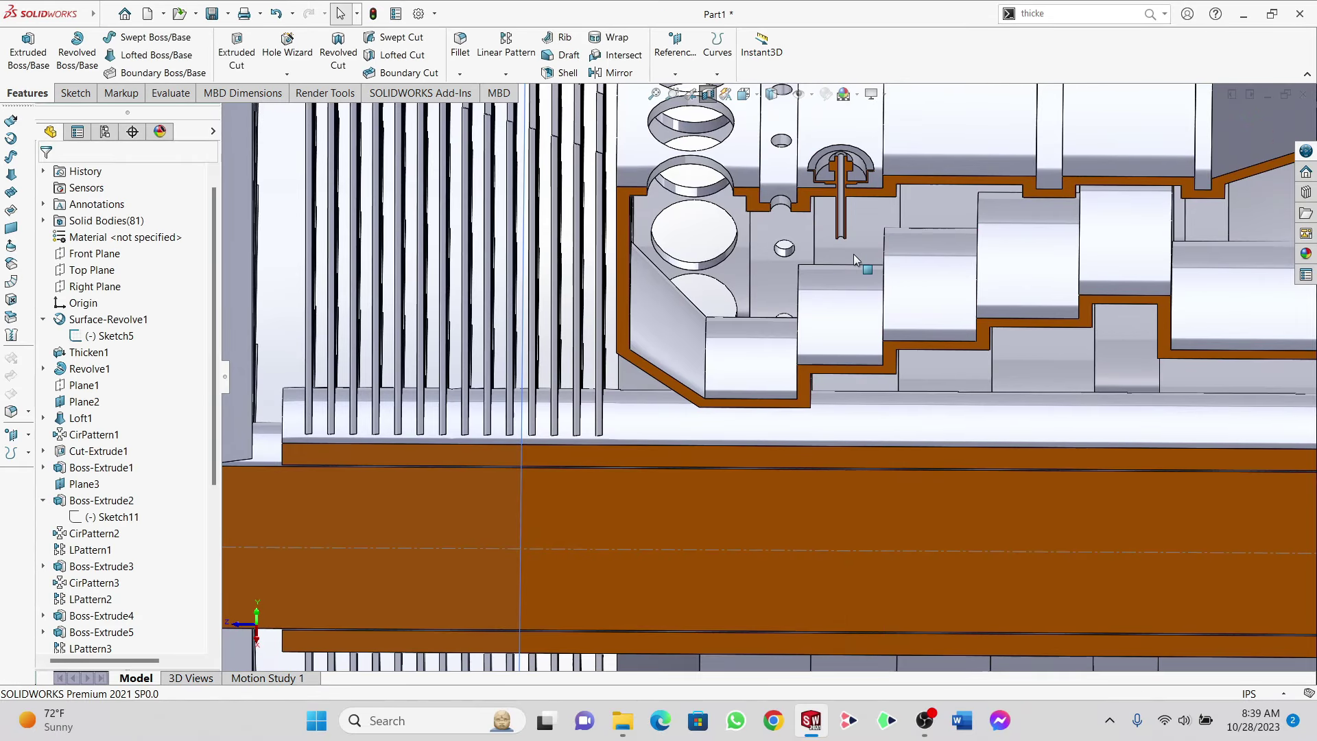
Step: Set up a circular pattern of the fitting's bore cut about the casing's cylindrical face, with 10 equally spaced instances over 360°
middle_drag(844, 232, 892, 223)
scroll(859, 171, up, 4)
scroll(794, 132, down, 6)
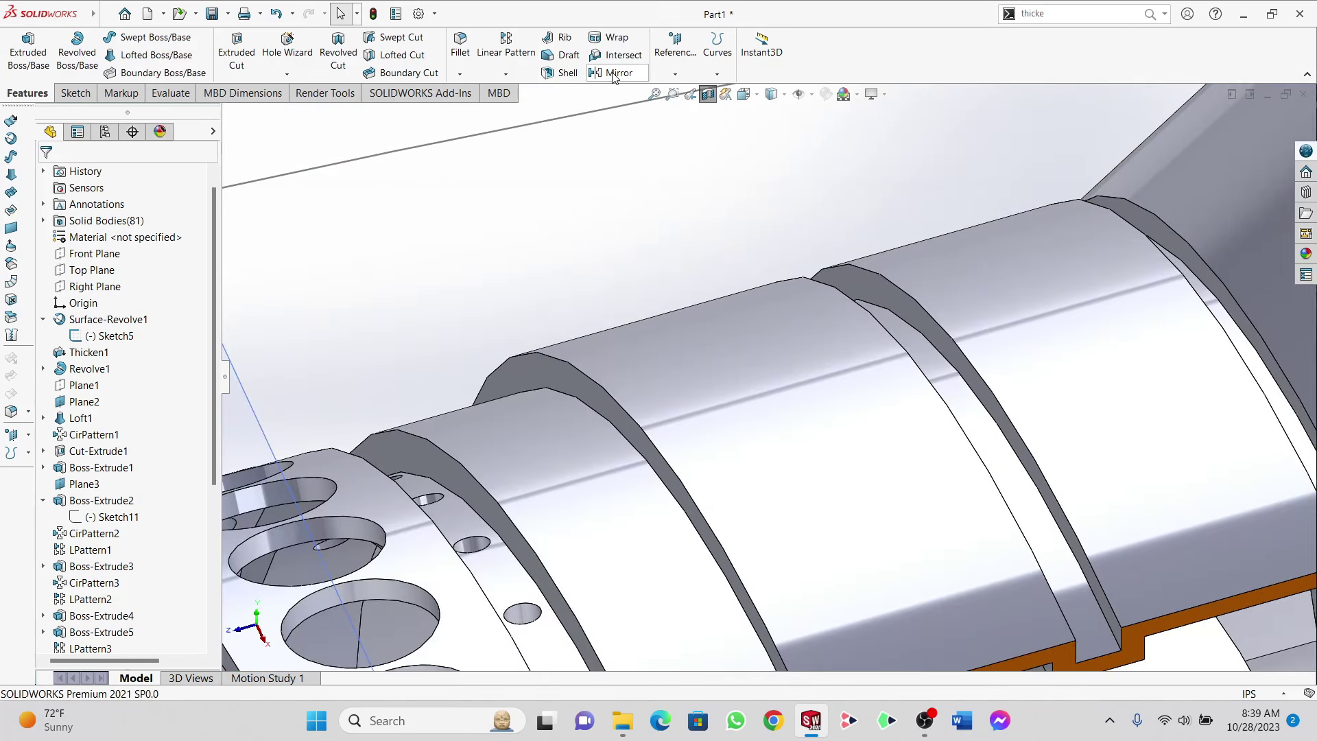
click(506, 74)
click(530, 108)
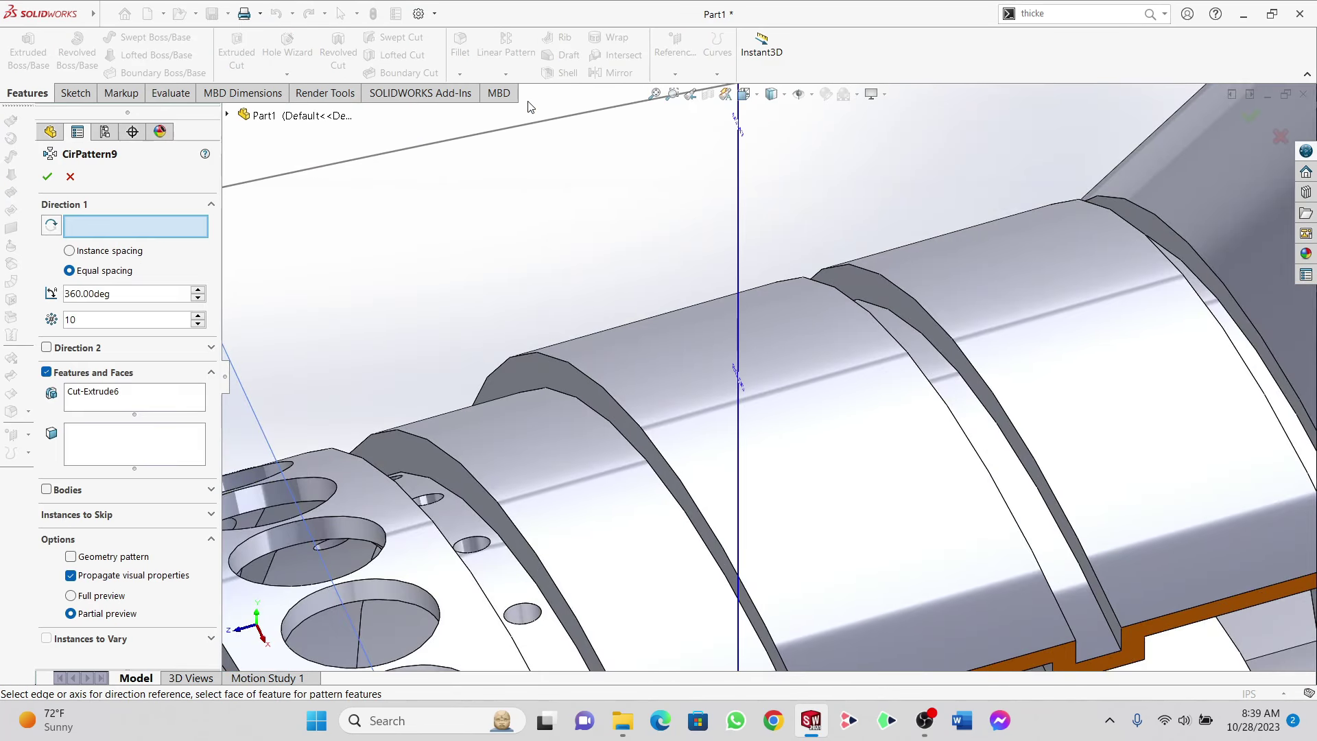
scroll(725, 444, up, 6)
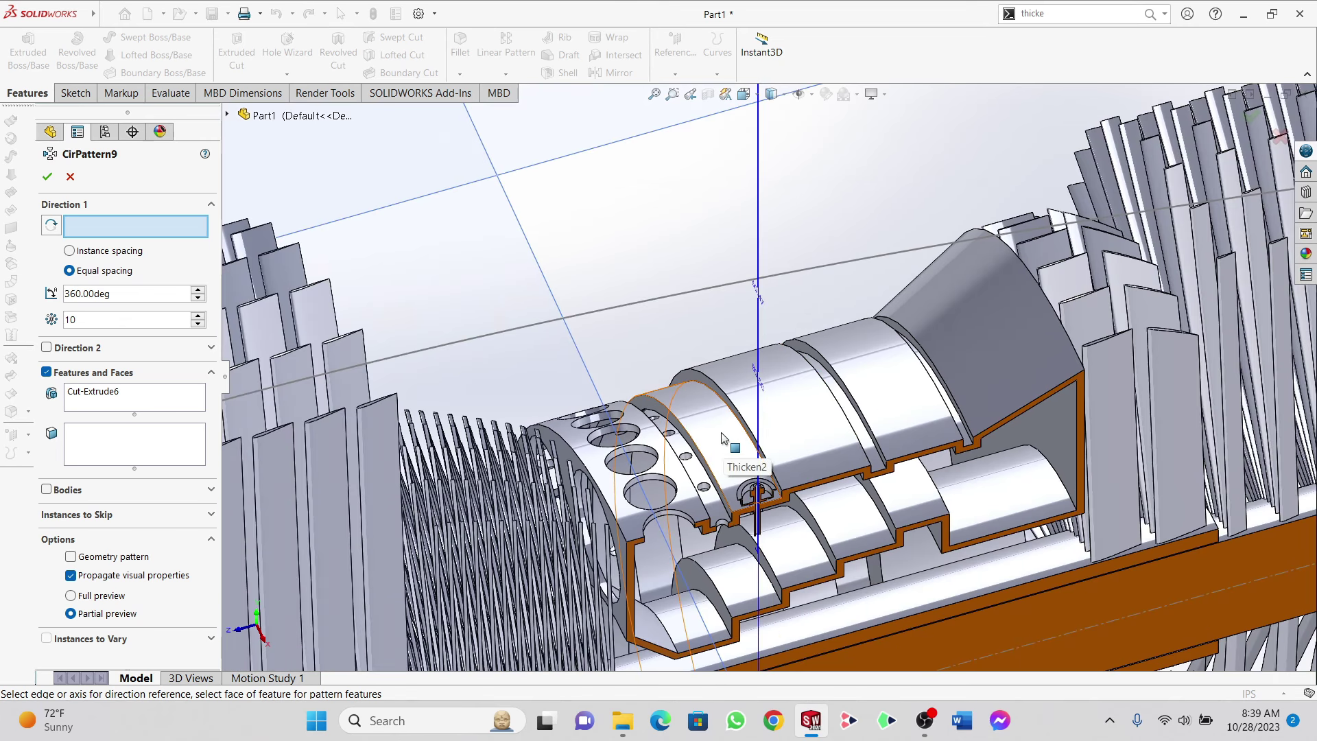
click(722, 438)
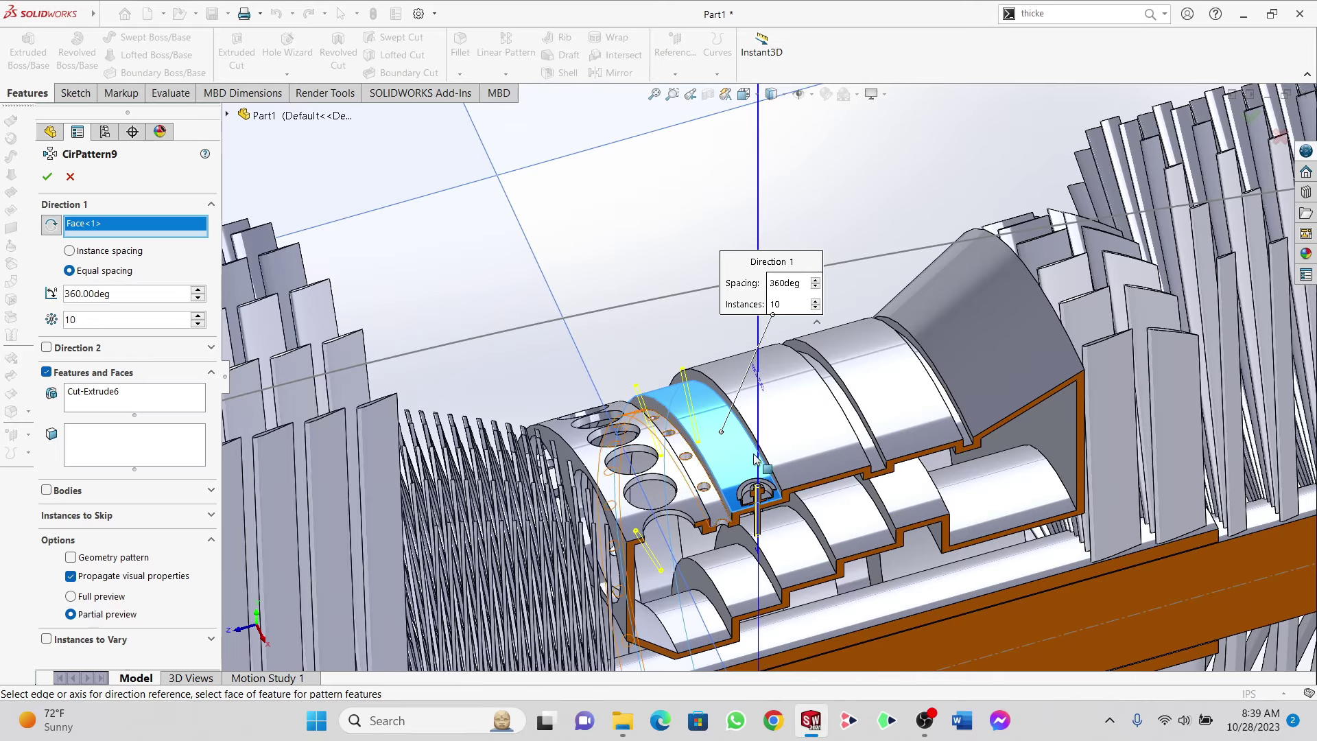
scroll(749, 487, down, 3)
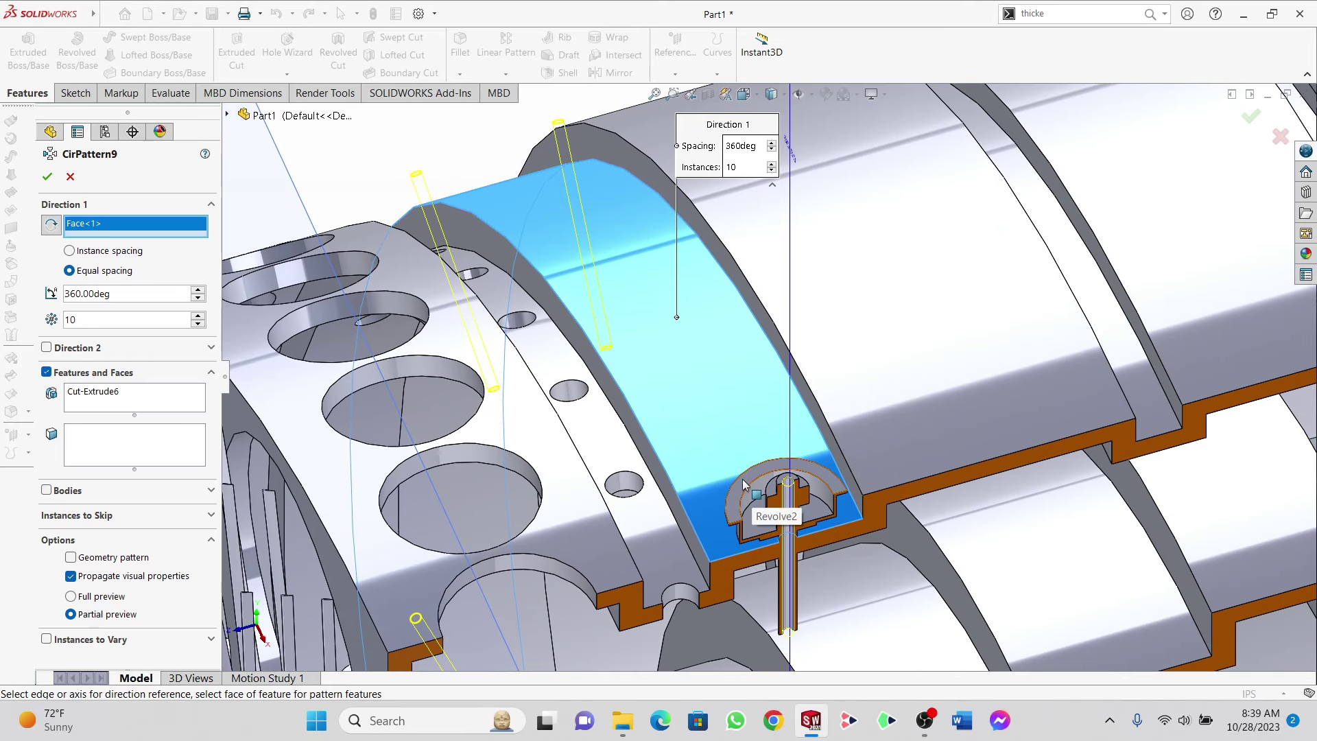
click(748, 487)
scroll(744, 482, down, 2)
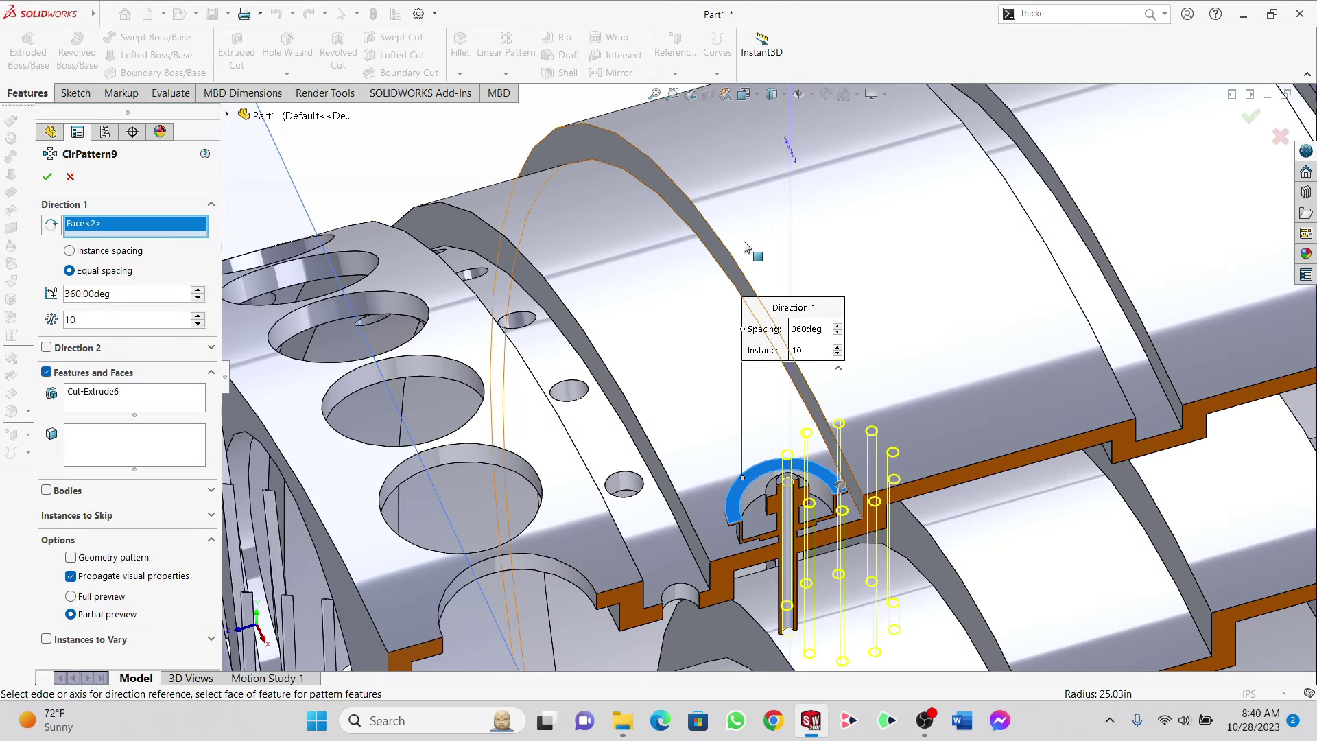
click(660, 268)
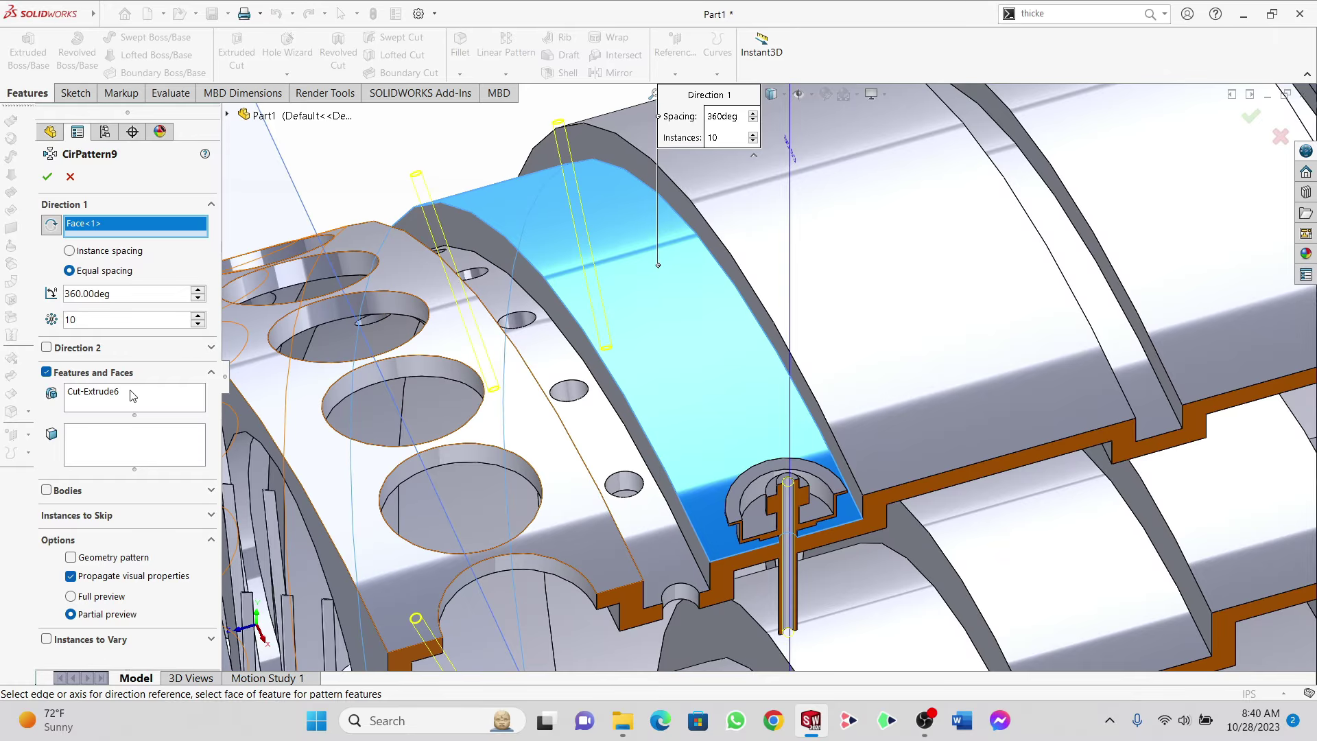
Step: Add the revolved fitting to the patterned features and create the circular pattern
click(184, 396)
scroll(747, 467, down, 3)
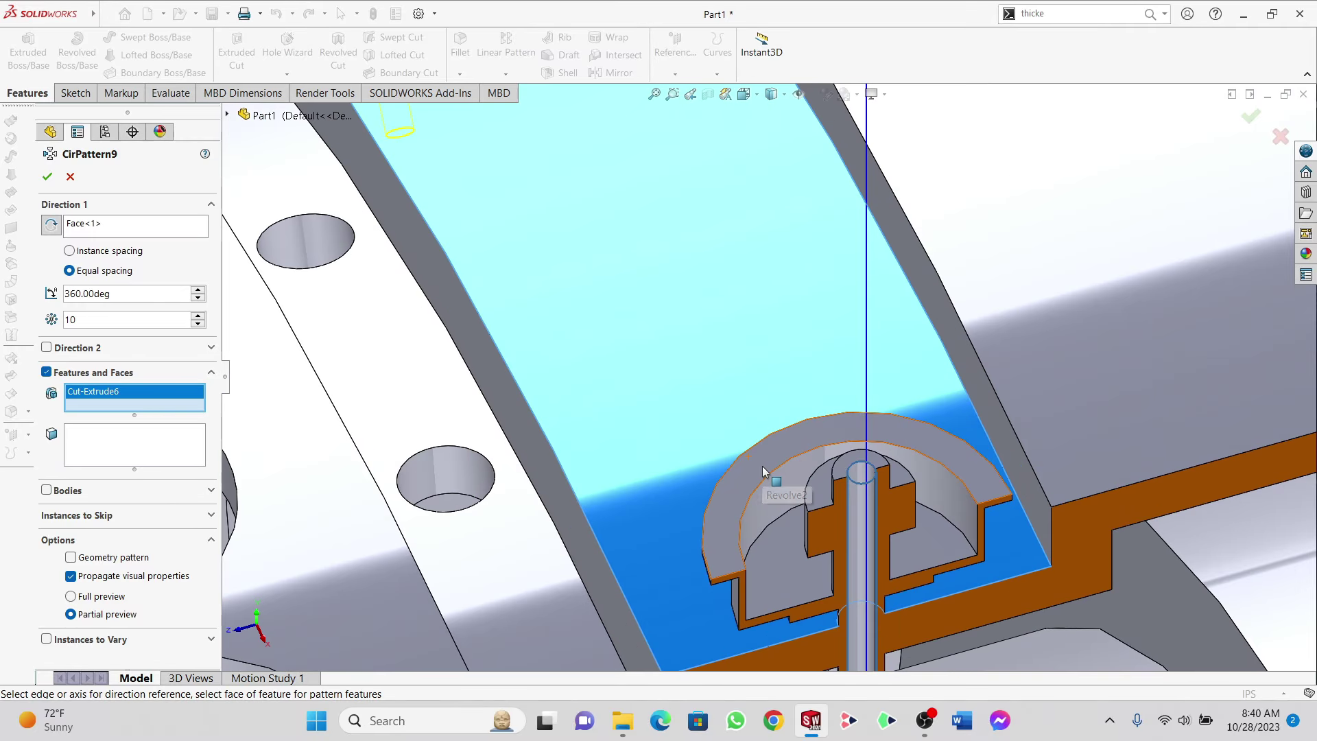
click(764, 471)
scroll(760, 463, up, 3)
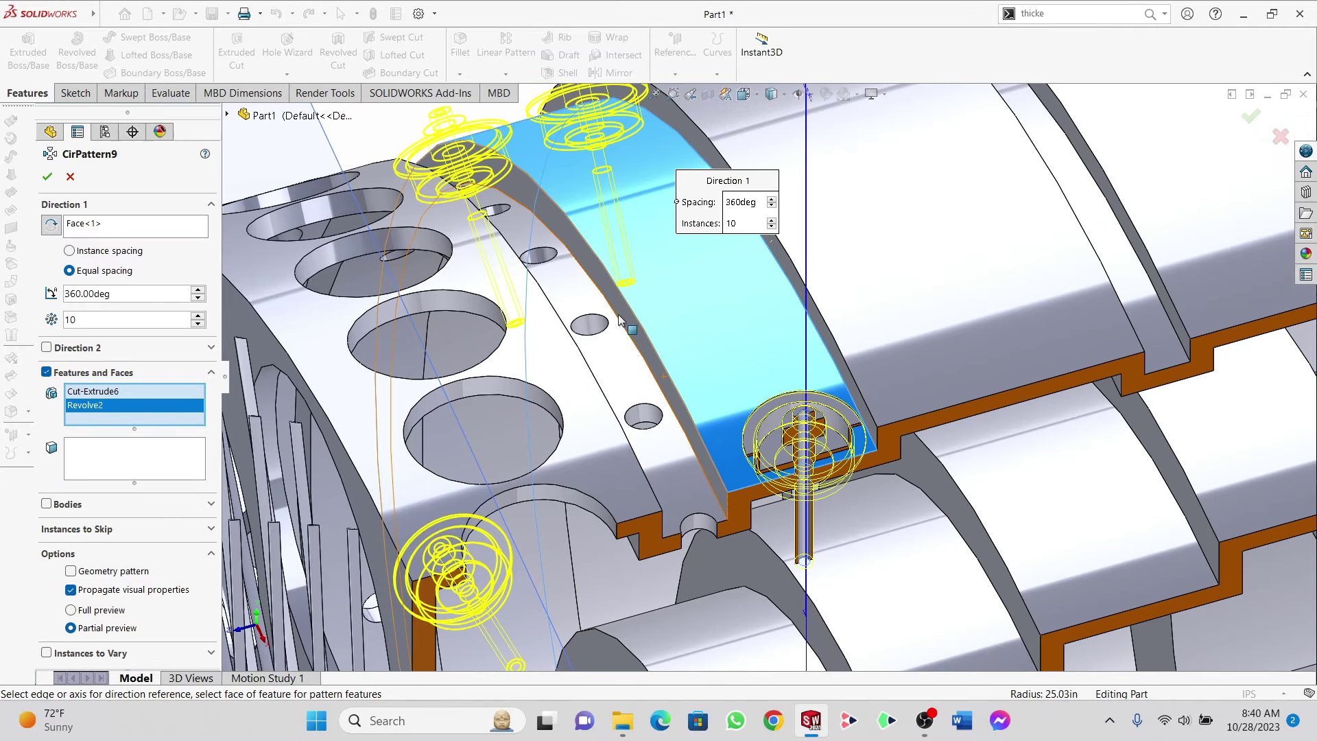
scroll(672, 311, up, 3)
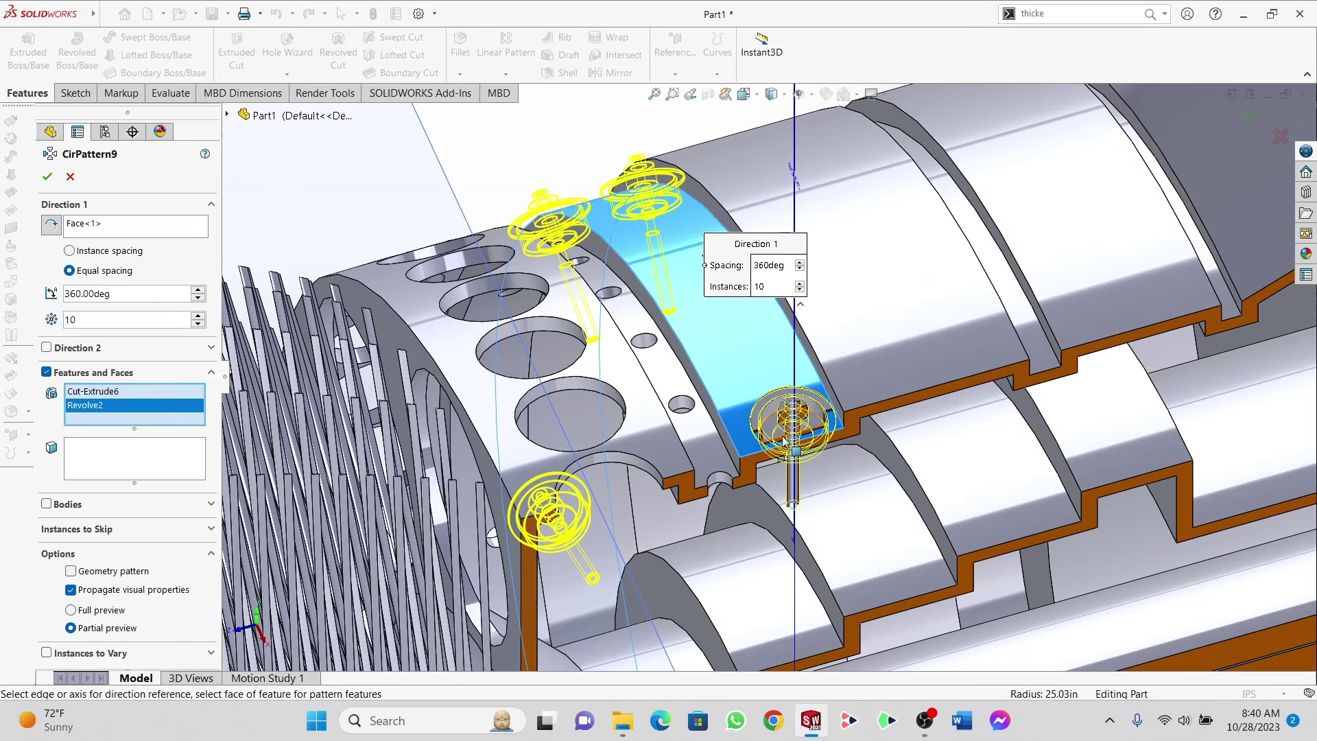
middle_drag(784, 441, 521, 353)
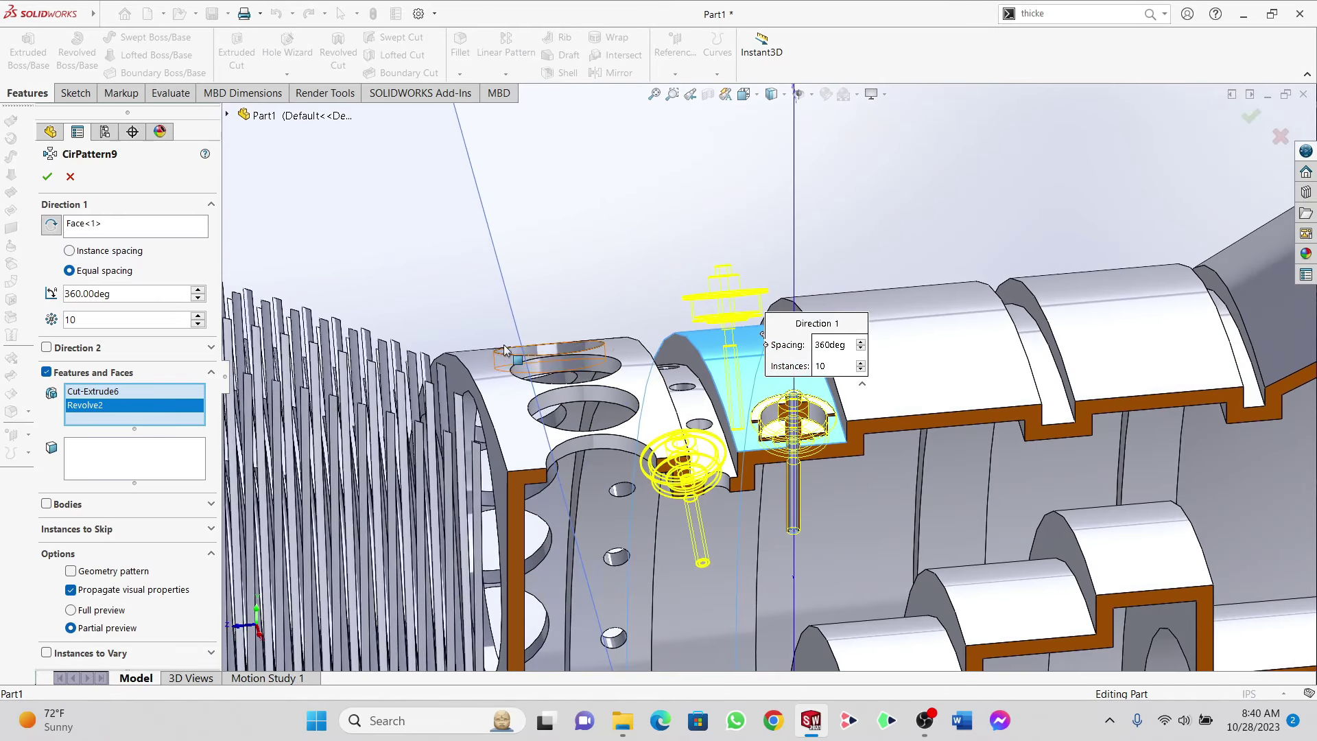
click(47, 178)
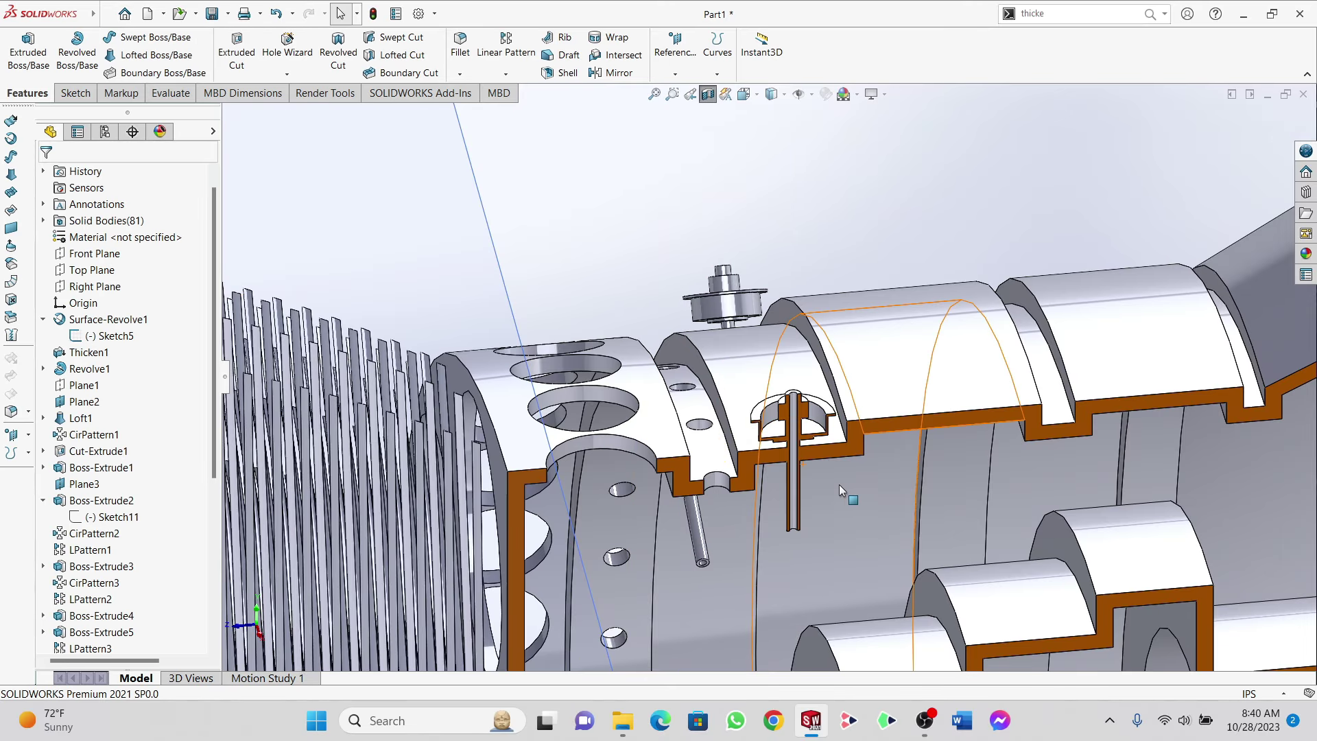
Step: Examine the patterned fittings around the casing and the sectioned engine as a whole
middle_drag(838, 485, 569, 384)
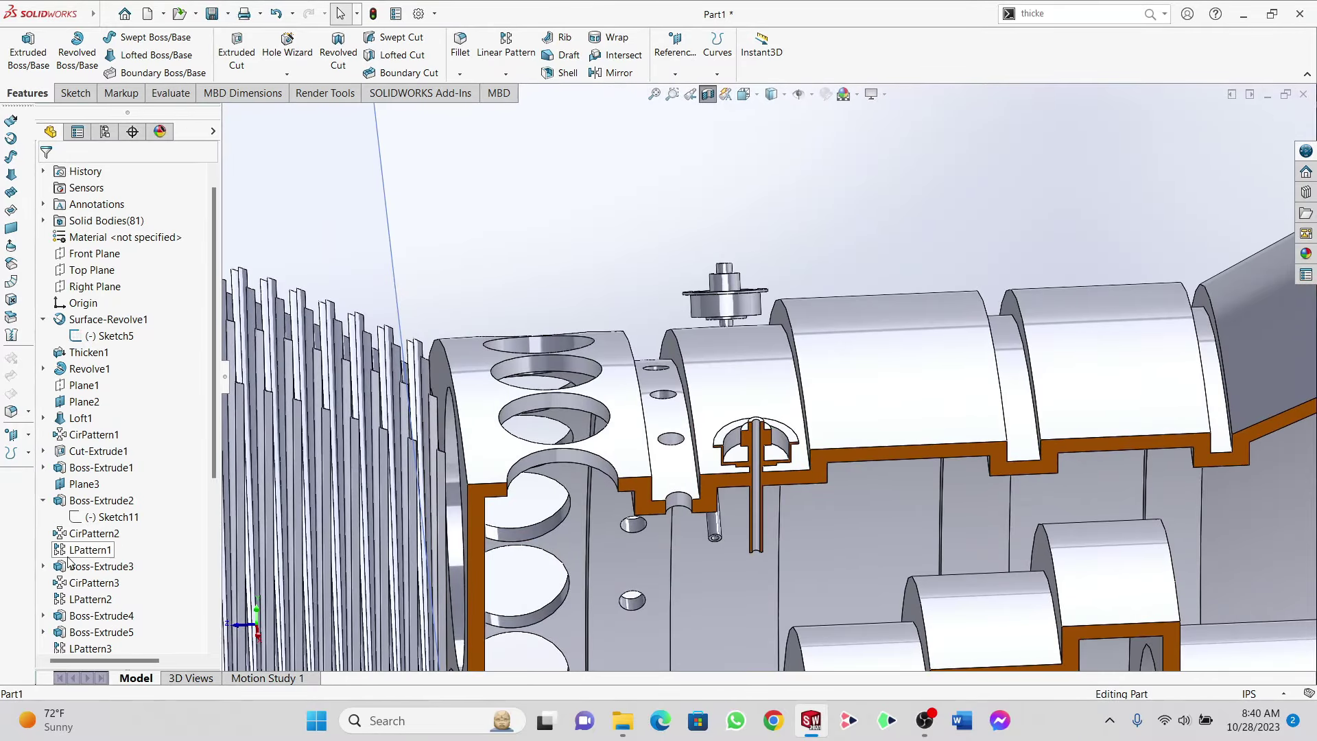
scroll(103, 549, down, 5)
click(94, 632)
scroll(821, 405, up, 8)
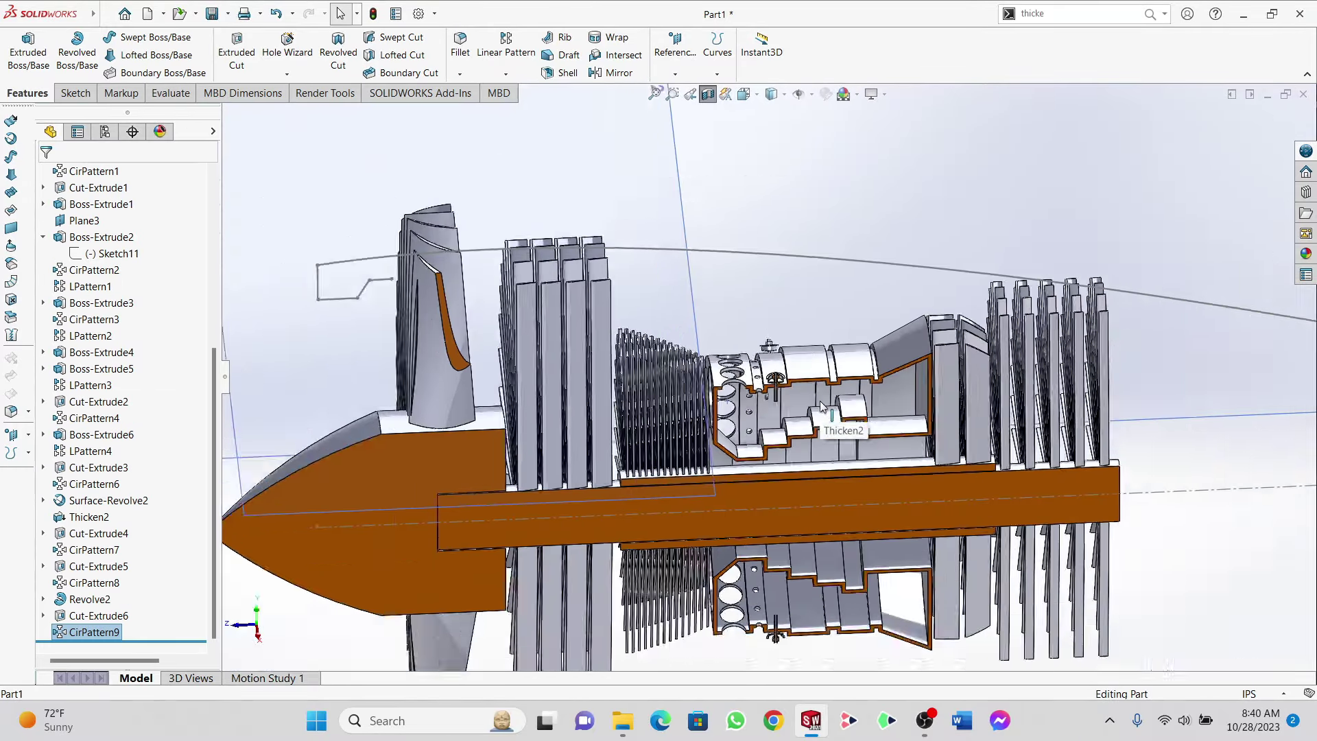
scroll(821, 406, up, 2)
middle_drag(783, 398, 868, 362)
middle_drag(725, 365, 735, 289)
scroll(734, 290, up, 1)
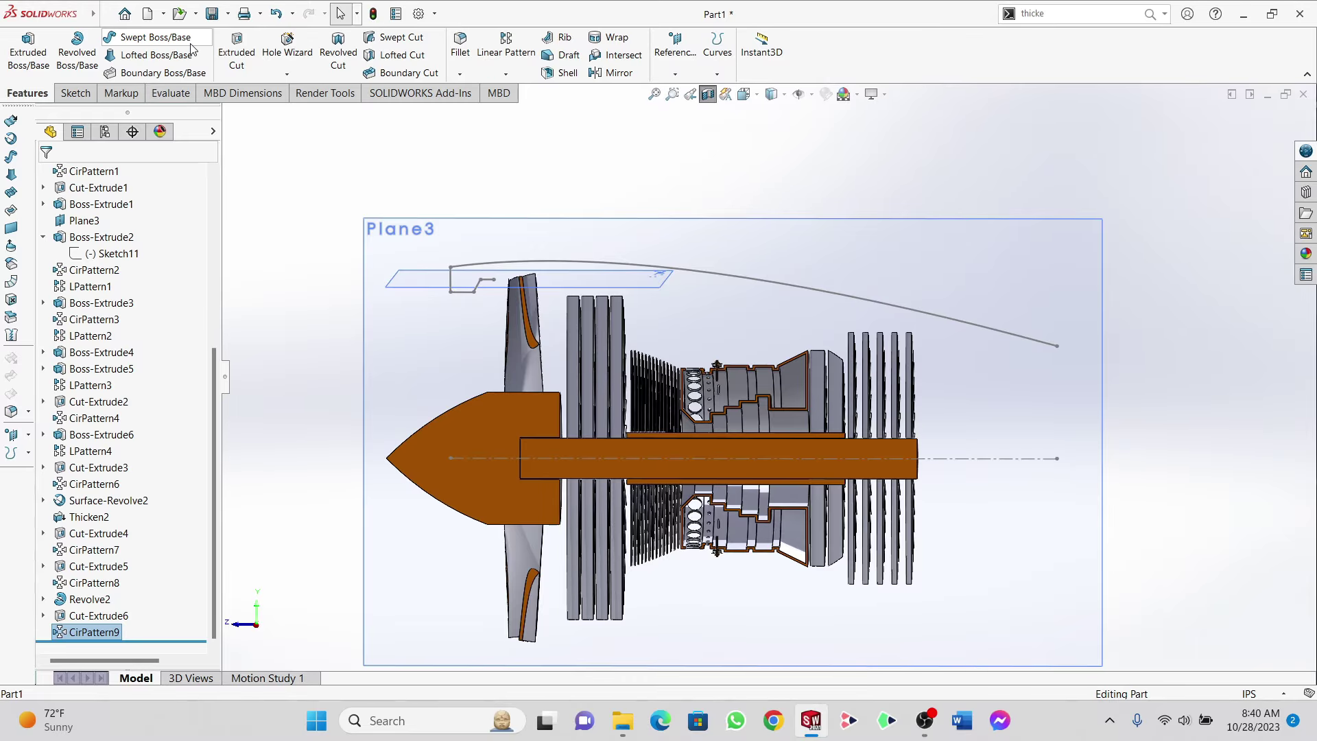
Step: On the Right Plane, sketch a line about 93.6 in long sloping down rearward from above the rearmost blade row
scroll(149, 238, up, 6)
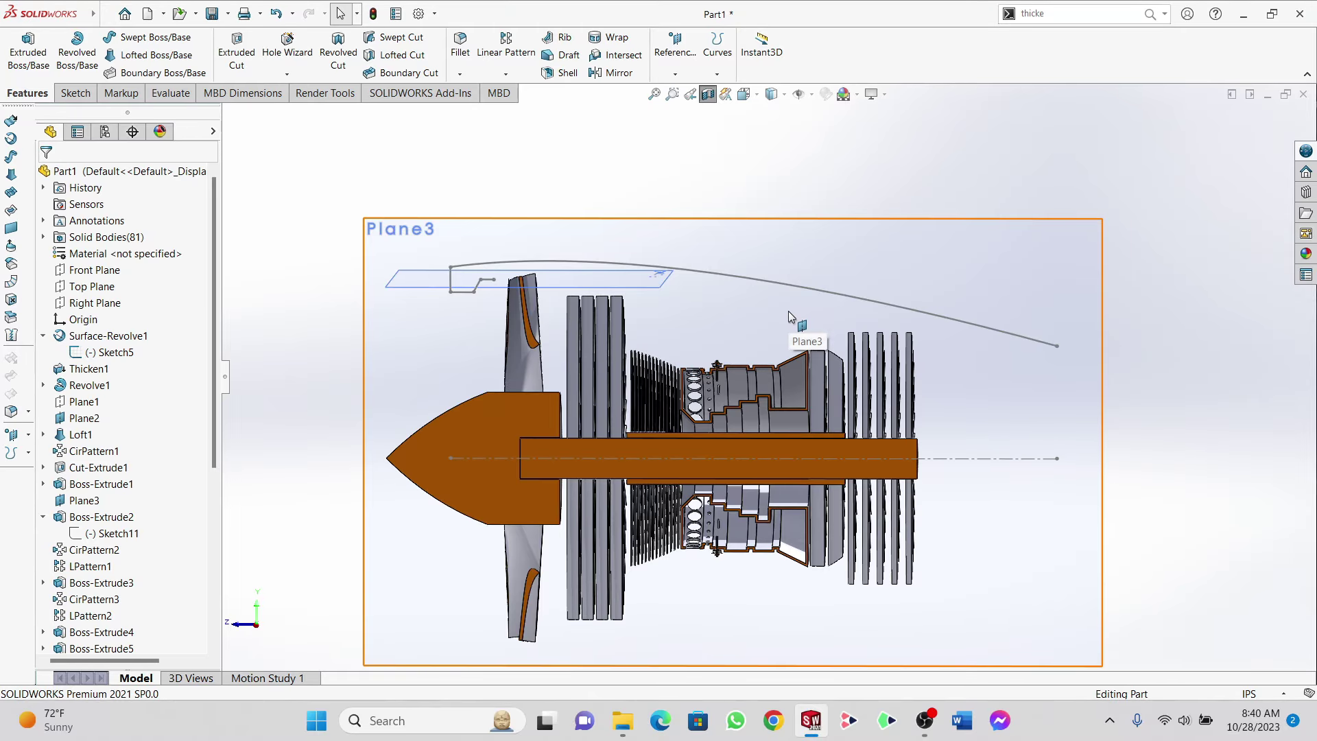
click(73, 94)
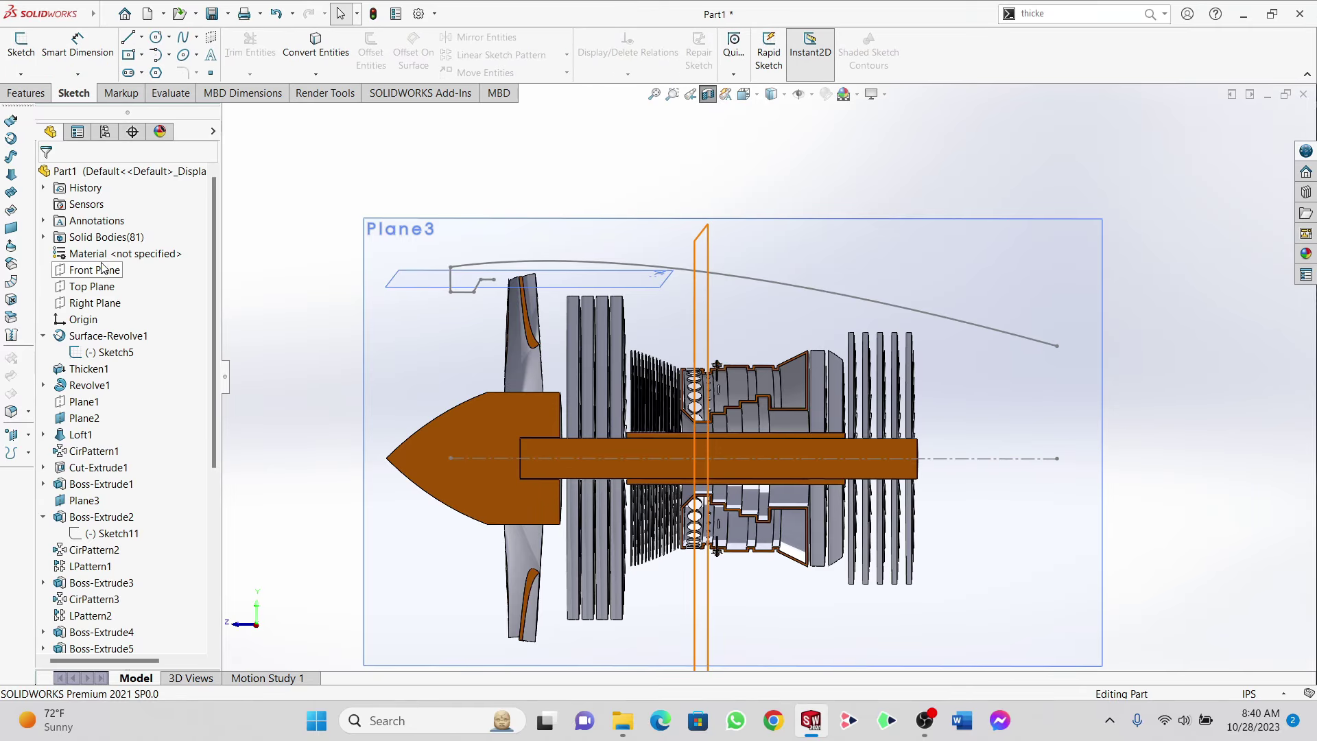
right_click(103, 304)
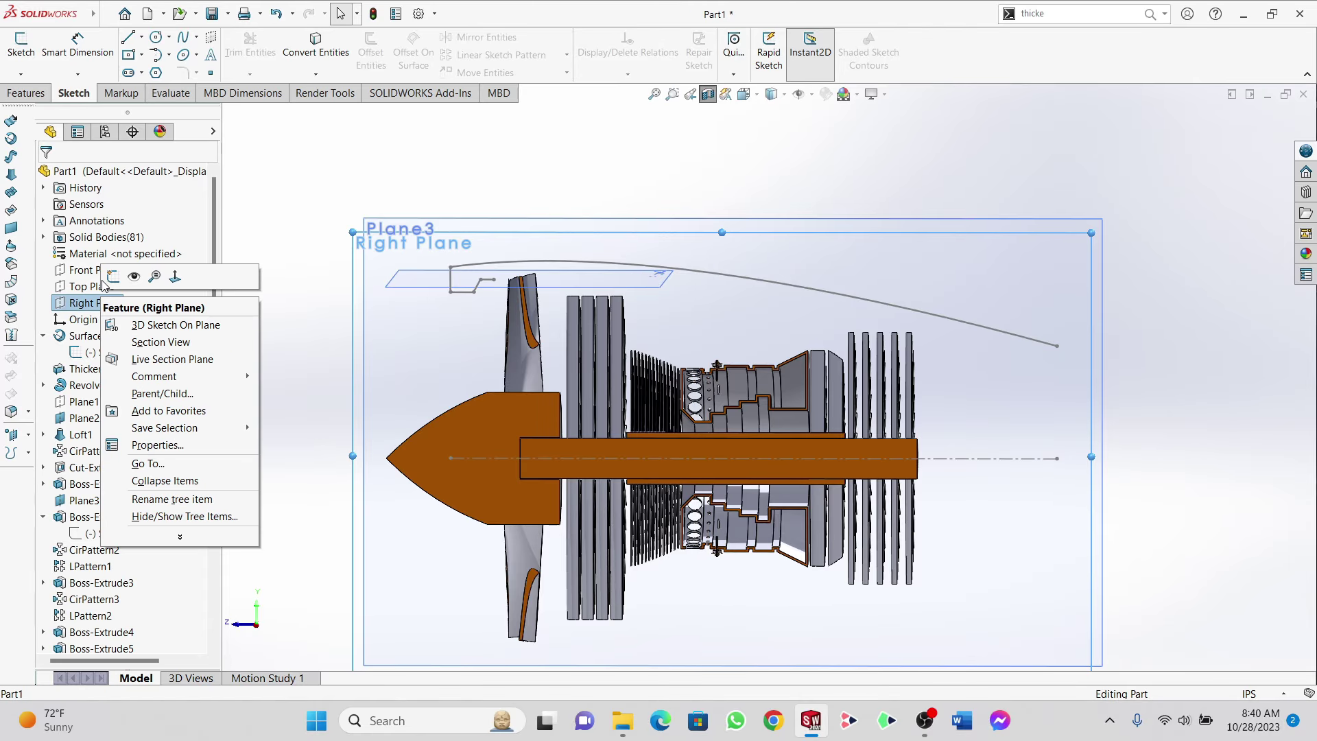
click(113, 277)
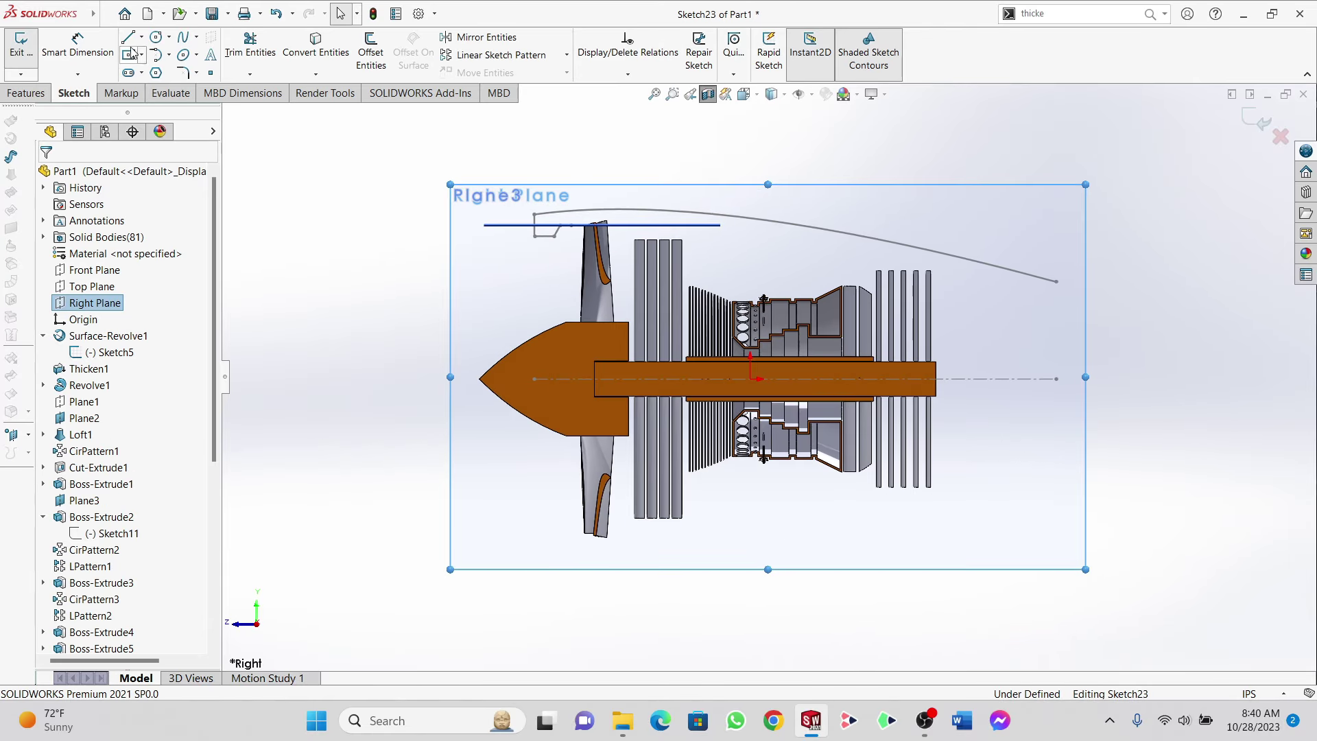
click(128, 37)
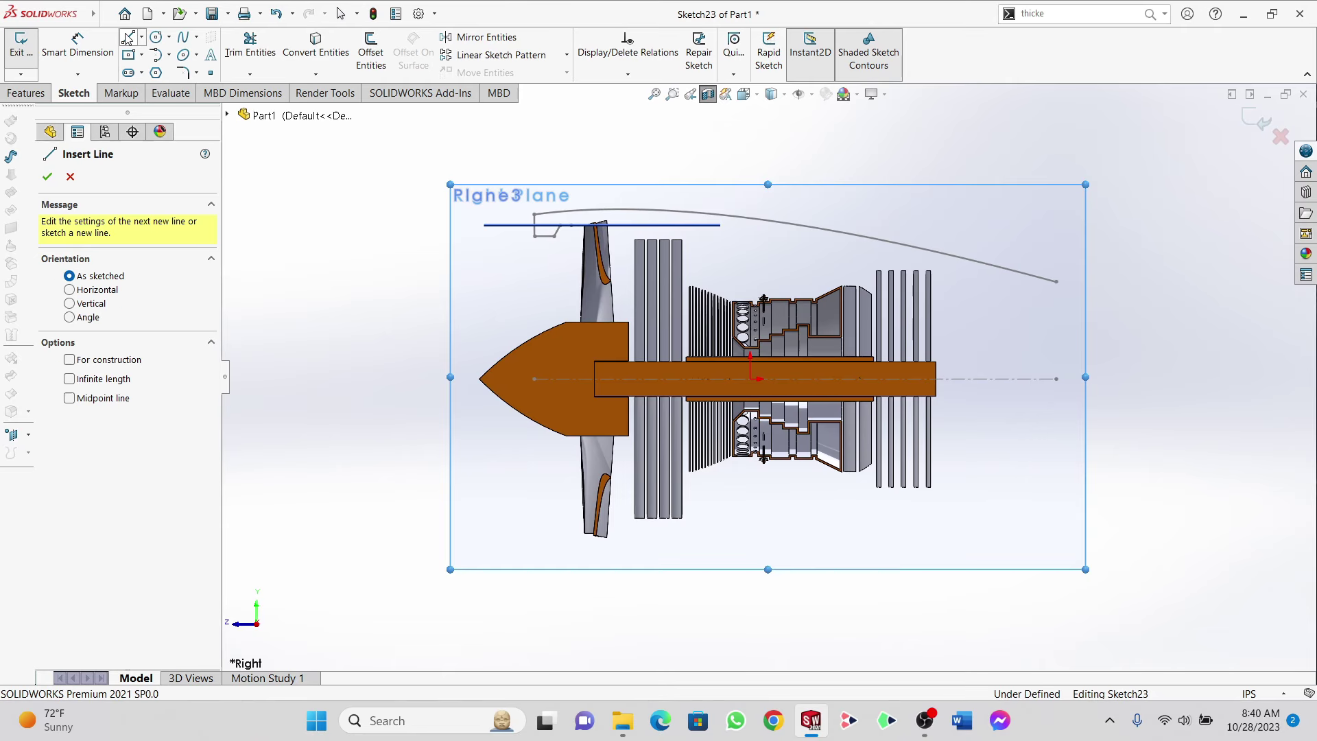
click(937, 260)
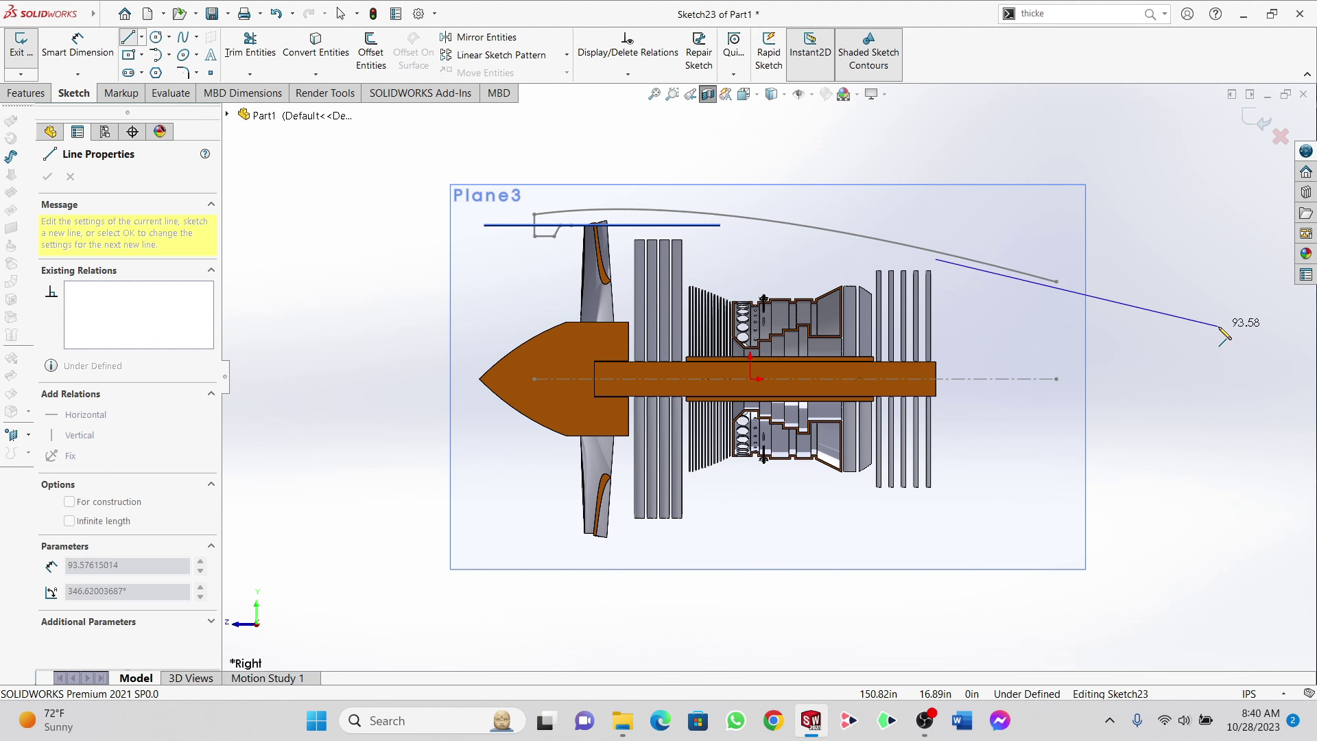
click(1220, 326)
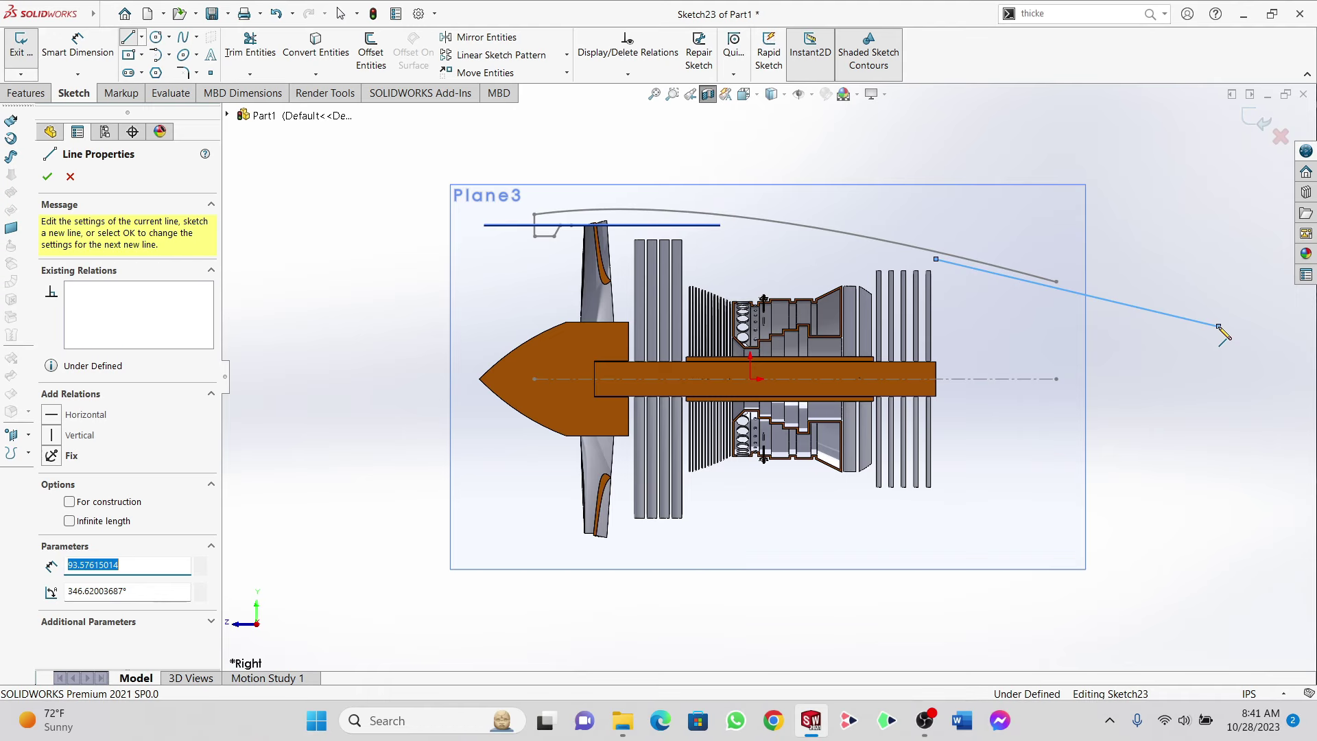
key(Escape)
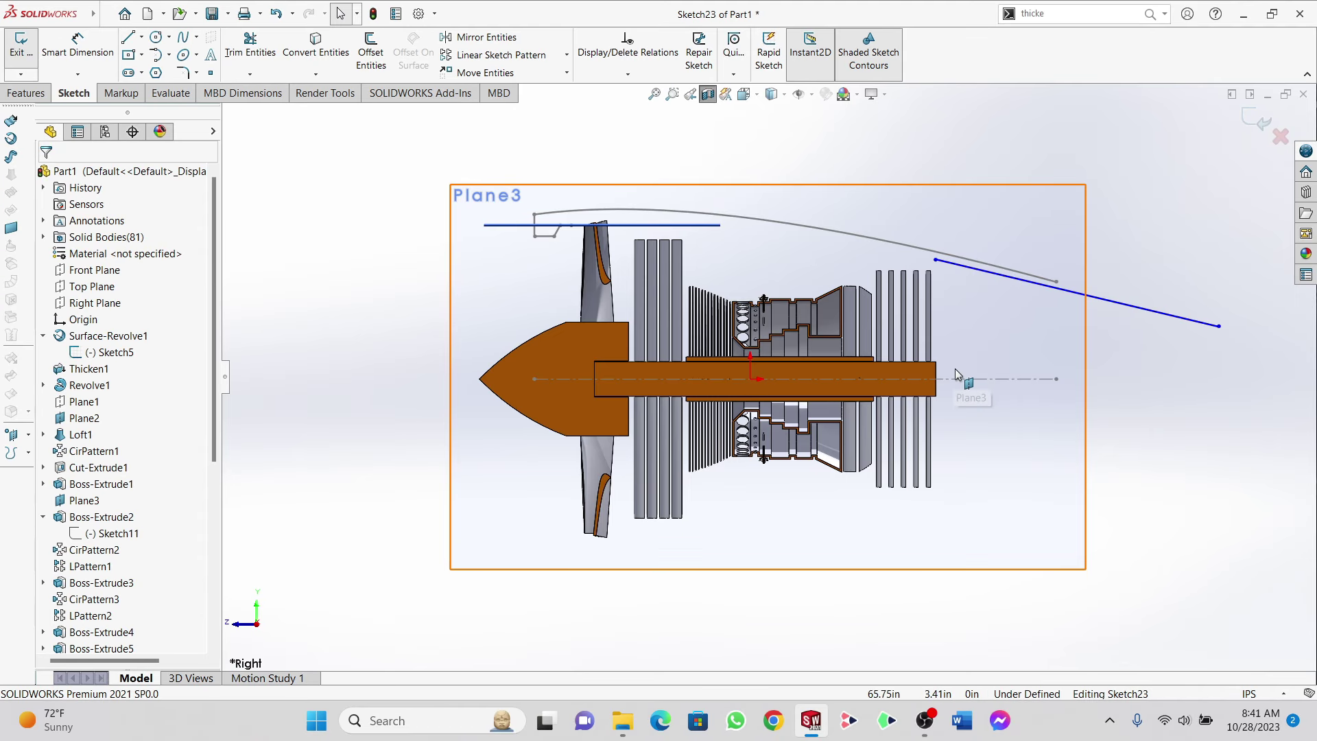
Step: Dimension the angle between the sloping line and the engine centreline as 14°
click(78, 48)
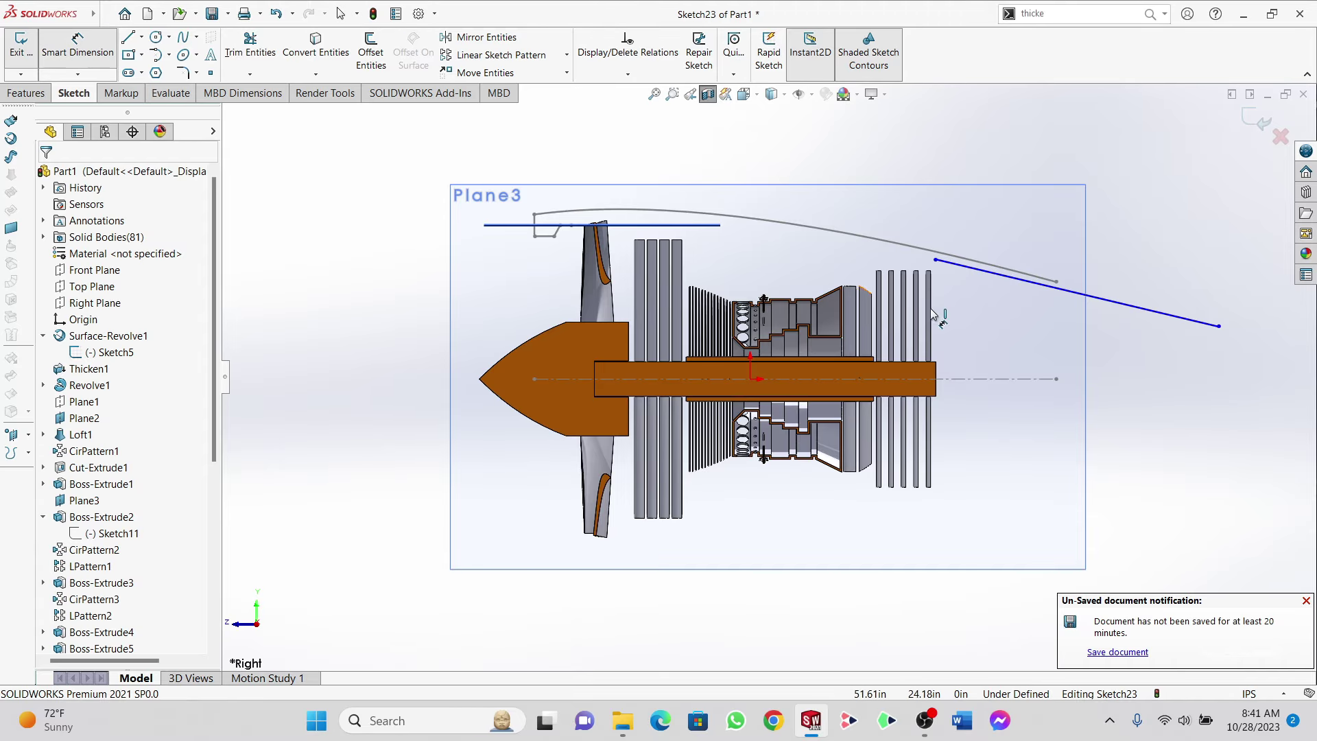
click(991, 380)
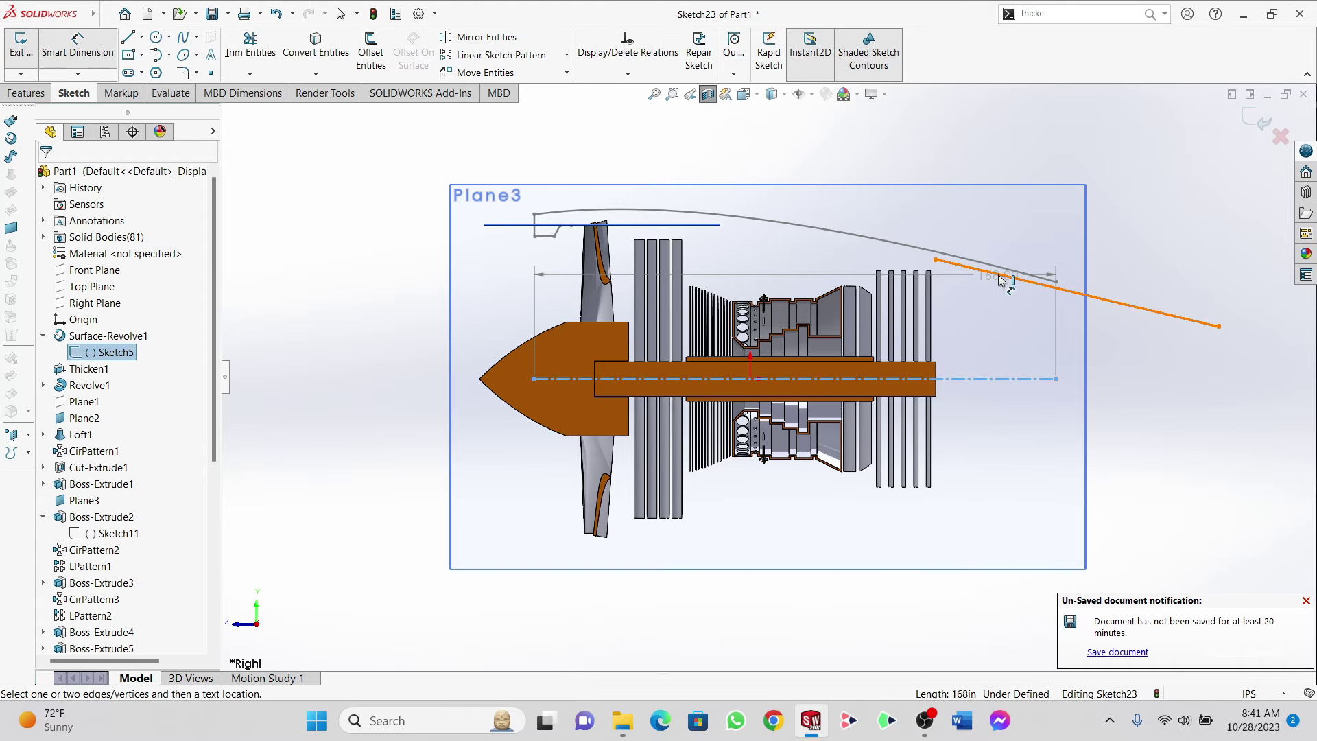
click(1002, 279)
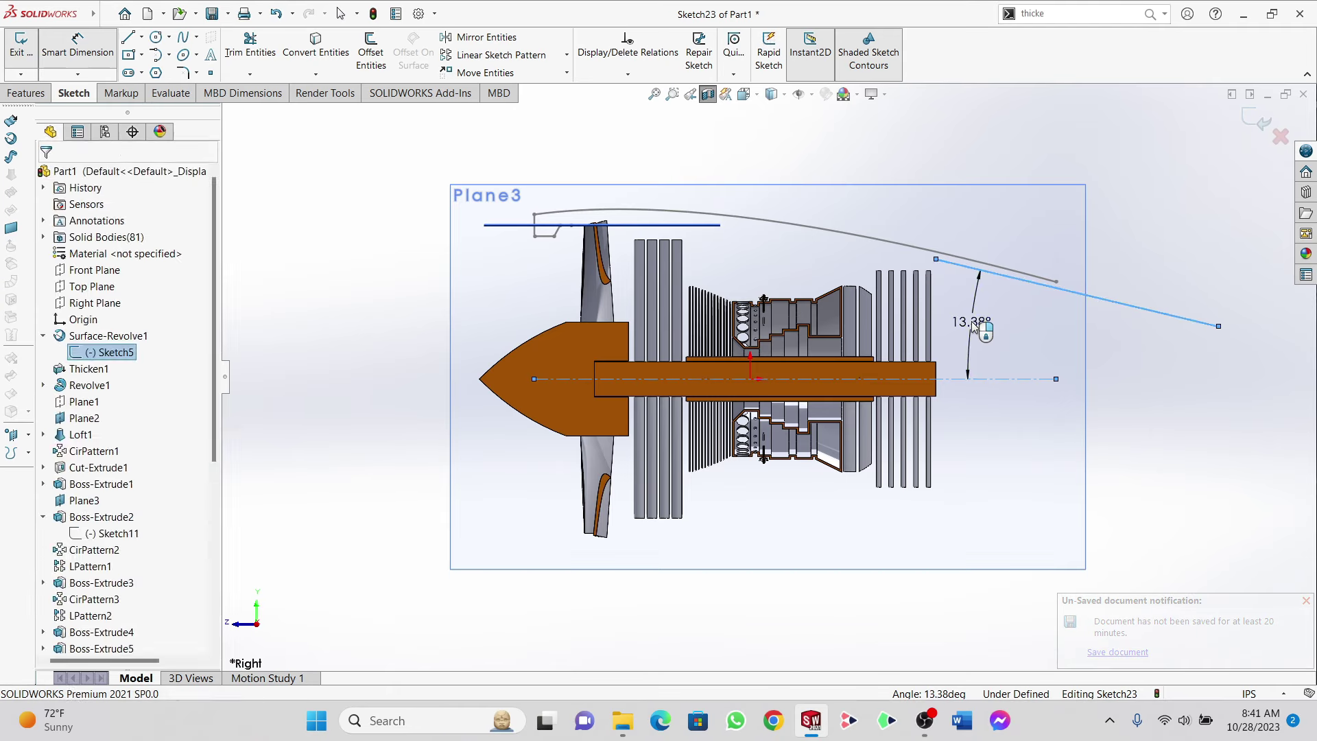
click(973, 327)
text(1)
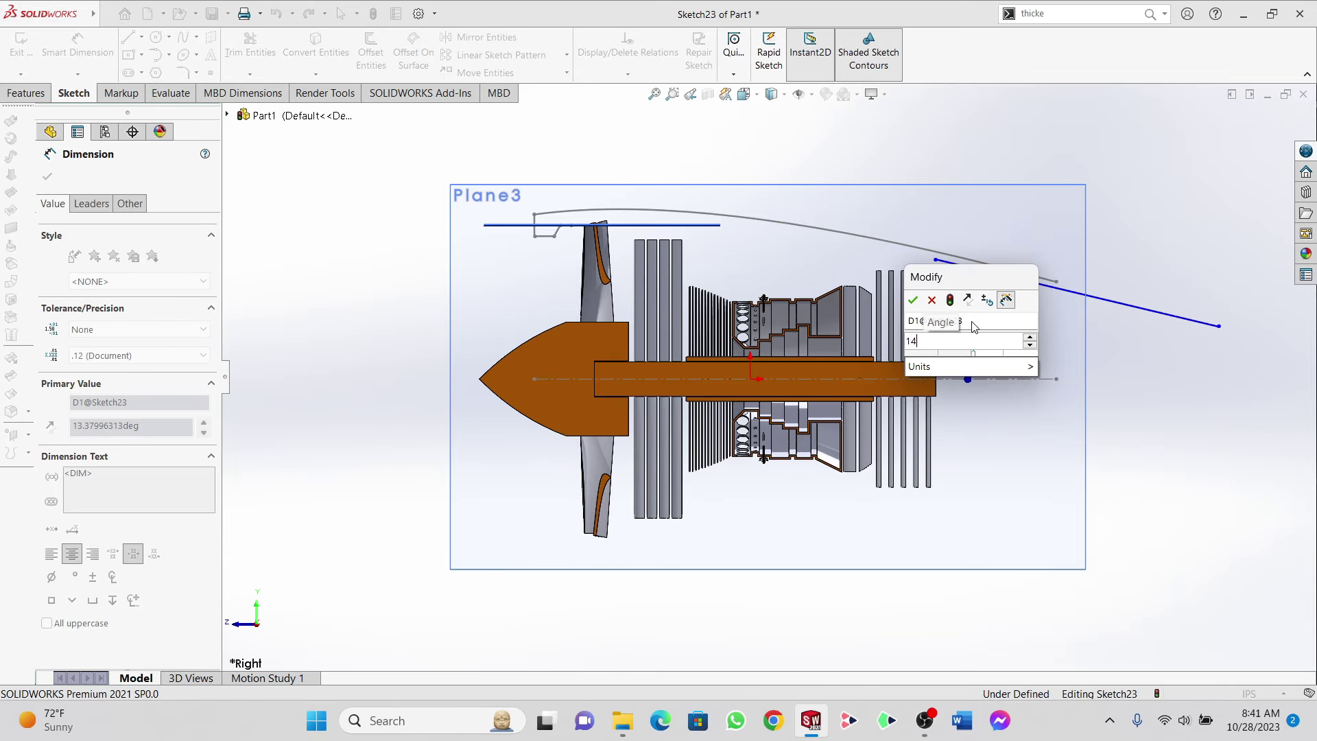
text(4)
key(Return)
scroll(1001, 287, down, 2)
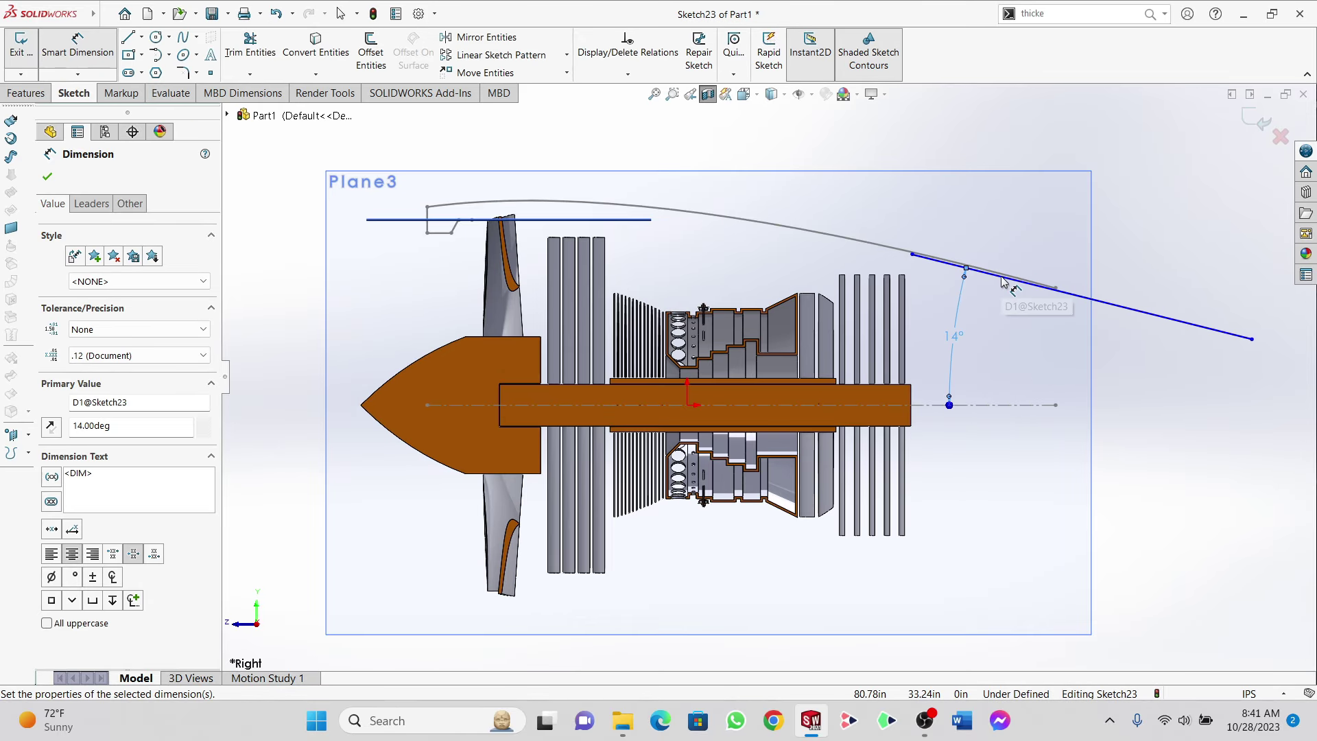
Step: Try an angle of 13° between the sloping line and the engine centreline
double_click(956, 330)
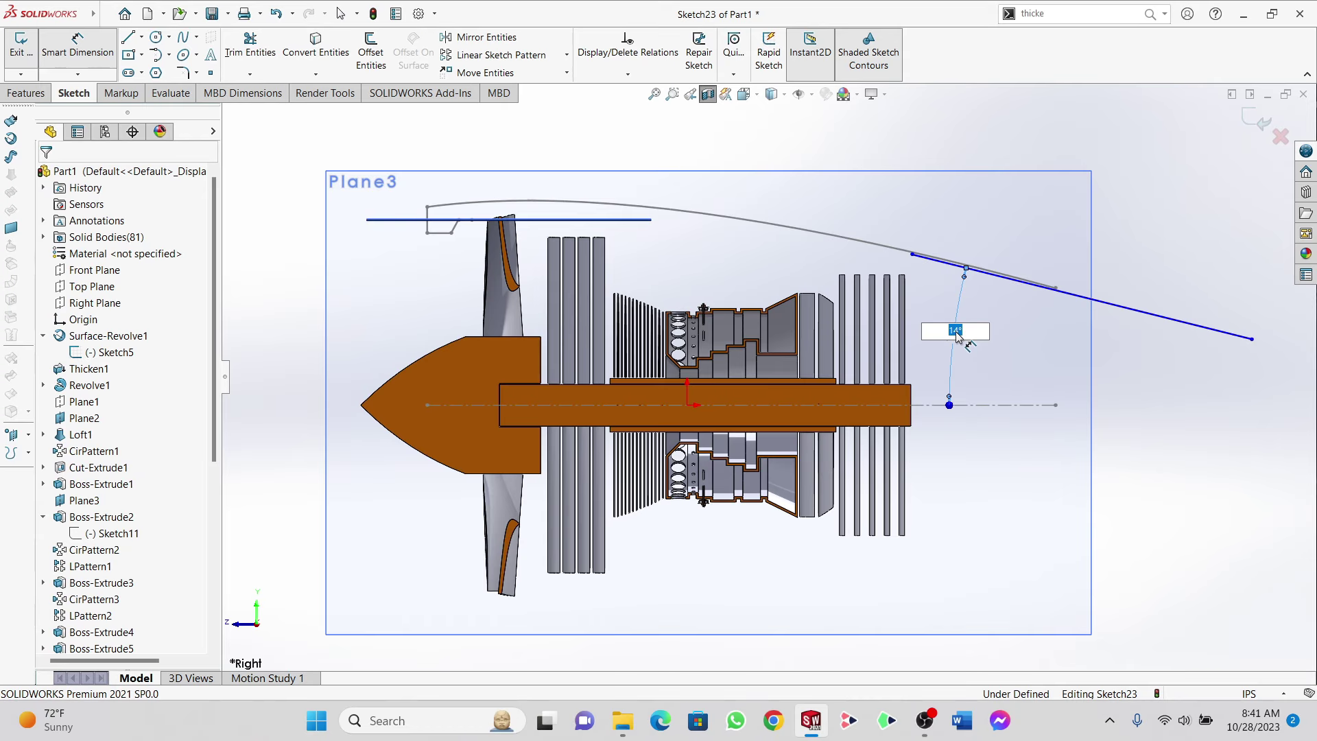
text(13)
key(Return)
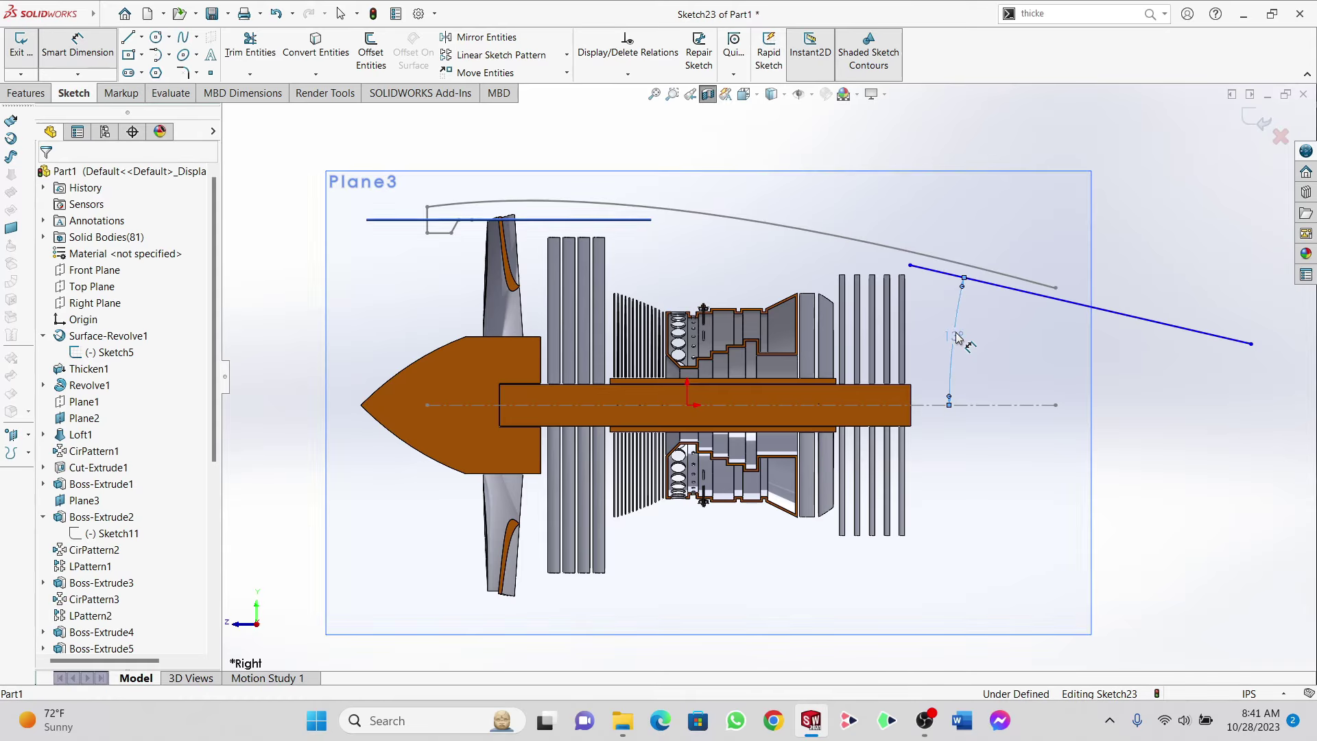
Step: Set the sloping line's angle to the engine centreline to 13.5°
double_click(956, 336)
text(13.)
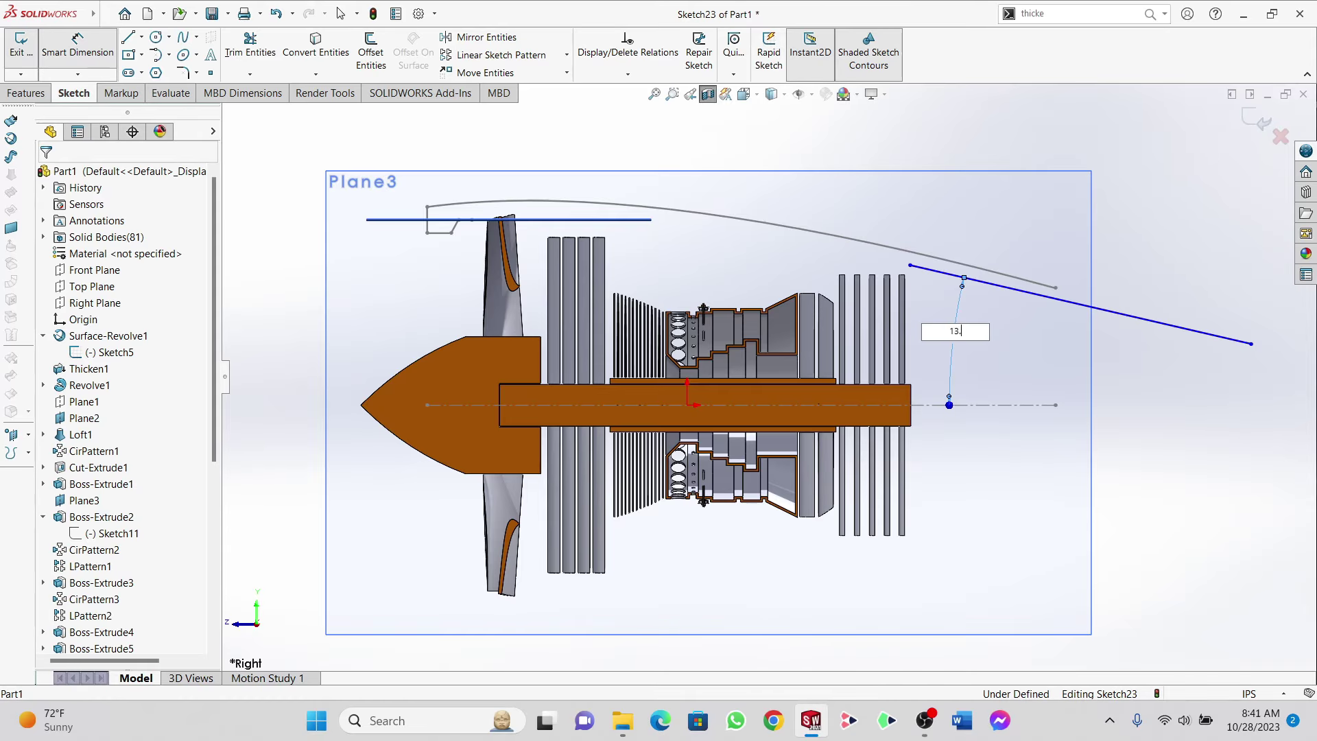
text(5)
key(Return)
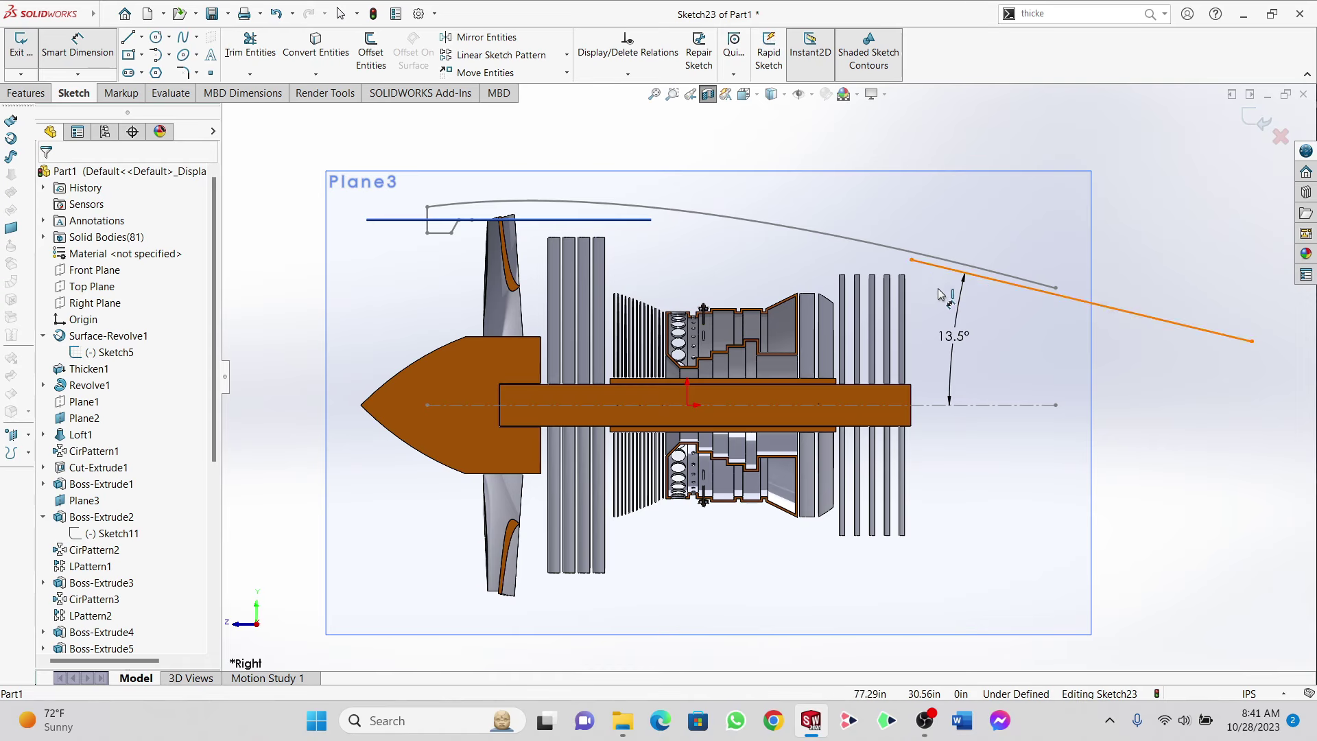
Step: Dimension the sloping line's horizontal span as 75 in
click(1008, 288)
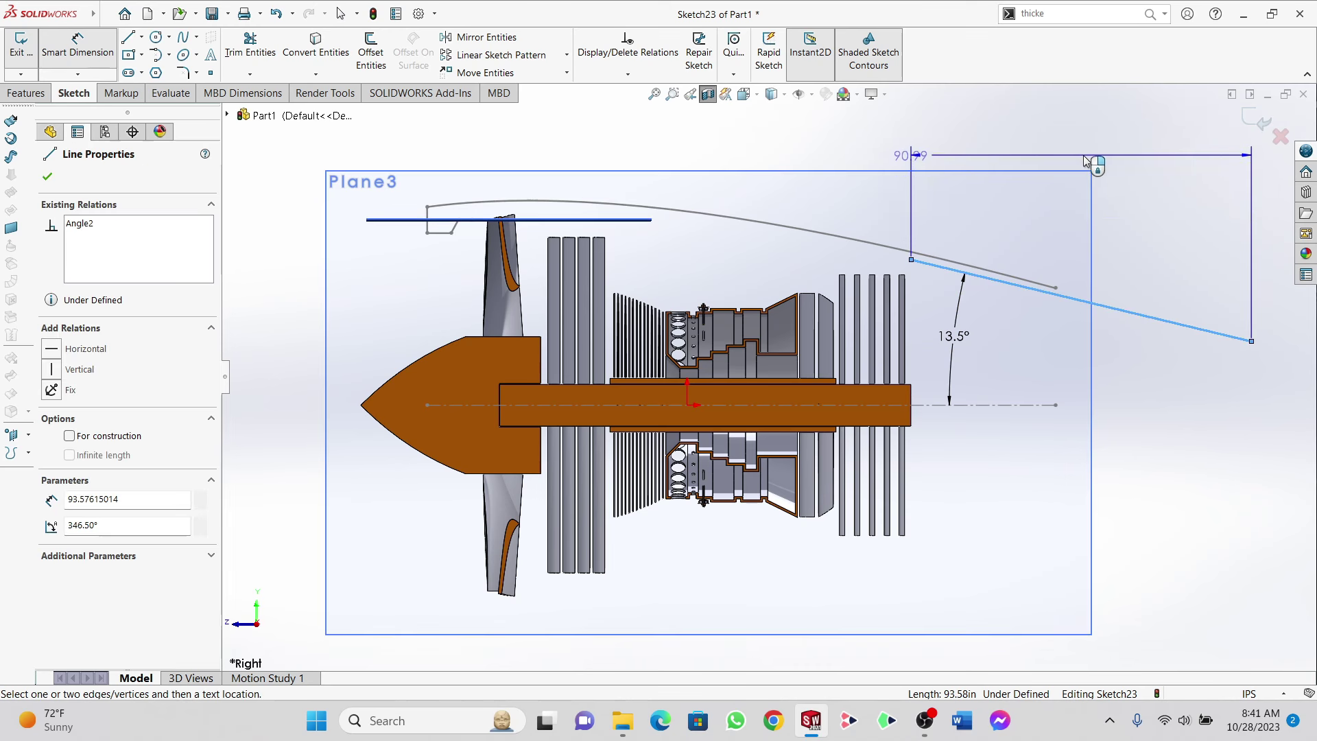
click(1063, 161)
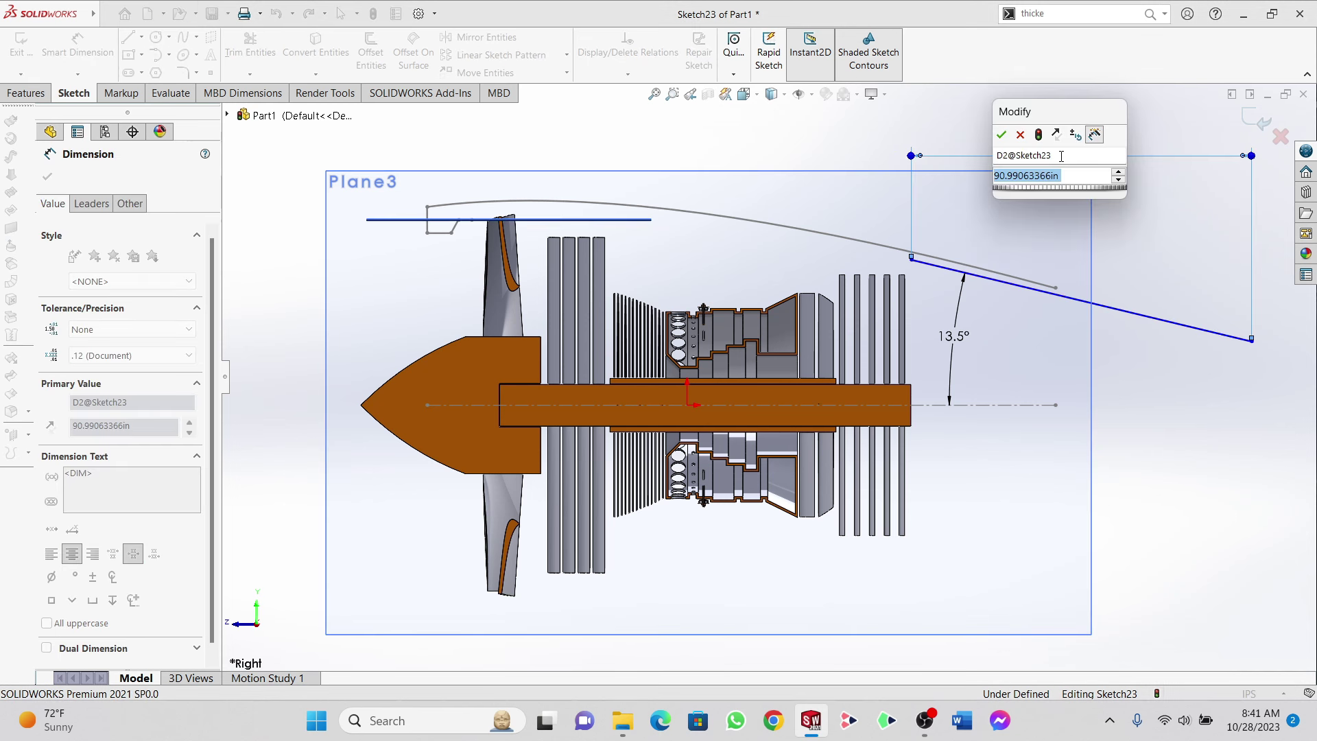
text(75)
key(Return)
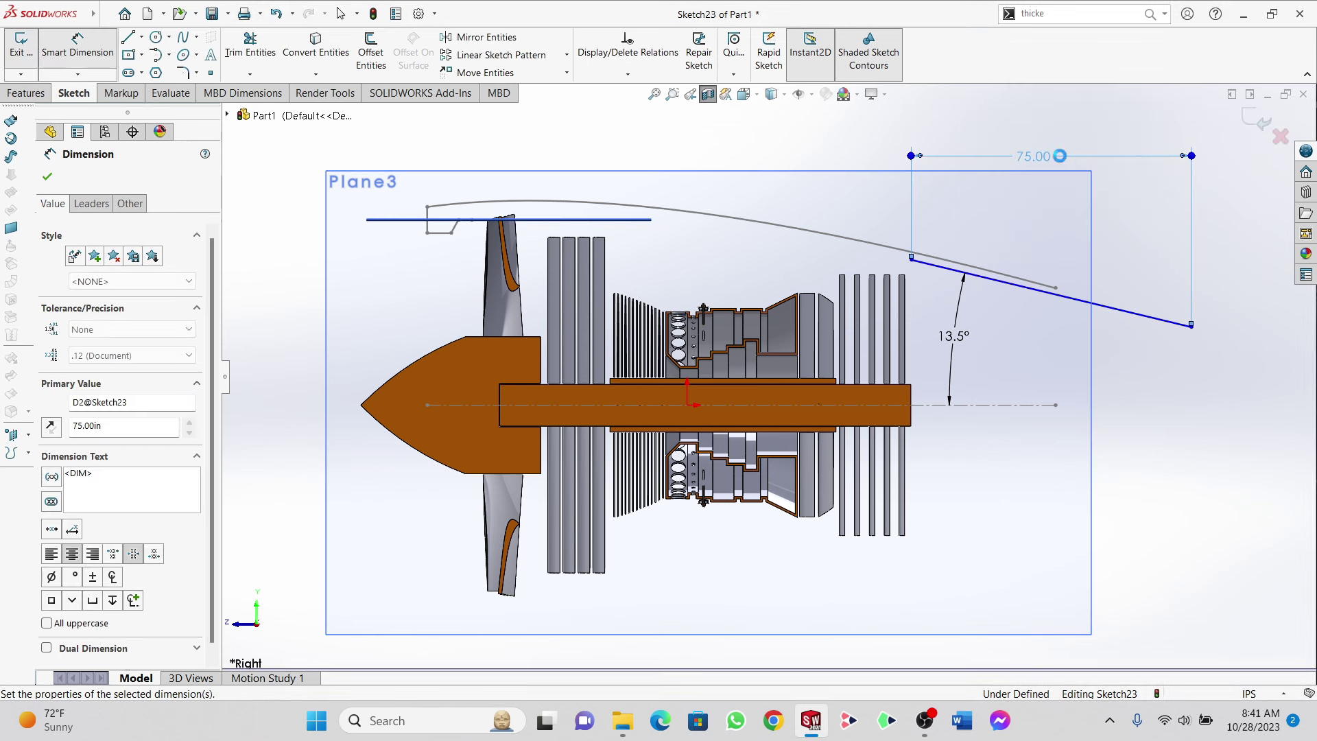
Step: Revolve the sloping line 360° about the engine centreline as a surface to form the rear exhaust cone
click(48, 177)
click(10, 138)
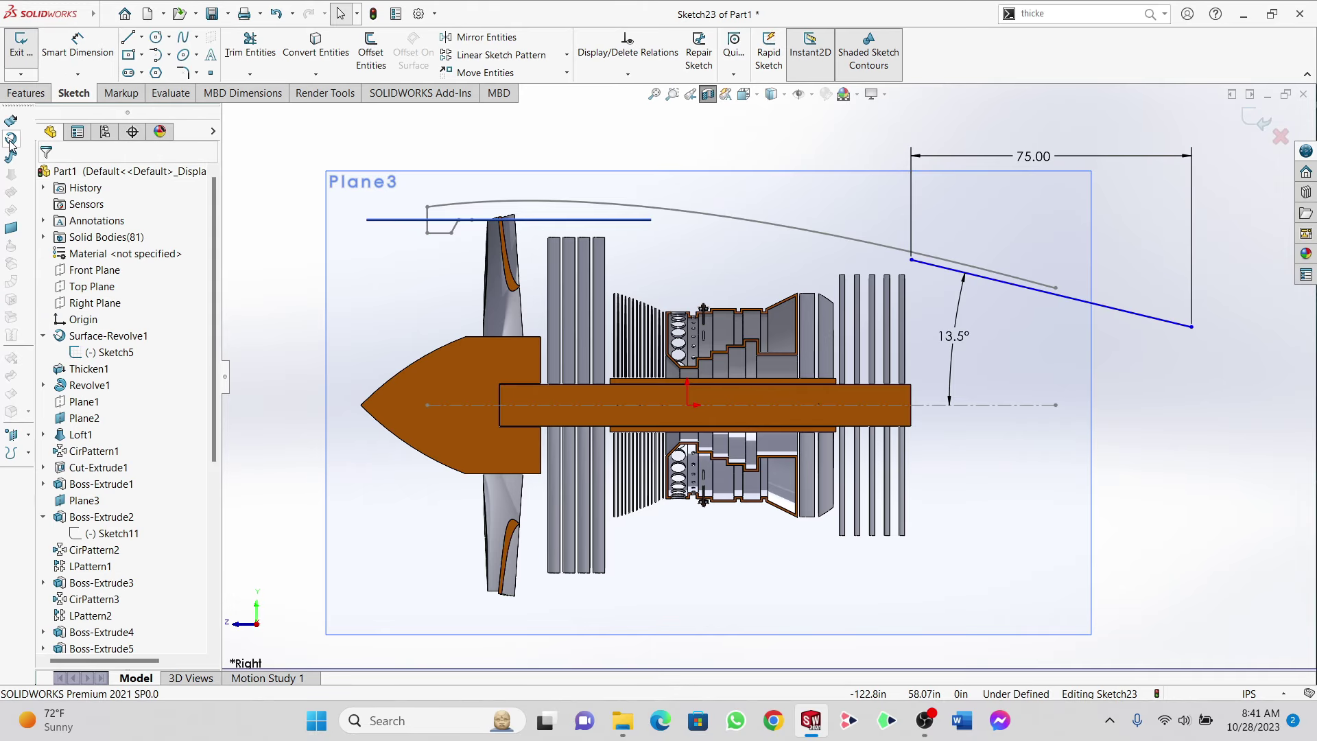
click(977, 410)
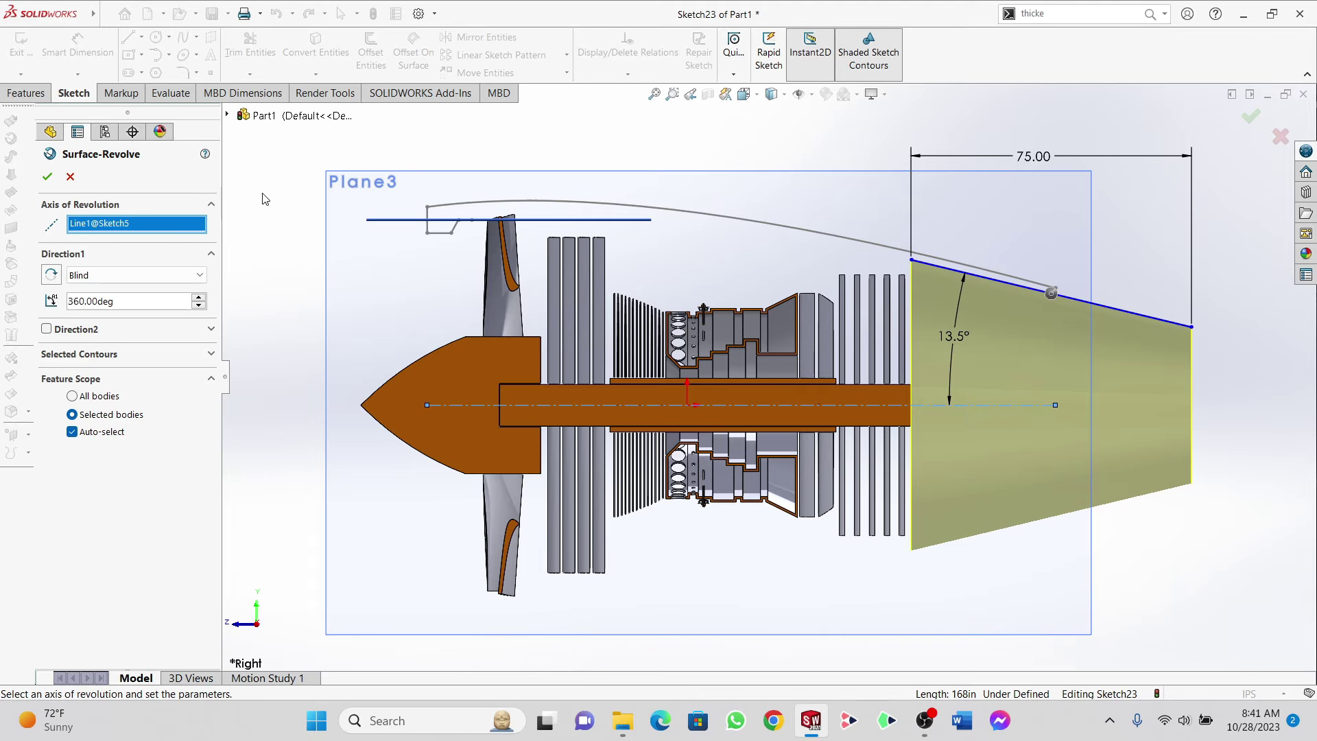
click(47, 176)
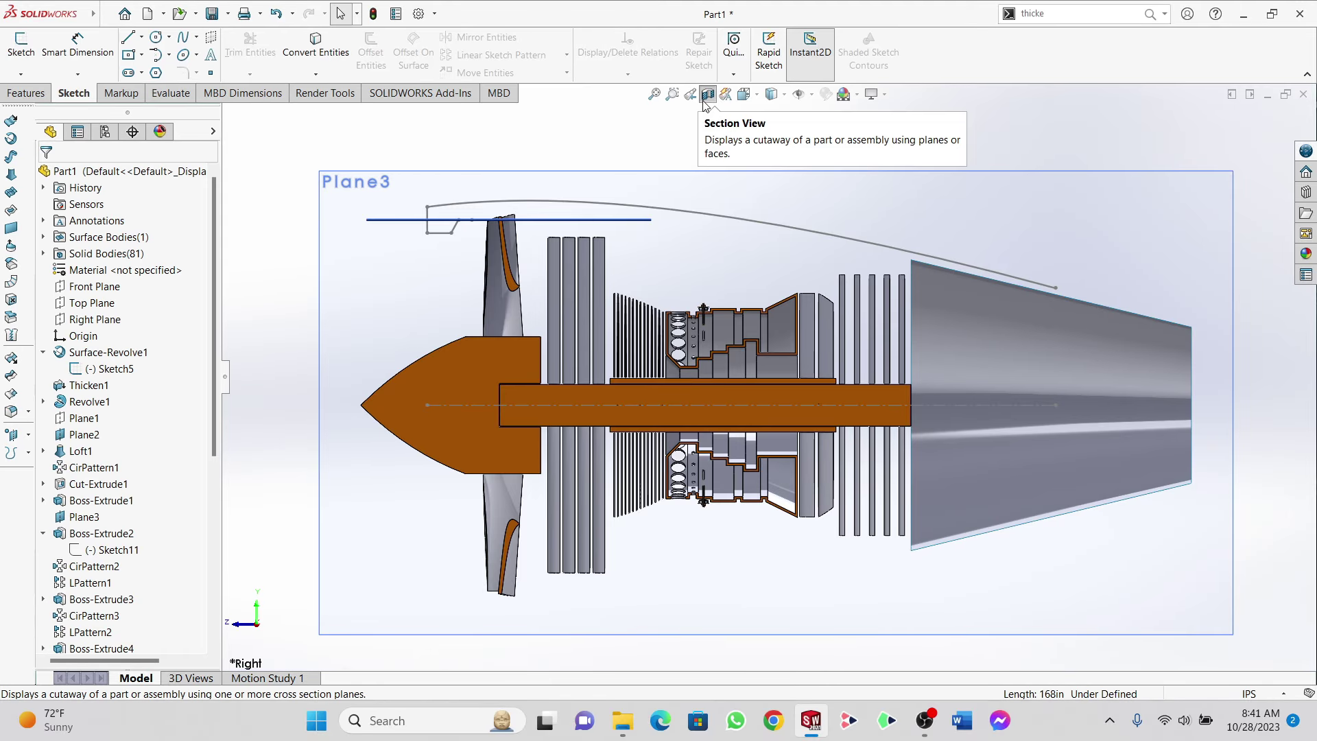
Step: Turn off the section view and show the hidden Thicken1 outer casing around the engine
click(707, 97)
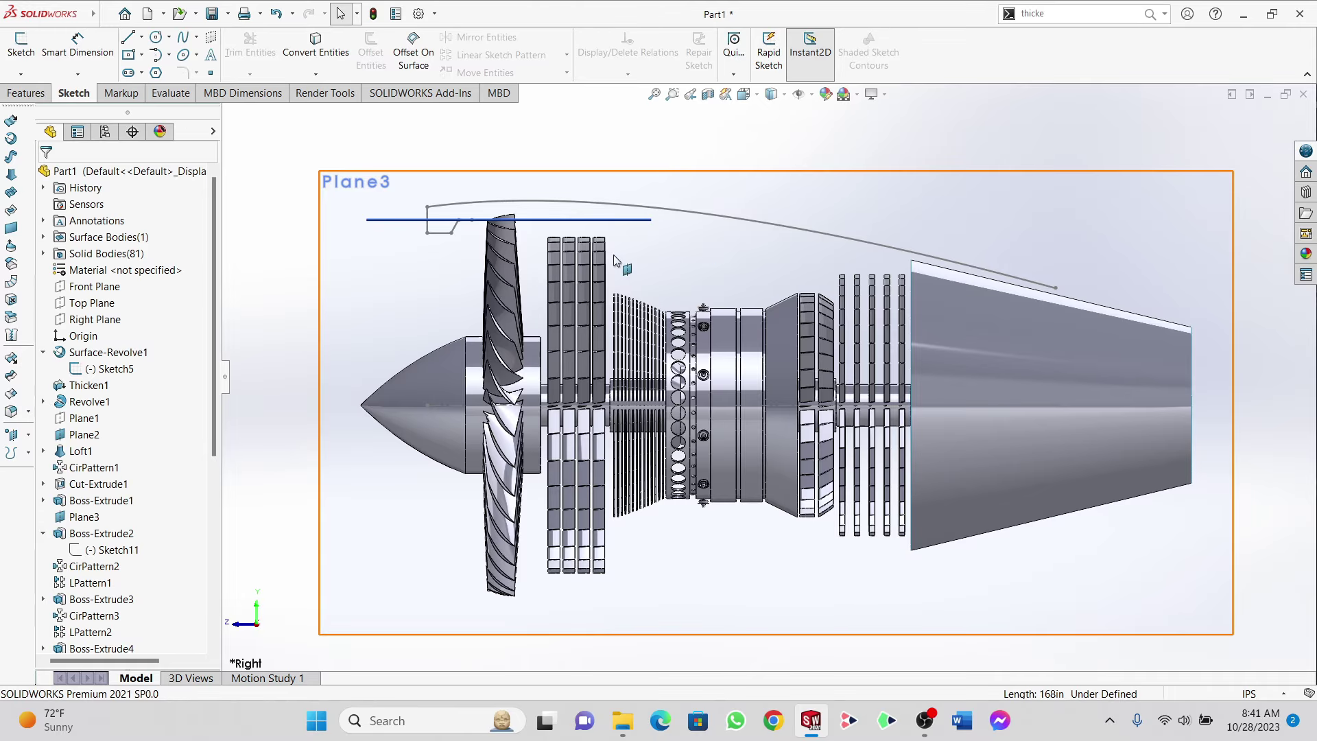
middle_drag(610, 306, 652, 305)
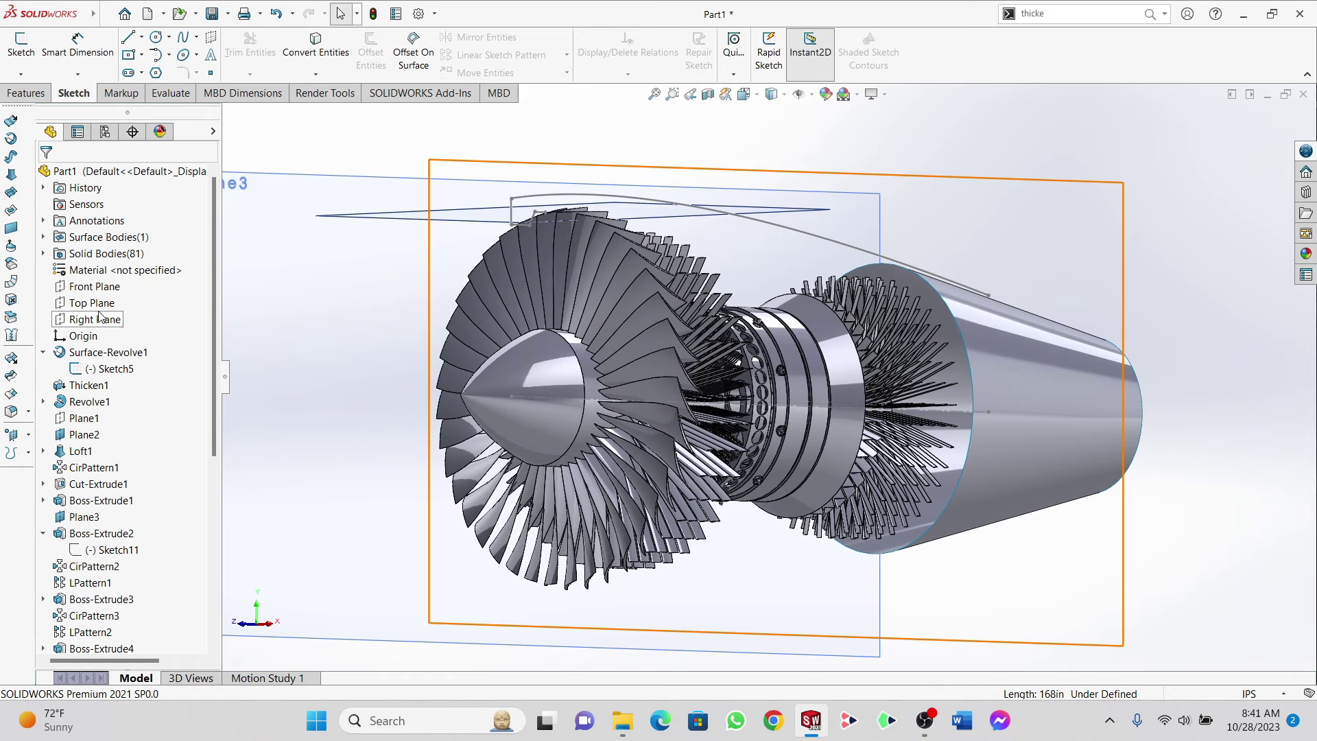
right_click(78, 393)
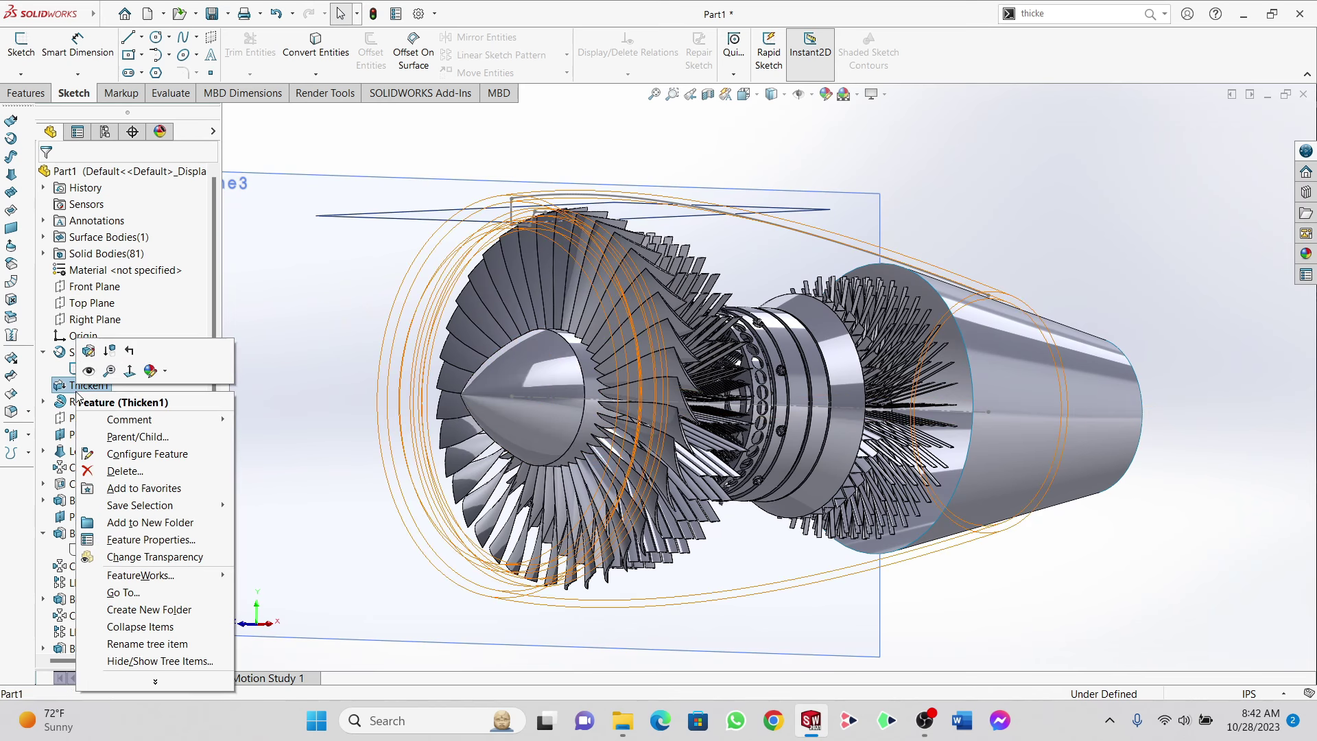
click(83, 376)
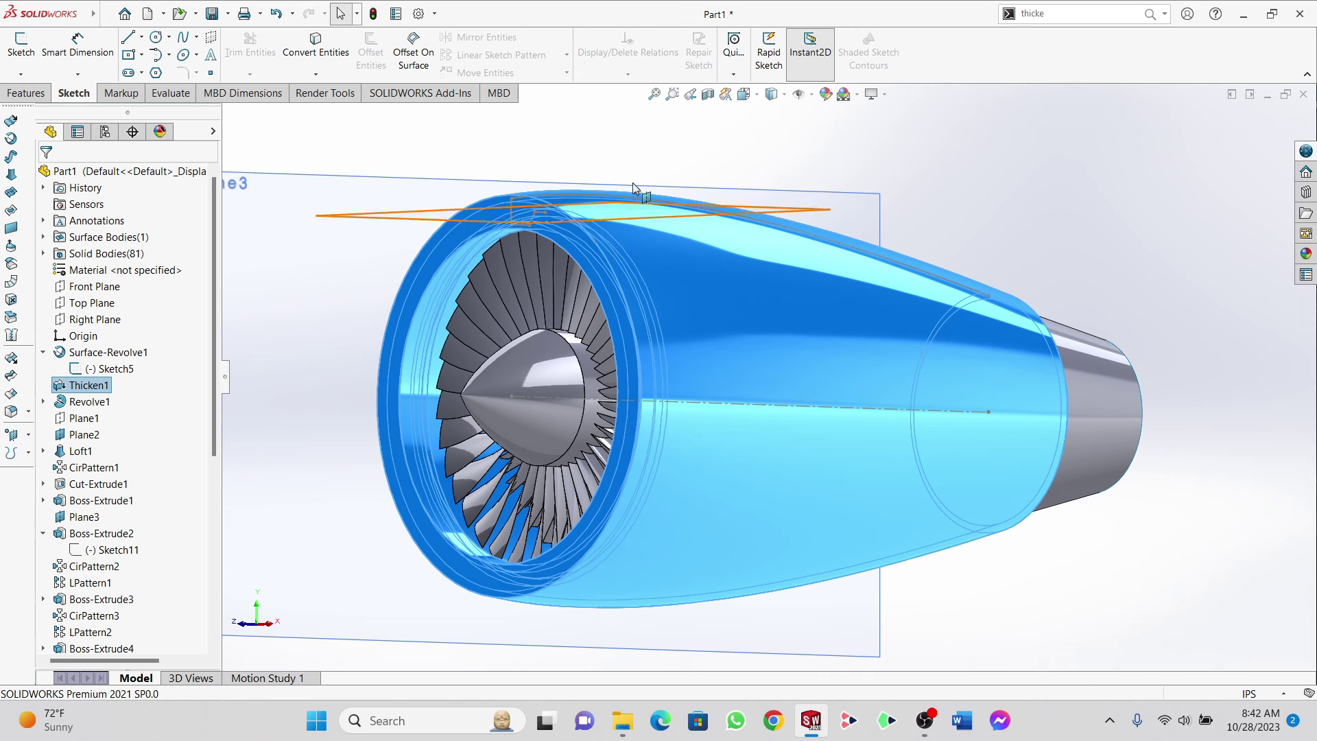
click(661, 147)
middle_drag(714, 288, 2, 353)
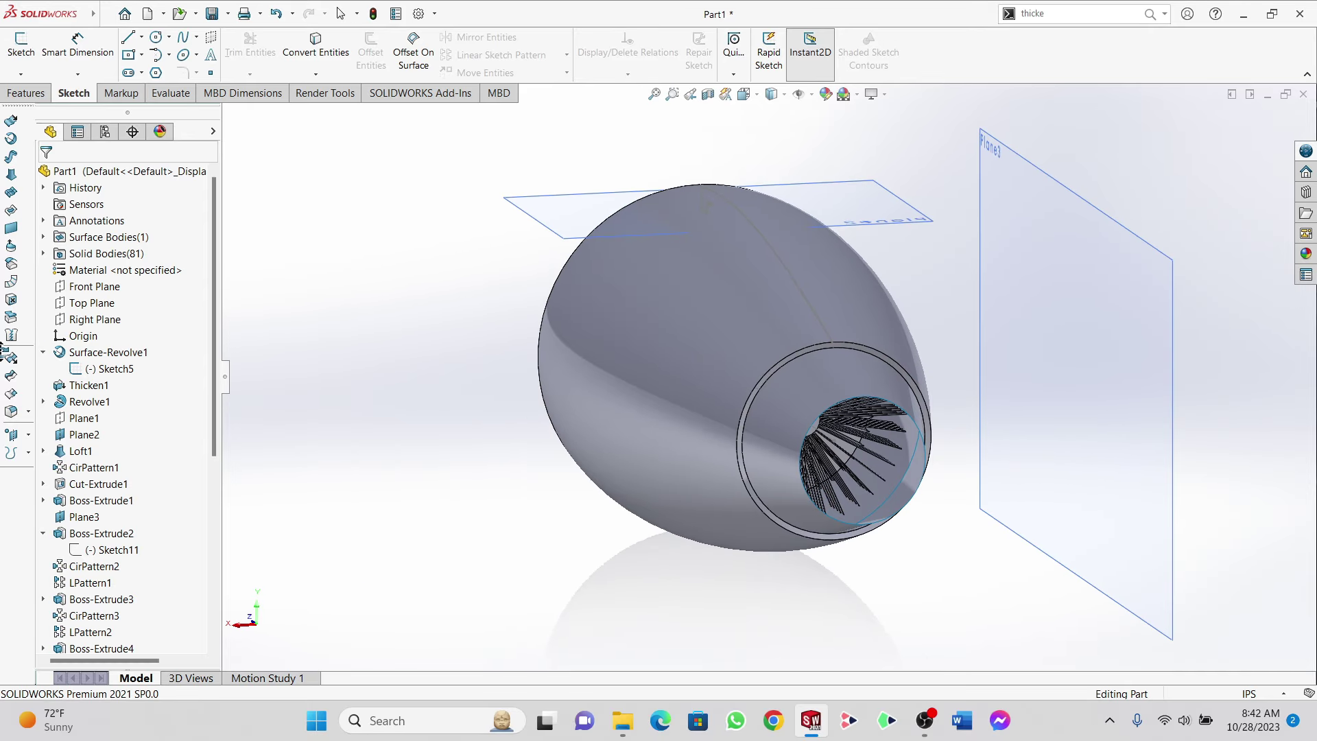
middle_drag(670, 217, 775, 217)
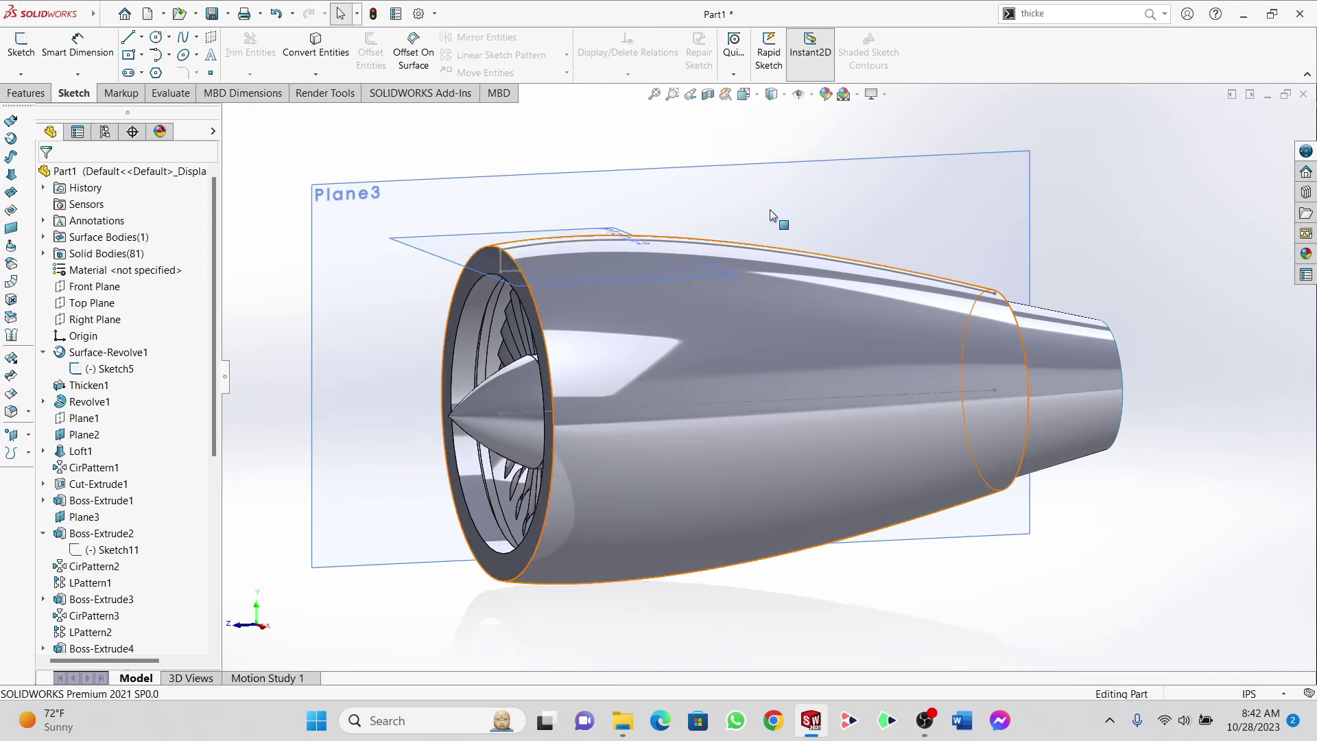